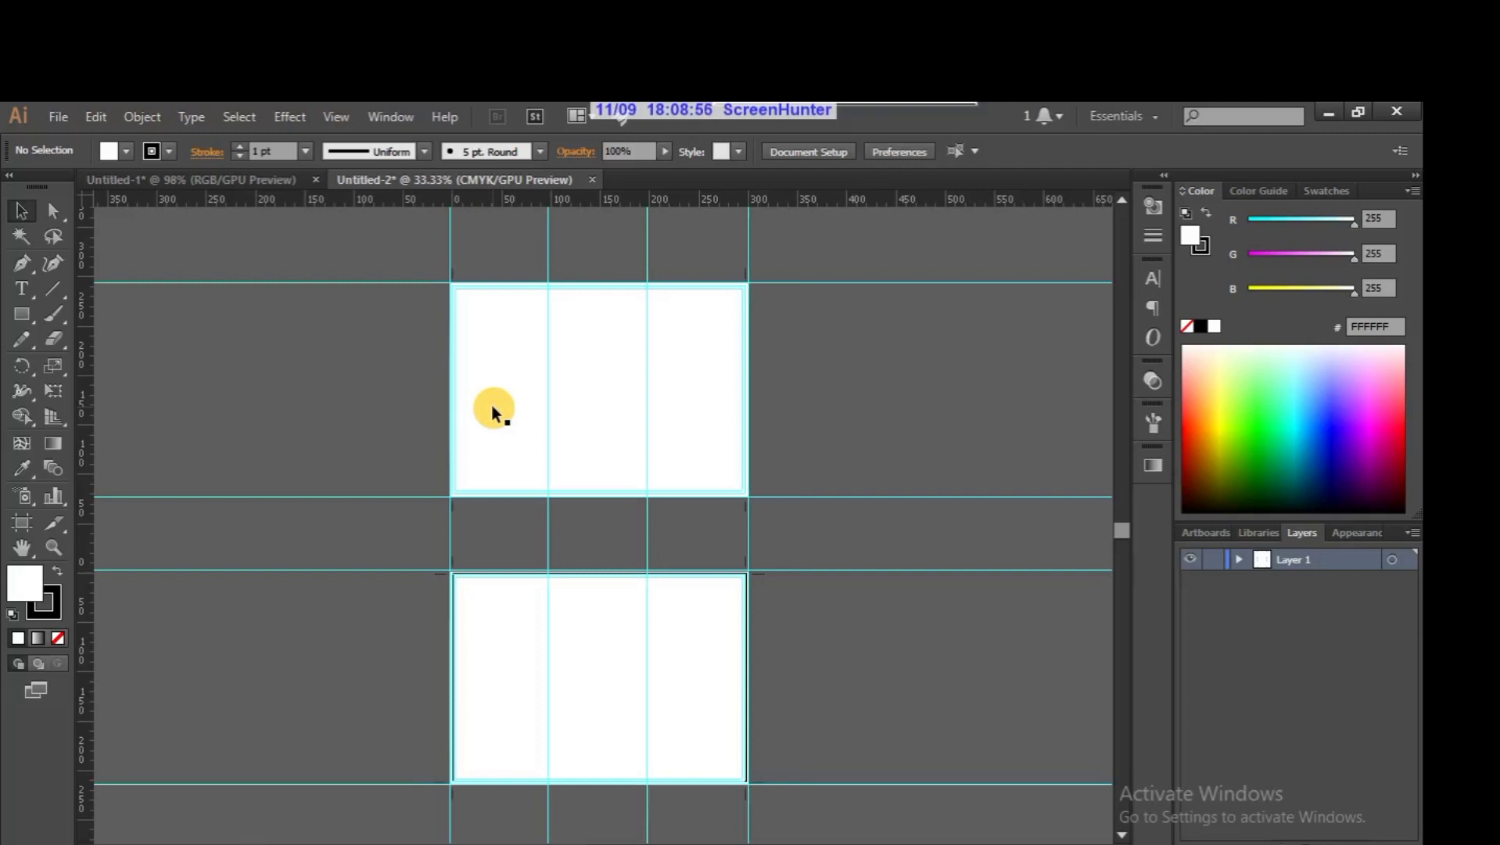
{"action": "left_click", "coordinate": [60, 116]}
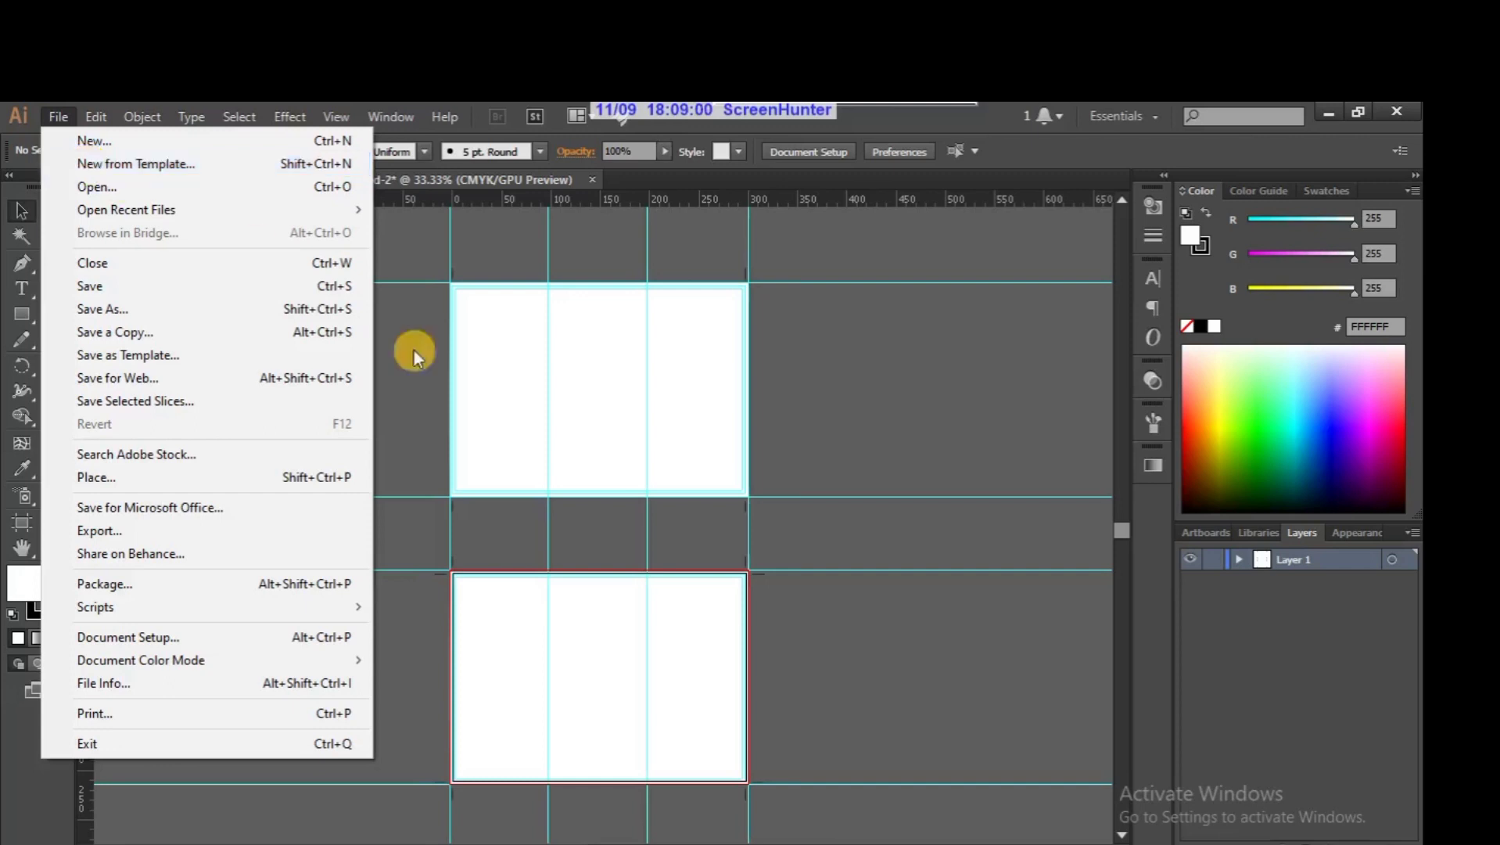
{"action": "left_click", "coordinate": [827, 335]}
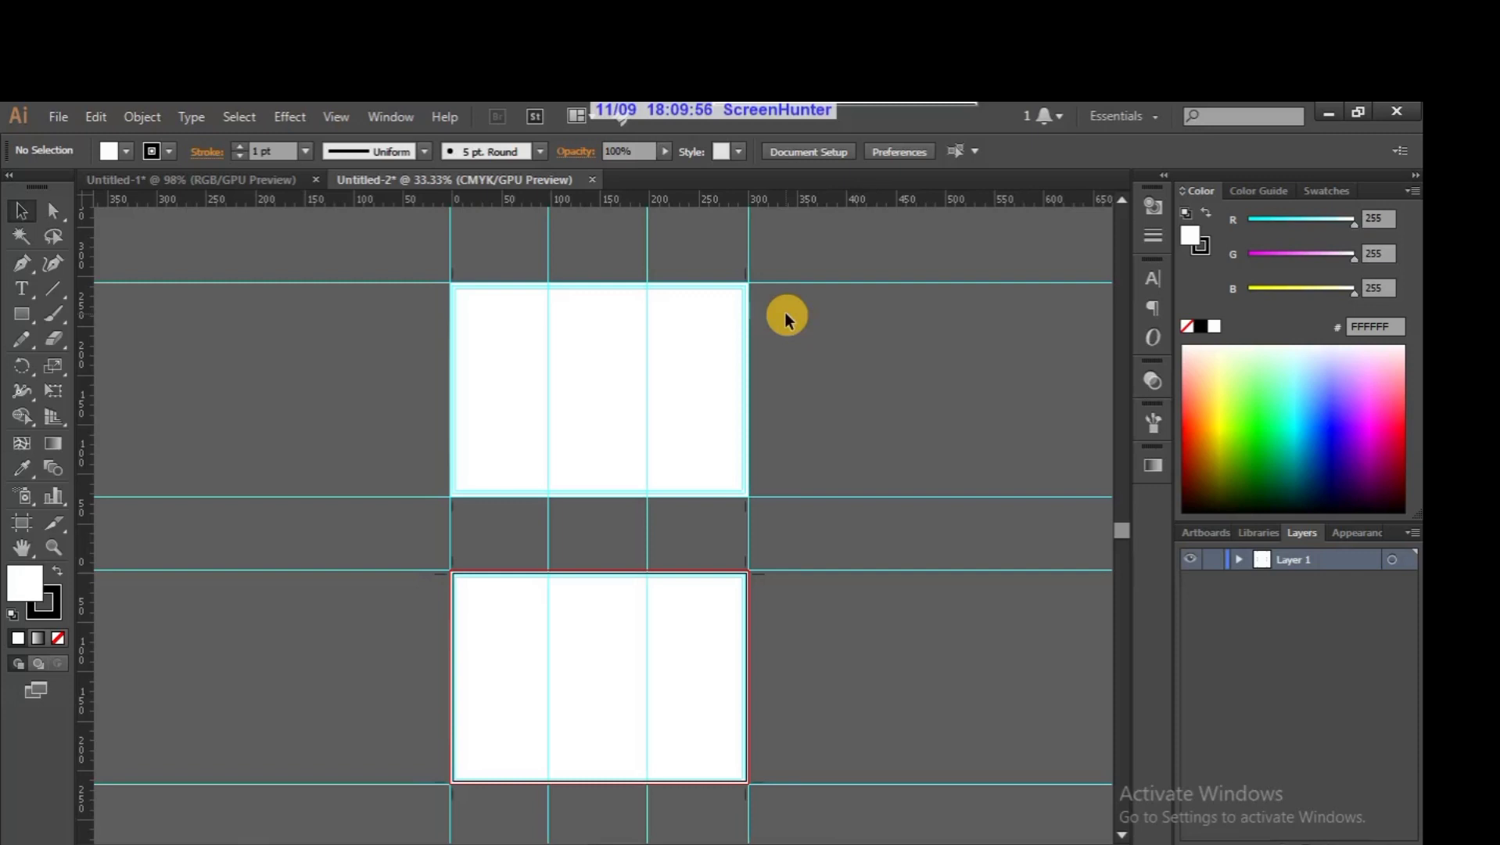
{"action": "key", "text": "ctrl+z"}
Step: Draw a rectangle covering the whole upper artboard out to the outer bleed guides
{"action": "left_click", "coordinate": [205, 842]}
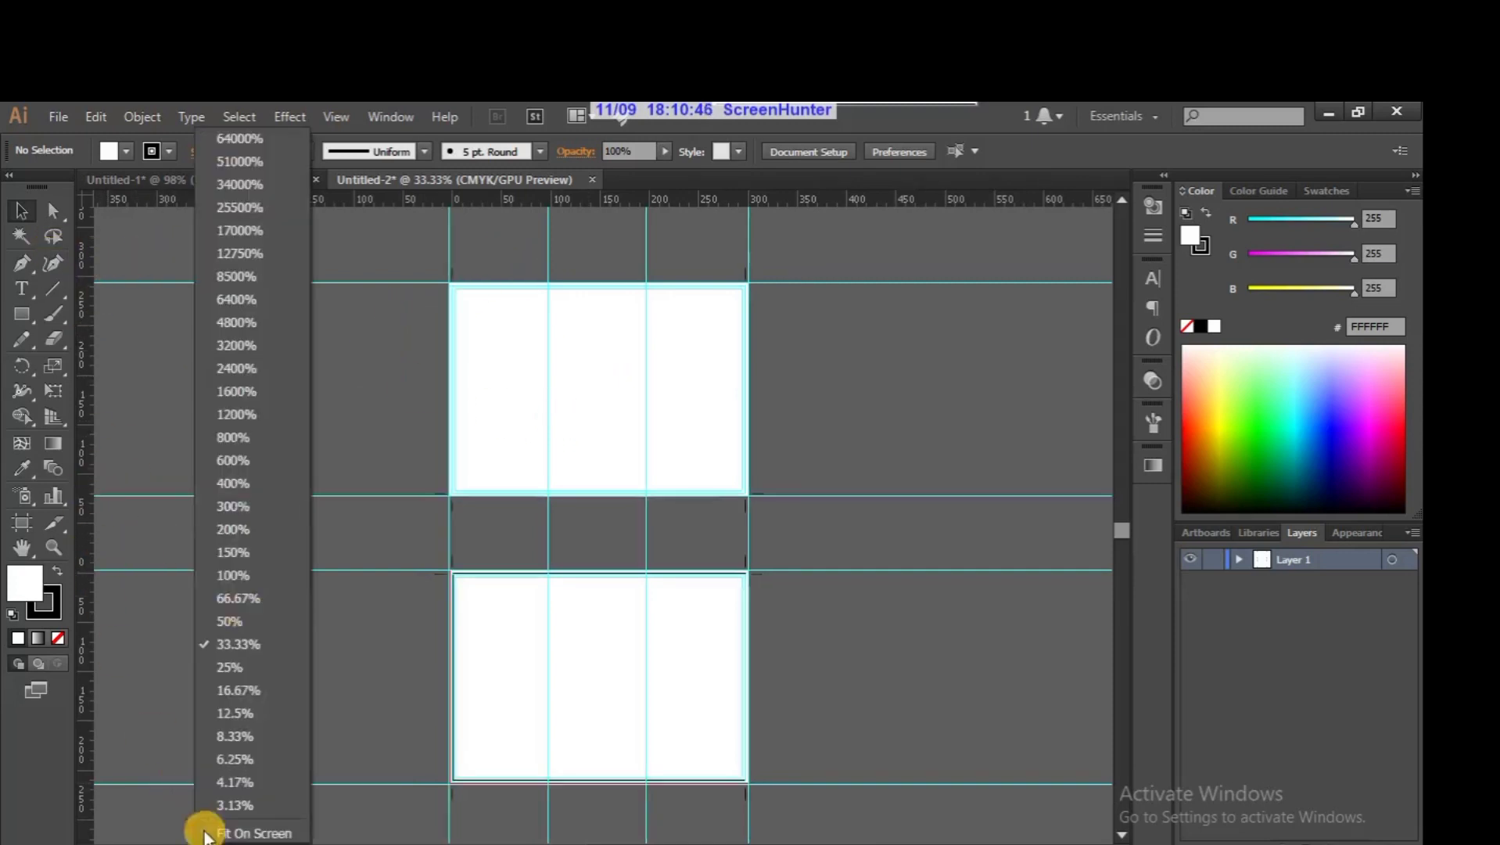
{"action": "left_click", "coordinate": [256, 575]}
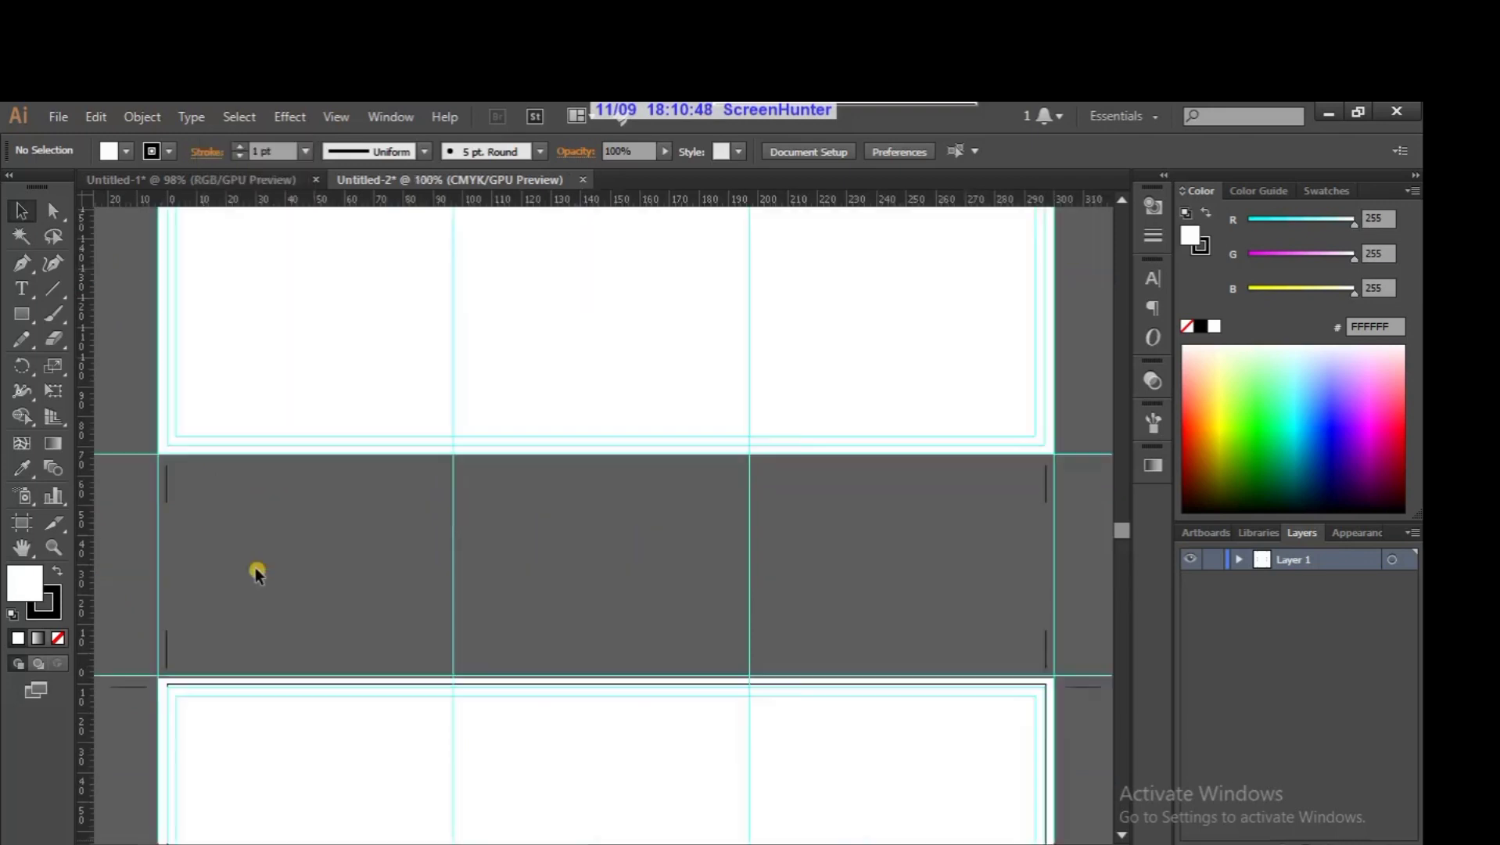
{"action": "left_click_drag", "start_coordinate": [1125, 528], "coordinate": [1123, 514]}
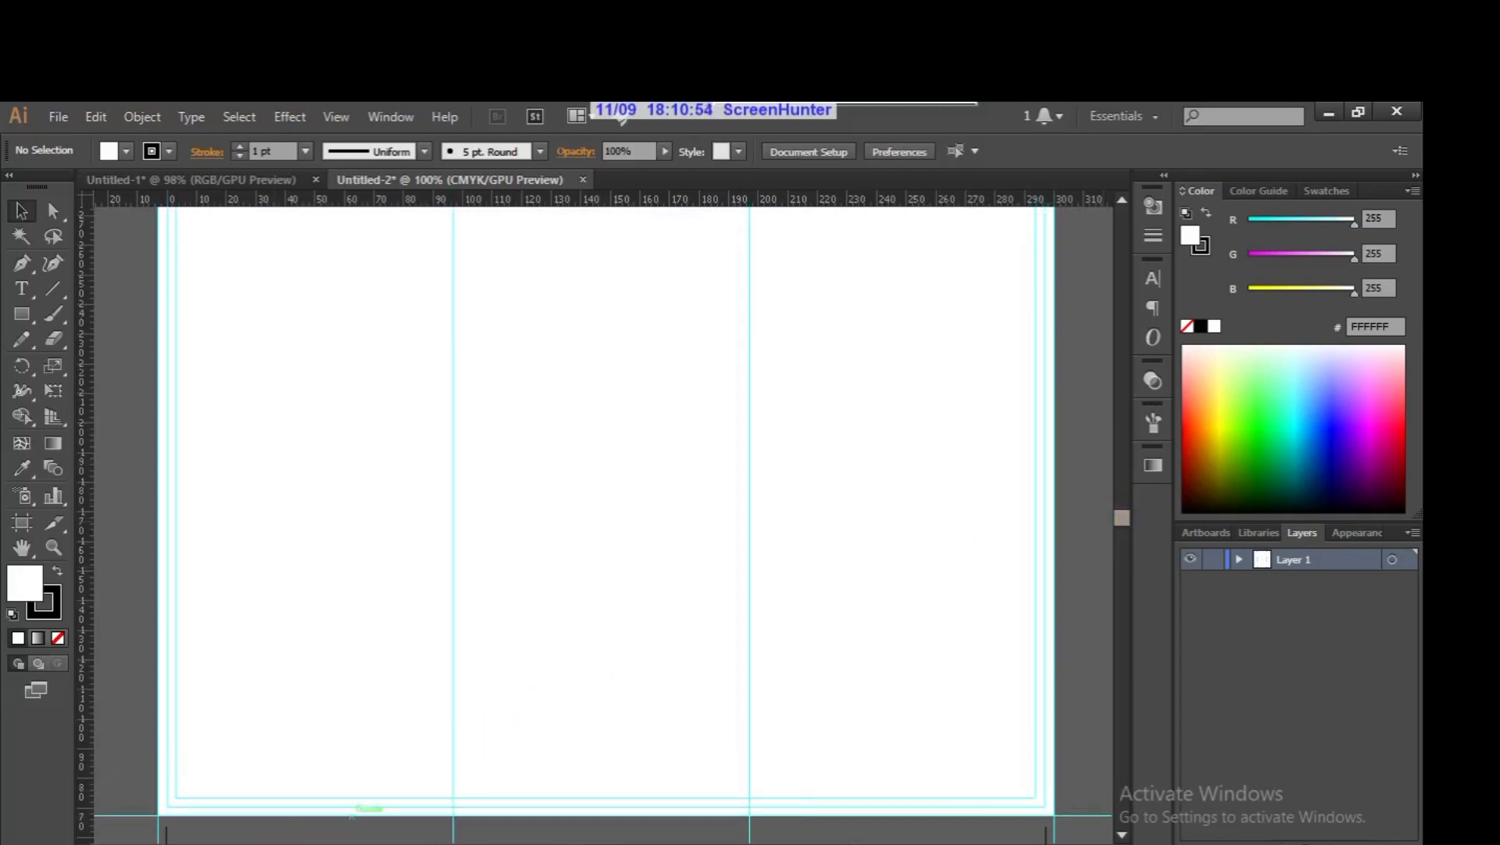
{"action": "left_click", "coordinate": [199, 841]}
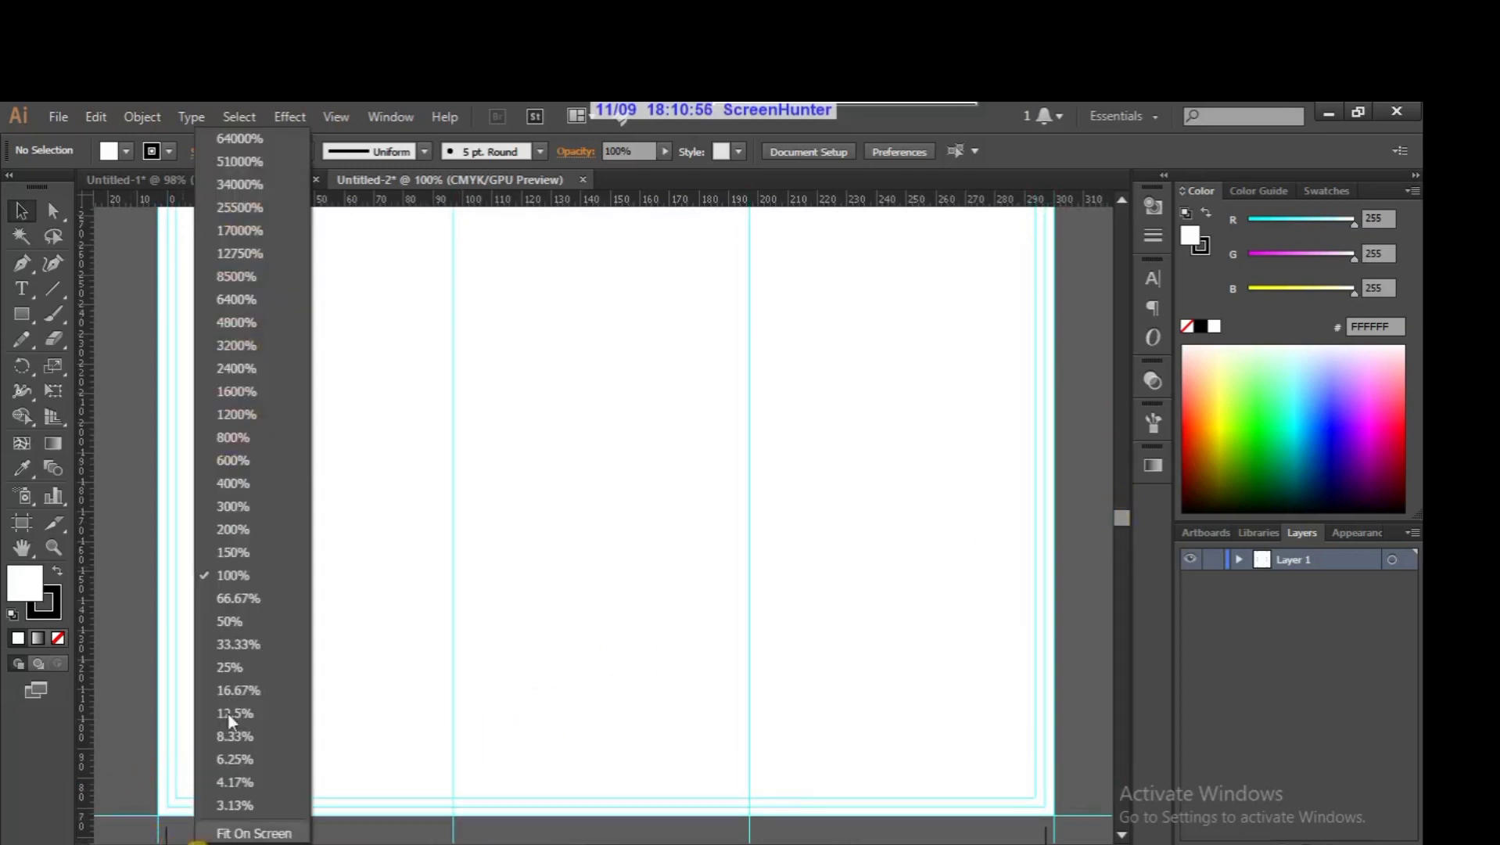
{"action": "left_click", "coordinate": [239, 600]}
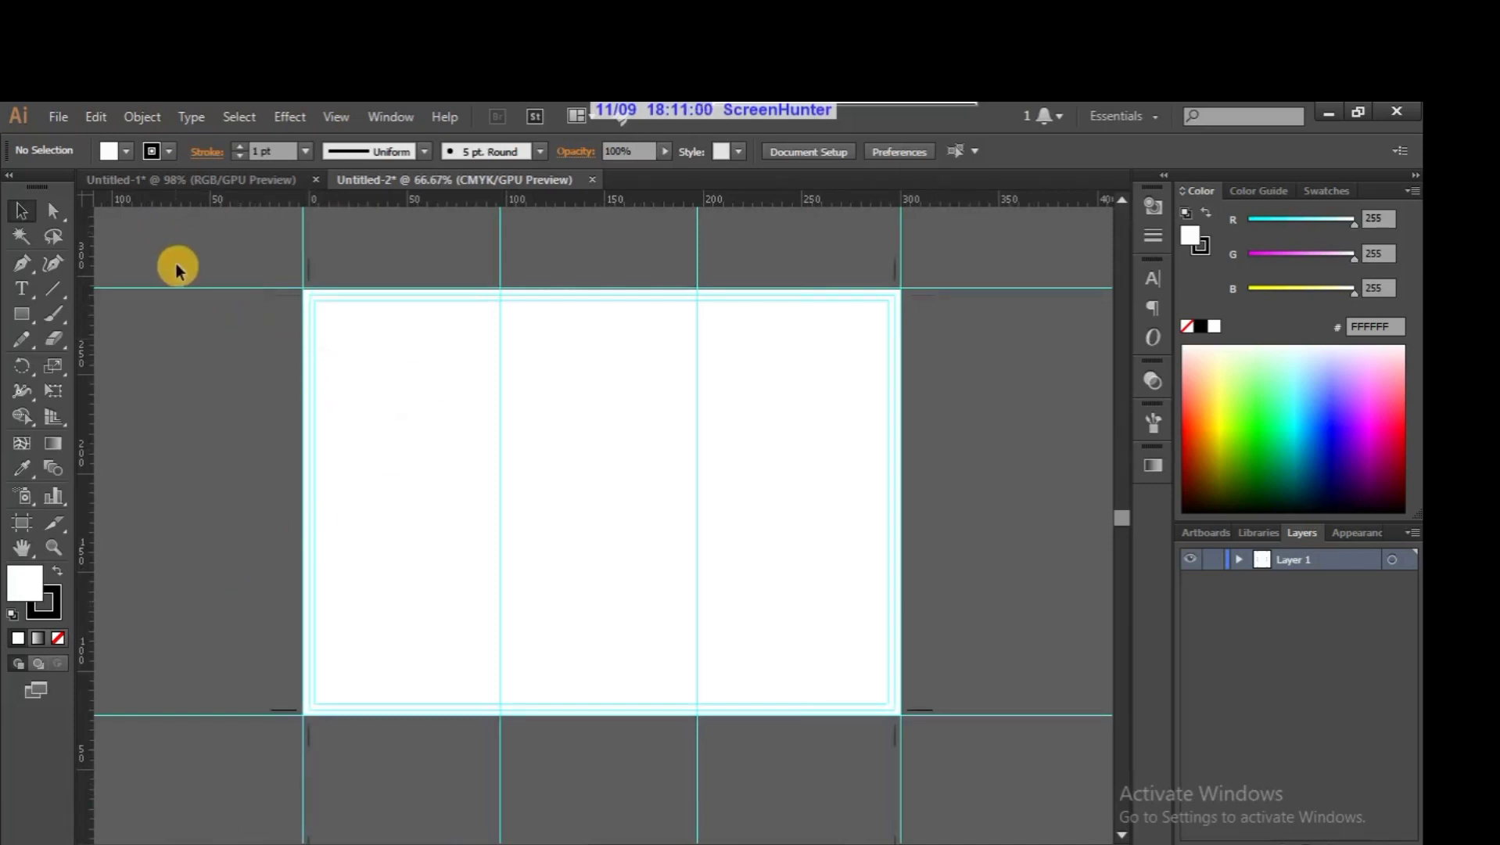
{"action": "left_click", "coordinate": [23, 312]}
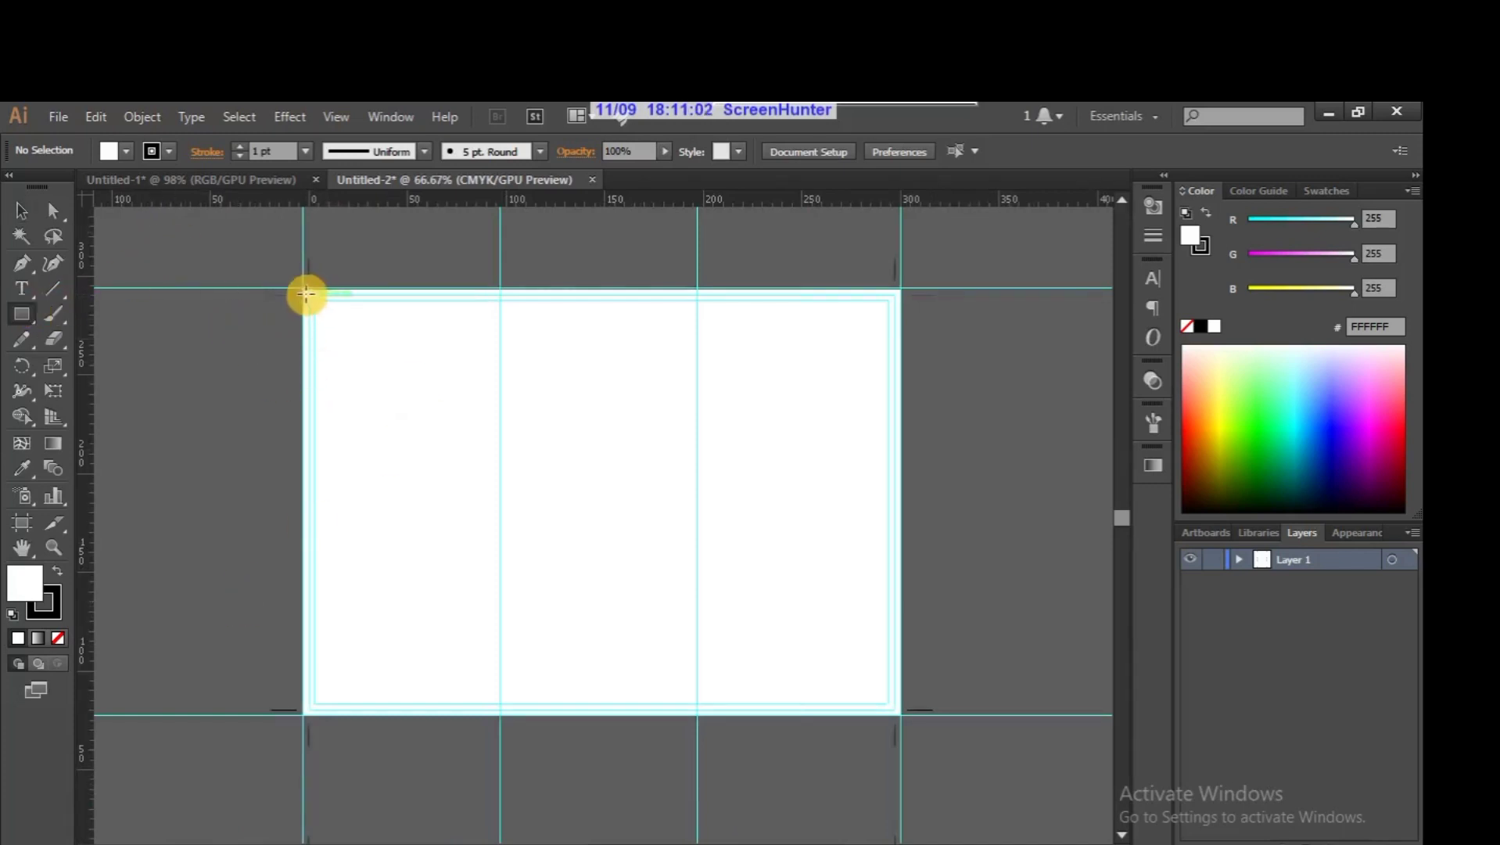
{"action": "left_click_drag", "start_coordinate": [302, 290], "coordinate": [899, 714]}
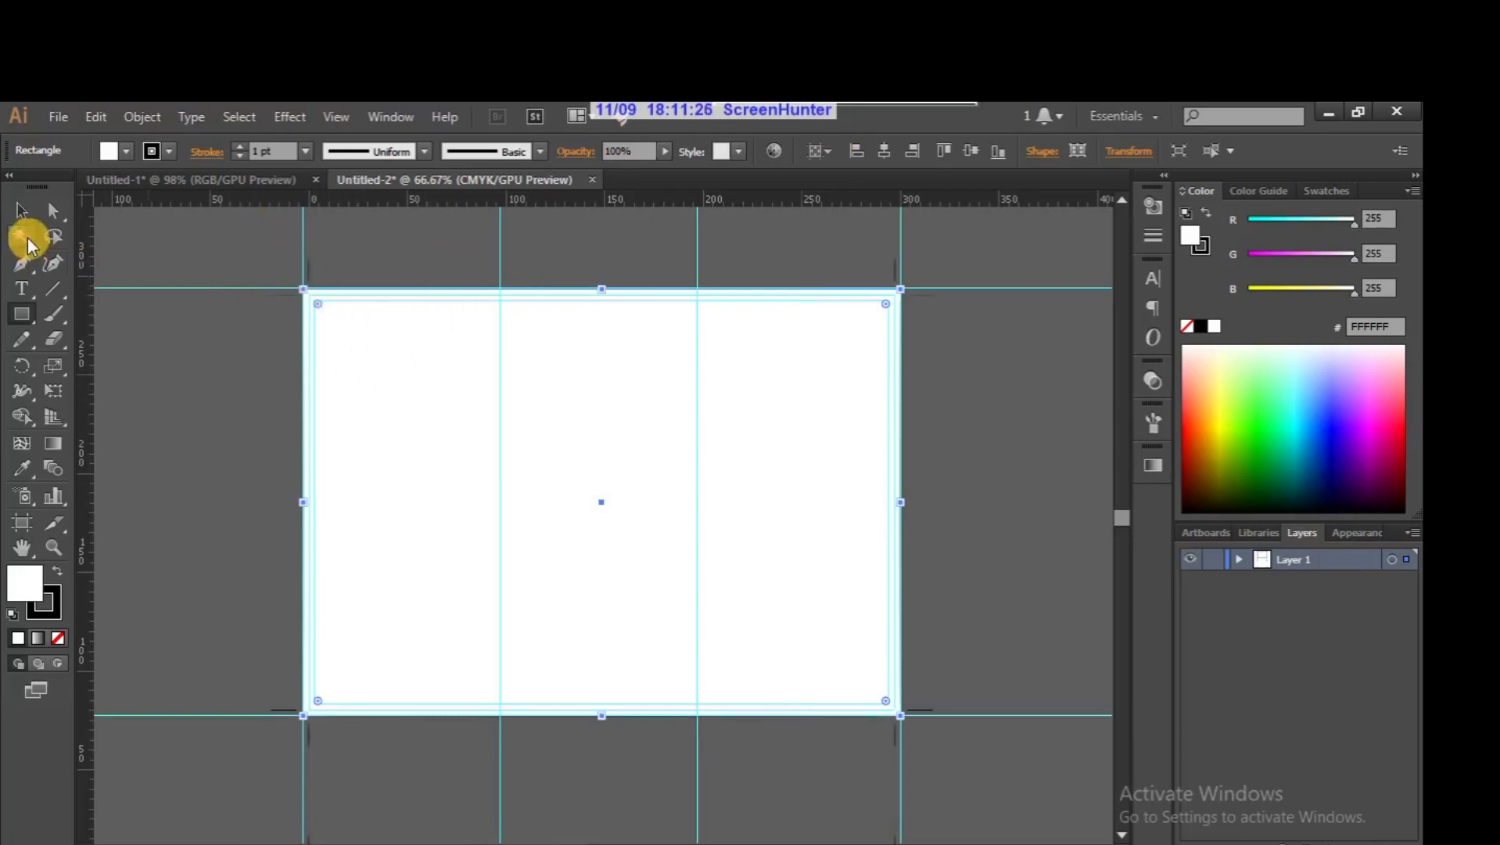
{"action": "left_click", "coordinate": [27, 211]}
{"action": "left_click", "coordinate": [324, 286]}
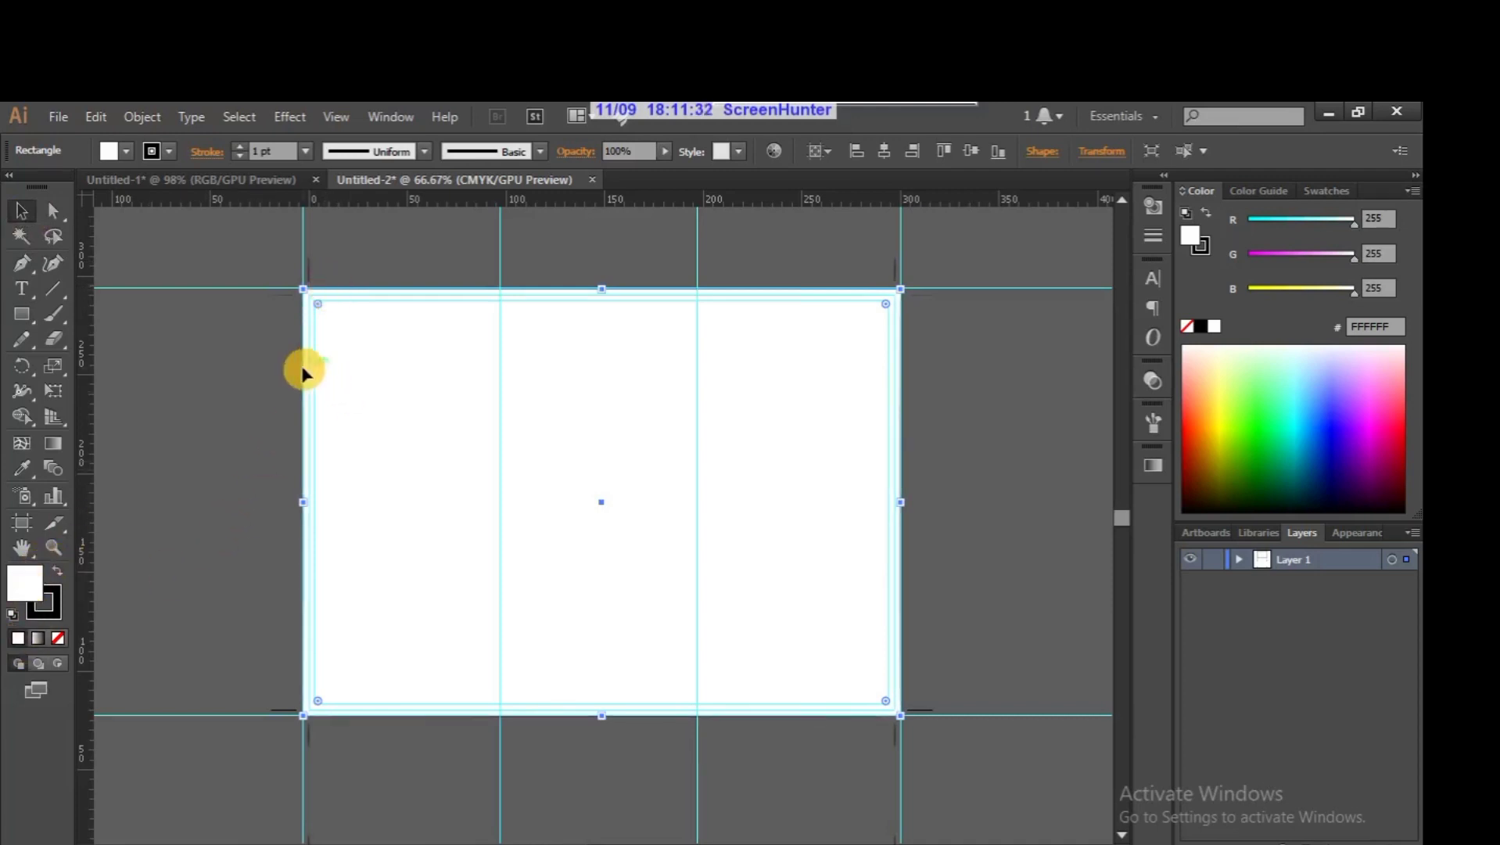
Step: Draw a rectangle about 99.7 × 114 mm over the left panel's upper part and start a pen path at its lower-left corner
{"action": "left_click", "coordinate": [21, 315]}
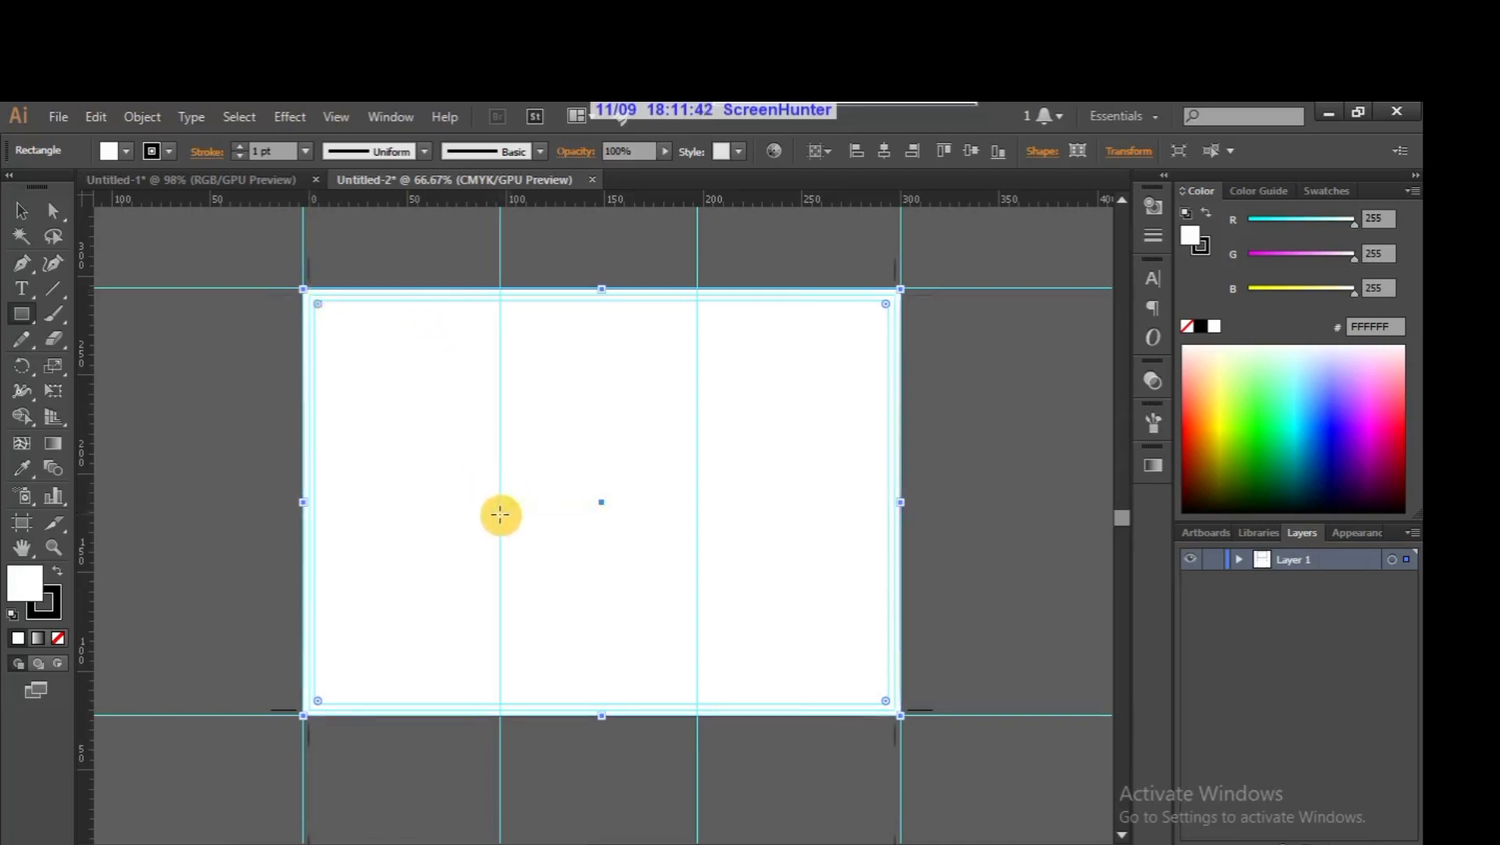
{"action": "left_click_drag", "start_coordinate": [501, 514], "coordinate": [303, 289]}
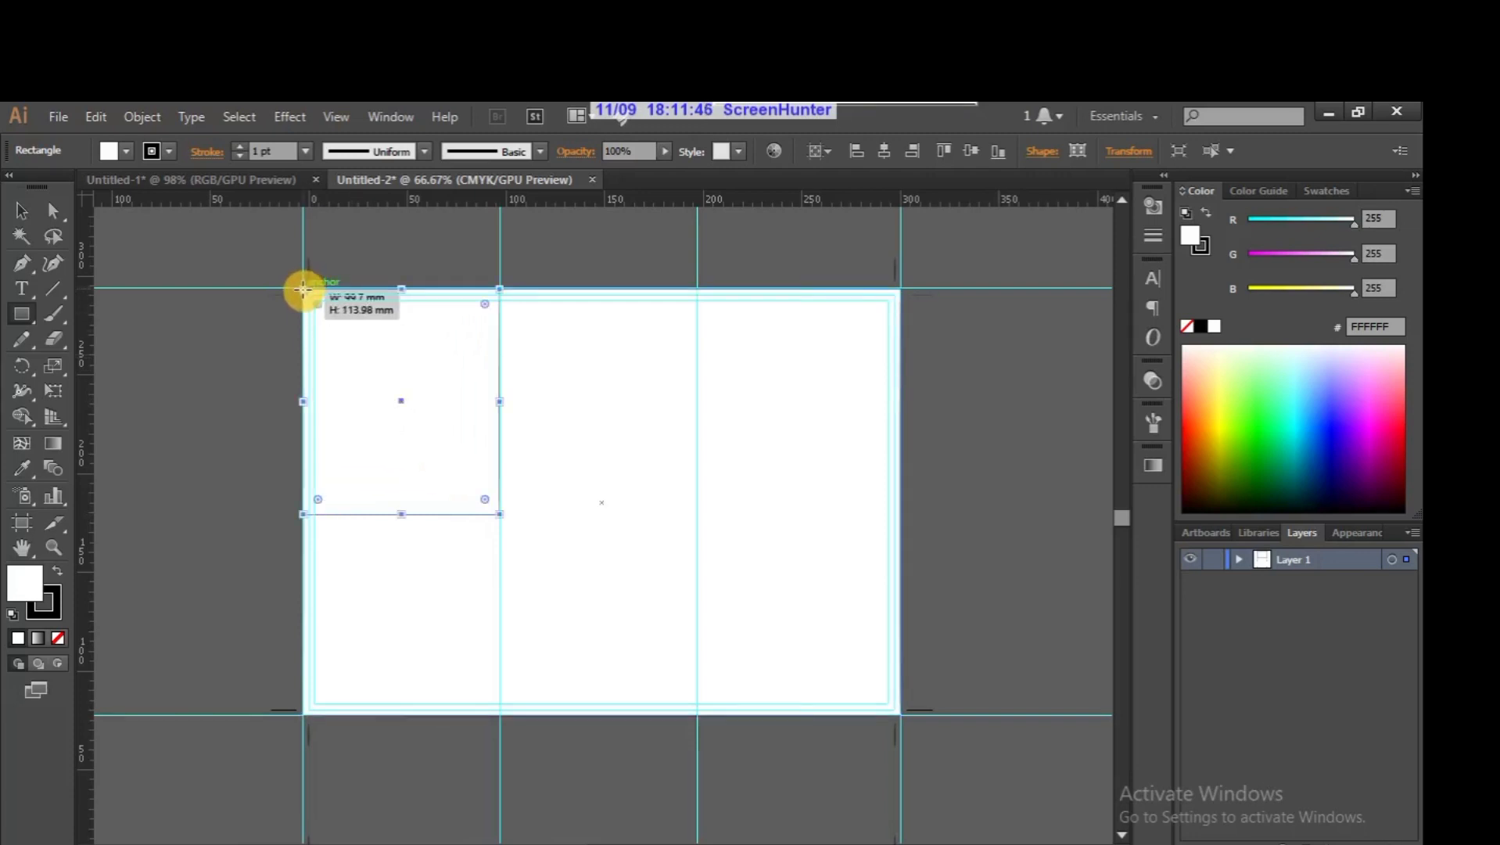
{"action": "left_click", "coordinate": [24, 215]}
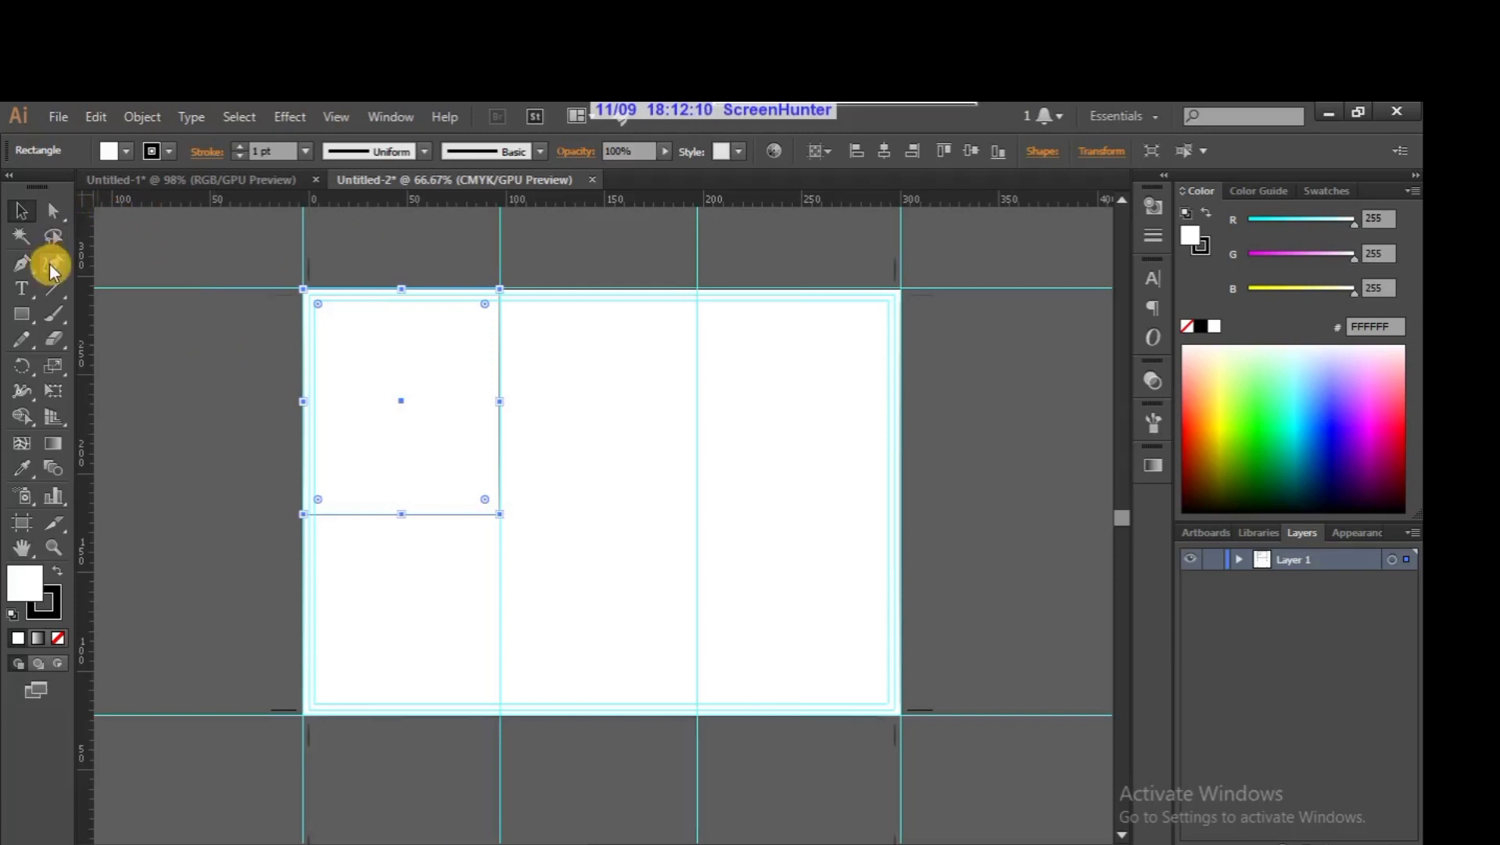
{"action": "left_click", "coordinate": [23, 264]}
{"action": "left_click", "coordinate": [305, 516]}
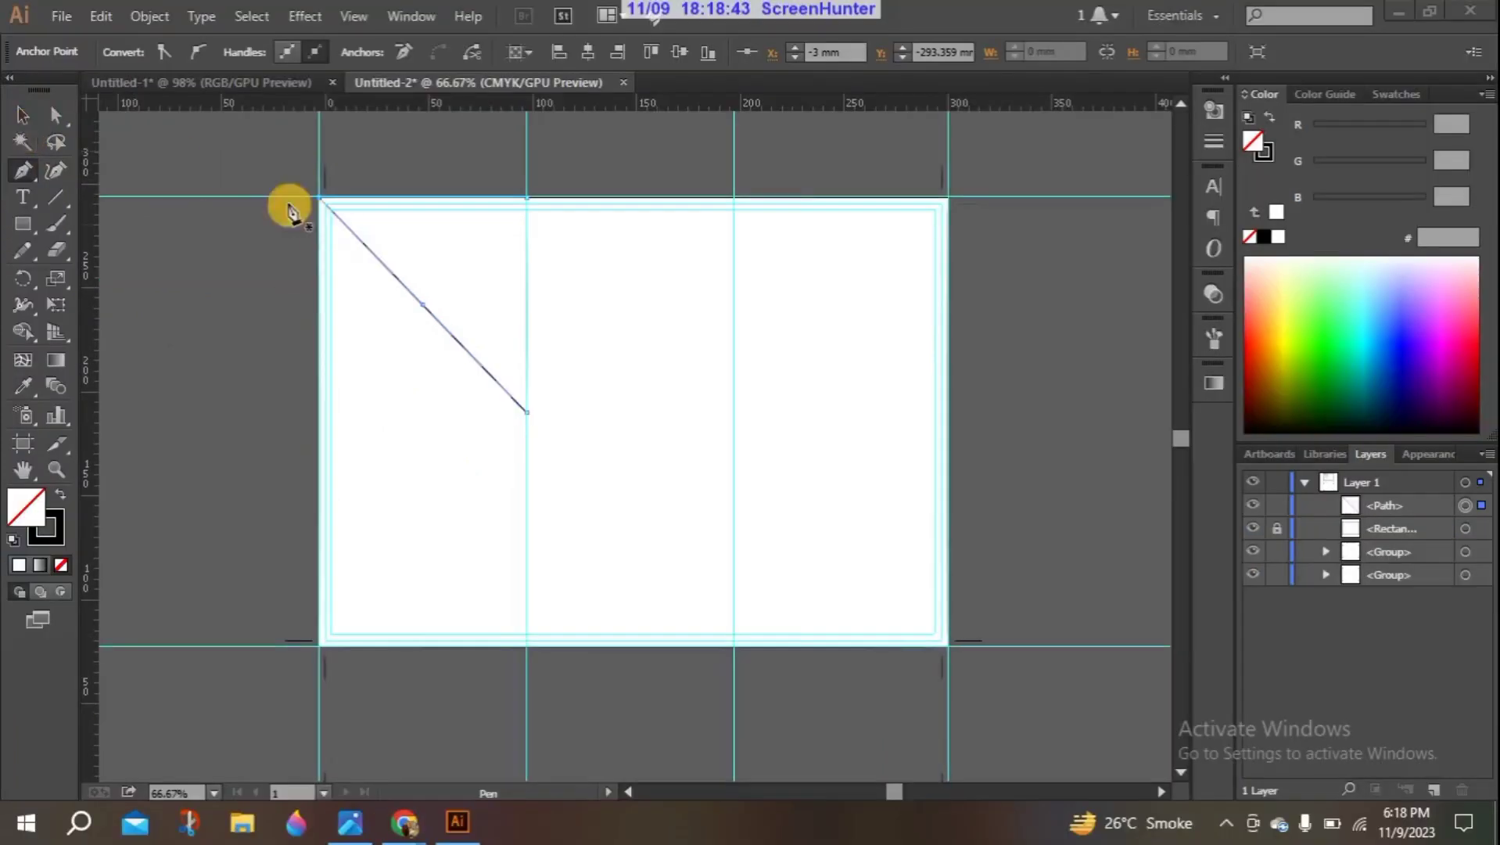
Step: Delete the diagonal pen path from the upper part of the left panel
{"action": "left_click", "coordinate": [22, 115]}
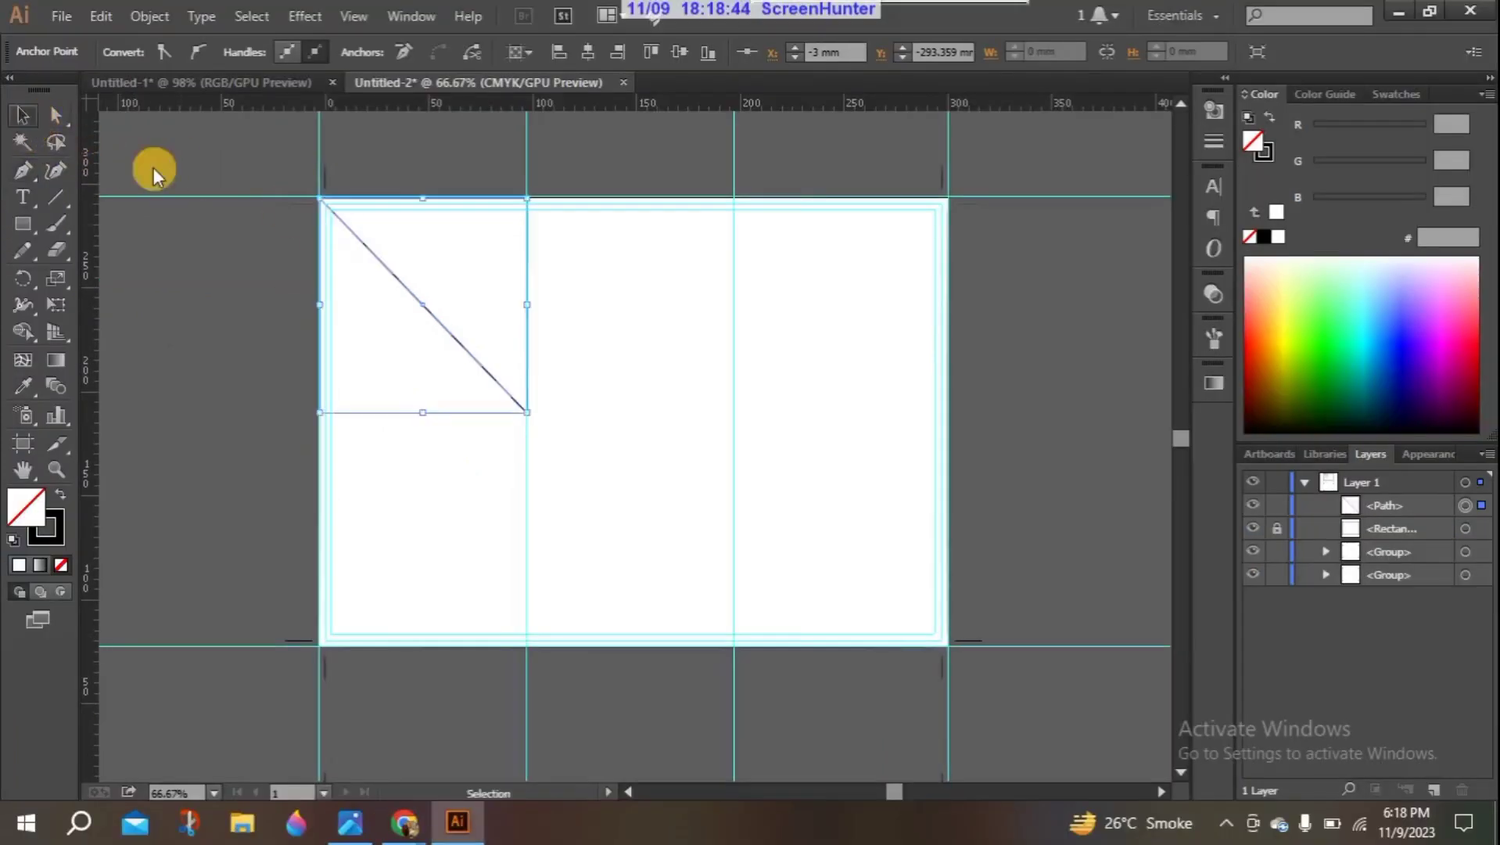
{"action": "key", "text": "Delete"}
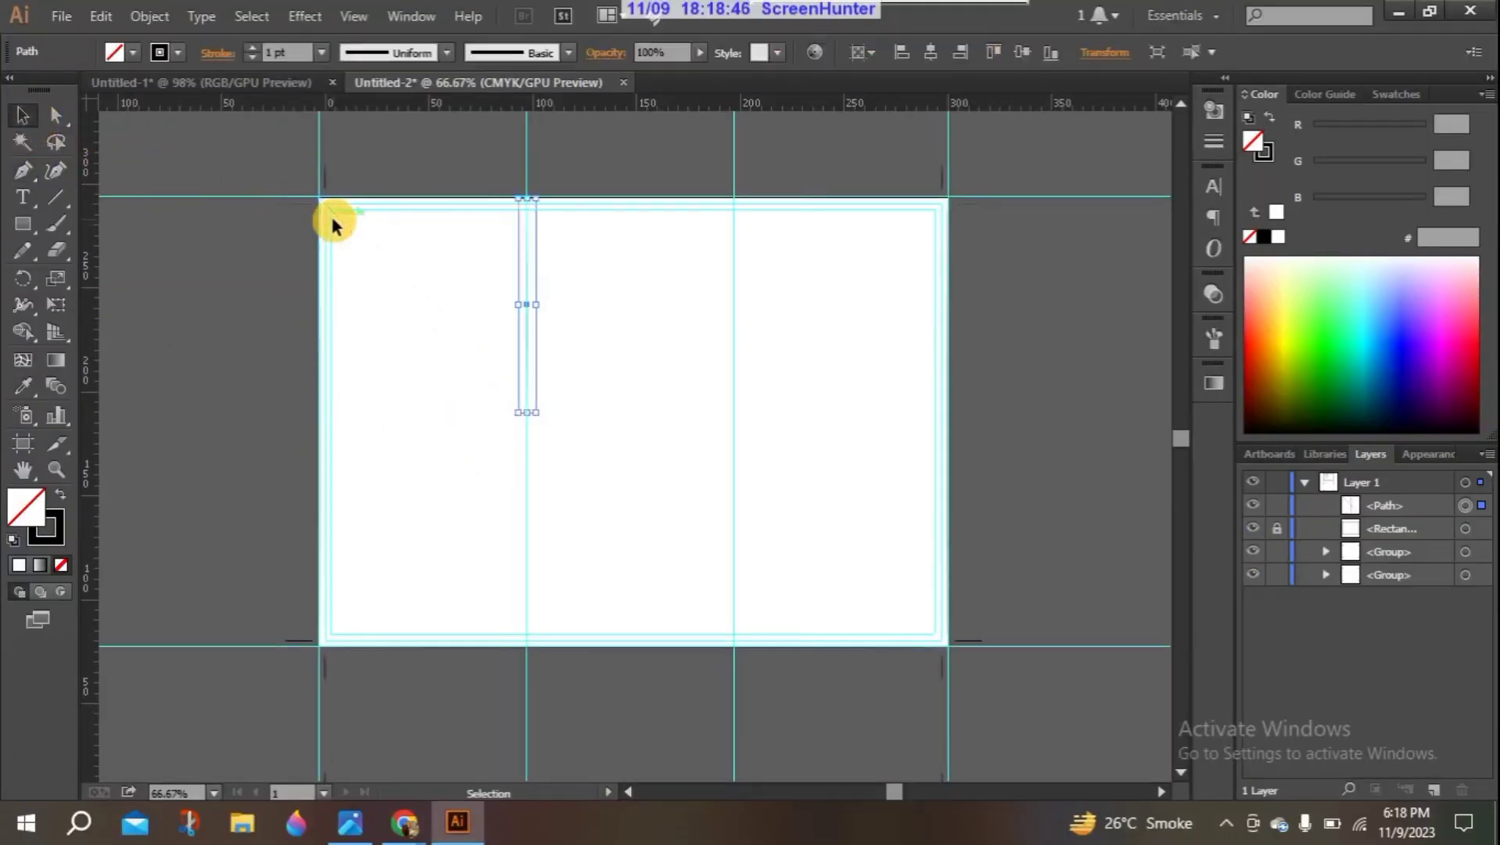
{"action": "key", "text": "Delete"}
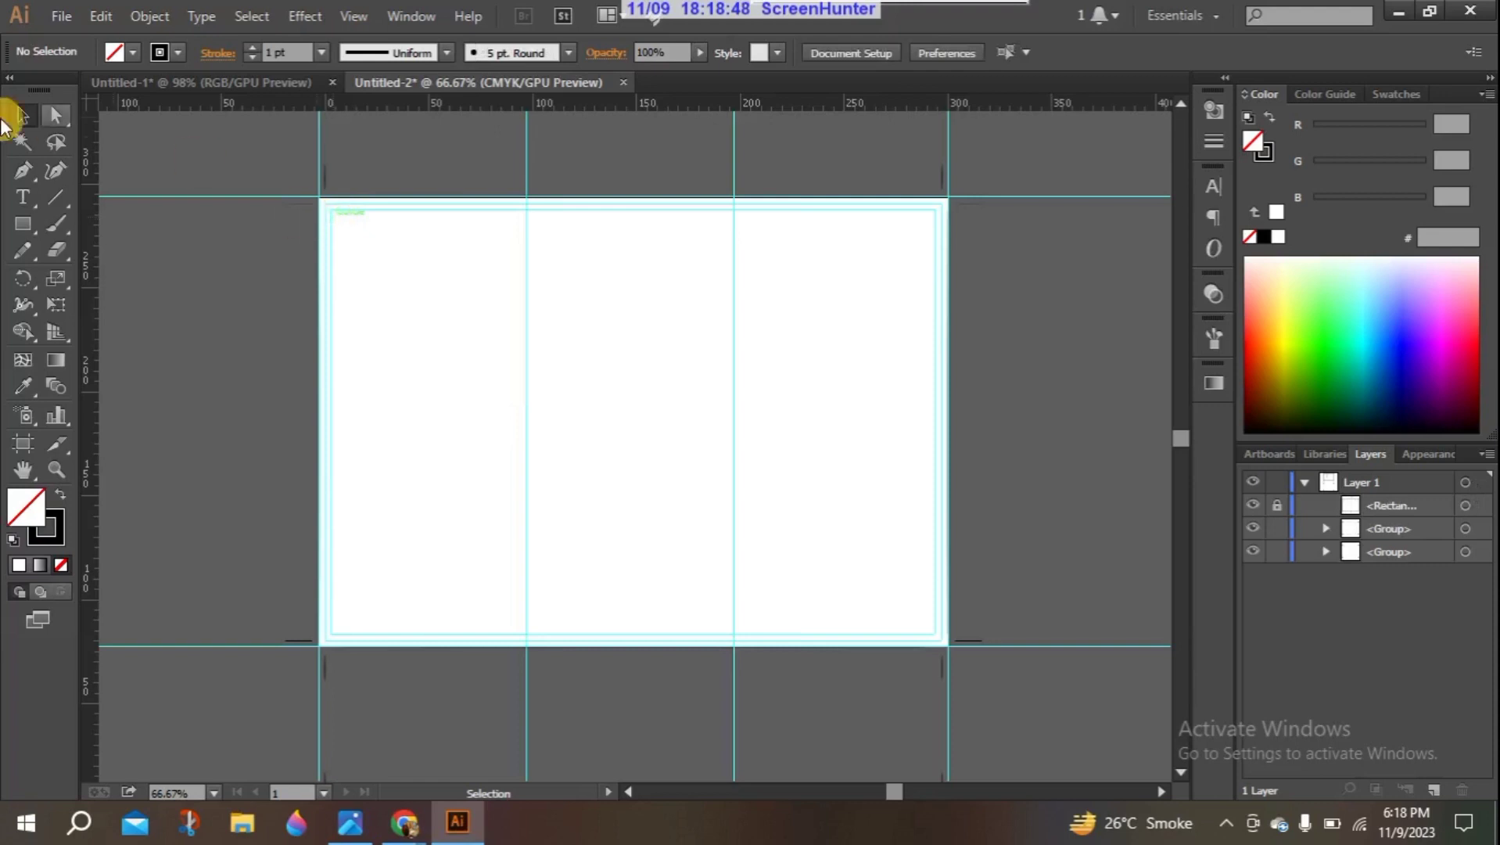
Step: Draw a closed four-sided pen path across the left panel's top, about 66 mm tall at its left edge, with the lower edge slanting down to the right
{"action": "left_click", "coordinate": [22, 168]}
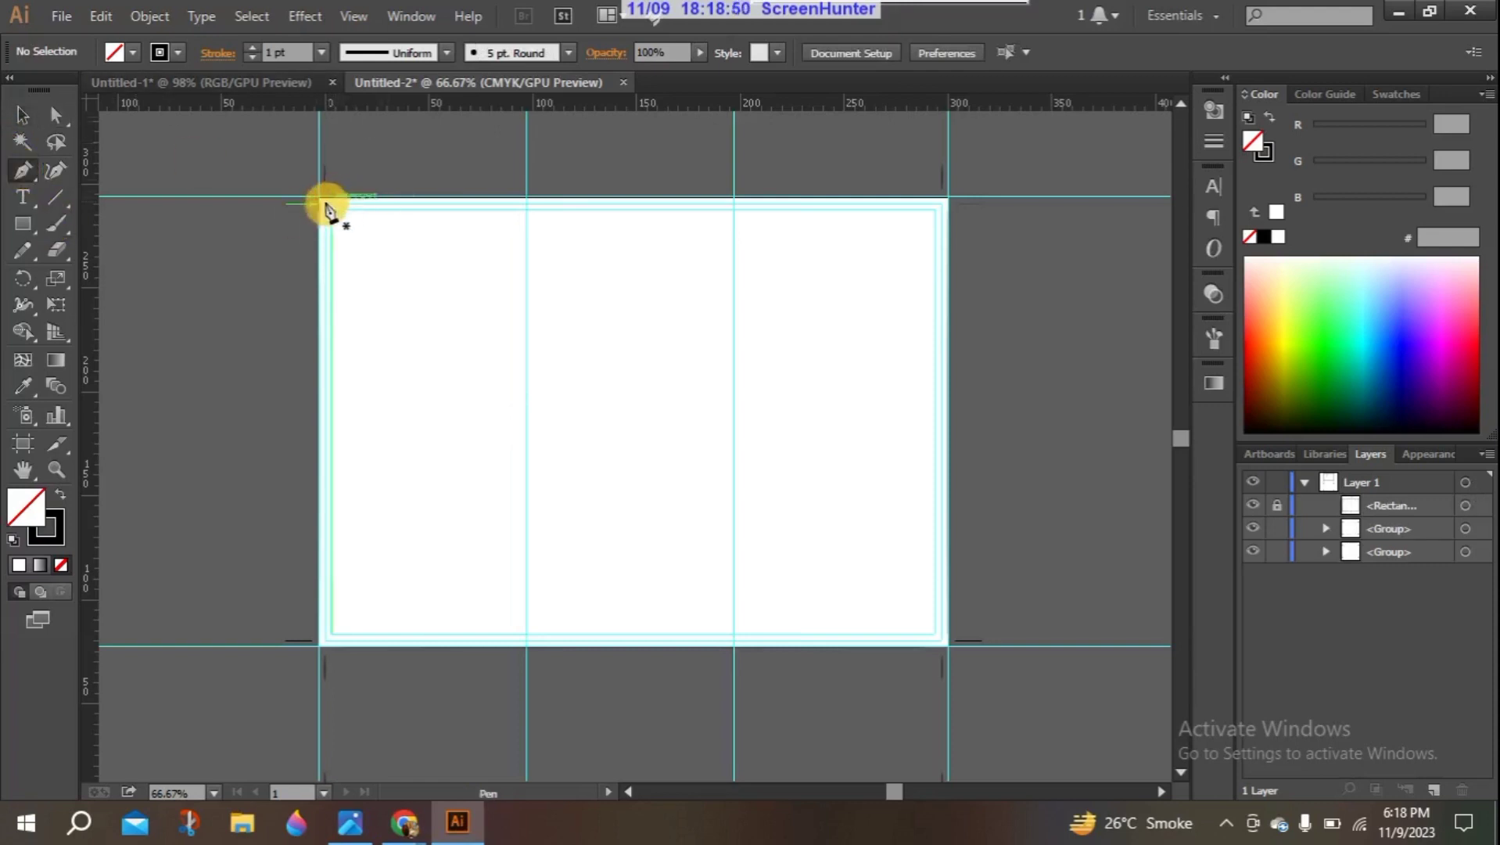
{"action": "left_click", "coordinate": [319, 199]}
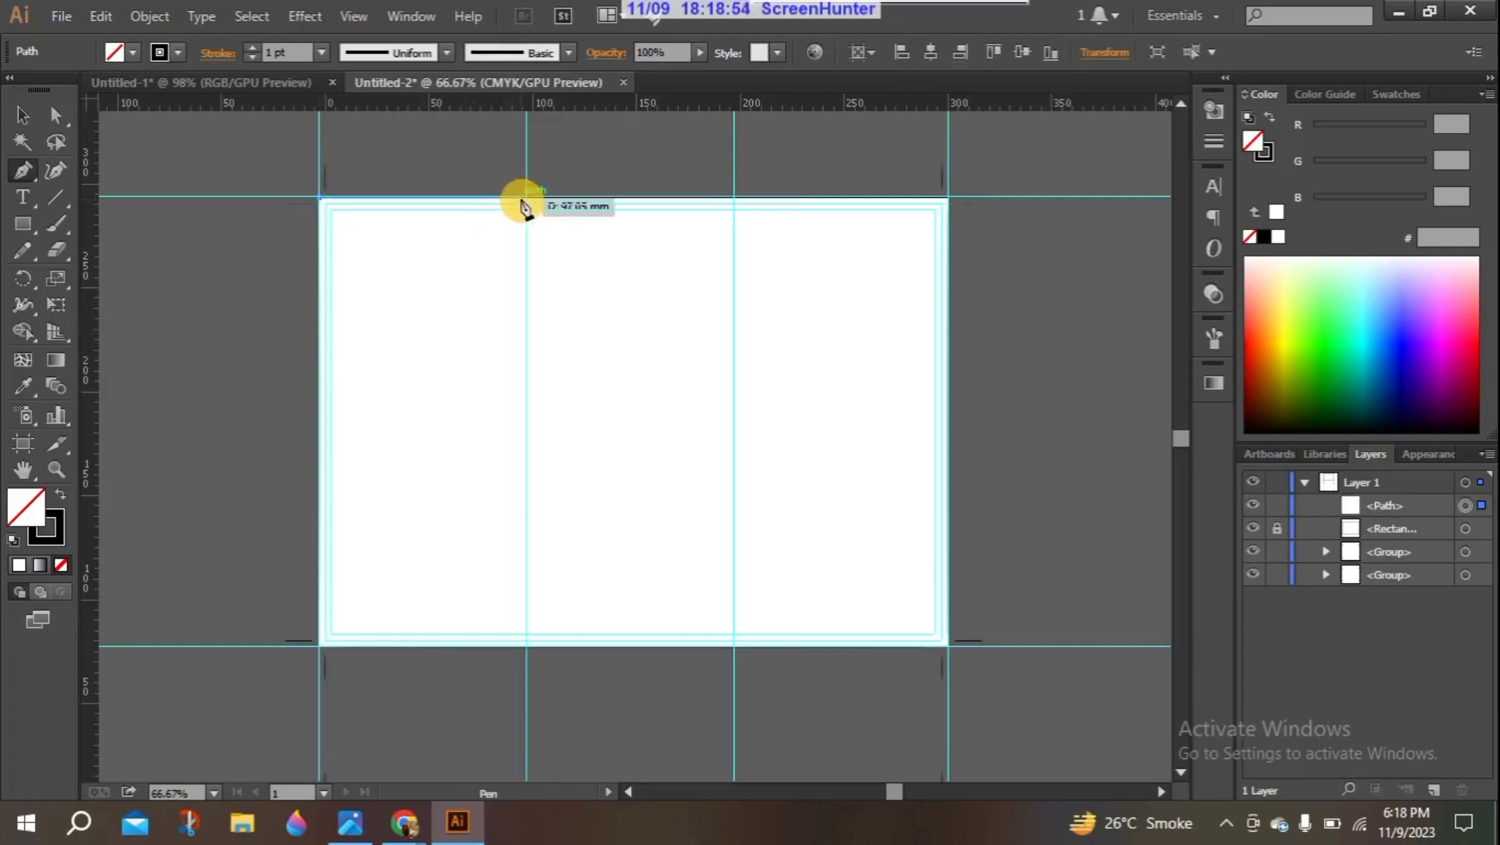
{"action": "left_click", "coordinate": [526, 200]}
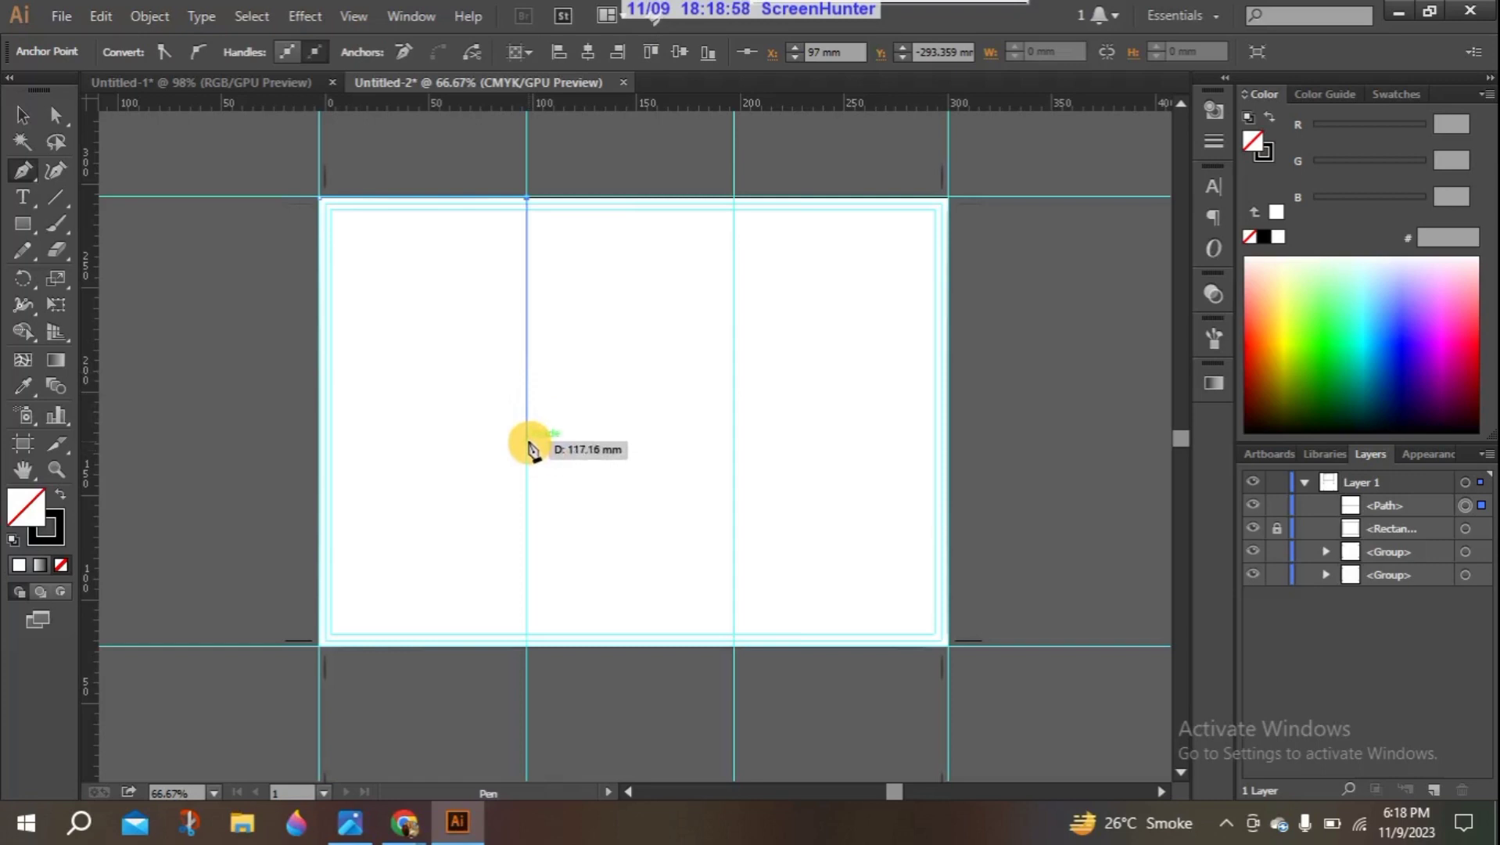
{"action": "left_click", "coordinate": [526, 428]}
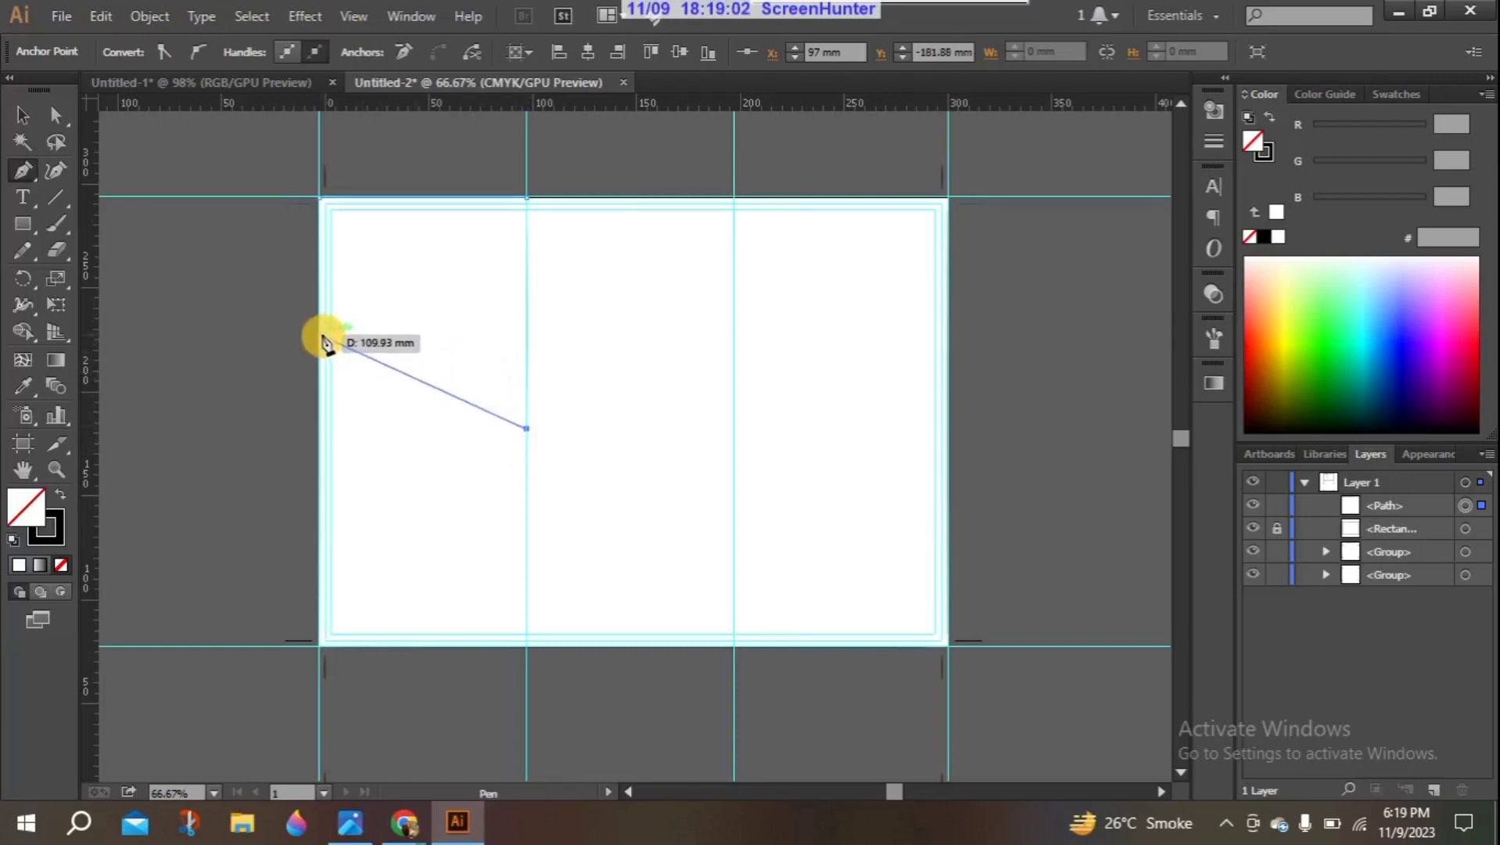
{"action": "left_click", "coordinate": [321, 337]}
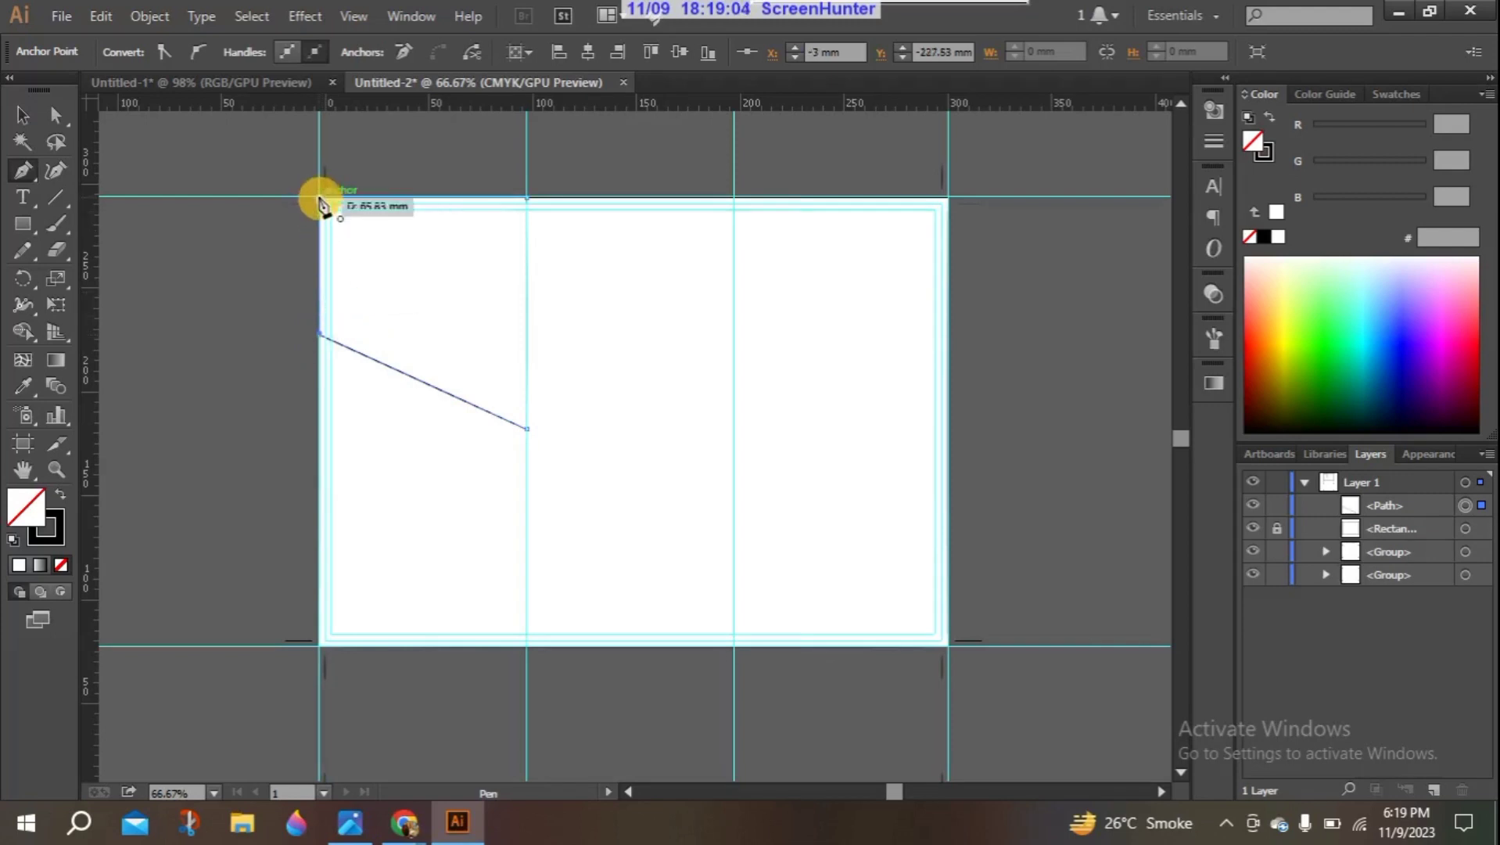
{"action": "left_click", "coordinate": [319, 197]}
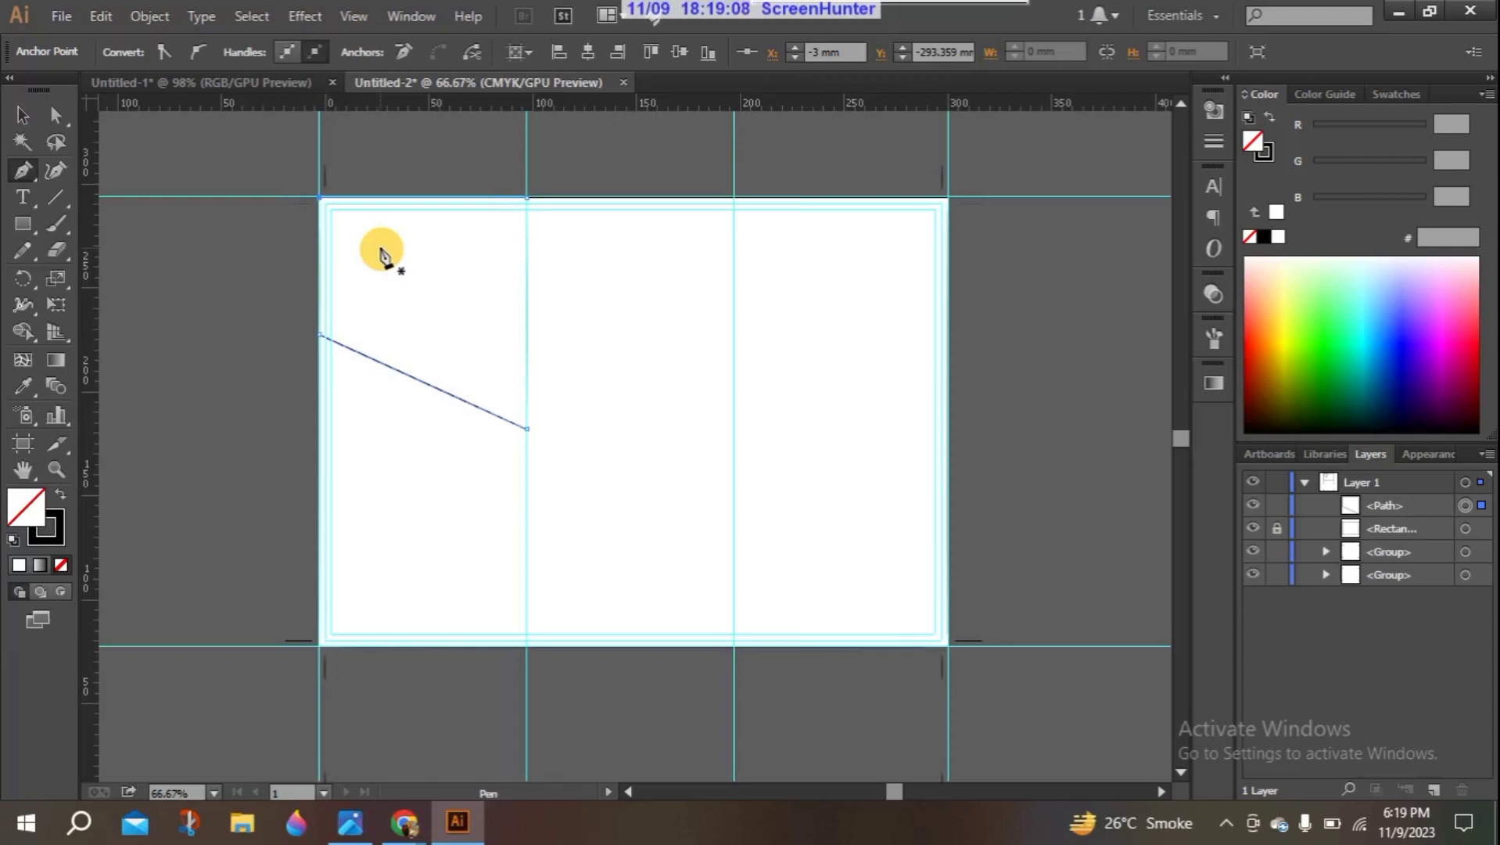
{"action": "left_click", "coordinate": [24, 115]}
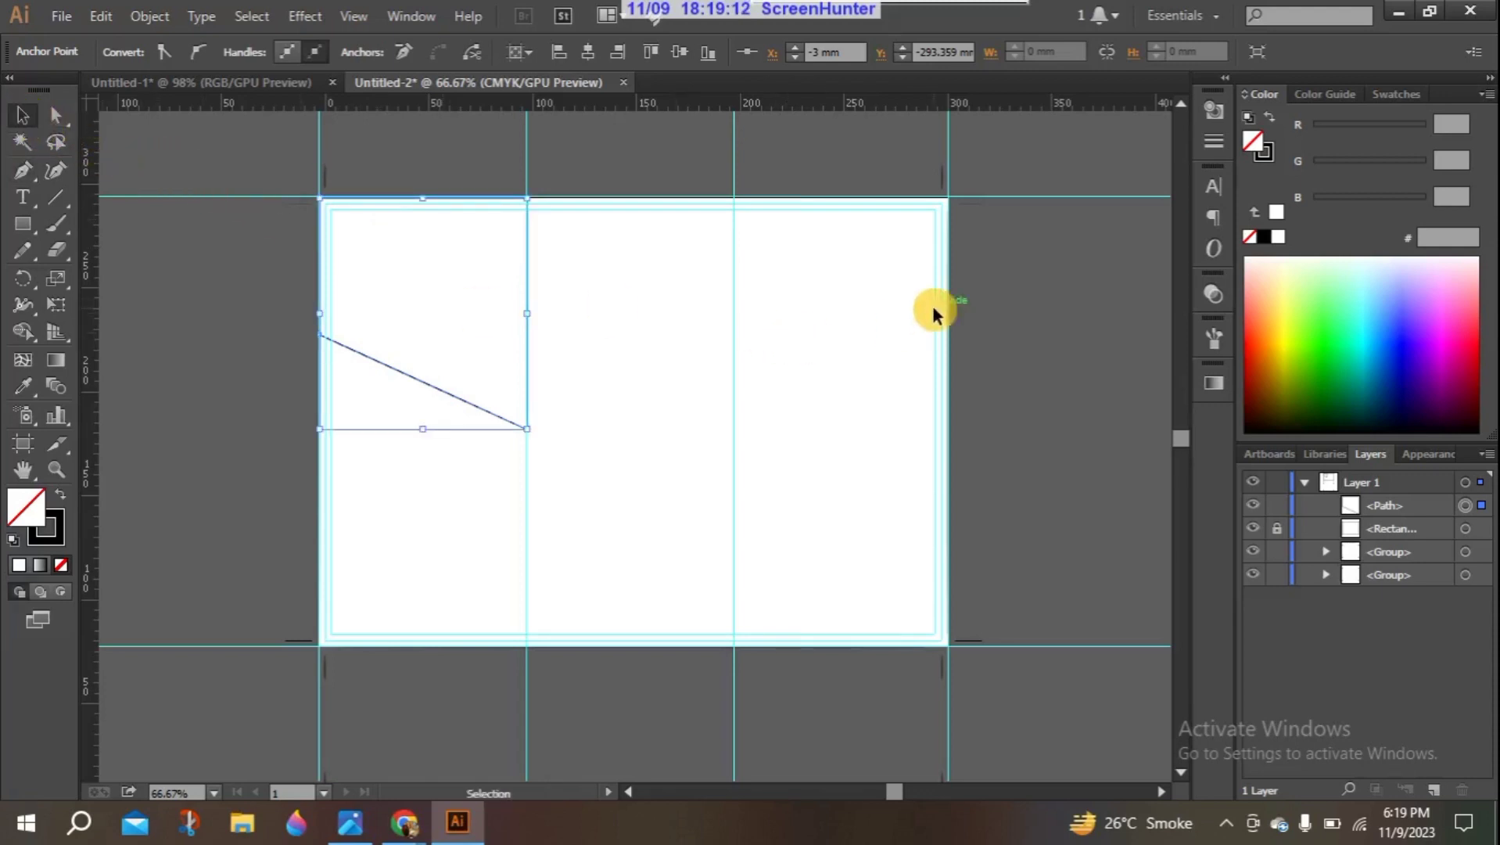
Step: Fill the slanted shape on the left panel with blue 28A9FF
{"action": "left_click", "coordinate": [1409, 279]}
{"action": "left_click", "coordinate": [1408, 280]}
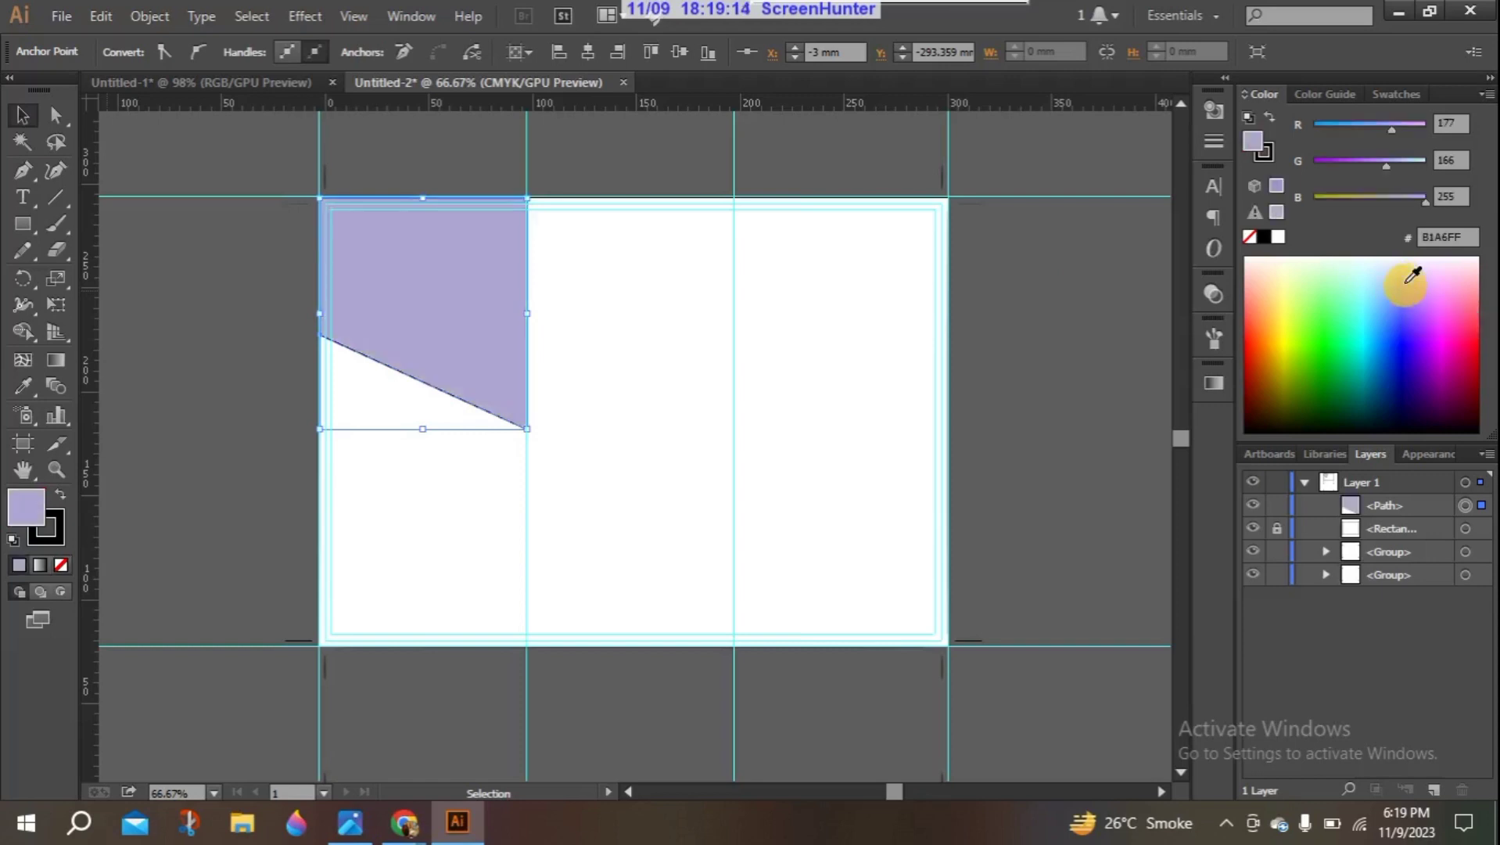
{"action": "left_click", "coordinate": [1373, 305]}
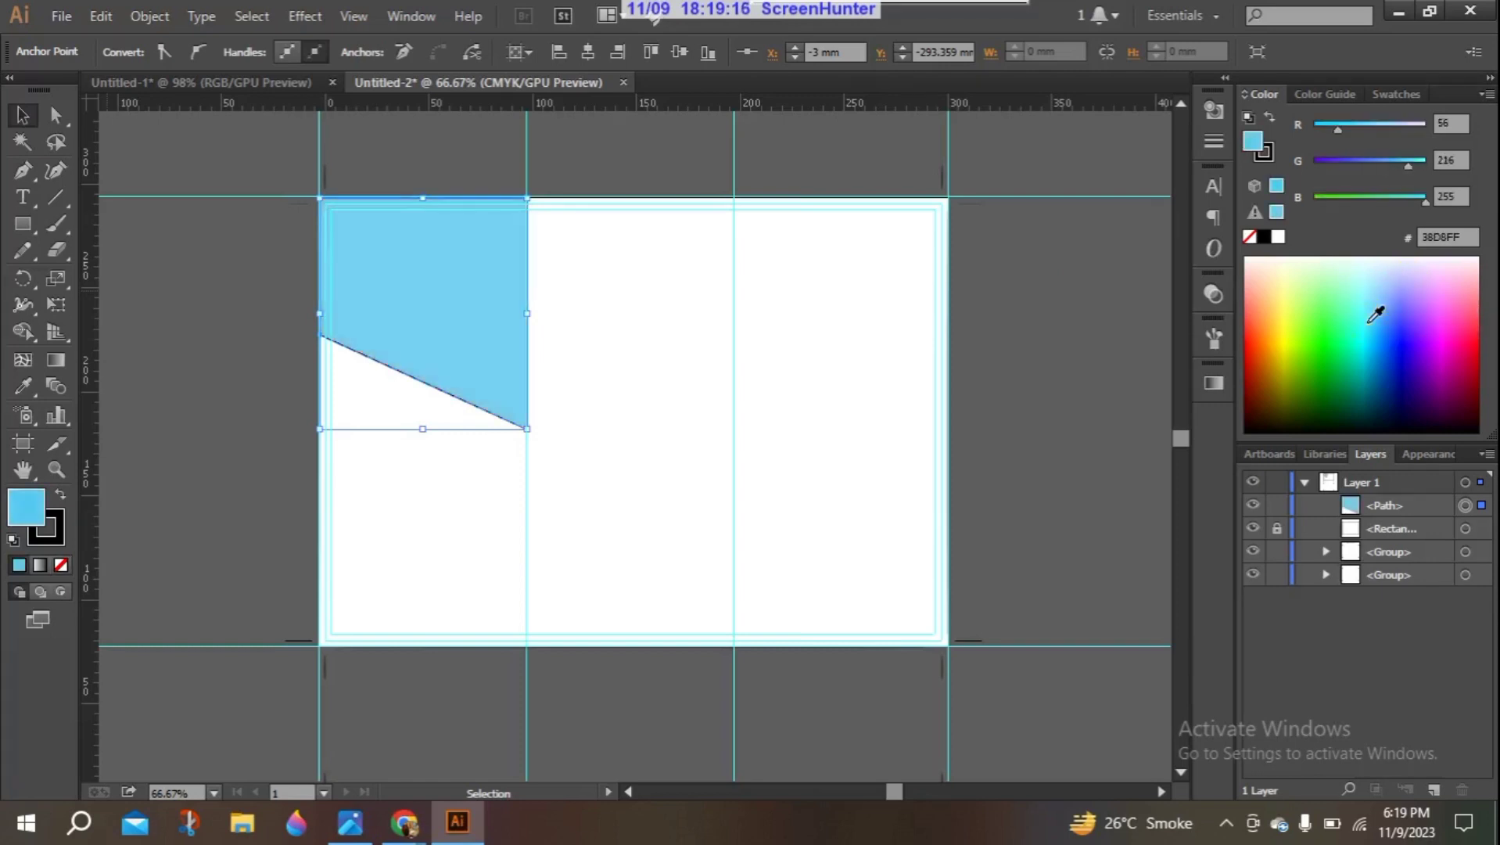
{"action": "left_click", "coordinate": [1370, 321]}
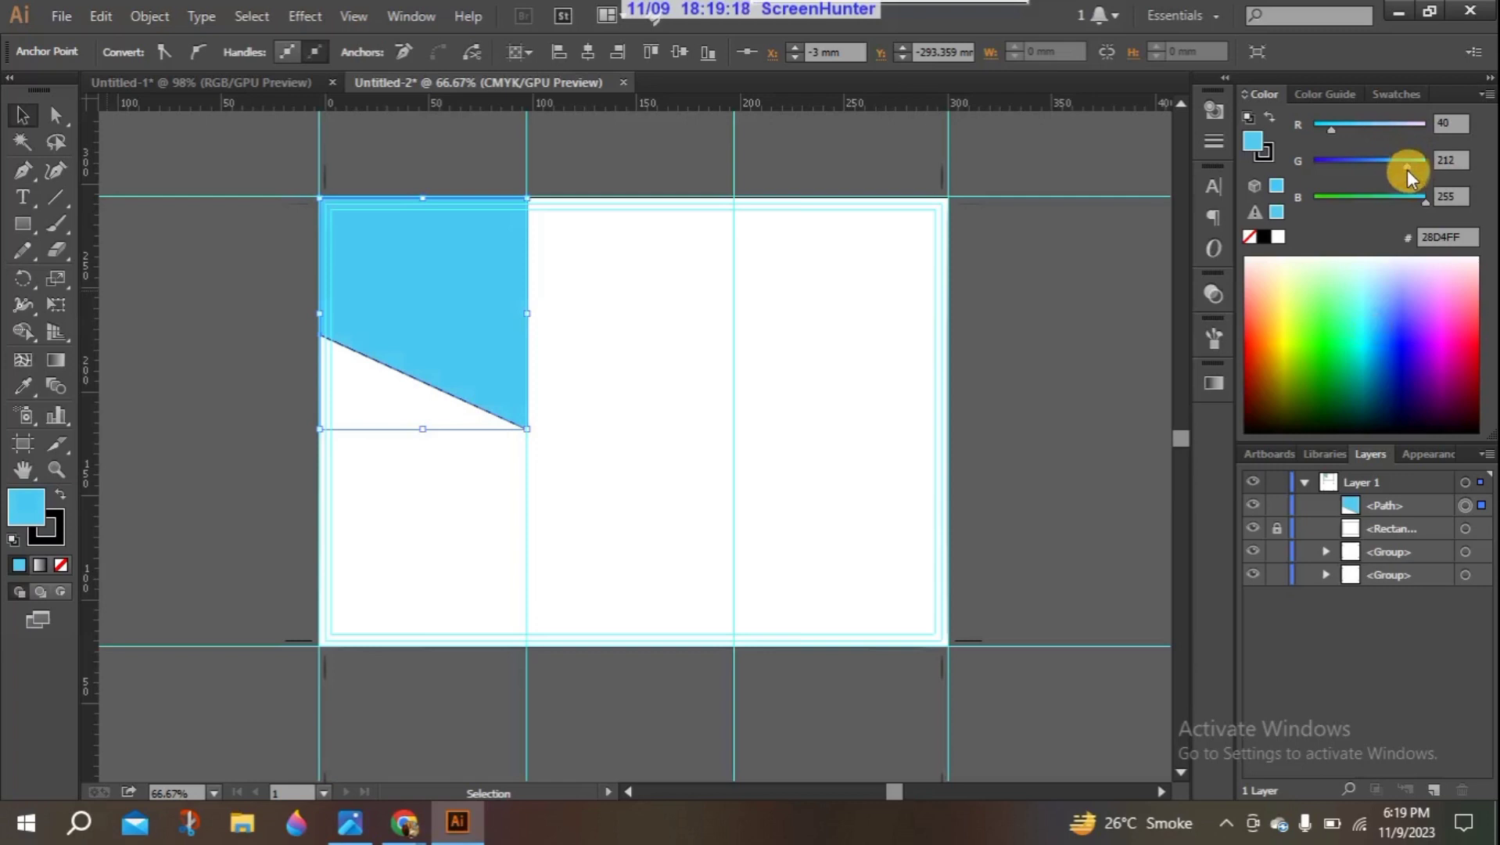
{"action": "left_click_drag", "start_coordinate": [1407, 168], "coordinate": [1388, 177]}
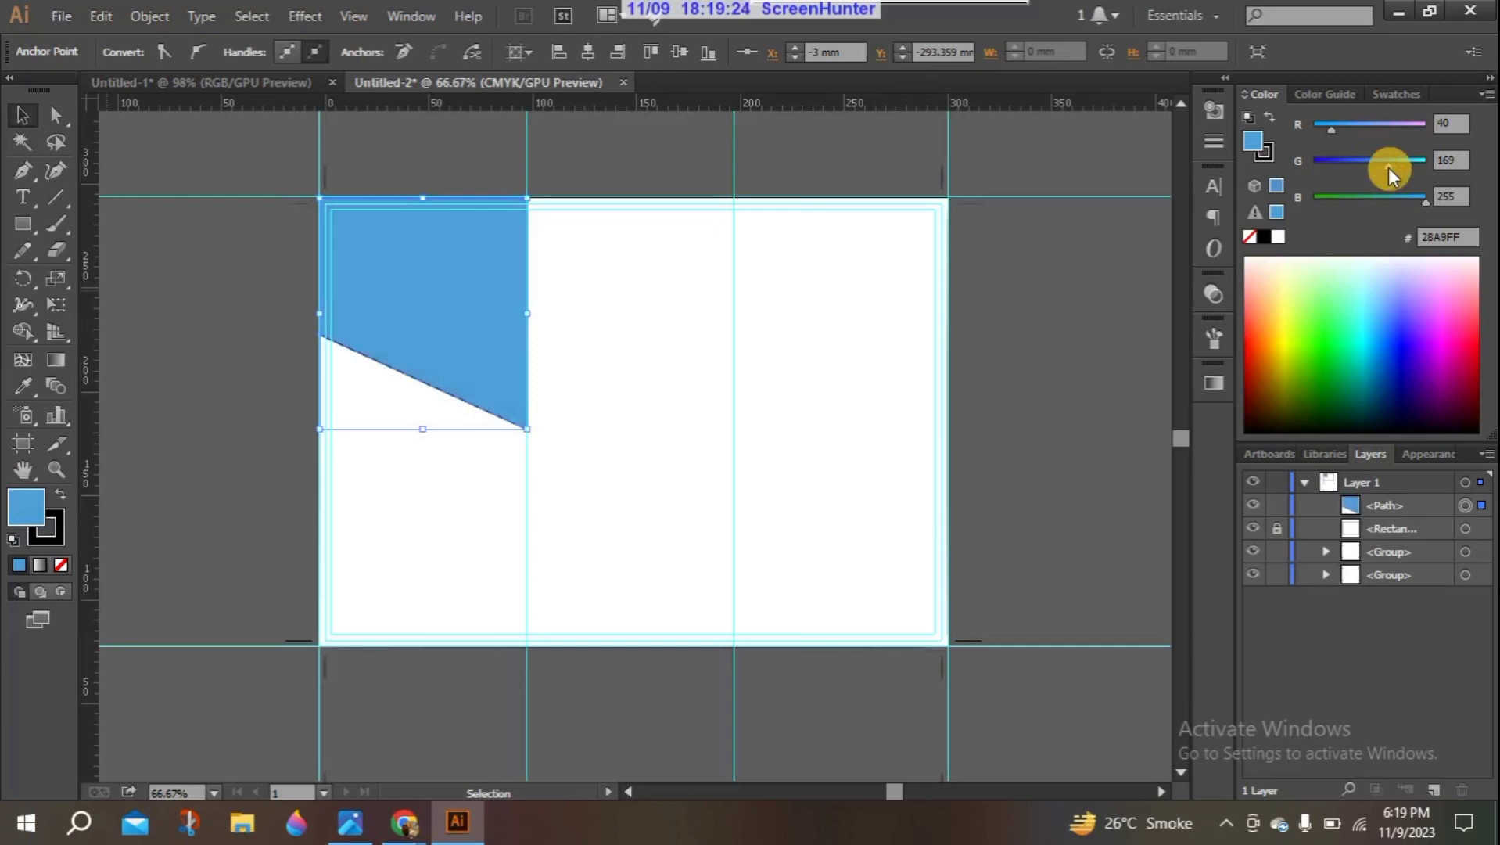
Step: Remove the blue shape's stroke and make its fill the active colour attribute
{"action": "left_click", "coordinate": [61, 539]}
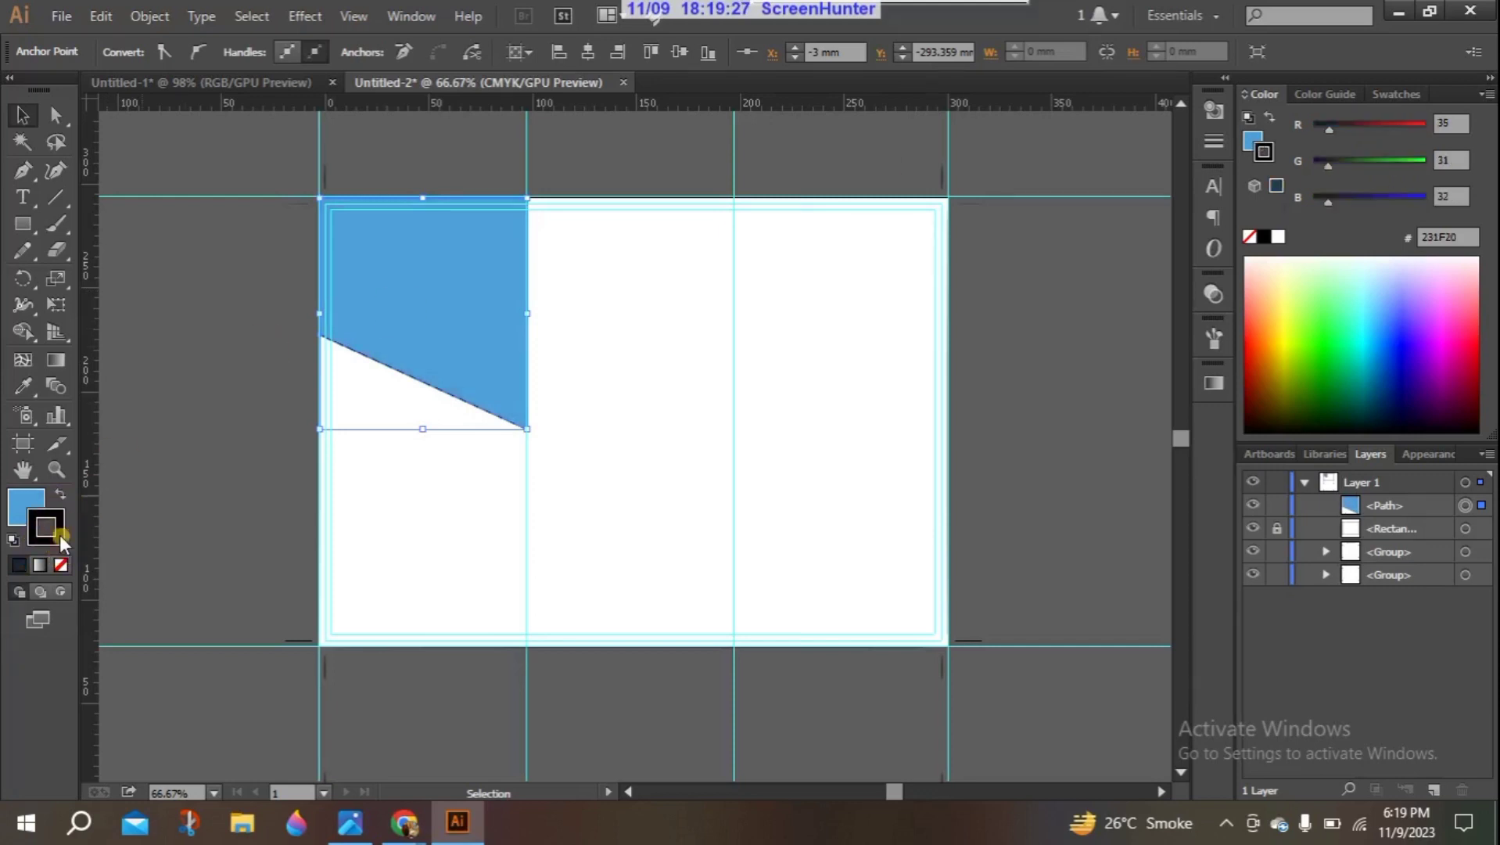
{"action": "left_click", "coordinate": [63, 577]}
{"action": "left_click", "coordinate": [20, 510]}
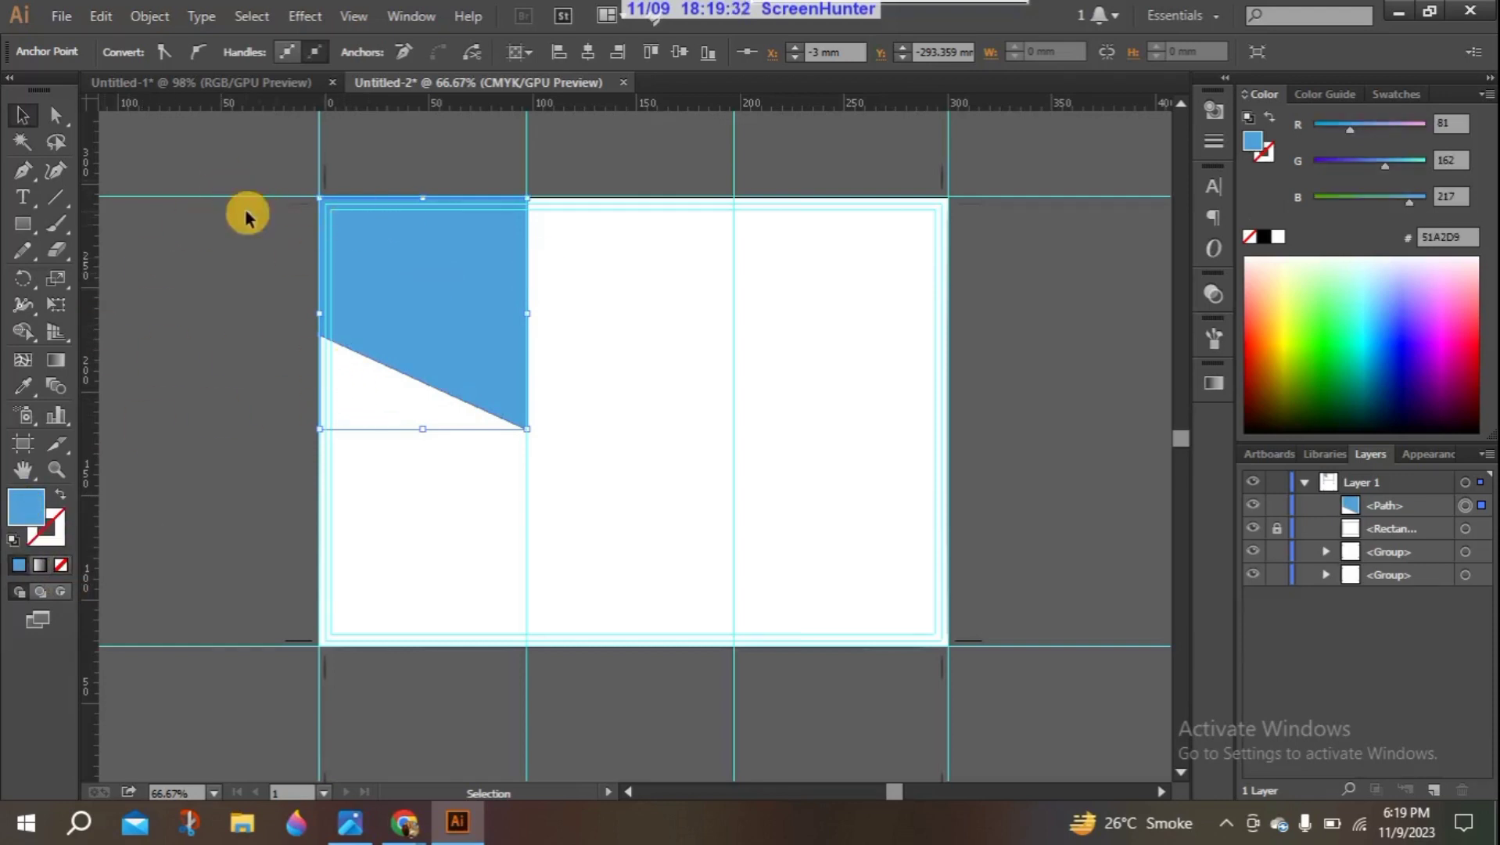
Step: Draw a closed four-sided pen path across the middle panel's top, continuing the left shape's slant, about 153 mm tall at its right edge
{"action": "left_click", "coordinate": [23, 170]}
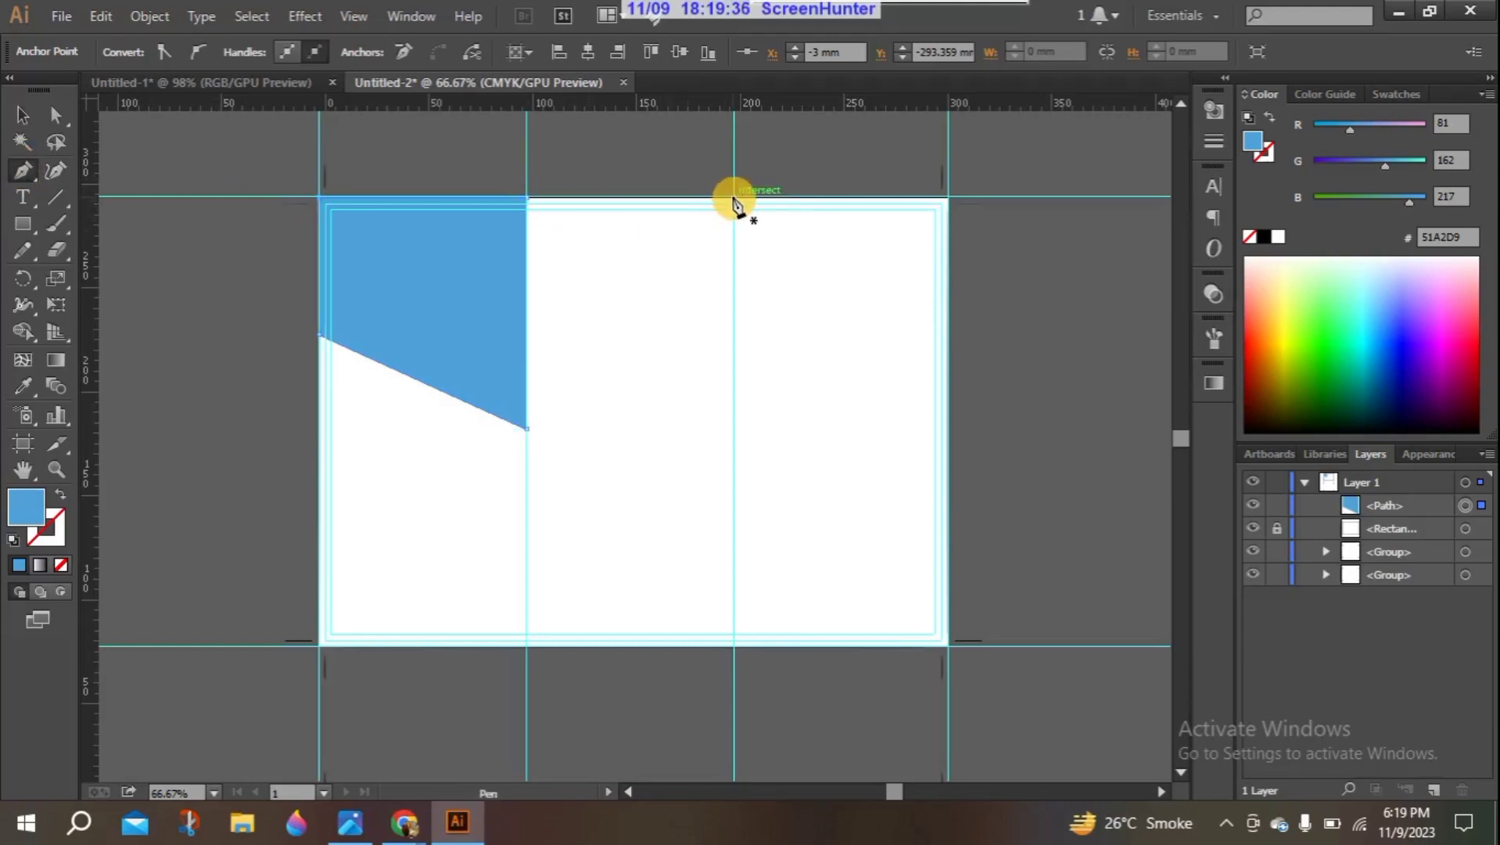
{"action": "left_click", "coordinate": [734, 199]}
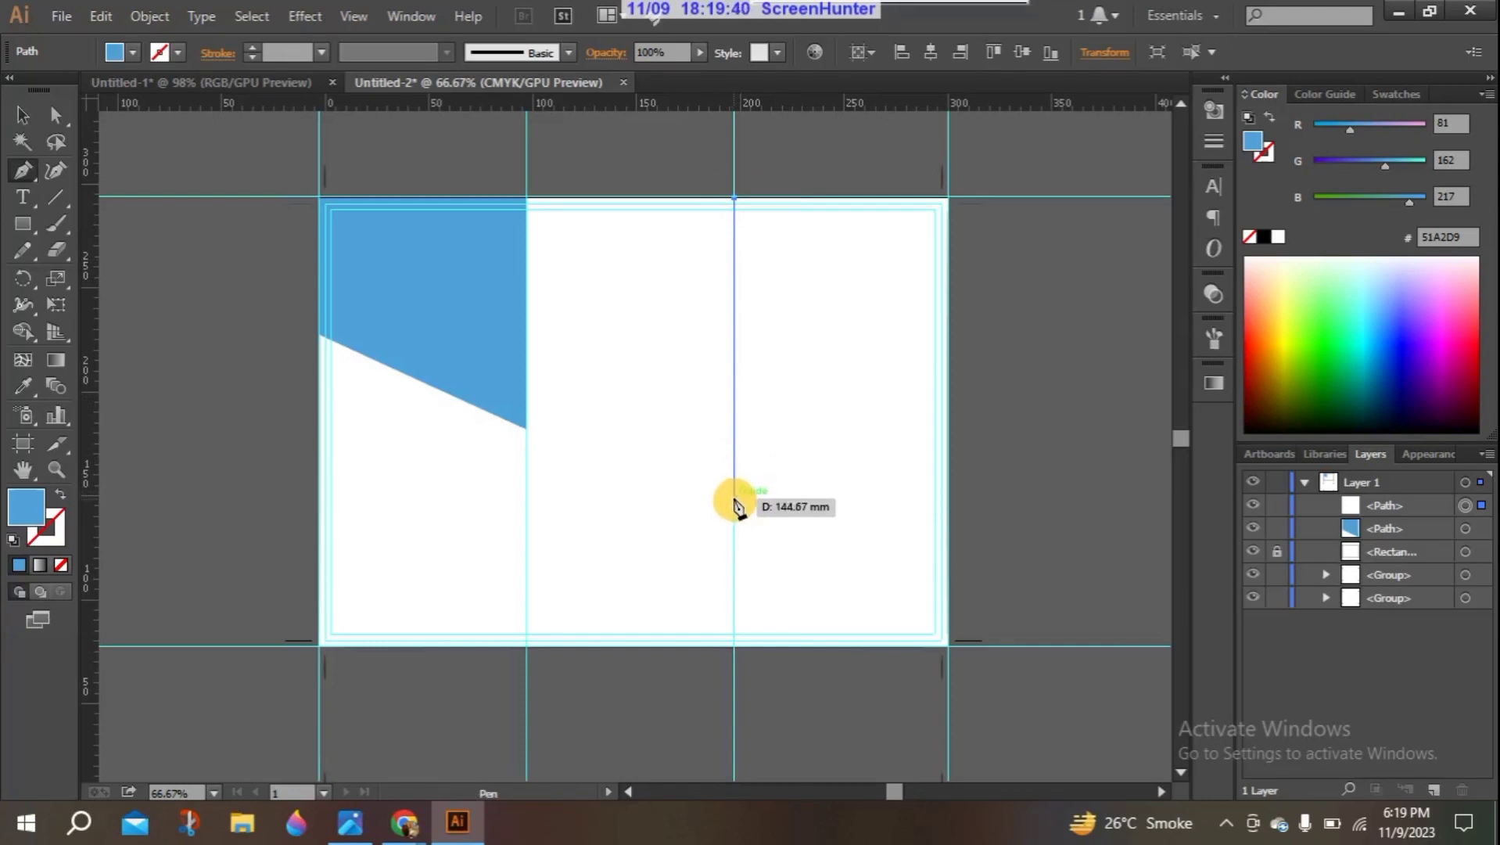
{"action": "left_click", "coordinate": [734, 515]}
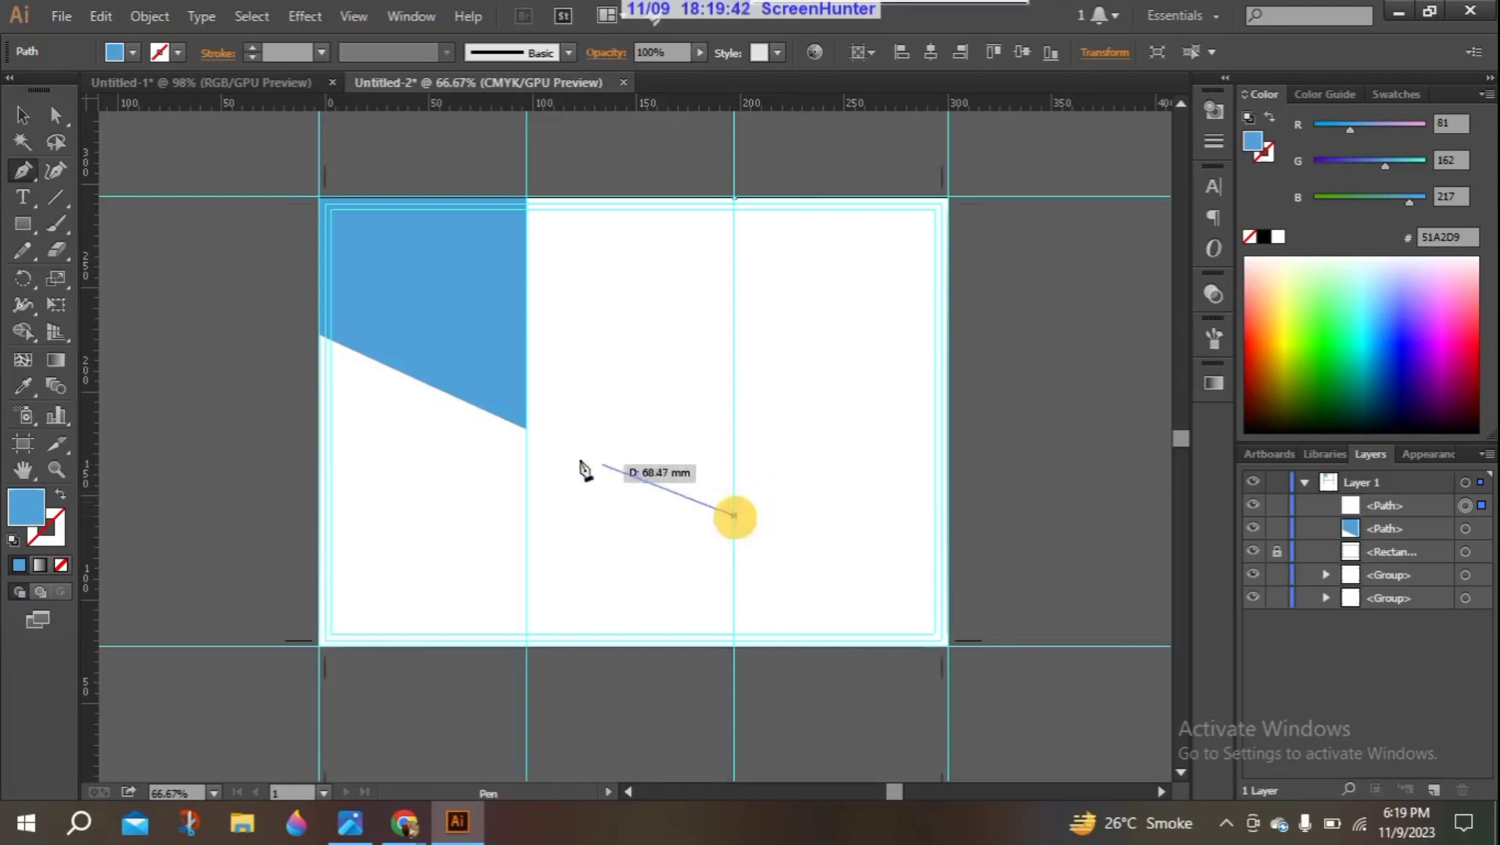
{"action": "left_click", "coordinate": [527, 428]}
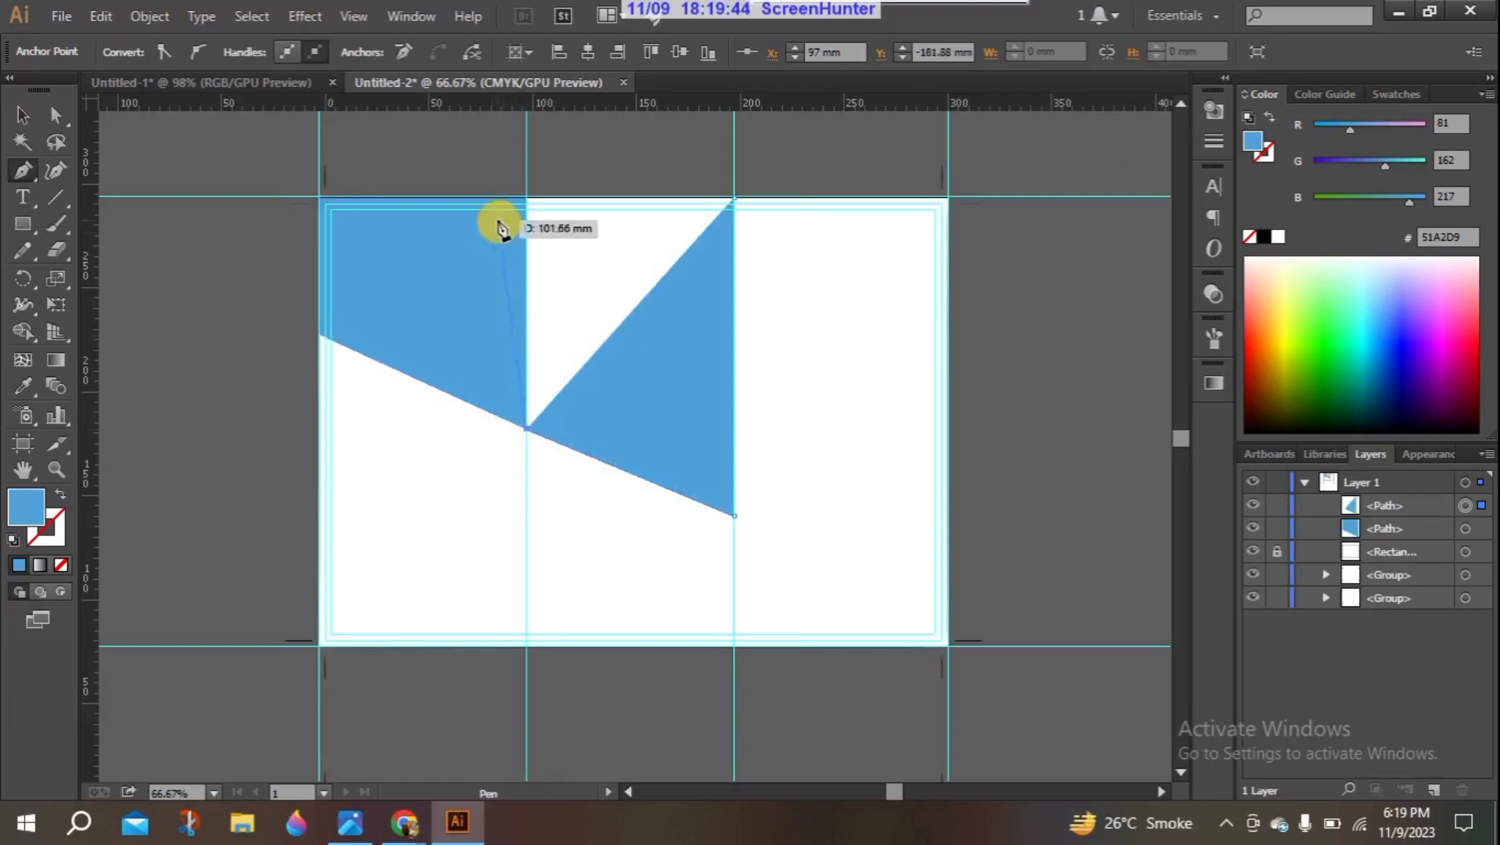
{"action": "left_click", "coordinate": [528, 200]}
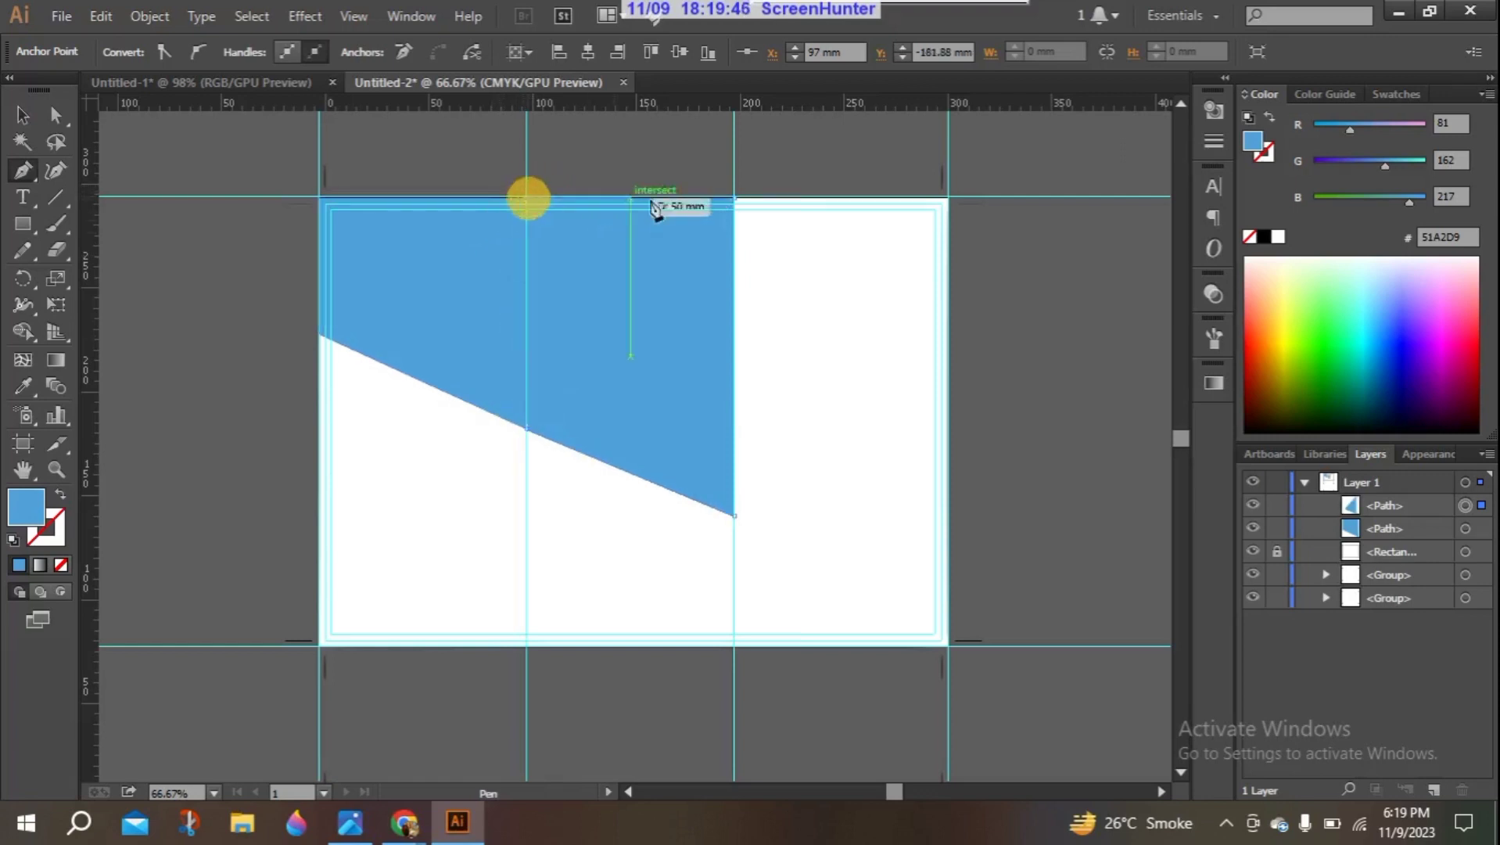
{"action": "left_click", "coordinate": [734, 199]}
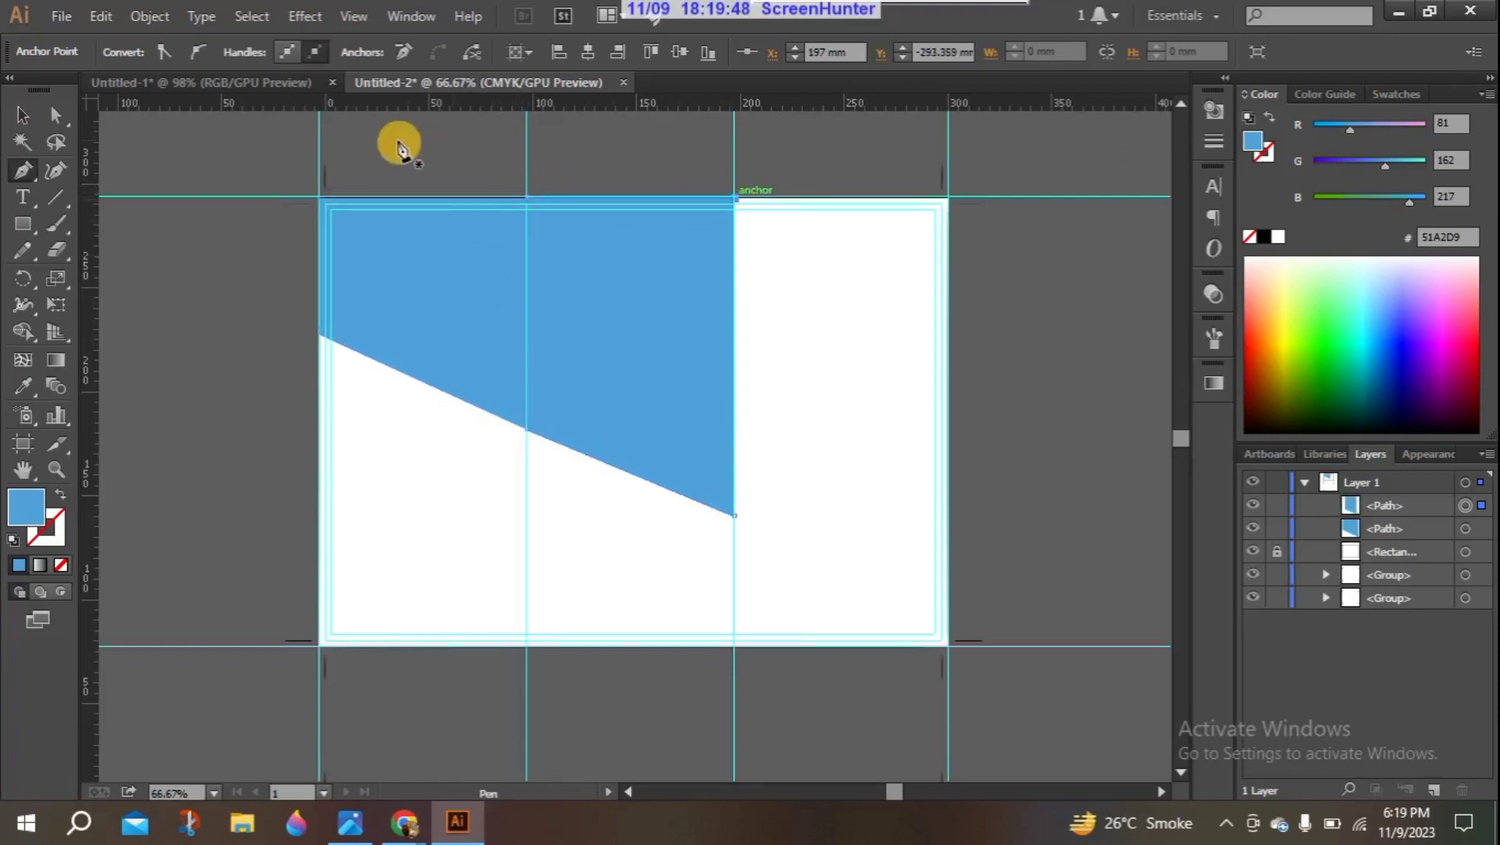
Step: Fill the slanted shape on the middle panel with white FFFFFF
{"action": "left_click", "coordinate": [22, 114]}
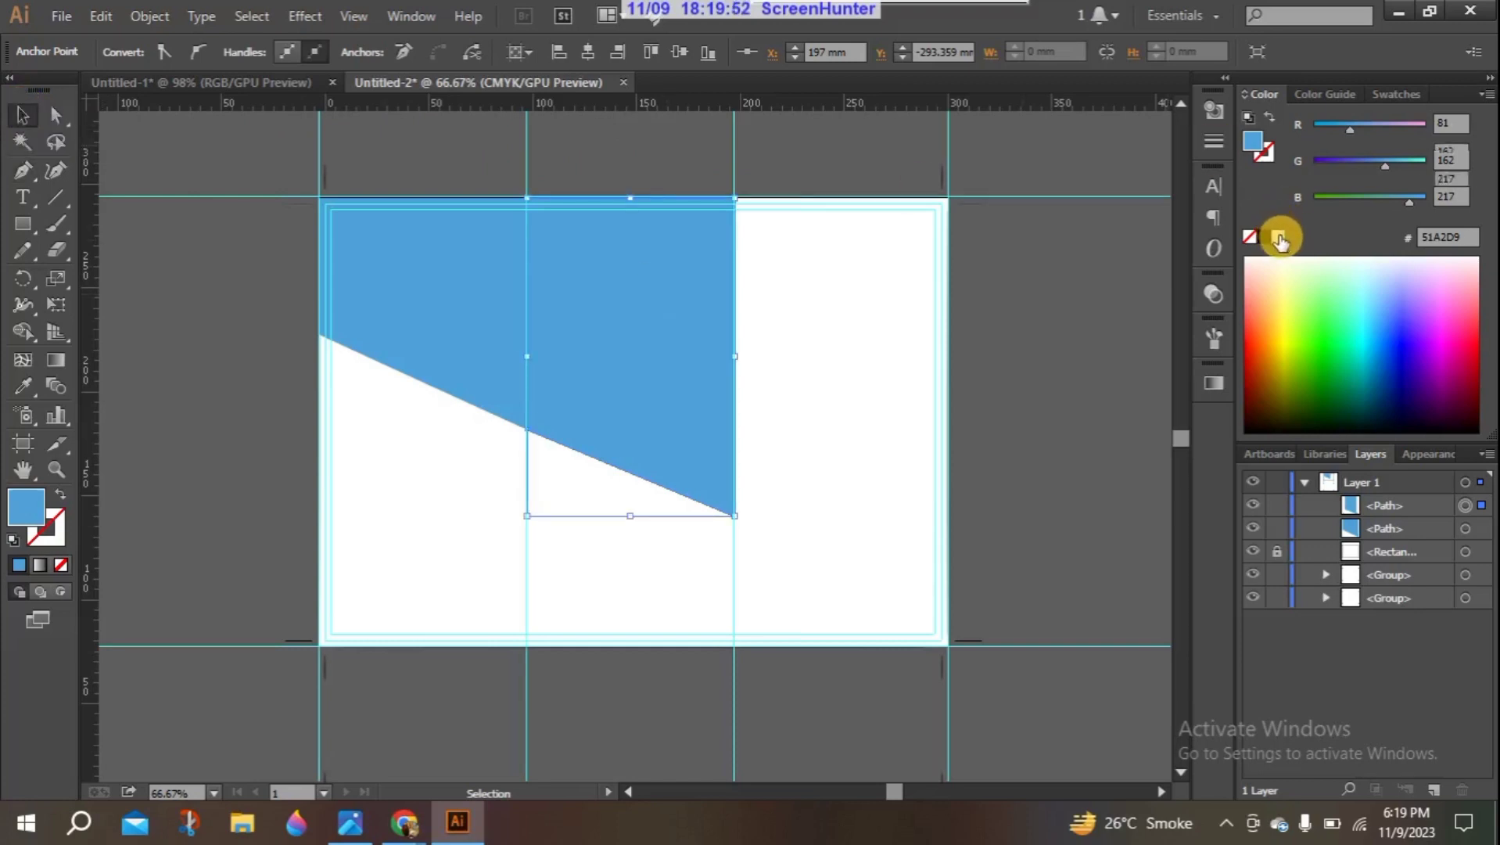
{"action": "left_click", "coordinate": [1280, 238]}
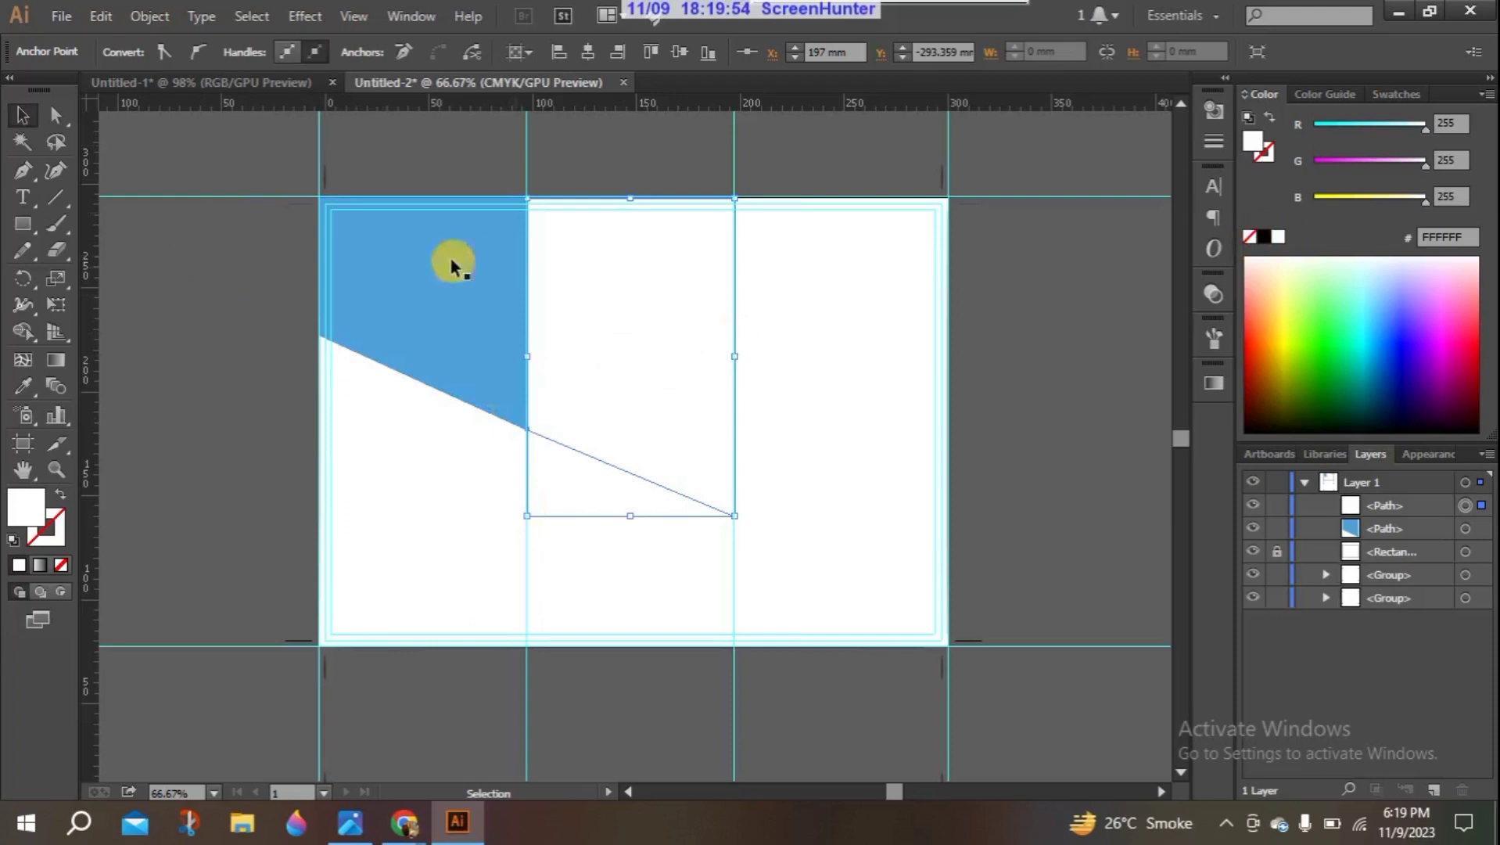
{"action": "left_click", "coordinate": [22, 169]}
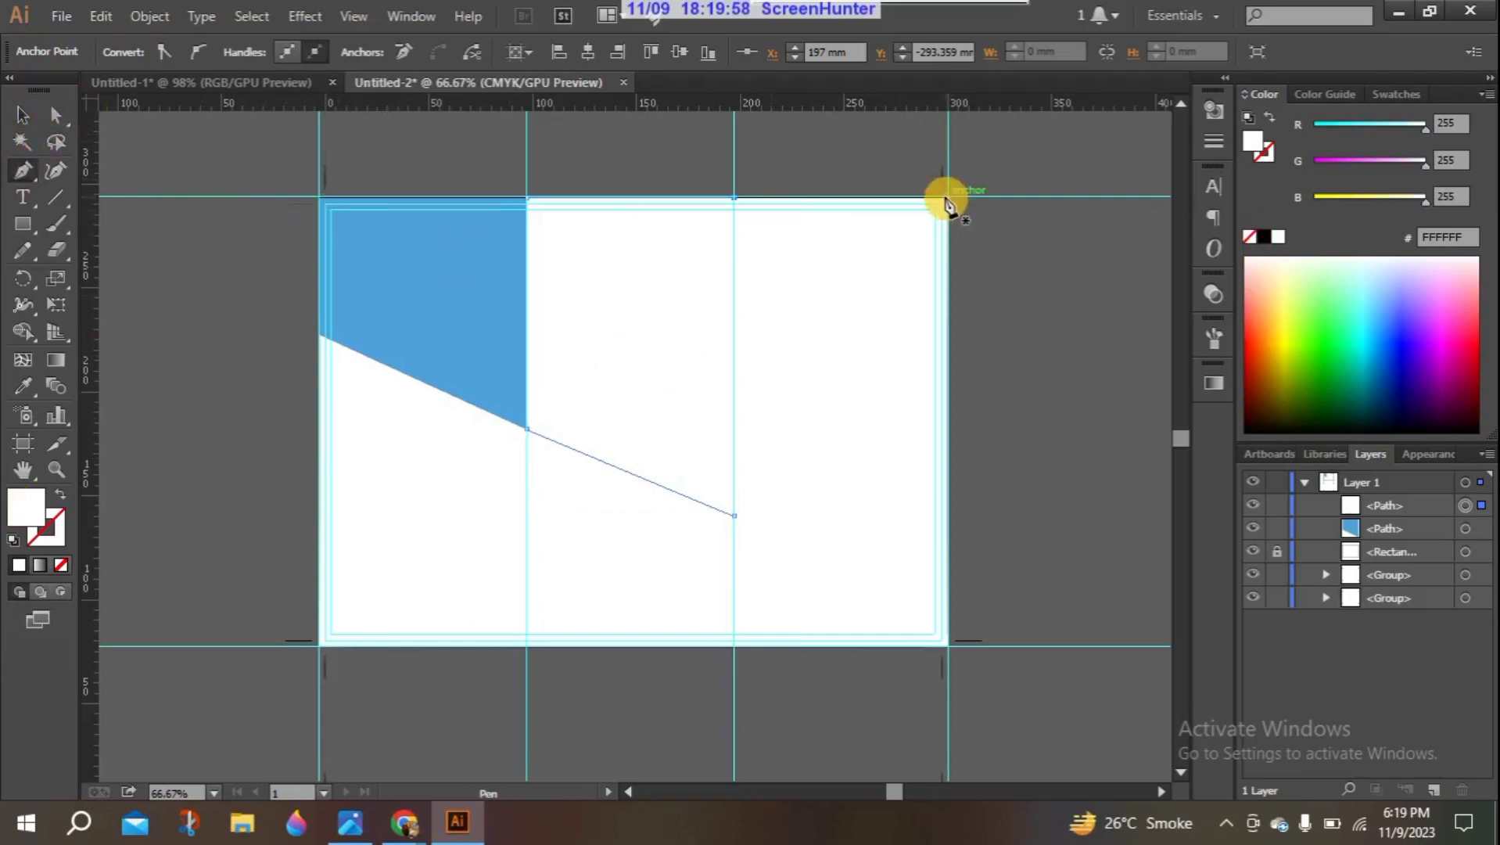
{"action": "left_click", "coordinate": [948, 200]}
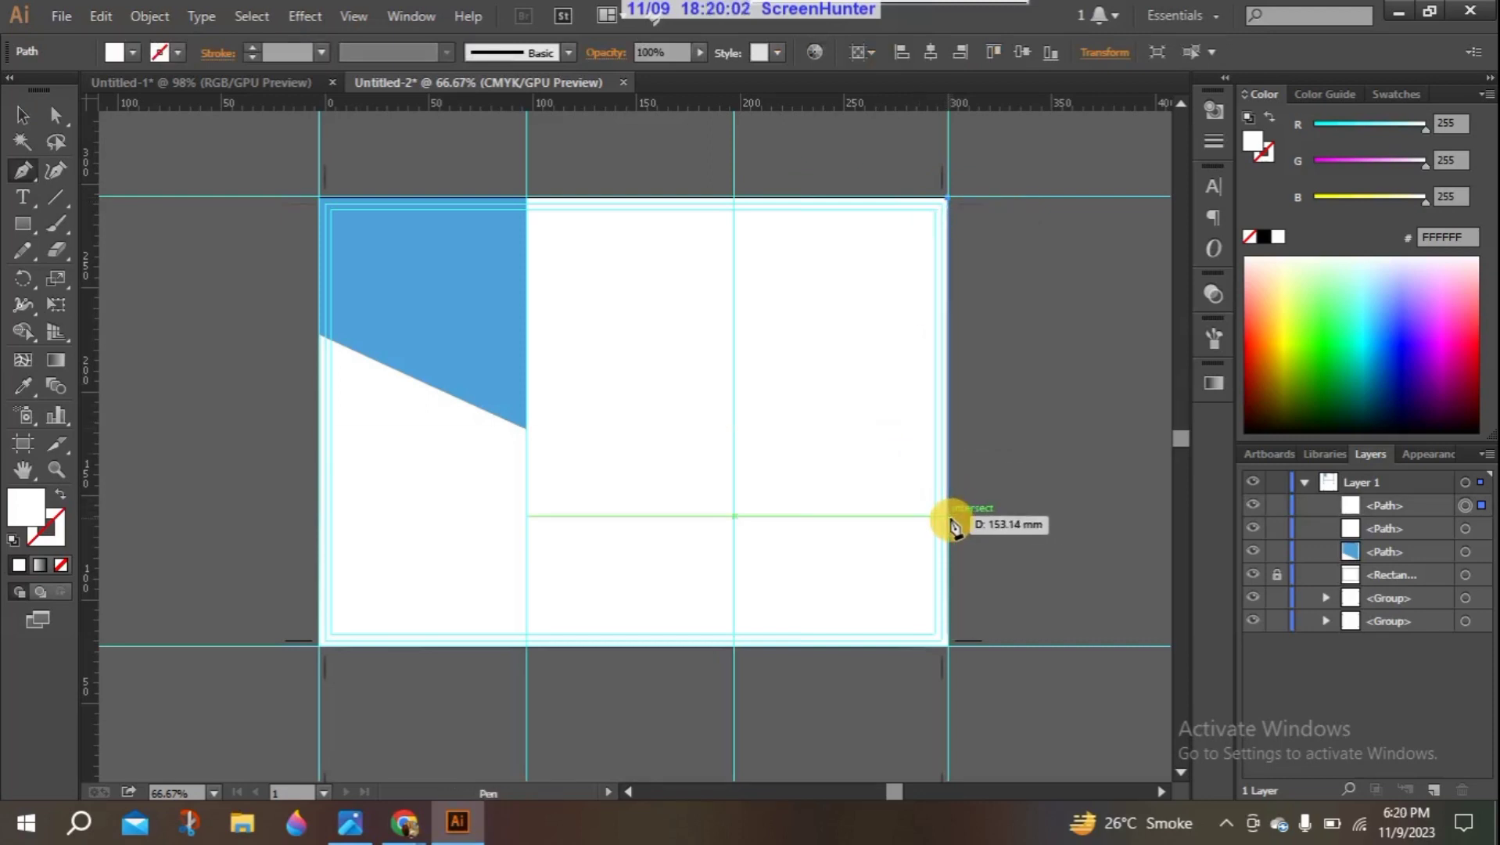
{"action": "key", "text": "ctrl+z"}
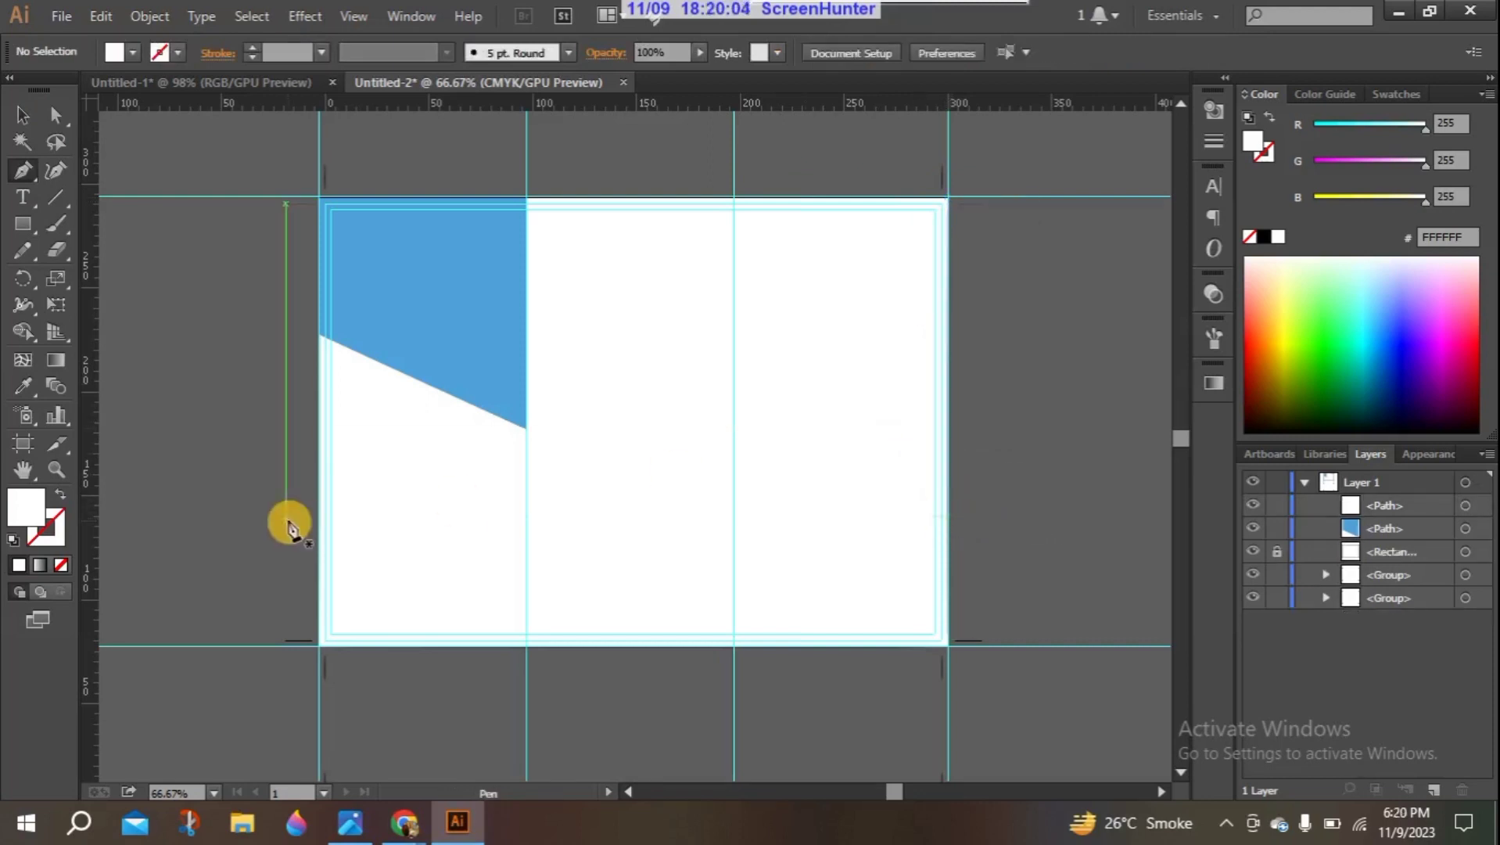
Step: Recolour the middle panel's slanted shape by sampling the left panel's blue shape with the Eyedropper
{"action": "left_click", "coordinate": [23, 115]}
{"action": "left_click", "coordinate": [557, 439]}
{"action": "left_click", "coordinate": [552, 443]}
{"action": "left_click", "coordinate": [53, 539]}
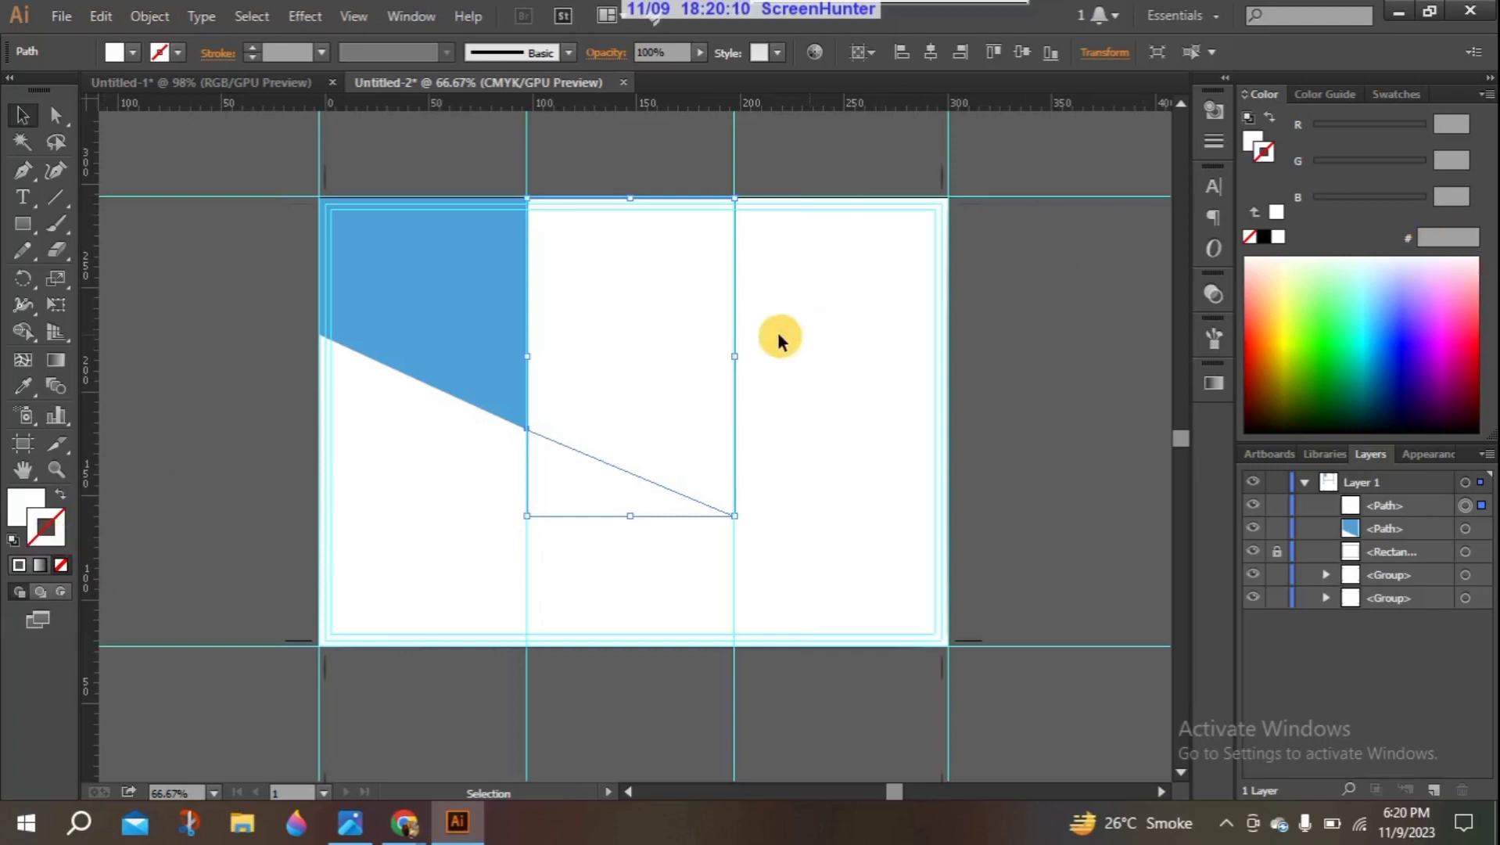
{"action": "left_click", "coordinate": [45, 395]}
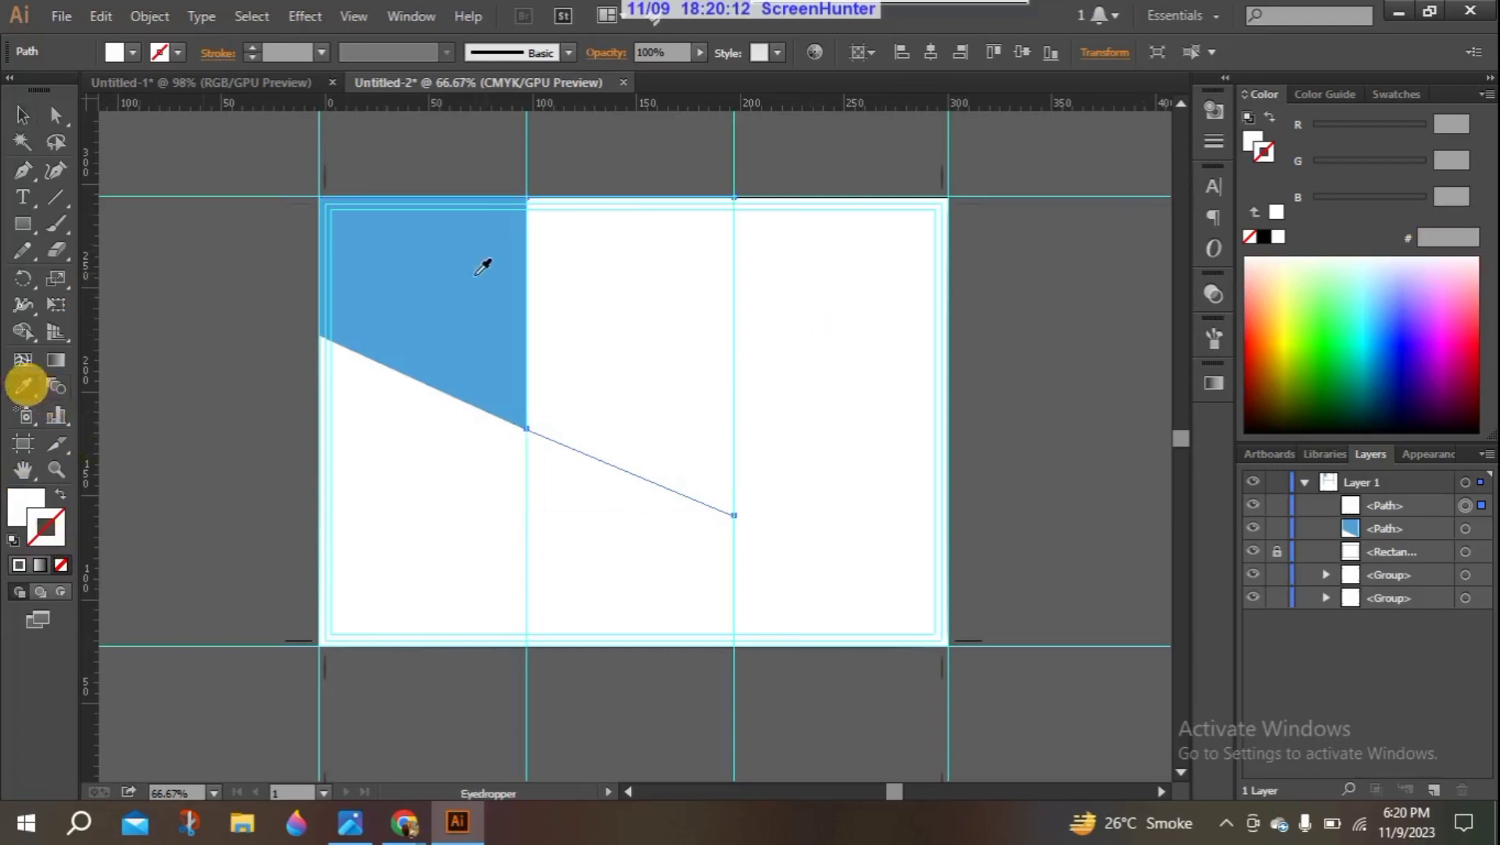
{"action": "left_click", "coordinate": [484, 268]}
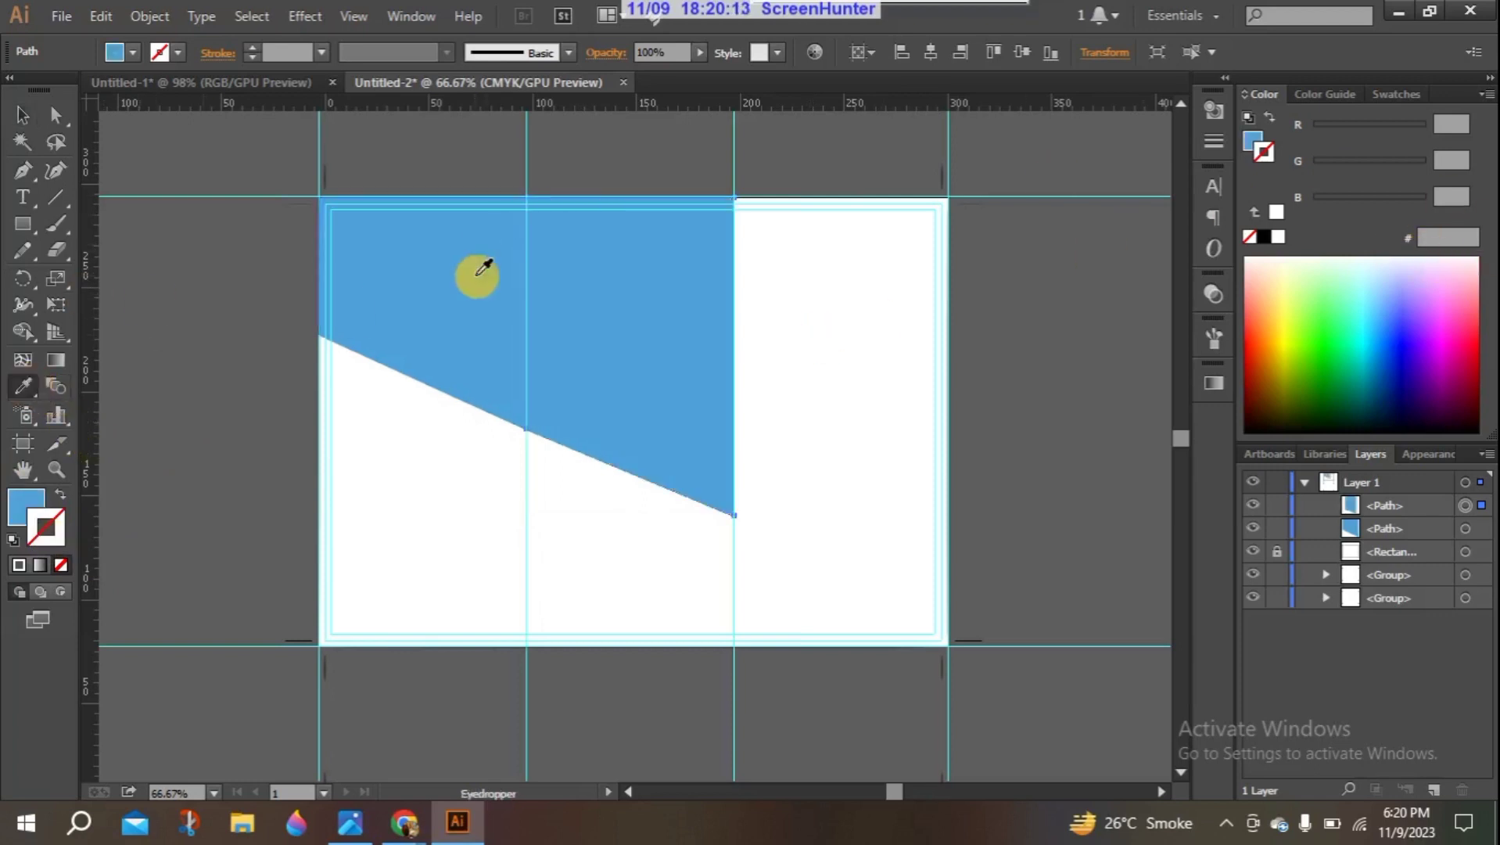
Step: Swap the middle shape's fill and stroke so it has a blue outline and no fill, and set the stroke weight to 5 pt
{"action": "left_click", "coordinate": [60, 496]}
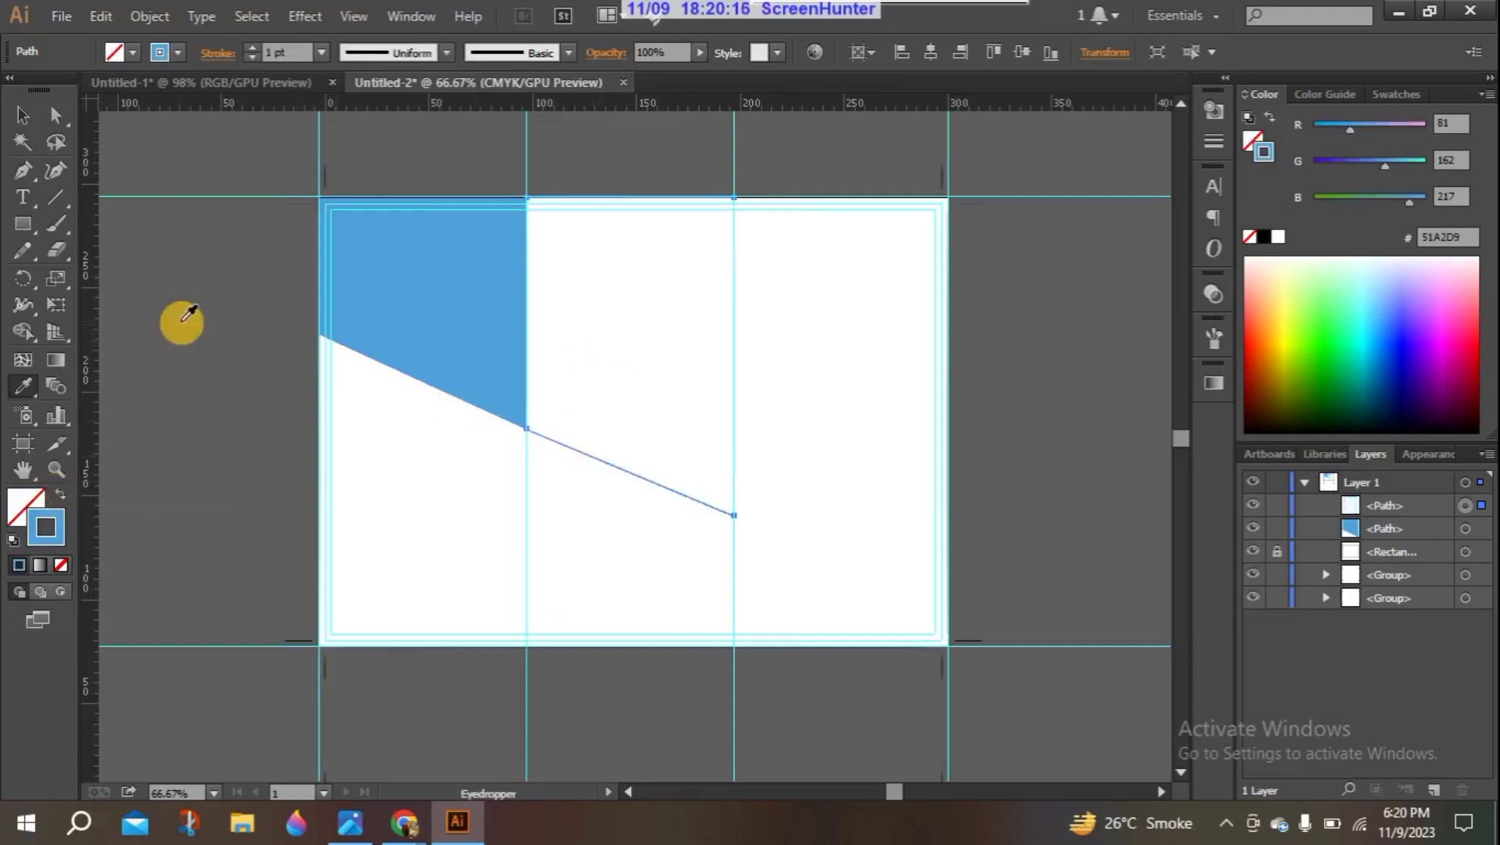
{"action": "left_click", "coordinate": [251, 48]}
{"action": "left_click", "coordinate": [251, 48]}
{"action": "left_click", "coordinate": [251, 47]}
{"action": "left_click", "coordinate": [251, 48]}
Step: Draw a closed four-sided pen path across the right panel's top, about 170 mm tall at its right edge, with the lower edge slanting down to the right
{"action": "left_click", "coordinate": [22, 173]}
{"action": "left_click", "coordinate": [949, 200]}
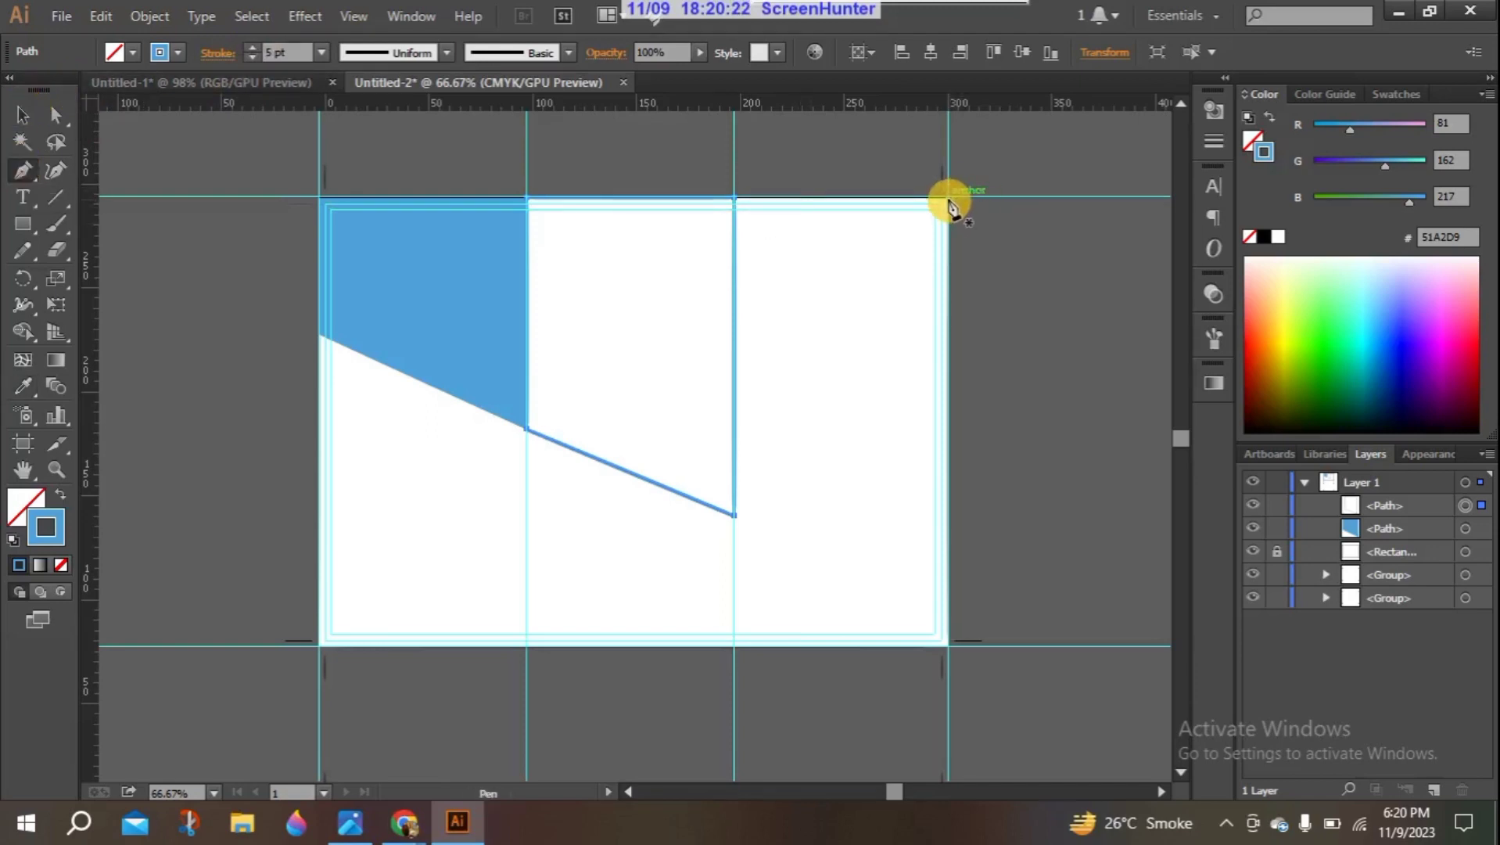
{"action": "left_click", "coordinate": [949, 198]}
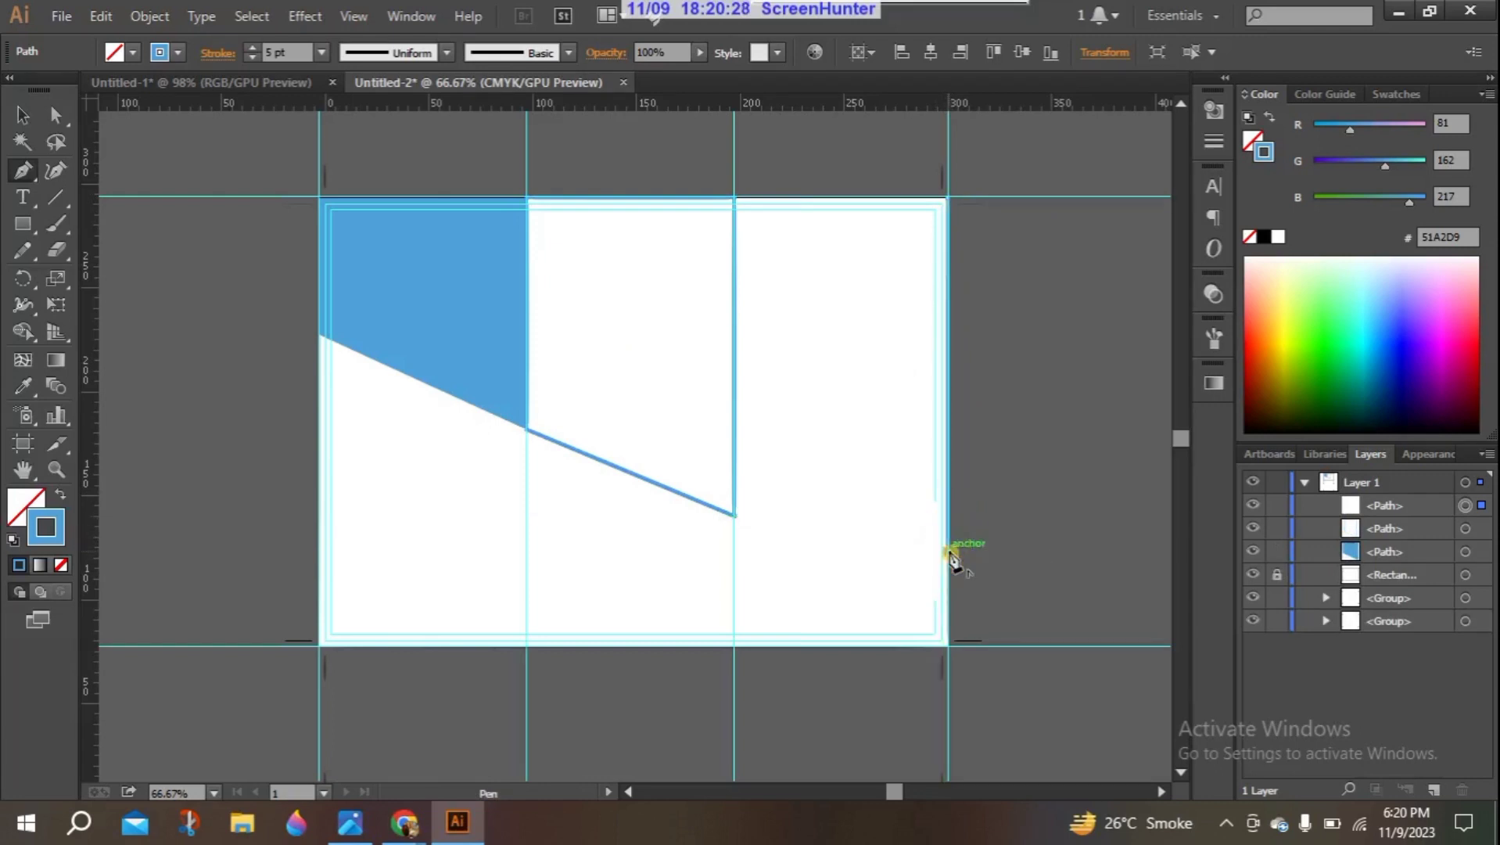
{"action": "left_click", "coordinate": [949, 552]}
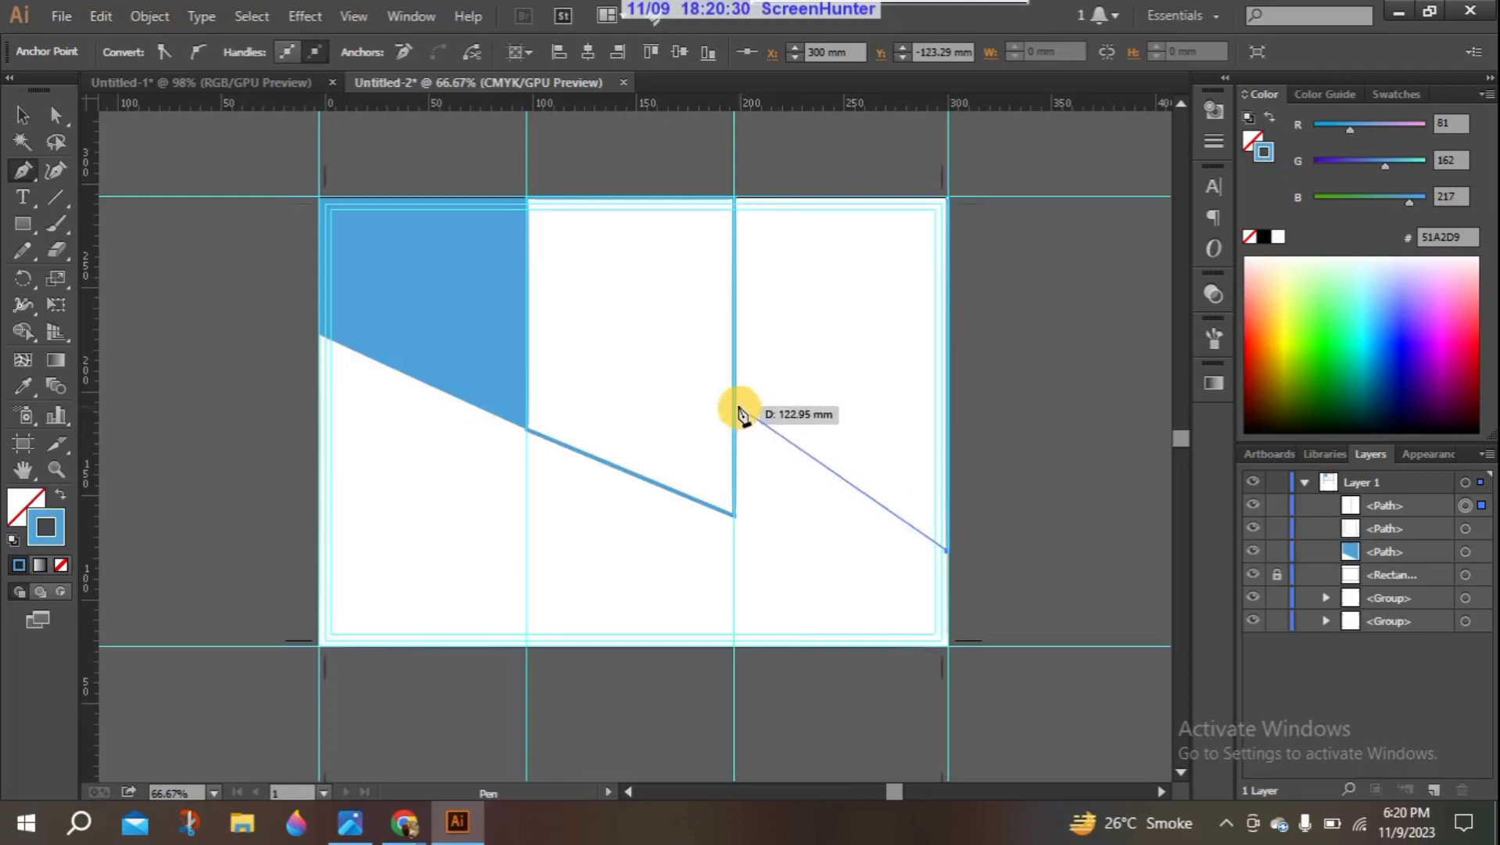
{"action": "left_click", "coordinate": [735, 408]}
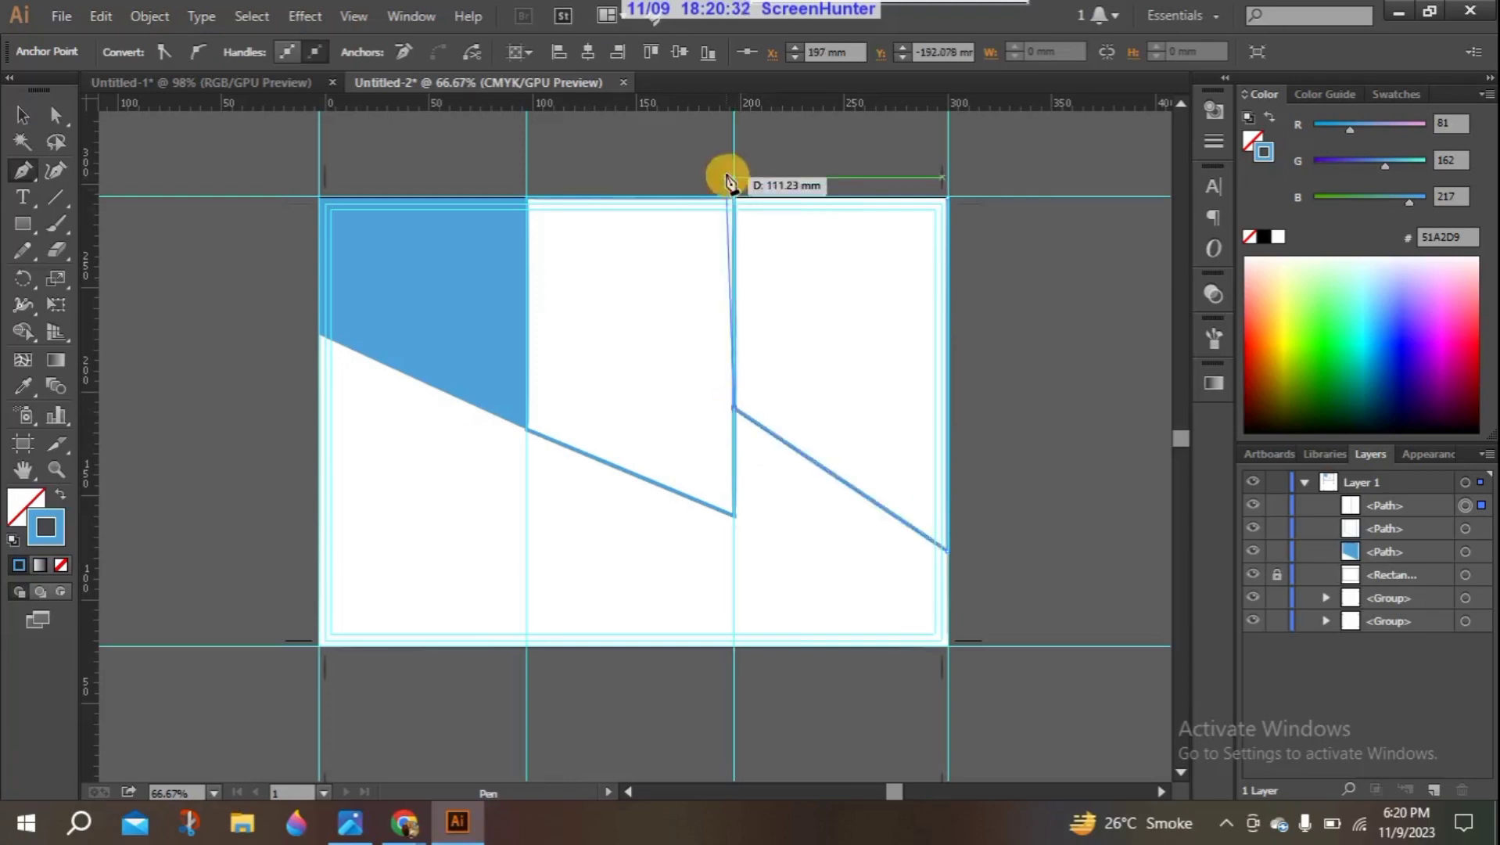
{"action": "left_click", "coordinate": [734, 201]}
{"action": "left_click", "coordinate": [948, 200]}
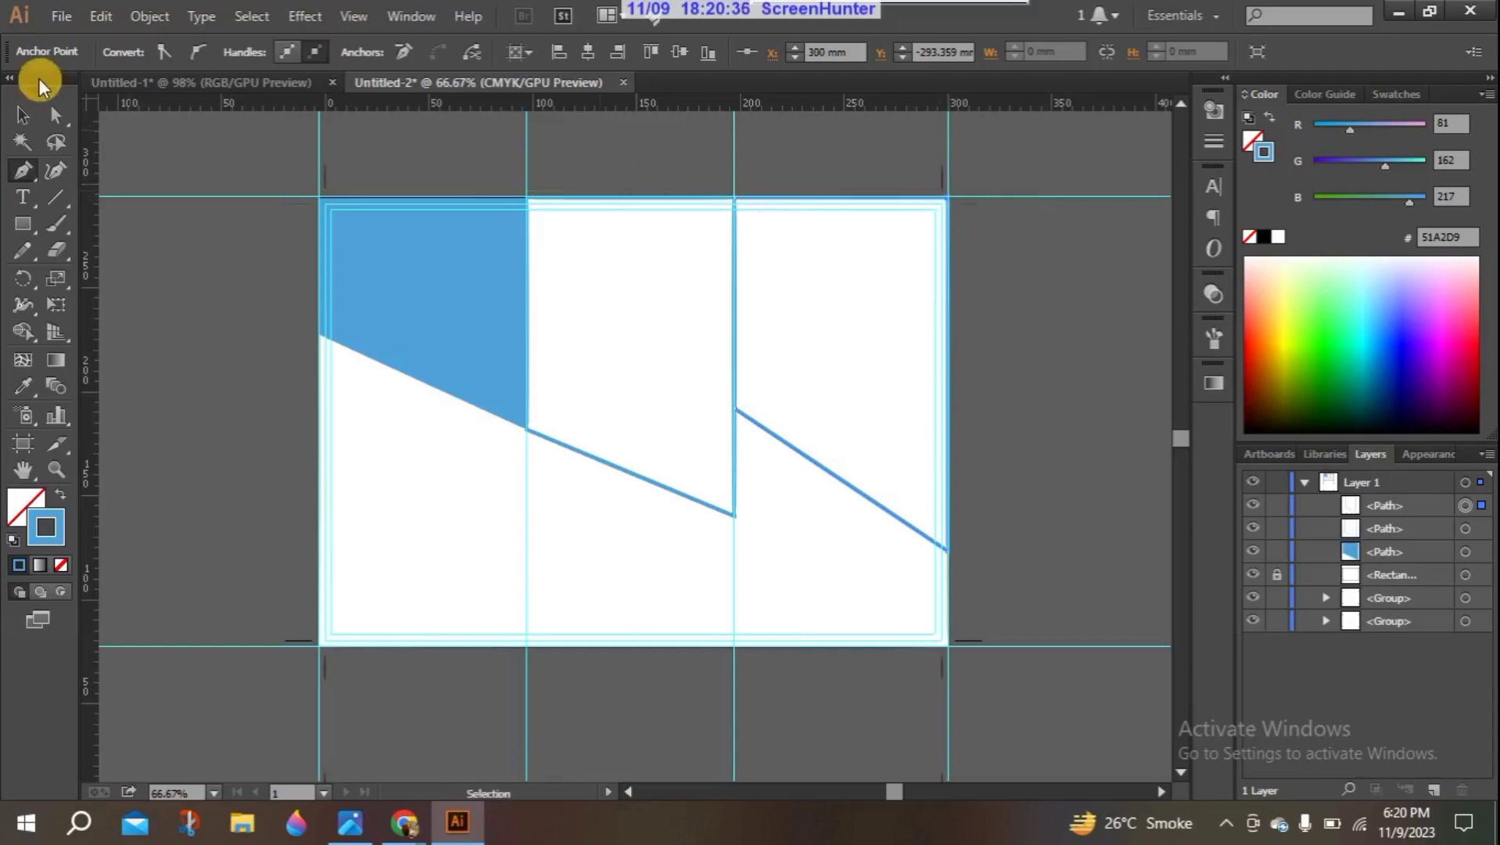
{"action": "left_click", "coordinate": [22, 115]}
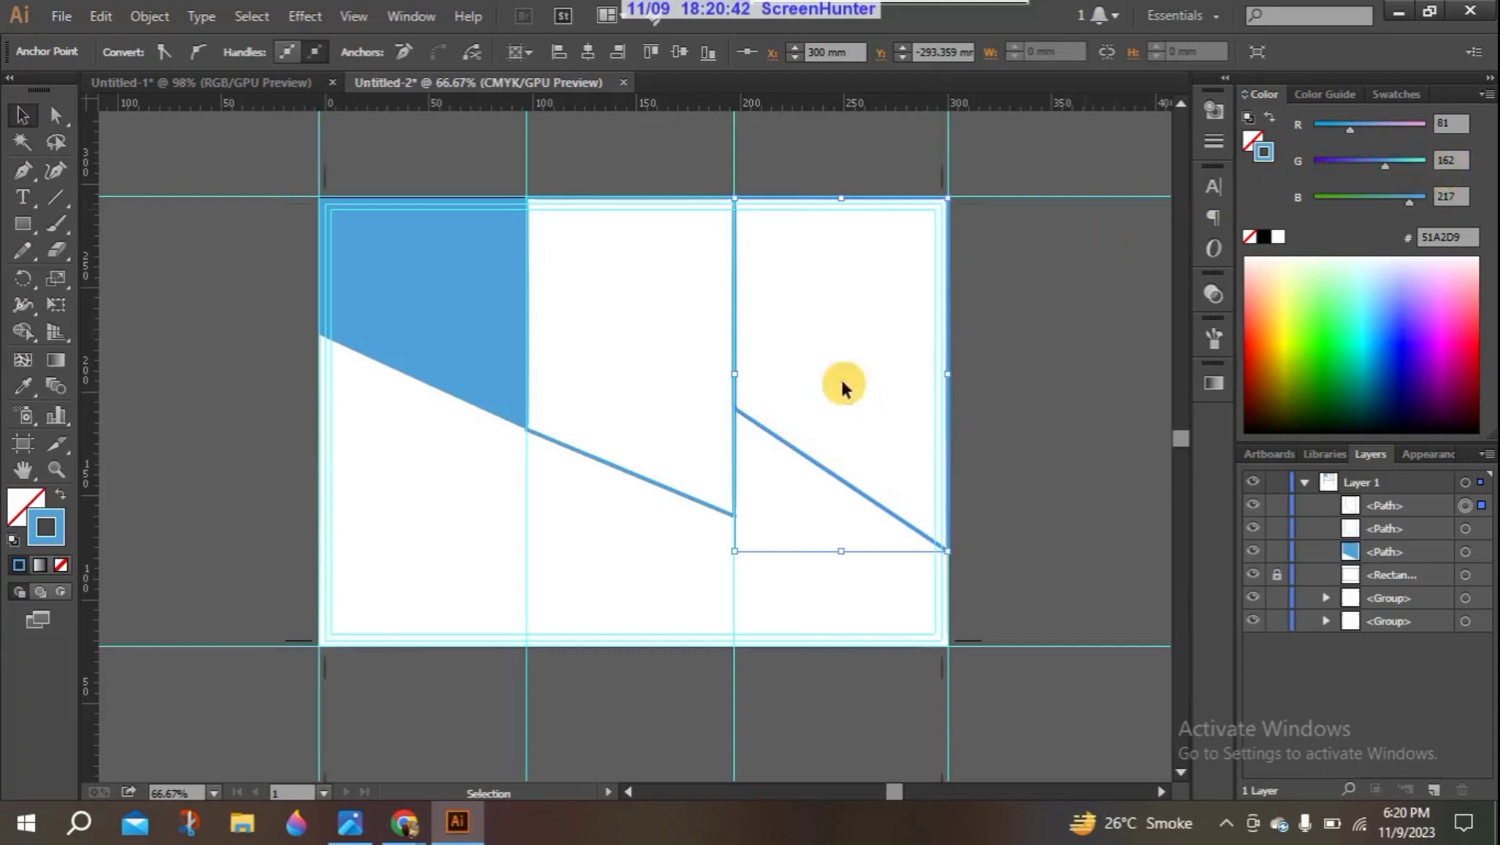
Step: Swap the right panel shape's stroke and fill so it is solid blue without an outline, and deselect it
{"action": "left_click", "coordinate": [45, 499]}
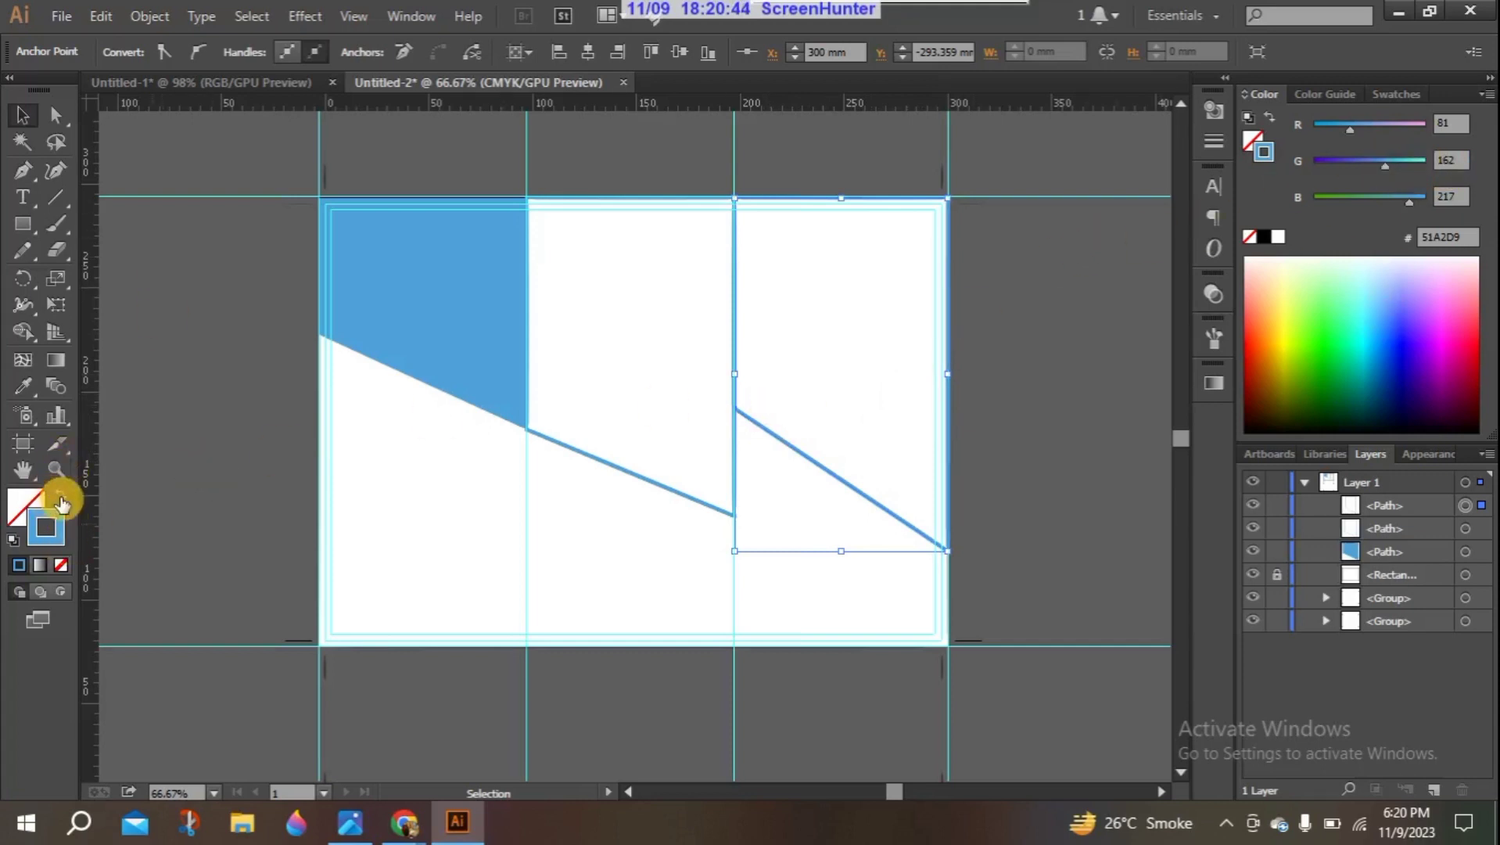
{"action": "left_click", "coordinate": [60, 497]}
{"action": "left_click", "coordinate": [186, 360]}
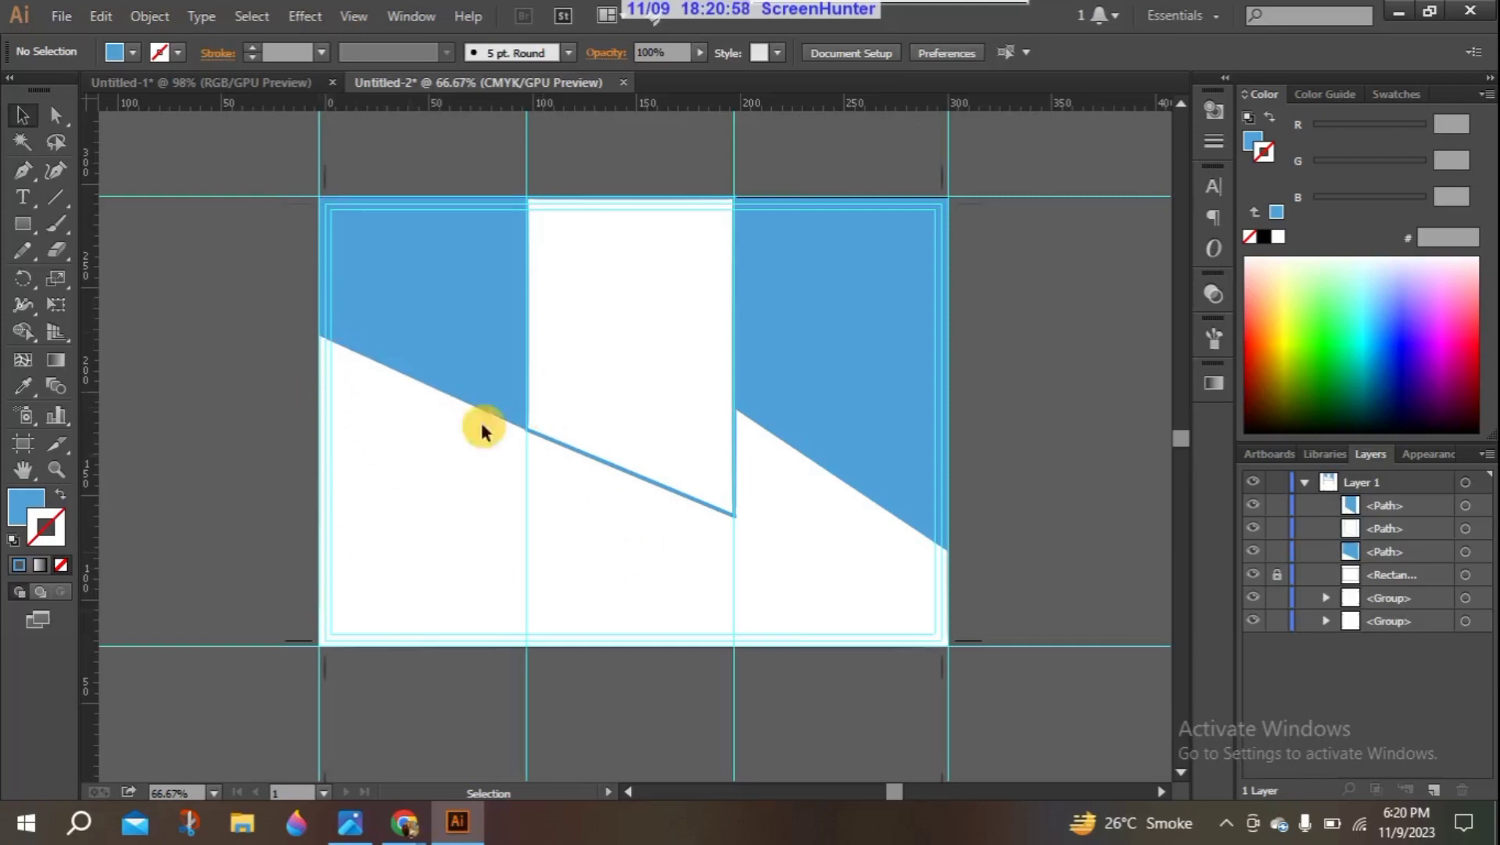
Step: Draw a closed blue four-sided pen shape covering the left panel's lower part, from the slanted edge down to the bottom guide
{"action": "left_click", "coordinate": [12, 179]}
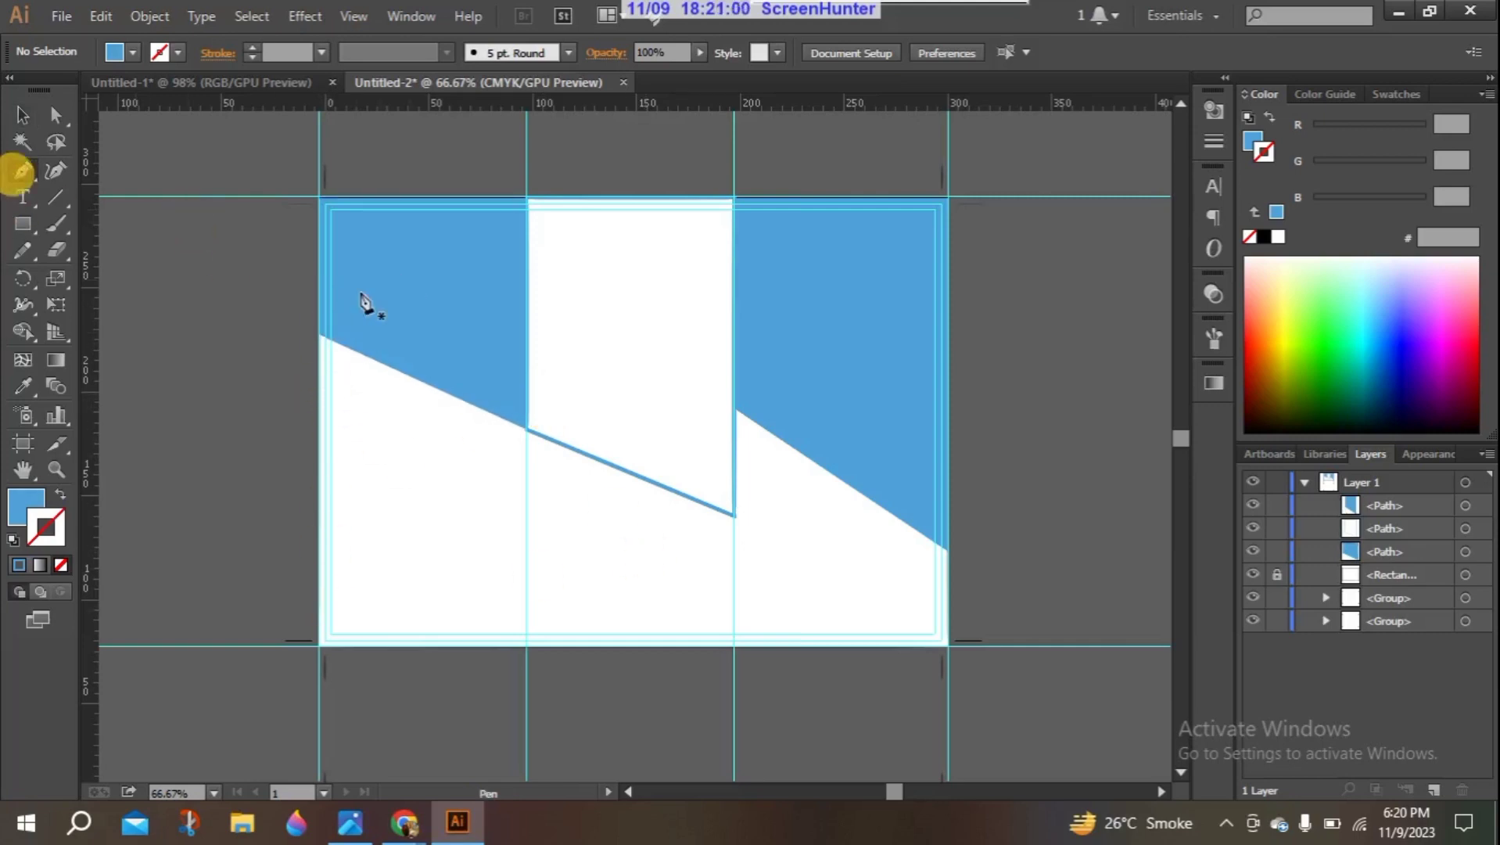
{"action": "left_click", "coordinate": [319, 337]}
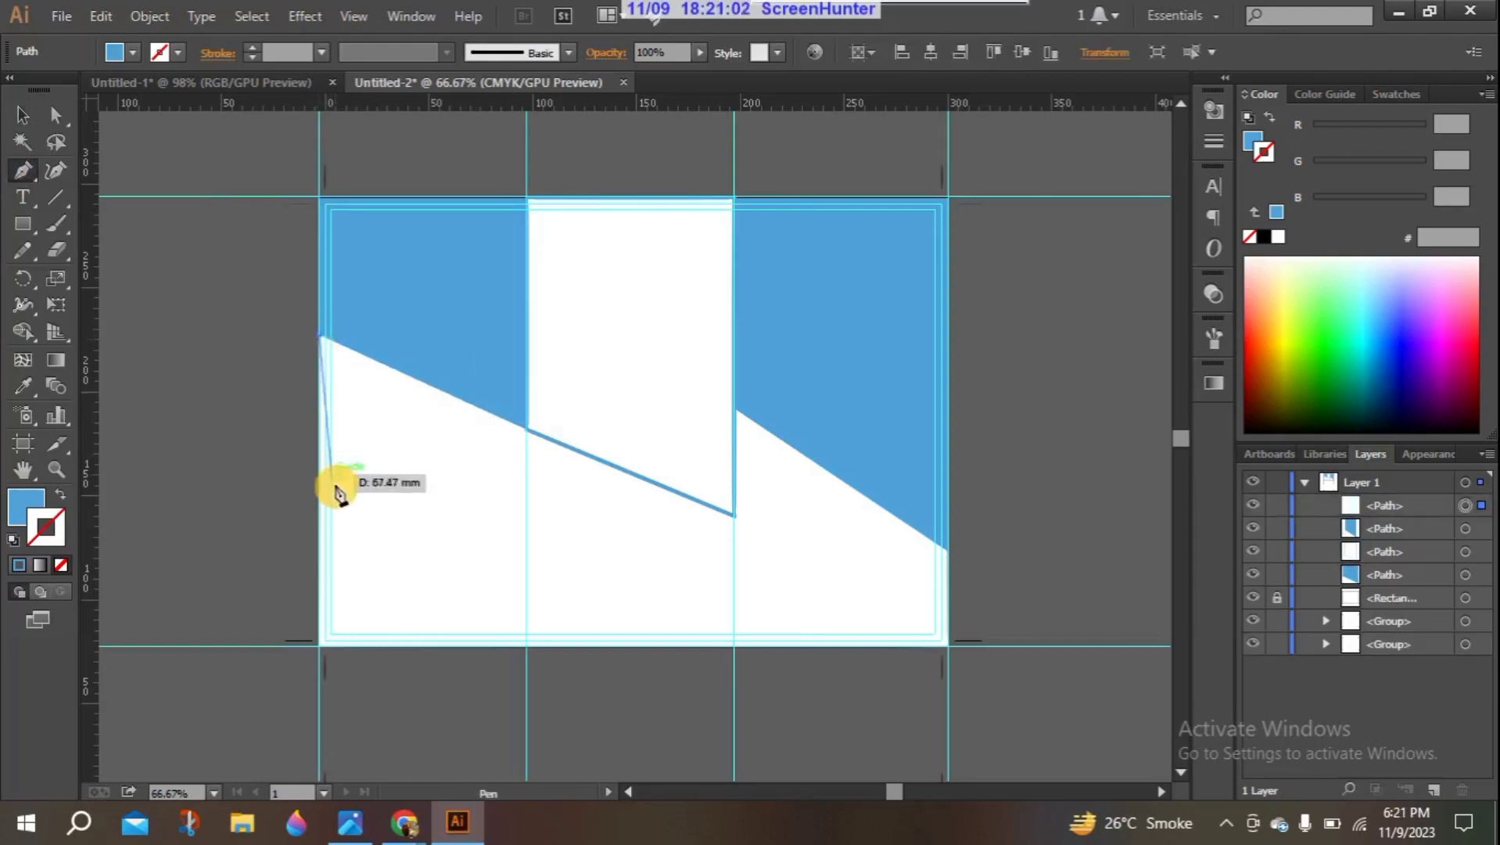
{"action": "left_click", "coordinate": [321, 646]}
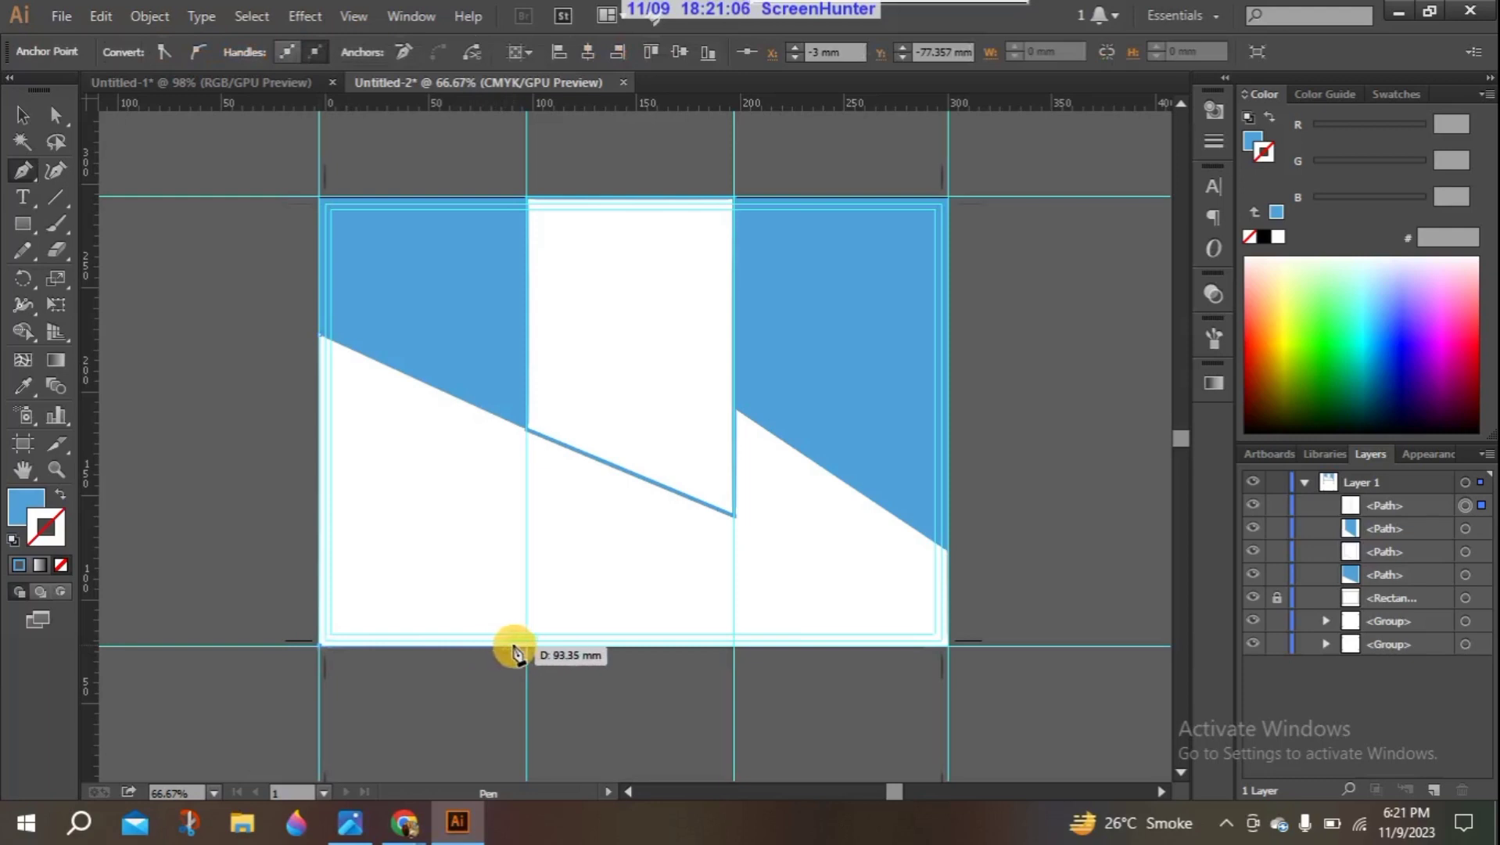
{"action": "left_click", "coordinate": [526, 647]}
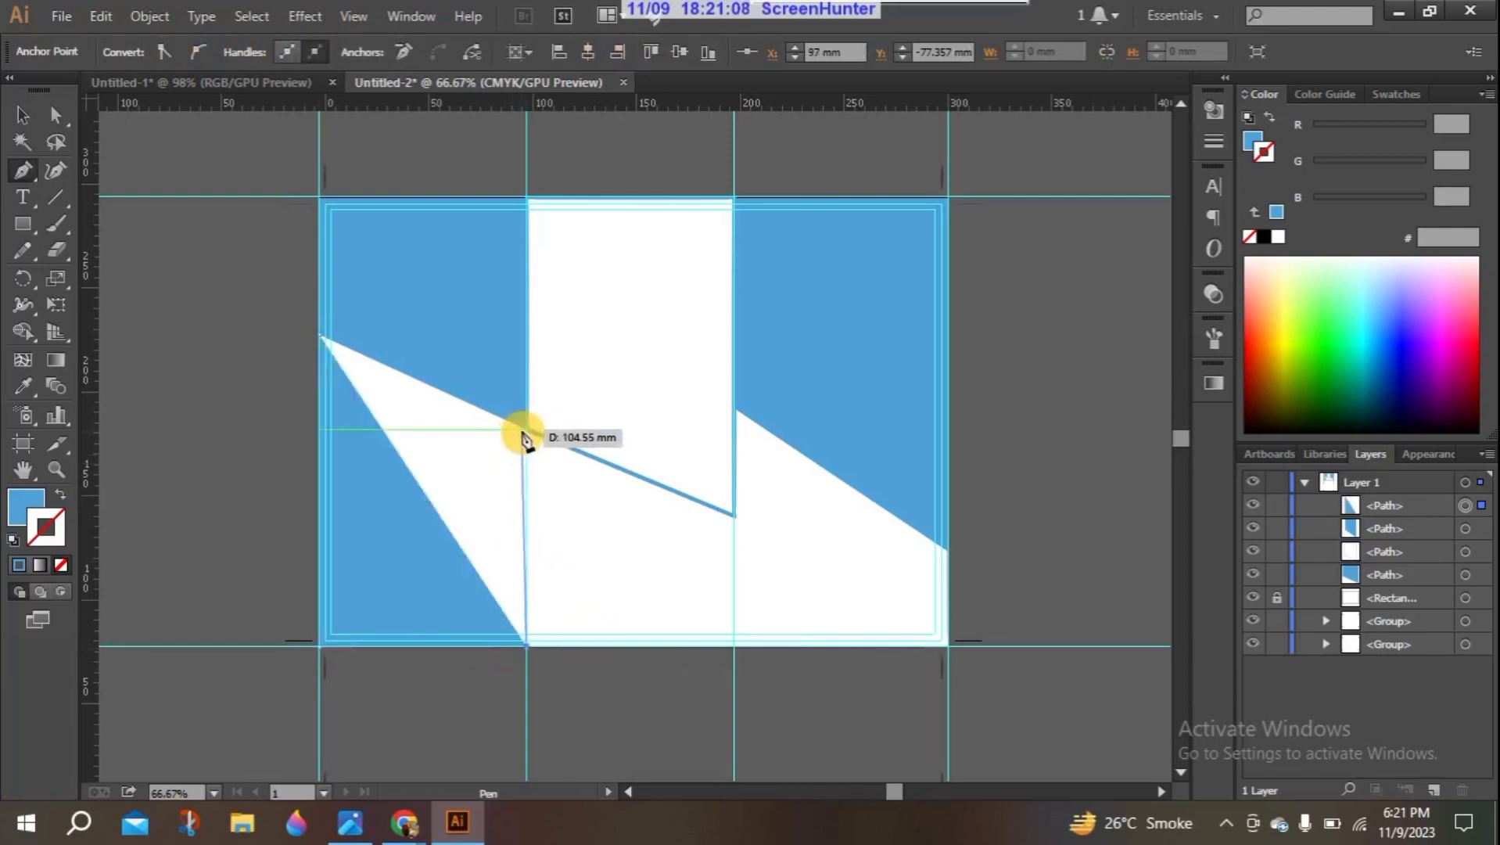
{"action": "left_click", "coordinate": [528, 431]}
{"action": "left_click", "coordinate": [325, 341]}
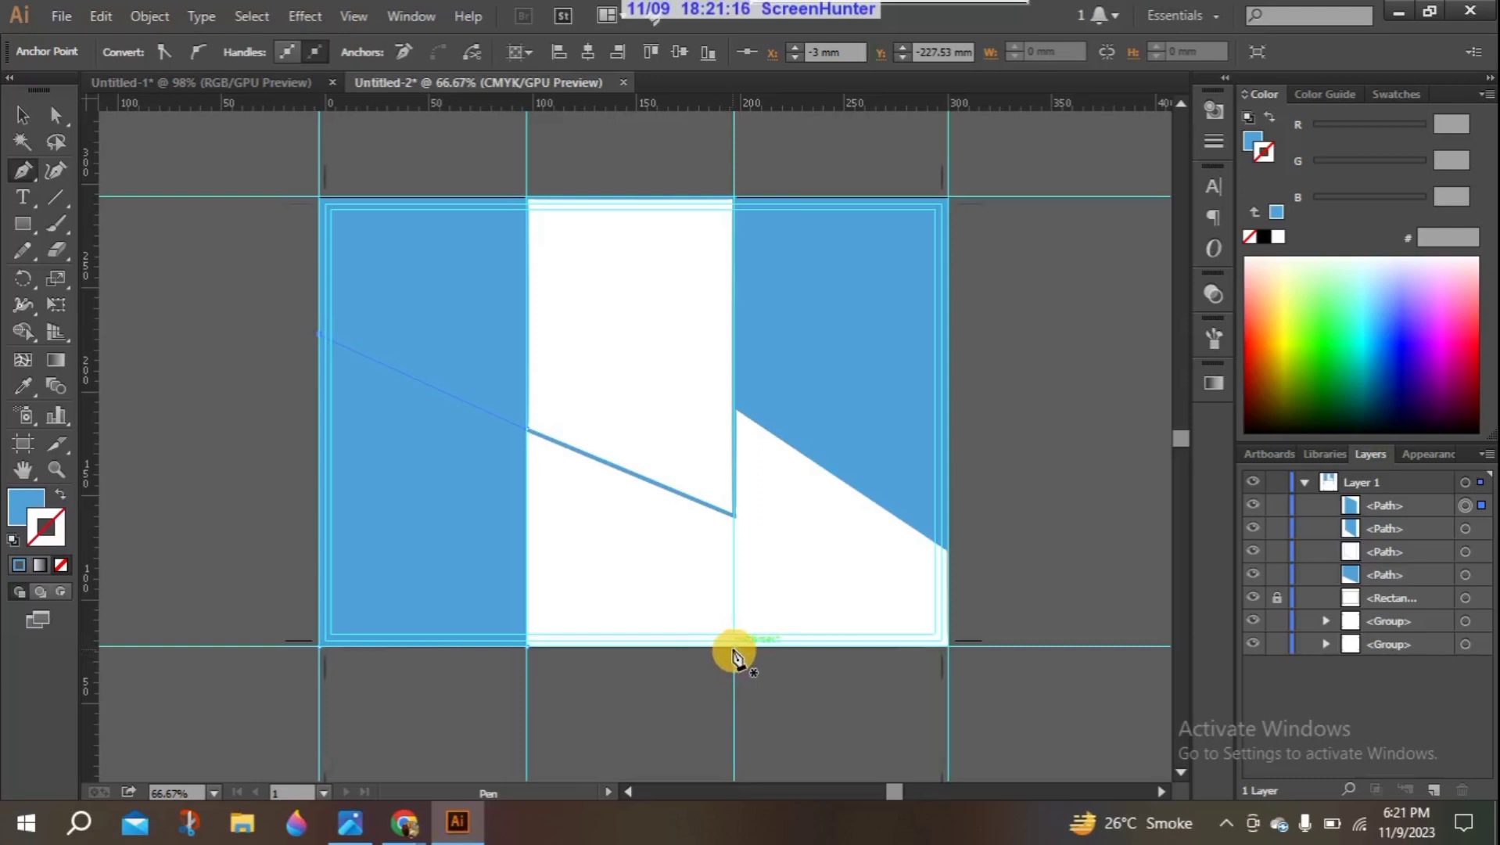
Step: Draw a closed blue four-sided pen shape filling the middle panel's area between the slanted outline and the bottom guide
{"action": "left_click", "coordinate": [734, 645]}
{"action": "left_click", "coordinate": [732, 518]}
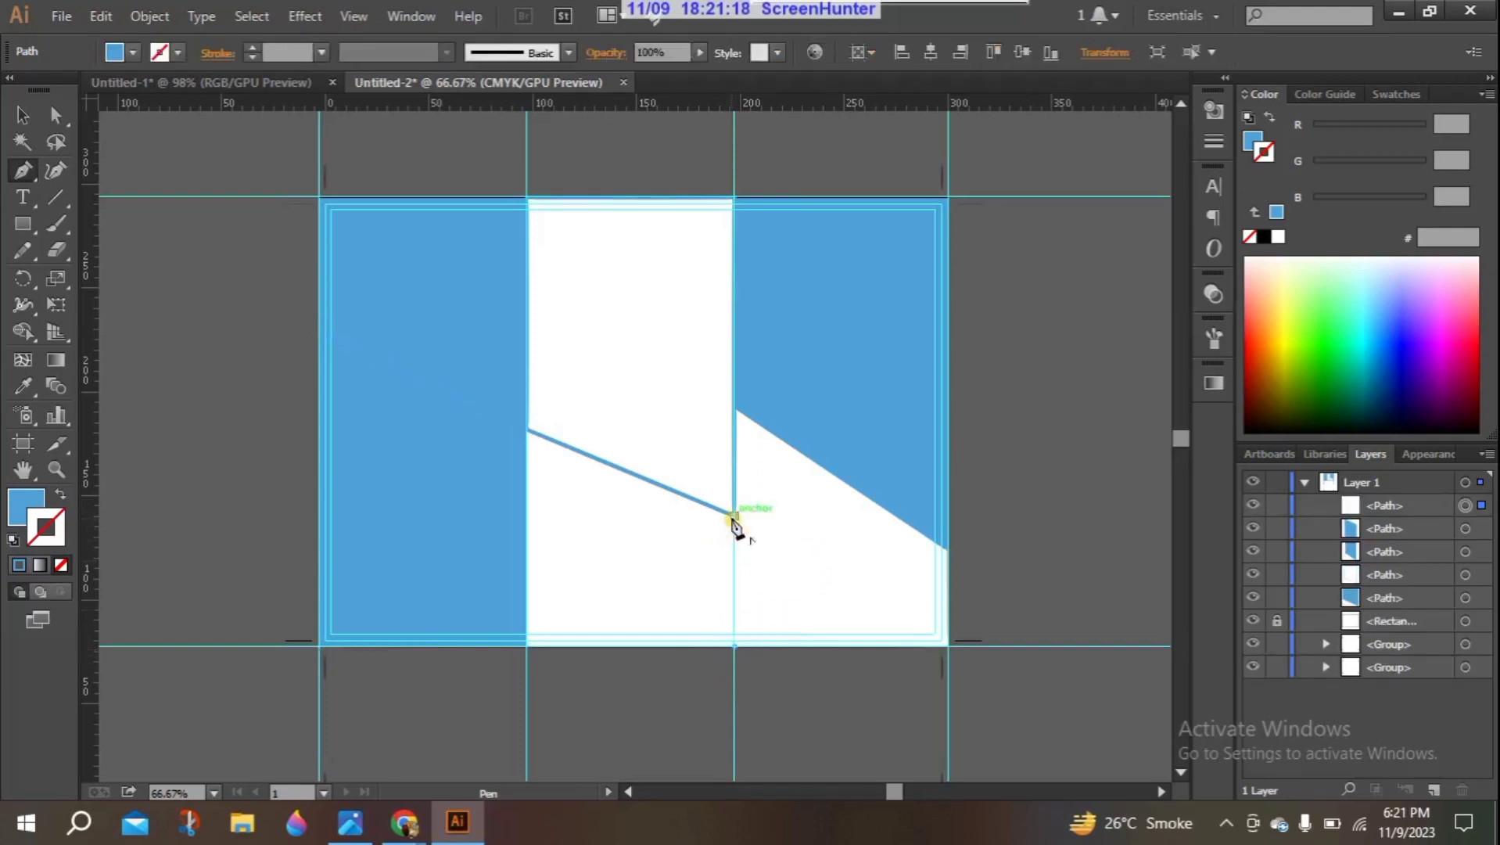
{"action": "left_click", "coordinate": [528, 430]}
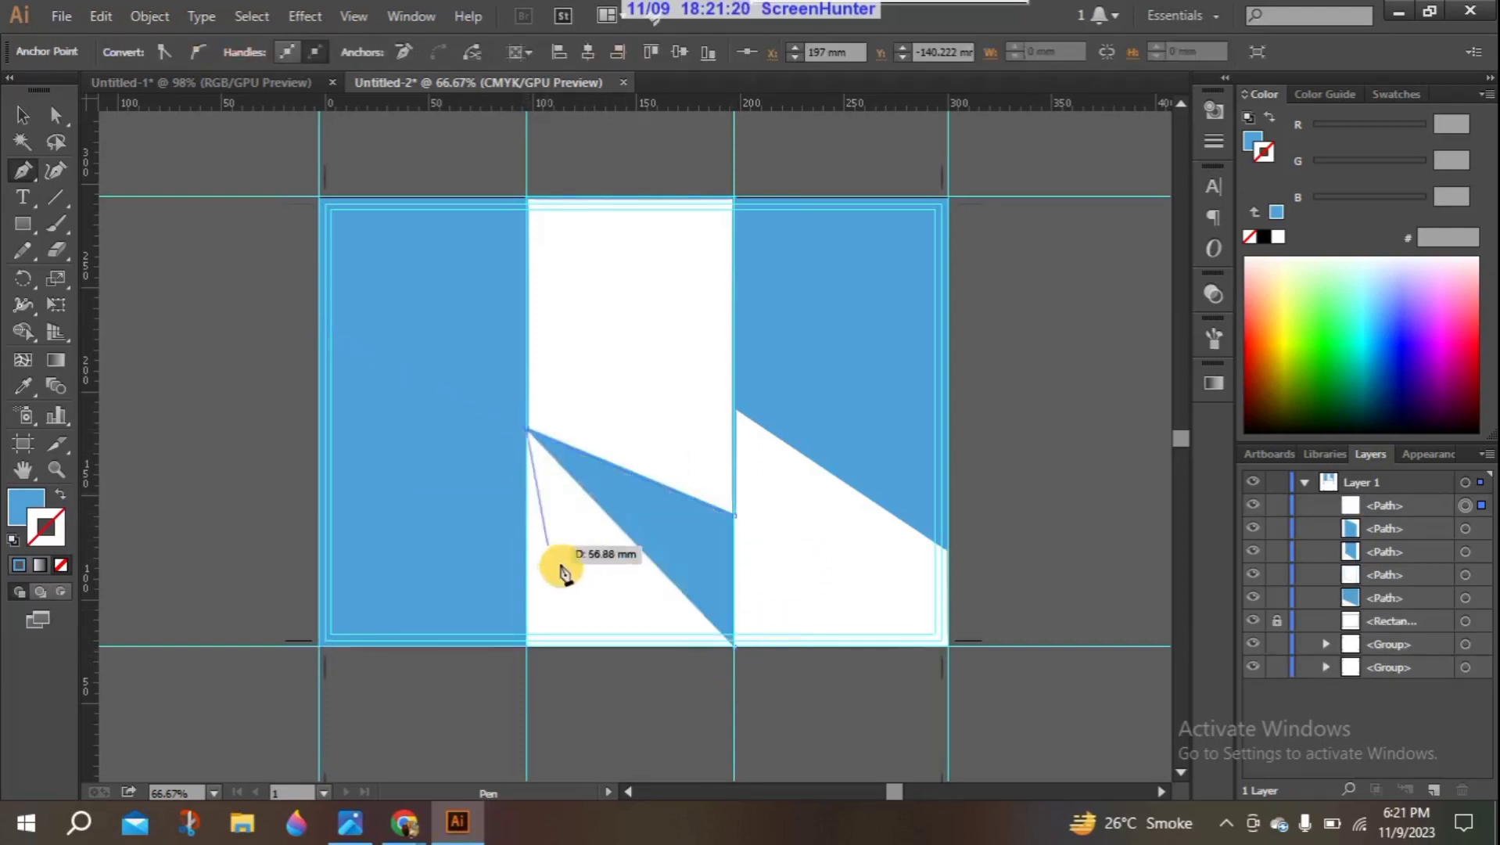
{"action": "left_click", "coordinate": [524, 647]}
{"action": "left_click", "coordinate": [734, 648]}
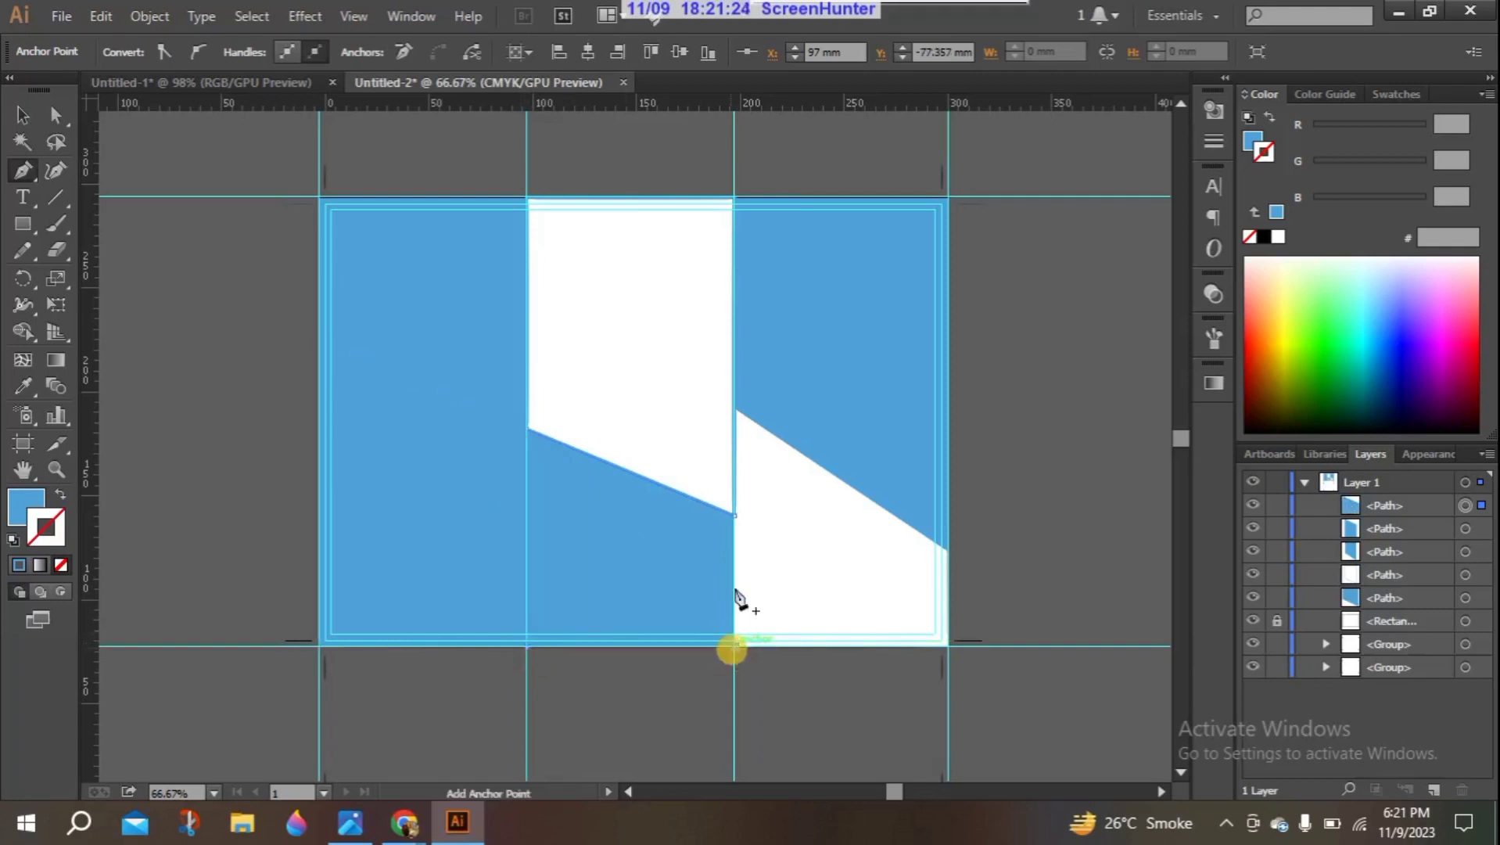
Step: Draw a closed blue four-sided pen shape, about 103 mm wide, covering the right panel below its slanted edge
{"action": "left_click", "coordinate": [735, 409]}
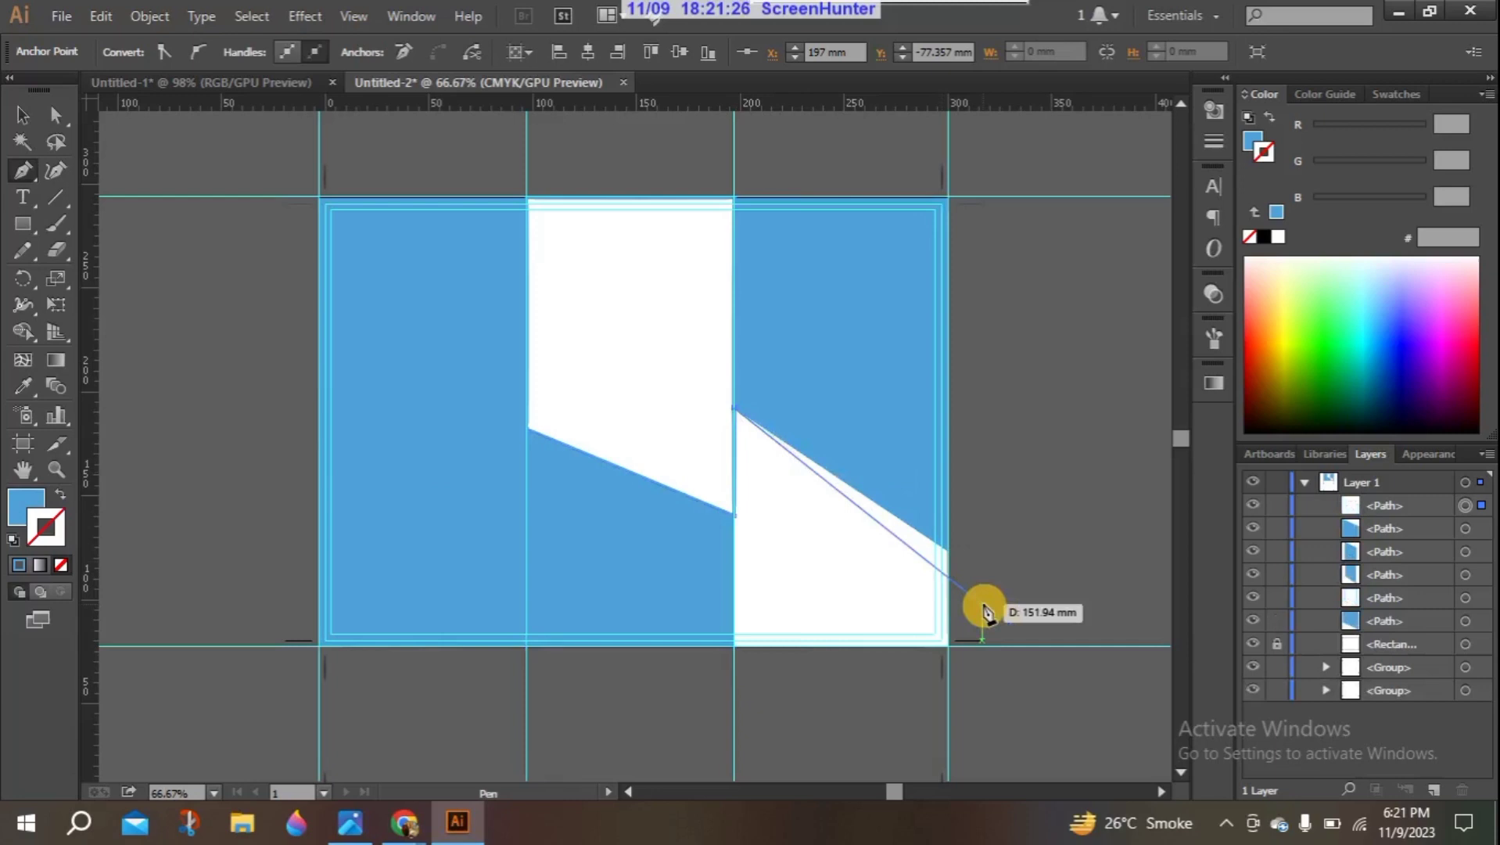
{"action": "left_click", "coordinate": [949, 553]}
{"action": "left_click", "coordinate": [949, 644]}
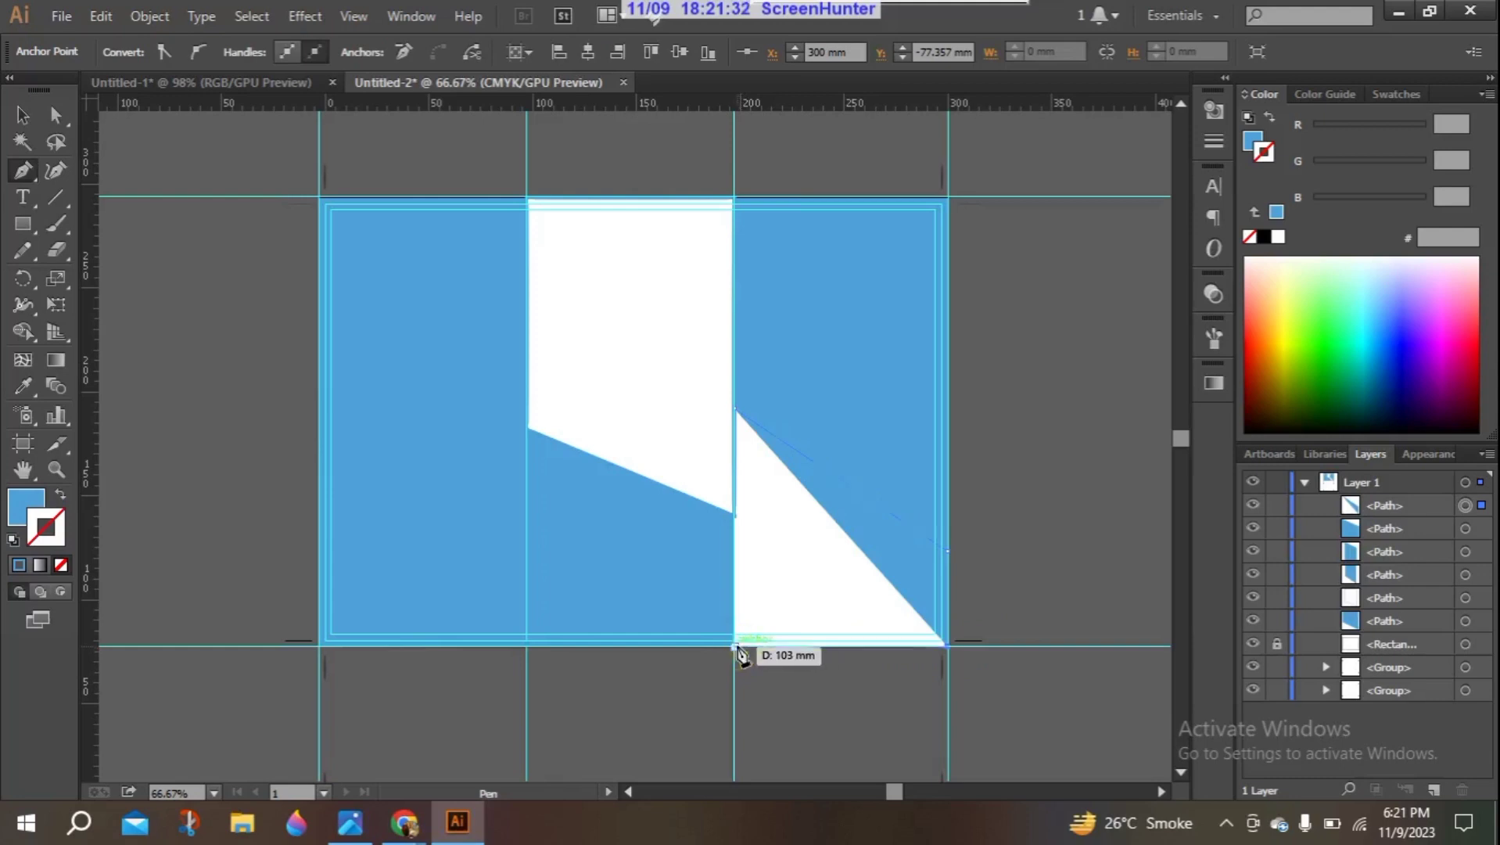
{"action": "left_click", "coordinate": [735, 646]}
{"action": "left_click", "coordinate": [732, 409]}
Step: Give the left and right panels' lower shapes a white fill and a blue stroke
{"action": "left_click", "coordinate": [22, 115]}
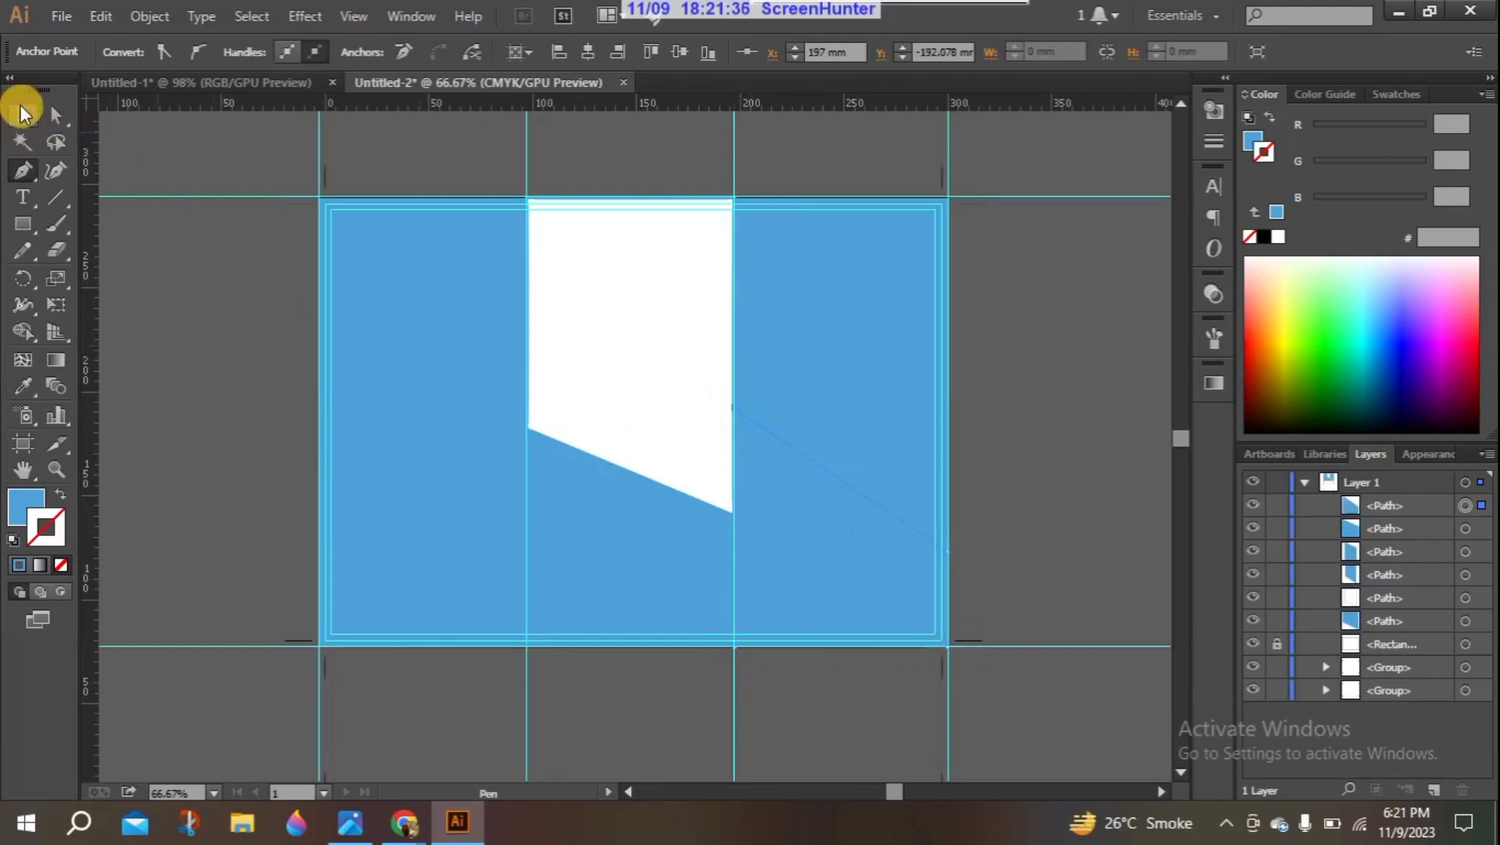
{"action": "left_click", "coordinate": [426, 515]}
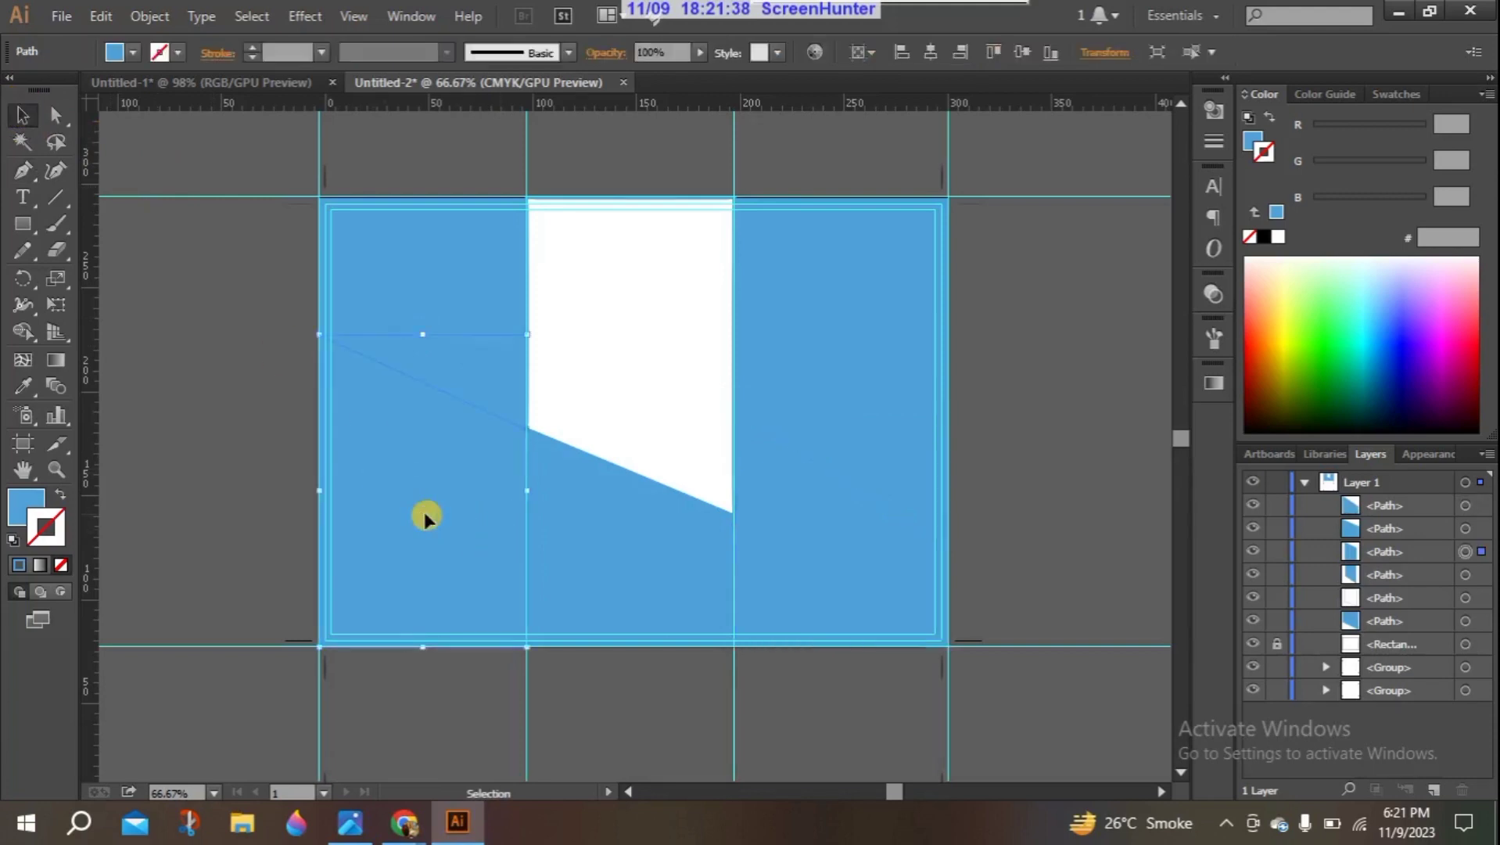
{"action": "left_click", "coordinate": [851, 529], "text": "shift"}
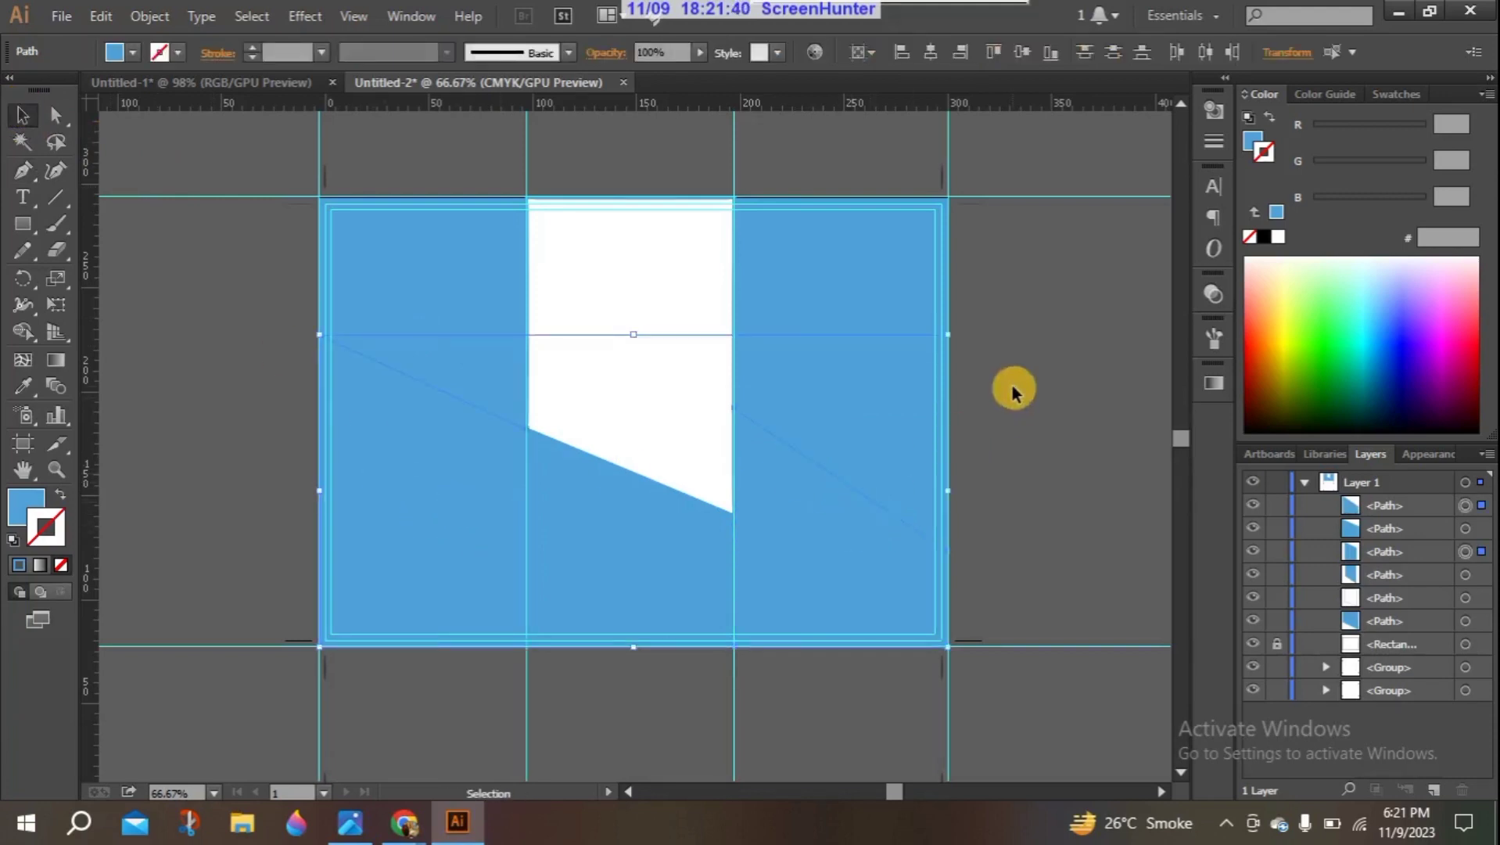
{"action": "left_click", "coordinate": [1278, 238]}
{"action": "left_click", "coordinate": [1278, 238]}
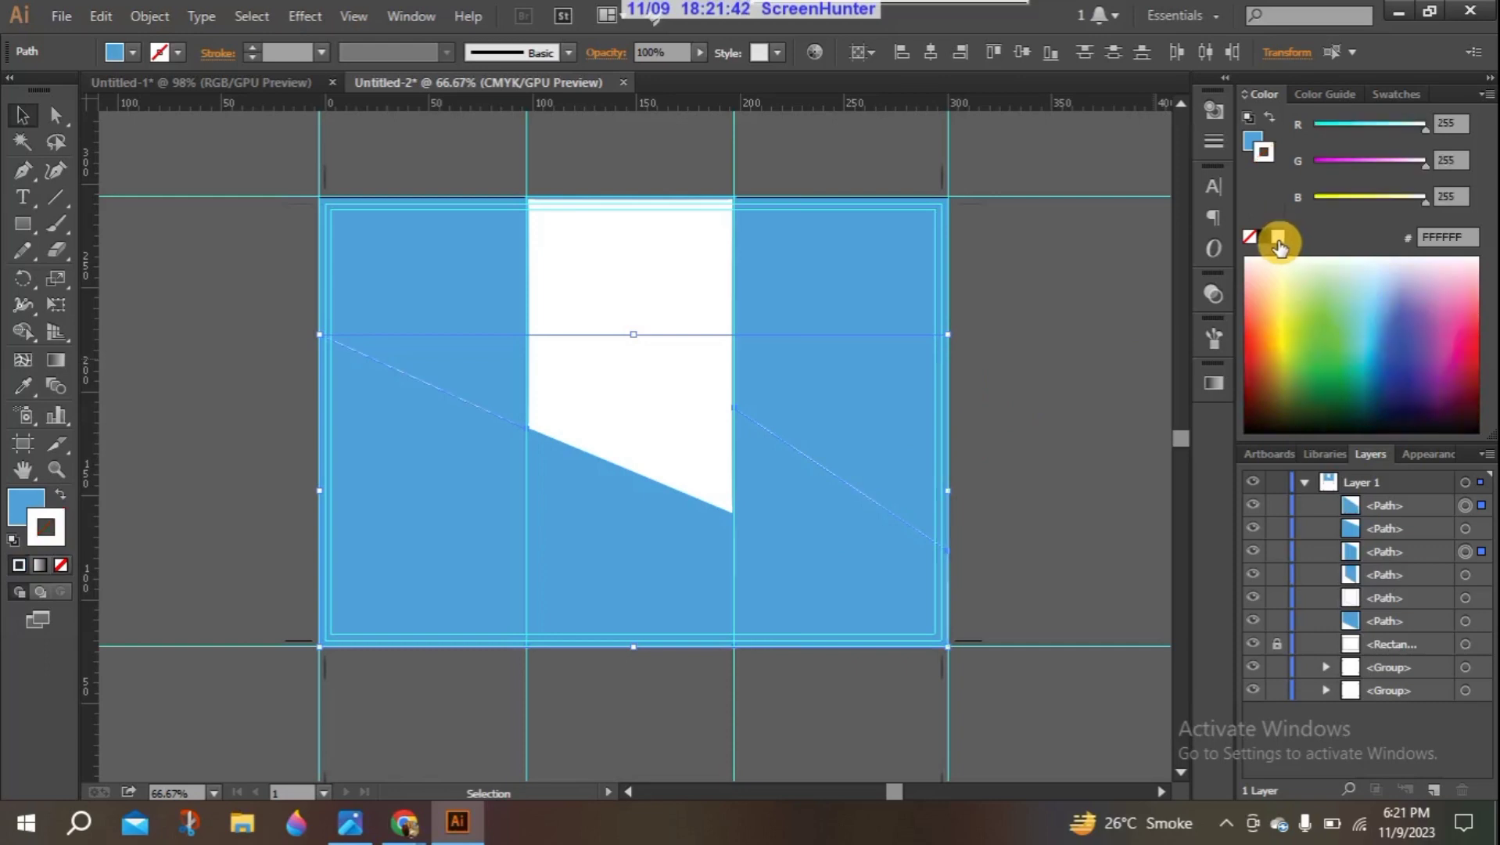
{"action": "left_click", "coordinate": [58, 495]}
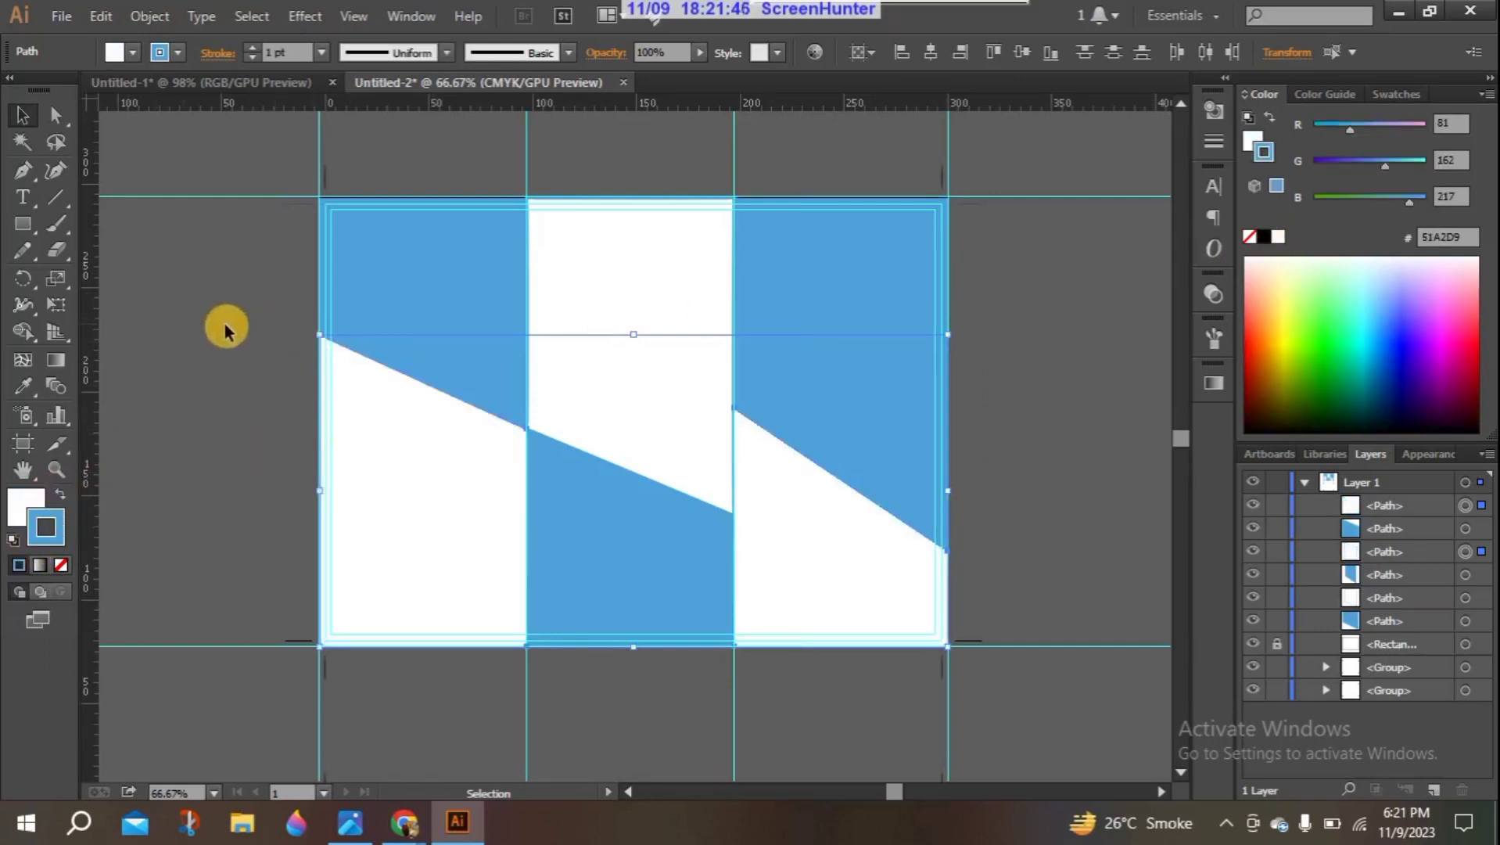
Step: Set the stroke weight of the two white lower shapes to 6 pt and deselect them
{"action": "left_click", "coordinate": [57, 516]}
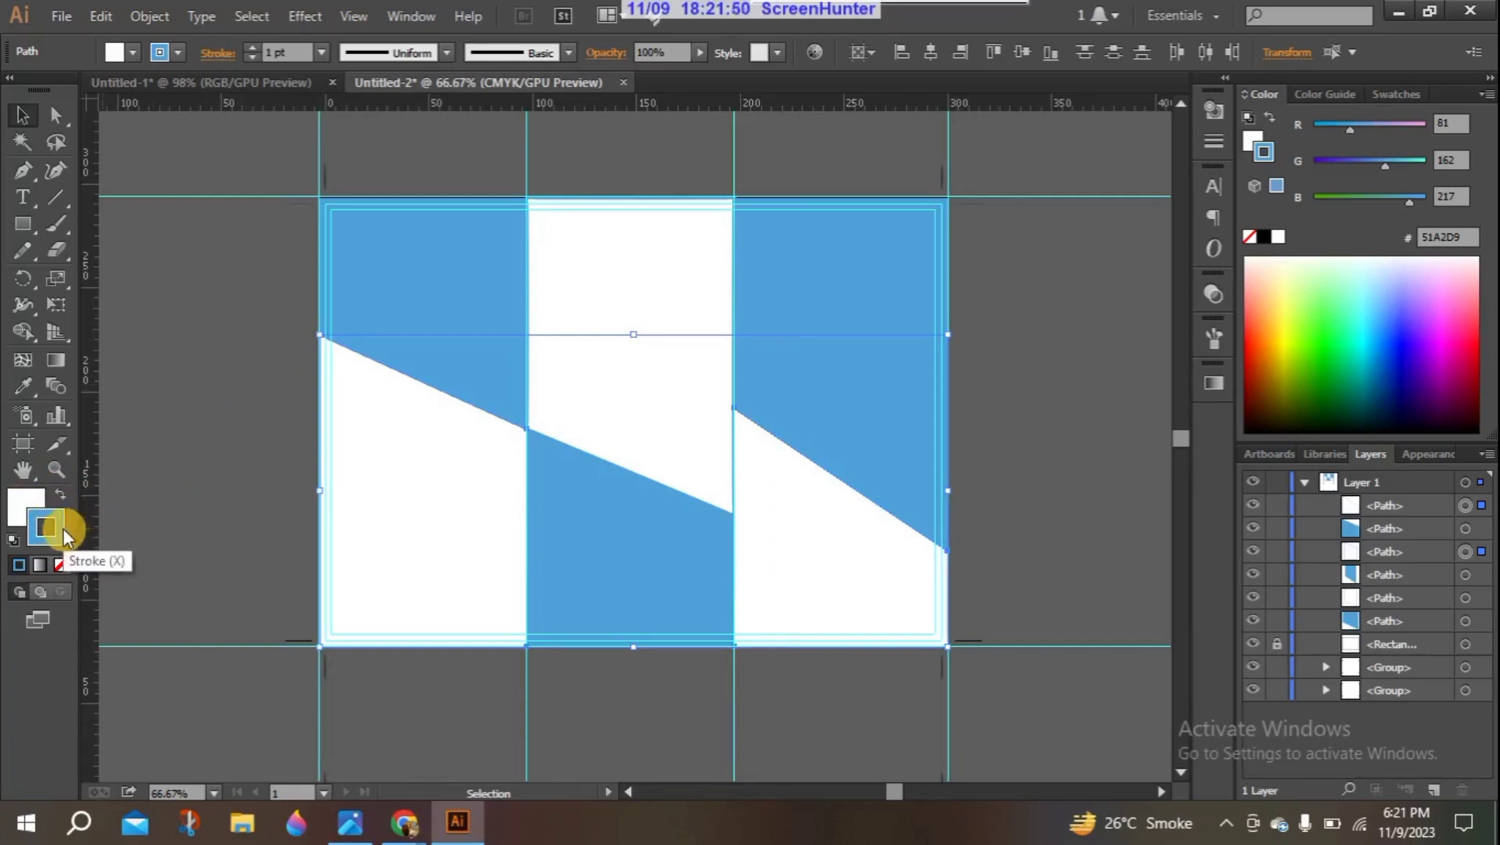
{"action": "left_click", "coordinate": [251, 48]}
{"action": "left_click", "coordinate": [251, 48]}
{"action": "left_click", "coordinate": [251, 48]}
{"action": "left_click", "coordinate": [251, 48]}
{"action": "left_click", "coordinate": [251, 48]}
{"action": "left_click", "coordinate": [269, 329]}
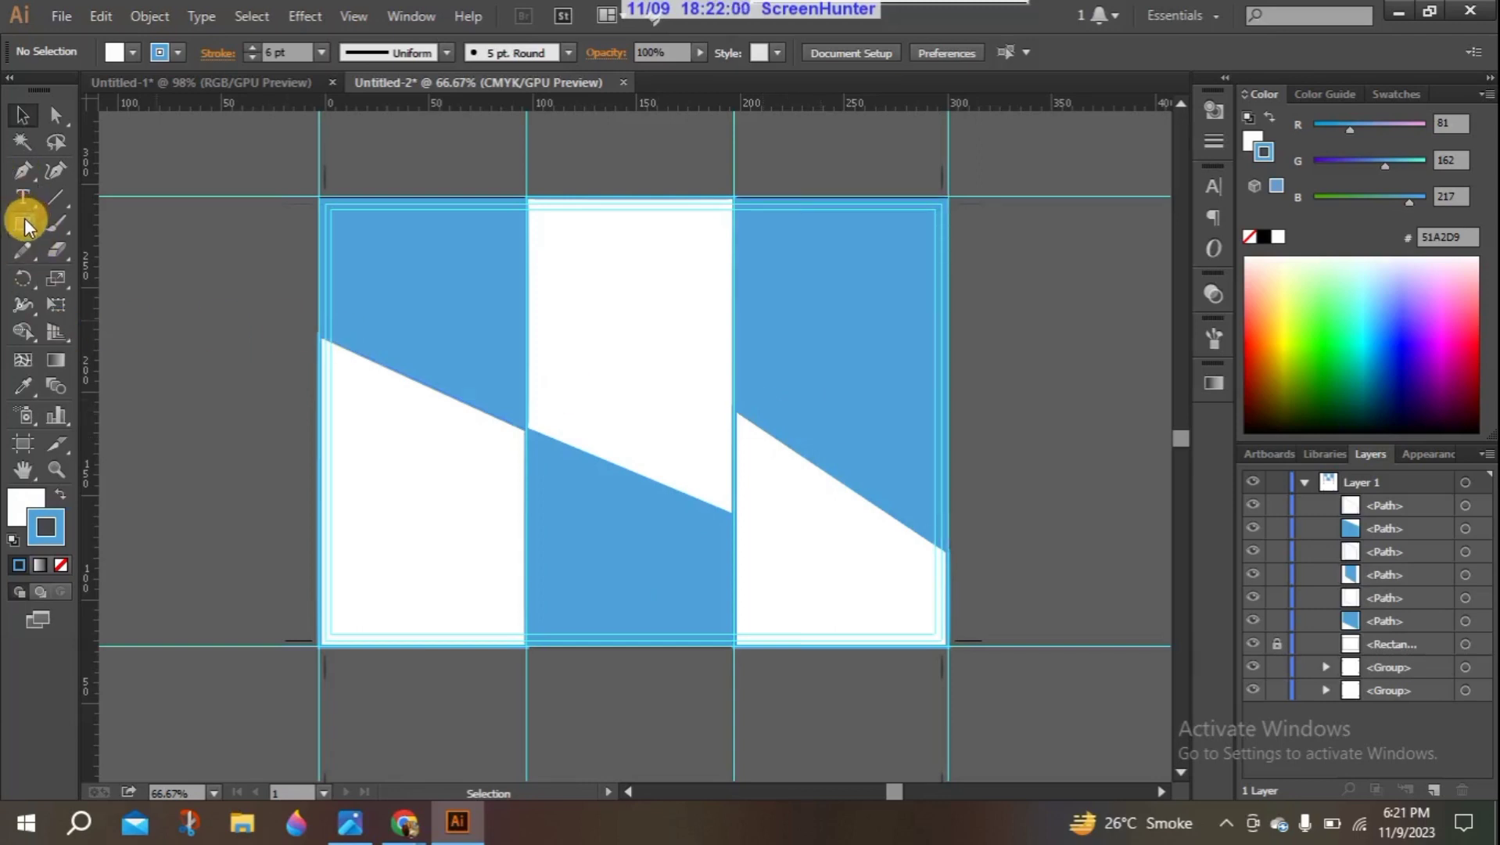
Step: Create a triangle as a 3-point star on the empty area left of the brochure and rotate it to point right
{"action": "left_click_drag", "start_coordinate": [24, 226], "coordinate": [96, 322]}
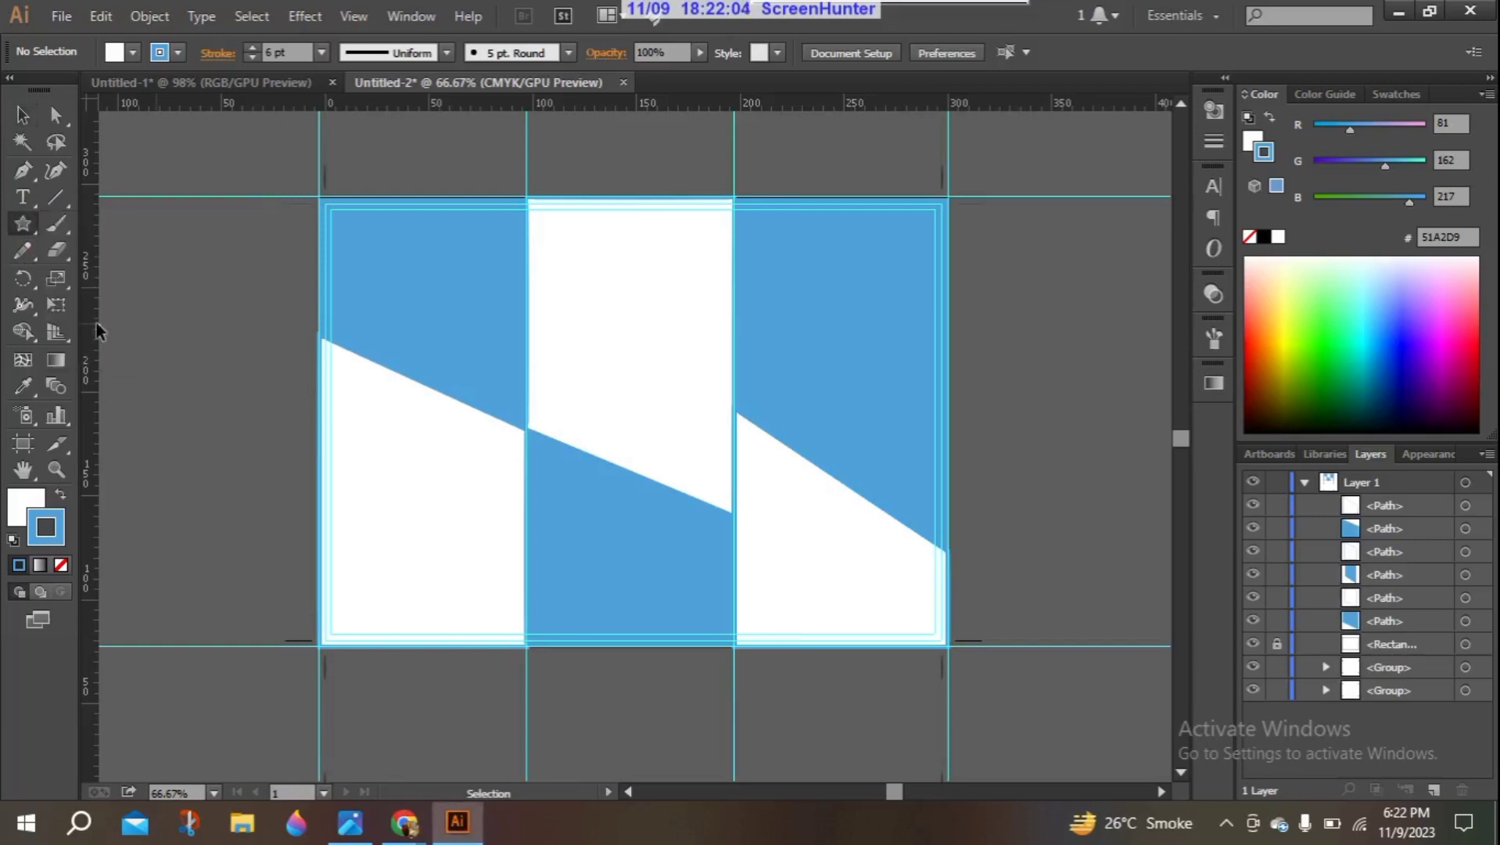
{"action": "left_click", "coordinate": [183, 318]}
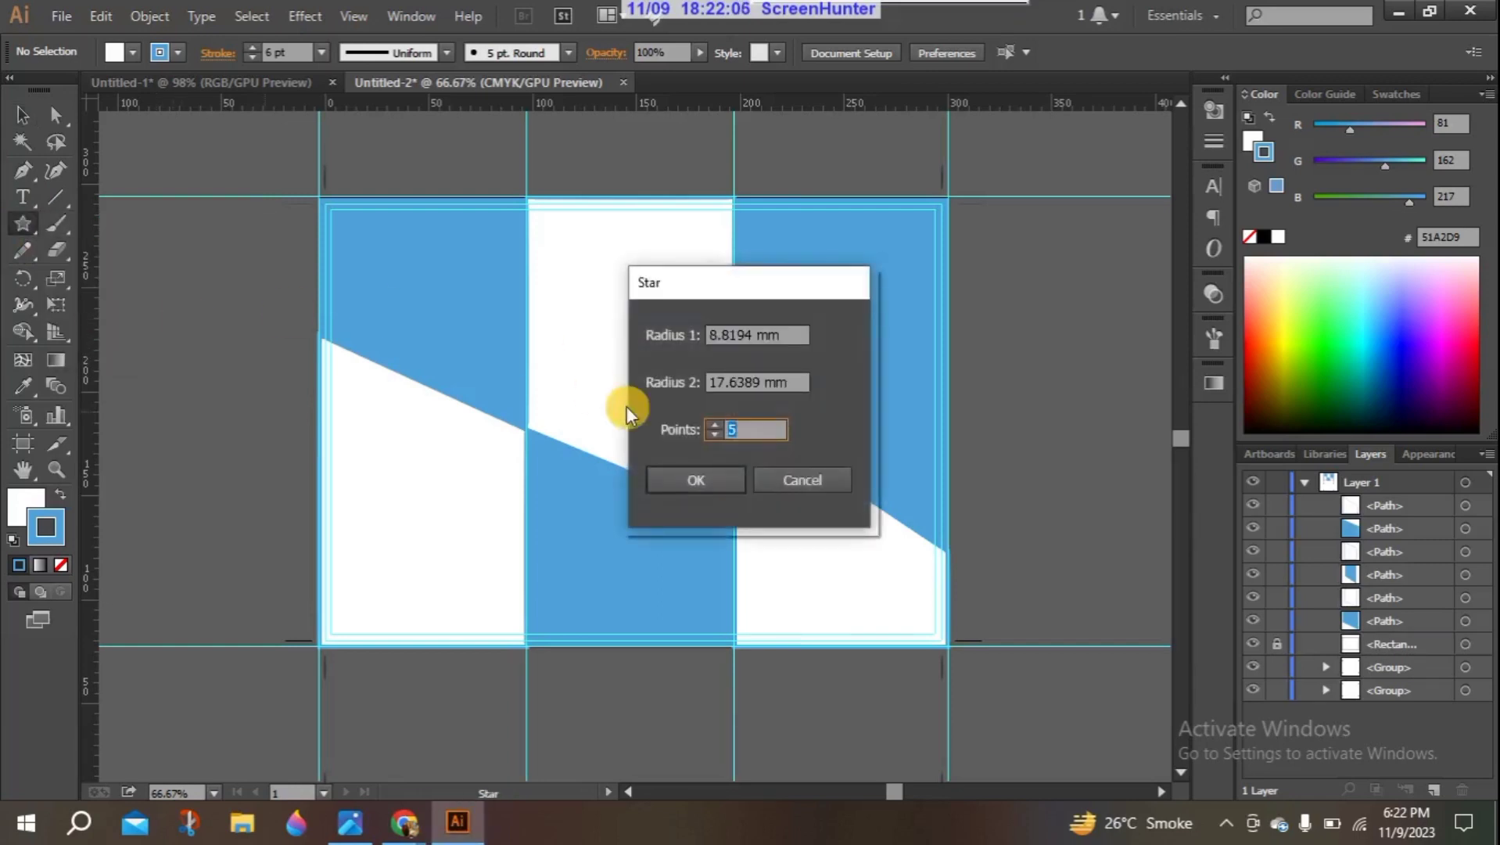
{"action": "type", "text": "3"}
{"action": "left_click", "coordinate": [728, 477]}
{"action": "left_click", "coordinate": [22, 117]}
{"action": "left_click", "coordinate": [182, 322]}
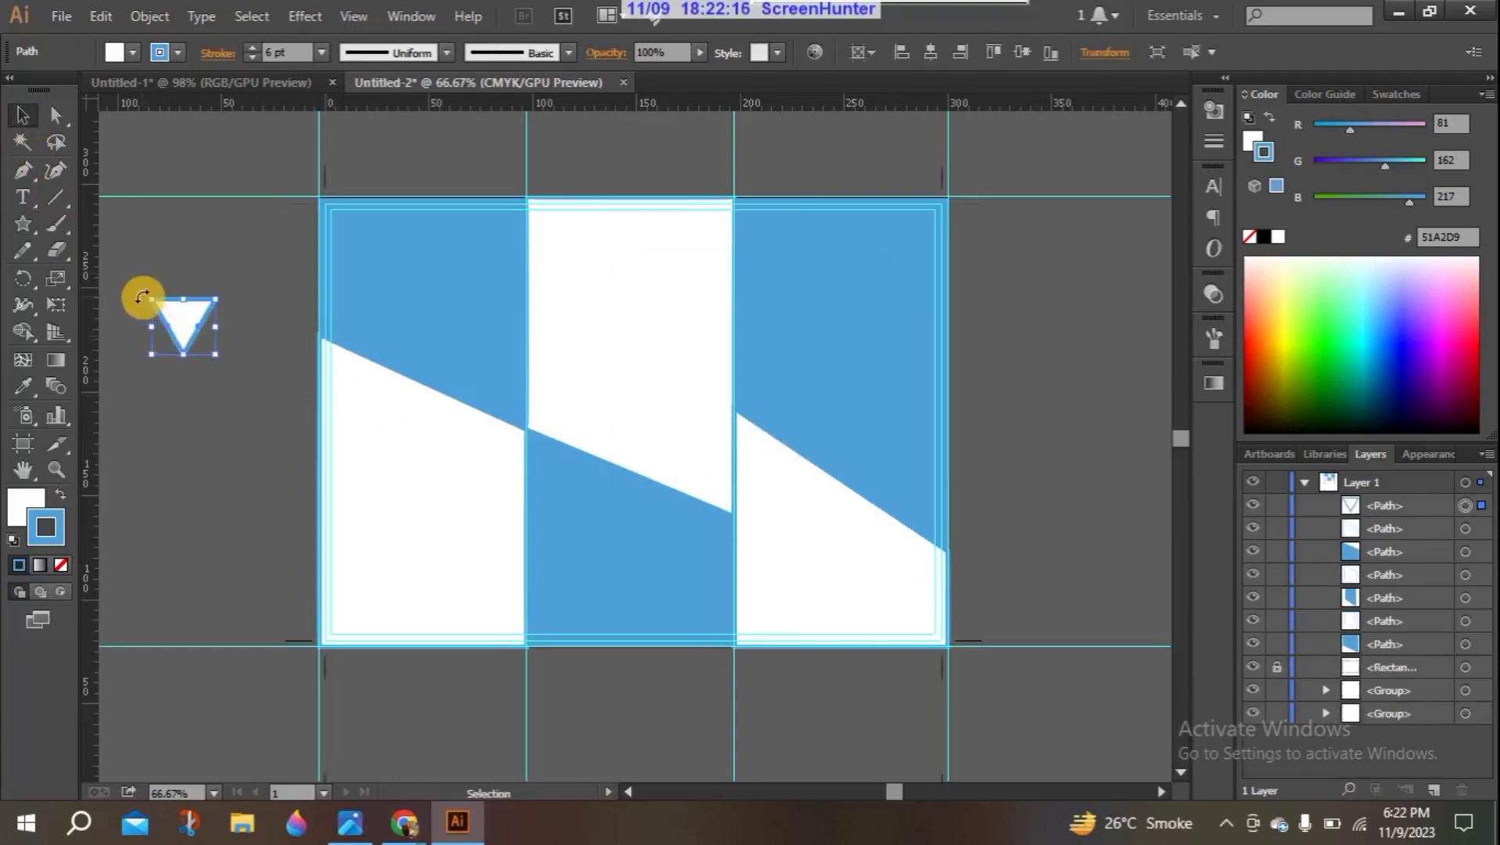
{"action": "left_click_drag", "start_coordinate": [142, 297], "coordinate": [154, 362]}
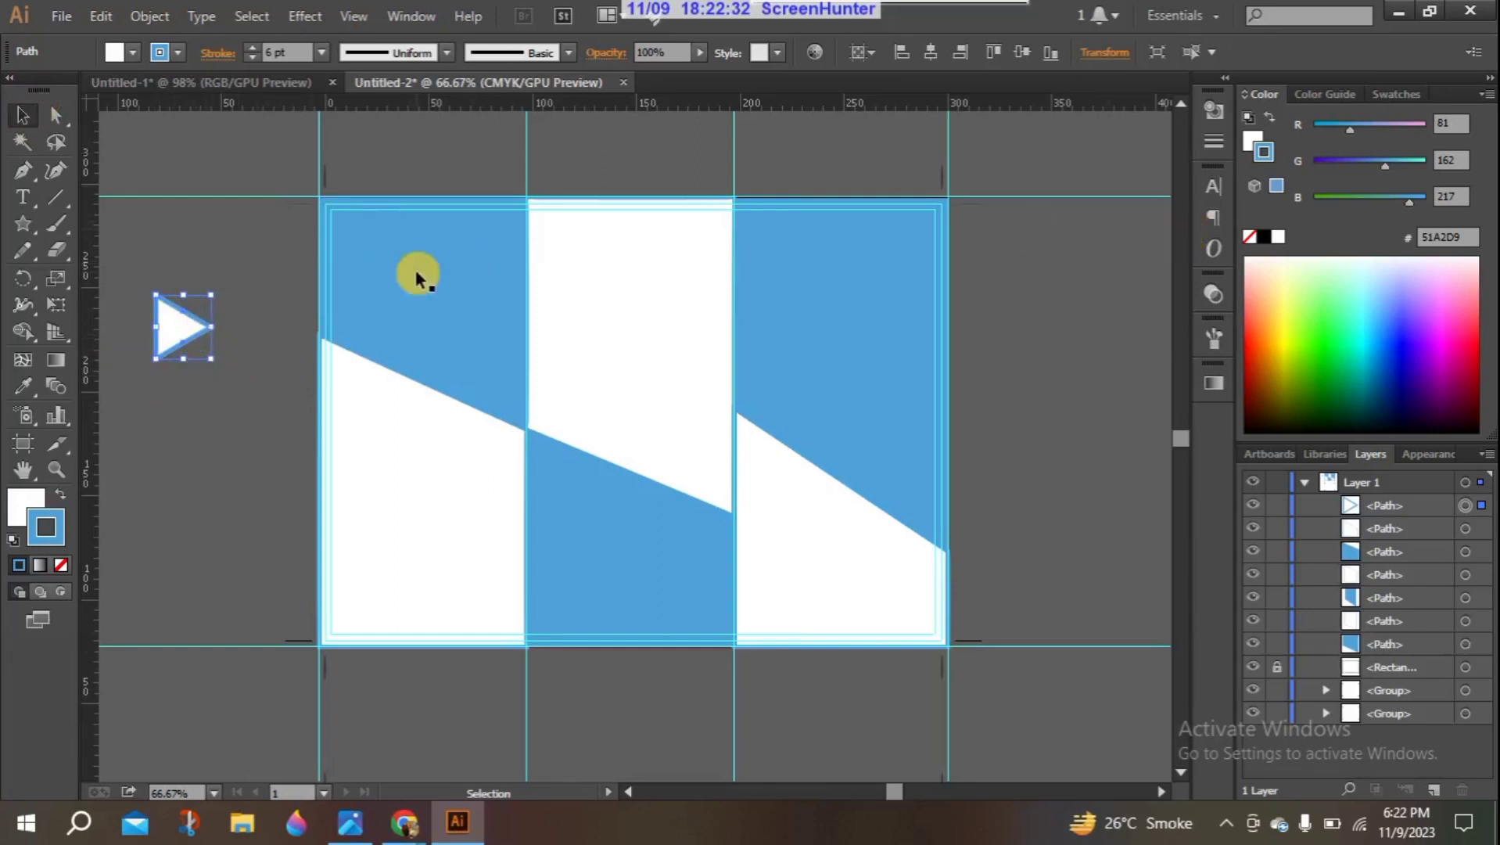
Step: Fill the triangle with black and remove its stroke
{"action": "left_click", "coordinate": [24, 501]}
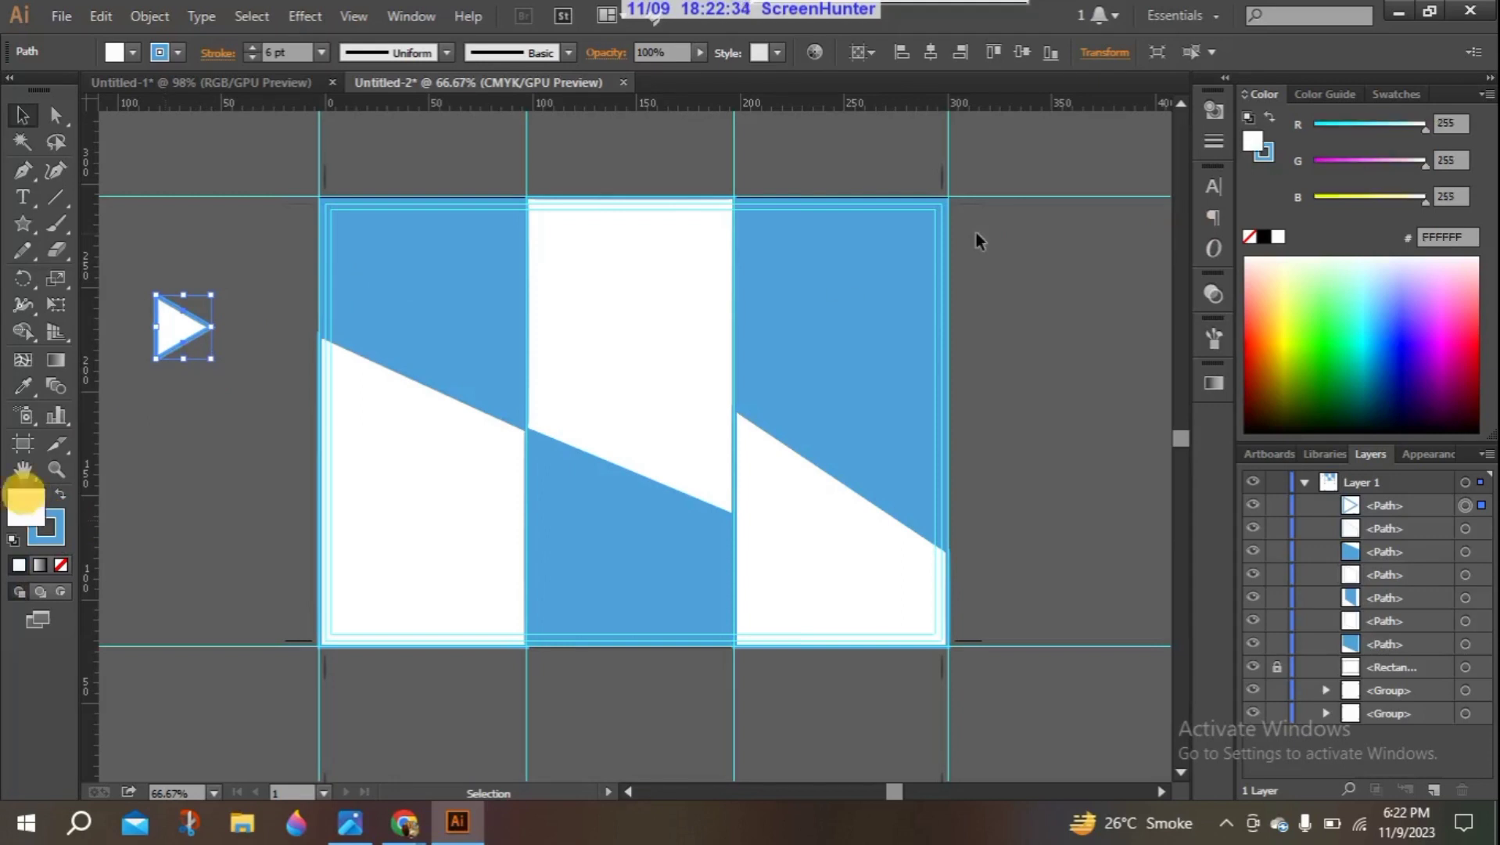
{"action": "left_click", "coordinate": [1264, 237]}
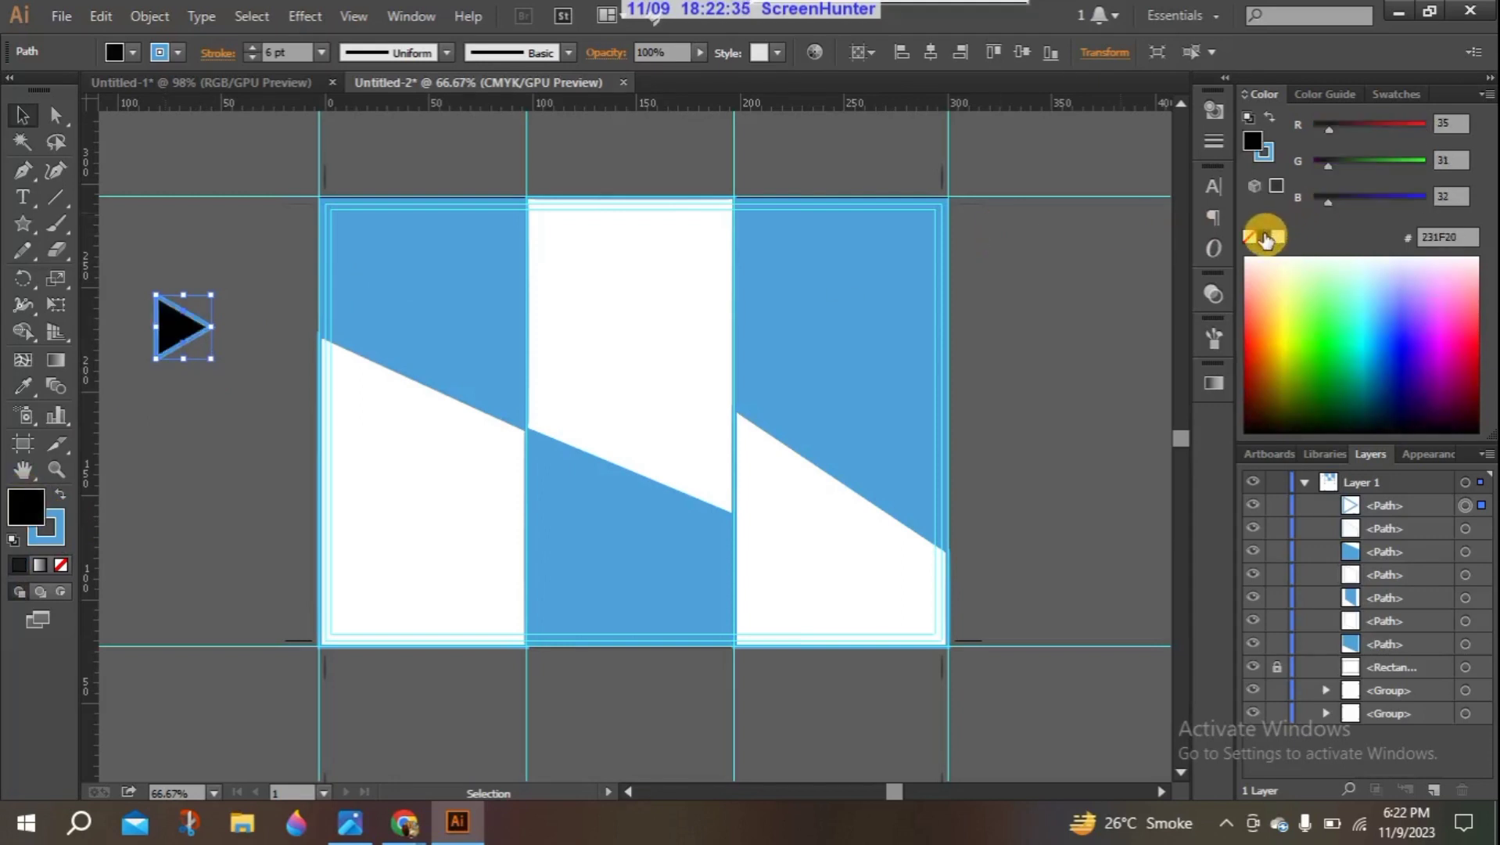
{"action": "left_click", "coordinate": [59, 539]}
{"action": "left_click", "coordinate": [61, 565]}
{"action": "left_click", "coordinate": [22, 504]}
Step: Place the black triangle on the left panel's white area and put copies on the middle and right panels' white areas
{"action": "left_click_drag", "start_coordinate": [179, 330], "coordinate": [373, 428]}
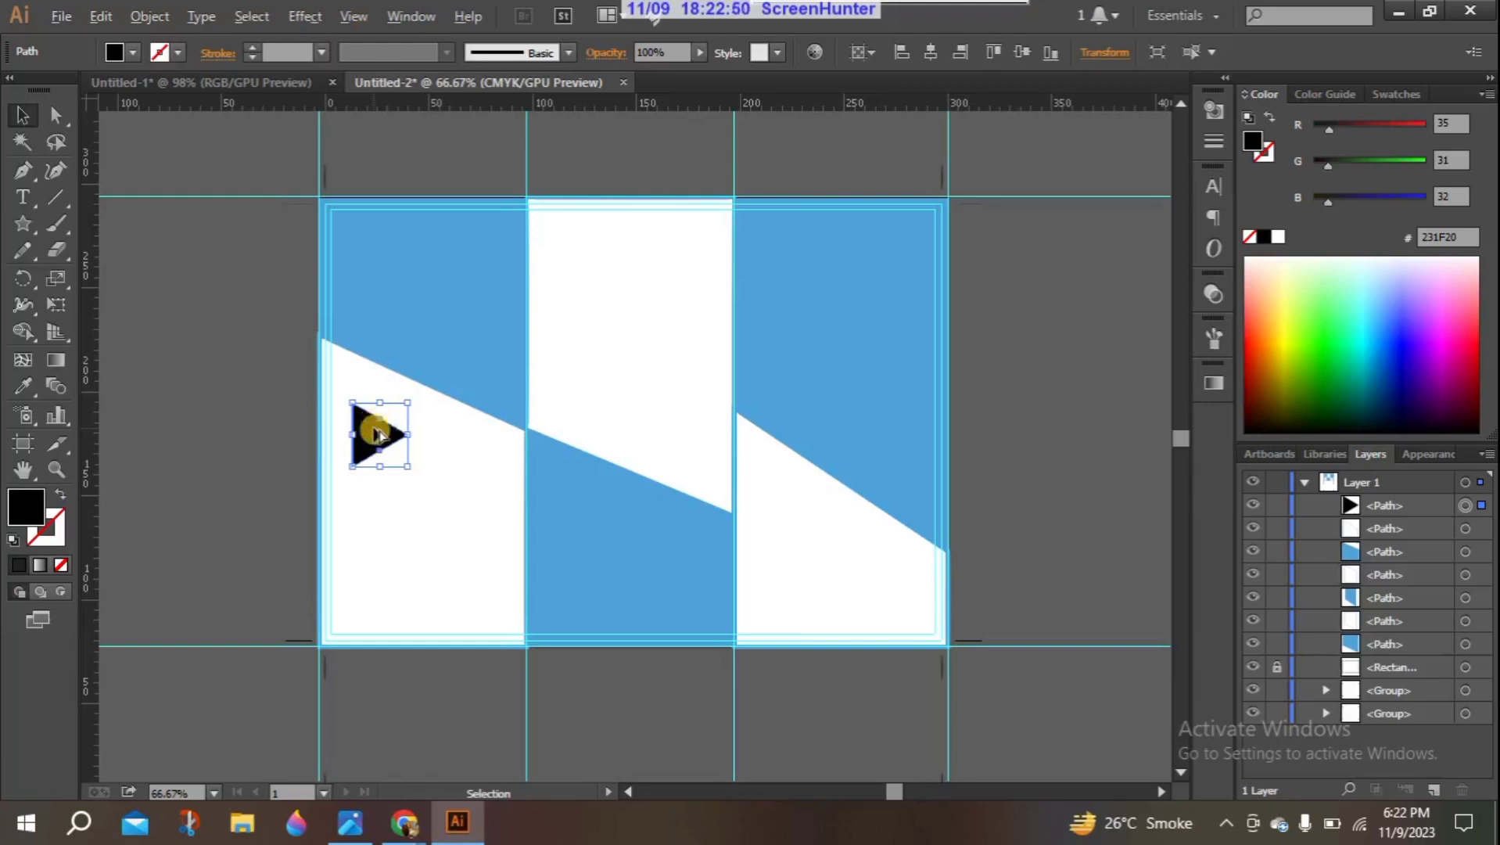
{"action": "left_click_drag", "start_coordinate": [378, 435], "coordinate": [768, 488]}
{"action": "left_click", "coordinate": [219, 402]}
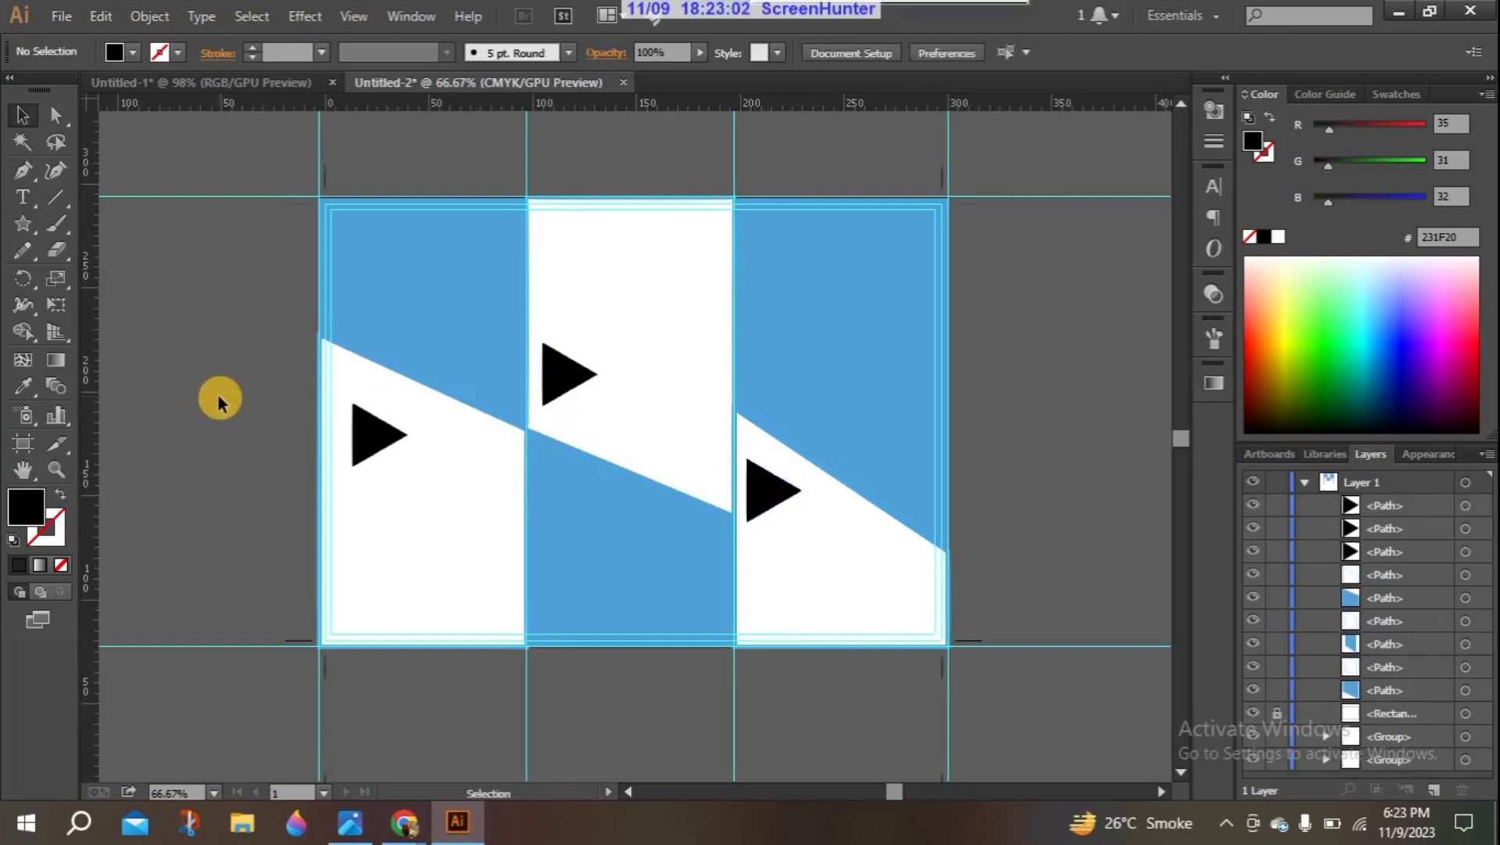
Step: Switch to the Untitled-1 document and move its photos into an overlapping pile along the artboard's left side
{"action": "left_click", "coordinate": [282, 83]}
{"action": "left_click", "coordinate": [588, 548]}
{"action": "left_click_drag", "start_coordinate": [590, 551], "coordinate": [327, 460]}
{"action": "left_click_drag", "start_coordinate": [411, 339], "coordinate": [139, 393]}
{"action": "left_click_drag", "start_coordinate": [446, 501], "coordinate": [155, 459]}
{"action": "left_click_drag", "start_coordinate": [429, 540], "coordinate": [212, 477]}
{"action": "left_click_drag", "start_coordinate": [442, 438], "coordinate": [301, 438]}
{"action": "left_click_drag", "start_coordinate": [435, 381], "coordinate": [334, 390]}
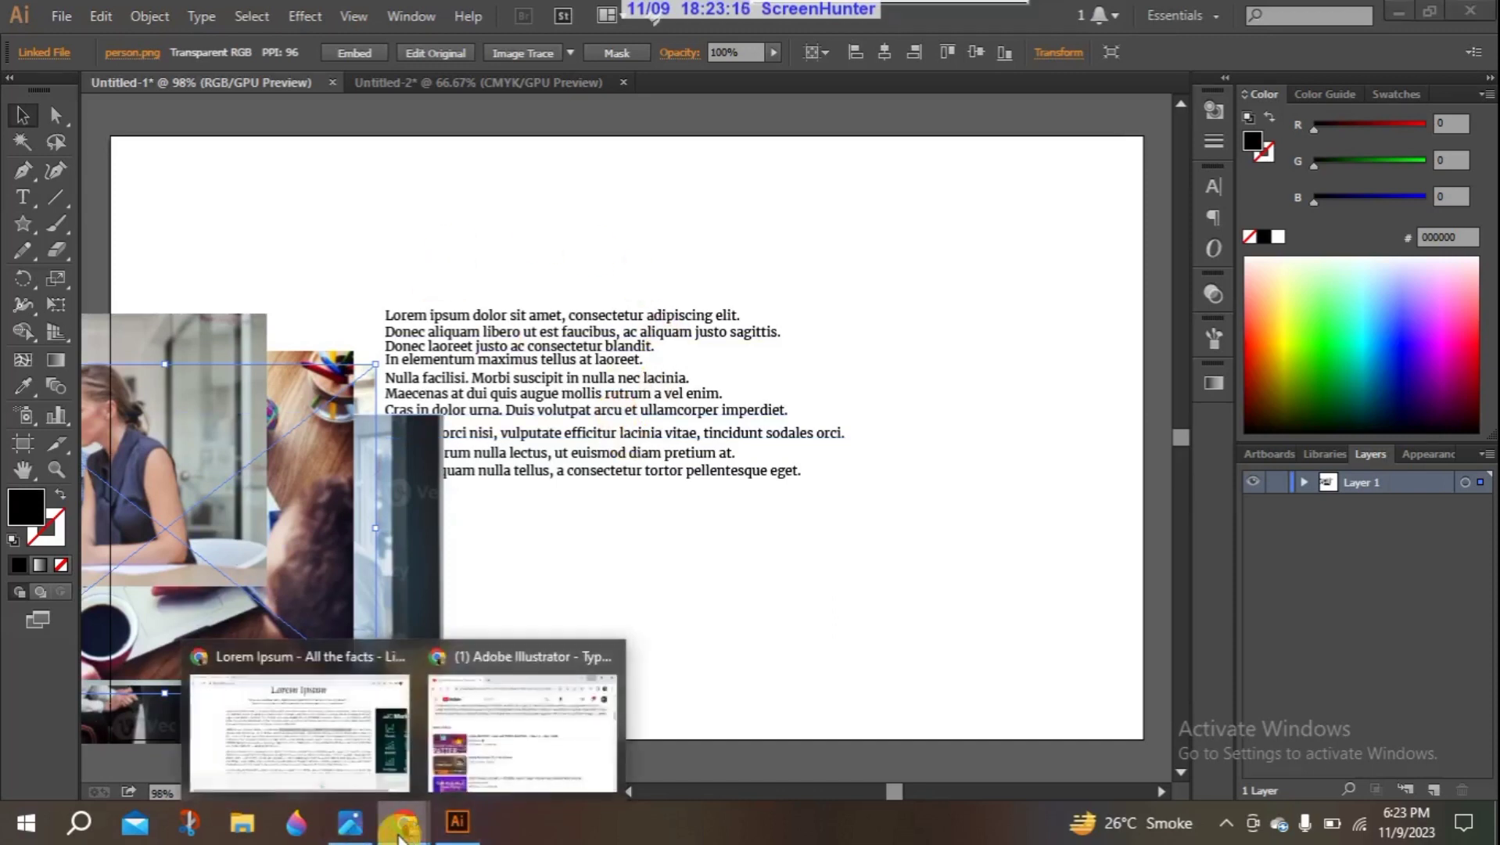
{"action": "left_click", "coordinate": [464, 826]}
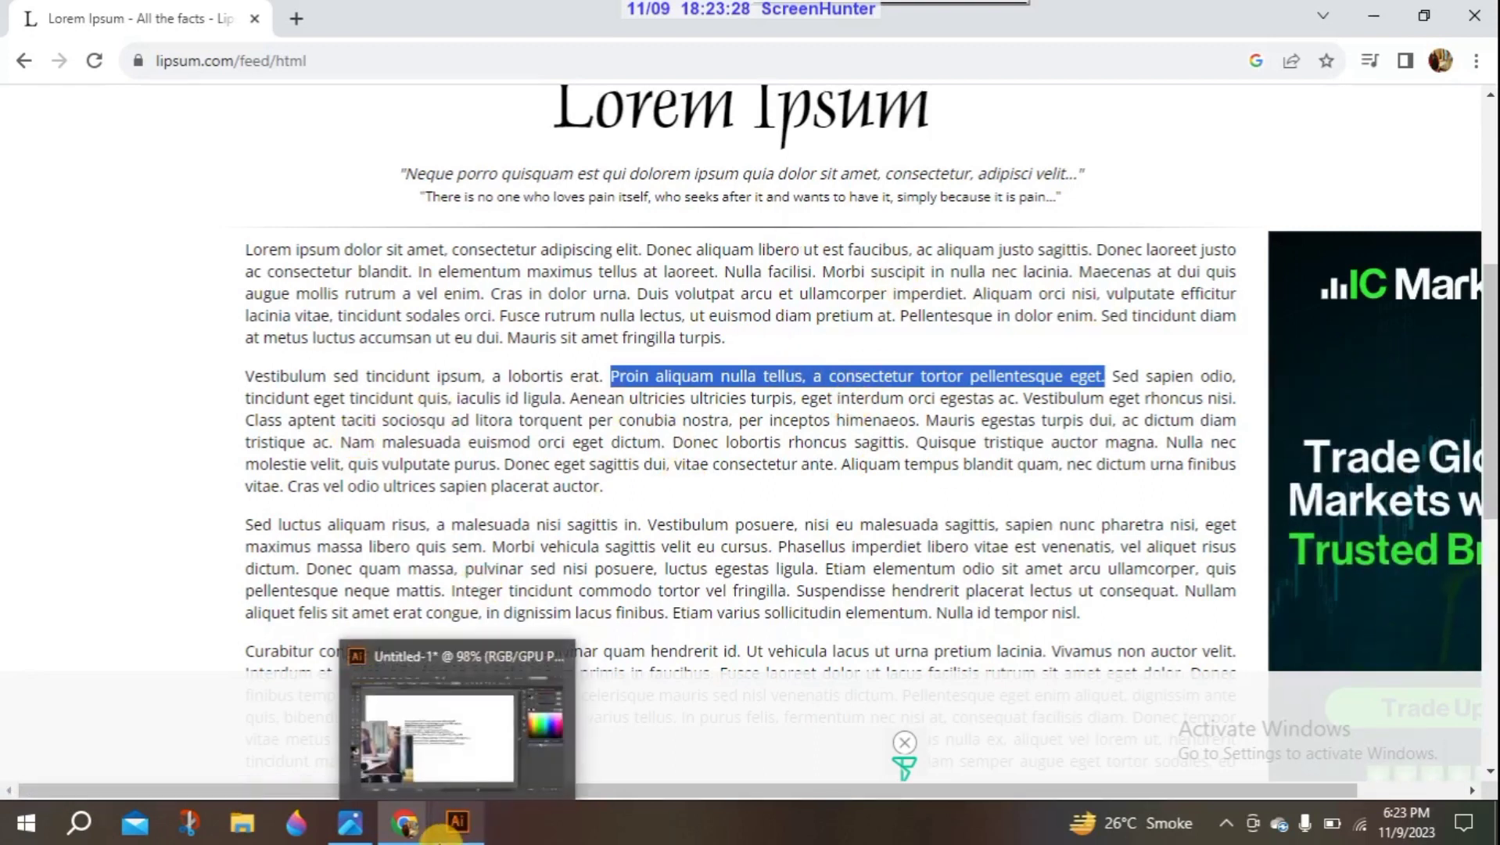
{"action": "left_click", "coordinate": [457, 829]}
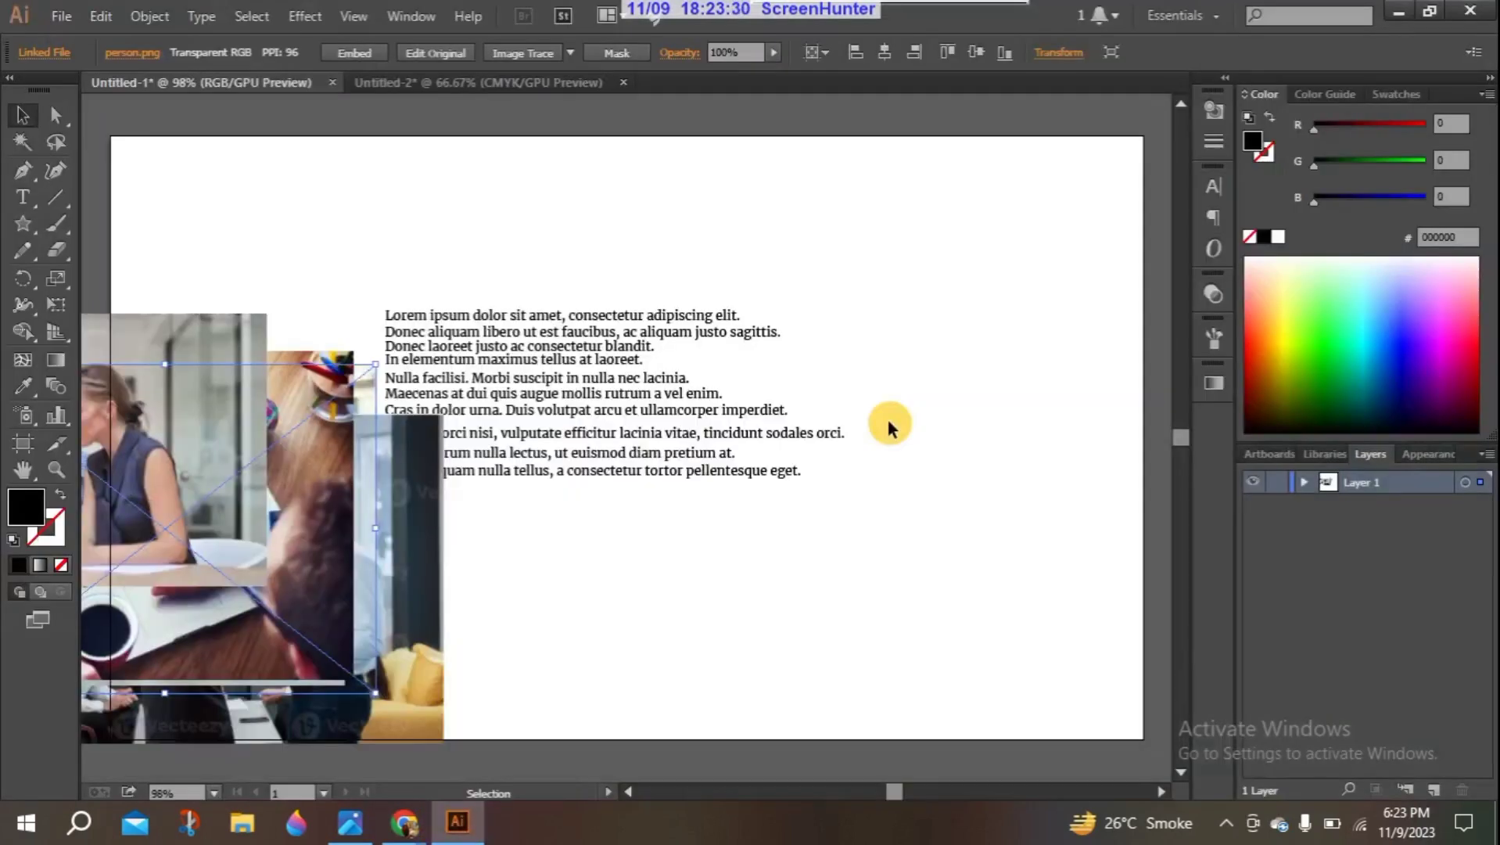
{"action": "left_click", "coordinate": [497, 81]}
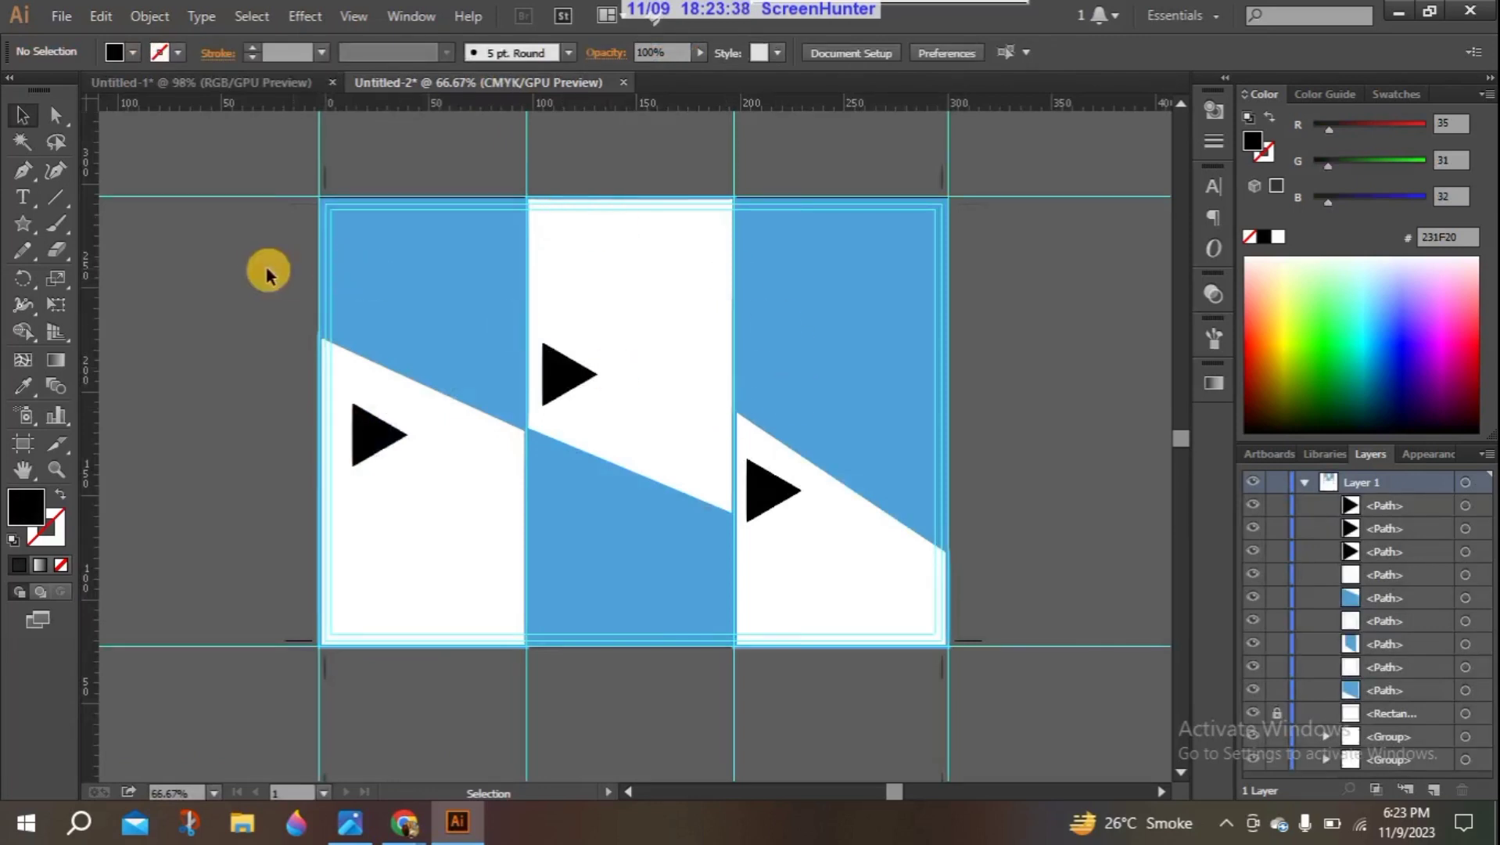
{"action": "left_click", "coordinate": [157, 84]}
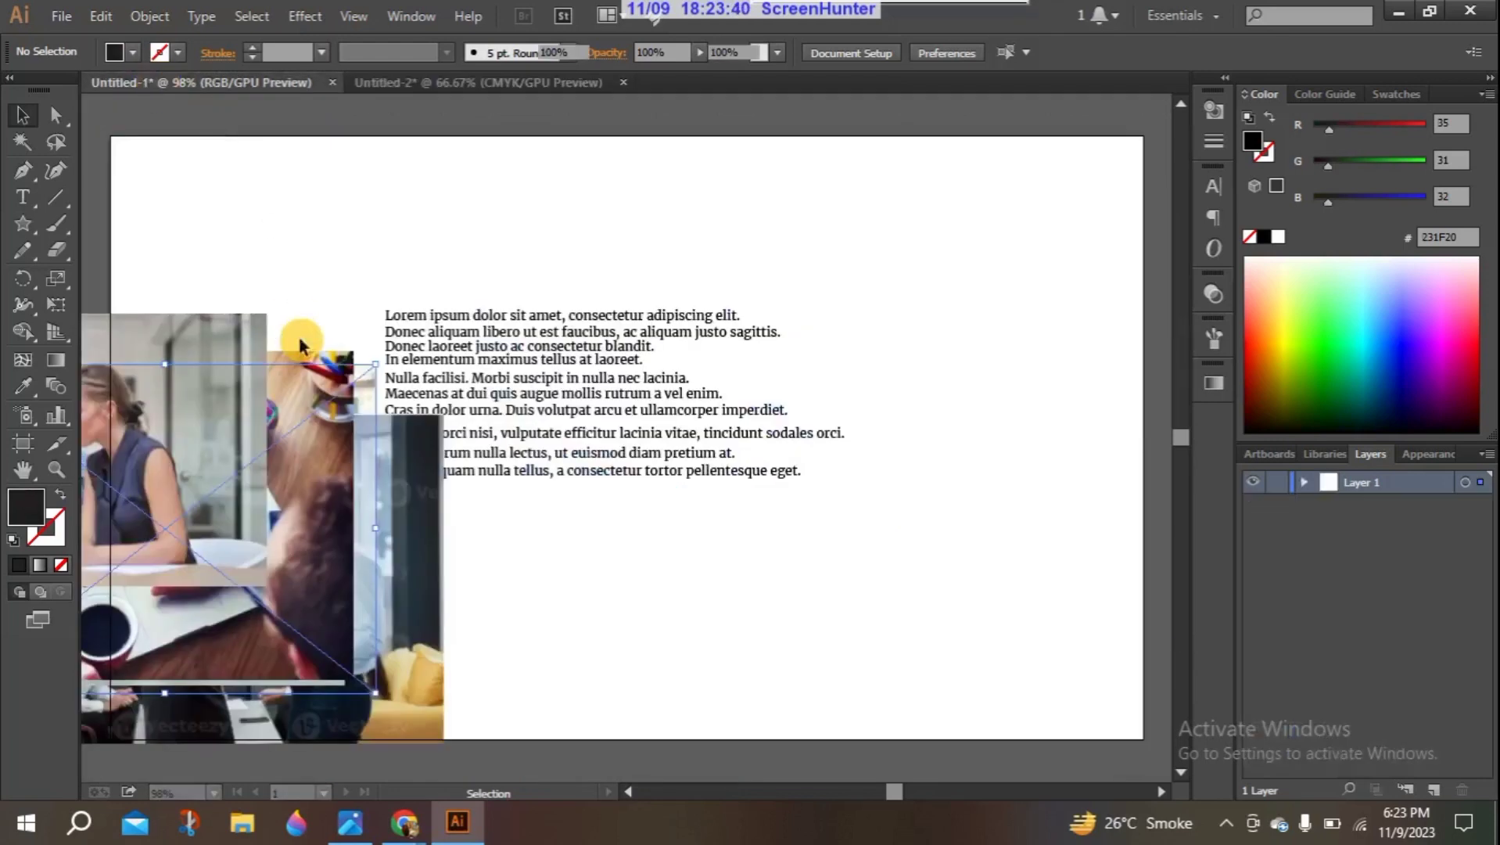
Step: Copy all the photos from Untitled-1 into the Untitled-2 brochure and move them to its left side
{"action": "left_click_drag", "start_coordinate": [582, 718], "coordinate": [135, 364]}
{"action": "left_click", "coordinate": [274, 258]}
{"action": "left_click_drag", "start_coordinate": [149, 226], "coordinate": [470, 709]}
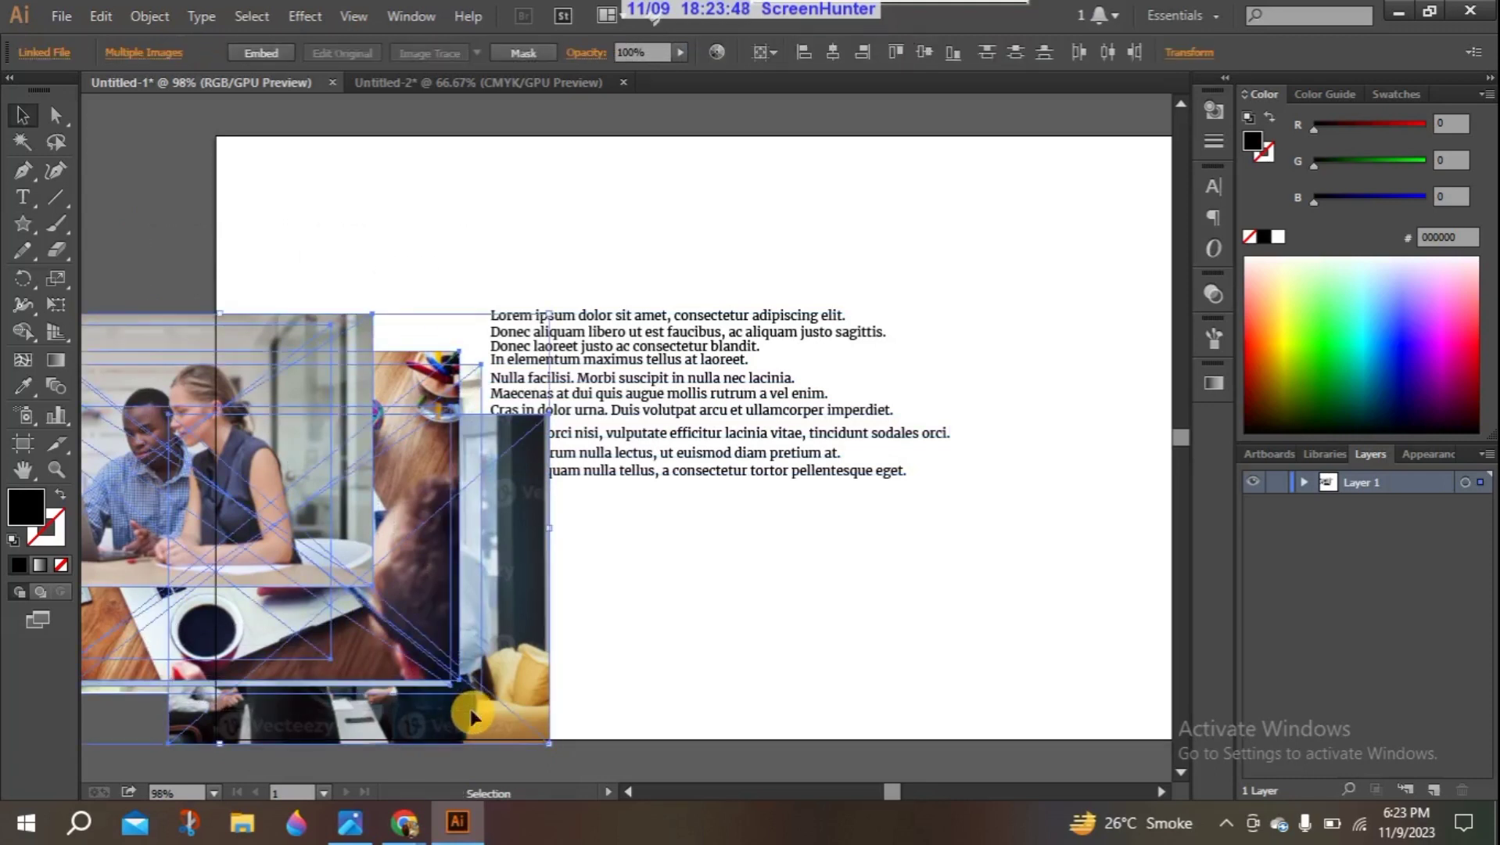
{"action": "left_click", "coordinate": [470, 81]}
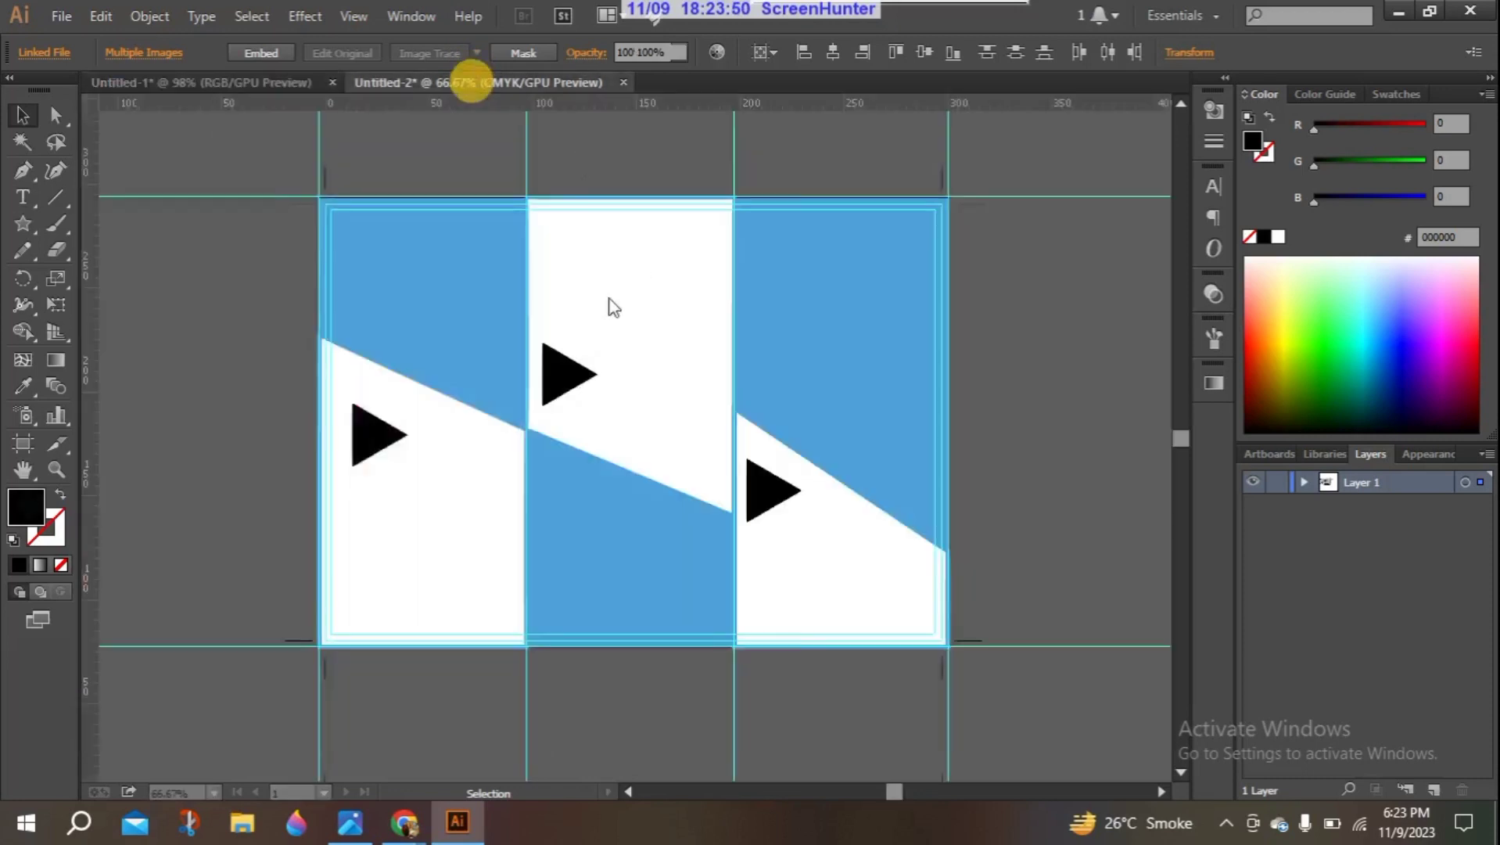
{"action": "key", "text": "a"}
{"action": "key", "text": "ctrl+v"}
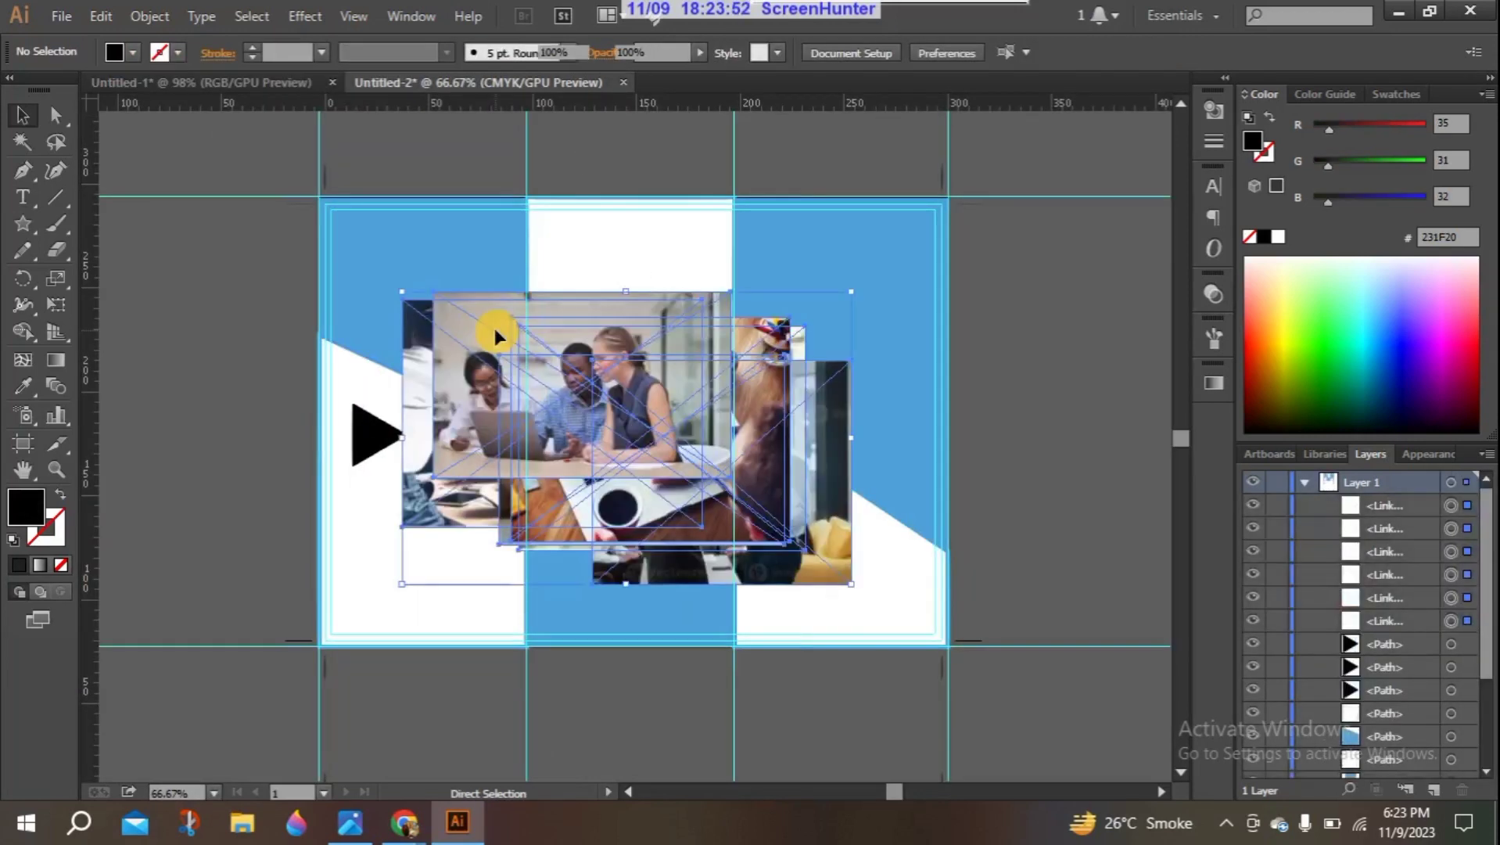
{"action": "left_click_drag", "start_coordinate": [650, 403], "coordinate": [180, 422]}
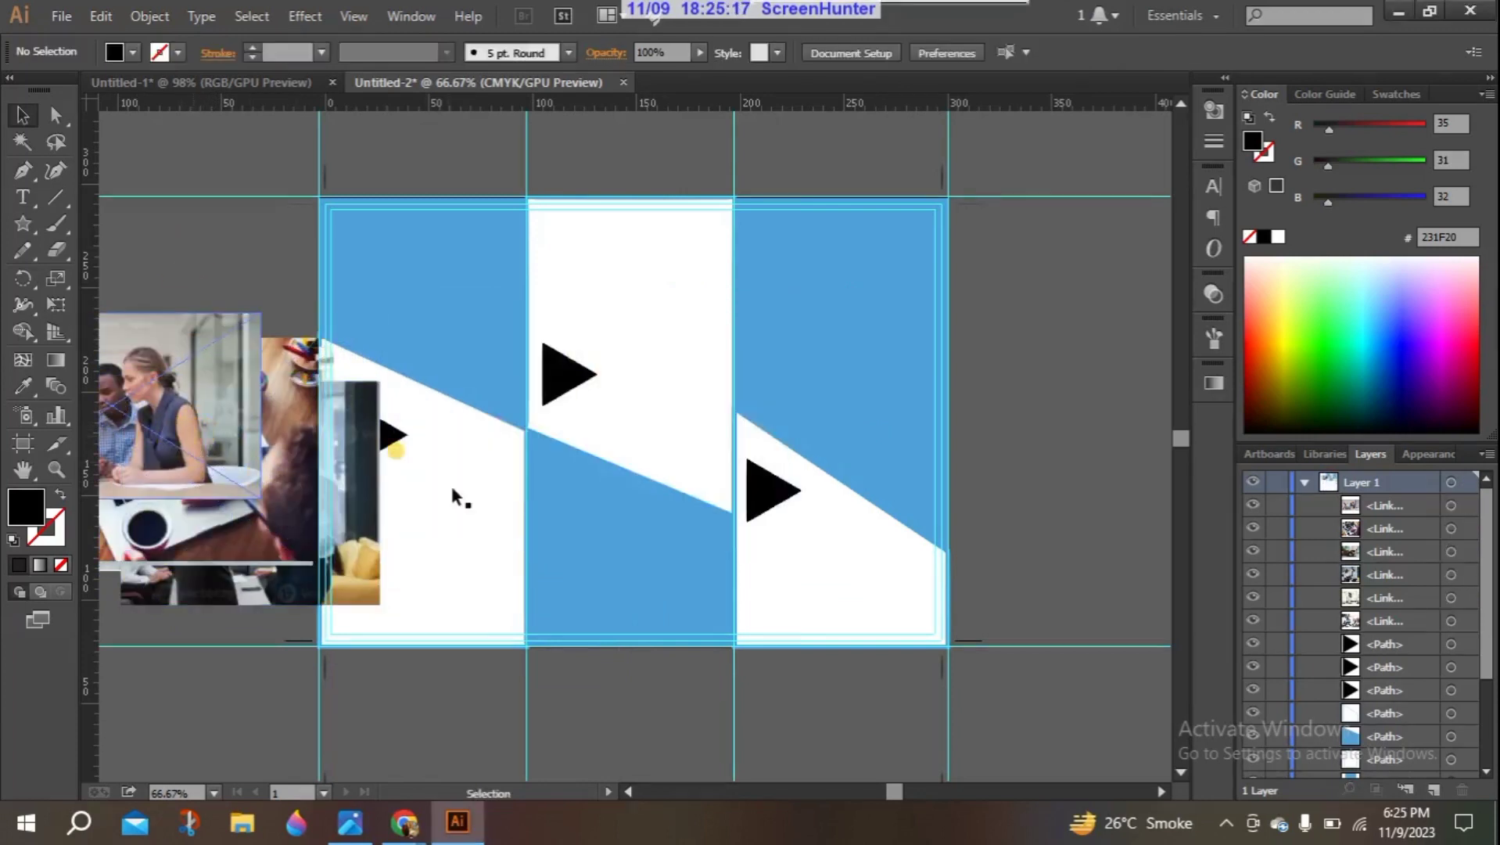
Step: Embed the photo of three people at a laptop and place it over the middle panel's lower part
{"action": "left_click_drag", "start_coordinate": [128, 370], "coordinate": [393, 275]}
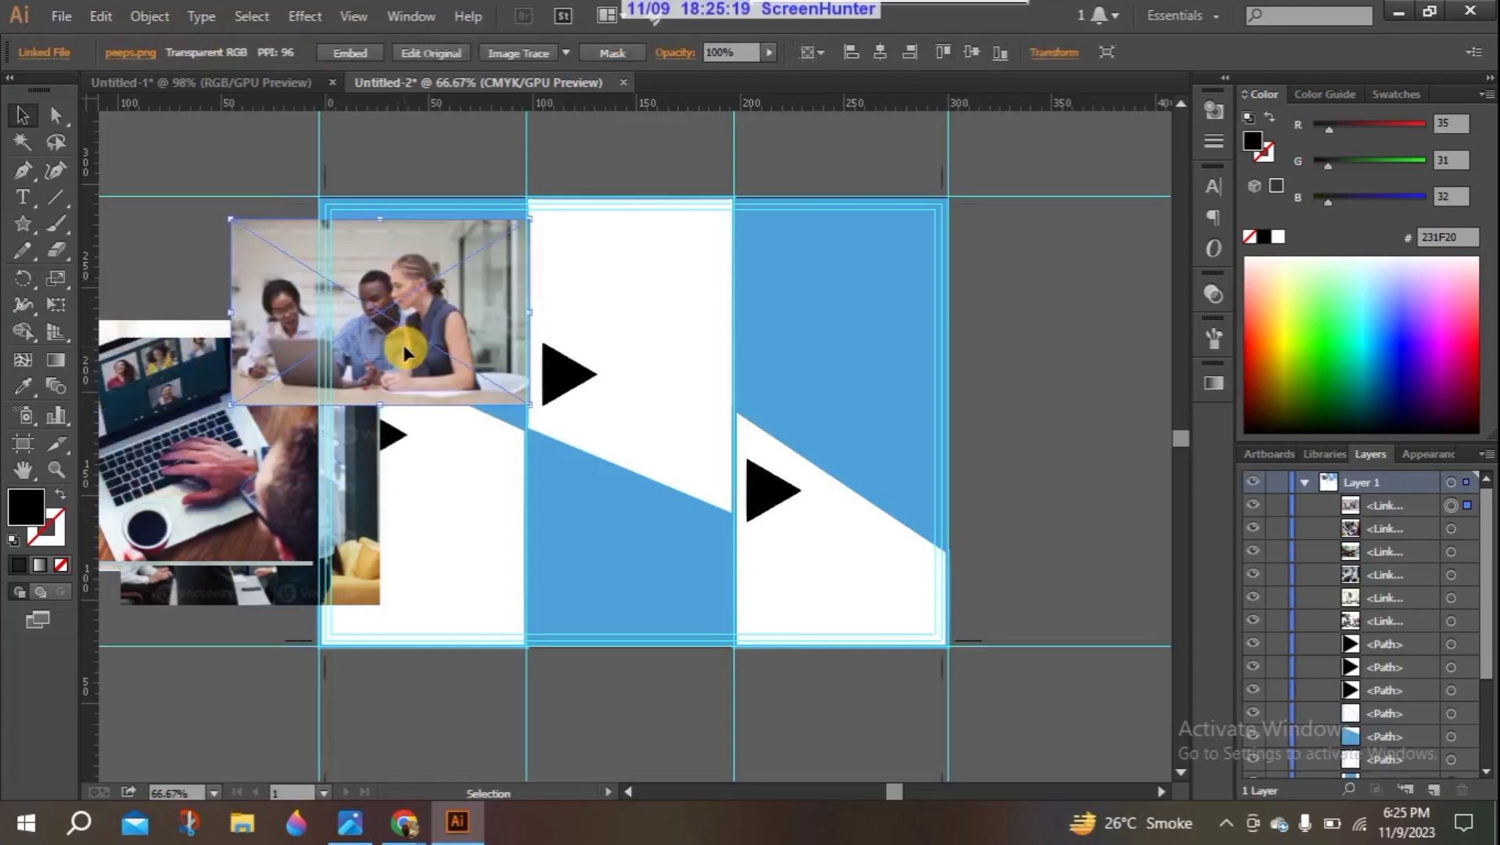
{"action": "left_click_drag", "start_coordinate": [401, 342], "coordinate": [459, 426]}
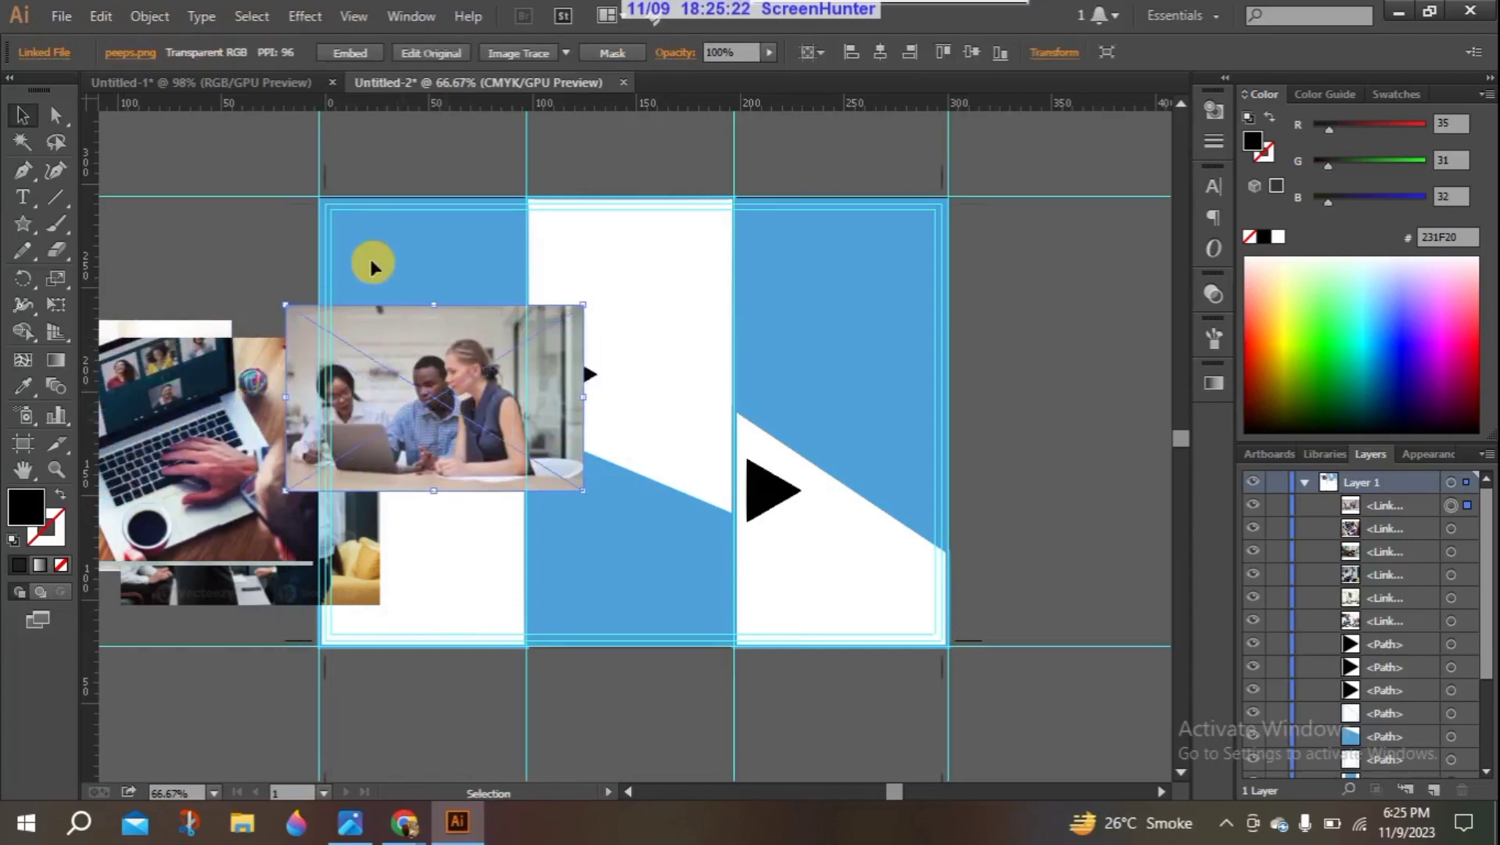
{"action": "left_click", "coordinate": [361, 50]}
{"action": "left_click_drag", "start_coordinate": [394, 378], "coordinate": [604, 528]}
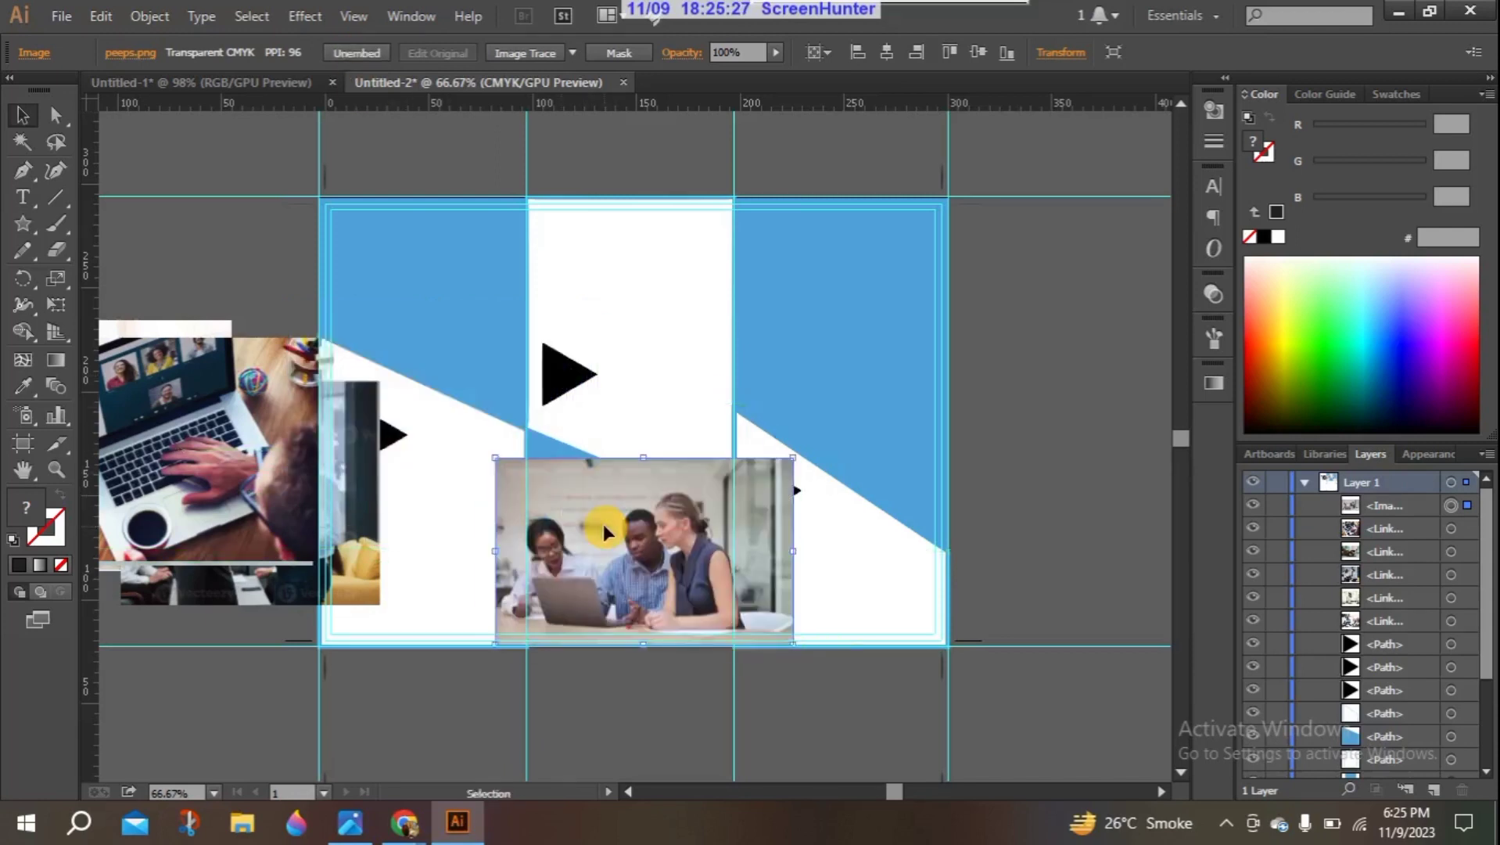
Step: Send the photo of three people at a laptop backward six levels, behind the other photos and the right panel's triangle
{"action": "right_click", "coordinate": [594, 525]}
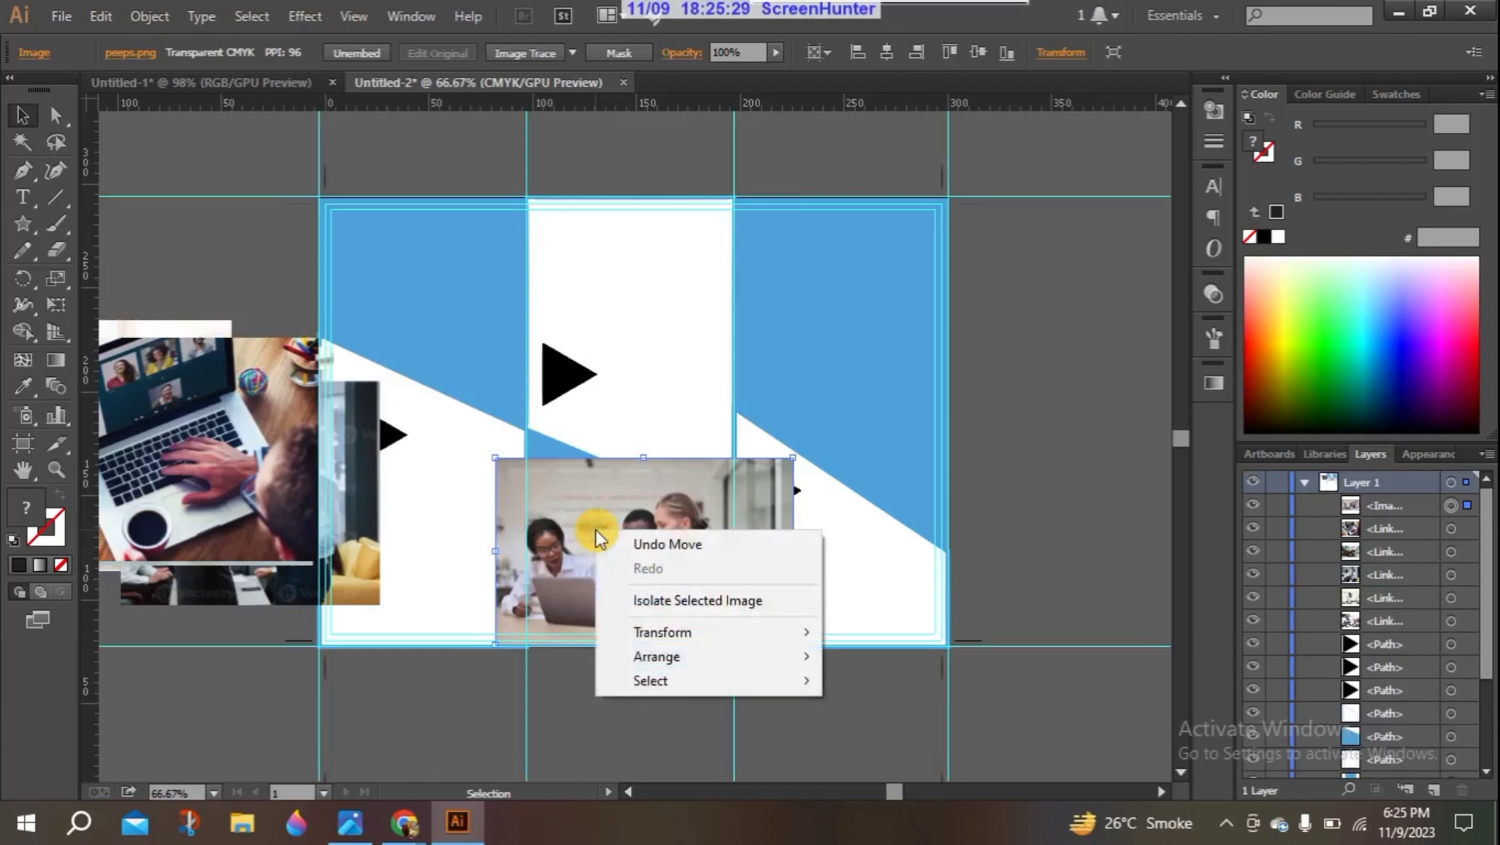
{"action": "mouse_move", "coordinate": [684, 664]}
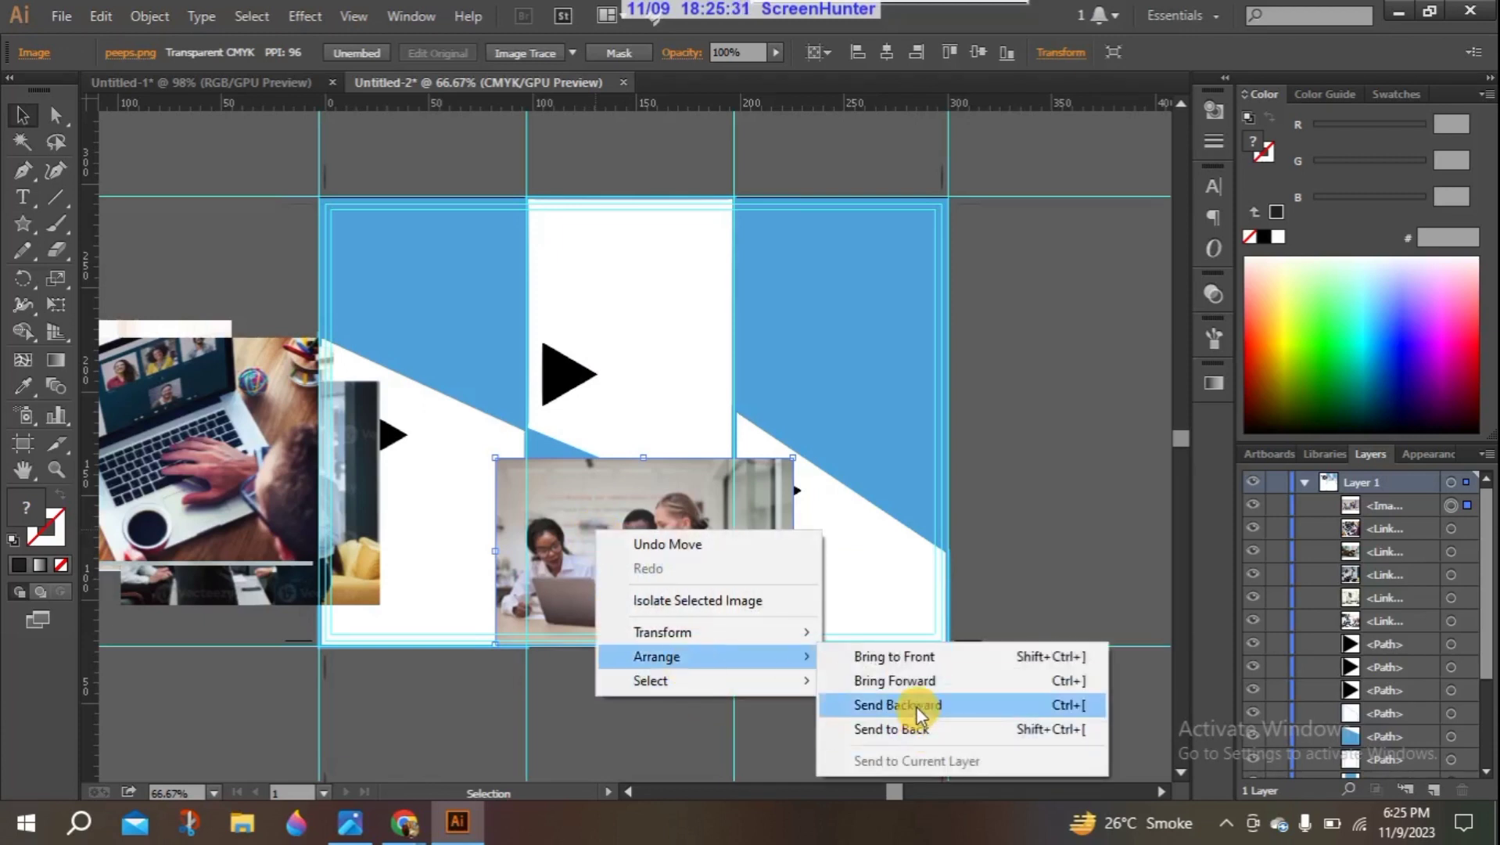
{"action": "left_click", "coordinate": [916, 705]}
{"action": "right_click", "coordinate": [607, 520]}
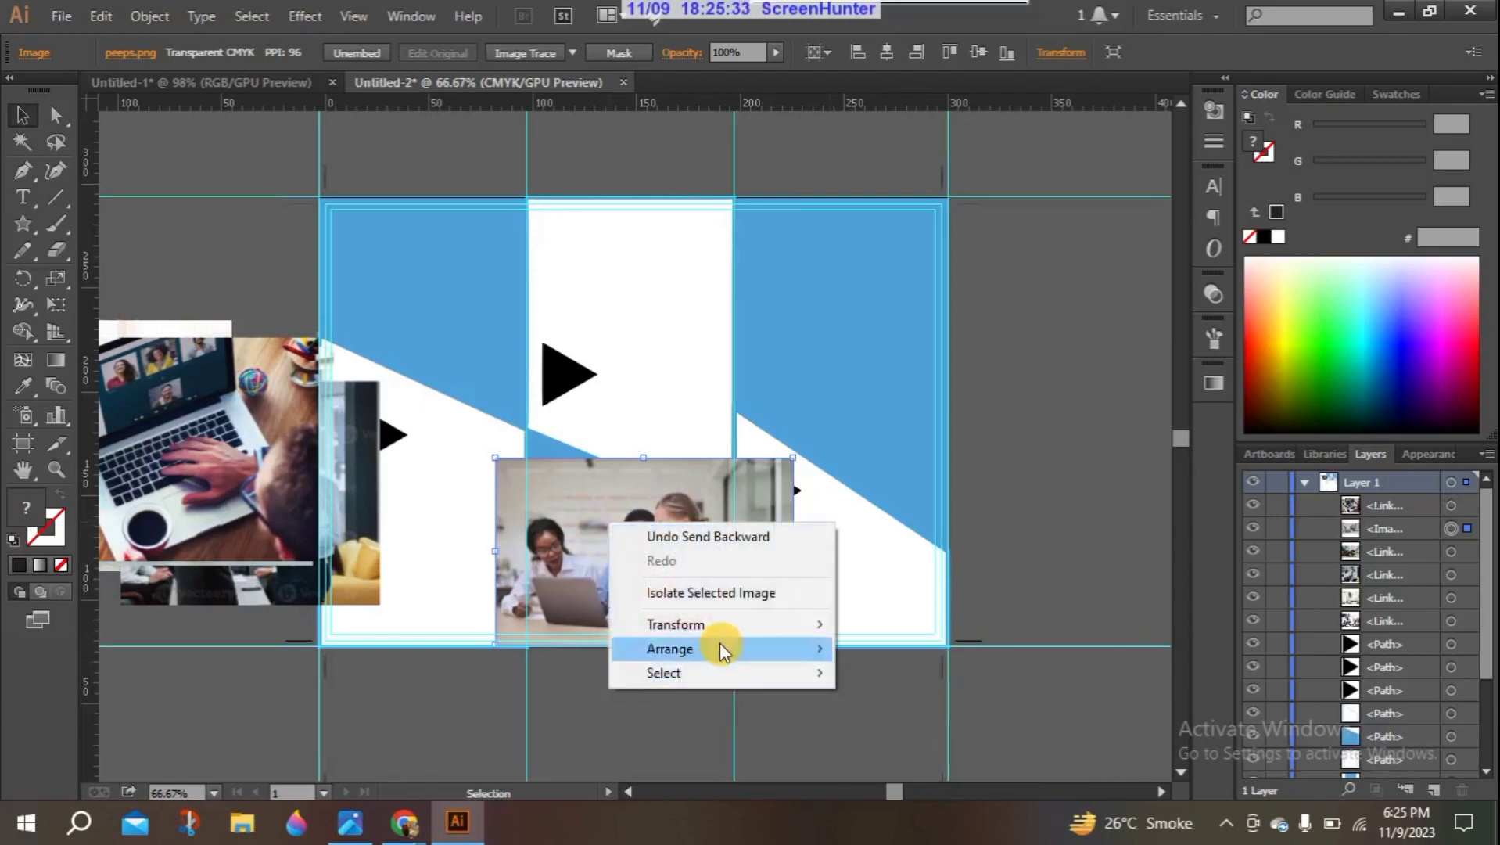
{"action": "mouse_move", "coordinate": [720, 648]}
{"action": "left_click", "coordinate": [961, 711]}
{"action": "right_click", "coordinate": [614, 531]}
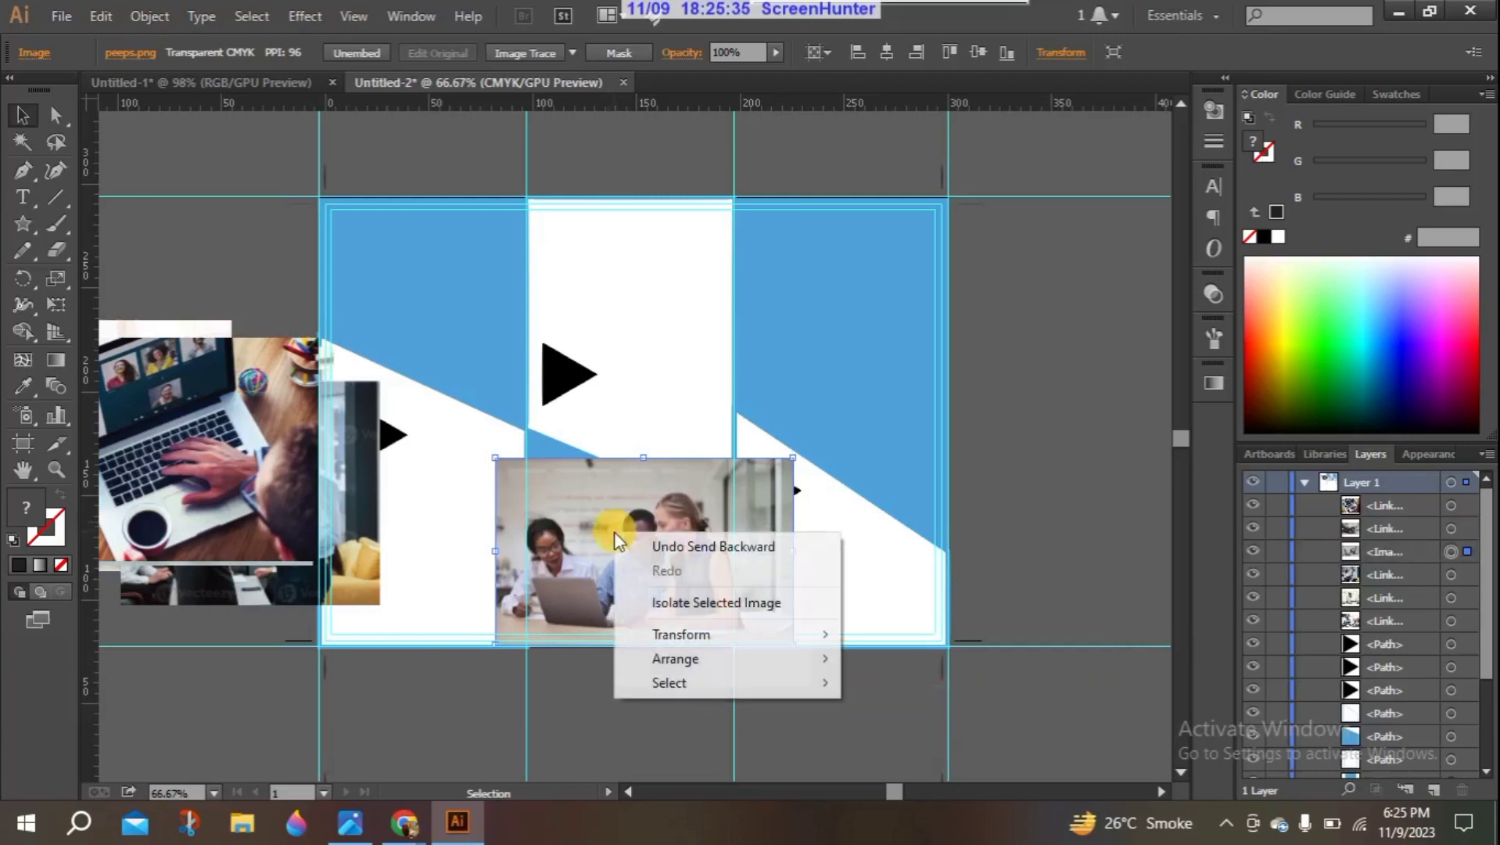
{"action": "left_click", "coordinate": [883, 704]}
{"action": "right_click", "coordinate": [679, 550]}
{"action": "mouse_move", "coordinate": [767, 677]}
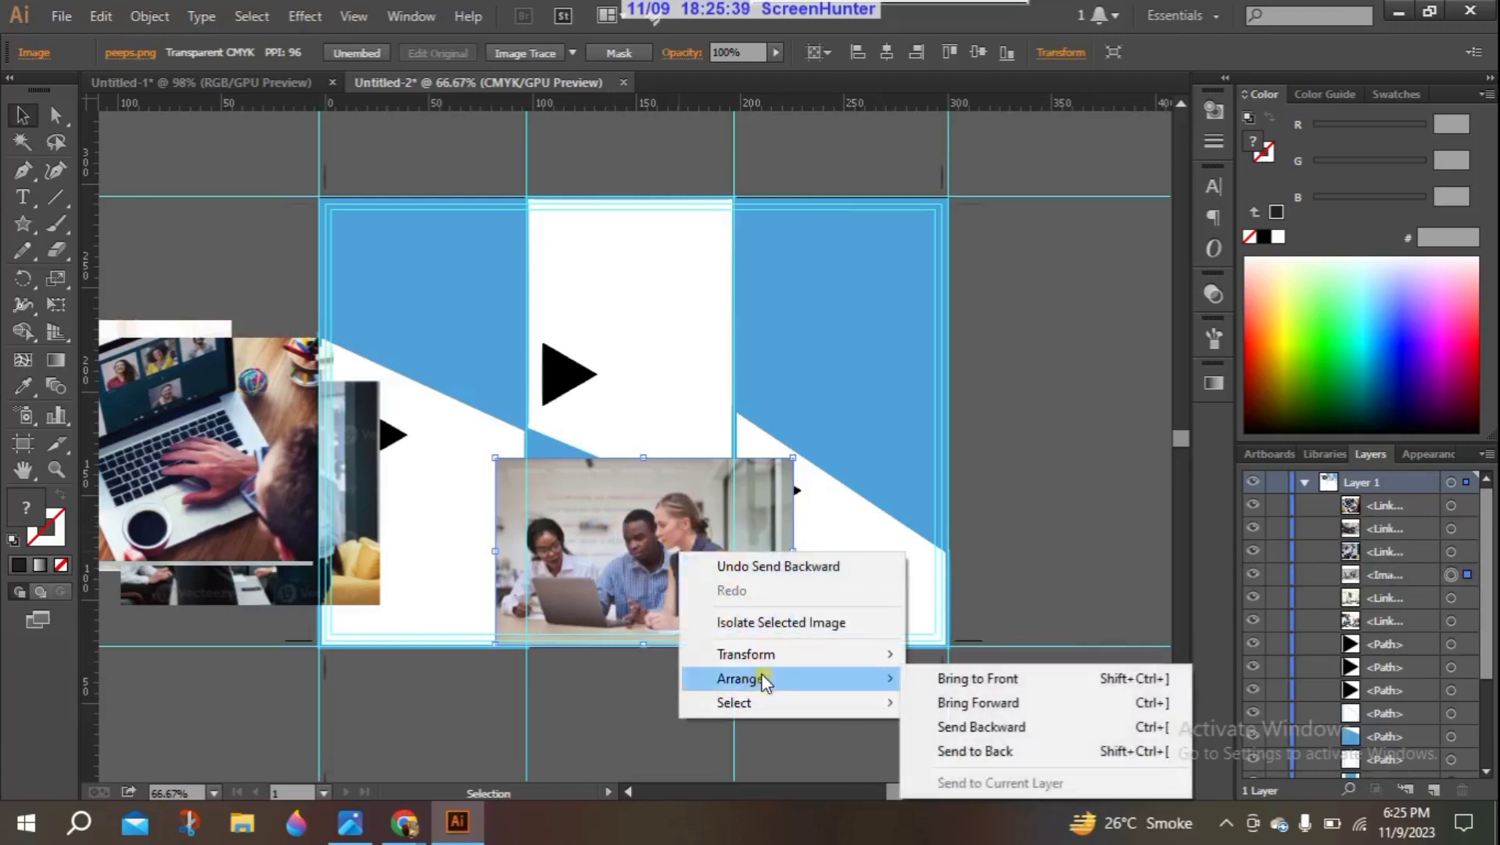
{"action": "left_click", "coordinate": [978, 725]}
{"action": "right_click", "coordinate": [622, 533]}
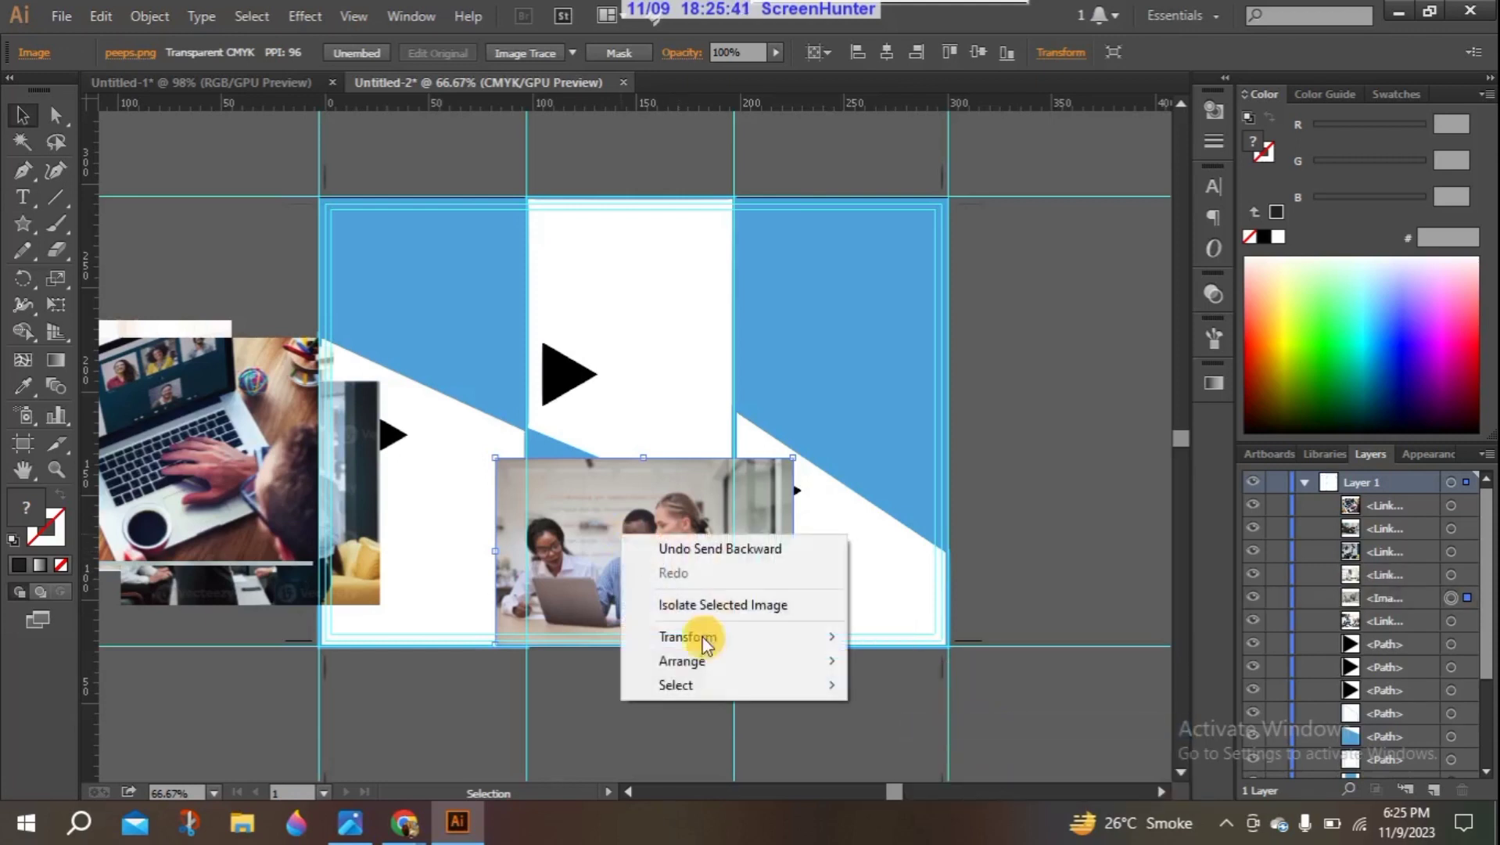
{"action": "mouse_move", "coordinate": [707, 657]}
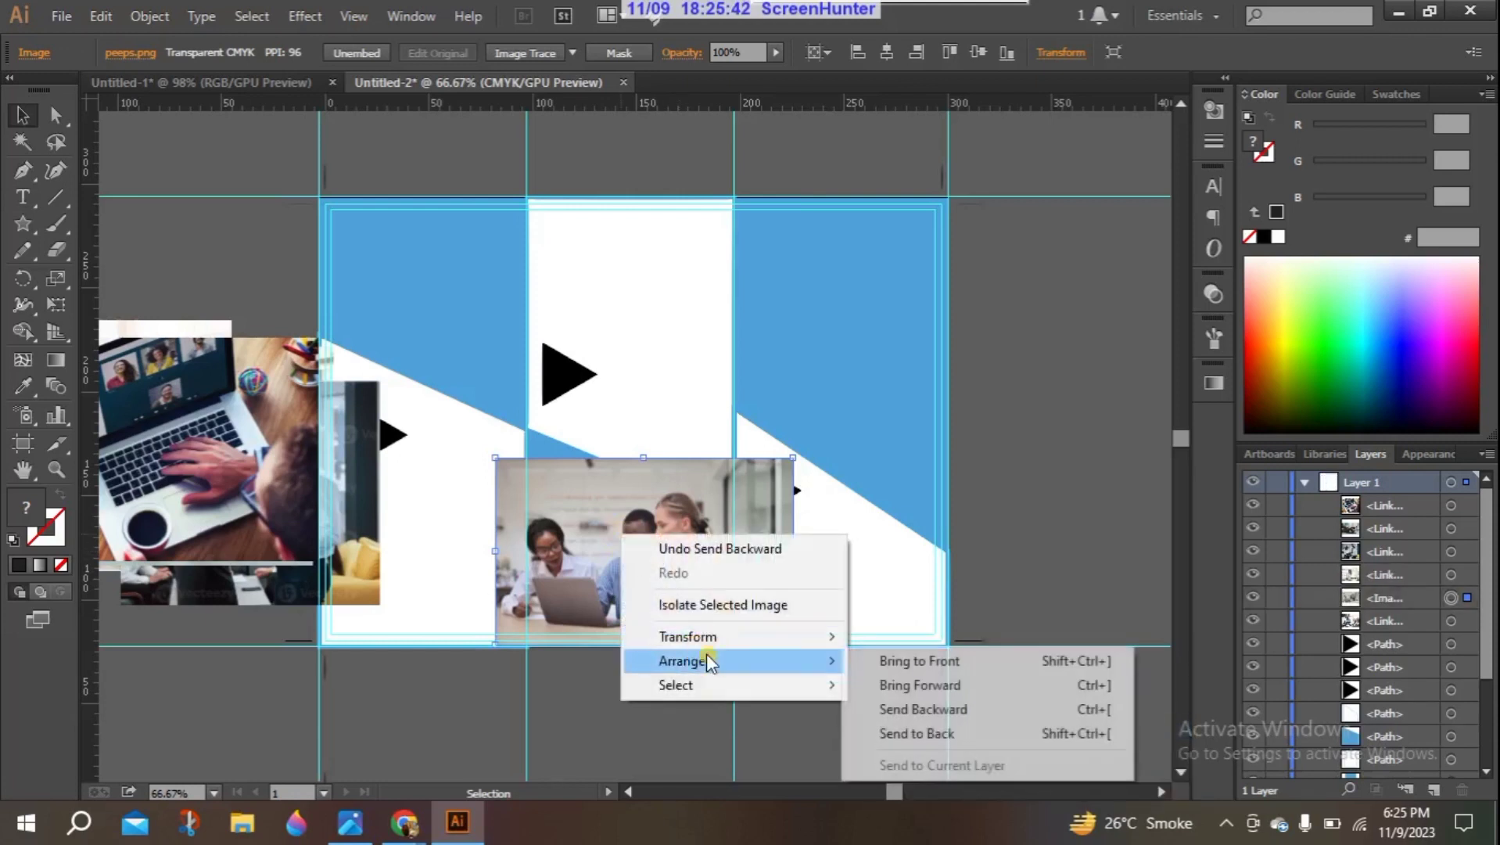
{"action": "left_click", "coordinate": [967, 704]}
{"action": "right_click", "coordinate": [611, 529]}
{"action": "mouse_move", "coordinate": [707, 660]}
{"action": "left_click", "coordinate": [964, 703]}
{"action": "double_click", "coordinate": [646, 516]}
{"action": "right_click", "coordinate": [646, 517]}
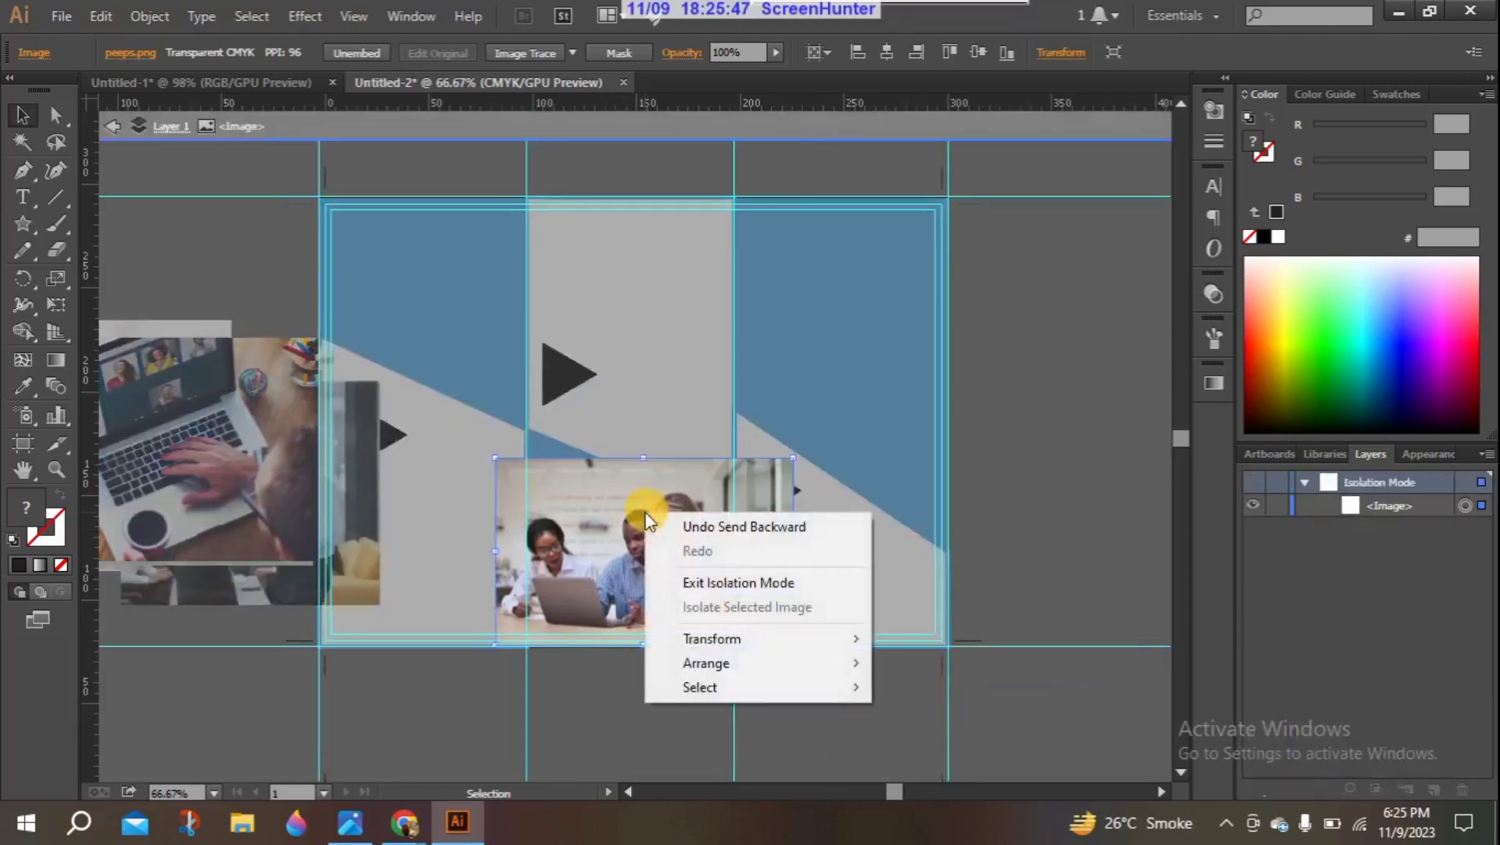
{"action": "left_click", "coordinate": [475, 696]}
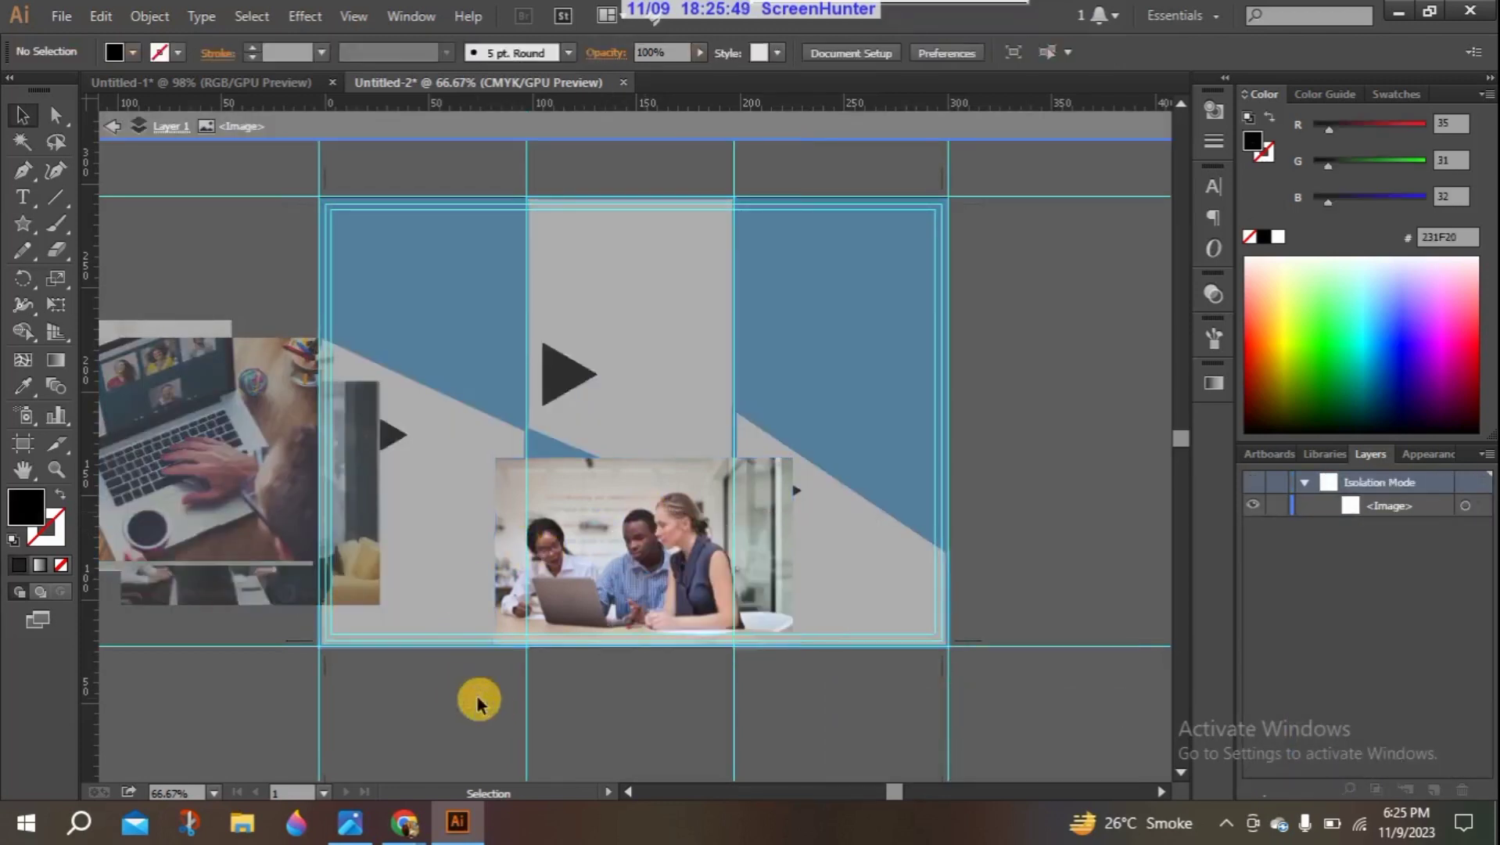
{"action": "double_click", "coordinate": [475, 696]}
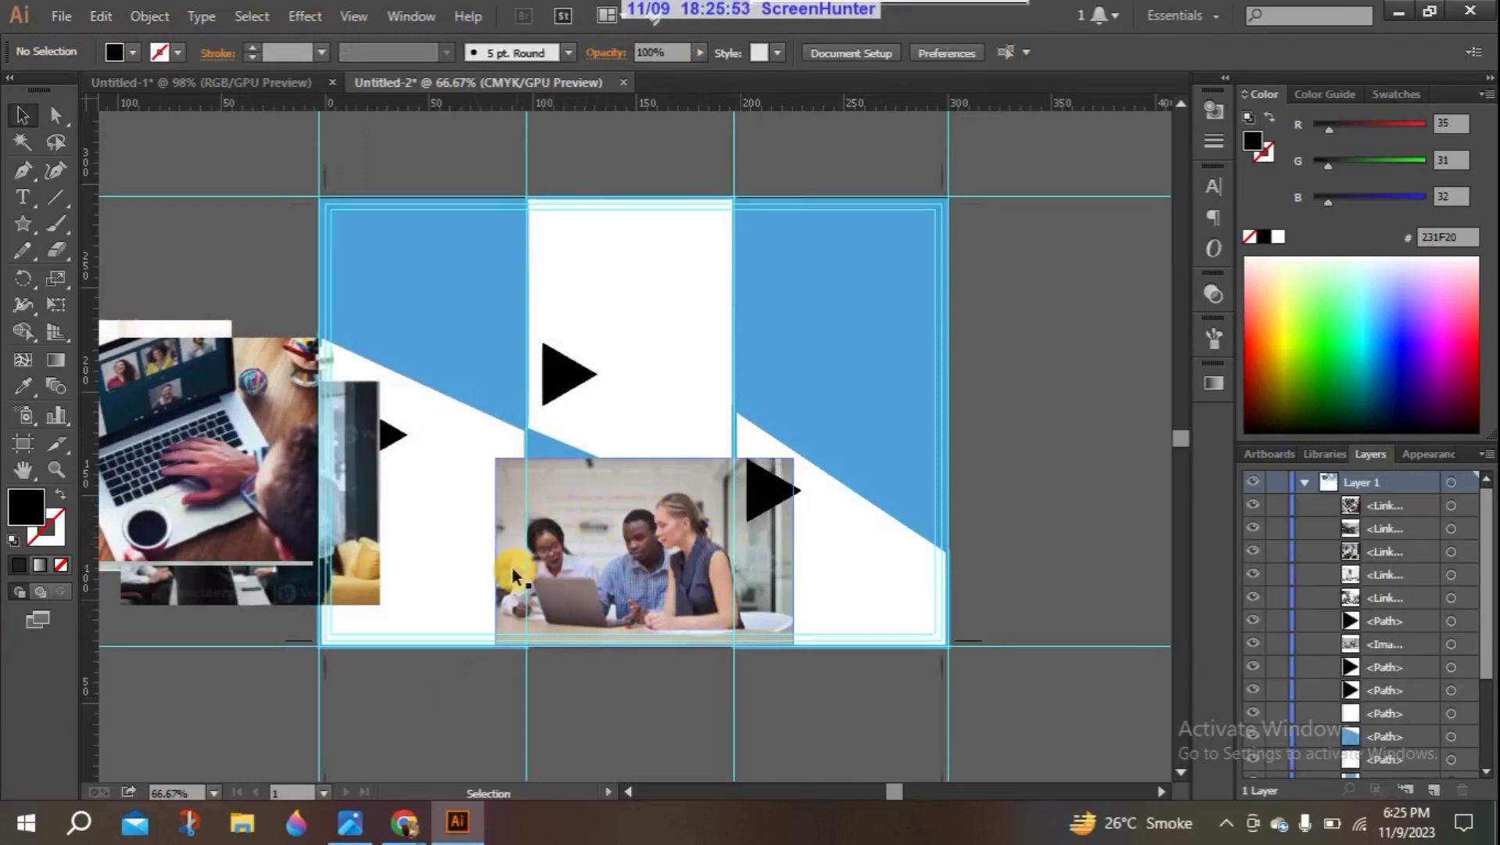
Step: Send the photo of three people one more level backward, then to the very back of the artwork
{"action": "left_click", "coordinate": [615, 582]}
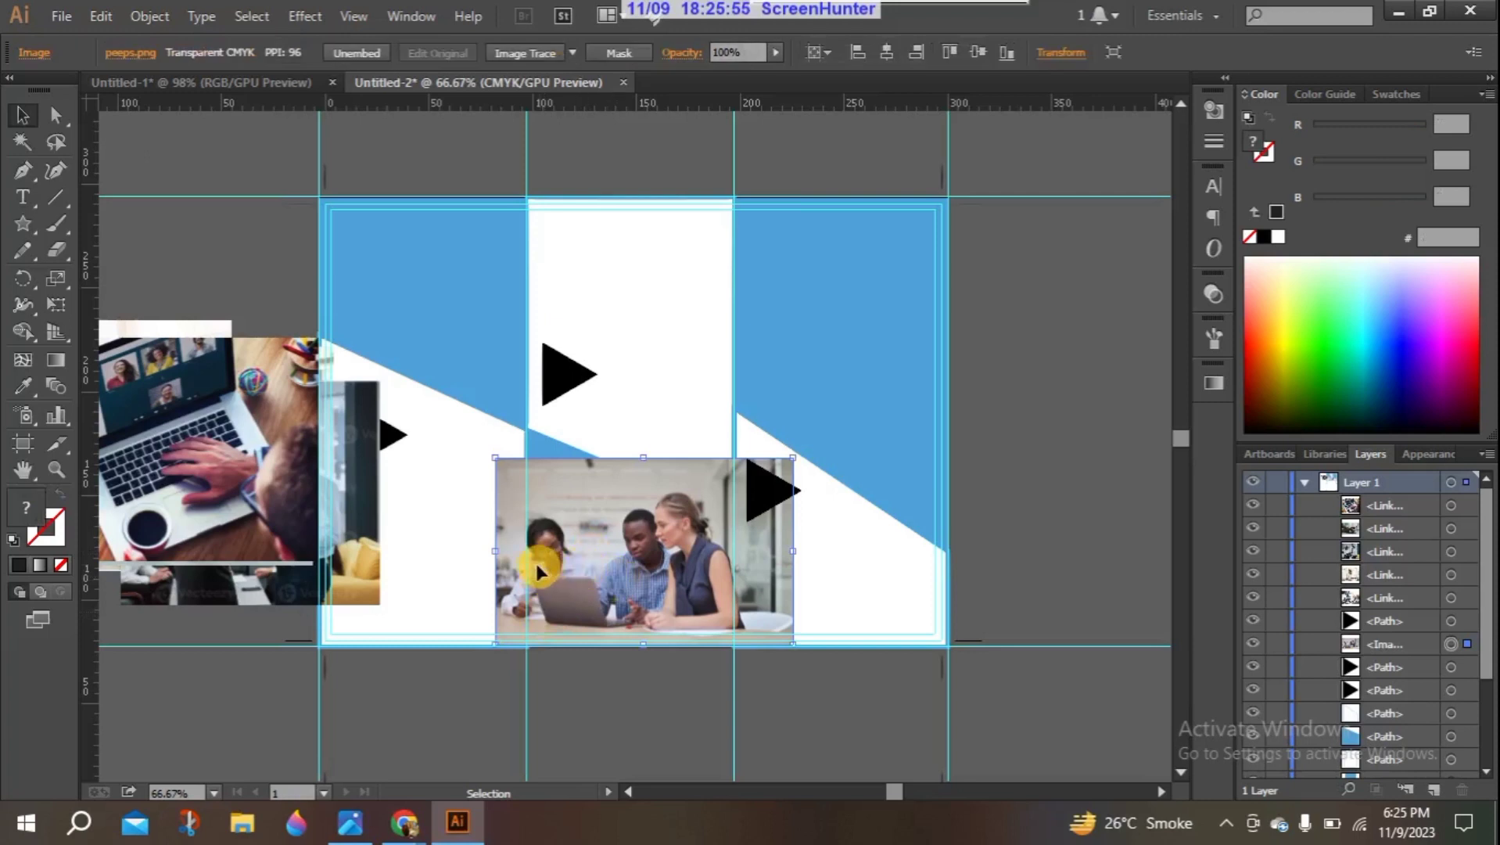
{"action": "right_click", "coordinate": [590, 552]}
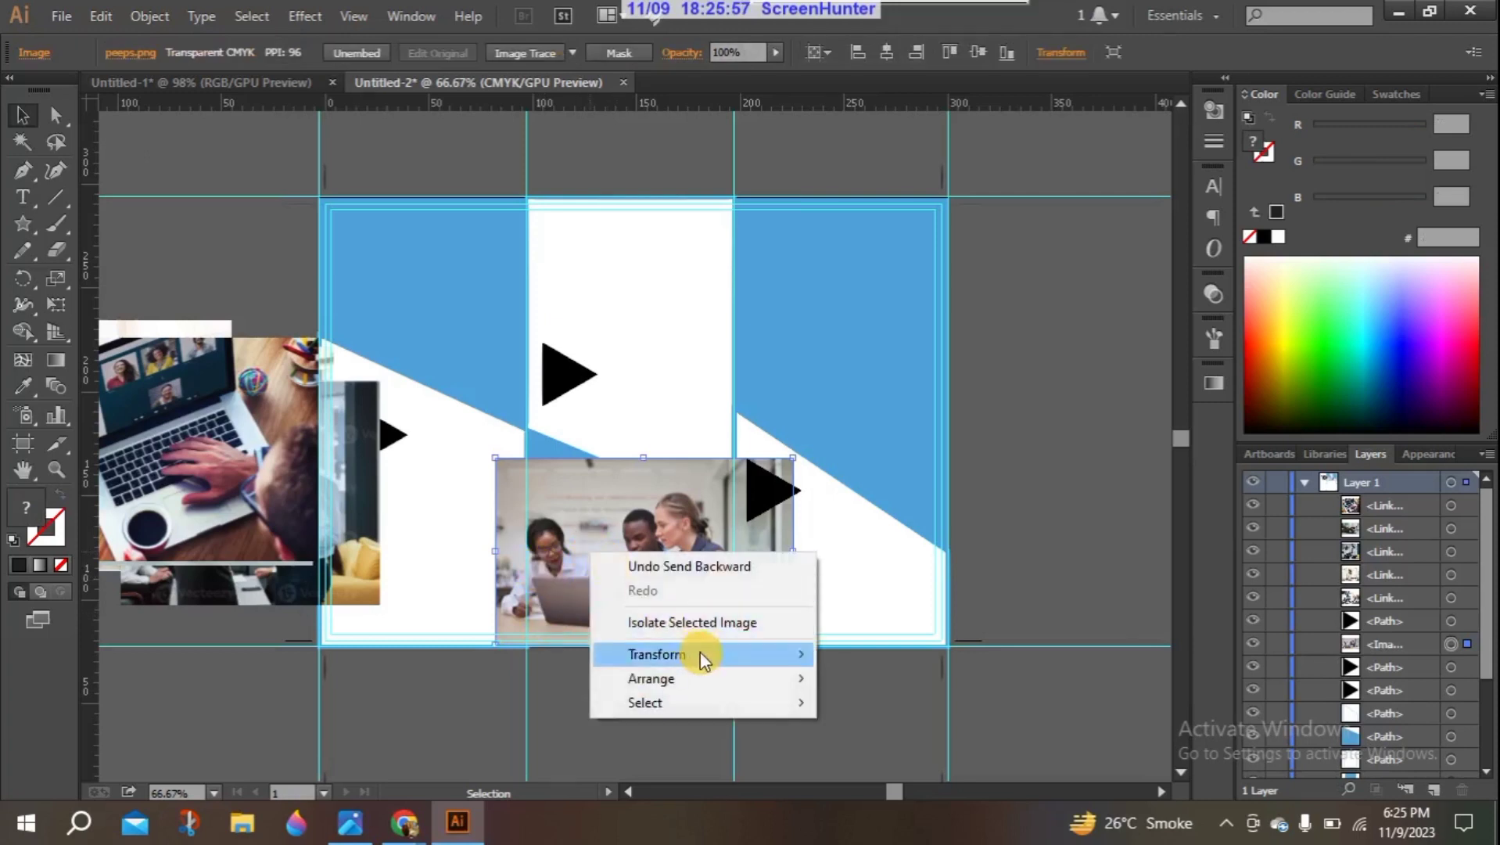
{"action": "mouse_move", "coordinate": [702, 657]}
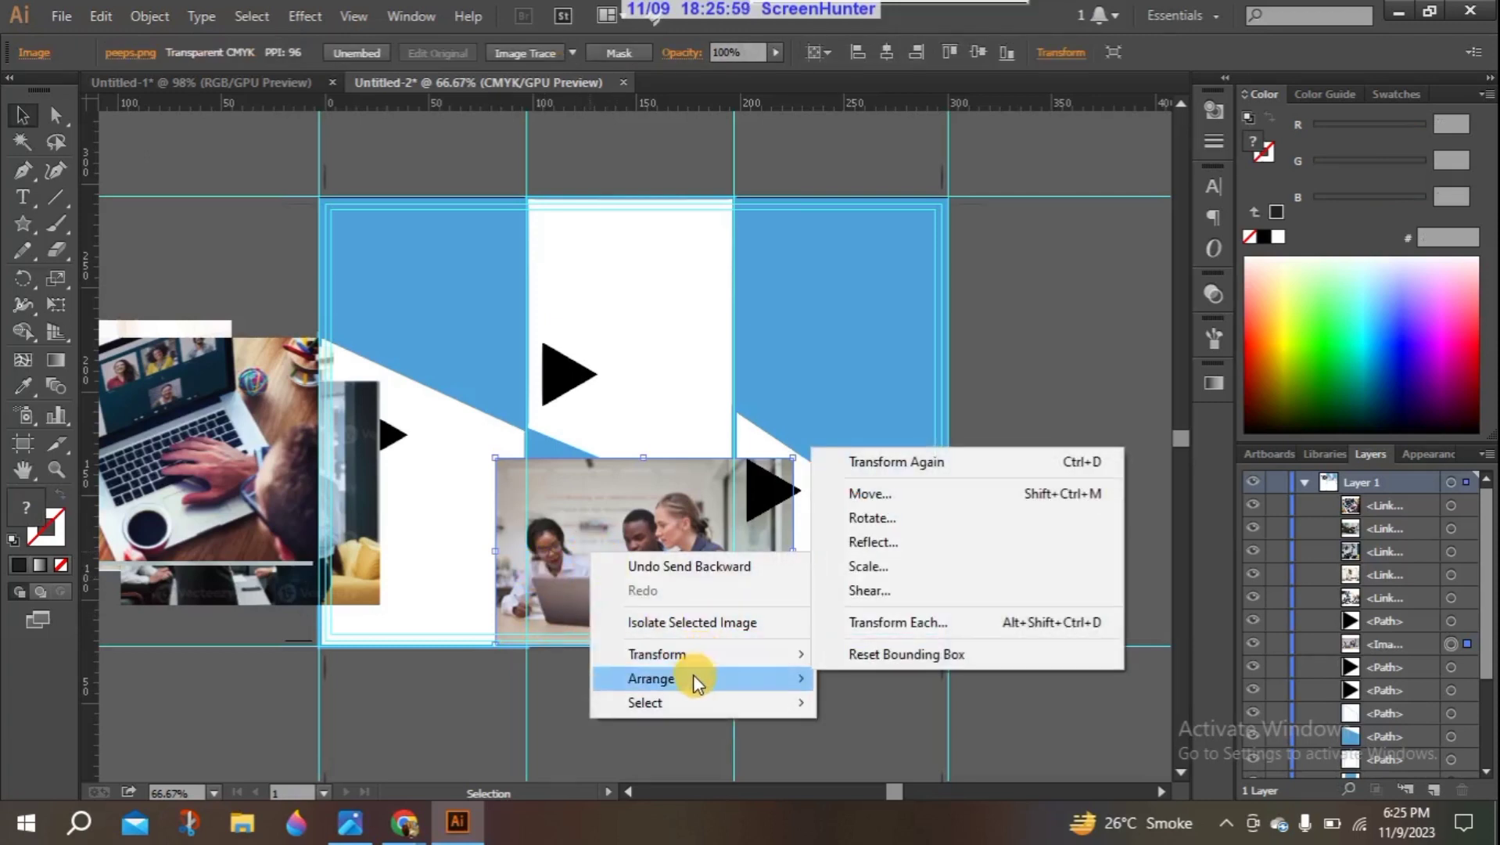
{"action": "left_click", "coordinate": [868, 728]}
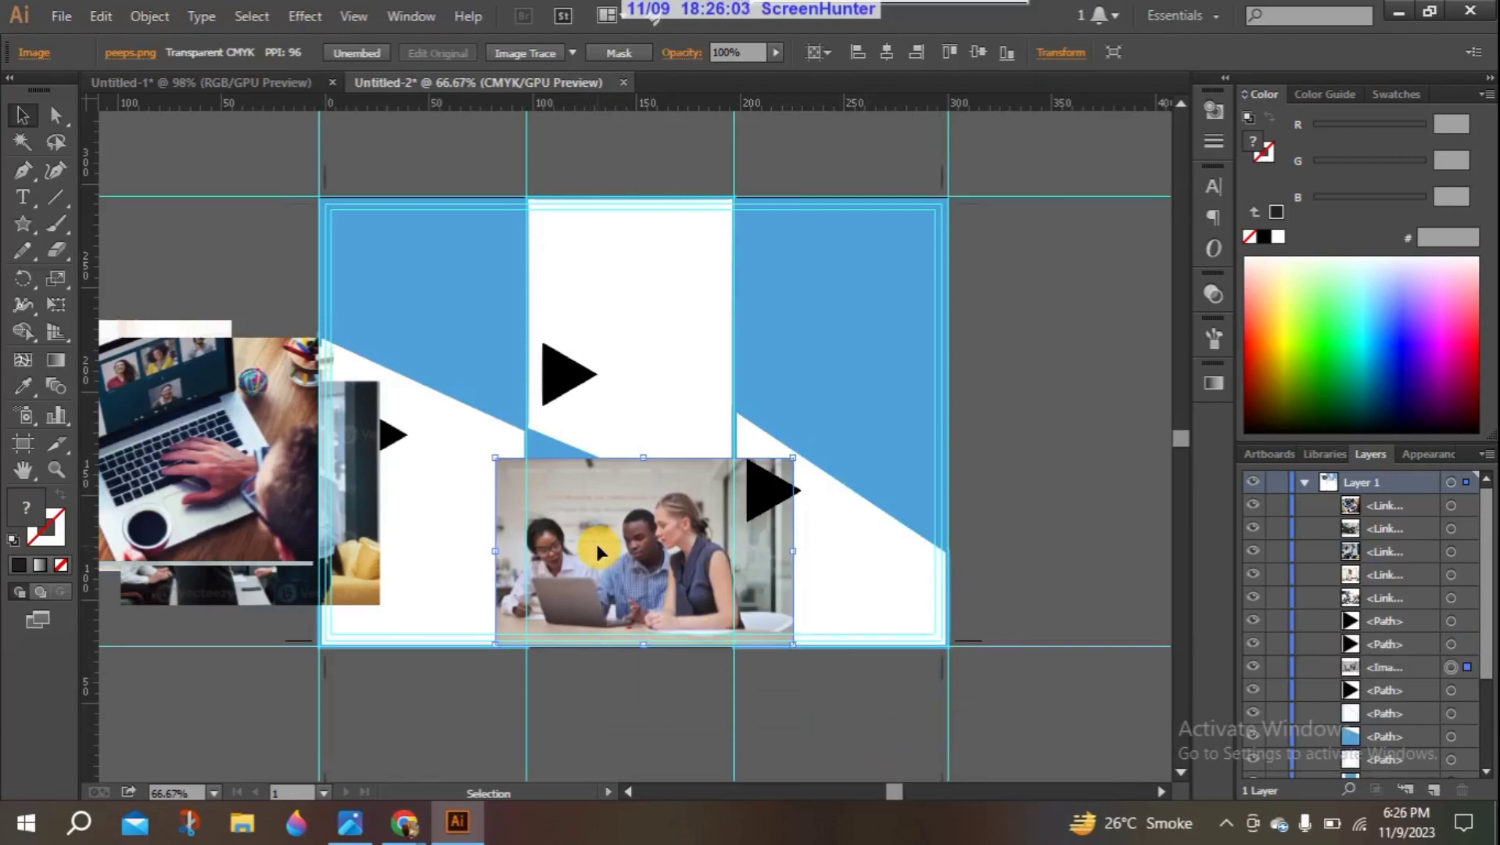
{"action": "right_click", "coordinate": [597, 543]}
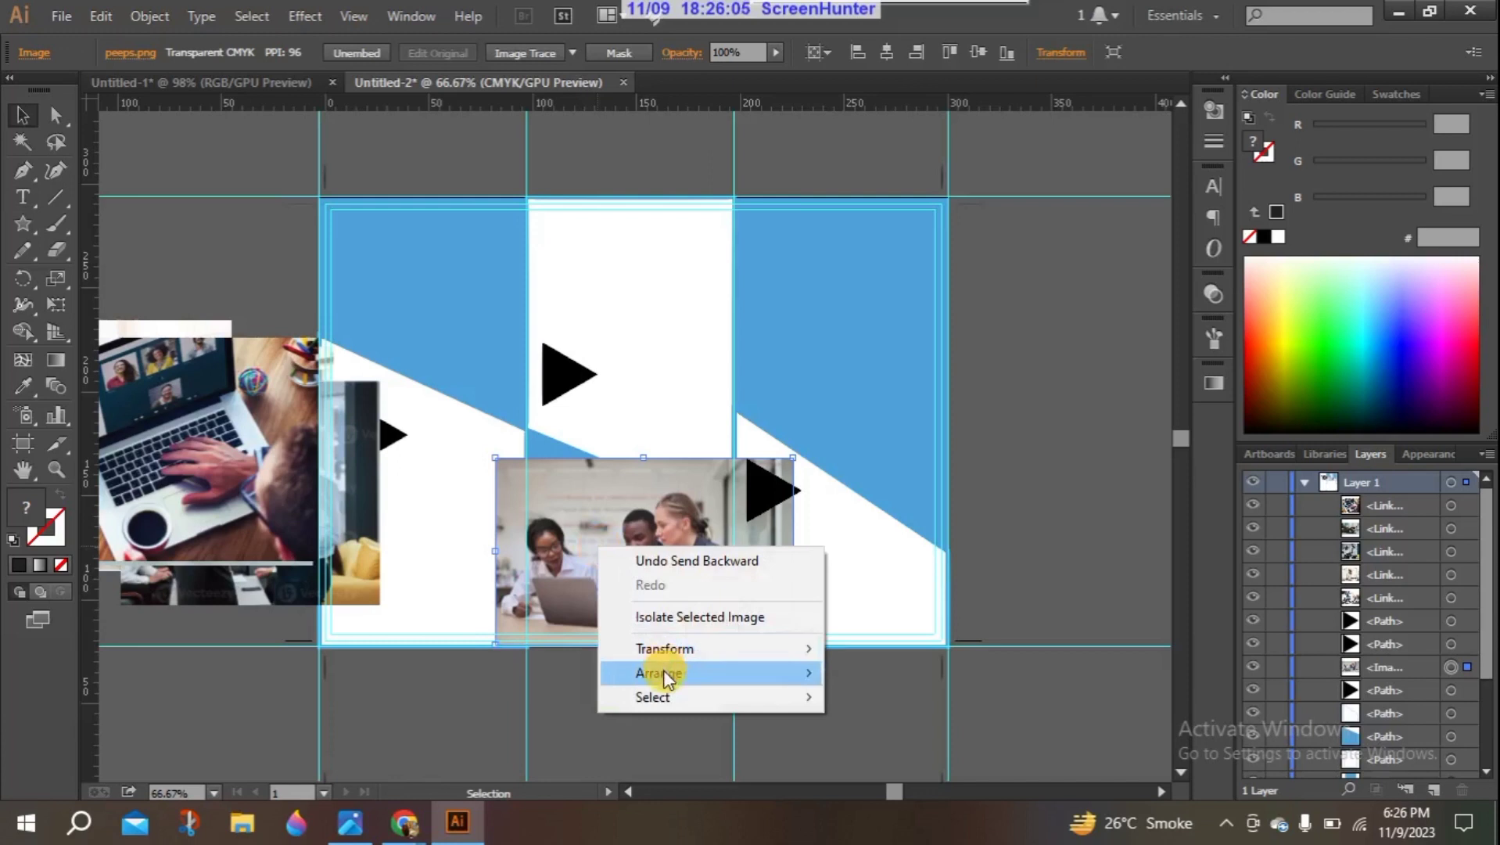
{"action": "mouse_move", "coordinate": [664, 672]}
{"action": "left_click", "coordinate": [899, 745]}
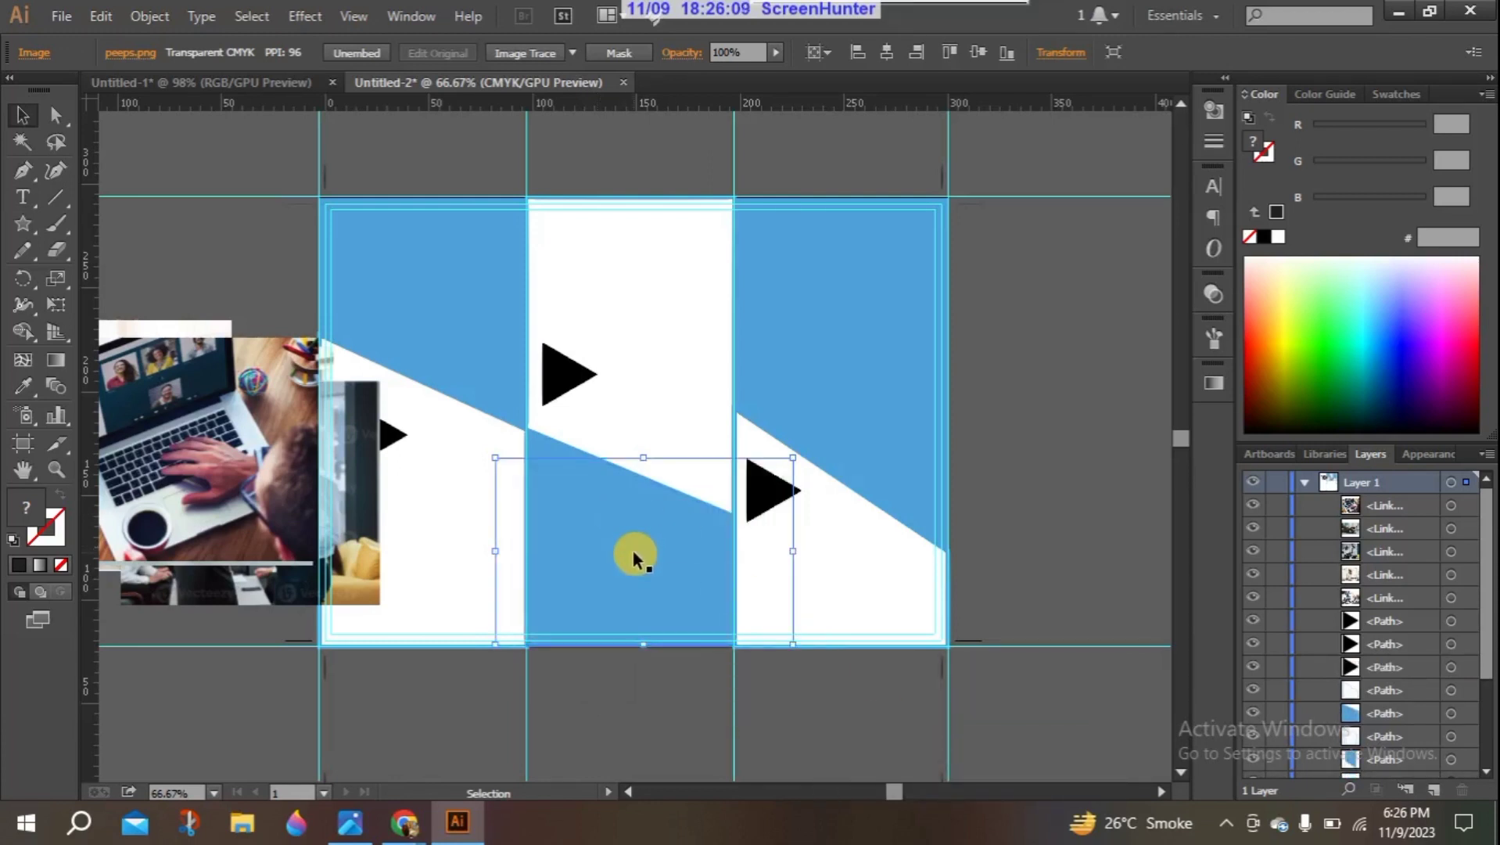
Step: Remove the blue fill from the slanted shape in the middle panel's lower part
{"action": "left_click", "coordinate": [586, 522]}
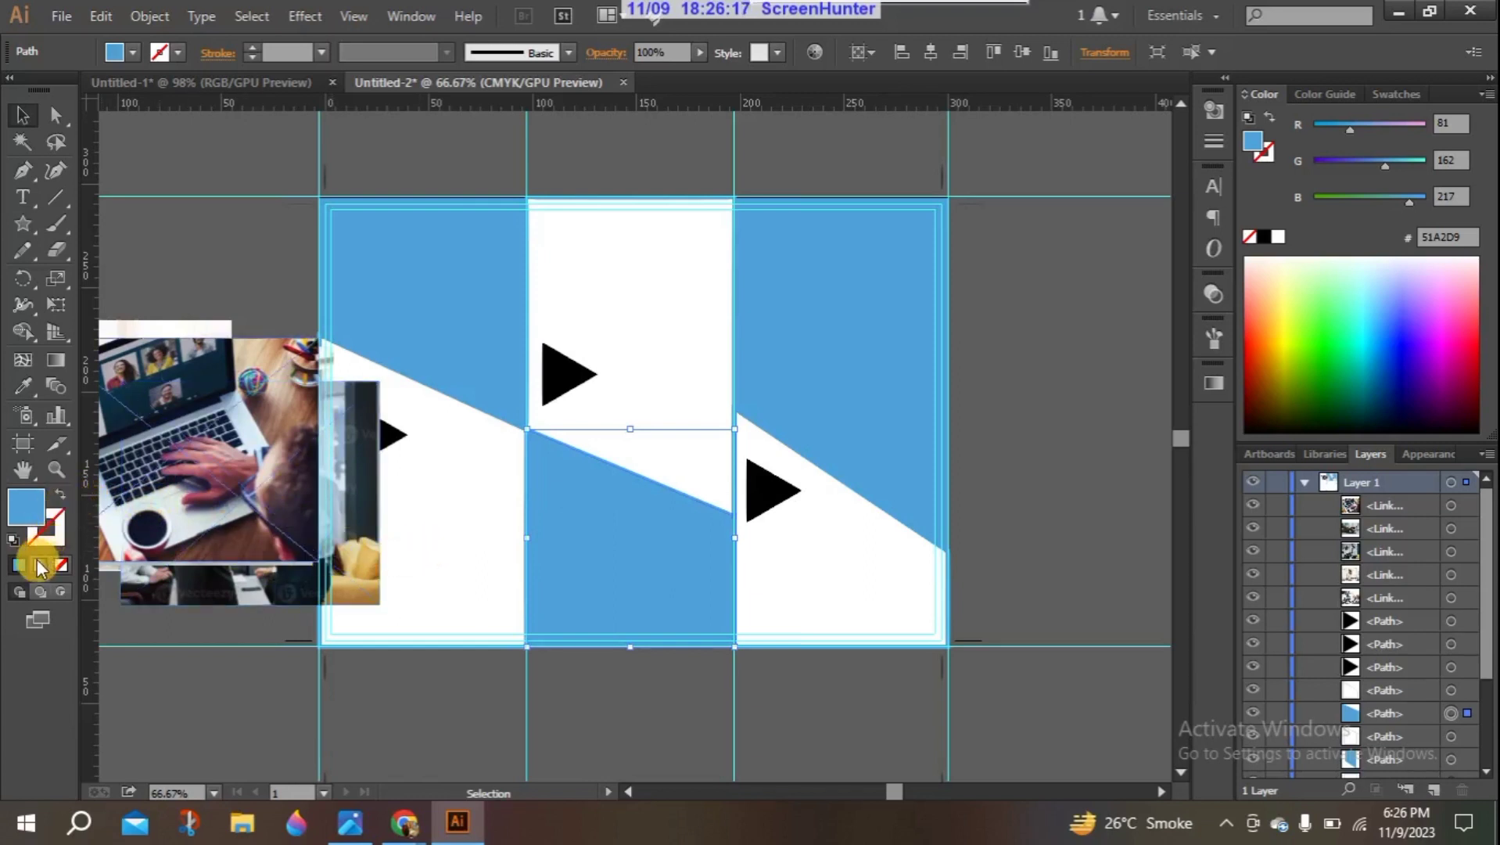
{"action": "left_click", "coordinate": [61, 565]}
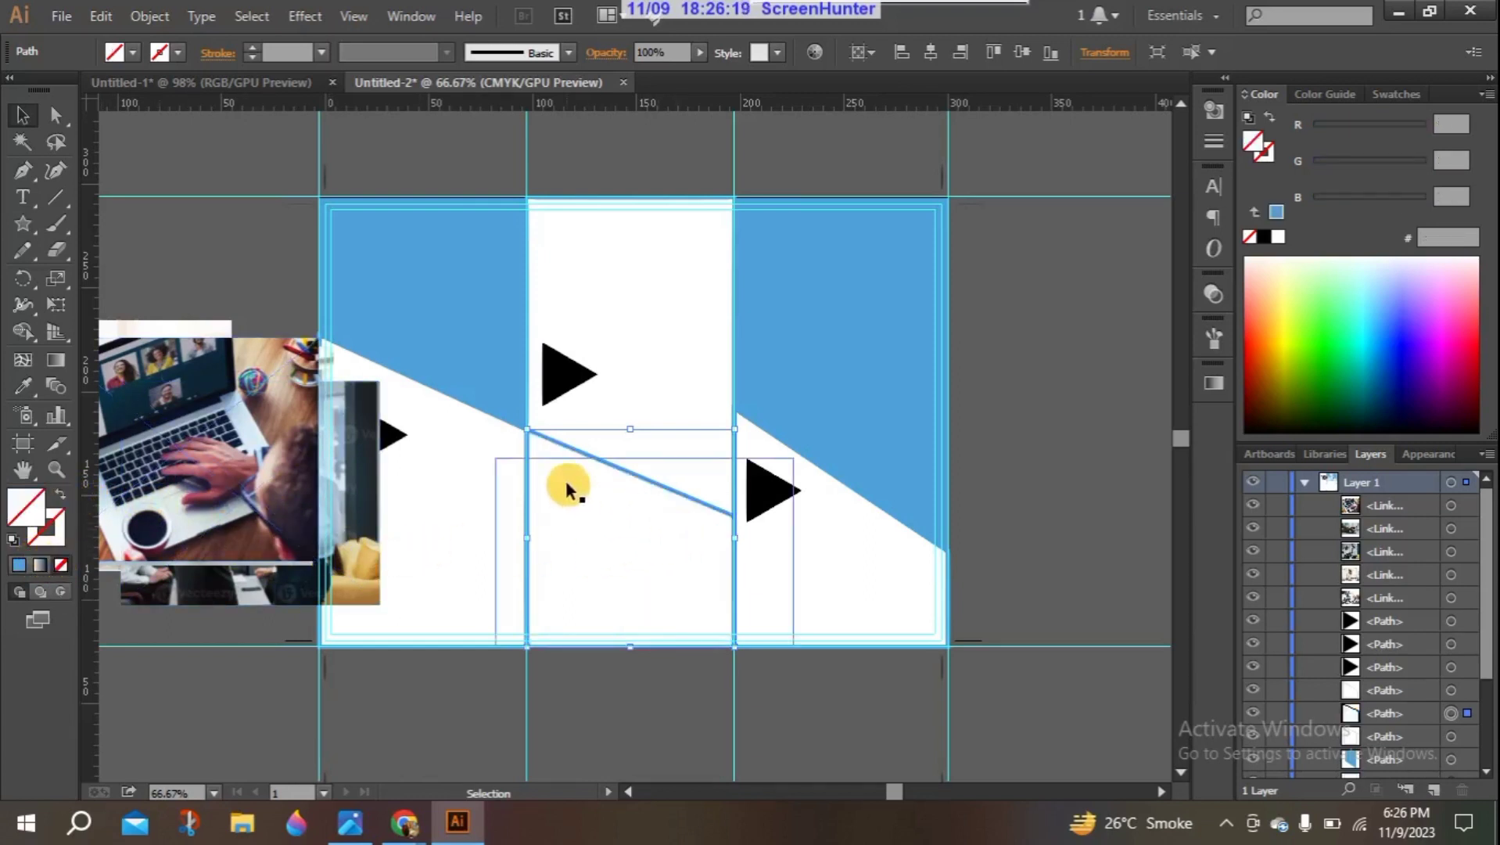
Step: Select the hidden photo behind the middle panel and bring it one level forward
{"action": "left_click", "coordinate": [596, 508]}
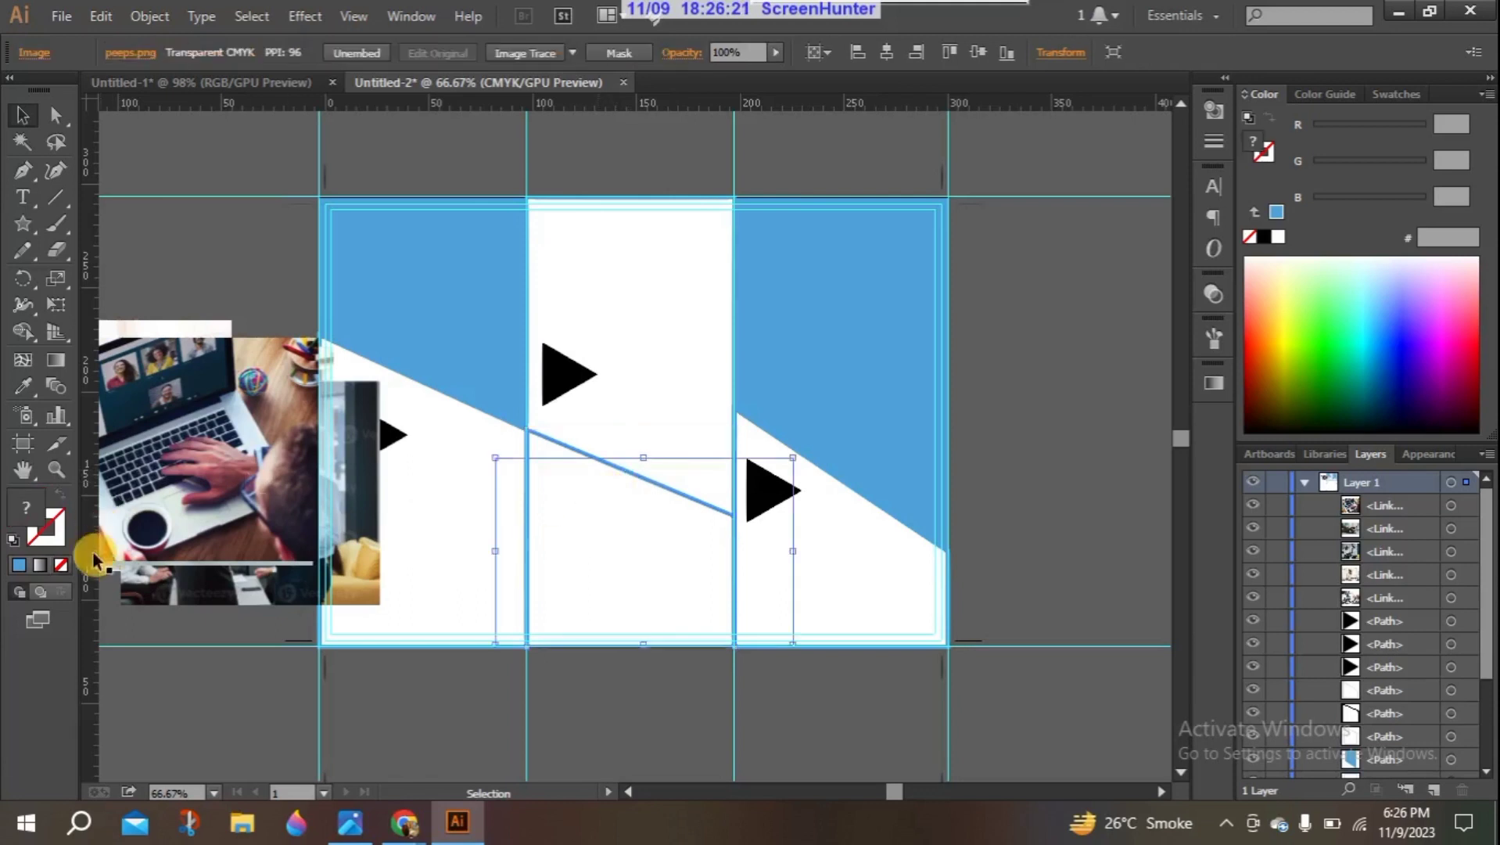
{"action": "left_click", "coordinate": [65, 529]}
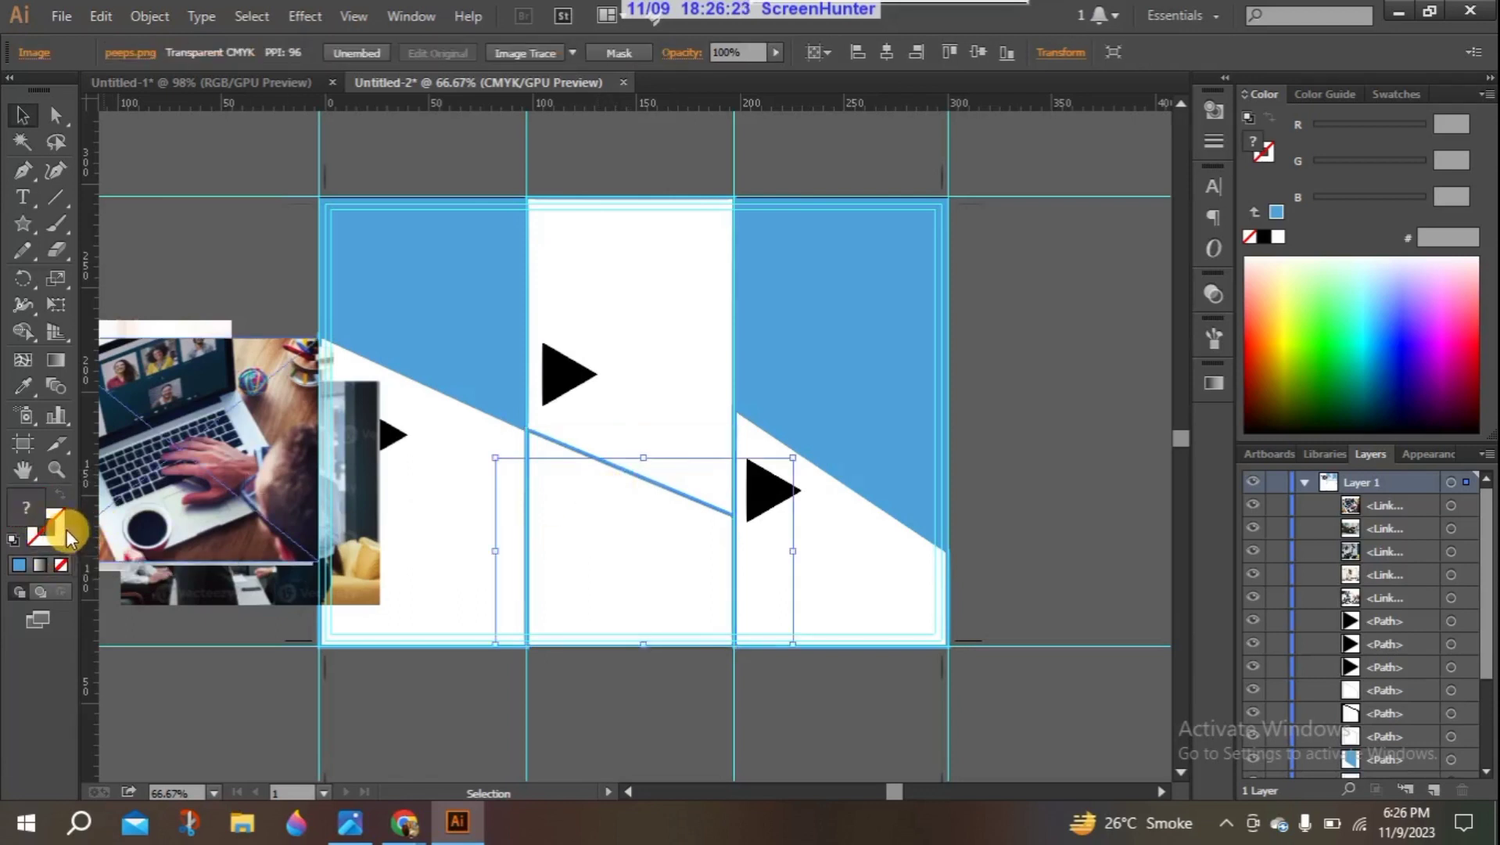
{"action": "right_click", "coordinate": [496, 505]}
{"action": "mouse_move", "coordinate": [579, 643]}
{"action": "left_click", "coordinate": [812, 657]}
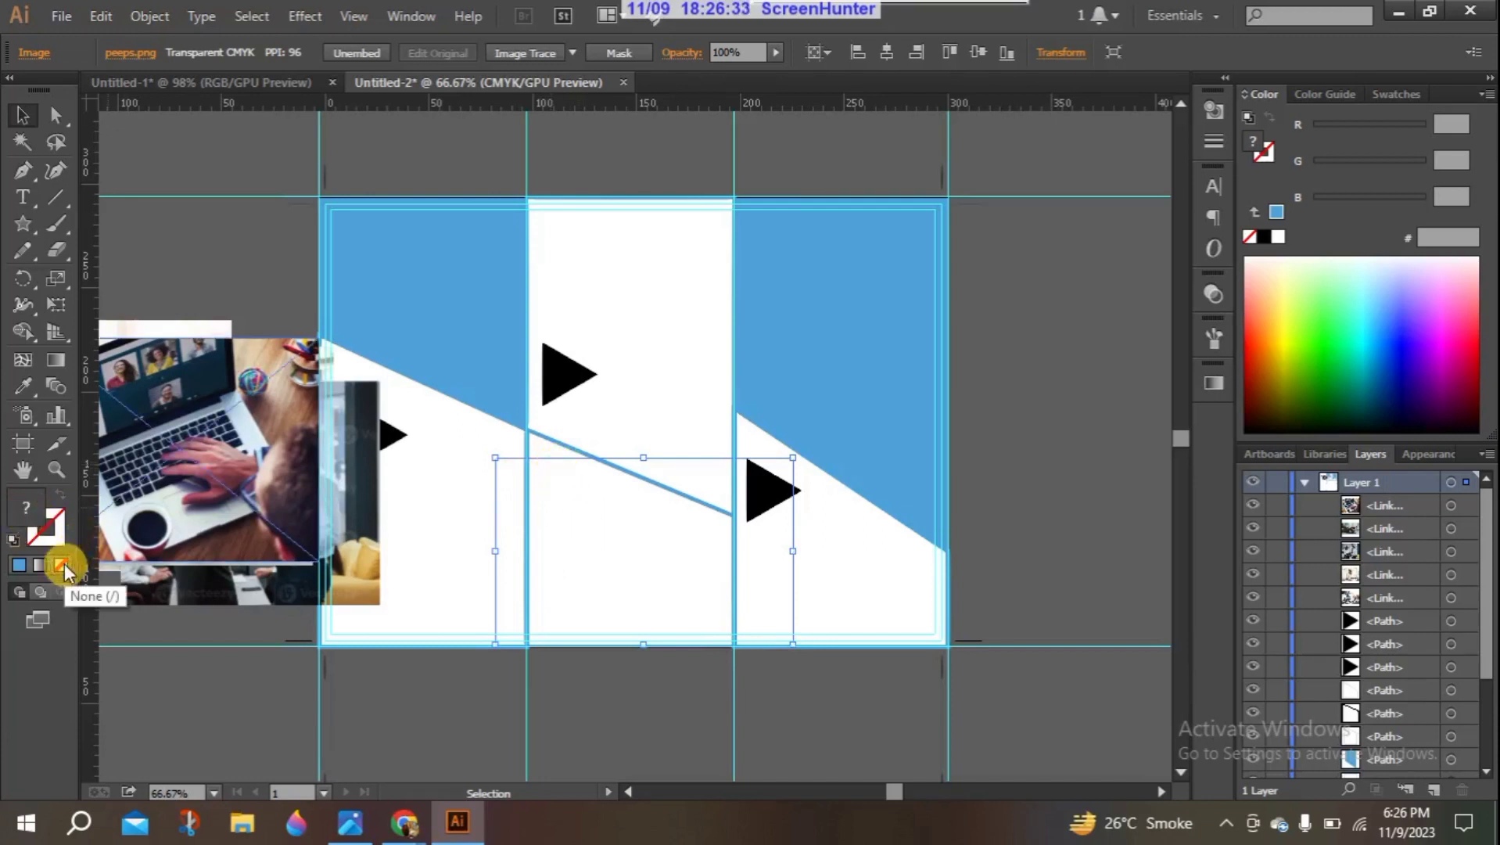
{"action": "left_click", "coordinate": [616, 462]}
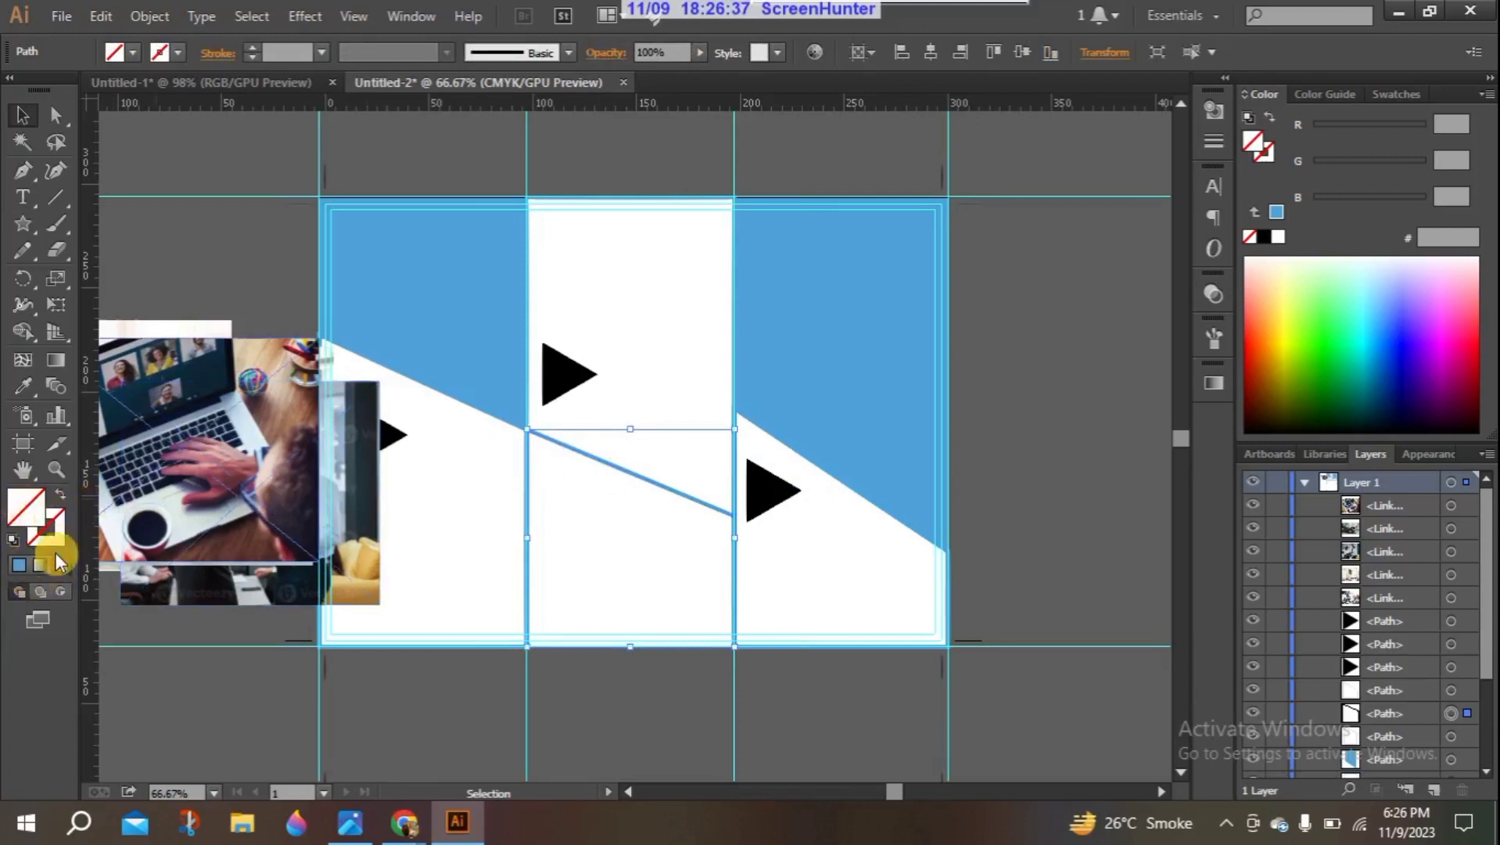
{"action": "left_click", "coordinate": [564, 425]}
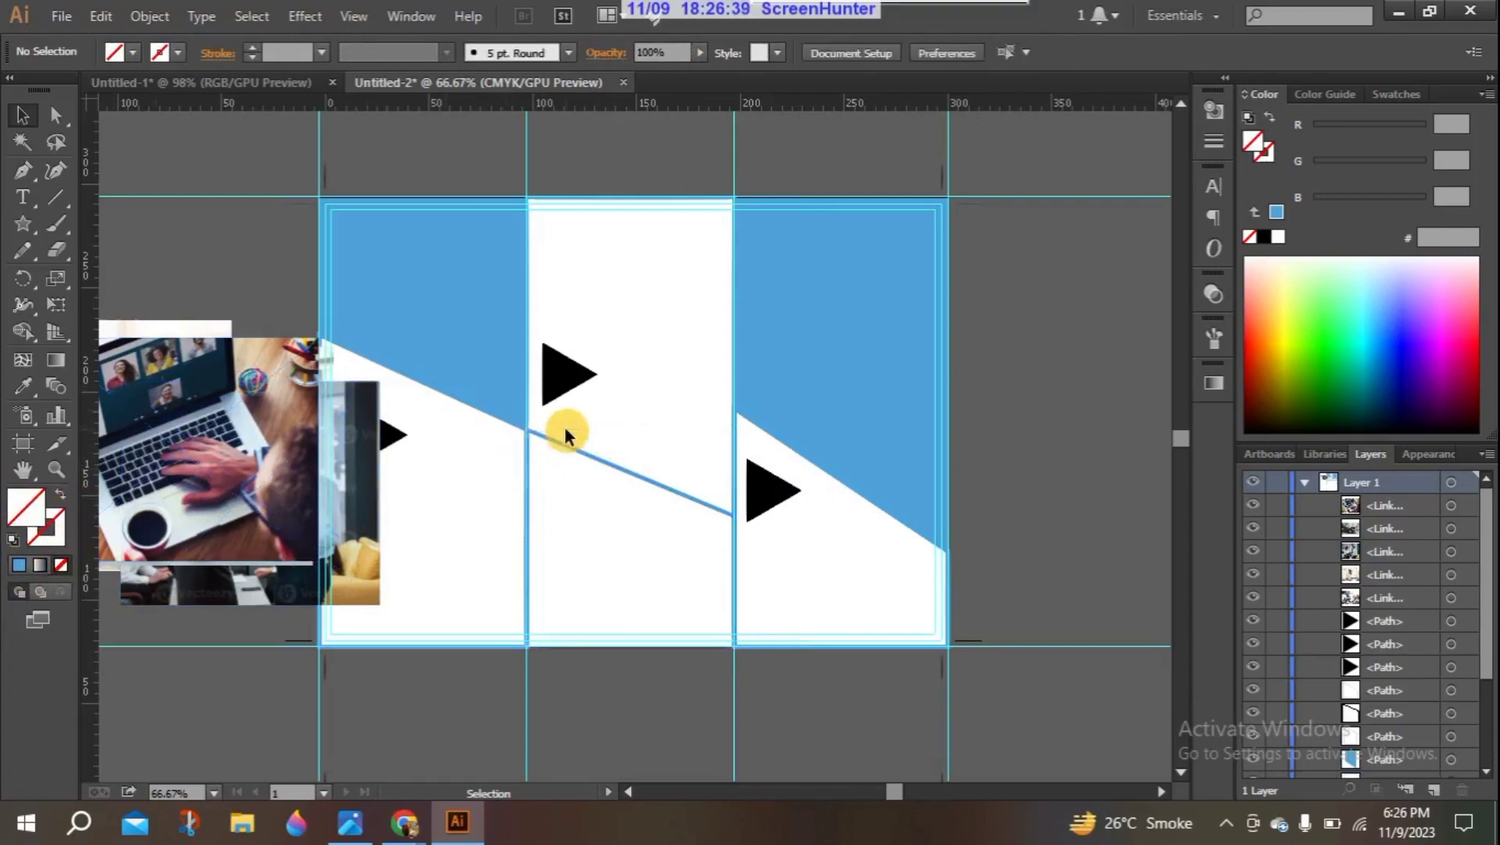
{"action": "left_click", "coordinate": [522, 529]}
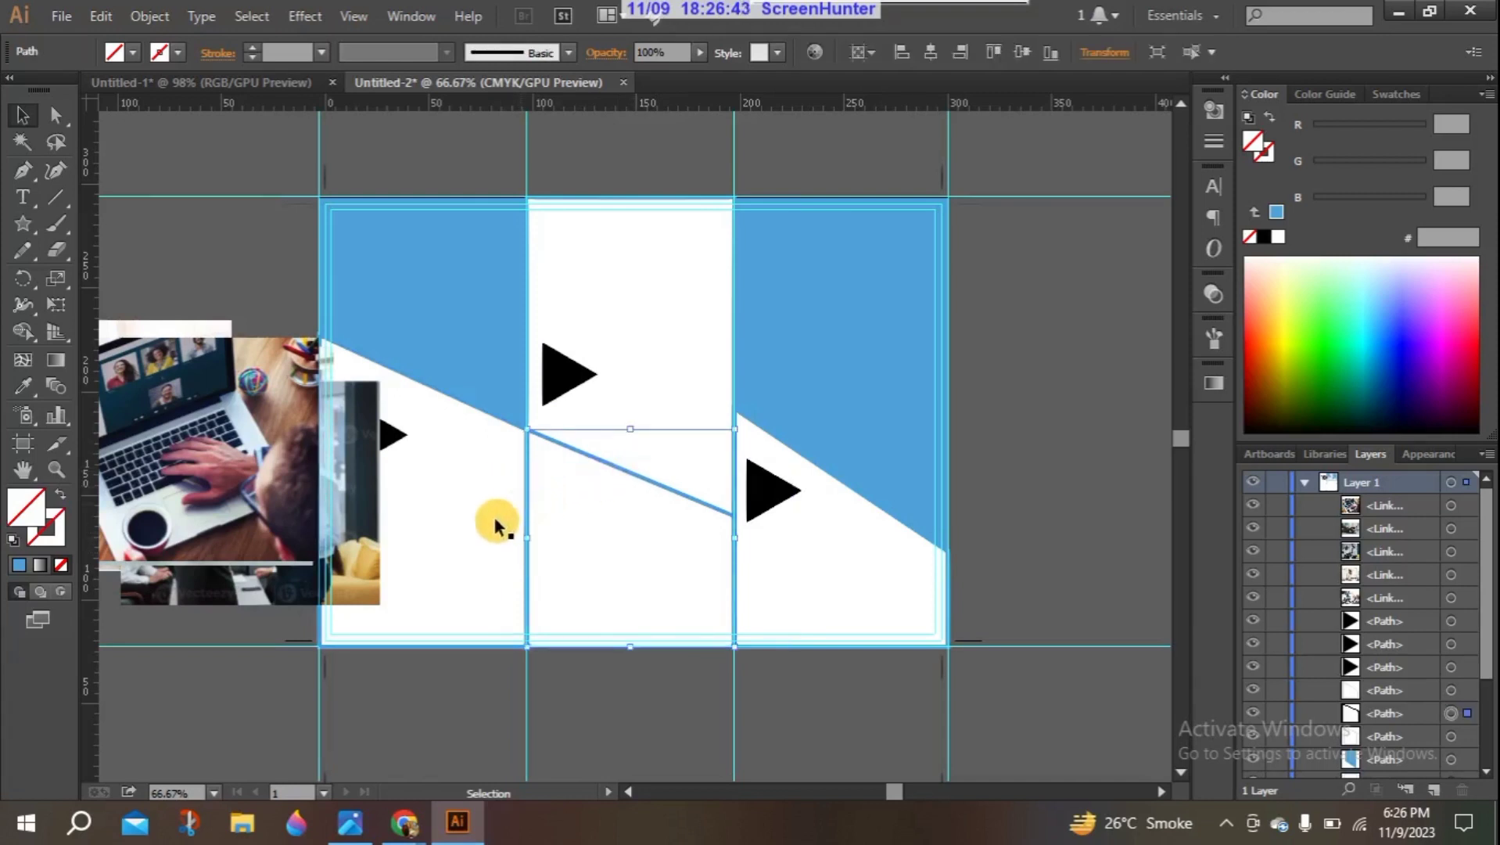
Step: Bring the hidden photo of three people forward one level, then to the front of all objects
{"action": "right_click", "coordinate": [663, 454]}
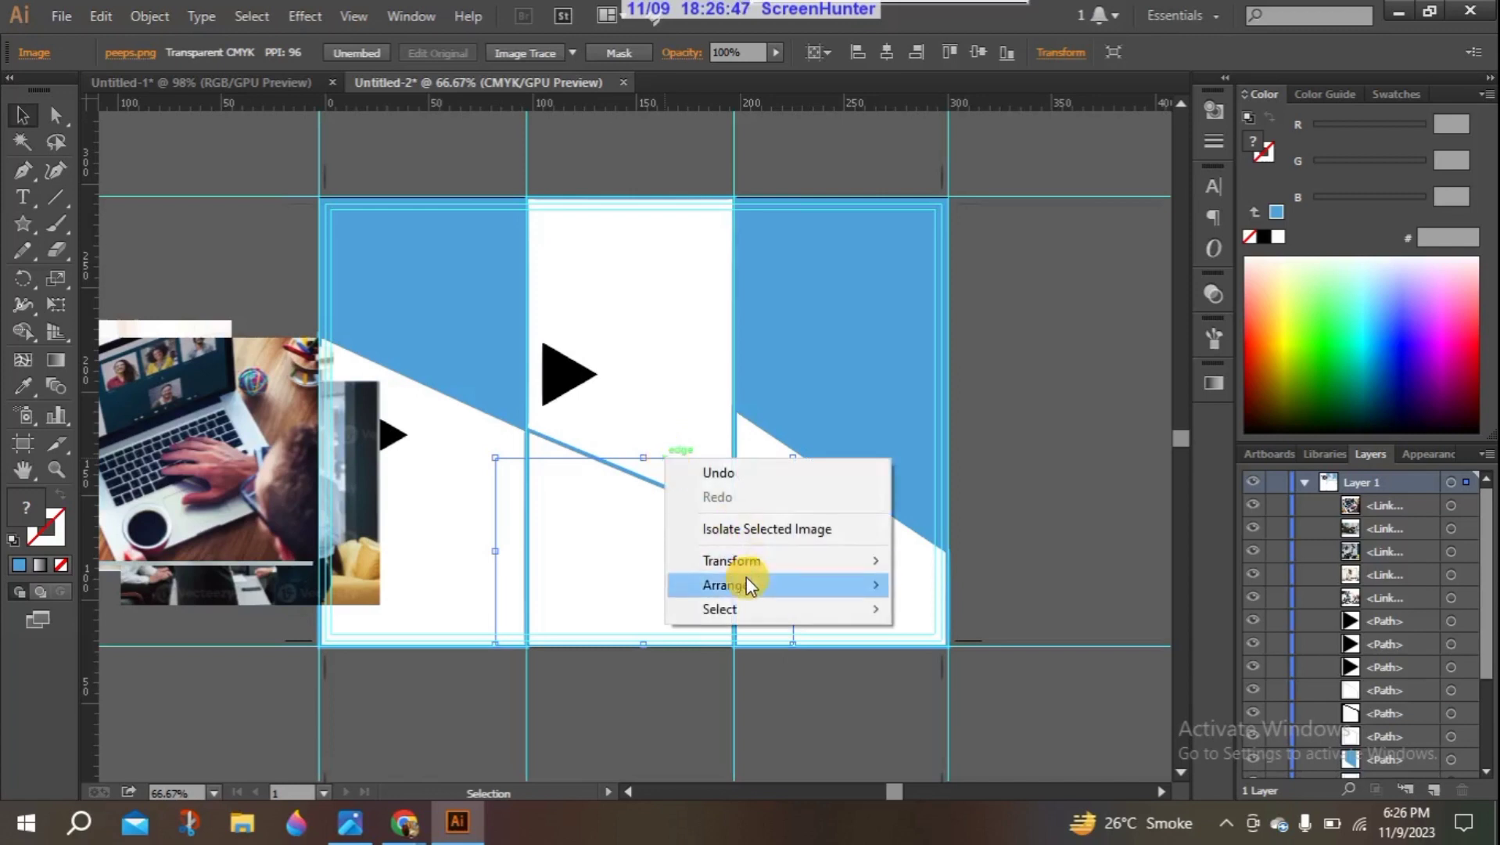
{"action": "mouse_move", "coordinate": [747, 579]}
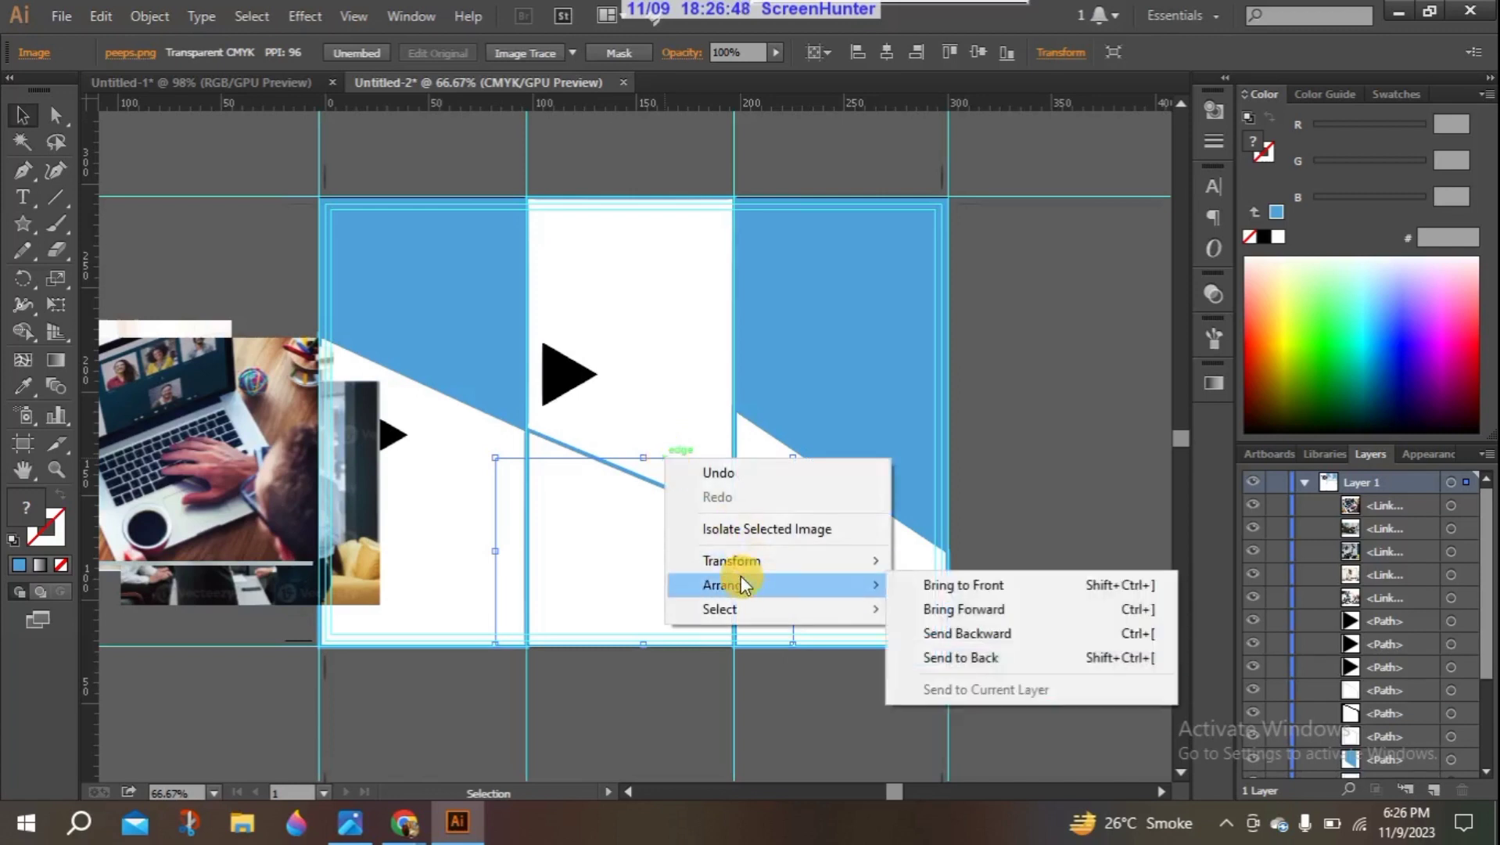
{"action": "left_click", "coordinate": [1006, 618]}
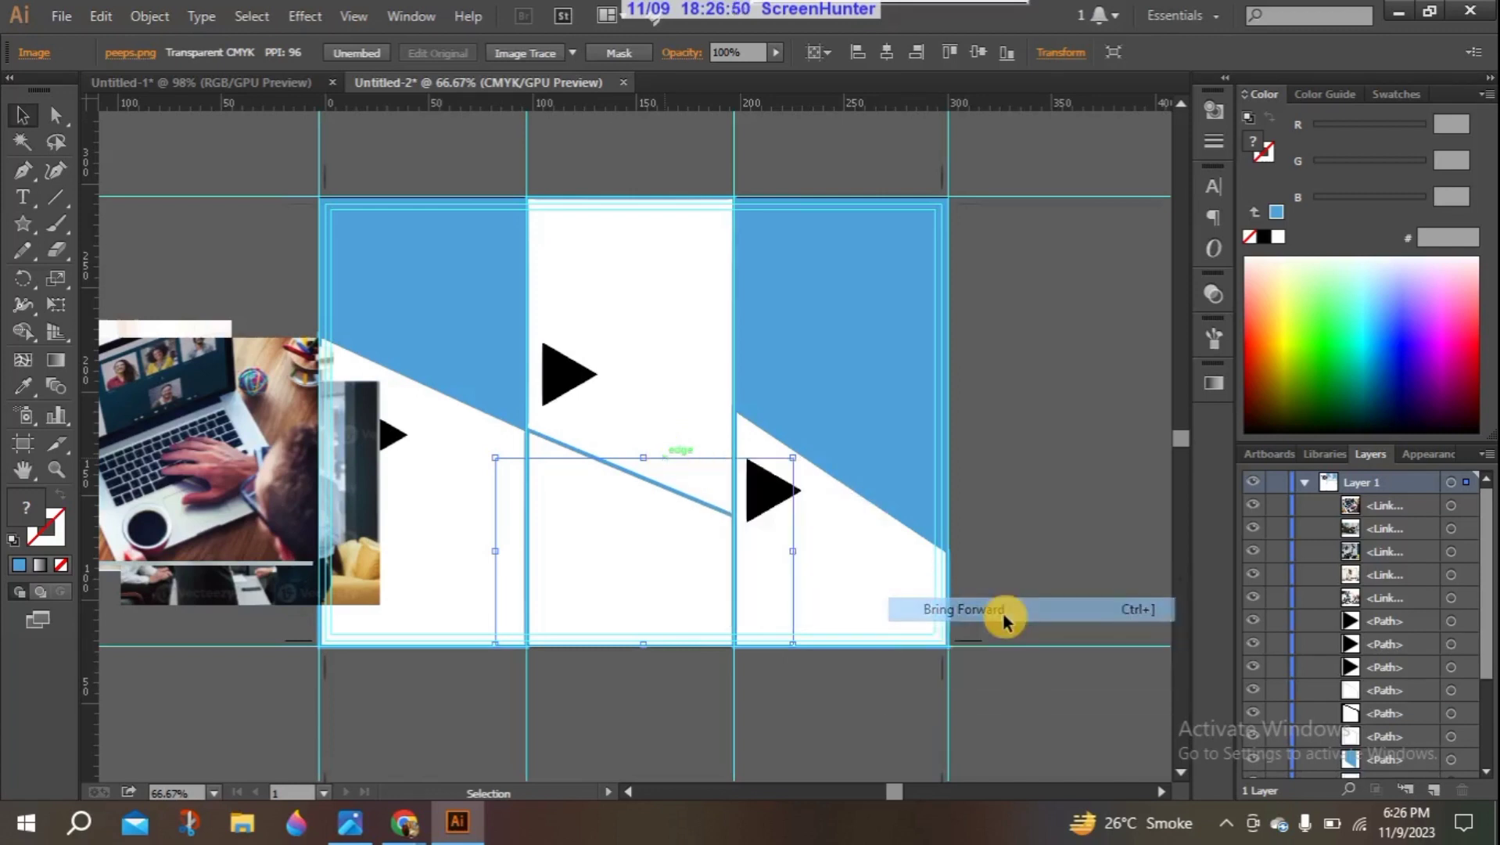
{"action": "right_click", "coordinate": [497, 514]}
{"action": "mouse_move", "coordinate": [577, 635]}
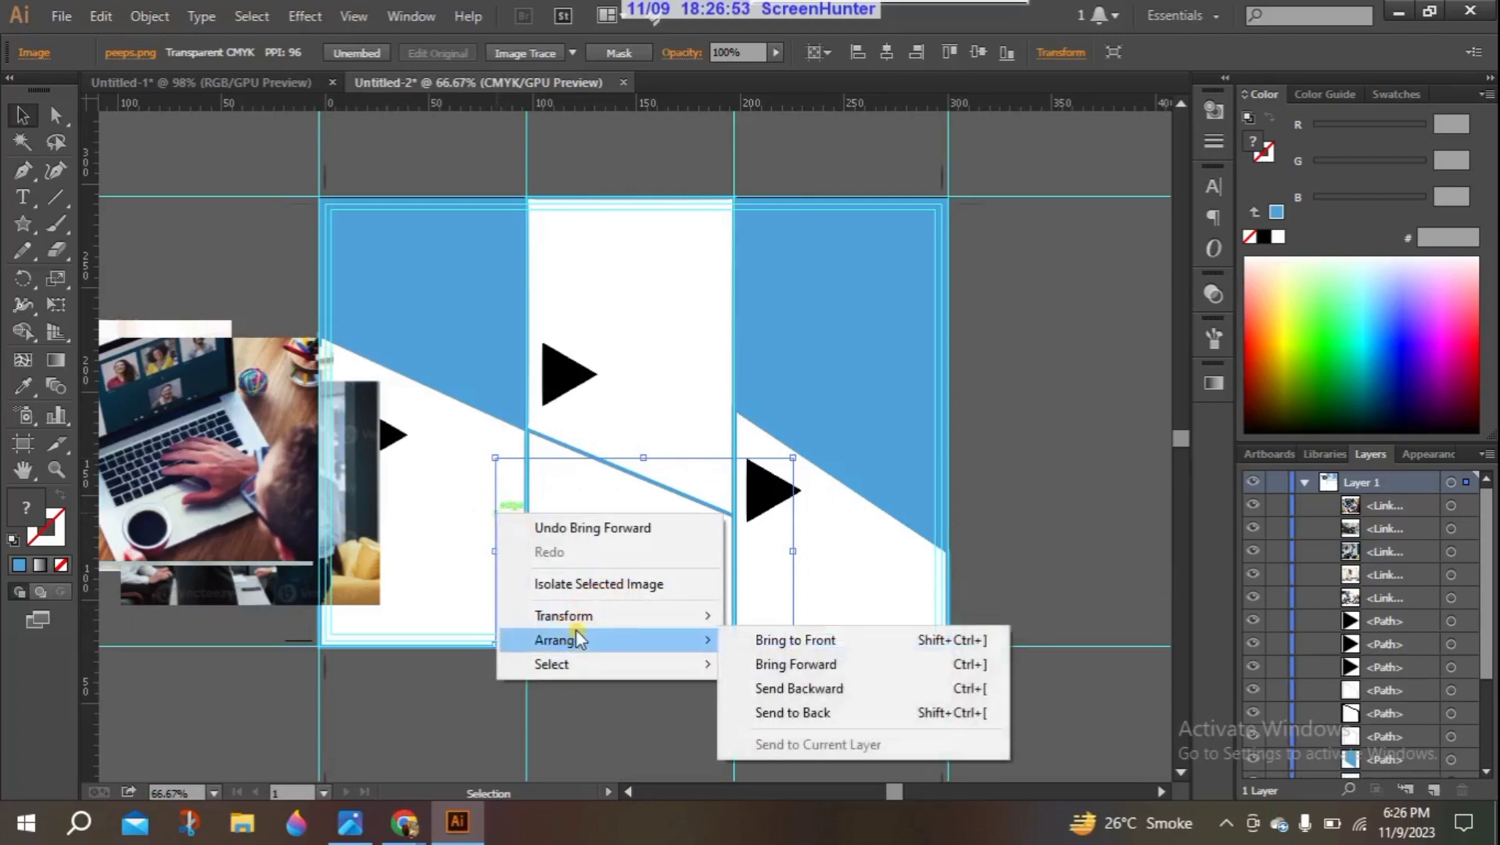
{"action": "left_click", "coordinate": [852, 639]}
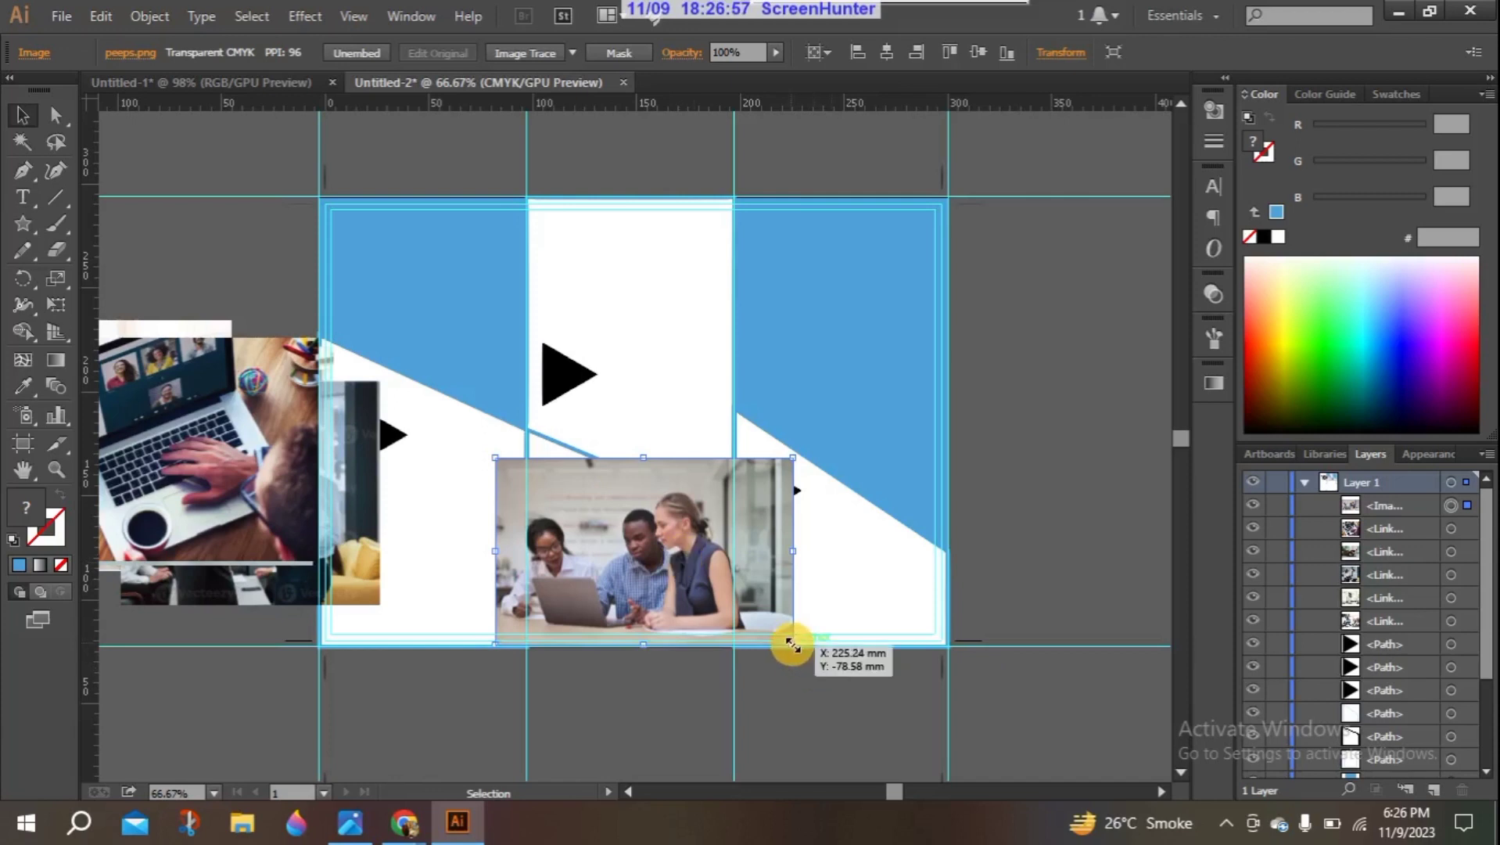
Step: Shrink the photo around its centre to about 45% of its size and place it inside the middle panel's lower area
{"action": "left_click_drag", "start_coordinate": [782, 634], "coordinate": [764, 593]}
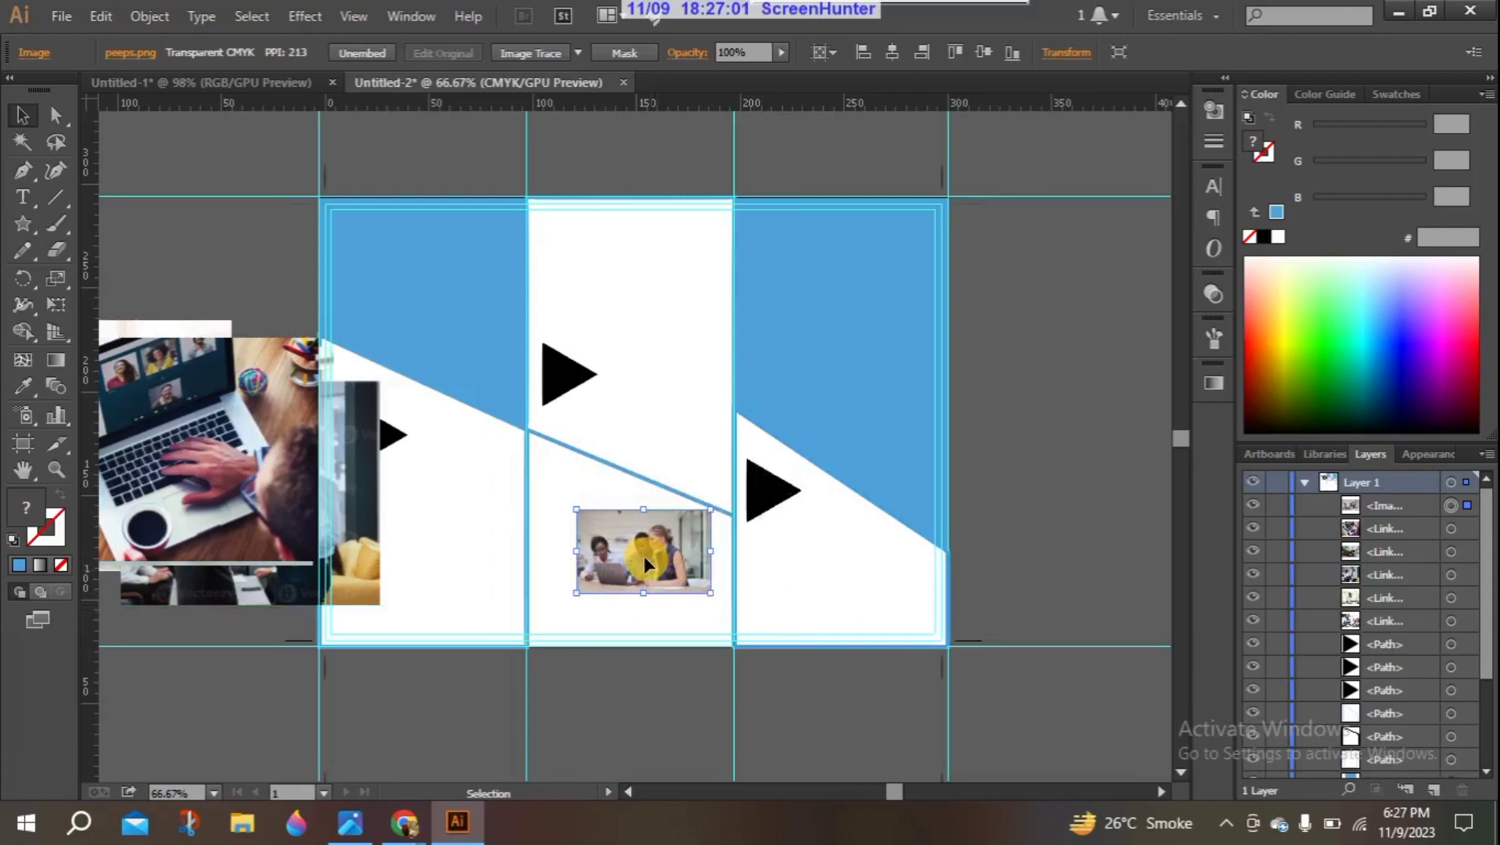
{"action": "left_click_drag", "start_coordinate": [644, 556], "coordinate": [630, 548]}
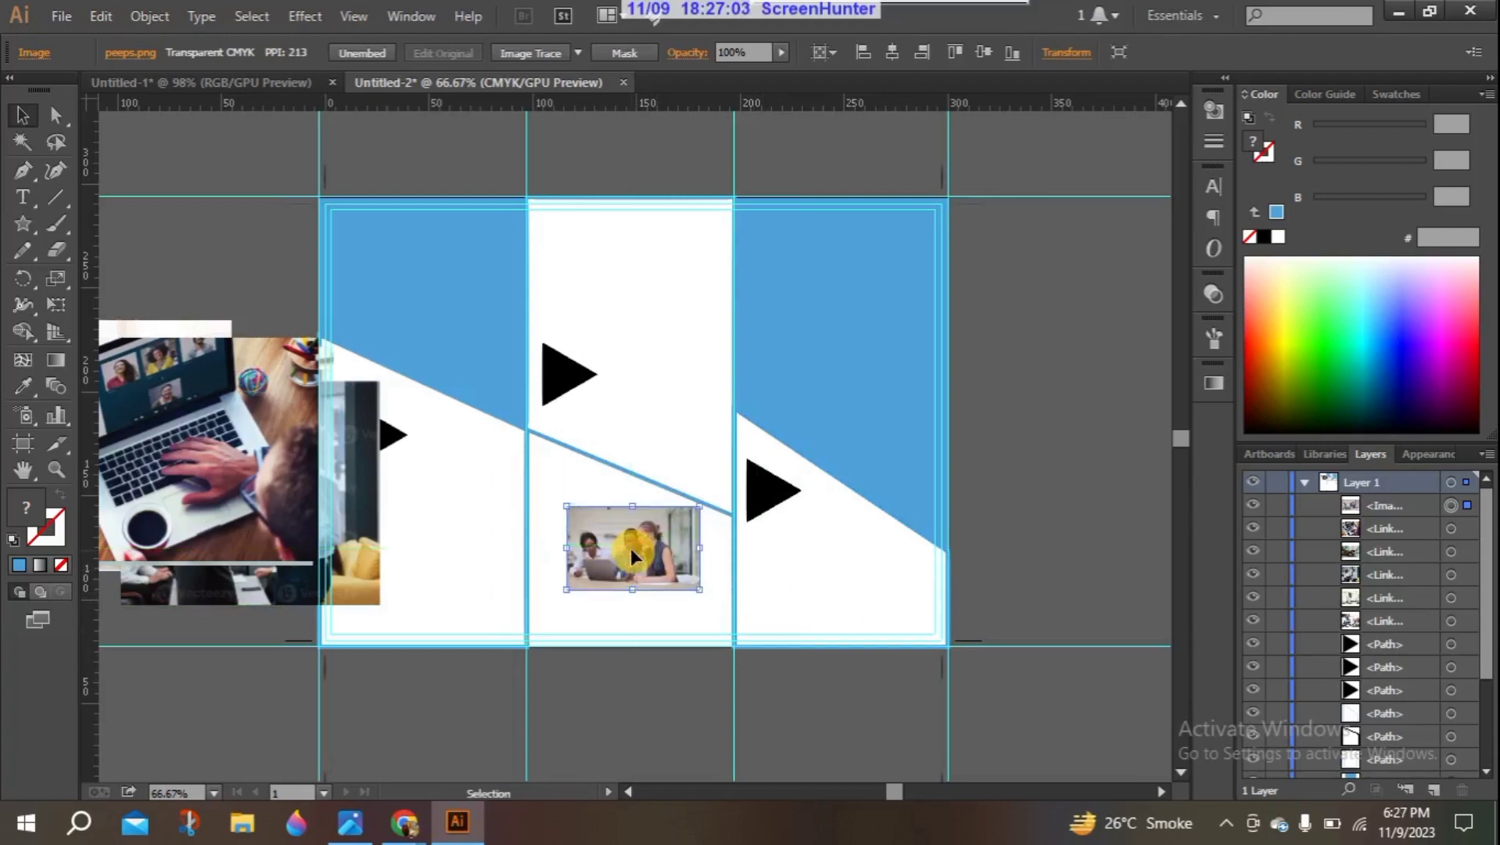
Step: Send the photo of three people backward four levels in the stacking order
{"action": "right_click", "coordinate": [630, 548]}
{"action": "mouse_move", "coordinate": [729, 685]}
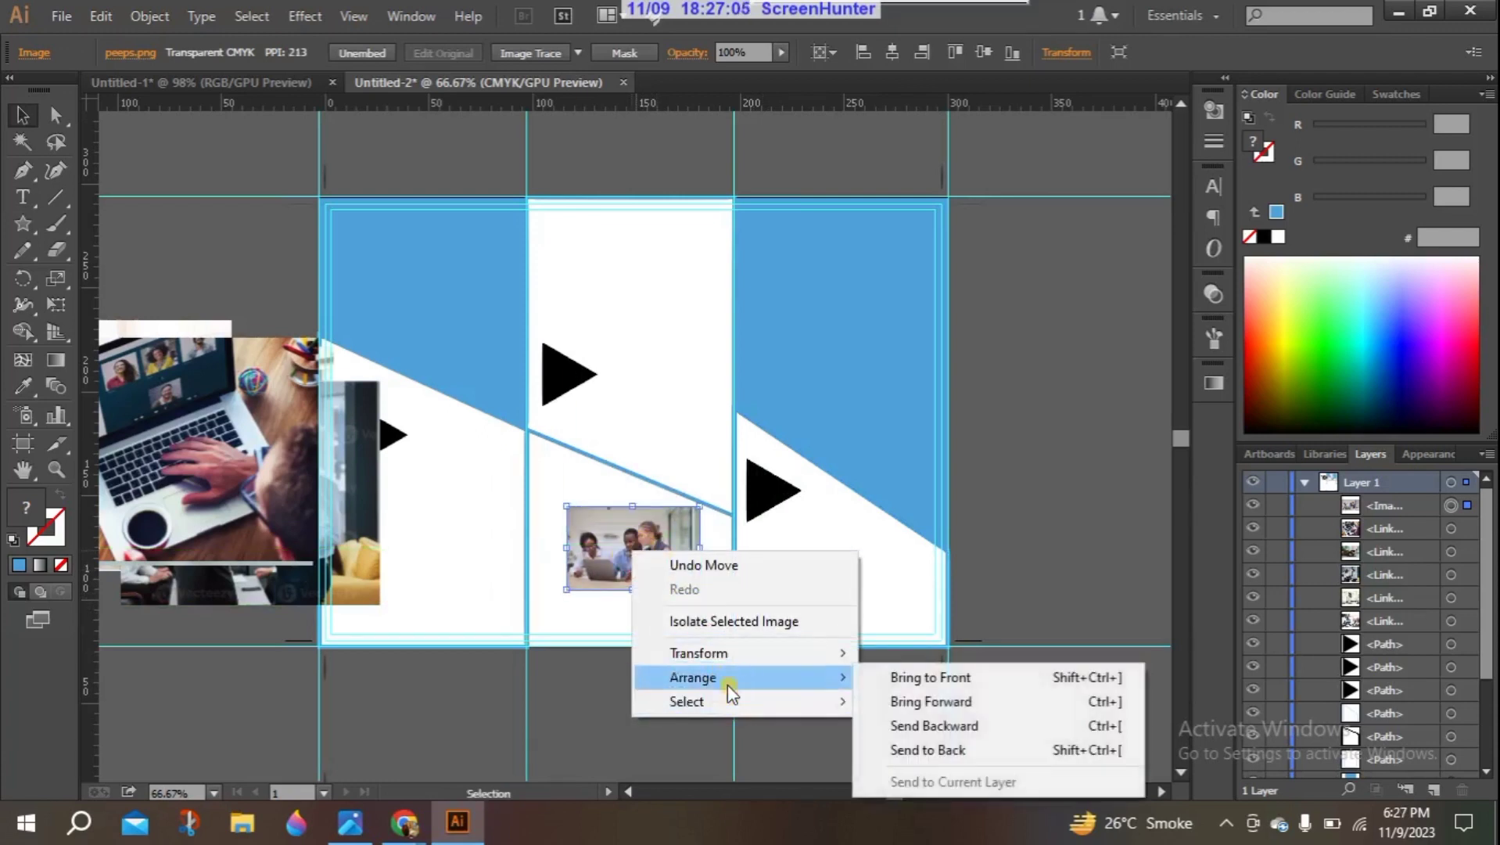
{"action": "left_click", "coordinate": [948, 726]}
{"action": "right_click", "coordinate": [658, 557]}
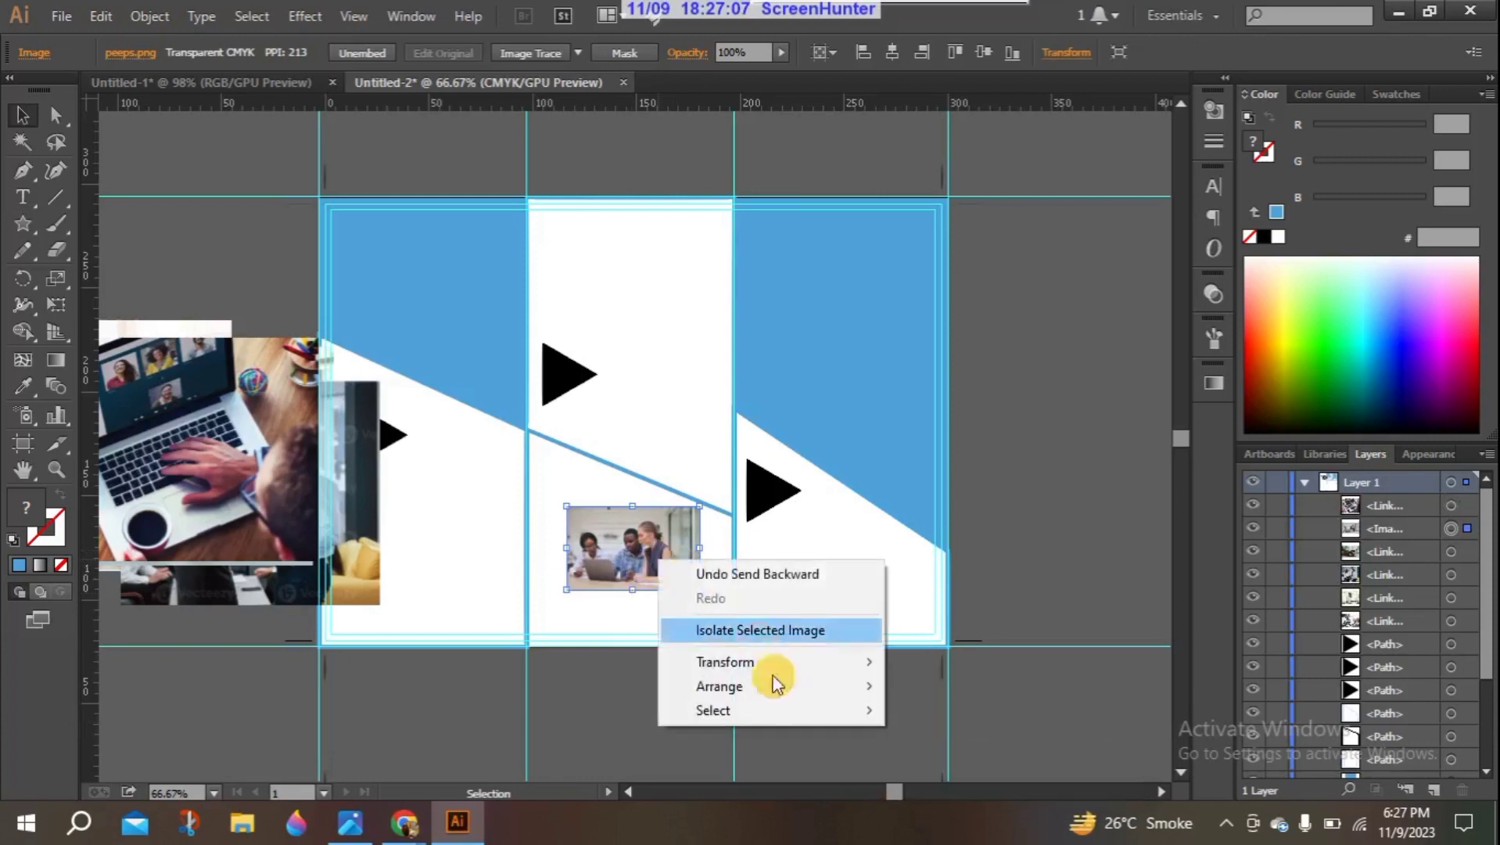
{"action": "mouse_move", "coordinate": [757, 684]}
{"action": "left_click", "coordinate": [964, 735]}
{"action": "right_click", "coordinate": [633, 539]}
{"action": "mouse_move", "coordinate": [706, 670]}
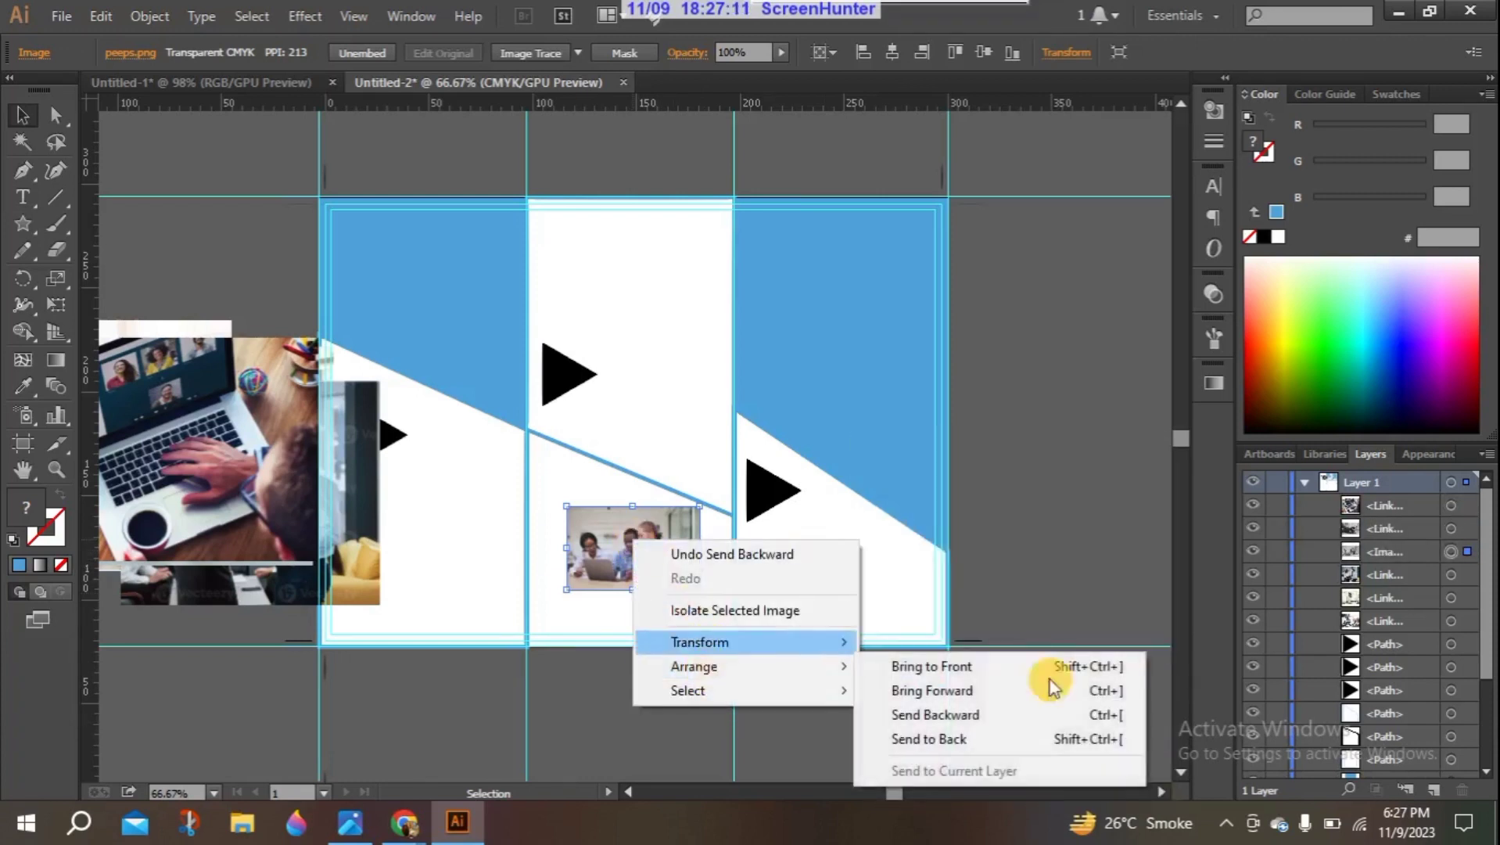
{"action": "left_click", "coordinate": [982, 715]}
{"action": "right_click", "coordinate": [617, 566]}
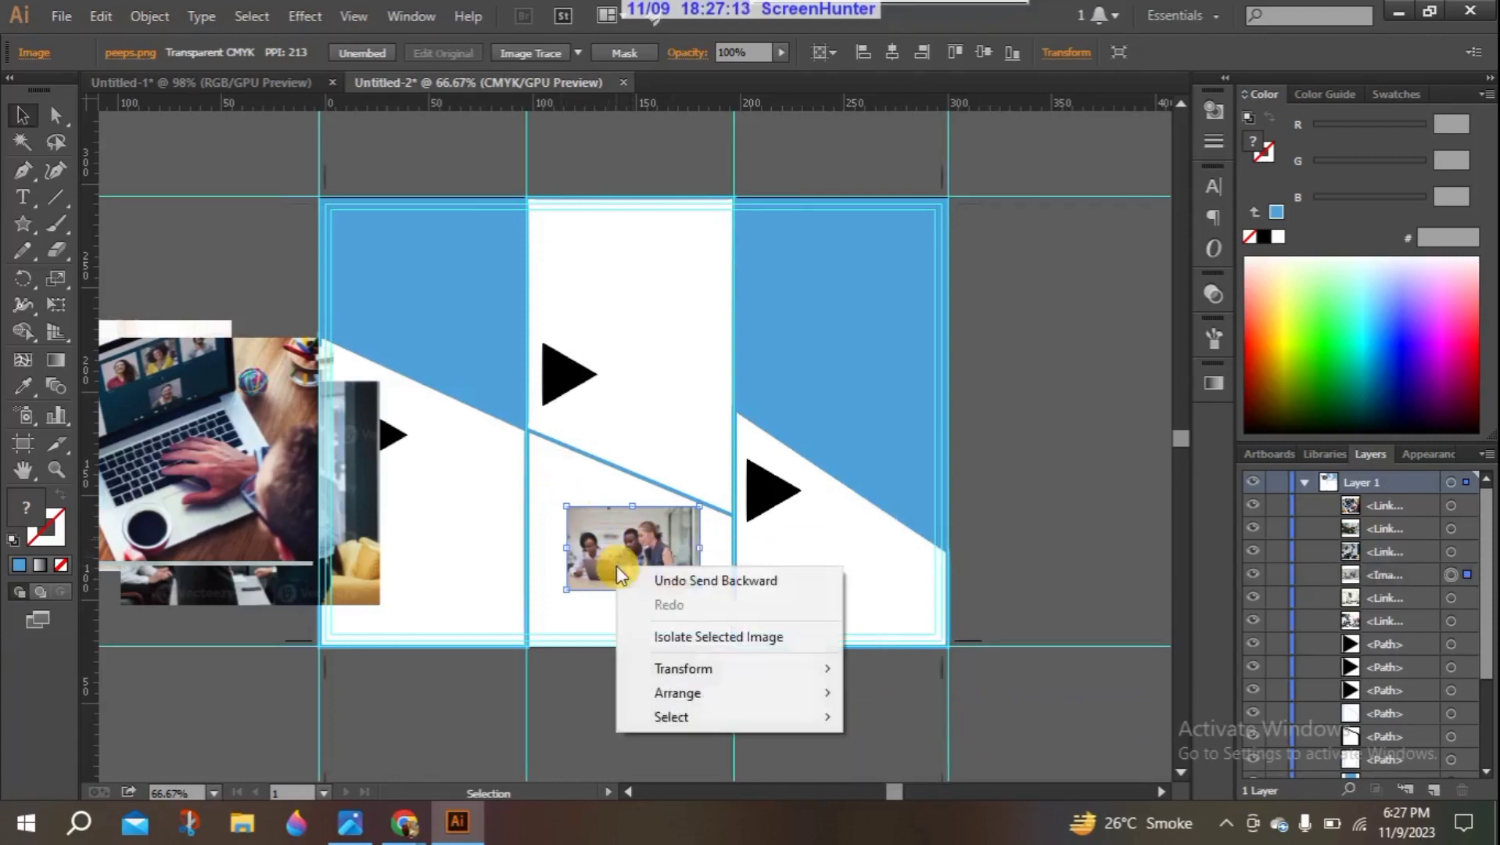
{"action": "mouse_move", "coordinate": [718, 697]}
{"action": "left_click", "coordinate": [966, 740]}
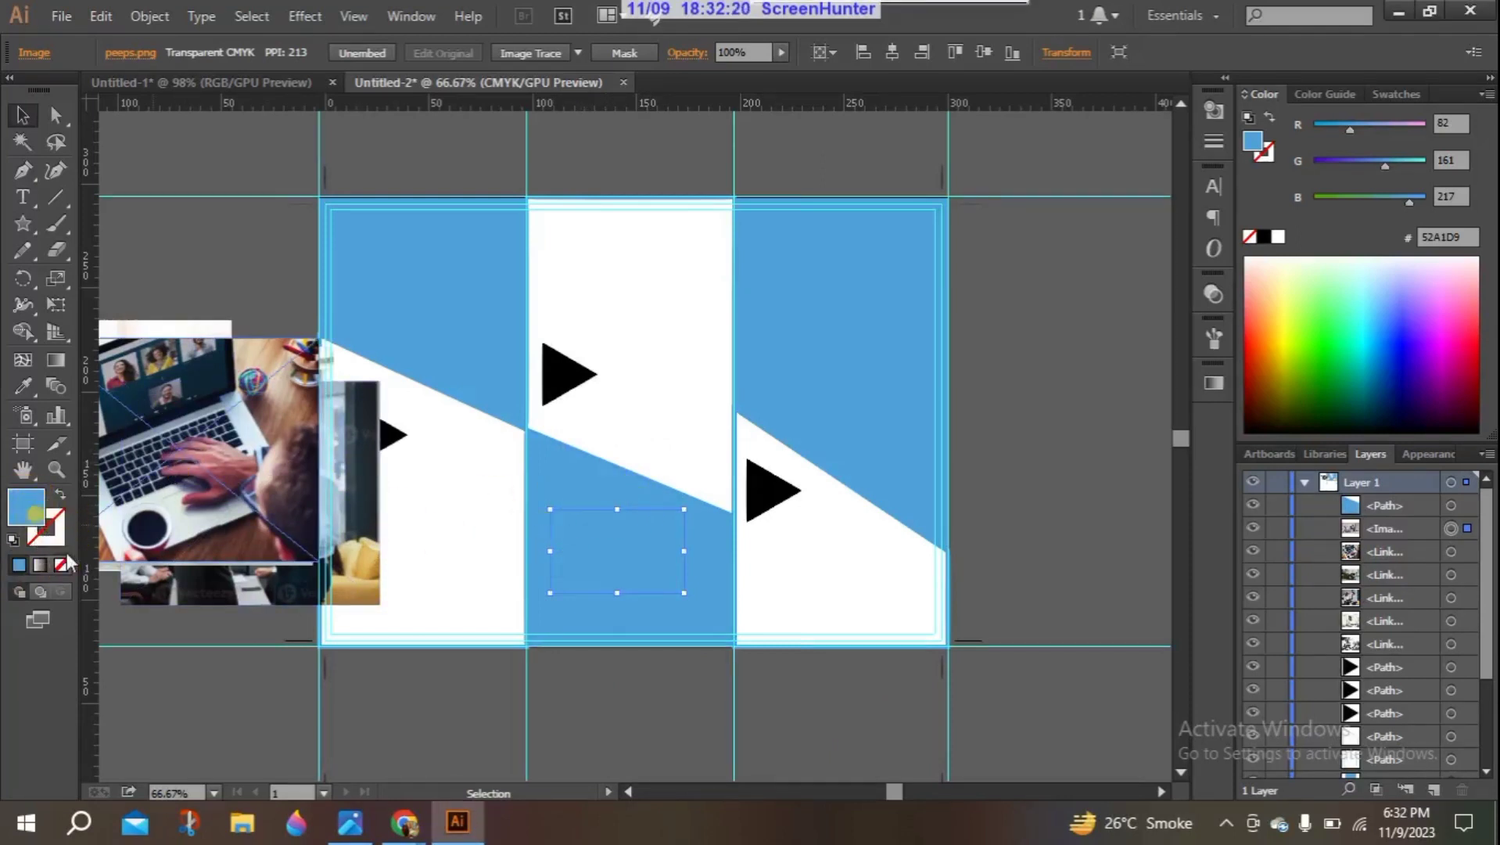
Step: Remove the middle panel's slanted shape fill and enlarge the photo of three people to about 162 mm wide, positioned to cover that shape
{"action": "left_click", "coordinate": [541, 477]}
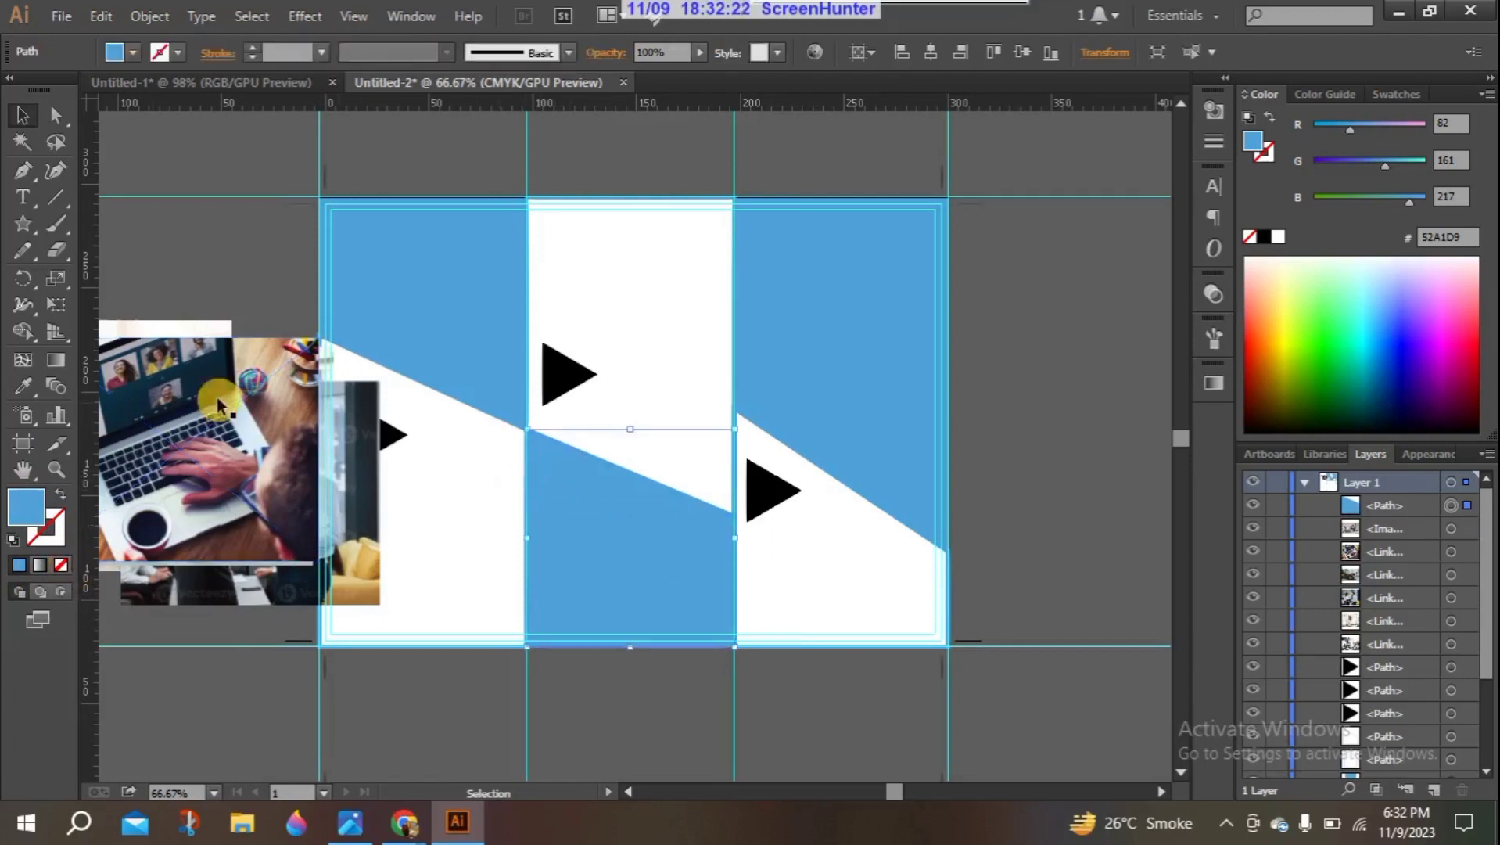
{"action": "left_click", "coordinate": [62, 565]}
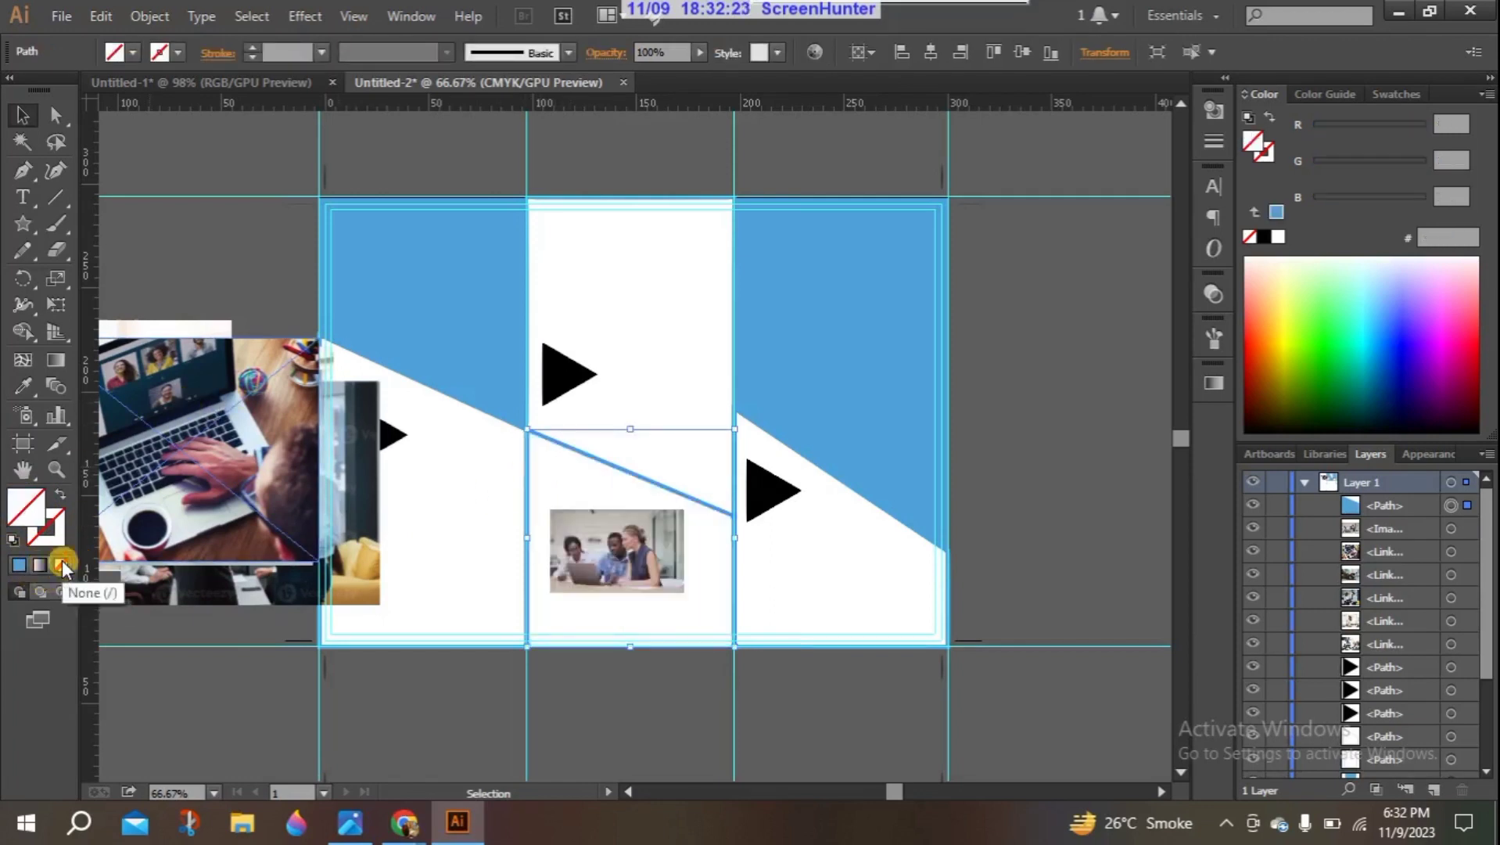
{"action": "left_click", "coordinate": [677, 580]}
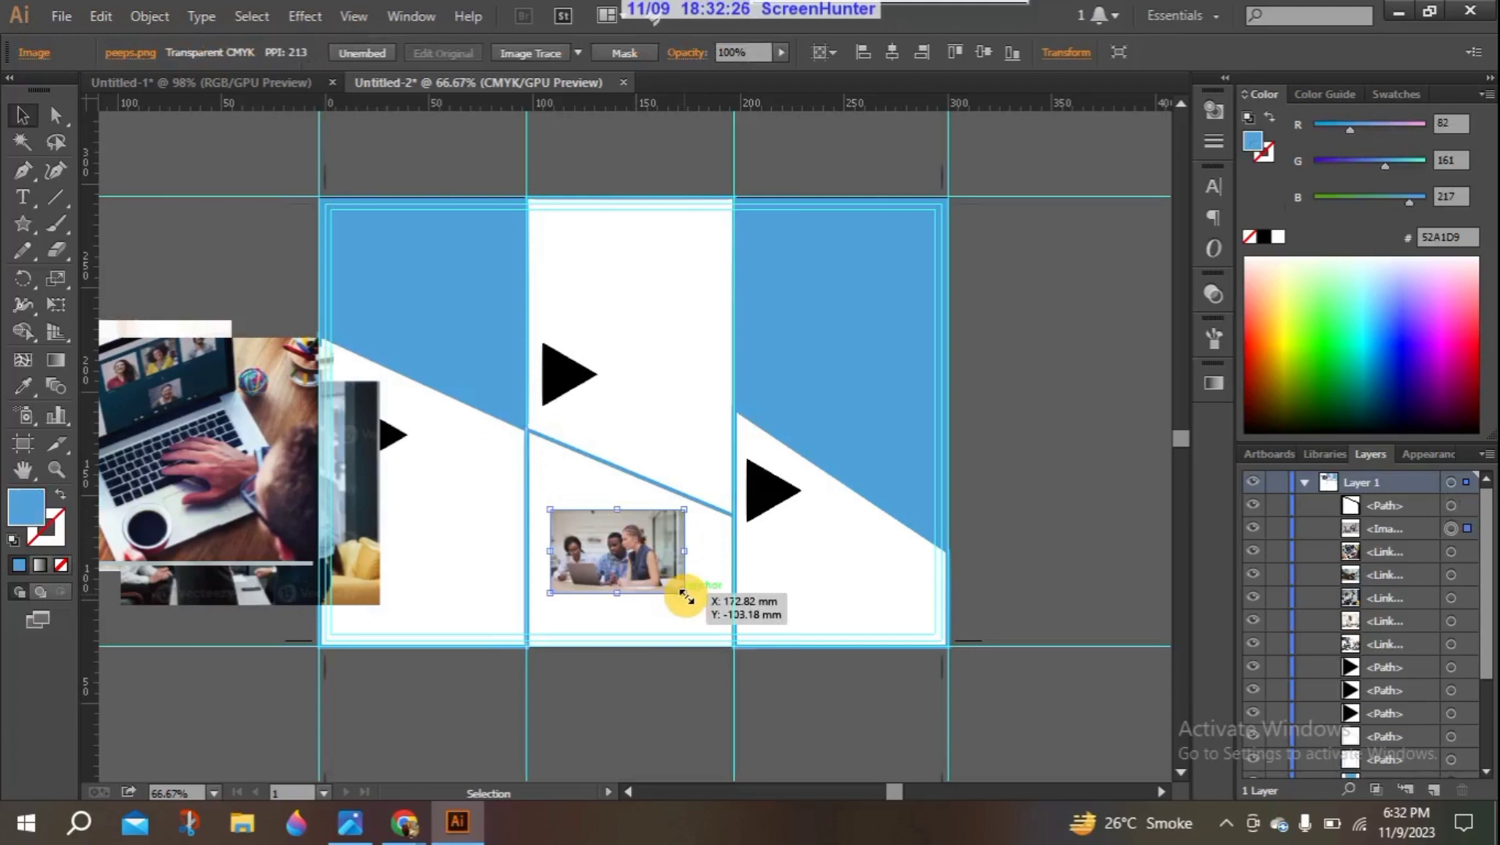
{"action": "left_click_drag", "start_coordinate": [686, 597], "coordinate": [784, 637]}
{"action": "left_click_drag", "start_coordinate": [647, 418], "coordinate": [641, 395]}
{"action": "left_click_drag", "start_coordinate": [617, 479], "coordinate": [619, 501]}
{"action": "mouse_move", "coordinate": [651, 419]}
{"action": "left_mouse_down"}
{"action": "mouse_move", "coordinate": [641, 446]}
{"action": "mouse_move", "coordinate": [636, 420]}
{"action": "left_mouse_up"}
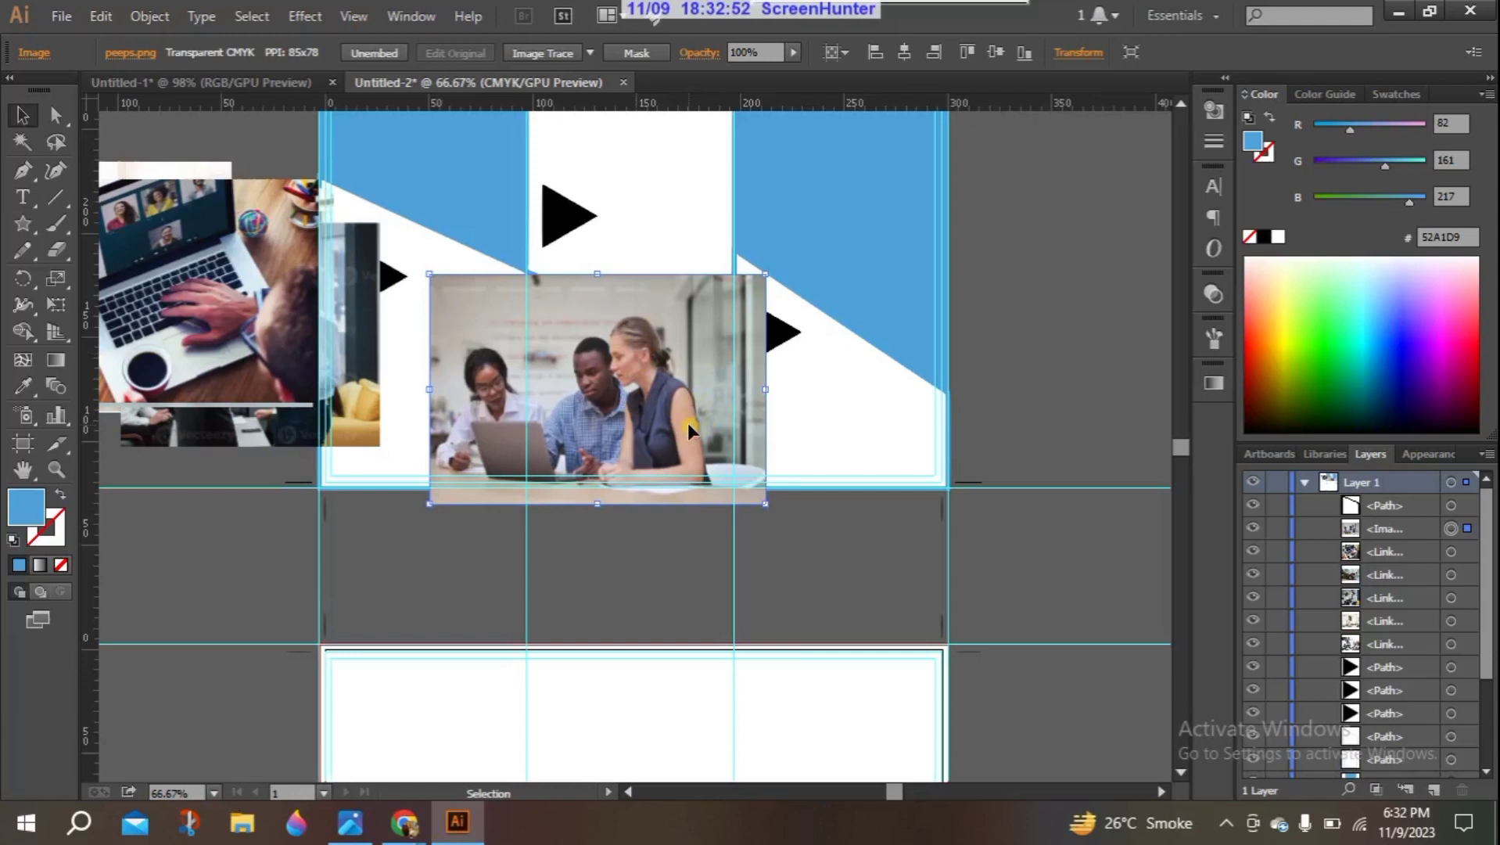
{"action": "left_click_drag", "start_coordinate": [539, 420], "coordinate": [526, 420]}
Step: Clip the photo of three people to the slanted outline in the middle panel with a clipping mask
{"action": "left_click", "coordinate": [677, 300]}
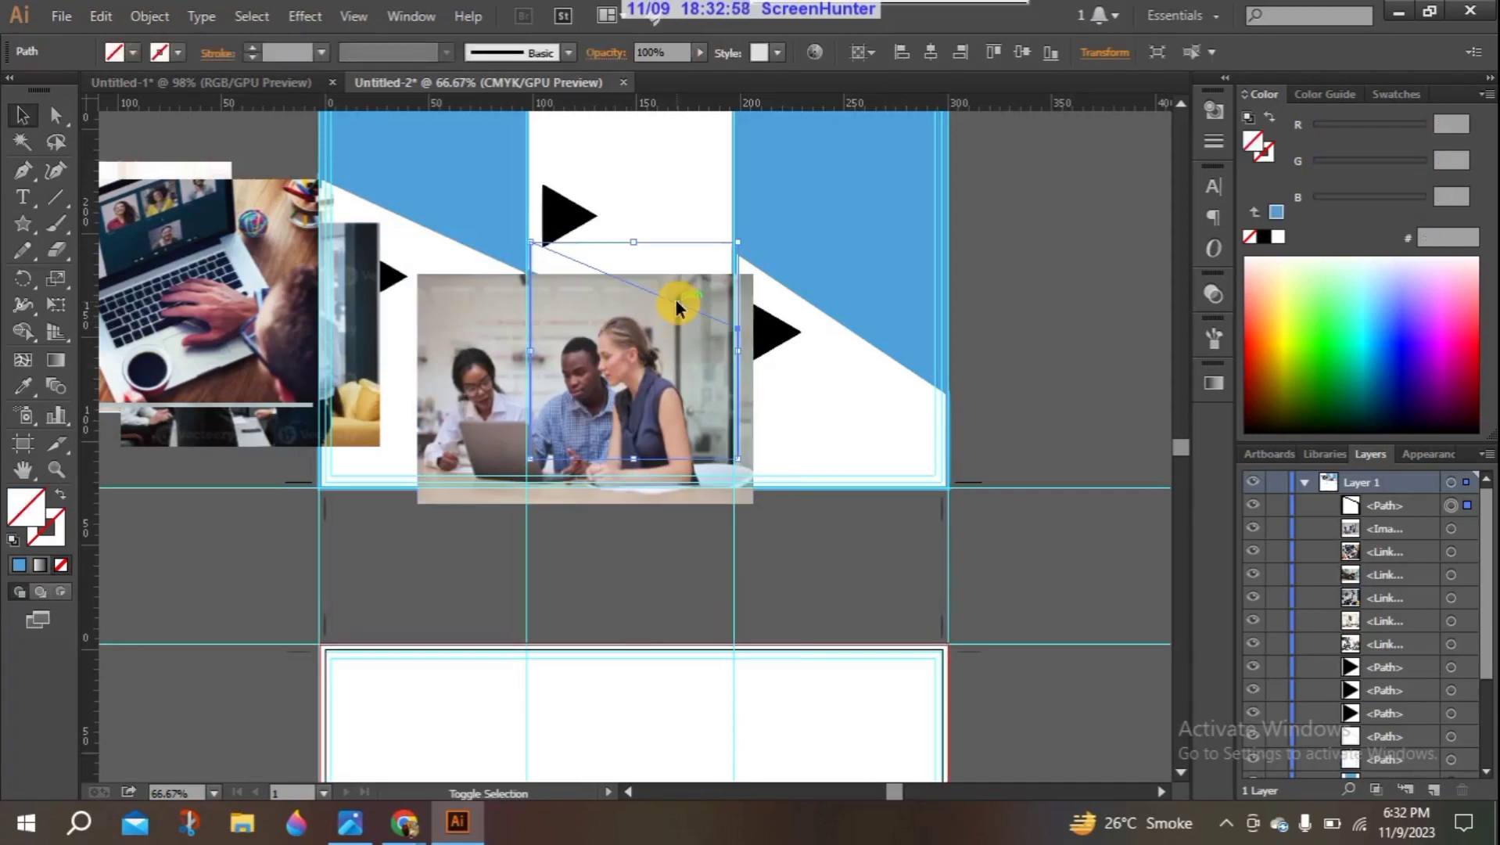
{"action": "left_click", "coordinate": [658, 289]}
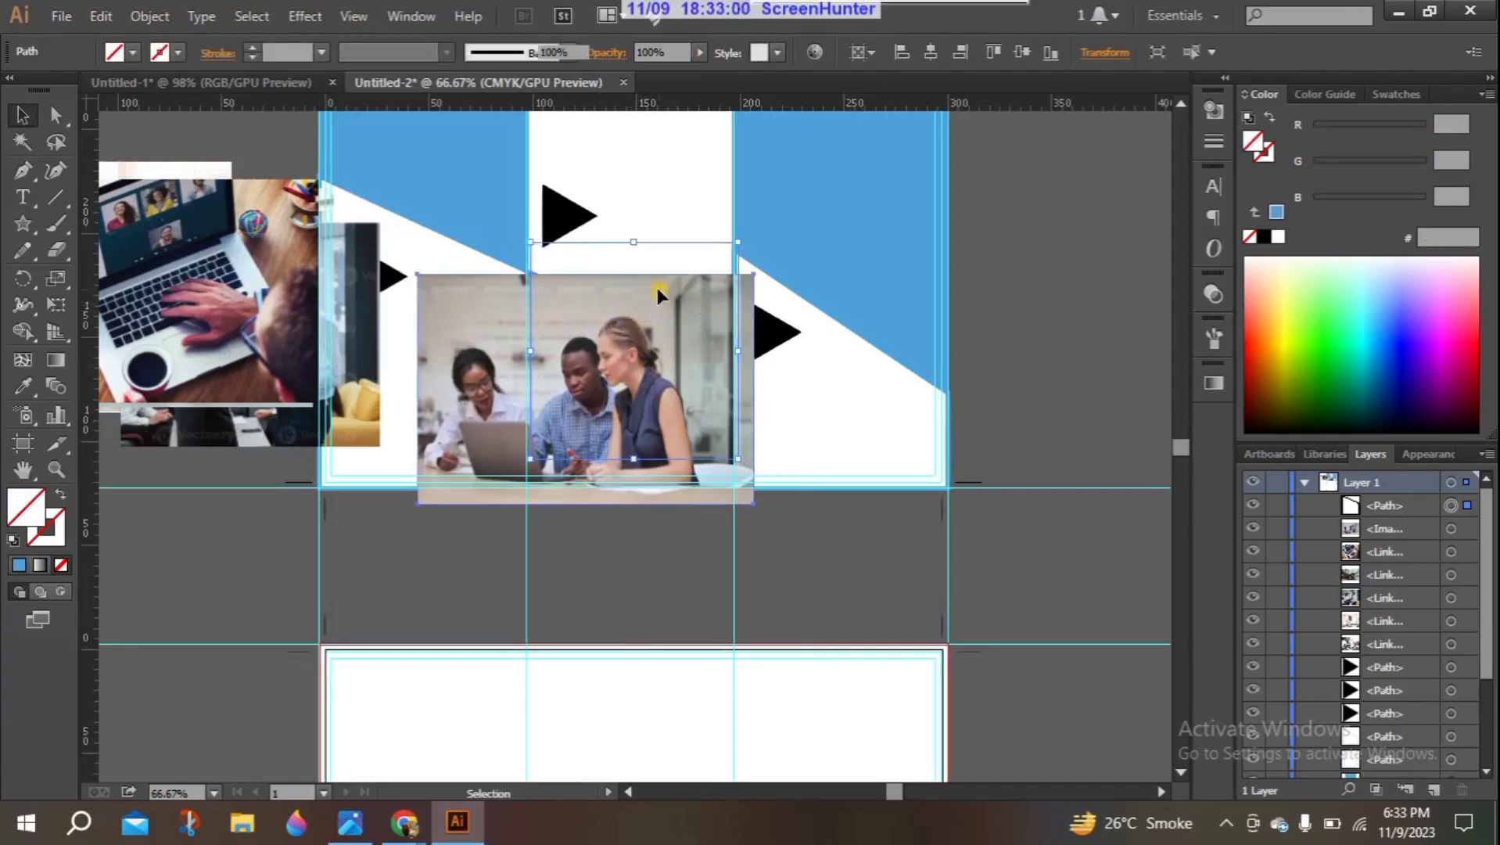
{"action": "left_click", "coordinate": [676, 302]}
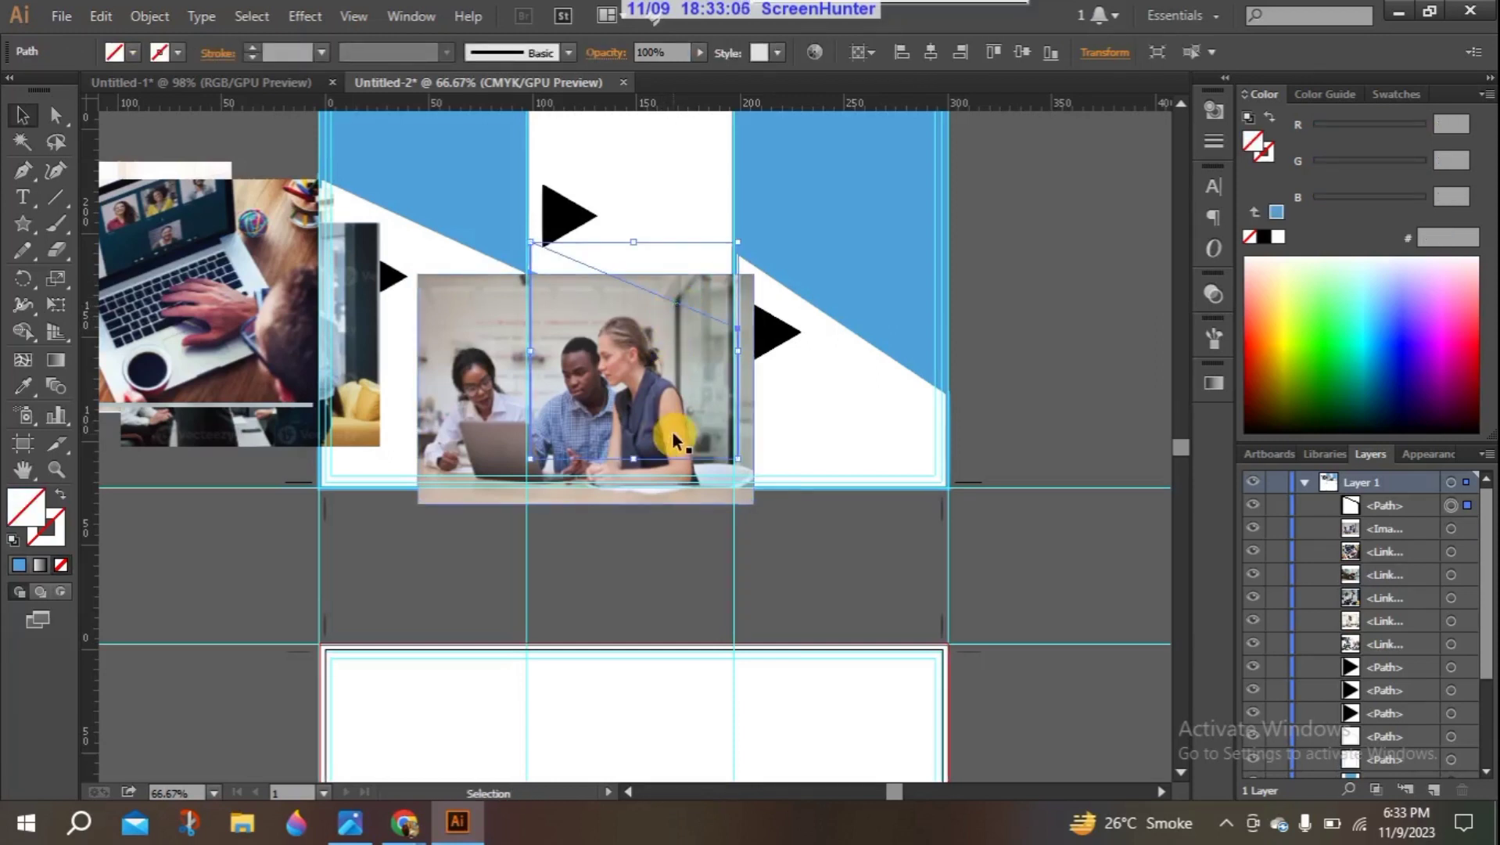
{"action": "key", "text": "ctrl+z"}
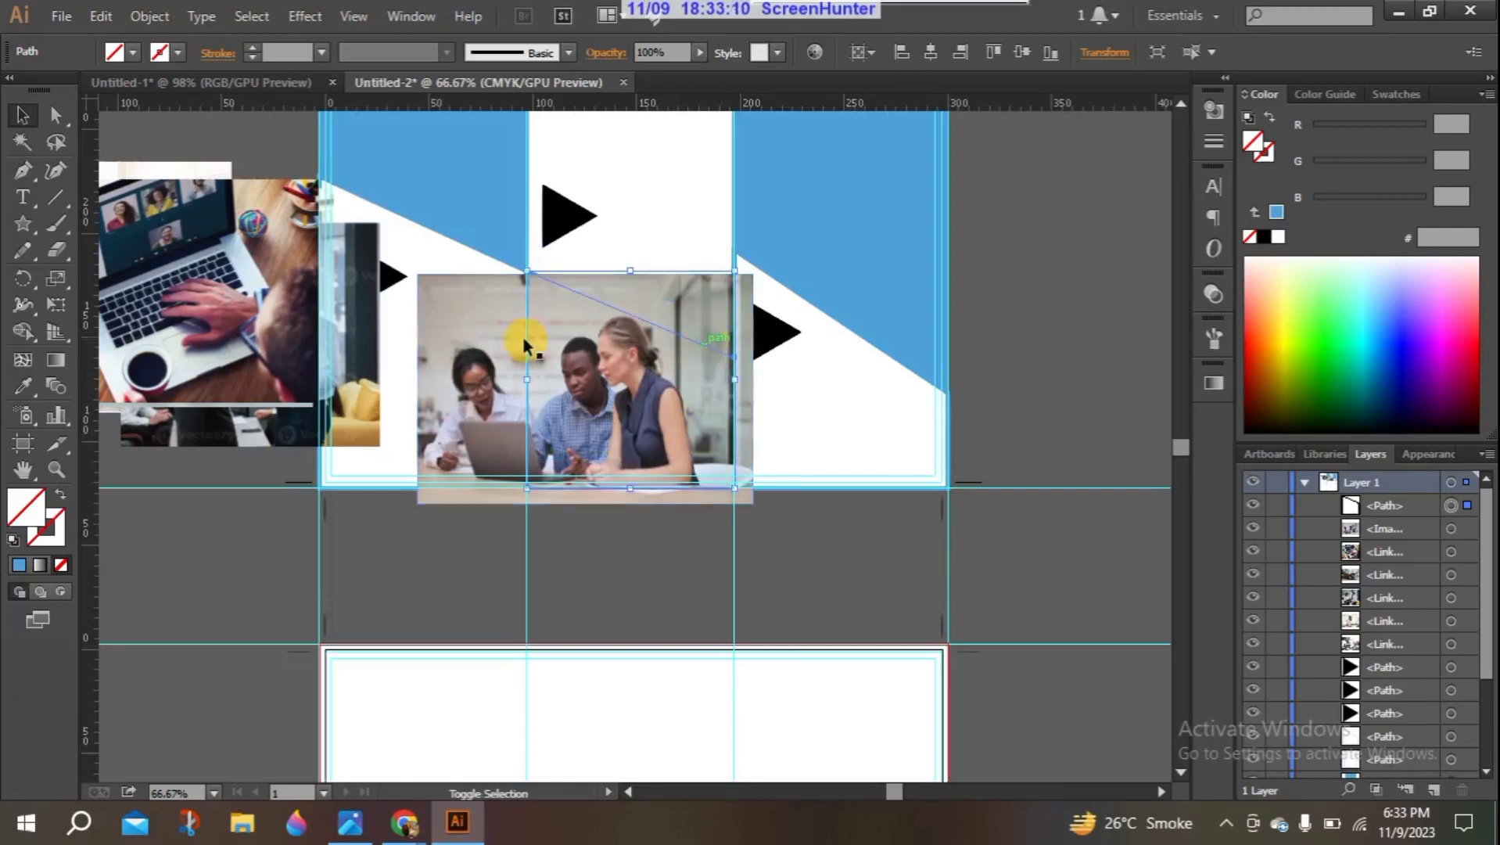
{"action": "left_click", "coordinate": [499, 340], "text": "shift"}
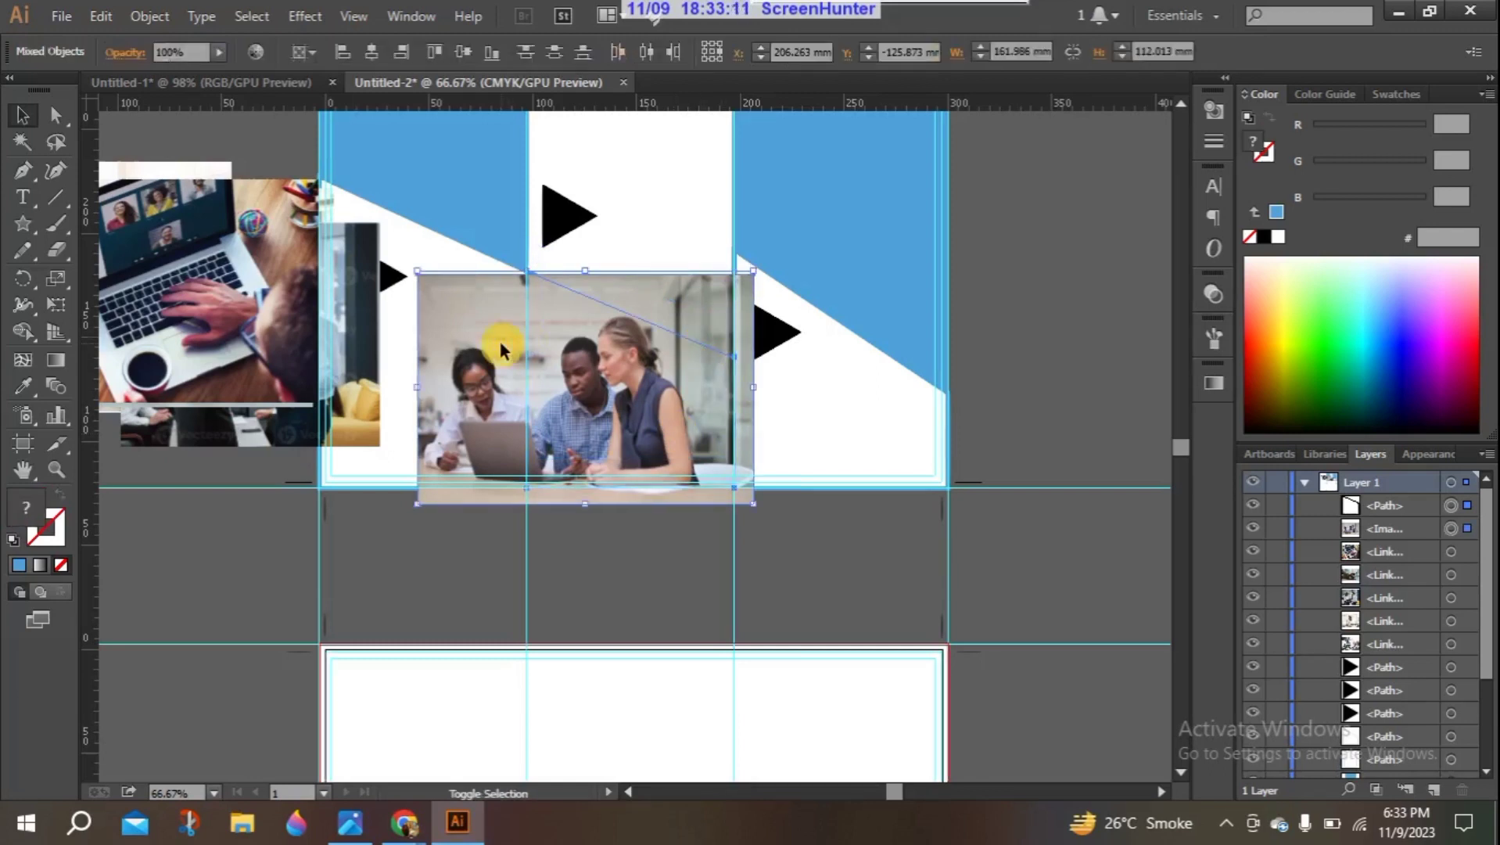
{"action": "right_click", "coordinate": [668, 381]}
{"action": "left_click", "coordinate": [719, 509]}
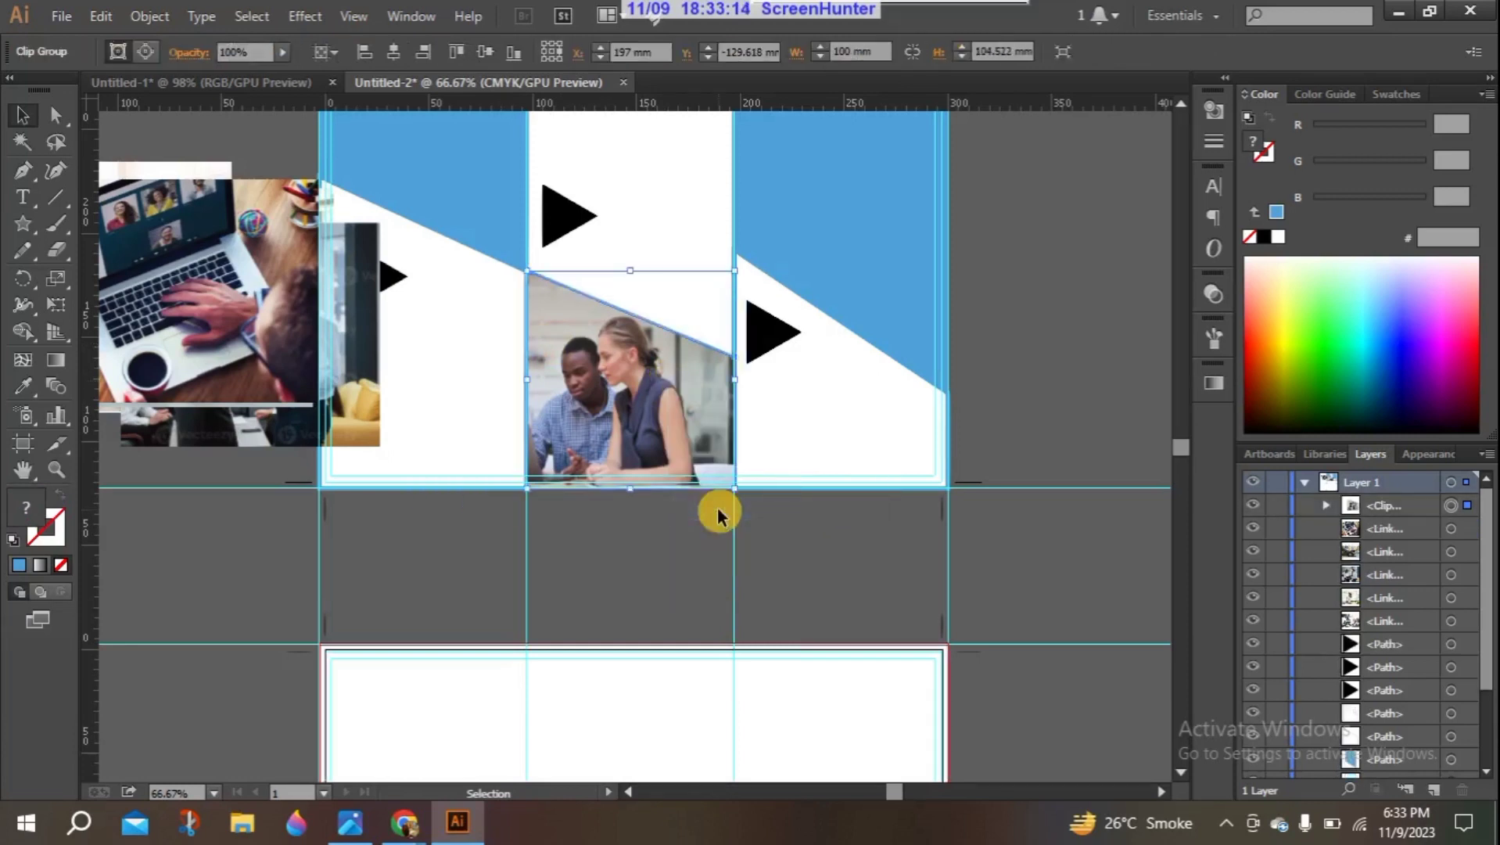
Step: Apply the last-used blue, 52A1D9, as the fill of the clipped photo group
{"action": "left_click", "coordinate": [61, 532]}
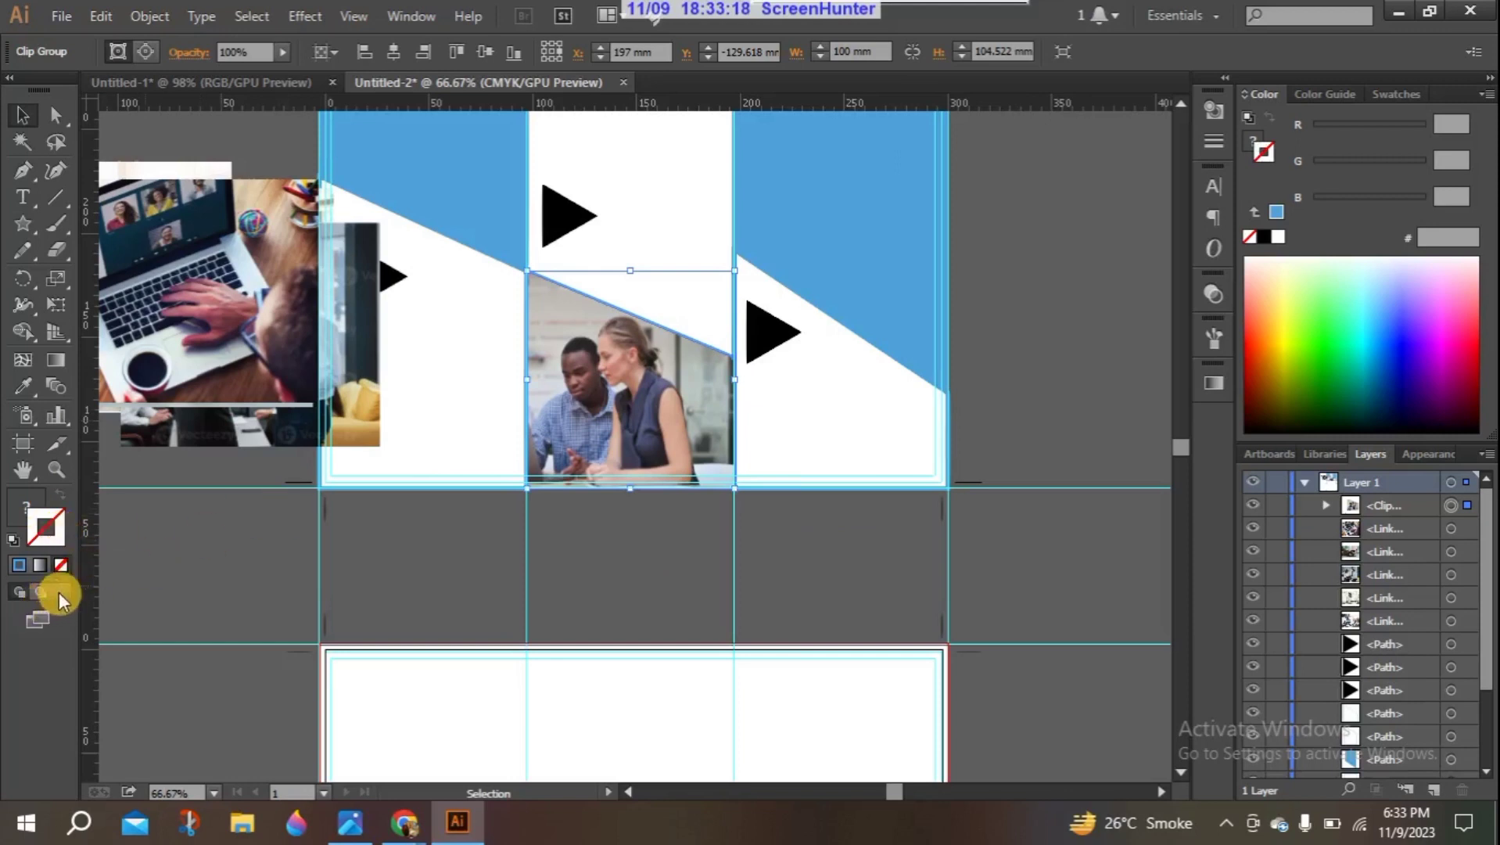
{"action": "left_click", "coordinate": [31, 511]}
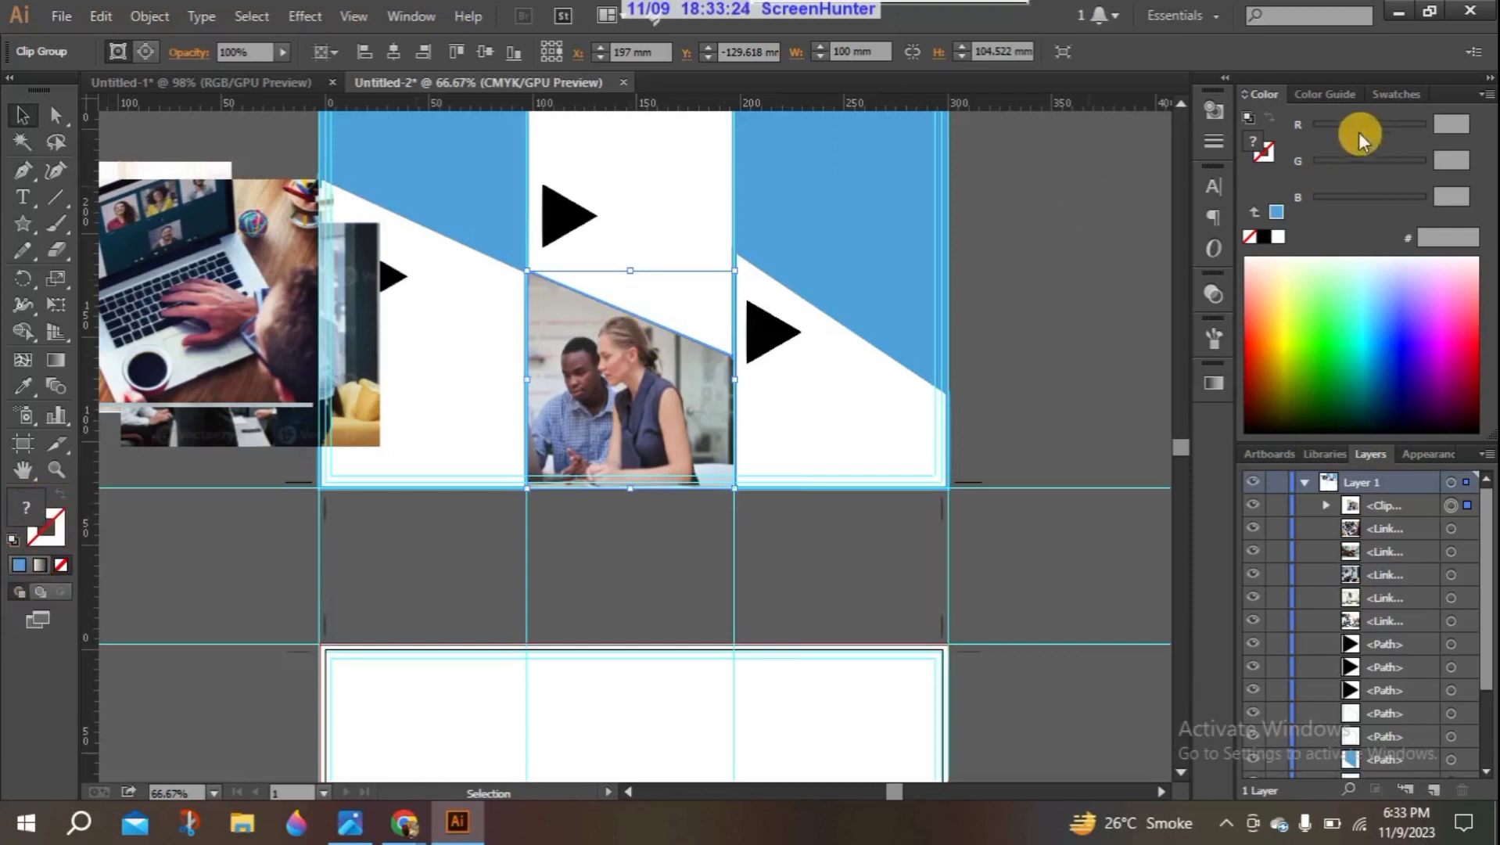
{"action": "left_click", "coordinate": [1279, 219]}
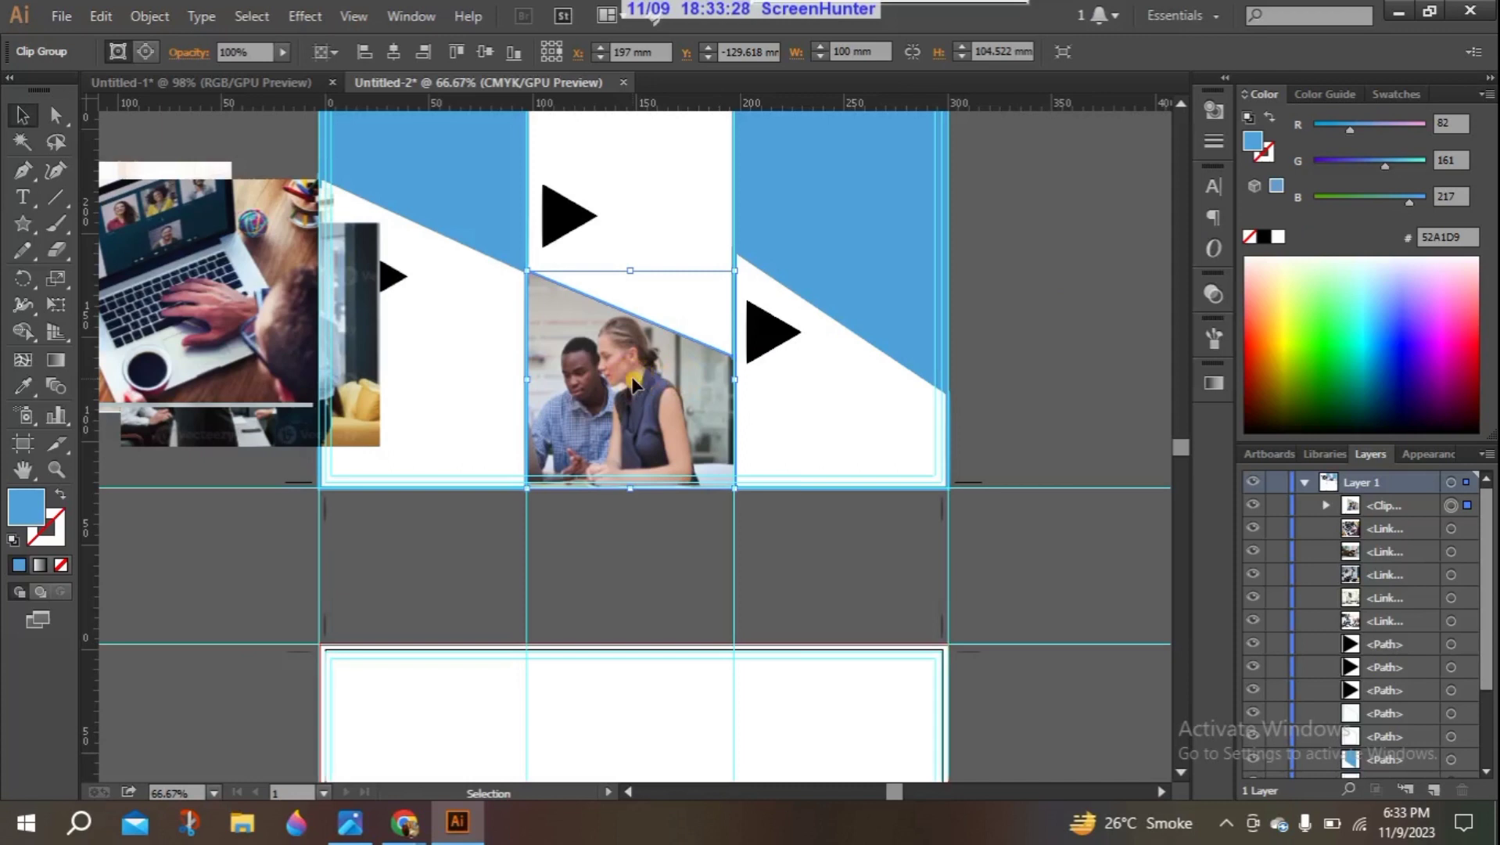
Step: Set the clipped photo group's blending mode to Multiply and deselect it
{"action": "left_click", "coordinate": [650, 450]}
{"action": "left_click", "coordinate": [1218, 298]}
{"action": "left_click", "coordinate": [1034, 308]}
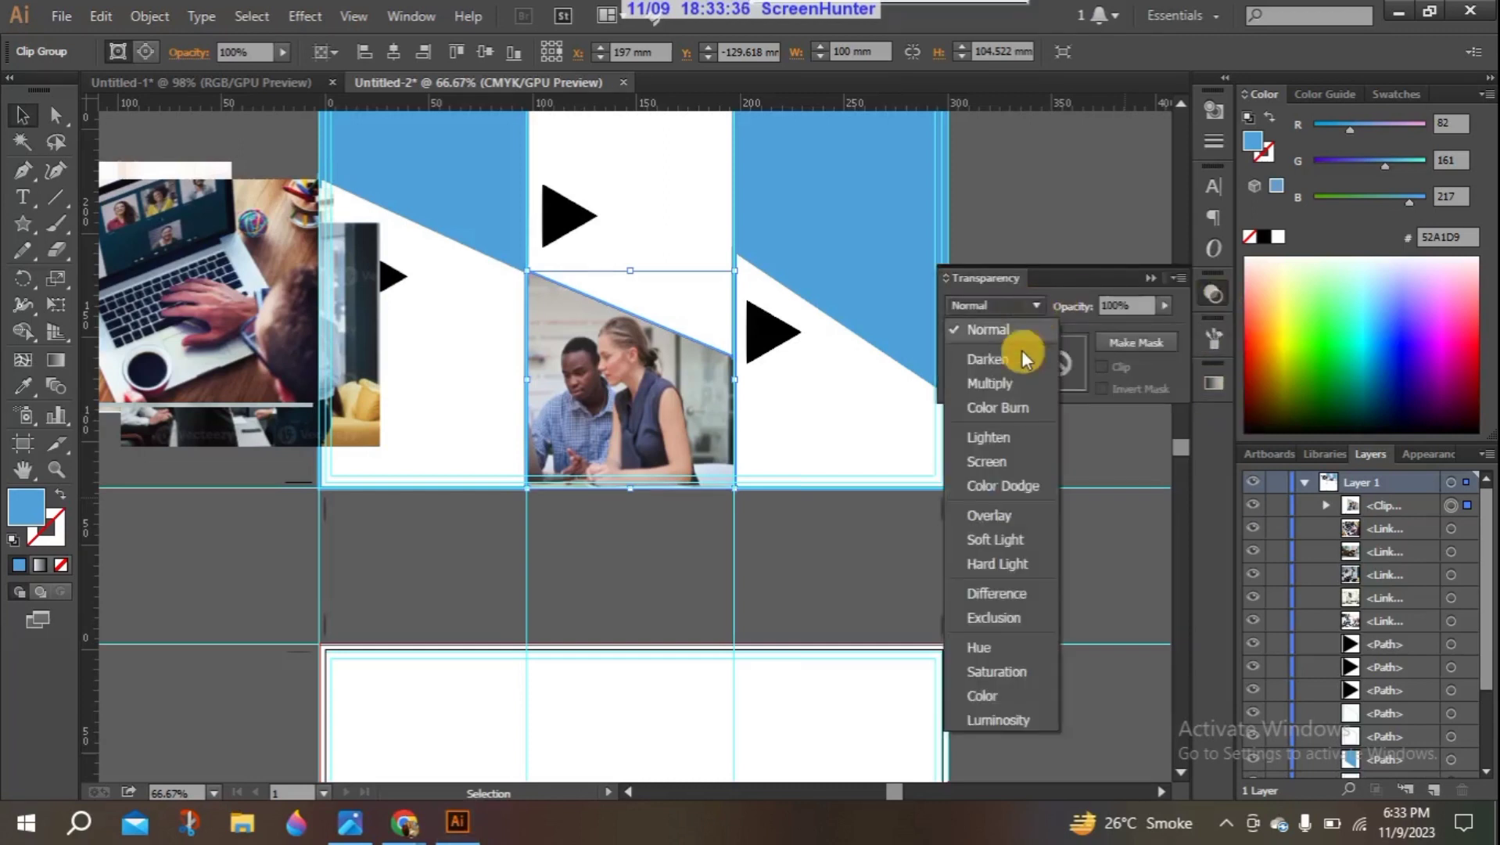
{"action": "left_click", "coordinate": [1018, 381]}
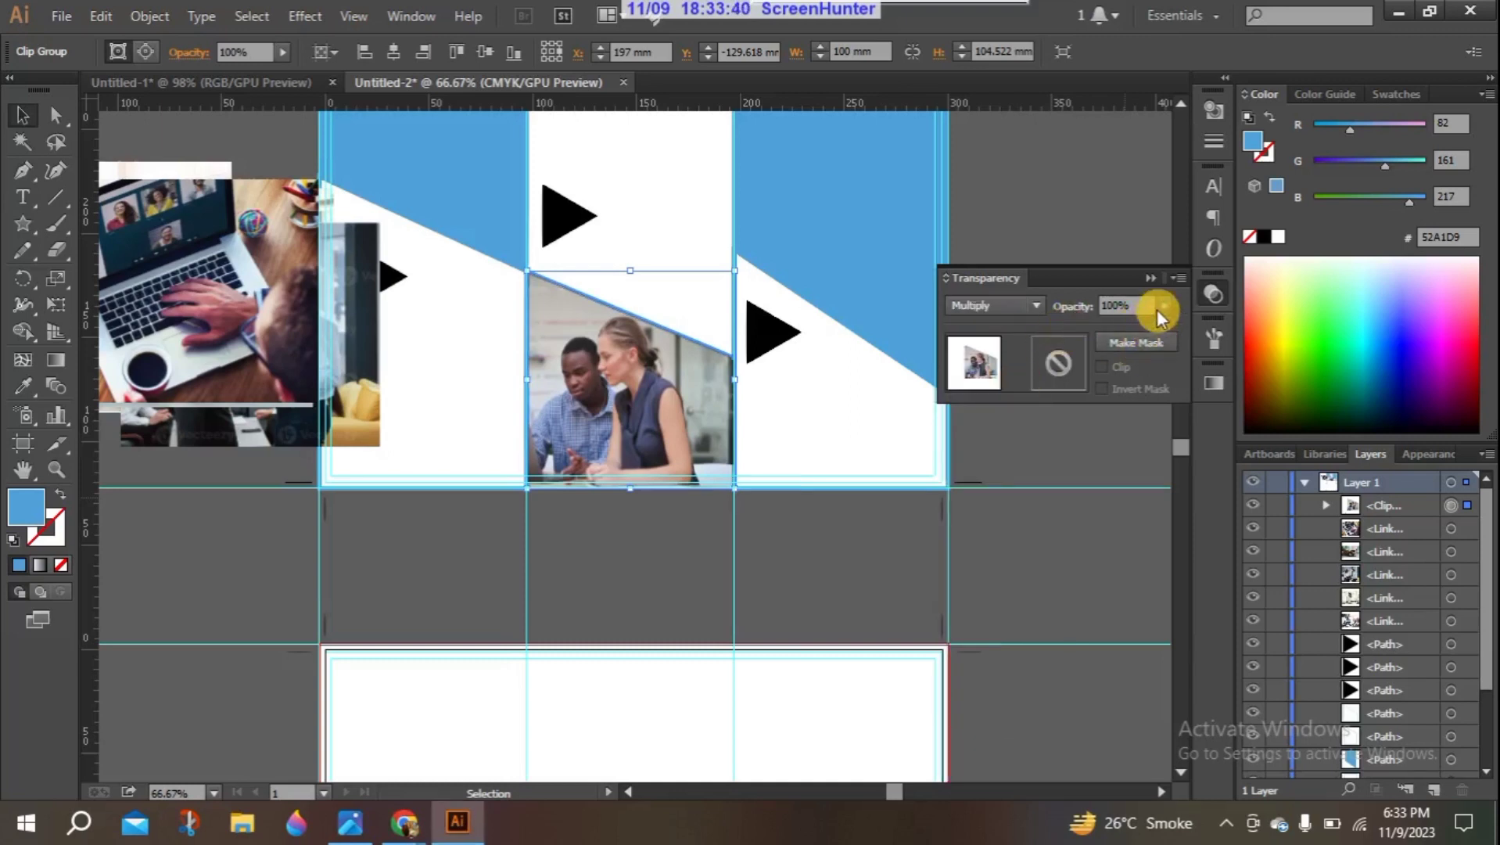
{"action": "left_click", "coordinate": [1151, 279]}
{"action": "left_click", "coordinate": [1093, 337]}
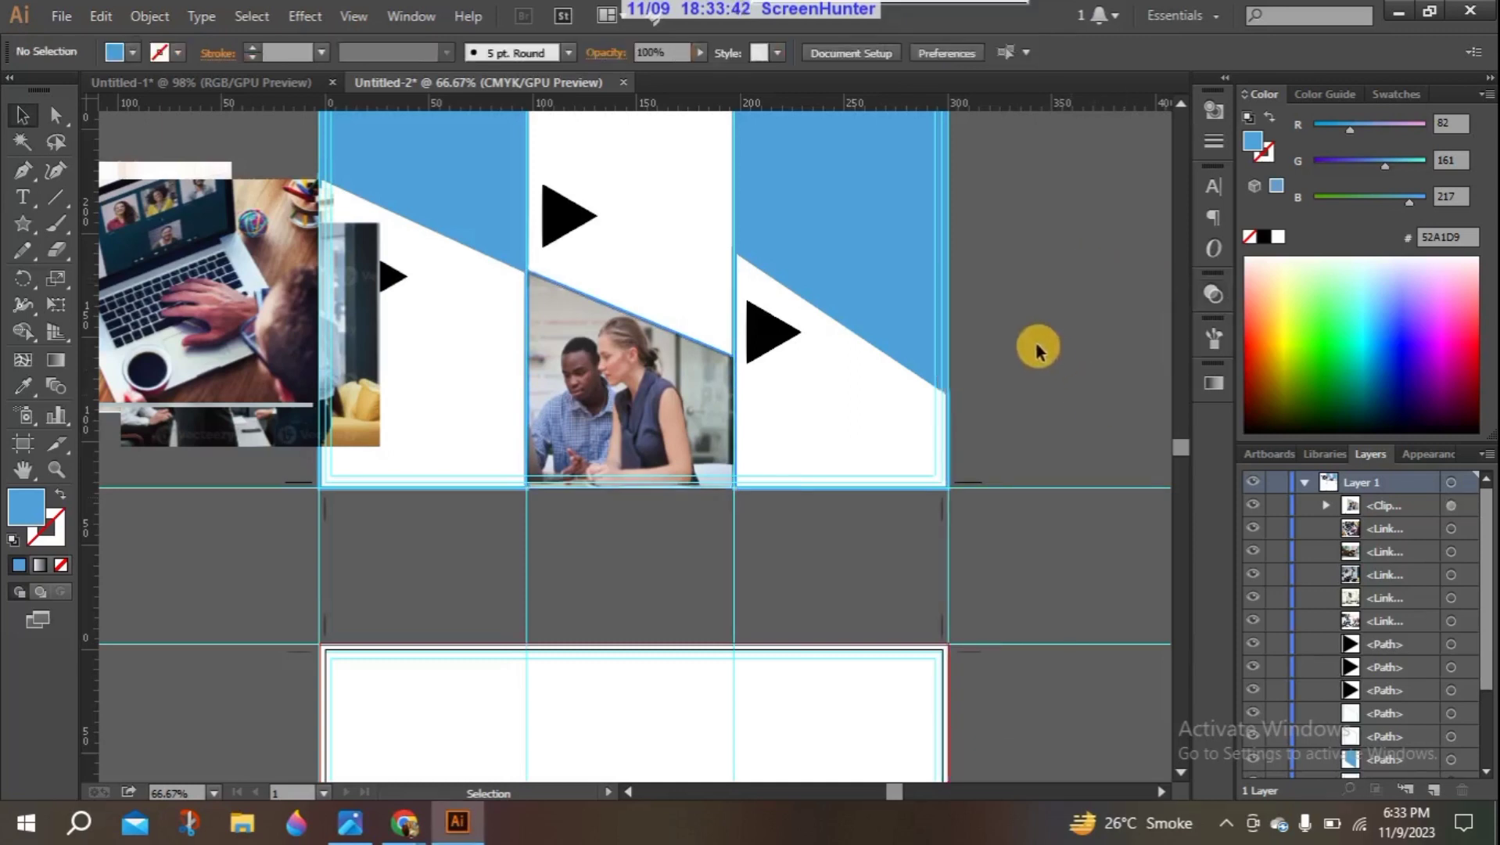
Step: Move the overhead laptop photo from the pile beside the artboard onto the third panel and embed it
{"action": "left_click_drag", "start_coordinate": [1186, 452], "coordinate": [1184, 438]}
{"action": "left_click_drag", "start_coordinate": [194, 535], "coordinate": [910, 443]}
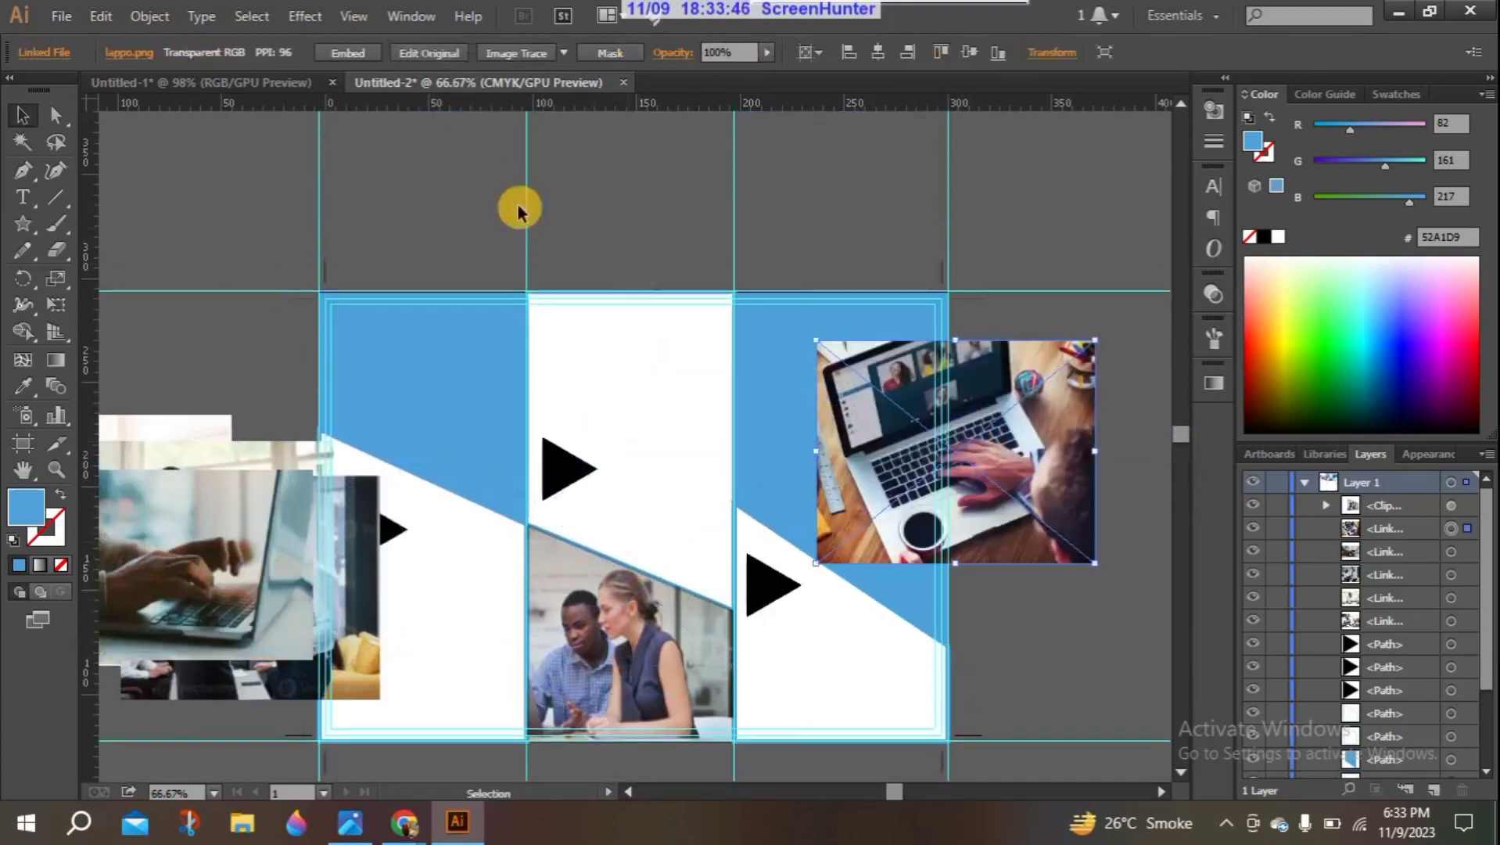
{"action": "left_click", "coordinate": [349, 53]}
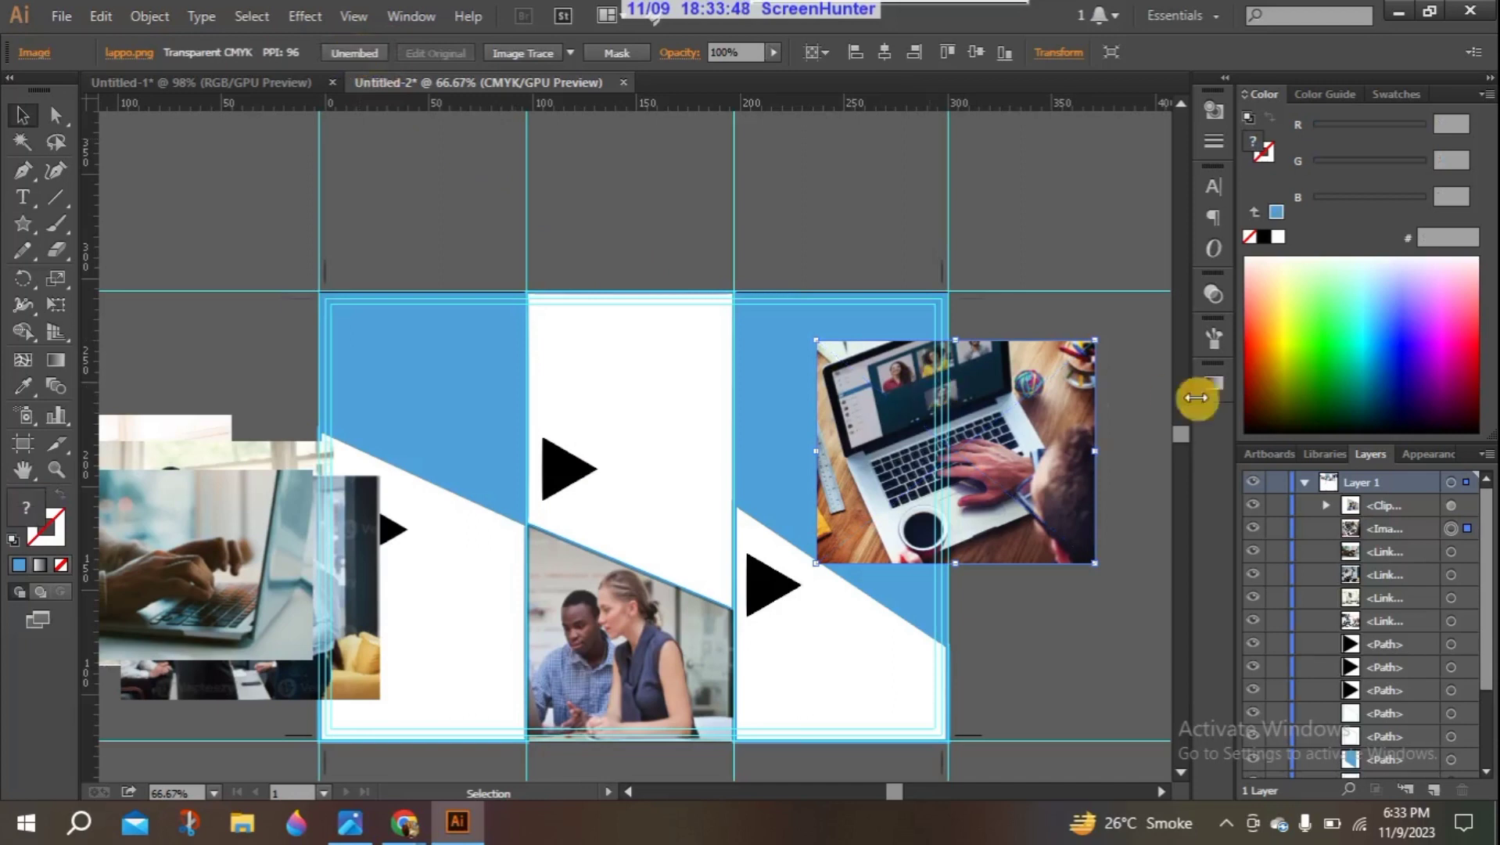
Step: Move the third panel's black triangle up into the blue area, level with the middle panel's triangle
{"action": "scroll", "coordinate": [1179, 438], "scroll_direction": "down", "scroll_amount": 5}
{"action": "scroll", "coordinate": [1185, 445], "scroll_direction": "up", "scroll_amount": 3}
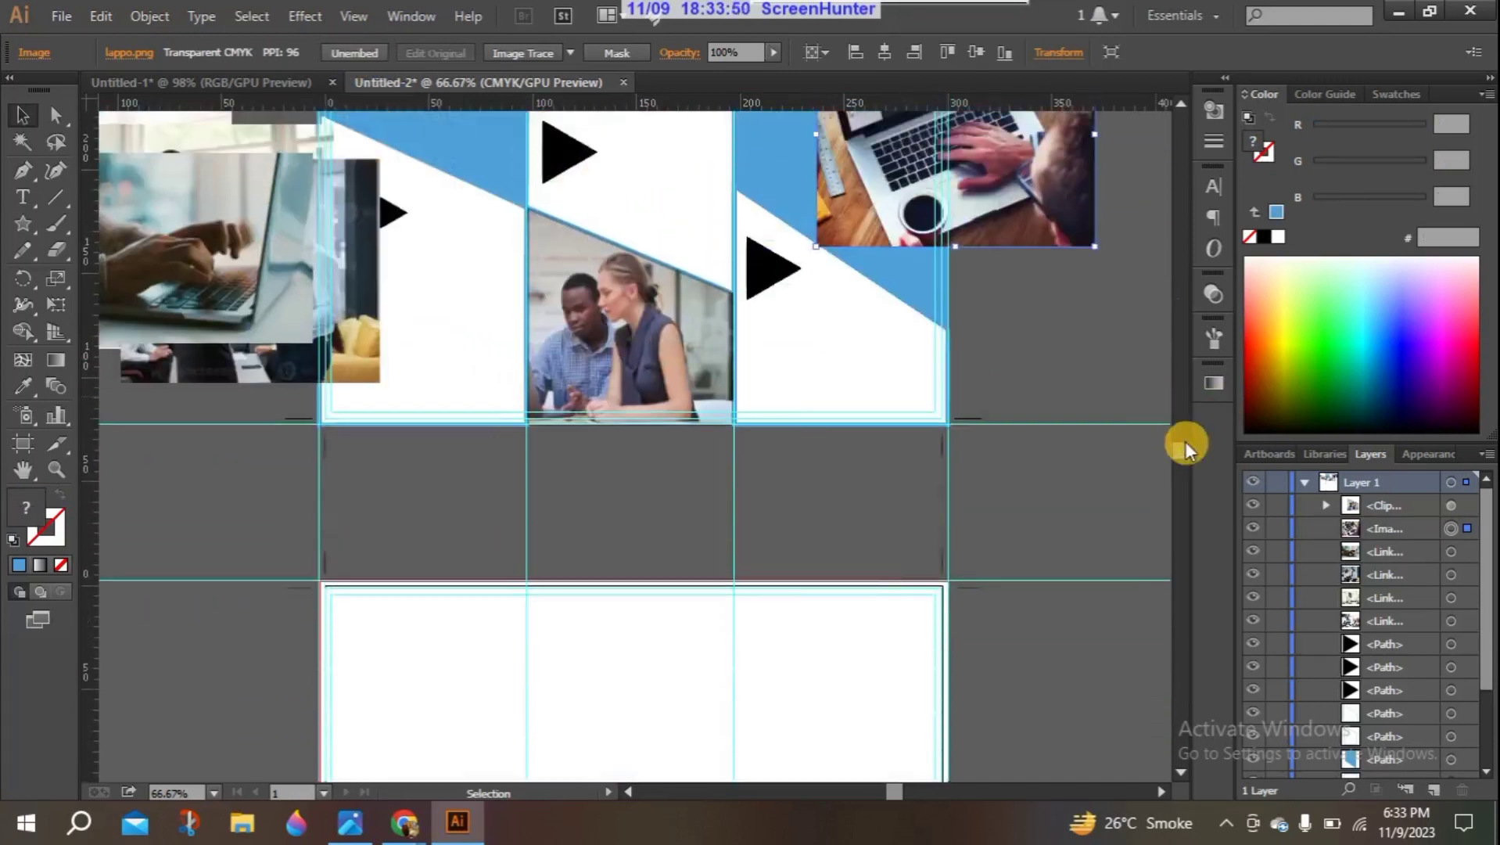
{"action": "scroll", "coordinate": [1185, 436], "scroll_direction": "up", "scroll_amount": 1}
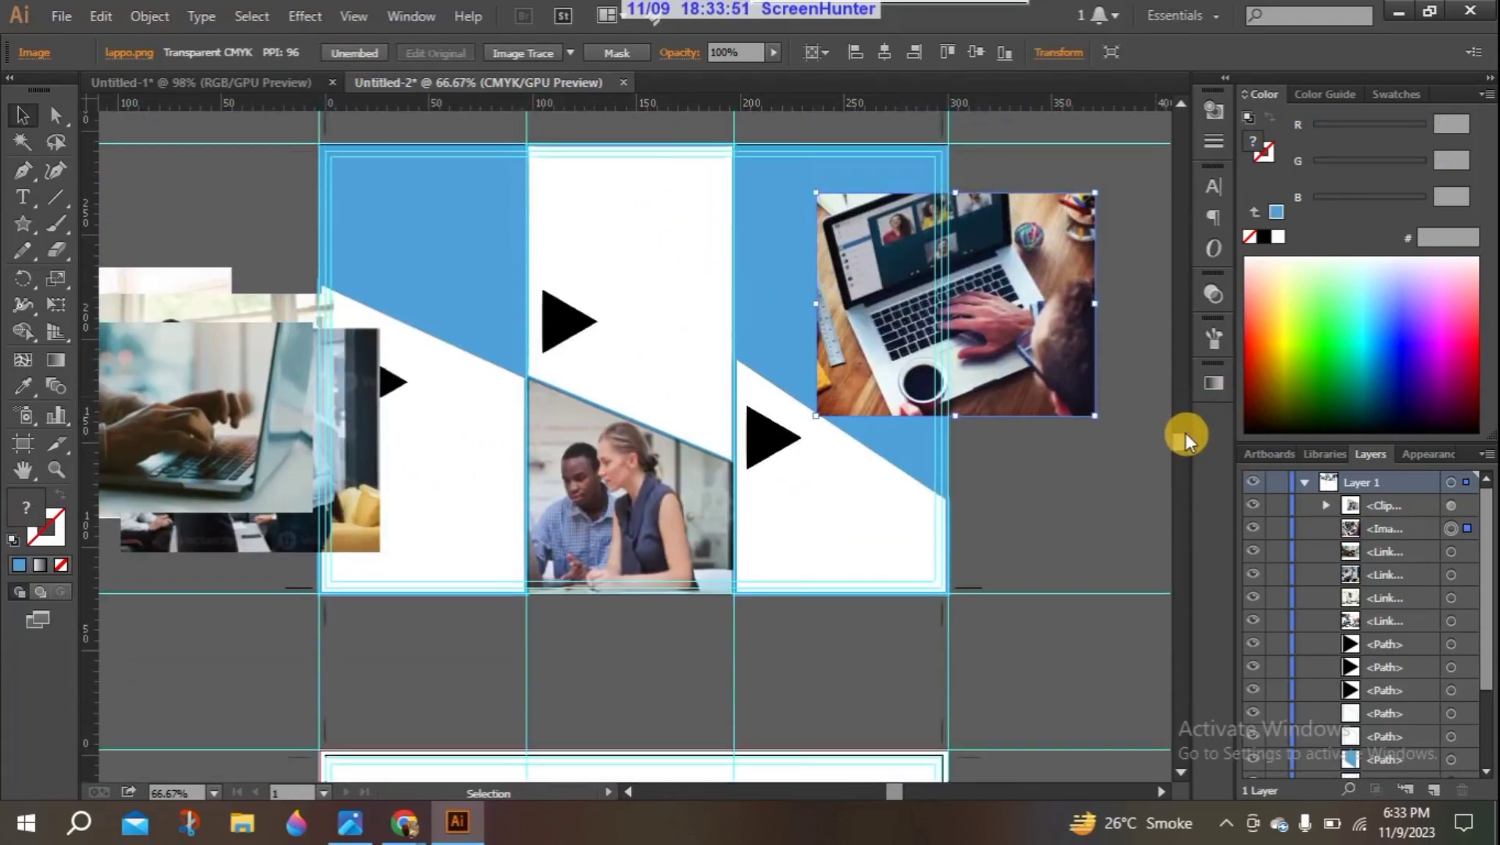
{"action": "left_click", "coordinate": [763, 425]}
{"action": "double_click", "coordinate": [763, 425]}
{"action": "double_click", "coordinate": [1065, 503]}
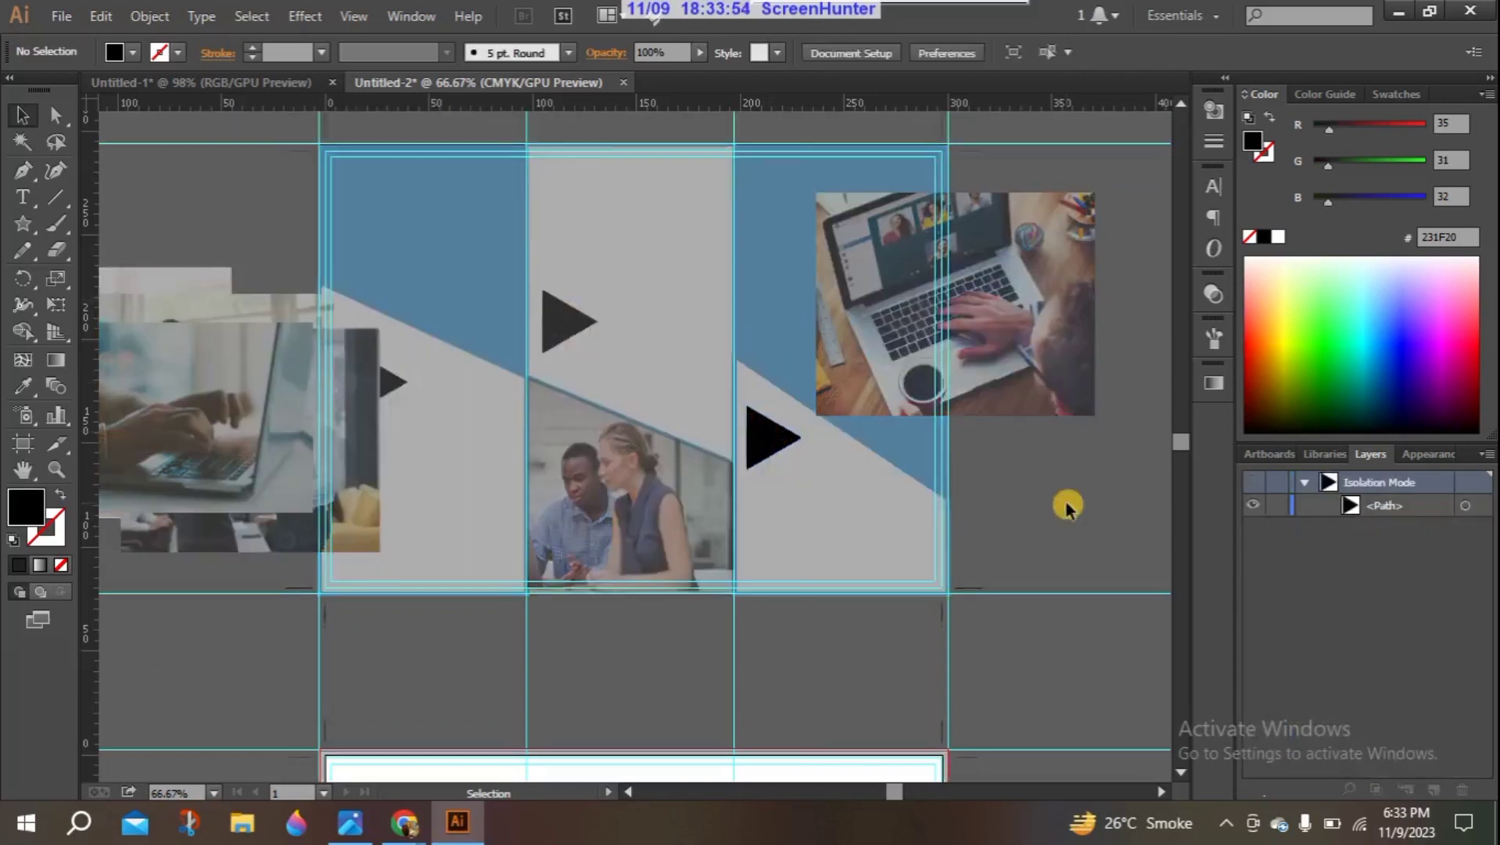
{"action": "left_click_drag", "start_coordinate": [758, 436], "coordinate": [771, 320]}
Step: Shift the laptop photo outward past the third panel's edge and fill that panel's lower slanted shape with black
{"action": "left_click_drag", "start_coordinate": [974, 327], "coordinate": [1046, 432]}
{"action": "left_click", "coordinate": [798, 399]}
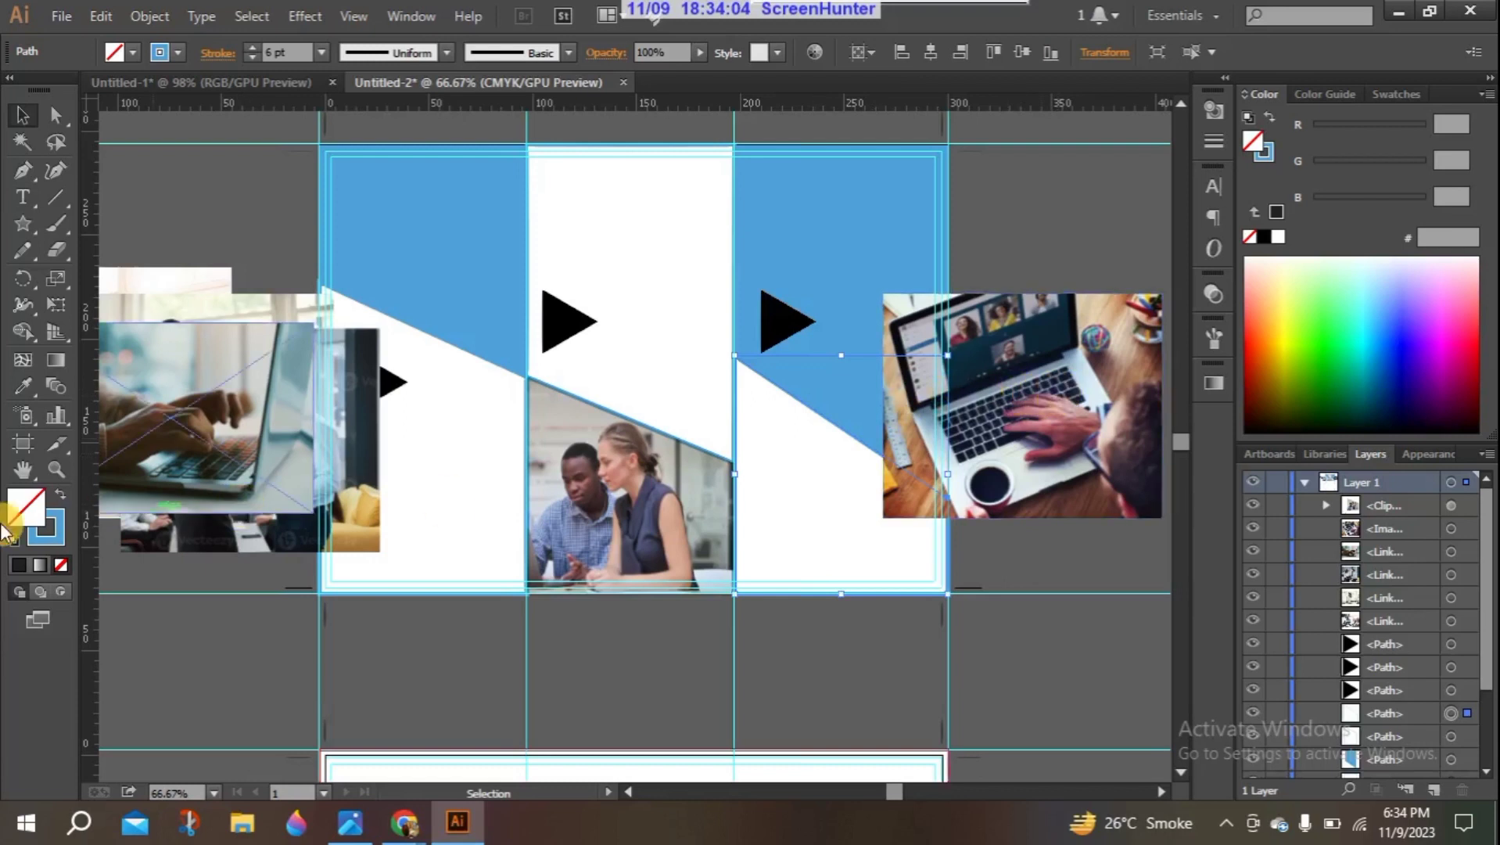
{"action": "left_click", "coordinate": [1267, 237]}
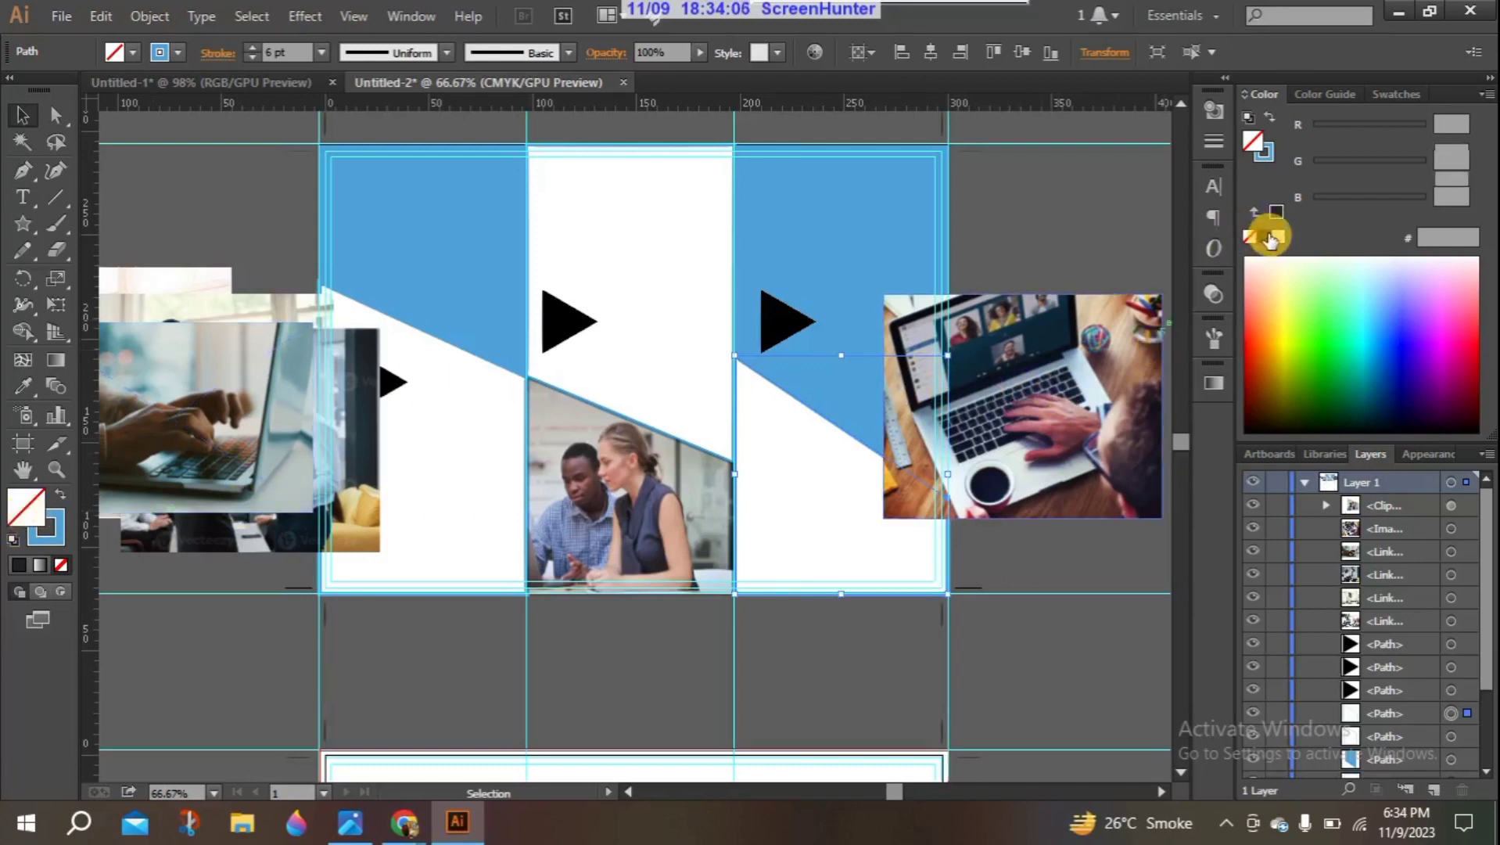
Step: Move the laptop photo over the third panel's lower slanted shape and send it backward until it sits directly behind the black shape
{"action": "left_click_drag", "start_coordinate": [1007, 414], "coordinate": [852, 493]}
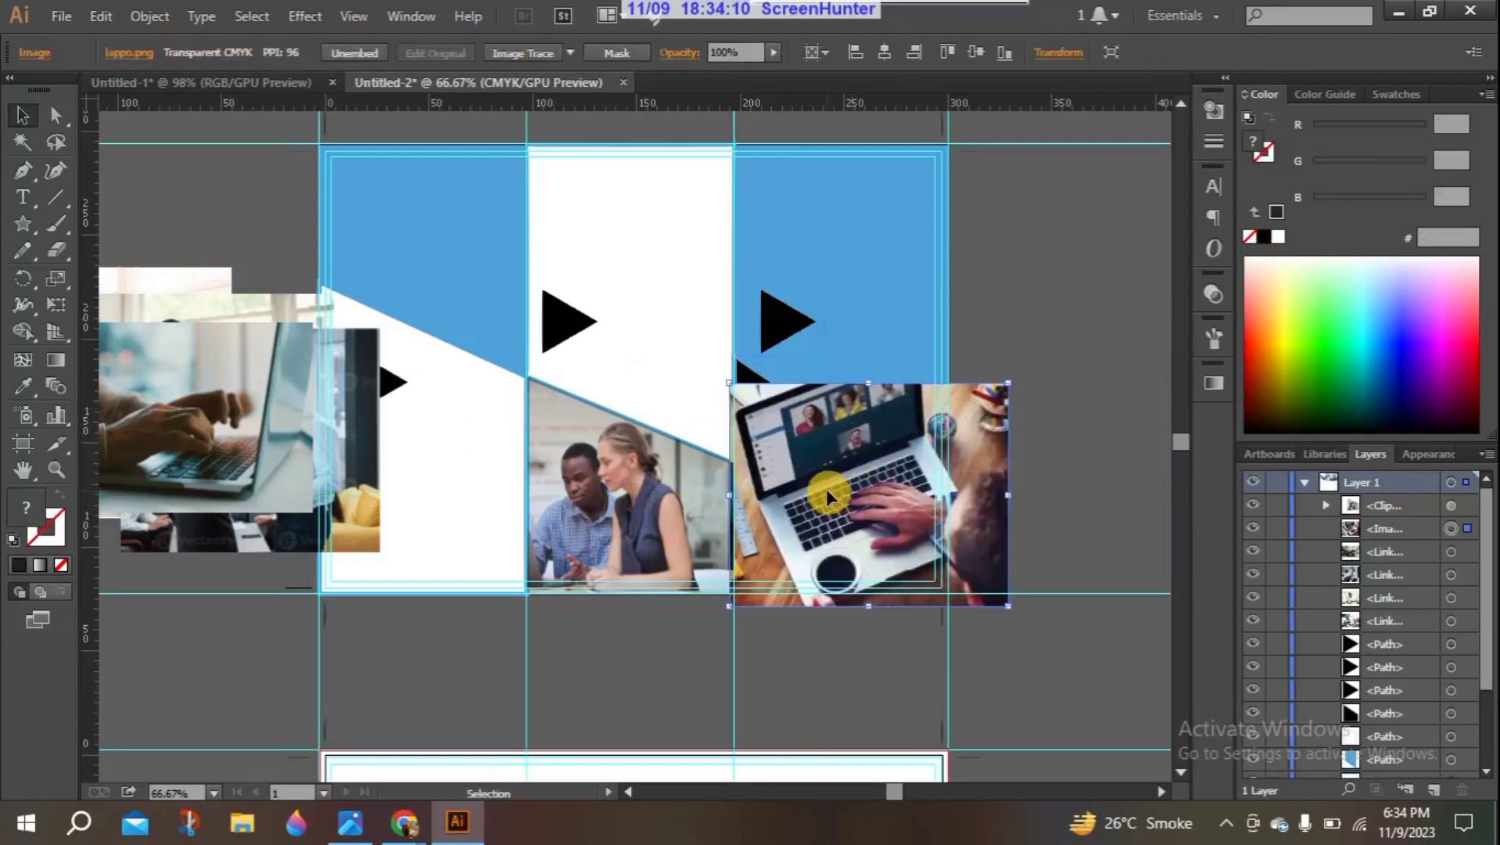
{"action": "left_click", "coordinate": [1023, 296]}
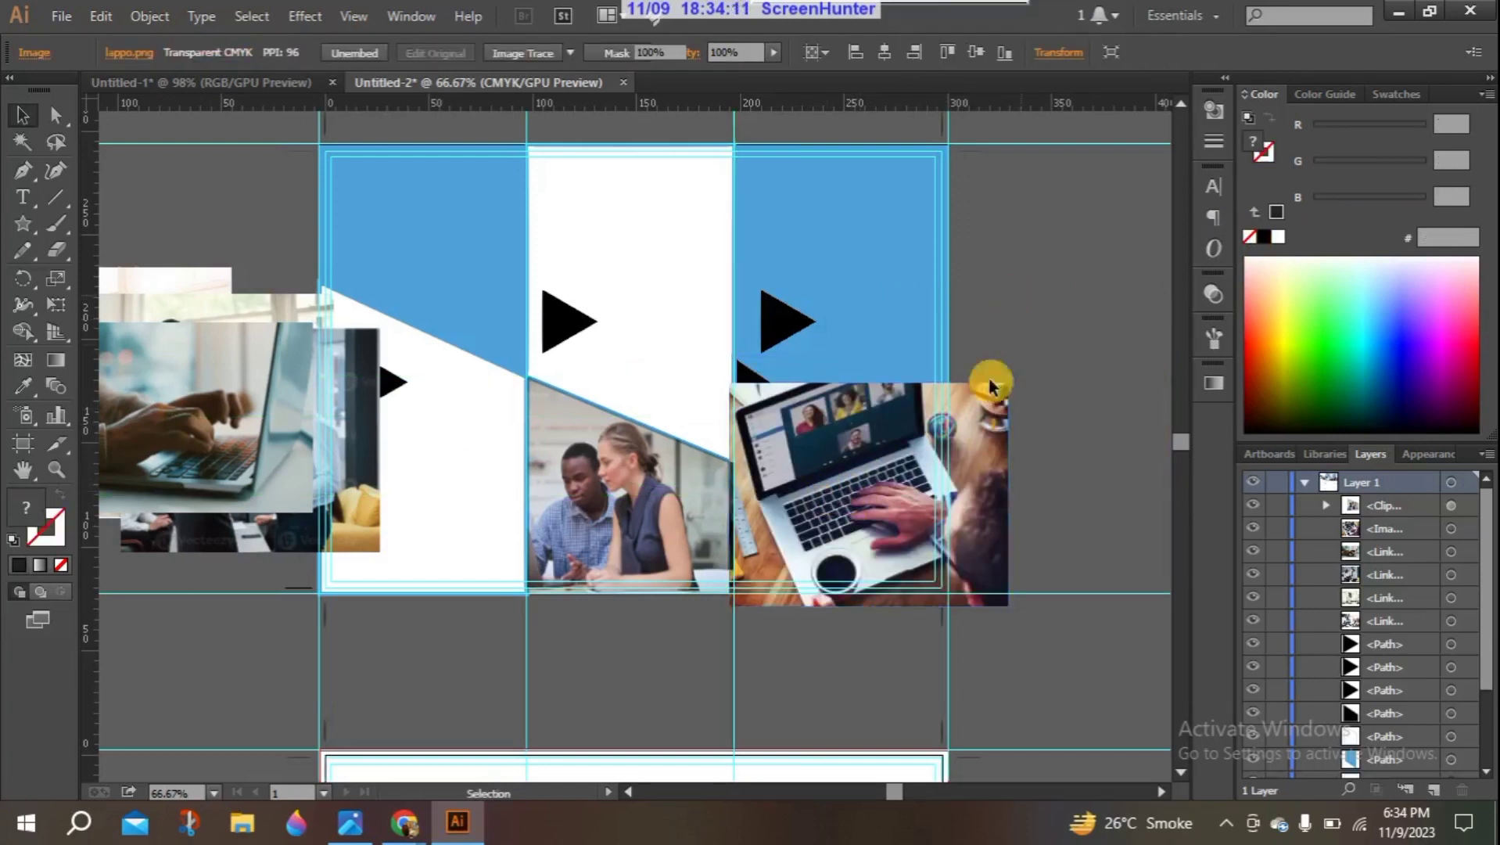
{"action": "right_click", "coordinate": [806, 530]}
{"action": "mouse_move", "coordinate": [894, 661]}
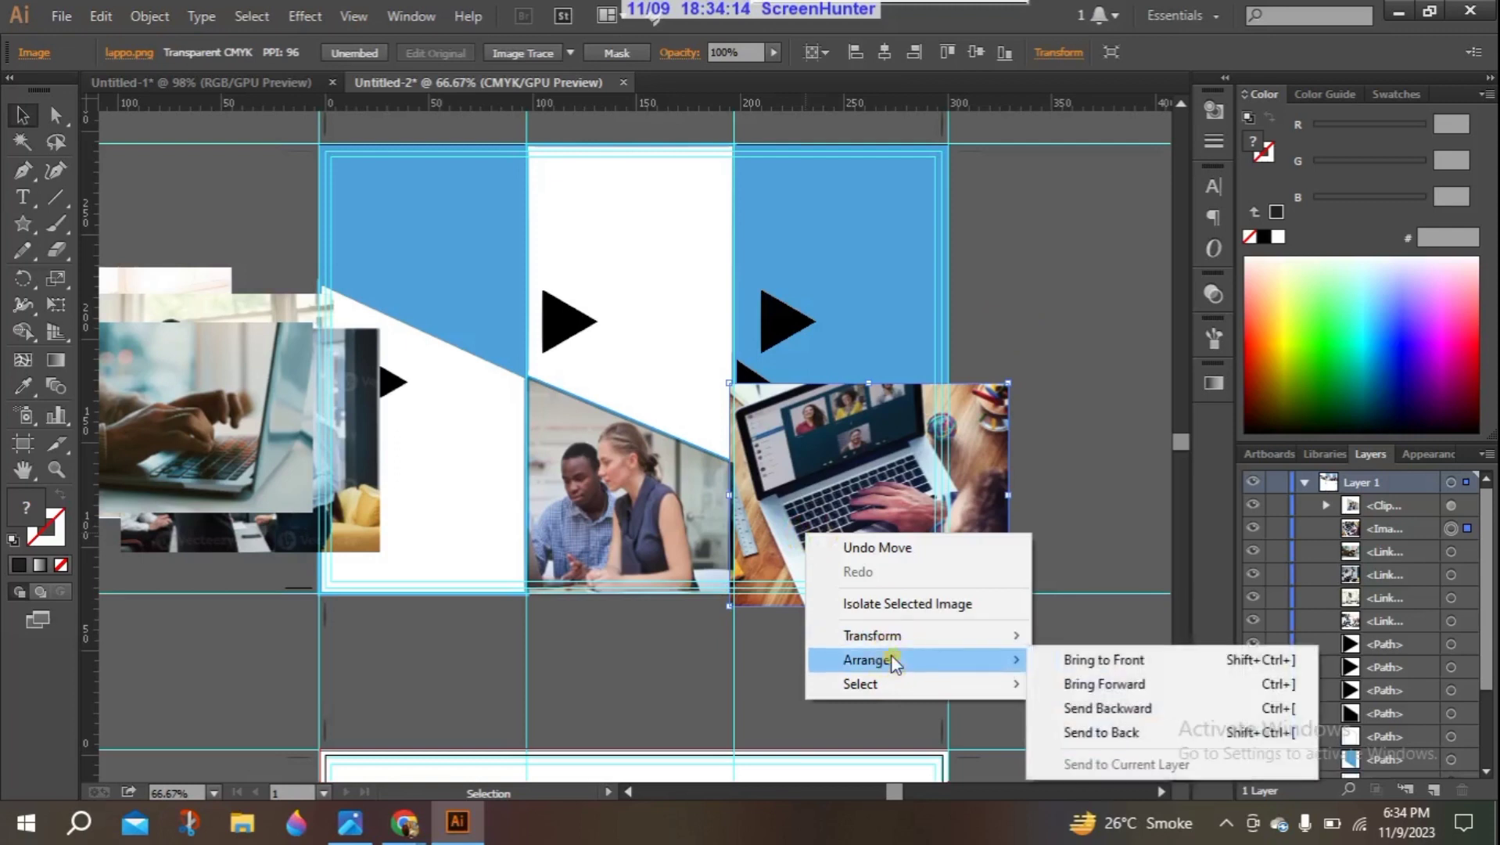
{"action": "left_click", "coordinate": [1150, 704]}
{"action": "right_click", "coordinate": [852, 530]}
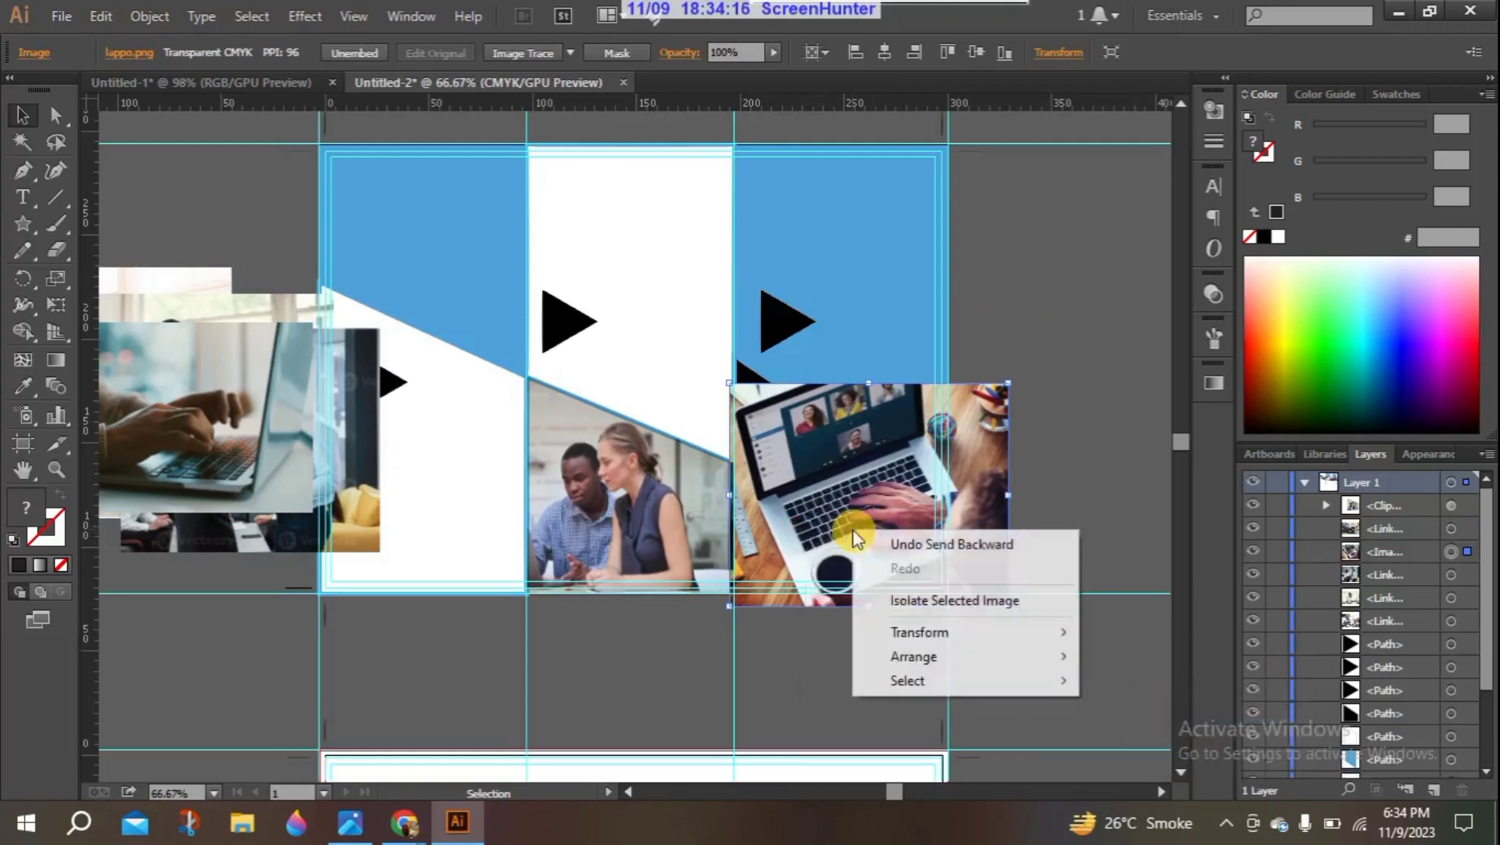
{"action": "mouse_move", "coordinate": [943, 657]}
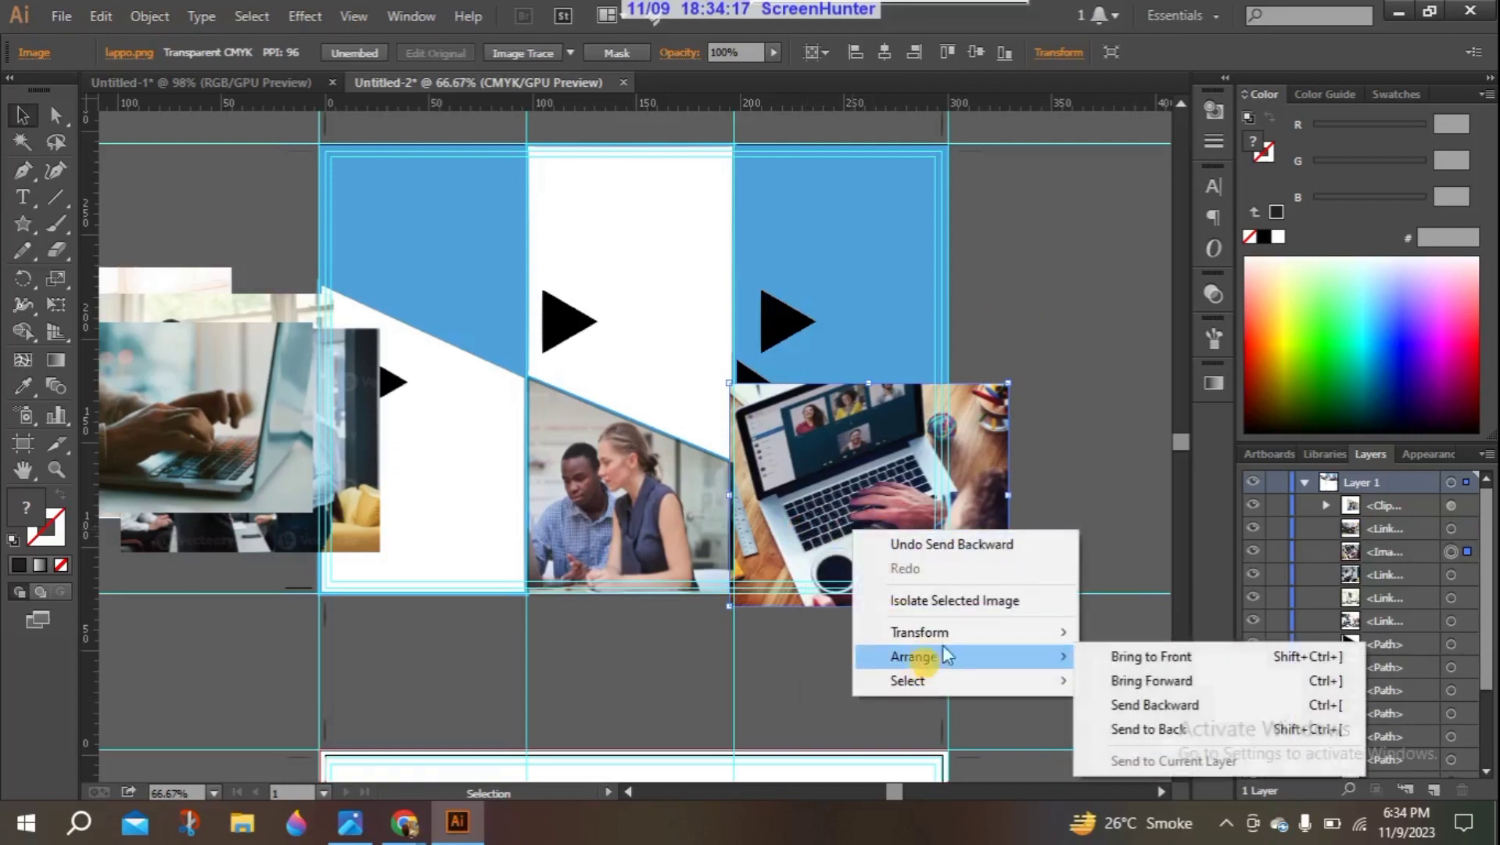
{"action": "left_click", "coordinate": [1103, 705]}
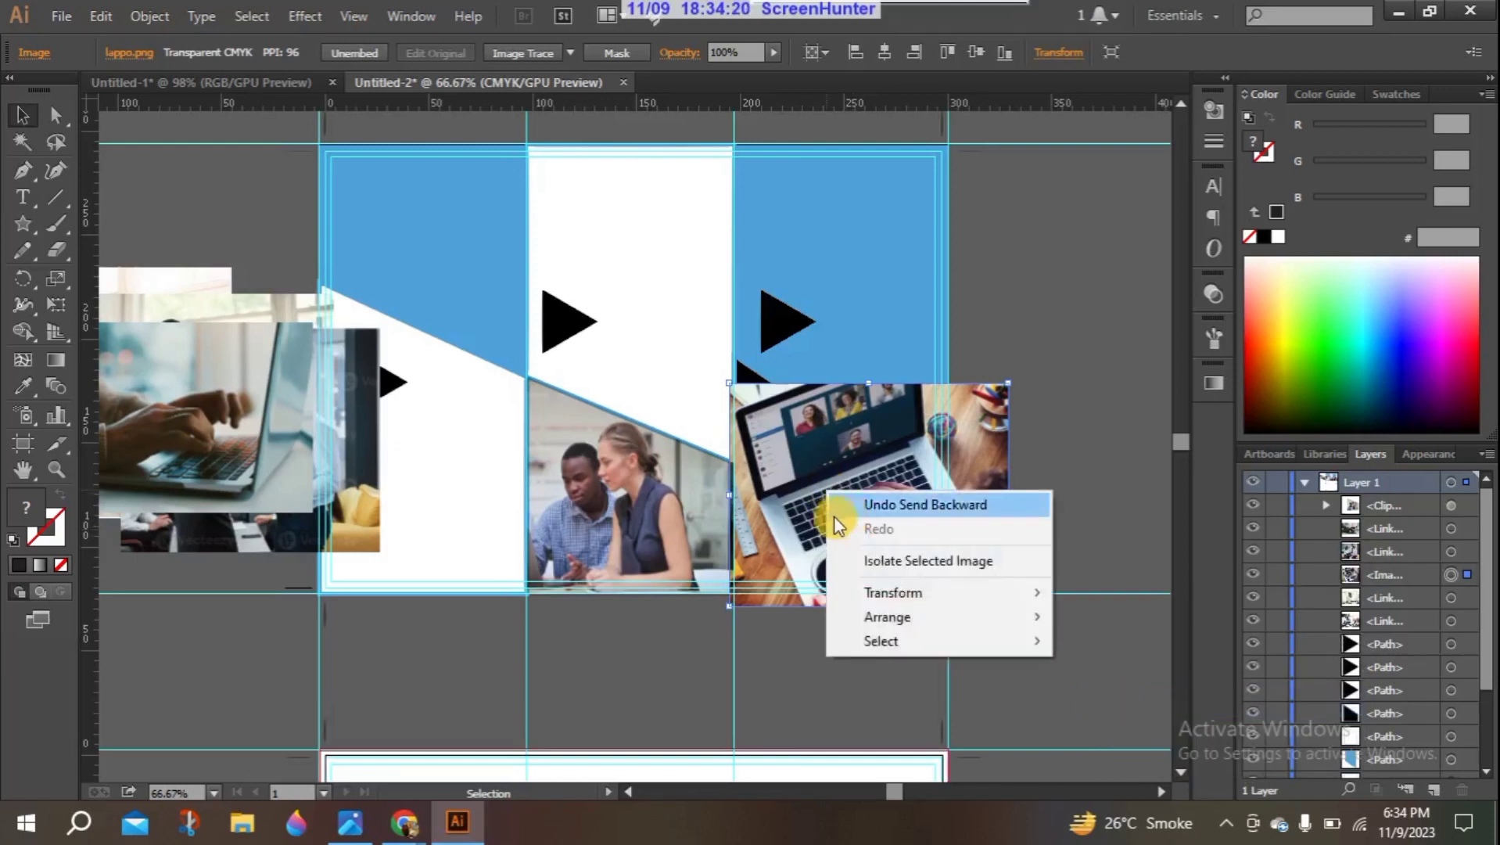
{"action": "mouse_move", "coordinate": [874, 618]}
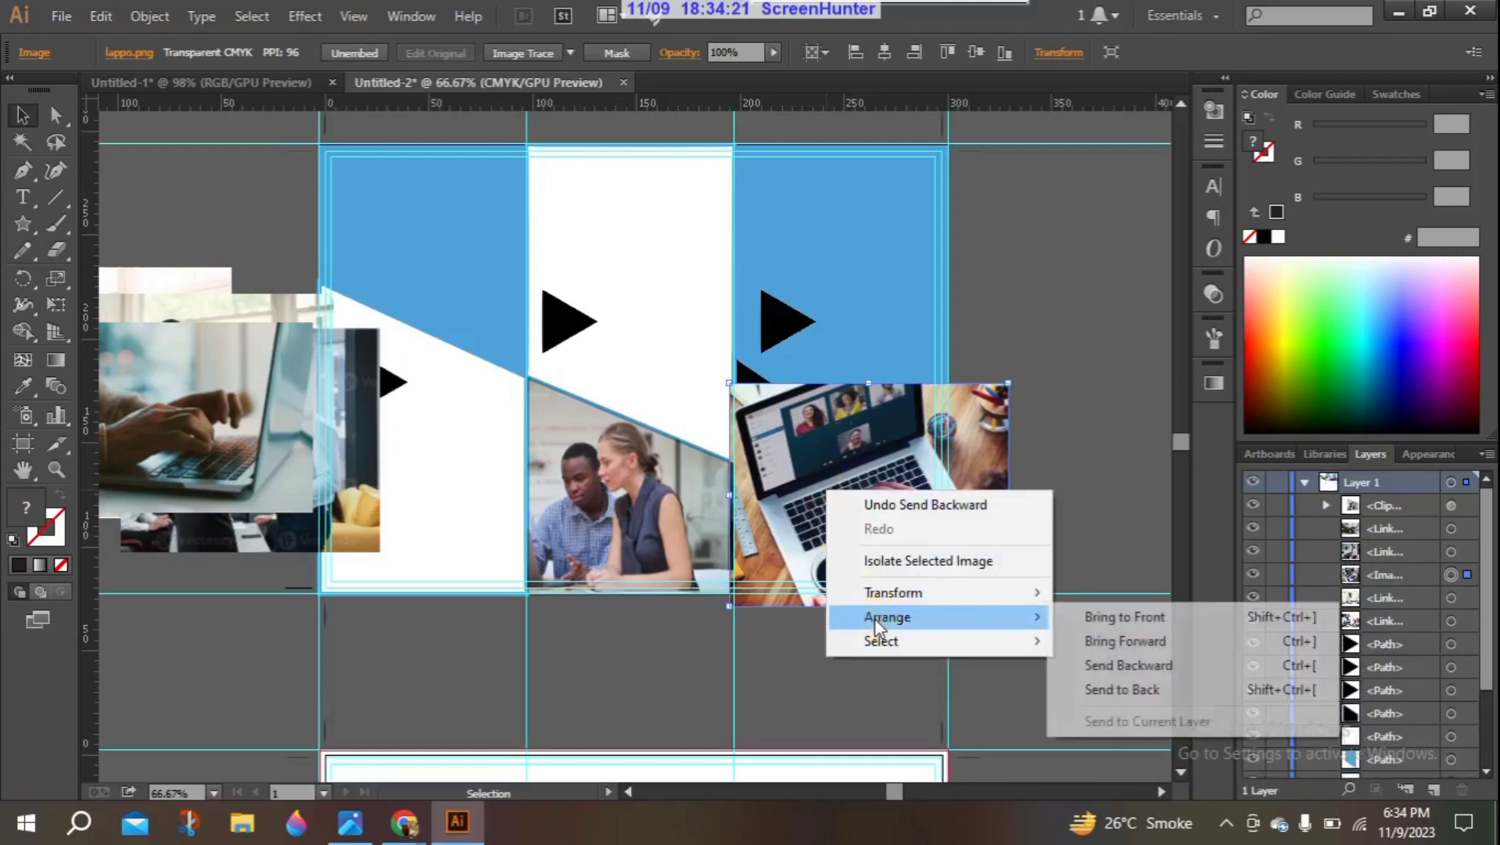
{"action": "left_click", "coordinate": [1142, 667]}
{"action": "right_click", "coordinate": [854, 477]}
{"action": "mouse_move", "coordinate": [906, 604]}
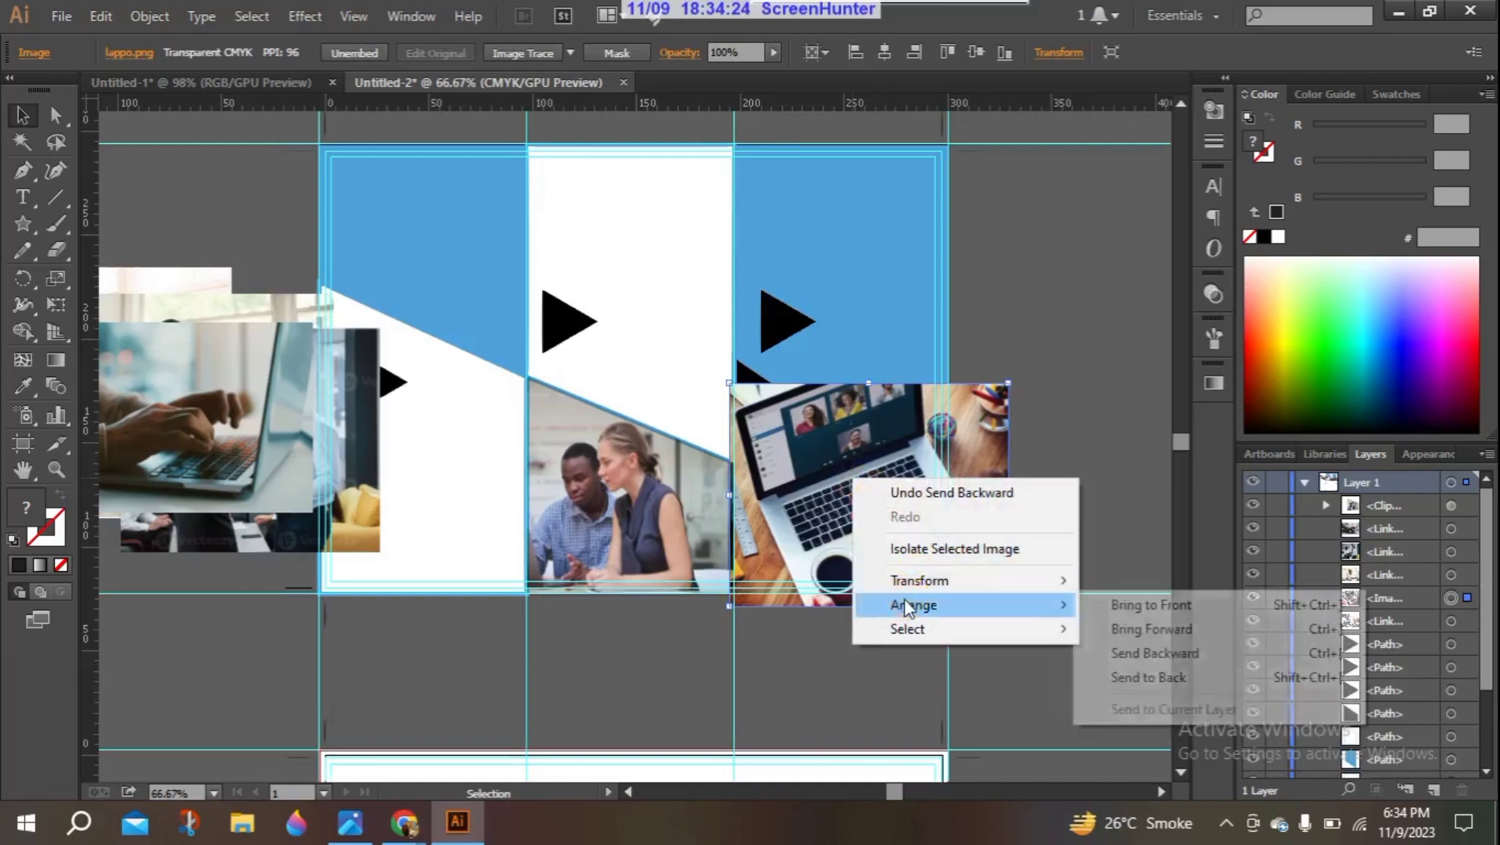
{"action": "left_click", "coordinate": [1197, 665]}
{"action": "right_click", "coordinate": [850, 486]}
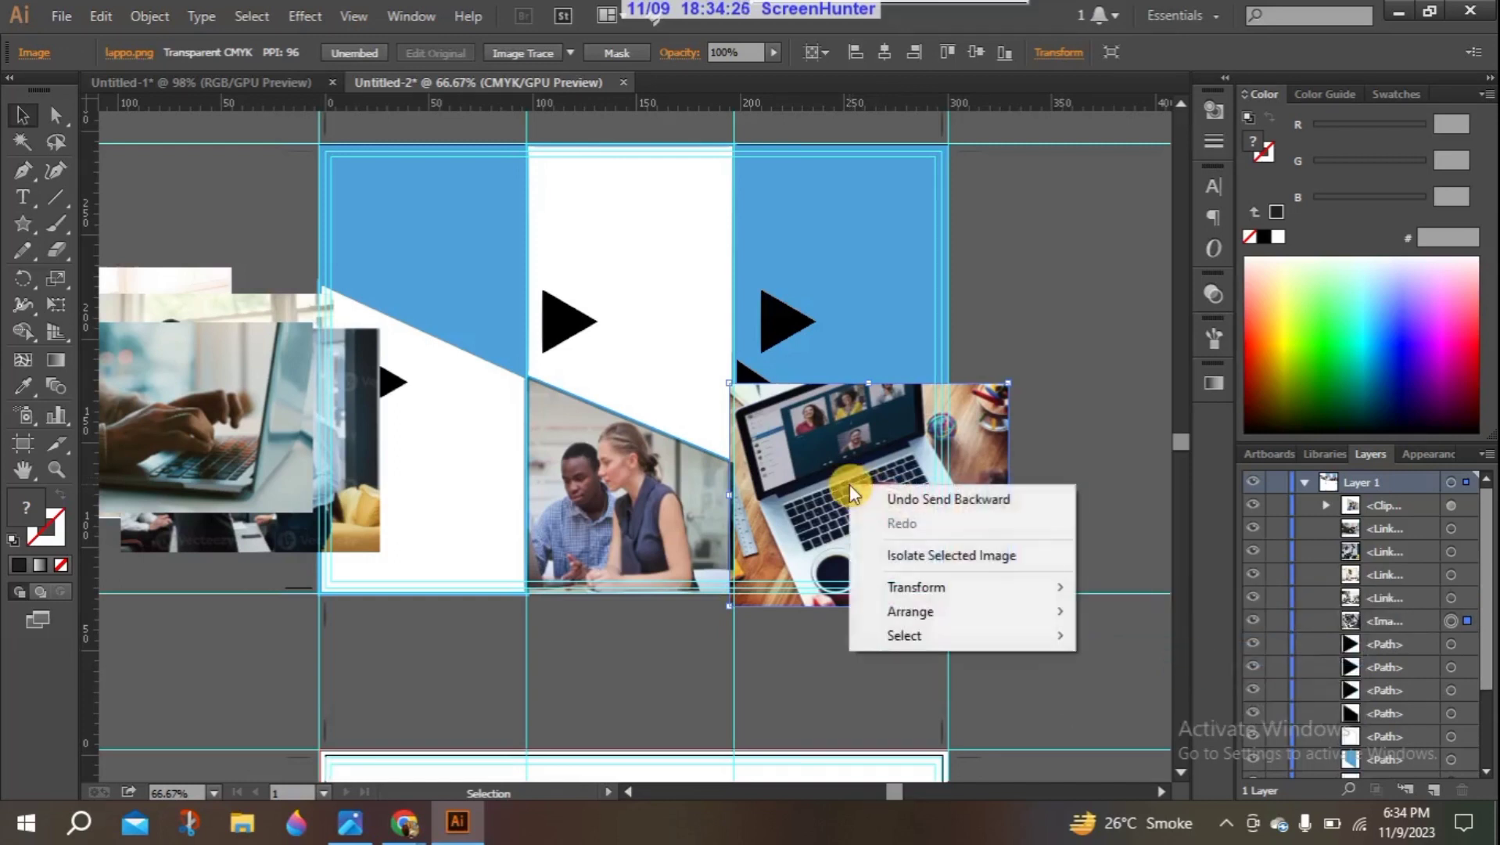
{"action": "mouse_move", "coordinate": [935, 609]}
{"action": "left_click", "coordinate": [1171, 670]}
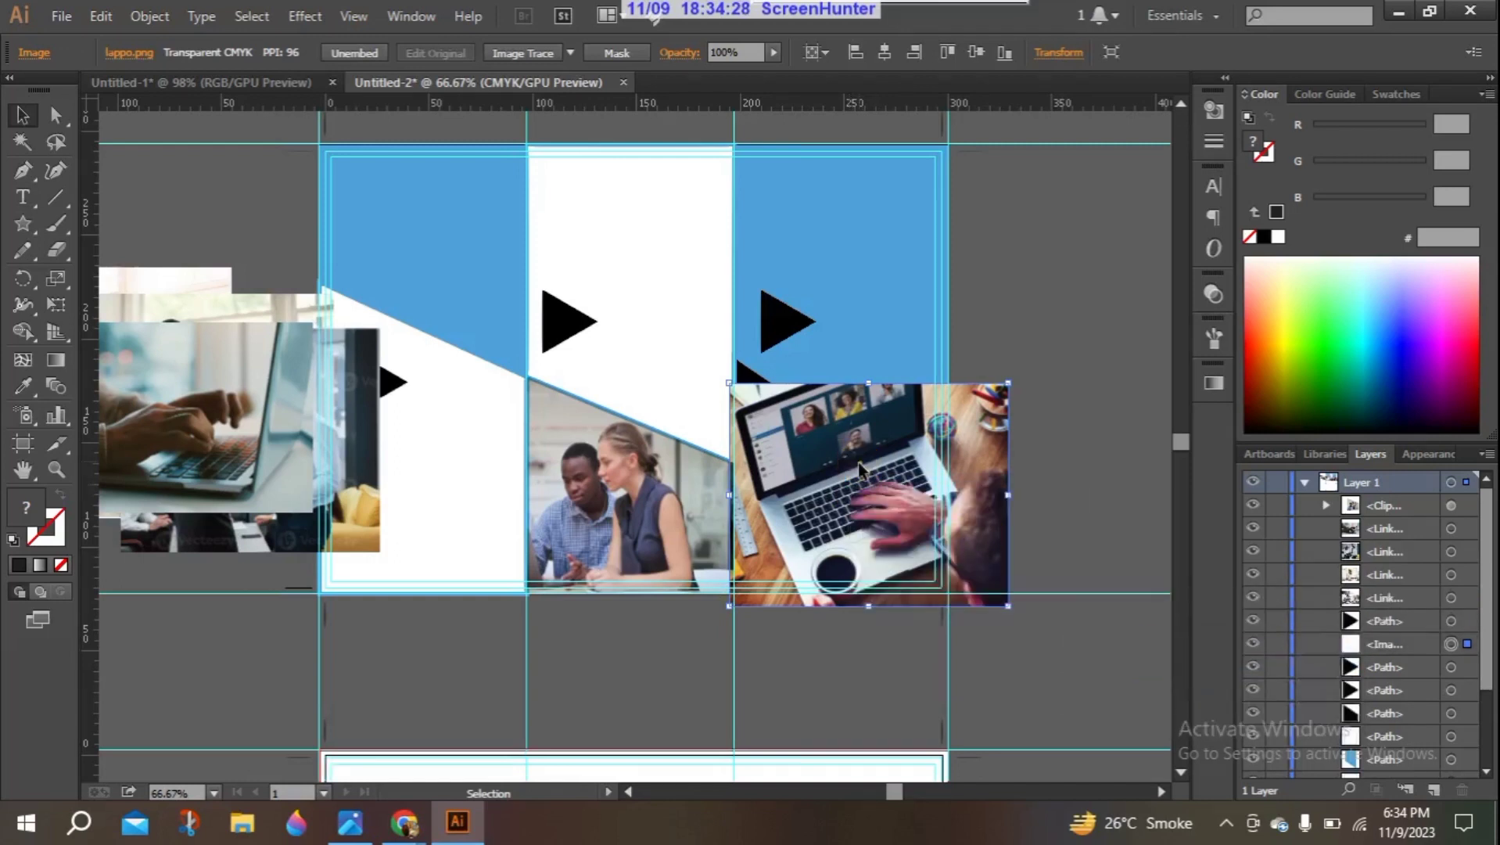
{"action": "right_click", "coordinate": [860, 464]}
{"action": "left_click", "coordinate": [1244, 653]}
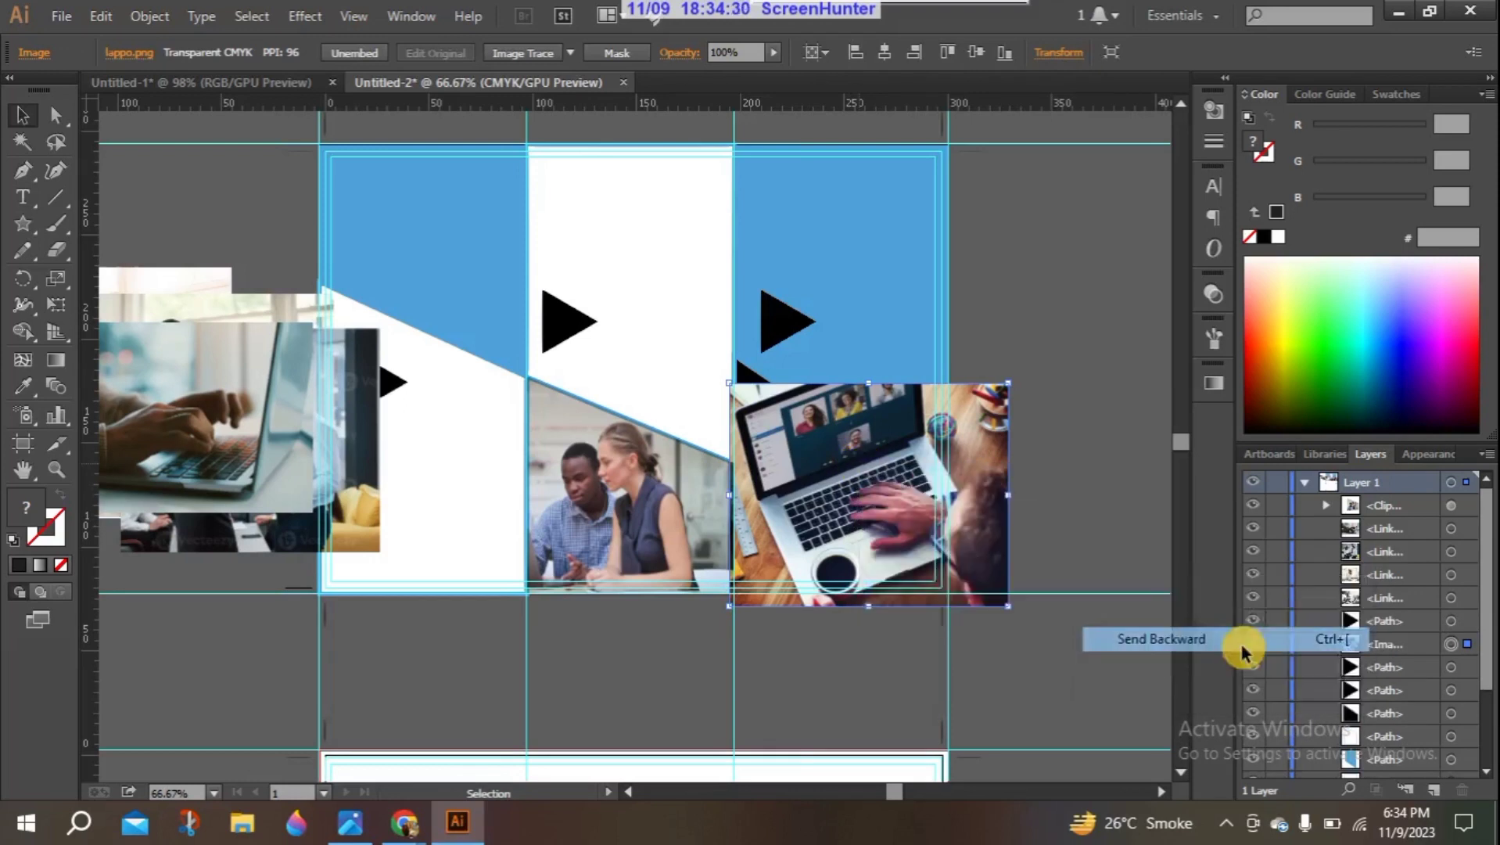
{"action": "right_click", "coordinate": [934, 528]}
{"action": "mouse_move", "coordinate": [1048, 643]}
{"action": "left_click", "coordinate": [1248, 700]}
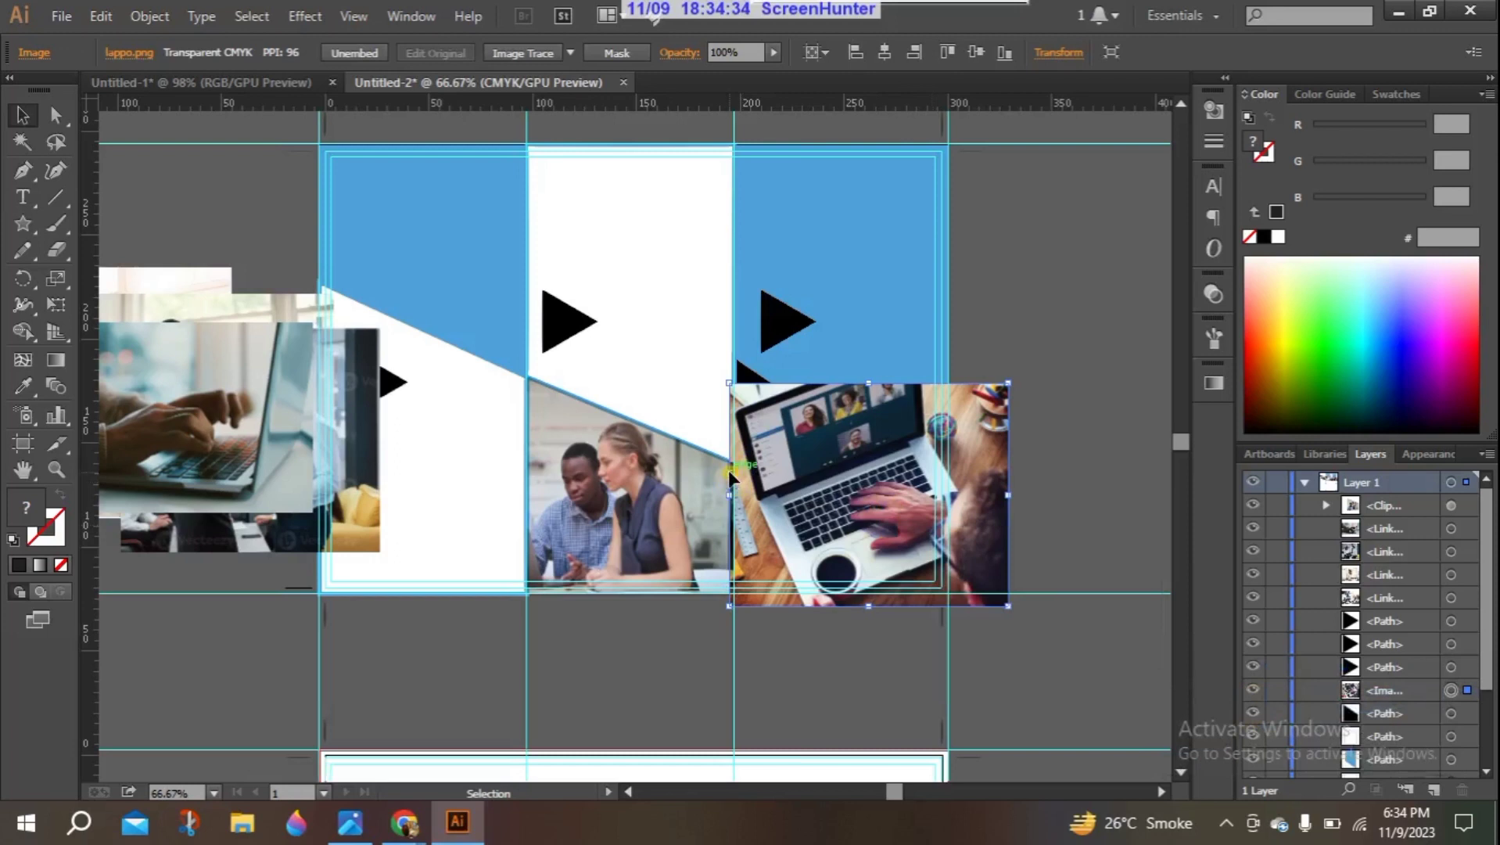
{"action": "right_click", "coordinate": [798, 490]}
{"action": "mouse_move", "coordinate": [860, 618]}
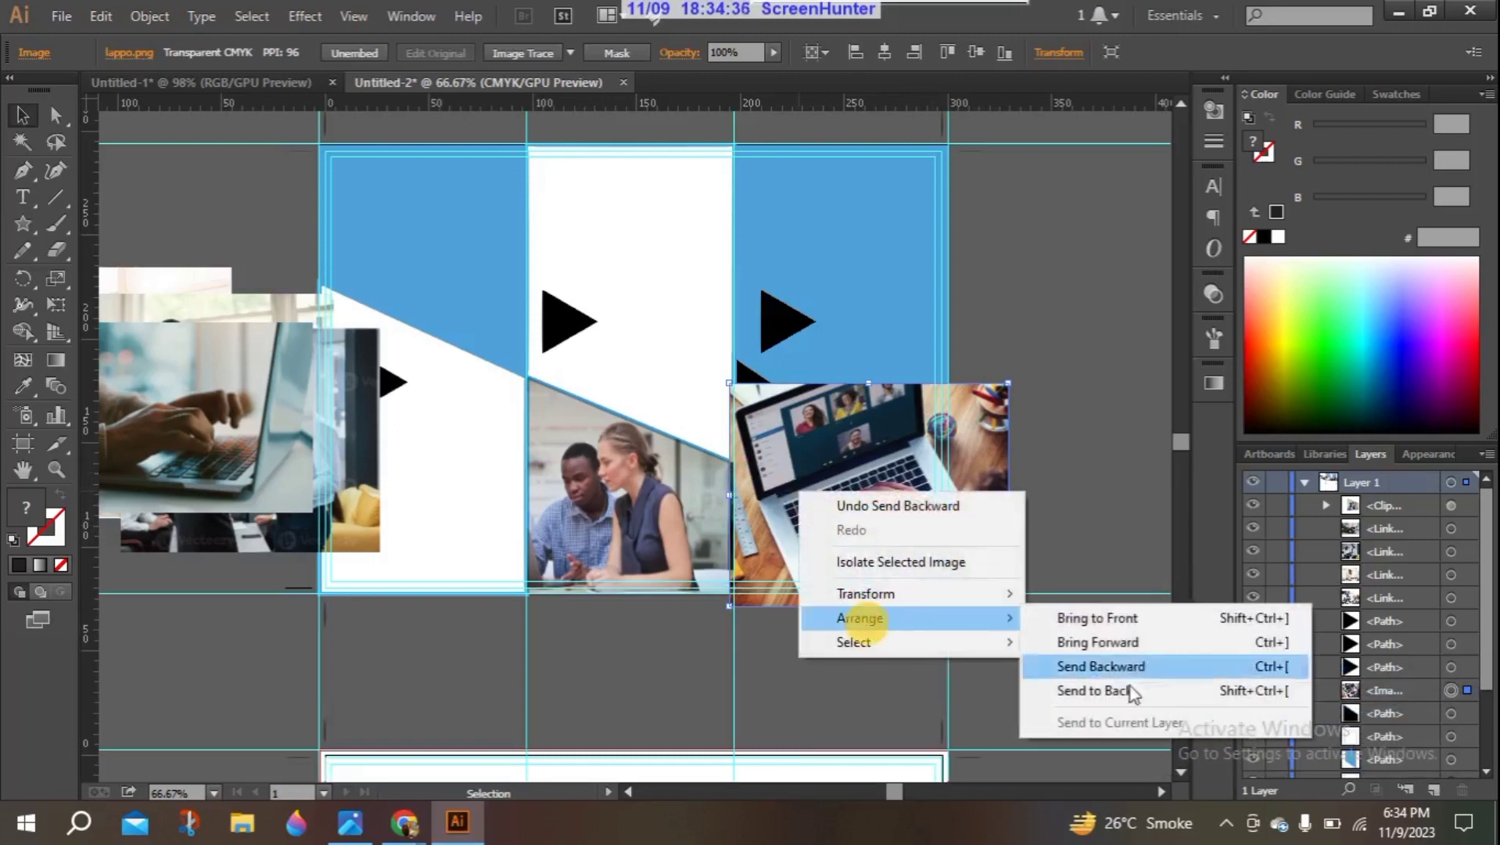
{"action": "left_click", "coordinate": [1166, 678]}
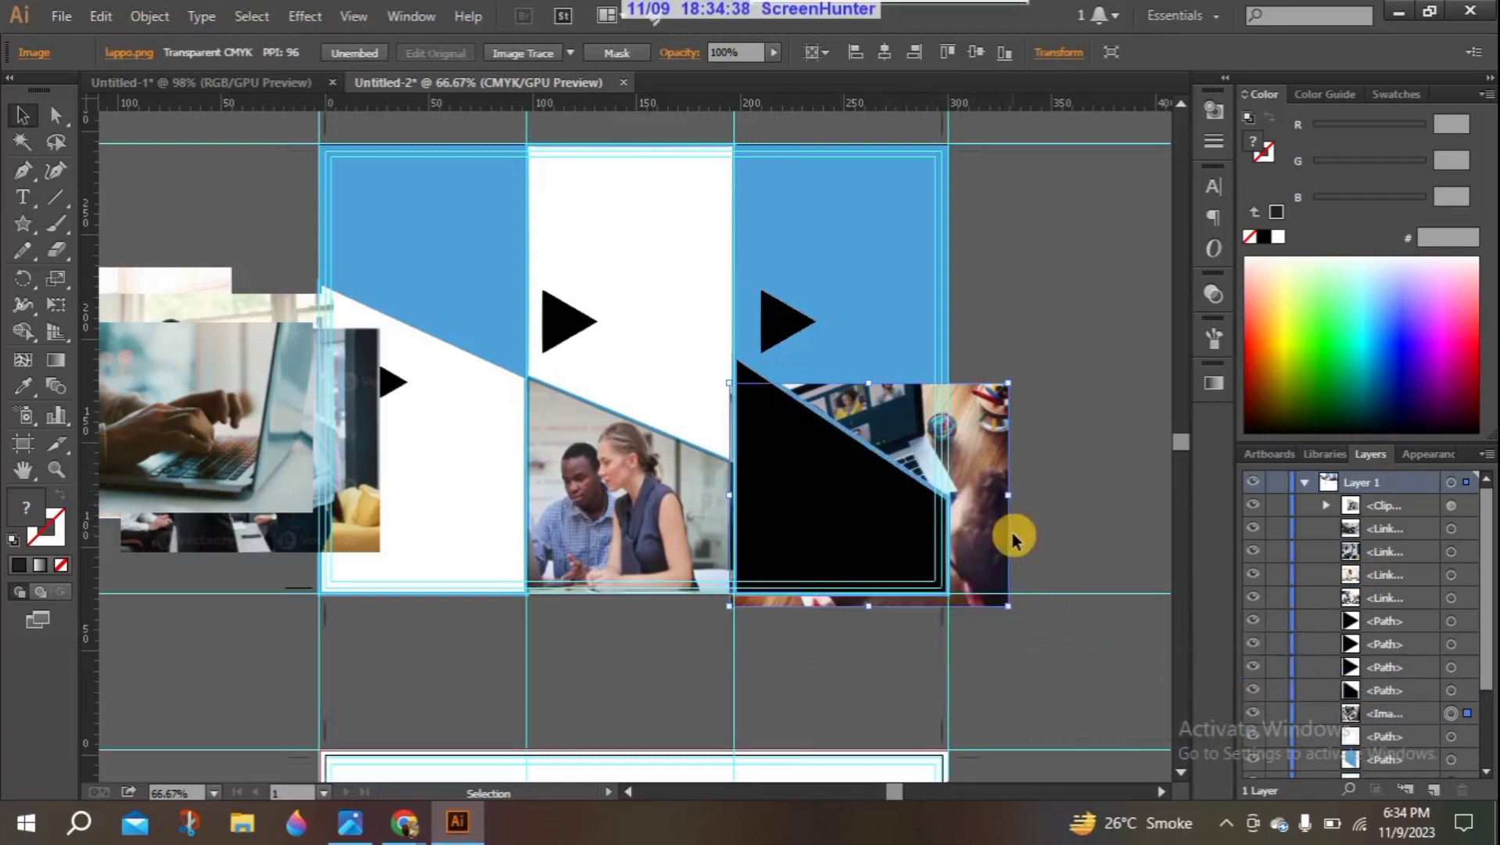
Step: Remove the fill from the third panel's slanted shape, keeping its blue outline, and narrow the laptop photo behind it
{"action": "left_click", "coordinate": [824, 519]}
{"action": "left_click", "coordinate": [62, 569]}
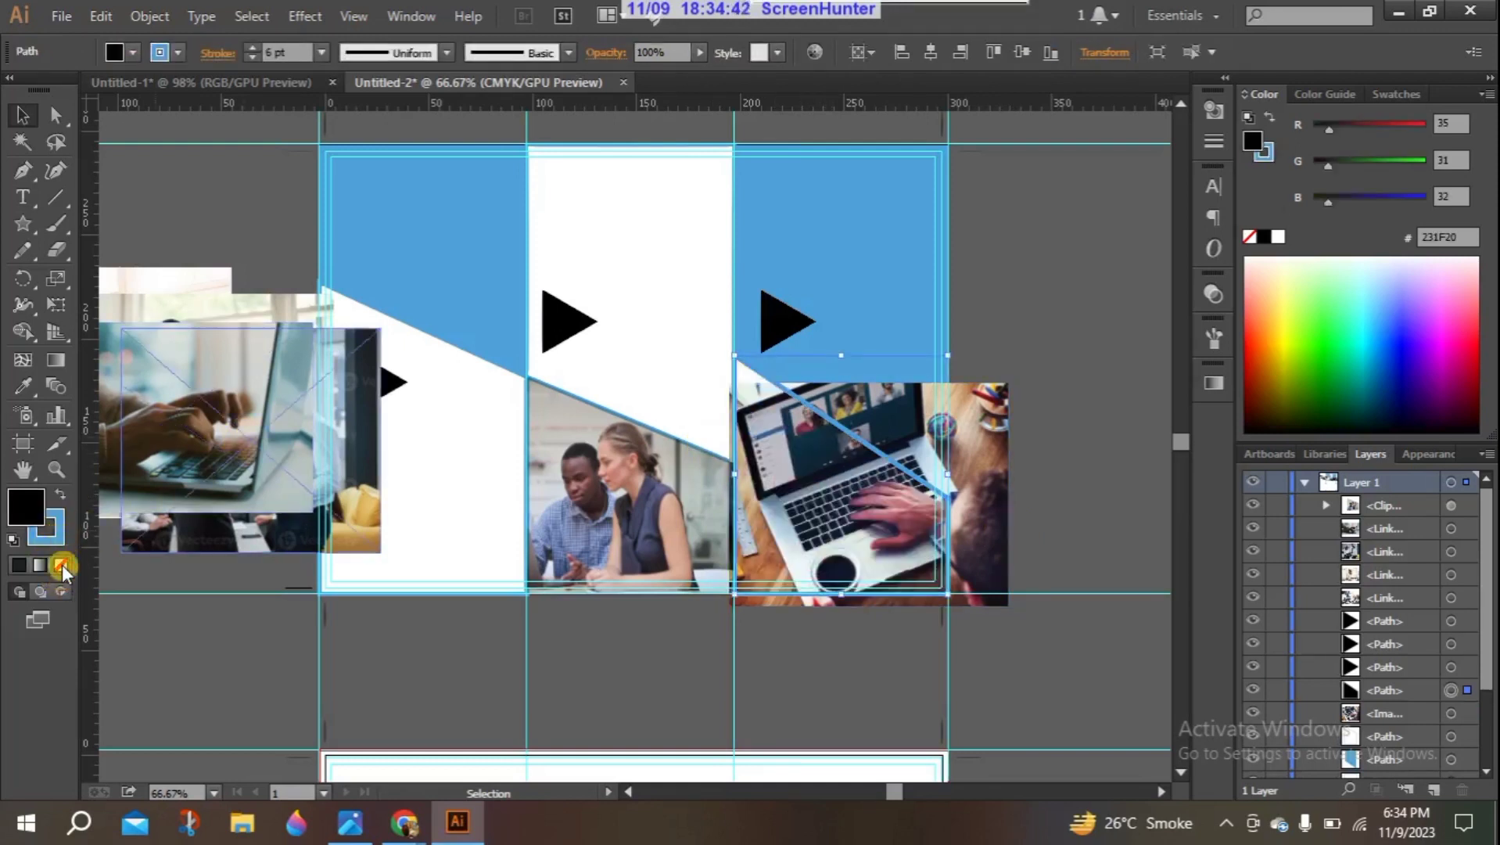
{"action": "left_click", "coordinate": [920, 537]}
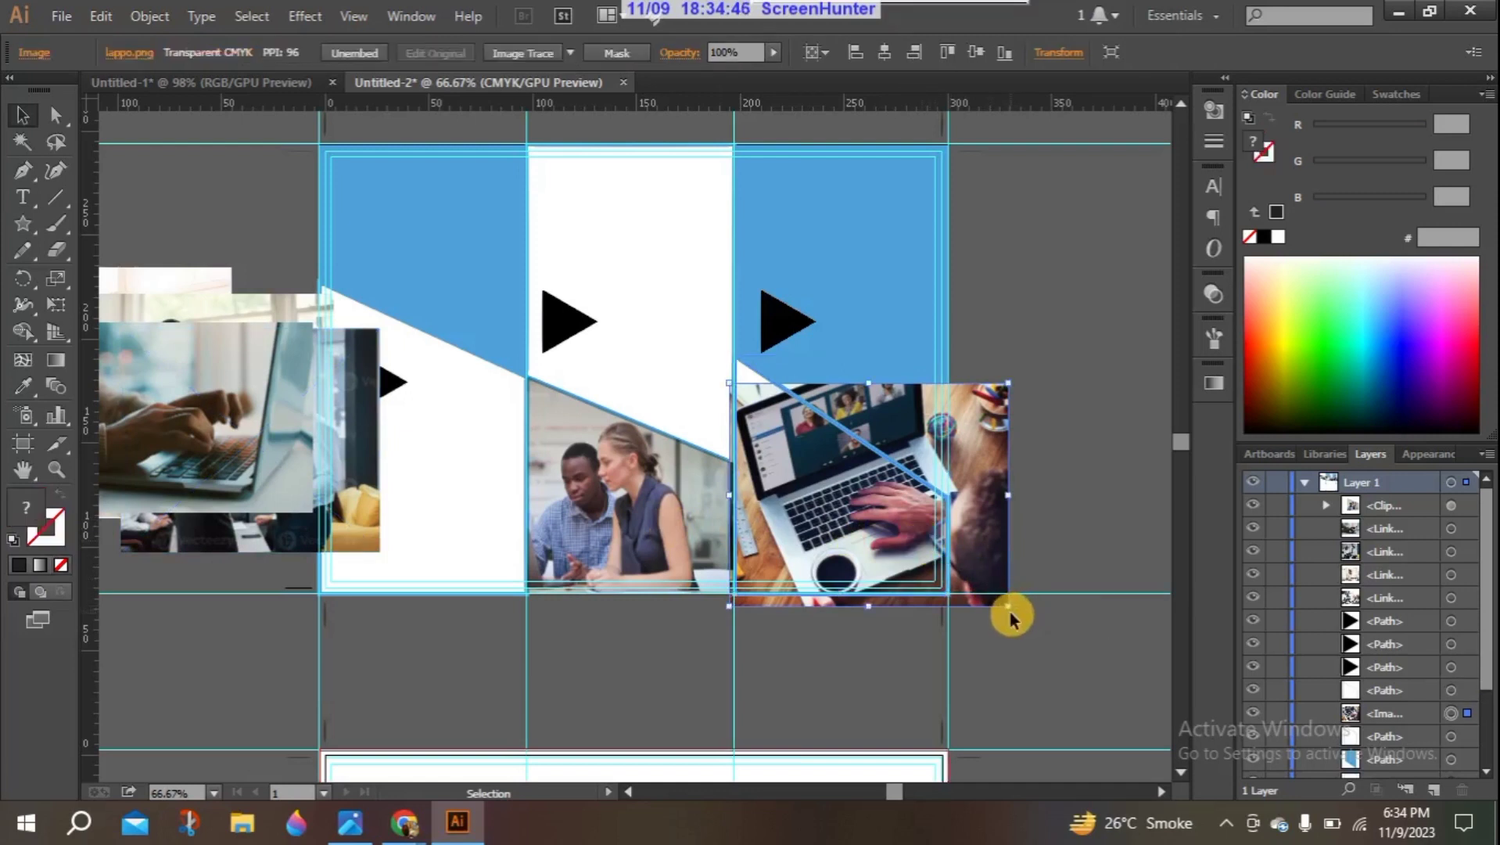
{"action": "left_click_drag", "start_coordinate": [1009, 500], "coordinate": [827, 512]}
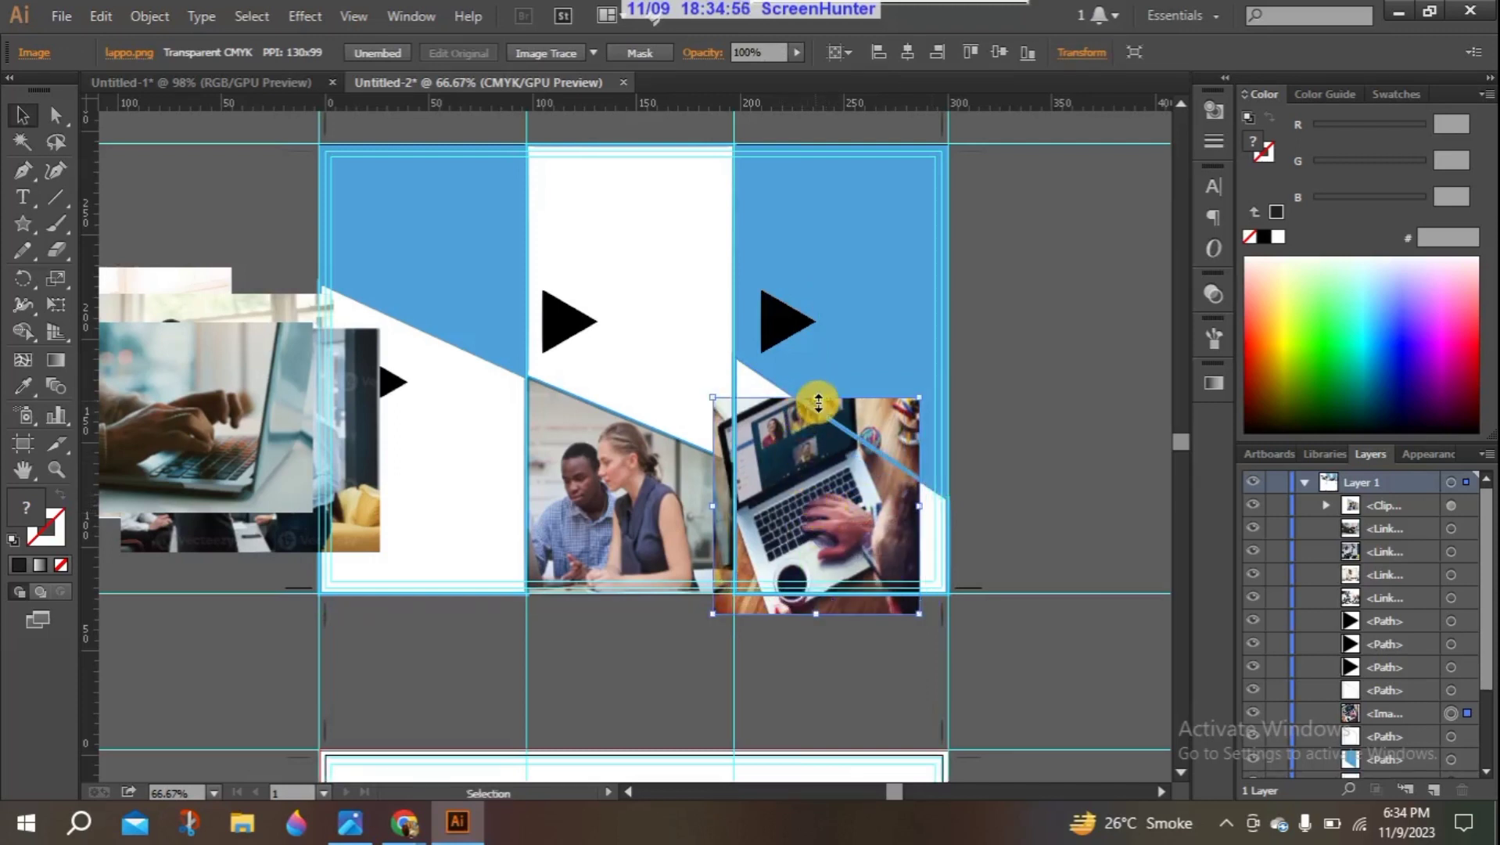
{"action": "left_click_drag", "start_coordinate": [818, 401], "coordinate": [820, 355]}
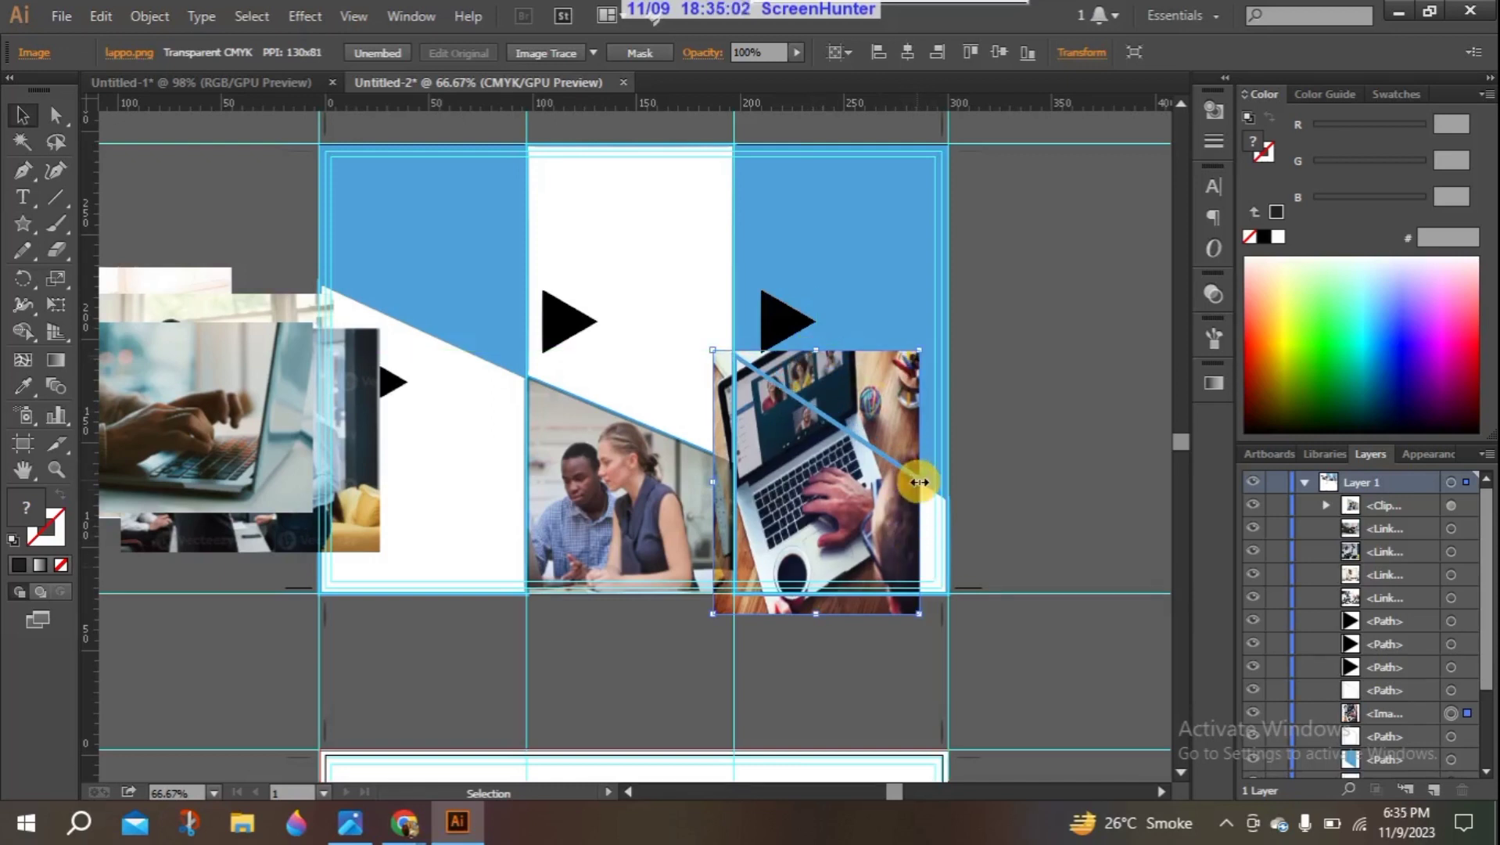
{"action": "key", "text": "ctrl+z"}
{"action": "key", "text": "ctrl+z"}
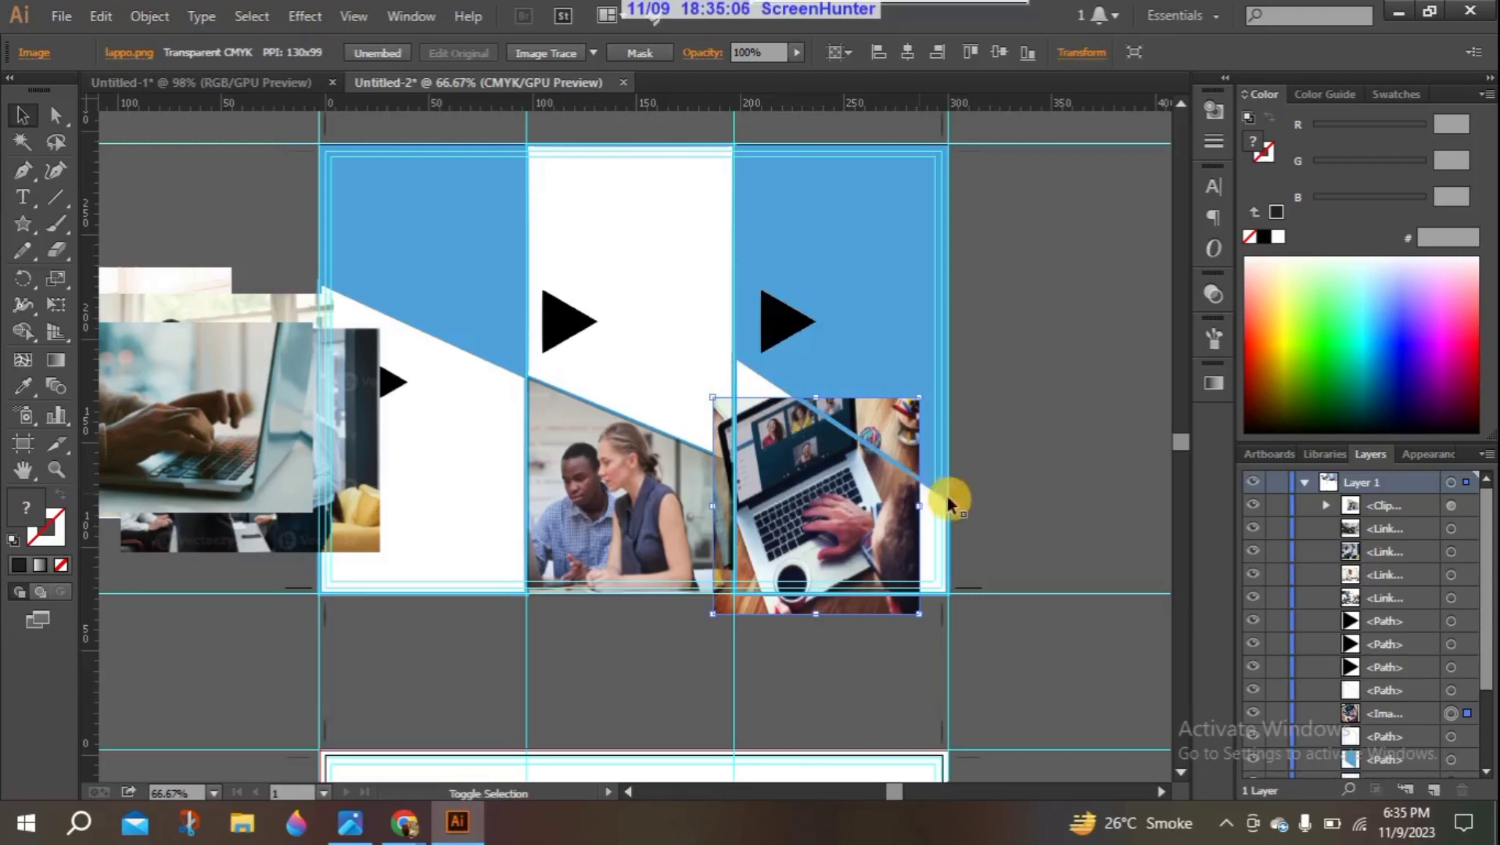
Step: Enlarge and reposition the laptop photo so it covers the third panel's entire slanted outline
{"action": "left_click_drag", "start_coordinate": [923, 505], "coordinate": [951, 517]}
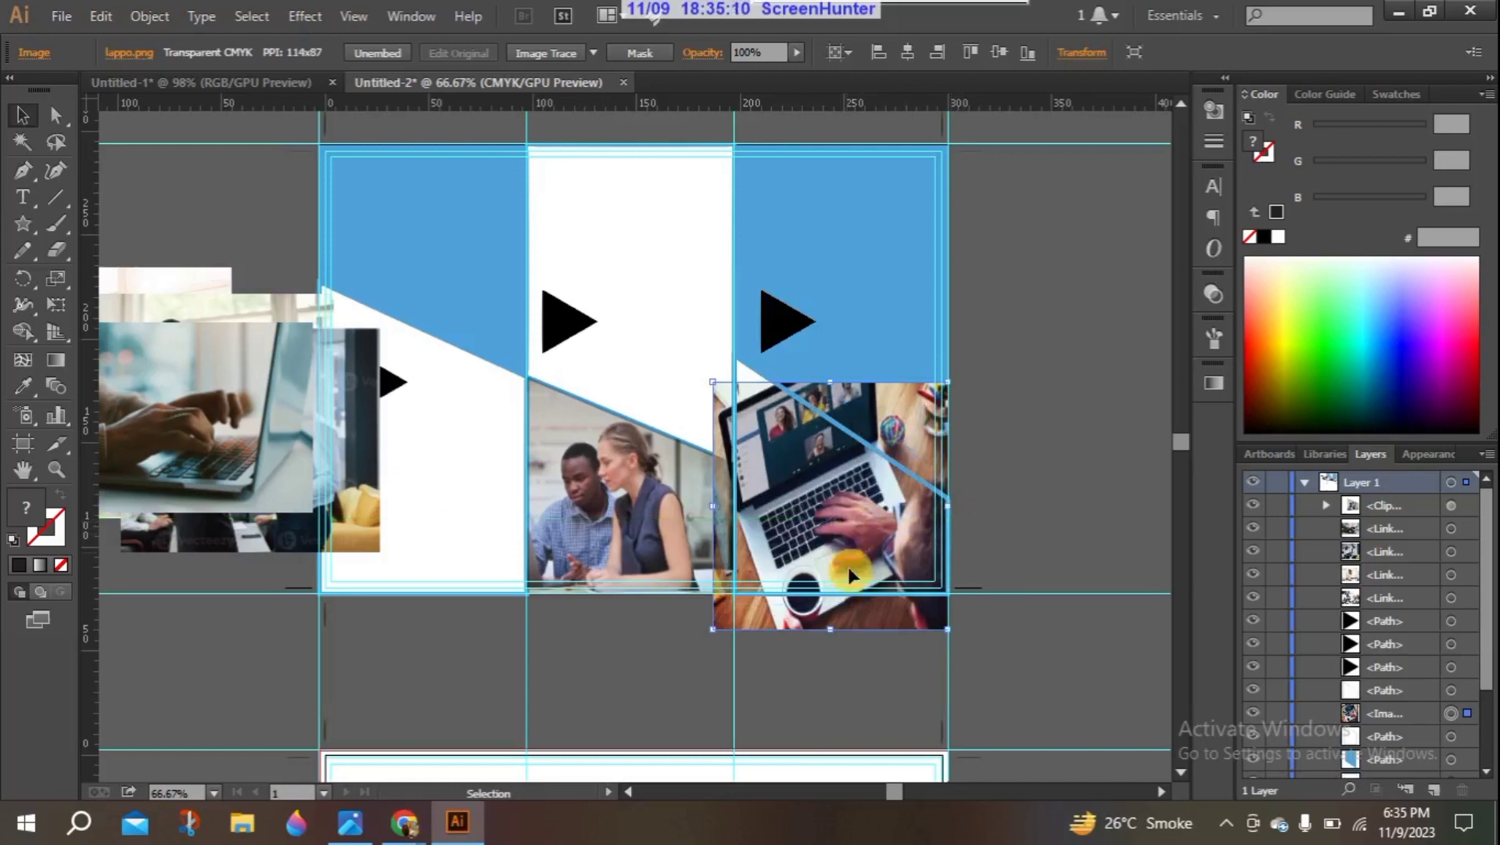
{"action": "left_click_drag", "start_coordinate": [833, 610], "coordinate": [819, 621]}
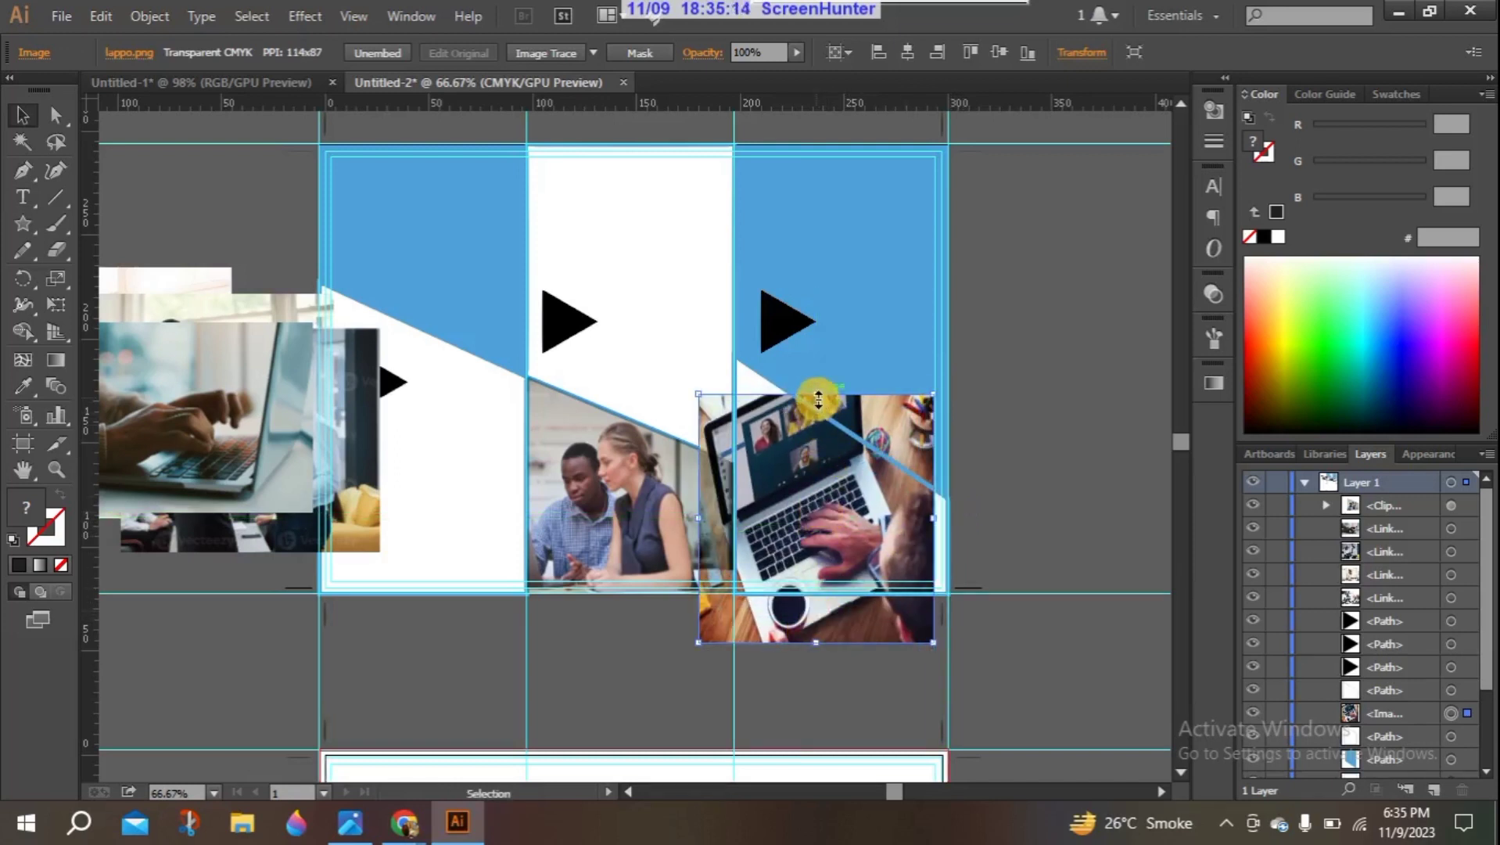
{"action": "left_click_drag", "start_coordinate": [819, 399], "coordinate": [813, 357]}
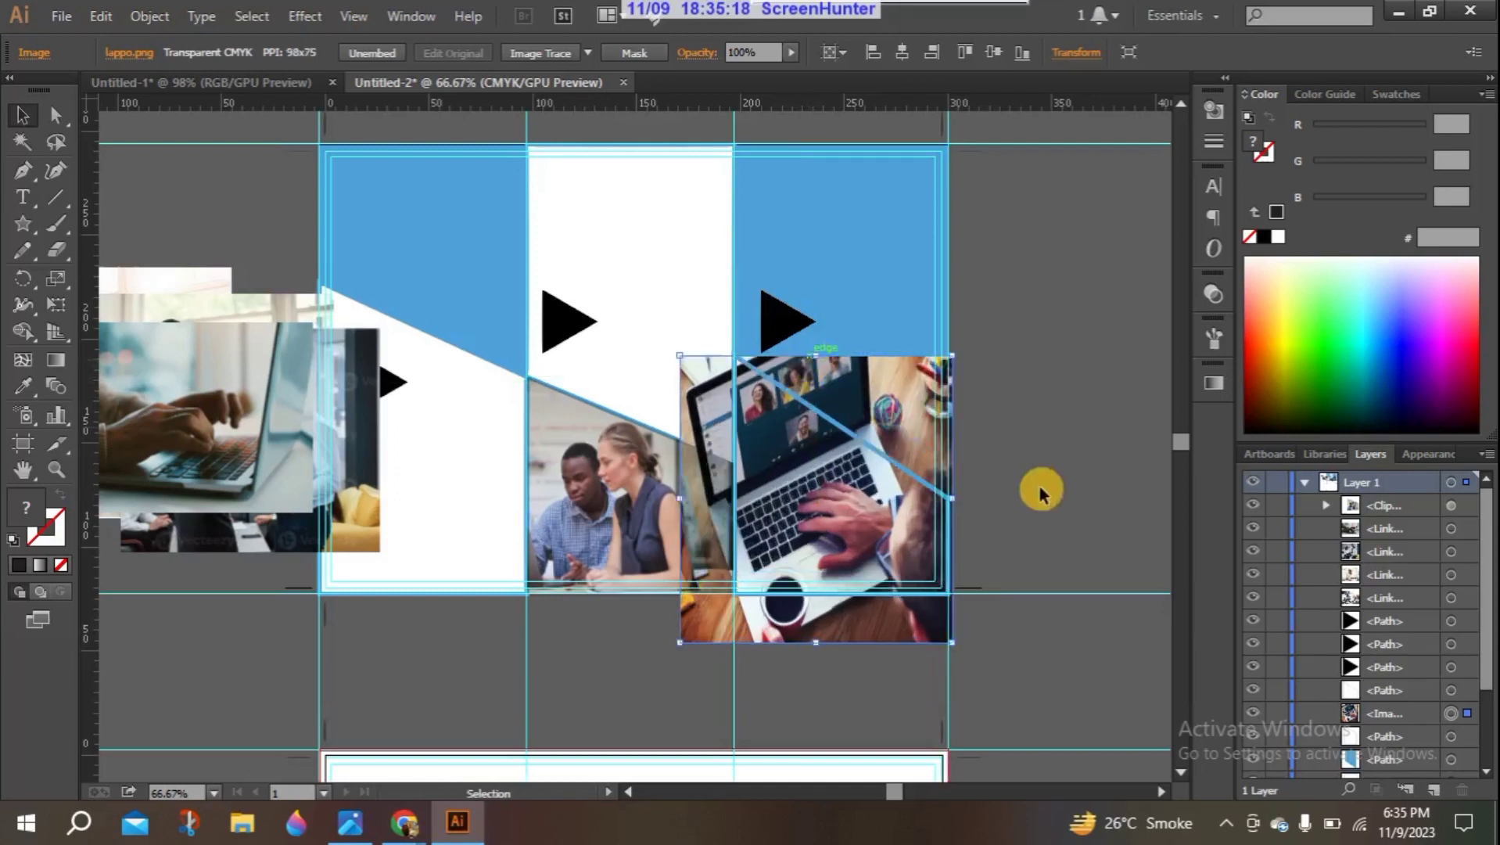
{"action": "left_click_drag", "start_coordinate": [855, 633], "coordinate": [876, 636]}
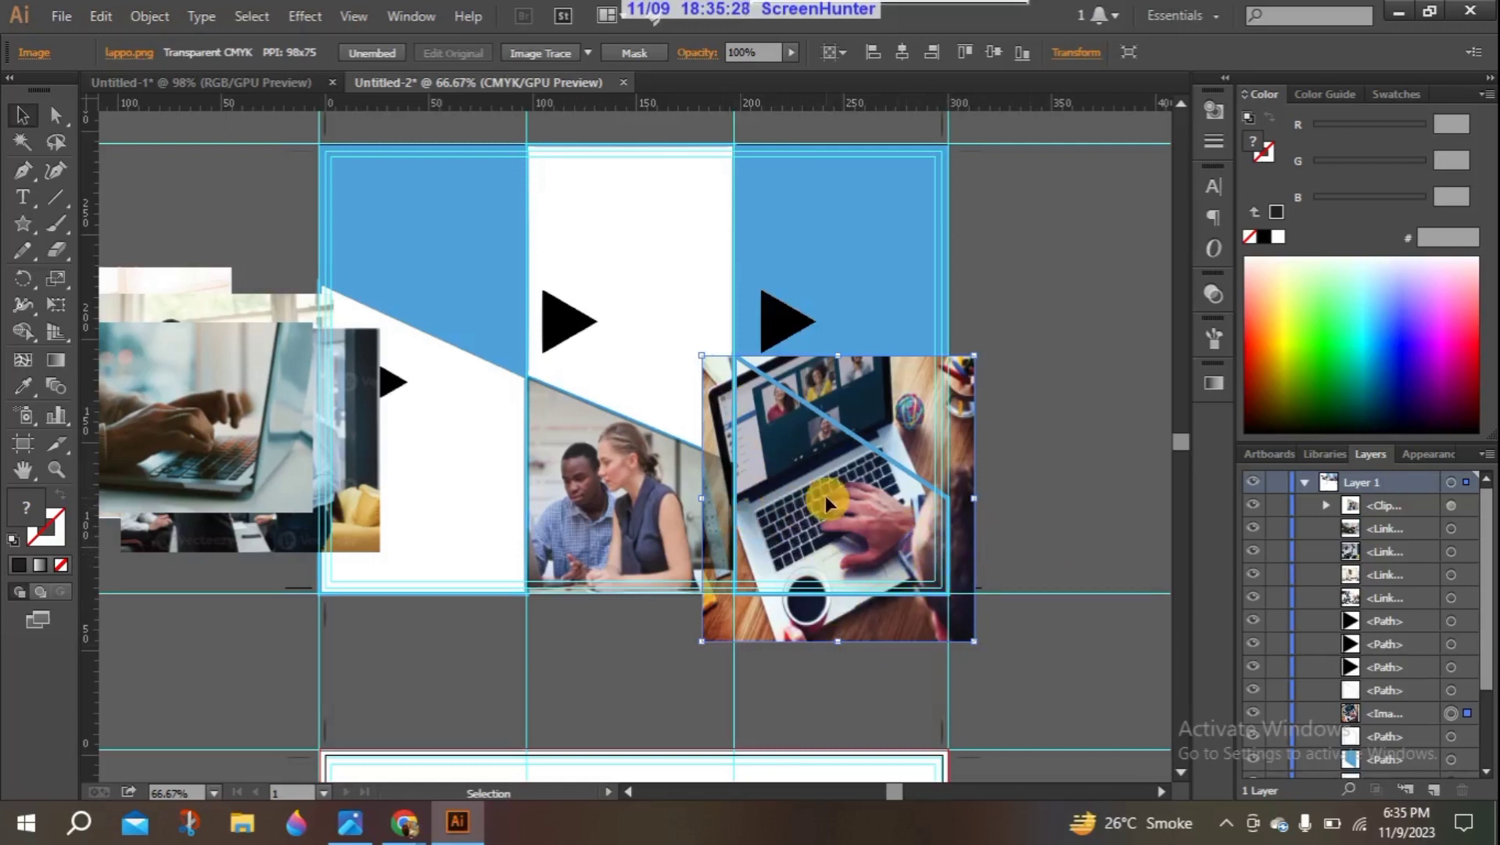
{"action": "left_click", "coordinate": [841, 432], "text": "shift"}
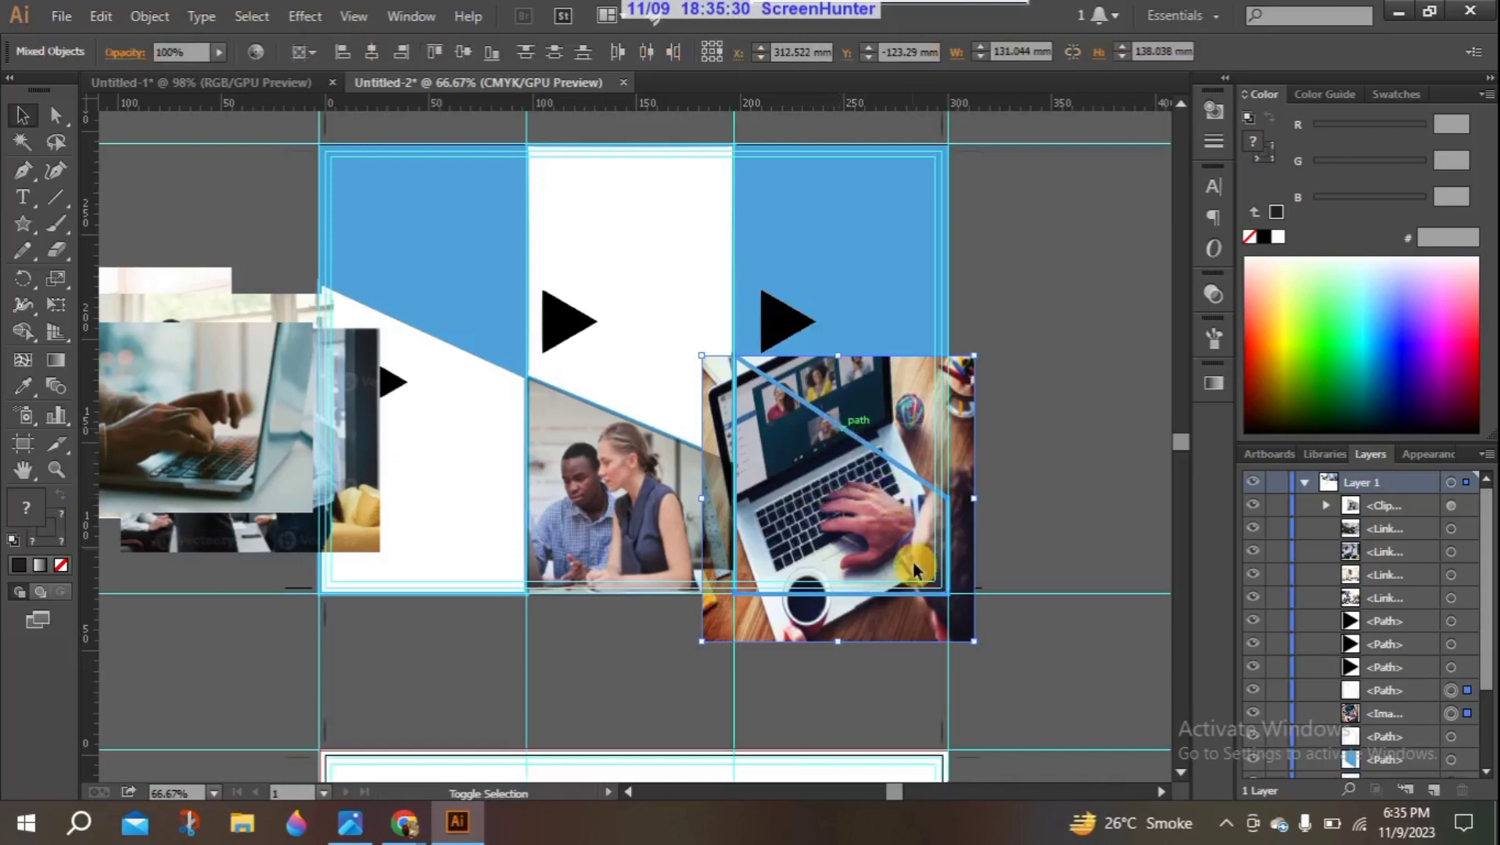
{"action": "left_click", "coordinate": [898, 601], "text": "shift"}
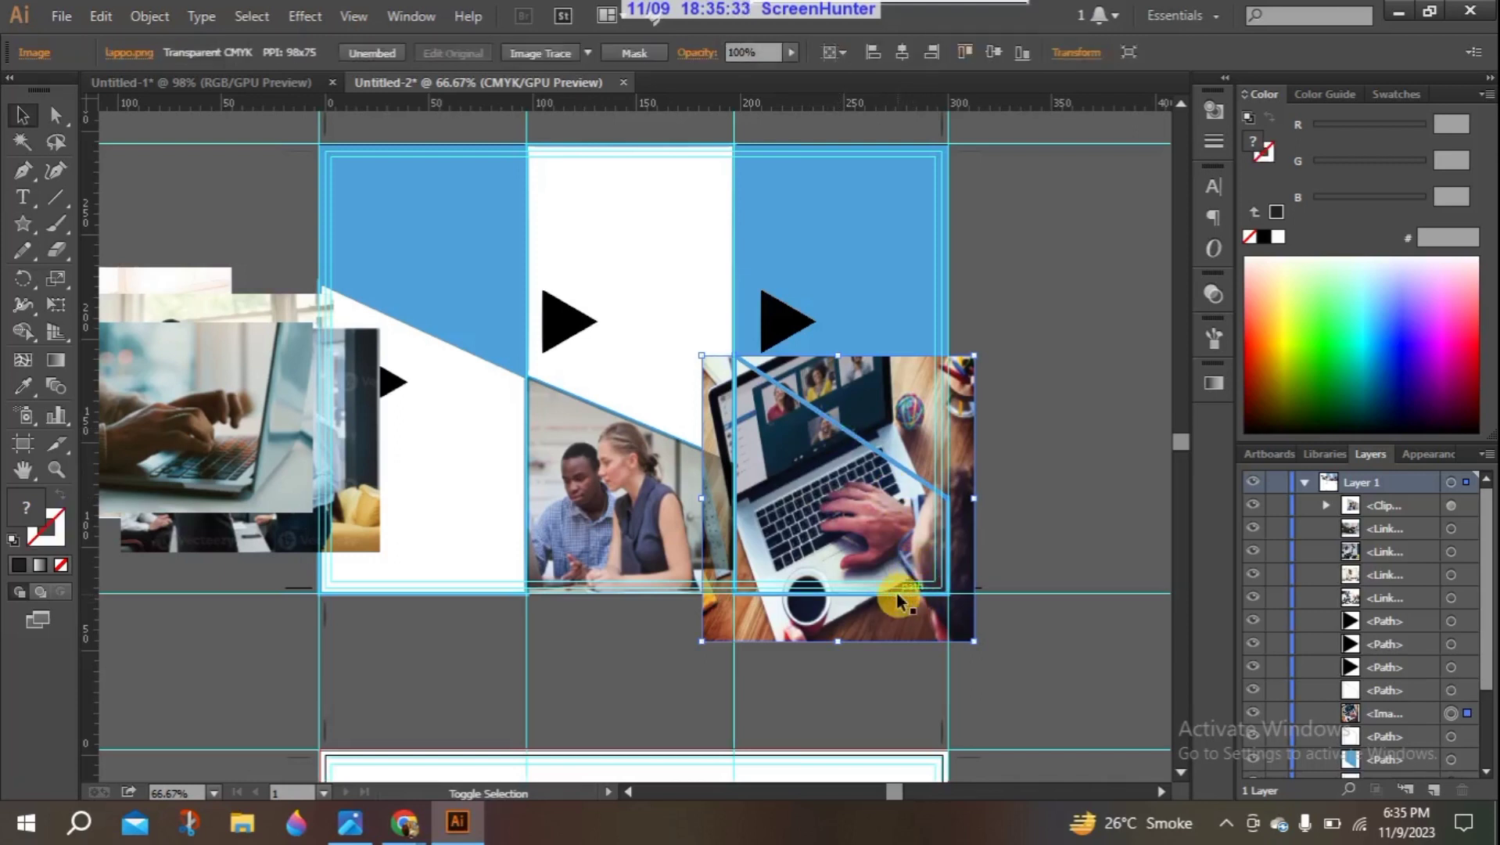
{"action": "left_click", "coordinate": [1057, 445]}
Step: Clip the laptop photo into the third panel's slanted outline with a clipping mask and deselect it
{"action": "left_click", "coordinate": [939, 431]}
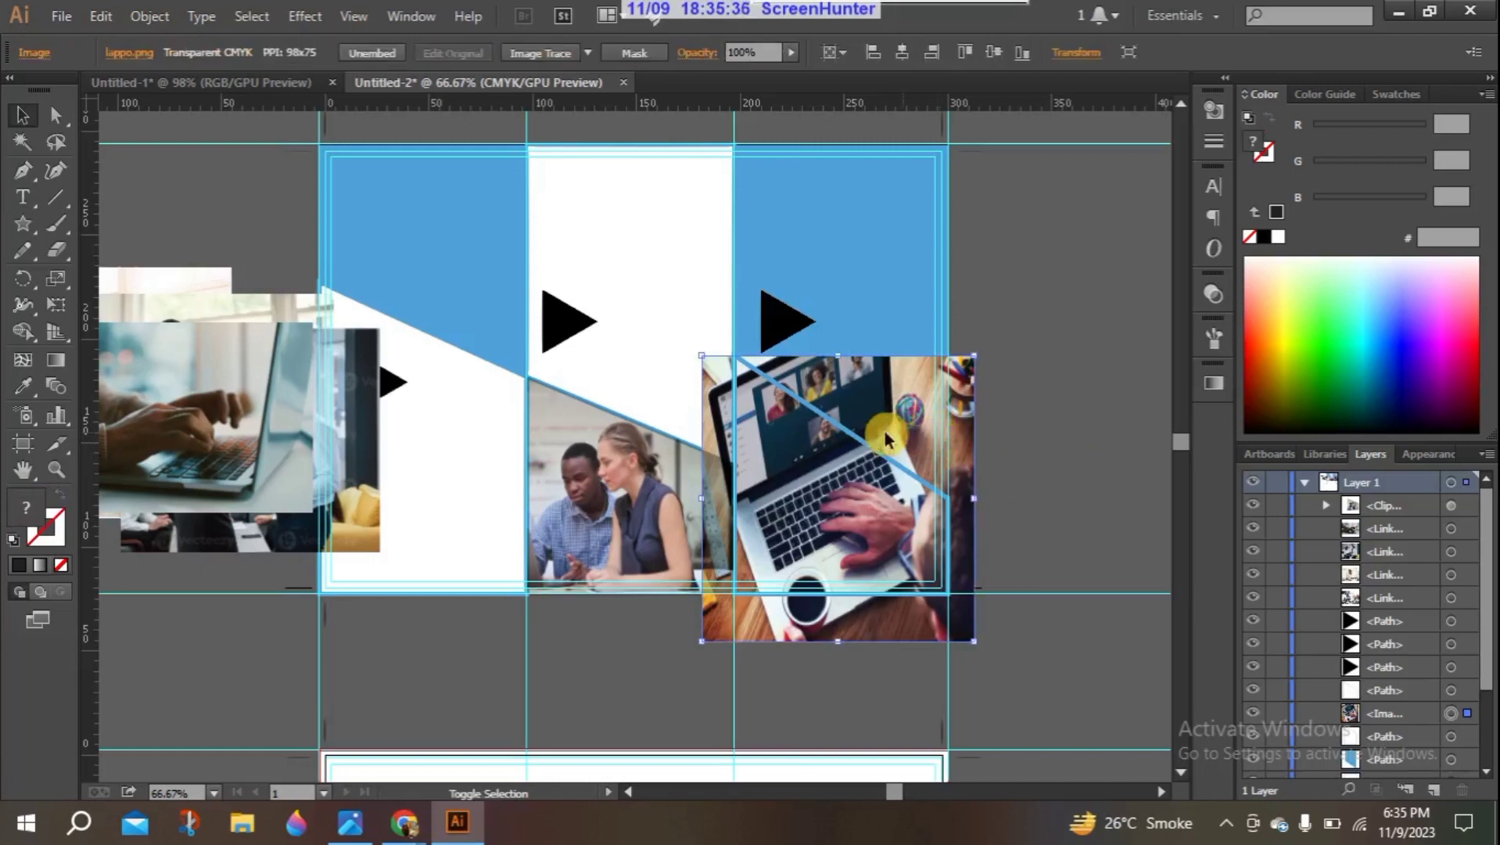
{"action": "left_click", "coordinate": [858, 438], "text": "shift"}
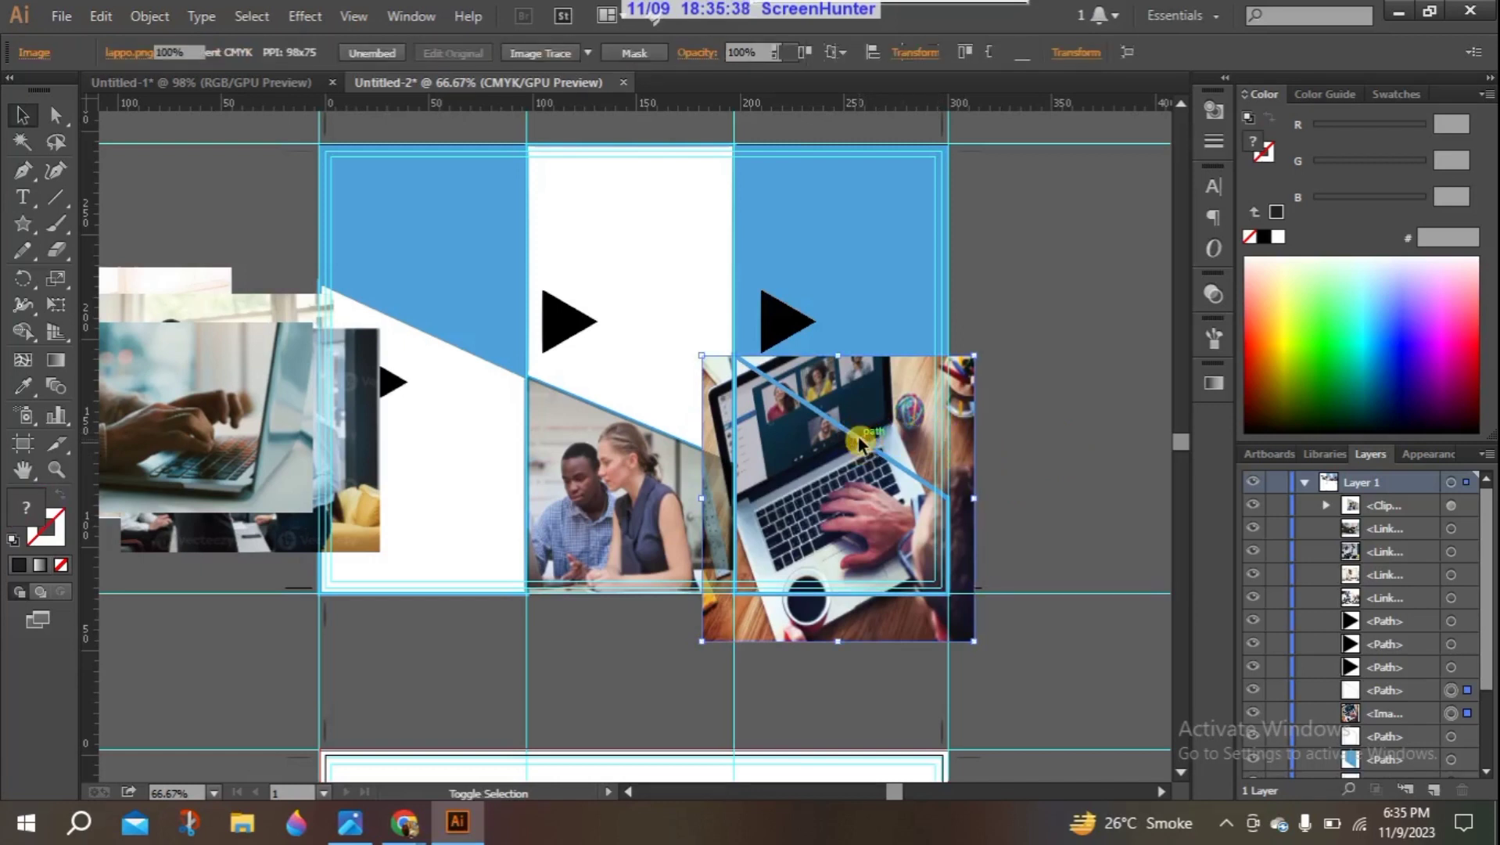
{"action": "right_click", "coordinate": [858, 436]}
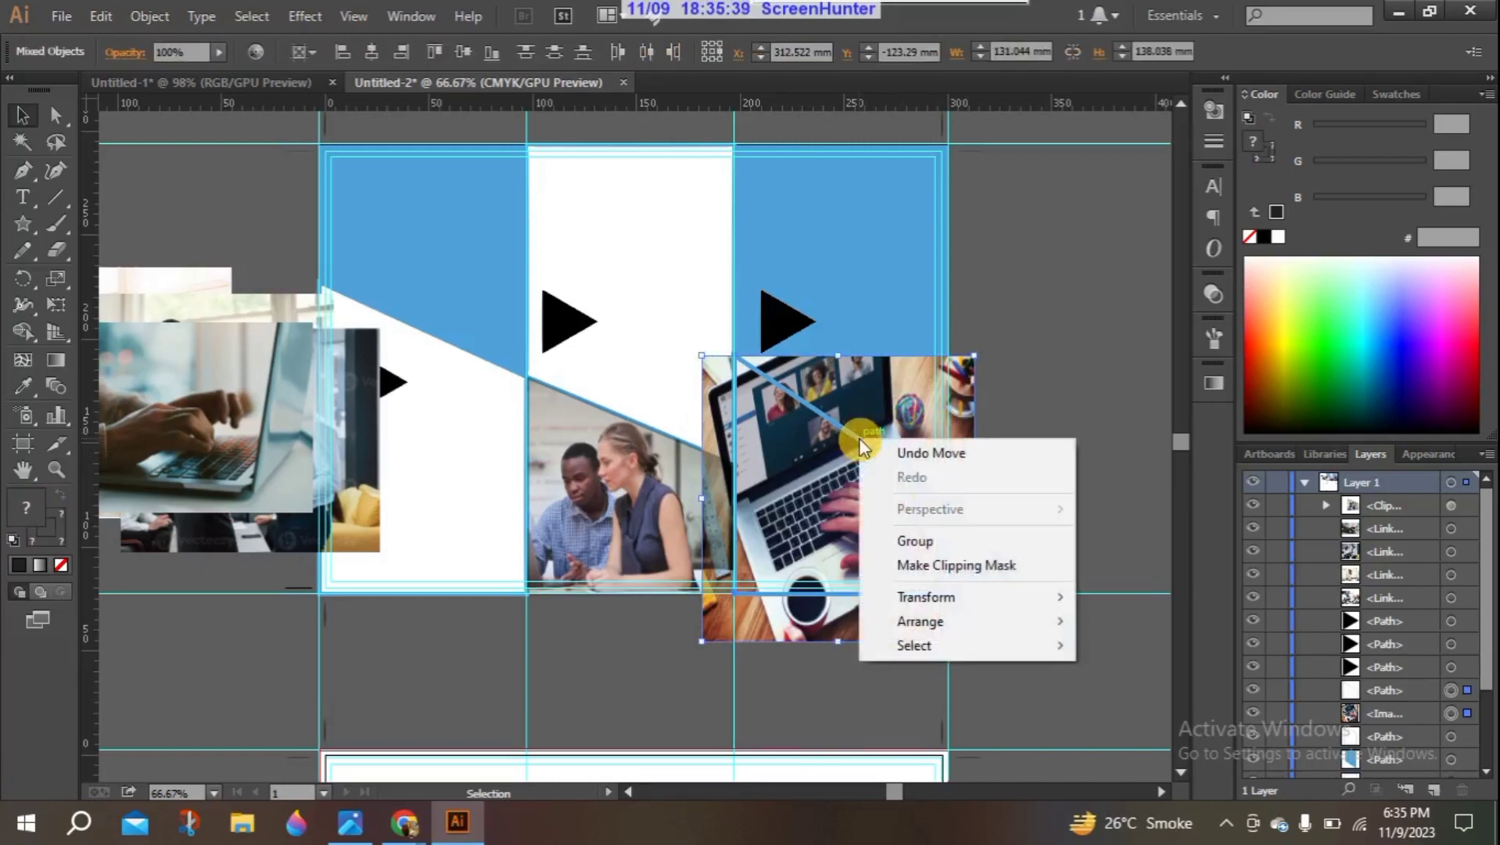
{"action": "left_click", "coordinate": [978, 578]}
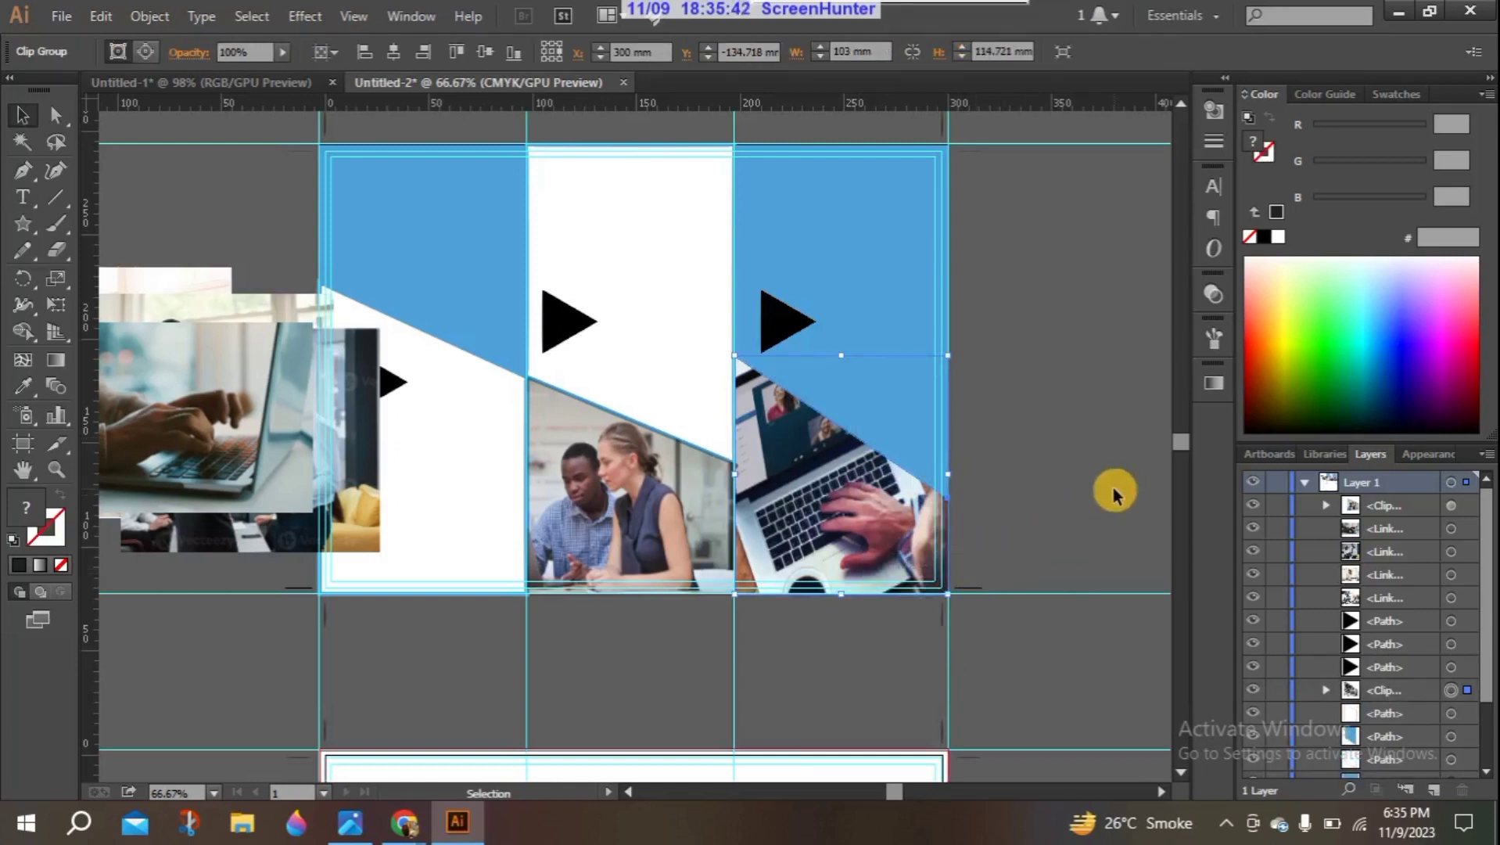
{"action": "left_click", "coordinate": [1001, 421]}
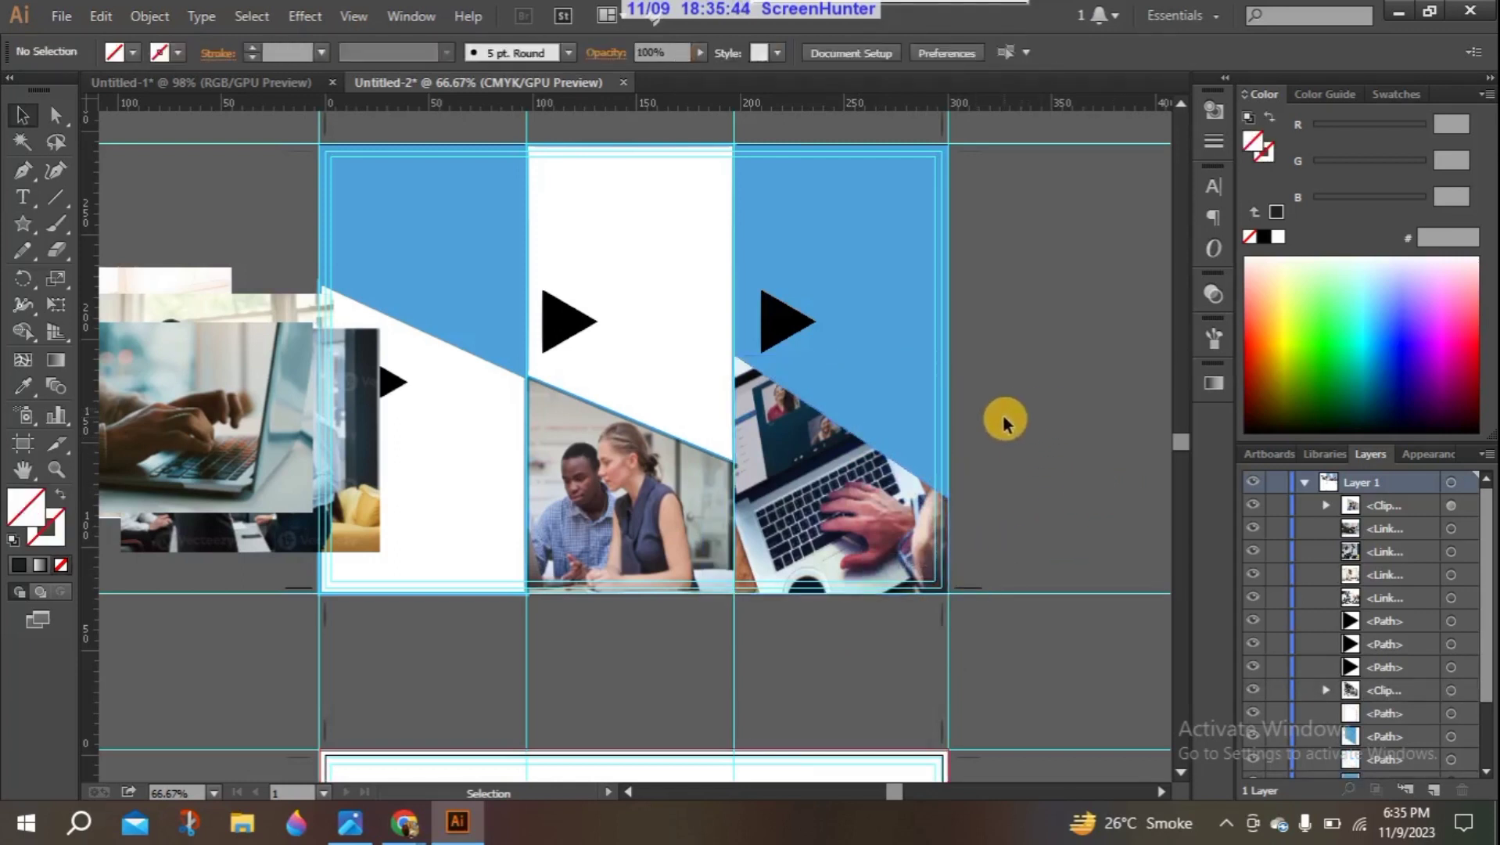
Step: Spread out the piled photos beside the first panel, moving the standing colleagues photo across to the third panel's outer edge
{"action": "left_click", "coordinate": [435, 224]}
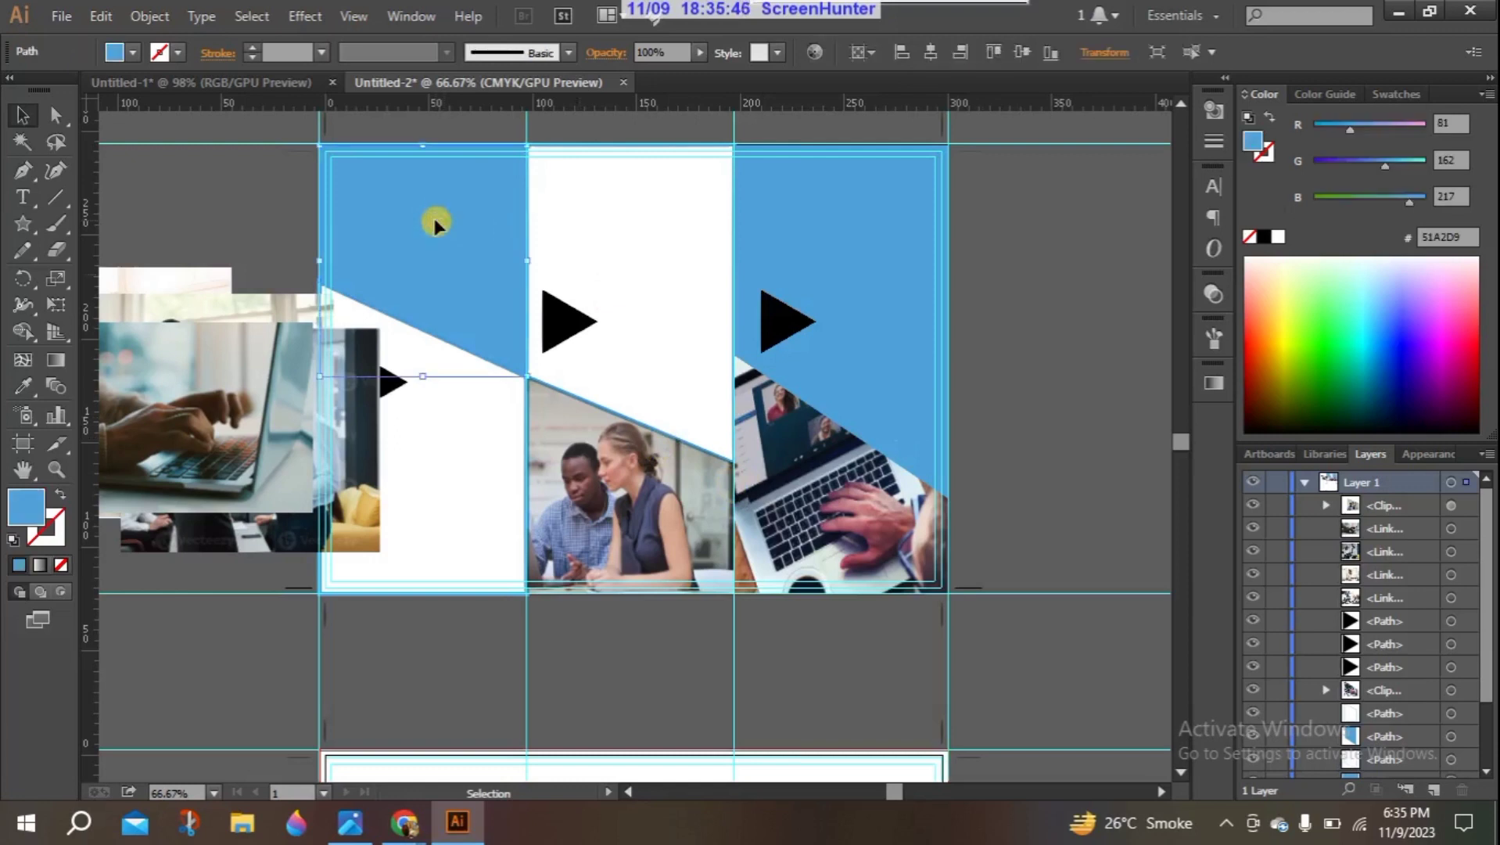
{"action": "left_click_drag", "start_coordinate": [218, 385], "coordinate": [313, 582]}
{"action": "left_click_drag", "start_coordinate": [220, 444], "coordinate": [116, 564]}
{"action": "left_click_drag", "start_coordinate": [437, 362], "coordinate": [987, 468]}
{"action": "left_click_drag", "start_coordinate": [378, 601], "coordinate": [194, 601]}
Step: Move the photo of the woman working at a laptop over the first panel's blue area and embed it
{"action": "left_click_drag", "start_coordinate": [161, 433], "coordinate": [515, 177]}
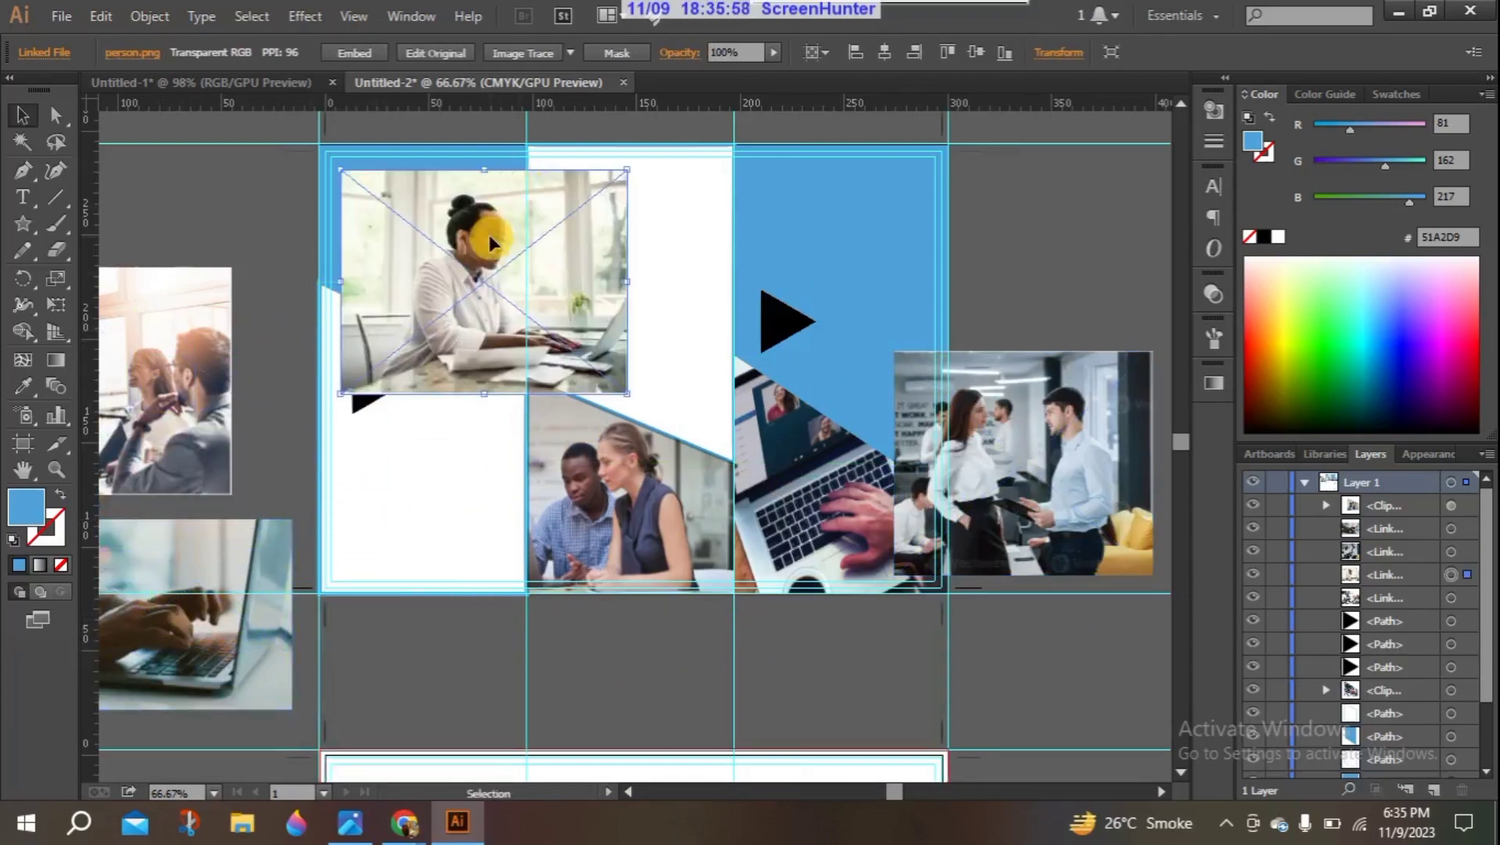
{"action": "left_click", "coordinate": [362, 52]}
{"action": "left_click_drag", "start_coordinate": [552, 252], "coordinate": [489, 222]}
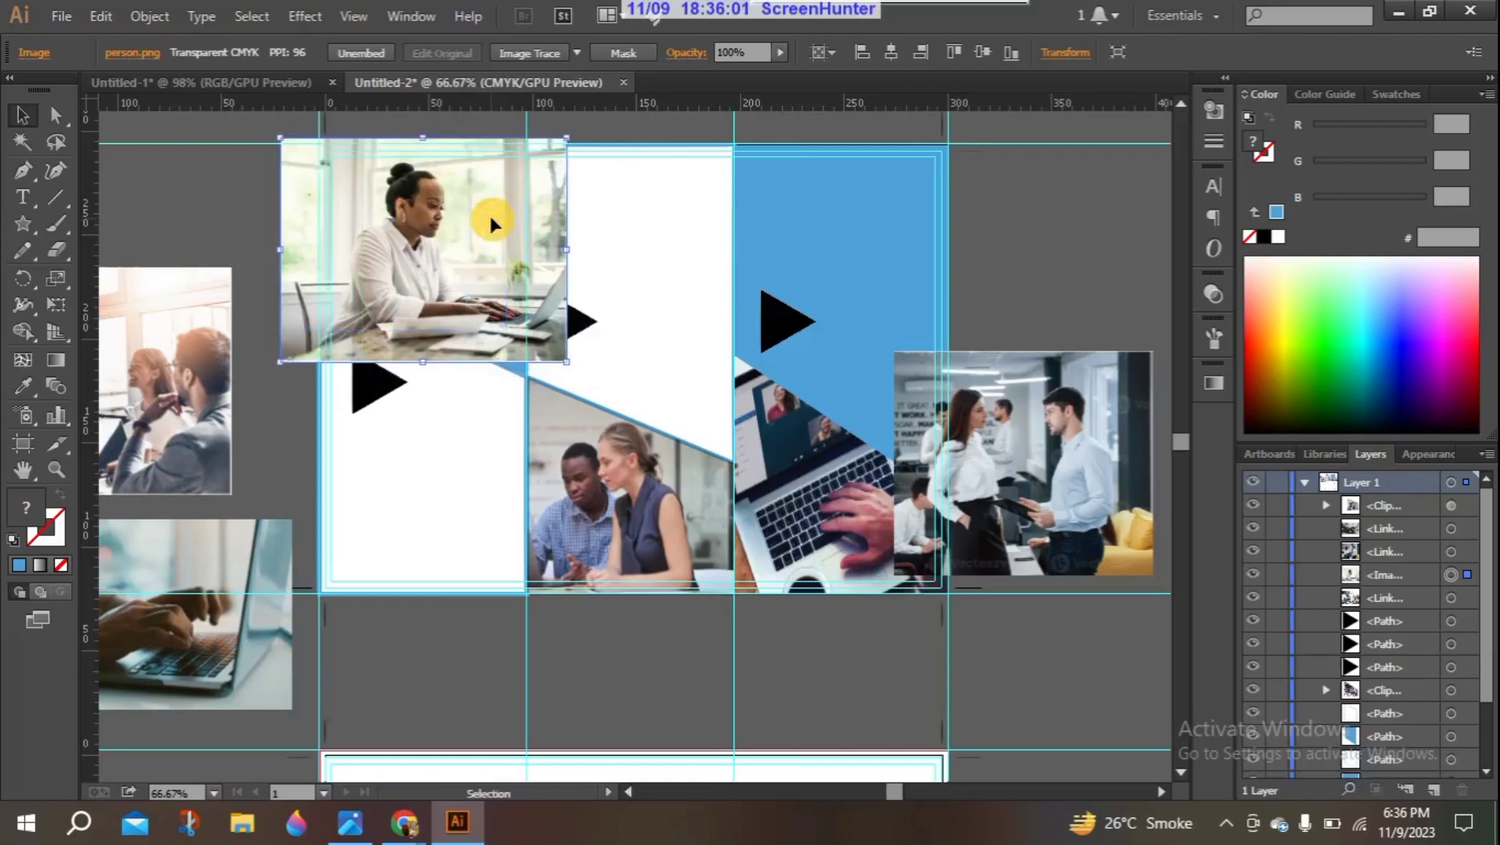
Step: Send the photo of the woman at the laptop backward repeatedly until it sits behind the black triangles and the next clipped photo group
{"action": "right_click", "coordinate": [428, 221]}
{"action": "mouse_move", "coordinate": [515, 341]}
{"action": "left_click", "coordinate": [783, 389]}
{"action": "right_click", "coordinate": [375, 225]}
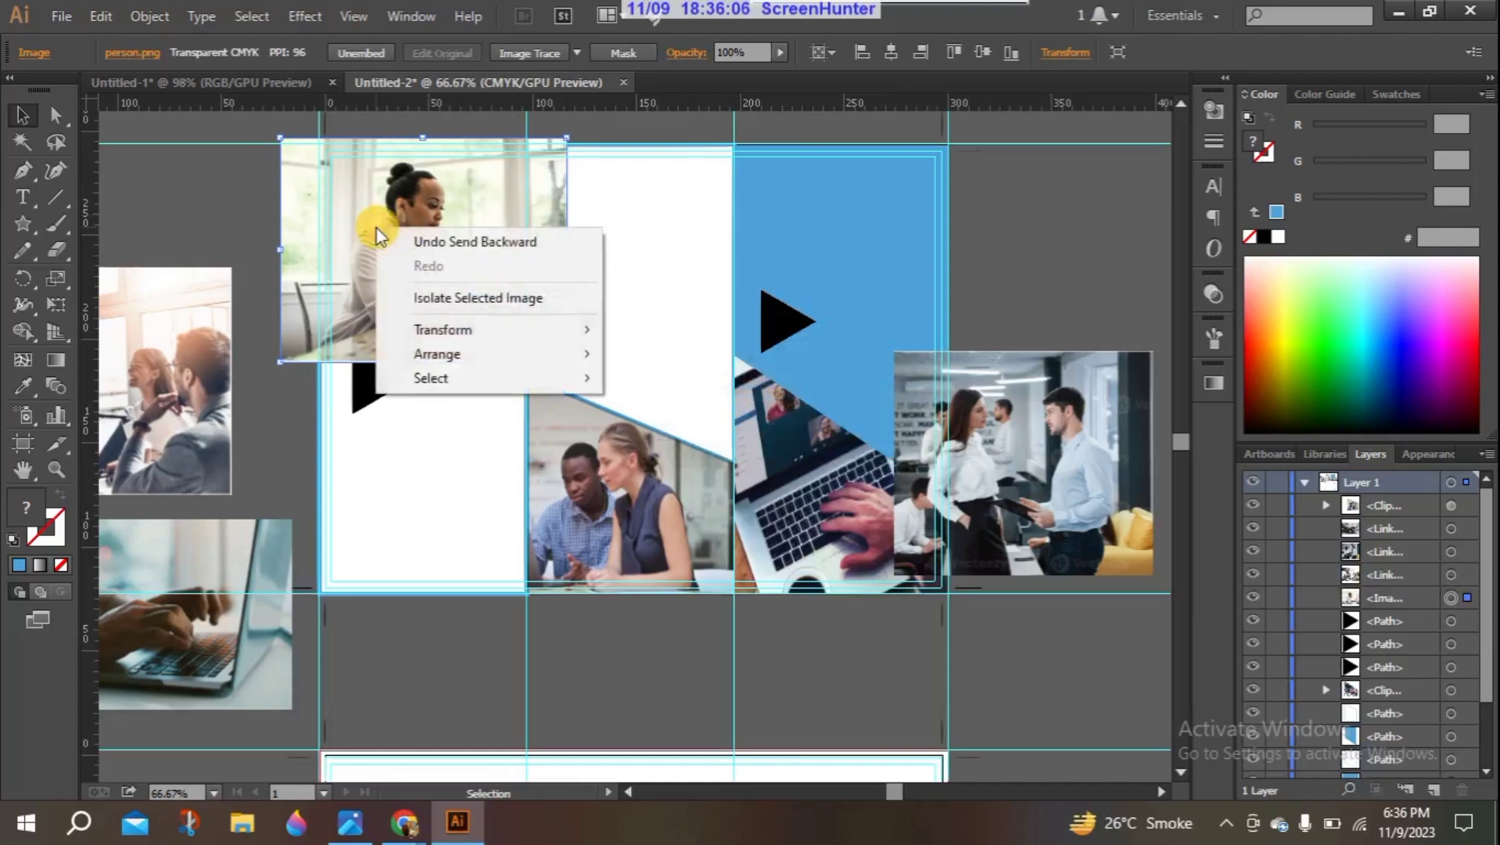
{"action": "mouse_move", "coordinate": [436, 353]}
{"action": "left_click", "coordinate": [707, 403]}
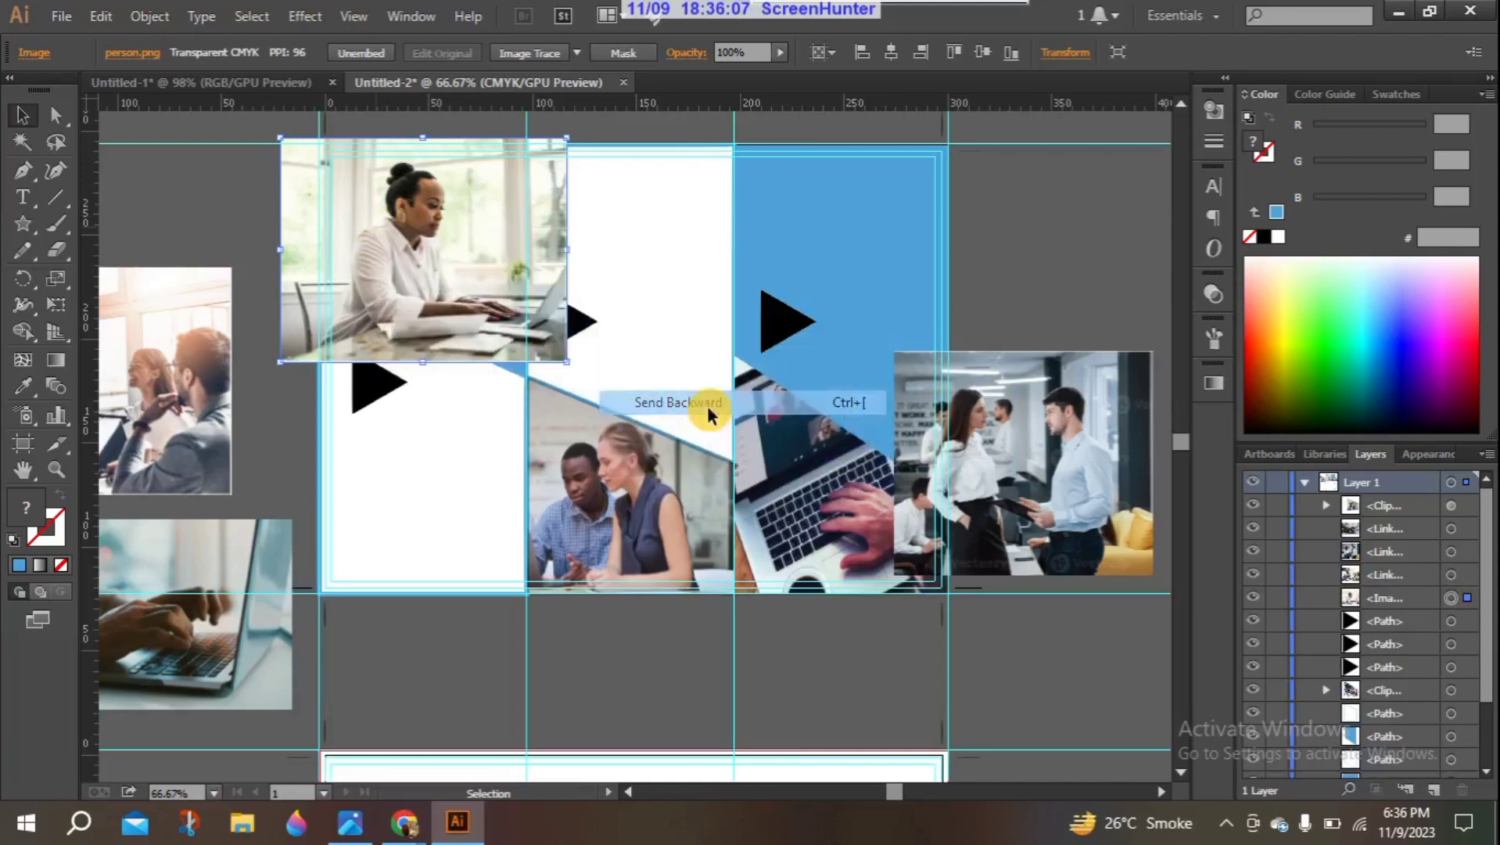
{"action": "right_click", "coordinate": [466, 280]}
{"action": "mouse_move", "coordinate": [500, 415]}
{"action": "left_click", "coordinate": [836, 454]}
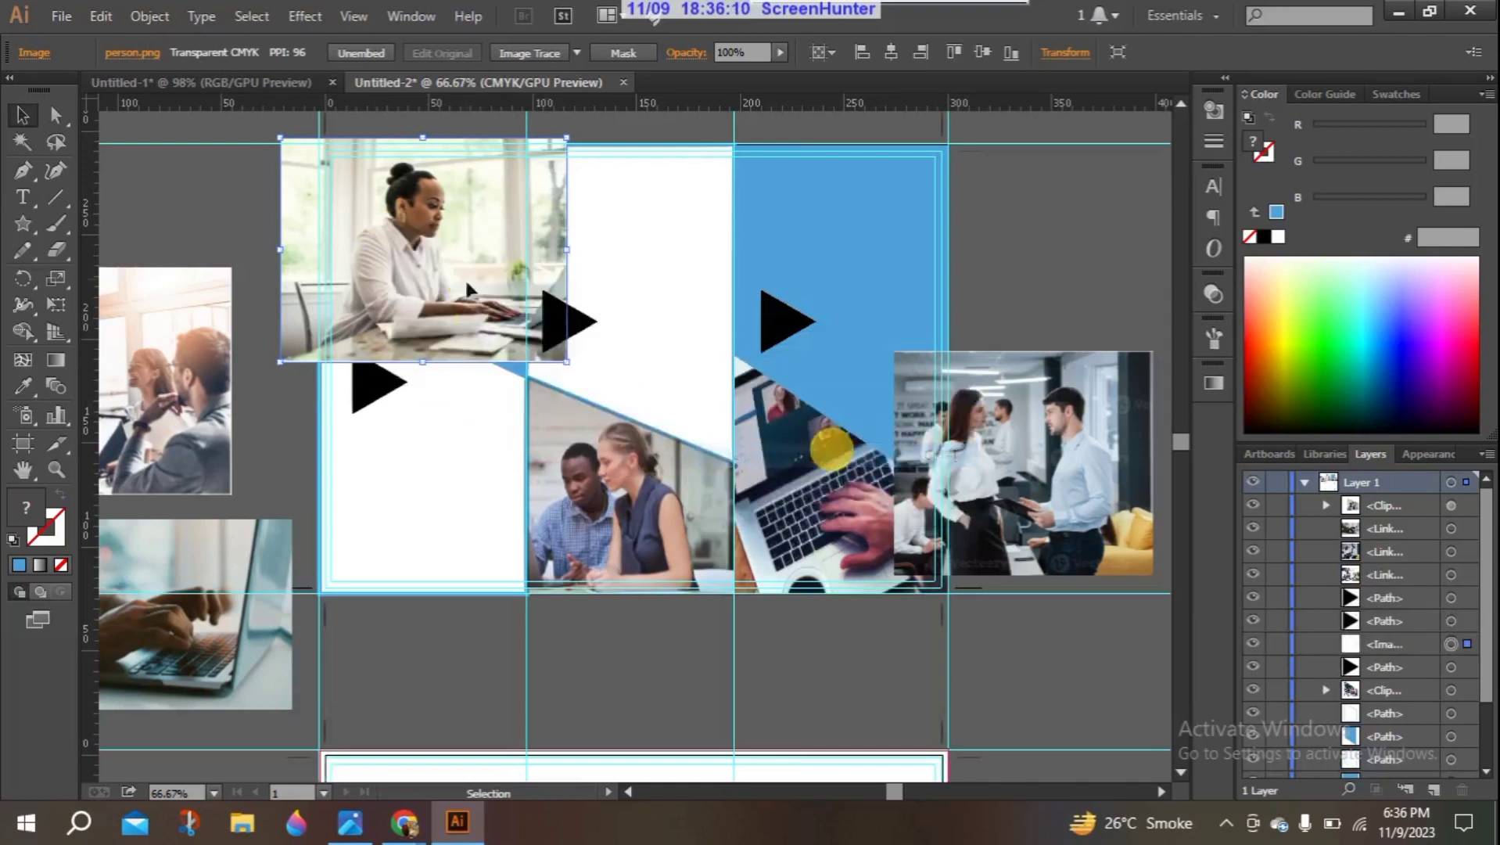
{"action": "right_click", "coordinate": [402, 255]}
{"action": "mouse_move", "coordinate": [469, 381]}
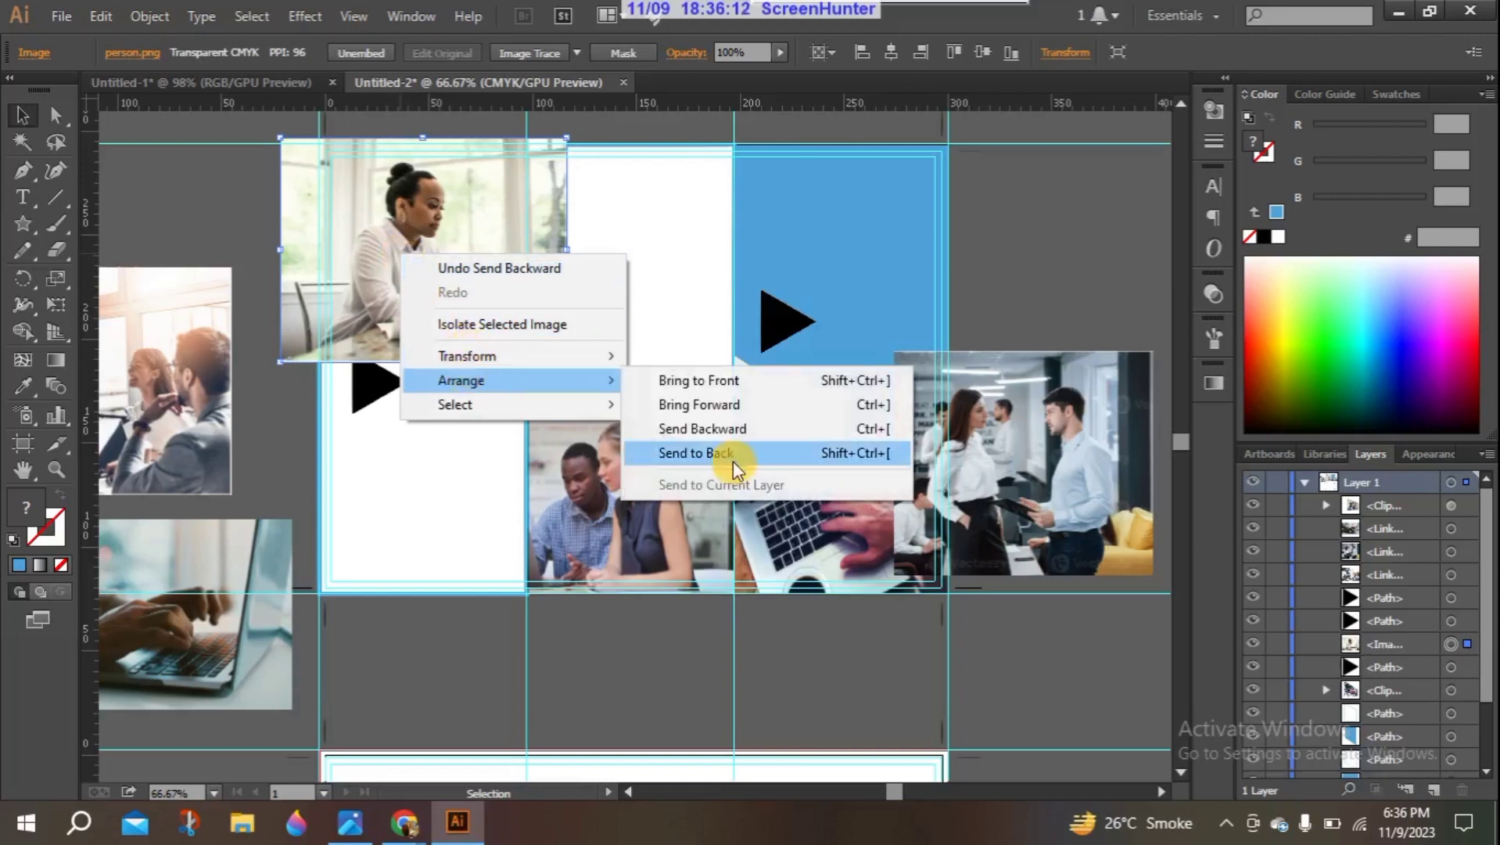
{"action": "left_click", "coordinate": [717, 427]}
{"action": "right_click", "coordinate": [412, 288]}
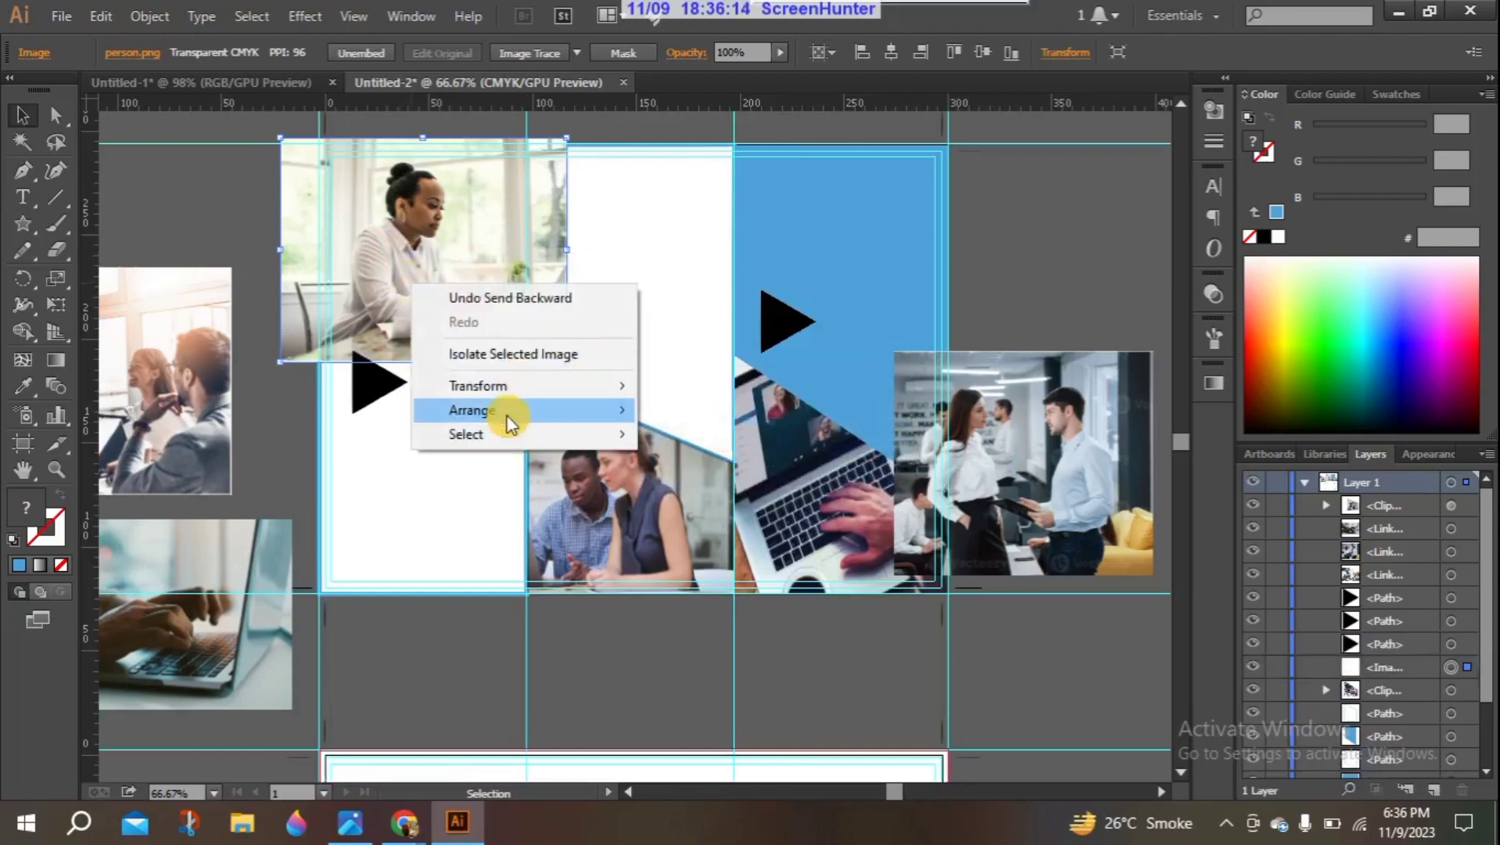
{"action": "mouse_move", "coordinate": [519, 408]}
{"action": "left_click", "coordinate": [733, 456]}
Step: Try sending the photo one more level back and moving it over the middle and first panels, and undo these changes
{"action": "right_click", "coordinate": [407, 263]}
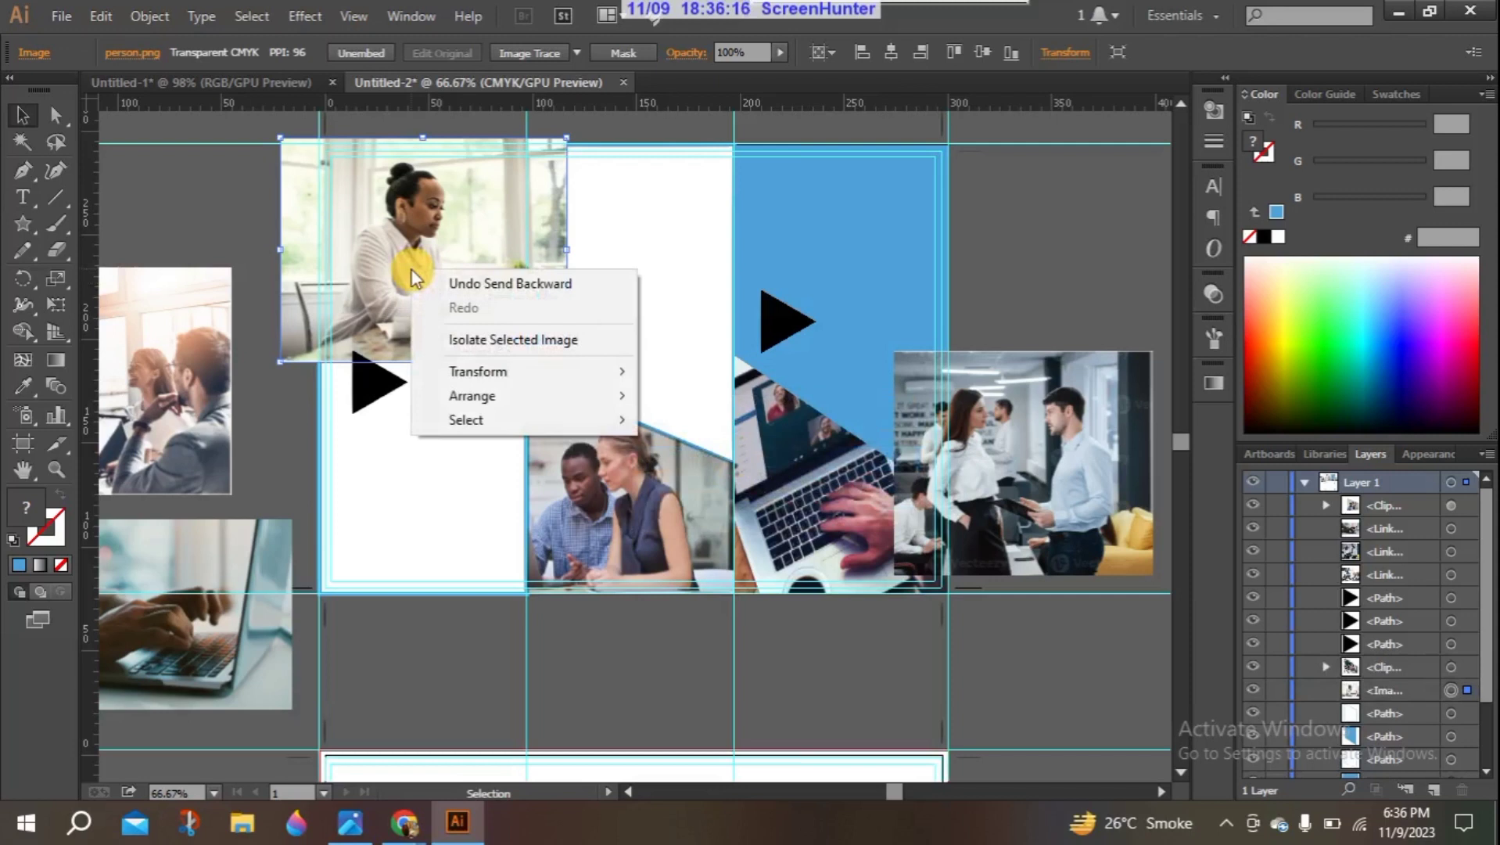
{"action": "left_click", "coordinate": [761, 451]}
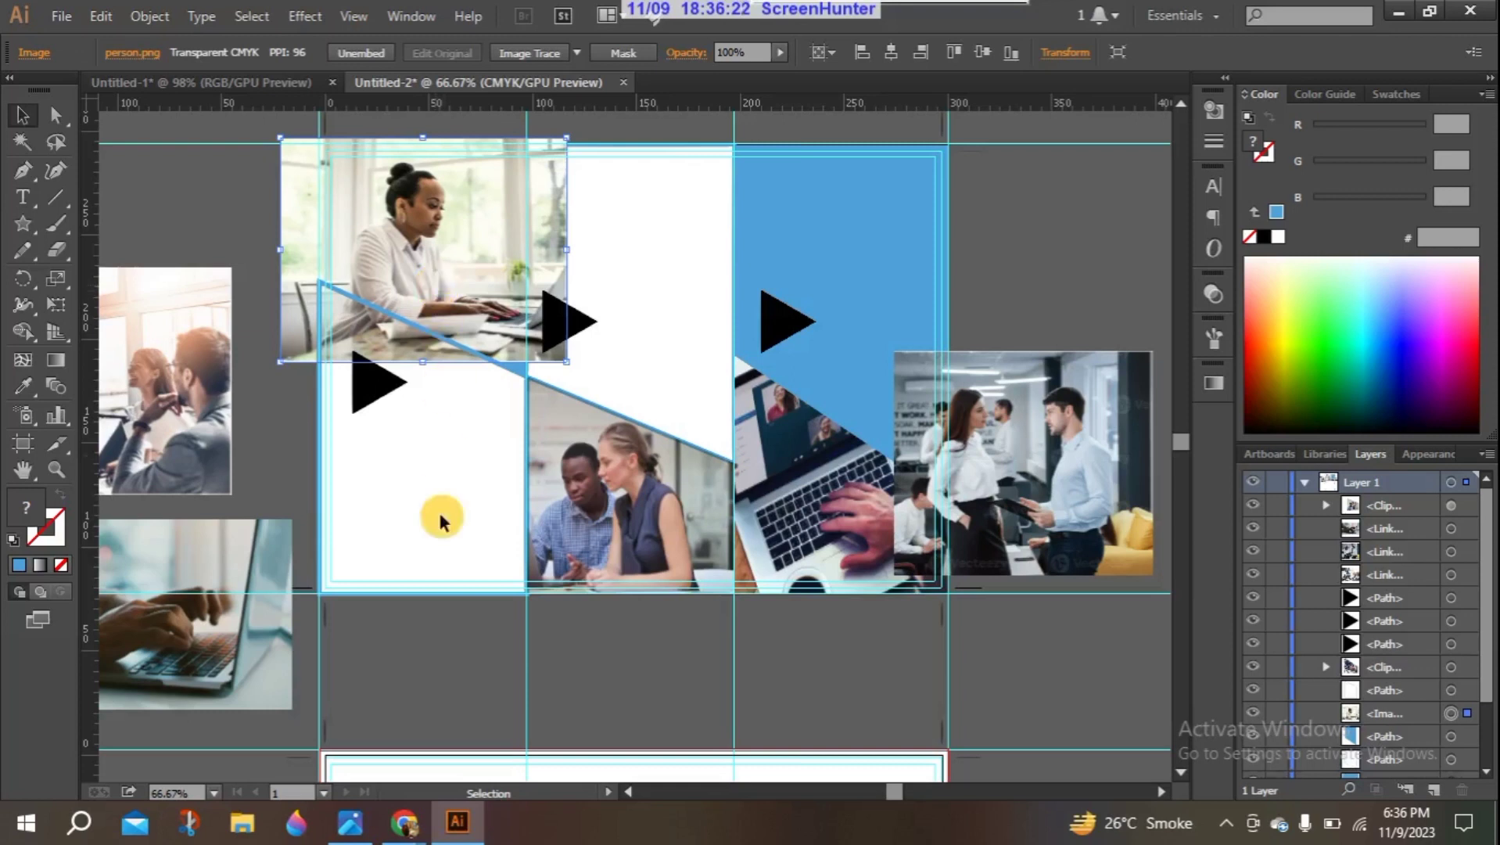
{"action": "left_click_drag", "start_coordinate": [452, 292], "coordinate": [579, 282]}
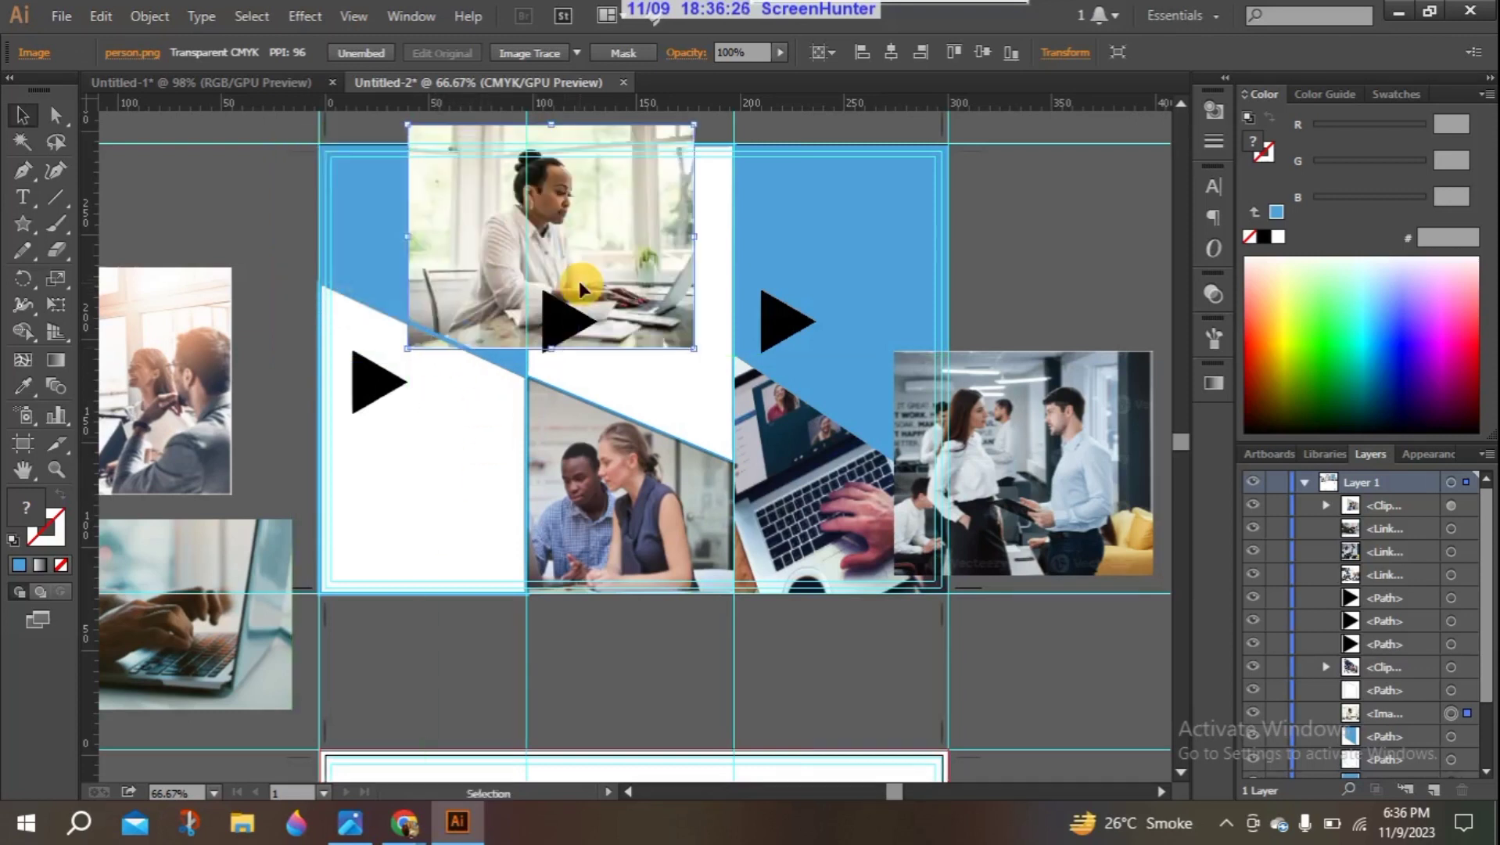
{"action": "left_click_drag", "start_coordinate": [536, 235], "coordinate": [503, 415]}
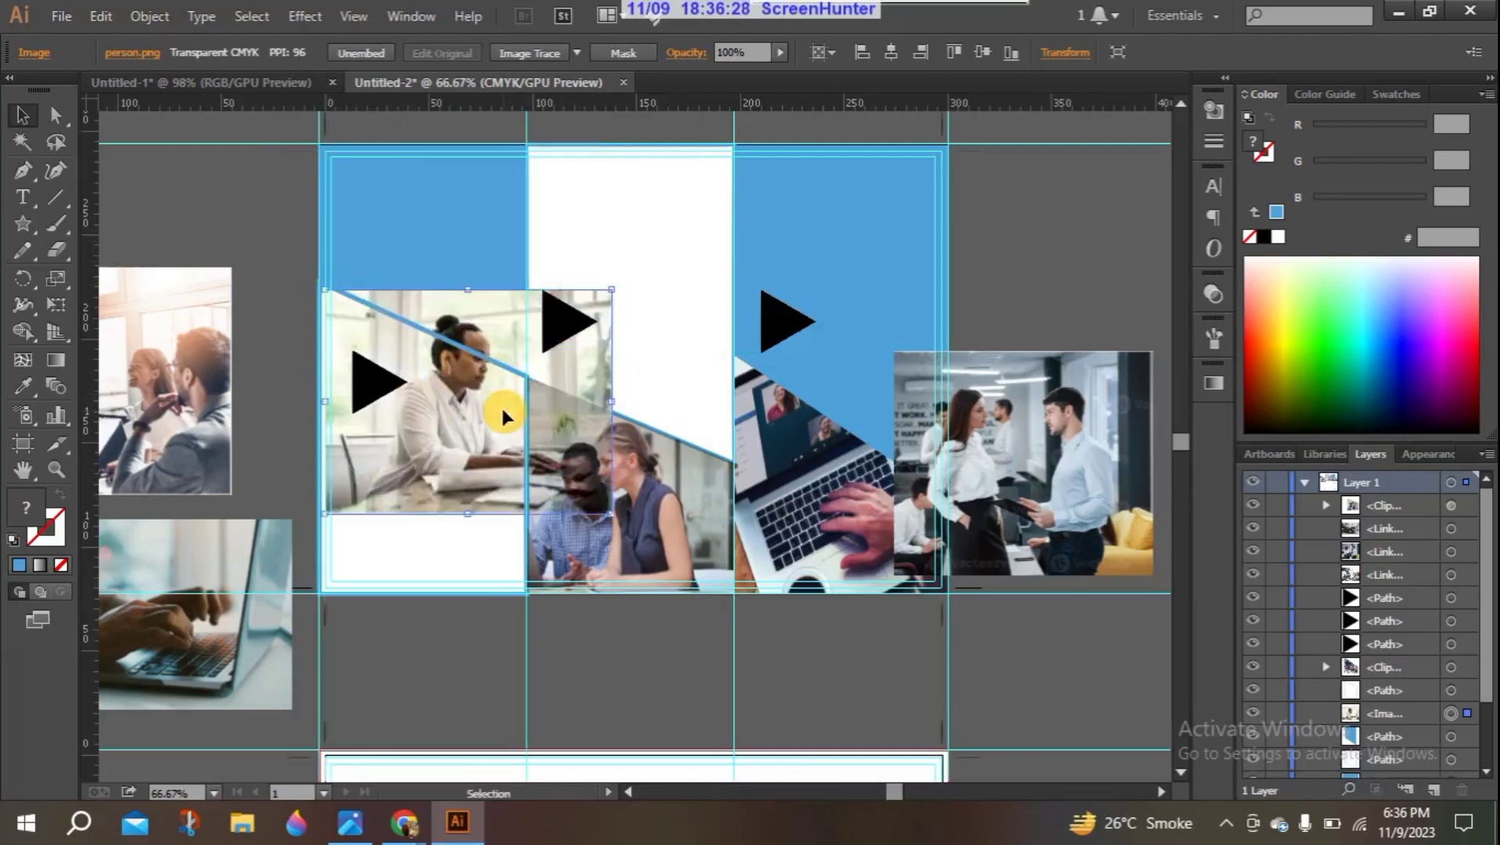
{"action": "key", "text": "ctrl+z"}
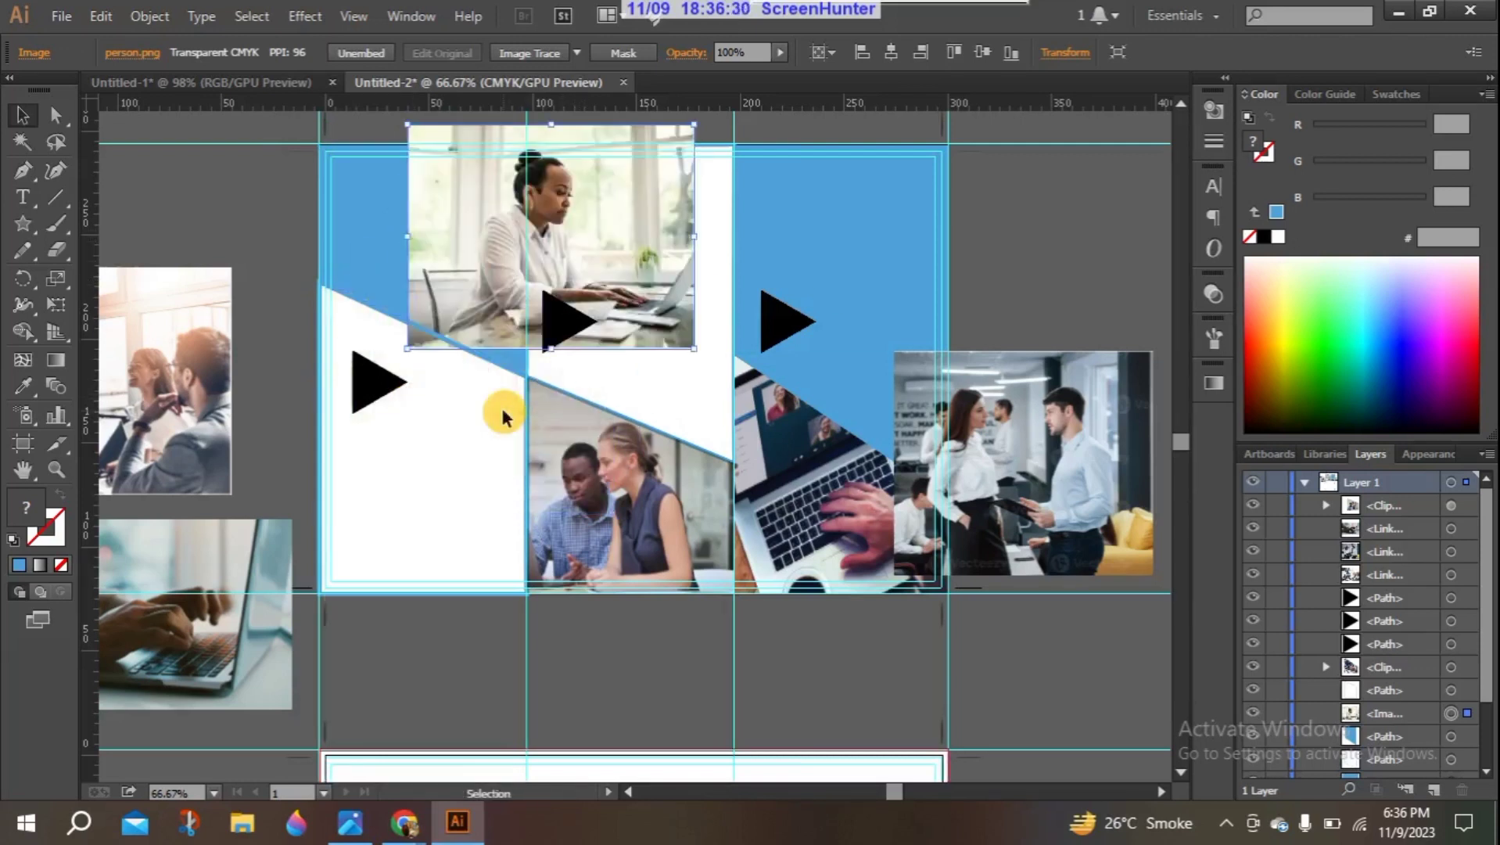
{"action": "key", "text": "ctrl+z"}
{"action": "key", "text": "ctrl+z"}
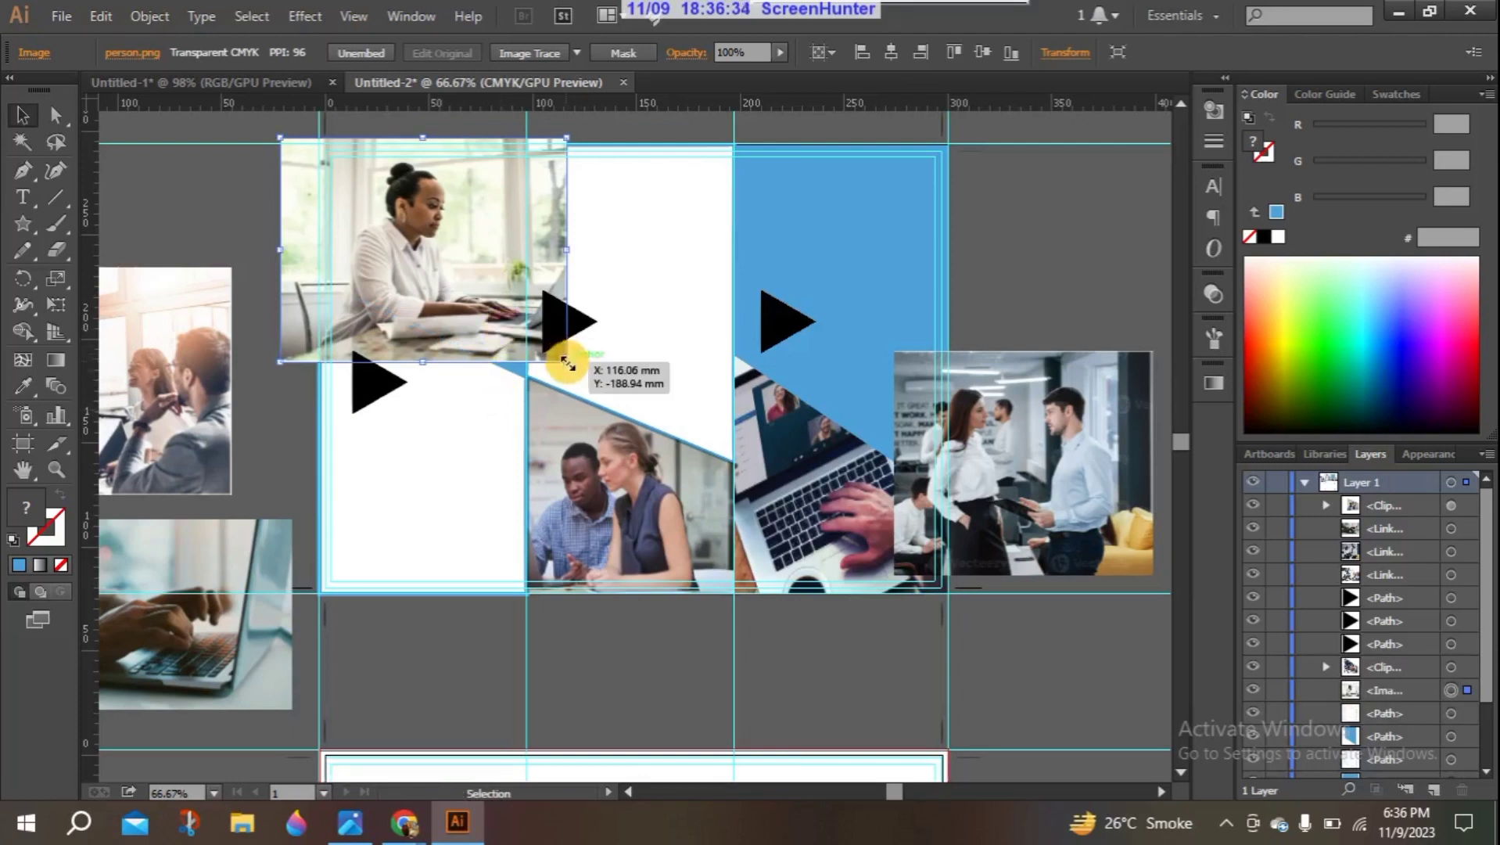
Step: Scale the photo of the woman down until it fits well inside the first panel's blue area
{"action": "left_click_drag", "start_coordinate": [566, 362], "coordinate": [521, 326]}
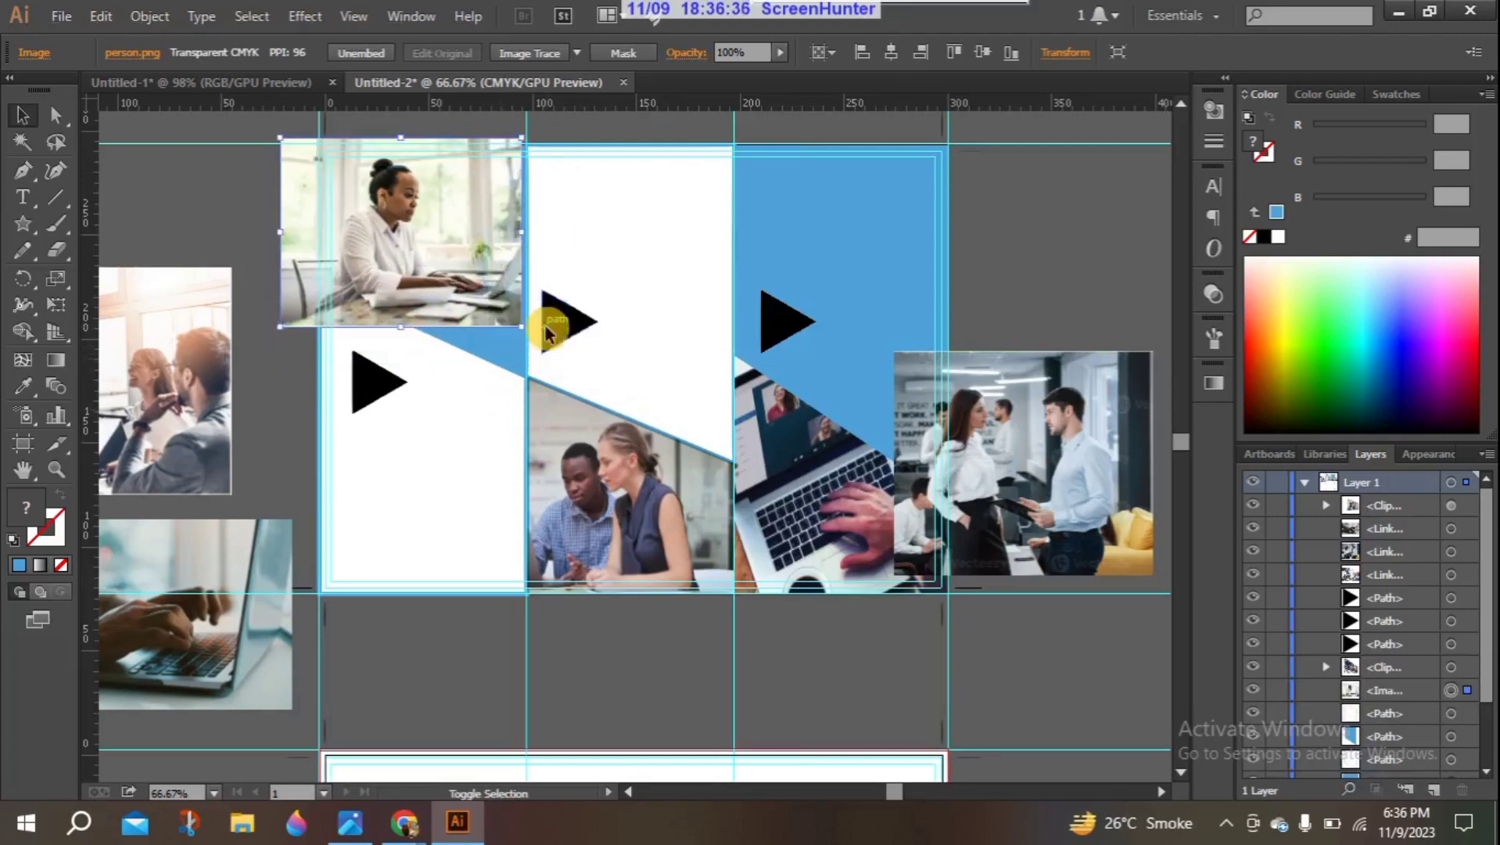
{"action": "left_click", "coordinate": [545, 332], "text": "shift"}
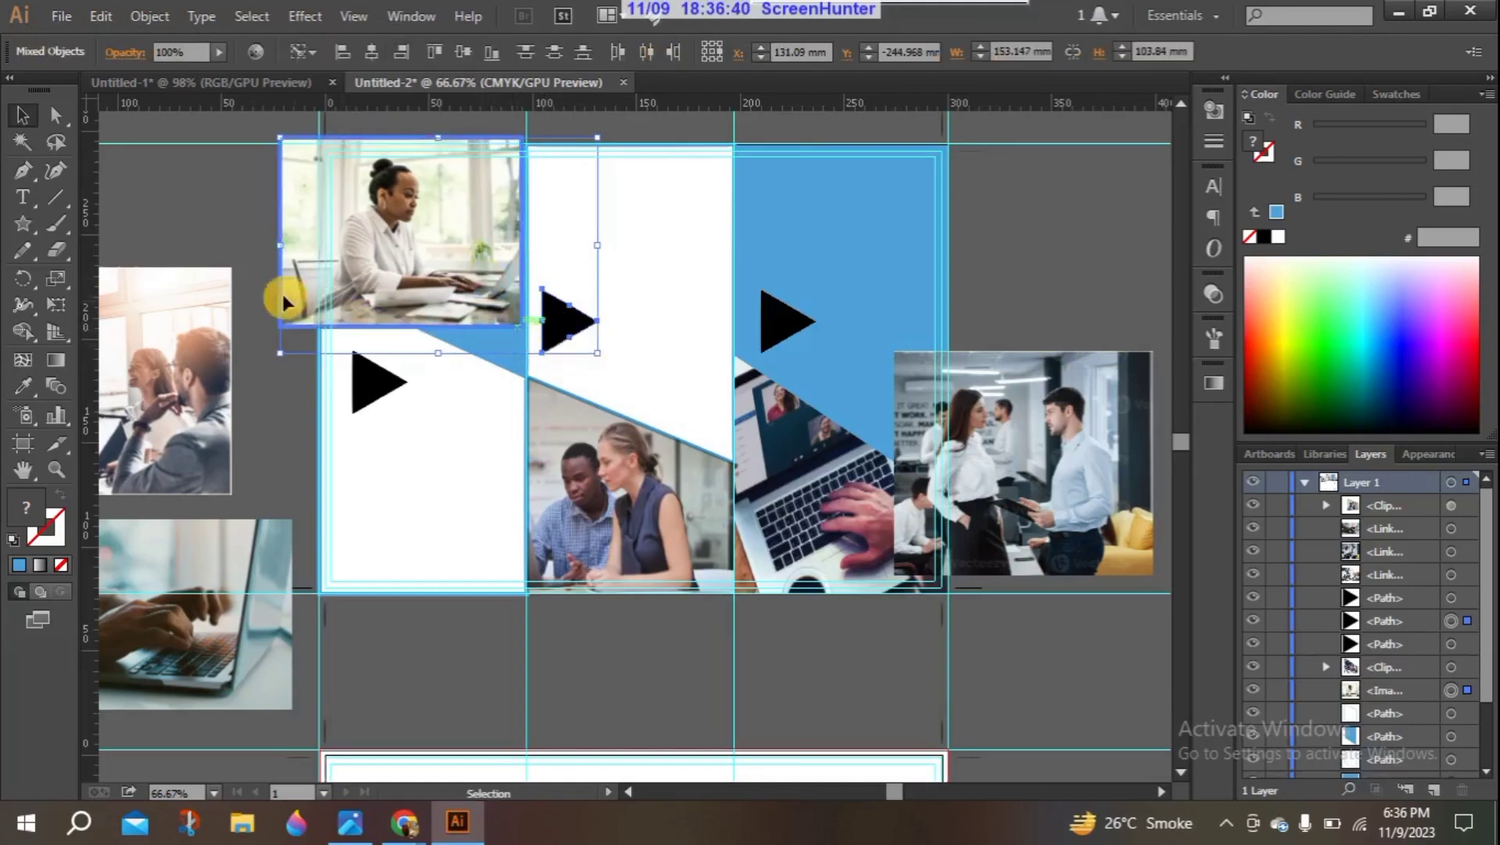
{"action": "left_click", "coordinate": [233, 249]}
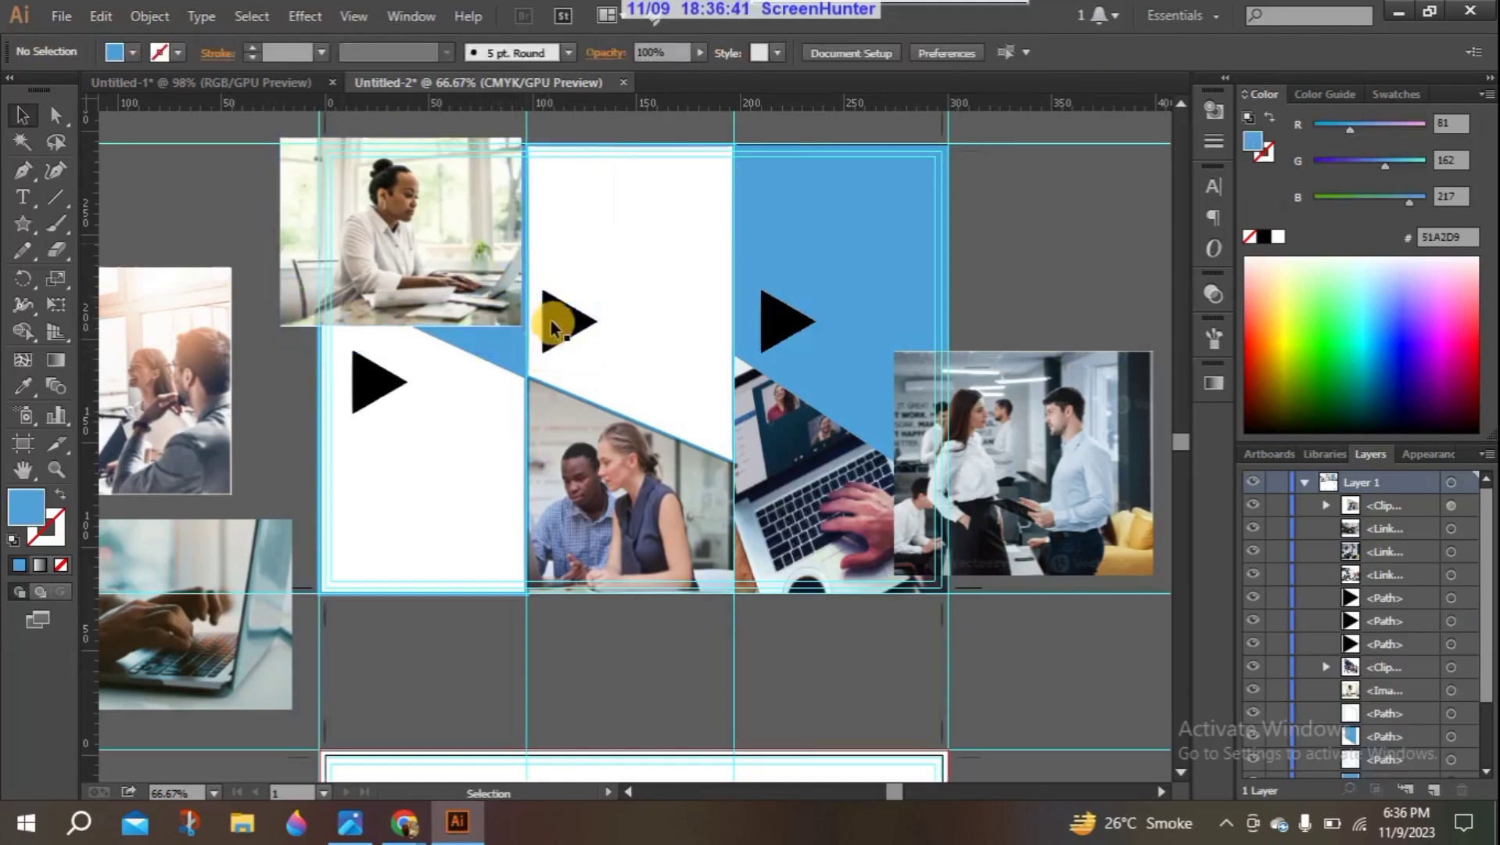
{"action": "left_click", "coordinate": [485, 306]}
{"action": "left_click_drag", "start_coordinate": [523, 332], "coordinate": [487, 270]}
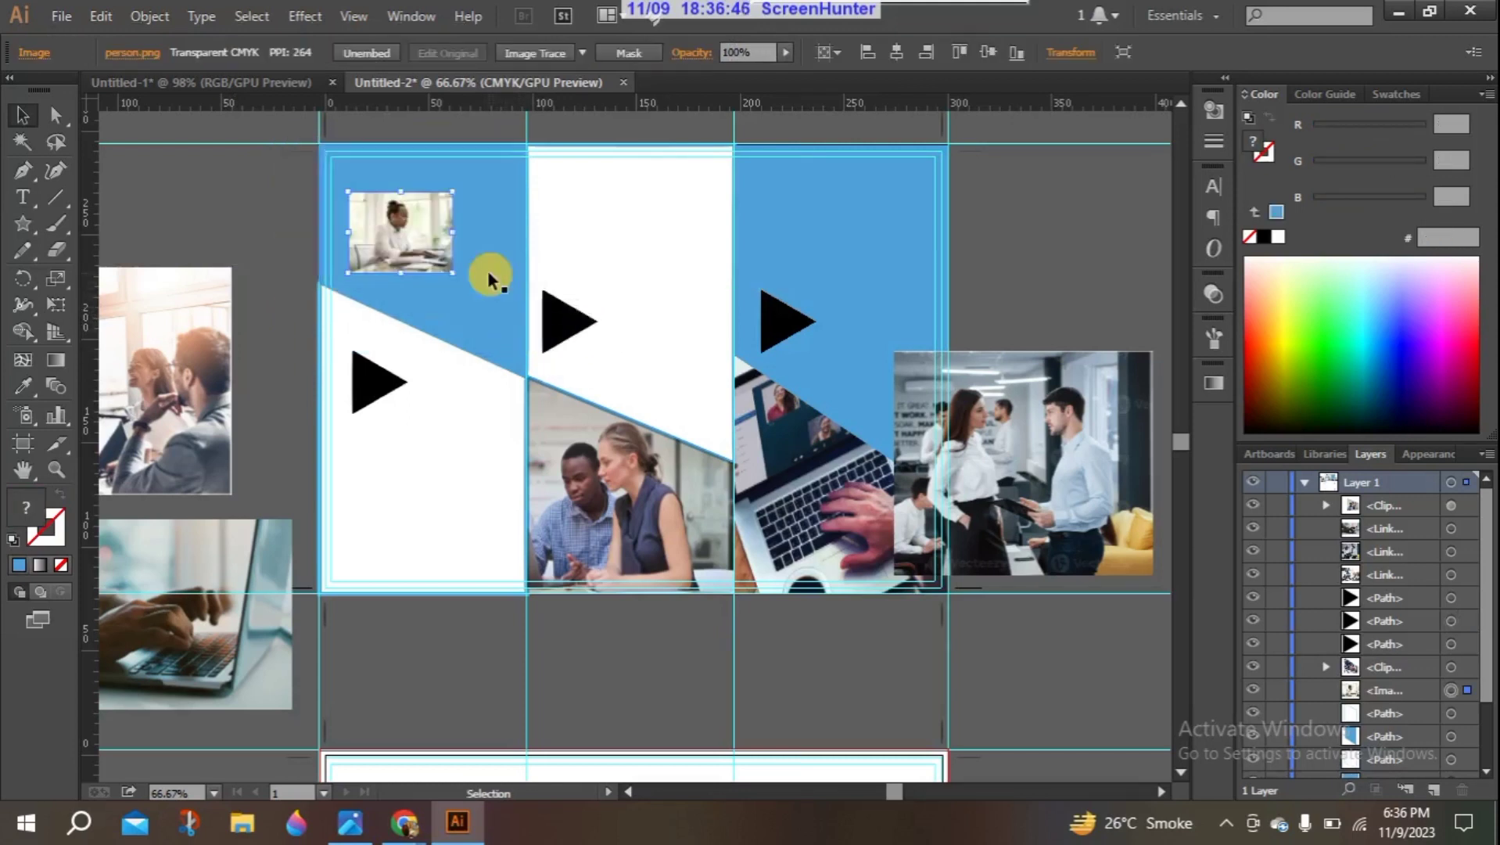
Step: Send the small photo backward level by level until it lies behind the first panel's blue shape
{"action": "right_click", "coordinate": [413, 234]}
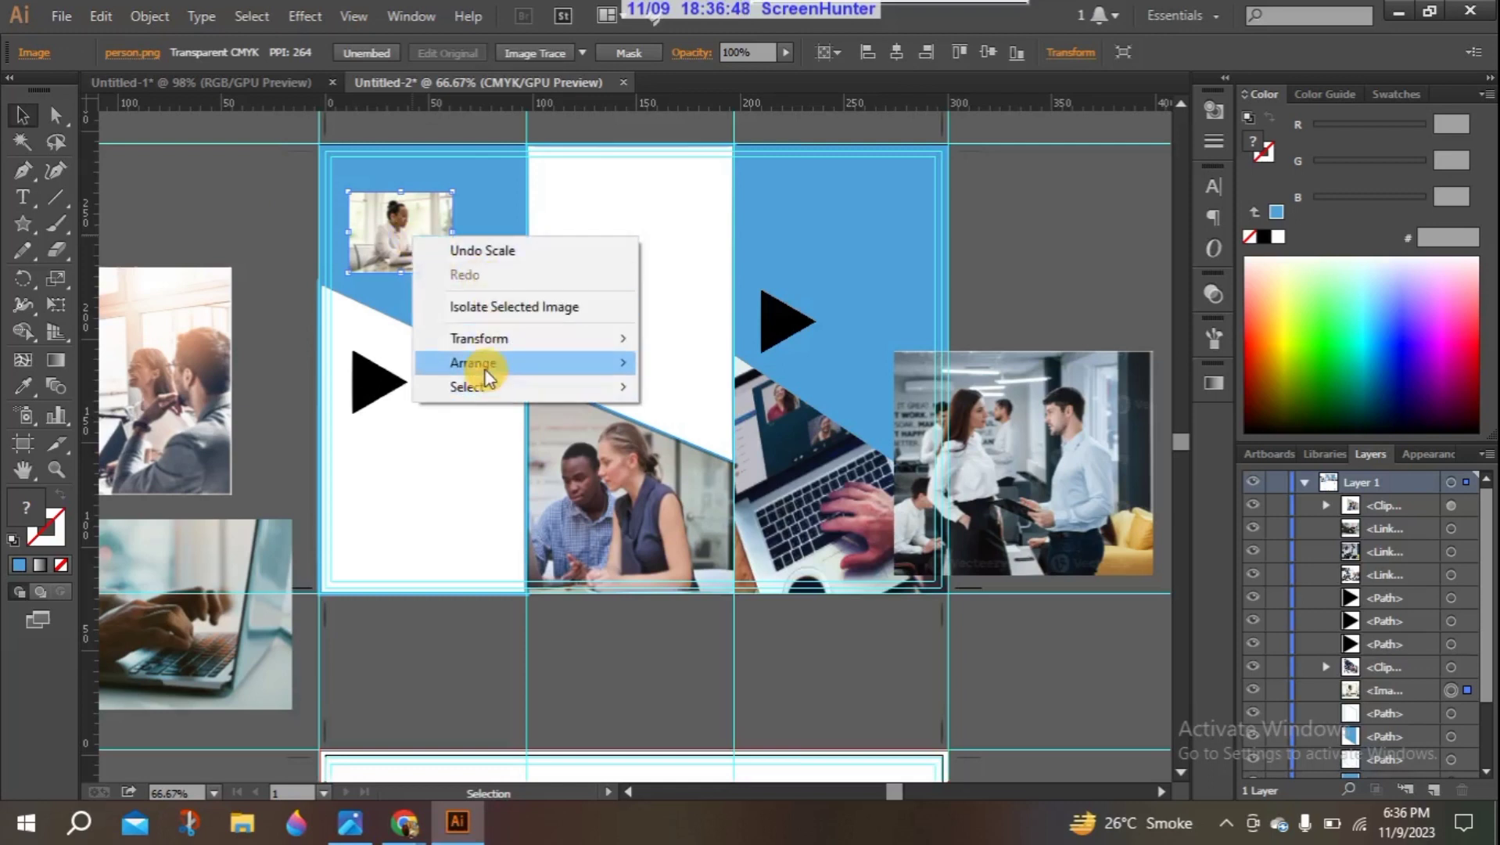
{"action": "mouse_move", "coordinate": [478, 362]}
{"action": "left_click", "coordinate": [780, 416]}
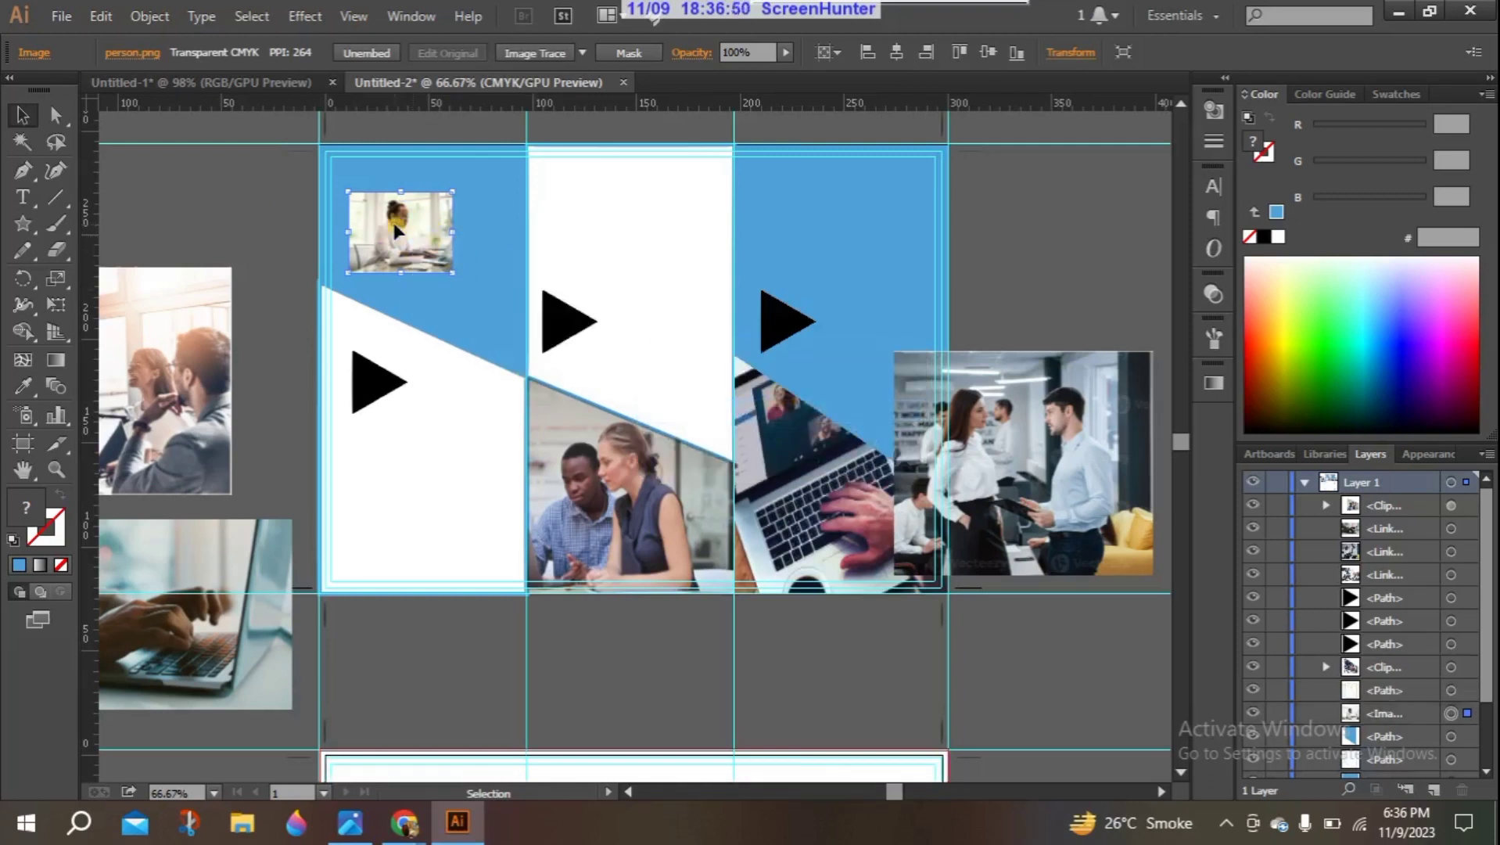
{"action": "right_click", "coordinate": [396, 229]}
{"action": "mouse_move", "coordinate": [475, 354]}
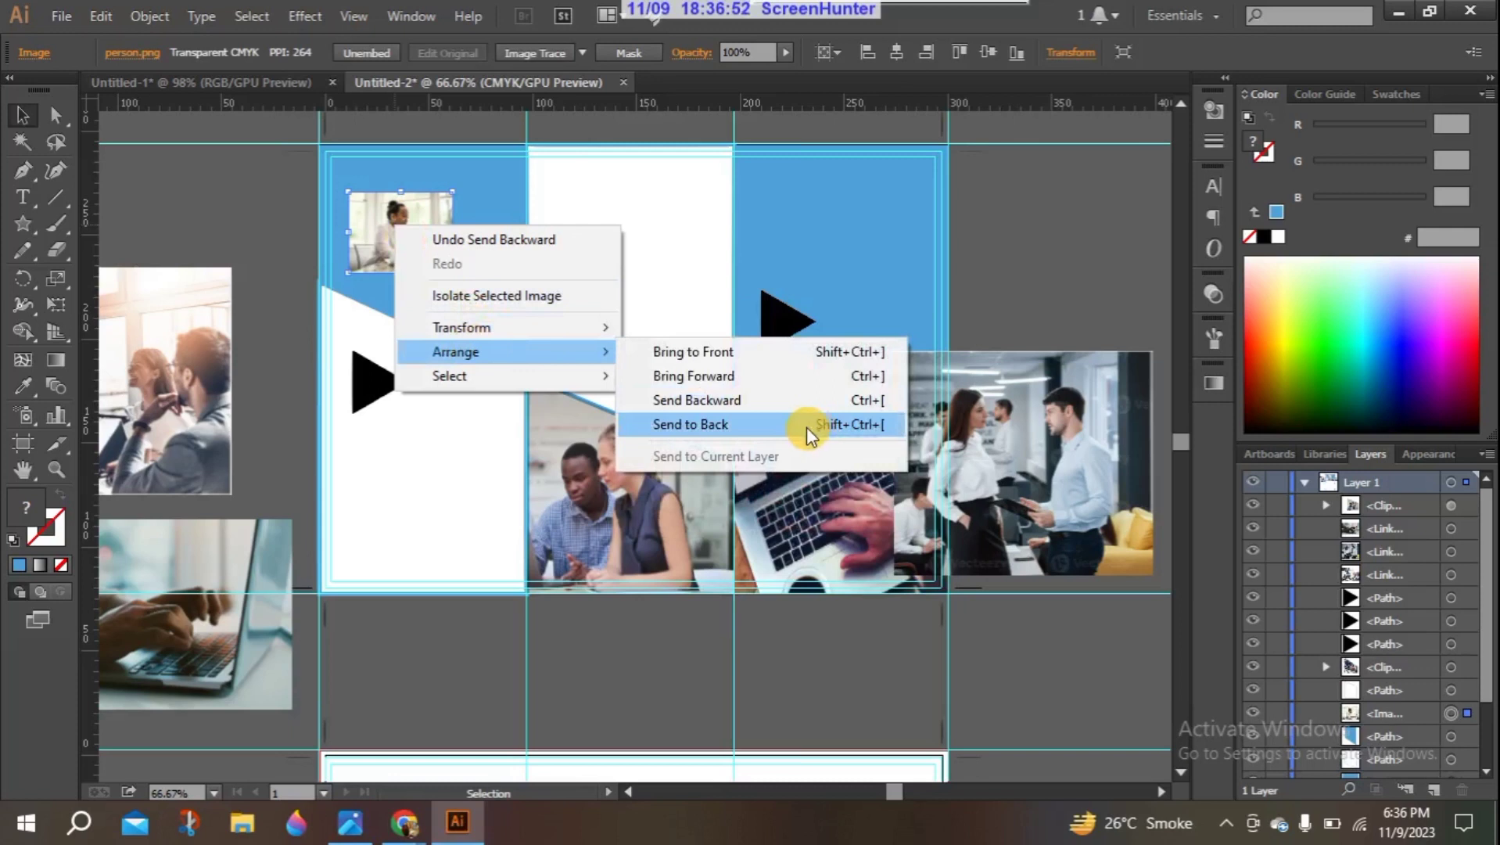
{"action": "left_click", "coordinate": [787, 403]}
{"action": "right_click", "coordinate": [387, 223]}
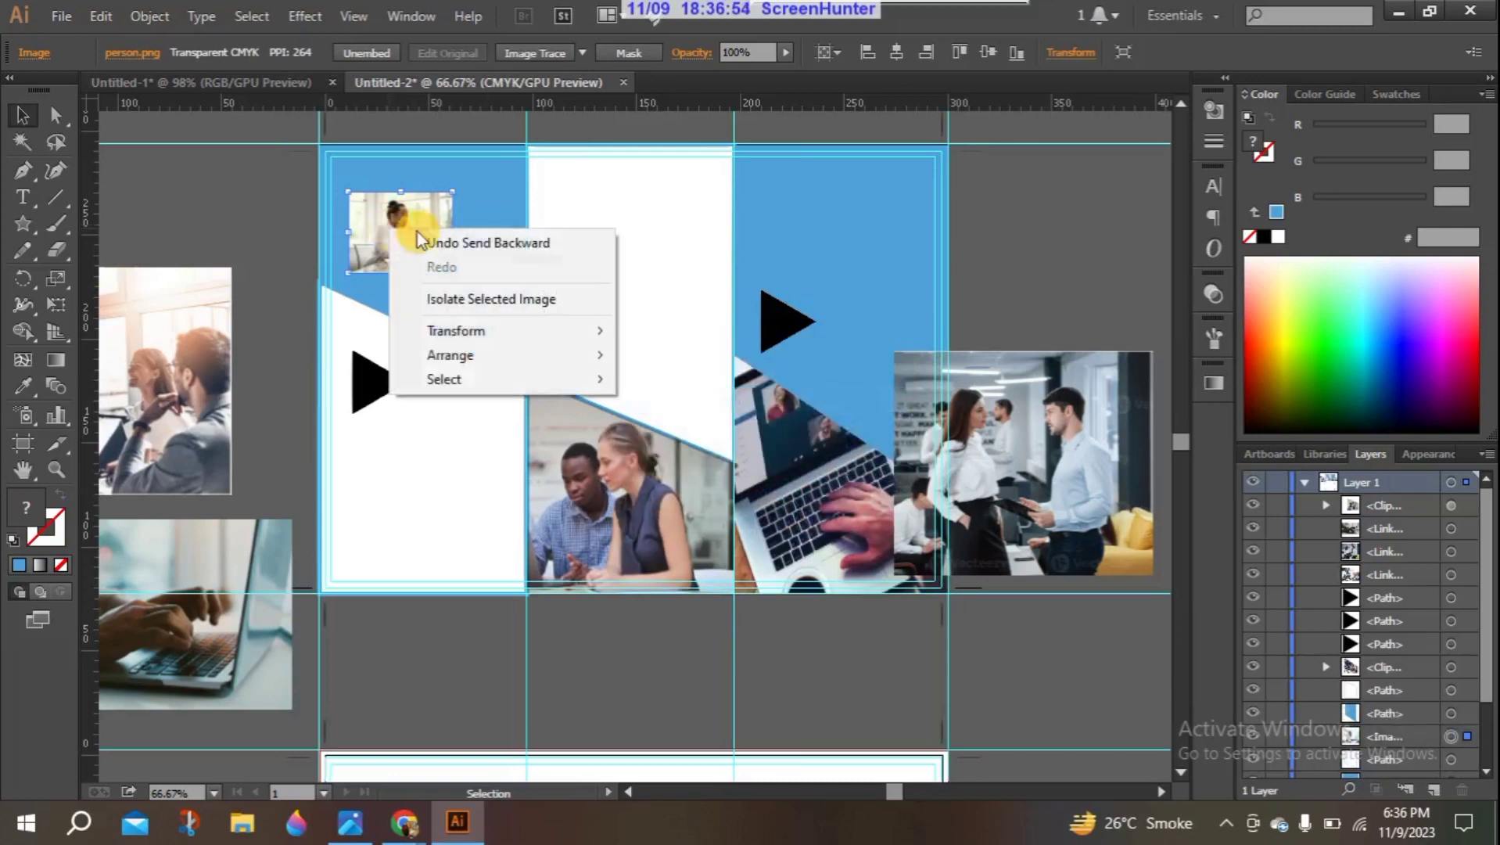
{"action": "mouse_move", "coordinate": [493, 356]}
{"action": "left_click", "coordinate": [720, 403]}
{"action": "right_click", "coordinate": [396, 230]}
{"action": "mouse_move", "coordinate": [438, 355]}
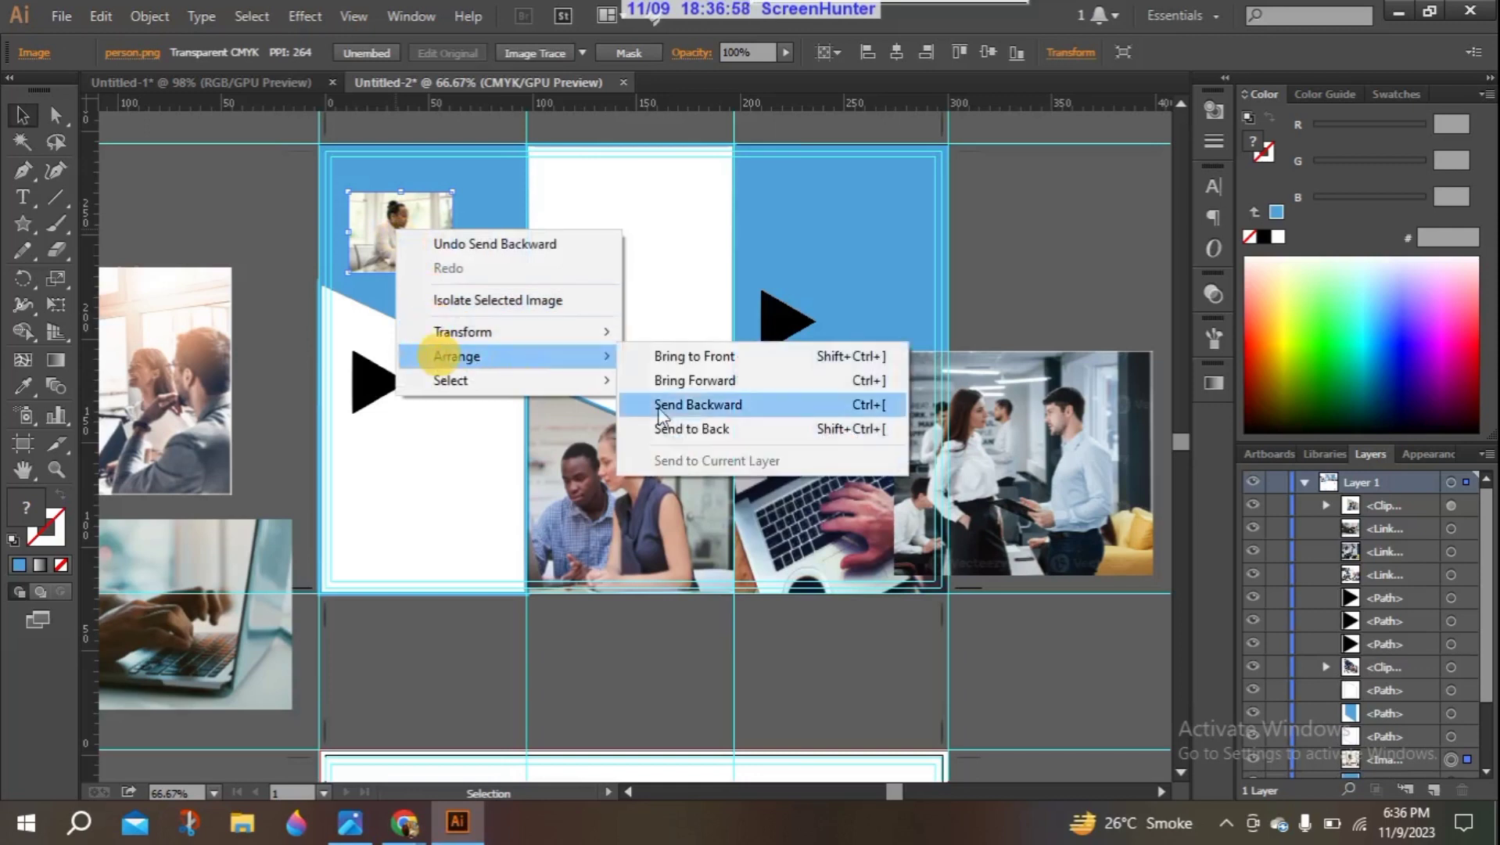
{"action": "left_click", "coordinate": [686, 405]}
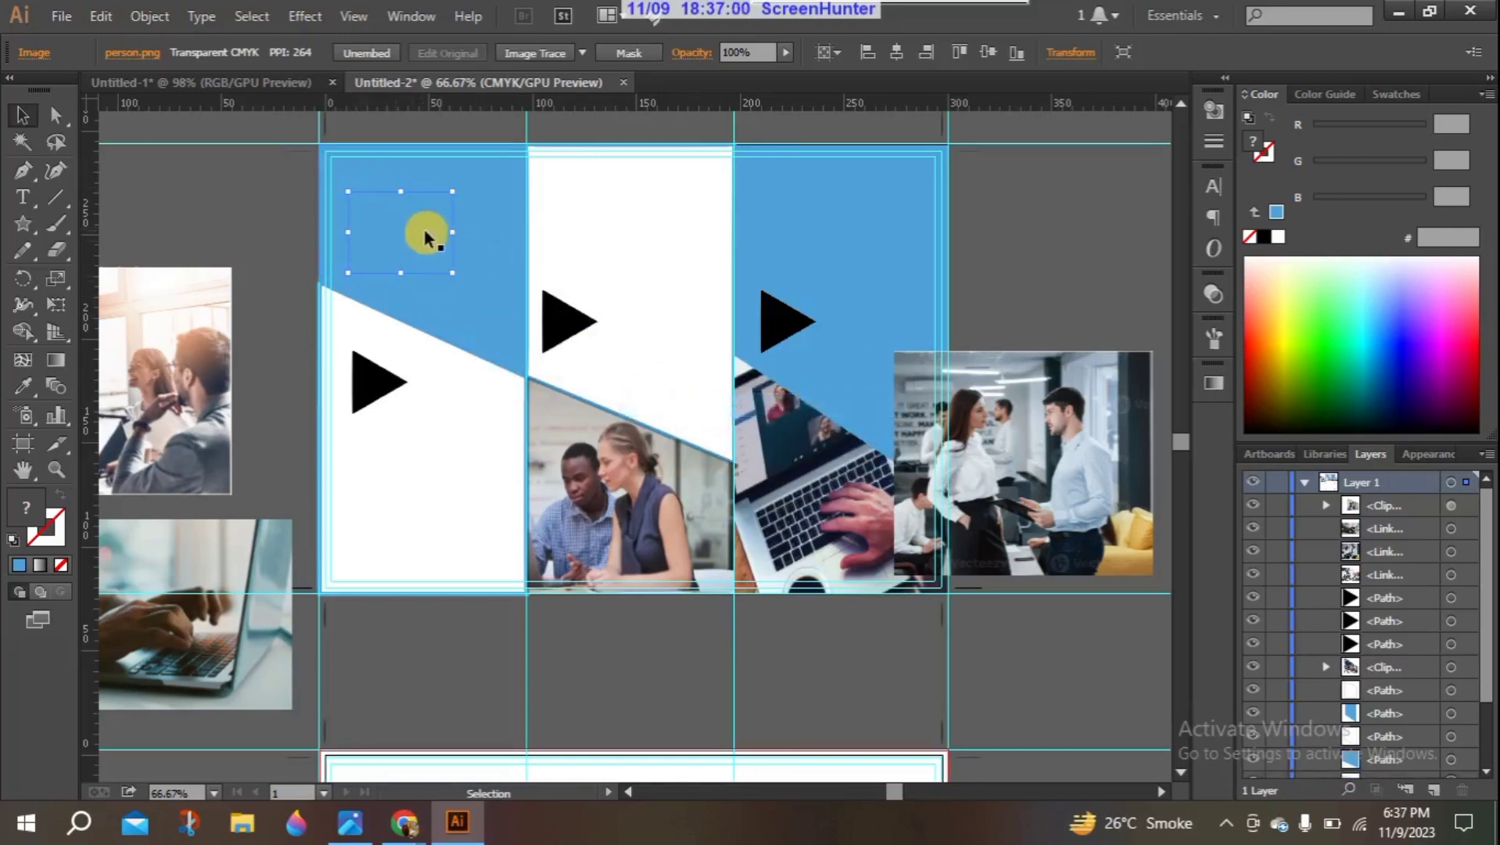
Step: Remove the fill from the first panel's blue shape and enlarge the photo beneath it beyond the panel's width
{"action": "left_click", "coordinate": [475, 275]}
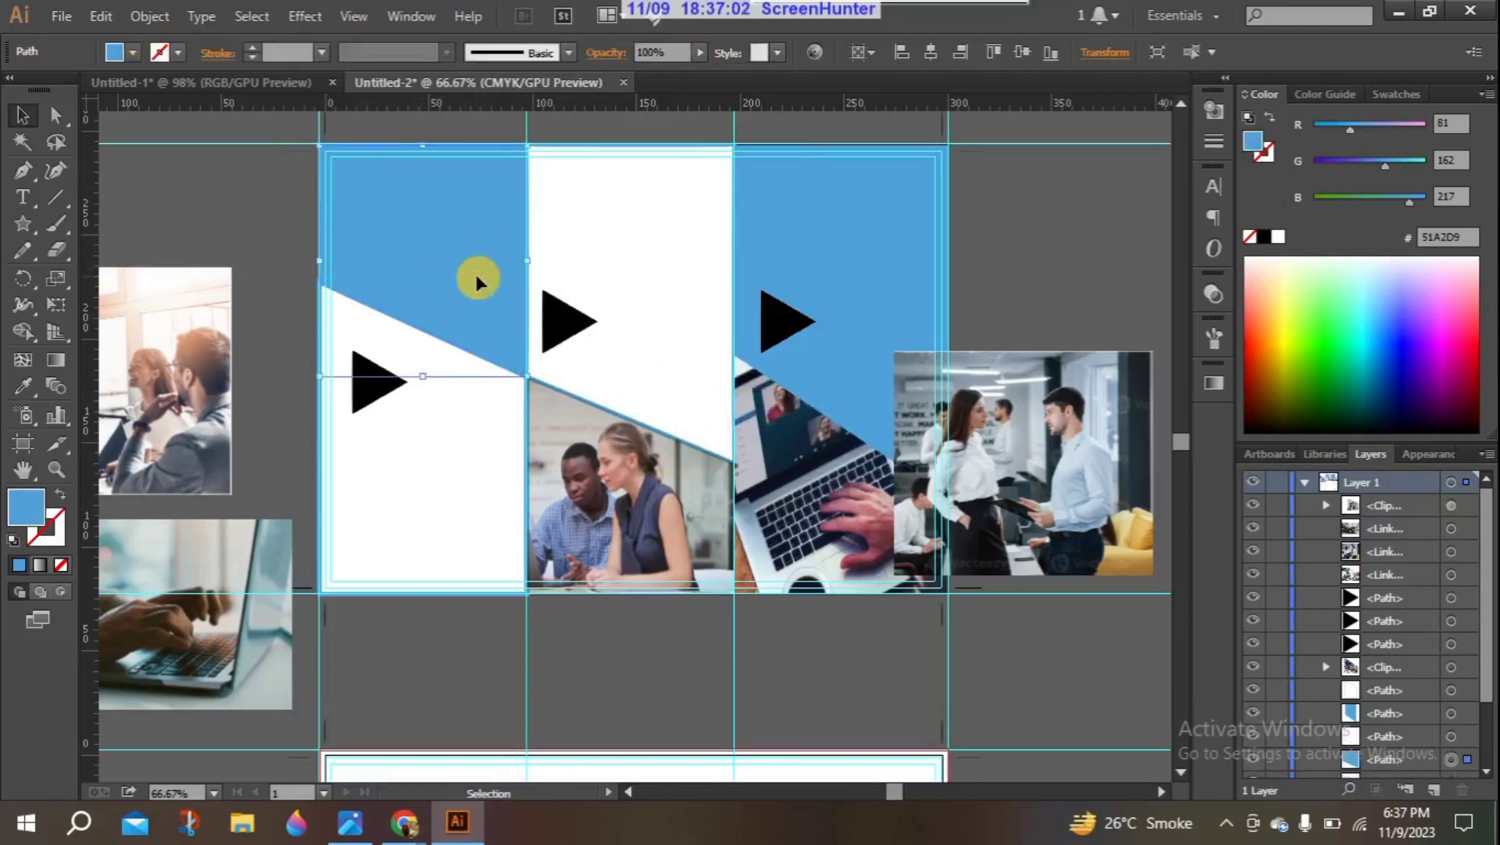
{"action": "left_click", "coordinate": [61, 566]}
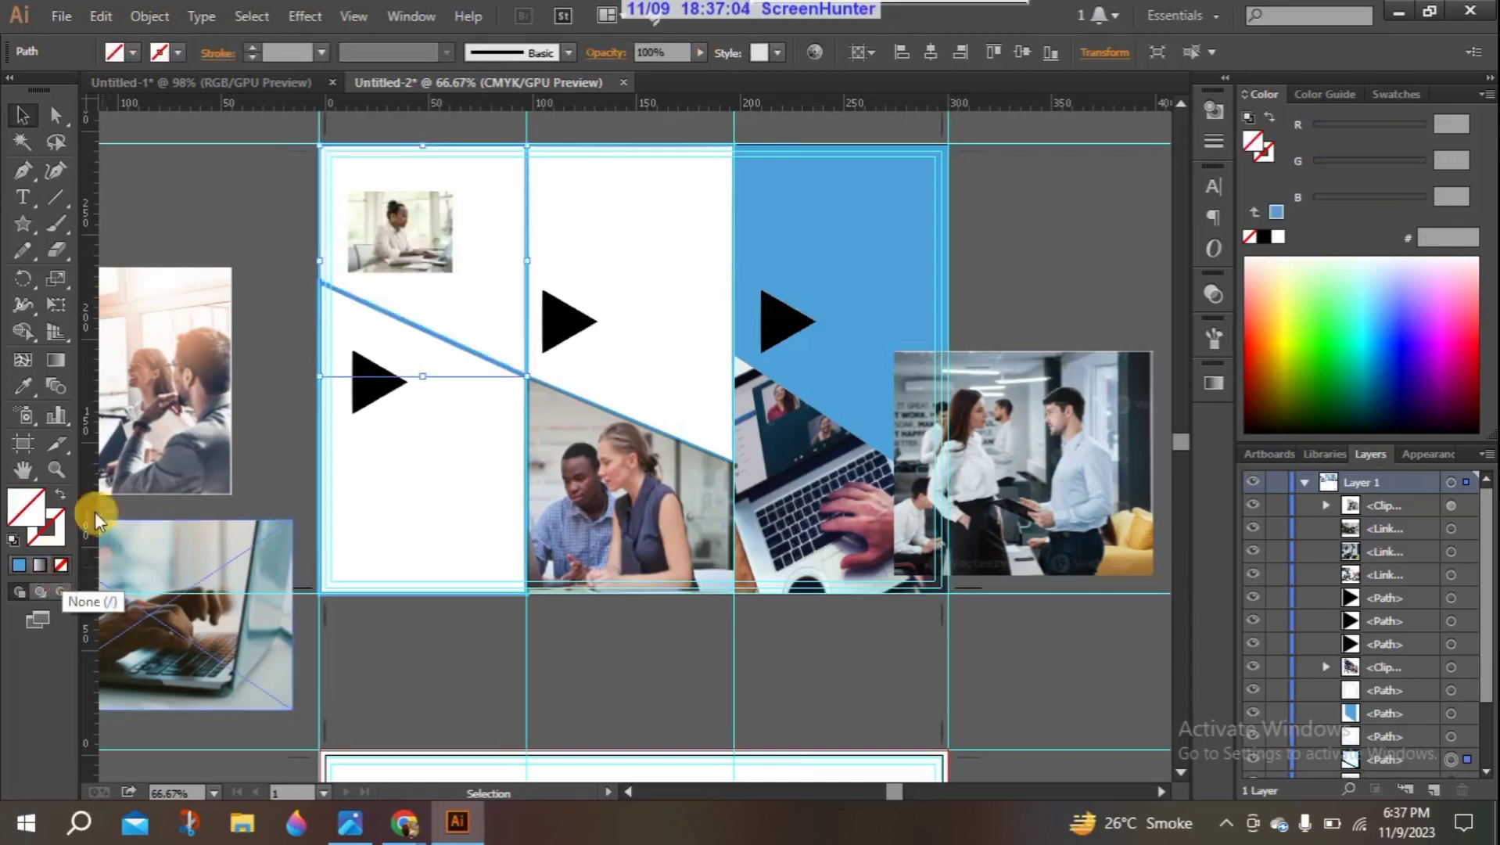
{"action": "left_click_drag", "start_coordinate": [423, 240], "coordinate": [468, 250]}
{"action": "left_click_drag", "start_coordinate": [393, 202], "coordinate": [313, 114]}
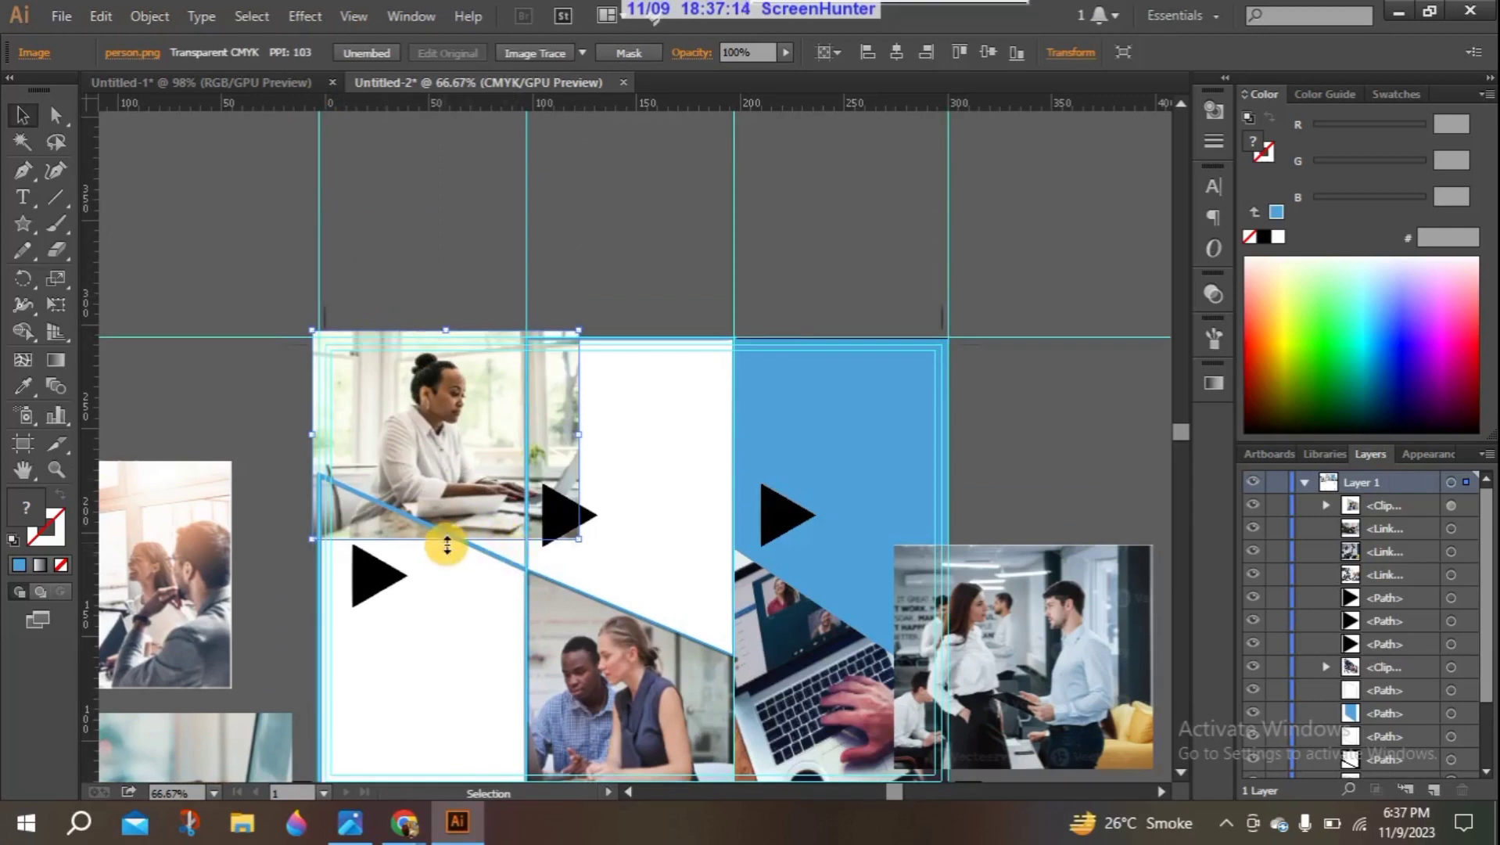
Step: Stretch the photo's height and reposition it to center the woman in the first panel's upper slanted area, and deselect it
{"action": "left_click_drag", "start_coordinate": [447, 539], "coordinate": [445, 569]}
{"action": "left_click", "coordinate": [500, 264]}
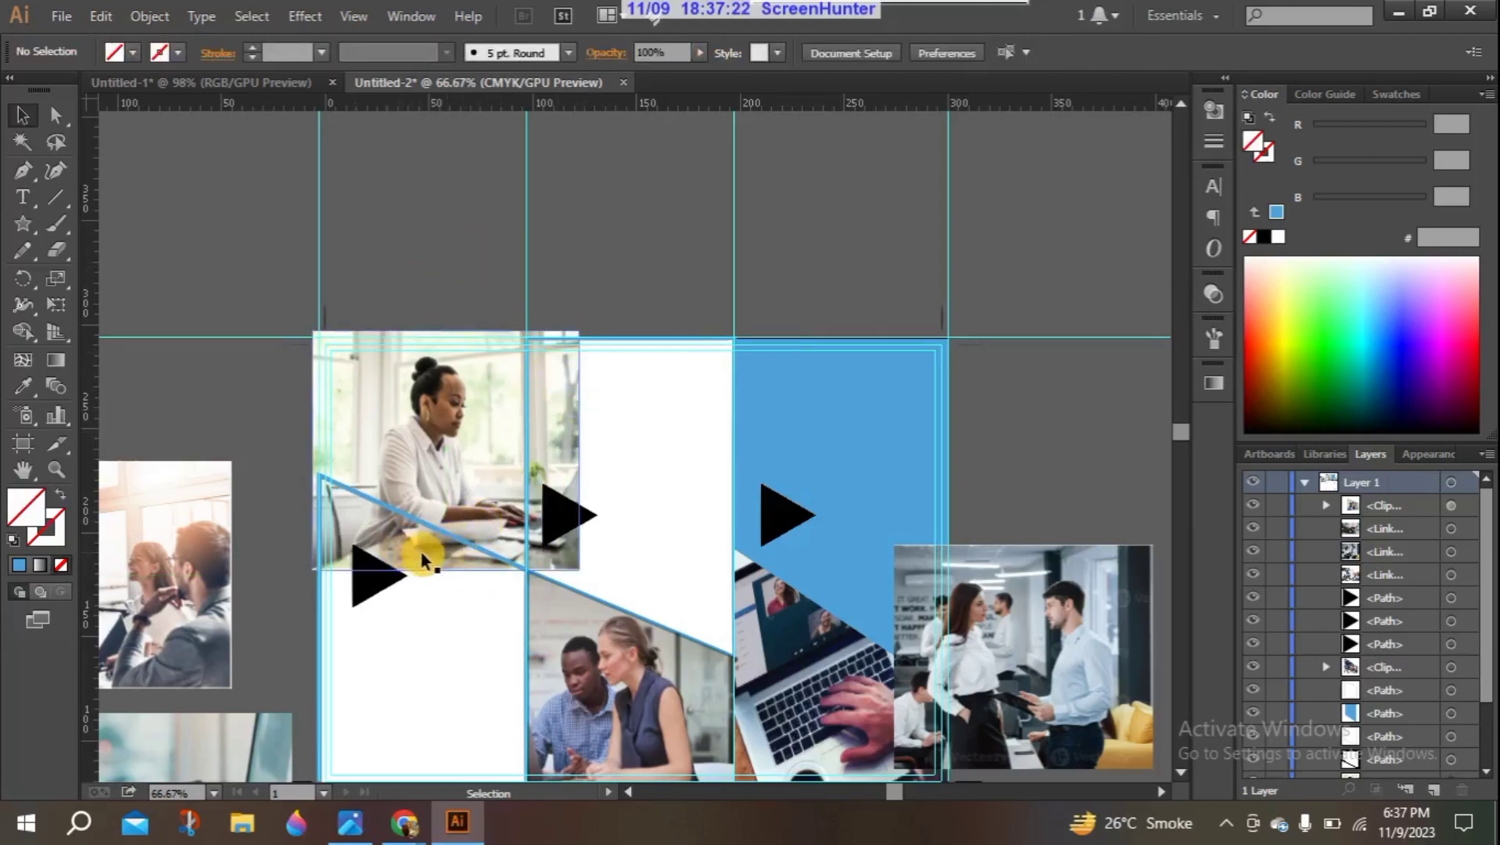
{"action": "left_click_drag", "start_coordinate": [445, 560], "coordinate": [445, 543]}
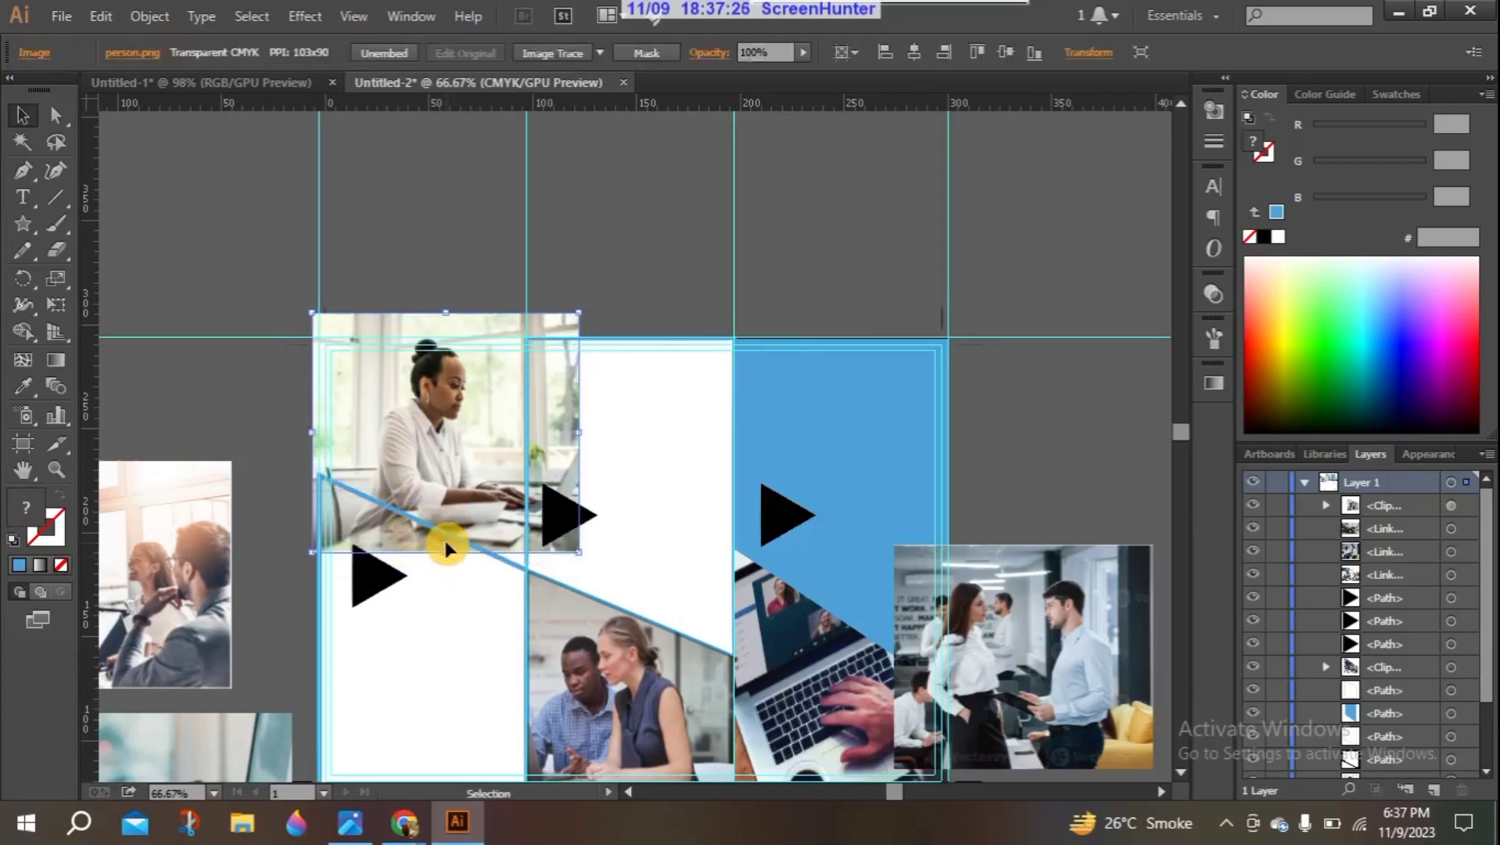
{"action": "left_click_drag", "start_coordinate": [435, 552], "coordinate": [436, 561]}
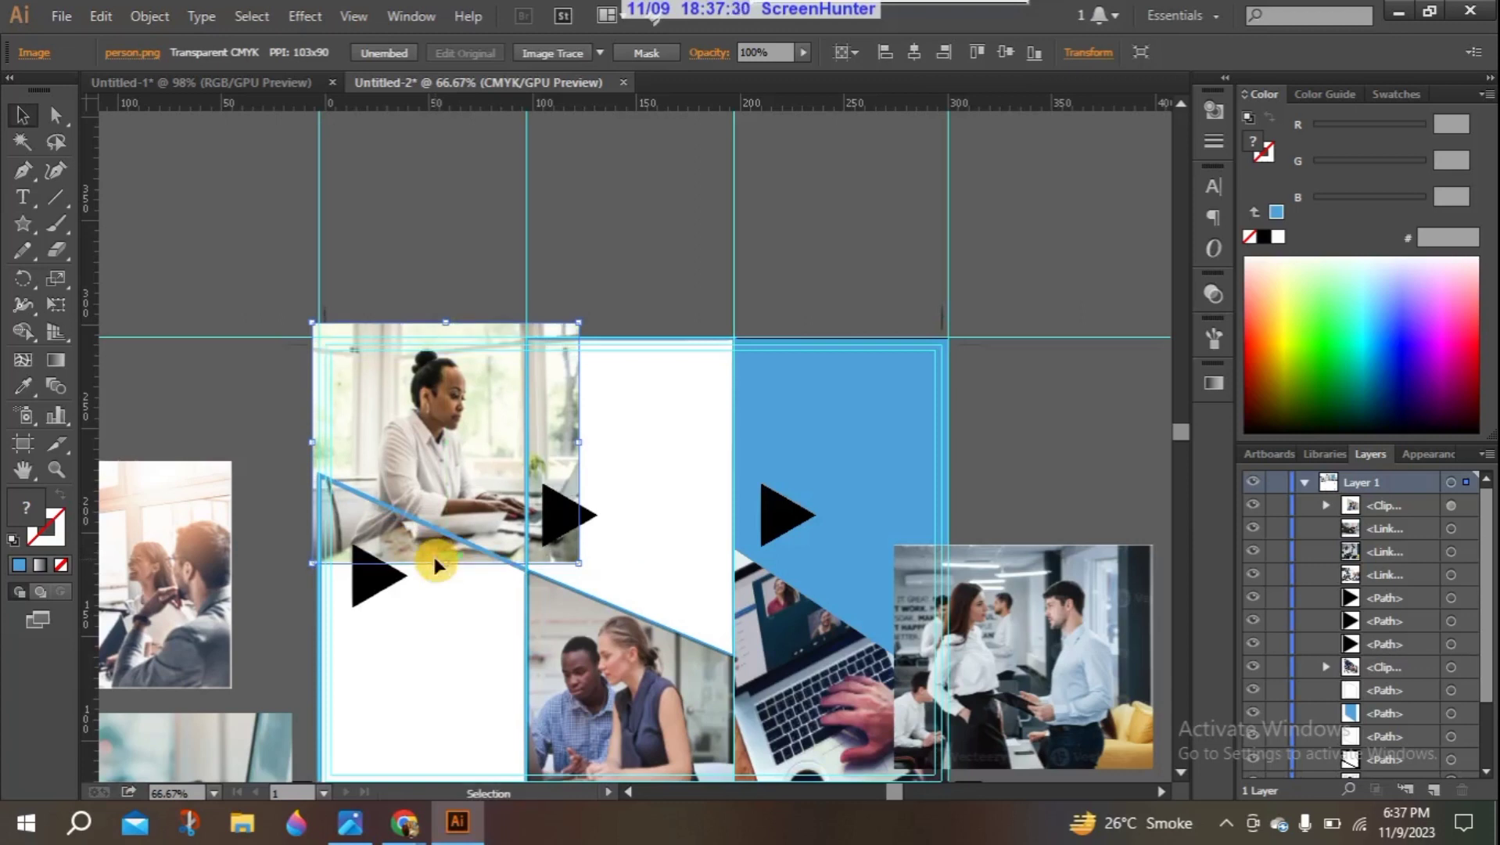
{"action": "left_click_drag", "start_coordinate": [435, 564], "coordinate": [407, 561]}
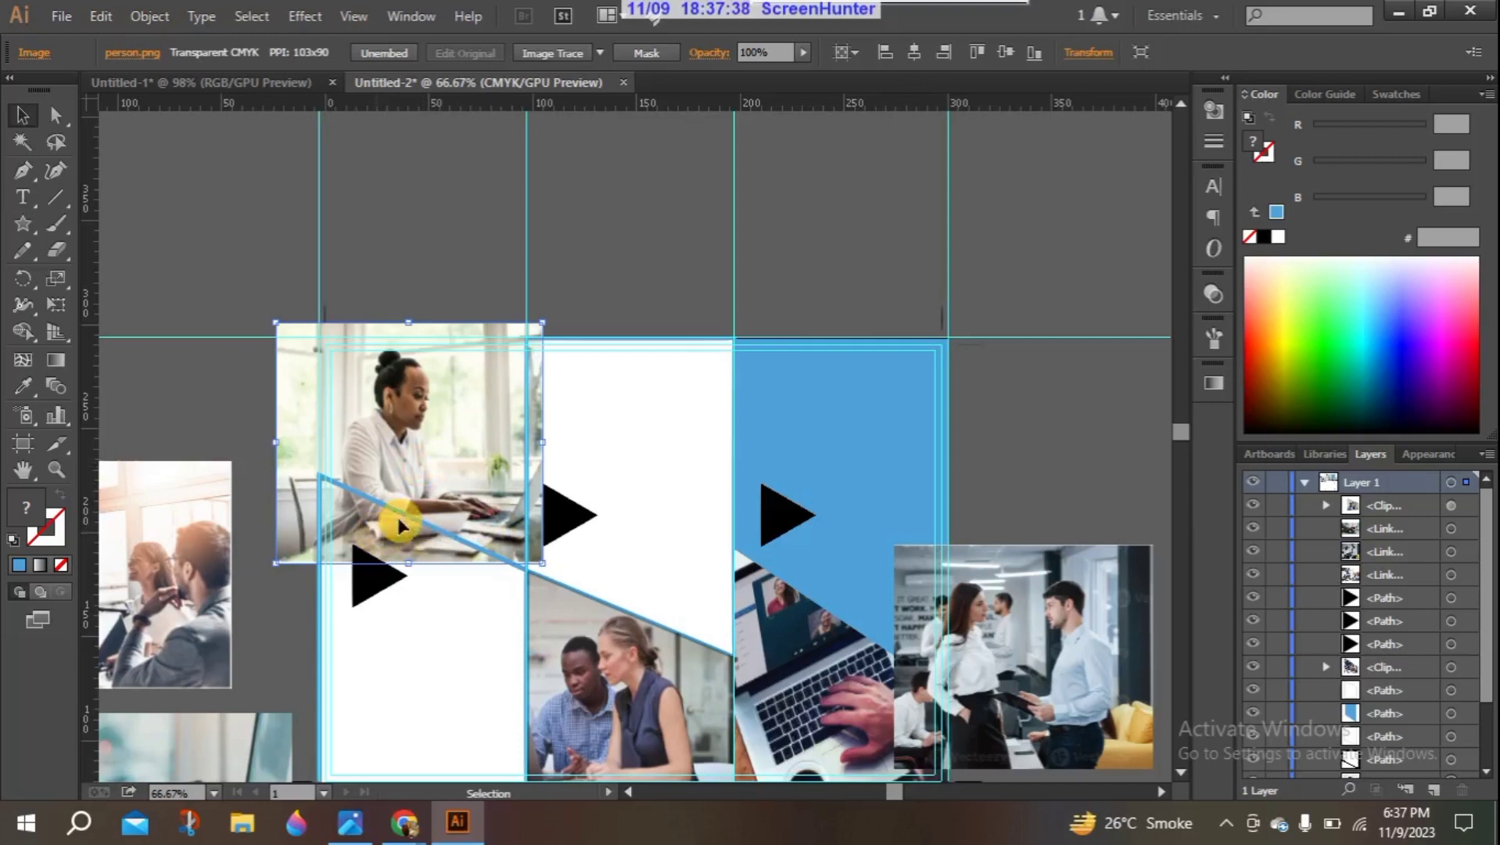
{"action": "left_click", "coordinate": [674, 308]}
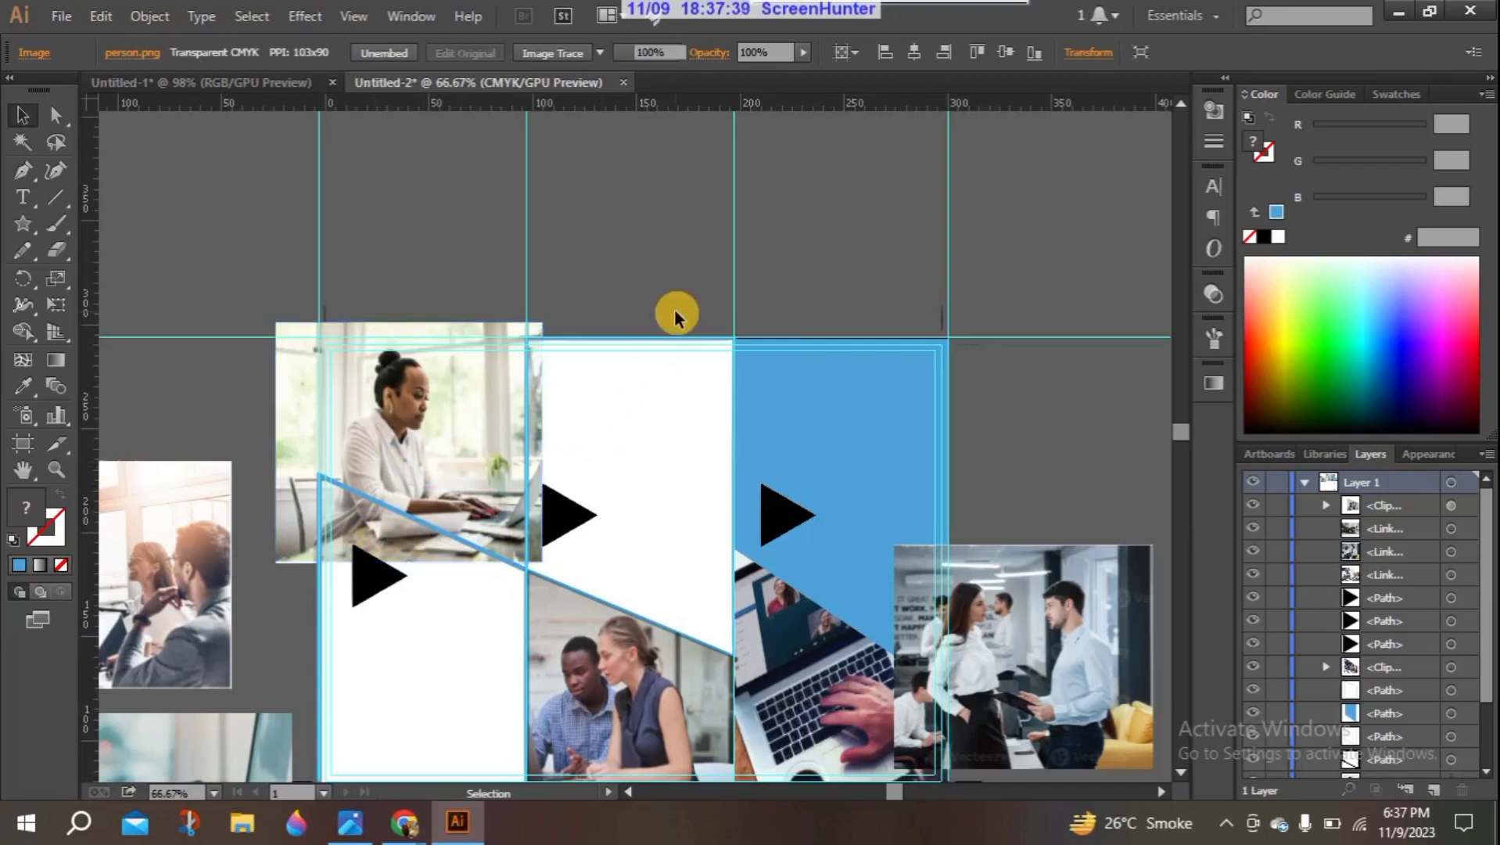
Step: Try clipping the photo with the middle panel's white shape, and release that clipping mask
{"action": "left_click", "coordinate": [456, 418]}
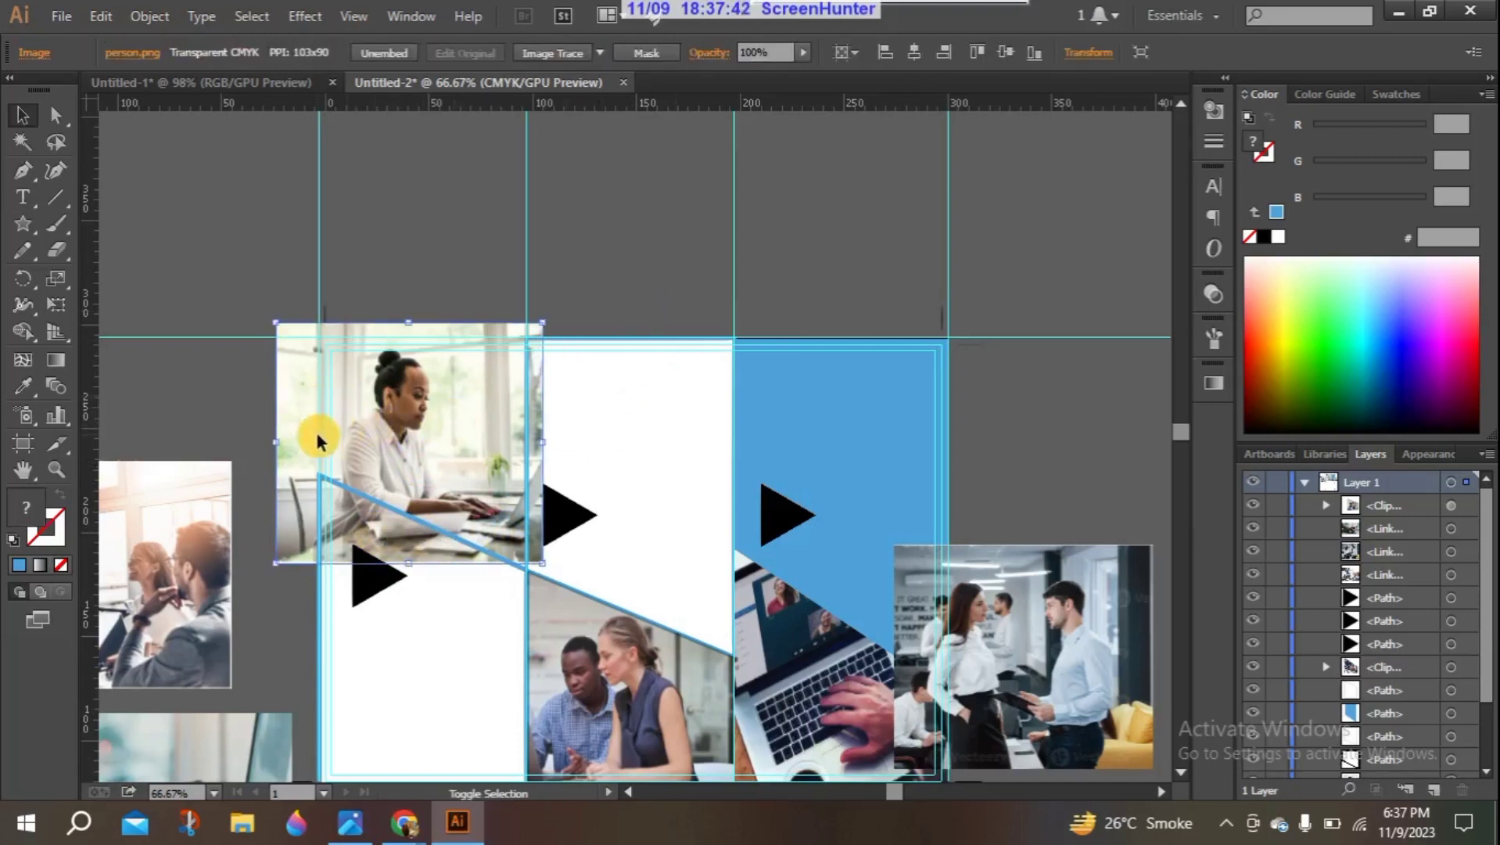
{"action": "left_click", "coordinate": [524, 481], "text": "shift"}
{"action": "right_click", "coordinate": [525, 481]}
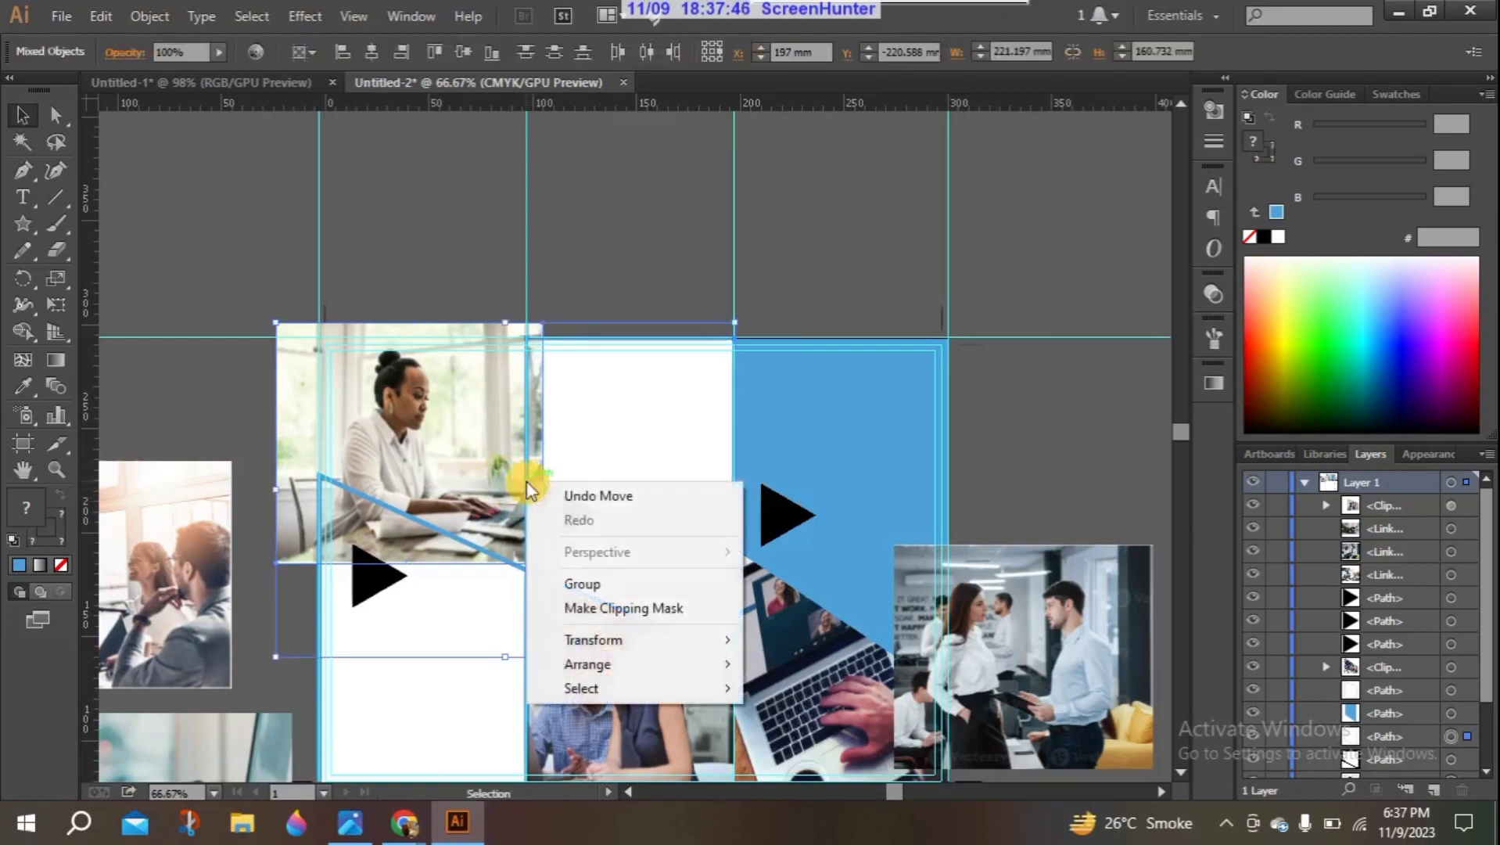
{"action": "left_click", "coordinate": [658, 609]}
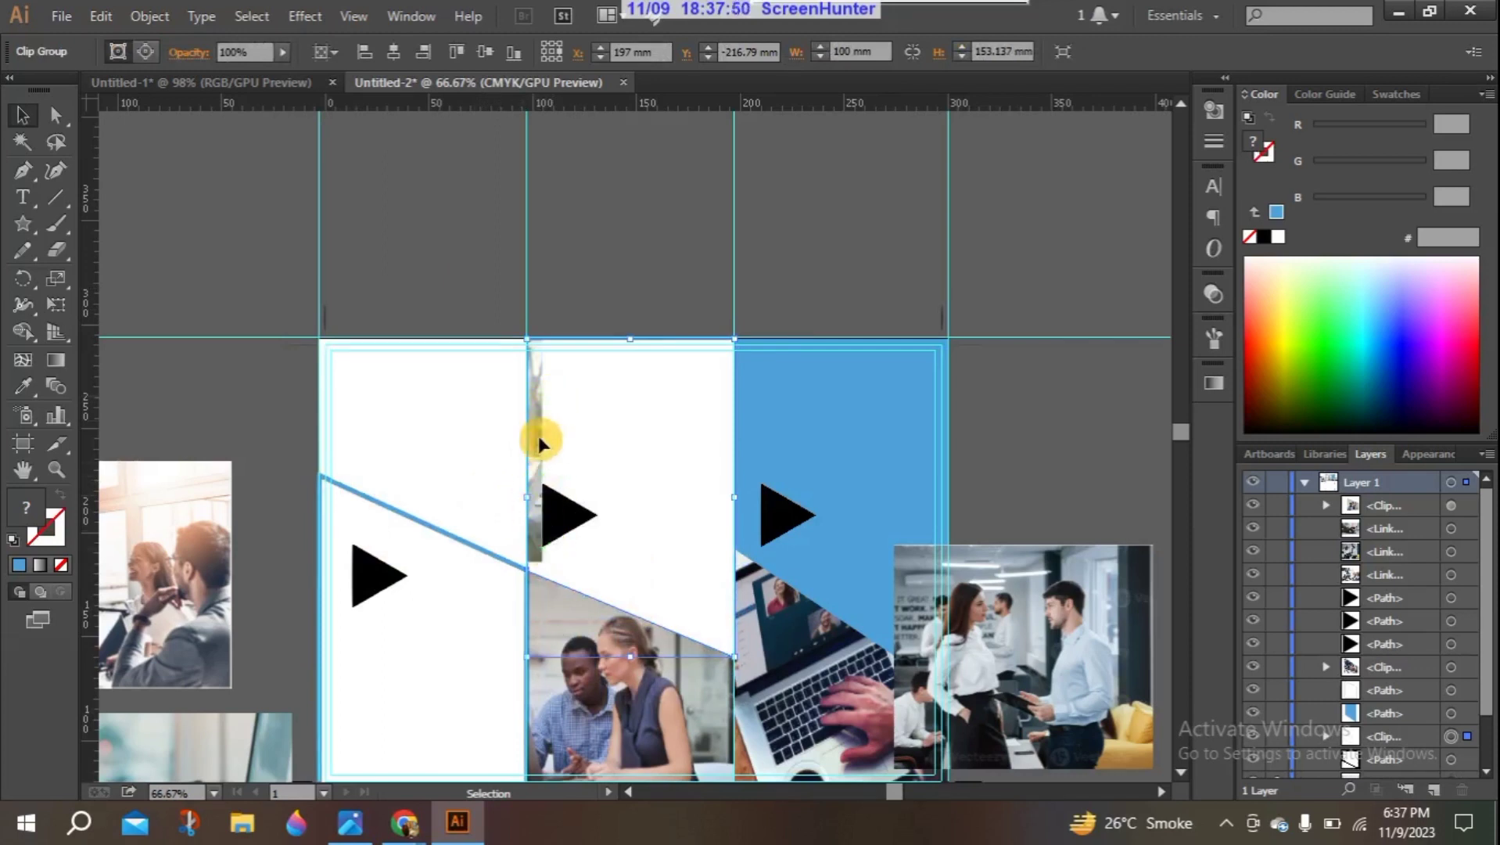
{"action": "left_click", "coordinate": [458, 435]}
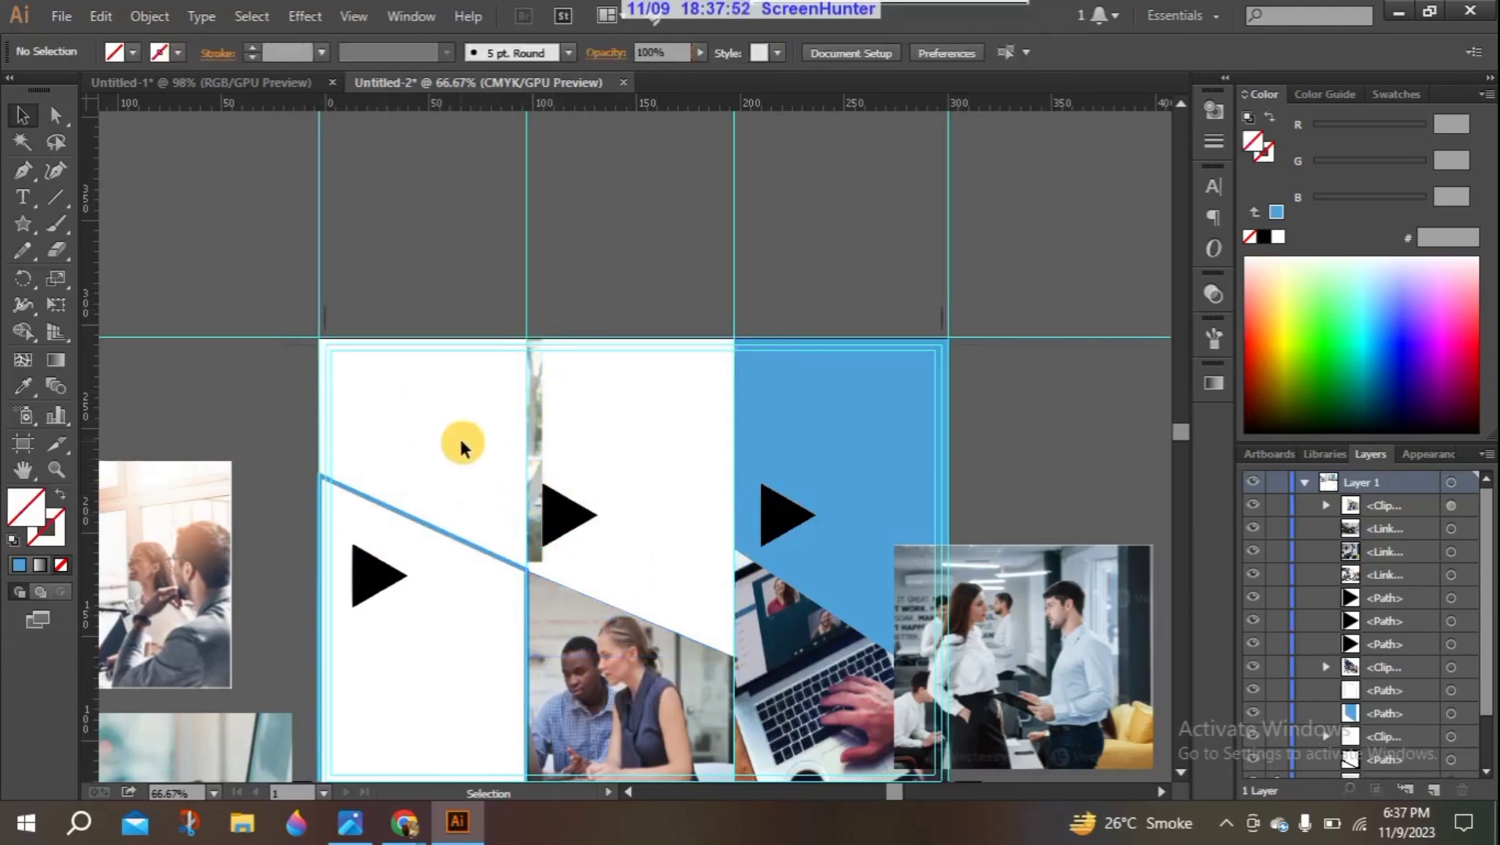
{"action": "left_click", "coordinate": [534, 451]}
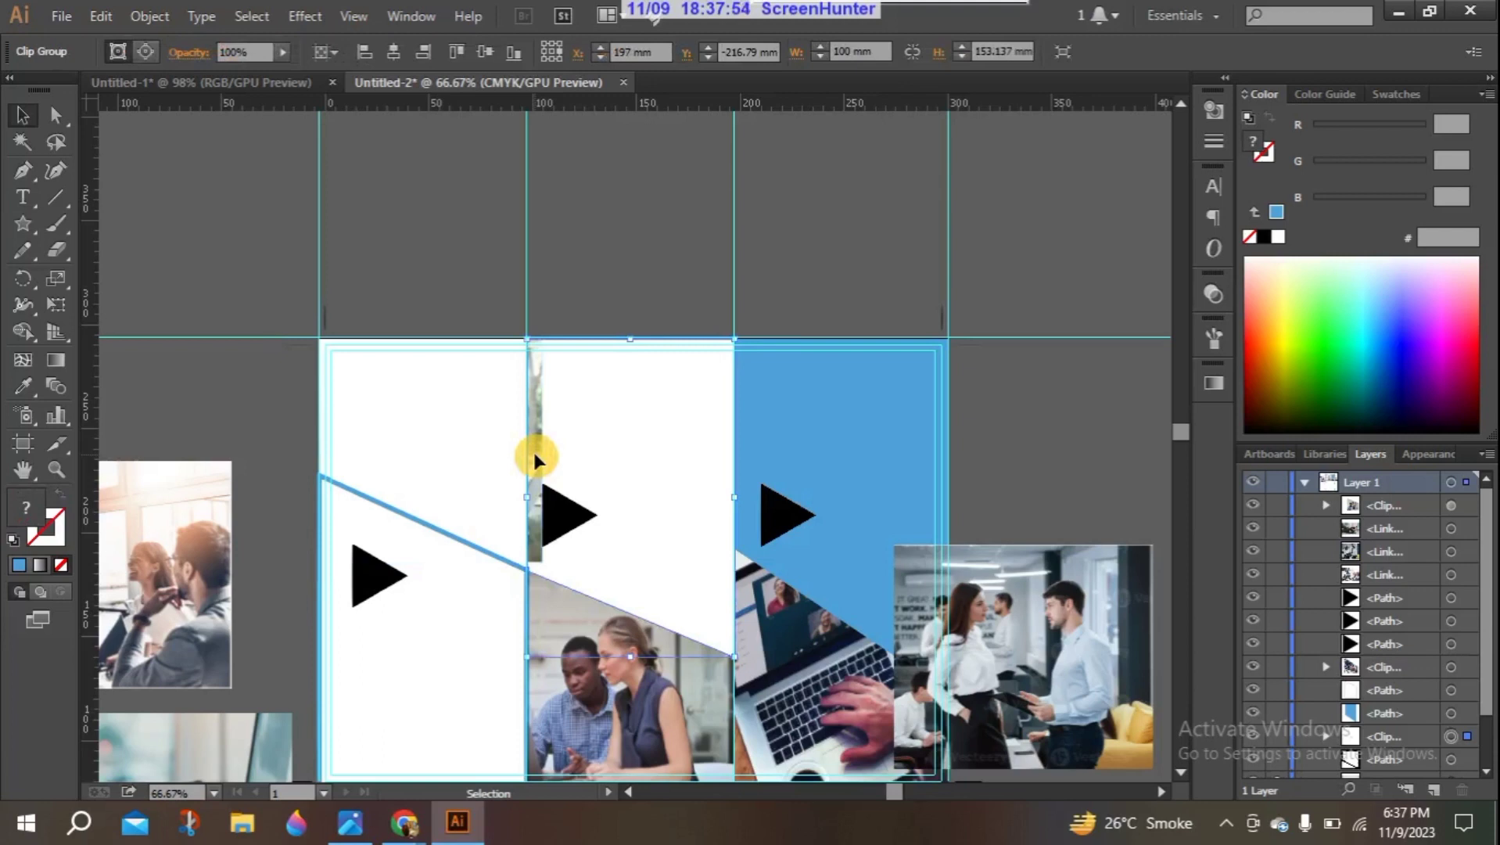
{"action": "key", "text": "ctrl+alt+7"}
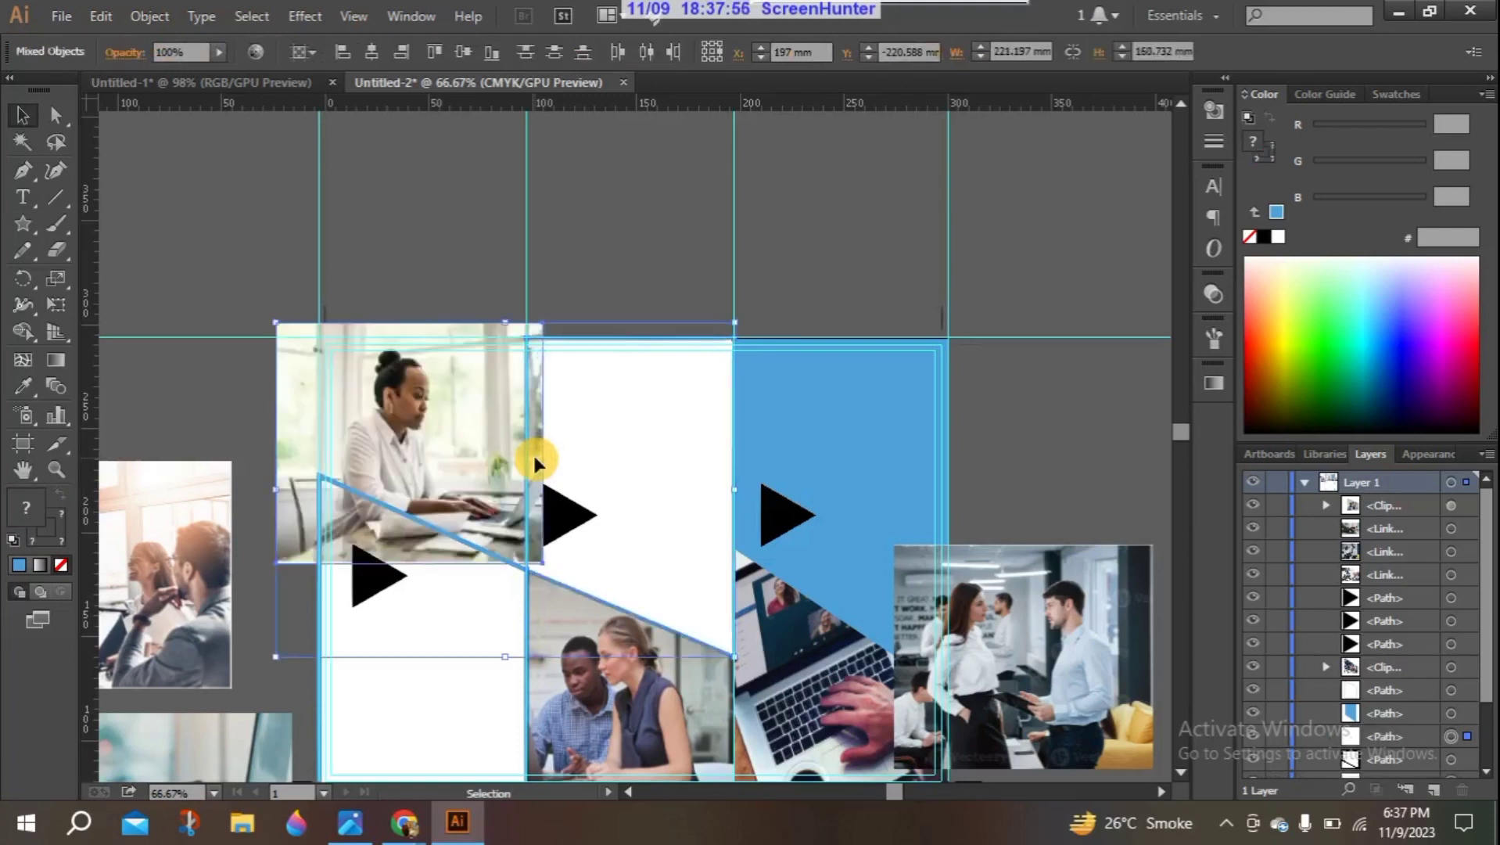
Step: Narrow the seated woman's photo so its inner edge meets the fold between the first and middle panels
{"action": "left_click", "coordinate": [532, 452]}
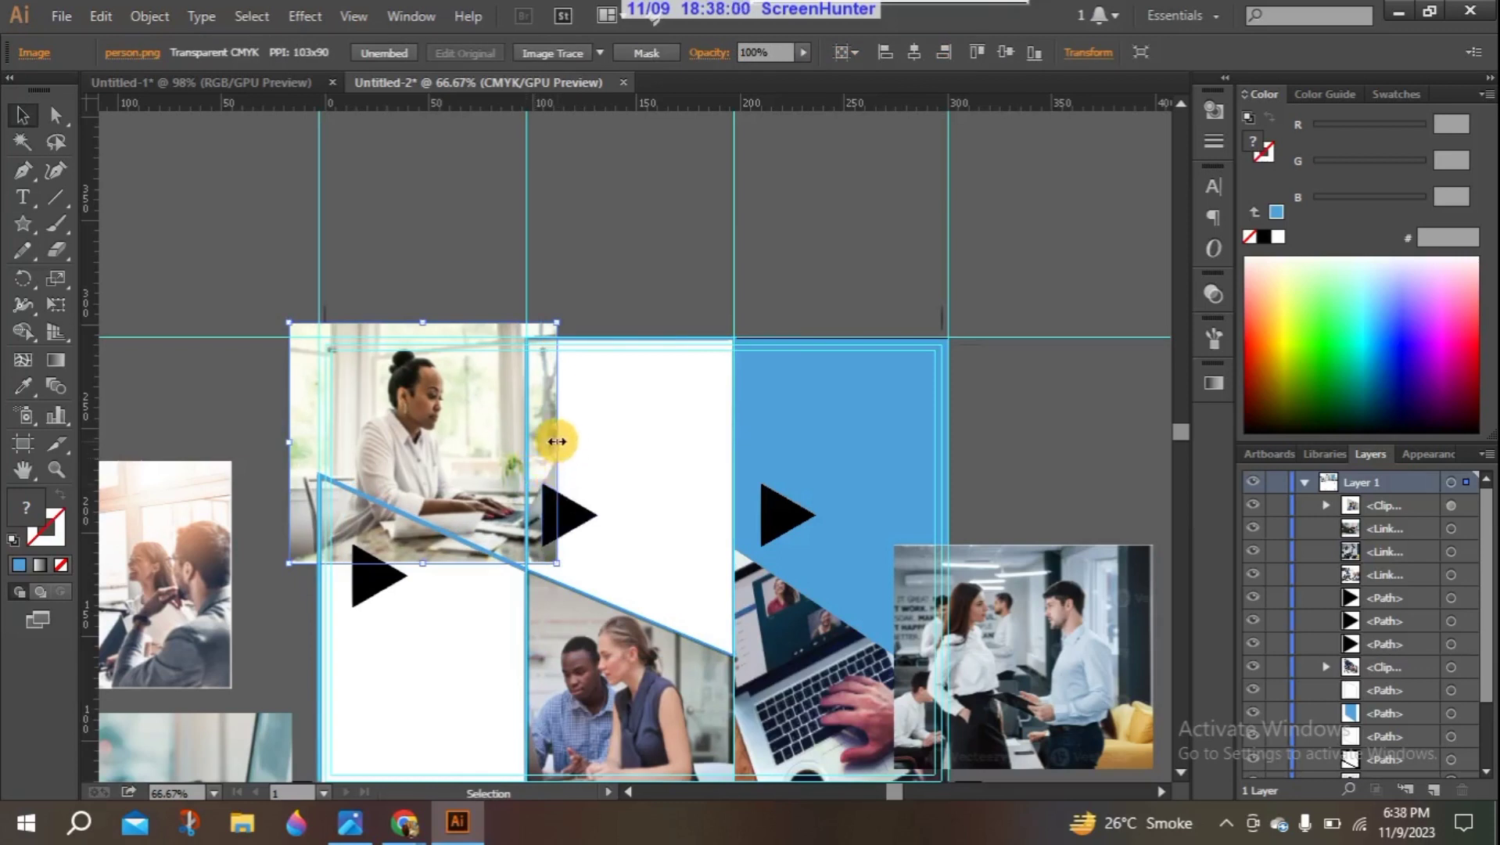
{"action": "left_click_drag", "start_coordinate": [559, 443], "coordinate": [525, 449]}
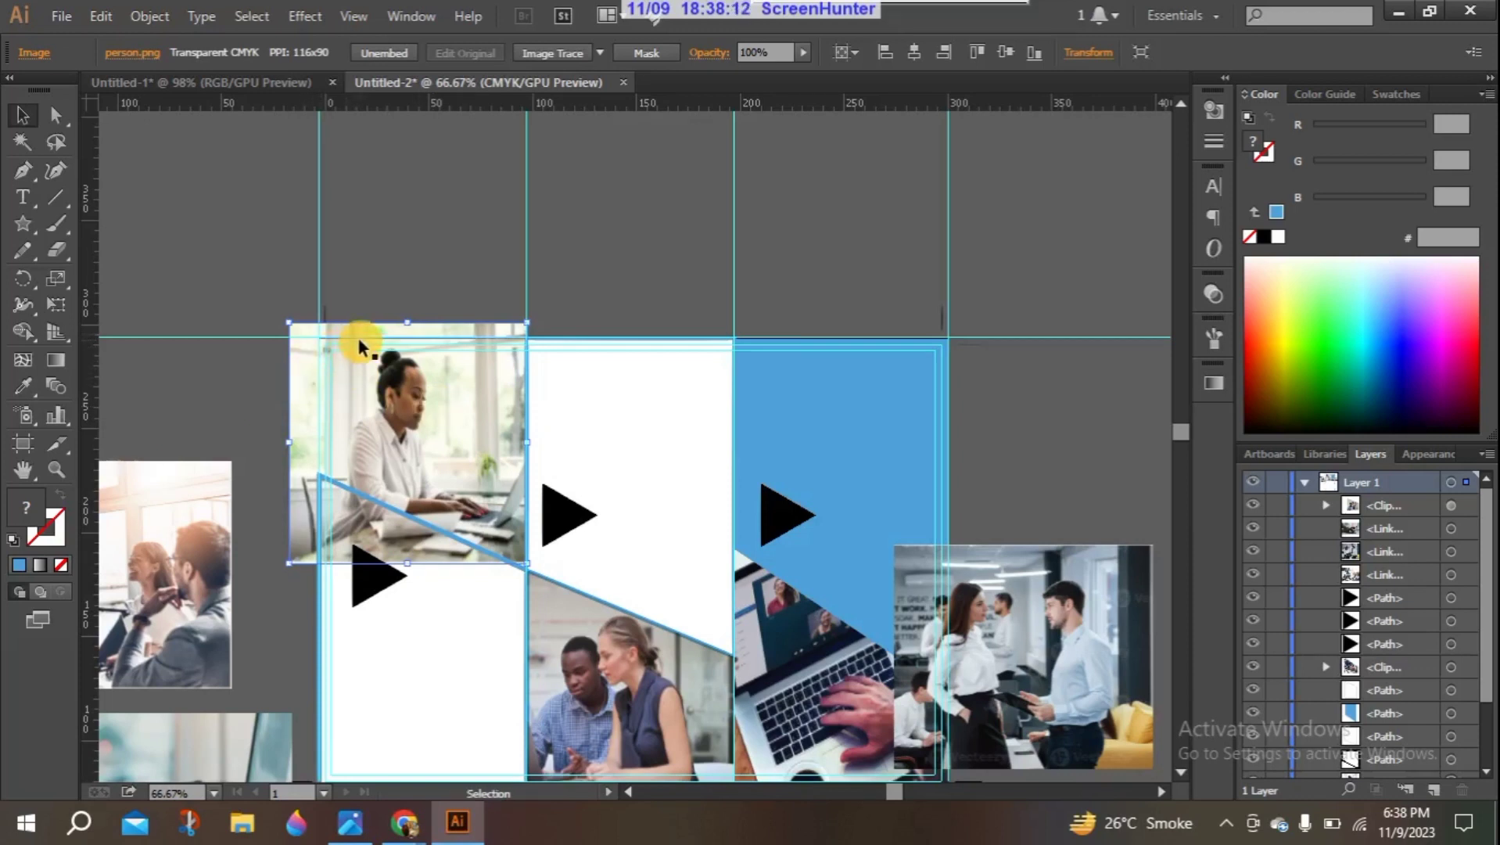
{"action": "right_click", "coordinate": [391, 408]}
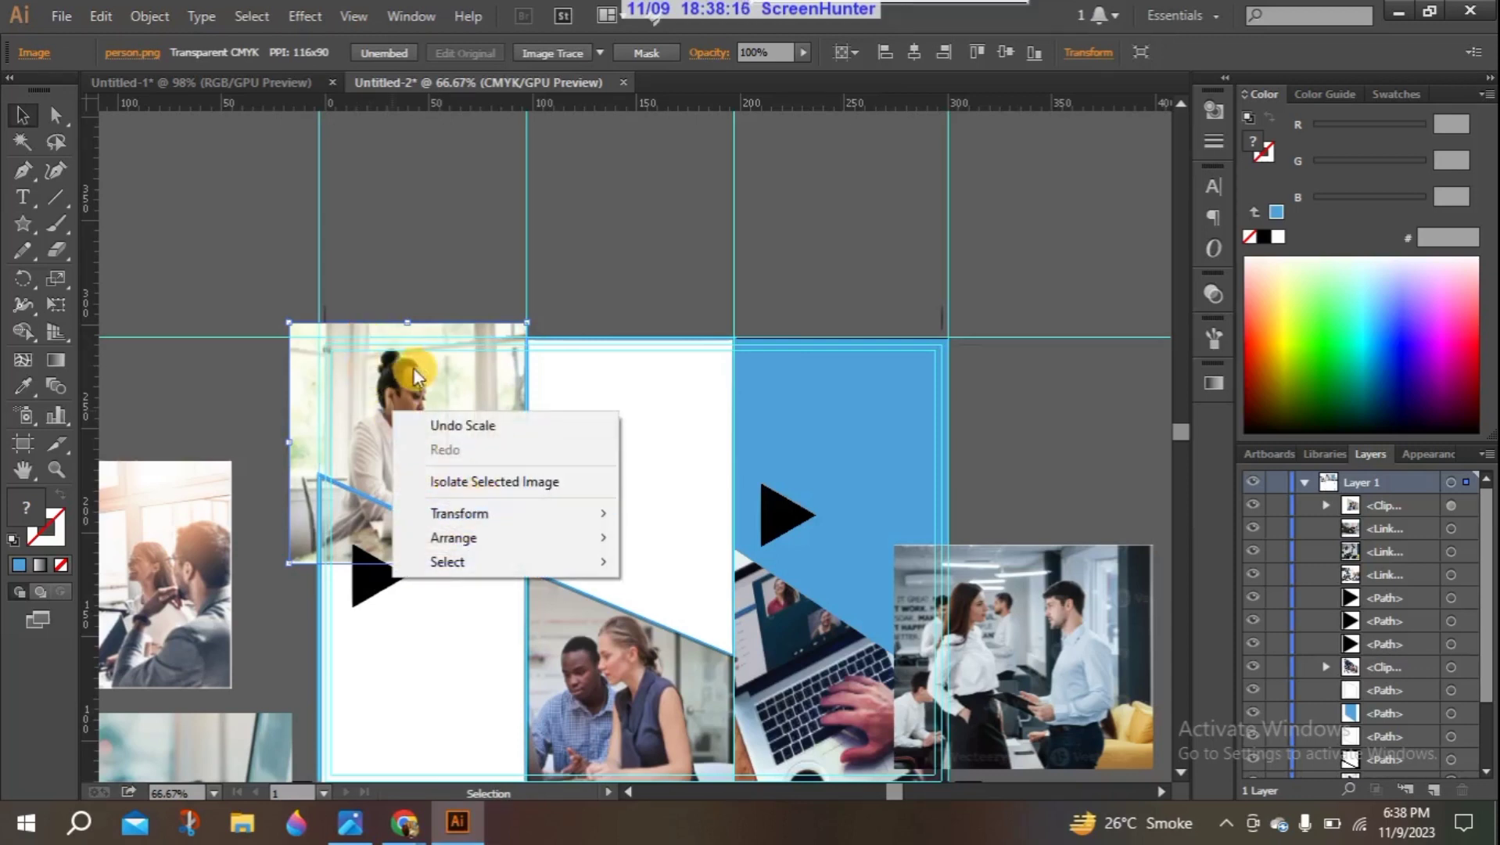
{"action": "left_click", "coordinate": [303, 270]}
{"action": "left_click_drag", "start_coordinate": [302, 270], "coordinate": [438, 419]}
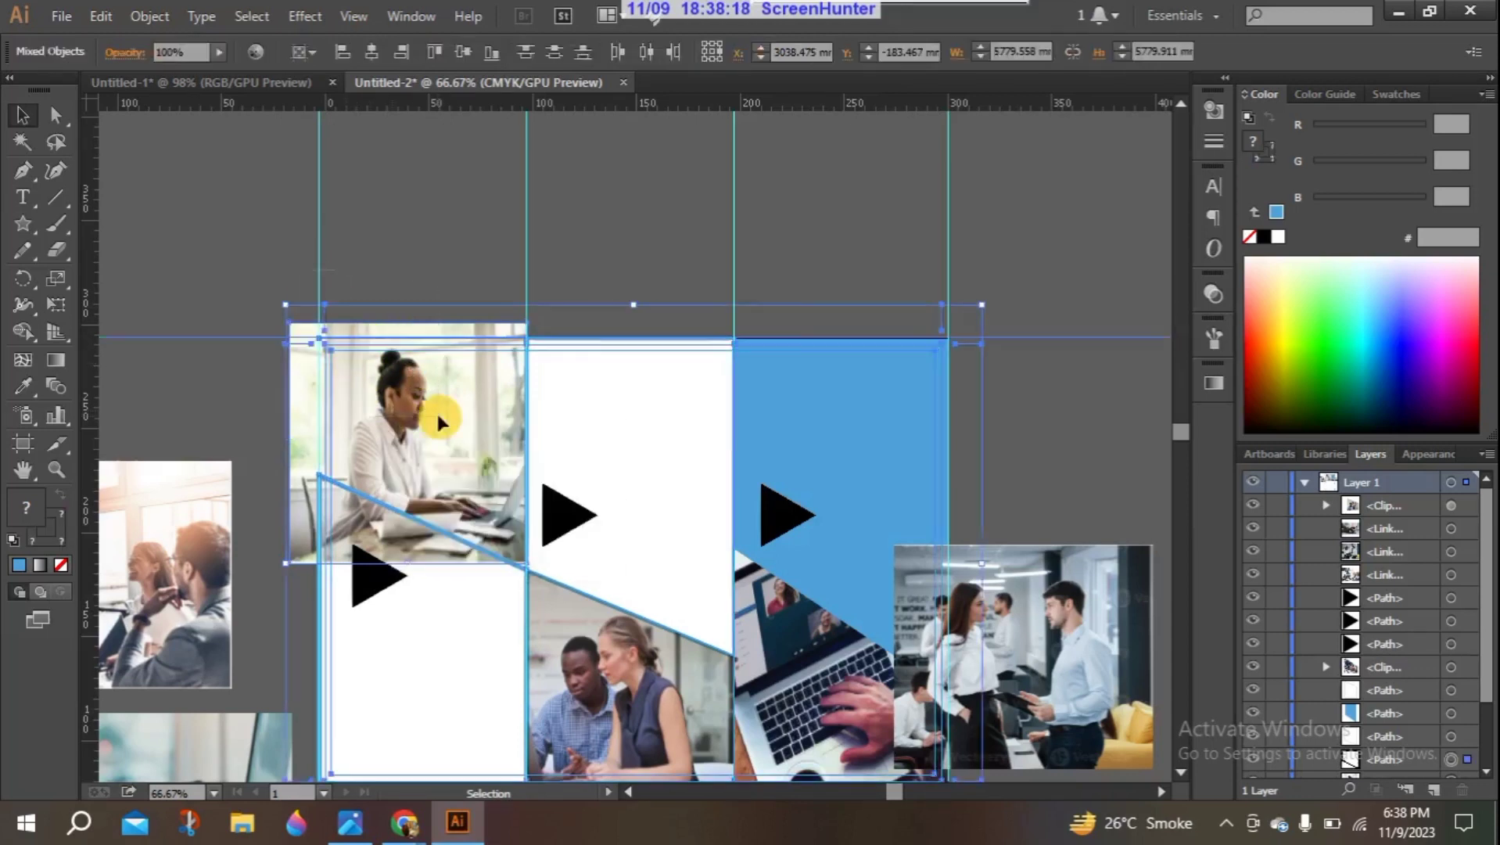
{"action": "left_click", "coordinate": [422, 270]}
Step: Clip the seated woman's photo into the first panel's upper slanted shape with a clipping mask, and deselect it
{"action": "left_click", "coordinate": [397, 323]}
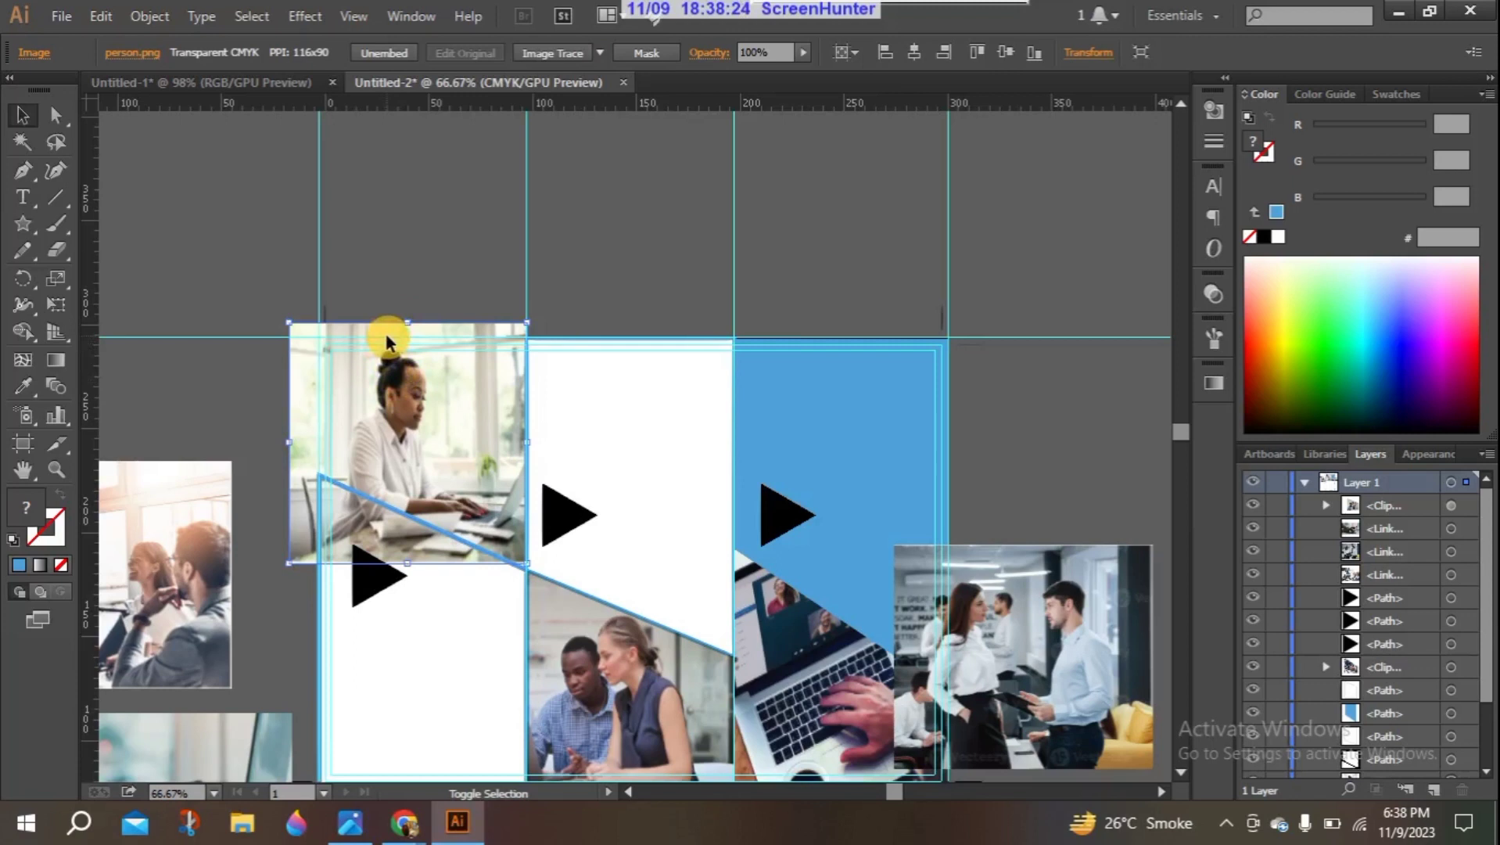
{"action": "left_click", "coordinate": [317, 420], "text": "shift"}
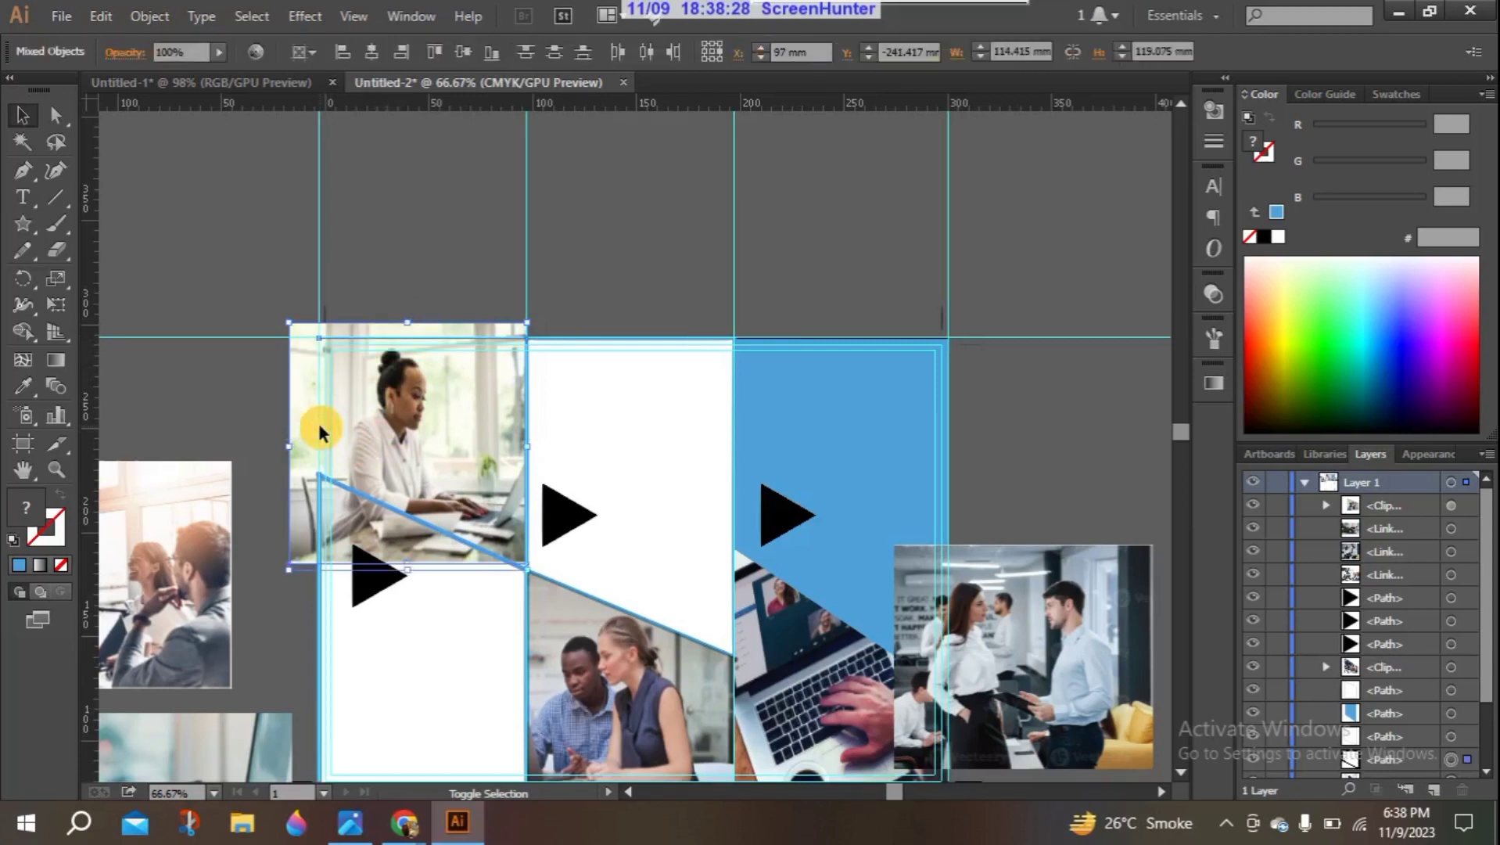
{"action": "right_click", "coordinate": [375, 431]}
{"action": "left_click", "coordinate": [408, 557]}
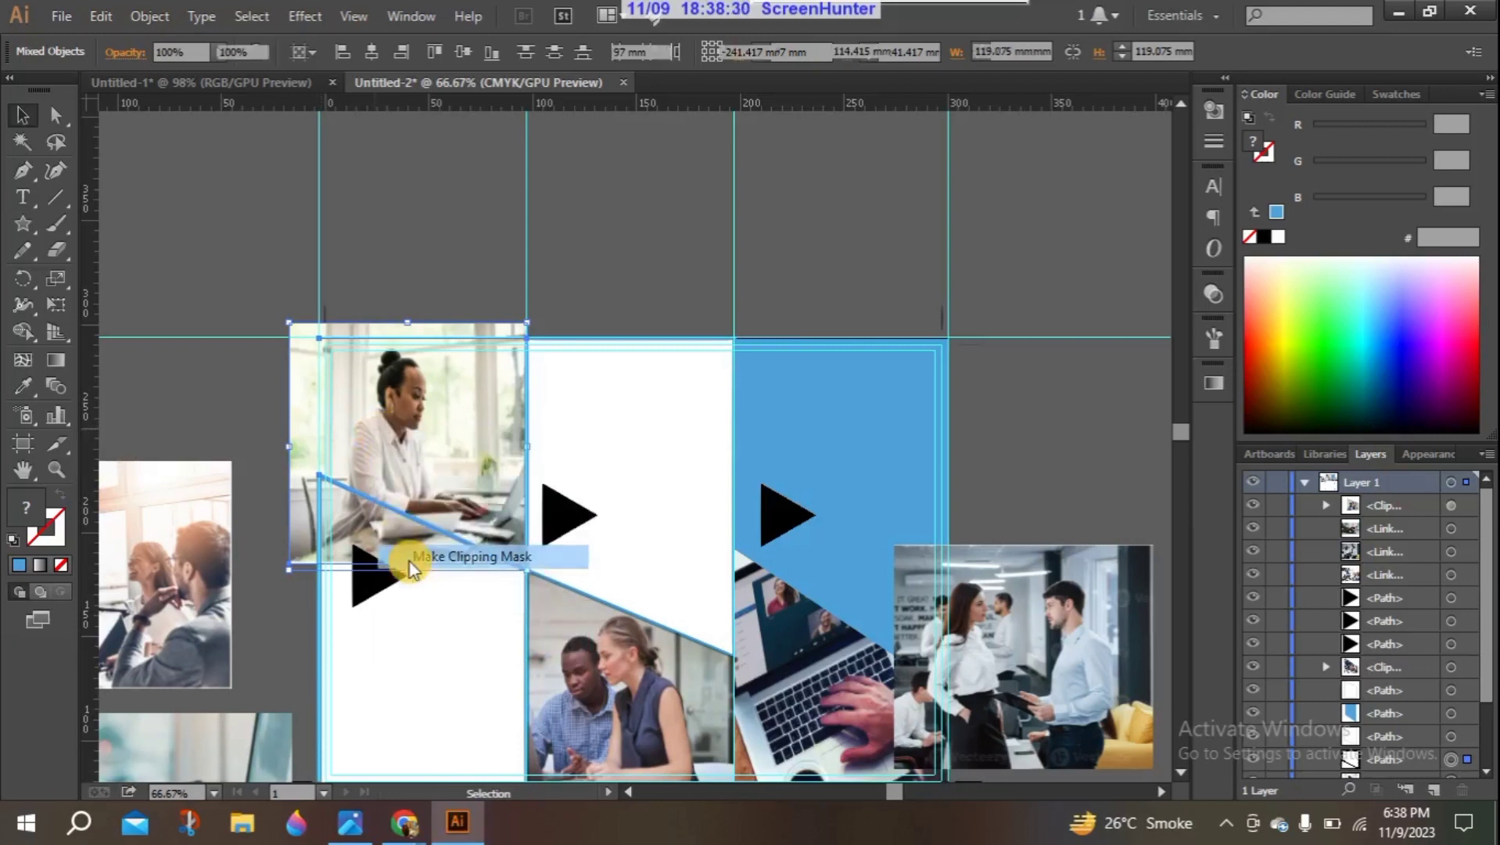
{"action": "left_click", "coordinate": [381, 236]}
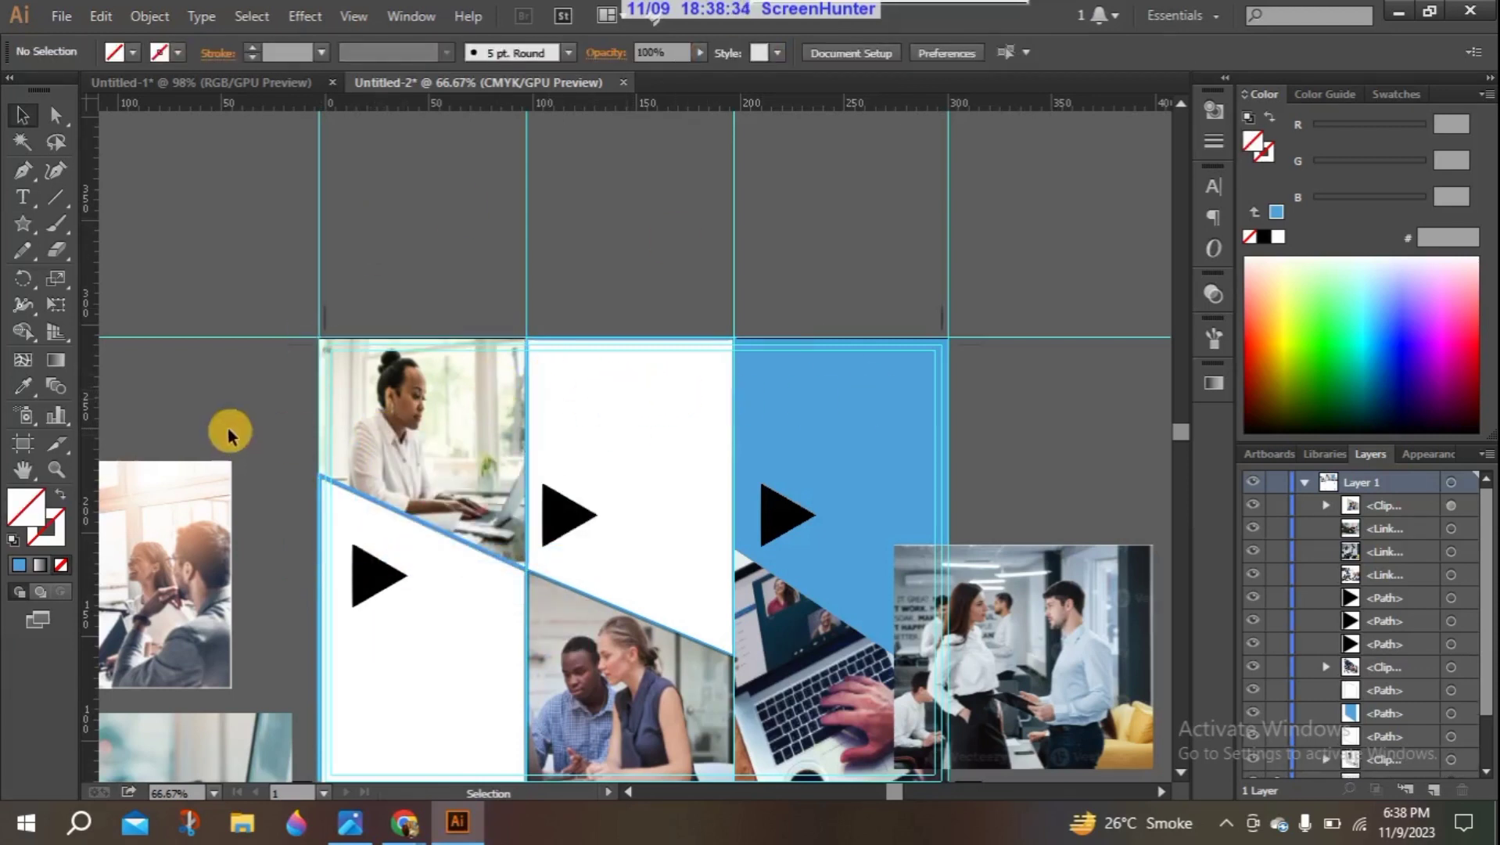
Step: Move the photo of the standing office colleagues off the third panel onto the empty canvas beside the brochure
{"action": "left_click_drag", "start_coordinate": [1063, 642], "coordinate": [1179, 439]}
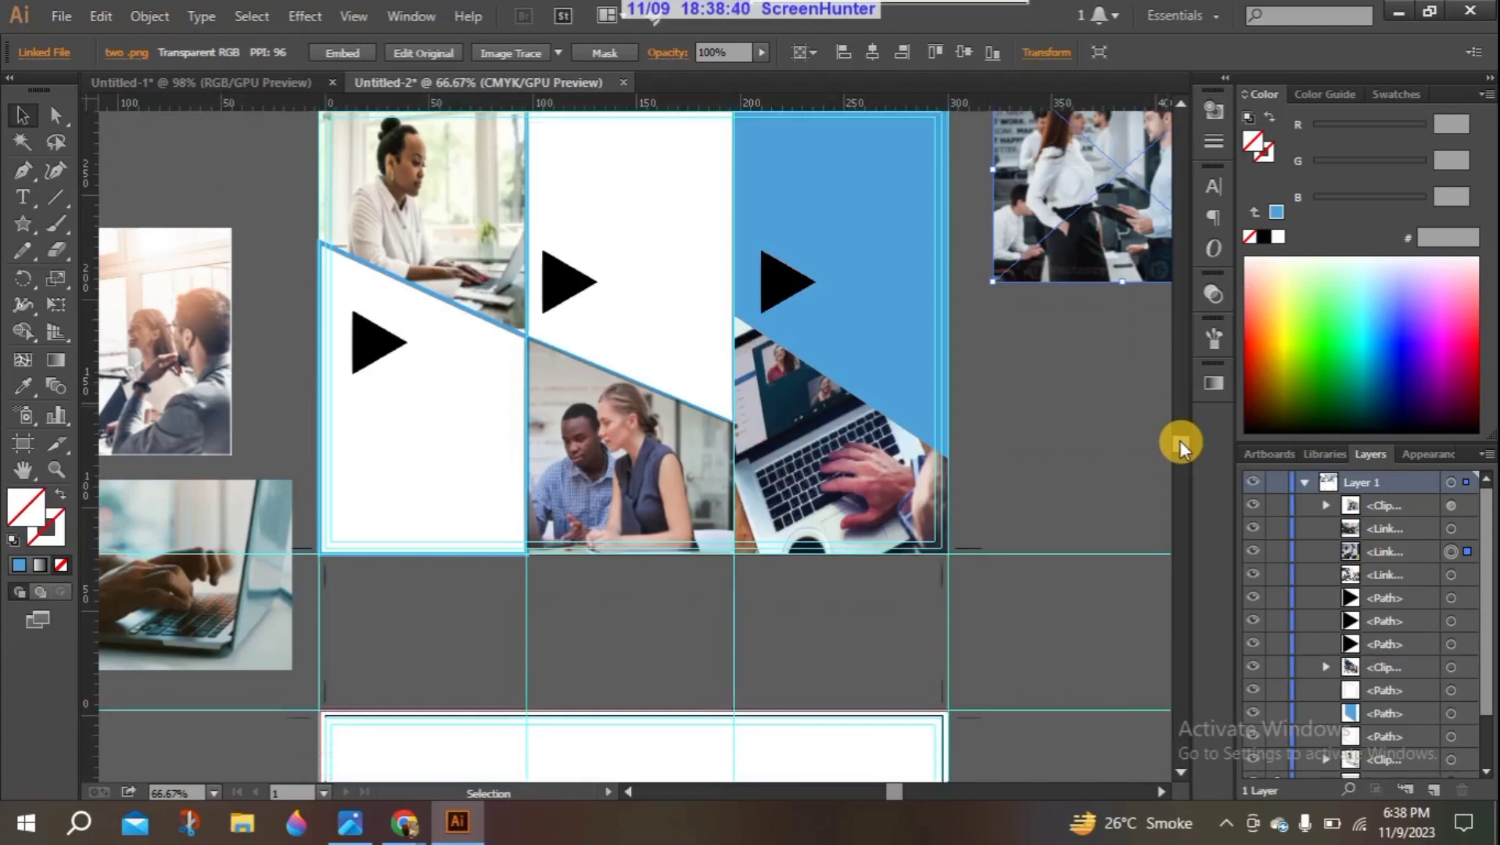
{"action": "left_click", "coordinate": [1181, 440]}
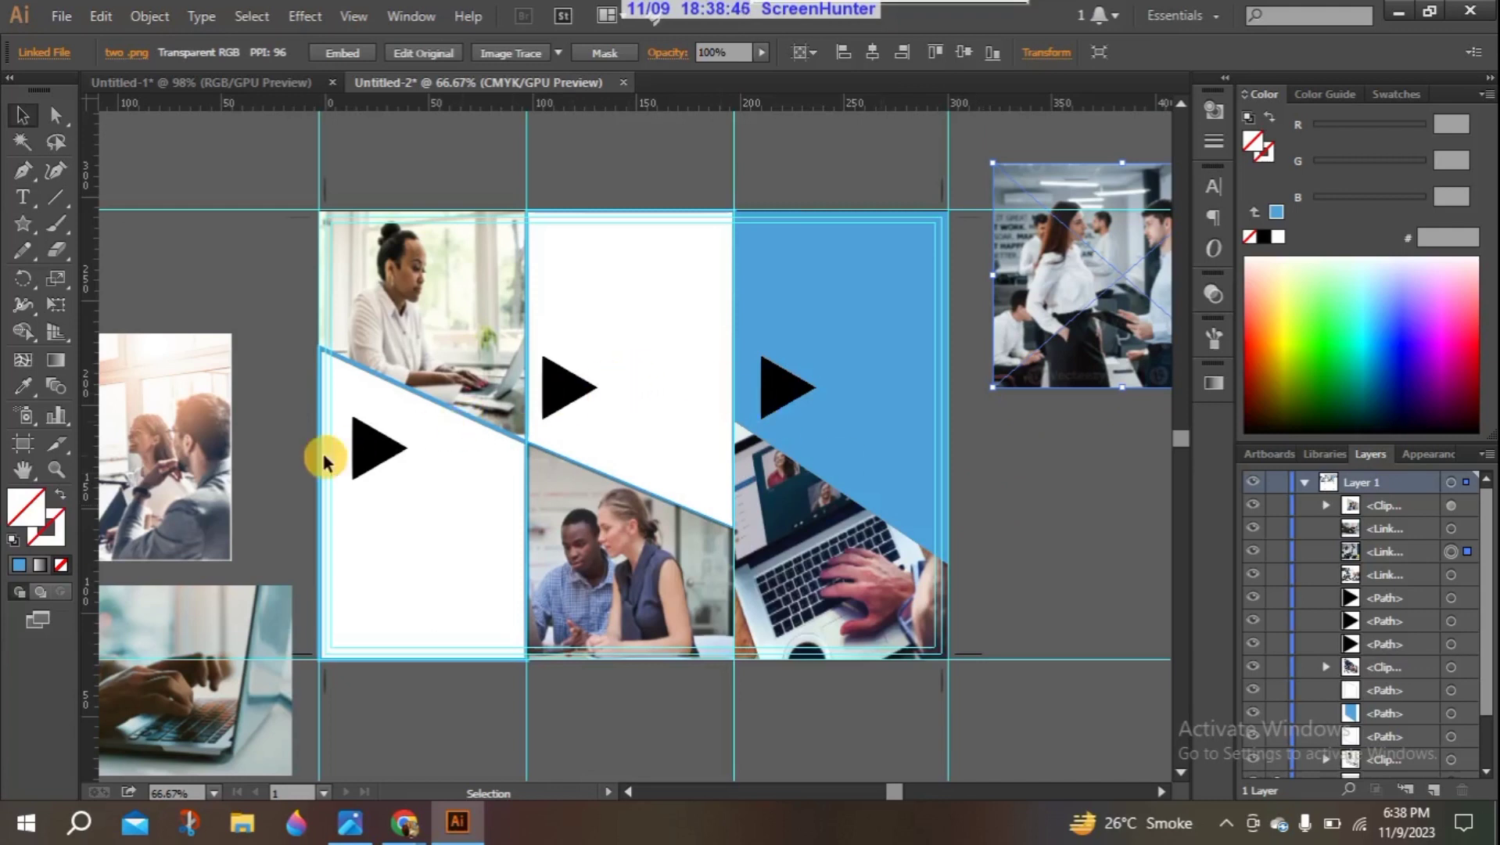
{"action": "double_click", "coordinate": [376, 446]}
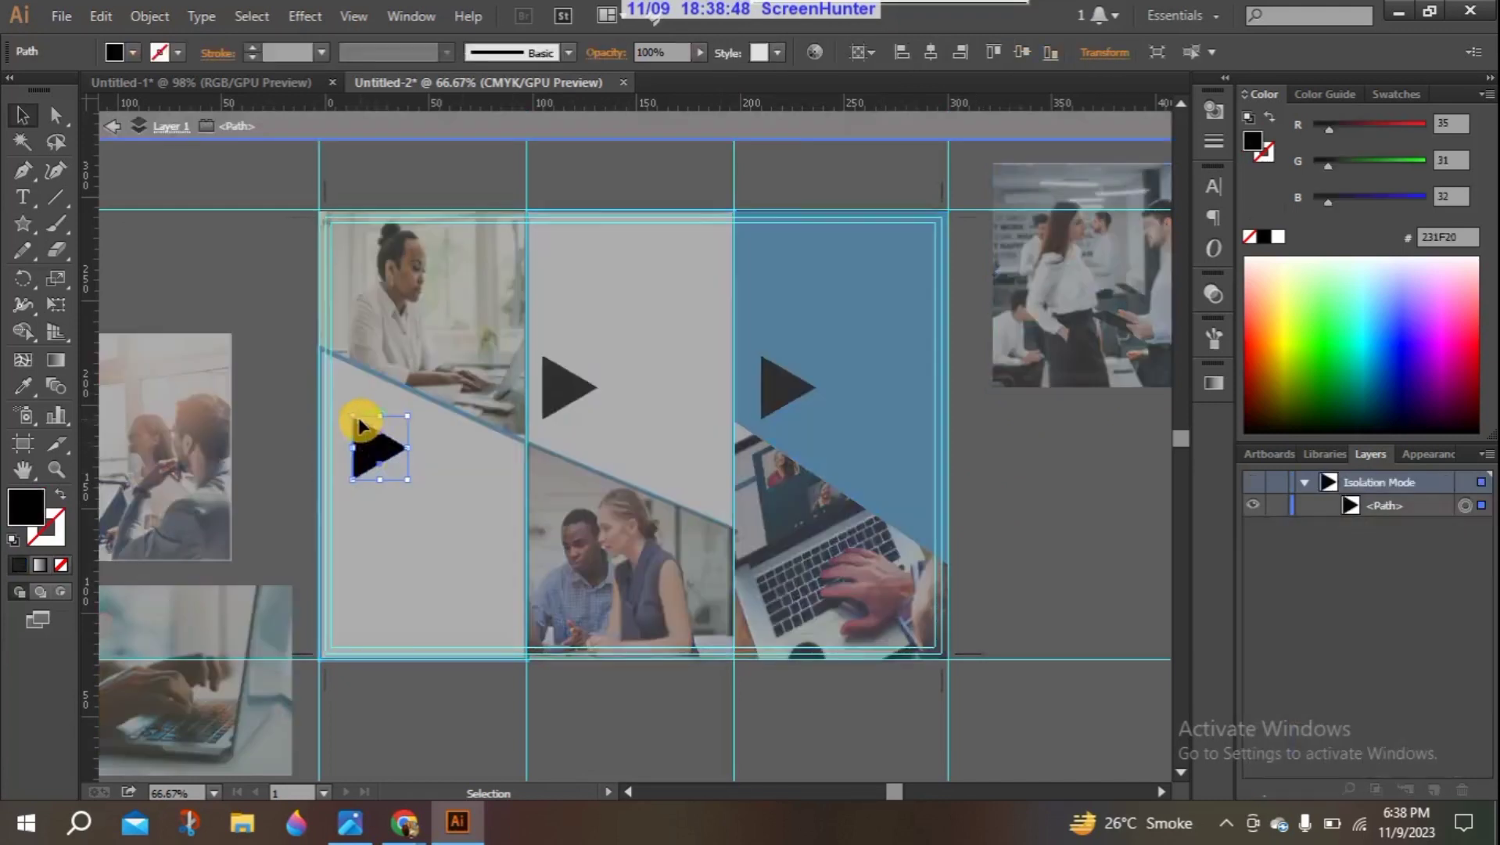
{"action": "left_click", "coordinate": [269, 407]}
{"action": "left_click", "coordinate": [382, 444]}
{"action": "double_click", "coordinate": [311, 422]}
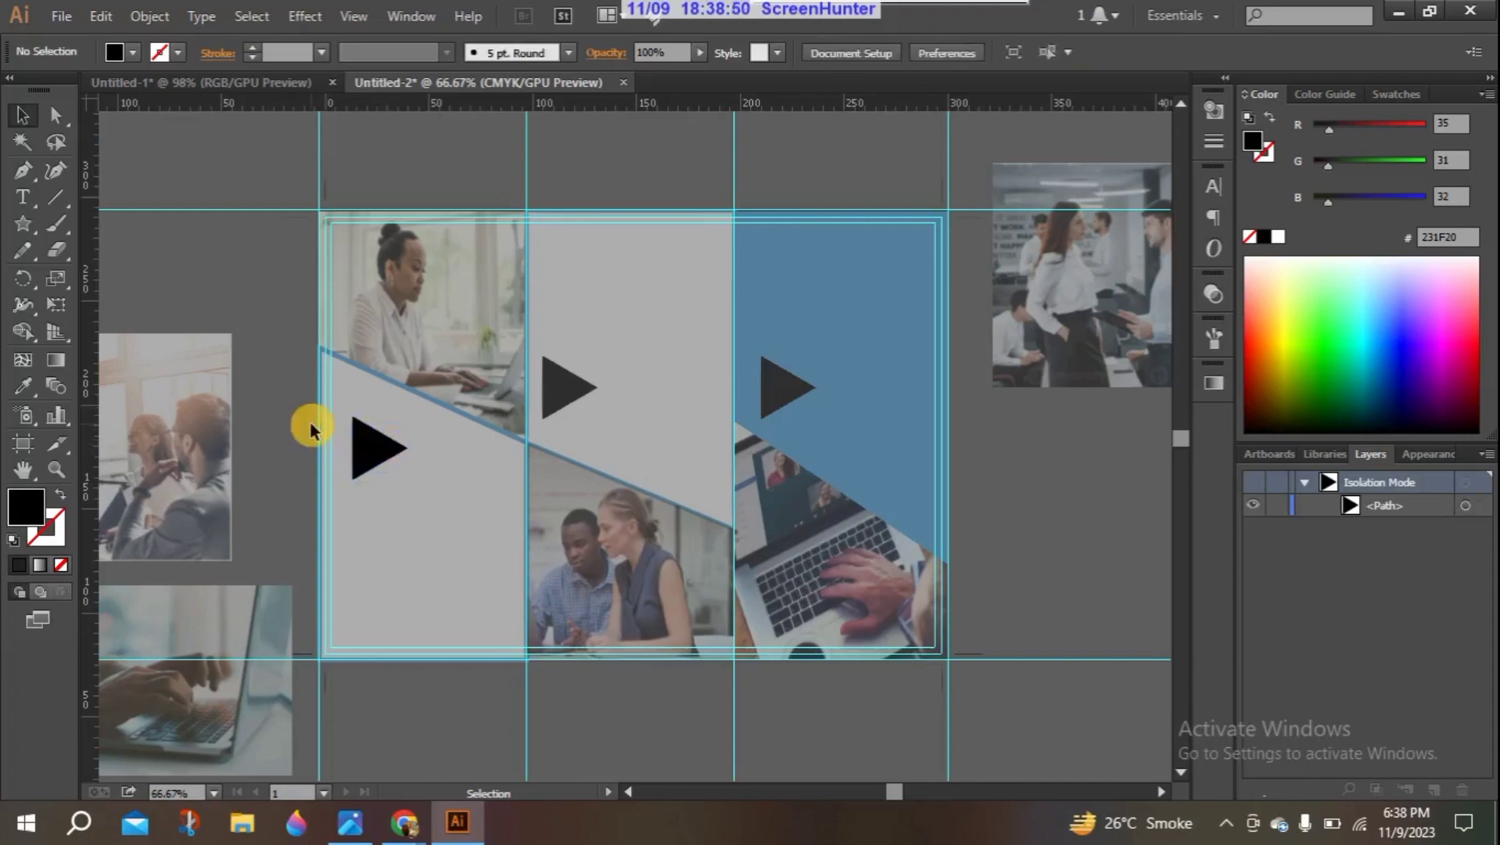
Step: Move the first panel's triangle up under the slanted line, and rotate the third panel's triangle to point left near the outer edge
{"action": "left_click_drag", "start_coordinate": [367, 444], "coordinate": [352, 391]}
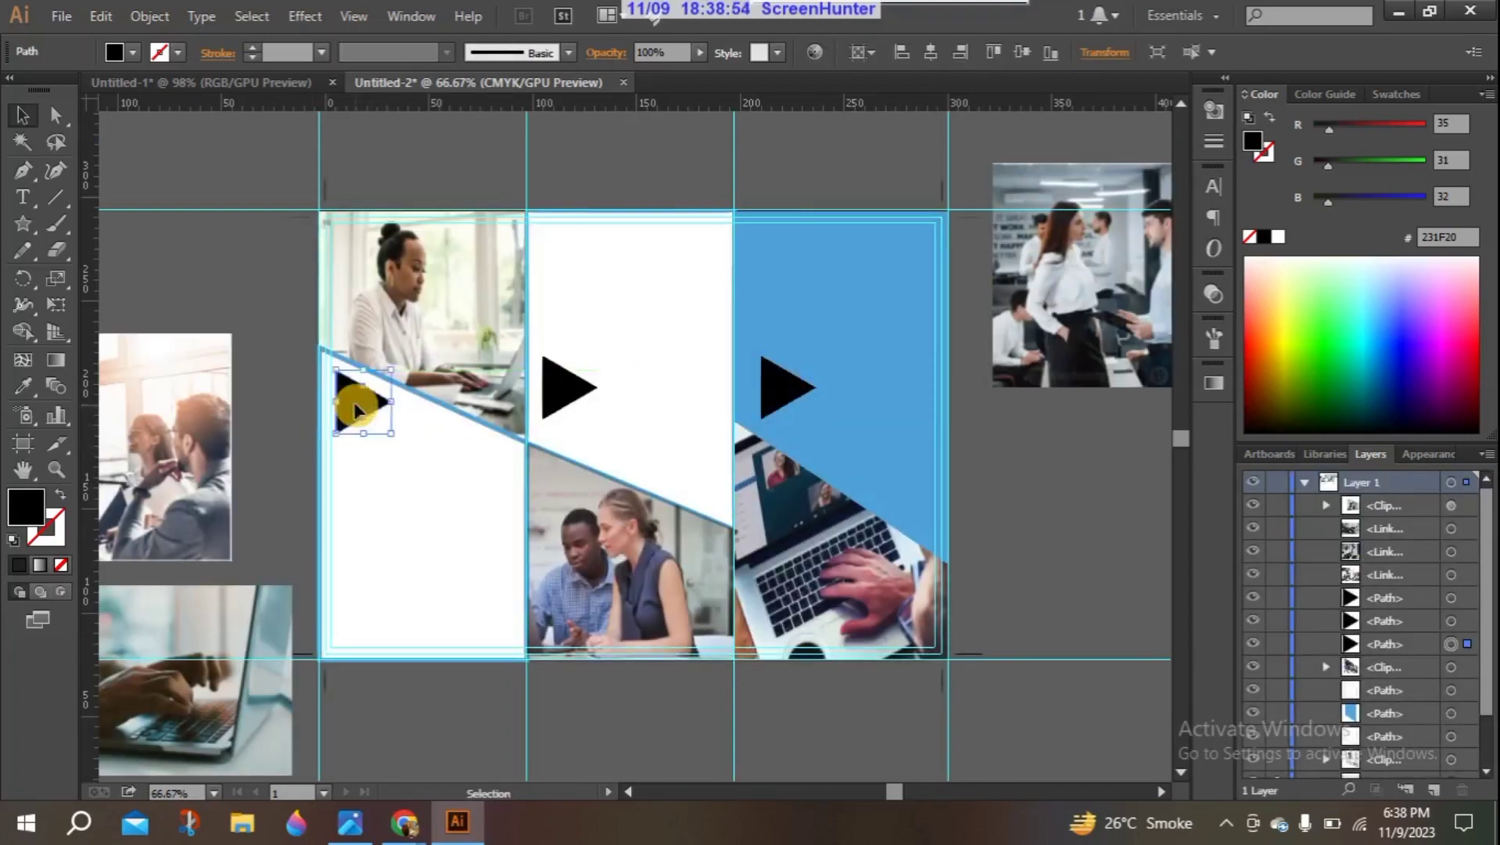
{"action": "left_click", "coordinate": [773, 404]}
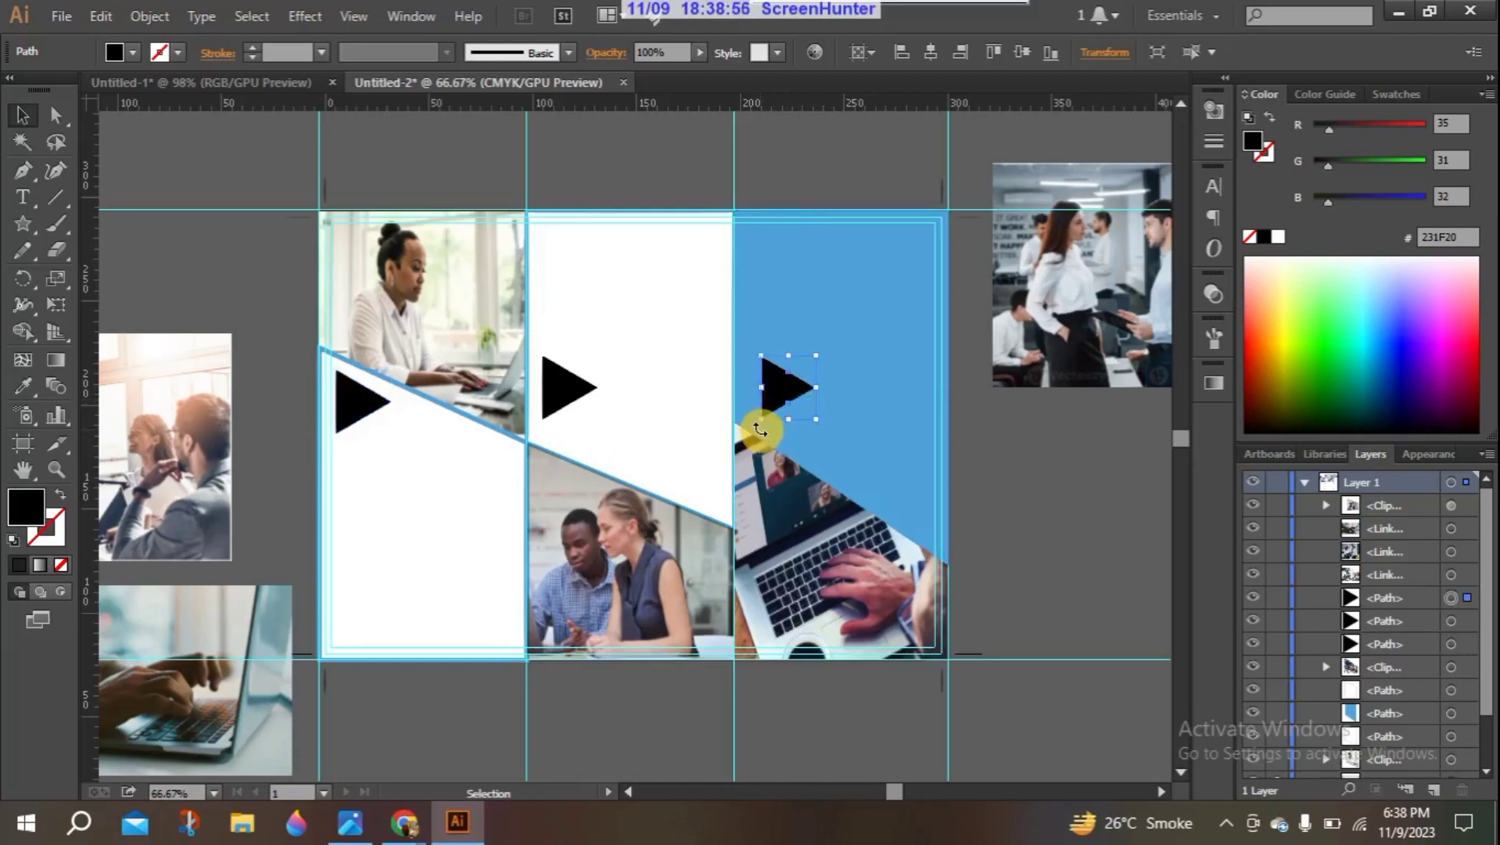
{"action": "left_click_drag", "start_coordinate": [760, 430], "coordinate": [912, 482]}
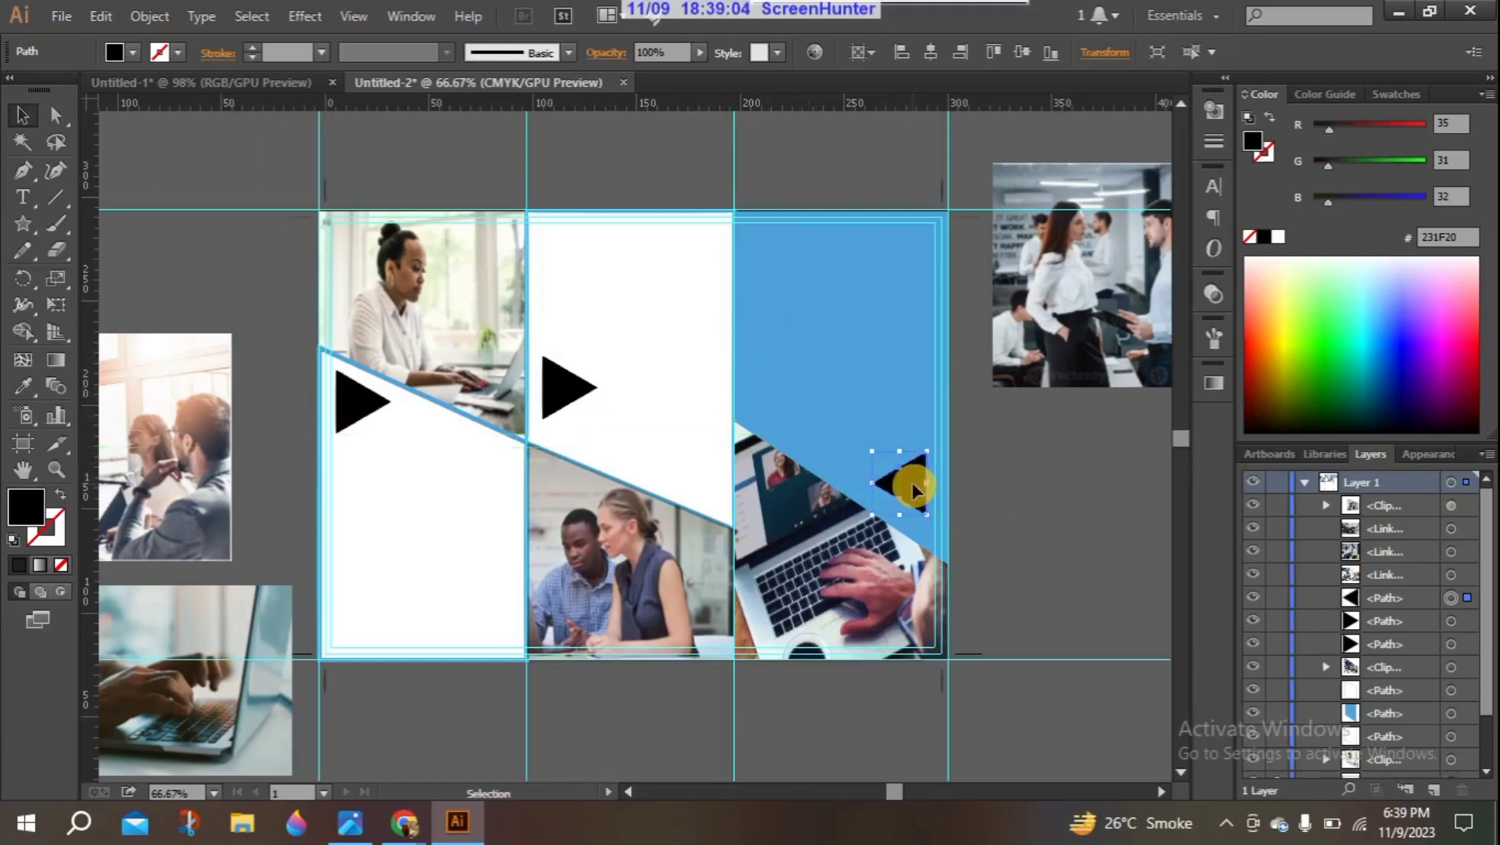
Step: Rotate the middle panel's triangle to point left and place it beside the third panel's fold, just above the slanted line
{"action": "left_click", "coordinate": [595, 391]}
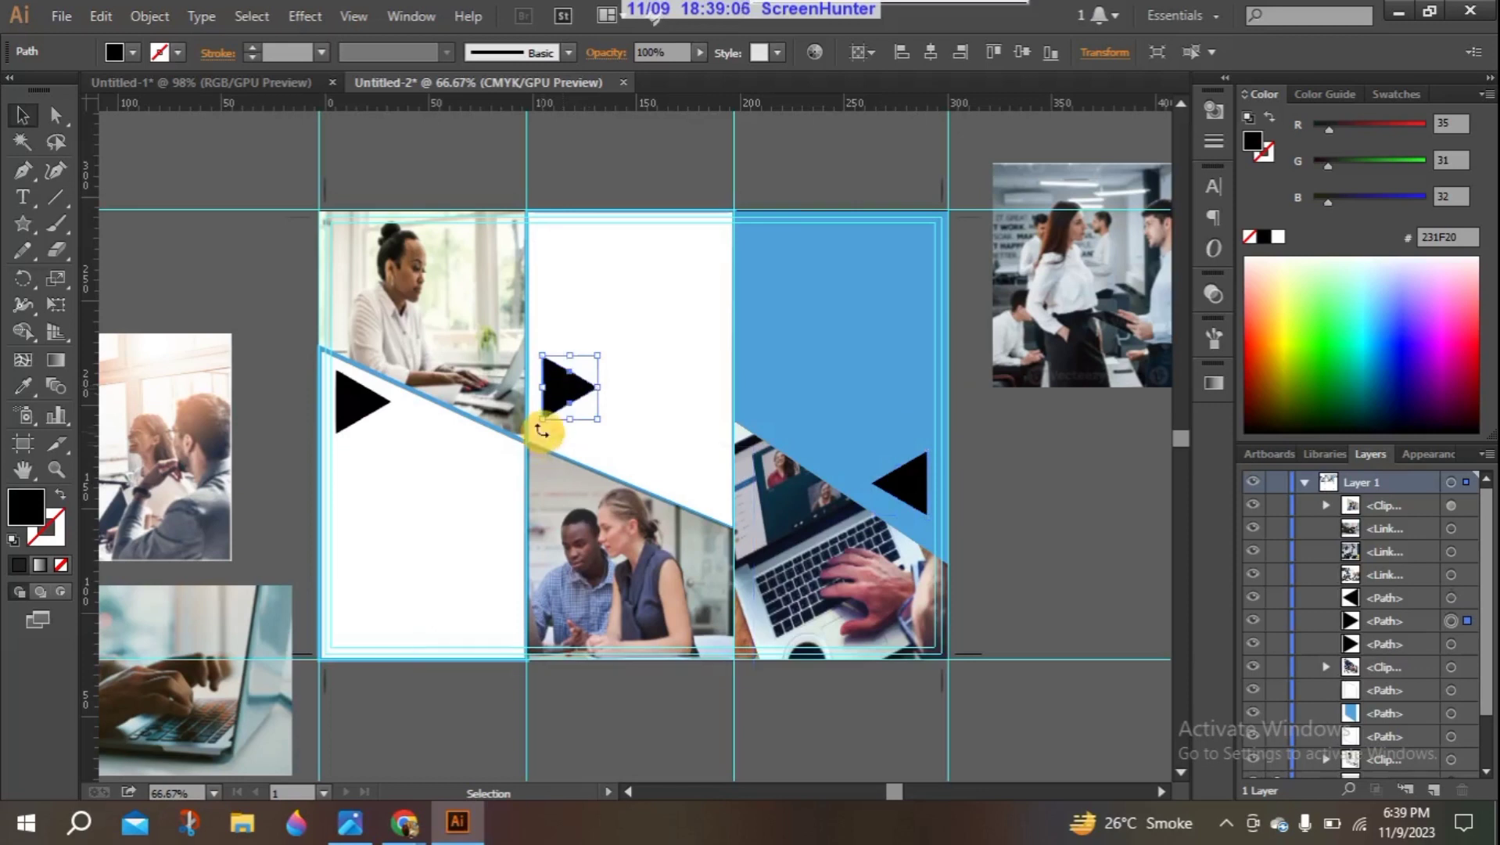
{"action": "left_click_drag", "start_coordinate": [540, 430], "coordinate": [598, 333]}
{"action": "left_click_drag", "start_coordinate": [586, 391], "coordinate": [710, 467]}
{"action": "left_click", "coordinate": [1084, 521]}
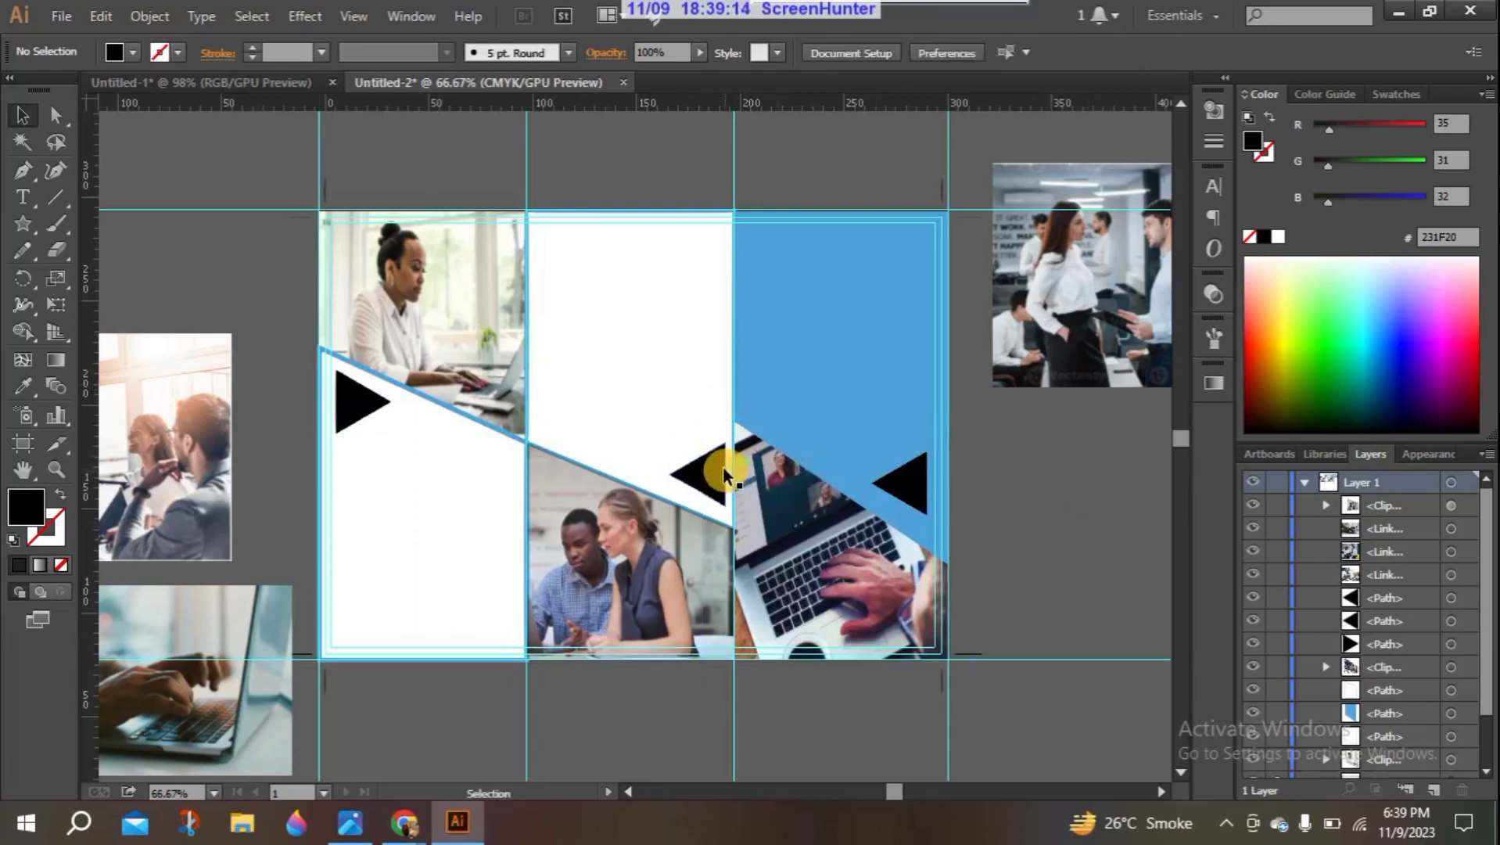
{"action": "left_click_drag", "start_coordinate": [720, 477], "coordinate": [716, 463]}
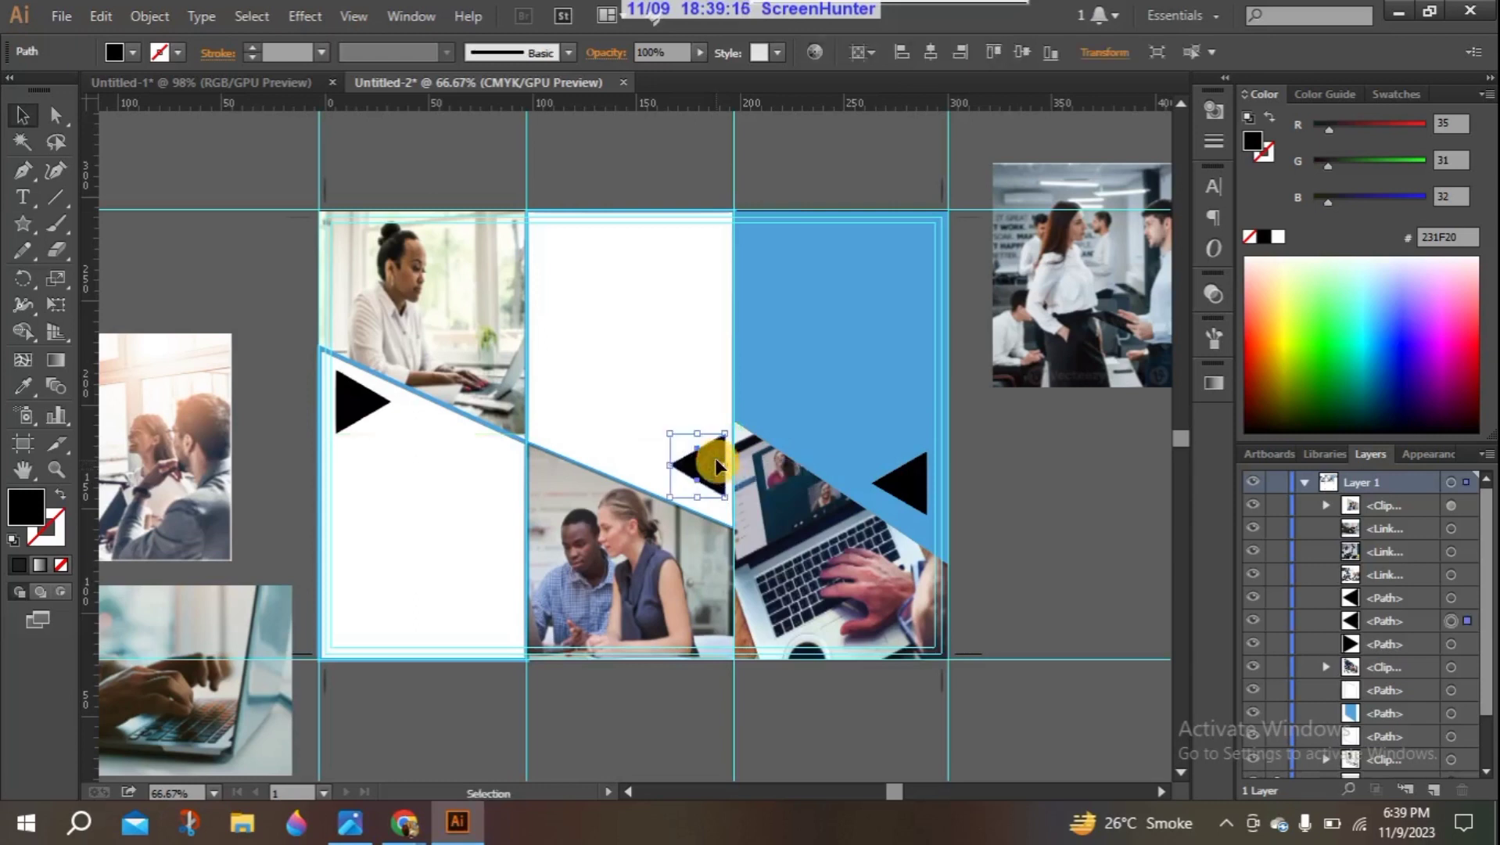
Step: Fine-tune the position of the third panel's triangle above the laptop photo's slanted edge, and deselect it
{"action": "left_click", "coordinate": [913, 479]}
{"action": "left_click_drag", "start_coordinate": [913, 477], "coordinate": [920, 492]}
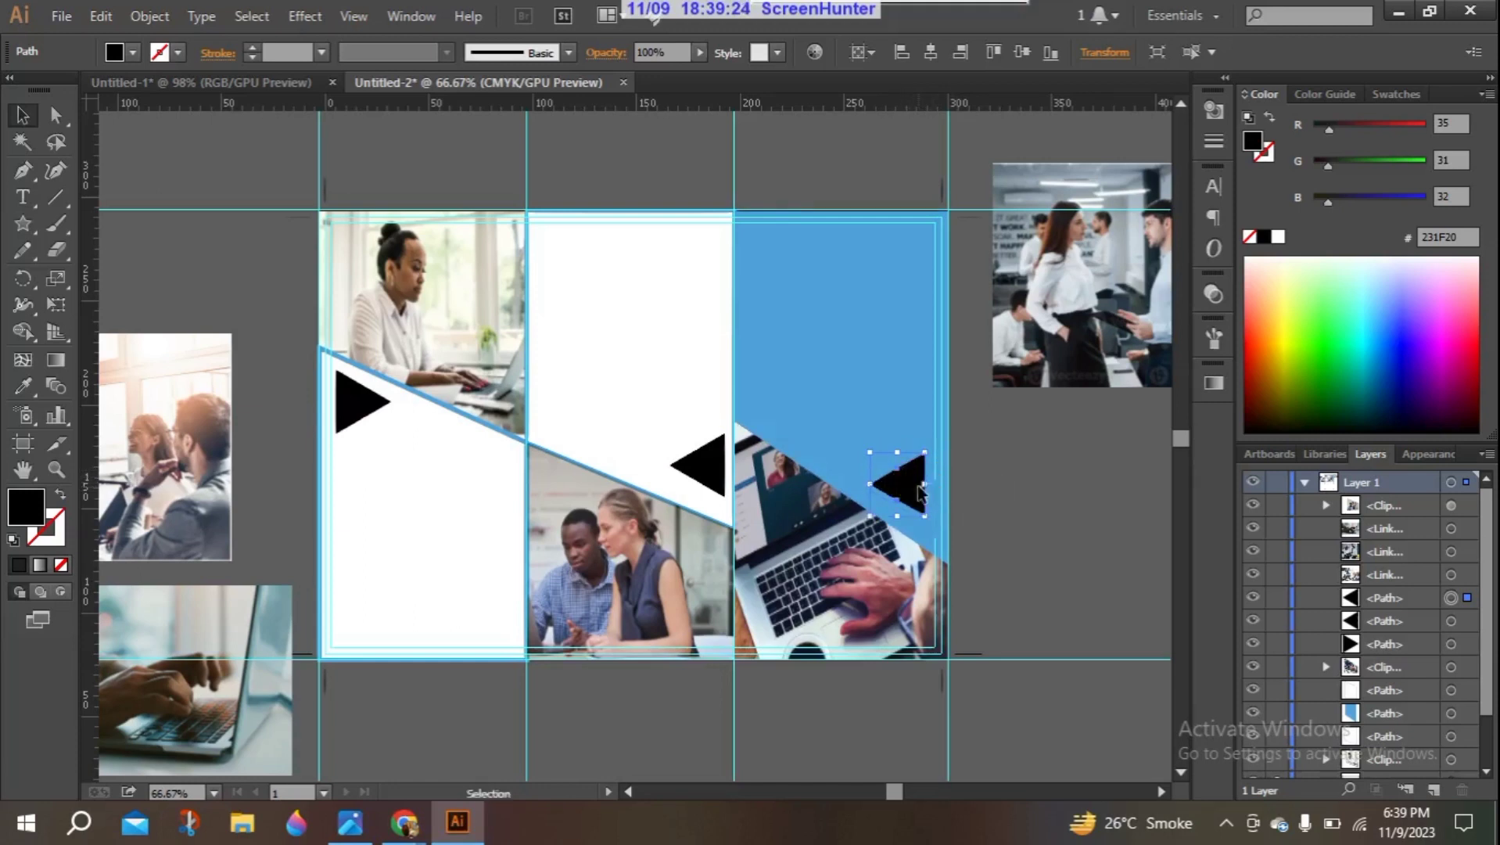
{"action": "left_click", "coordinate": [1020, 478]}
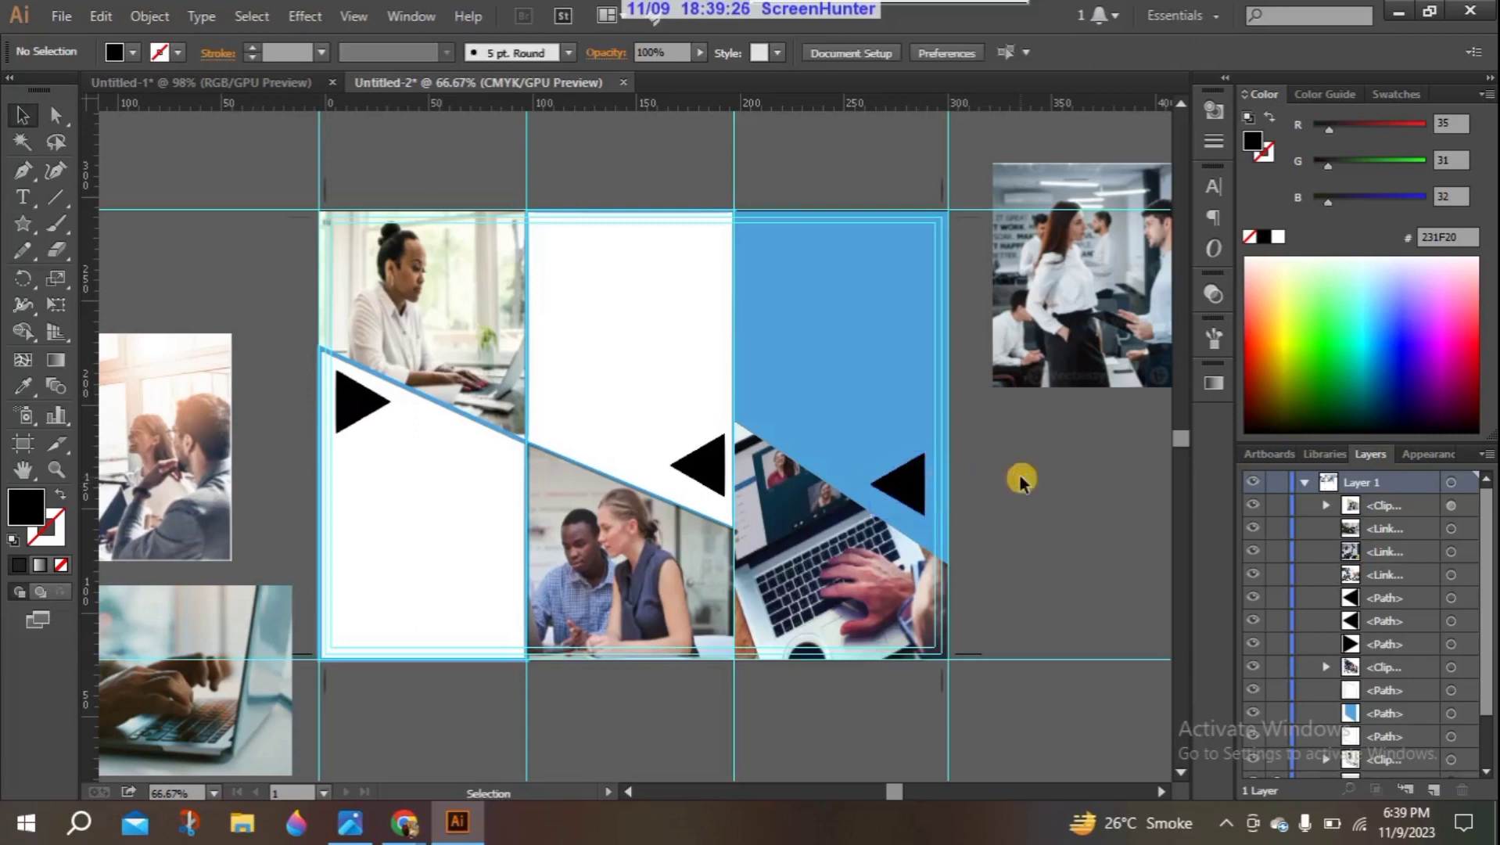
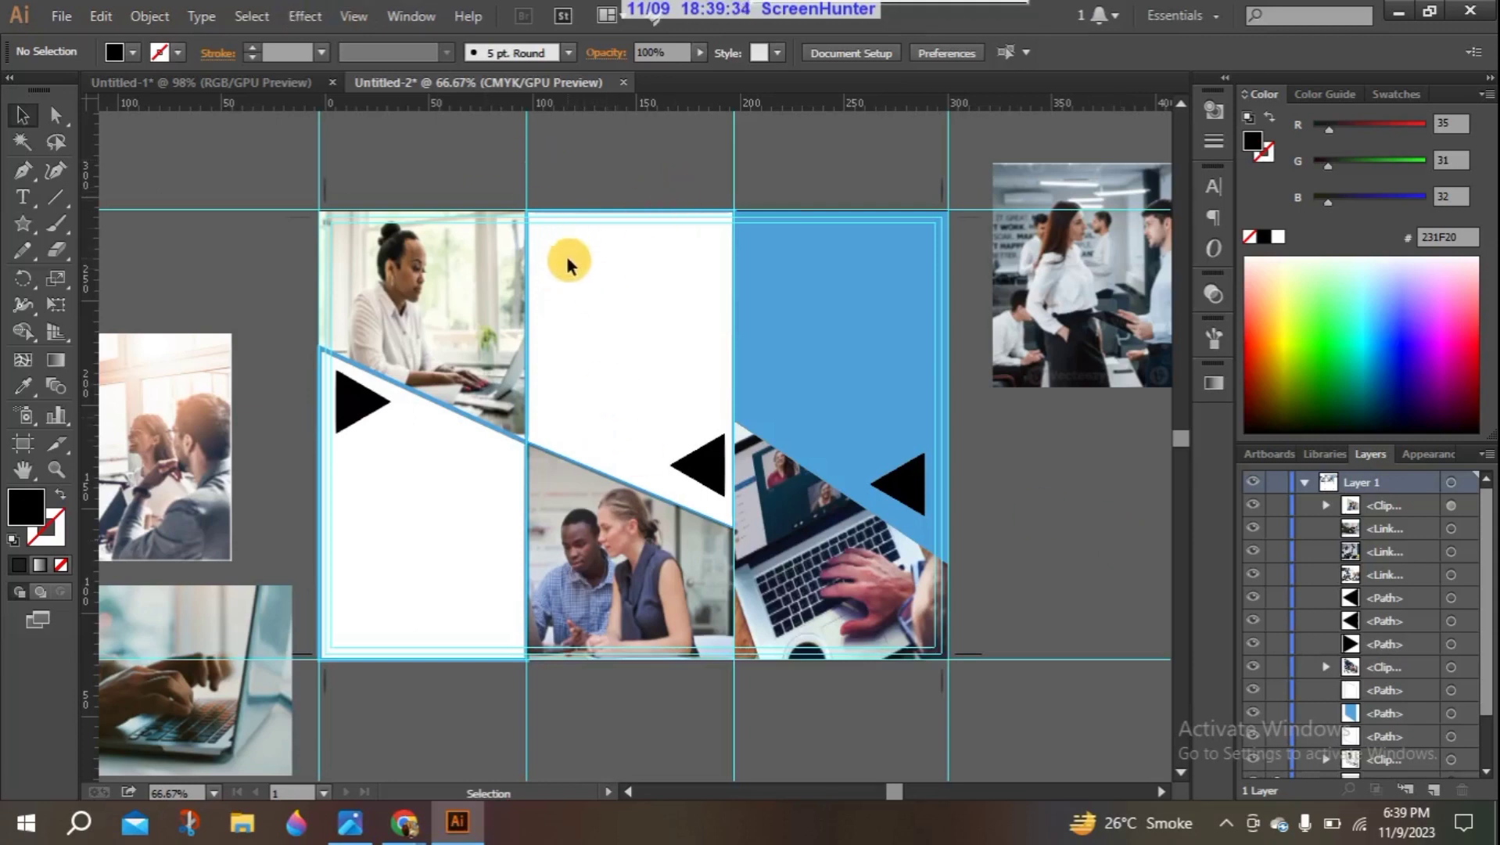
Step: Add two separate text lines, "WHY" and "CHOOSE US?", one under the other near the top of the middle panel
{"action": "left_click", "coordinate": [32, 202]}
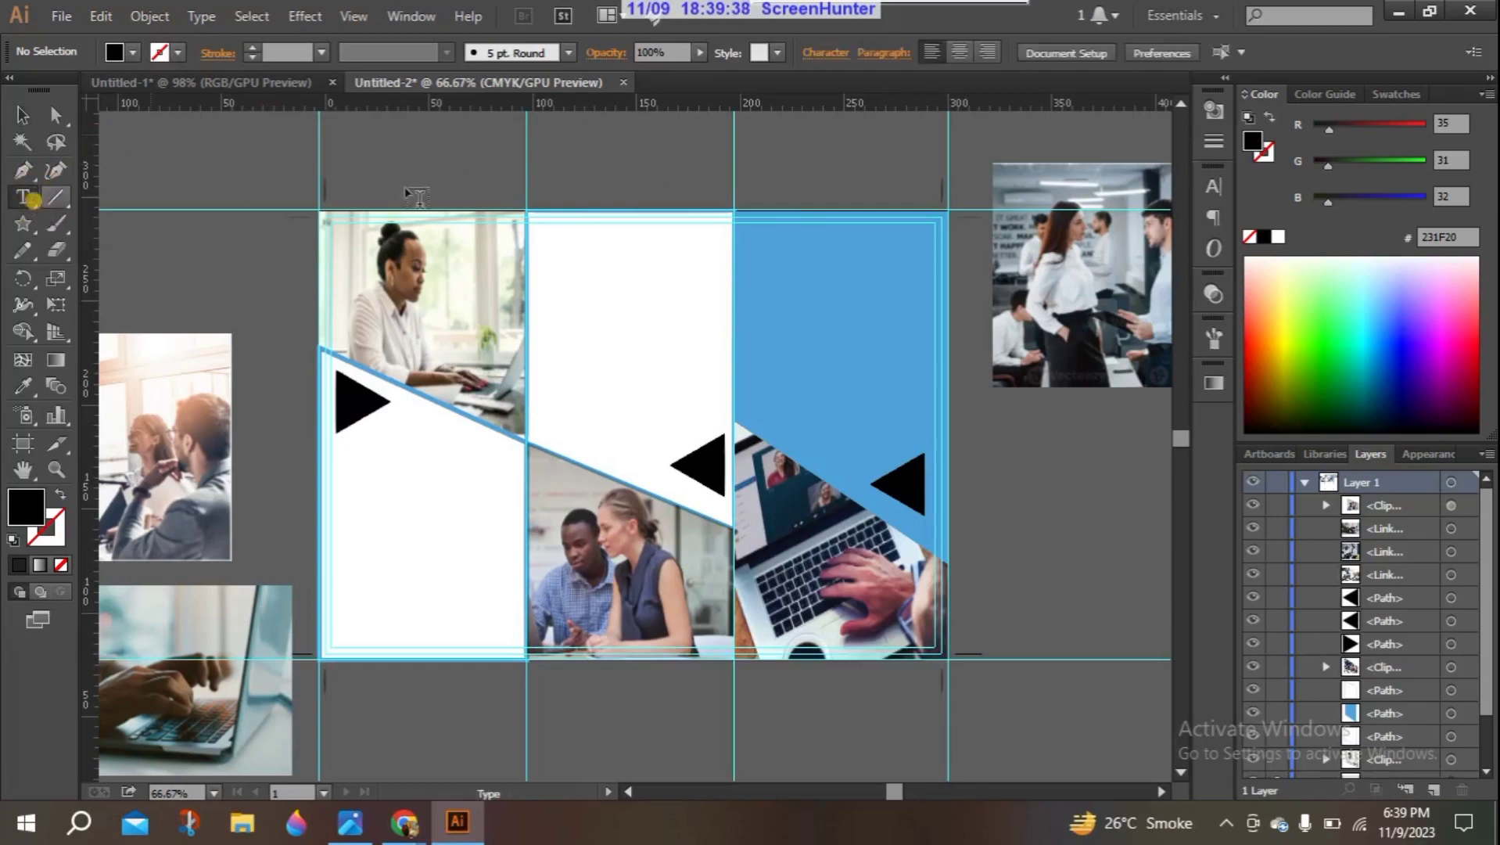
{"action": "left_click", "coordinate": [573, 246]}
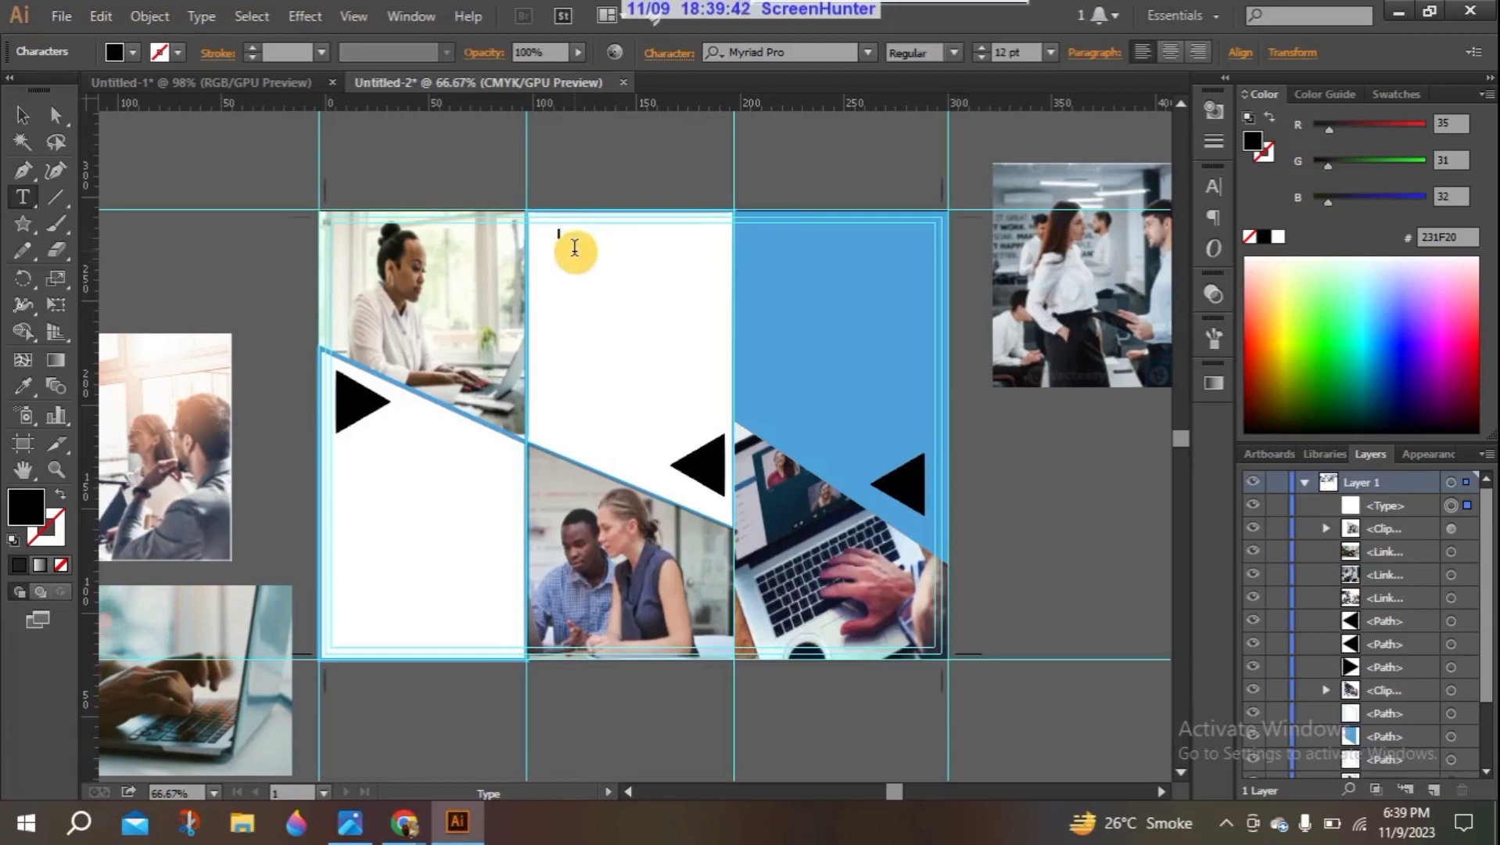
{"action": "type", "text": "WHY"}
{"action": "left_click", "coordinate": [22, 115]}
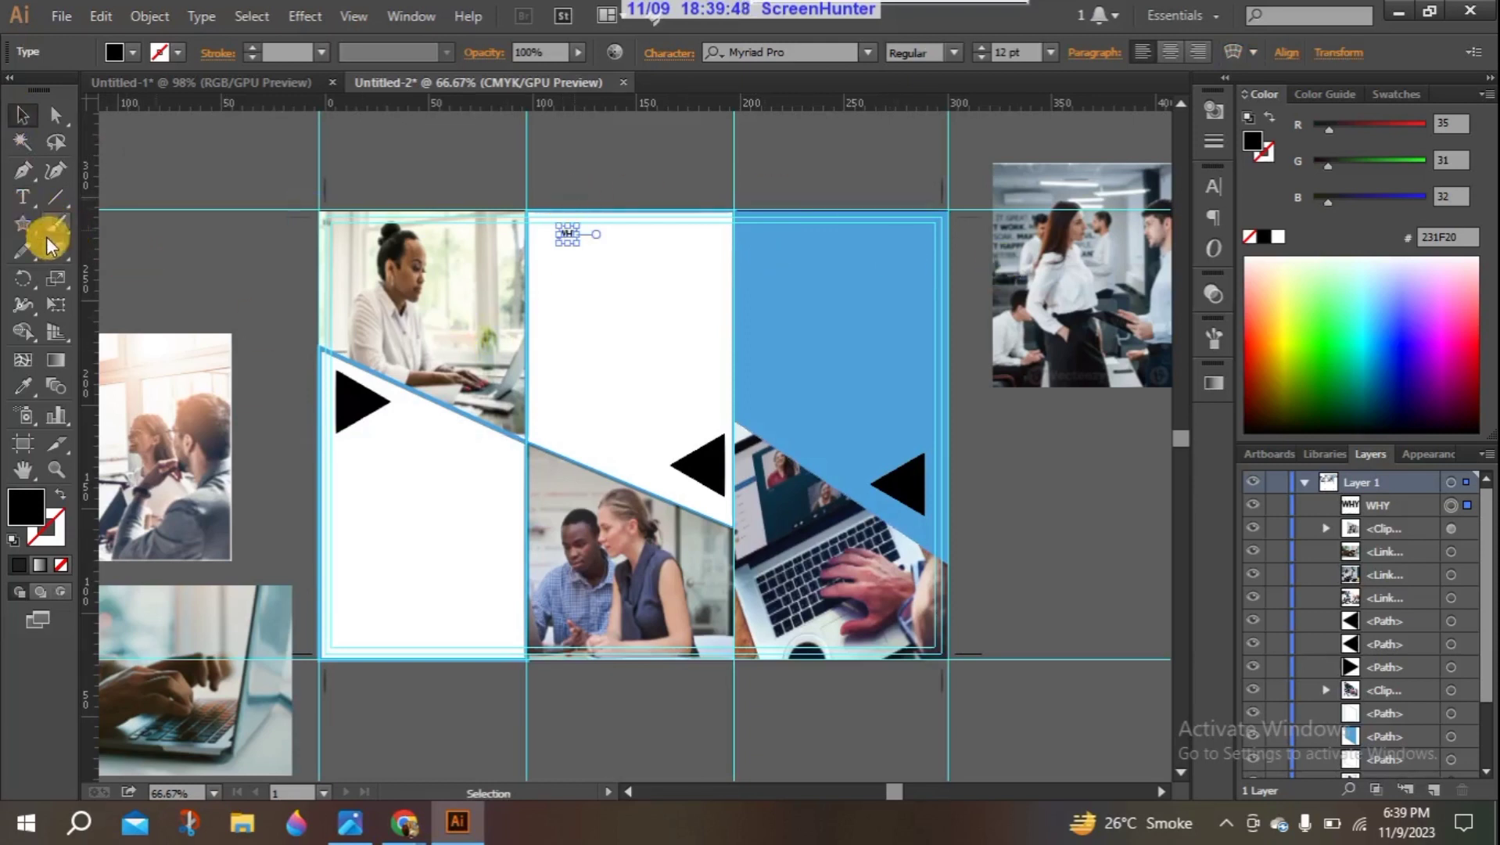
{"action": "left_click", "coordinate": [24, 202]}
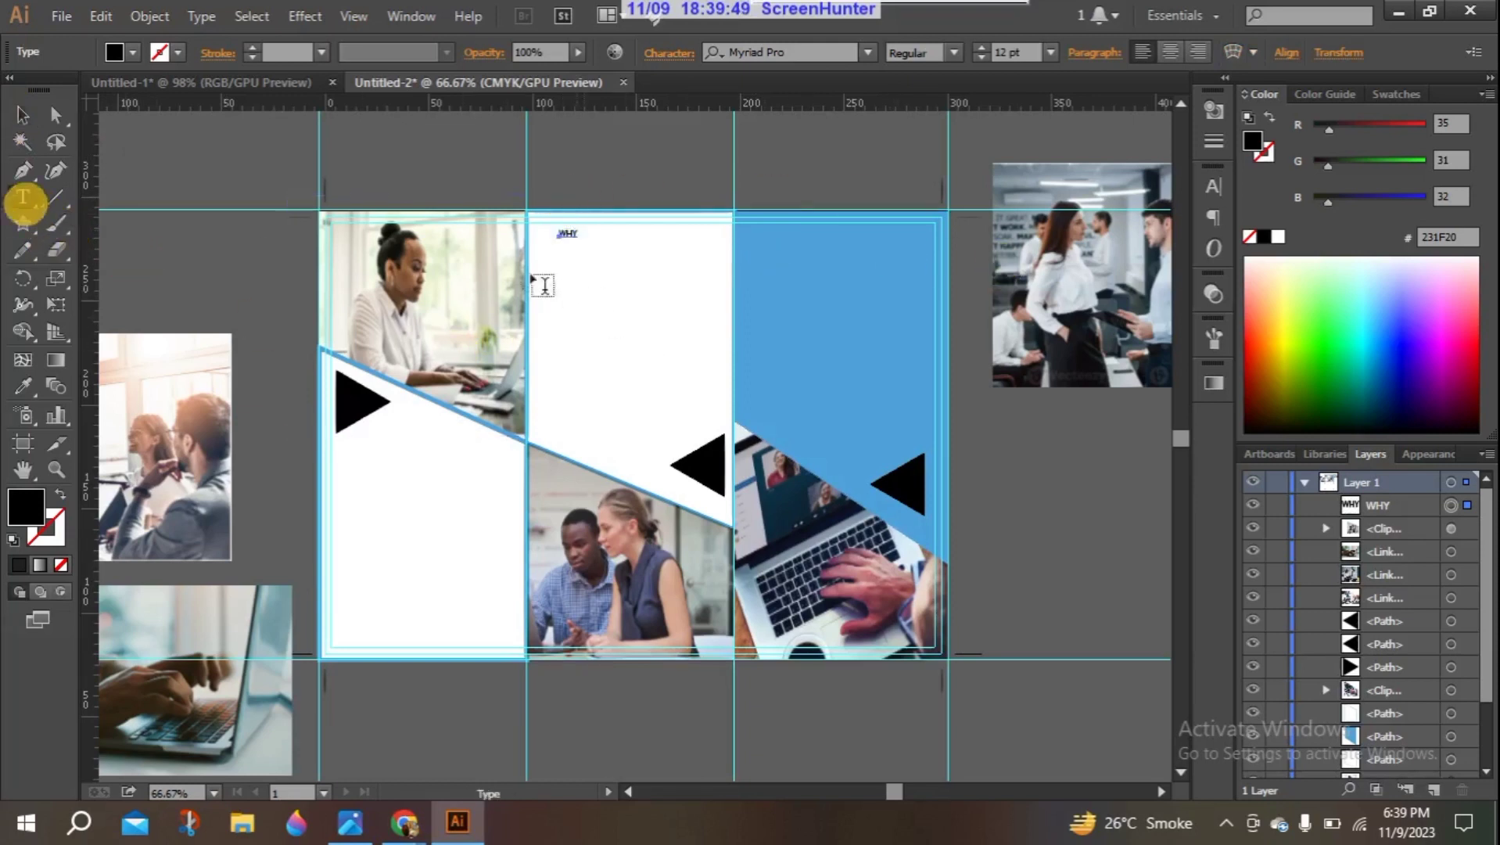
{"action": "left_click", "coordinate": [569, 250]}
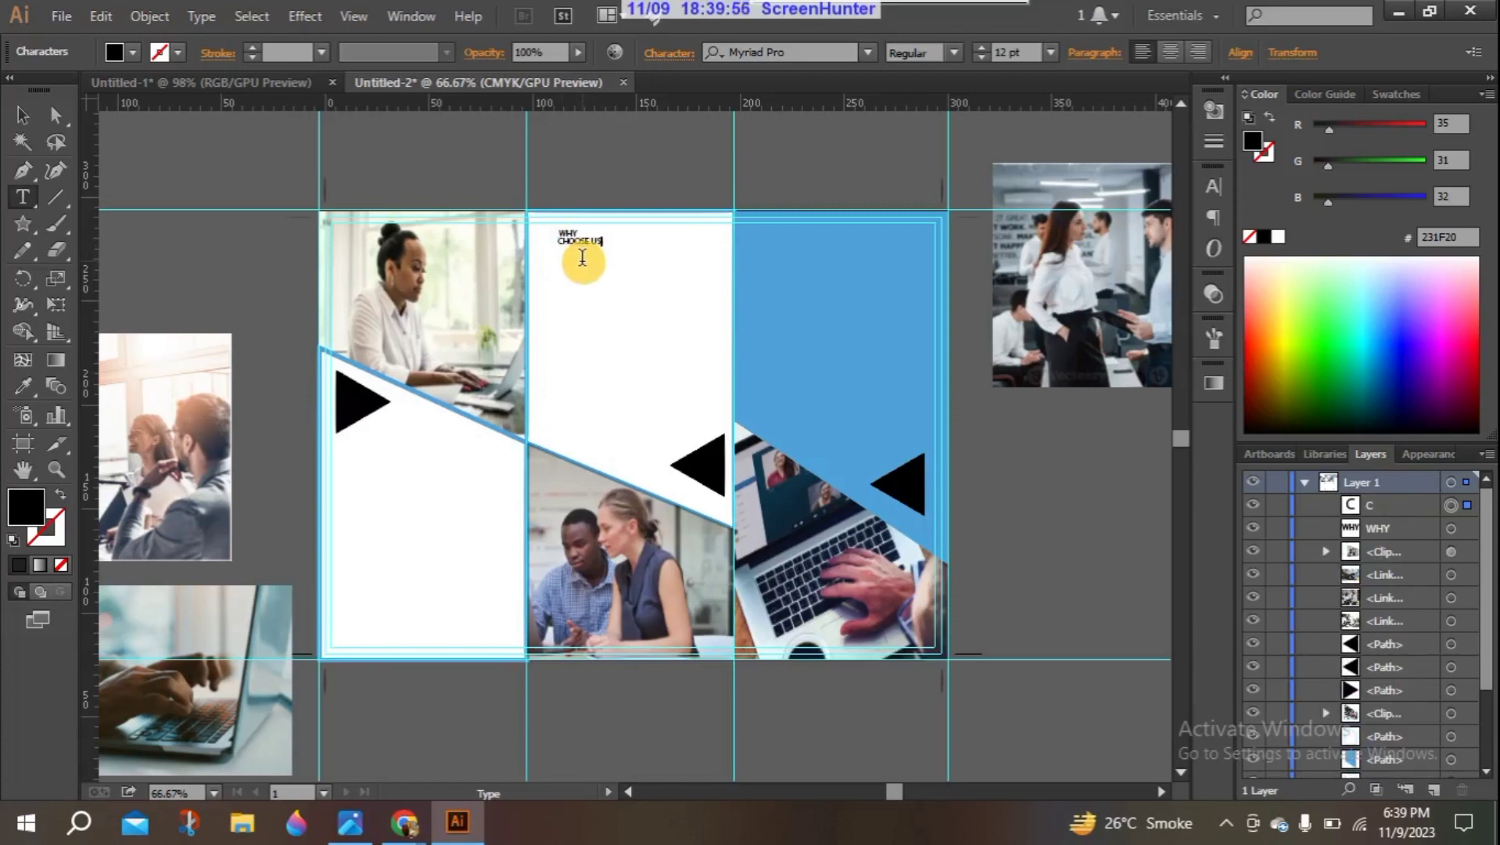
{"action": "left_click", "coordinate": [22, 116]}
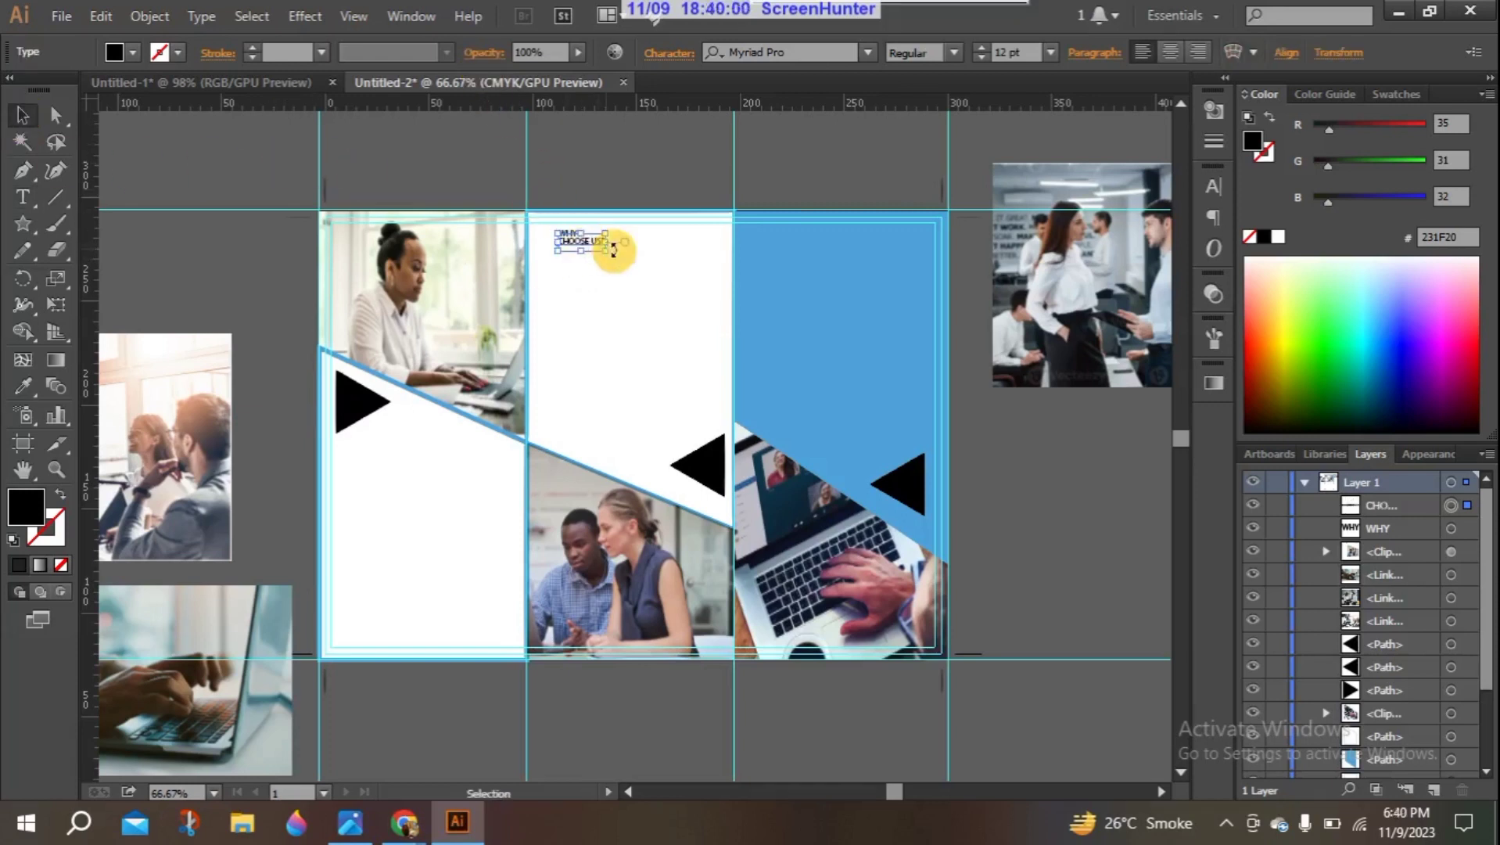
{"action": "left_click_drag", "start_coordinate": [615, 255], "coordinate": [561, 227]}
{"action": "key", "text": "ctrl+z"}
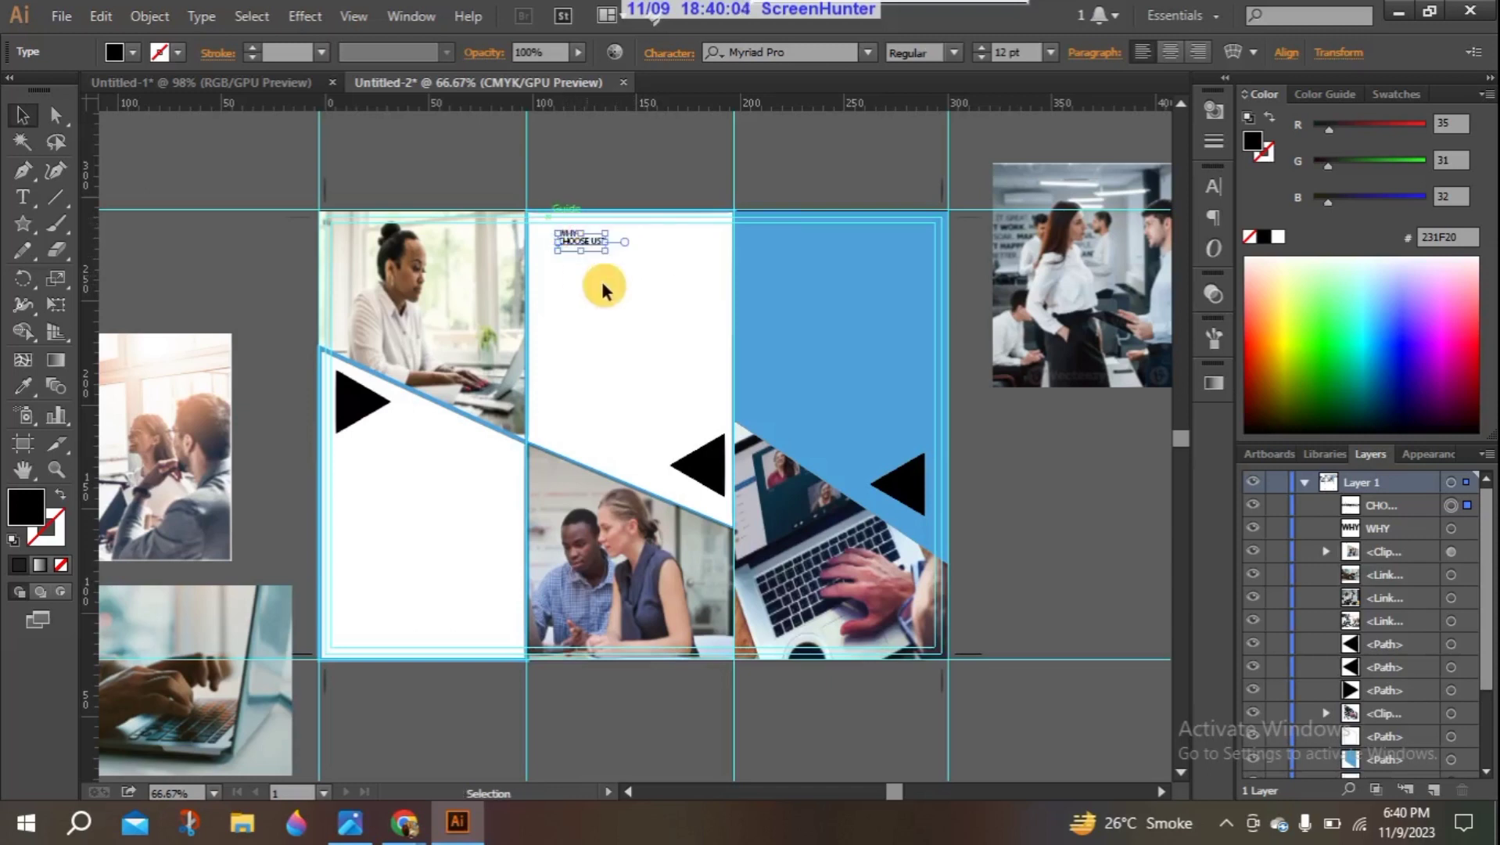
Step: Set both heading lines, "WHY" and "CHOOSE US?", in Merriweather Bold at 26 pt
{"action": "left_click", "coordinate": [569, 232], "text": "shift"}
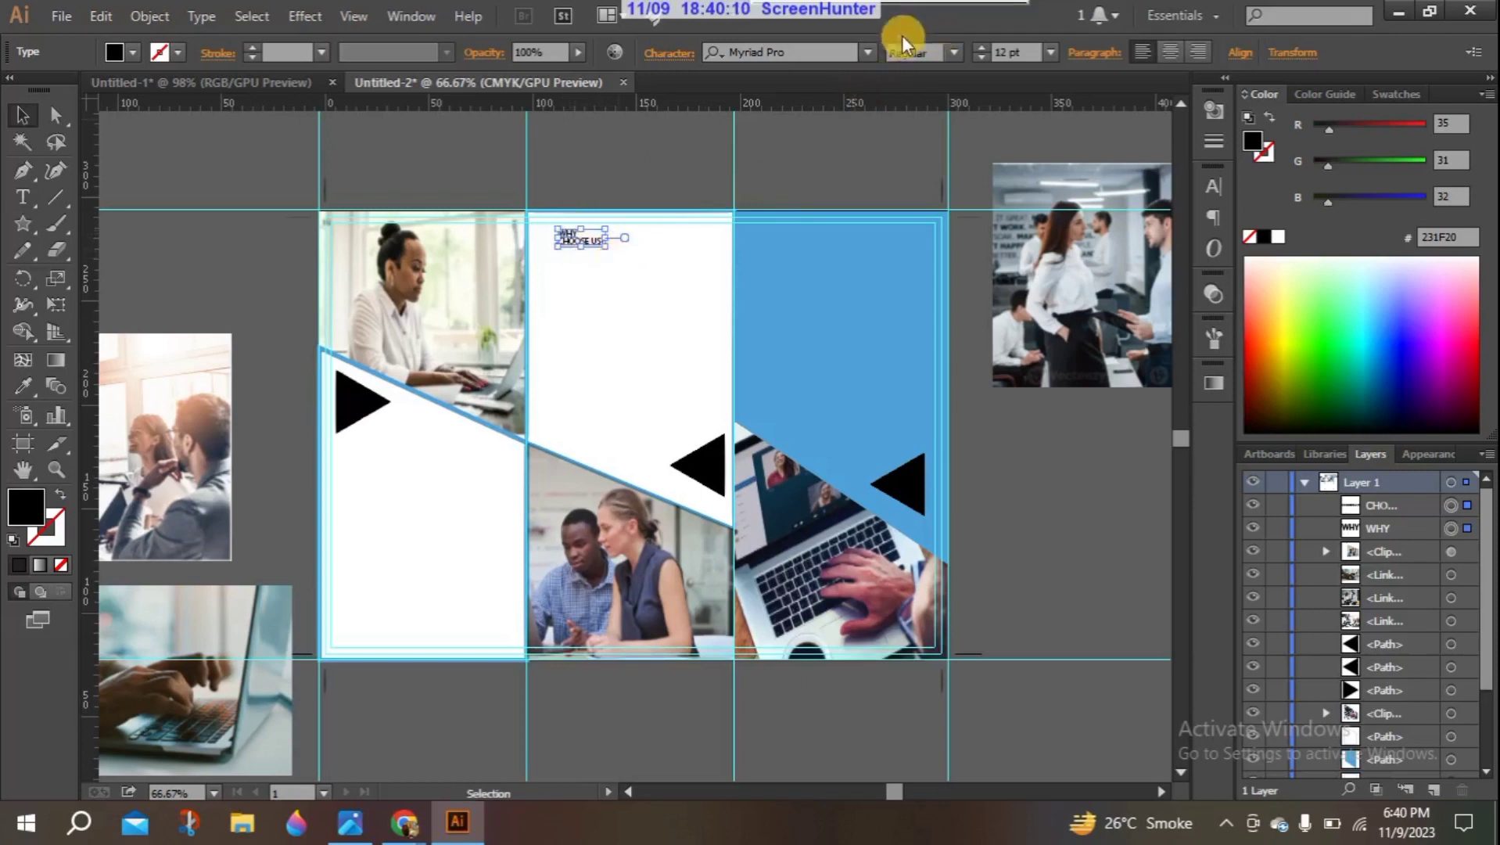
{"action": "left_click", "coordinate": [867, 52]}
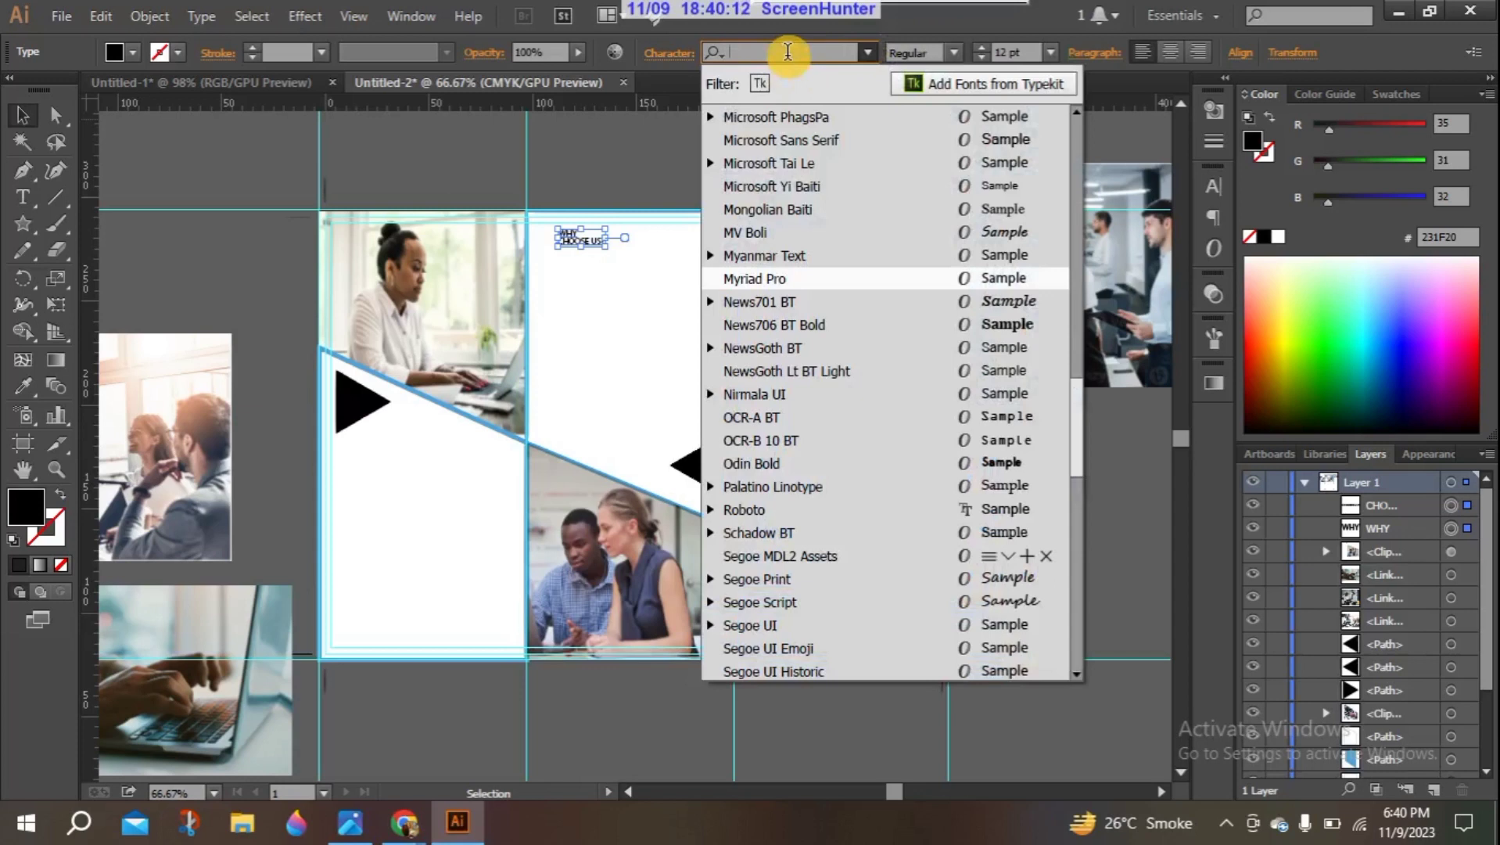
{"action": "type", "text": "mer"}
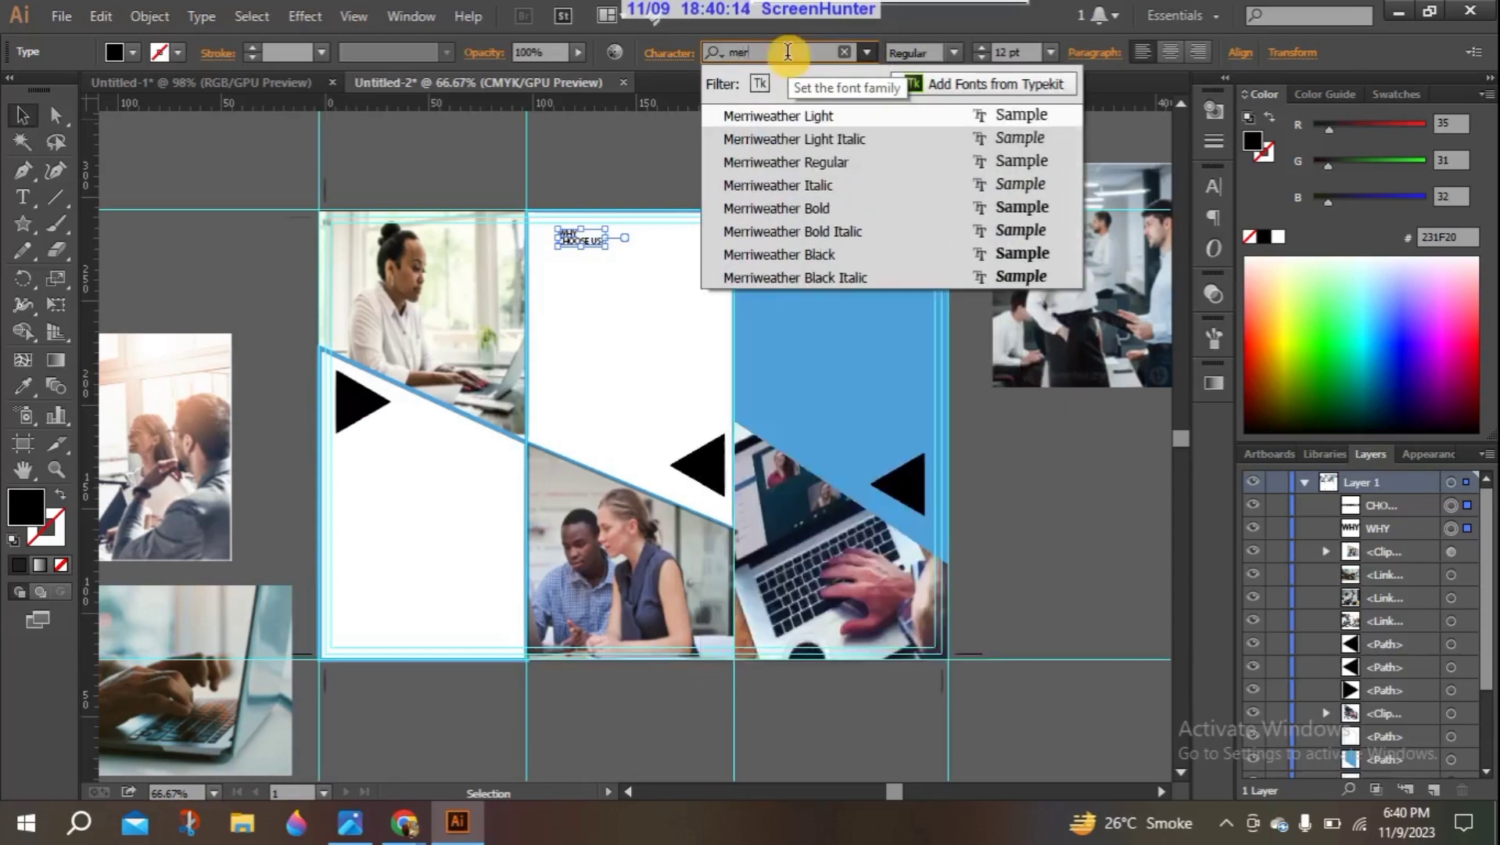
{"action": "left_click", "coordinate": [854, 208]}
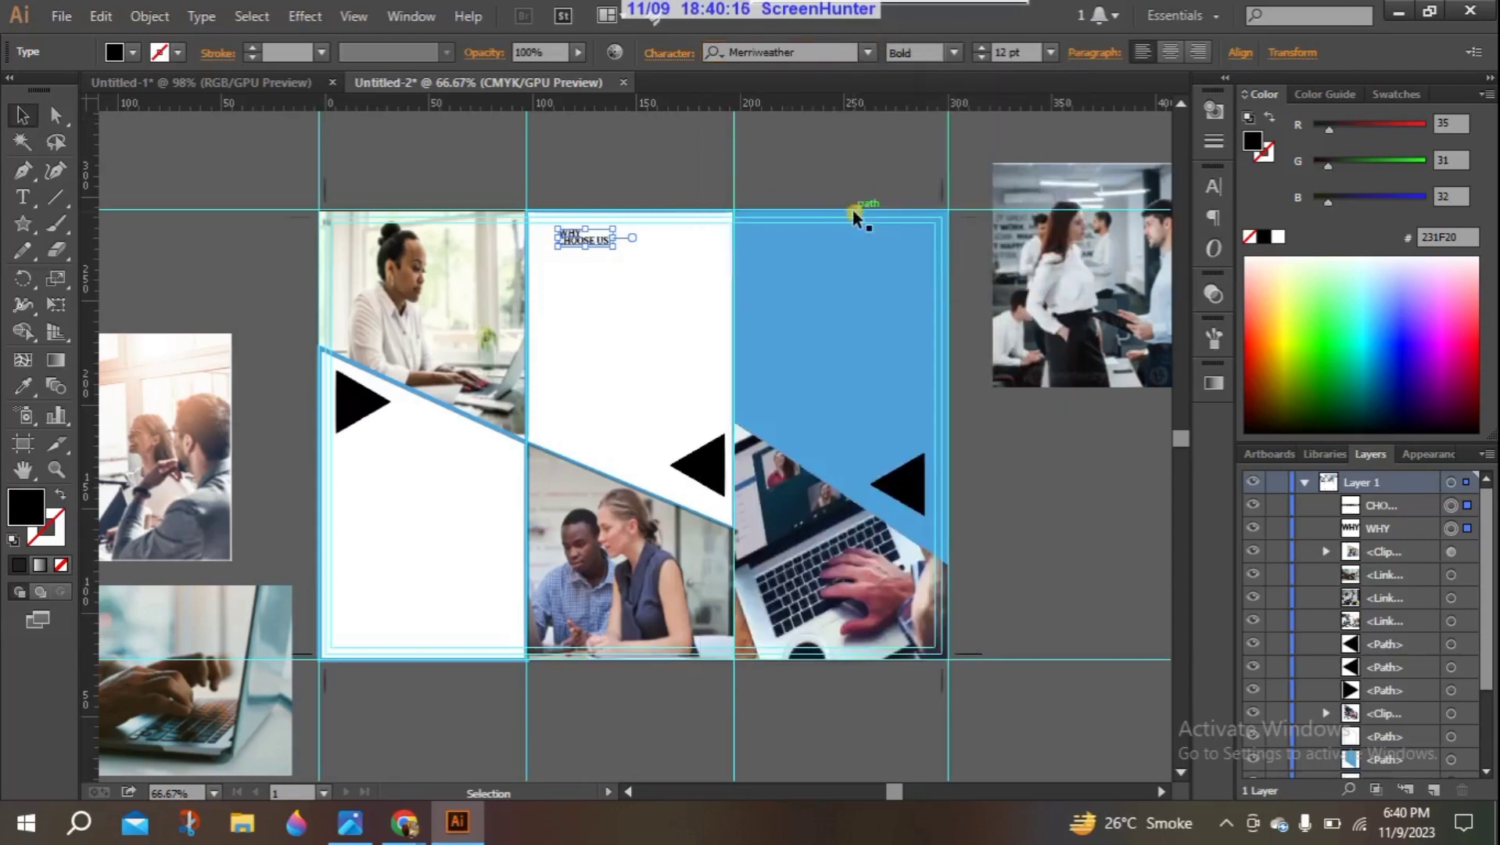
{"action": "left_click", "coordinate": [1048, 51]}
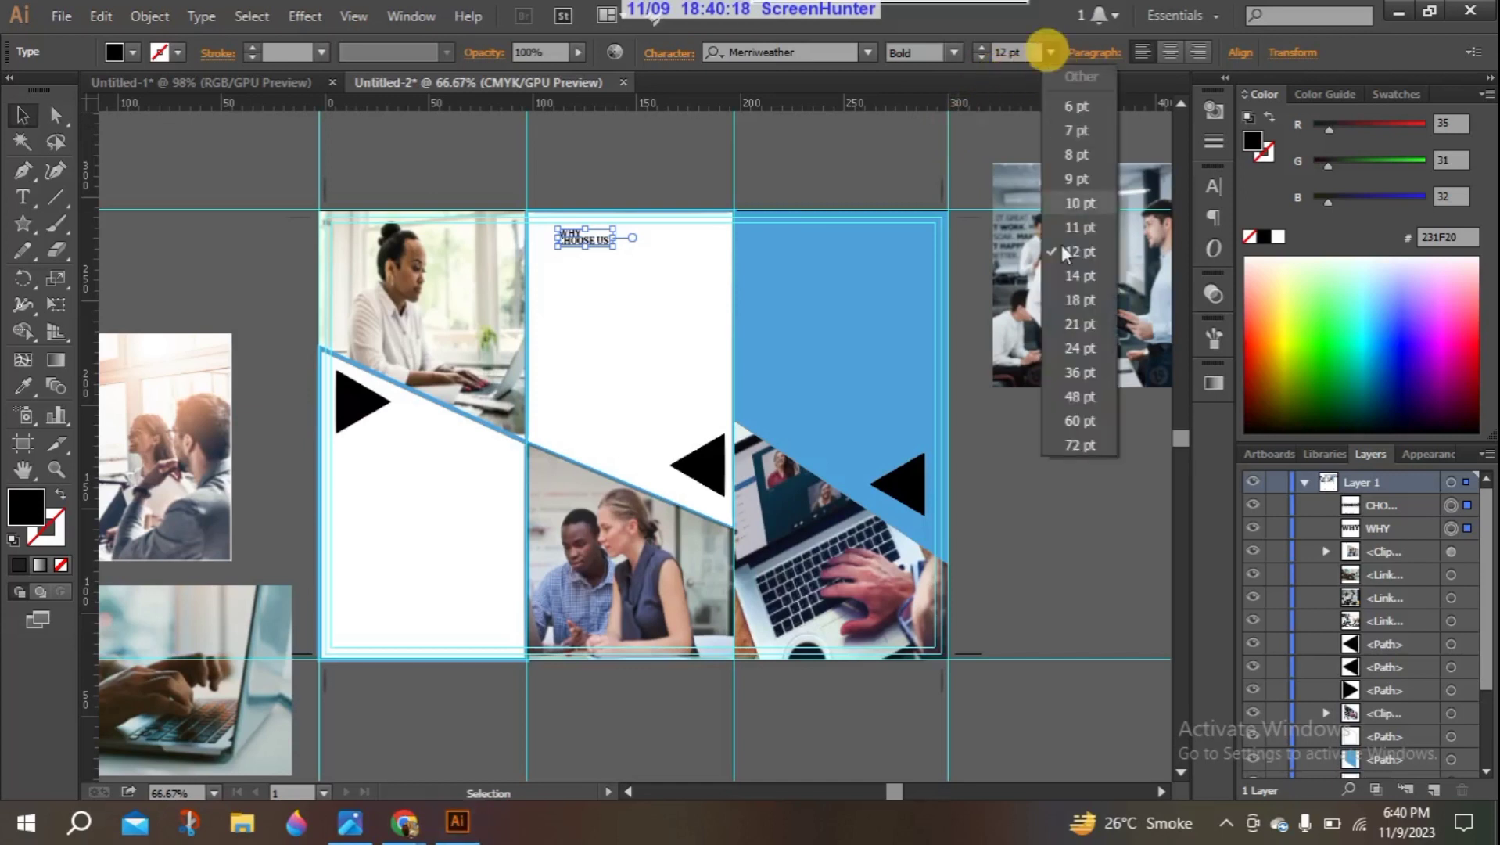
{"action": "left_click", "coordinate": [1076, 352]}
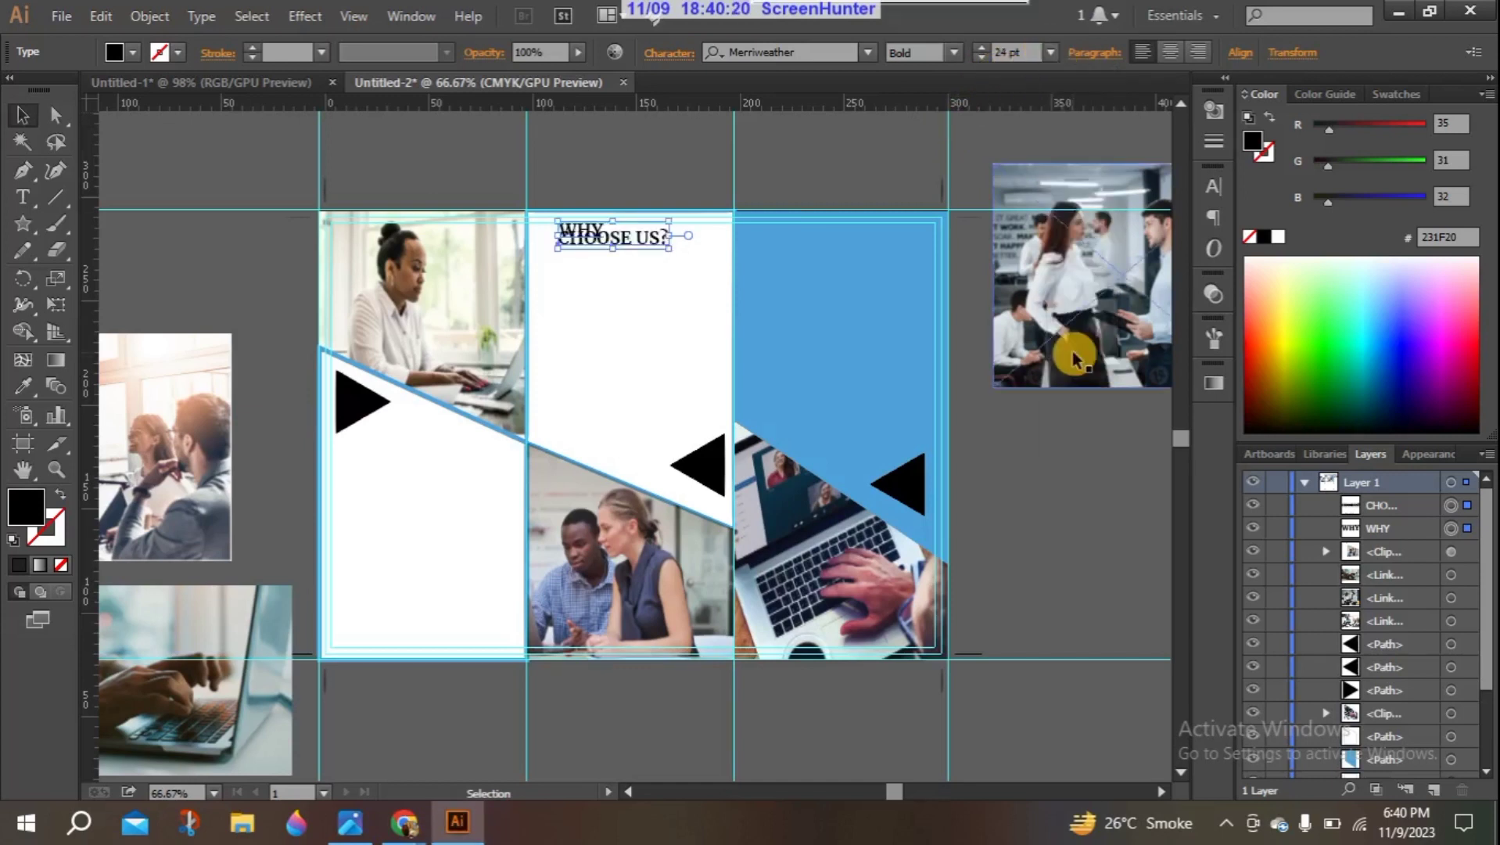
{"action": "left_click", "coordinate": [1055, 50]}
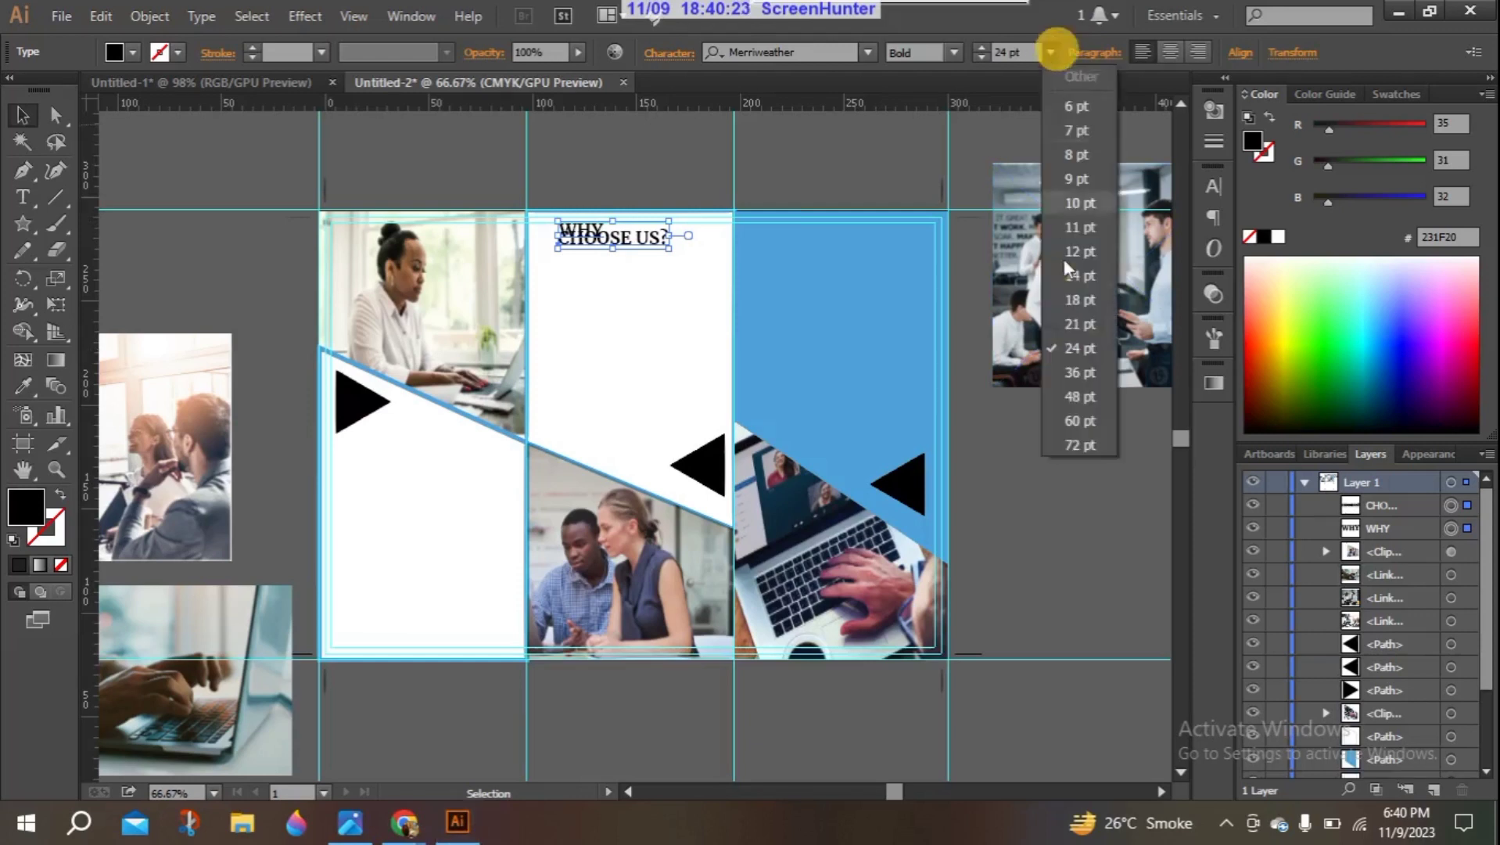
{"action": "left_click", "coordinate": [1013, 56]}
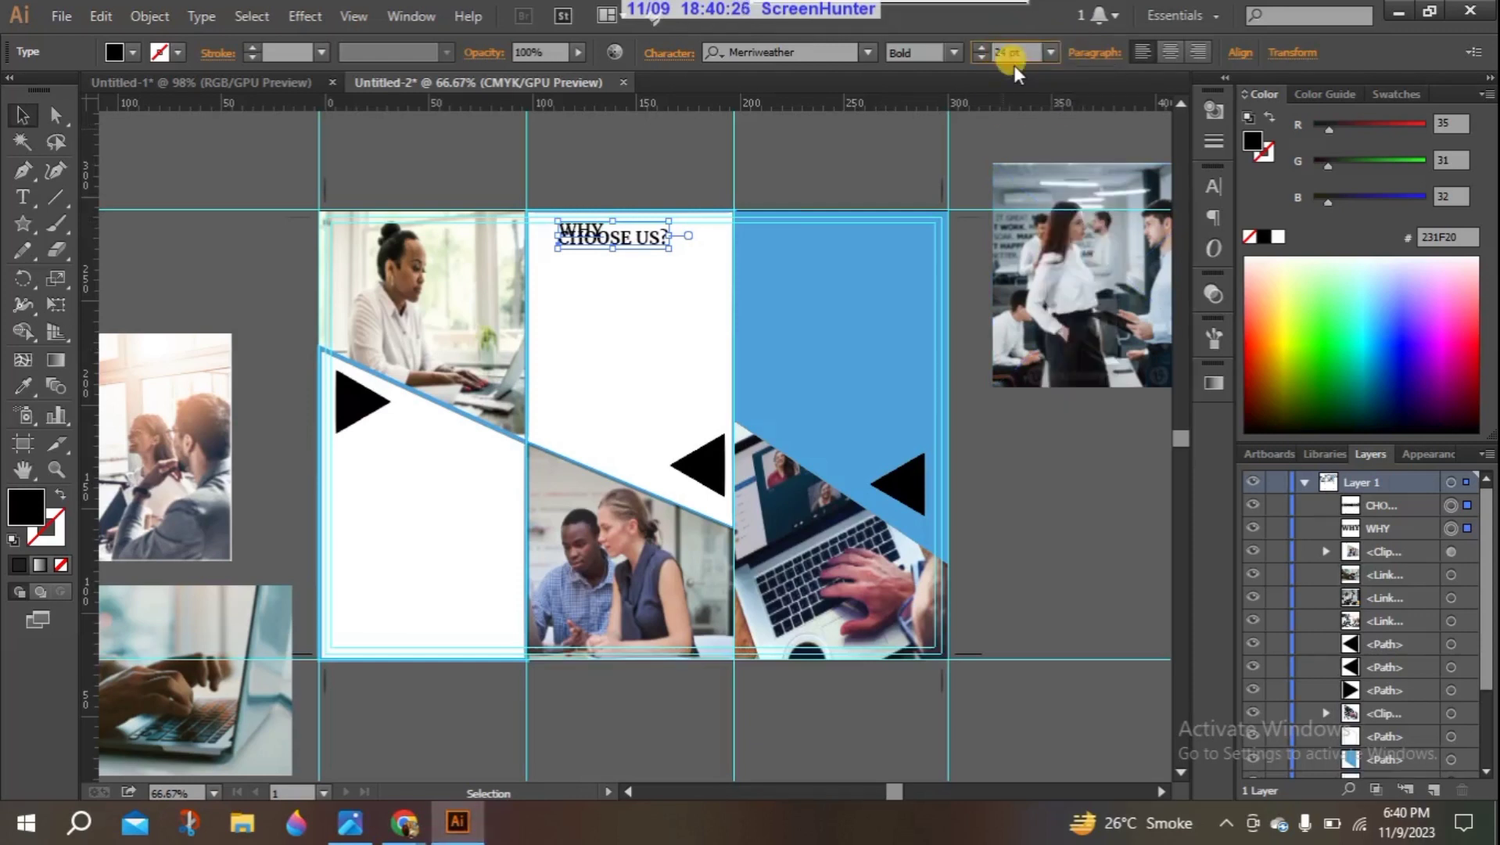
{"action": "type", "text": "26"}
{"action": "key", "text": "Return"}
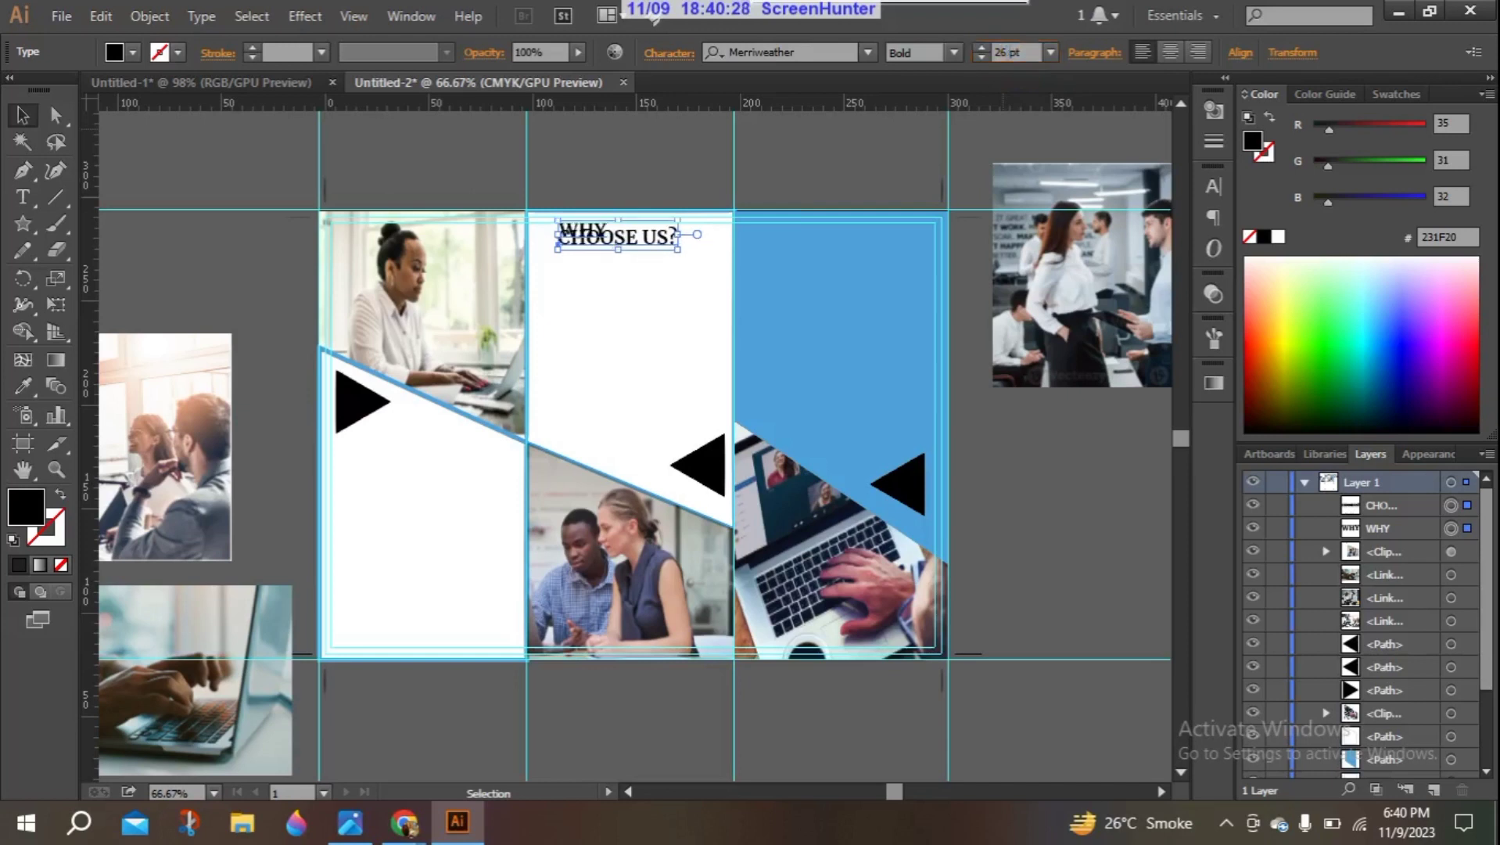
Step: Separate the two overlapping heading lines, placing "WHY" above "CHOOSE US?" near the top of the middle panel
{"action": "left_click", "coordinate": [616, 174]}
{"action": "mouse_move", "coordinate": [614, 245]}
{"action": "left_mouse_down"}
{"action": "mouse_move", "coordinate": [592, 272]}
{"action": "mouse_move", "coordinate": [589, 239]}
{"action": "mouse_move", "coordinate": [604, 242]}
{"action": "left_mouse_up"}
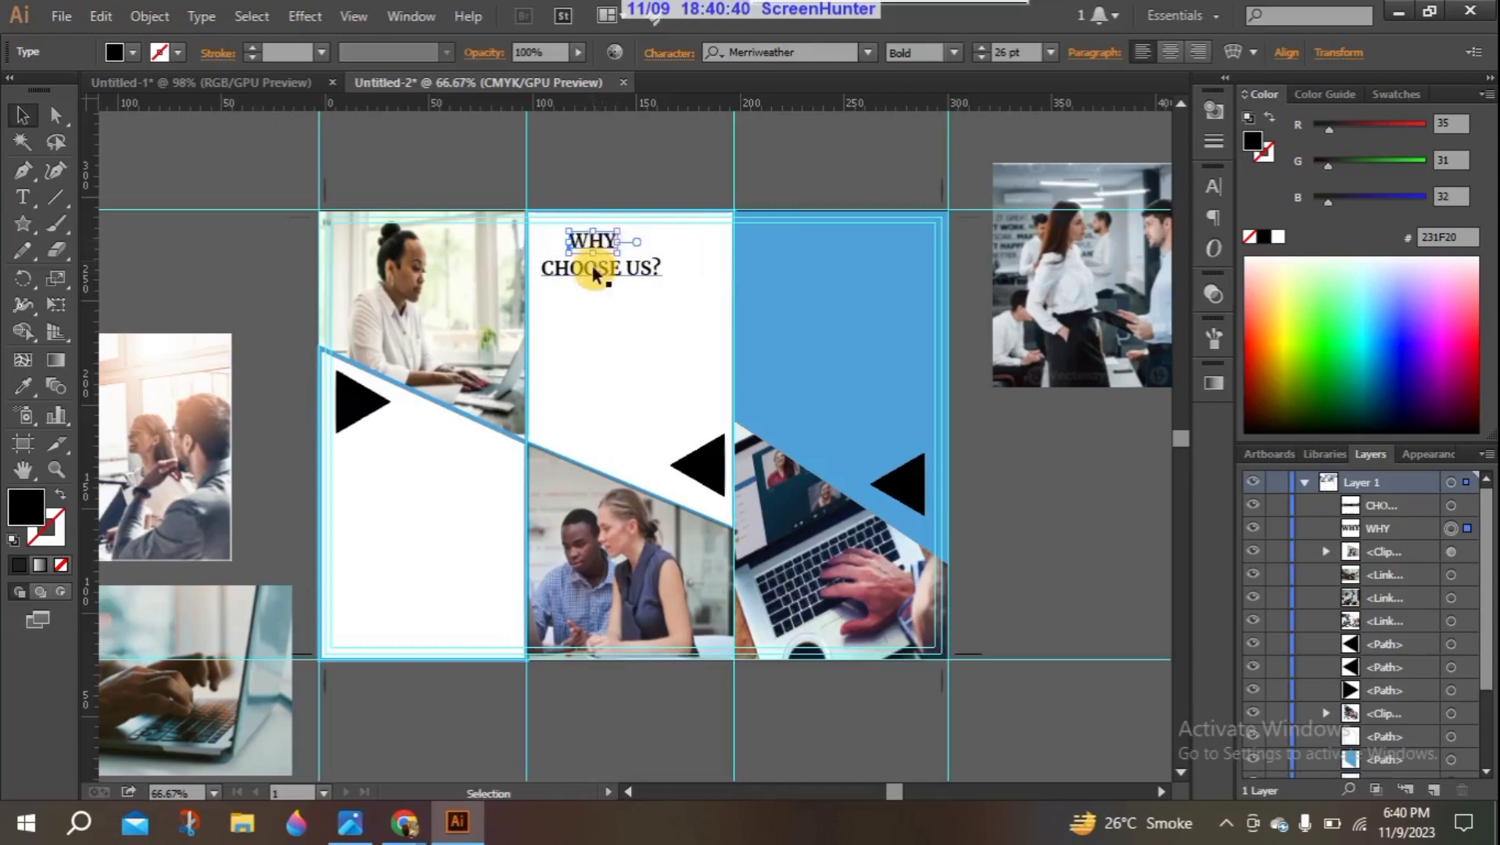
Step: Color the "CHOOSE US?" line with the blue sampled from the third panel, and deselect it
{"action": "left_click", "coordinate": [596, 274]}
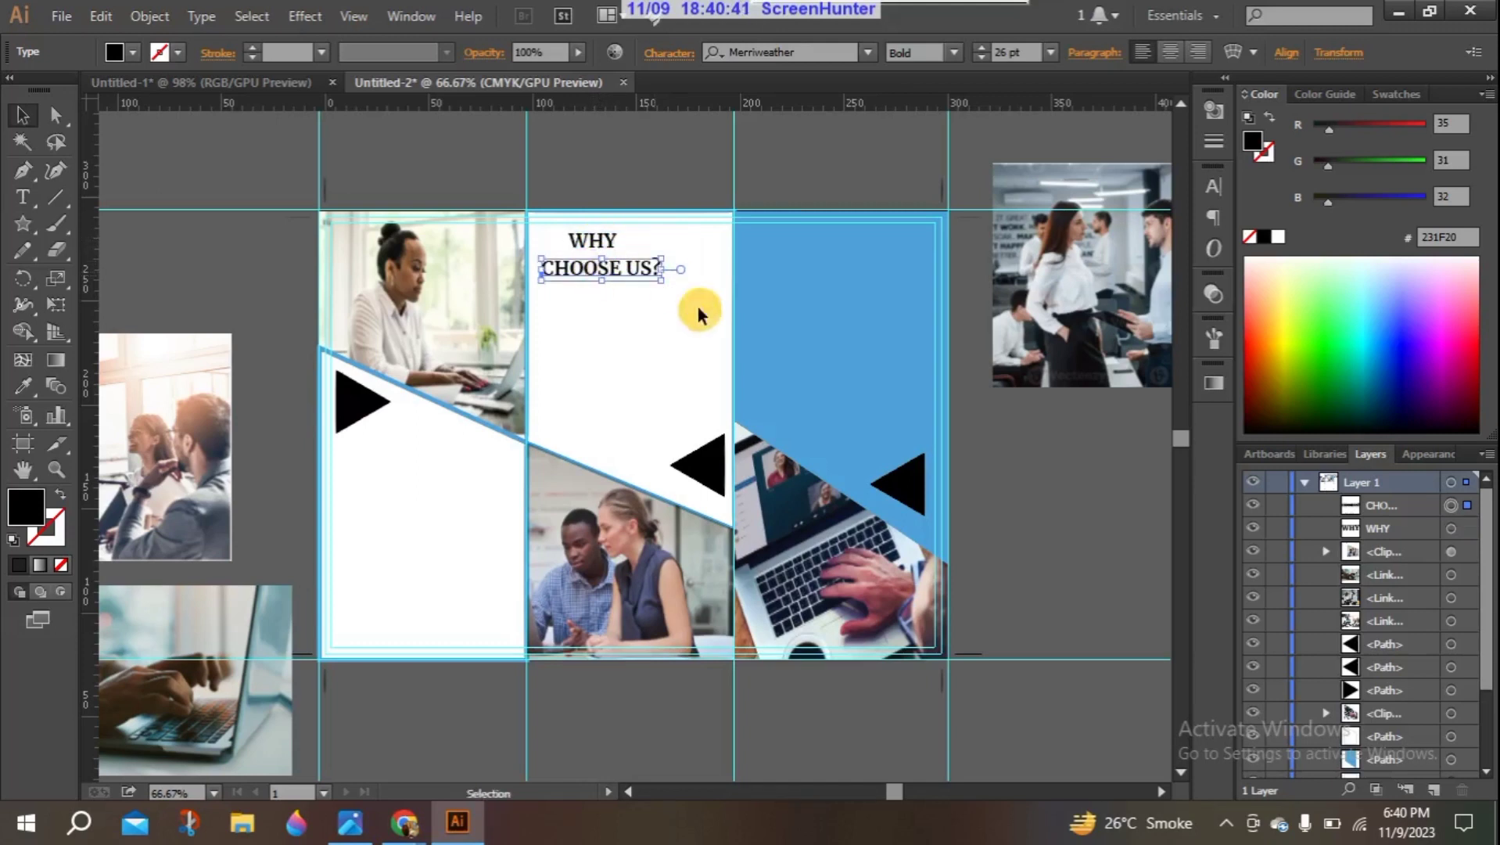
{"action": "left_click", "coordinate": [22, 387]}
{"action": "left_click", "coordinate": [833, 361]}
{"action": "left_click", "coordinate": [41, 116]}
{"action": "left_click", "coordinate": [417, 164]}
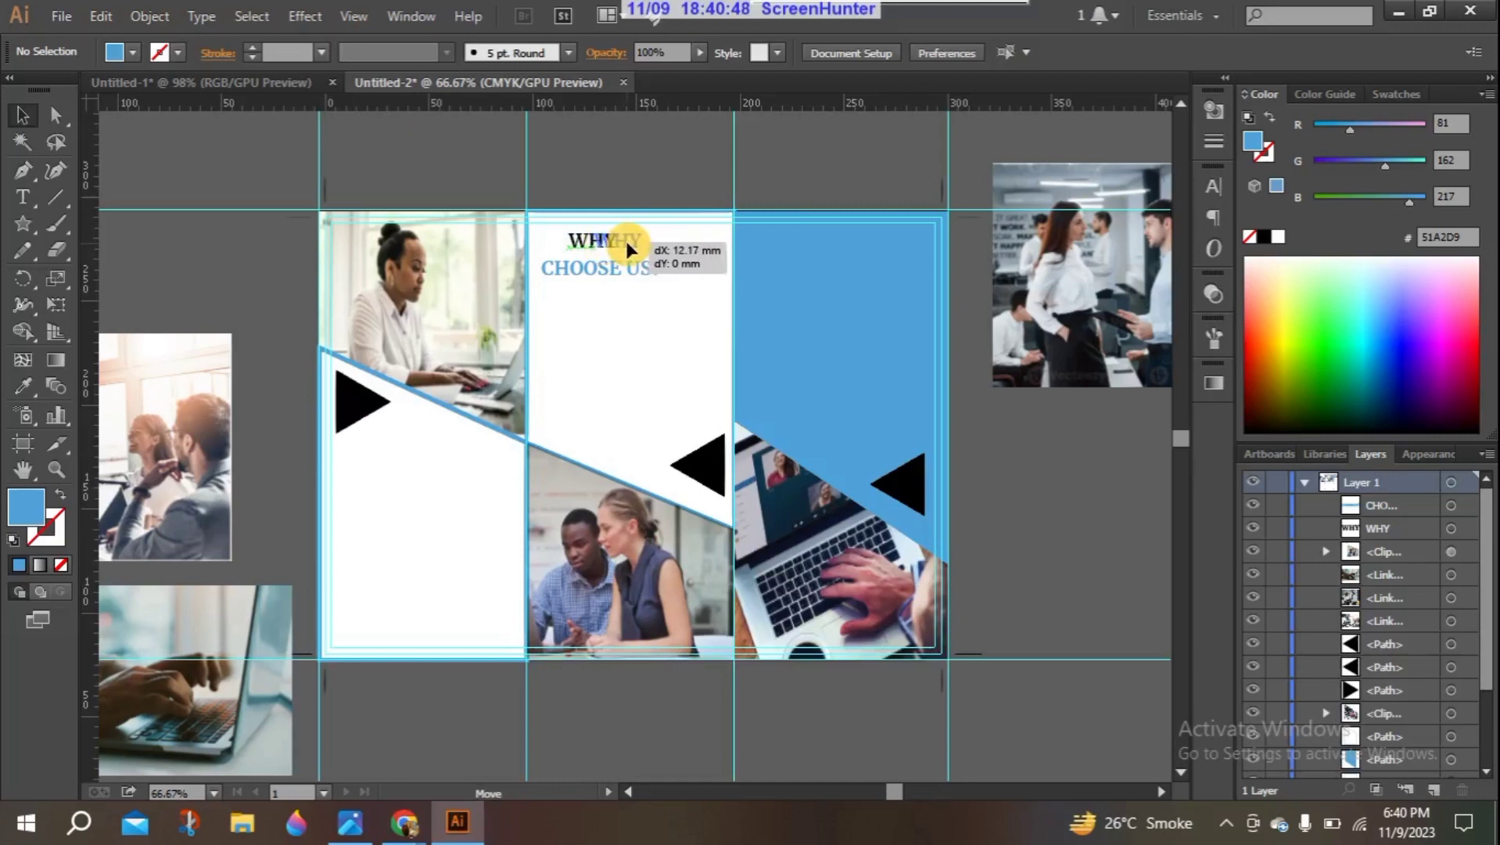
Step: Shift "WHY" and "CHOOSE US?" sideways so the heading sits centered in the middle panel
{"action": "left_click", "coordinate": [626, 241]}
{"action": "left_click_drag", "start_coordinate": [602, 265], "coordinate": [627, 267]}
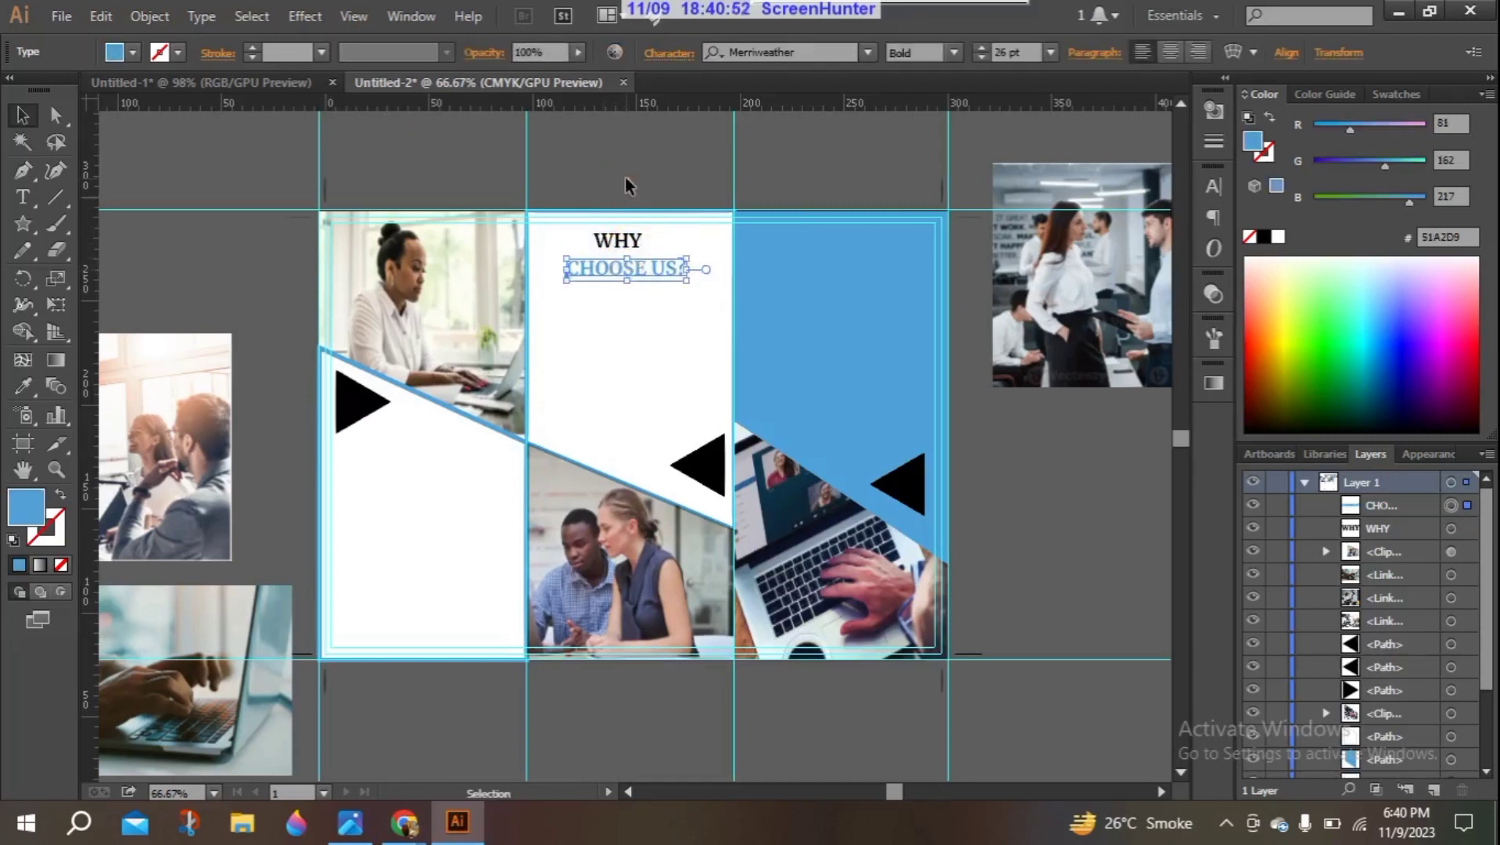
{"action": "left_click", "coordinate": [625, 179]}
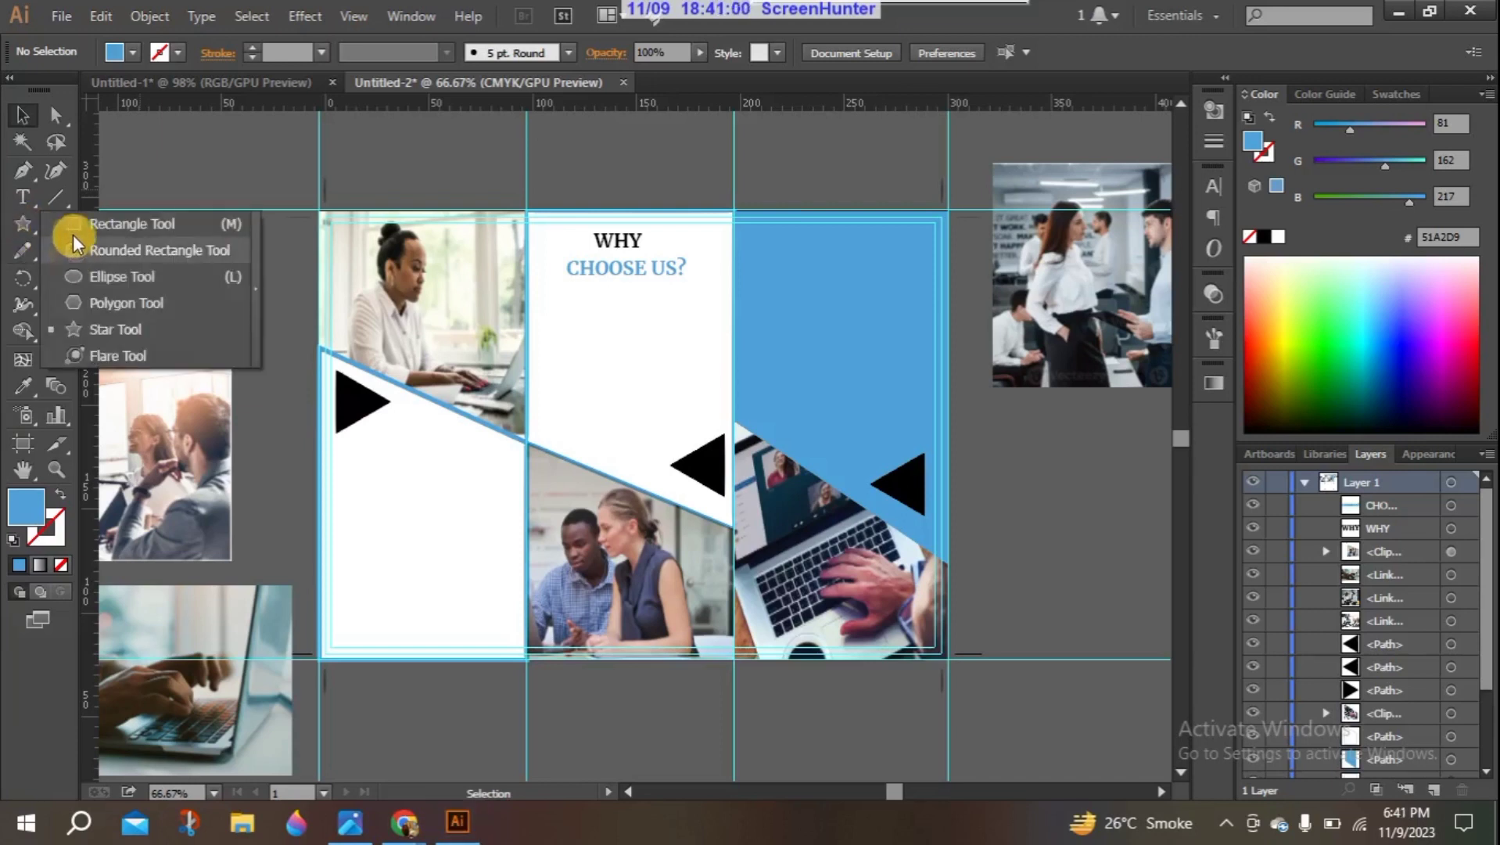
Step: Draw a small blue square outside the artboard beside the first panel, and add a smaller copy centered inside it
{"action": "left_click", "coordinate": [86, 224]}
{"action": "left_click_drag", "start_coordinate": [163, 169], "coordinate": [206, 211]}
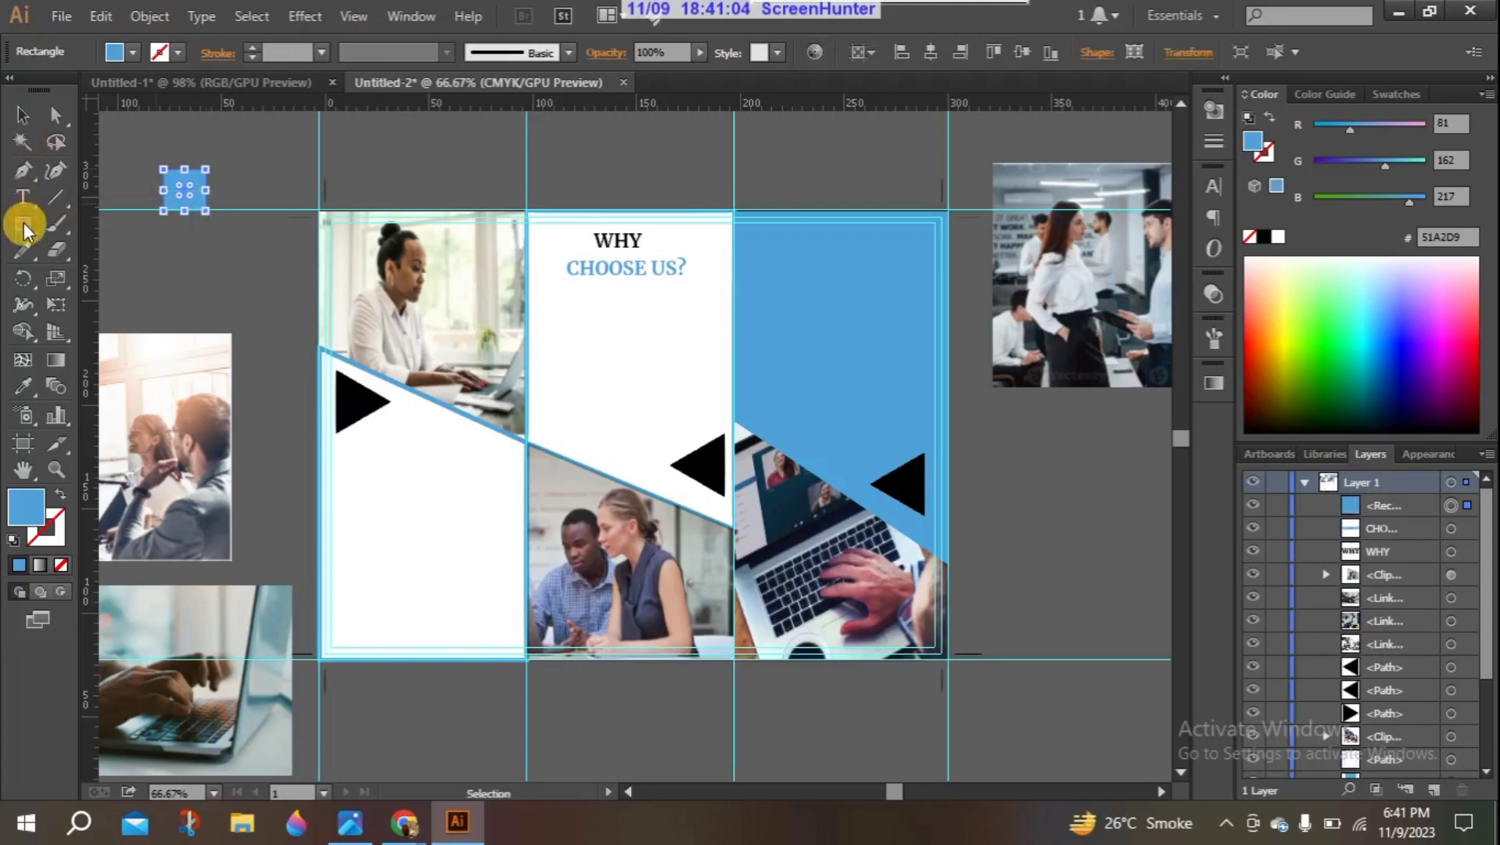
{"action": "left_click", "coordinate": [22, 115]}
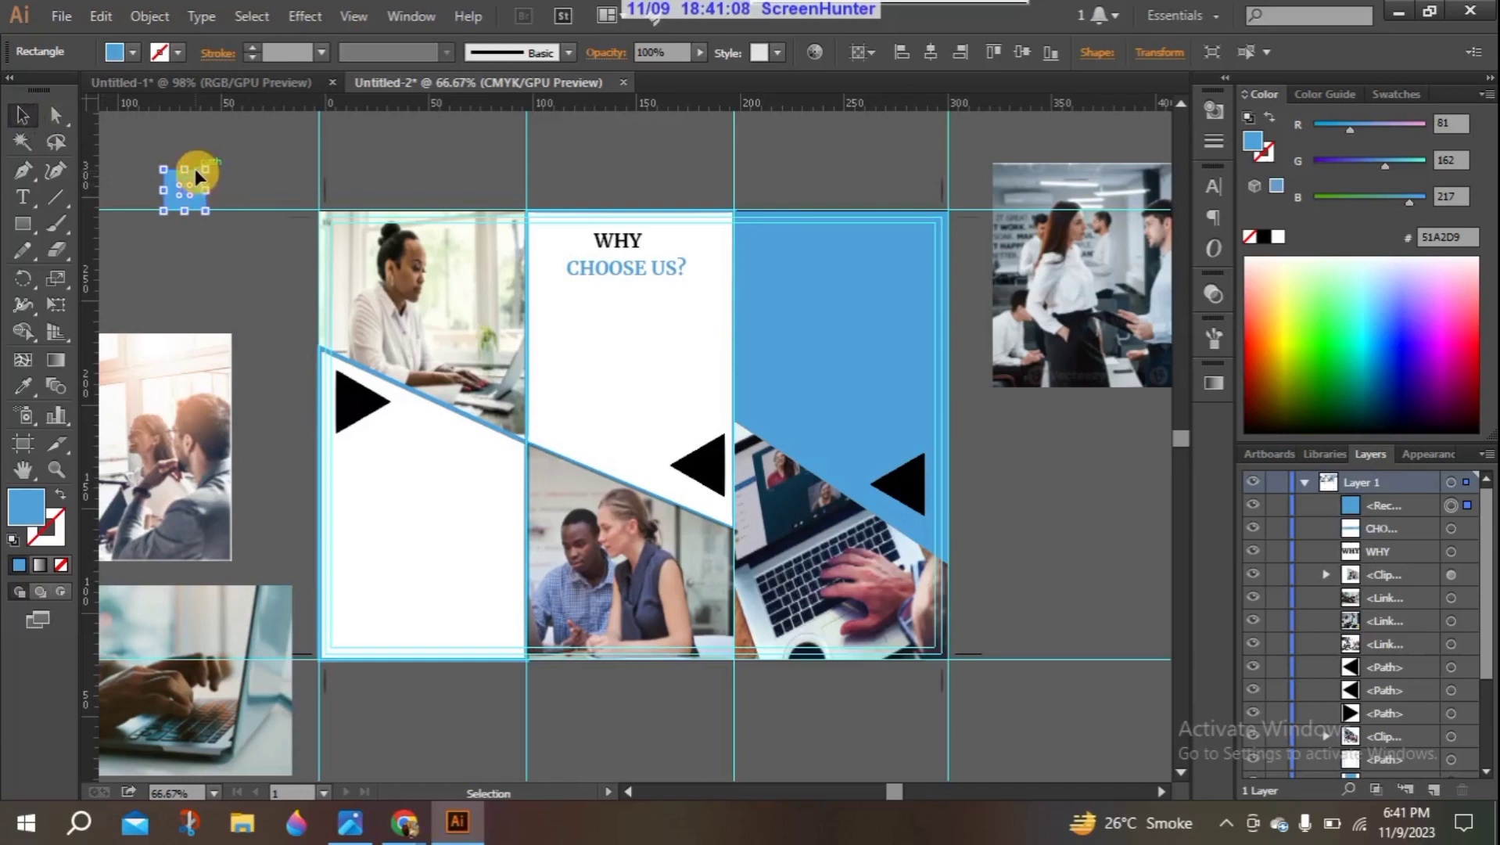
{"action": "left_click_drag", "start_coordinate": [197, 175], "coordinate": [167, 168]}
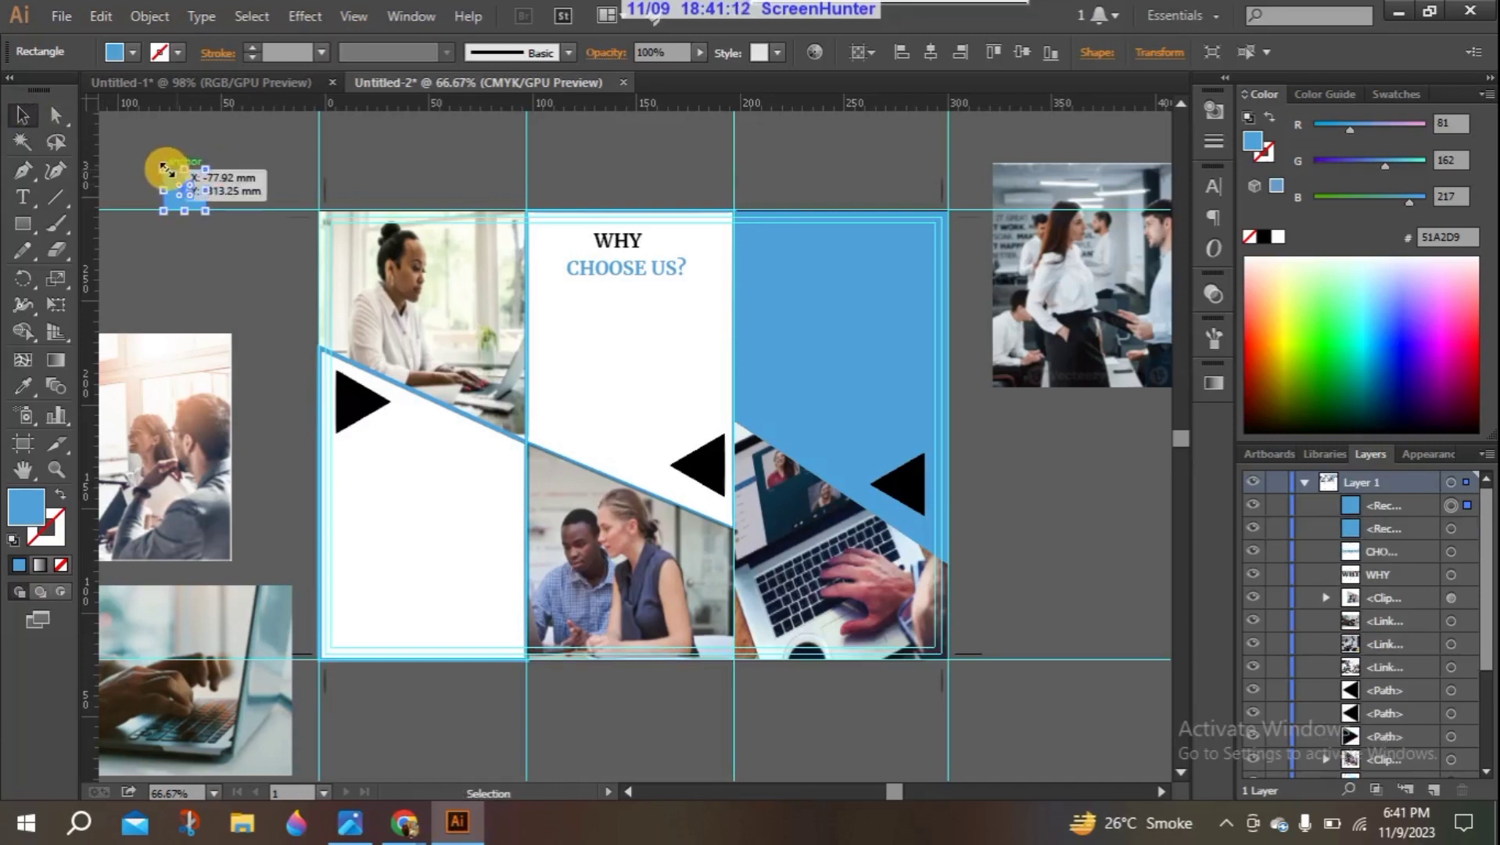
{"action": "left_click_drag", "start_coordinate": [164, 169], "coordinate": [171, 175]}
Step: Round the inner square's corners into a circle and fill it white
{"action": "left_click", "coordinate": [53, 118]}
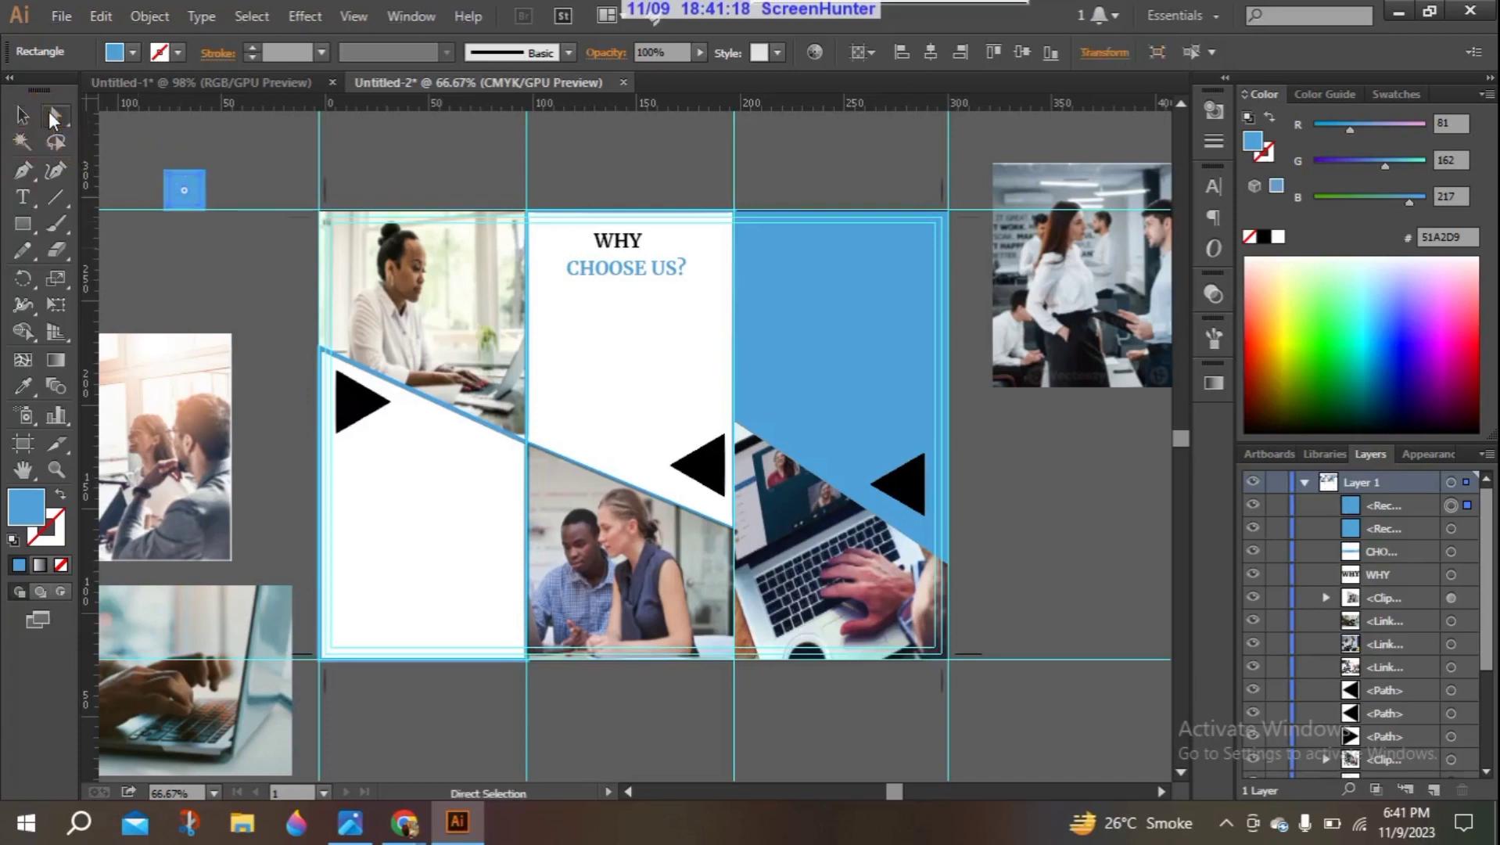
{"action": "left_click", "coordinate": [175, 190]}
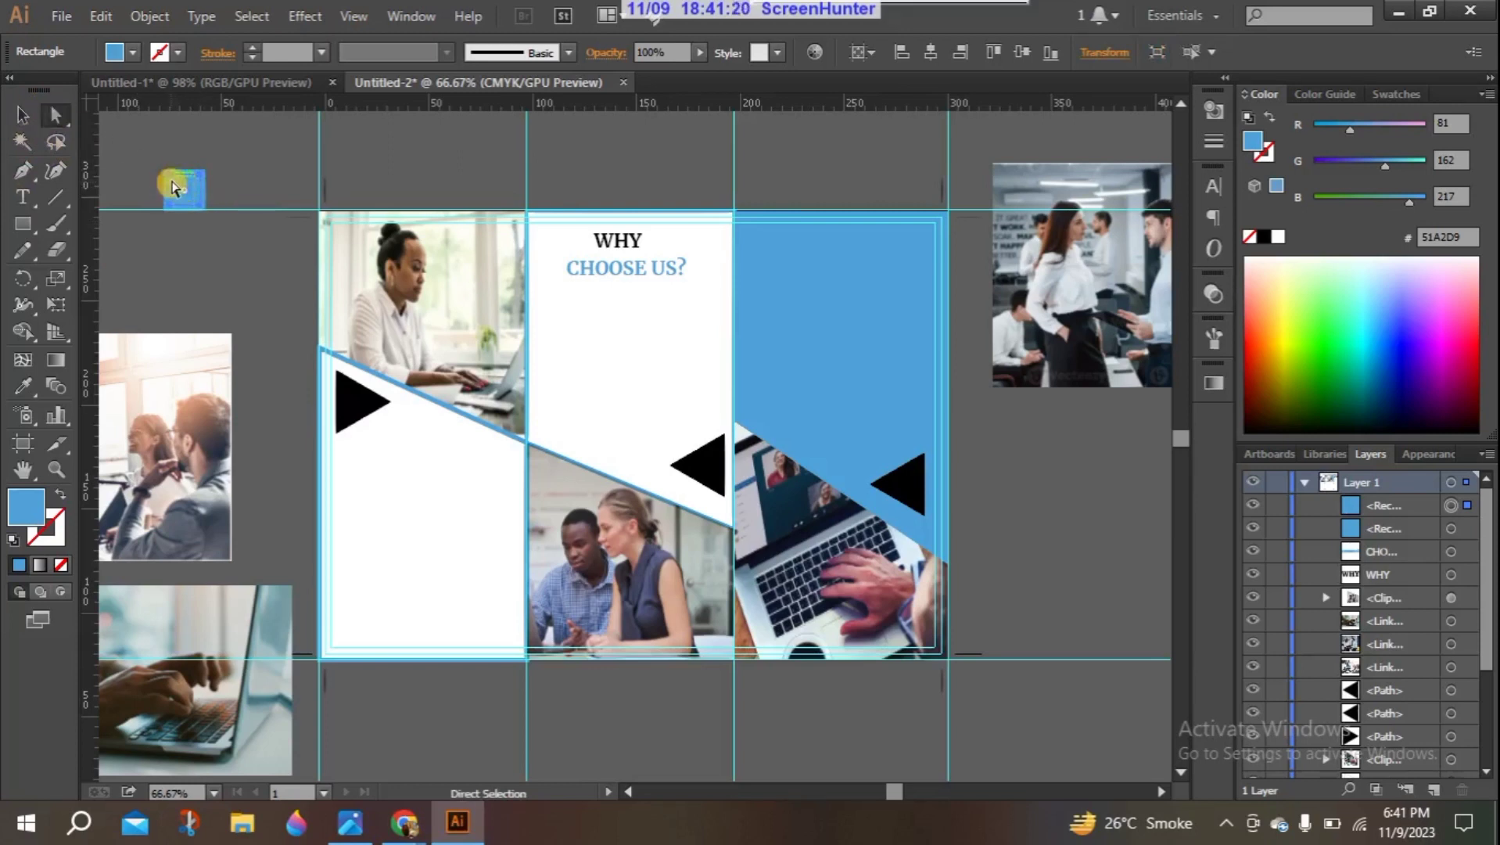
{"action": "left_click_drag", "start_coordinate": [172, 180], "coordinate": [183, 188]}
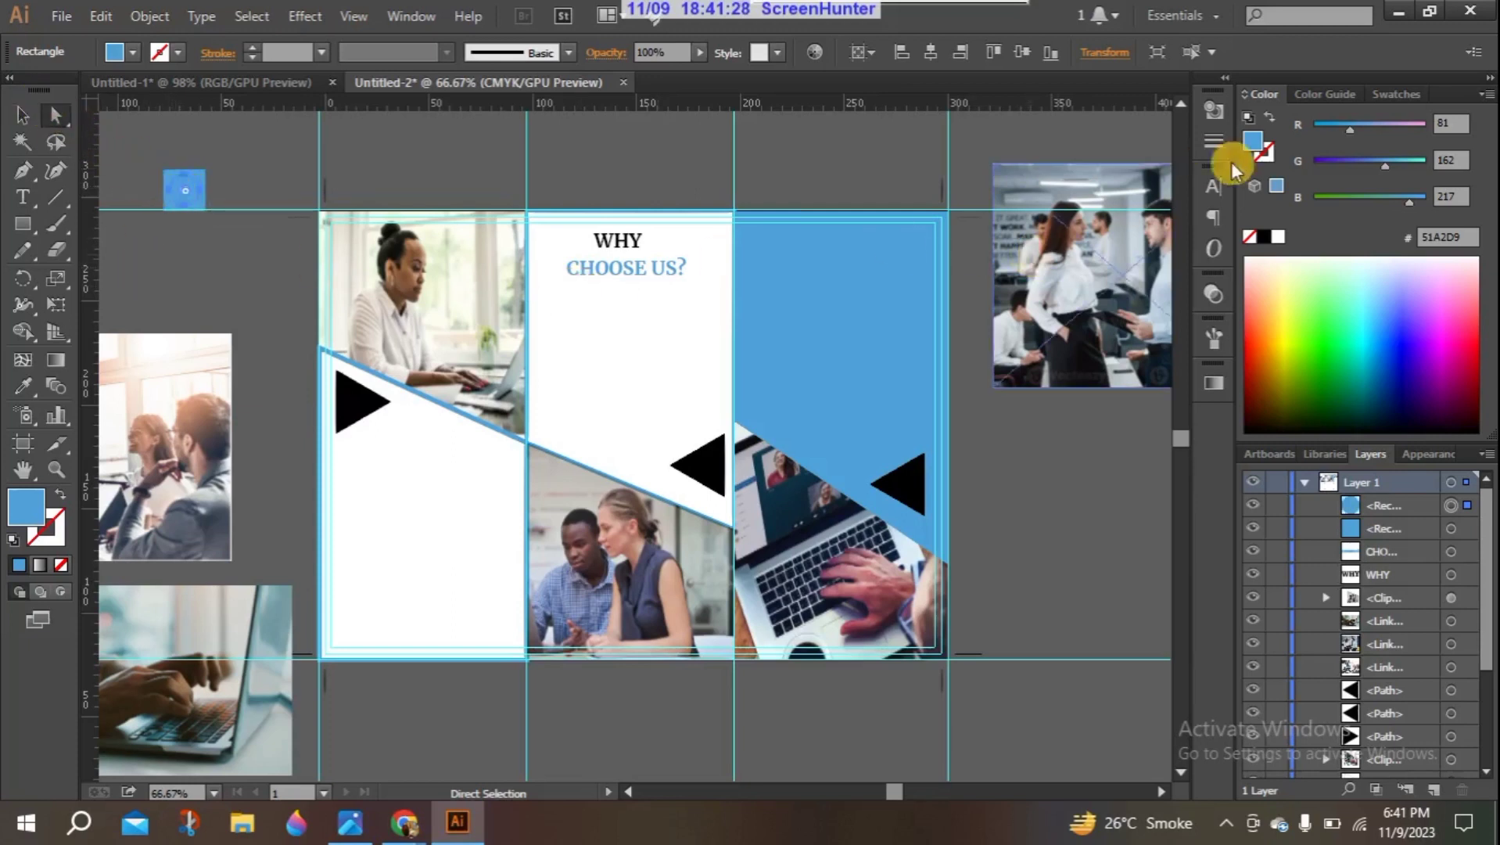
{"action": "left_click", "coordinate": [1277, 237]}
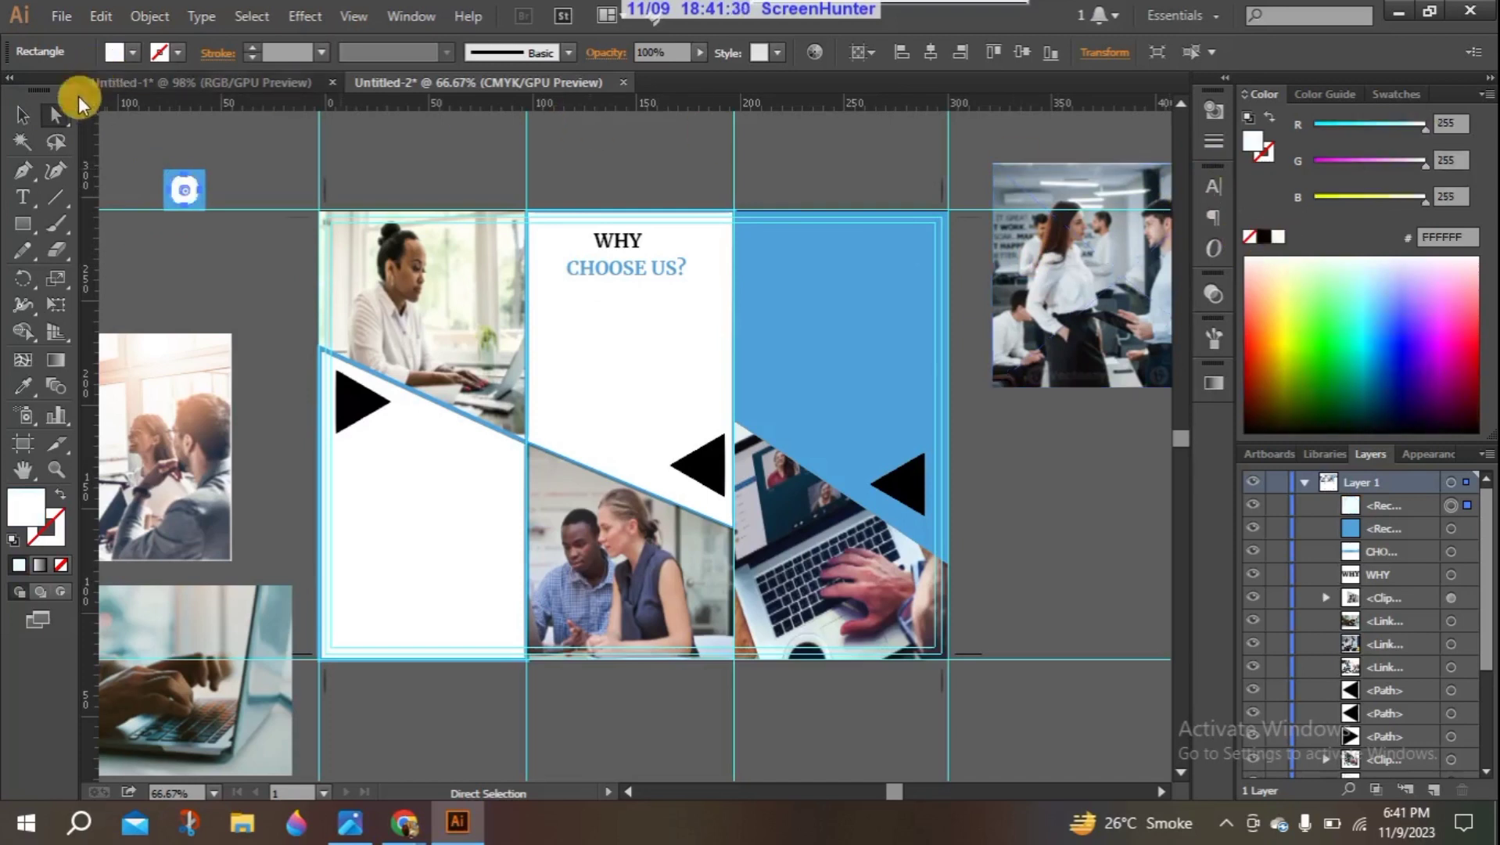
Step: Group the blue square with its white circle and scale the group down slightly
{"action": "left_click", "coordinate": [23, 115]}
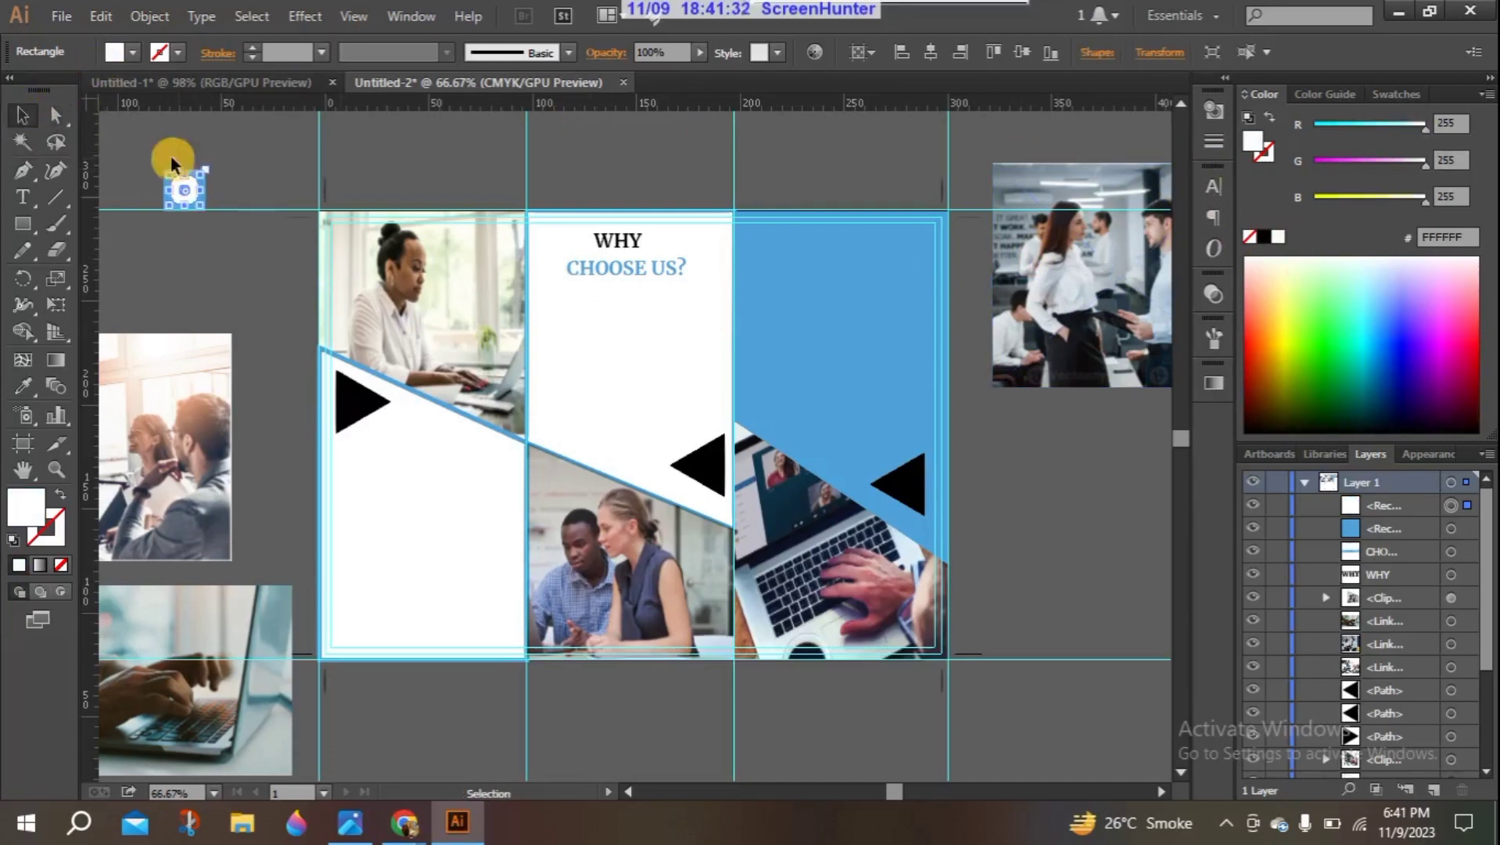
{"action": "left_click_drag", "start_coordinate": [208, 223], "coordinate": [274, 253]}
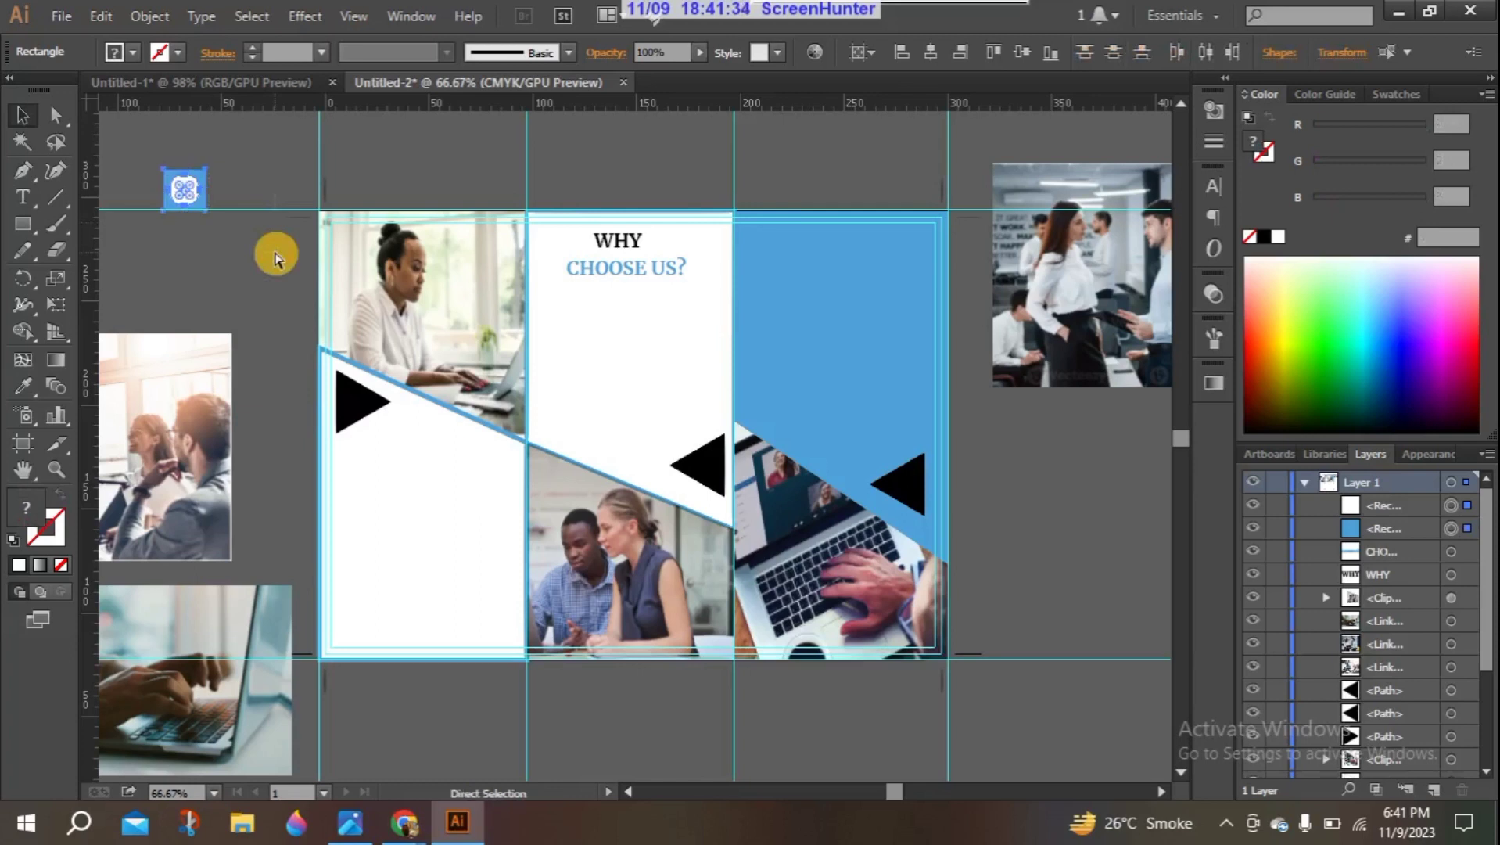
{"action": "key", "text": "ctrl+g"}
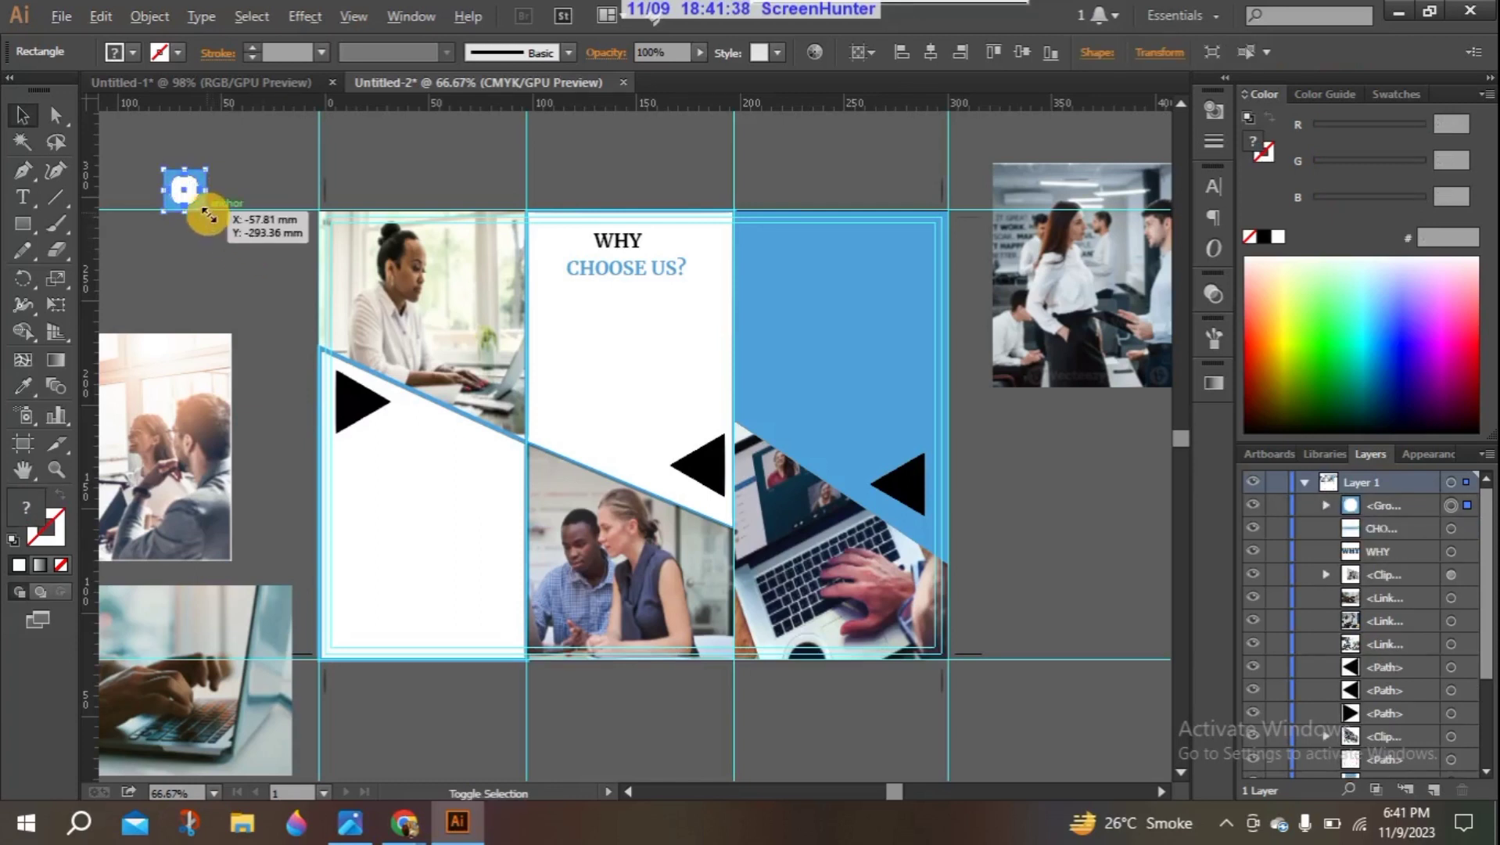
{"action": "left_click_drag", "start_coordinate": [207, 214], "coordinate": [199, 205]}
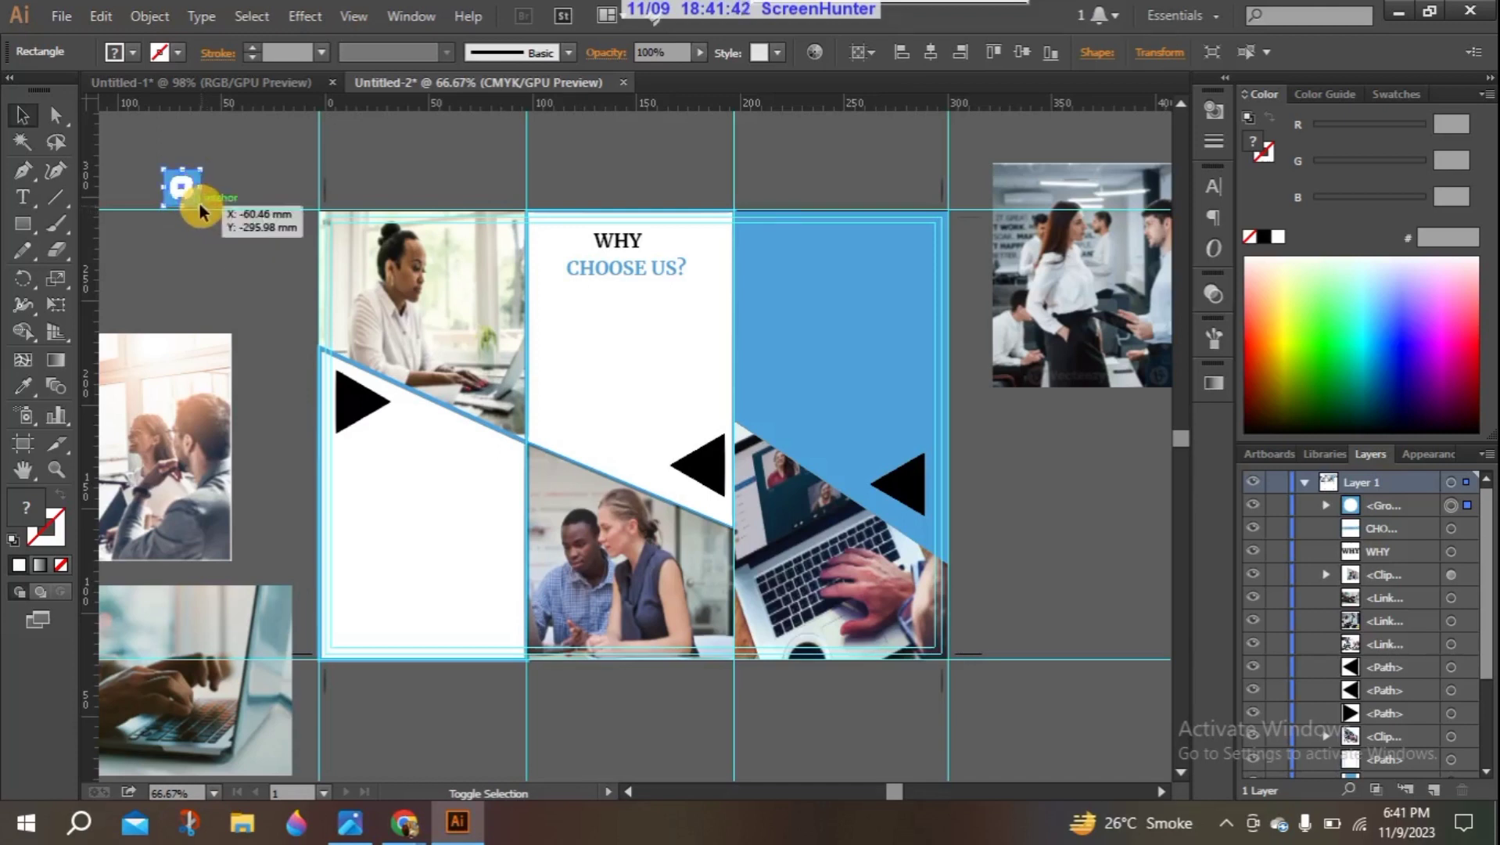
Step: Duplicate the grouped bullet icon downward and repeat the copy to make a column of eight icons
{"action": "left_click_drag", "start_coordinate": [199, 205], "coordinate": [172, 228]}
{"action": "left_click", "coordinate": [239, 187]}
{"action": "key", "text": "ctrl+d"}
{"action": "key", "text": "ctrl+d"}
{"action": "key", "text": "ctrl+d"}
{"action": "key", "text": "ctrl+d"}
{"action": "key", "text": "ctrl+d"}
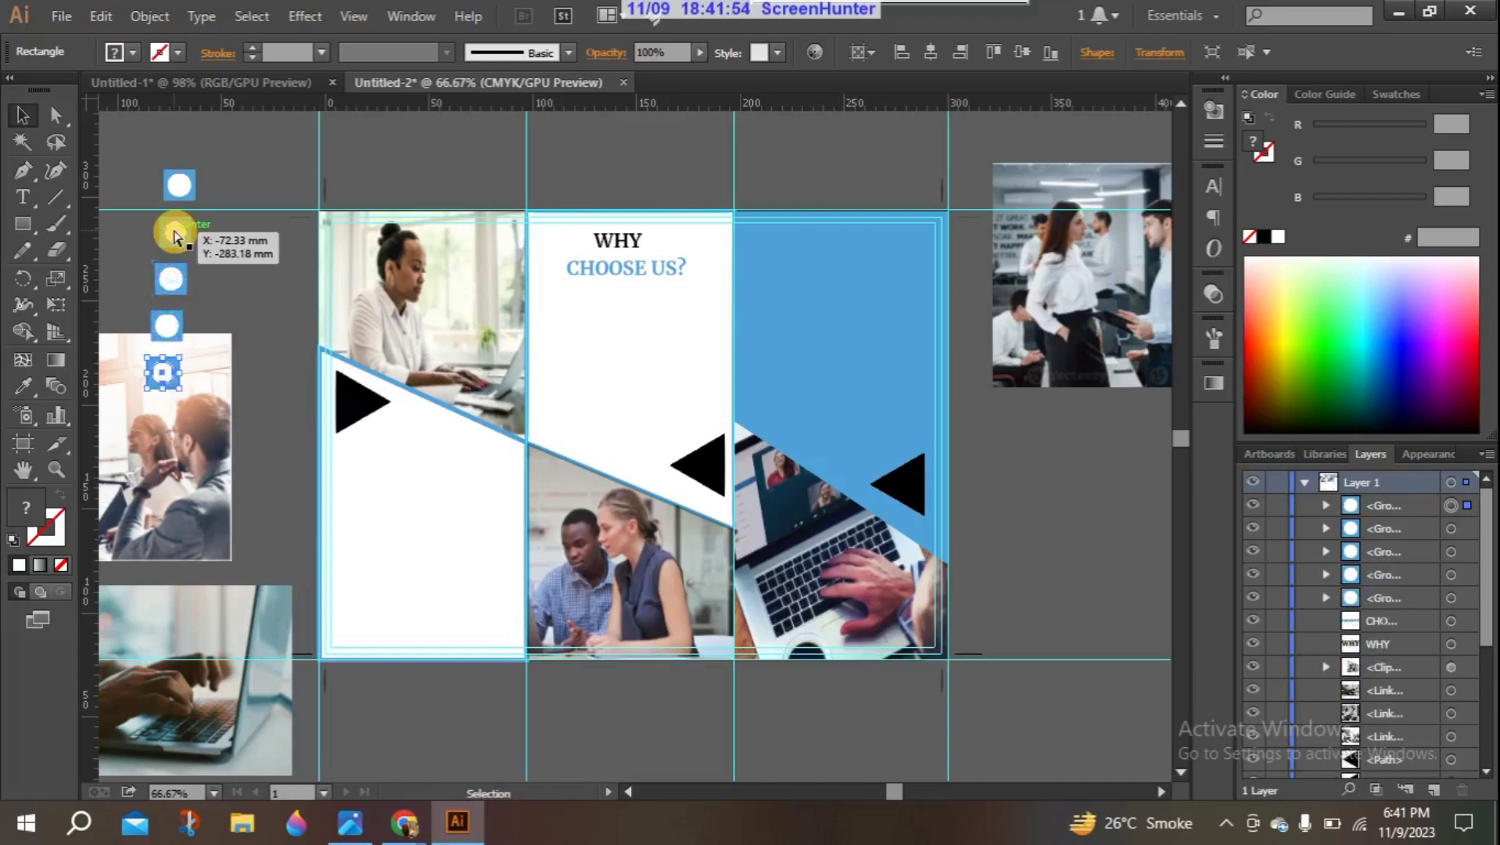
{"action": "key", "text": "ctrl+d"}
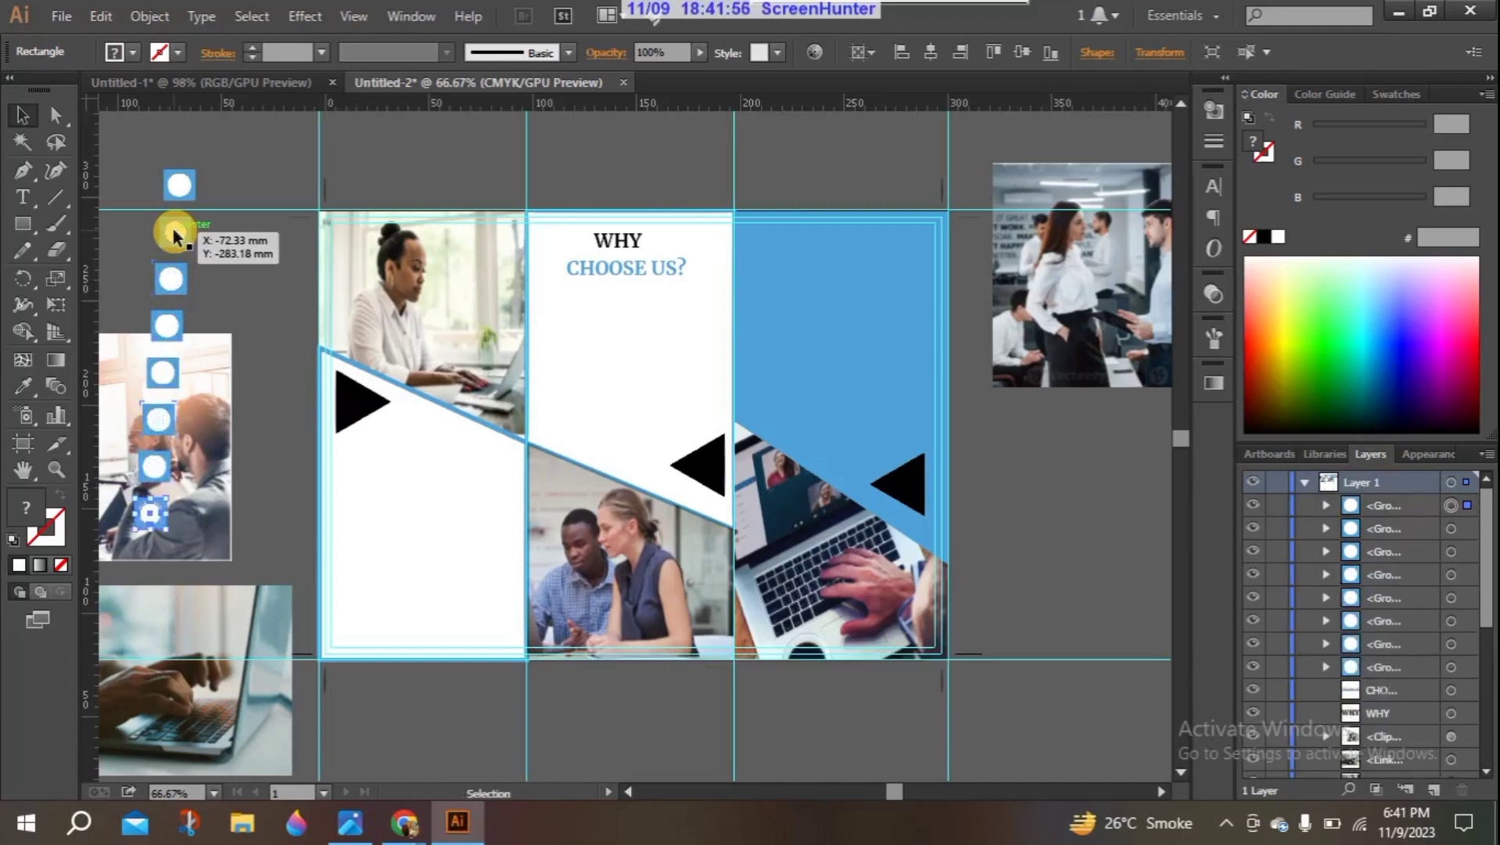
Step: Shrink the topmost bullet icon and place it below the heading near the middle panel's inner edge
{"action": "left_click_drag", "start_coordinate": [184, 179], "coordinate": [560, 301]}
{"action": "left_click", "coordinate": [554, 201]}
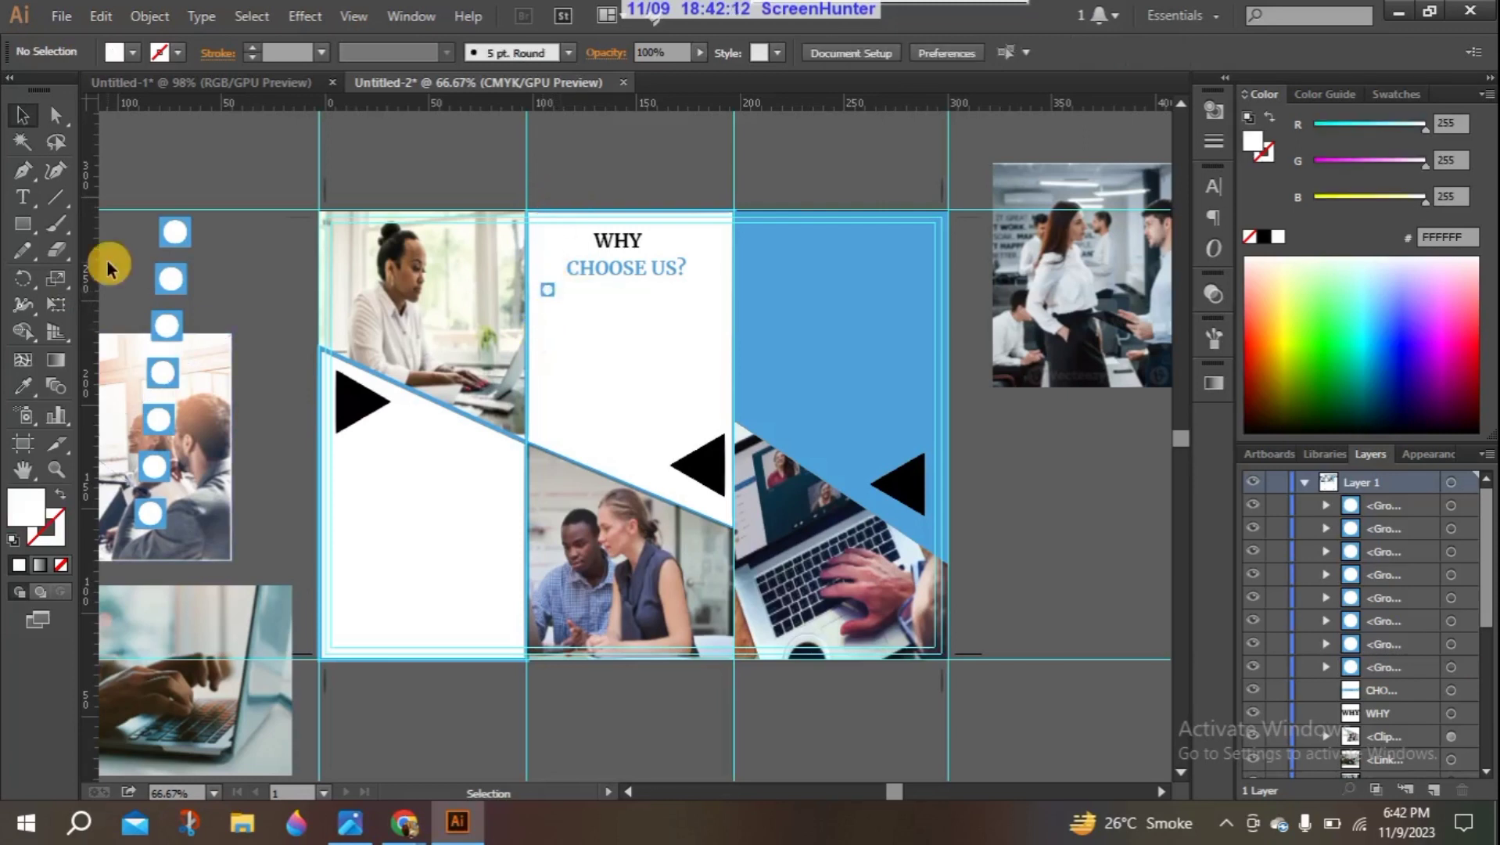
Step: In the Untitled-1 document, move the photos off the placeholder text and copy its first five lines
{"action": "left_click", "coordinate": [230, 87]}
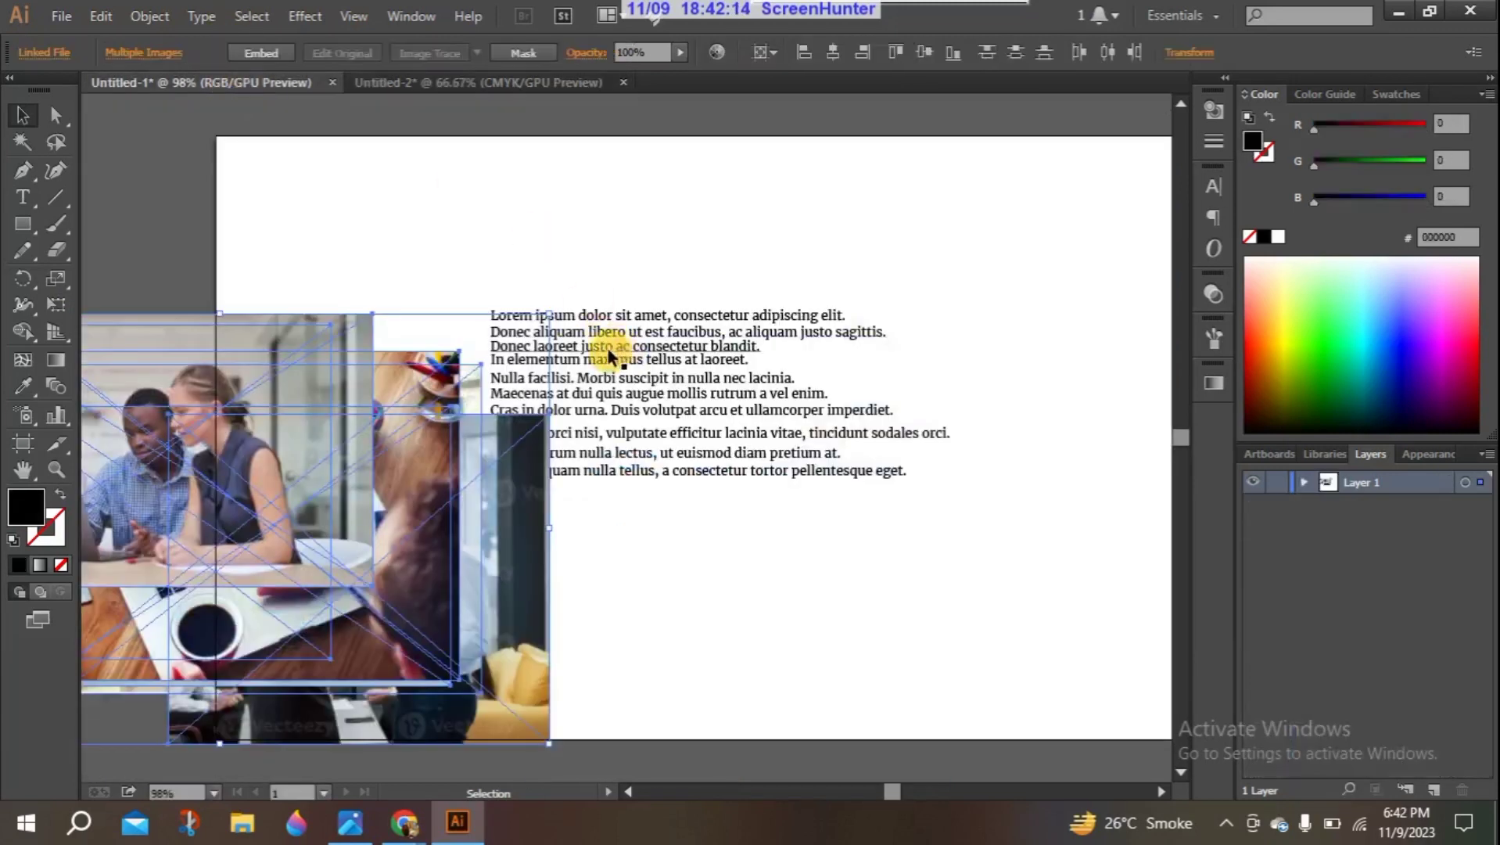
{"action": "left_click_drag", "start_coordinate": [532, 544], "coordinate": [286, 465]}
{"action": "left_click_drag", "start_coordinate": [465, 281], "coordinate": [802, 382]}
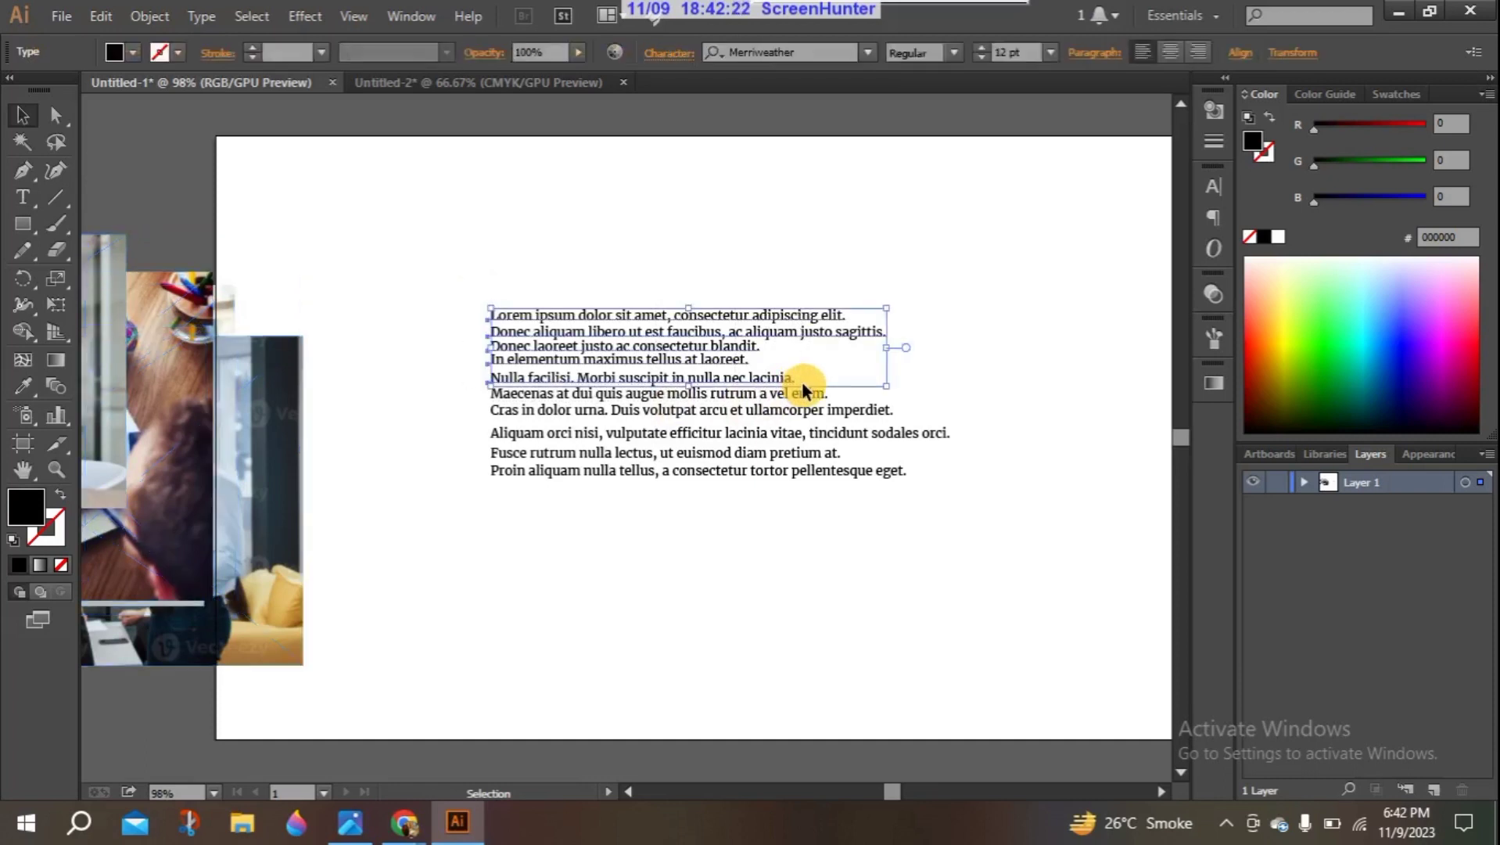
Step: Paste the five placeholder lines into the Untitled-2 brochure in black, placing them under "CHOOSE US?" beside the bullet icon
{"action": "left_click", "coordinate": [497, 82]}
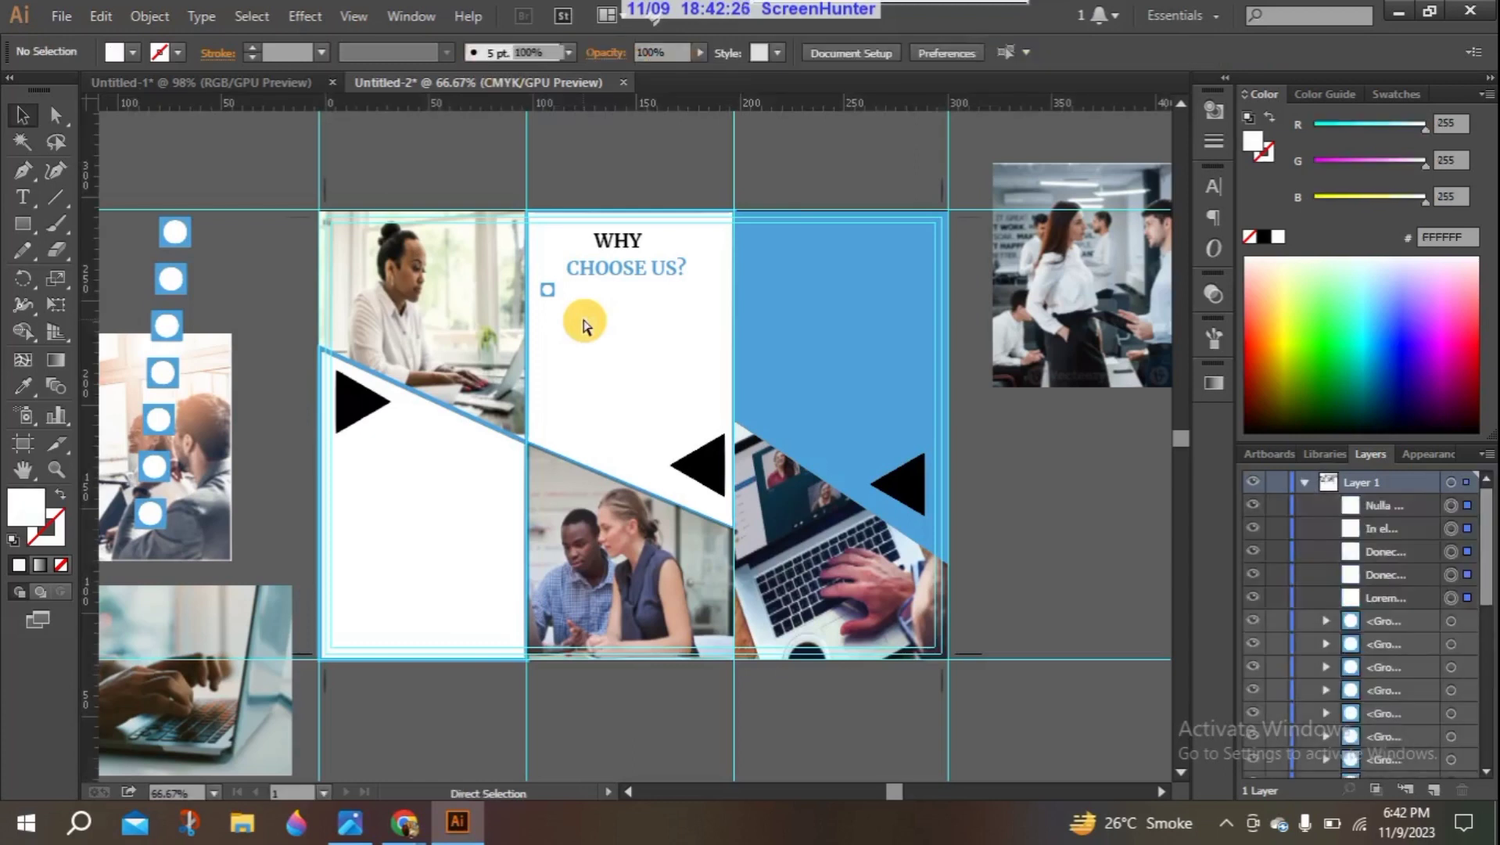
{"action": "type", "text": "Lorem ipsum dolor sit amet, consectetur adipiscing elit. Donec aliquam libero ut est faucibus, ac aliquam justo sagittis. Donec laoreet justo ac consectetur blandit. In elementum maximus lacus at laoreet. Nulla facilisi. Morbi suscipit in nulla nec lacinia."}
{"action": "left_click_drag", "start_coordinate": [585, 431], "coordinate": [658, 310]}
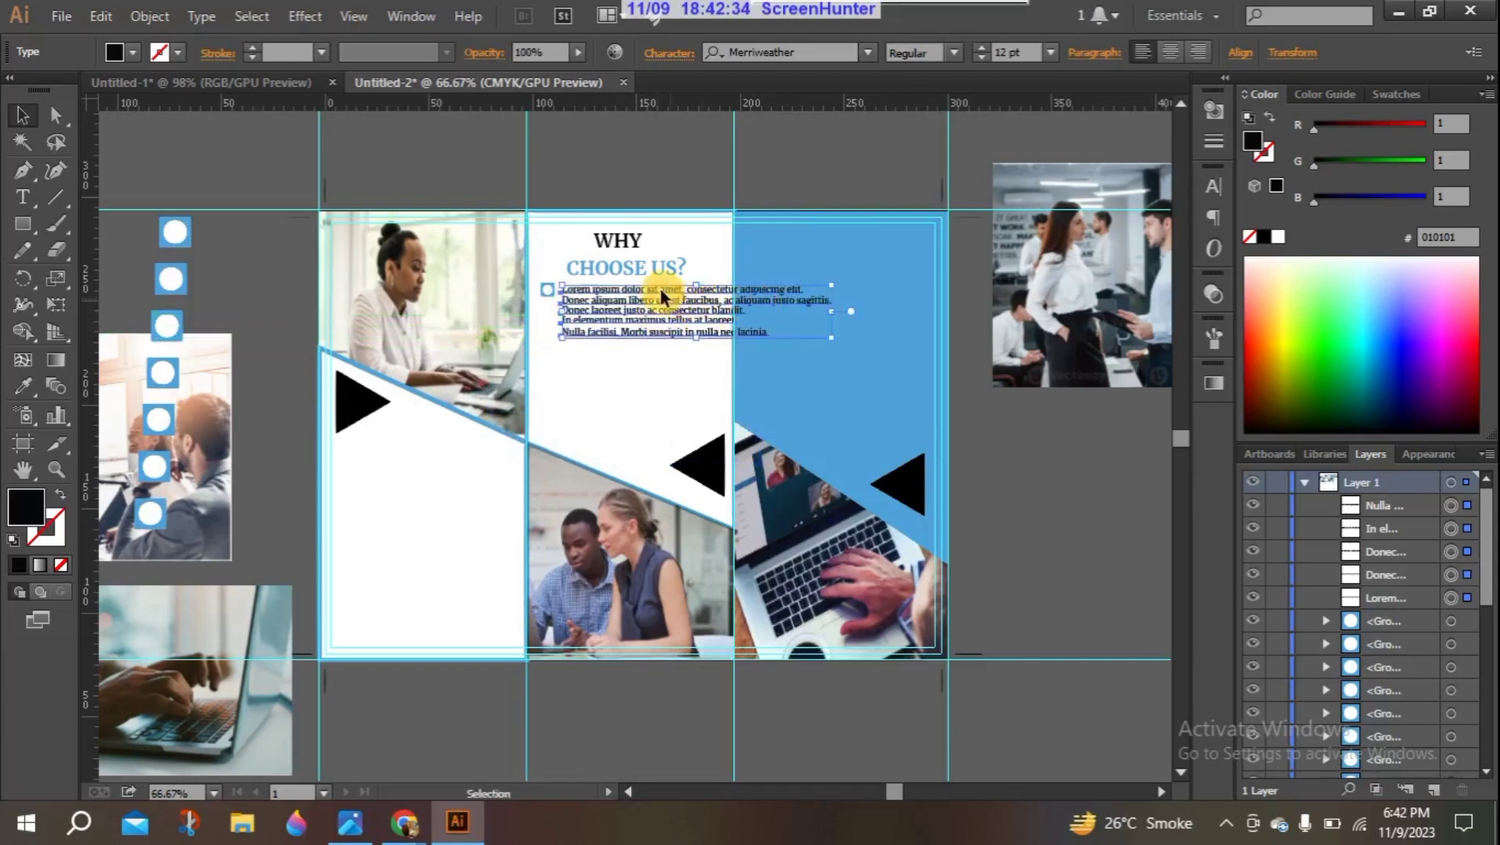
{"action": "left_click", "coordinate": [686, 171]}
{"action": "left_click", "coordinate": [802, 286]}
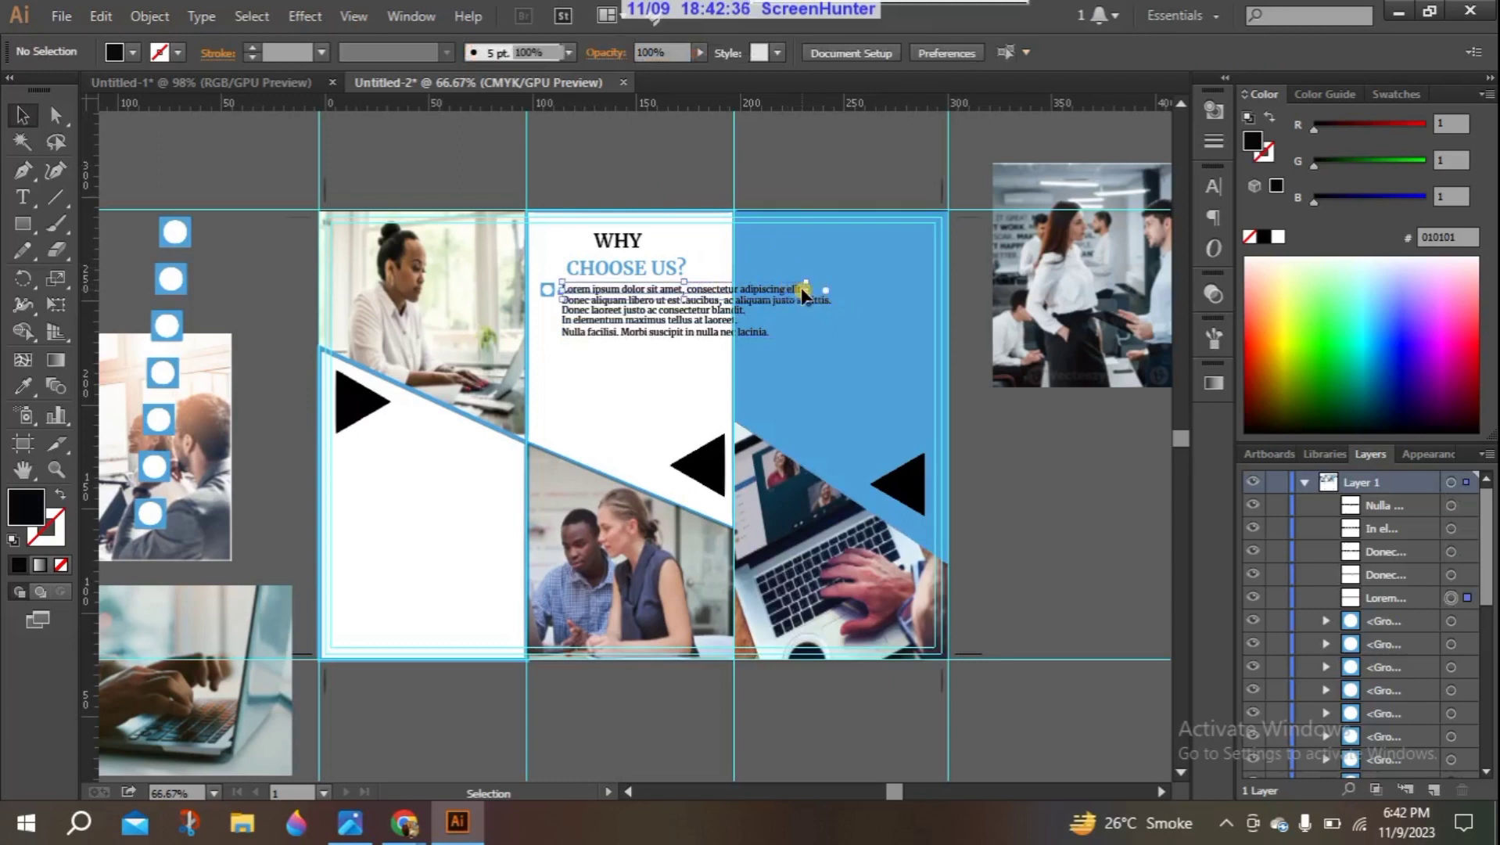
{"action": "double_click", "coordinate": [801, 287]}
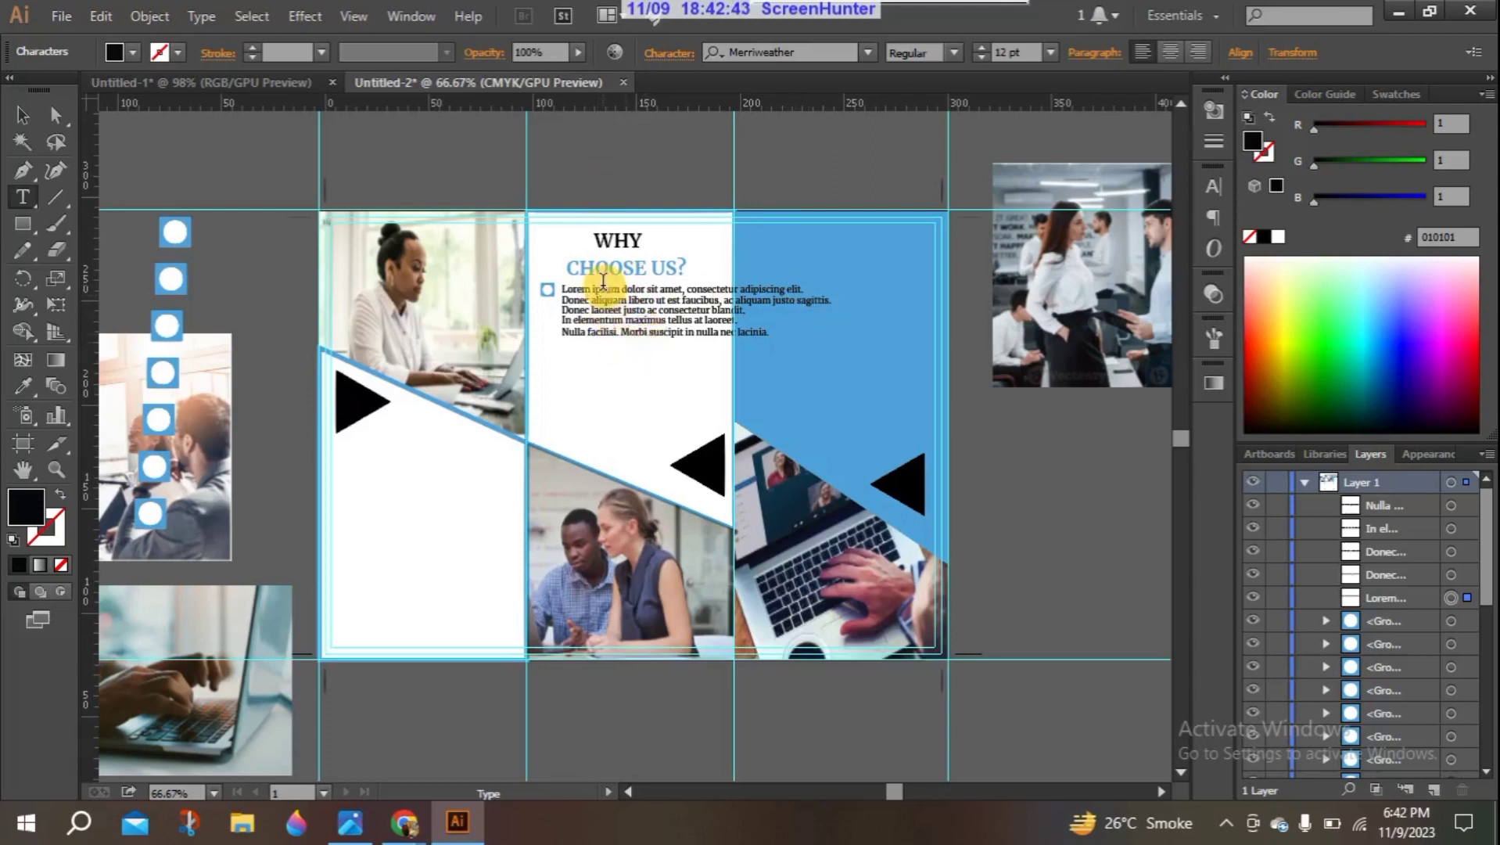
{"action": "left_click", "coordinate": [22, 115]}
{"action": "left_click", "coordinate": [621, 359]}
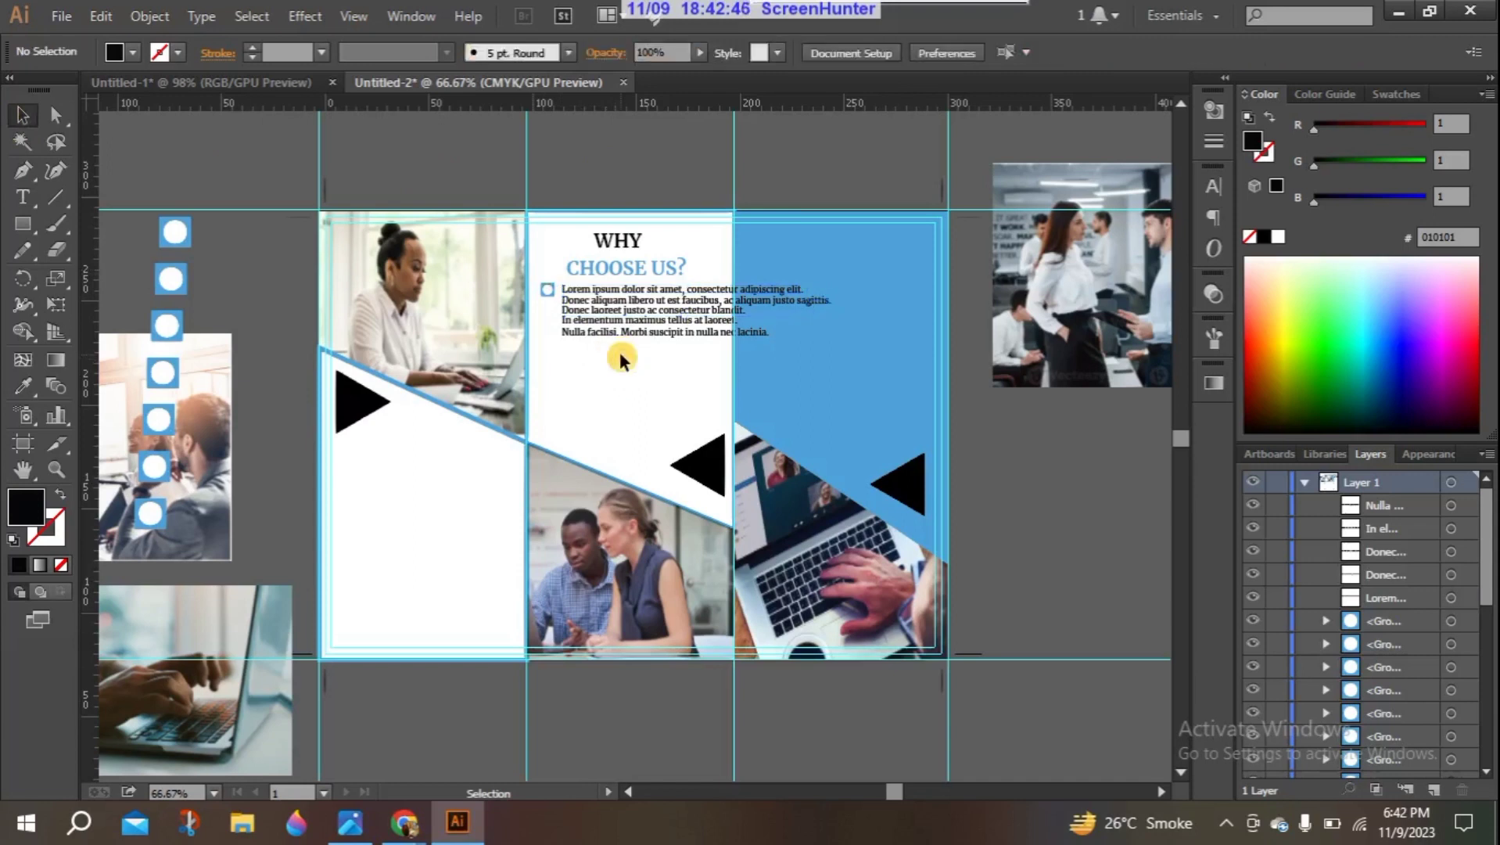
Step: Move the four placeholder lines below "Lorem ipsum dolor sit amet" off the brochure, to the empty area above the blue panel
{"action": "left_click", "coordinate": [618, 332]}
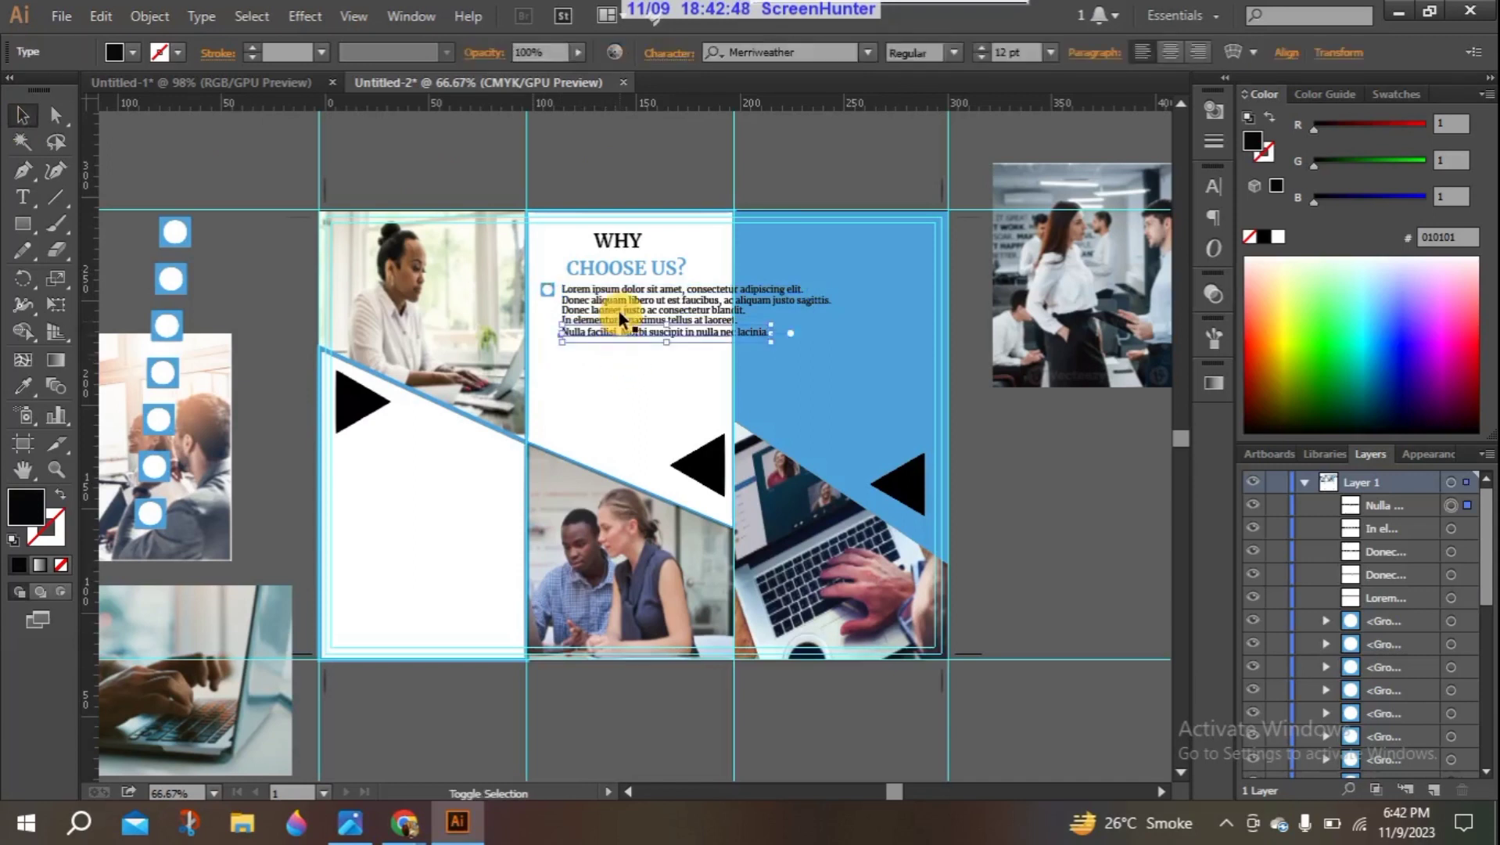
{"action": "left_click", "coordinate": [618, 319], "text": "shift"}
{"action": "left_click", "coordinate": [615, 308], "text": "shift"}
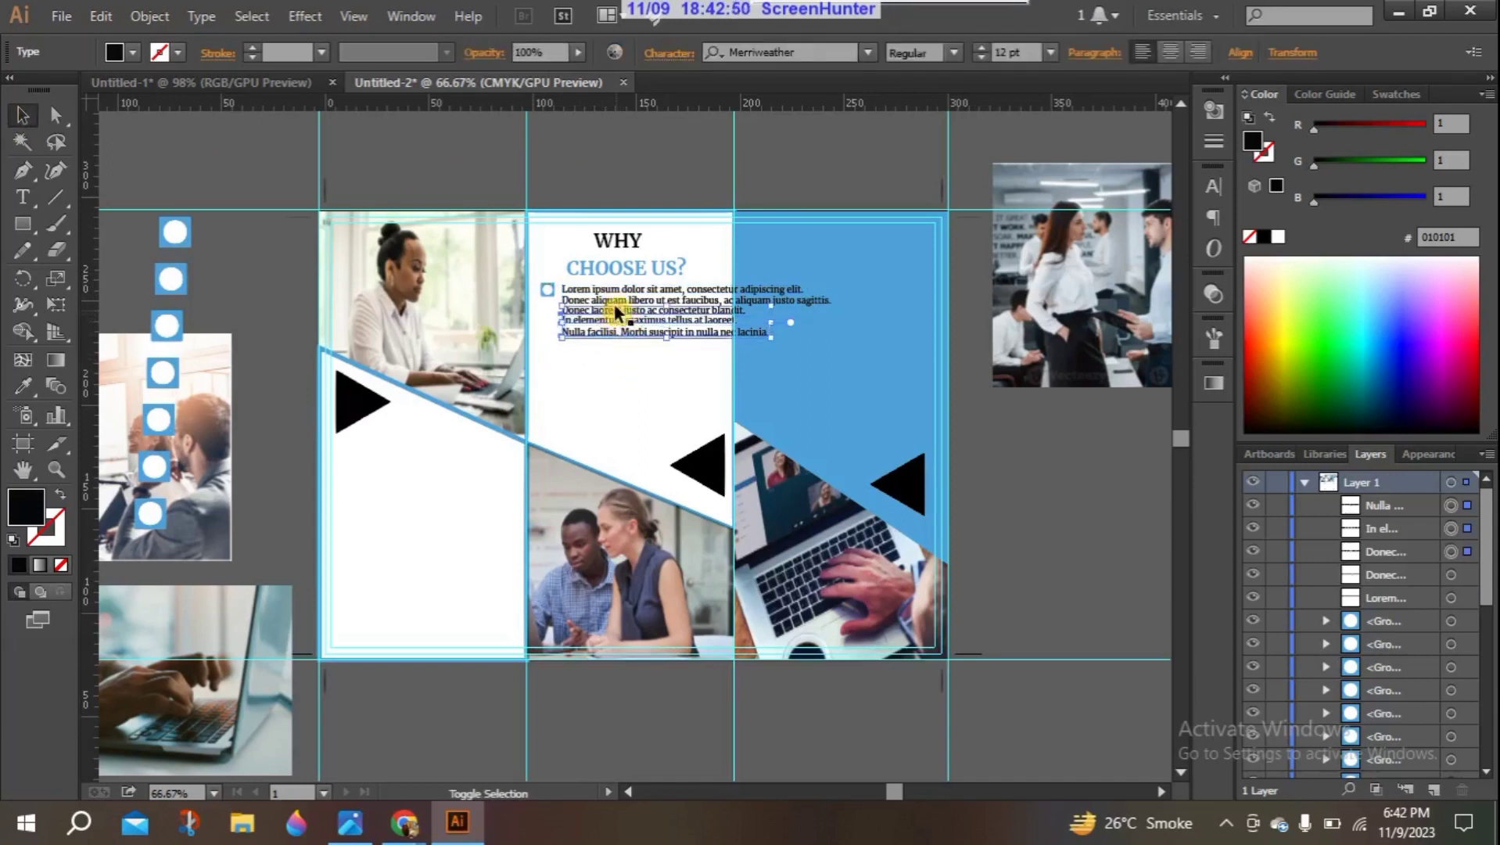
{"action": "left_click", "coordinate": [612, 299], "text": "shift"}
{"action": "left_click_drag", "start_coordinate": [612, 312], "coordinate": [838, 140]}
Step: Shrink the remaining "Lorem ipsum" line to fit inside the middle panel and align it beside the bullet icon
{"action": "left_click", "coordinate": [658, 288]}
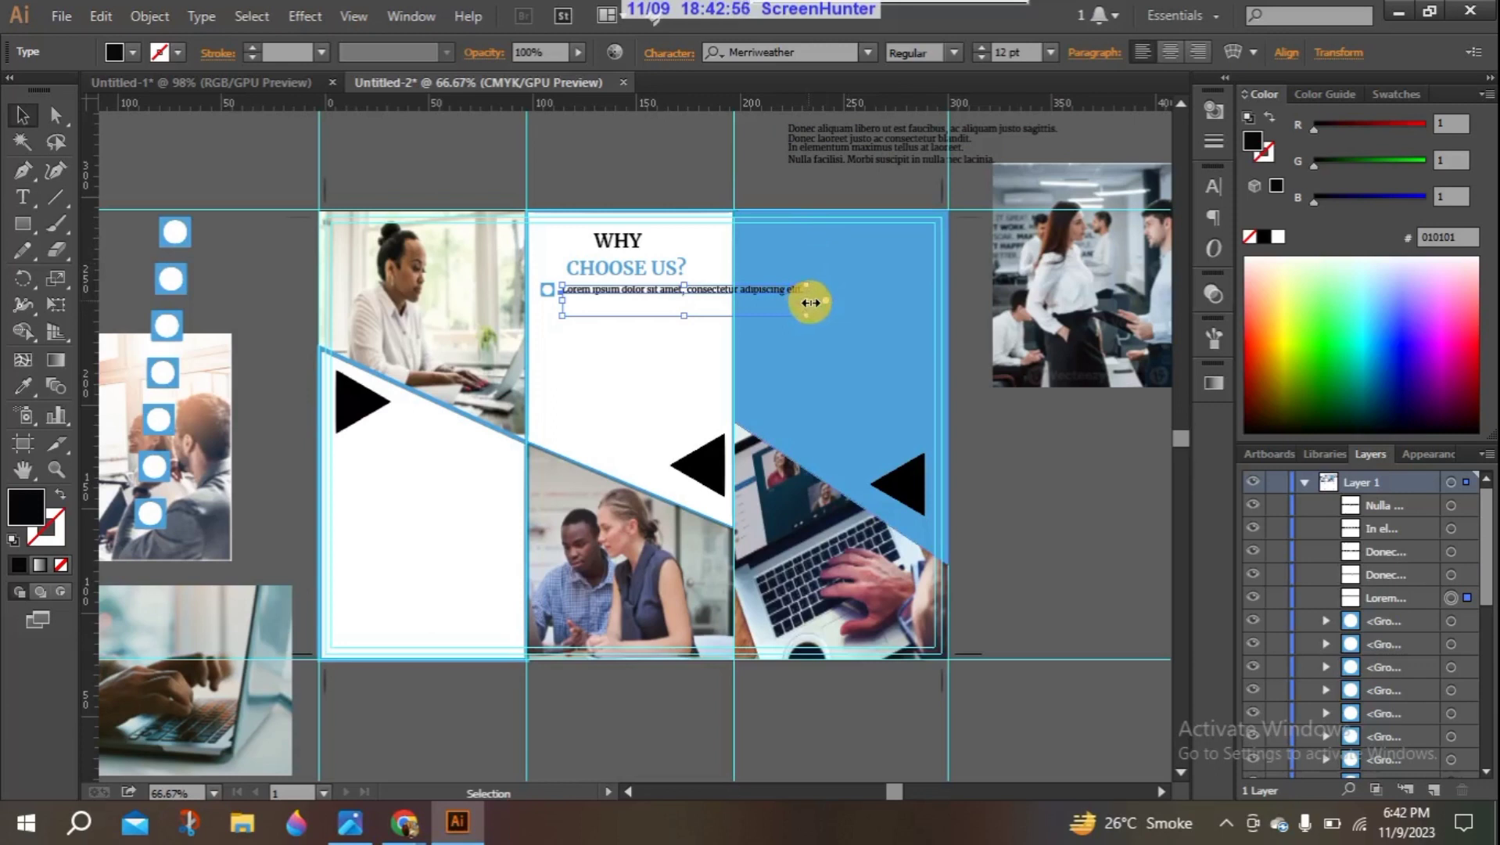
{"action": "left_click_drag", "start_coordinate": [809, 302], "coordinate": [719, 302]}
{"action": "left_click", "coordinate": [607, 188]}
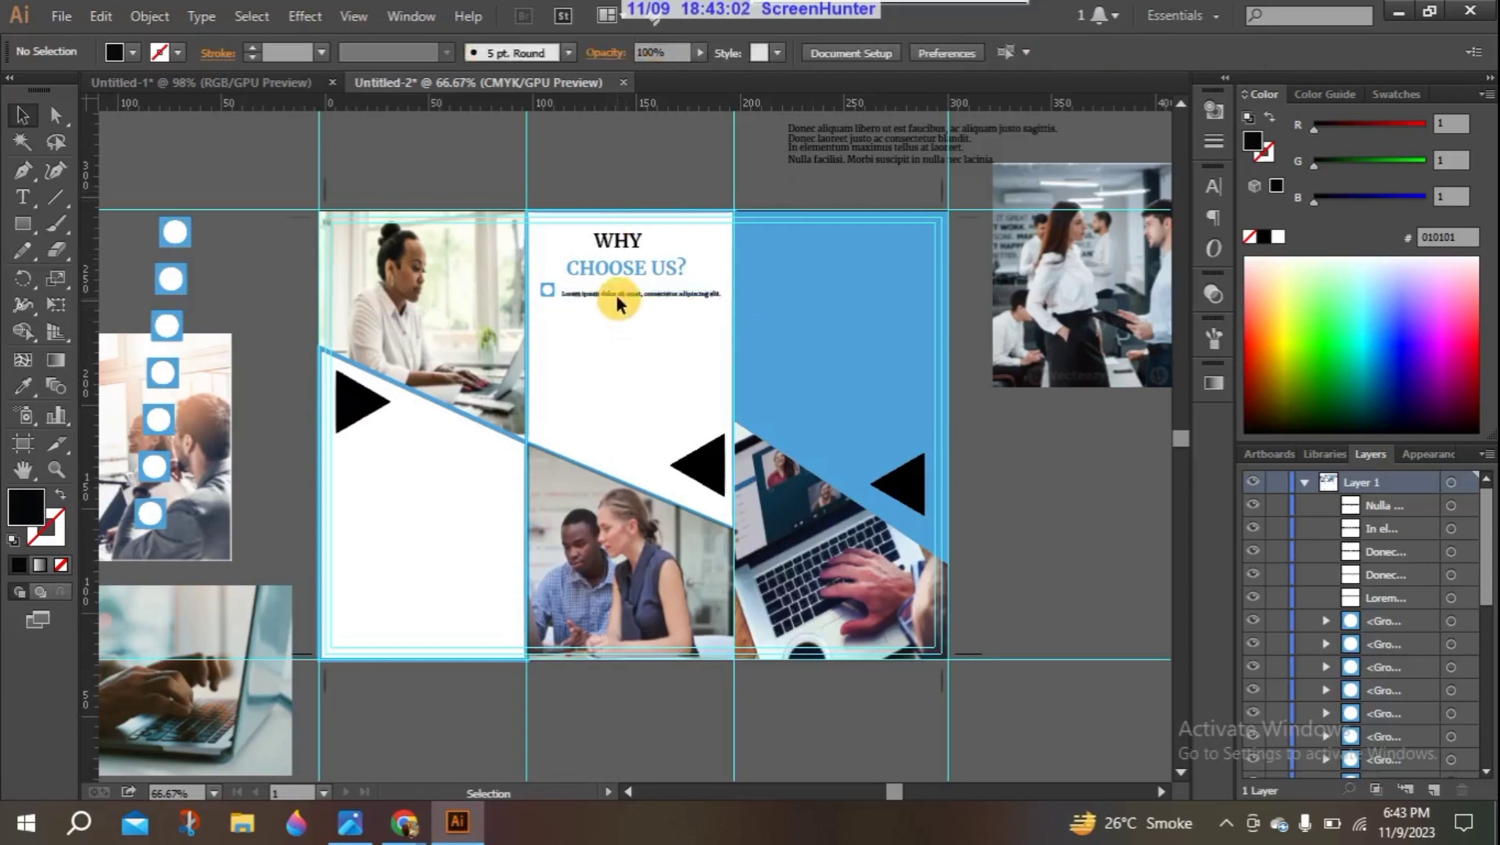
{"action": "left_click_drag", "start_coordinate": [614, 294], "coordinate": [589, 289]}
{"action": "left_click", "coordinate": [601, 204]}
{"action": "left_click", "coordinate": [590, 162]}
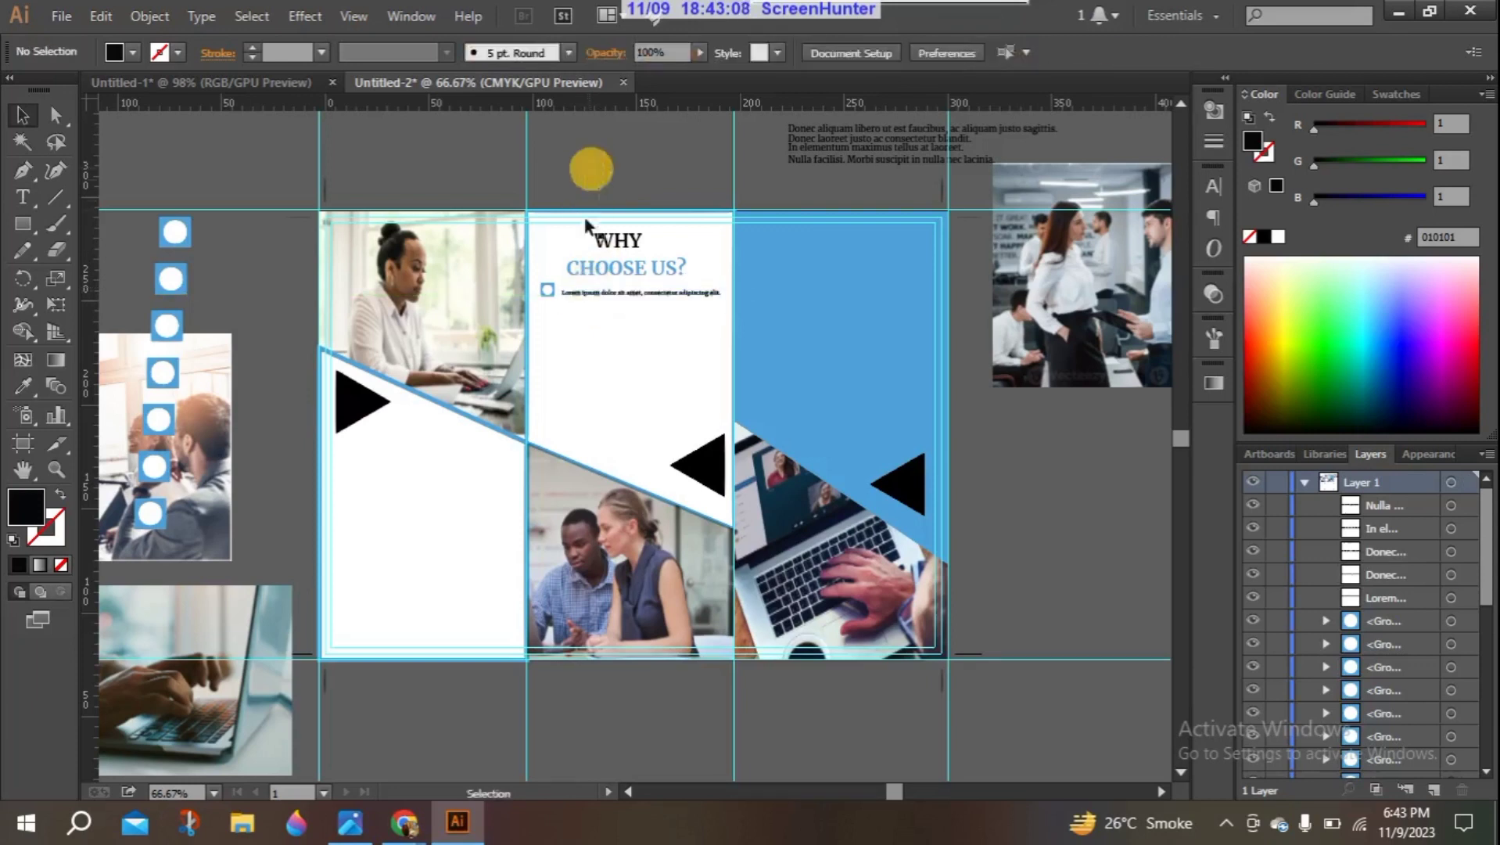
Step: Duplicate the small bullet icon just below the first one and place the "Donec laoreet justo ac consectetur blandit." line beside it
{"action": "left_click", "coordinate": [546, 287]}
{"action": "left_click_drag", "start_coordinate": [547, 293], "coordinate": [550, 313]}
{"action": "left_click", "coordinate": [560, 113]}
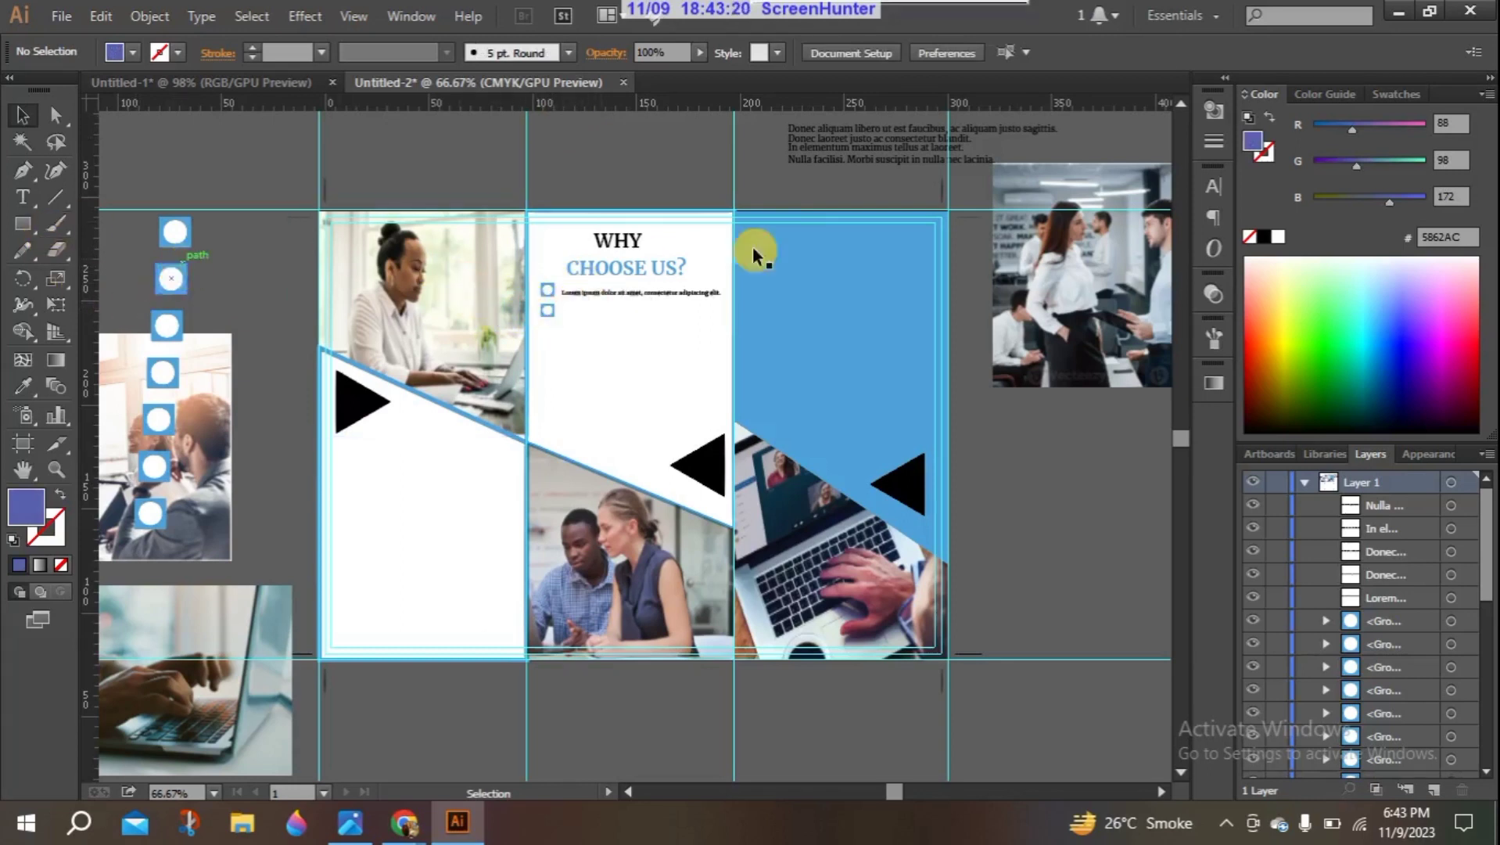
{"action": "left_click_drag", "start_coordinate": [802, 130], "coordinate": [577, 310]}
{"action": "left_click", "coordinate": [649, 287]}
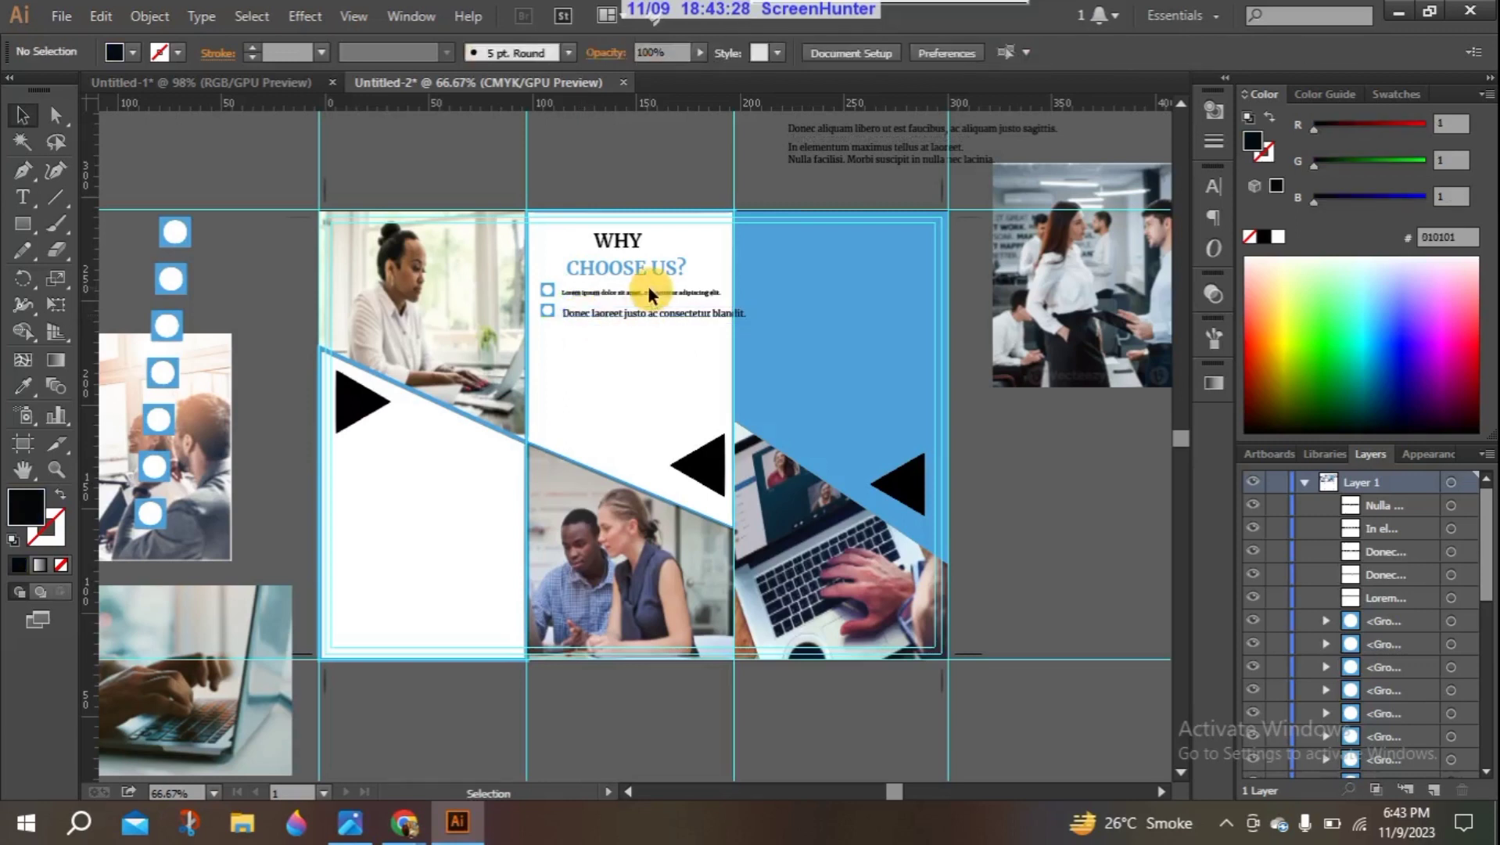
{"action": "left_click", "coordinate": [650, 296]}
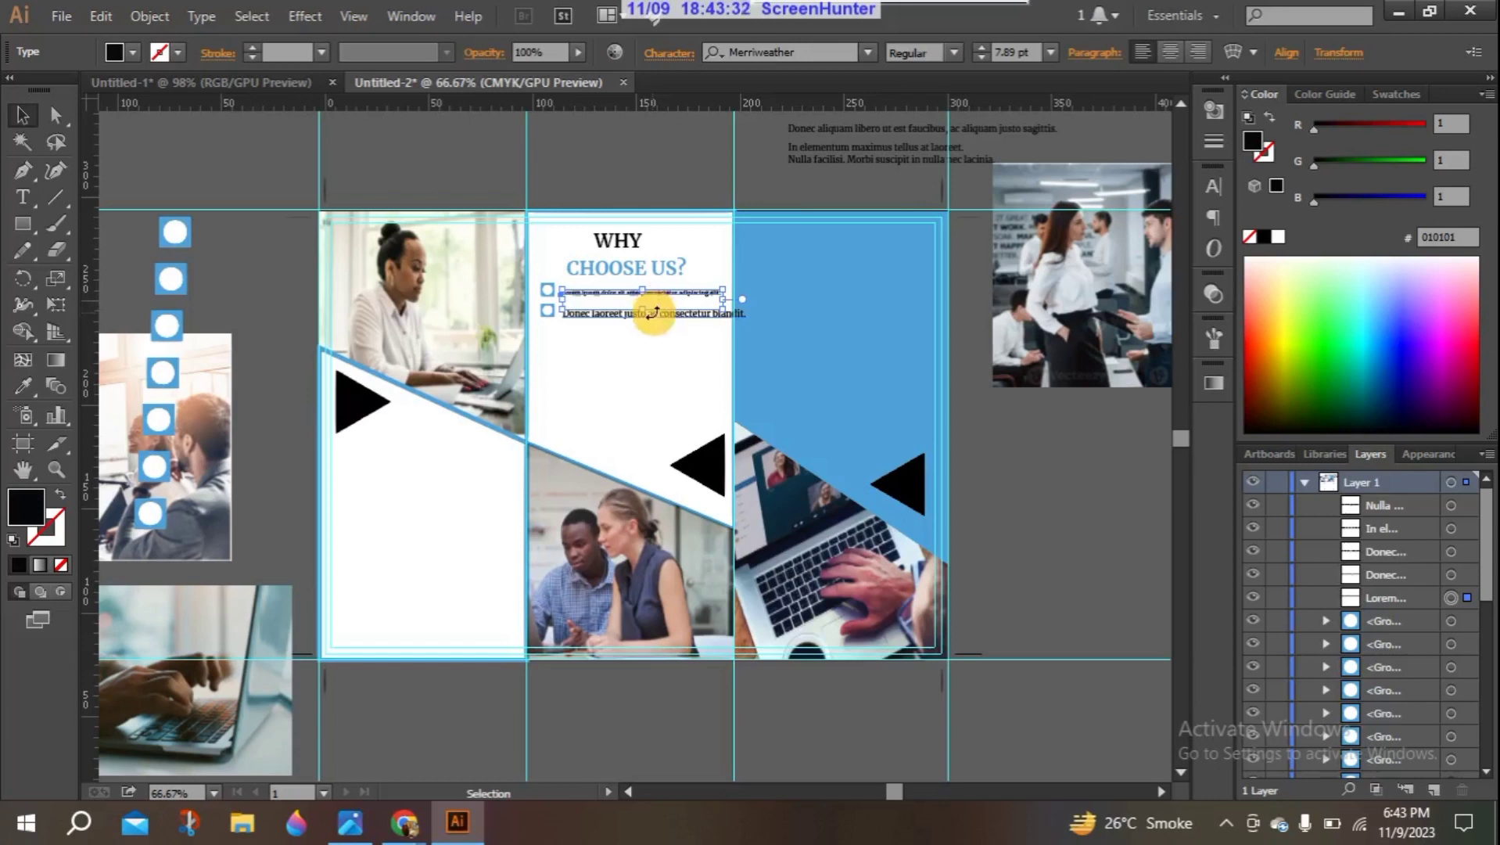
{"action": "left_click", "coordinate": [647, 313]}
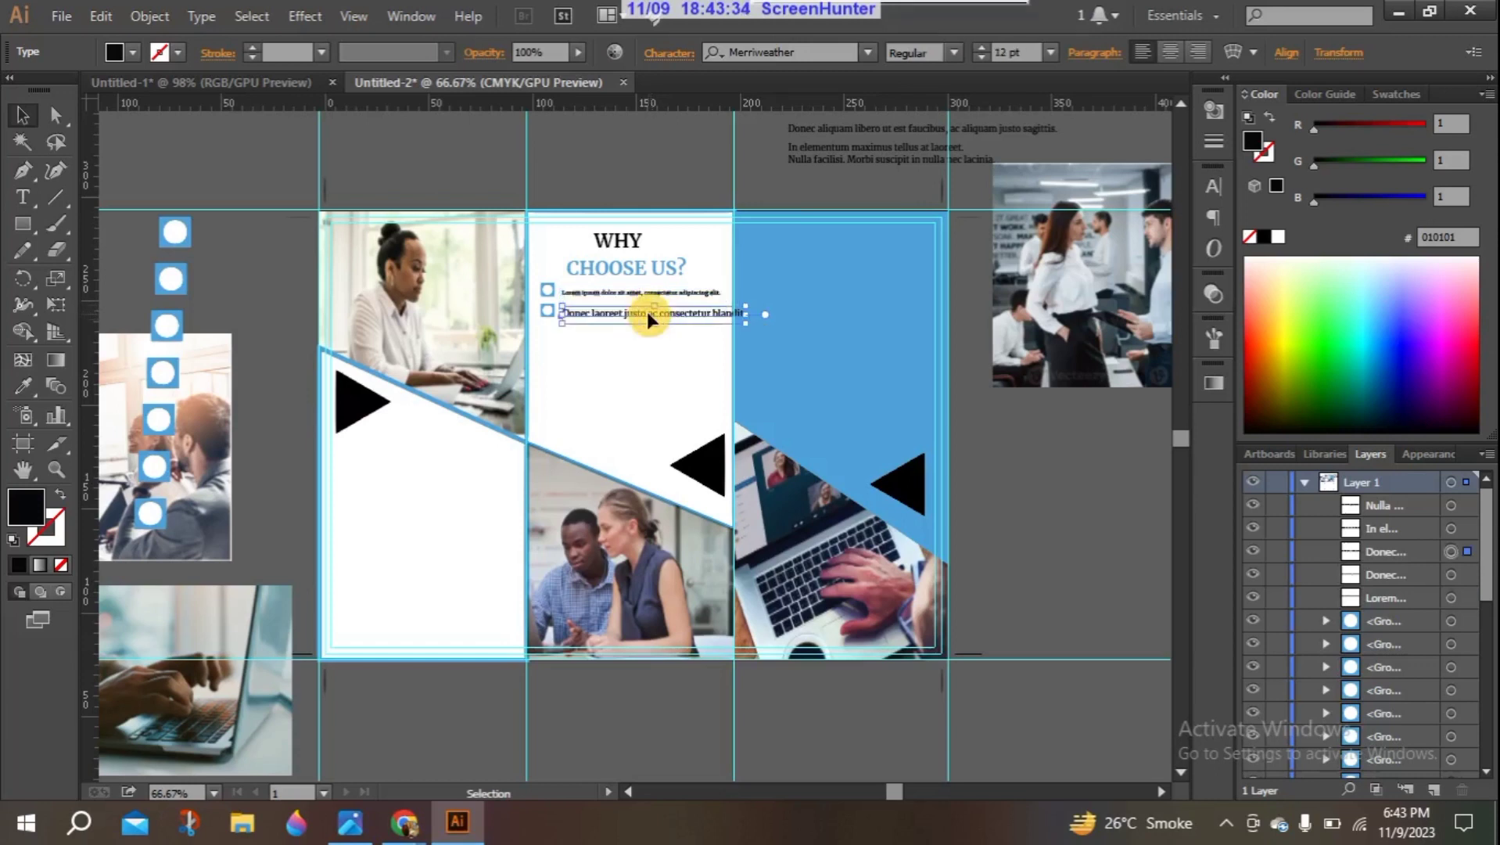
{"action": "left_click_drag", "start_coordinate": [647, 312], "coordinate": [554, 306]}
Step: Make two more bullet icon copies down the column and place the "In elementum maximus tellus at laoreet." line beside the third icon
{"action": "left_click", "coordinate": [545, 310]}
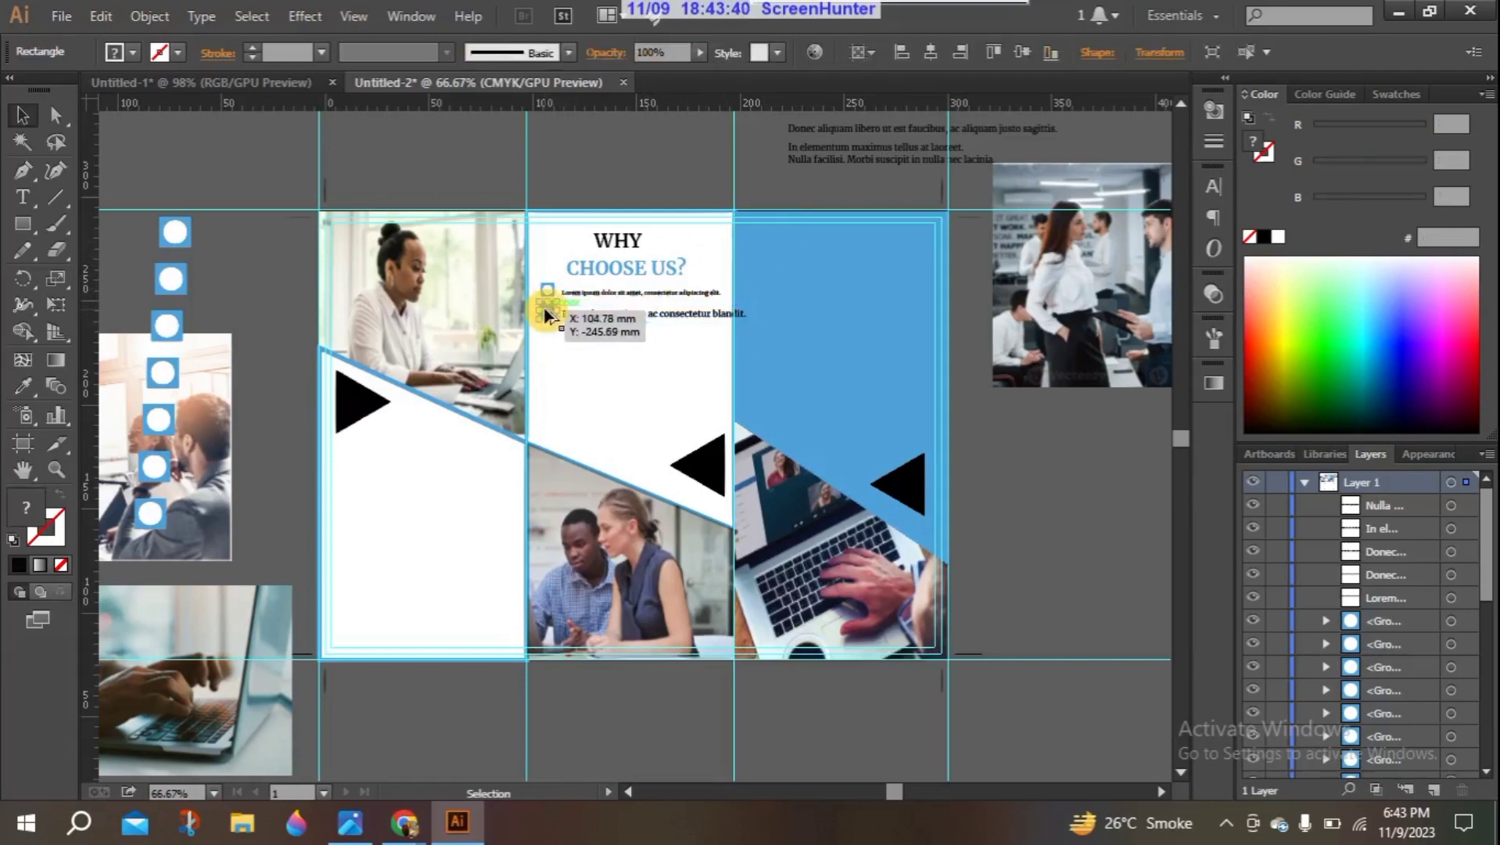
{"action": "left_click_drag", "start_coordinate": [545, 314], "coordinate": [546, 343]}
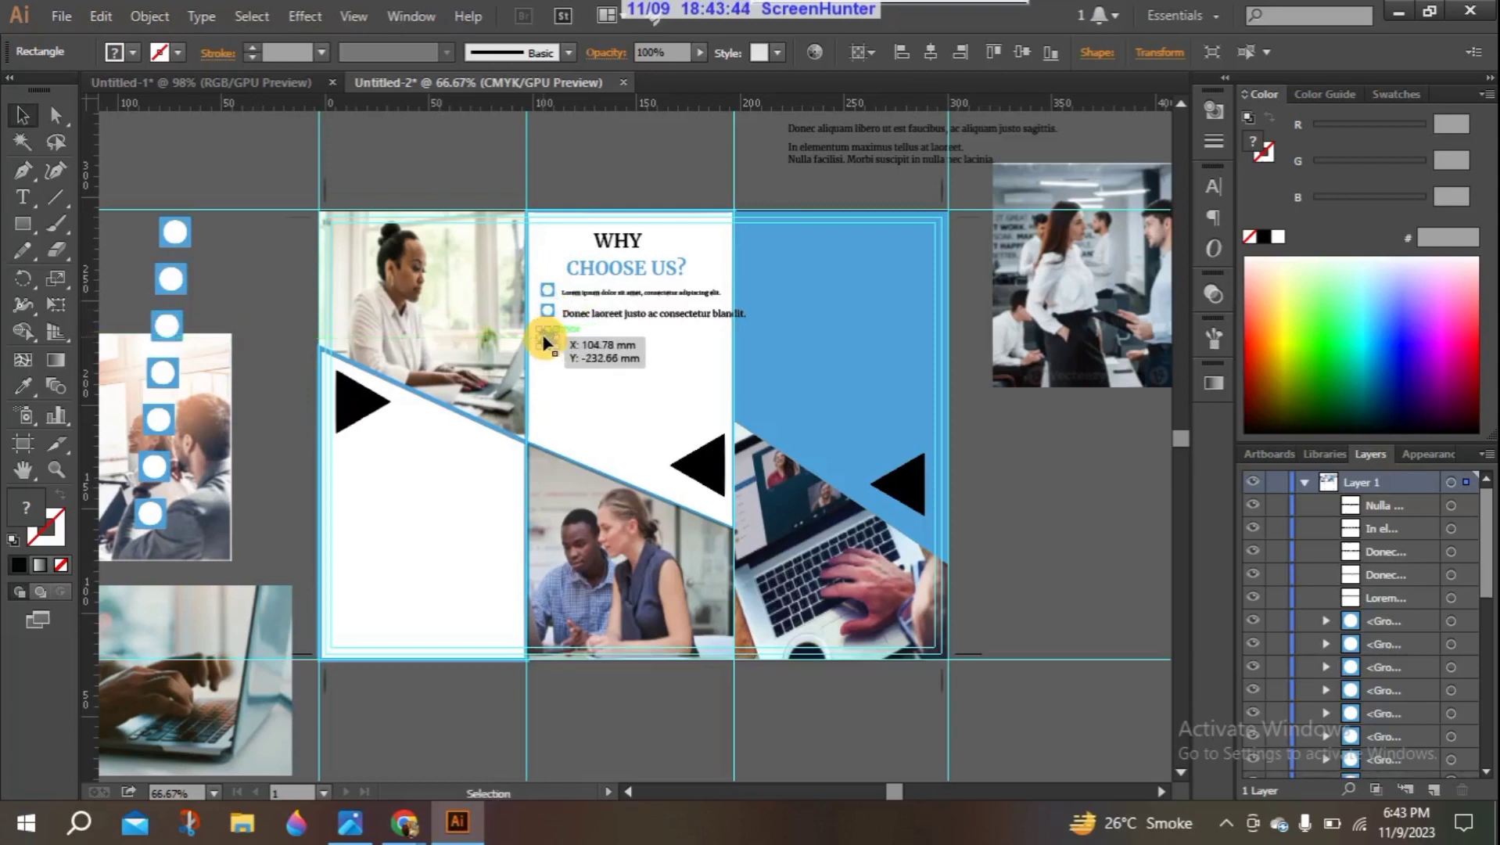
{"action": "key", "text": "ctrl+d"}
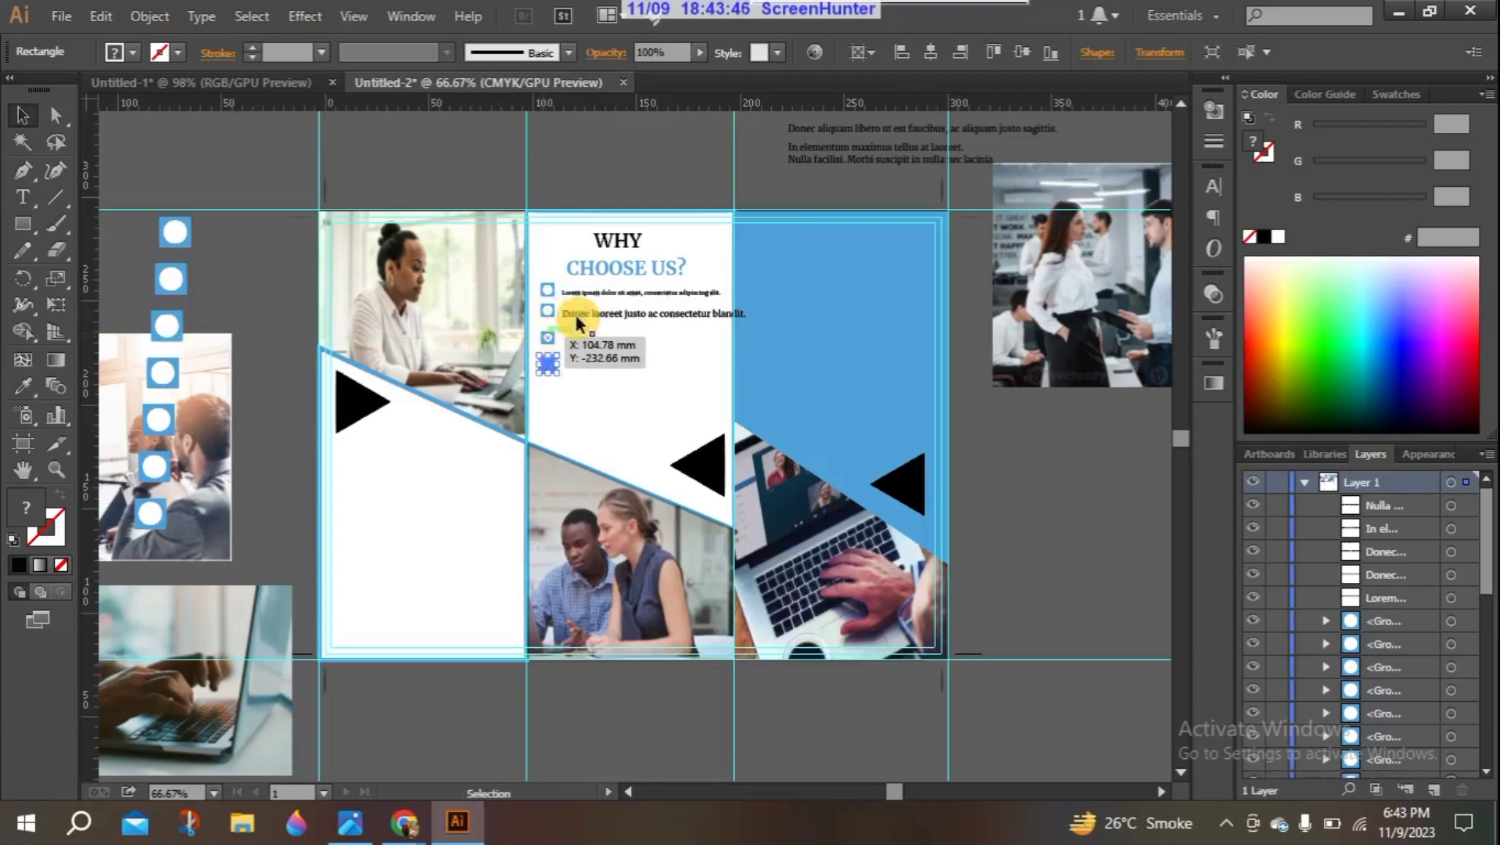
{"action": "left_click_drag", "start_coordinate": [879, 148], "coordinate": [649, 338]}
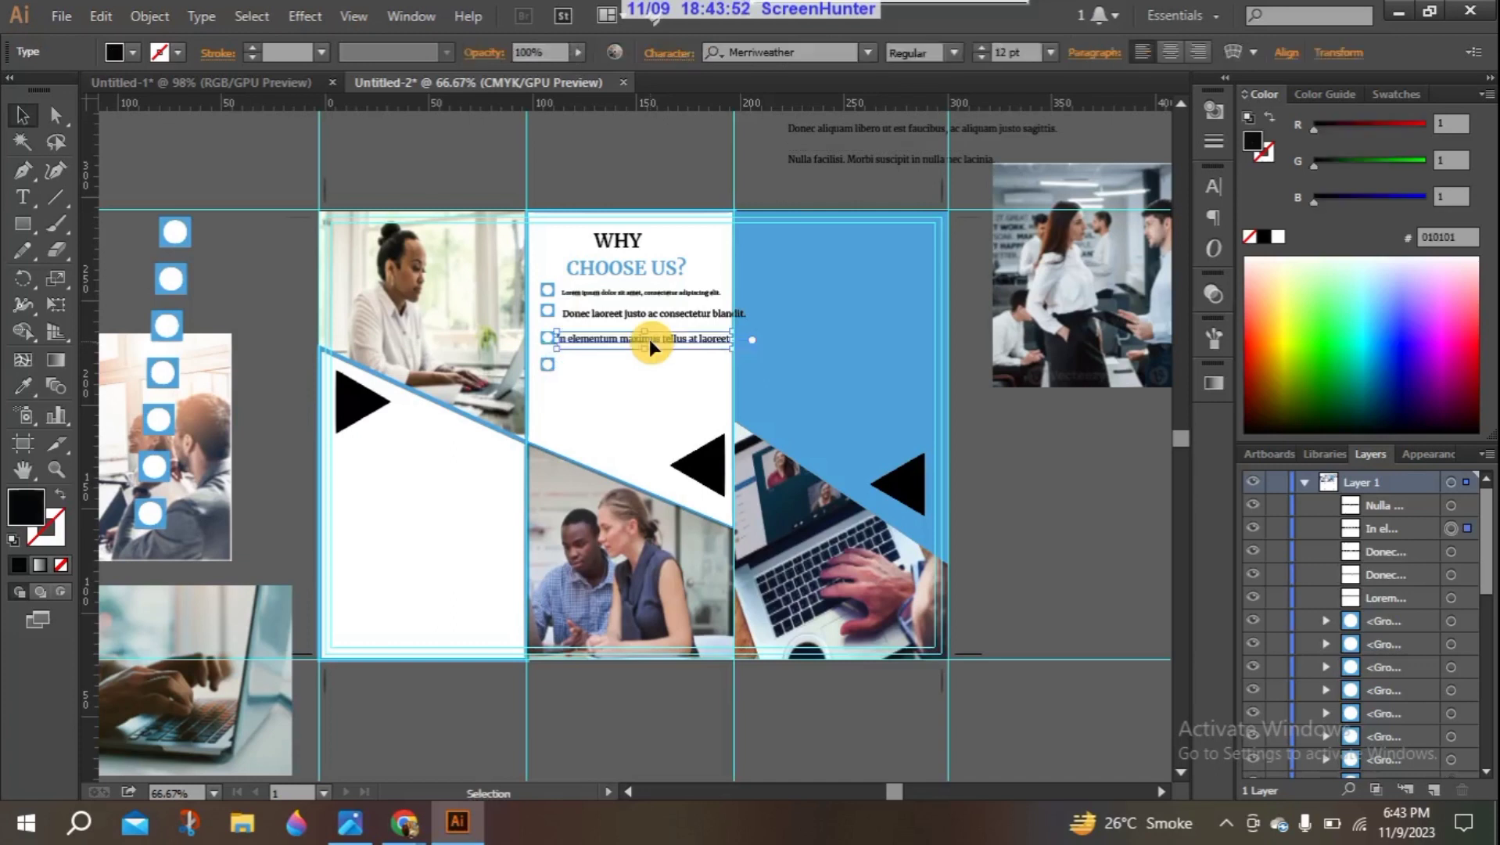
{"action": "left_click", "coordinate": [604, 359]}
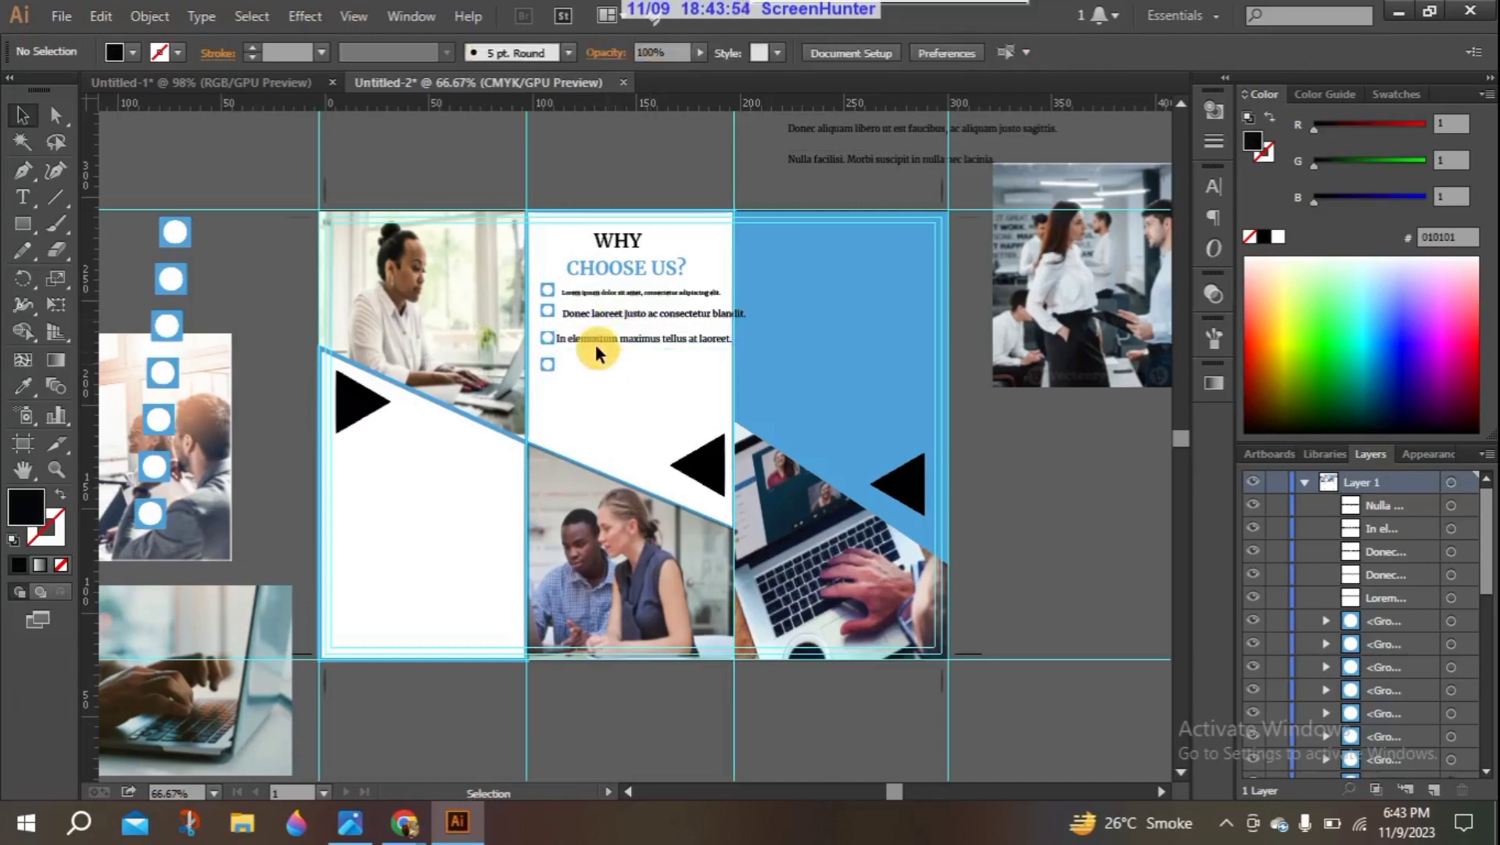
Step: Even out the second bullet icon's spacing and move the first two text lines closer to their icons, aligned with the third line
{"action": "left_click", "coordinate": [545, 312]}
{"action": "left_click_drag", "start_coordinate": [620, 314], "coordinate": [614, 316]}
{"action": "left_click", "coordinate": [662, 154]}
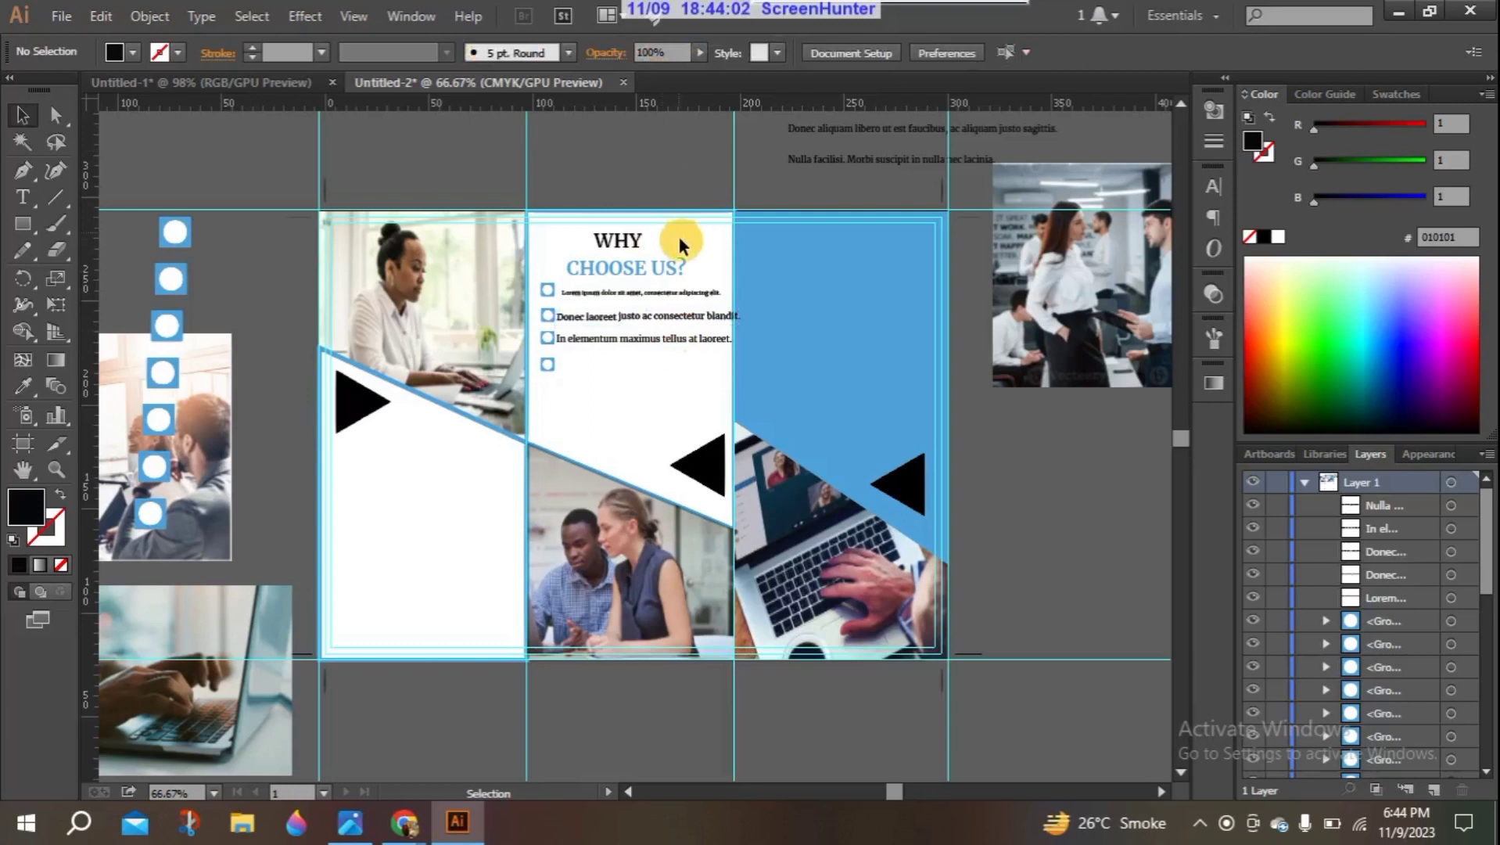
{"action": "left_click", "coordinate": [547, 314]}
{"action": "left_click_drag", "start_coordinate": [543, 321], "coordinate": [601, 291]}
{"action": "left_click", "coordinate": [650, 153]}
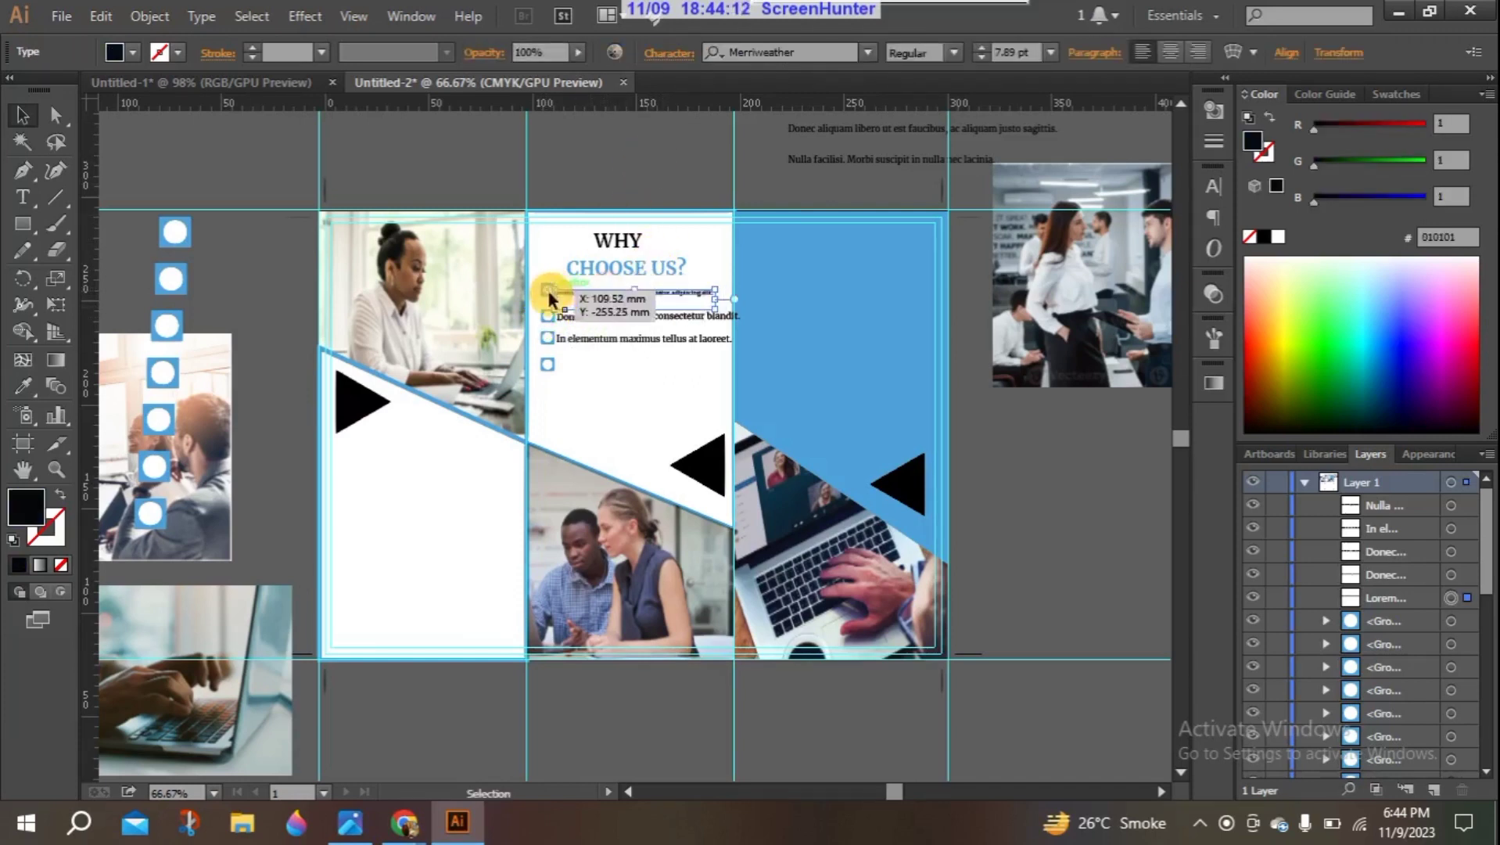
{"action": "left_click", "coordinate": [626, 134]}
Step: Place the "Nulla facilisi" line beside the fourth bullet icon and nudge the first line's start into alignment with the other lines
{"action": "left_click_drag", "start_coordinate": [866, 160], "coordinate": [639, 365]}
{"action": "left_click_drag", "start_coordinate": [631, 367], "coordinate": [588, 365]}
{"action": "left_click", "coordinate": [606, 180]}
{"action": "left_click", "coordinate": [586, 184]}
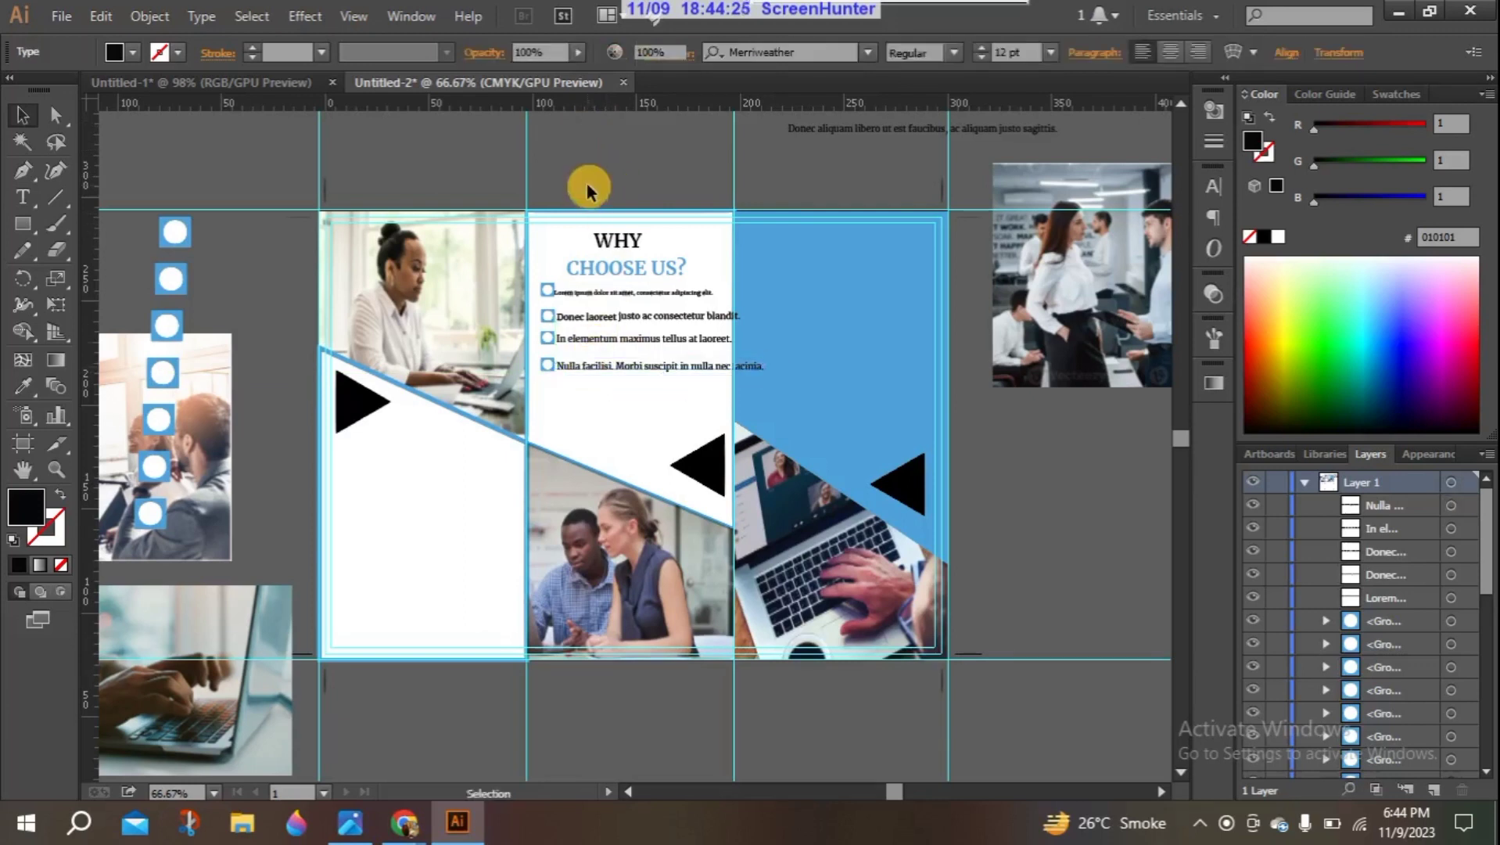
{"action": "left_click", "coordinate": [620, 366]}
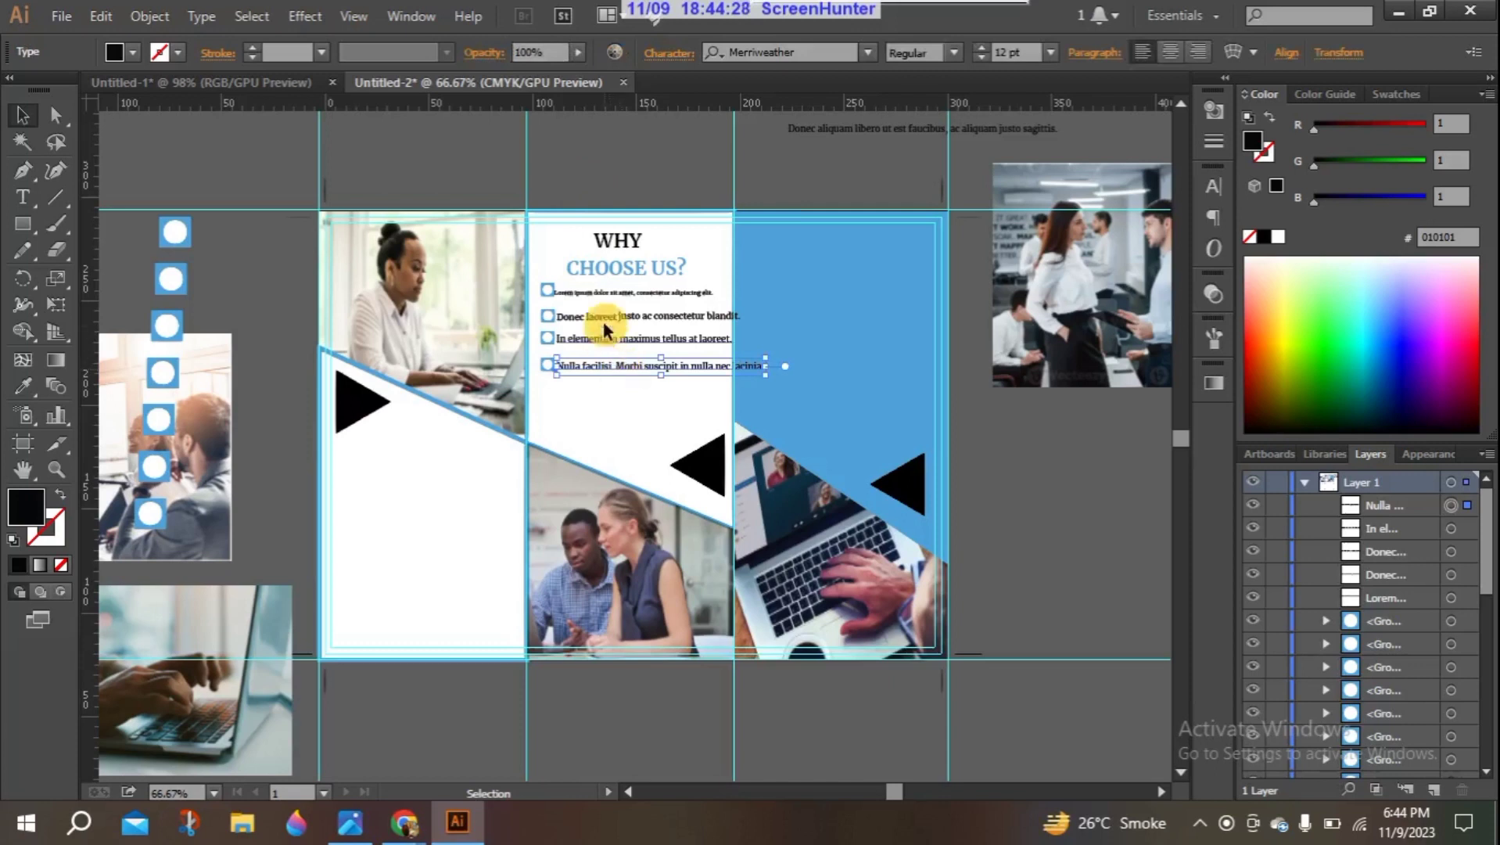
{"action": "left_click_drag", "start_coordinate": [604, 291], "coordinate": [606, 292]}
{"action": "left_click", "coordinate": [596, 151]}
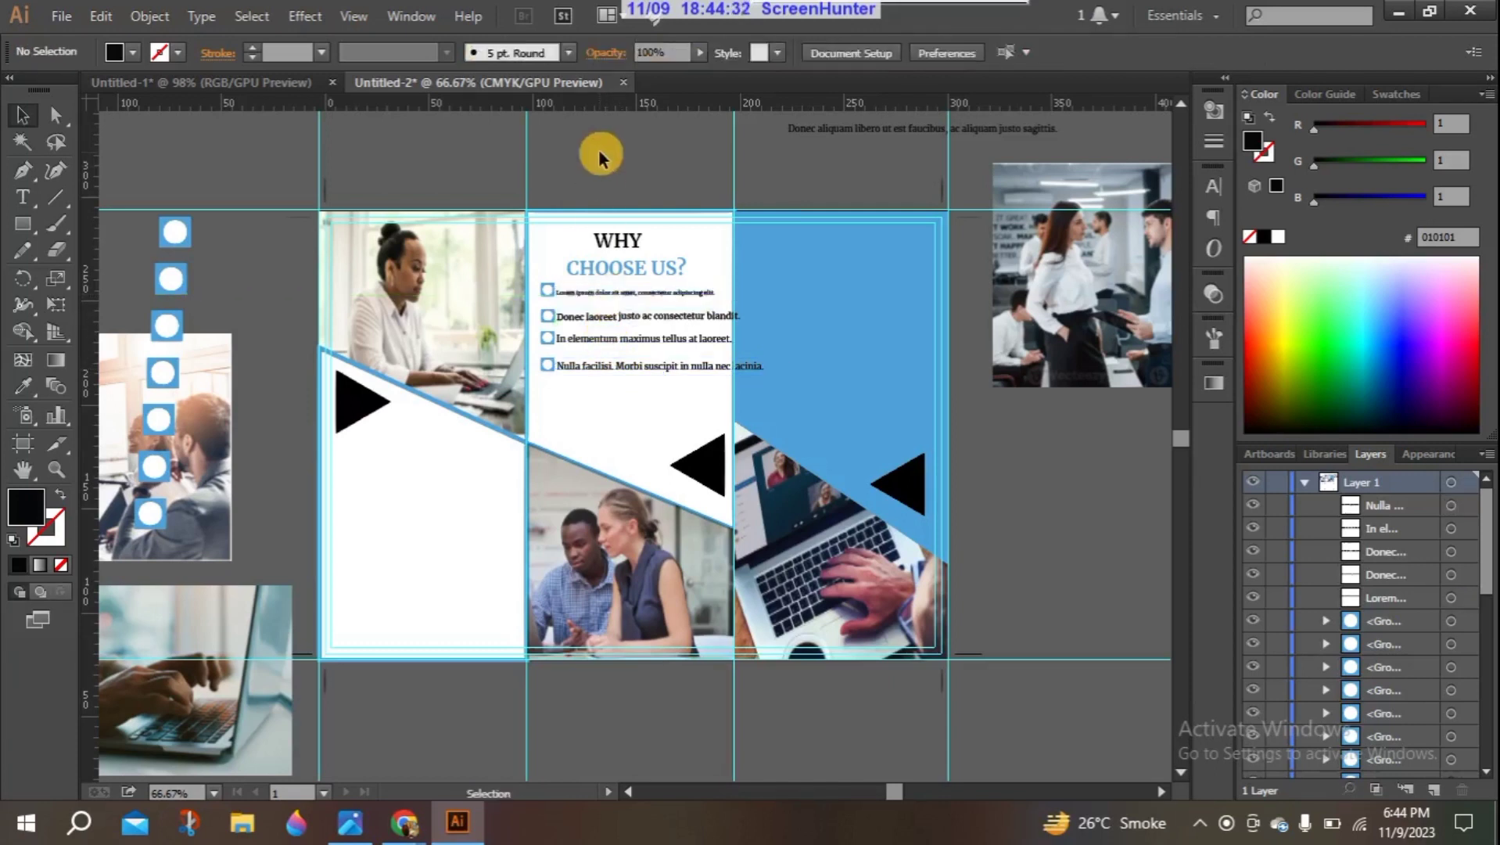
Step: Select all four bulleted text lines and set their font size to 8 pt
{"action": "left_click", "coordinate": [592, 291]}
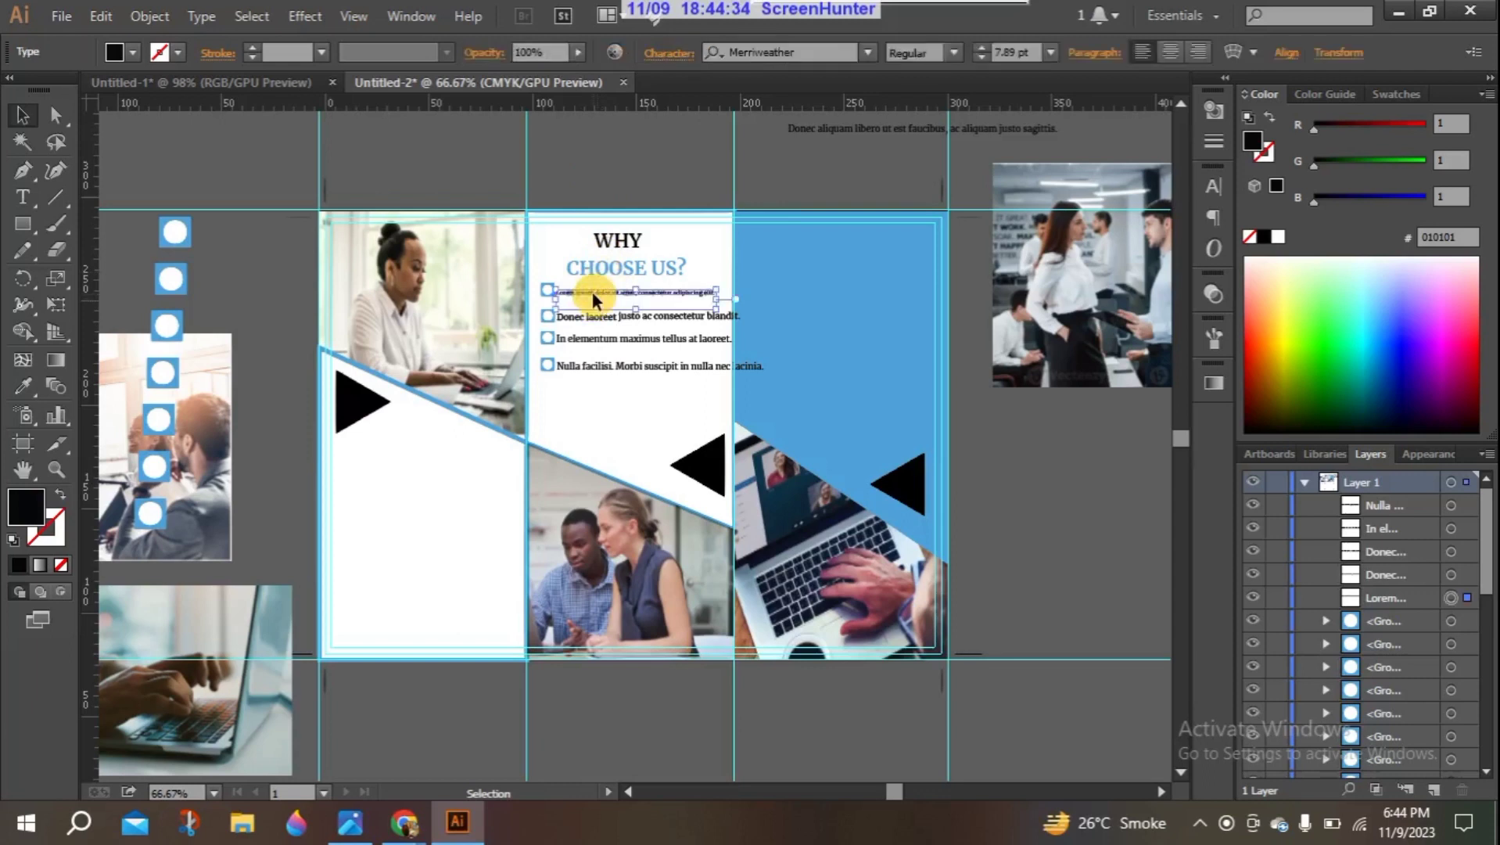
{"action": "left_click", "coordinate": [595, 313], "text": "shift"}
{"action": "left_click", "coordinate": [595, 339], "text": "shift"}
{"action": "left_click", "coordinate": [588, 366], "text": "shift"}
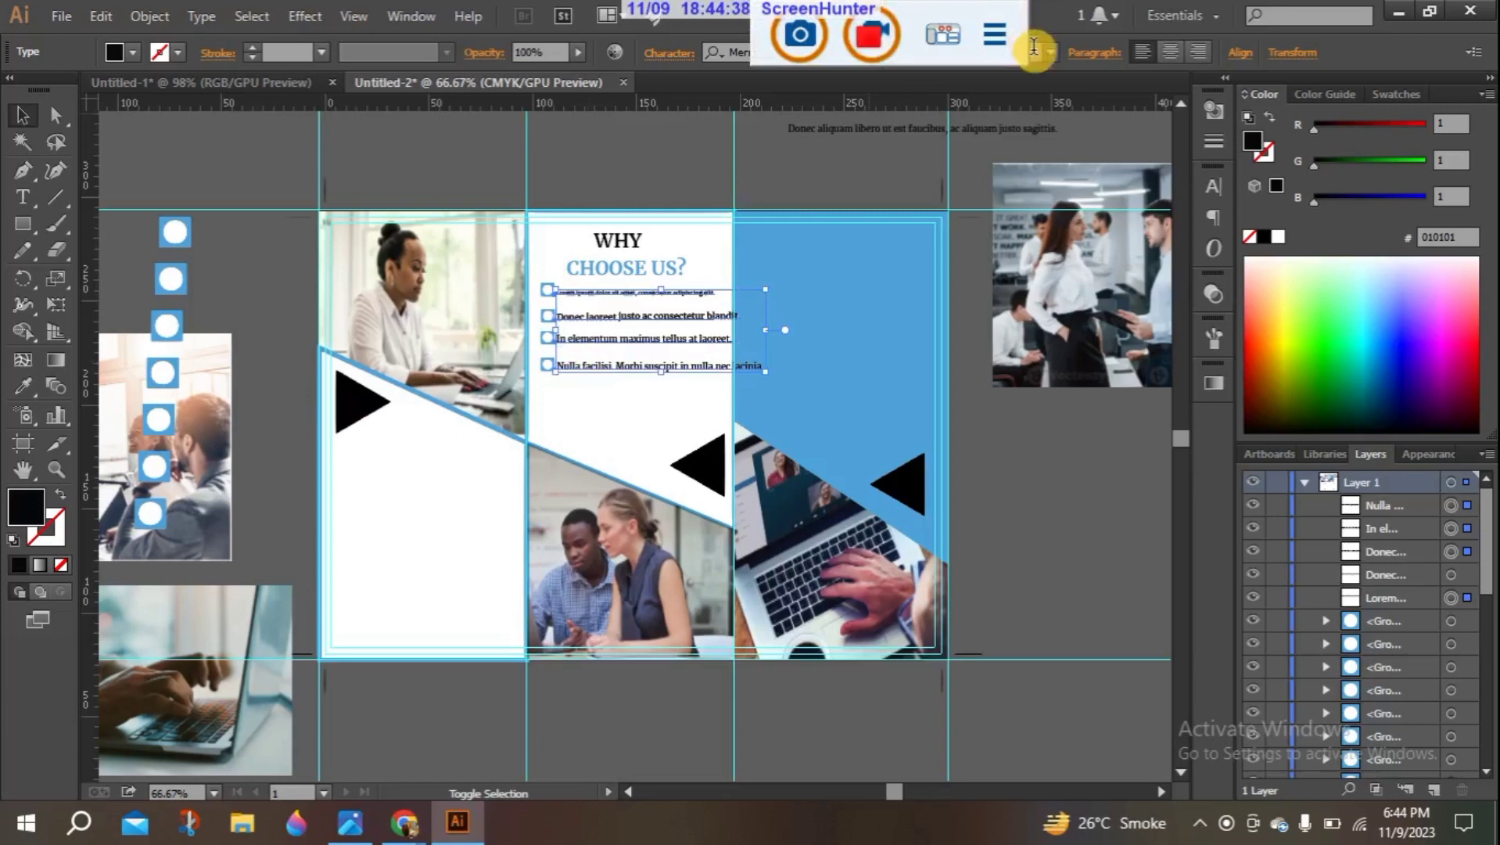
{"action": "type", "text": "8"}
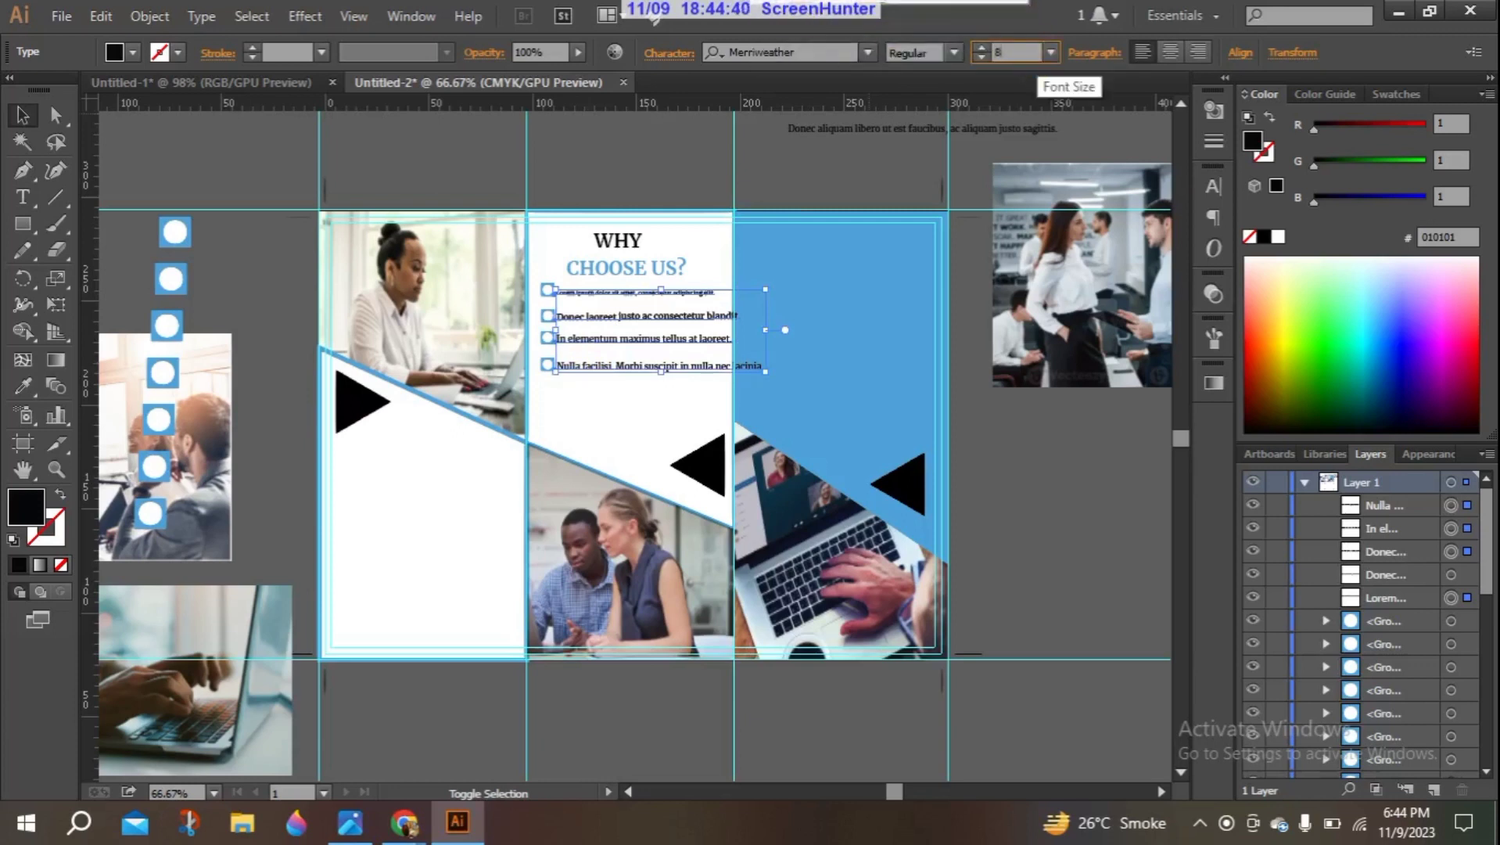
{"action": "key", "text": "Return"}
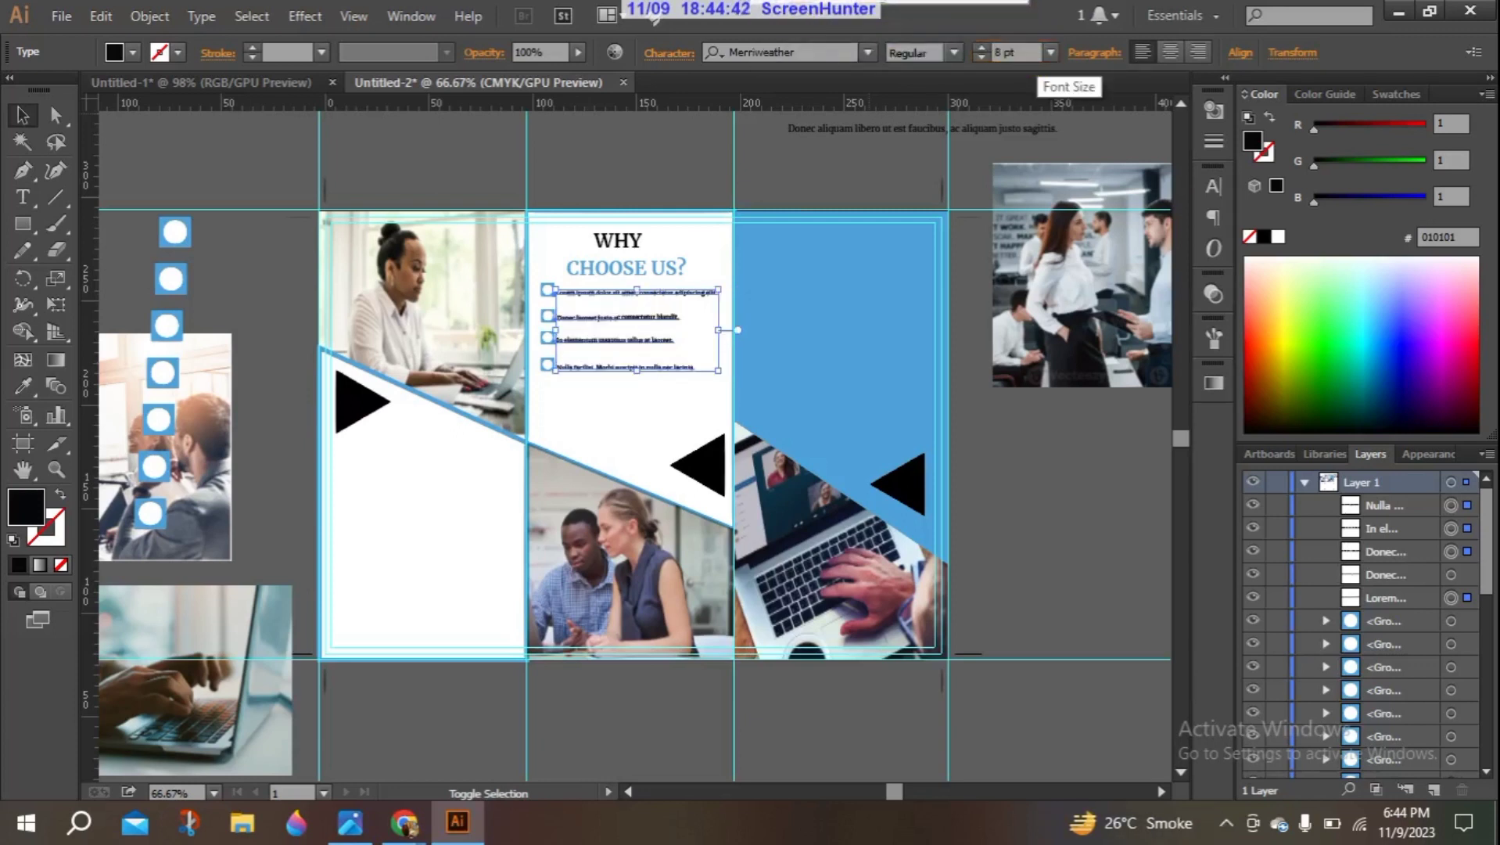
Step: Raise the four bulleted lines' font size to 10 pt and bring it down to 9 pt, undoing an accidental deletion of the lines
{"action": "left_click", "coordinate": [1003, 48]}
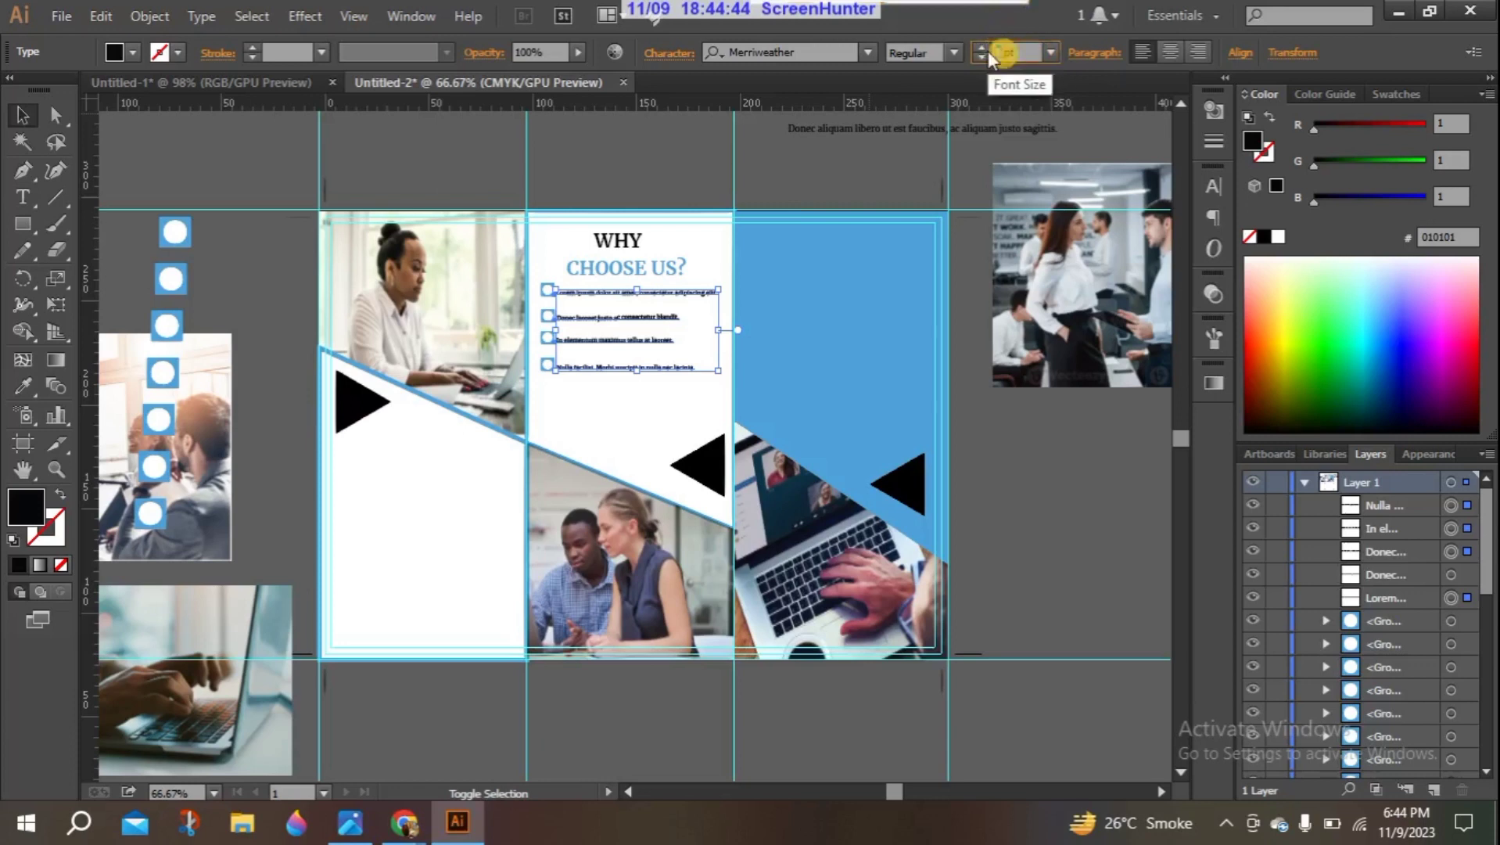
{"action": "type", "text": "10"}
{"action": "key", "text": "Return"}
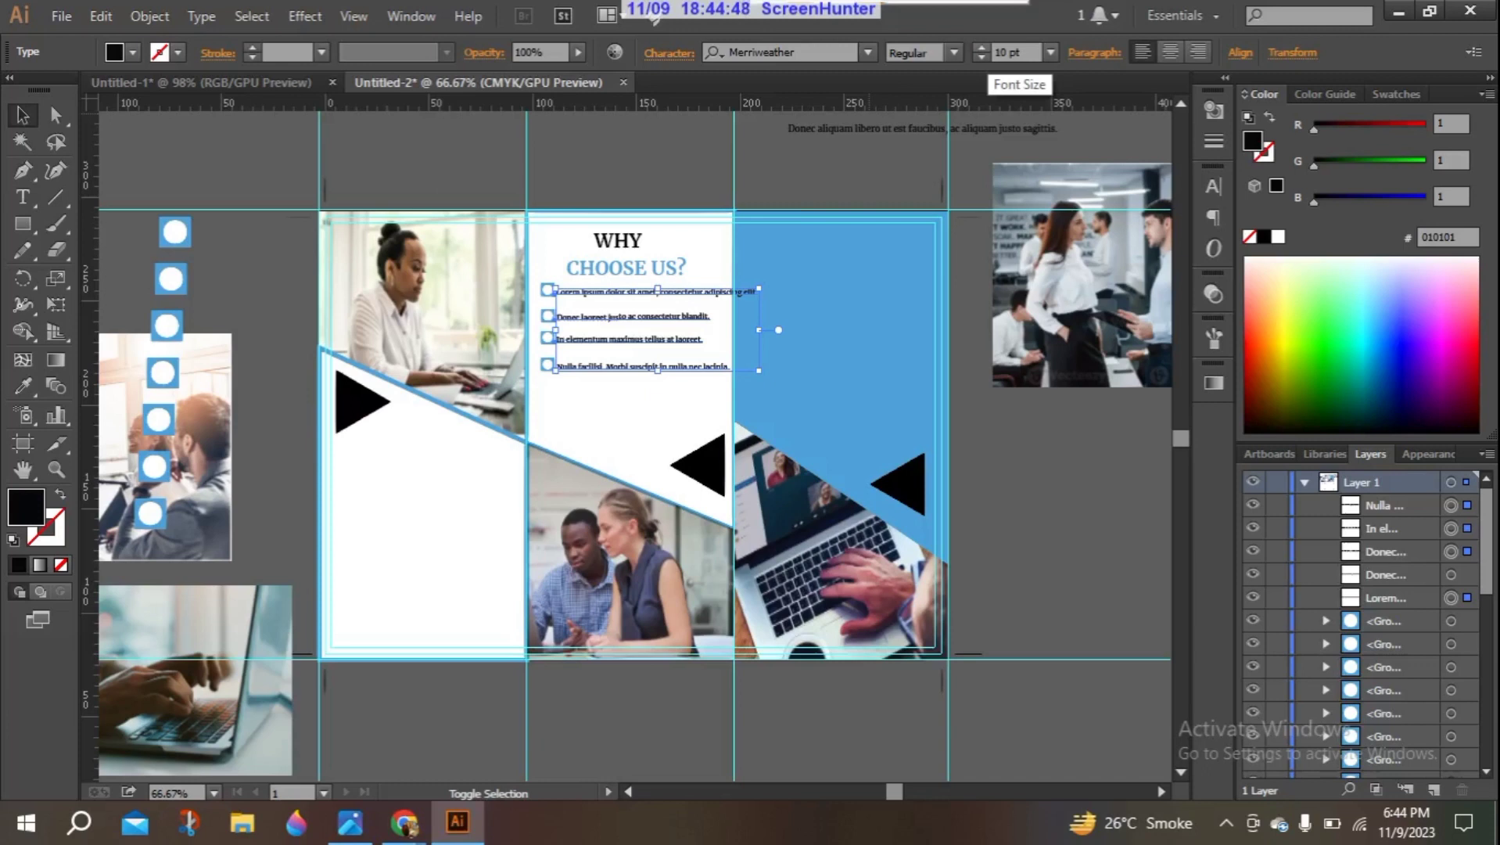
{"action": "key", "text": "Delete"}
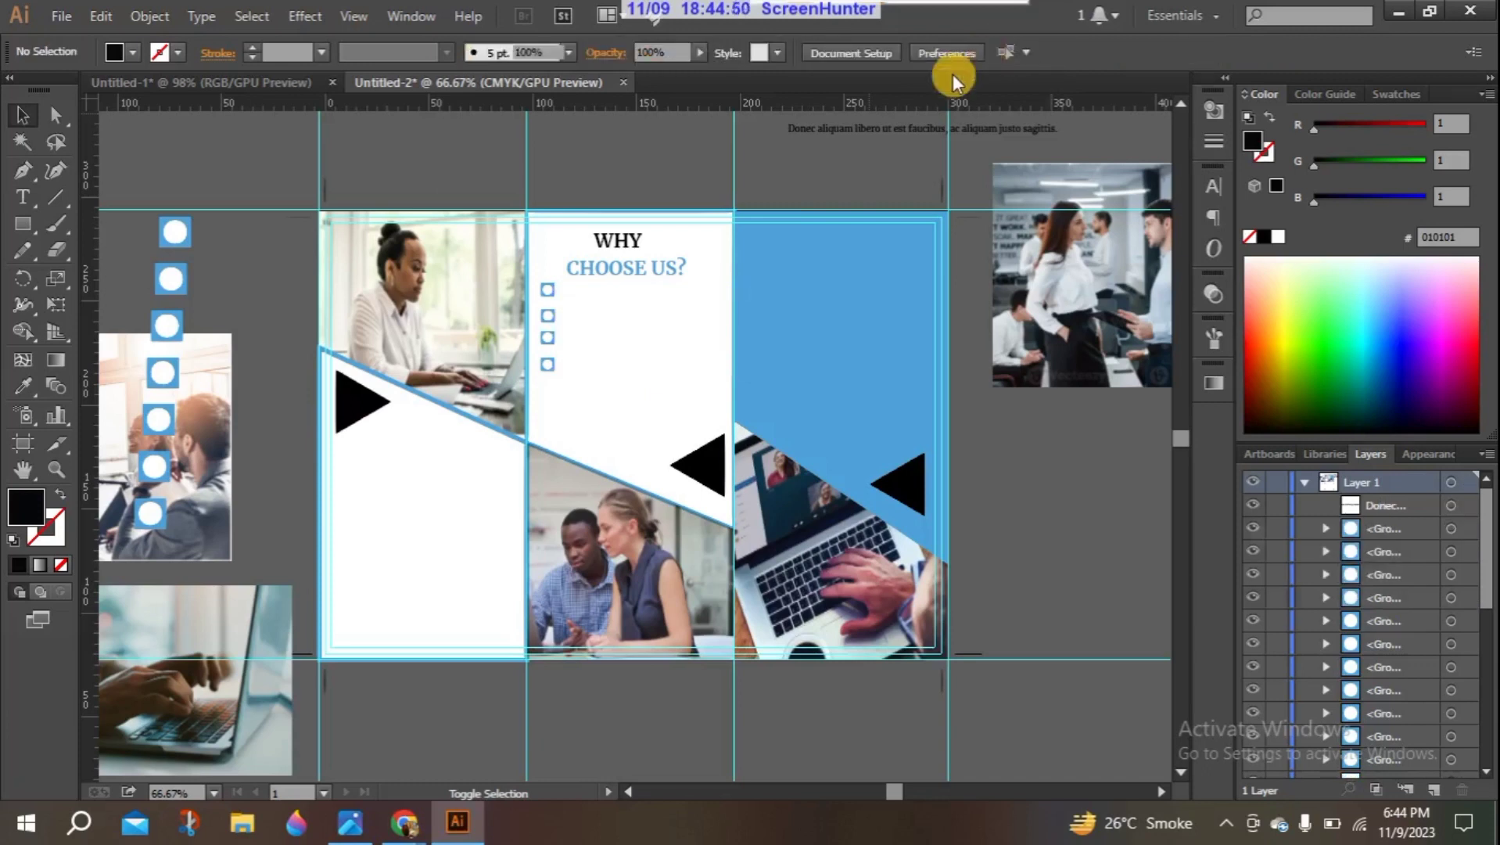
{"action": "key", "text": "ctrl+z"}
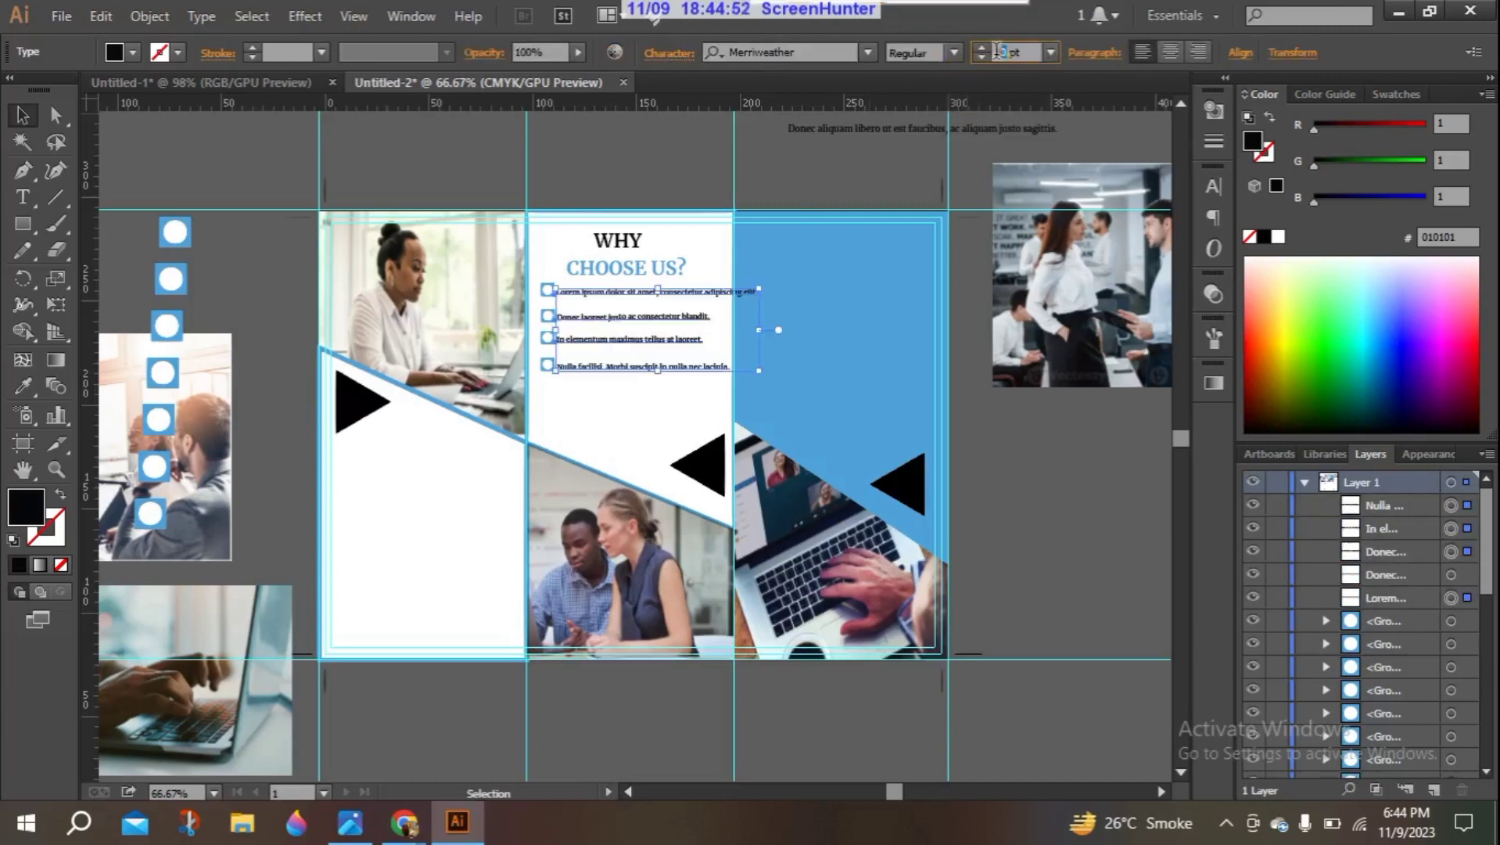
{"action": "left_click", "coordinate": [981, 57]}
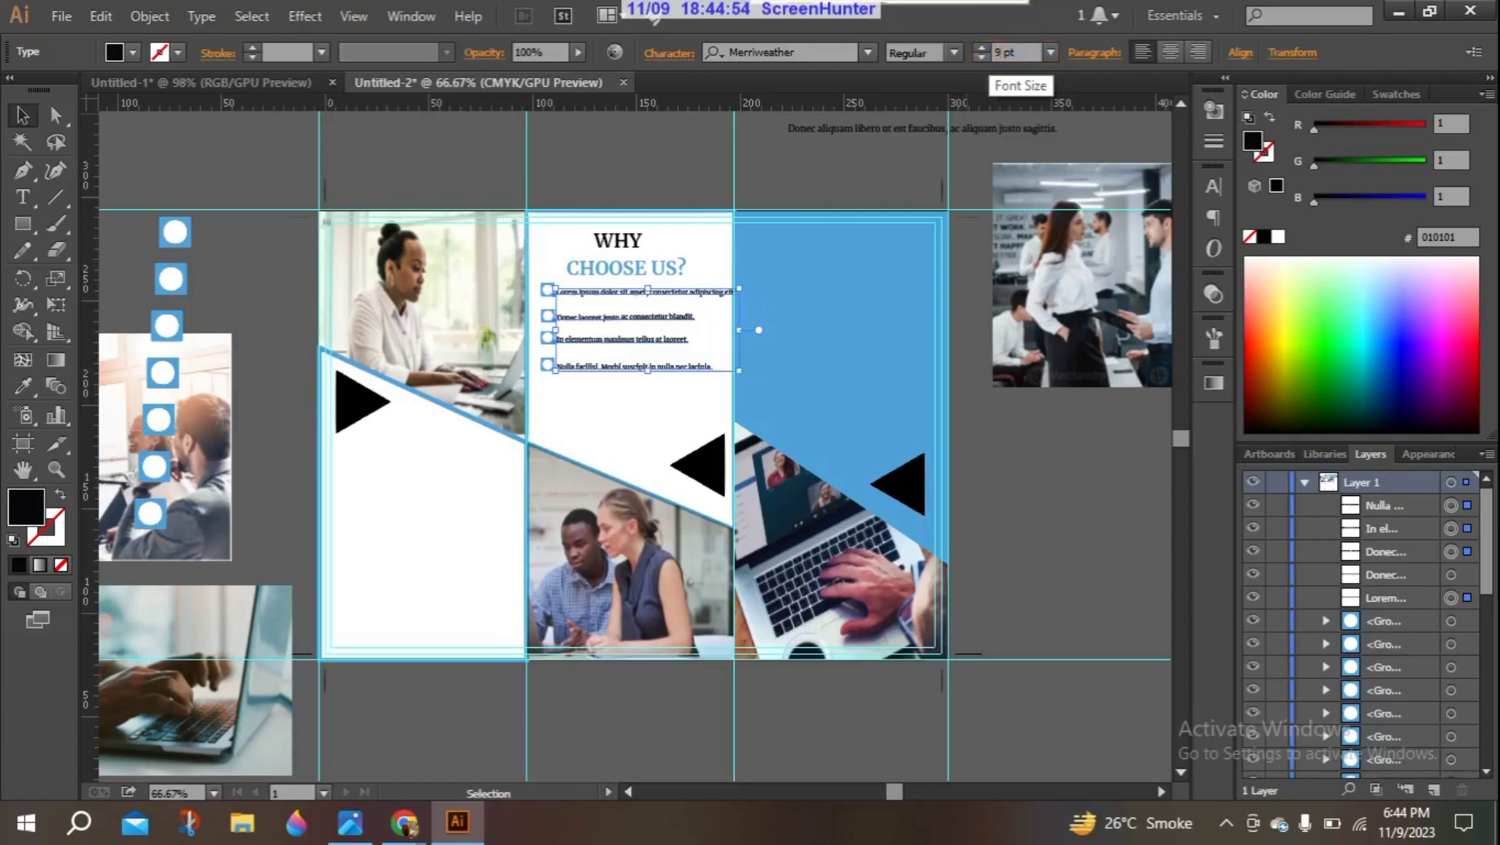
{"action": "left_click", "coordinate": [622, 157]}
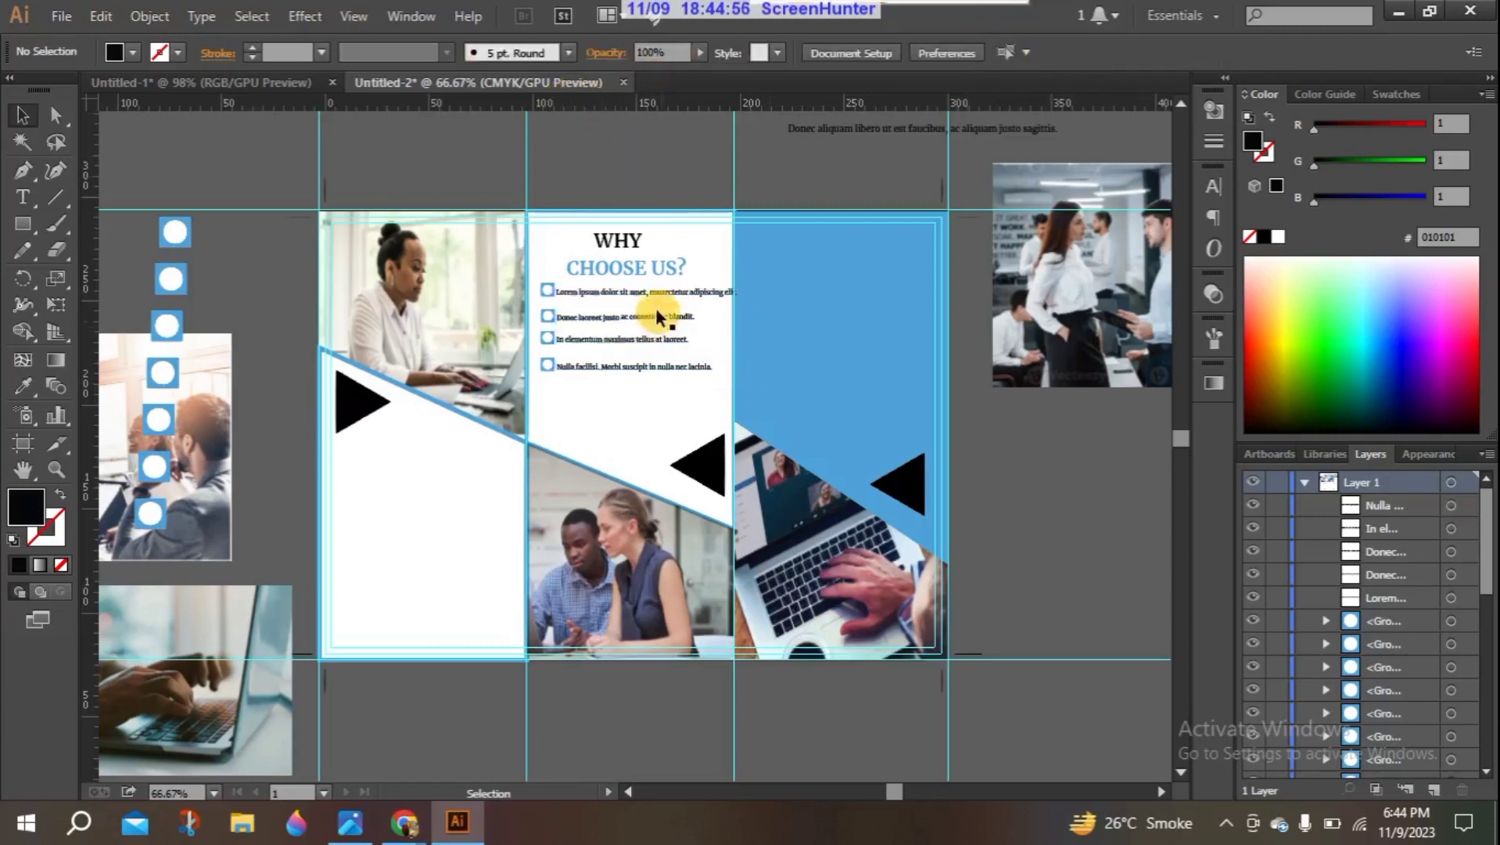
Step: Narrow the first bulleted line slightly so that it ends inside the middle panel
{"action": "left_click", "coordinate": [718, 292]}
{"action": "left_click_drag", "start_coordinate": [735, 294], "coordinate": [728, 297]}
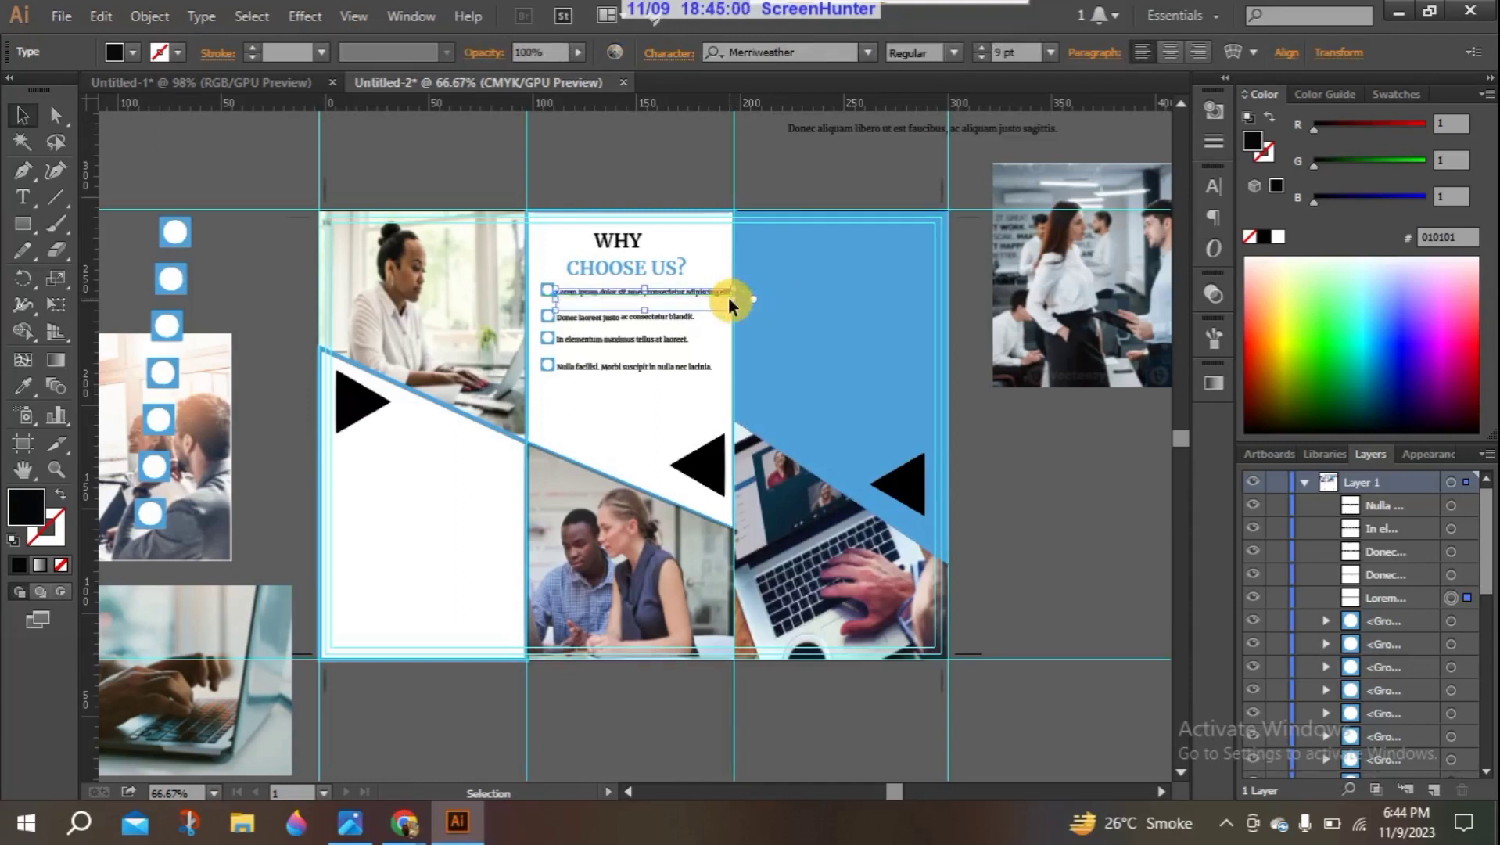
{"action": "left_click", "coordinate": [718, 172]}
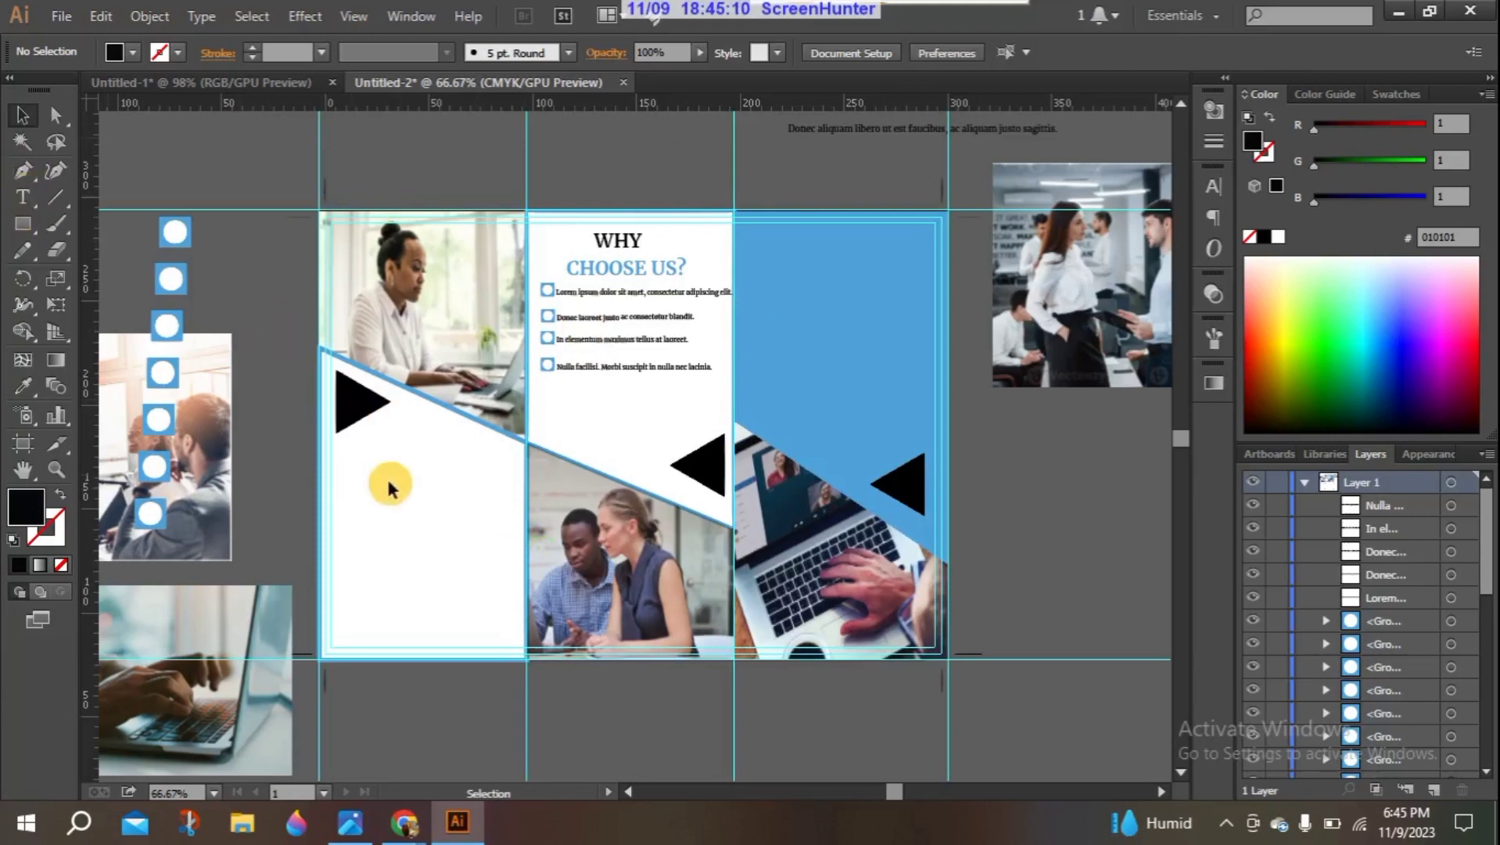
Step: Add the text "What are the Demands?" below the triangle in the first panel, undoing the accidental conversion of the triangle into a text area
{"action": "left_click", "coordinate": [22, 197]}
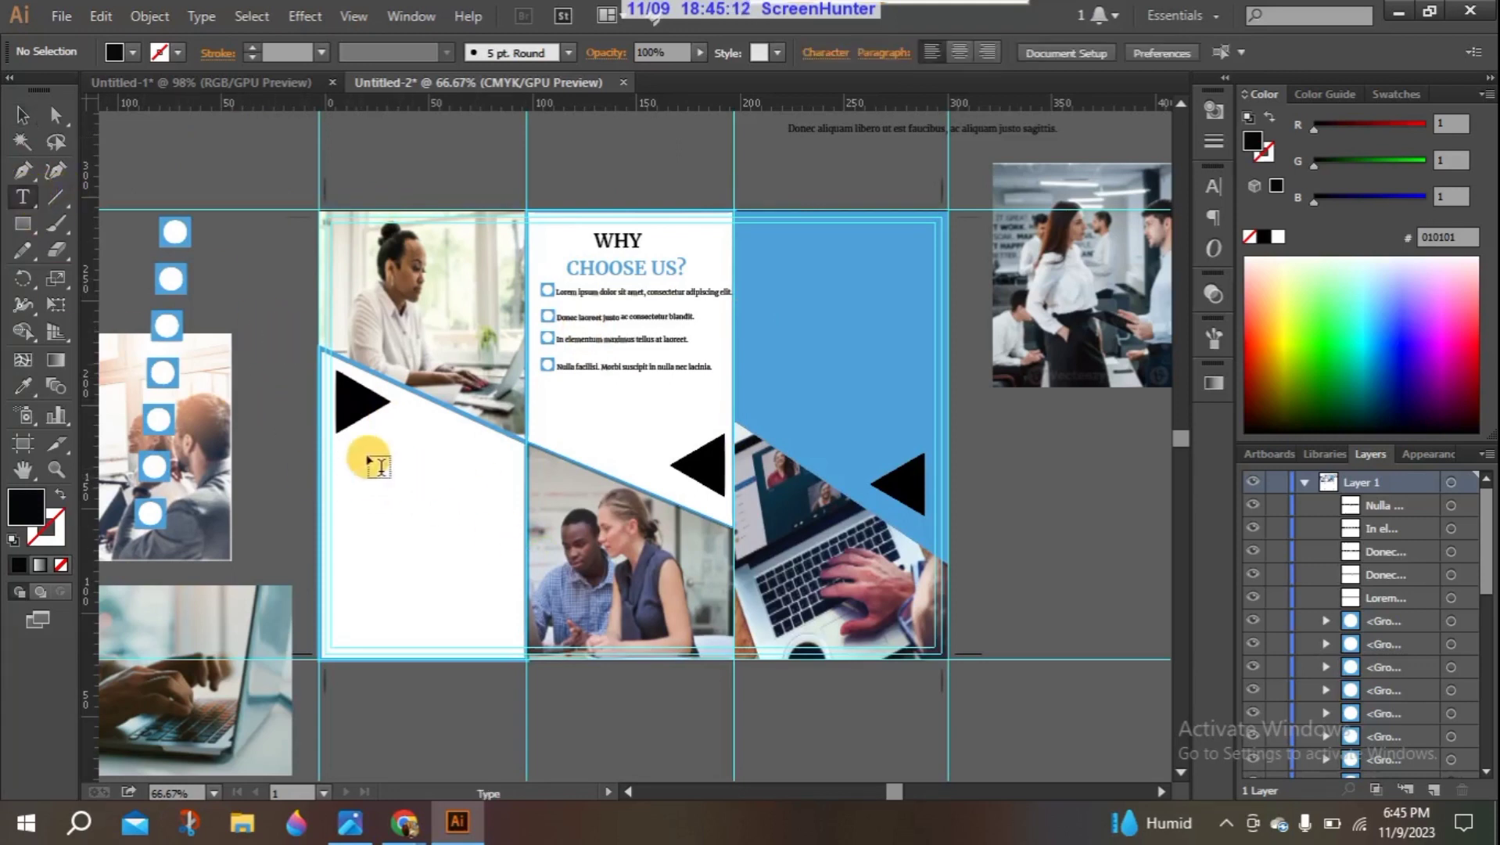
{"action": "left_click", "coordinate": [360, 426]}
{"action": "key", "text": "Escape"}
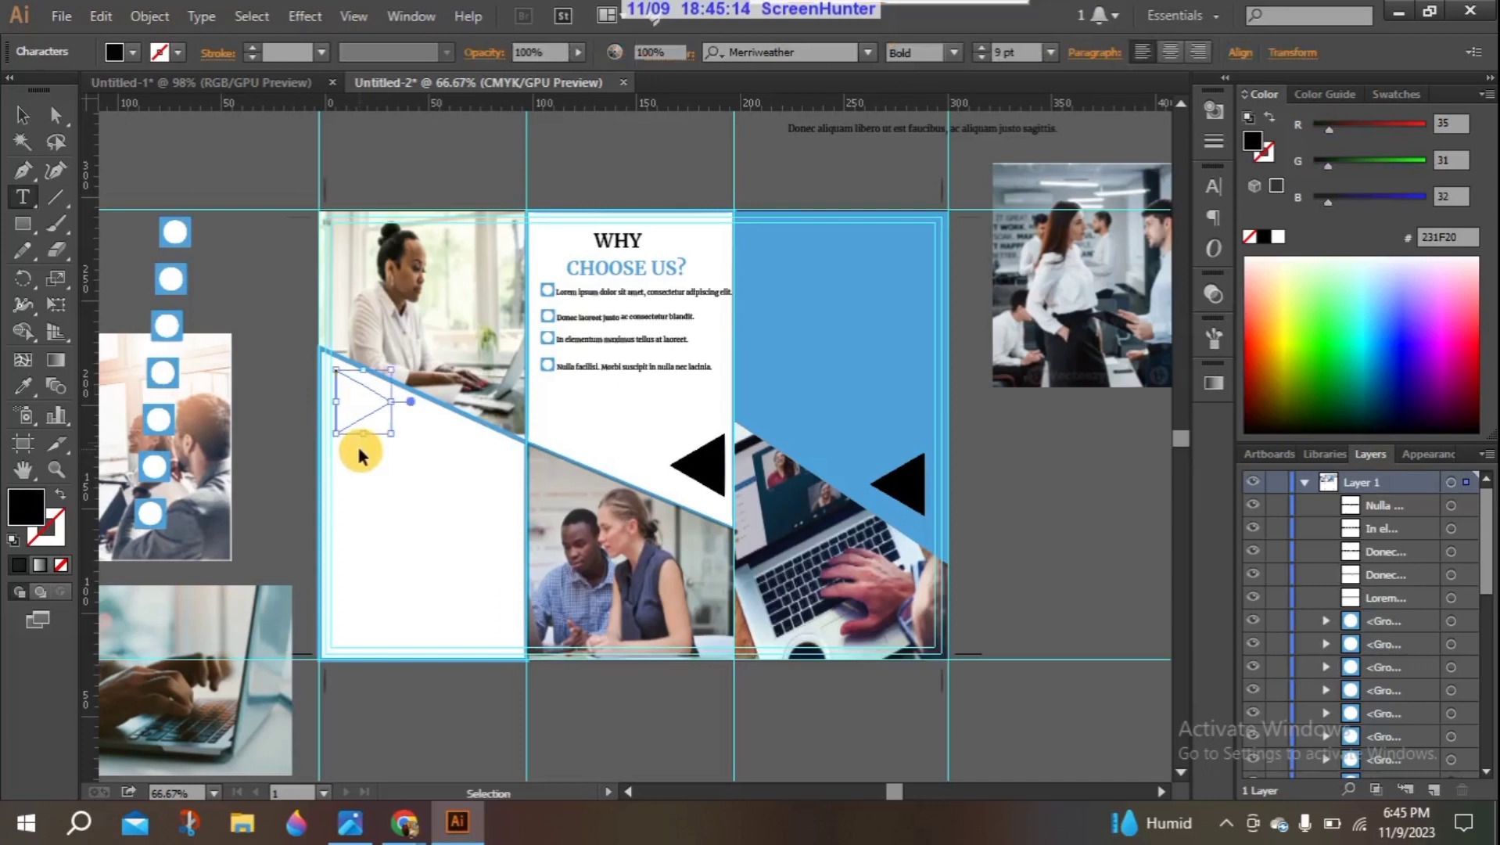
{"action": "key", "text": "ctrl+z"}
{"action": "left_click", "coordinate": [364, 453]}
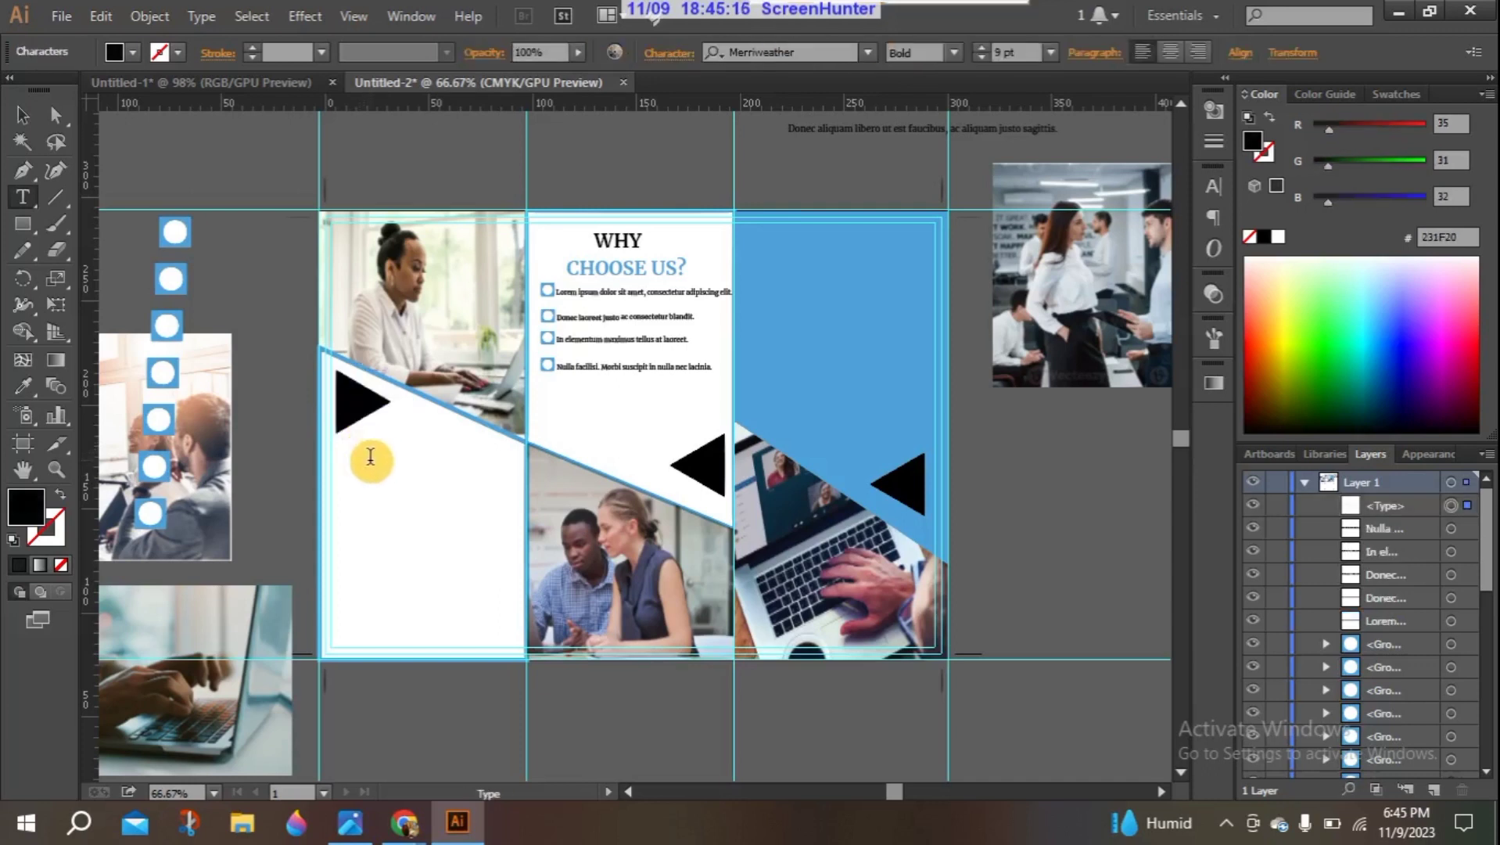
{"action": "type", "text": "W"}
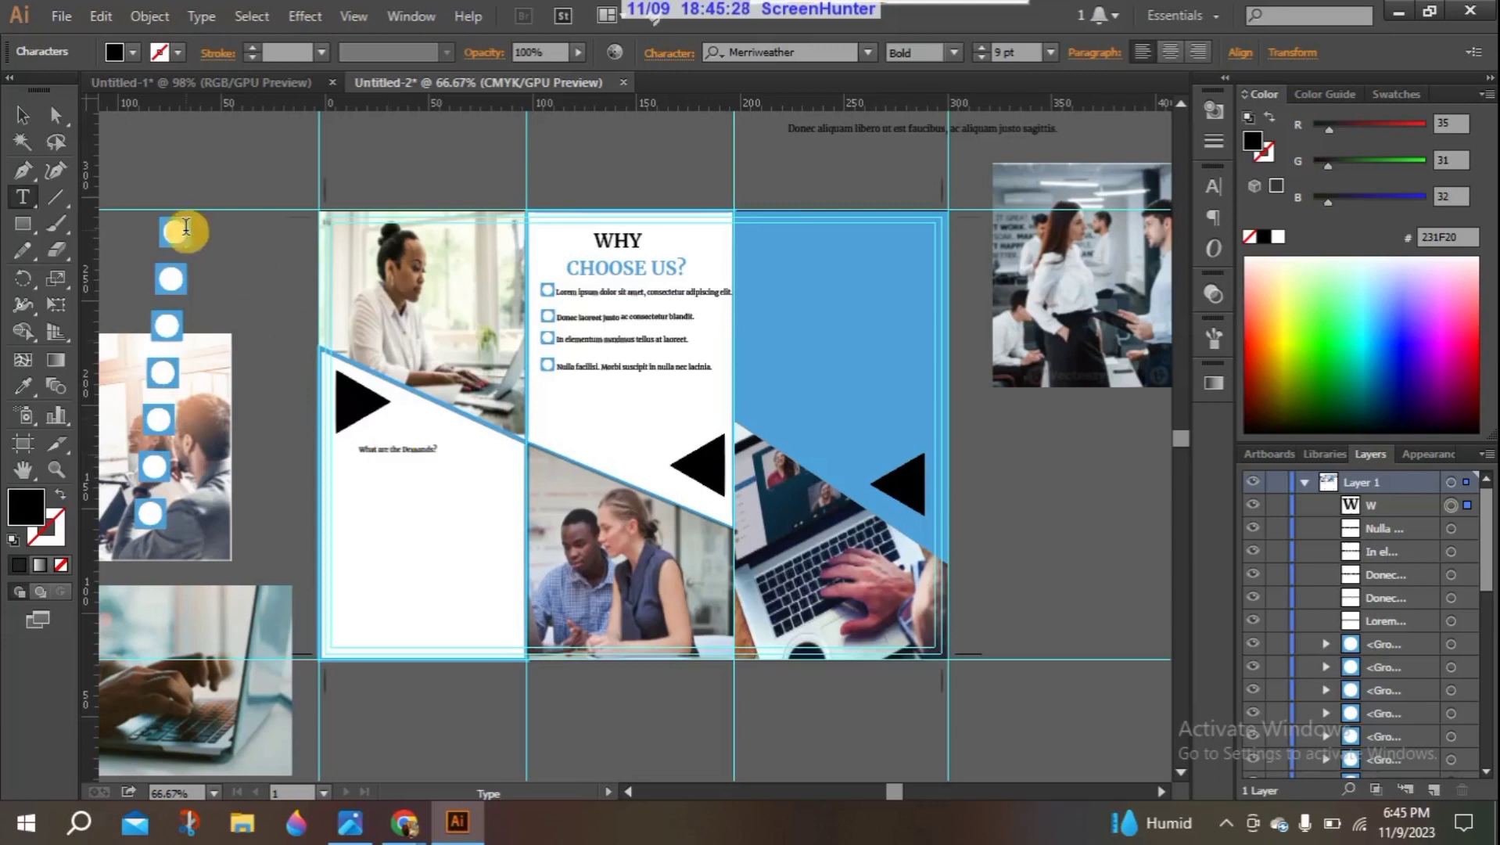
Step: Check the font size of the "CHOOSE US?" heading and set the "What are the Demands?" text to the same 26 pt
{"action": "left_click", "coordinate": [23, 114]}
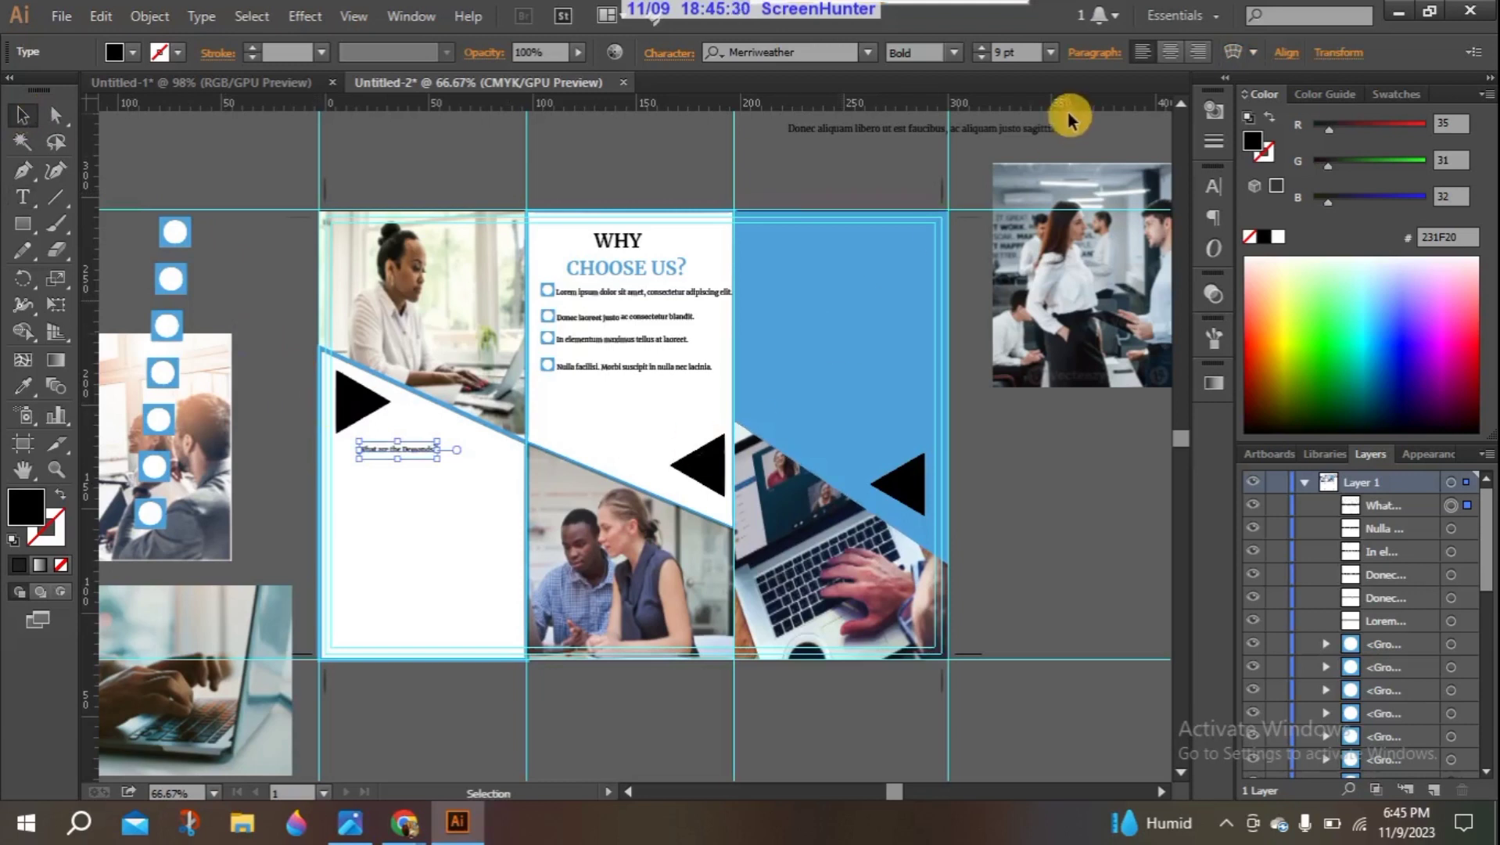
{"action": "left_click", "coordinate": [1050, 47]}
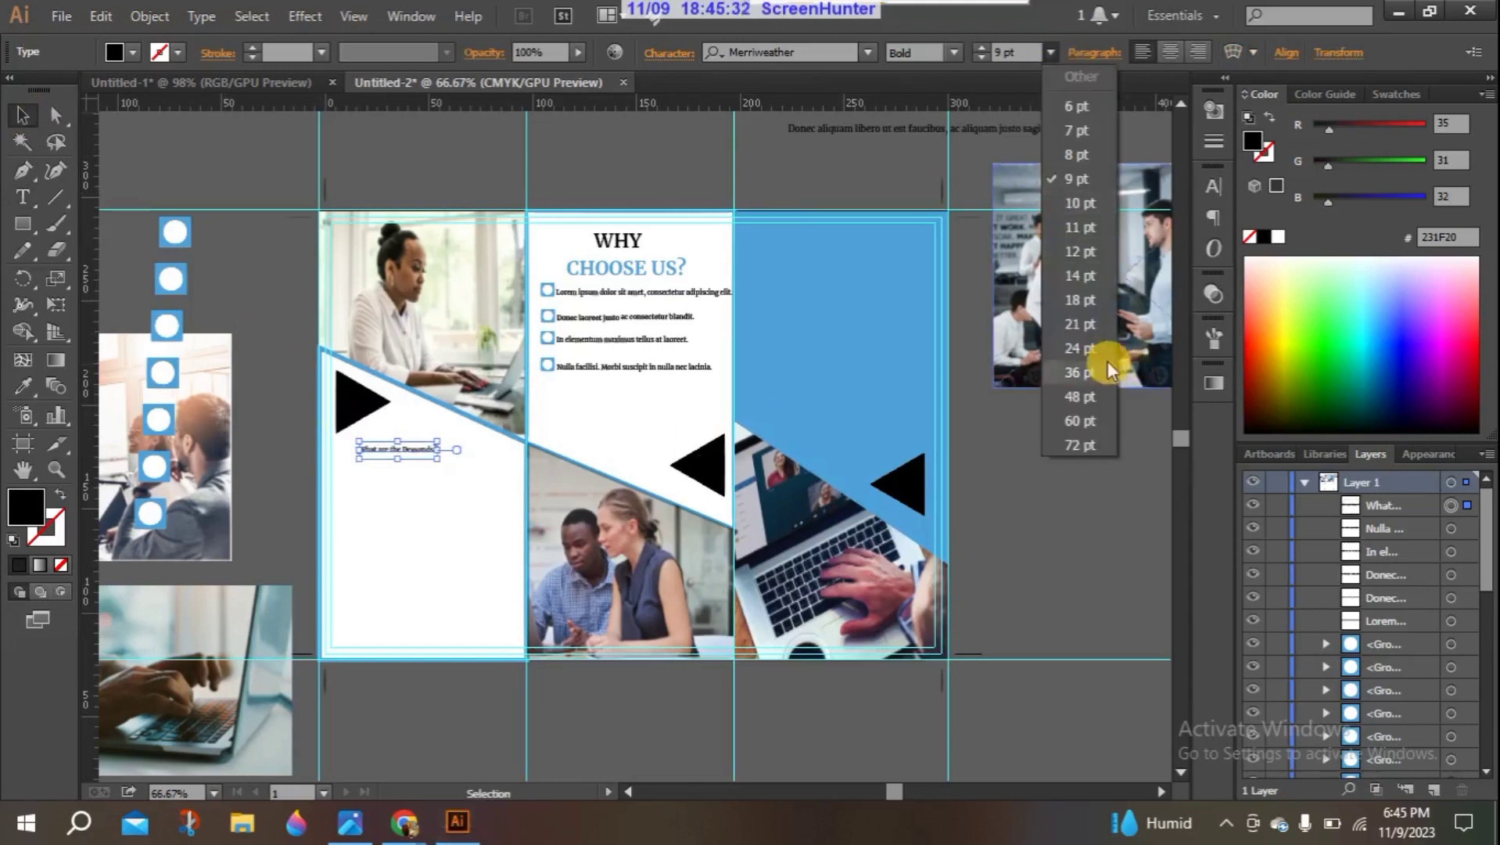
{"action": "left_click", "coordinate": [647, 149]}
{"action": "left_click", "coordinate": [642, 267]}
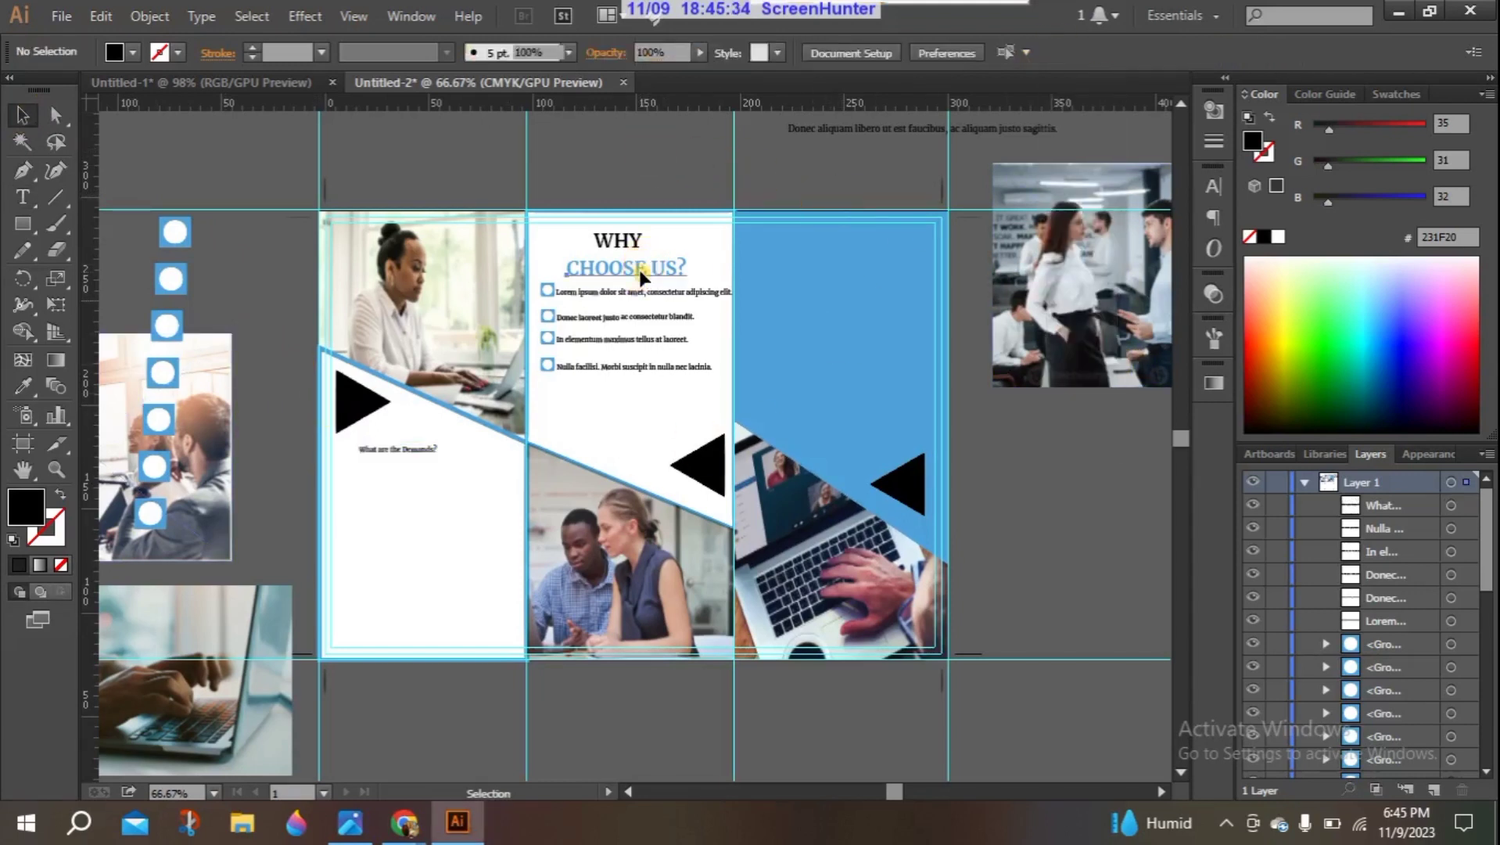
{"action": "left_click", "coordinate": [383, 448]}
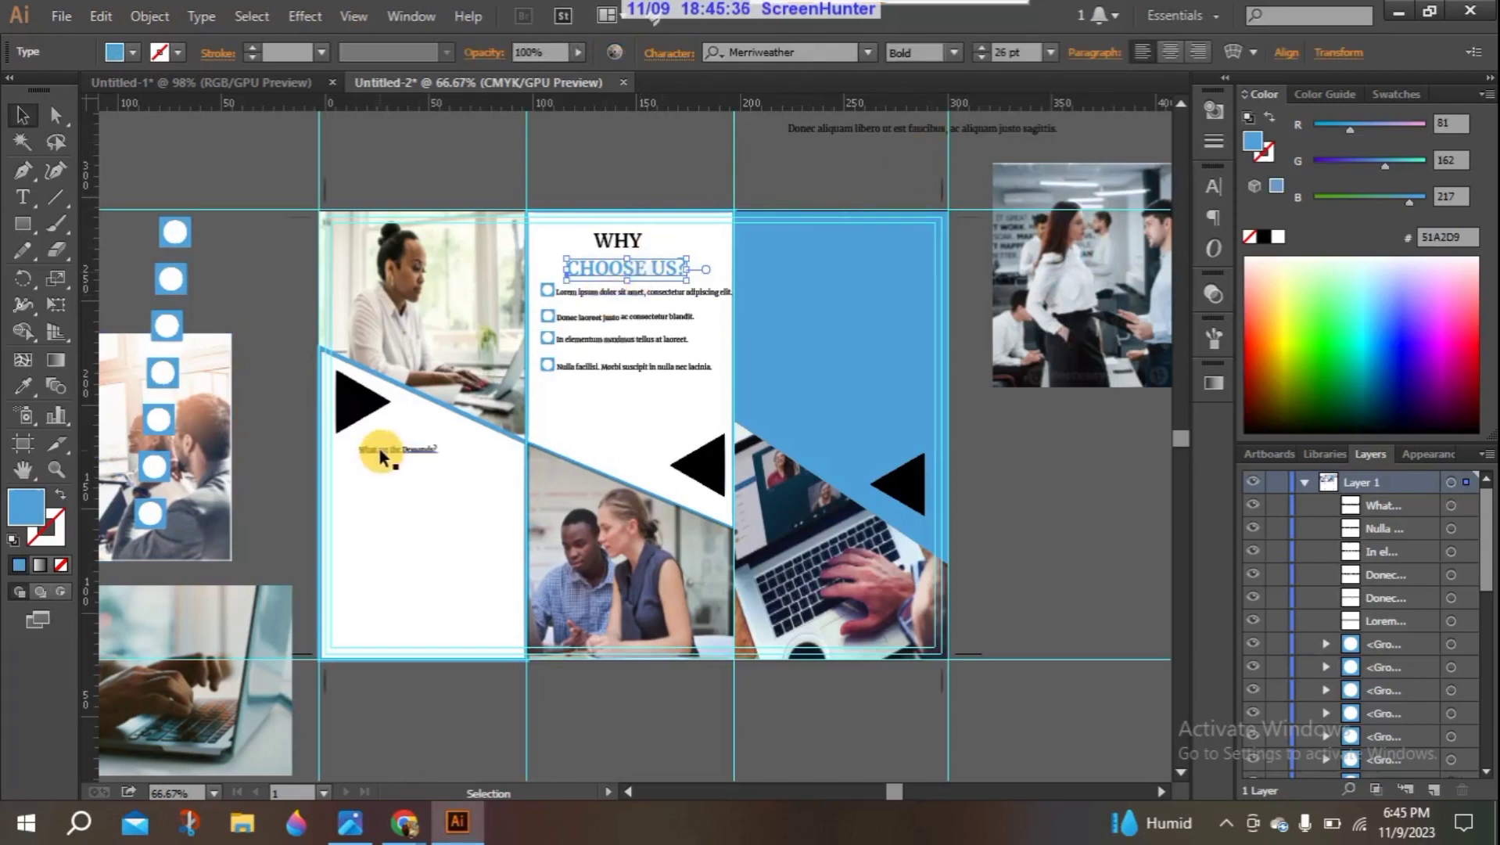
{"action": "left_click", "coordinate": [1050, 53]}
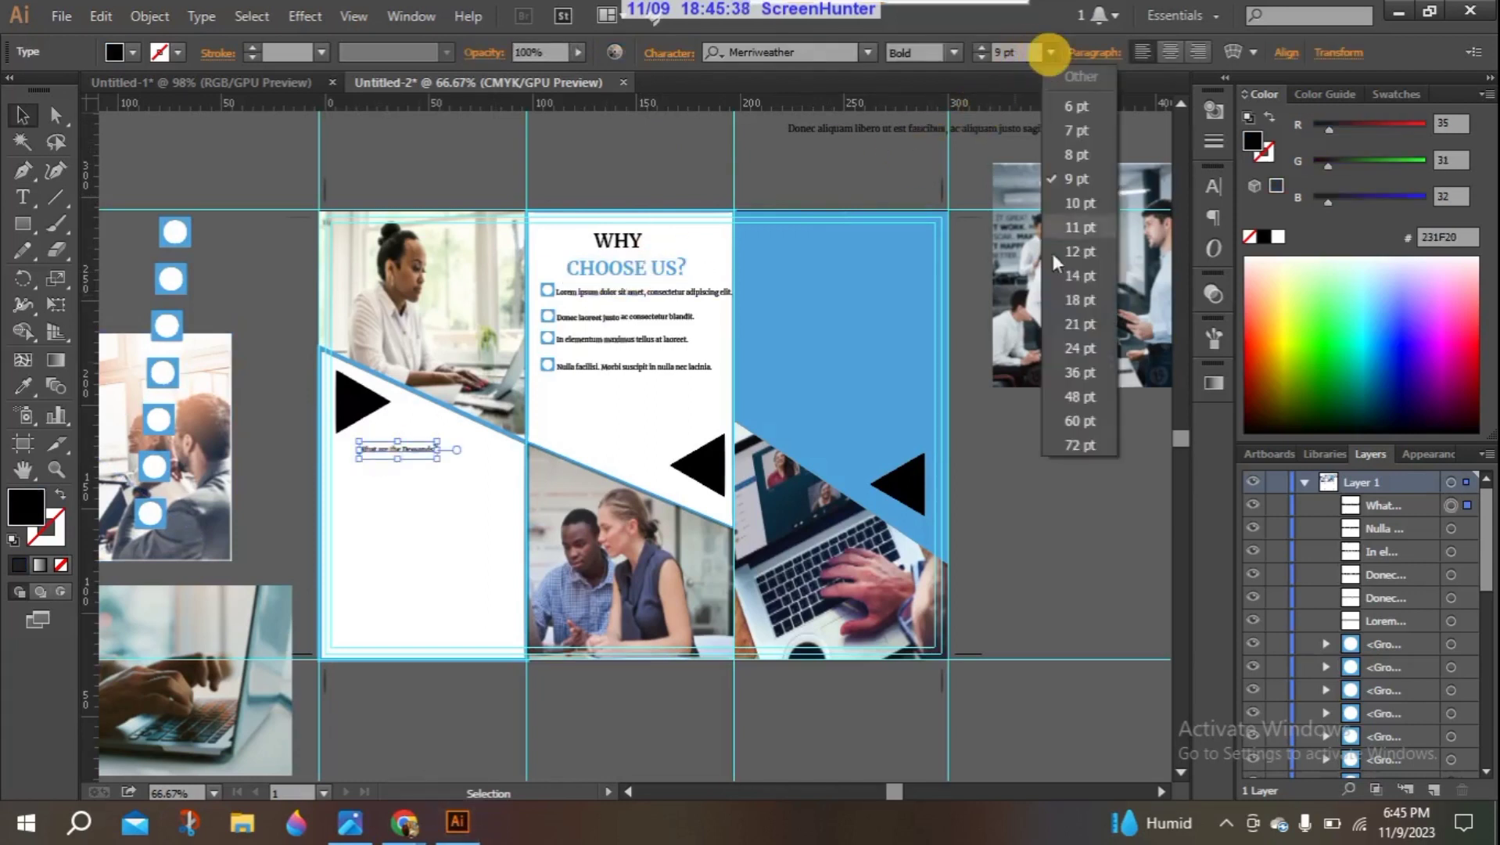
{"action": "left_click", "coordinate": [1009, 50]}
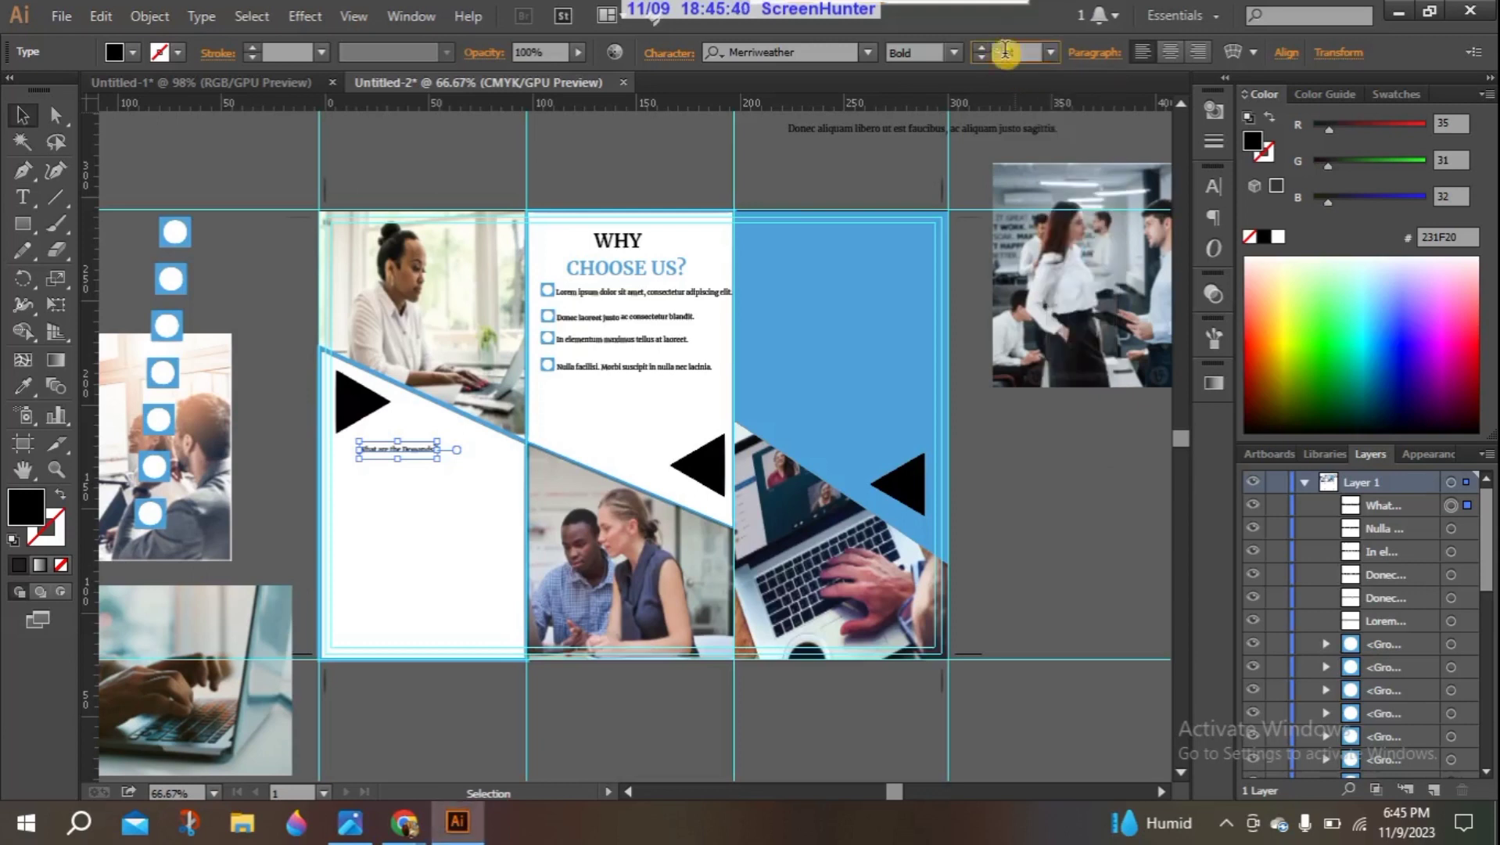
{"action": "type", "text": "26pt"}
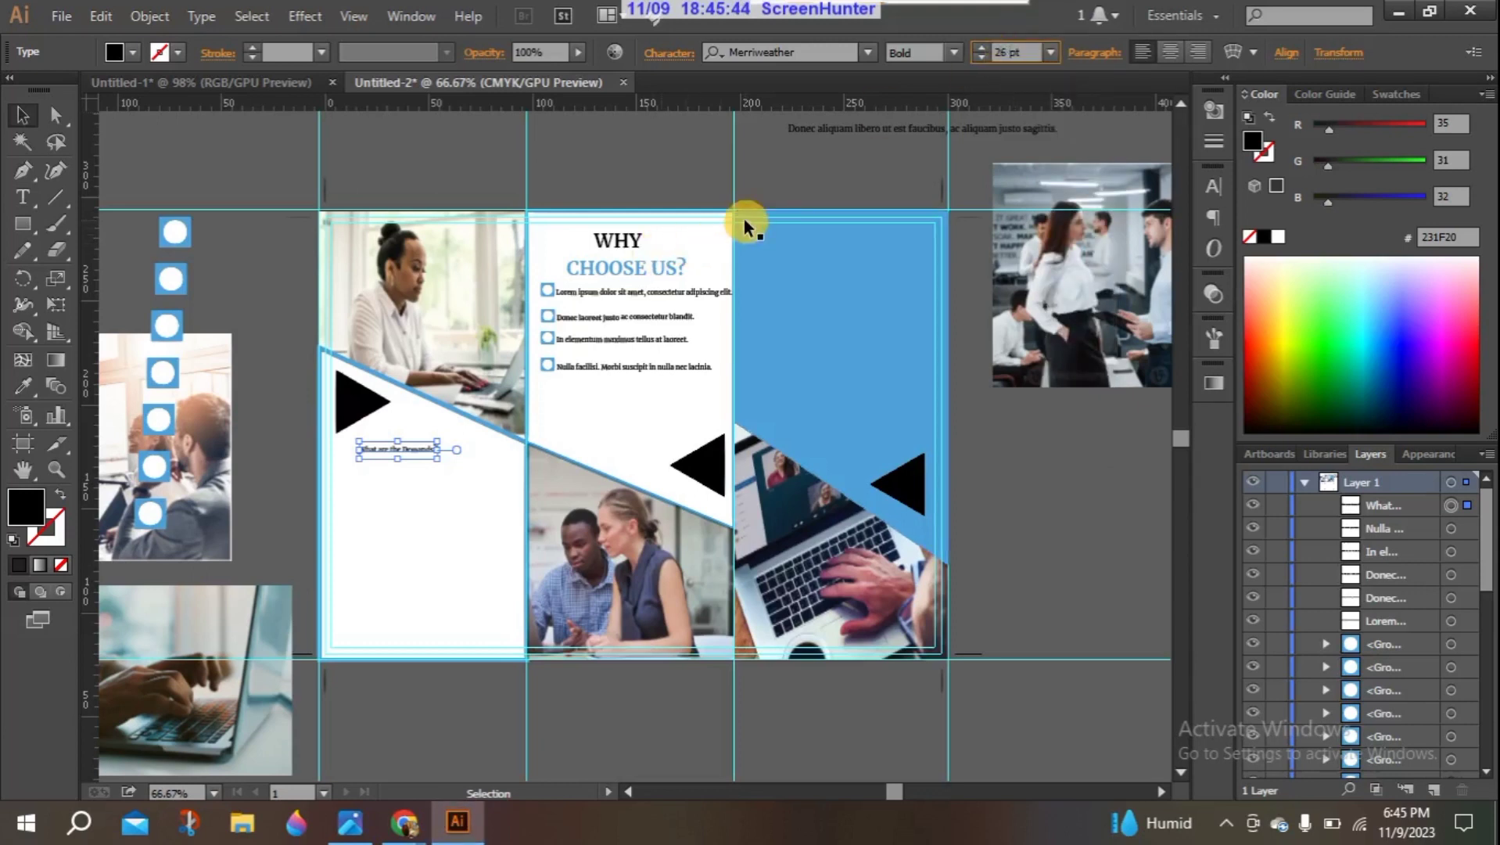
{"action": "key", "text": "Return"}
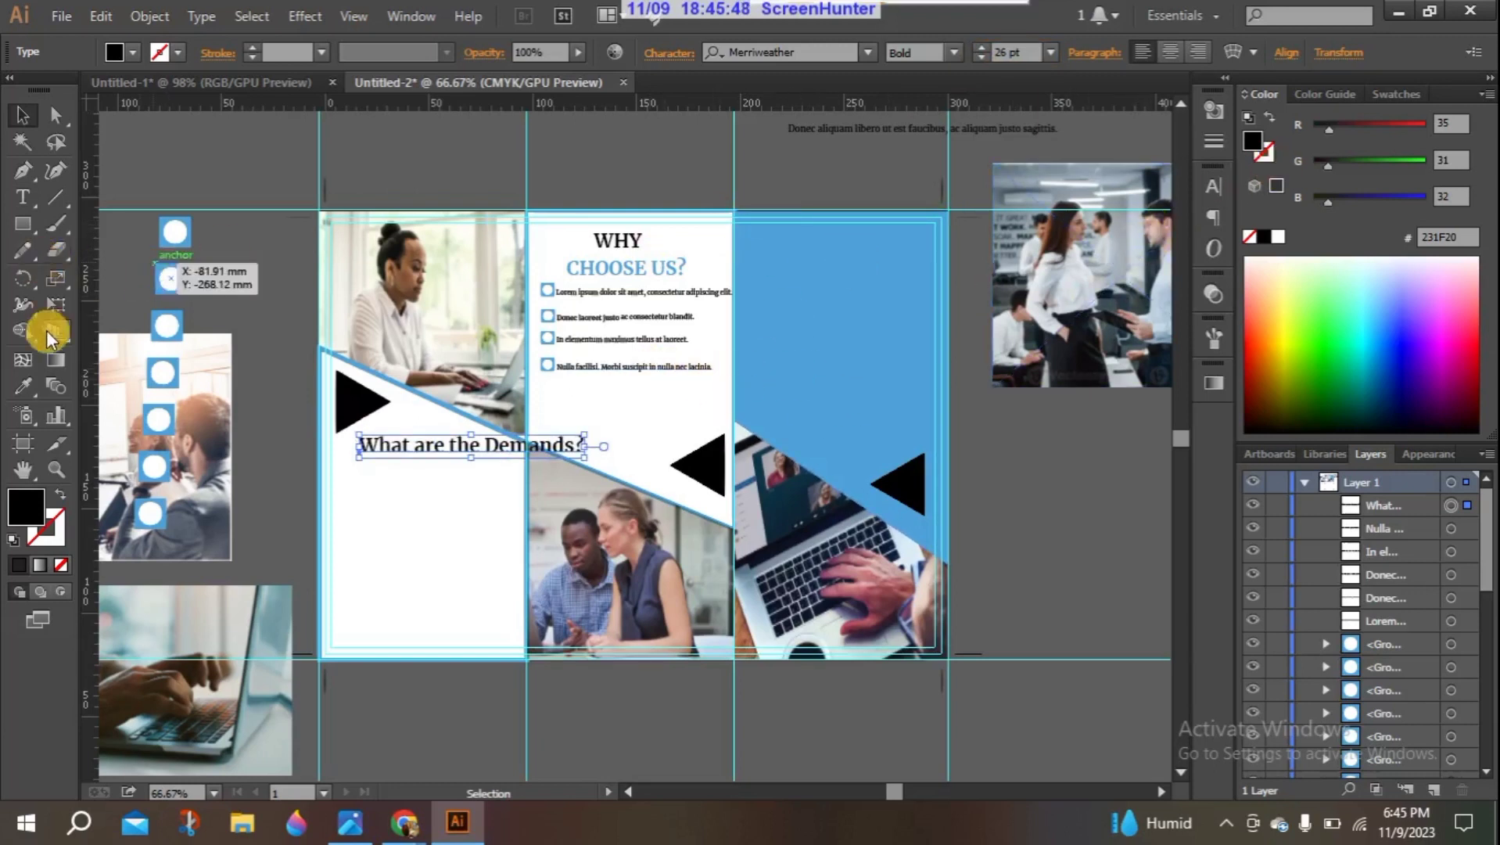
Step: Recolor the "What are the Demands?" heading with the light blue sampled from the third panel
{"action": "left_click", "coordinate": [24, 387]}
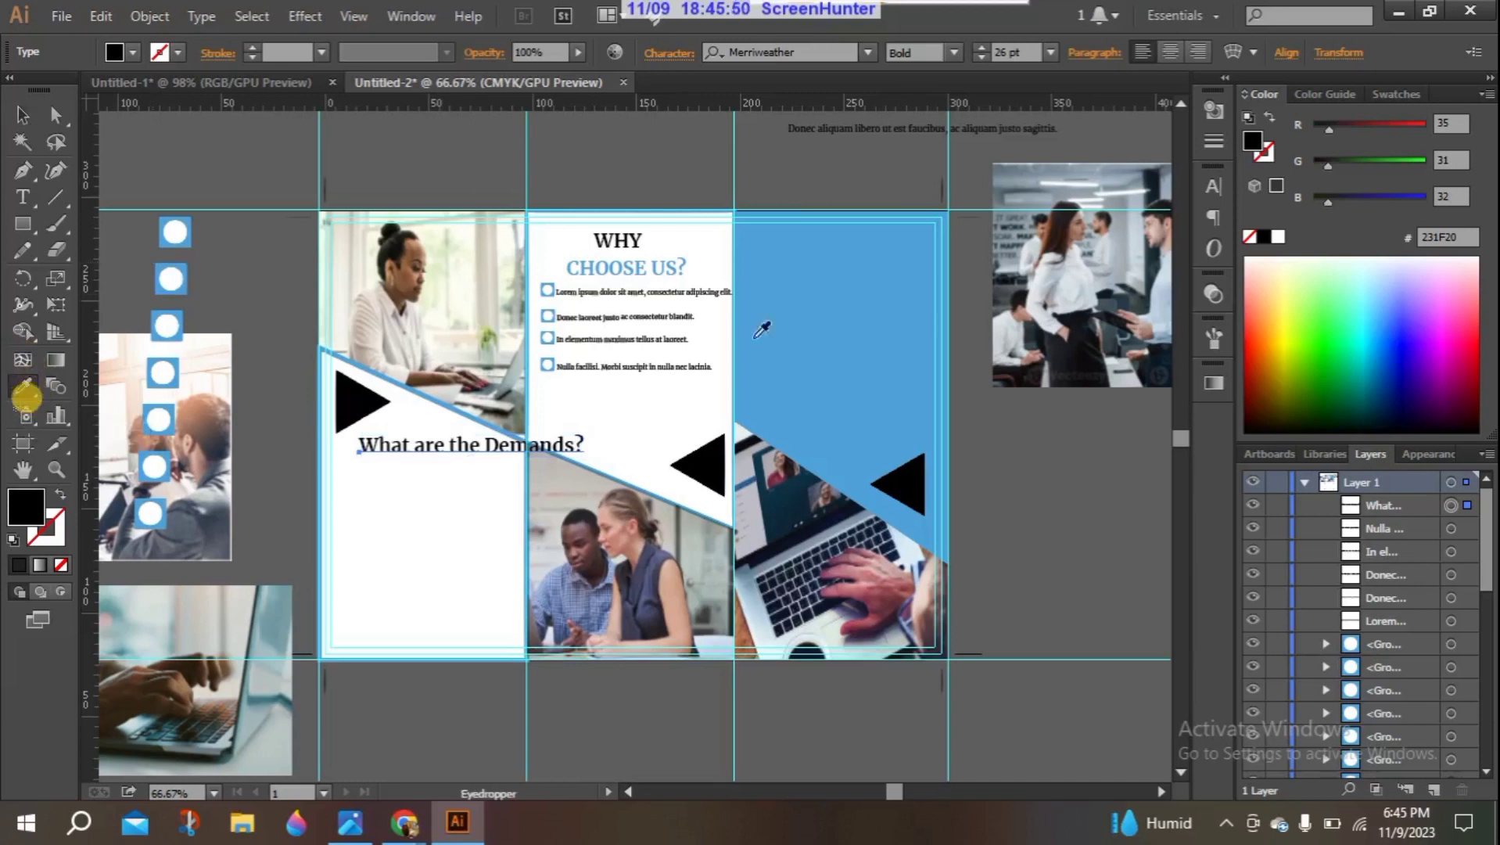
{"action": "left_click", "coordinate": [828, 326]}
{"action": "left_click", "coordinate": [22, 115]}
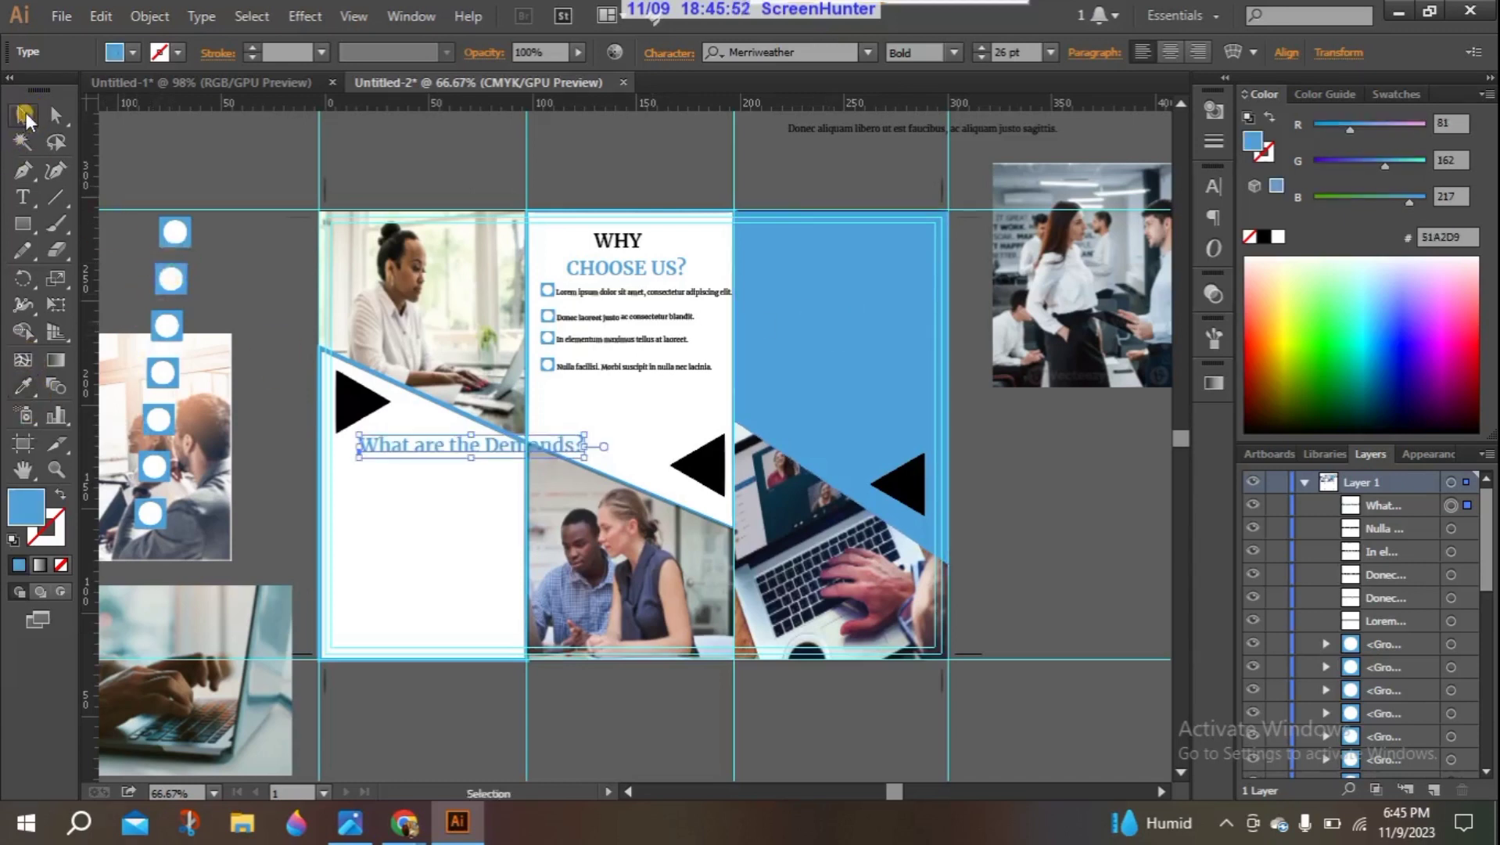
Step: Move the heading to the first panel's left margin below the triangle and break it into two lines before "Demands?"
{"action": "left_click_drag", "start_coordinate": [437, 446], "coordinate": [408, 453]}
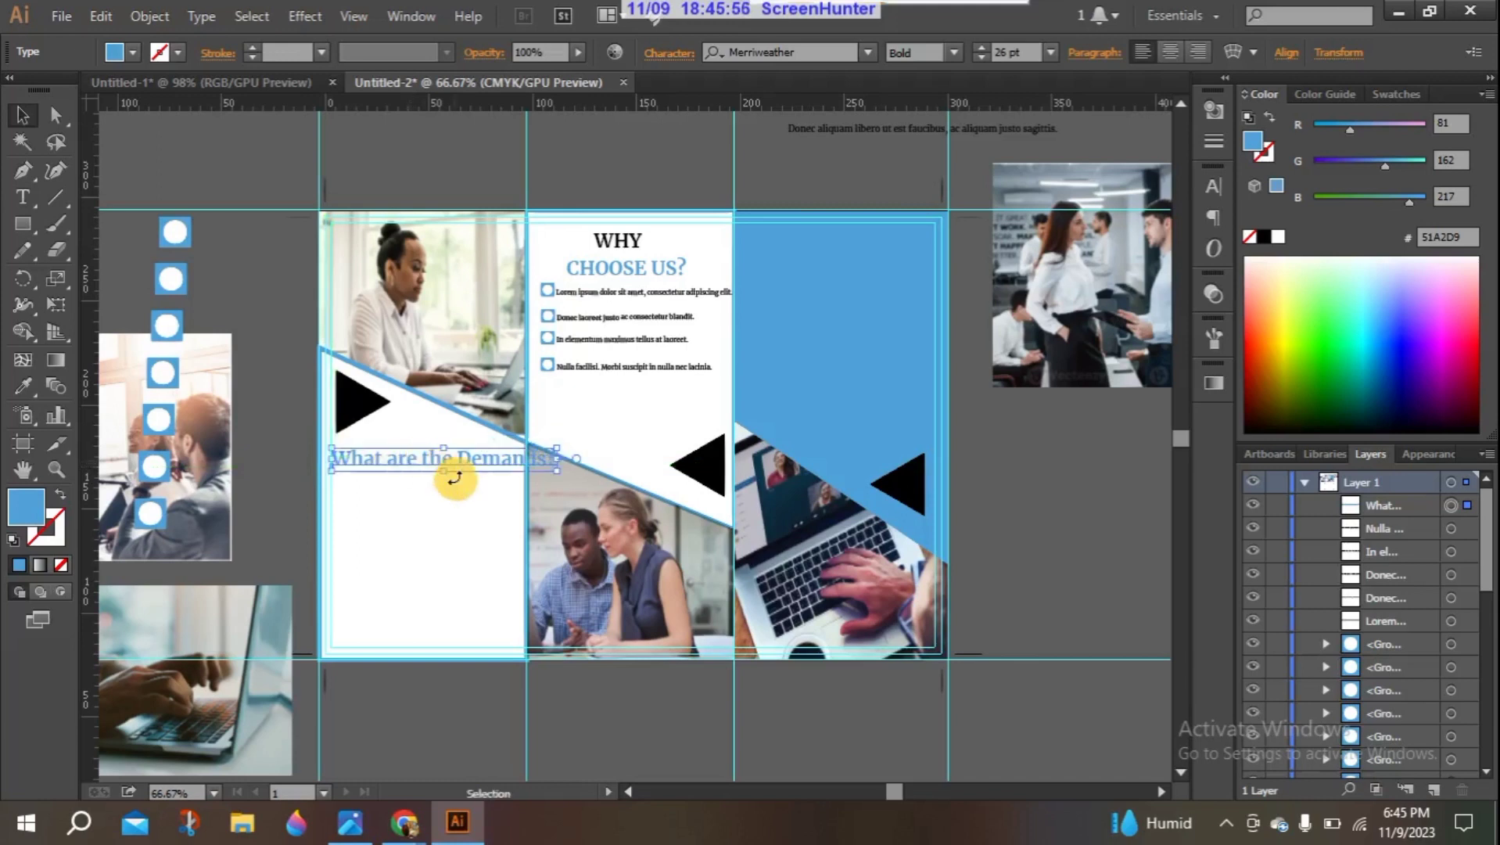
{"action": "key", "text": "t"}
{"action": "left_click", "coordinate": [451, 460]}
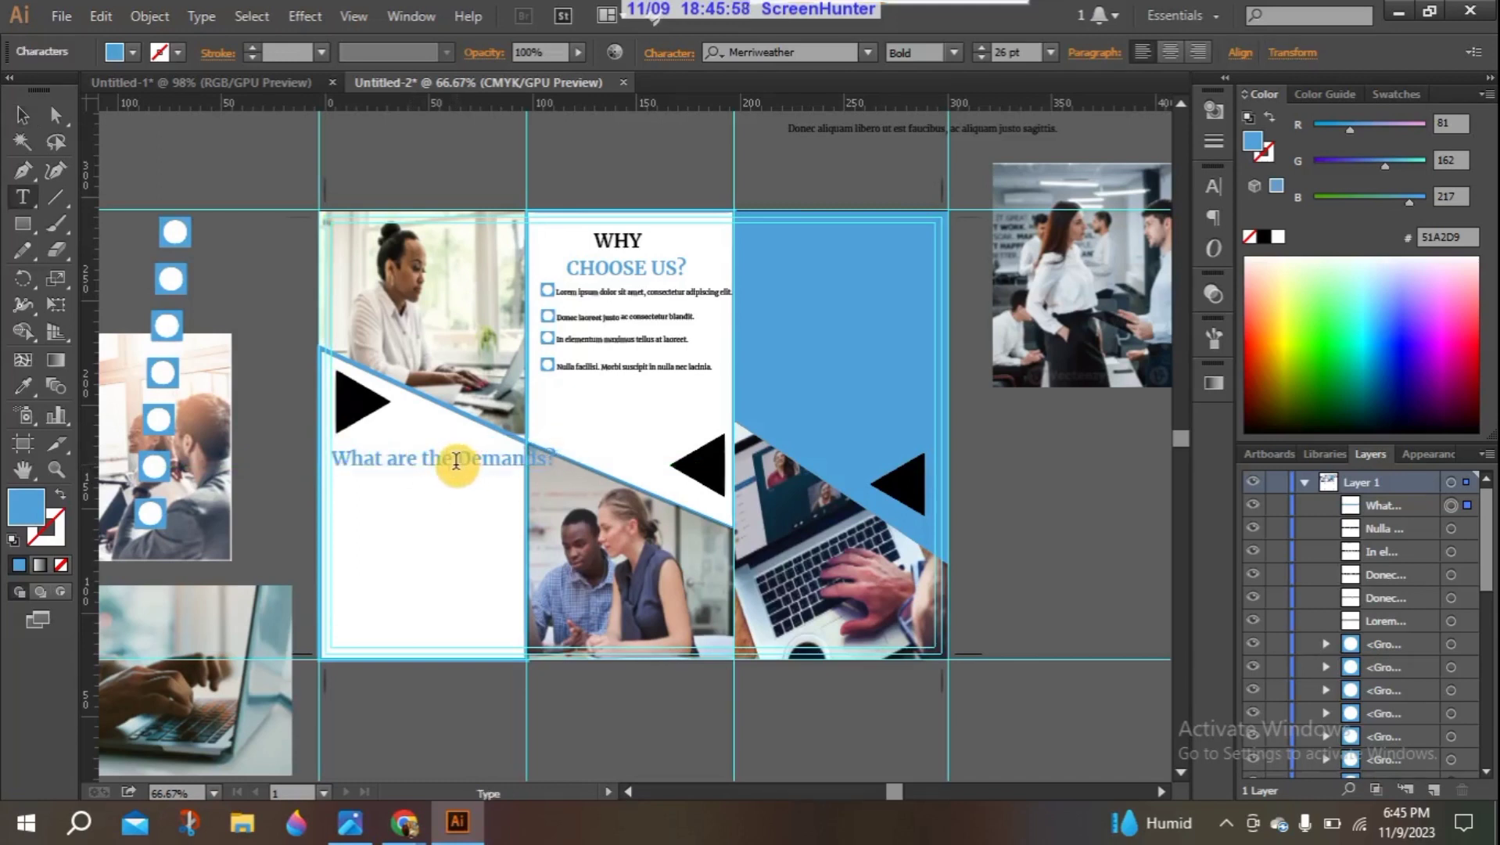
{"action": "key", "text": "Return"}
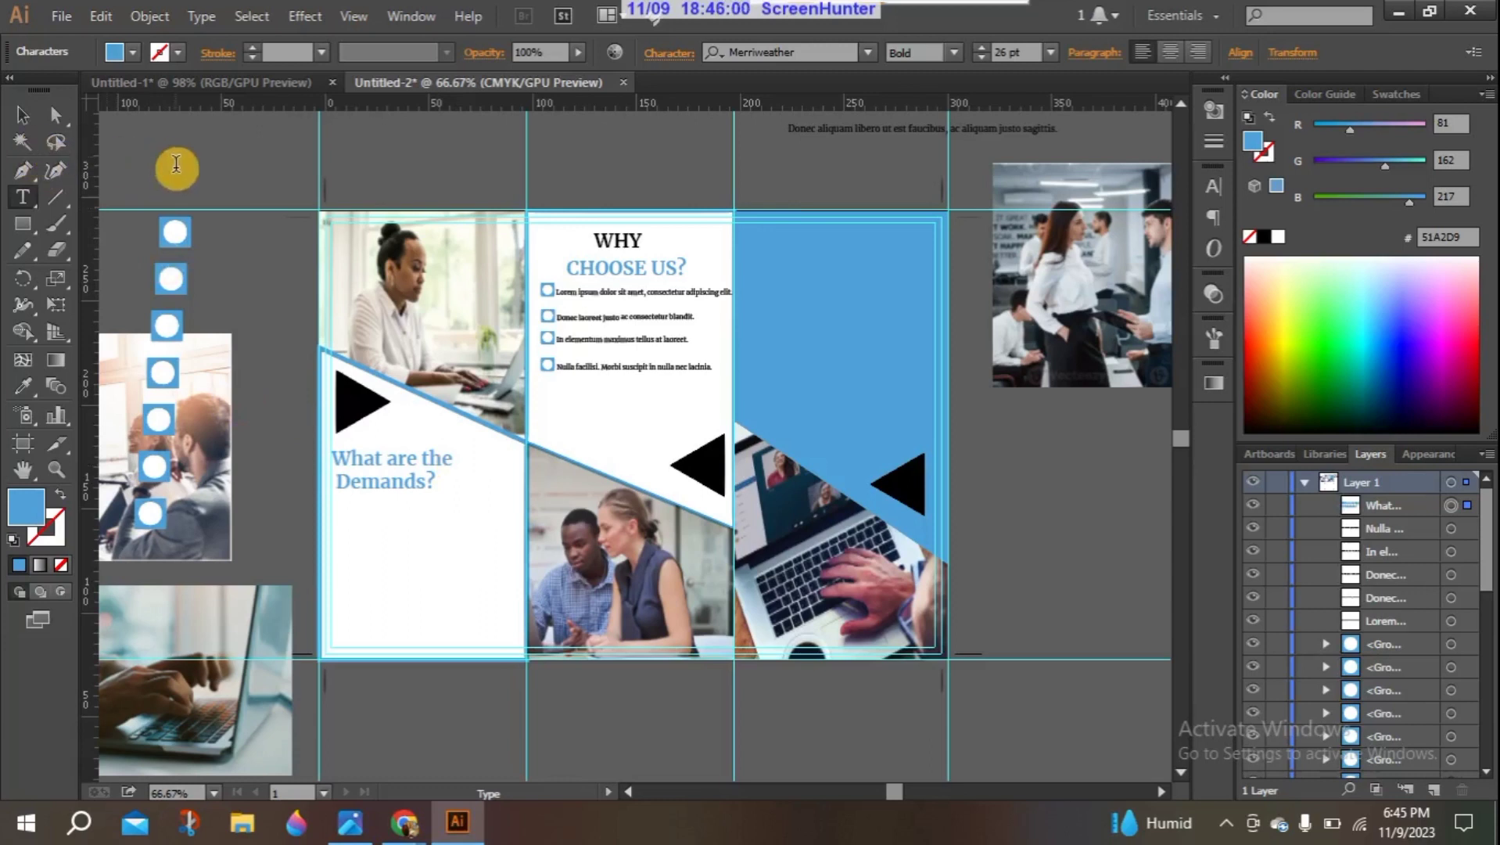
{"action": "left_click", "coordinate": [22, 125]}
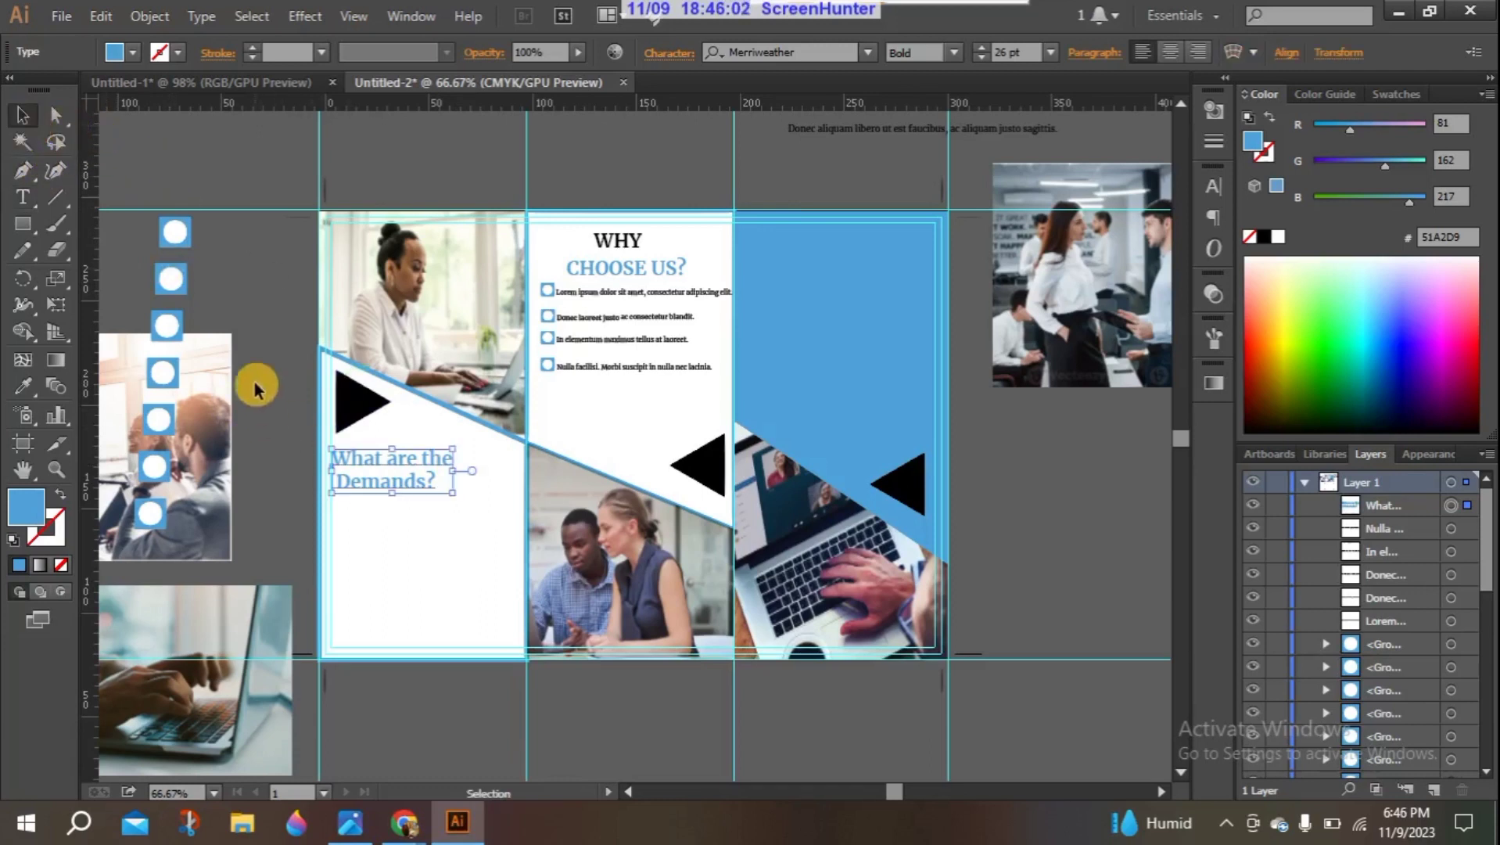
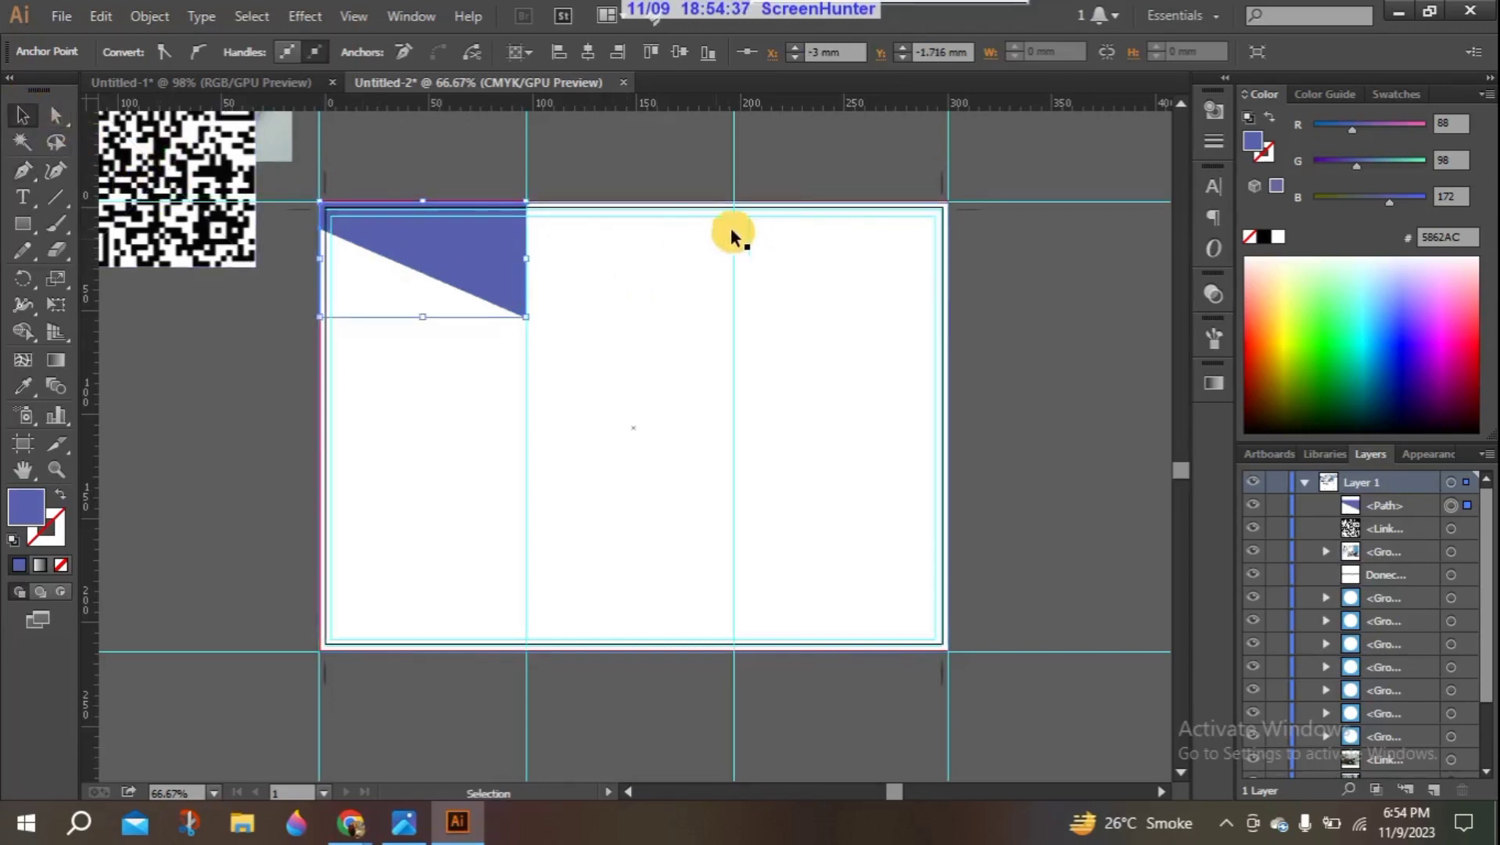
{"action": "left_click", "coordinate": [22, 170]}
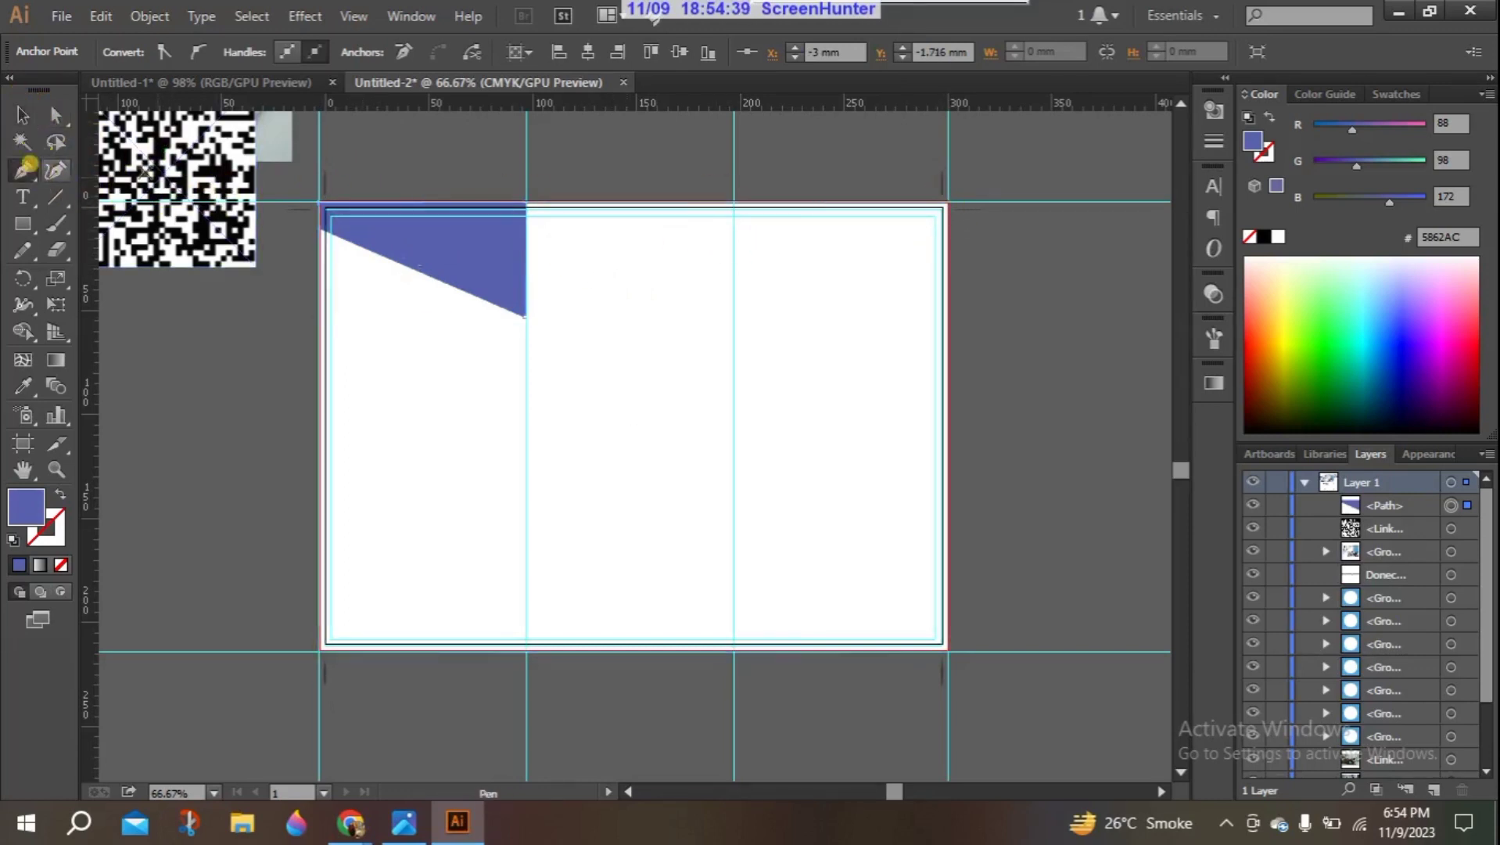
{"action": "left_click", "coordinate": [531, 203]}
{"action": "key", "text": "ctrl+z"}
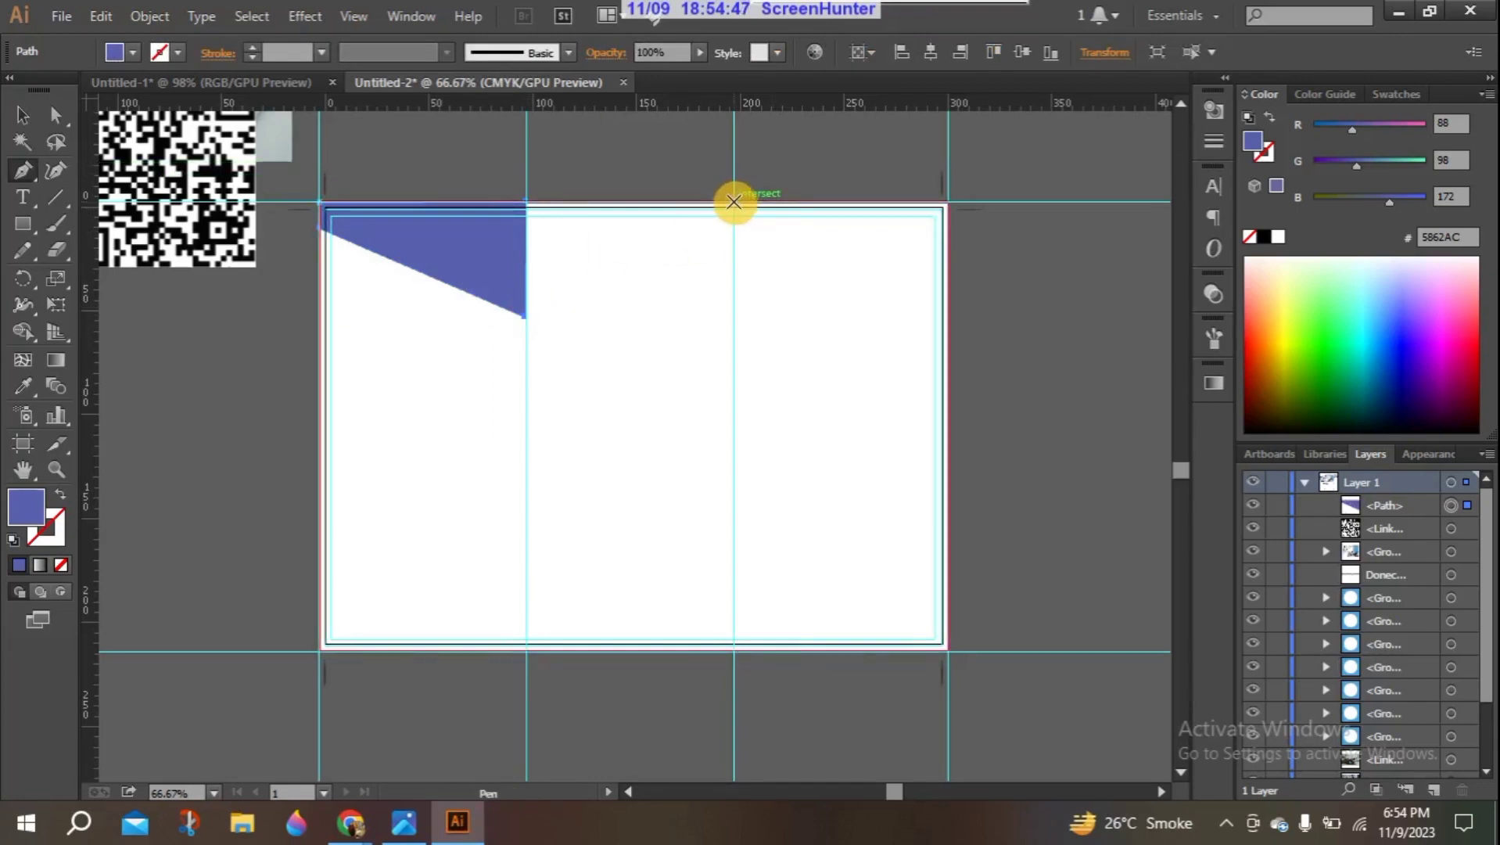
{"action": "left_click", "coordinate": [734, 202]}
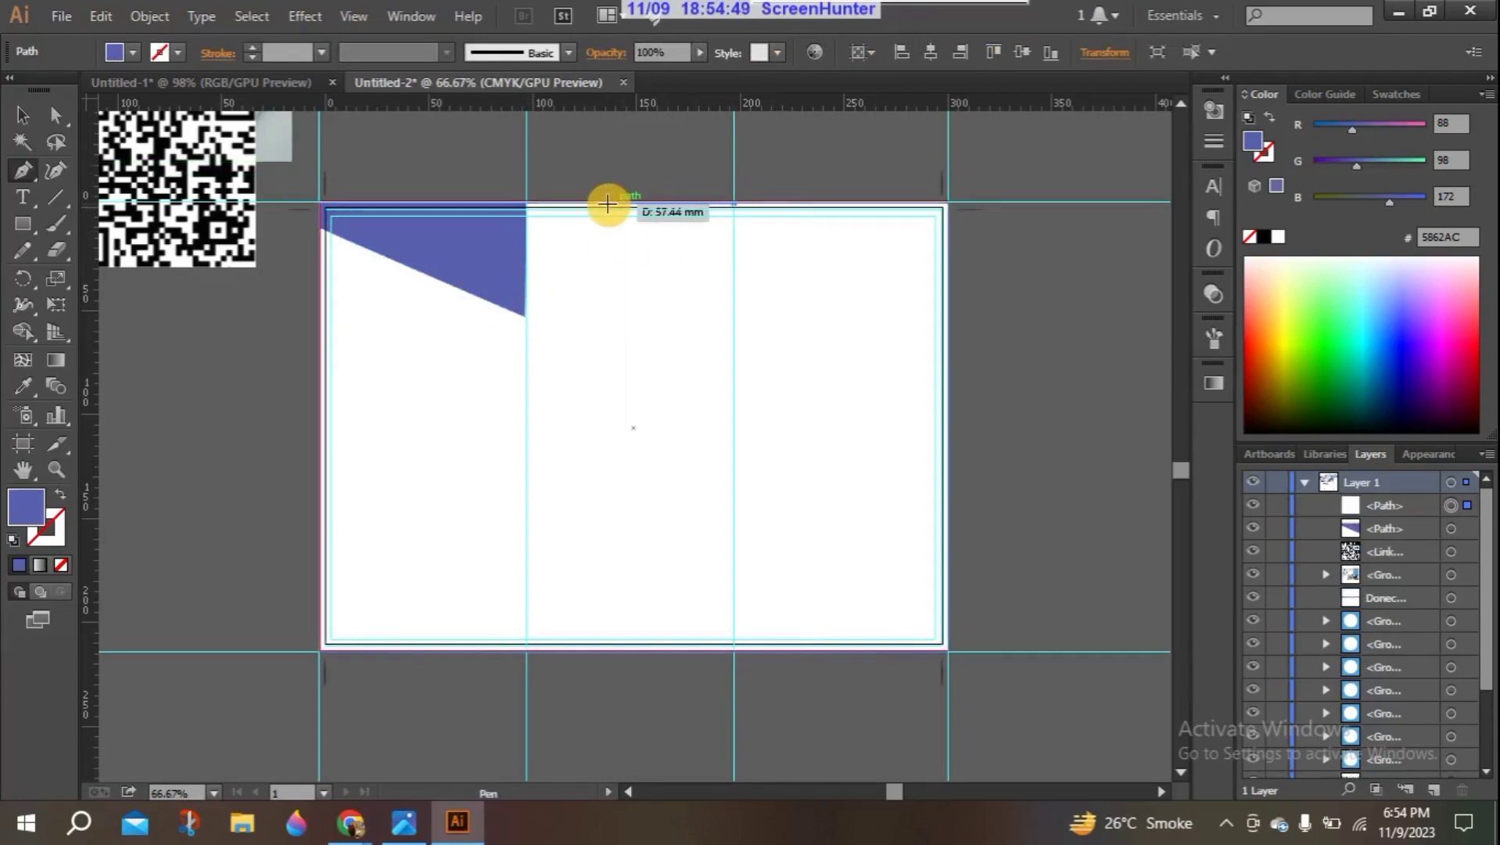
{"action": "key", "text": "ctrl+z"}
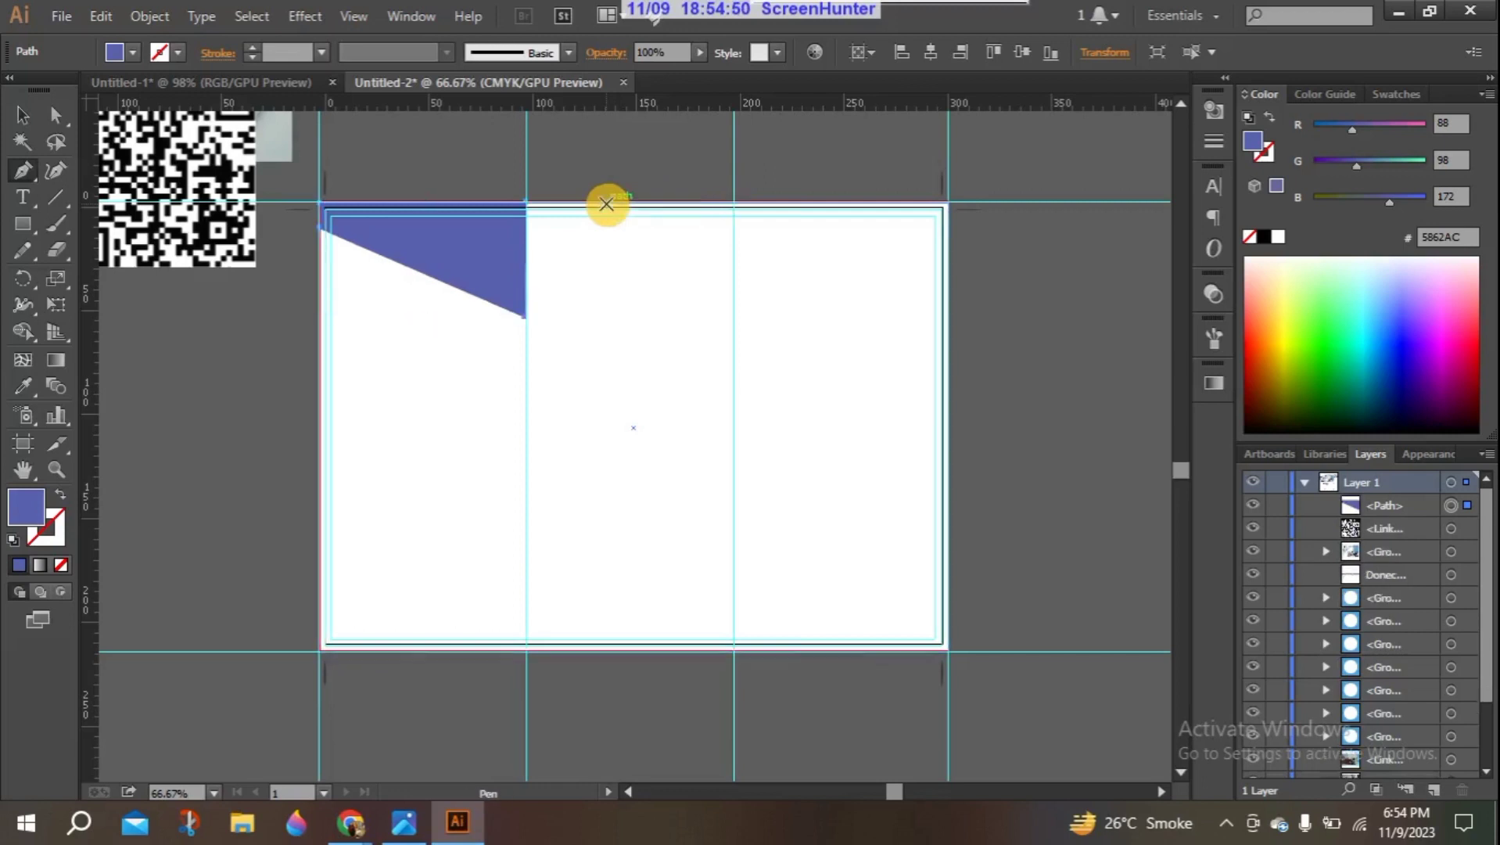
Step: Draw a blue rectangle about 100 by 58 mm with the Pen tool between the two inner vertical guides, along the upper bleed edge
{"action": "left_click", "coordinate": [735, 202]}
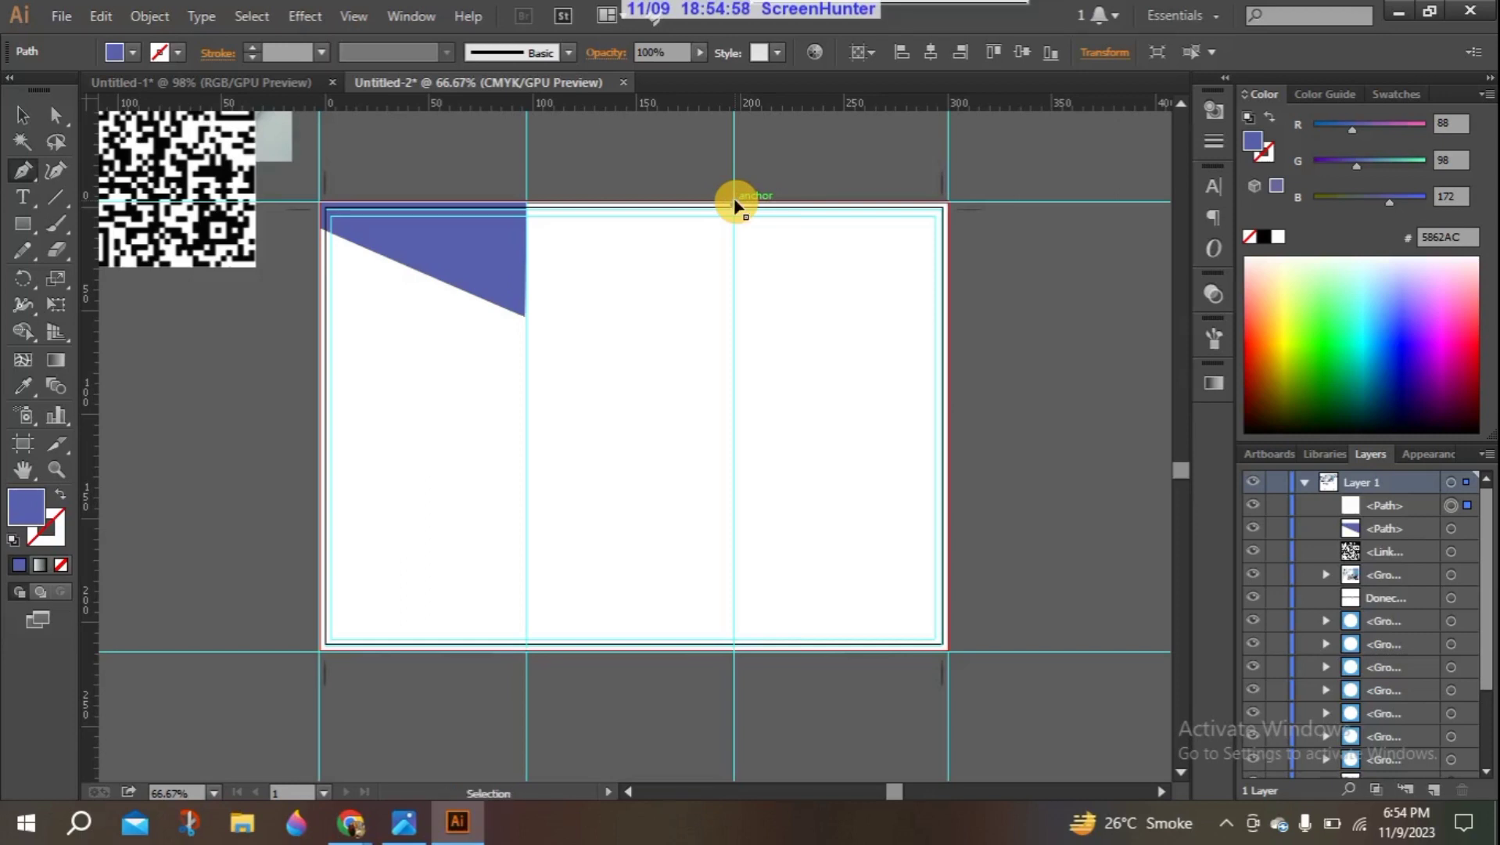
{"action": "key", "text": "ctrl+z"}
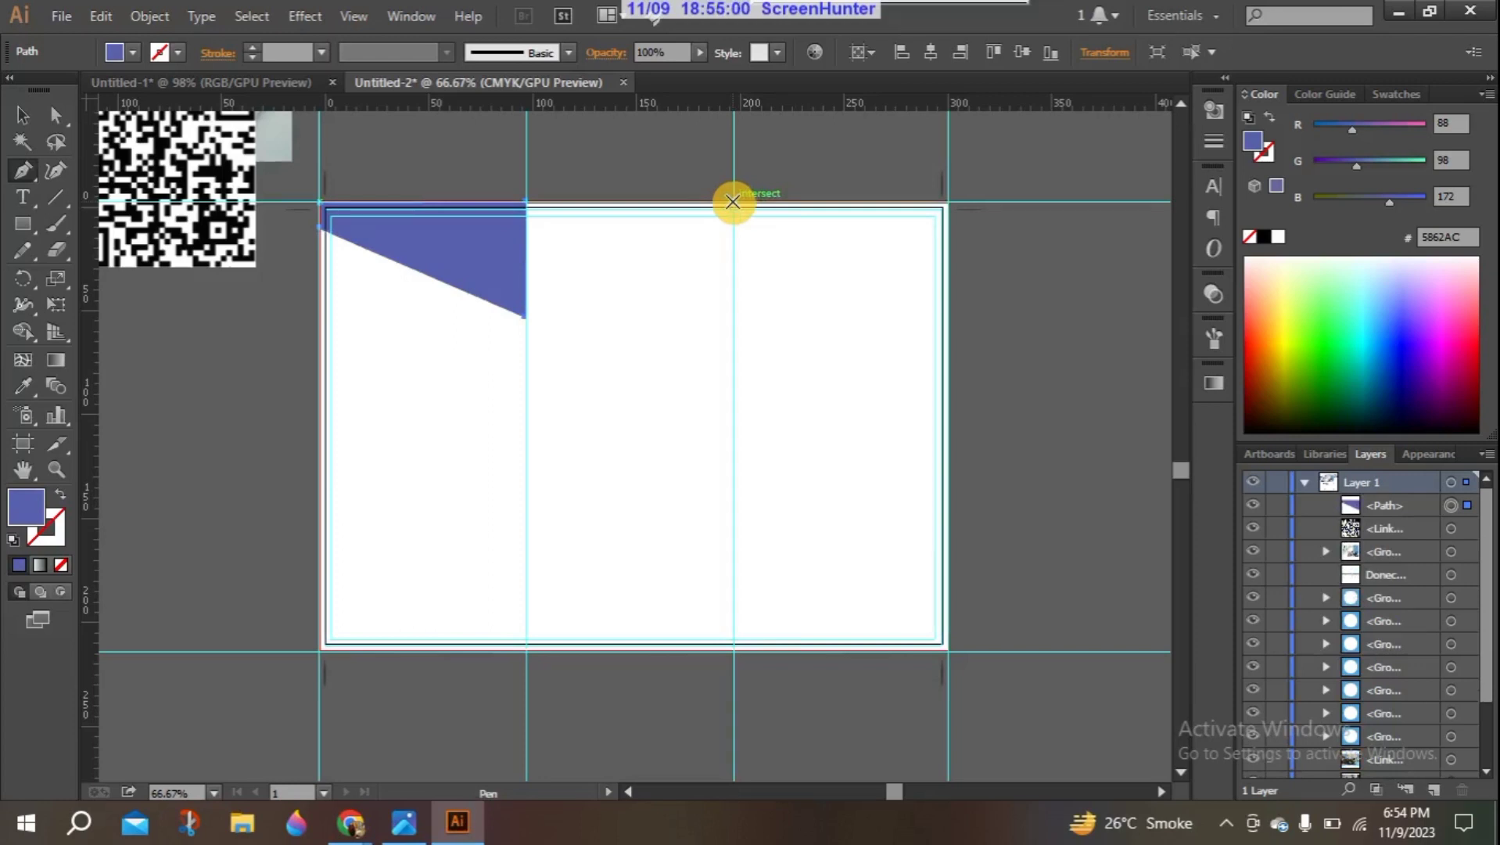
{"action": "left_click_drag", "start_coordinate": [735, 202], "coordinate": [519, 202]}
{"action": "left_click", "coordinate": [524, 203]}
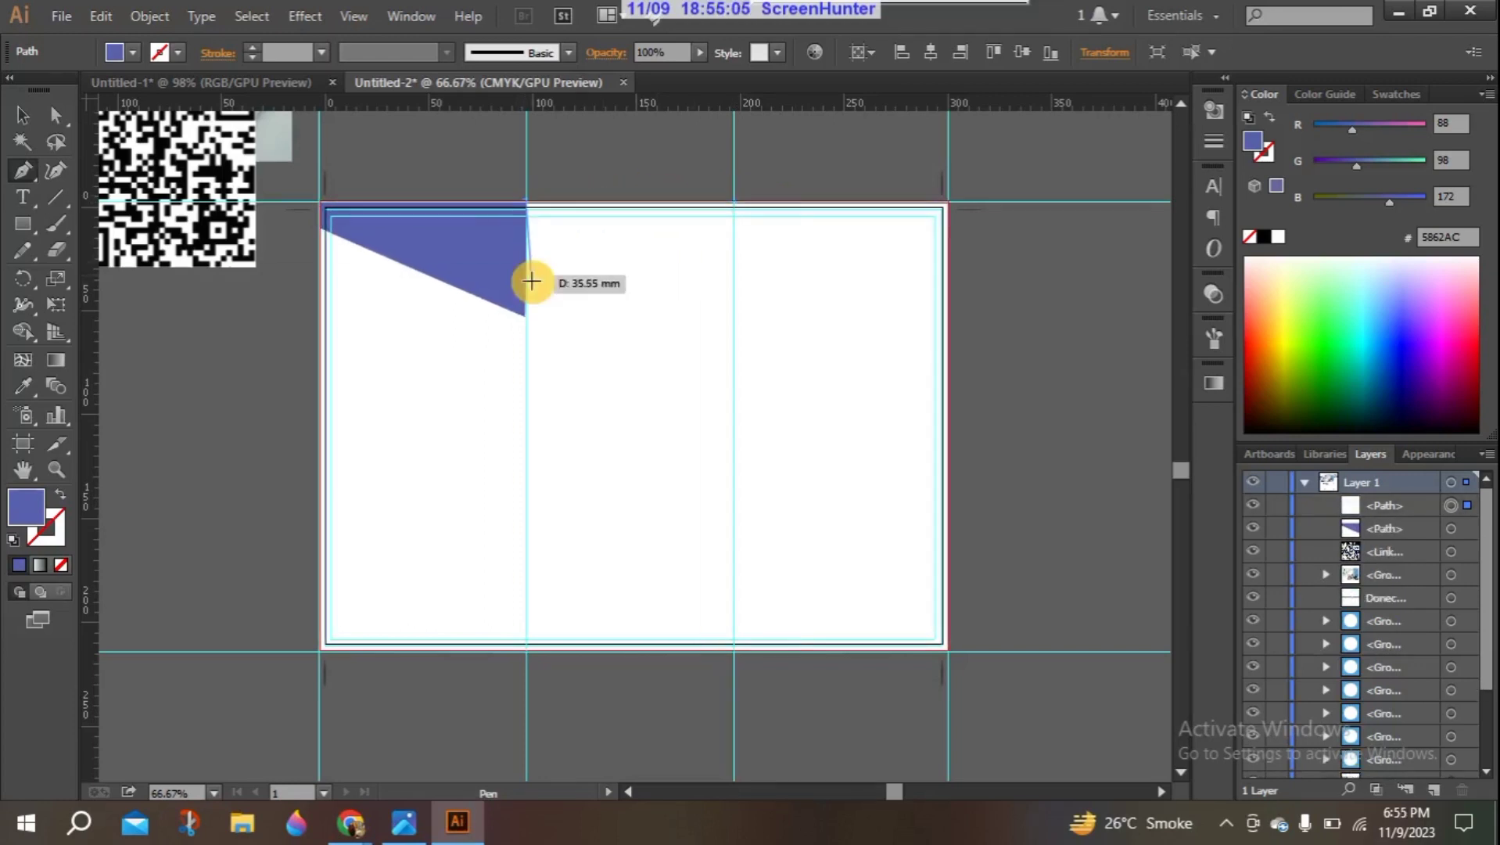
{"action": "left_click", "coordinate": [526, 322]}
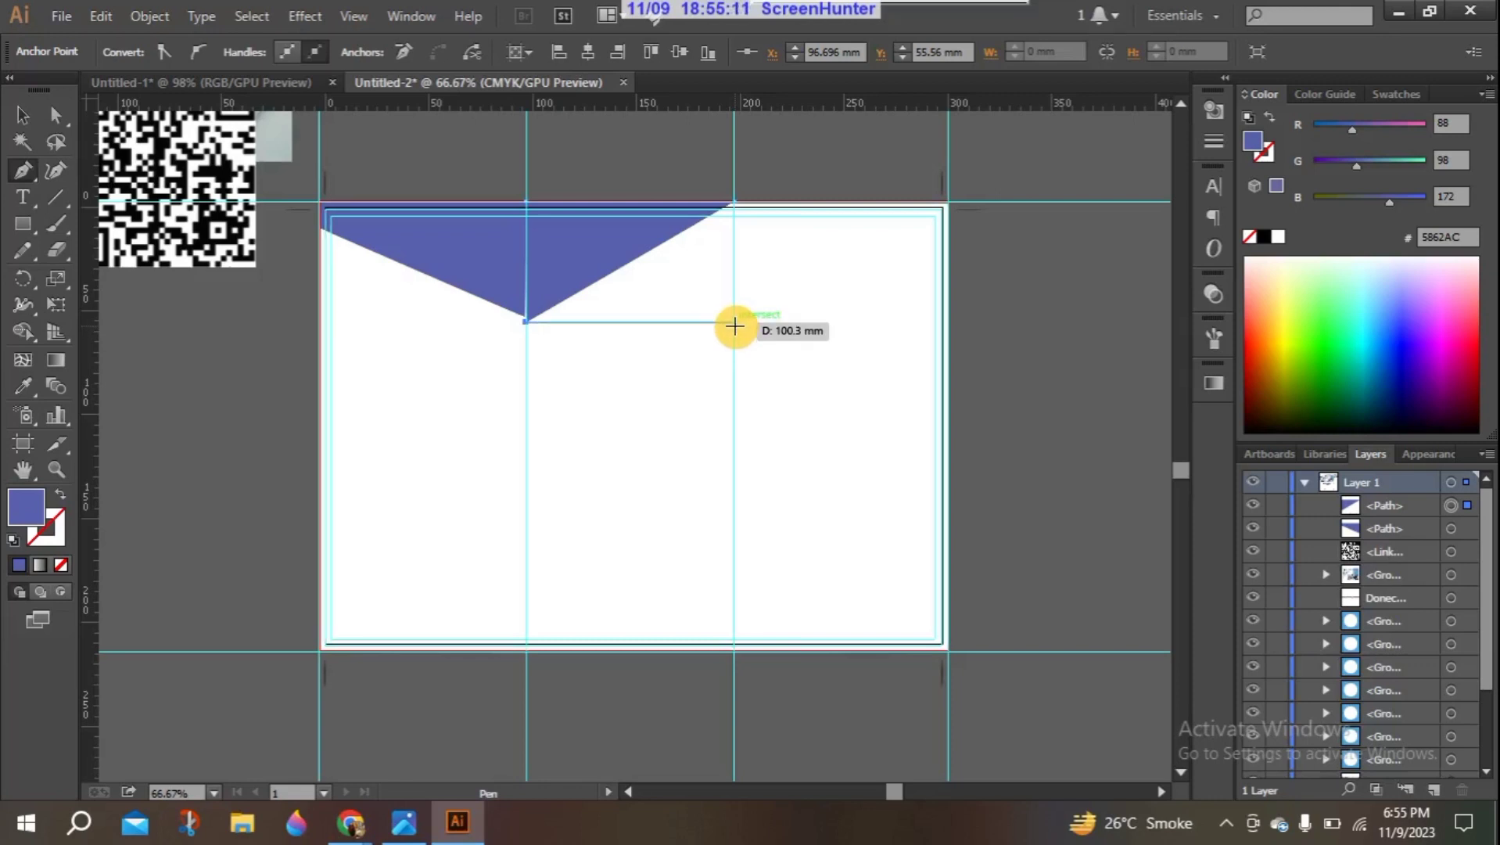
{"action": "left_click", "coordinate": [735, 324]}
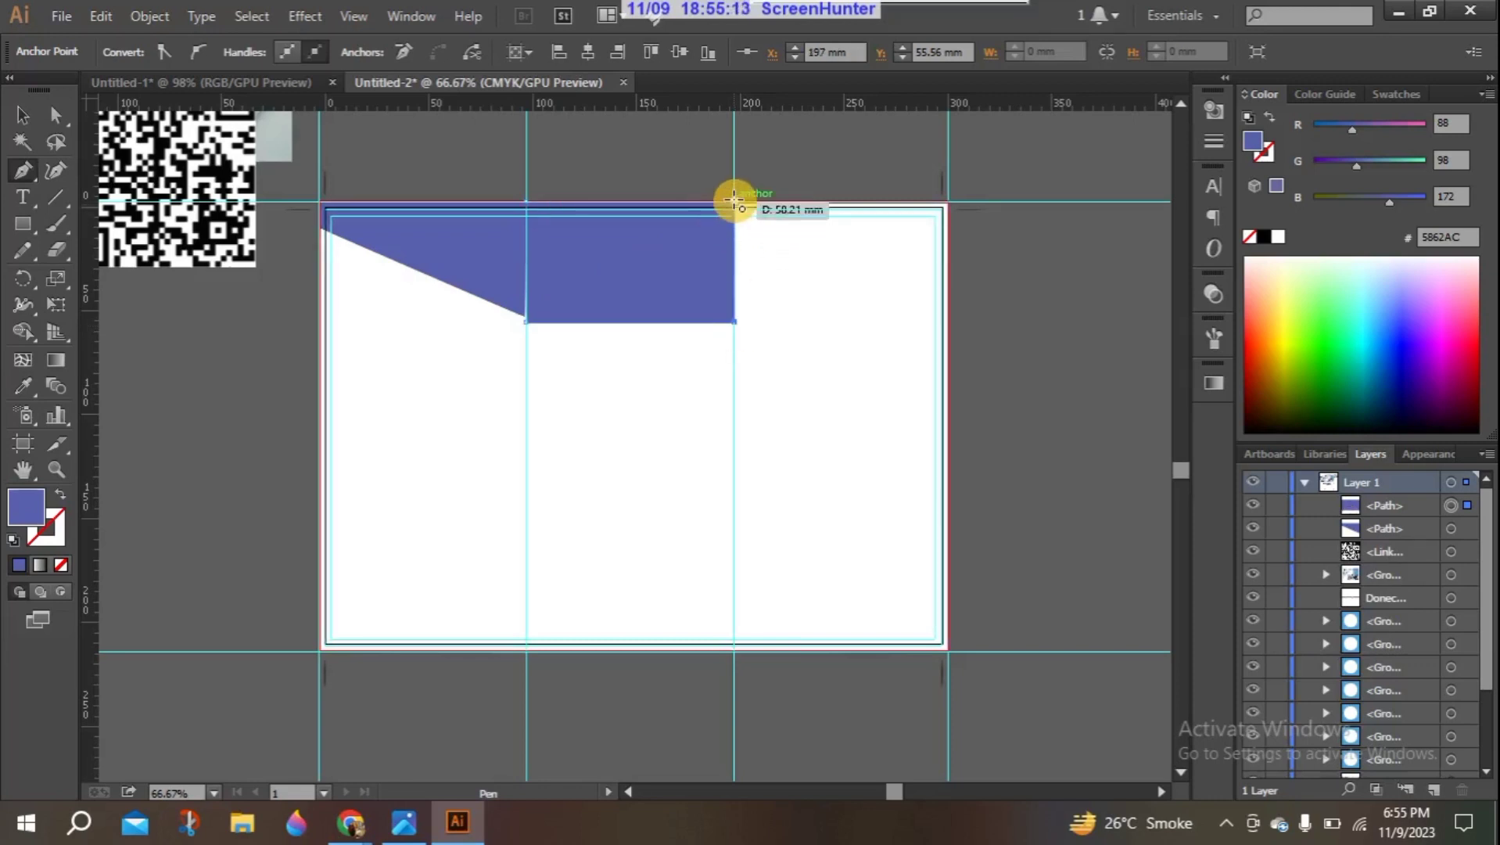
{"action": "left_click", "coordinate": [734, 200]}
{"action": "left_click", "coordinate": [39, 102]}
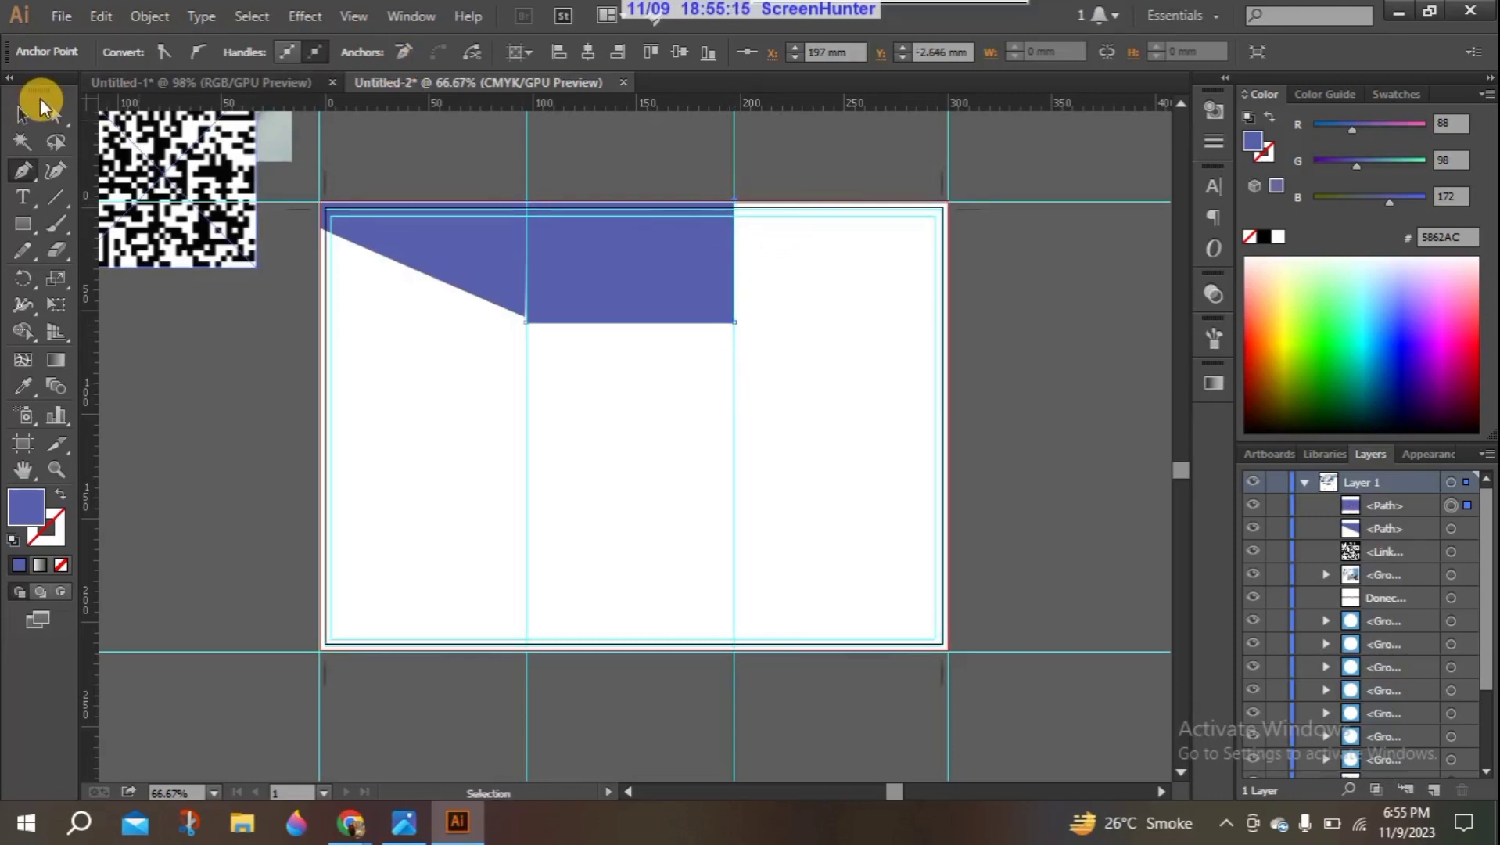
Step: Draw a blue closed shape with the Pen tool in the right column, sloping from the right bleed edge down to the middle rectangle's lower corner
{"action": "left_click", "coordinate": [23, 170]}
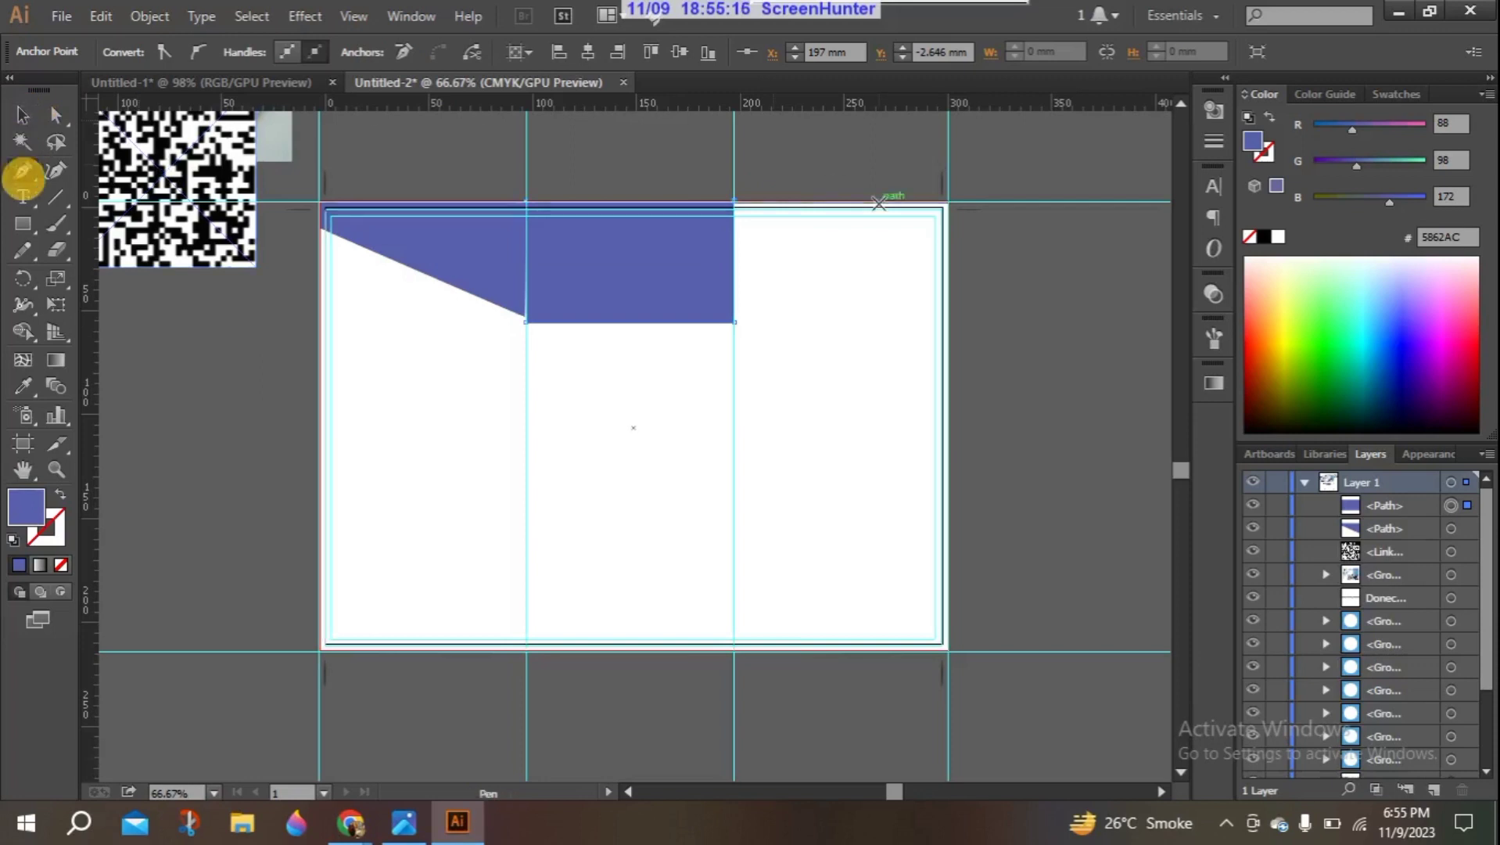
{"action": "left_click", "coordinate": [948, 203]}
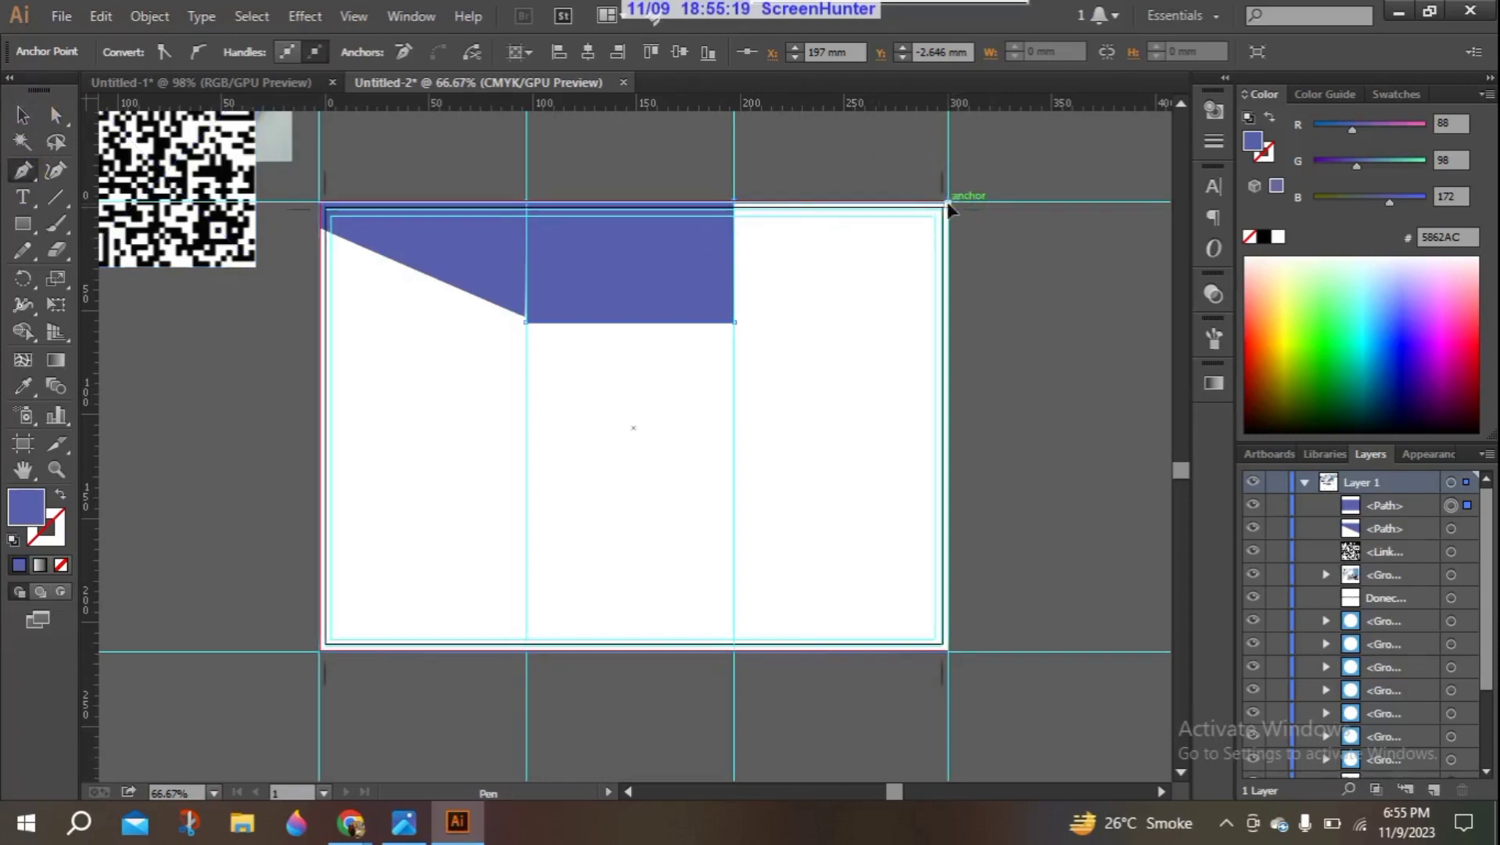
{"action": "left_click", "coordinate": [951, 239]}
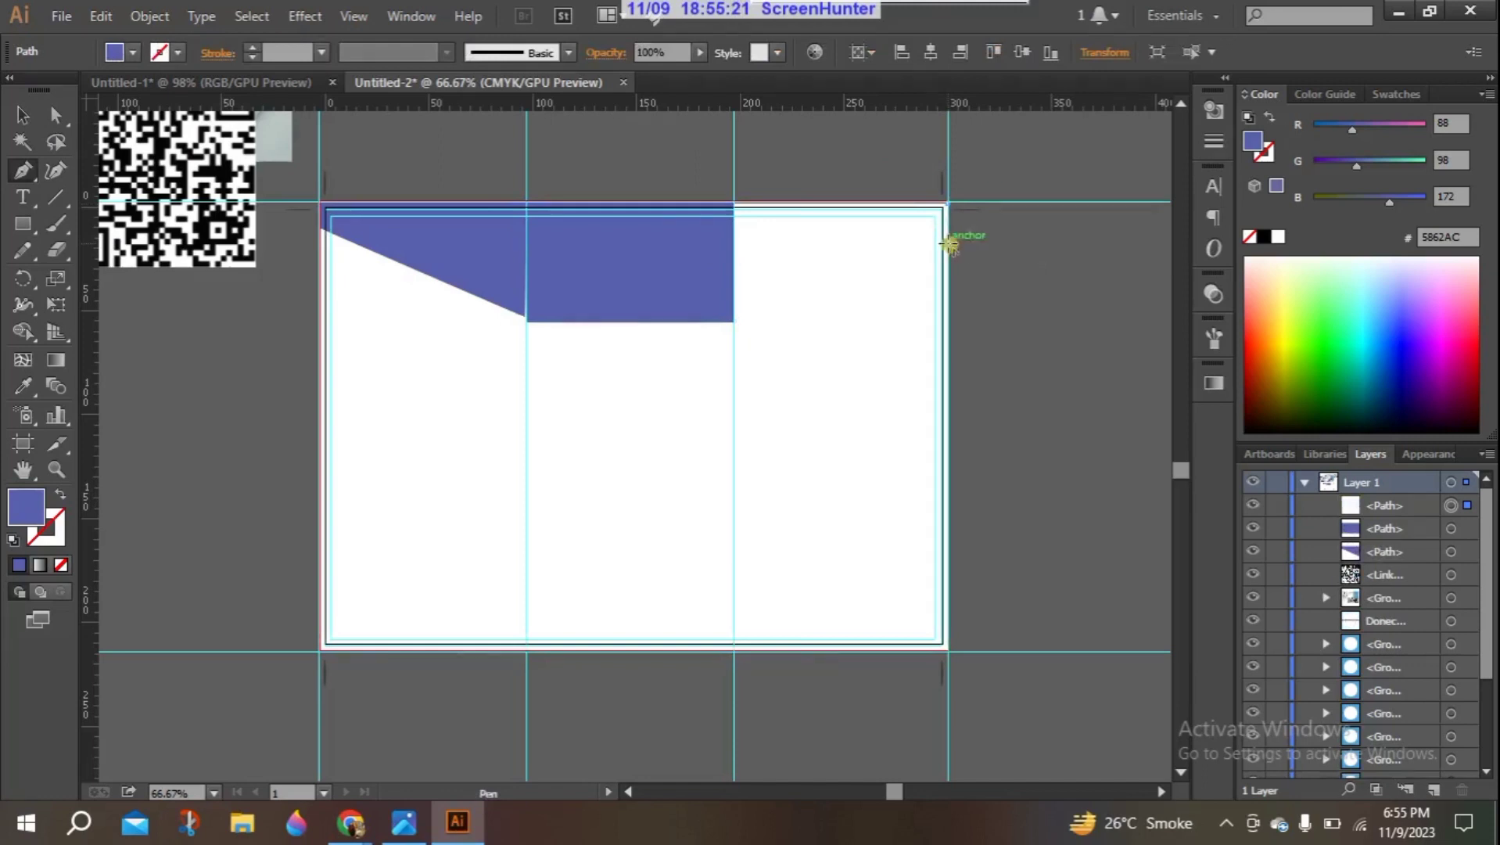
{"action": "left_click", "coordinate": [733, 327]}
{"action": "left_click", "coordinate": [733, 206]}
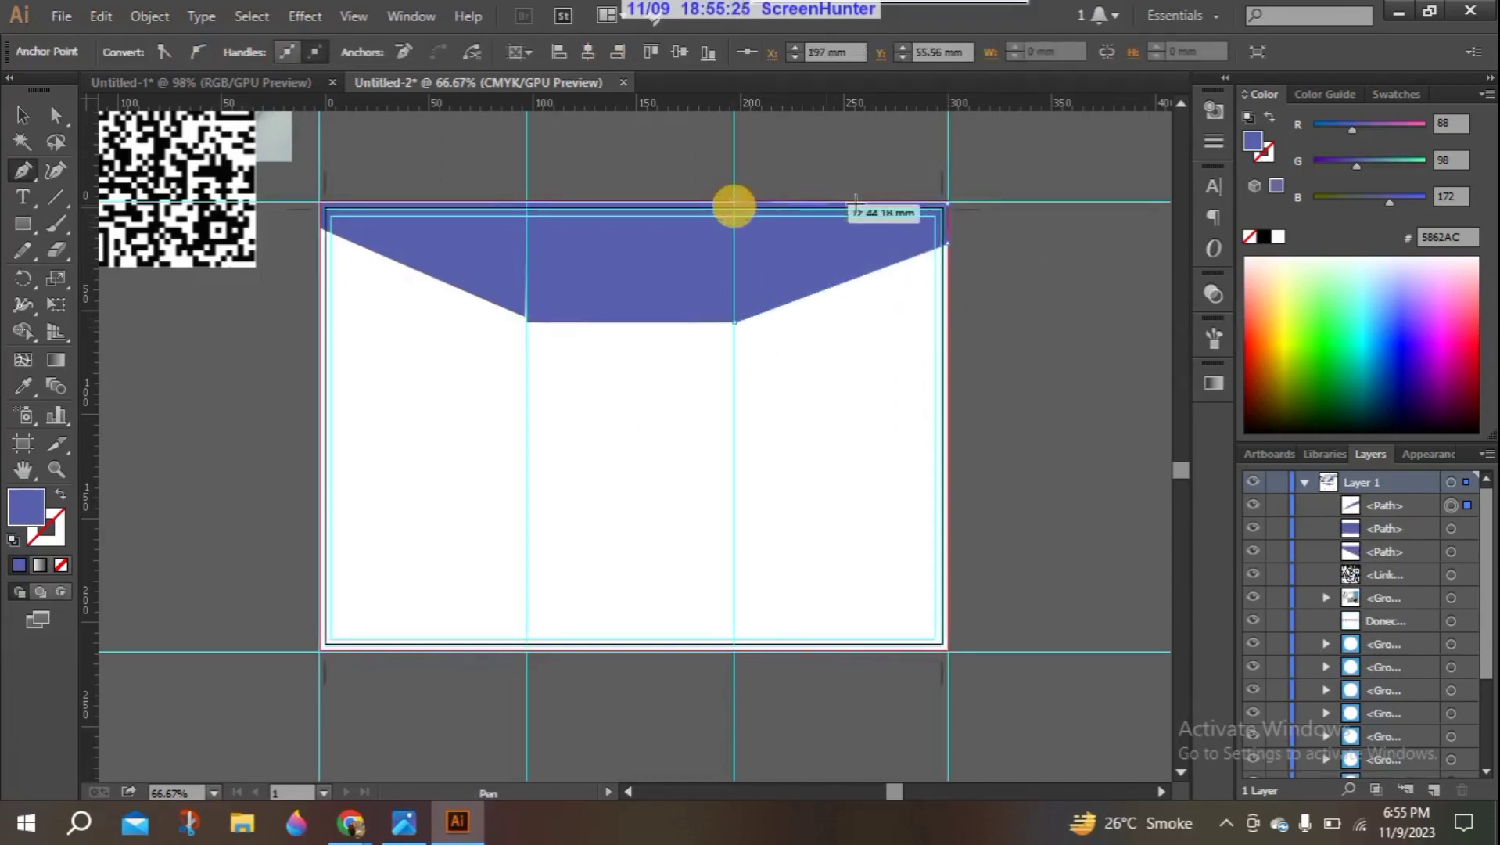
{"action": "left_click", "coordinate": [946, 206]}
{"action": "left_click", "coordinate": [946, 208]}
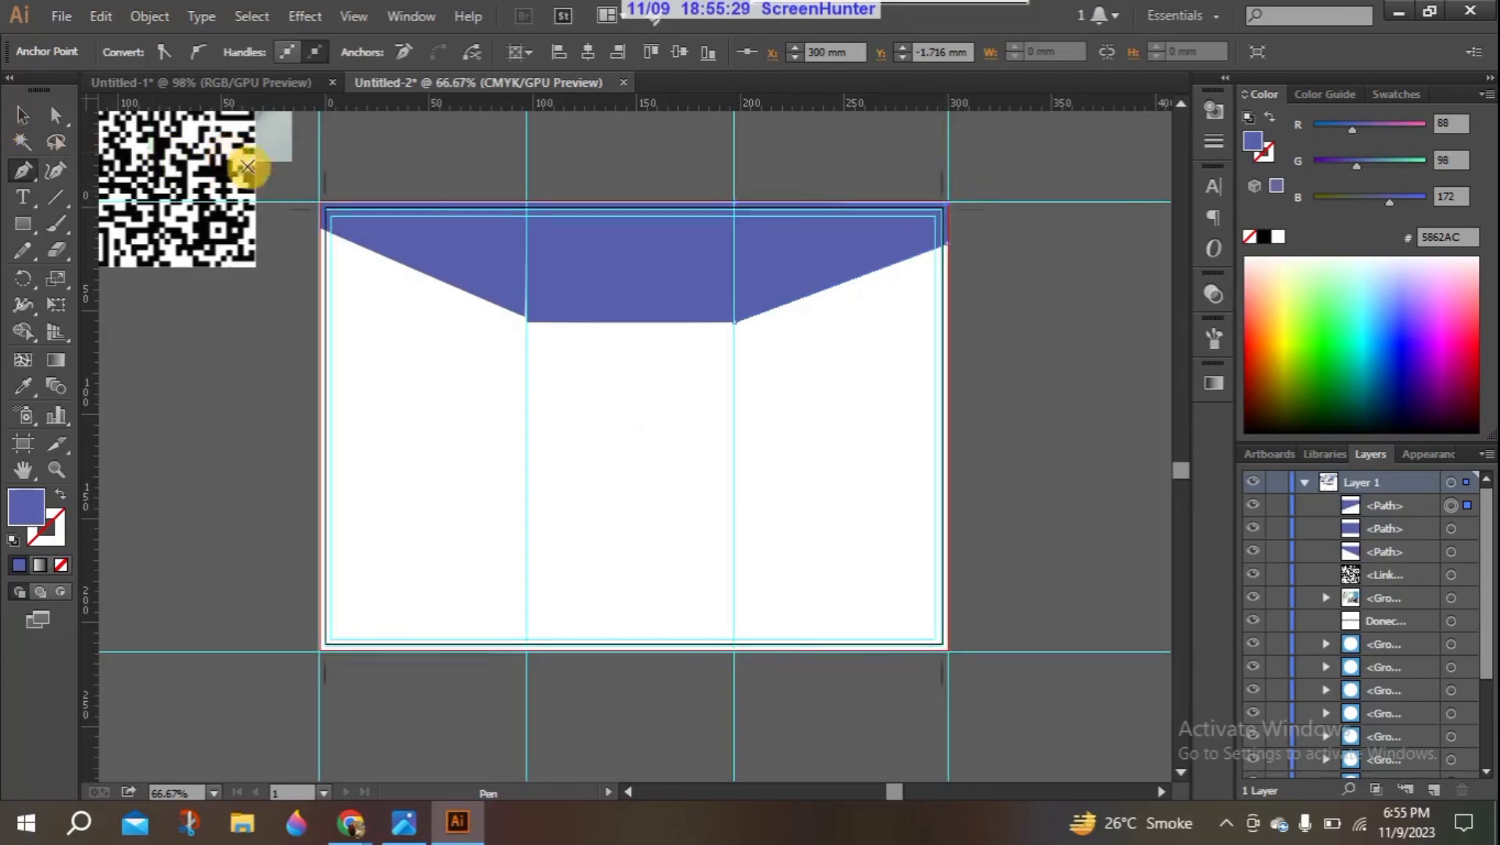
Step: Fill the blue rectangle between the two inner guides with white
{"action": "left_click", "coordinate": [18, 105]}
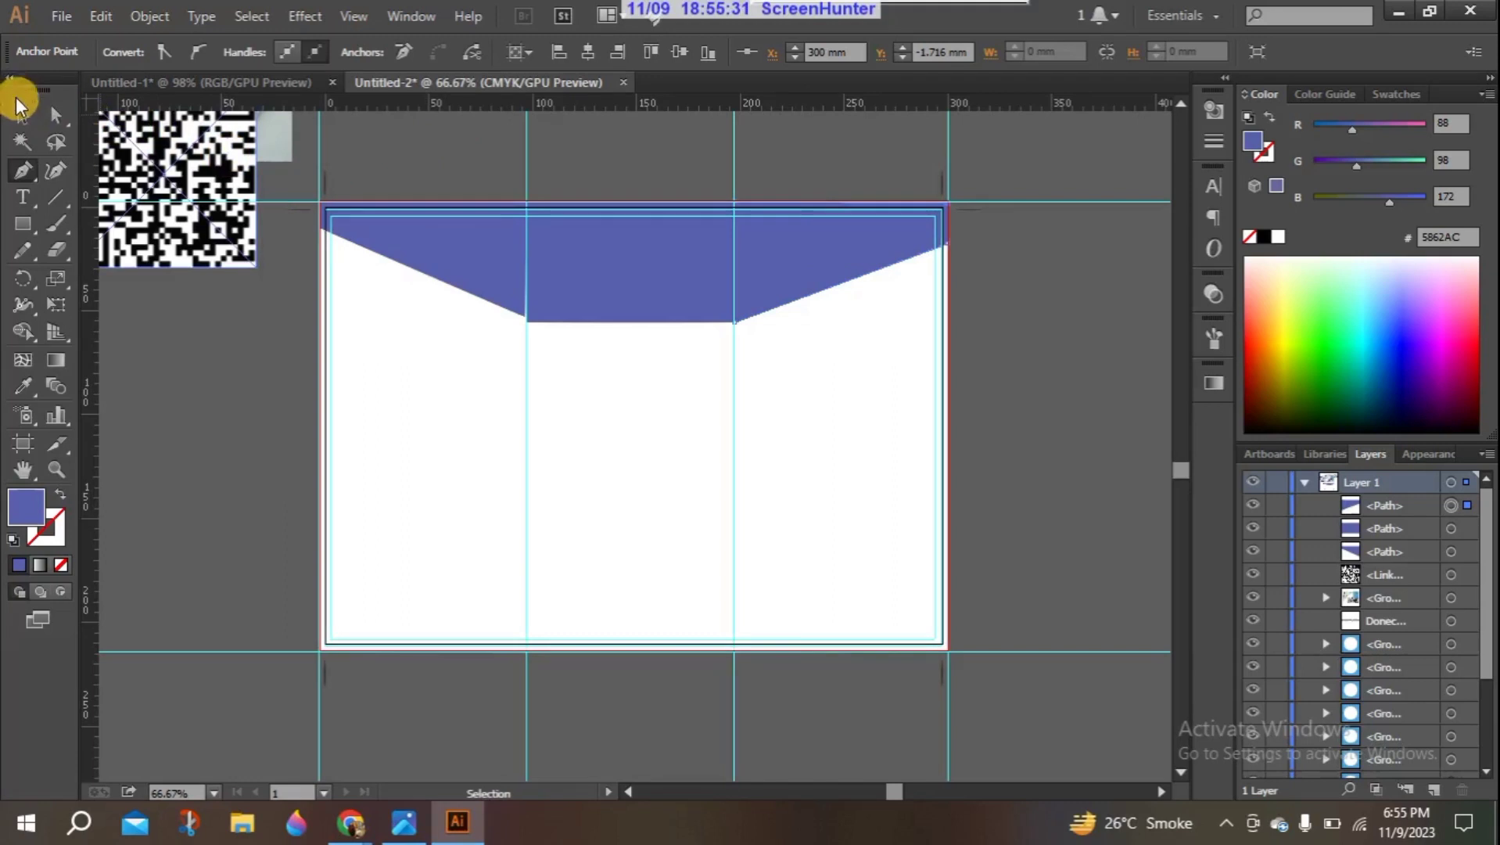
{"action": "left_click", "coordinate": [428, 267]}
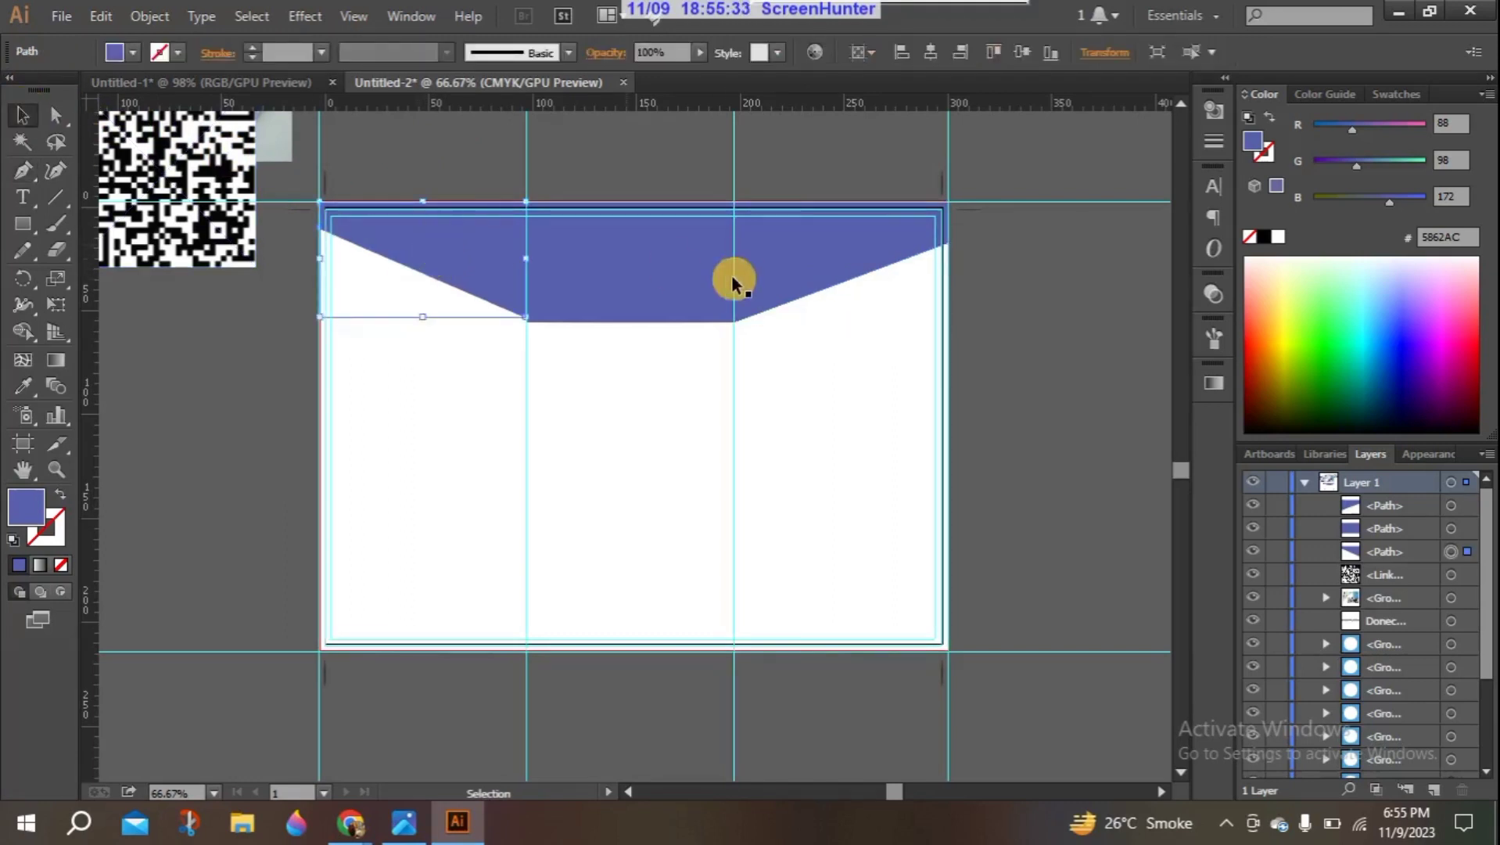
{"action": "left_click", "coordinate": [611, 288]}
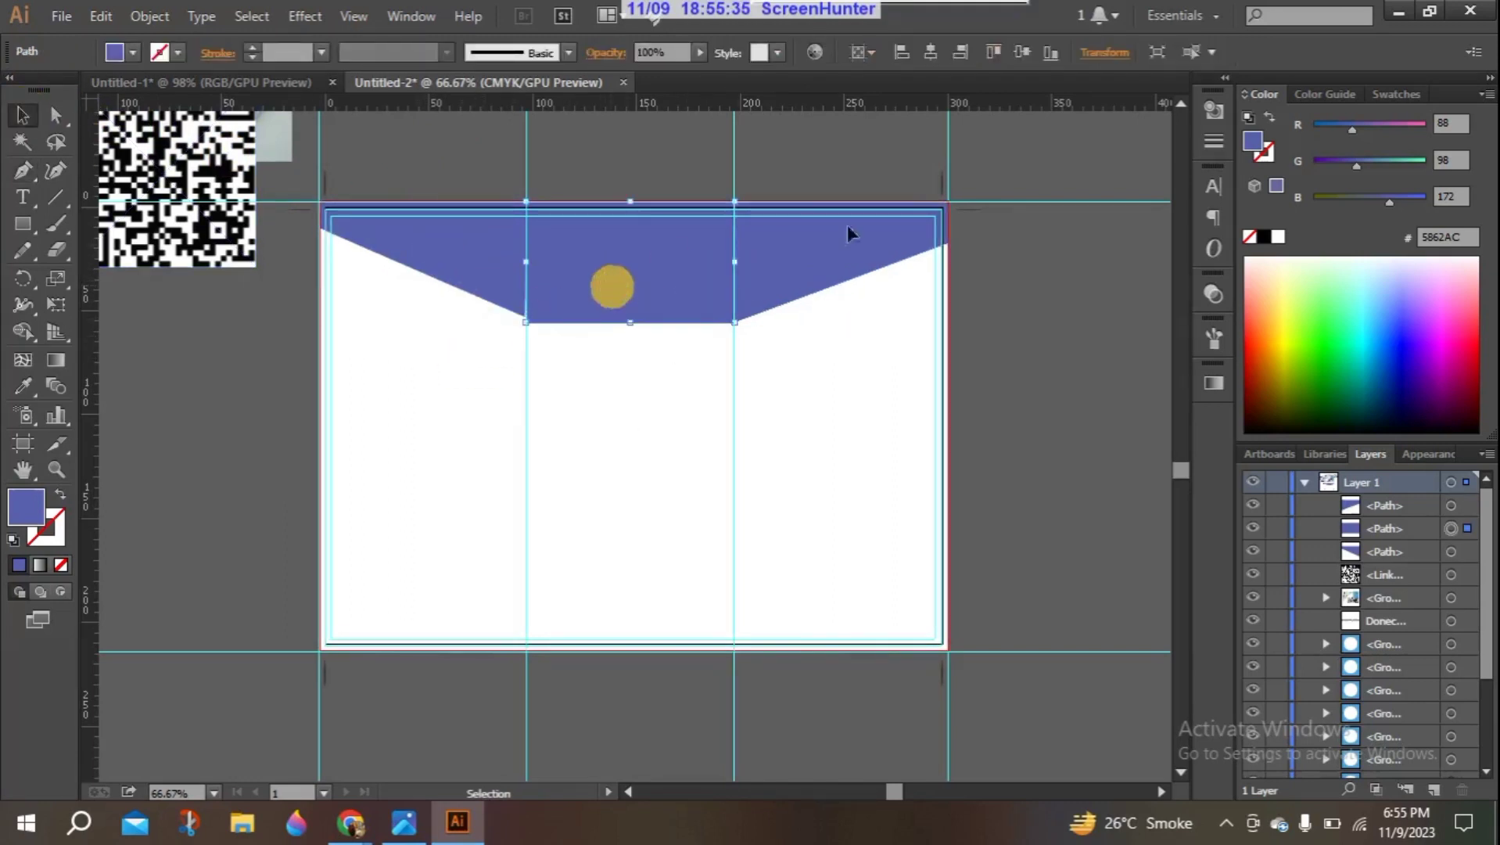
{"action": "left_click", "coordinate": [1281, 233]}
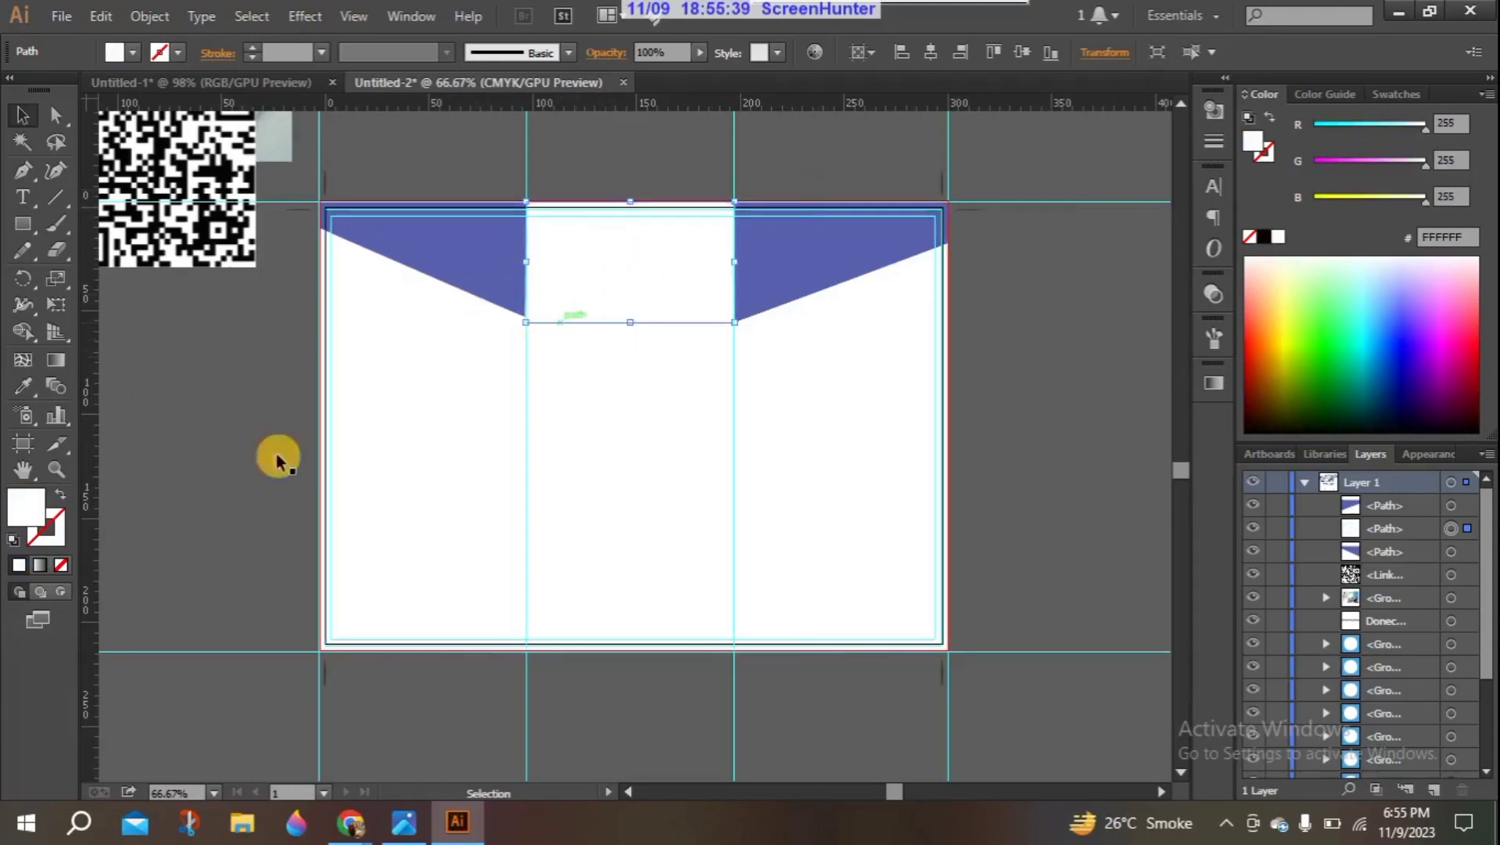
Step: Give the white middle rectangle a black outline with a 4 pt stroke weight
{"action": "left_click", "coordinate": [41, 534]}
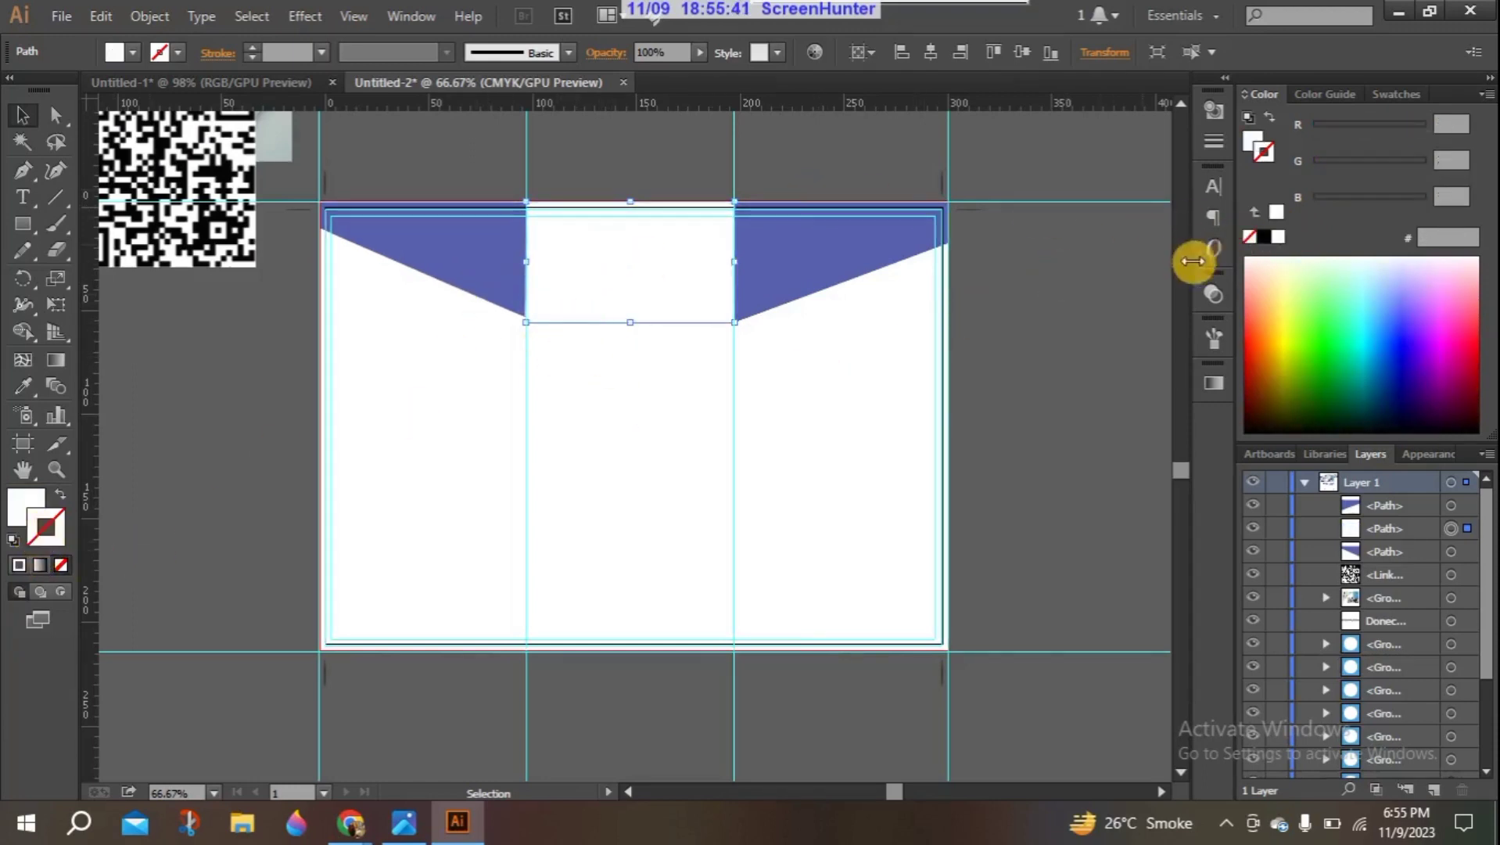
{"action": "left_click", "coordinate": [1263, 238]}
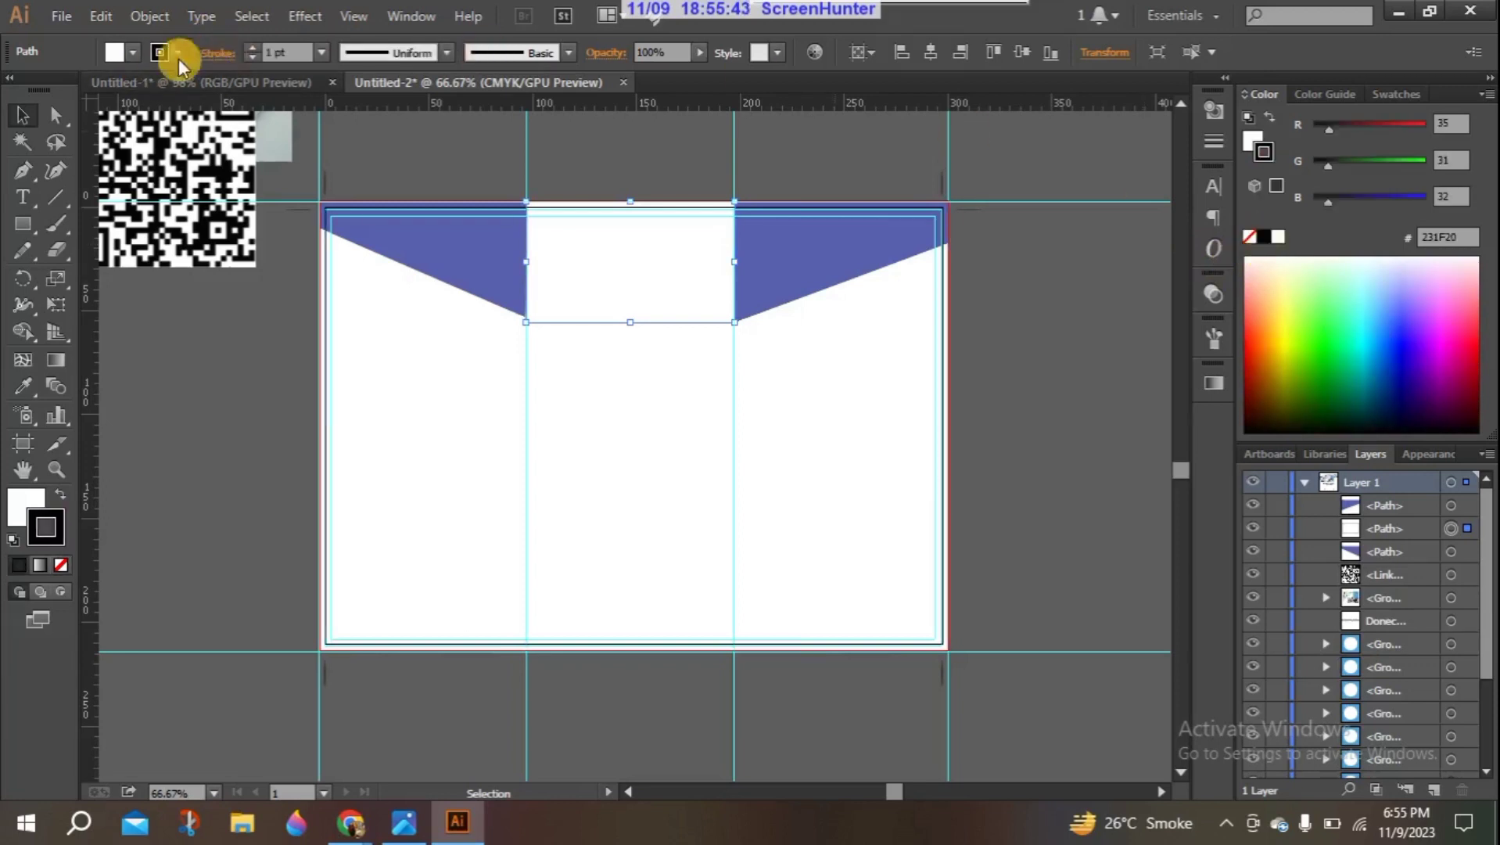
{"action": "left_click", "coordinate": [252, 48]}
{"action": "left_click", "coordinate": [252, 48]}
{"action": "left_click", "coordinate": [252, 48]}
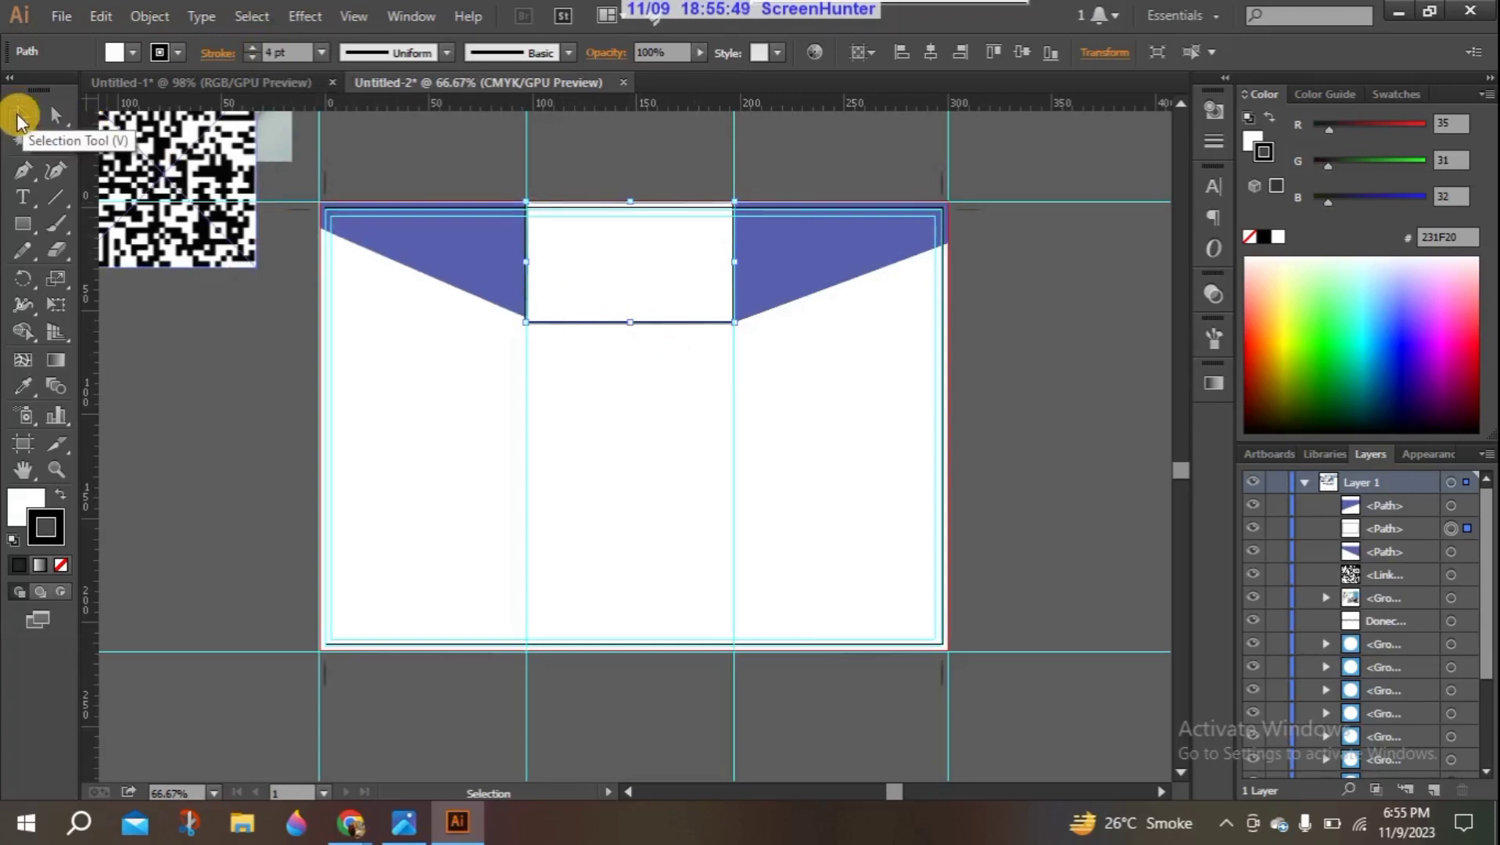
Step: Draw a black-outlined white quadrilateral under the left blue shape, its lower edge sloping from about 107 mm to about 142 mm vertically
{"action": "left_click", "coordinate": [22, 171]}
{"action": "left_click", "coordinate": [323, 236]}
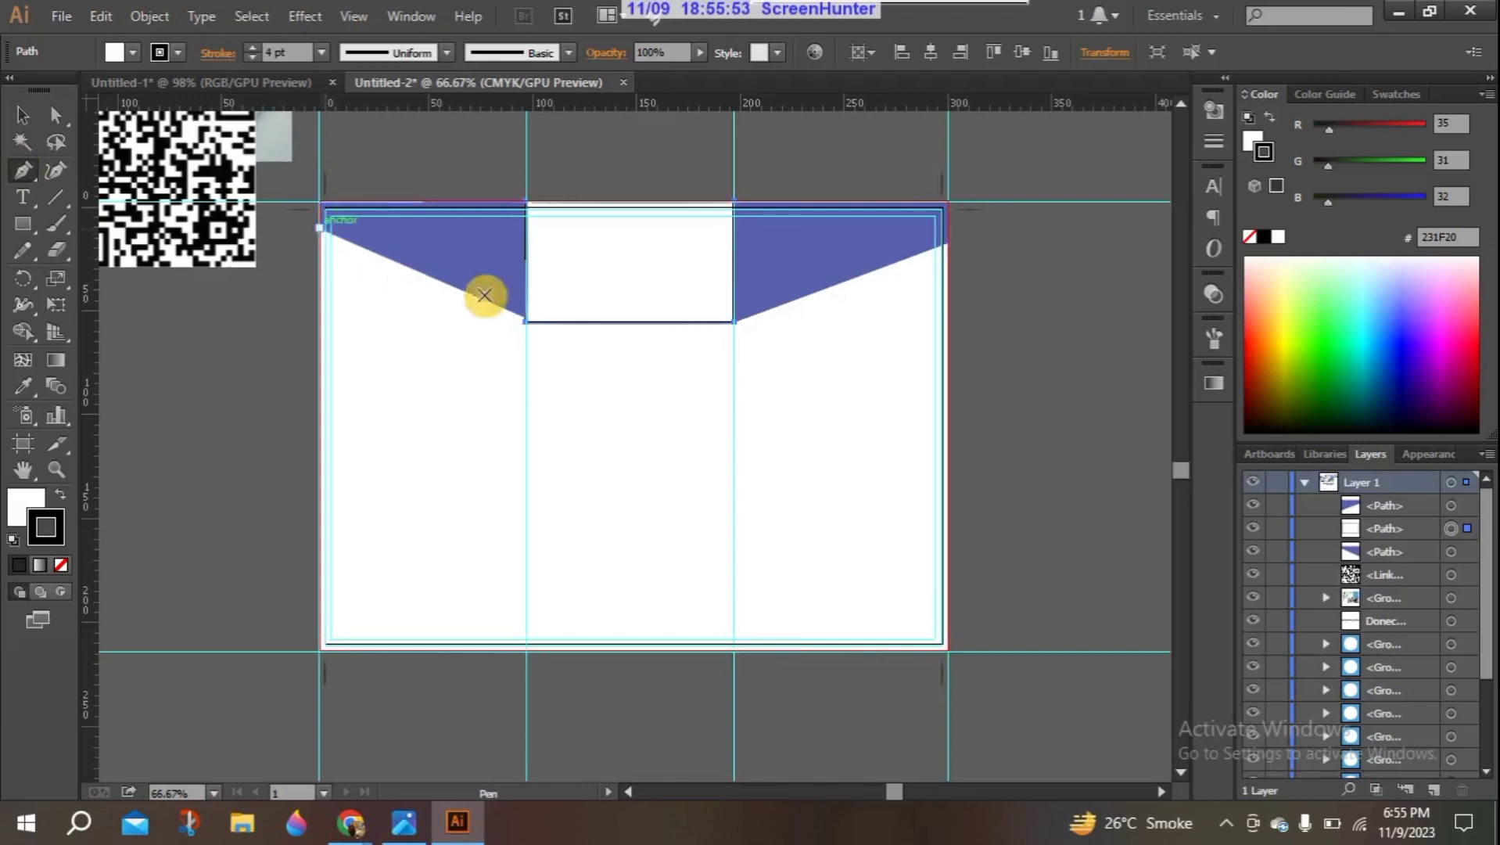
{"action": "left_click", "coordinate": [319, 428]}
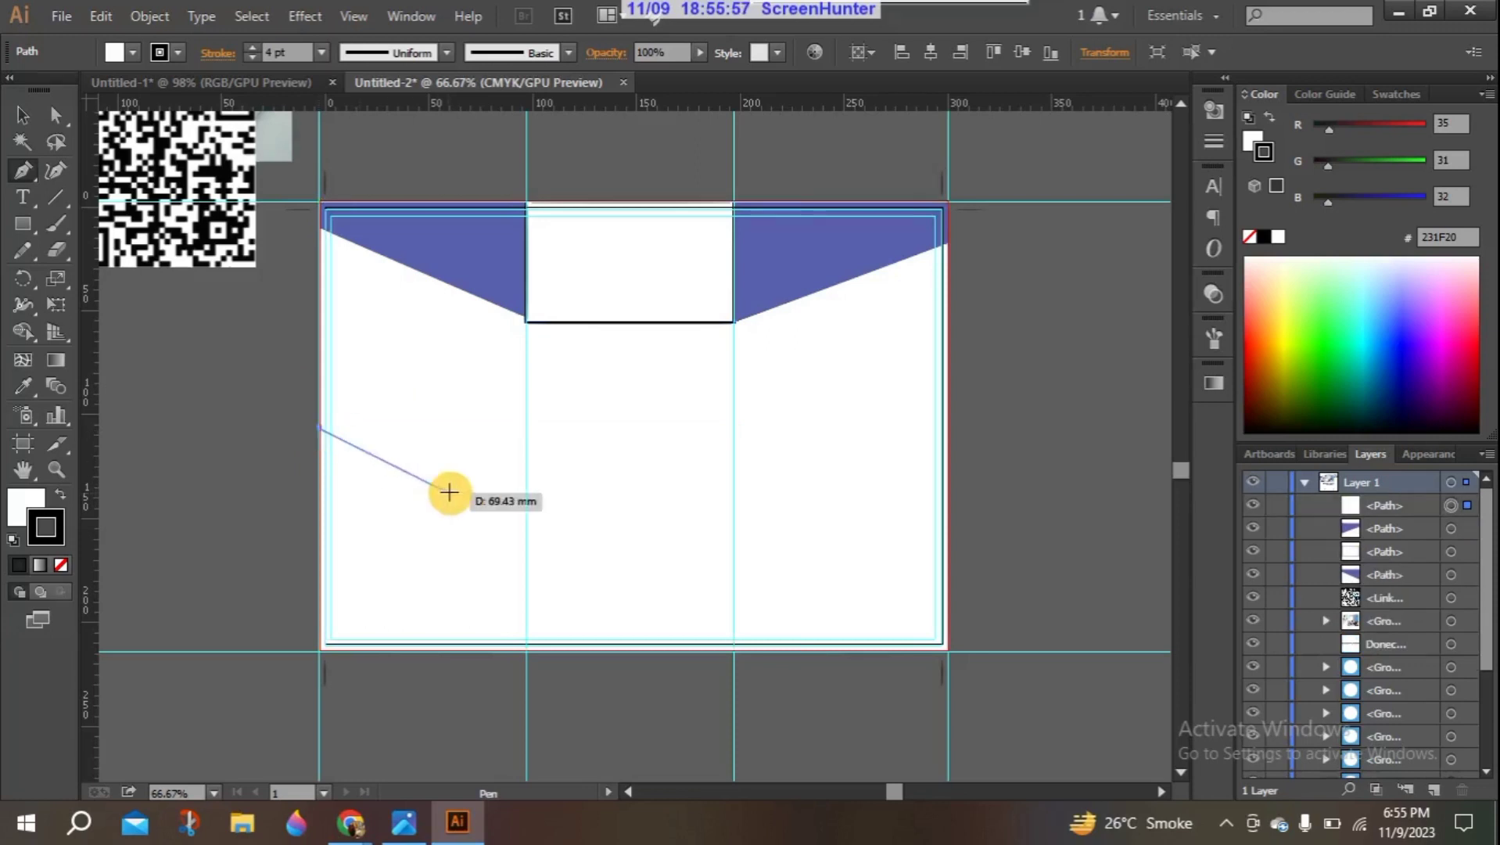
{"action": "left_click", "coordinate": [528, 502]}
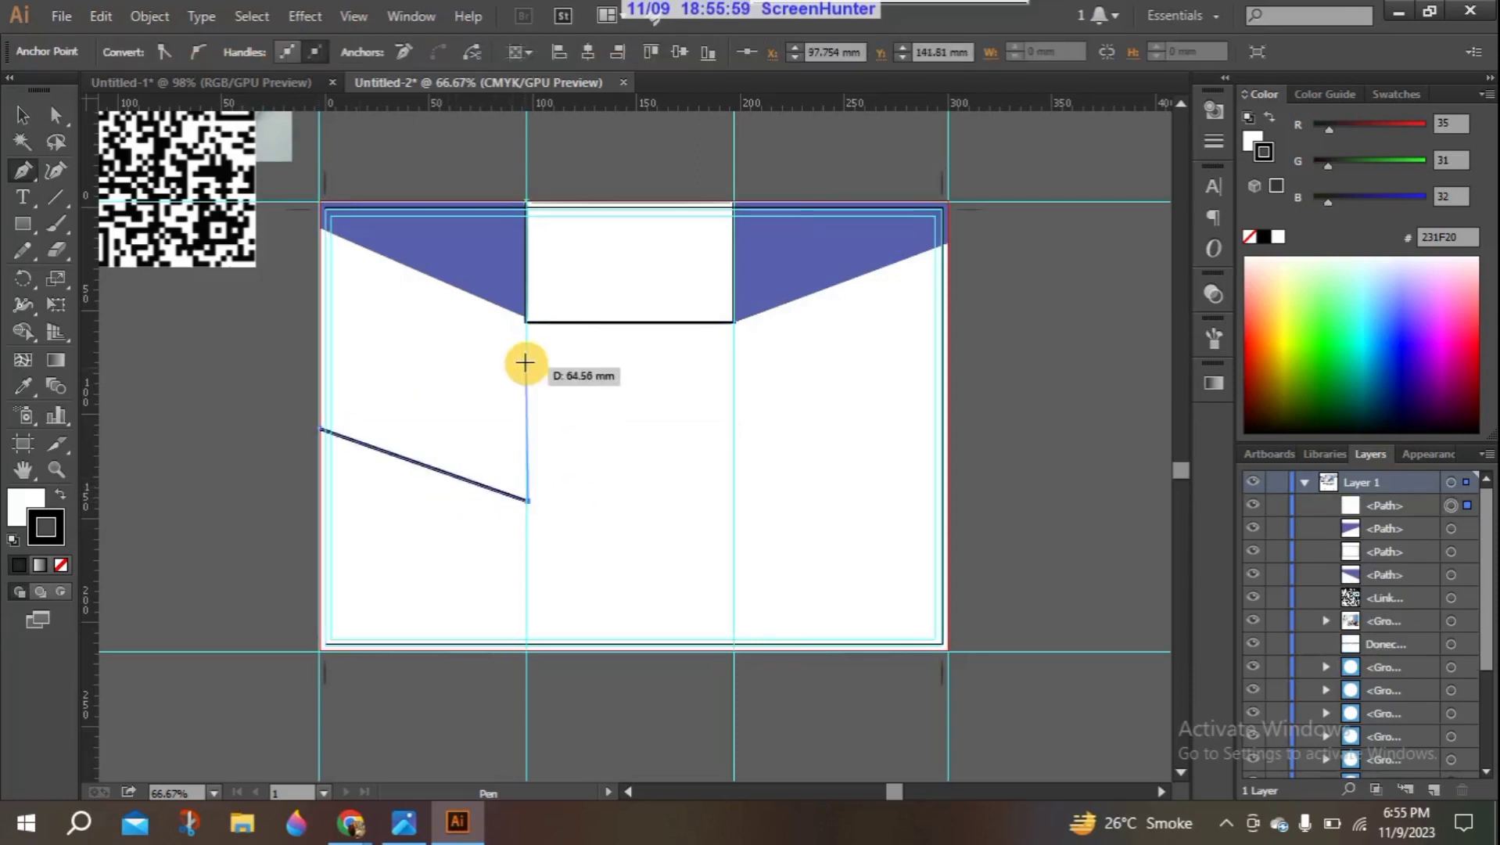
{"action": "left_click", "coordinate": [525, 316]}
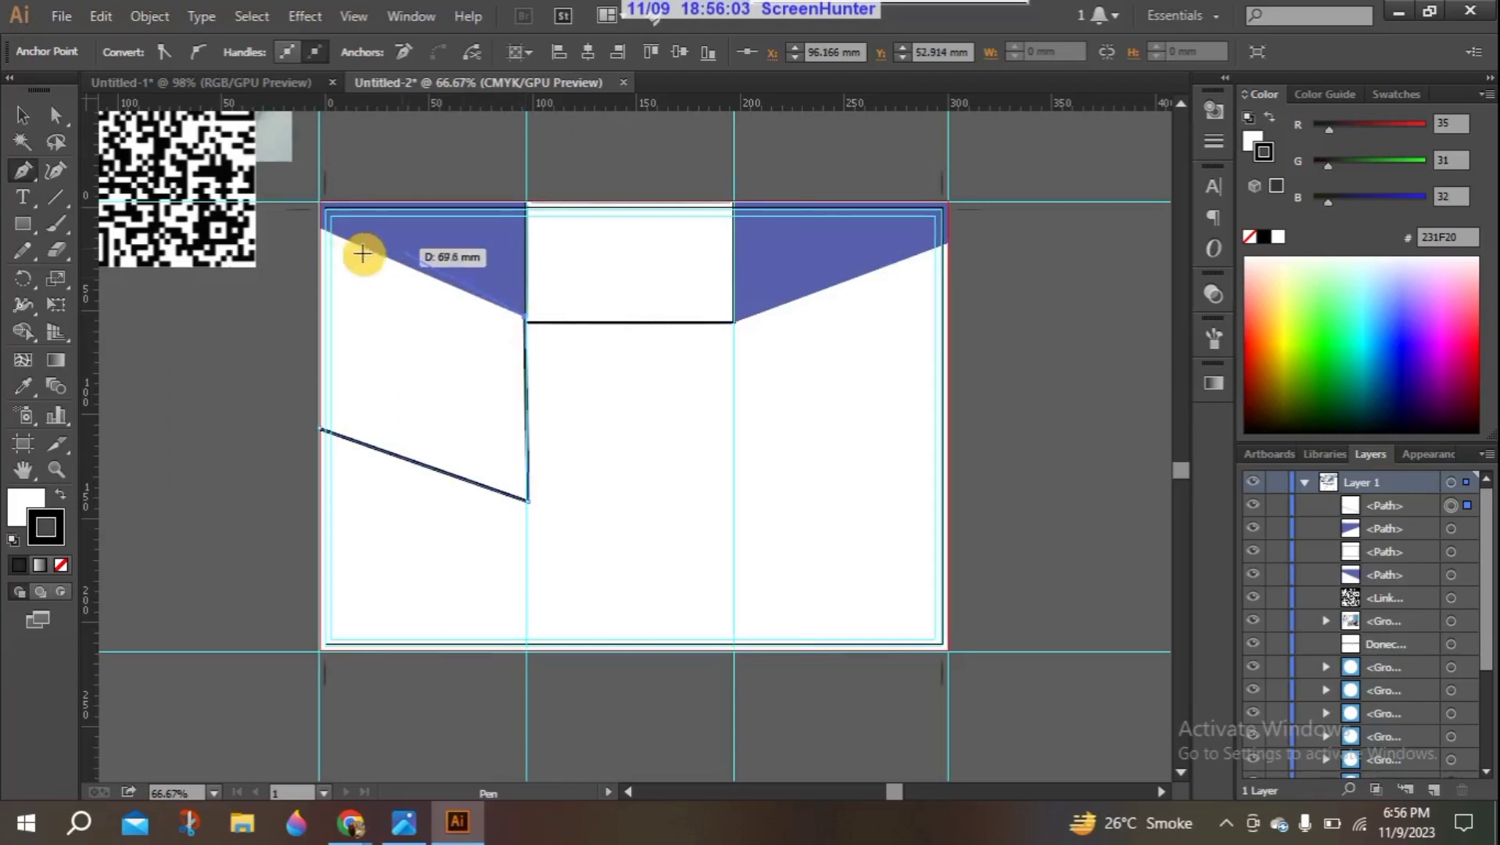
{"action": "left_click", "coordinate": [321, 227]}
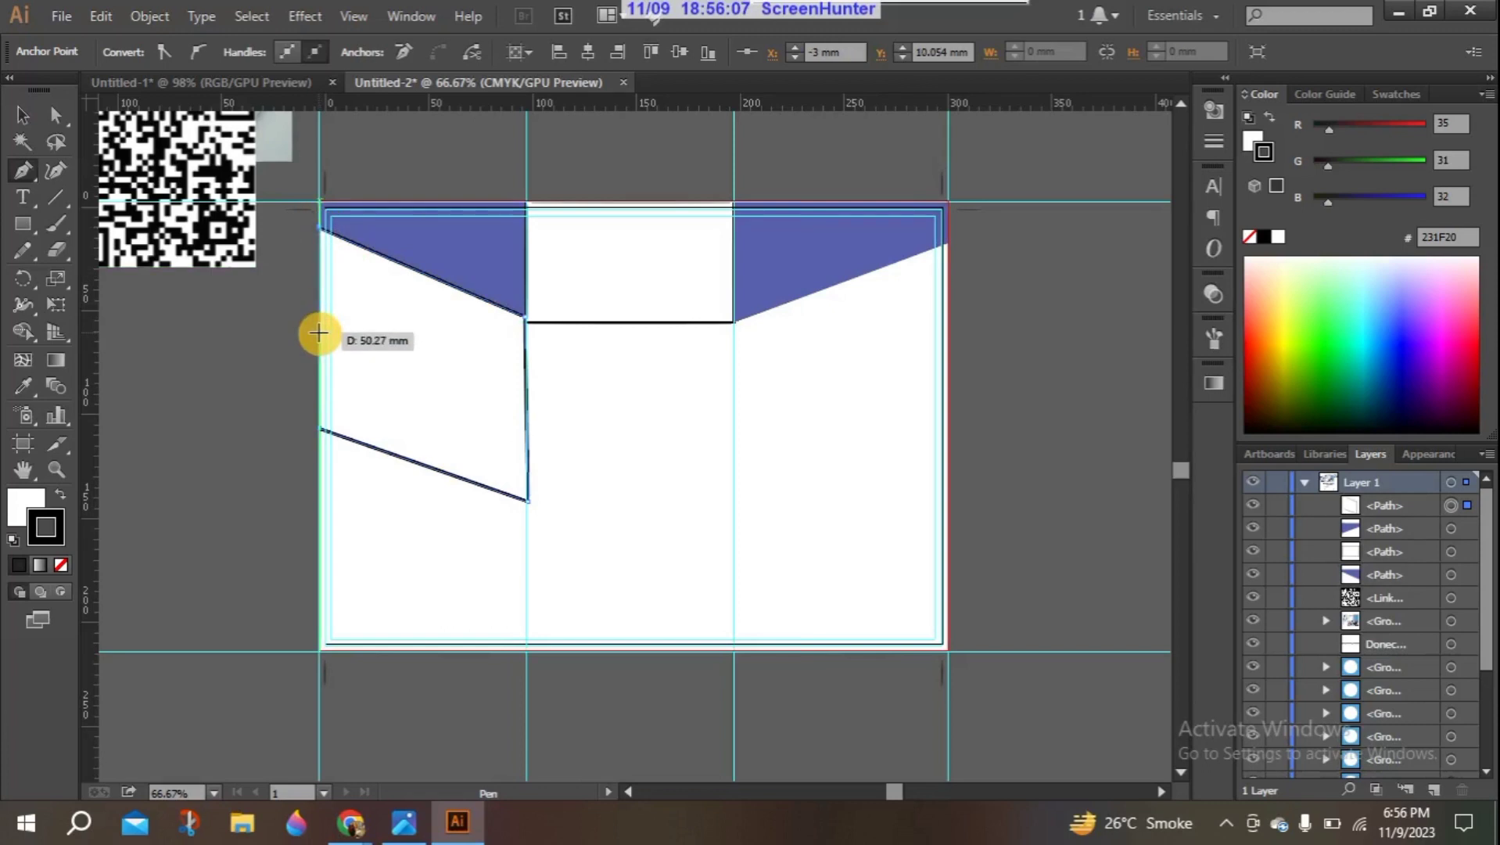
{"action": "left_click", "coordinate": [322, 431]}
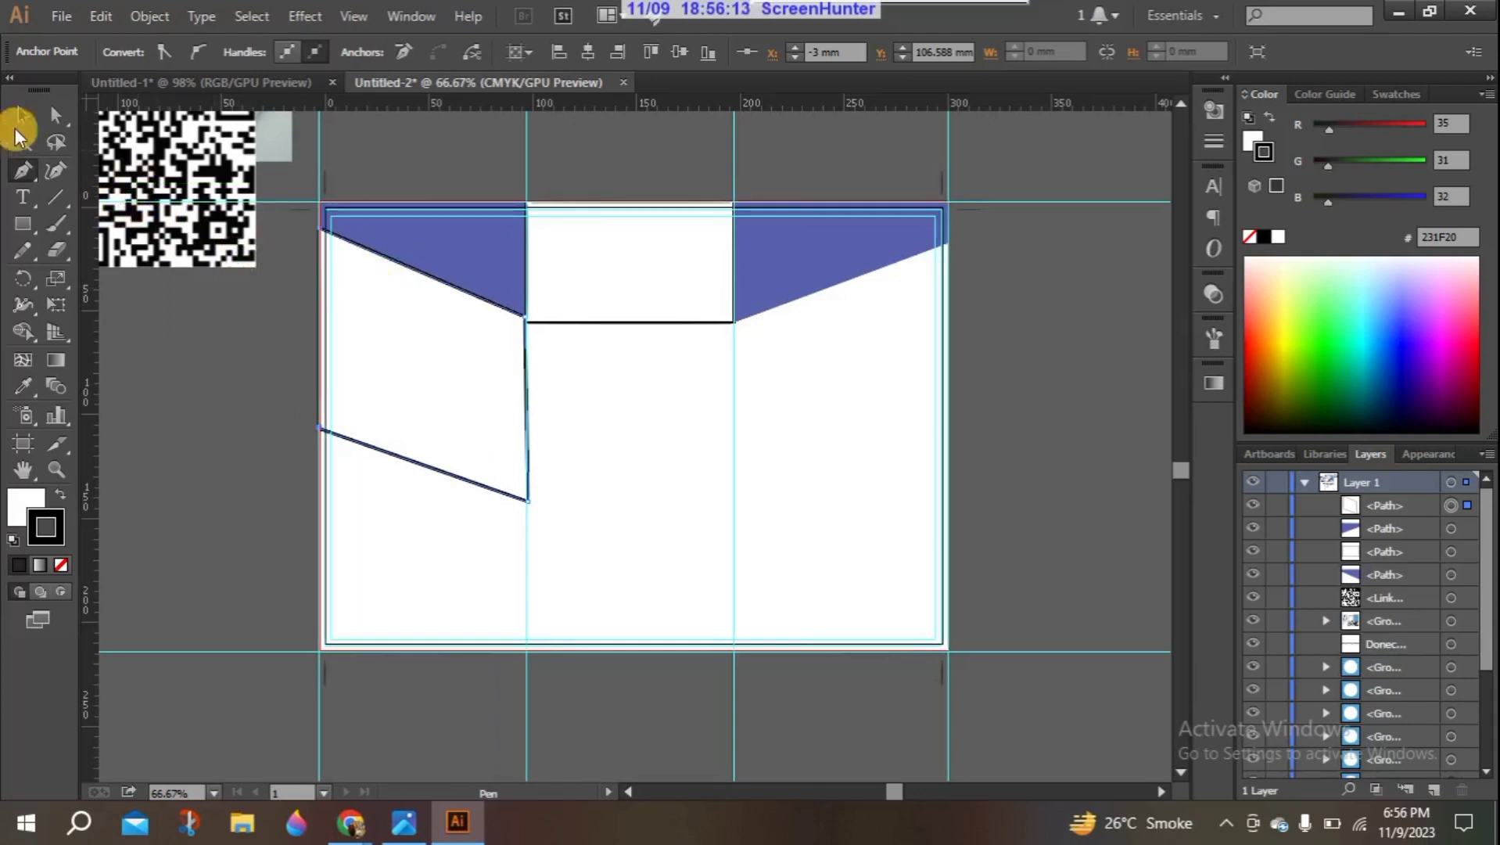
Step: Draw a black-outlined box about 100 mm wide in the middle column, from the white rectangle's lower edge down to about 142 mm
{"action": "left_click", "coordinate": [531, 503]}
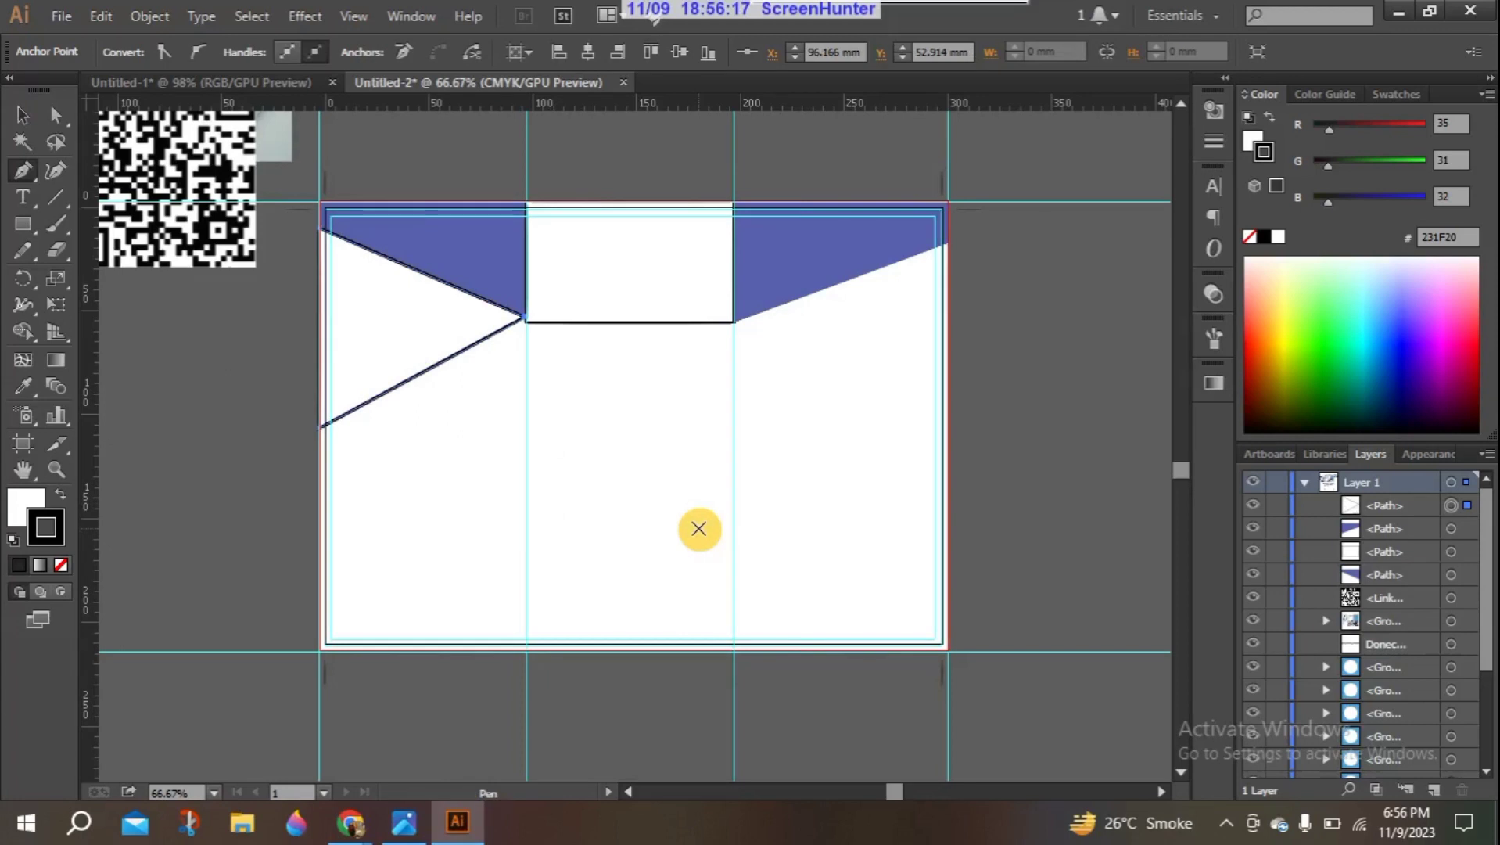
{"action": "key", "text": "ctrl+z"}
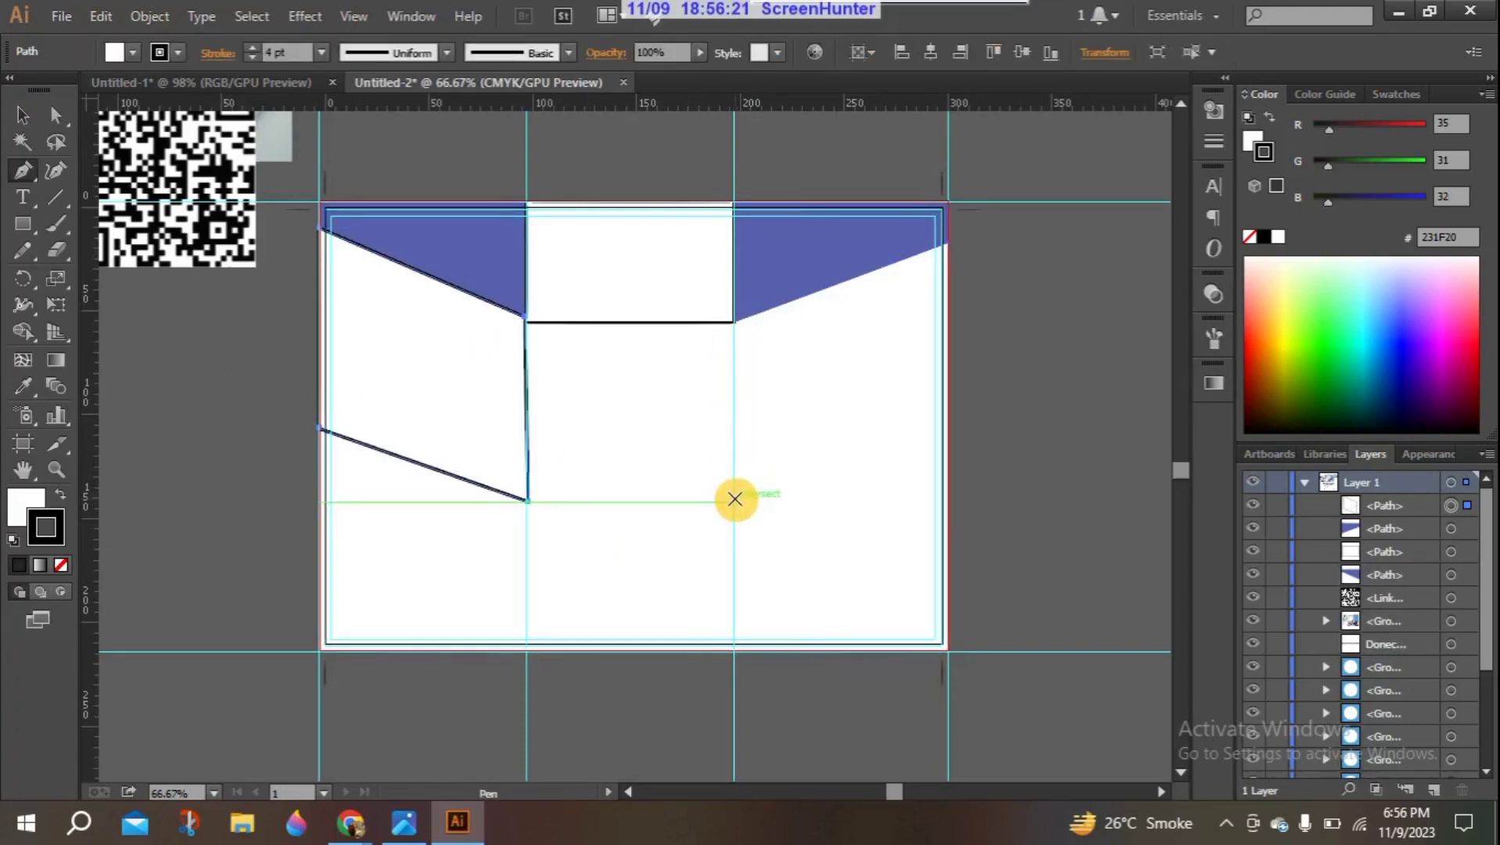
{"action": "left_click", "coordinate": [734, 499]}
{"action": "left_click", "coordinate": [526, 502]}
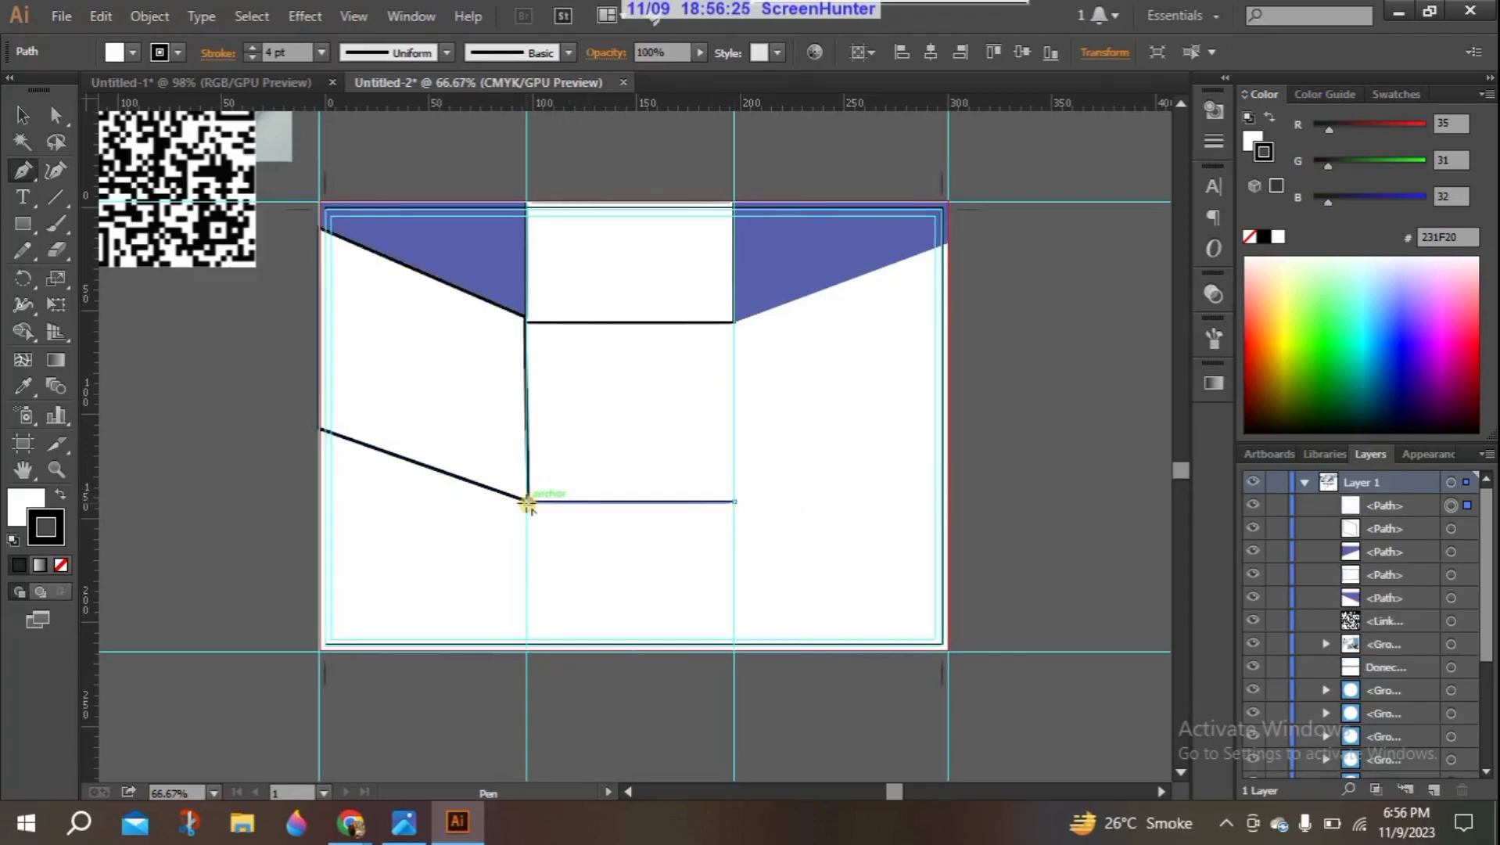
{"action": "left_click", "coordinate": [525, 320]}
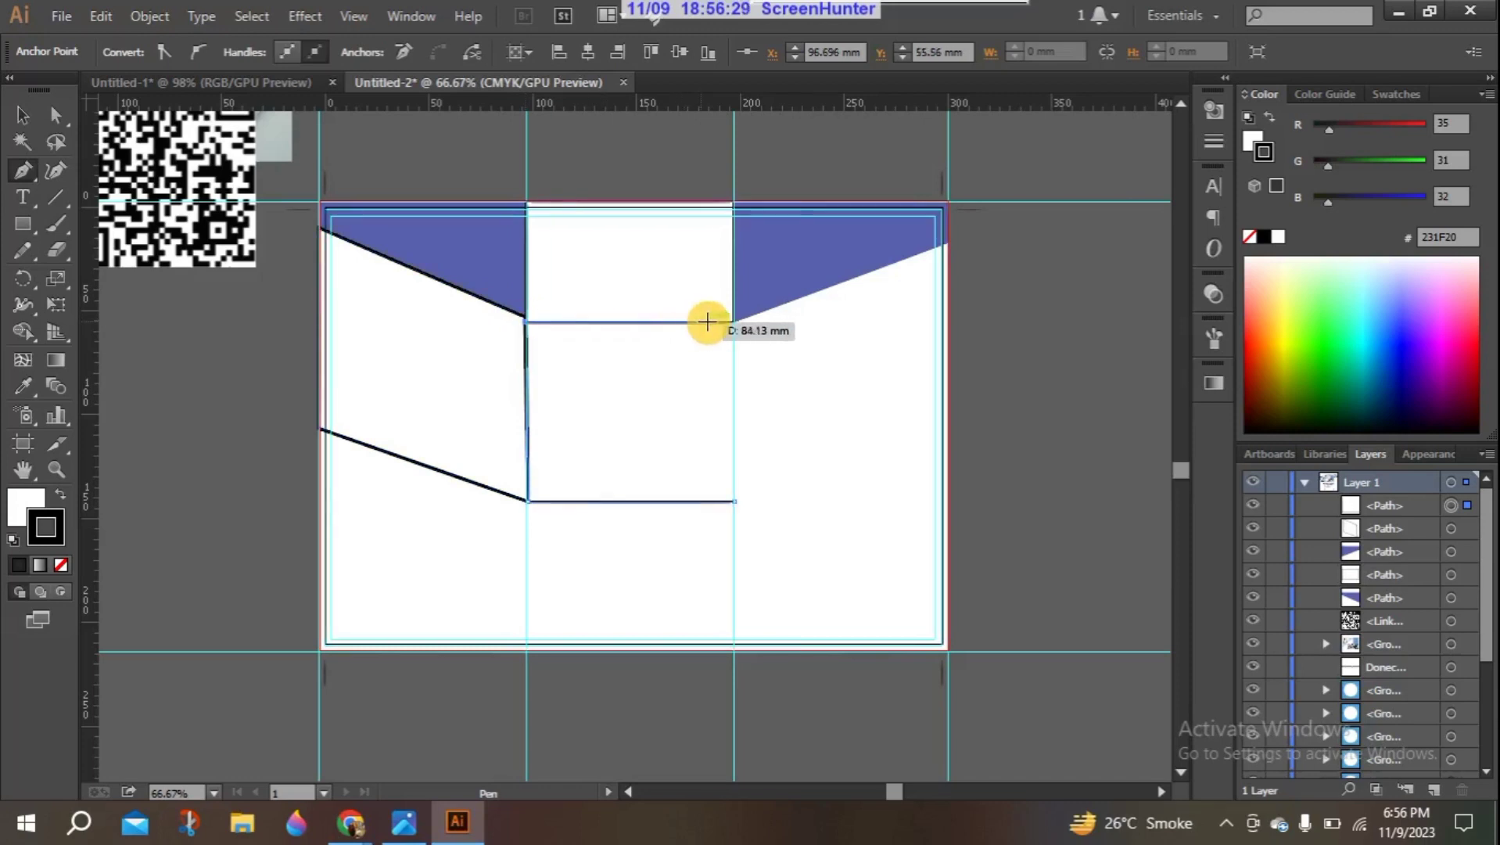
{"action": "left_click", "coordinate": [733, 321]}
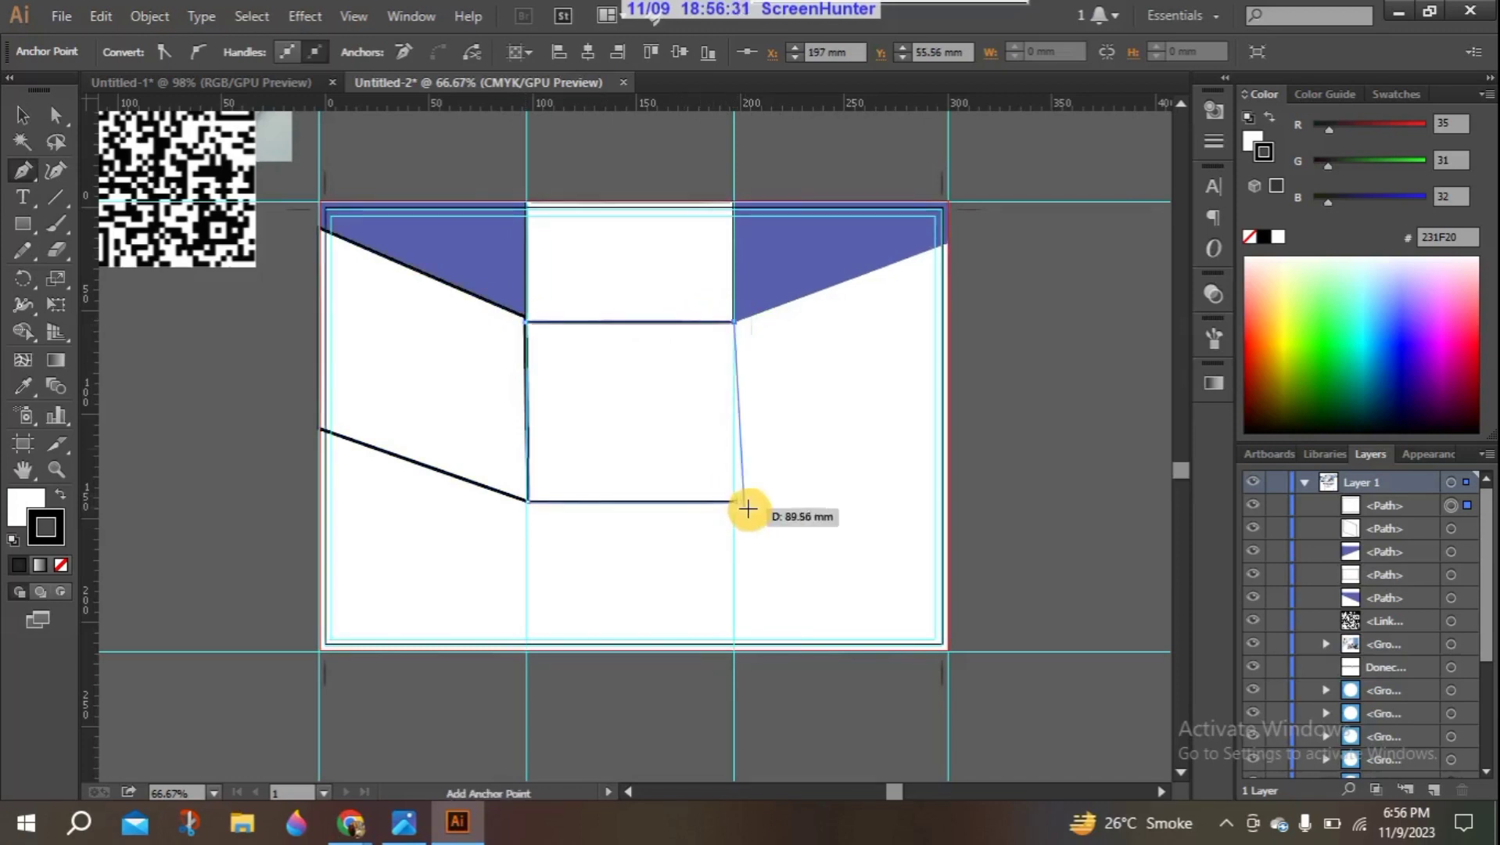
{"action": "left_click", "coordinate": [734, 501]}
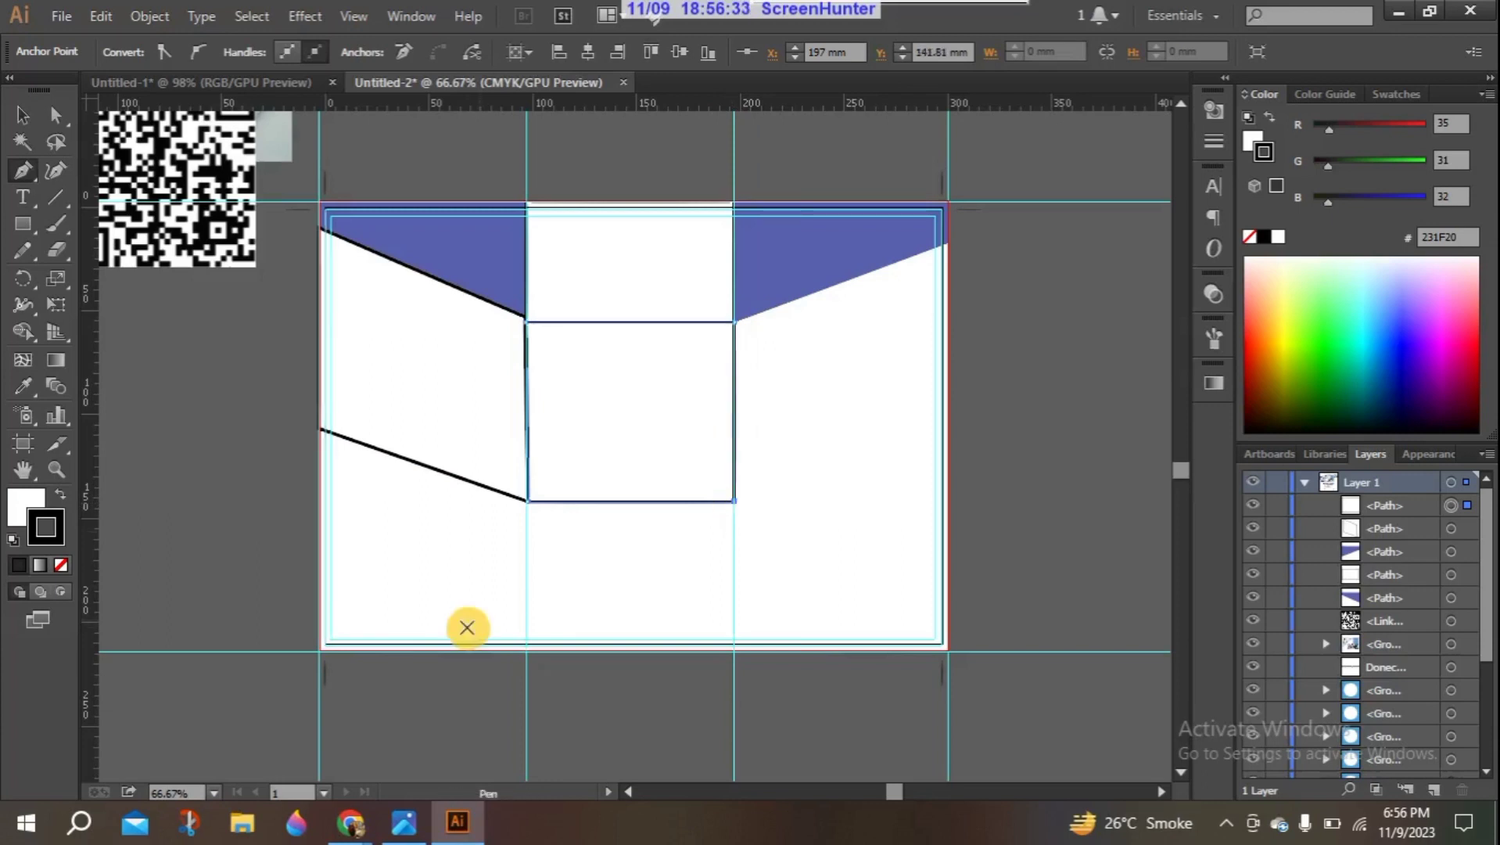
Step: Draw a black-outlined white box about 100 mm wide in the middle column, from about 142 mm down to the bottom guide
{"action": "left_click", "coordinate": [527, 639]}
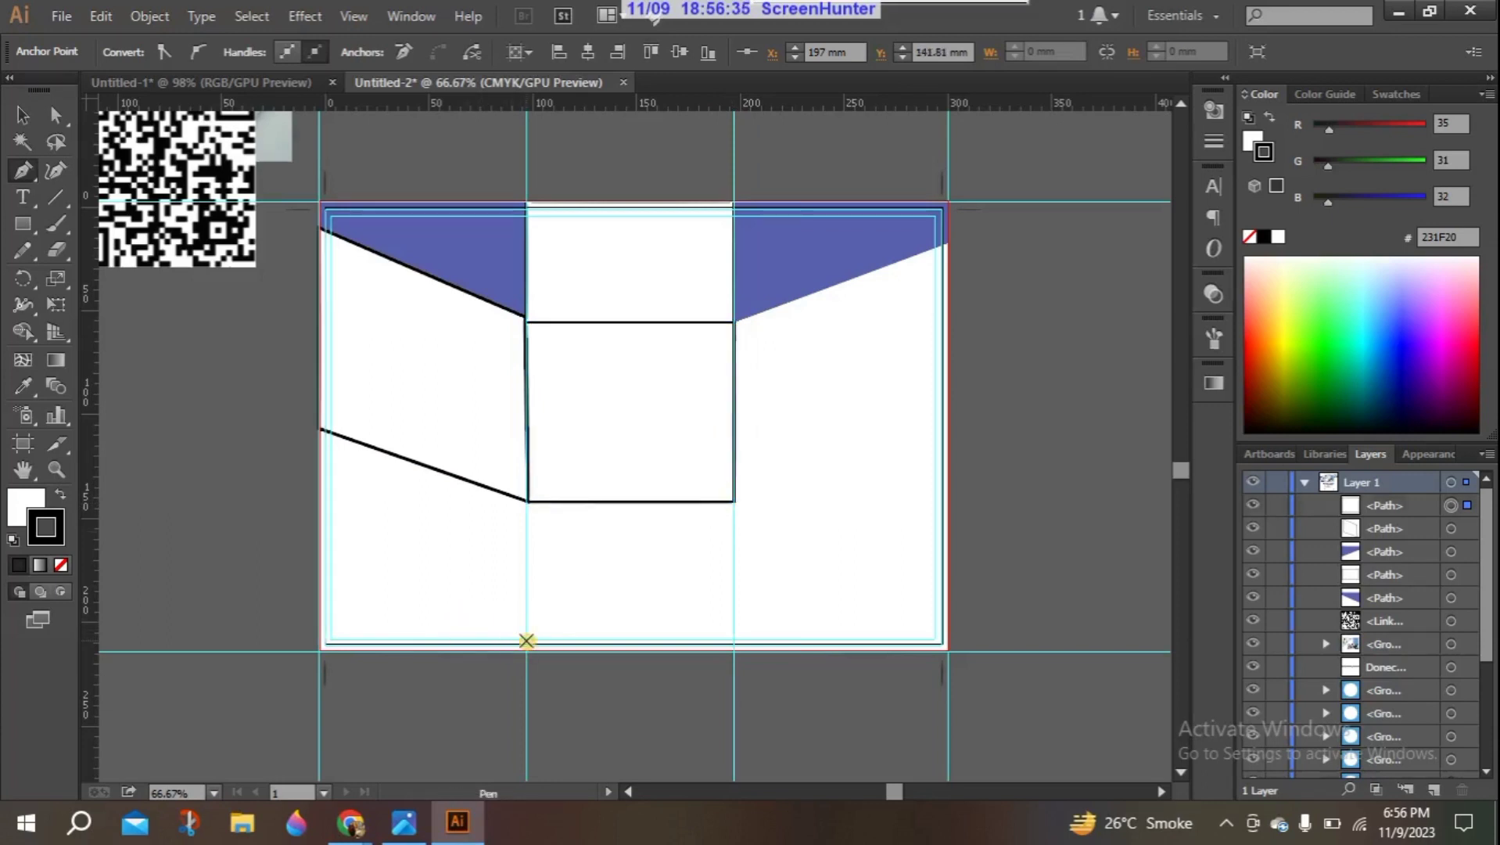
{"action": "key", "text": "ctrl+z"}
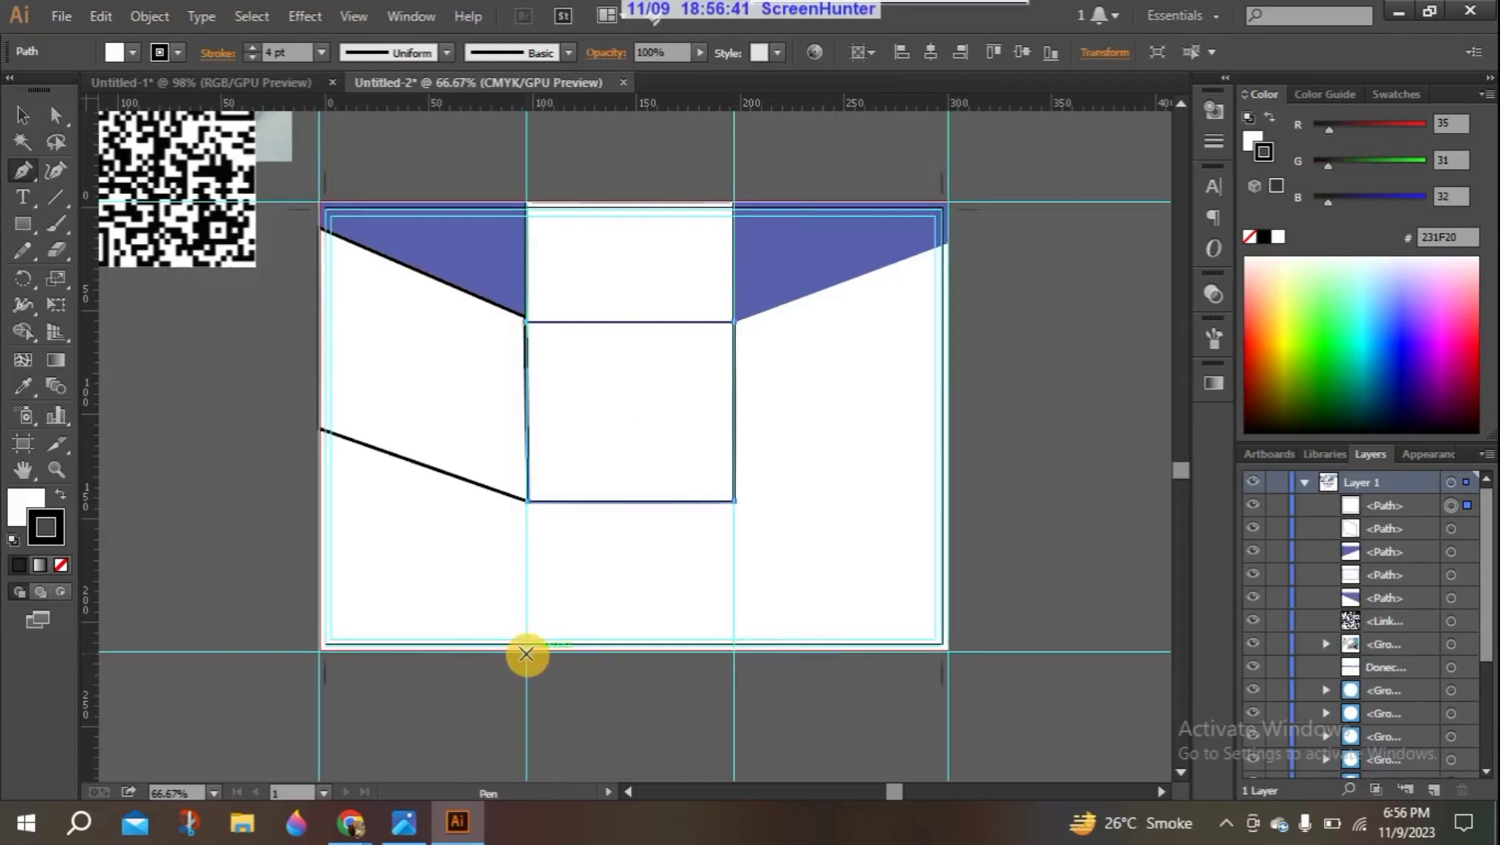
{"action": "left_click", "coordinate": [526, 652]}
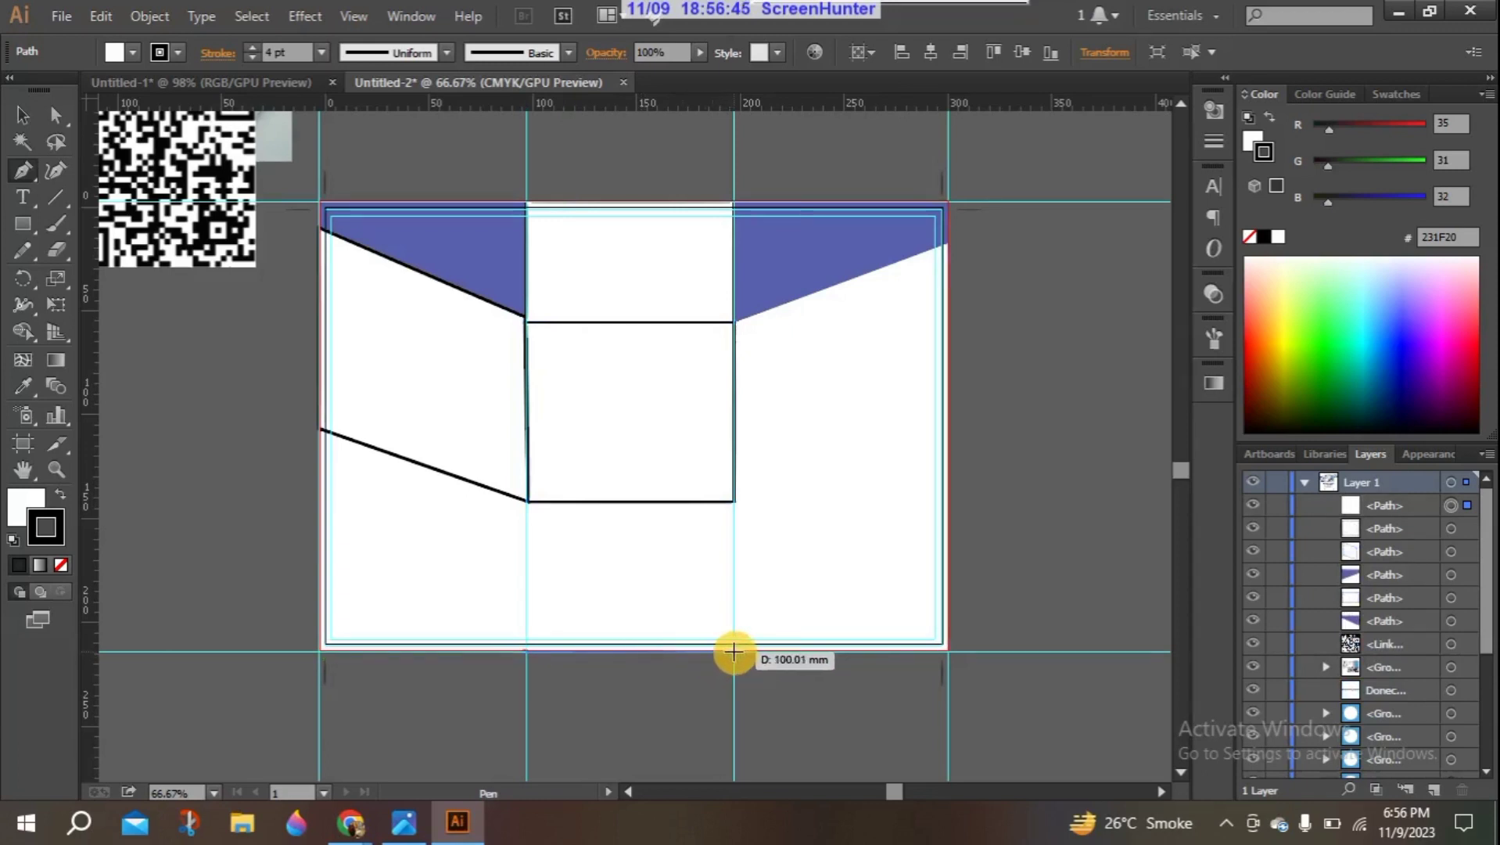
{"action": "left_click", "coordinate": [734, 651]}
{"action": "left_click", "coordinate": [734, 501]}
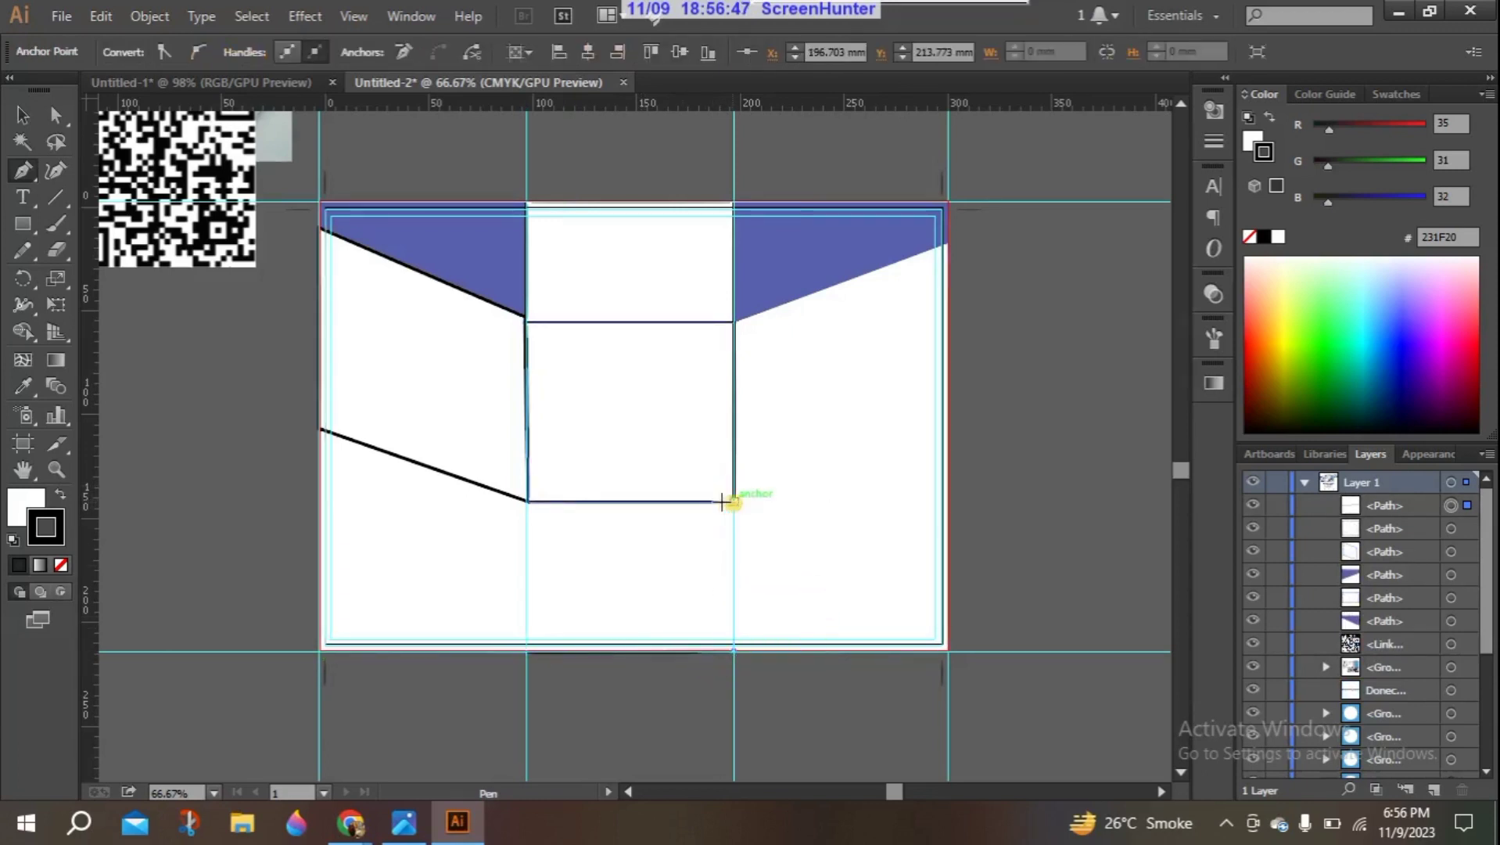
{"action": "left_click", "coordinate": [526, 500]}
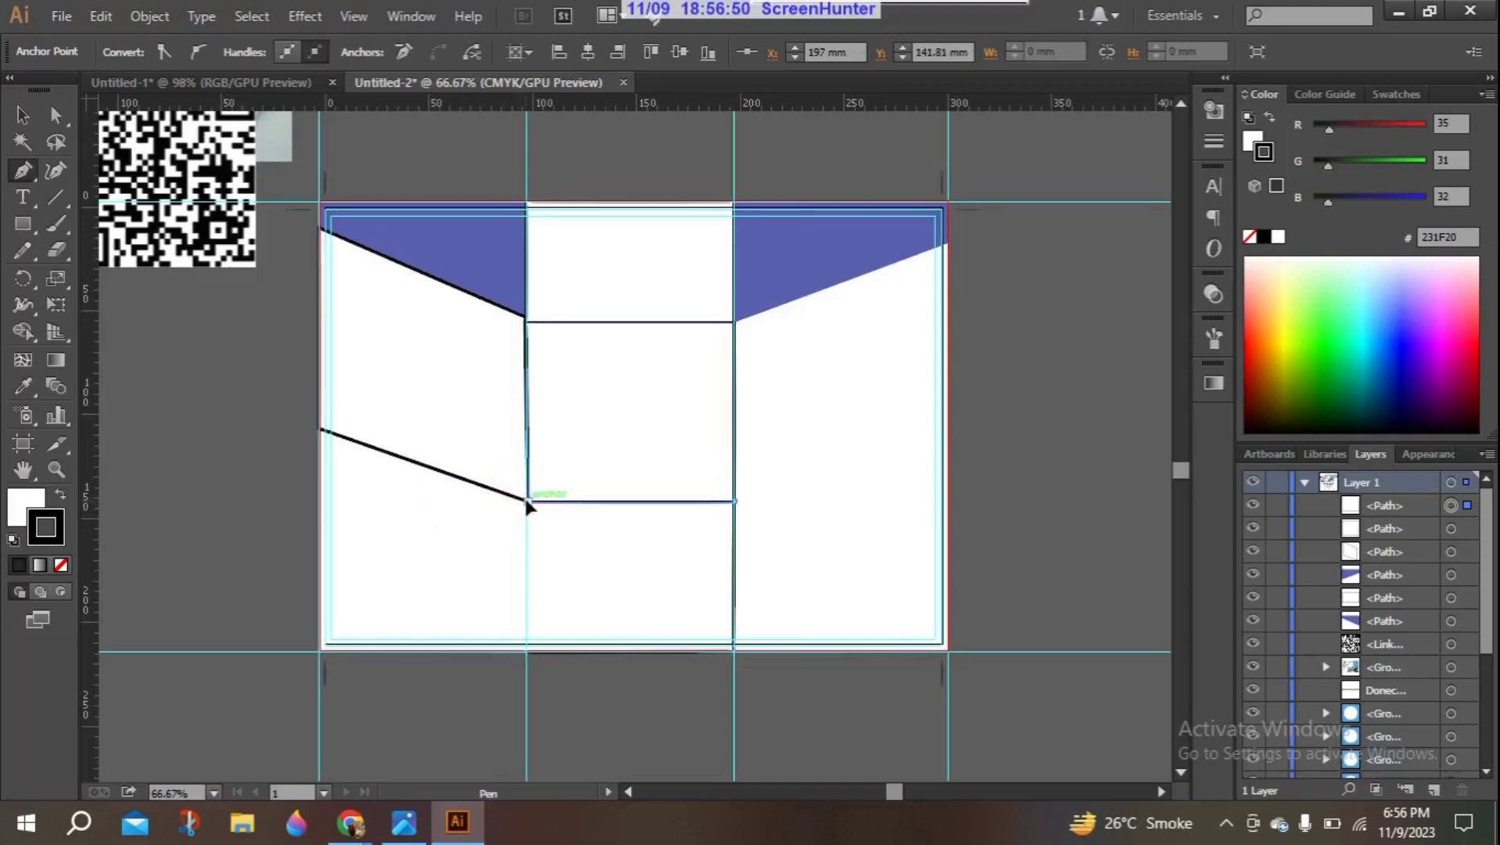
{"action": "left_click", "coordinate": [527, 654]}
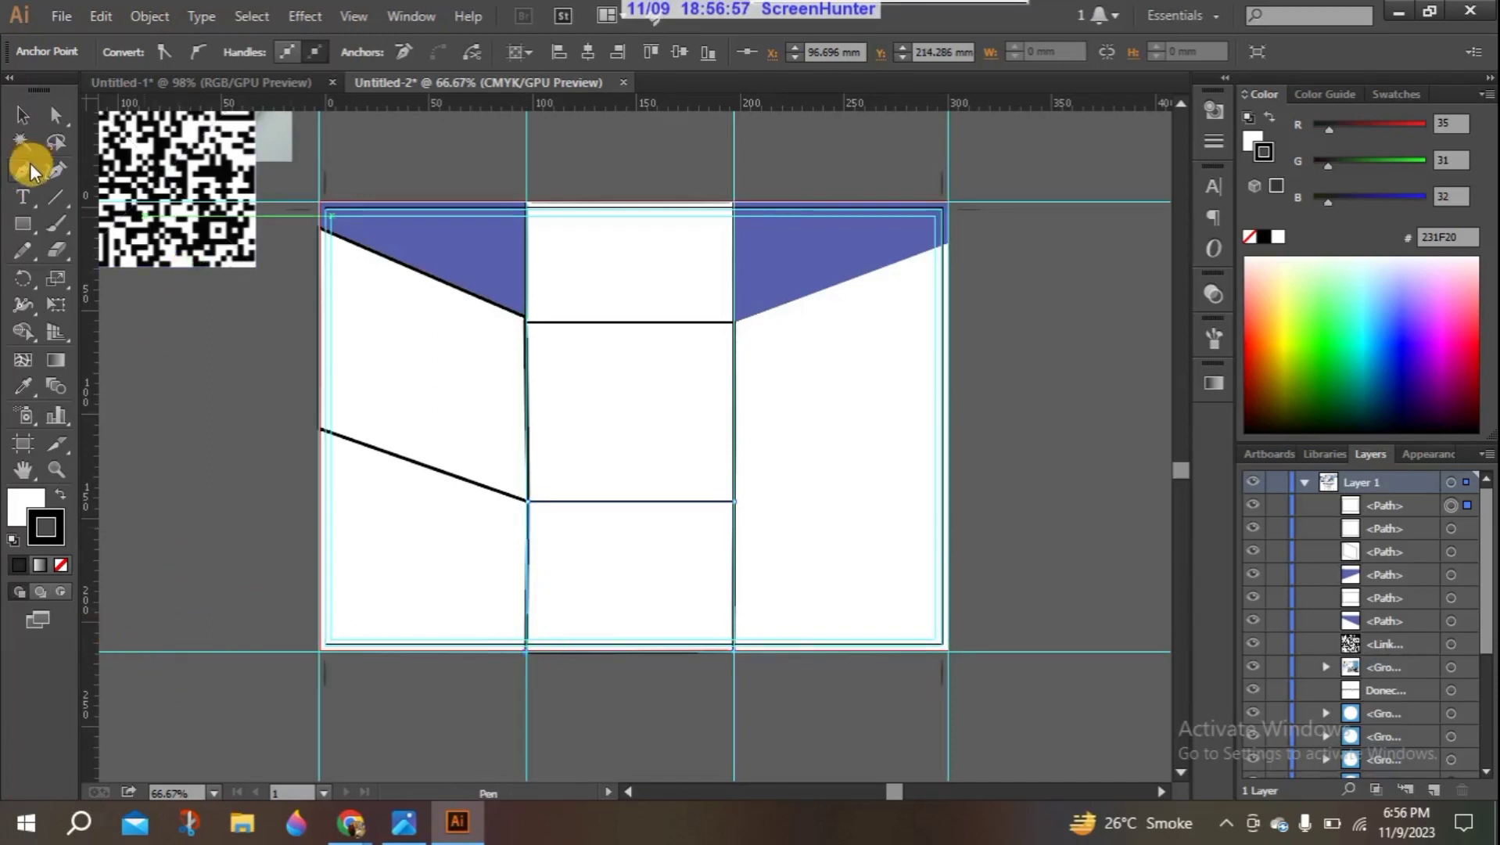
Step: Draw a black-outlined white quadrilateral in the left column, from the sloping edge at about 107 to 142 mm down to the bottom guide
{"action": "left_click", "coordinate": [318, 650]}
{"action": "left_click", "coordinate": [524, 650]}
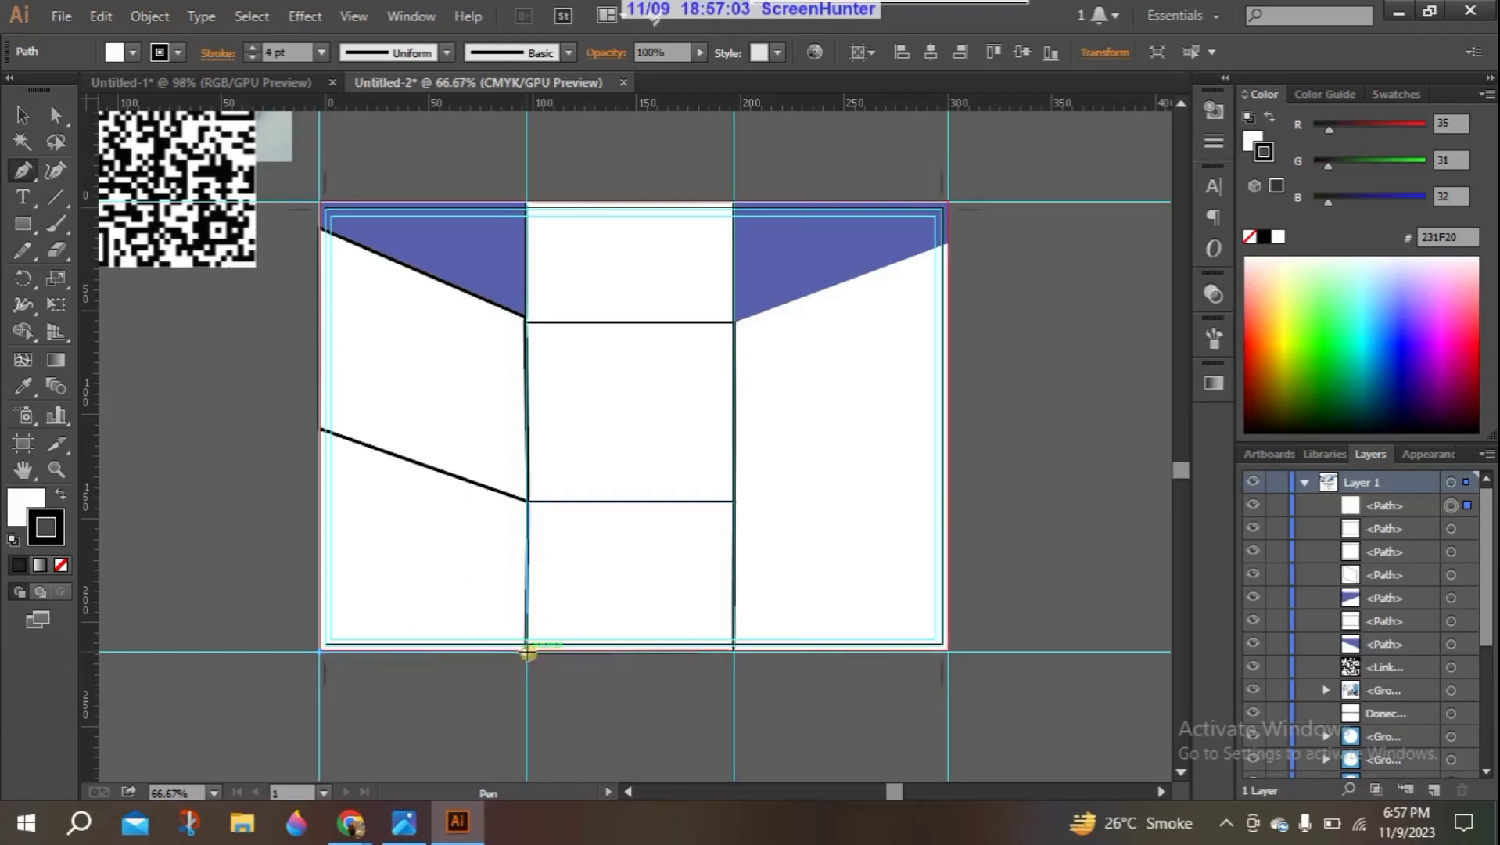
{"action": "left_click", "coordinate": [527, 499]}
{"action": "left_click", "coordinate": [312, 428]}
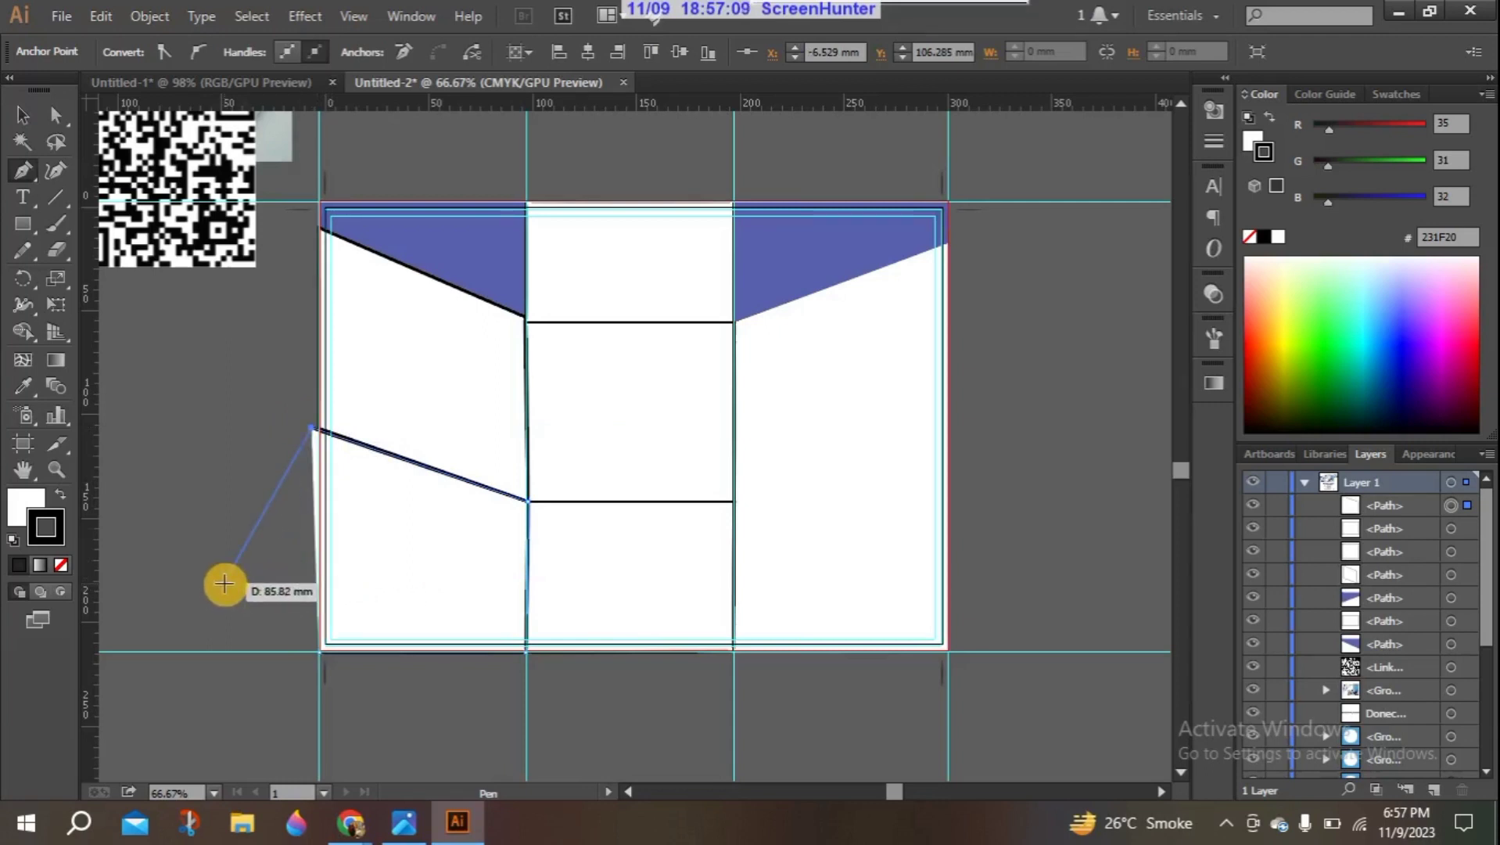
{"action": "key", "text": "ctrl+z"}
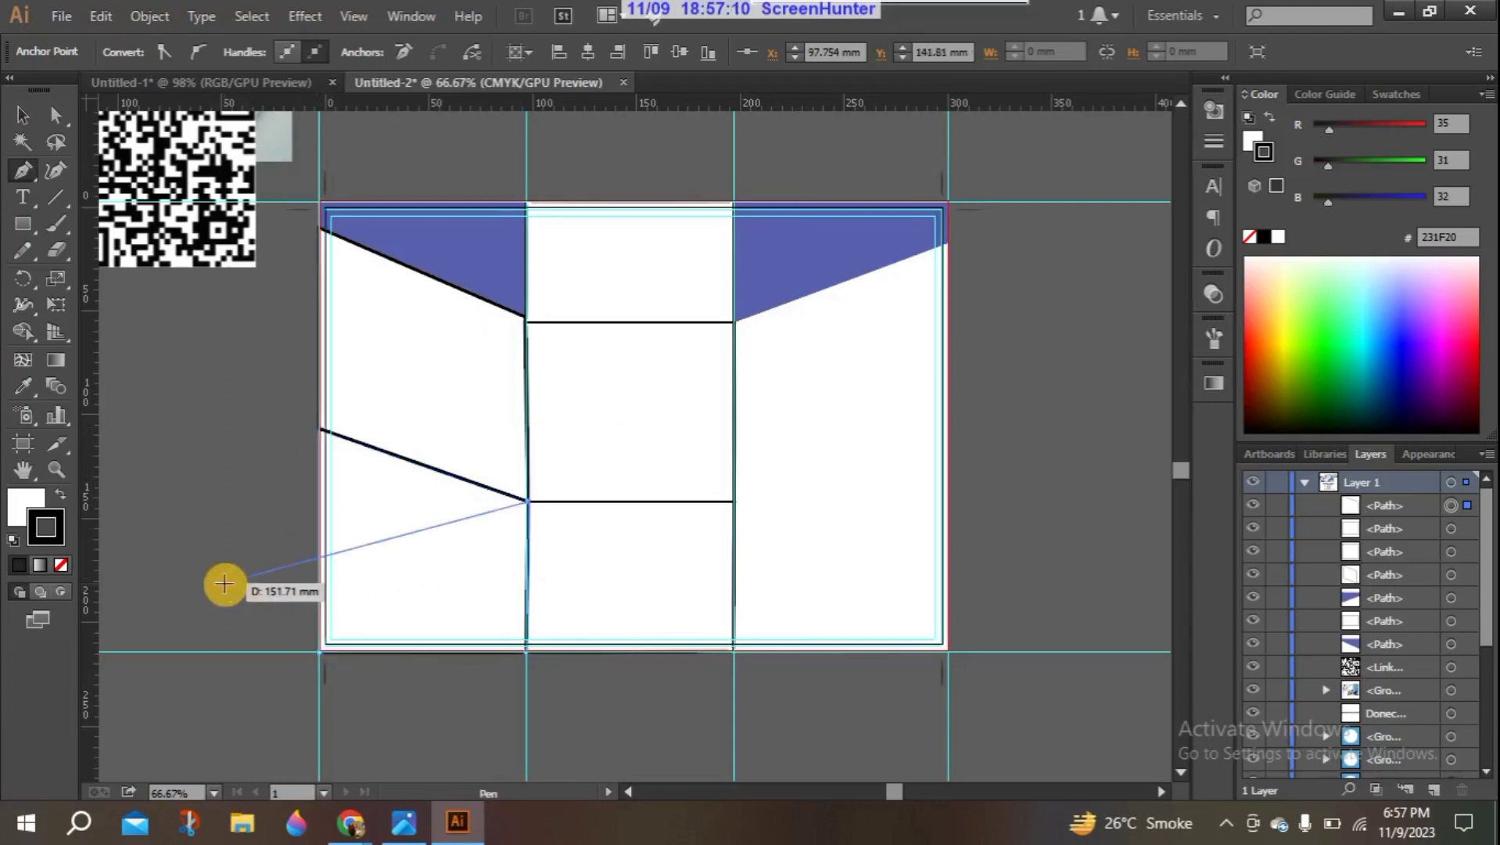
{"action": "left_click", "coordinate": [318, 427]}
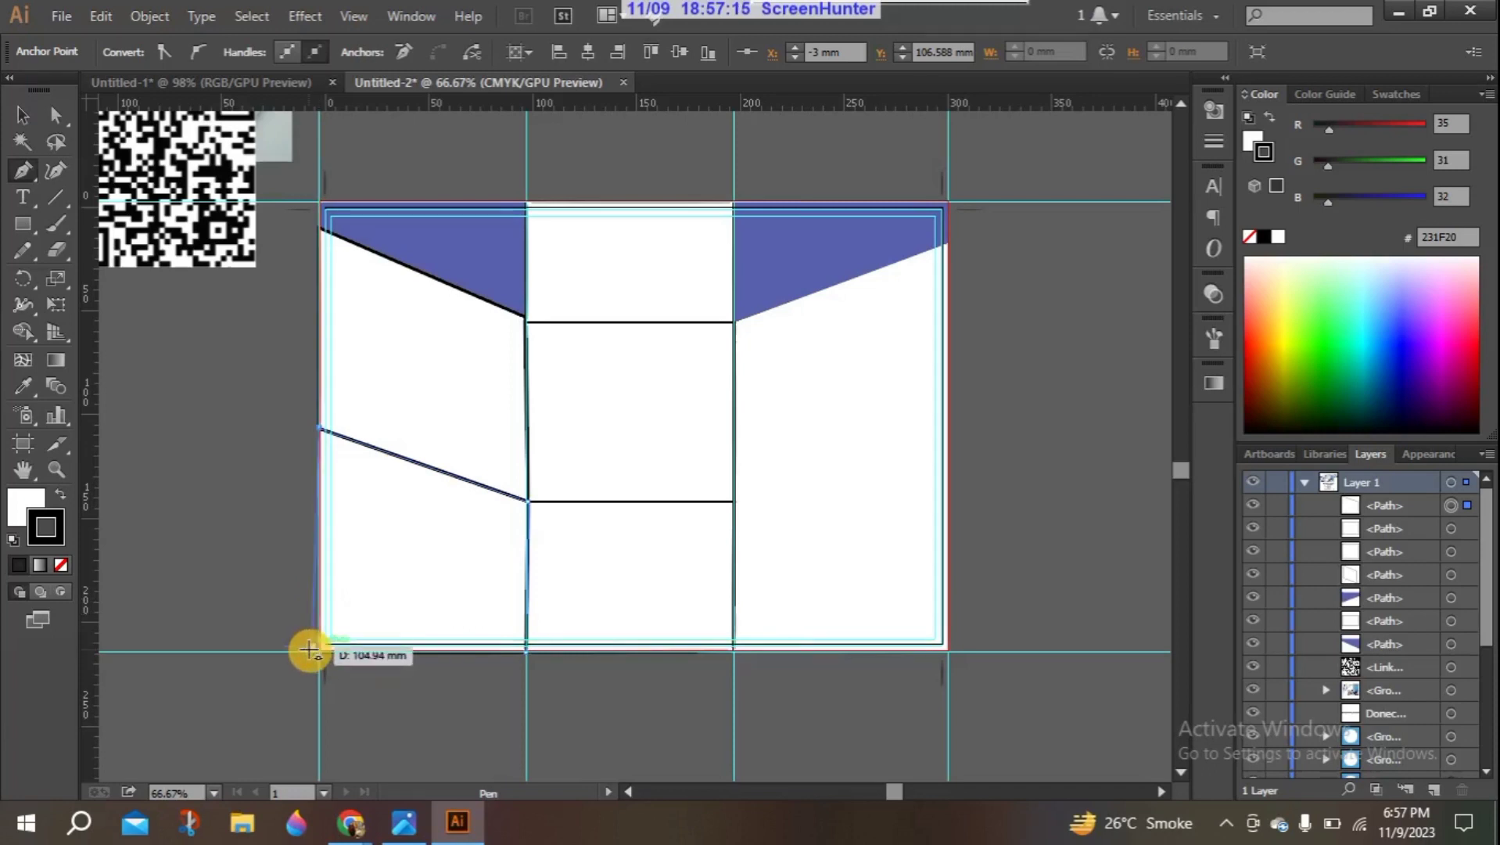
{"action": "left_click", "coordinate": [320, 650]}
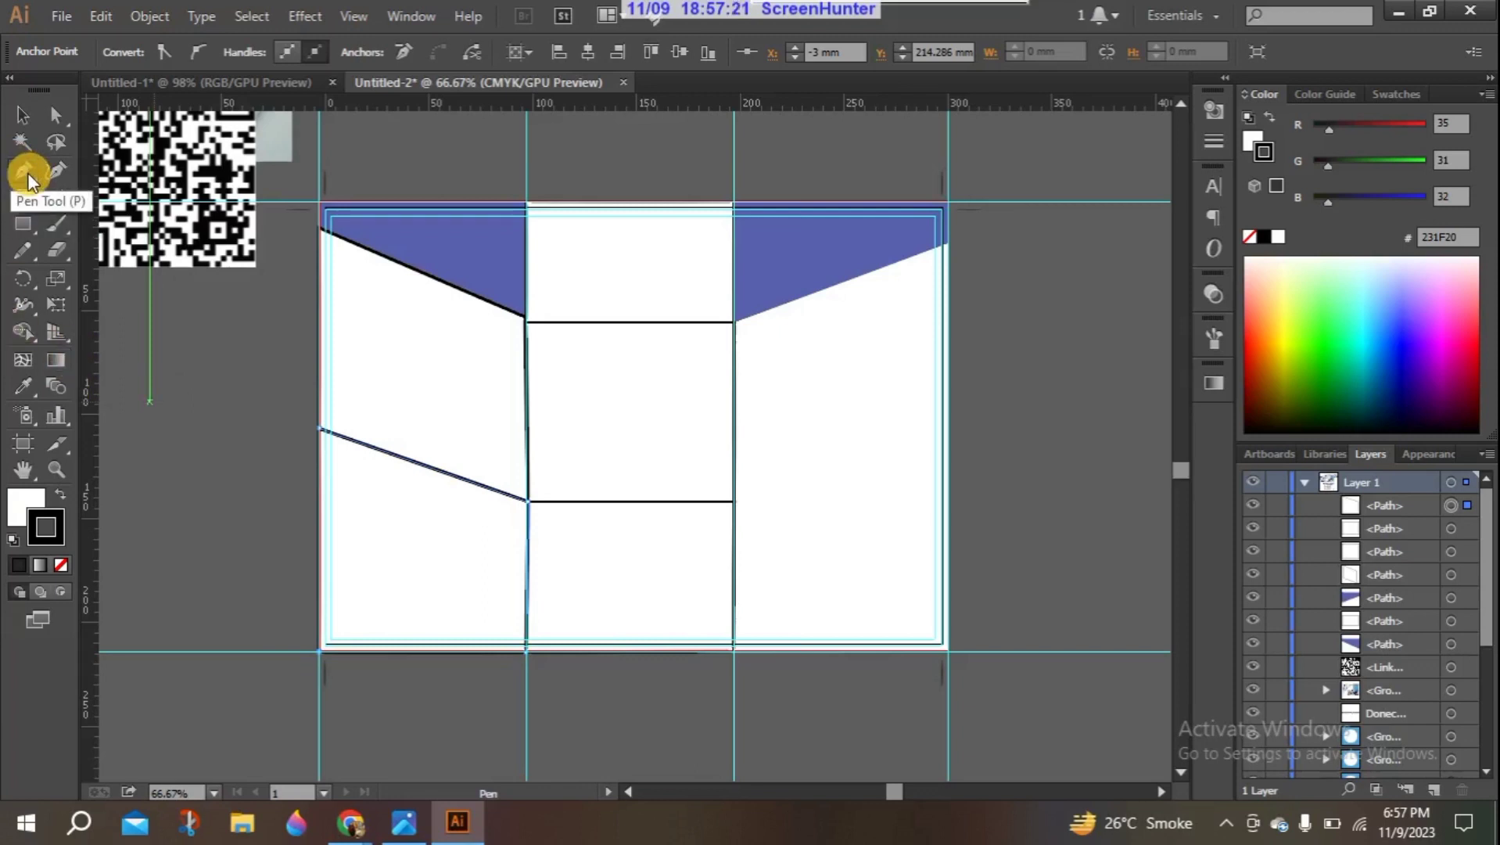
Step: Draw a black-outlined slanted band across the right column, its upper edge sloping from about 114 to 142 mm and lower edge from about 142 to 169 mm
{"action": "left_click", "coordinate": [735, 444]}
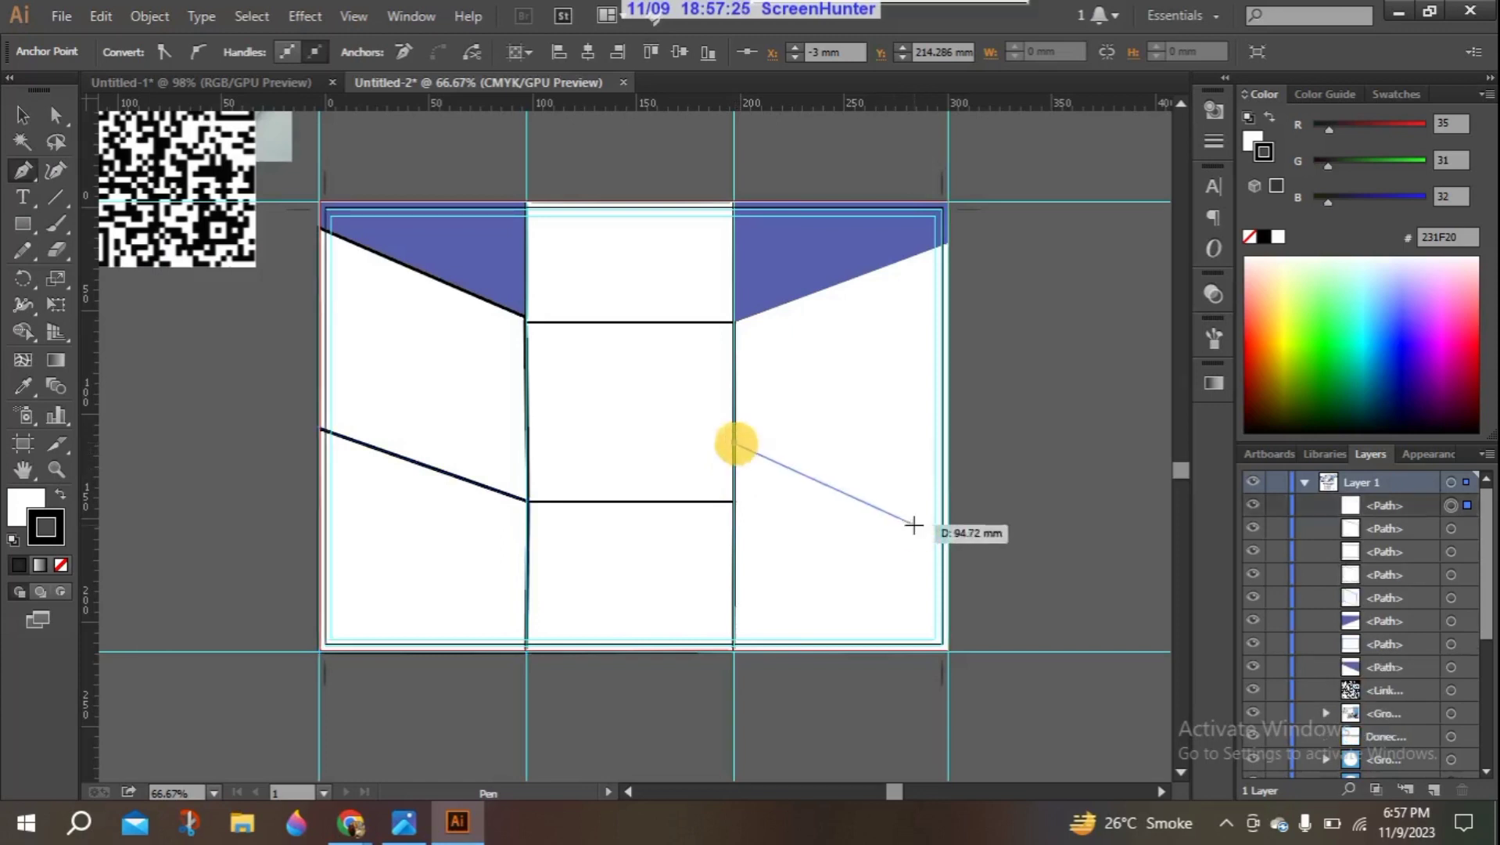
{"action": "left_click", "coordinate": [949, 500]}
{"action": "left_click", "coordinate": [951, 557]}
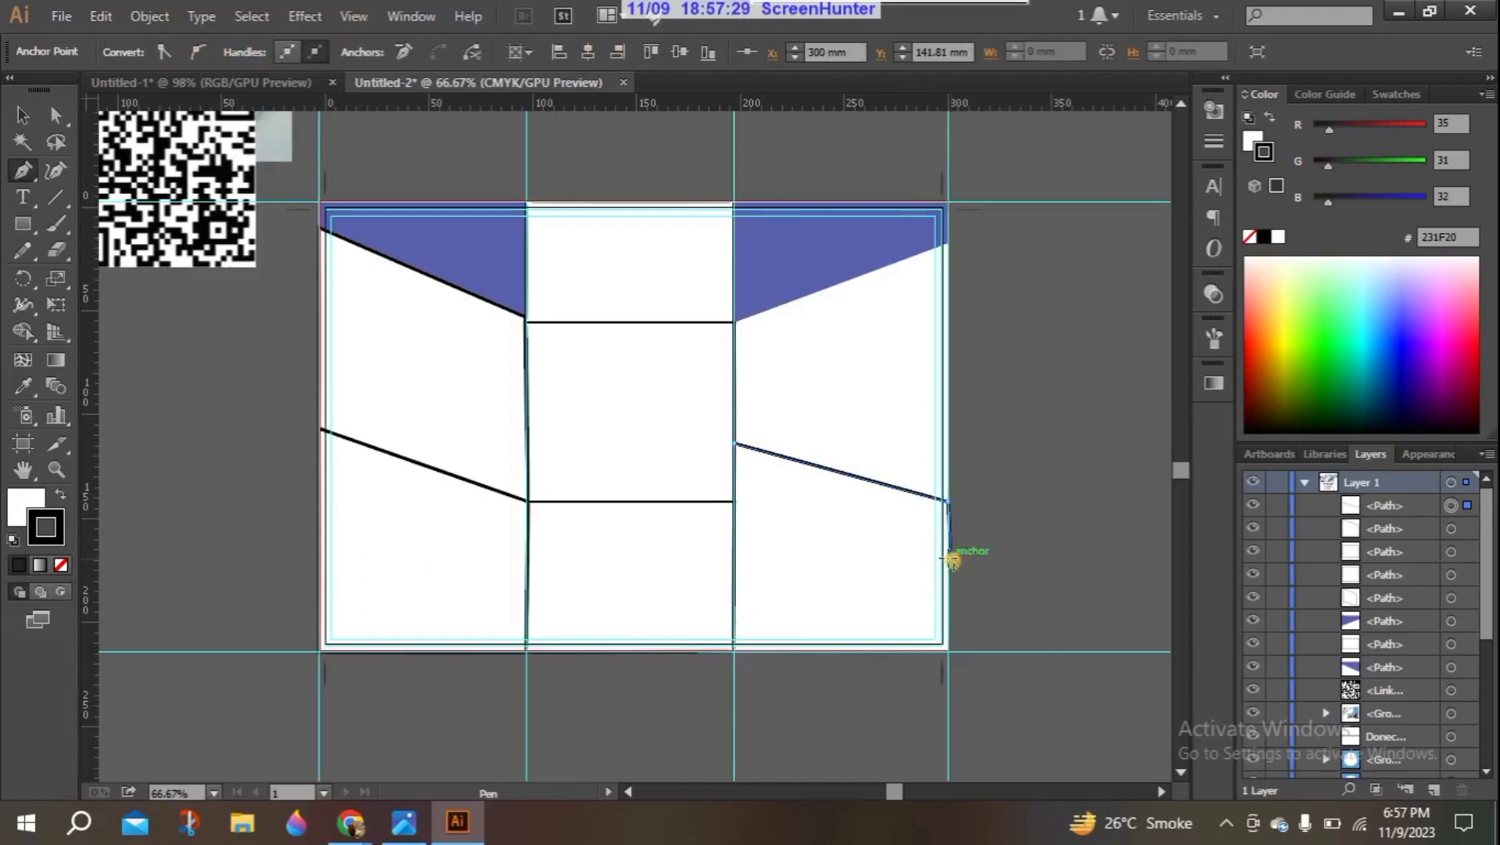
{"action": "left_click", "coordinate": [728, 503]}
{"action": "key", "text": "ctrl+z"}
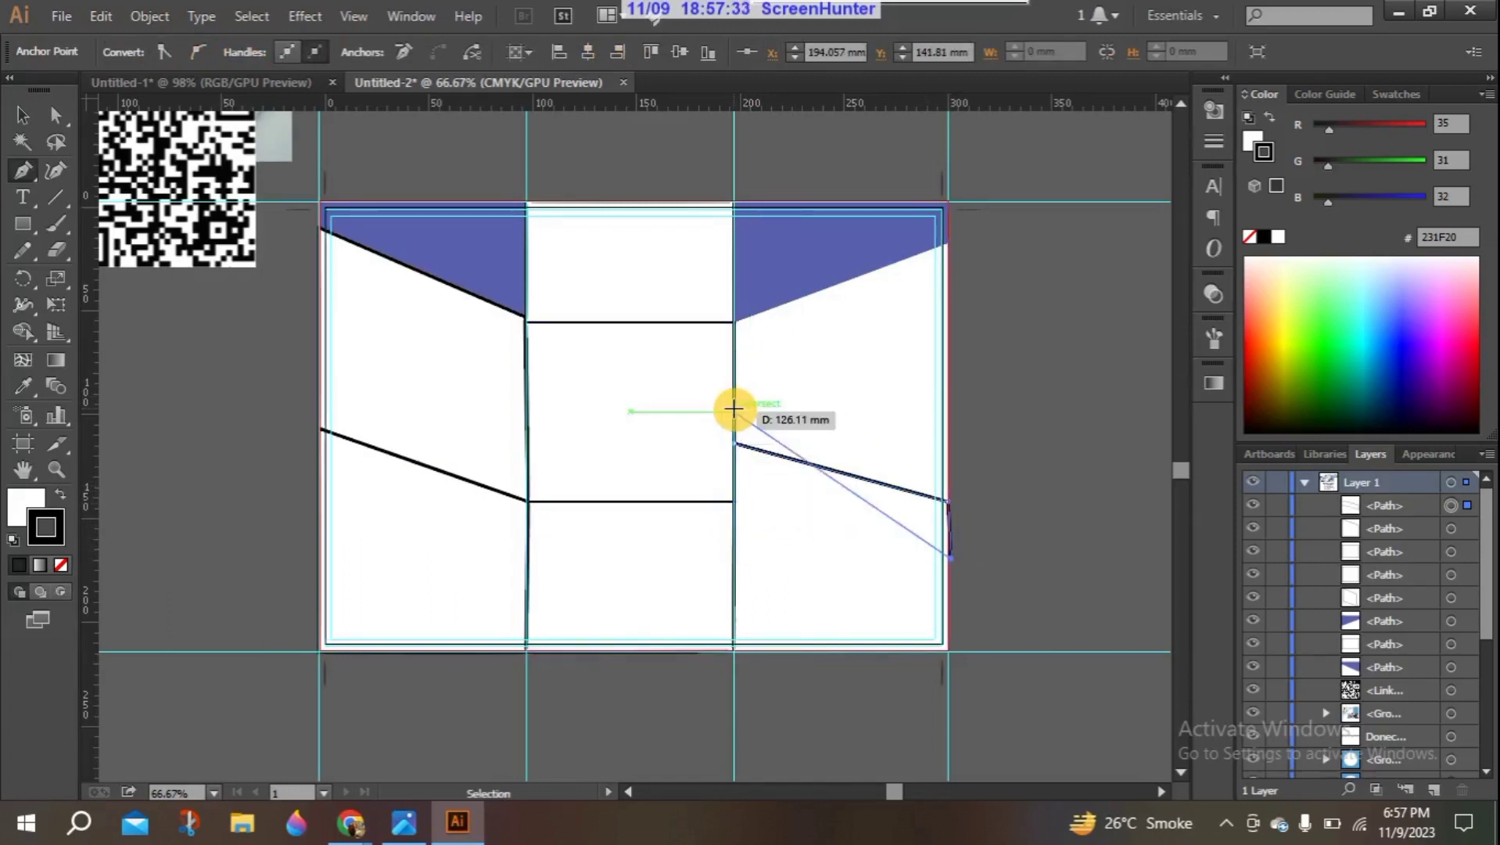
{"action": "left_click", "coordinate": [734, 500]}
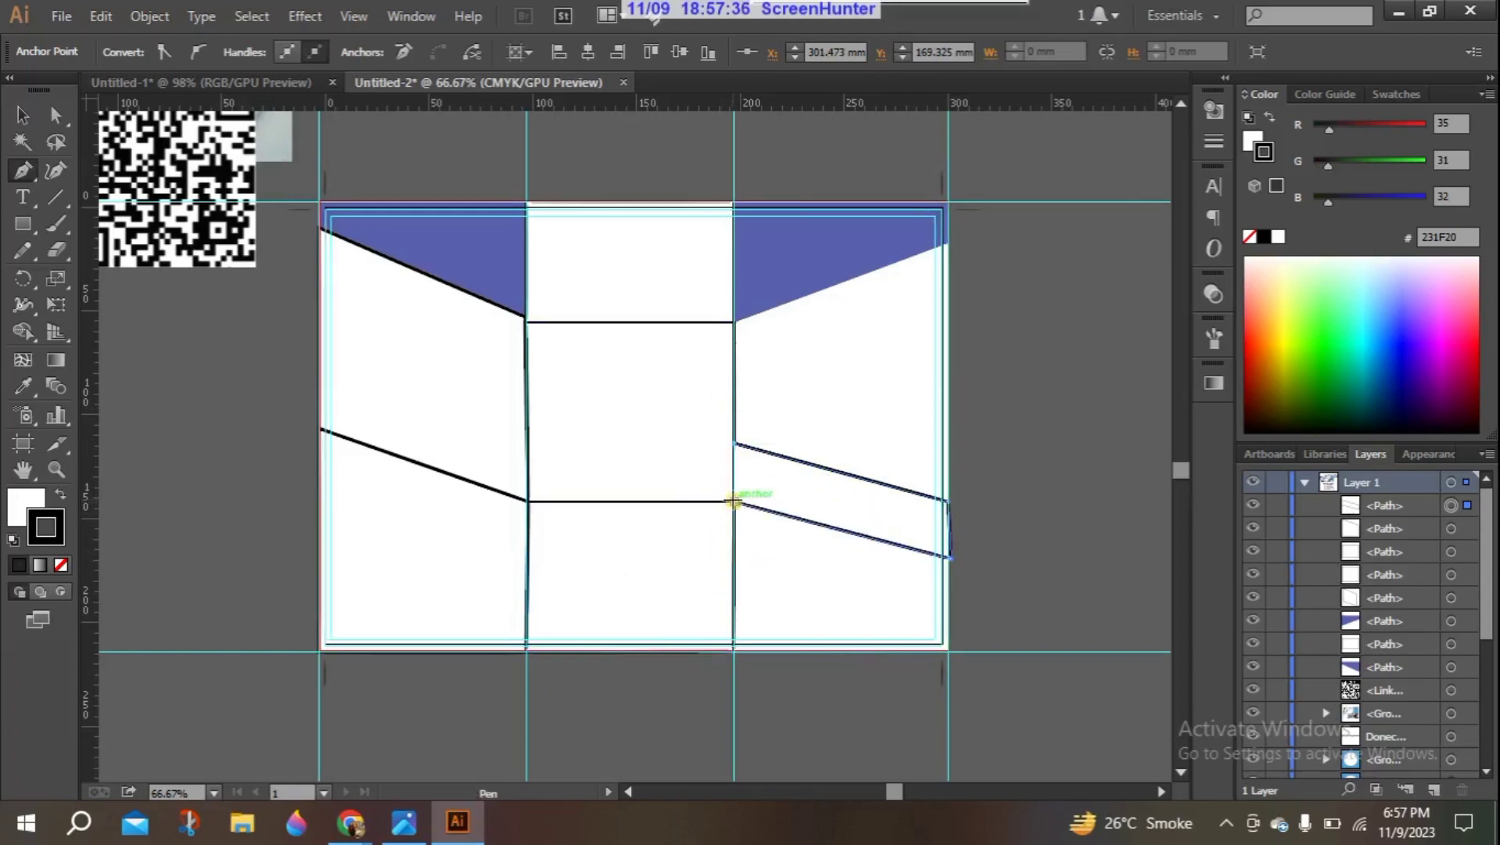
{"action": "left_click", "coordinate": [733, 444]}
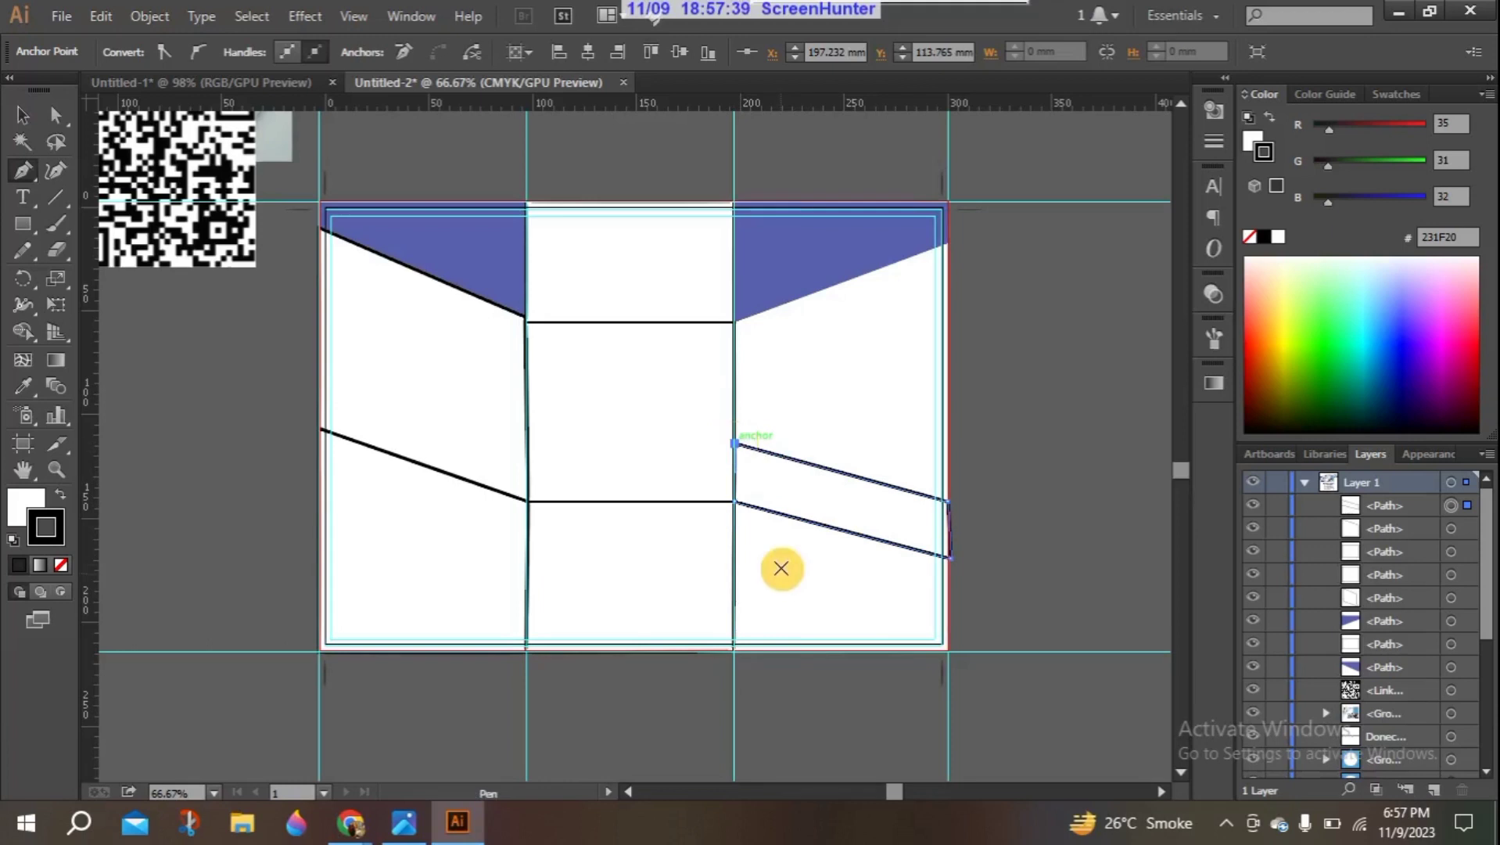
Step: Draw a black-outlined white quadrilateral in the right column, from the slanted band's lower edge down to the bottom guide
{"action": "left_click", "coordinate": [950, 653]}
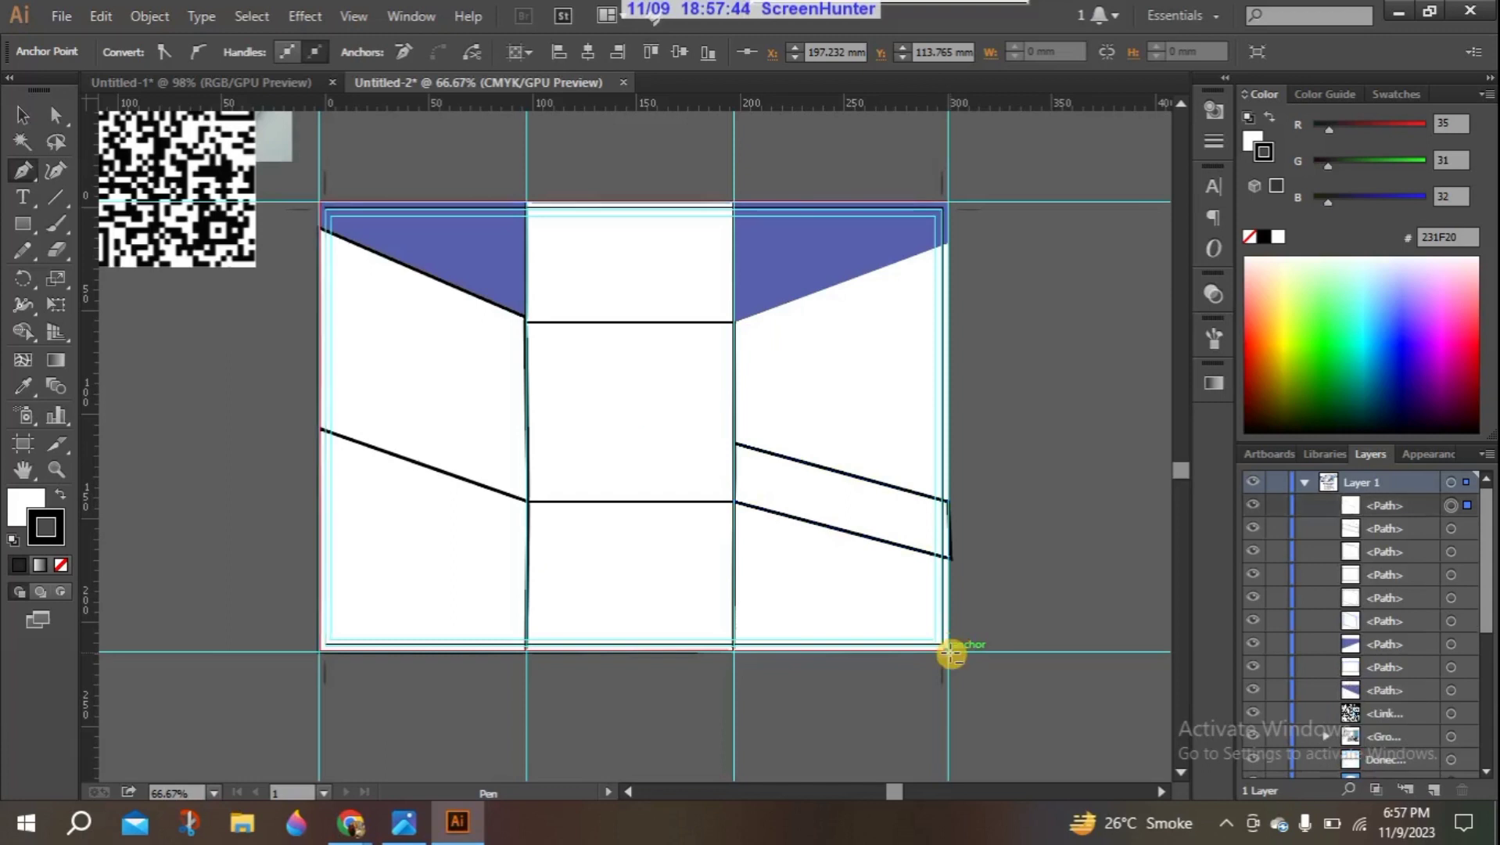
{"action": "left_click", "coordinate": [948, 561]}
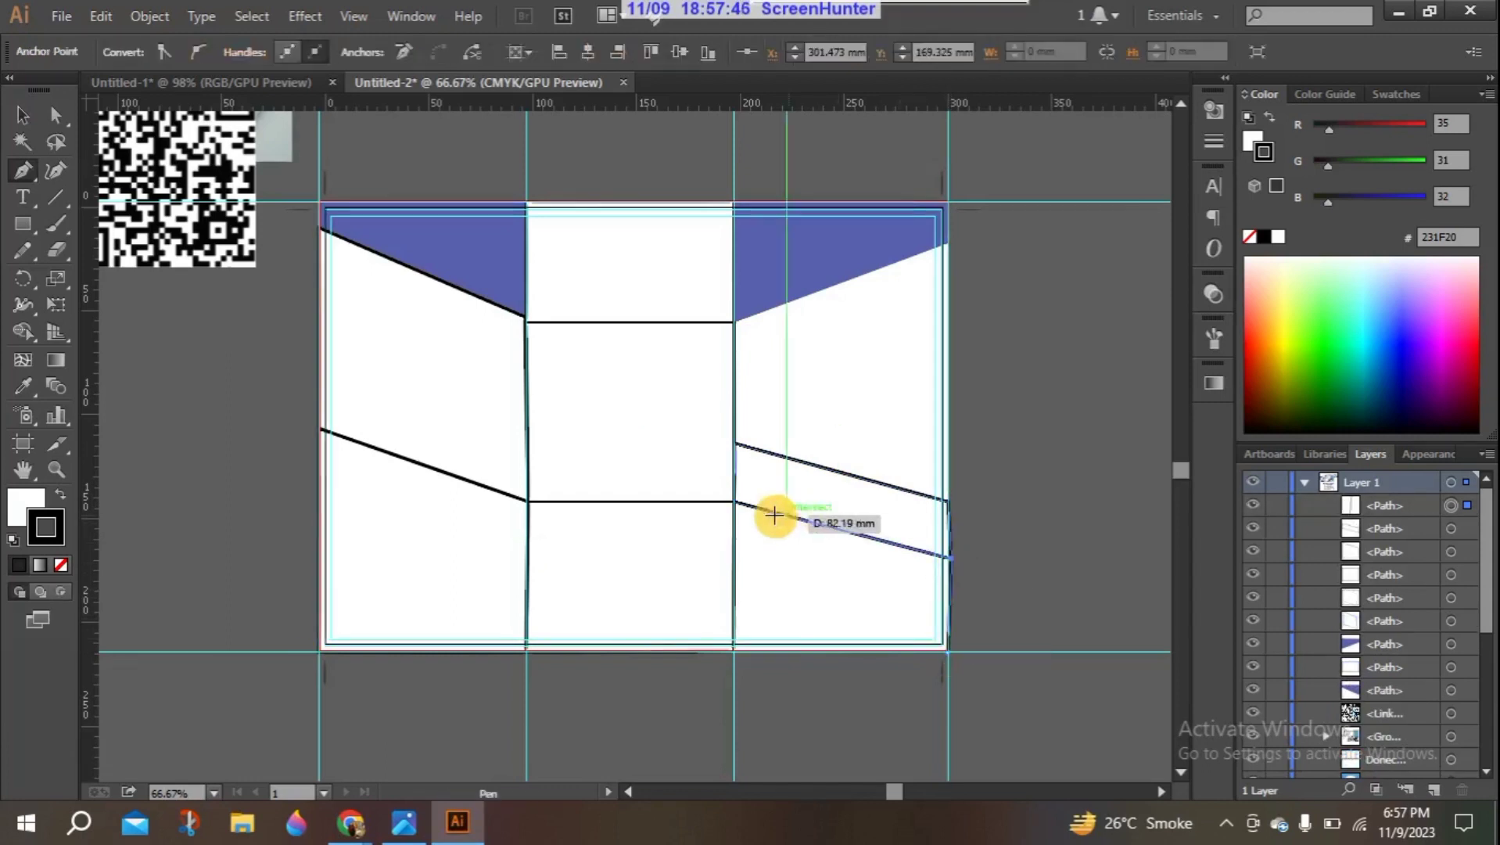
{"action": "left_click", "coordinate": [734, 501]}
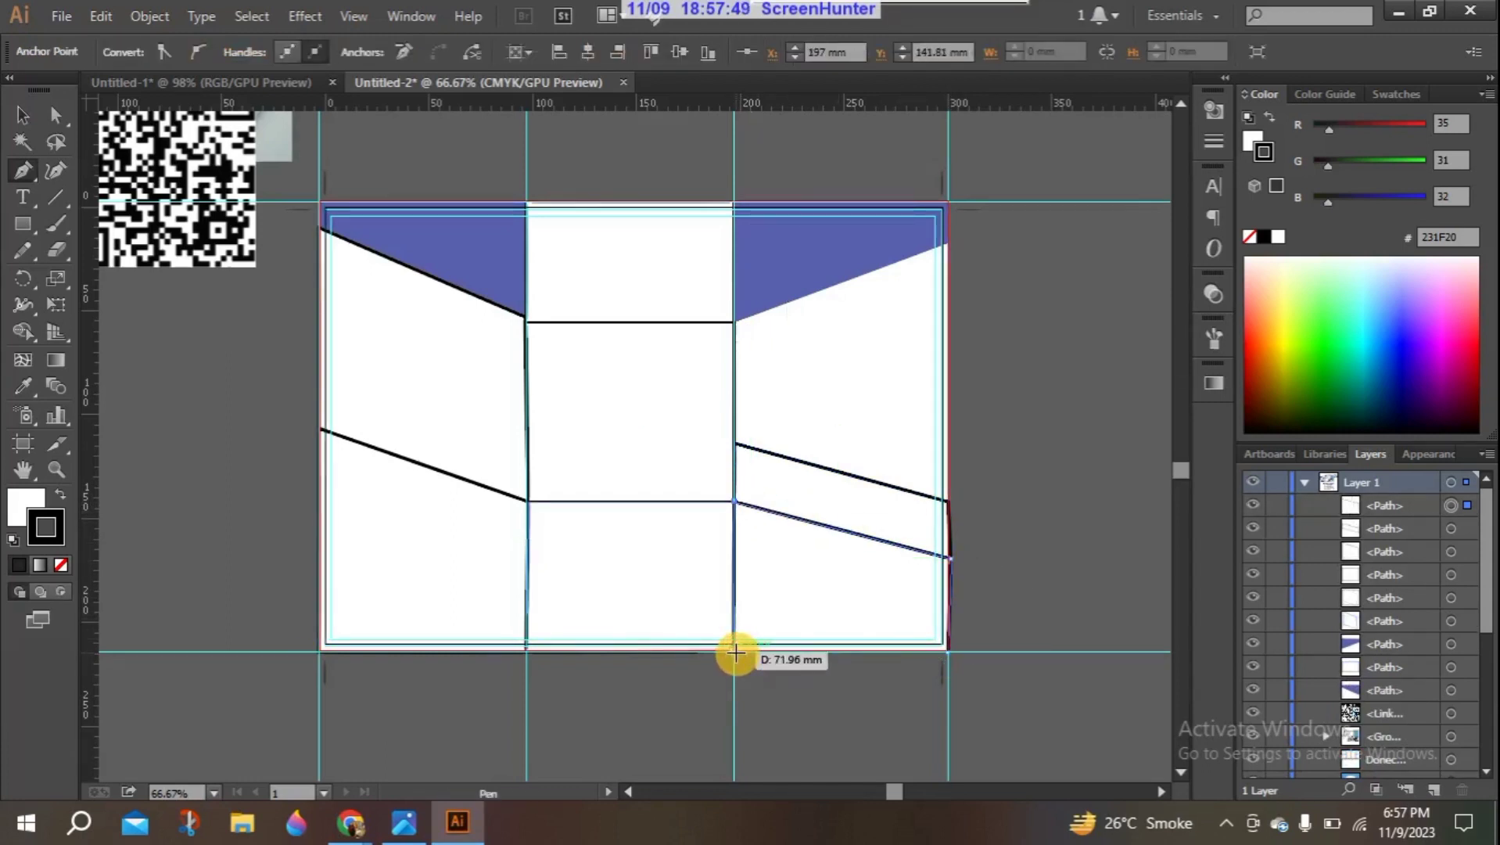
{"action": "left_click", "coordinate": [736, 652]}
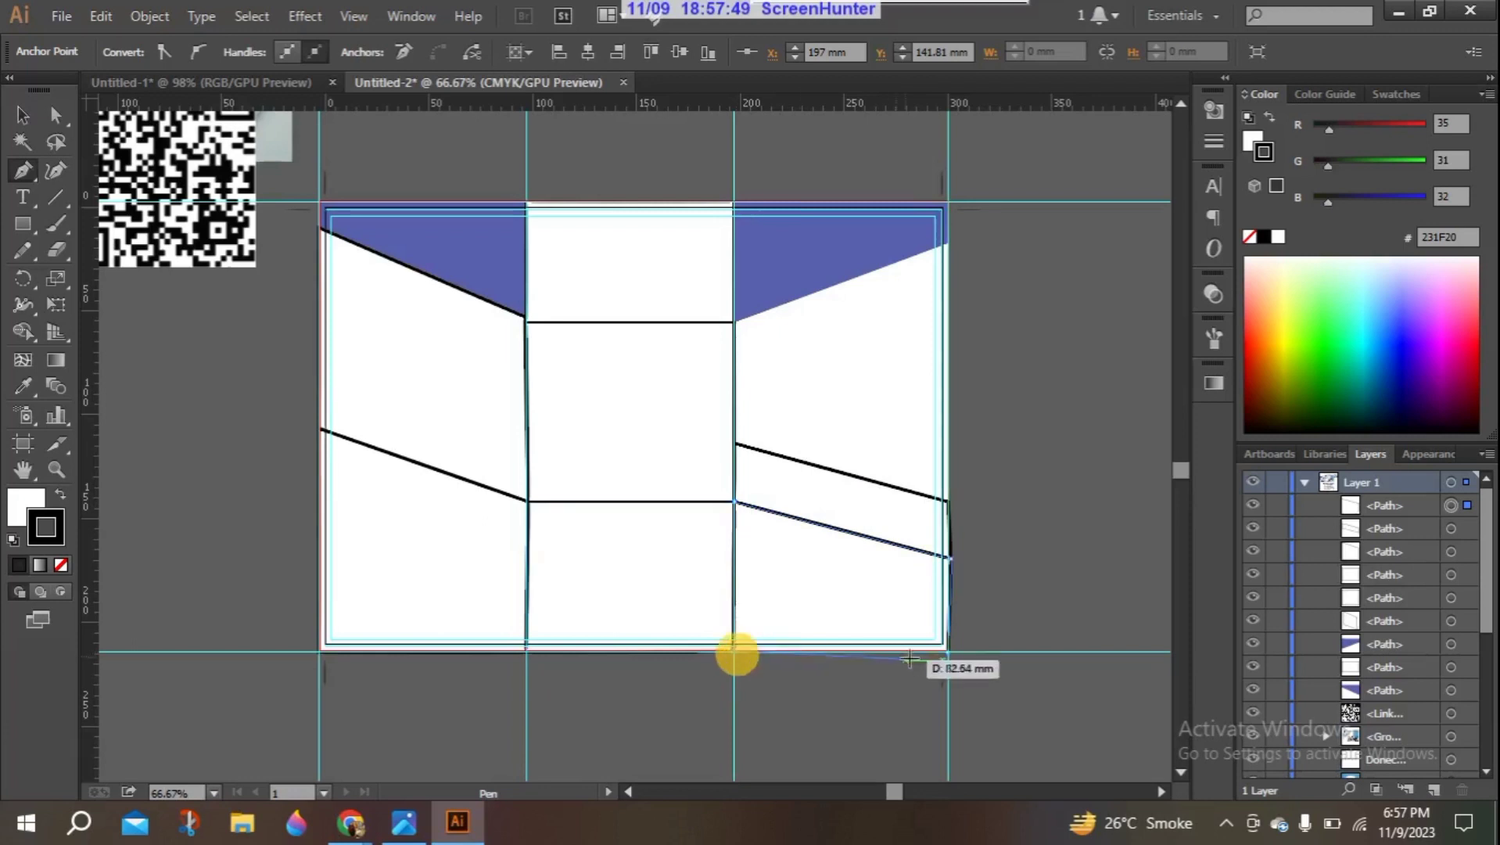
{"action": "left_click", "coordinate": [949, 651]}
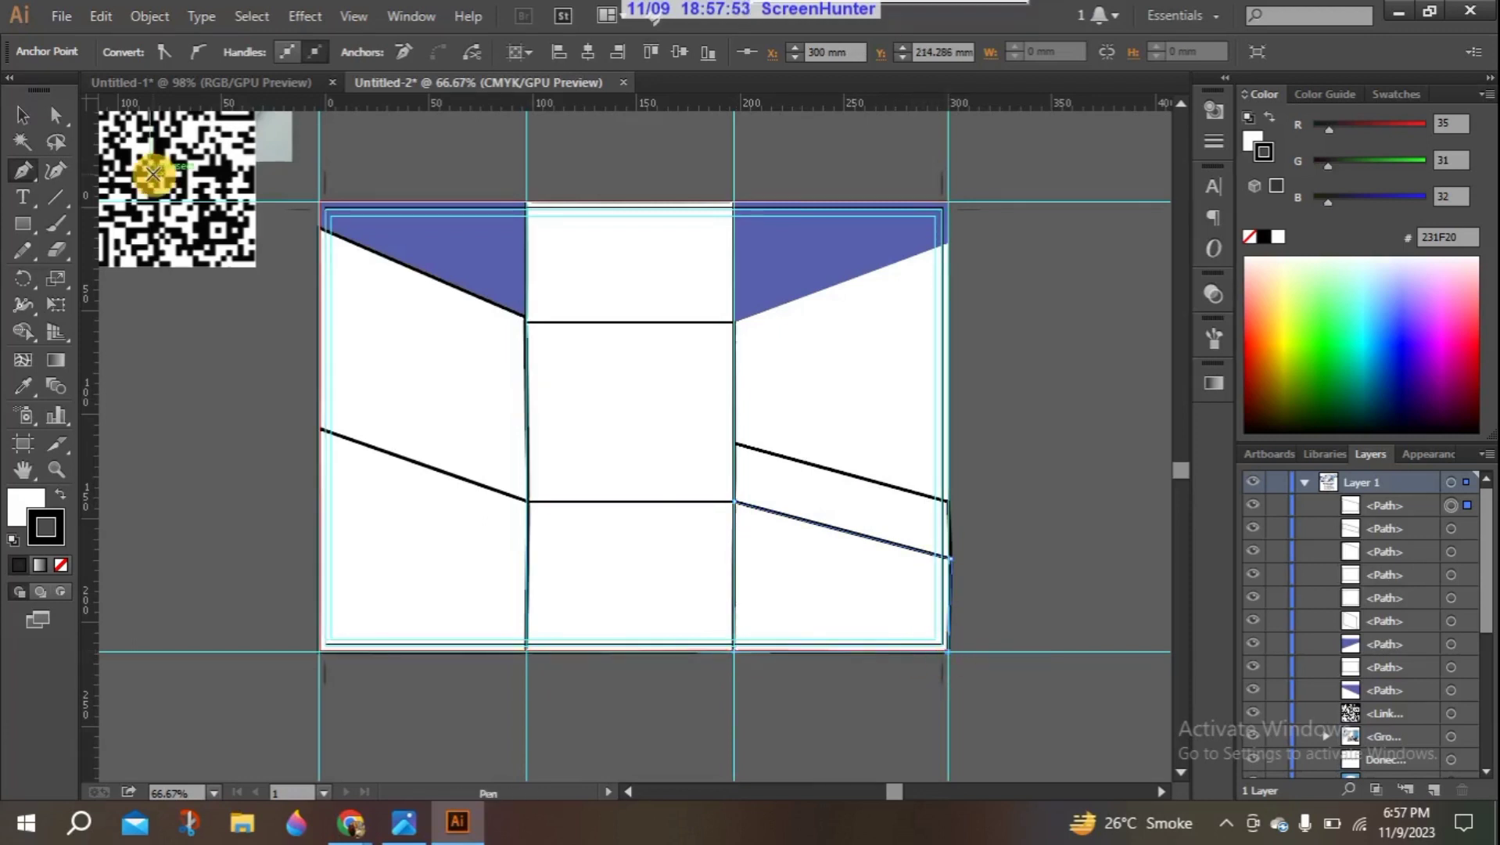
{"action": "left_click", "coordinate": [23, 115]}
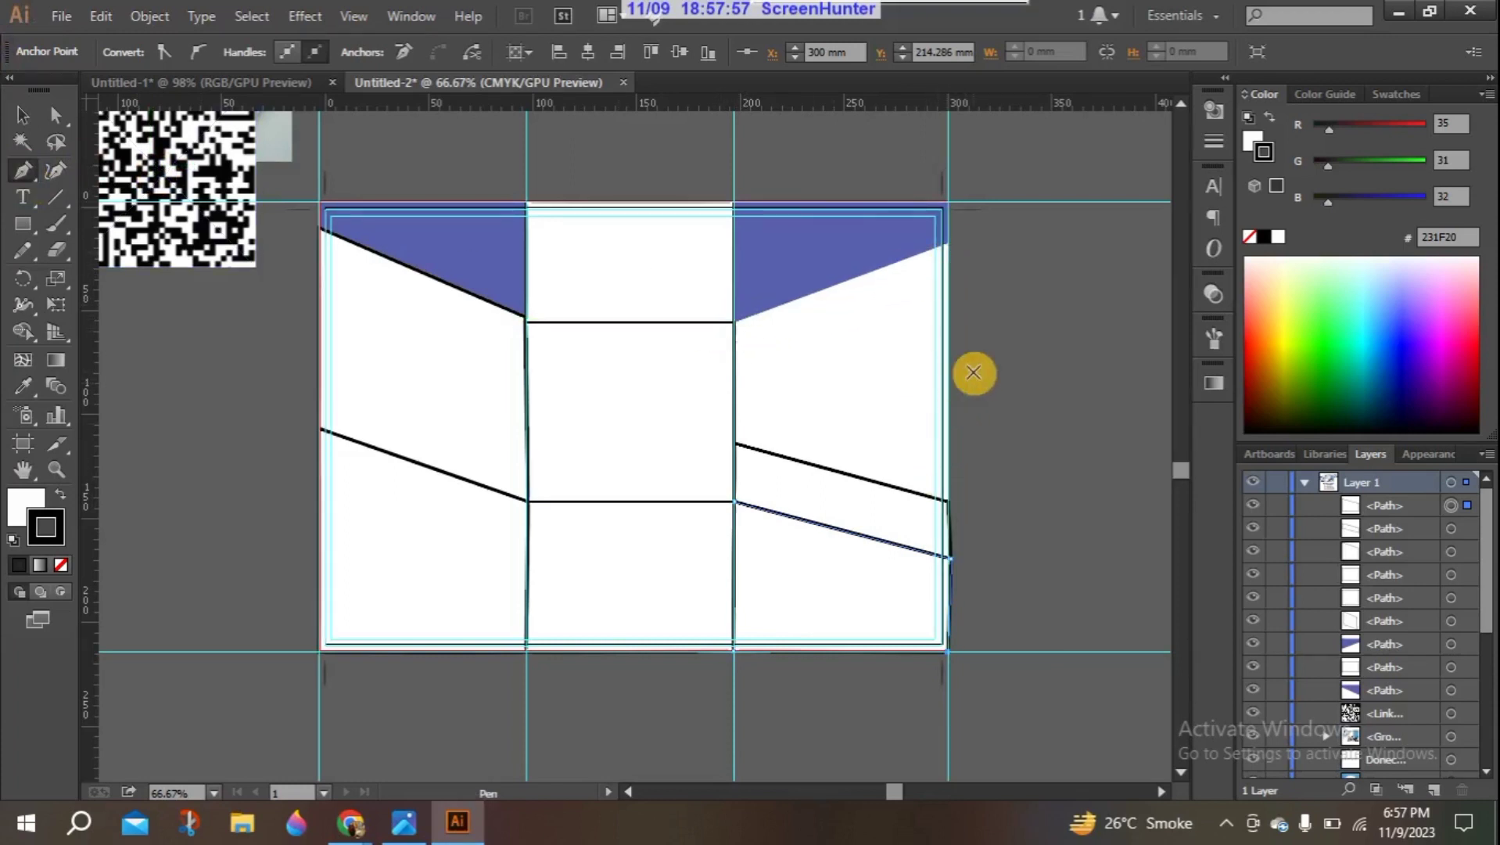
Step: Draw a black-outlined white quadrilateral in the right column between the blue shape's lower edge and the slanted band's upper edge
{"action": "left_click", "coordinate": [737, 322]}
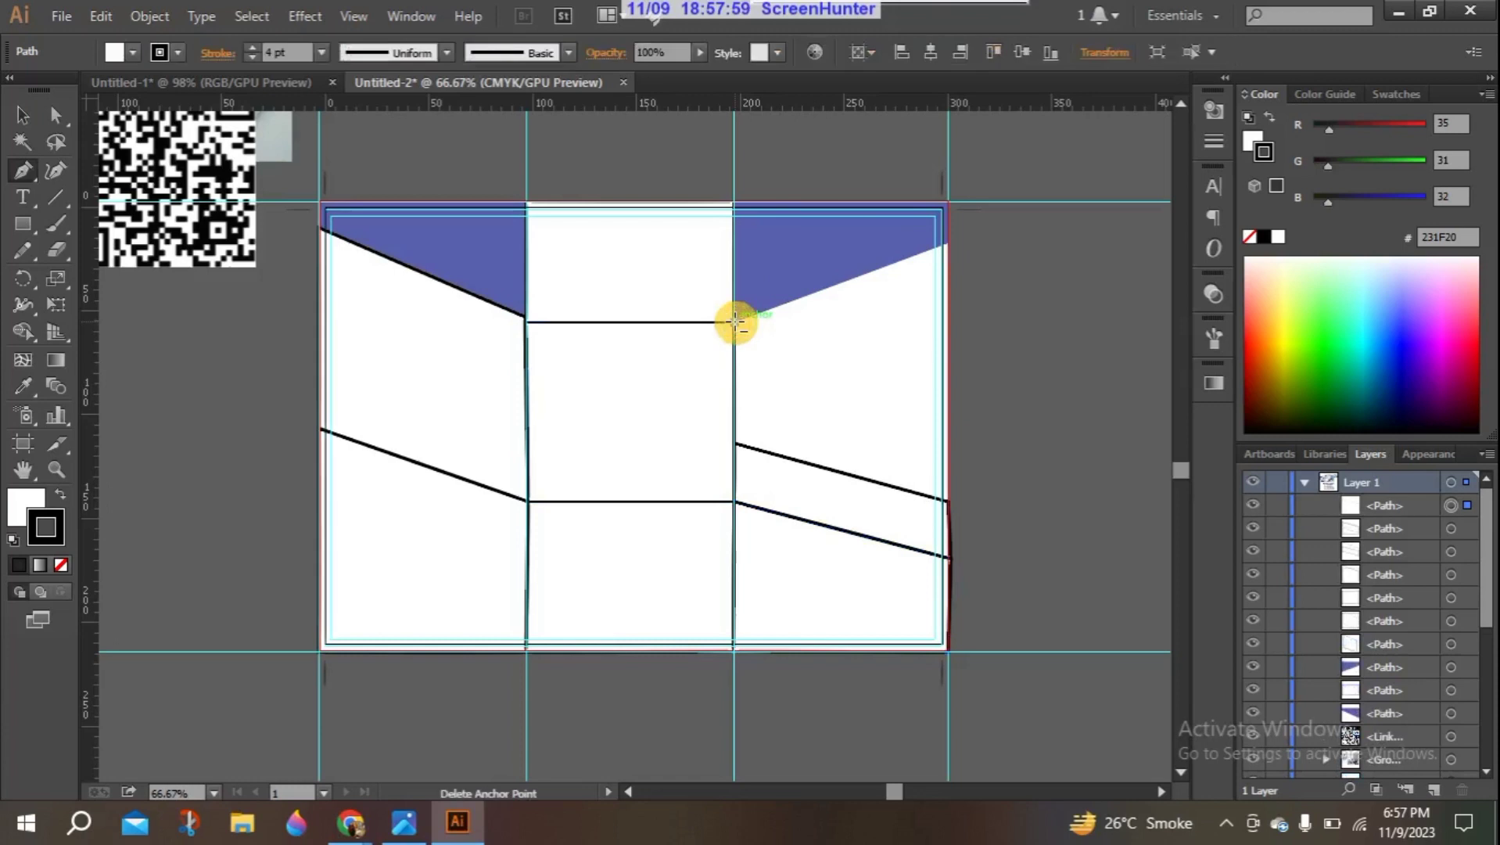
{"action": "left_click", "coordinate": [948, 241]}
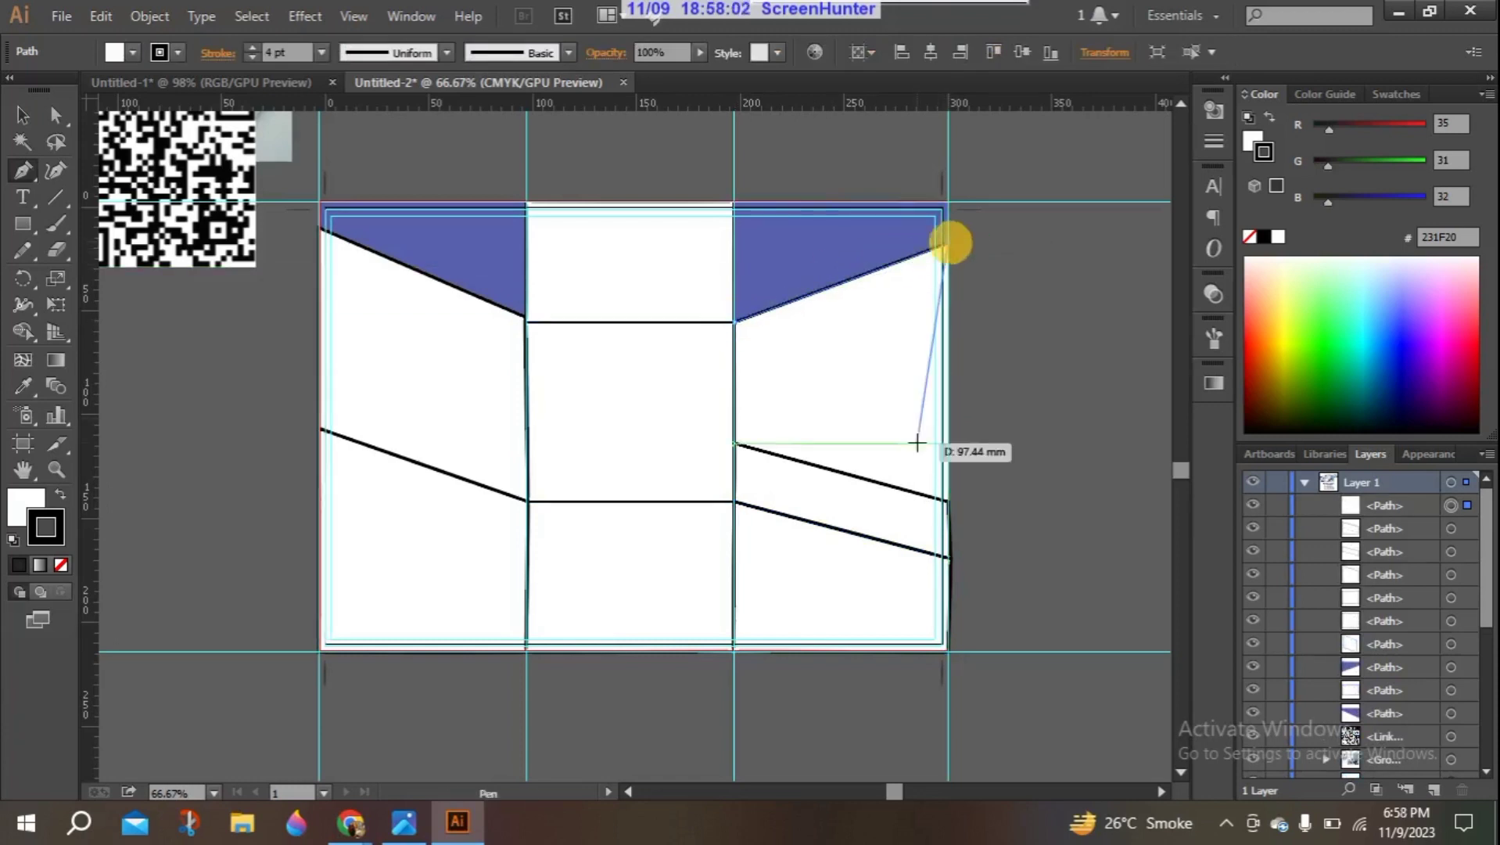
{"action": "left_click", "coordinate": [946, 500]}
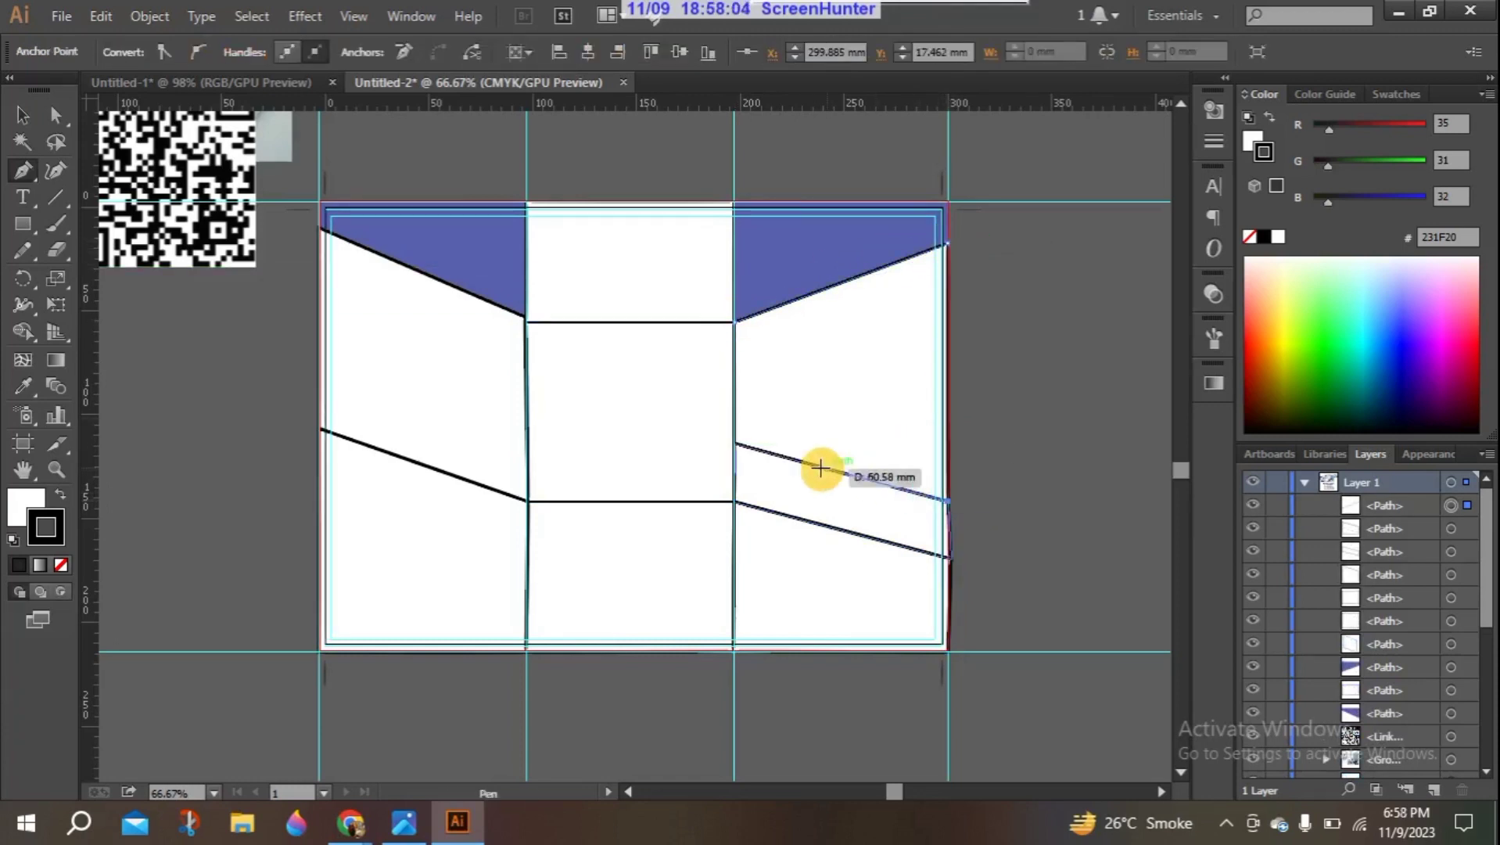
{"action": "left_click", "coordinate": [734, 444]}
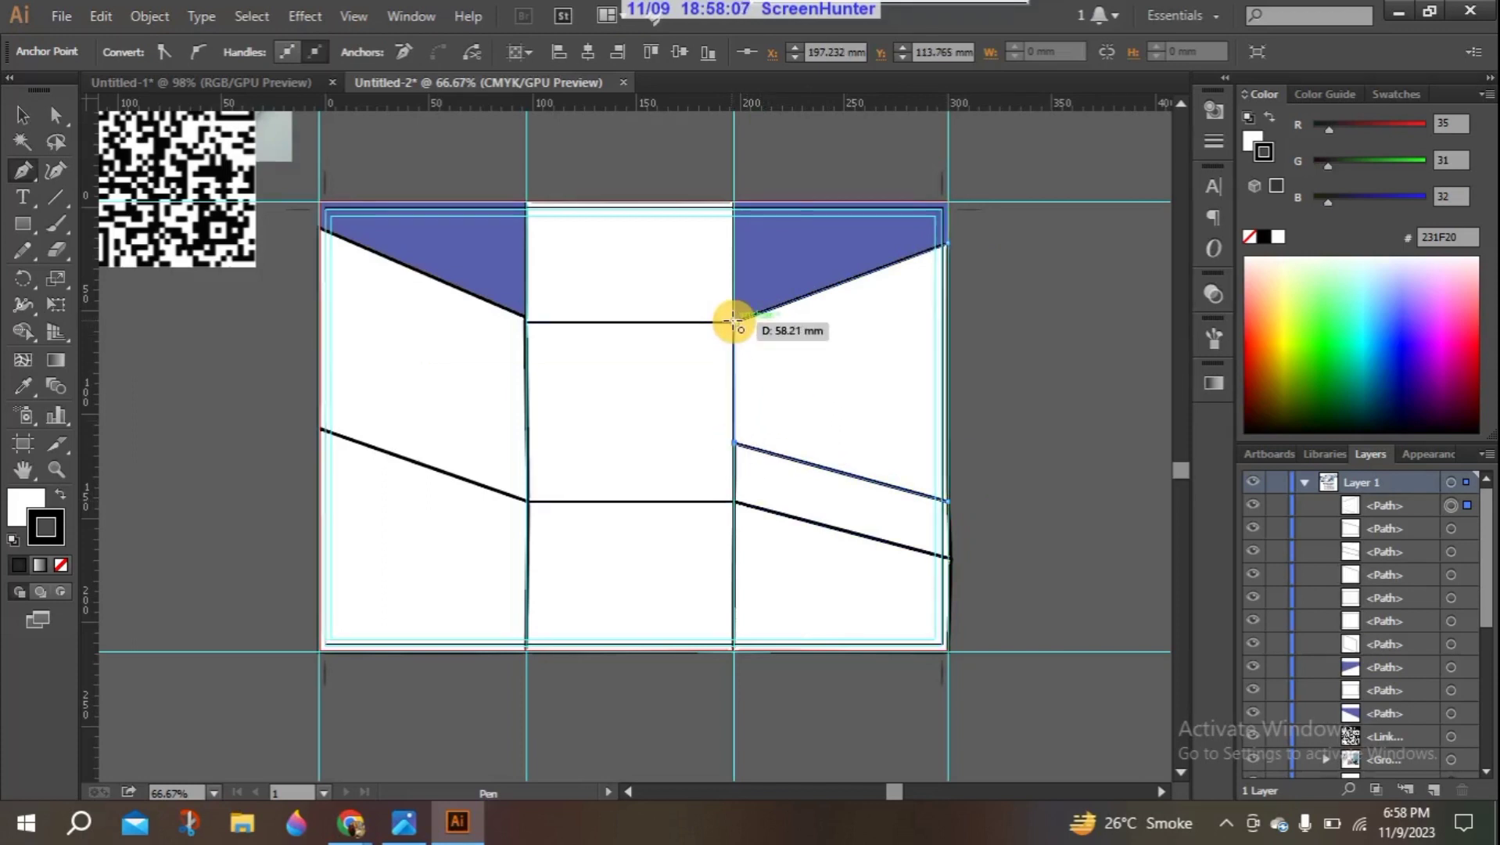
{"action": "left_click", "coordinate": [733, 319]}
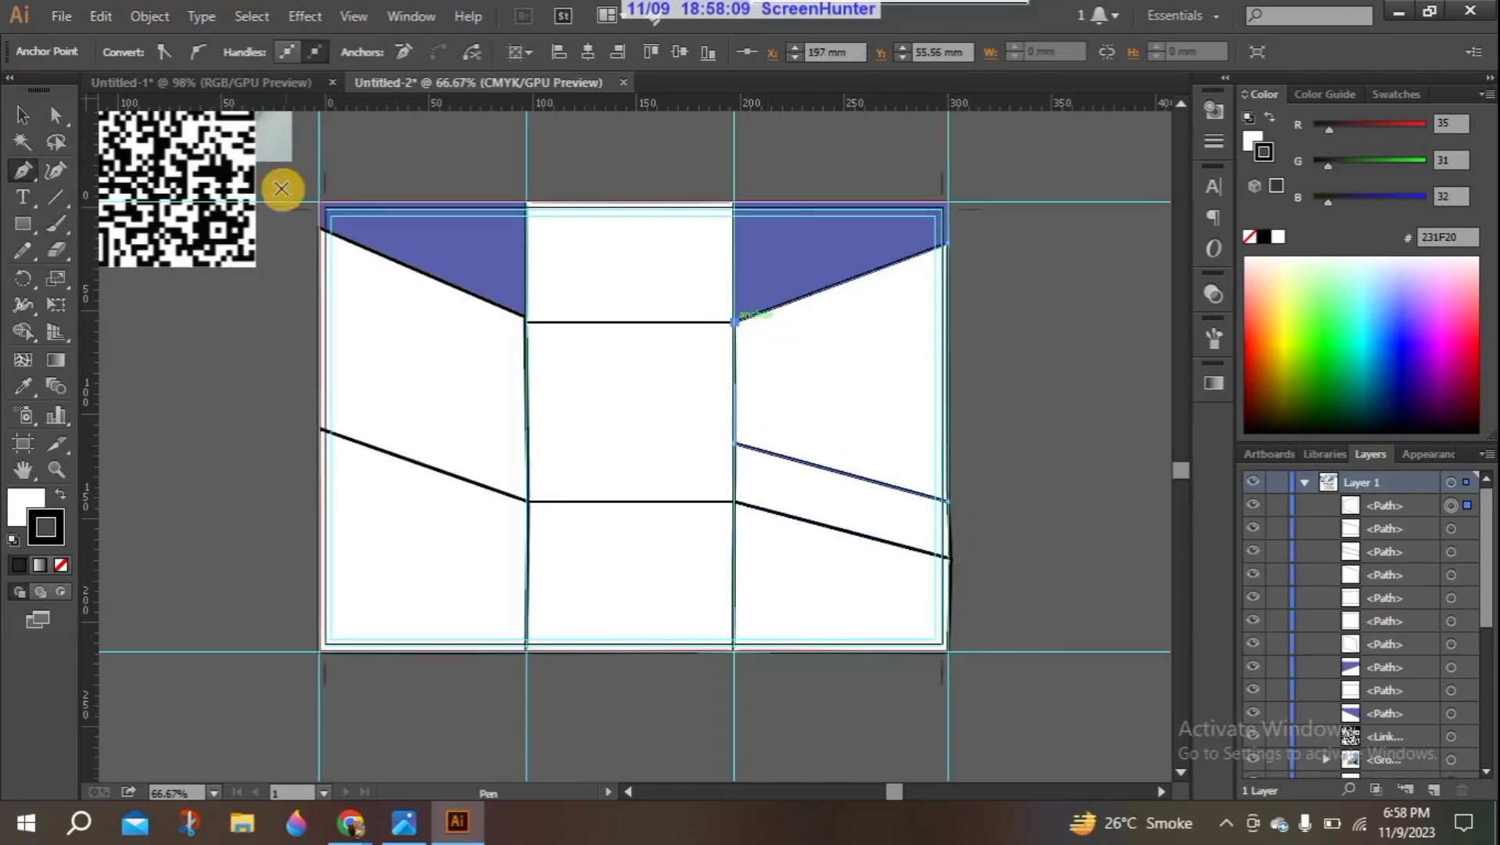
Step: Swap the fill and stroke colours of the bottom box in the middle column, giving it a black fill and white outline
{"action": "left_click", "coordinate": [20, 116]}
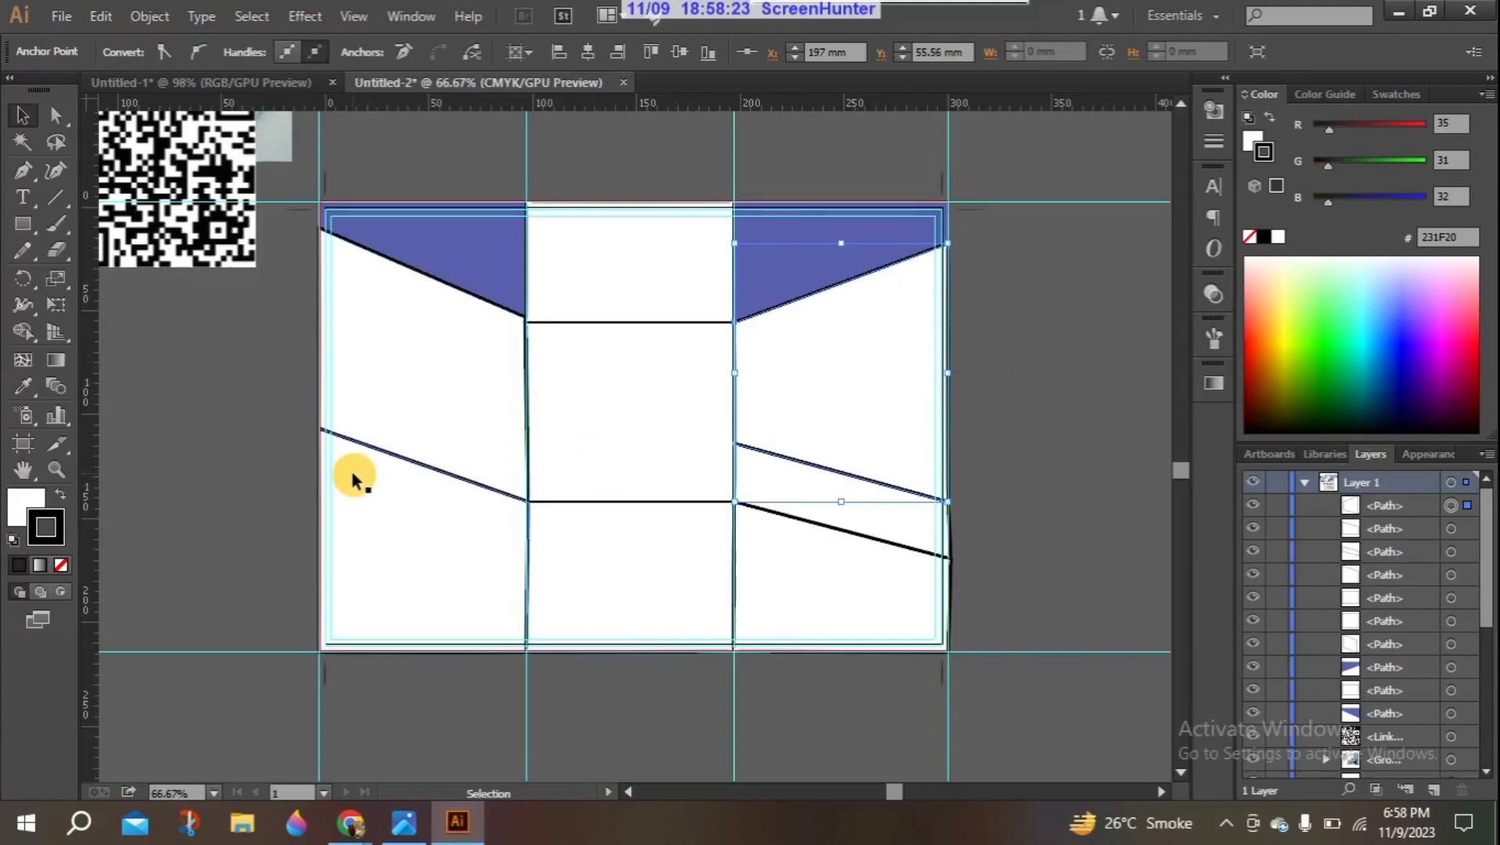
{"action": "left_click", "coordinate": [627, 564]}
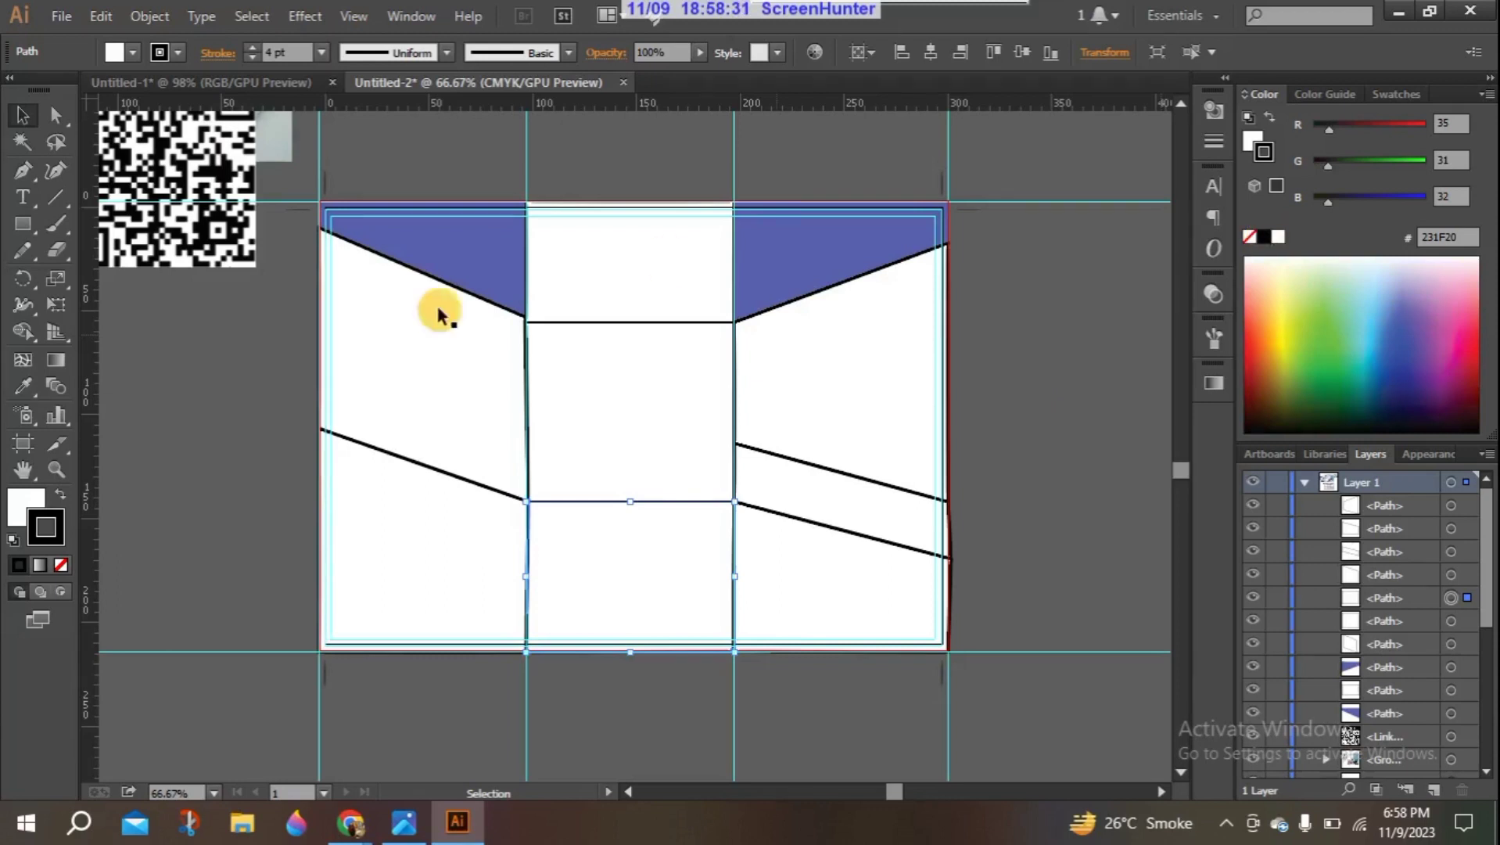
{"action": "left_click", "coordinate": [62, 497]}
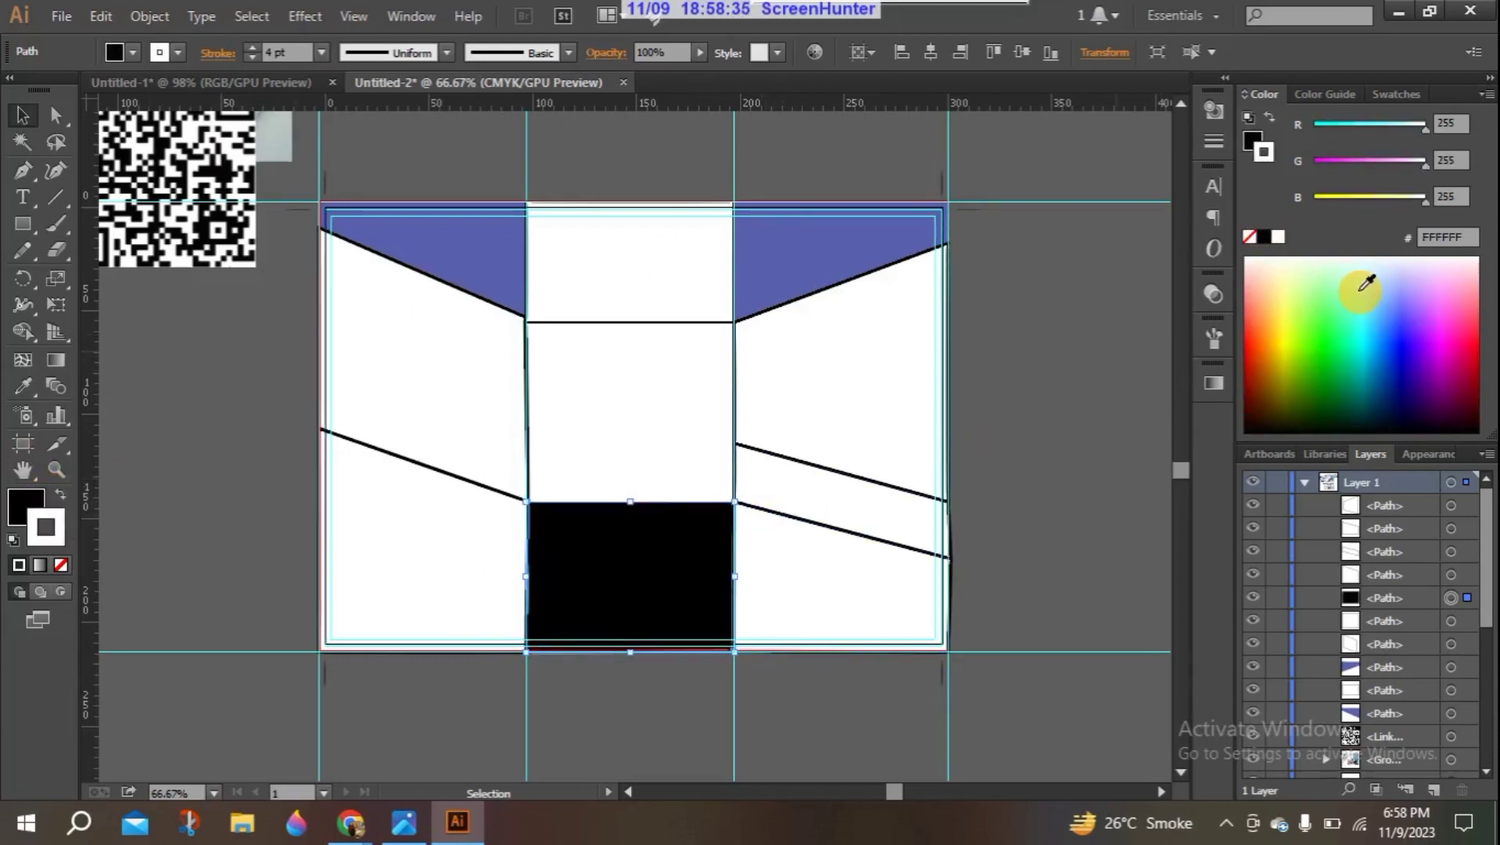
Step: Try a dark grey shade on the bottom middle box, and settle on a near-black shade for its fill
{"action": "left_click", "coordinate": [1332, 97]}
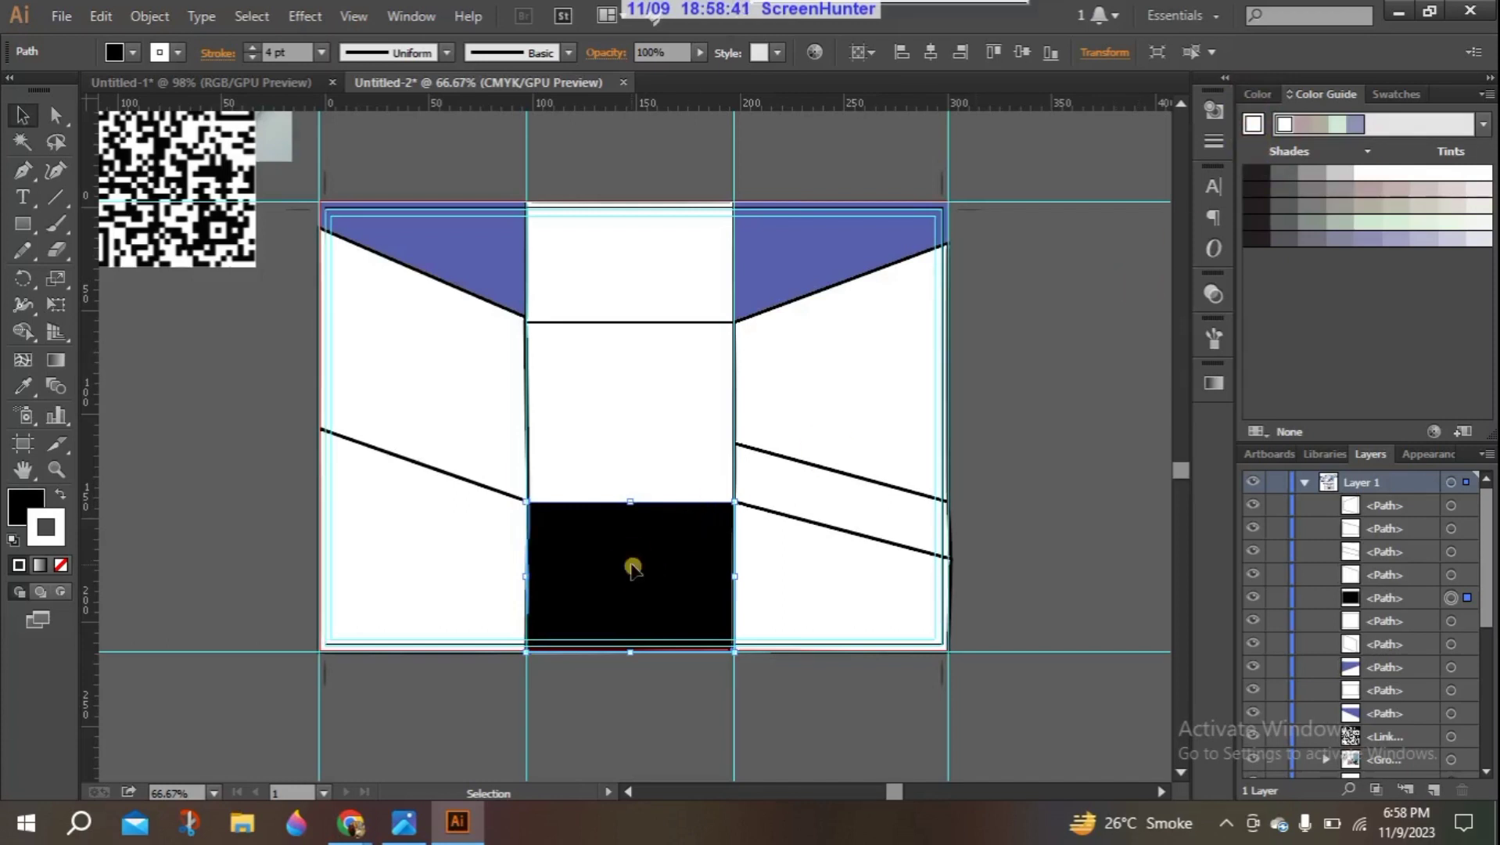
{"action": "left_click", "coordinate": [24, 506]}
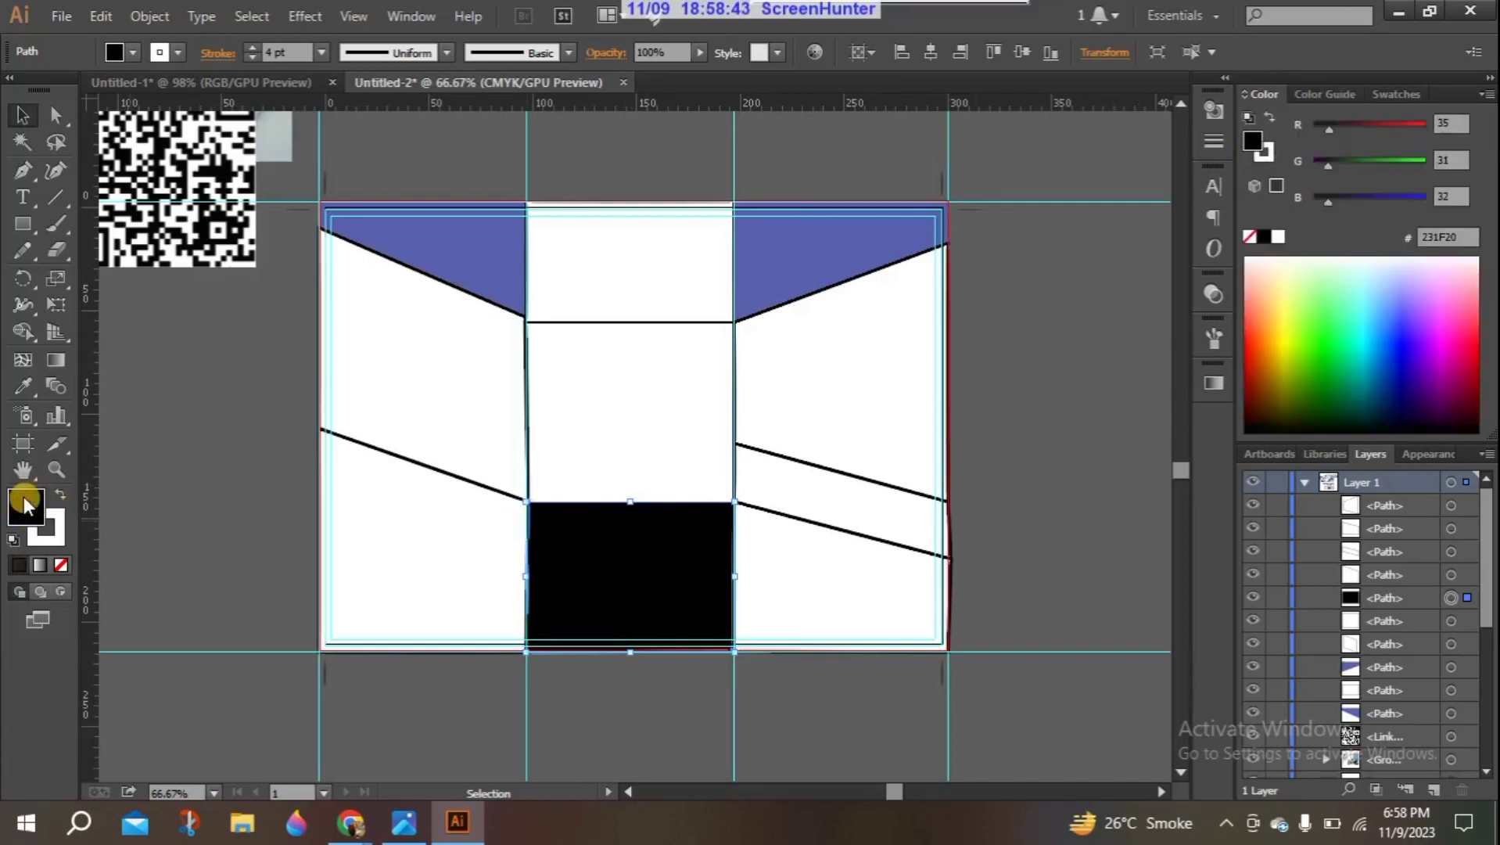
{"action": "left_click", "coordinate": [1318, 105]}
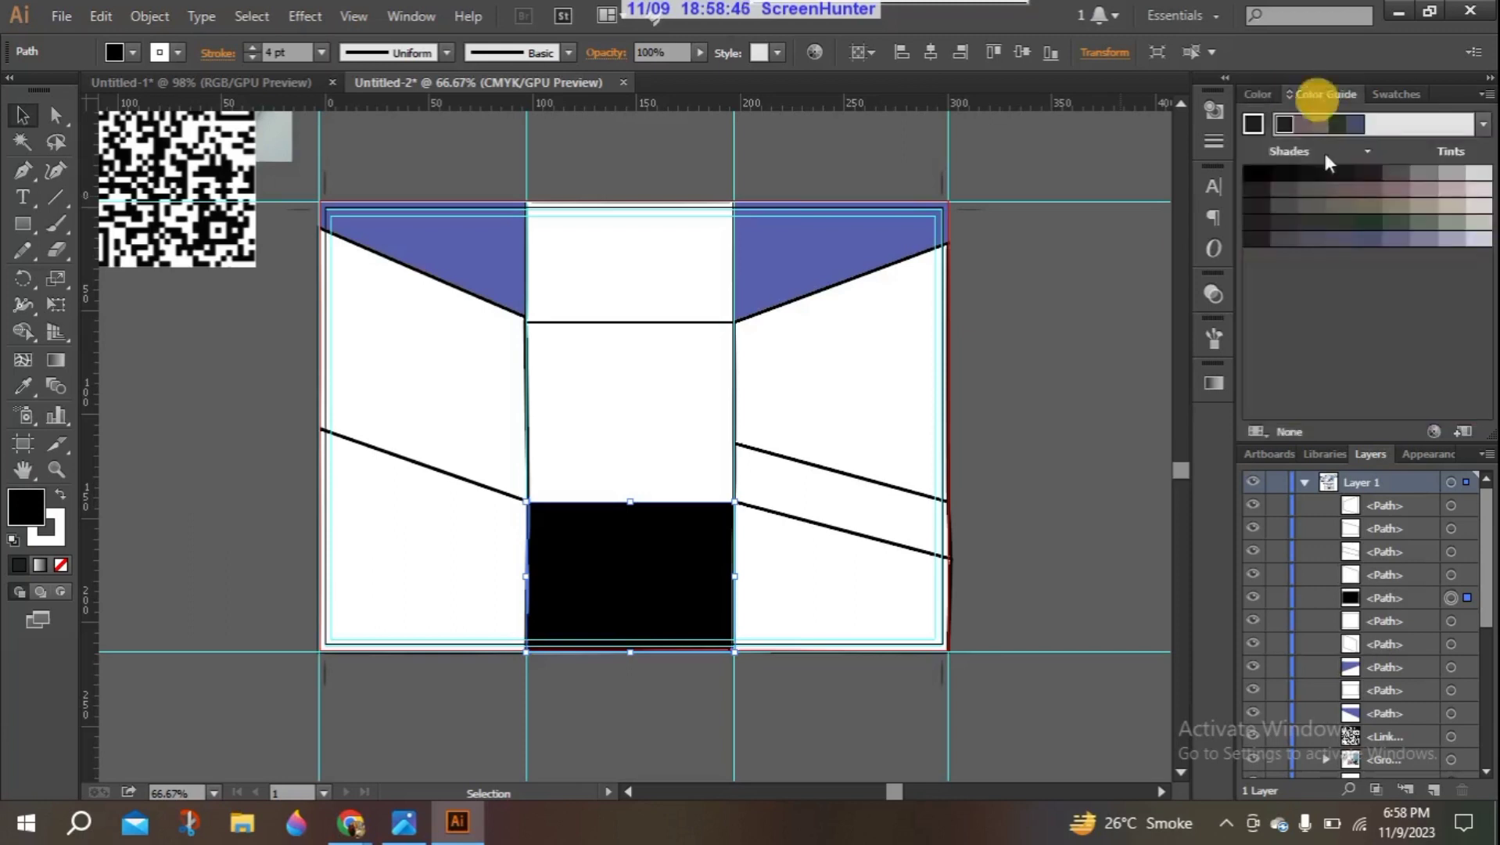
{"action": "left_click", "coordinate": [1401, 175]}
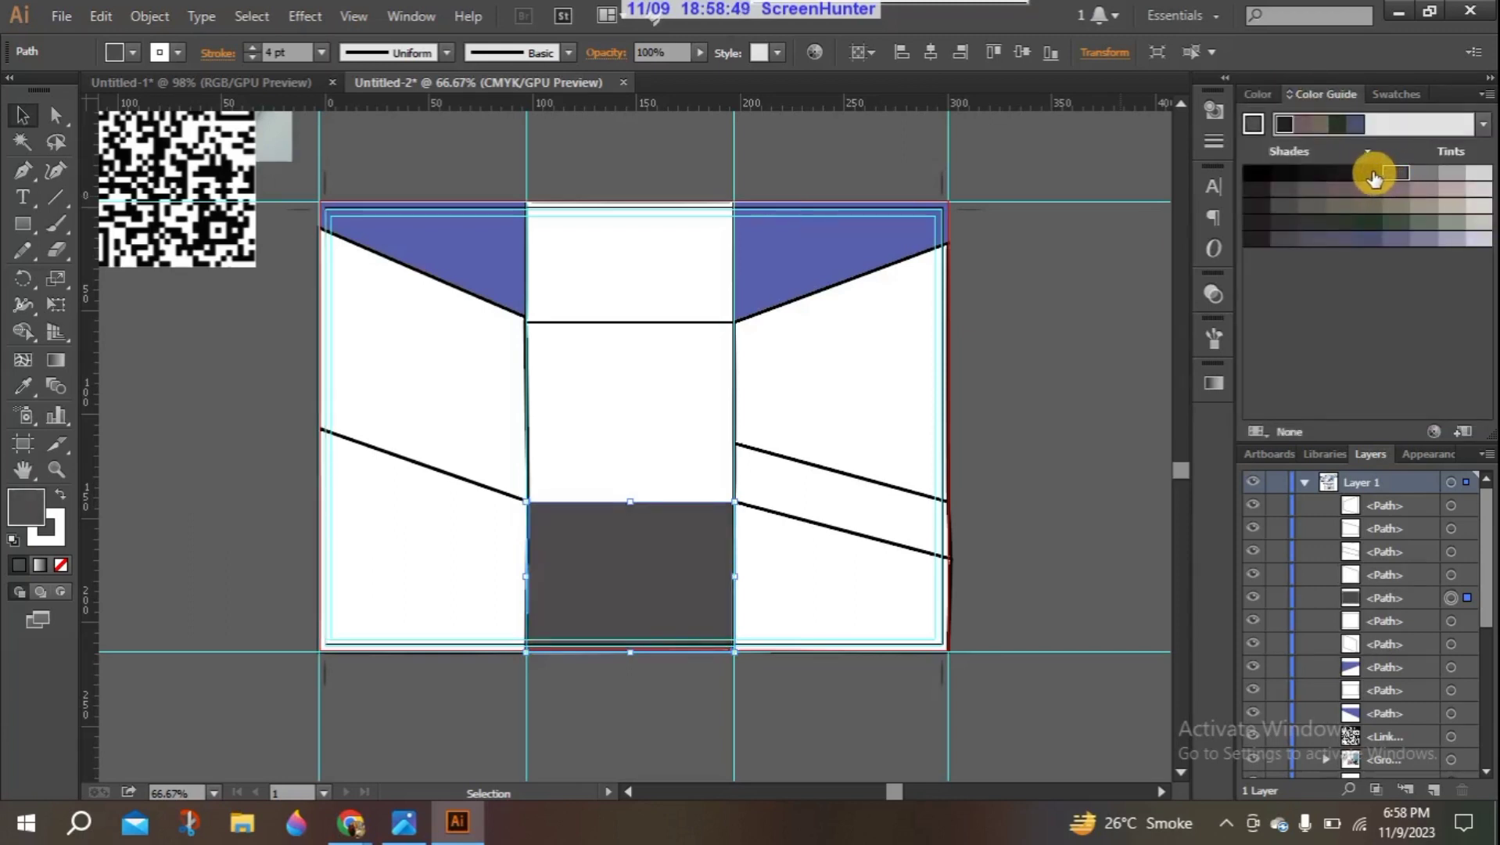
{"action": "left_click", "coordinate": [1374, 173]}
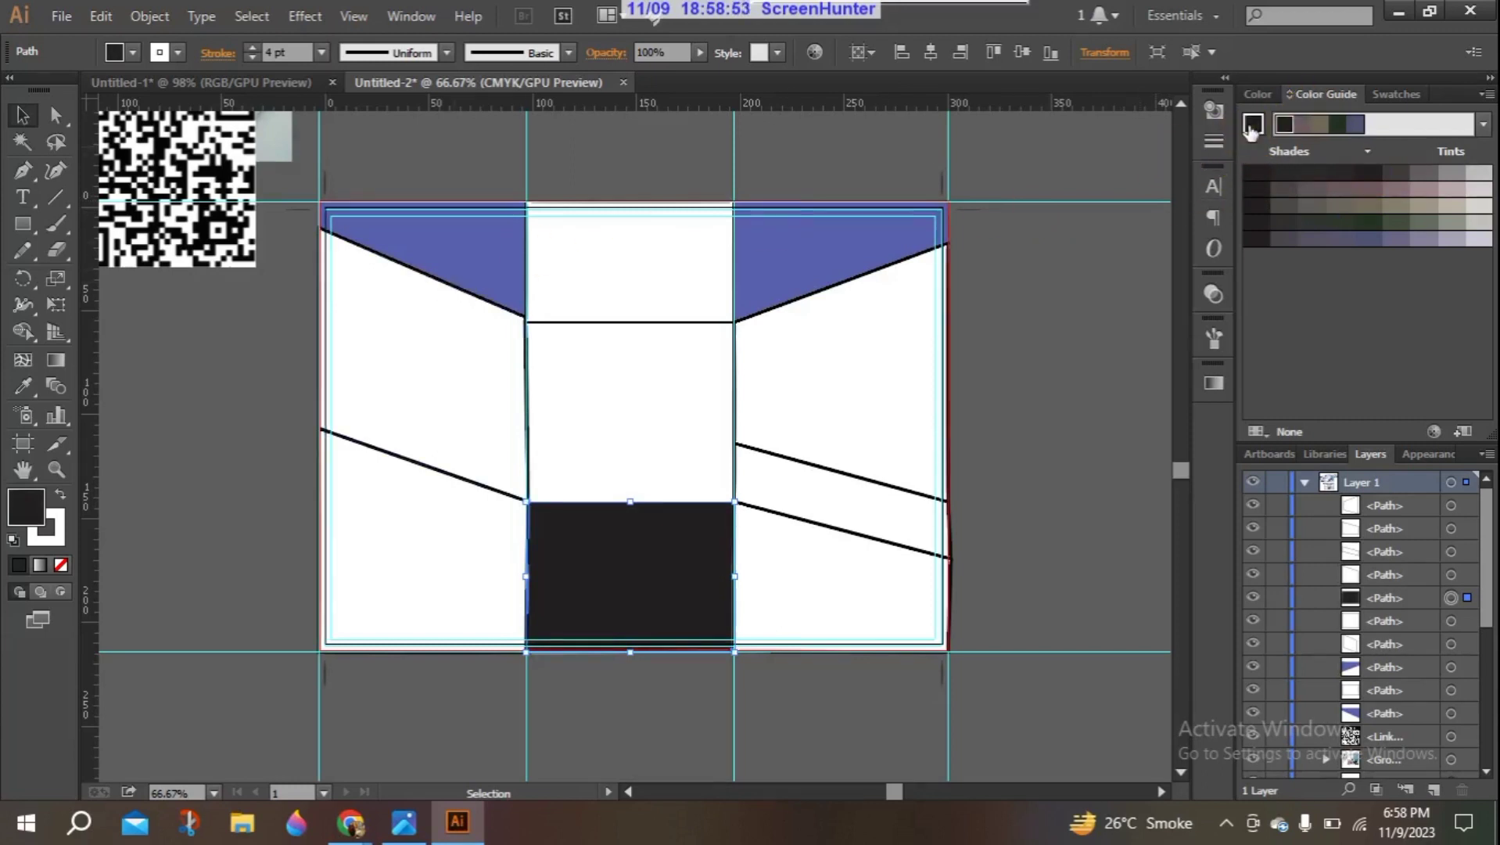
Step: Fill the bottom box of the middle column with pure black and the box above it with dark grey
{"action": "left_click", "coordinate": [1256, 94]}
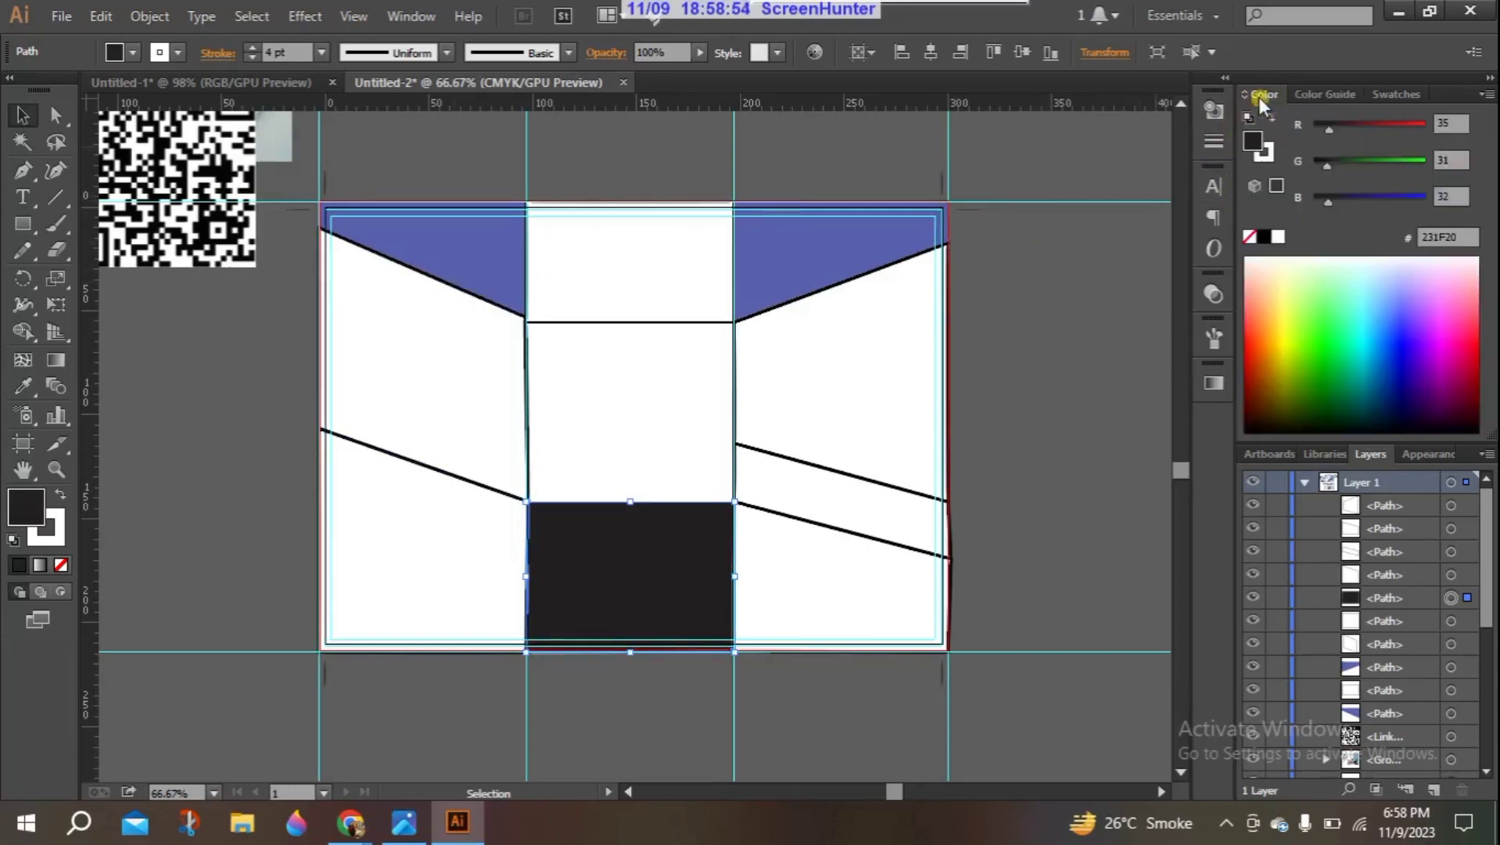
{"action": "left_click", "coordinate": [1264, 236]}
{"action": "left_click", "coordinate": [658, 412]}
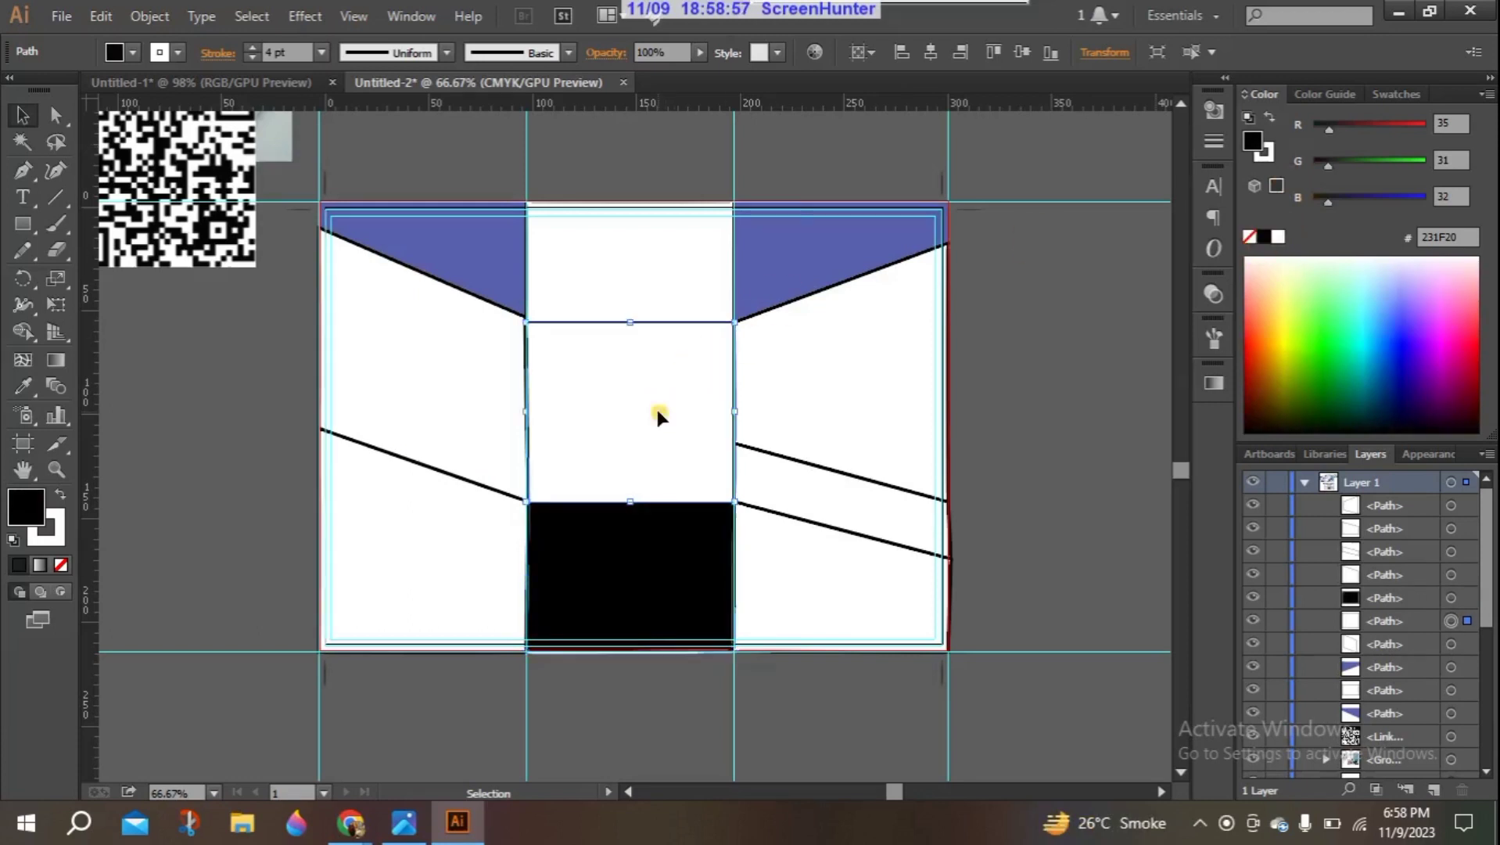
{"action": "key", "text": "shift+x"}
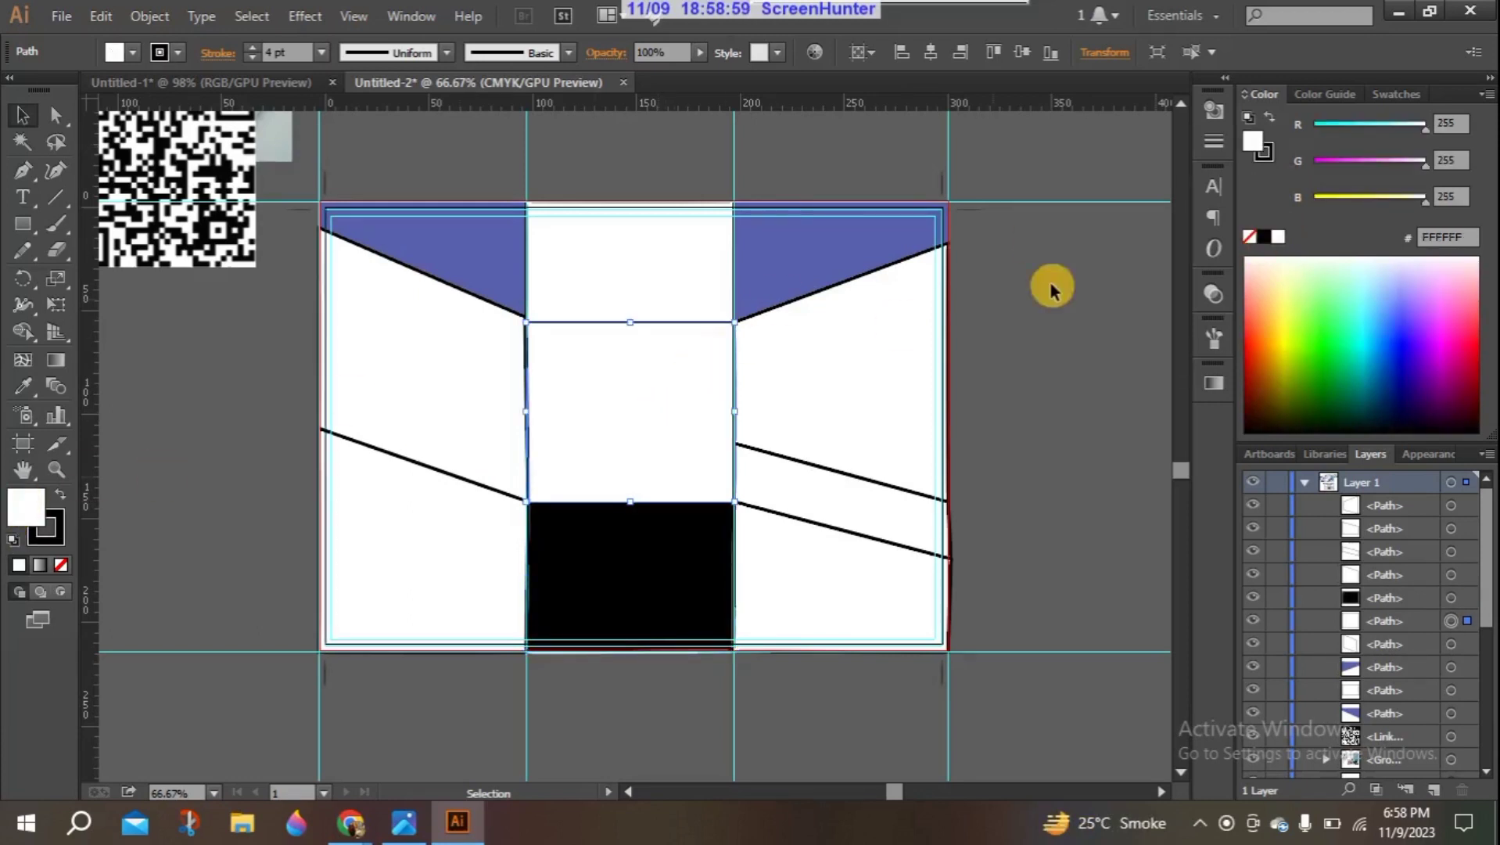
{"action": "left_click", "coordinate": [1336, 92]}
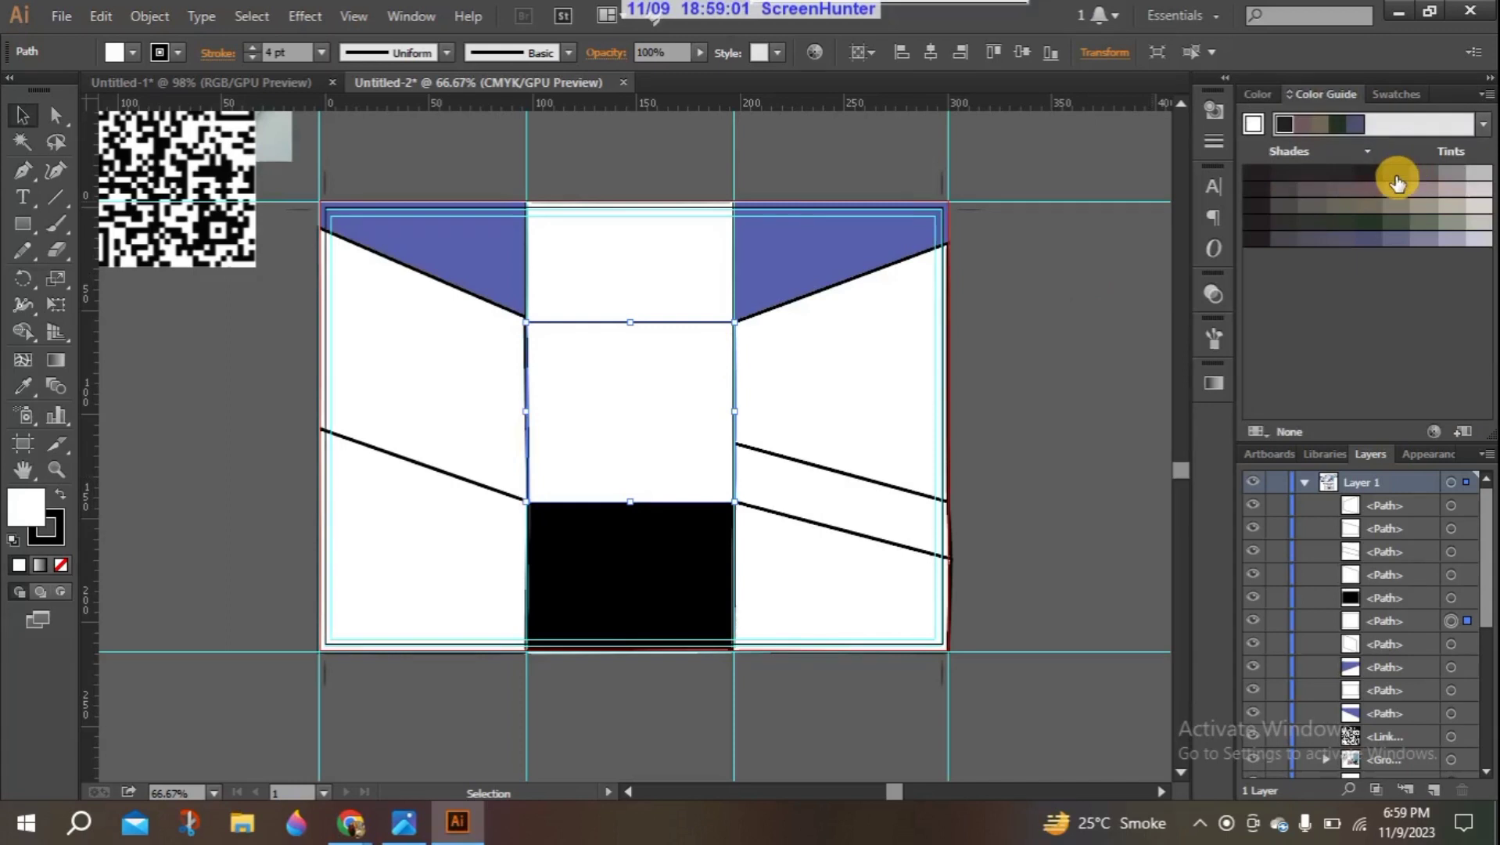
{"action": "left_click", "coordinate": [1396, 180]}
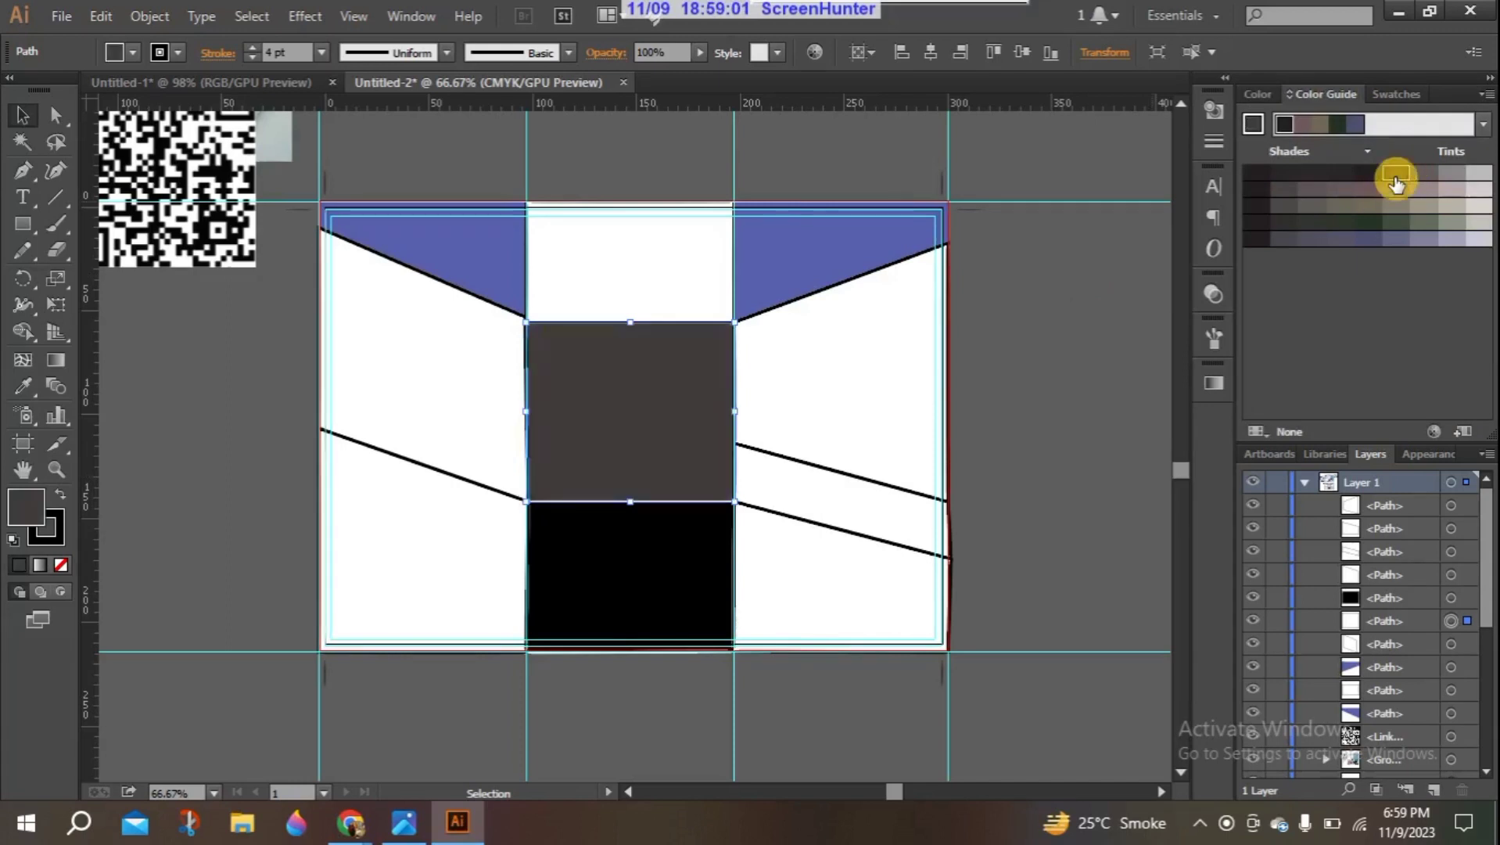
Step: Fill the slanted band in the right column with the same dark grey shade as the middle column's centre box
{"action": "left_click", "coordinate": [822, 489]}
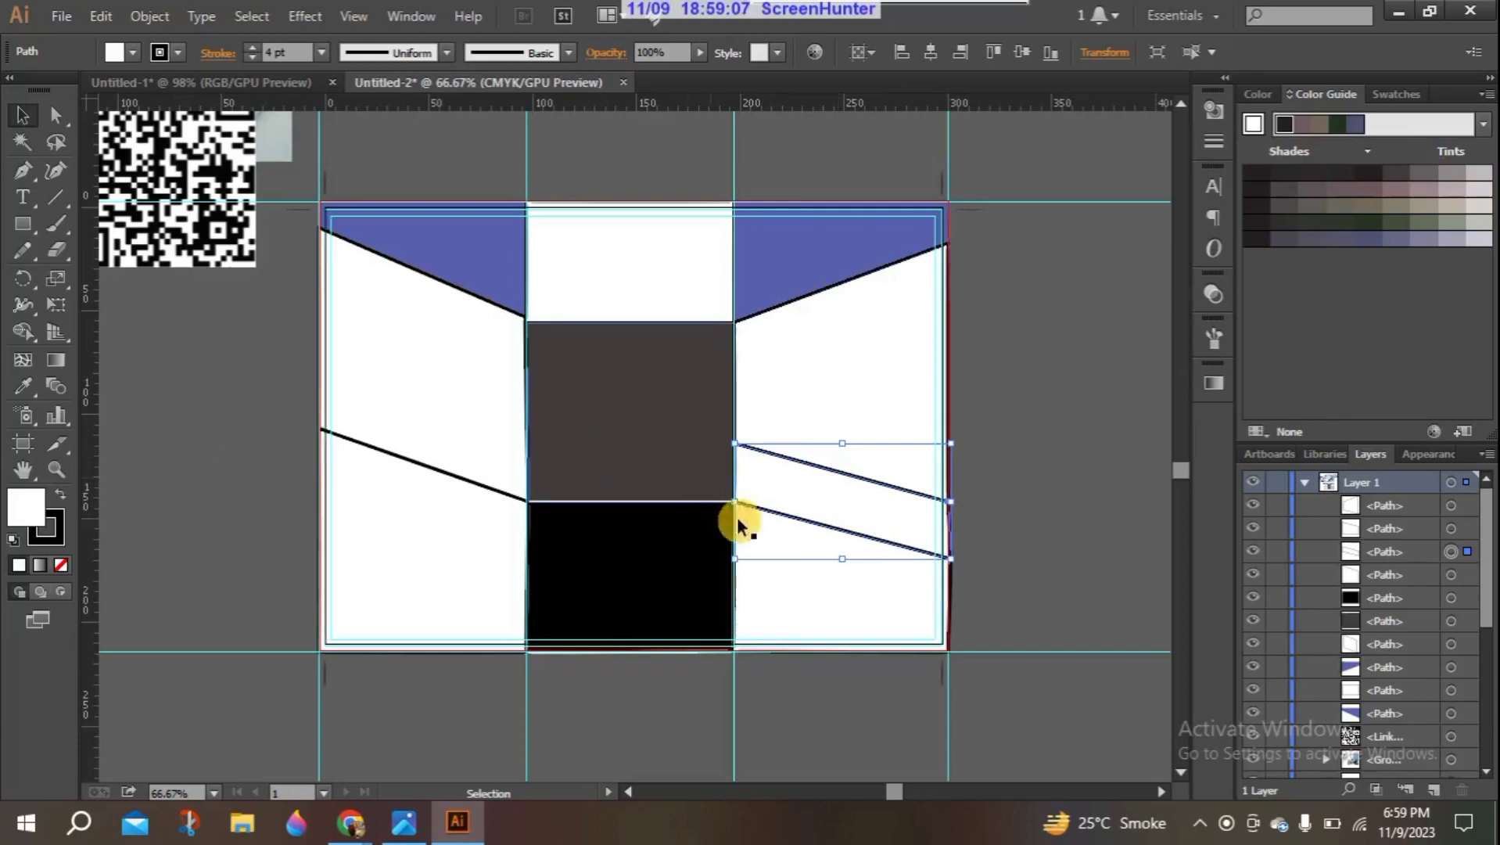
{"action": "left_click", "coordinate": [1417, 176]}
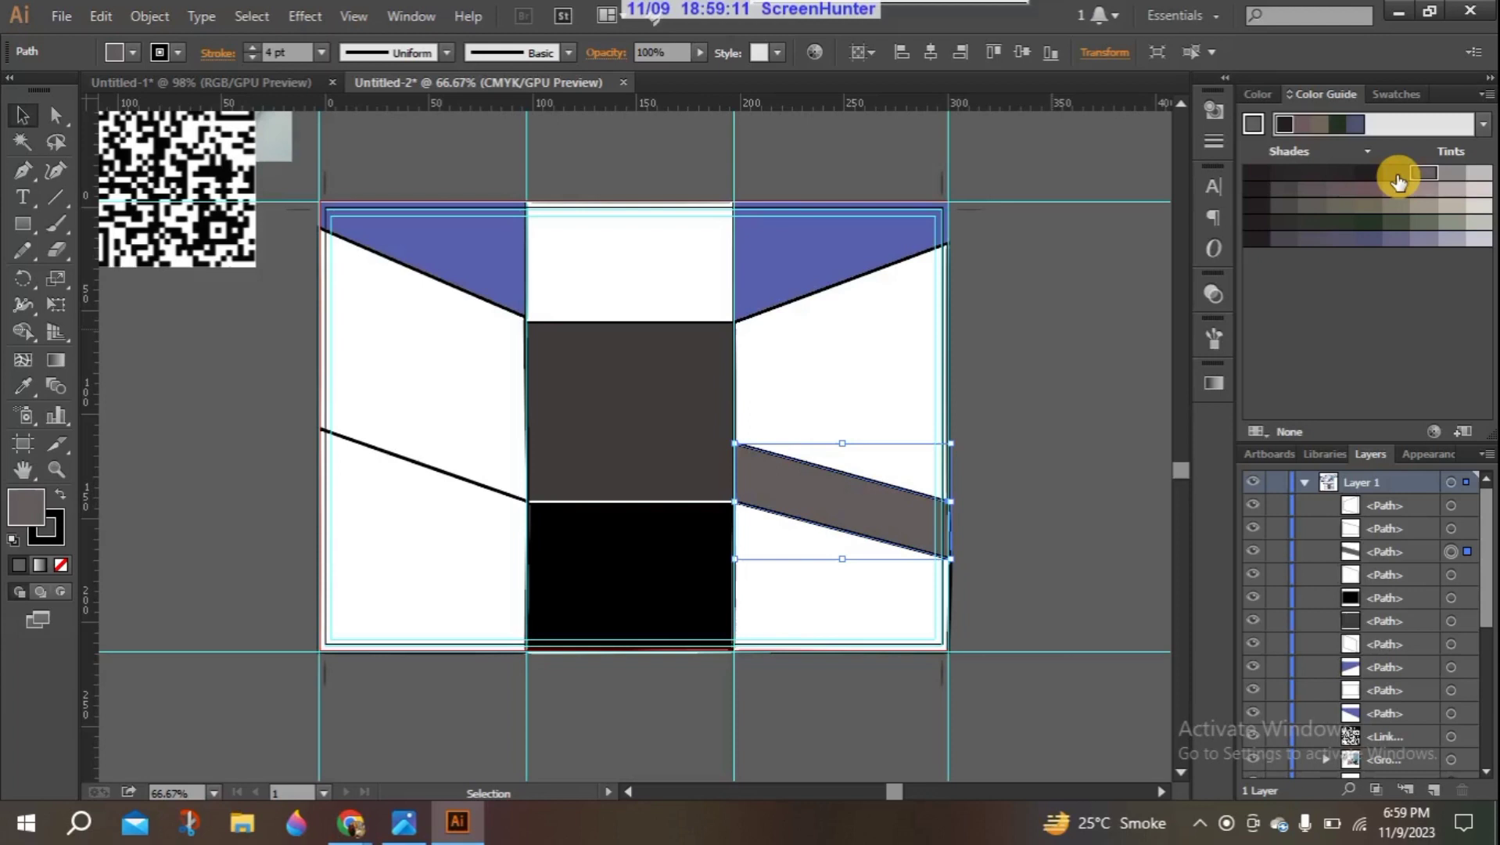
{"action": "left_click", "coordinate": [1398, 176]}
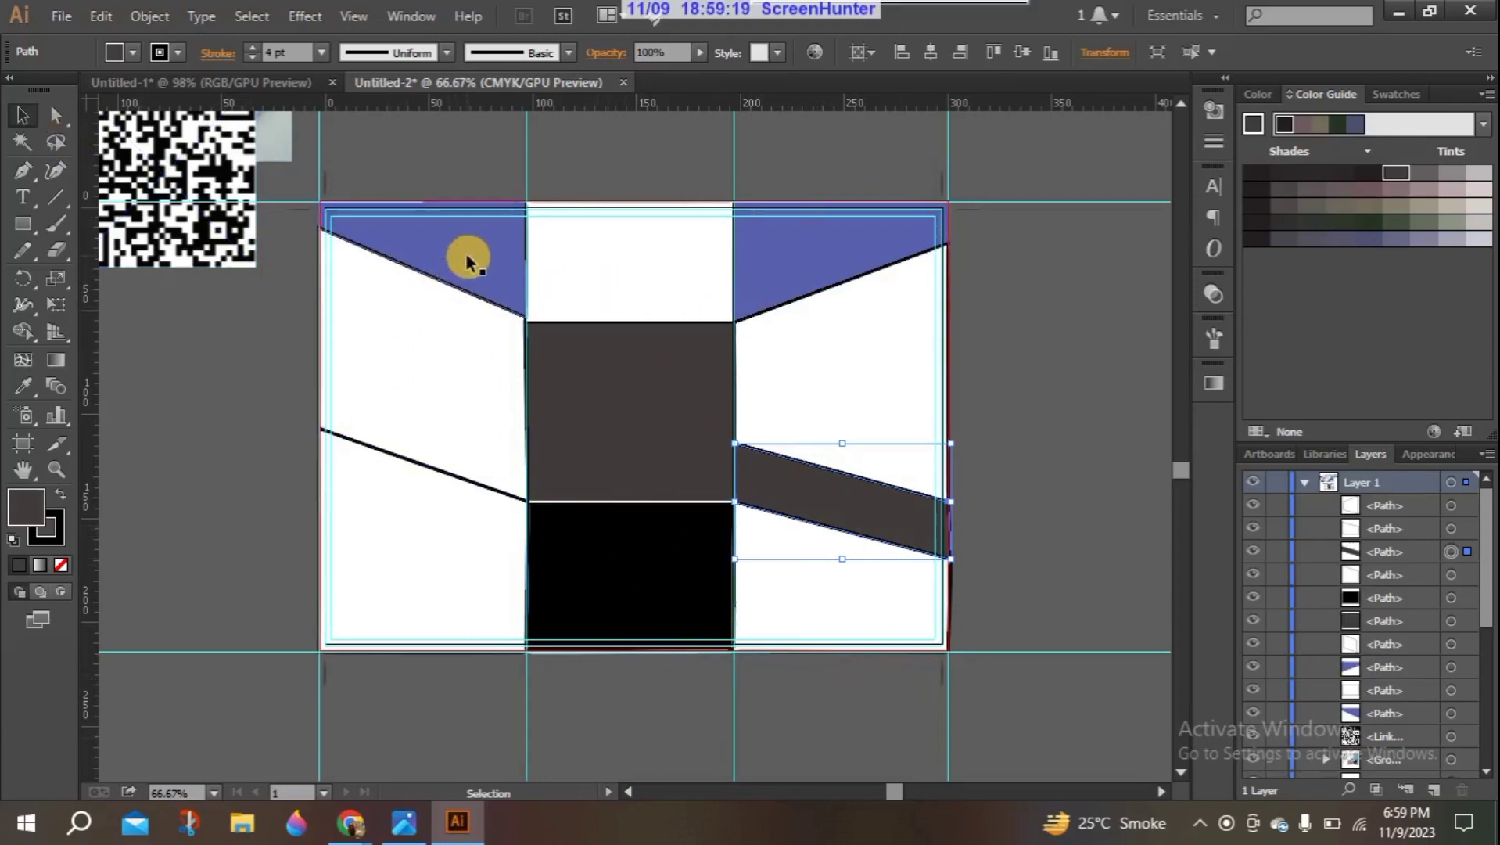
Step: Recolour the top shape of the right column with the light blue sampled by Eyedropper from the upper page's right panel
{"action": "left_click", "coordinate": [24, 390]}
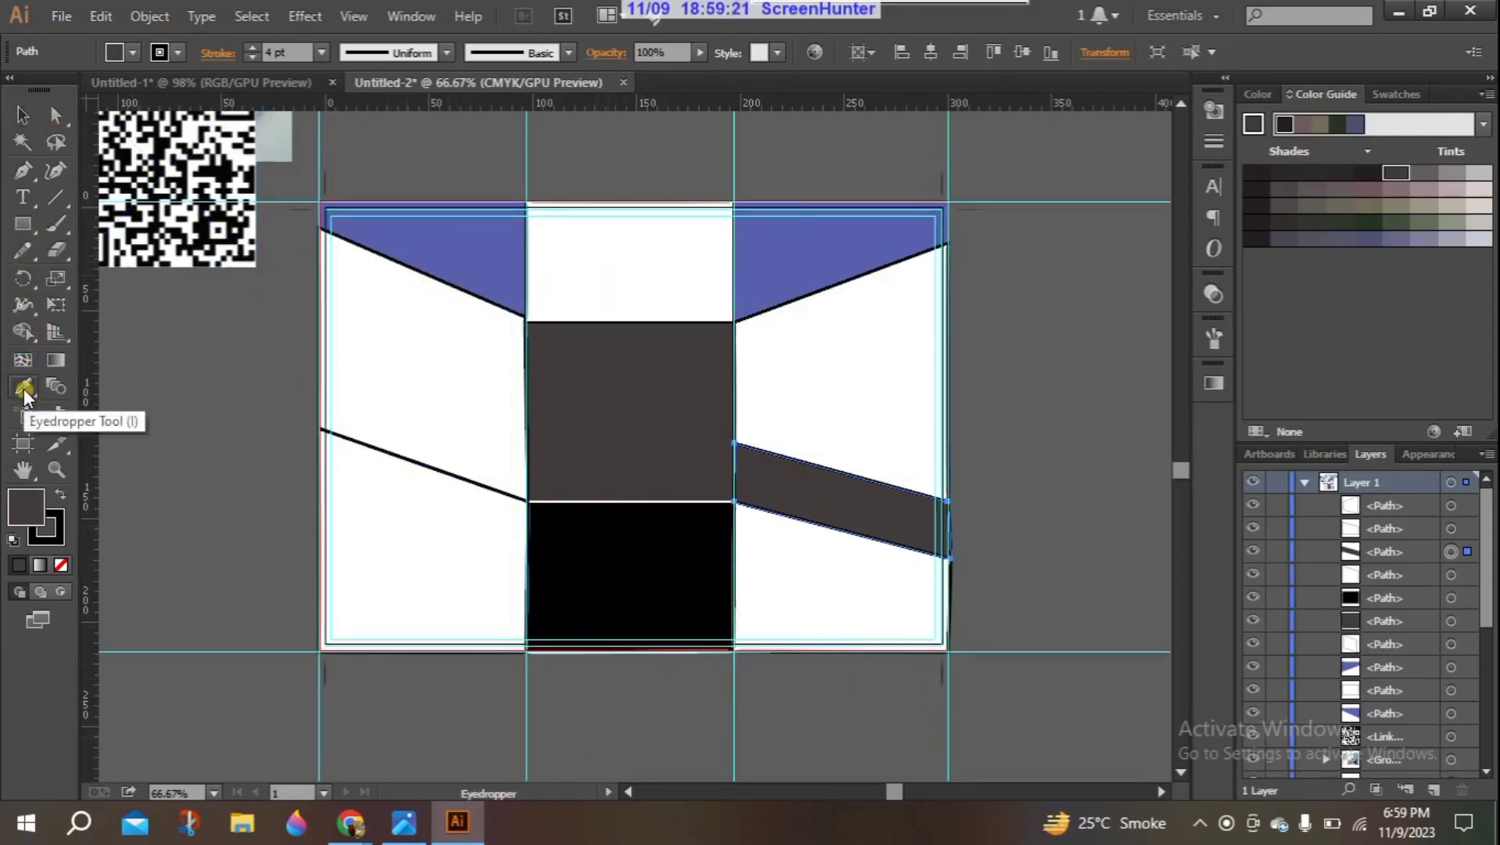
{"action": "left_click", "coordinate": [34, 117]}
{"action": "left_click", "coordinate": [458, 234]}
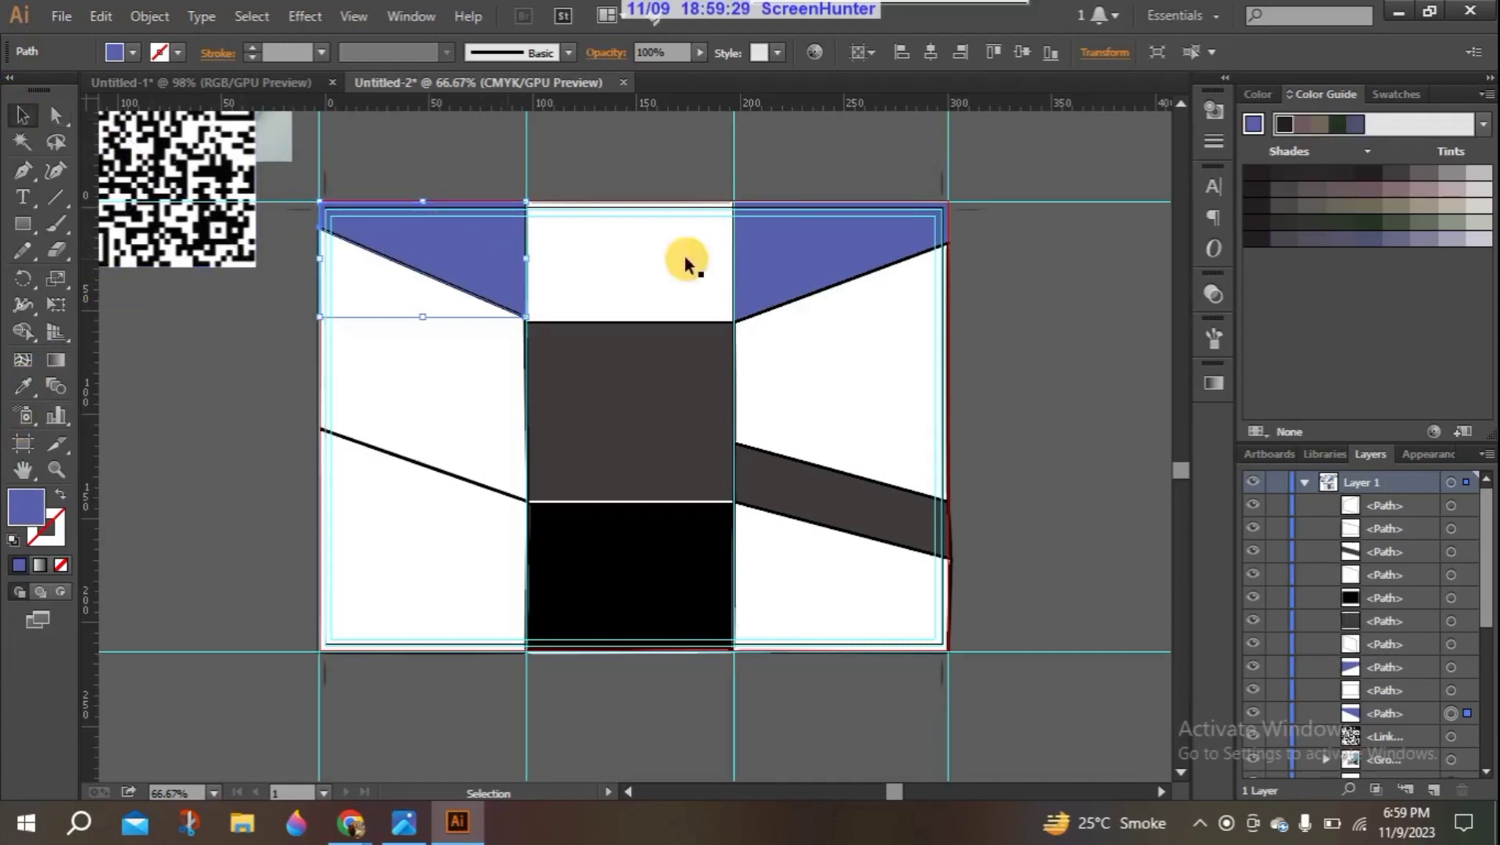
{"action": "left_click", "coordinate": [825, 266]}
{"action": "left_click", "coordinate": [21, 383]}
{"action": "left_click_drag", "start_coordinate": [1183, 464], "coordinate": [1178, 433]}
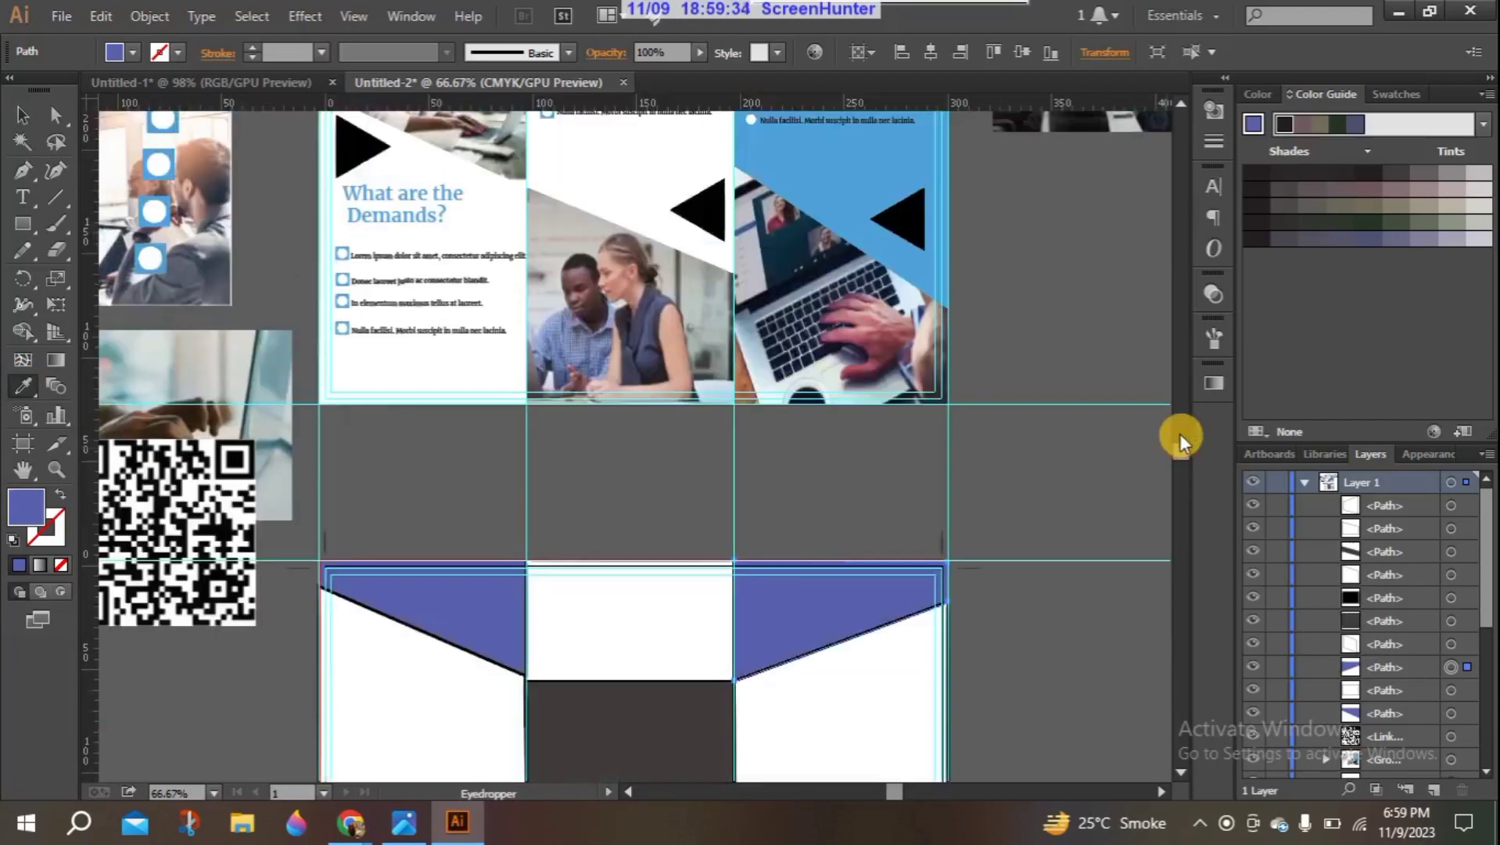
{"action": "left_click", "coordinate": [852, 183]}
{"action": "left_click", "coordinate": [18, 115]}
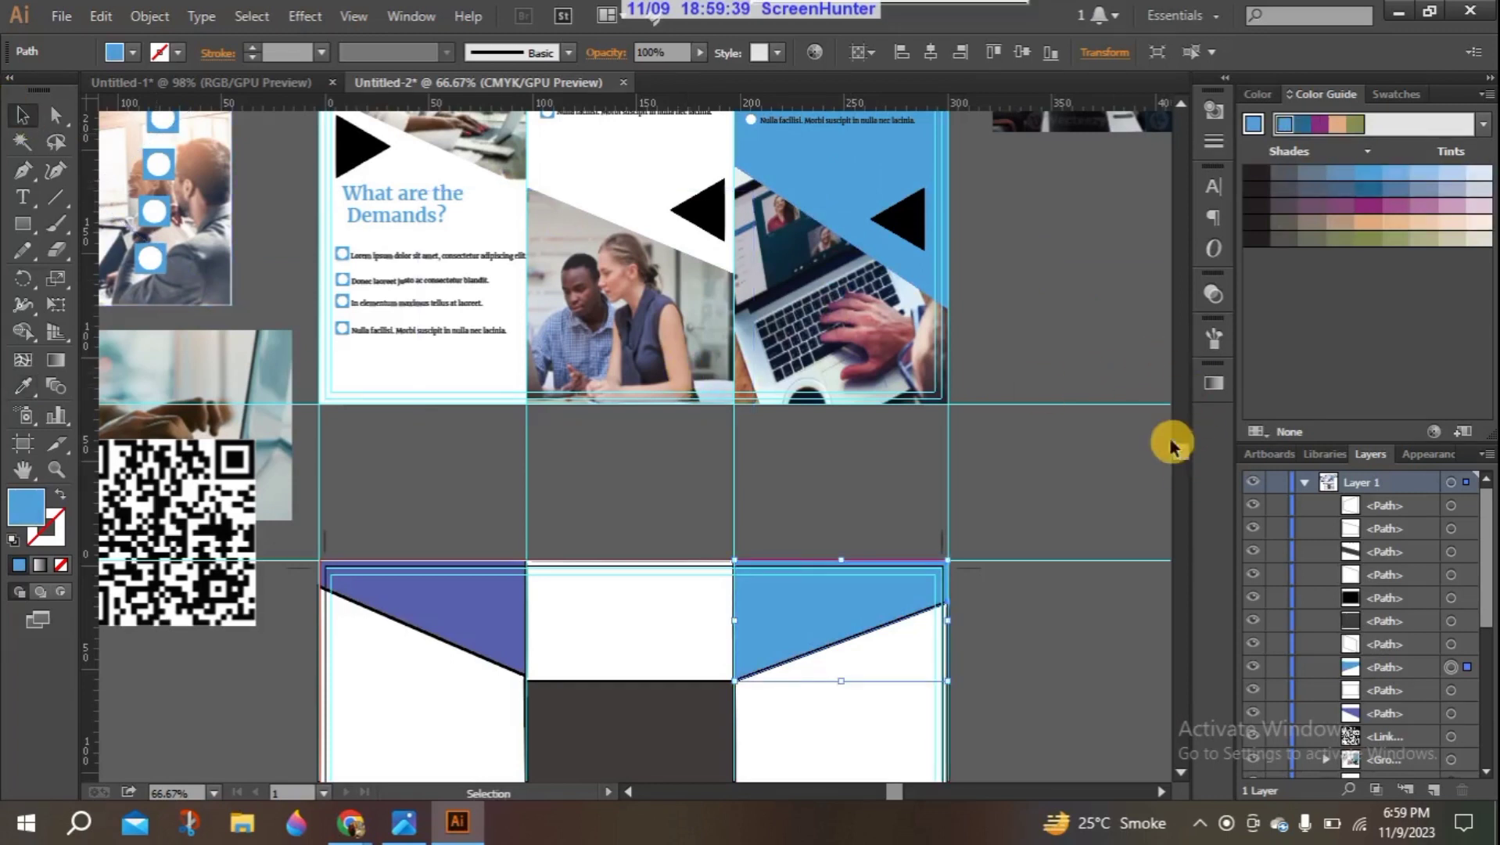
Step: Move the QR code and the loose photos down from beside the upper page to either side of the lower page
{"action": "left_click_drag", "start_coordinate": [1177, 447], "coordinate": [1185, 469]}
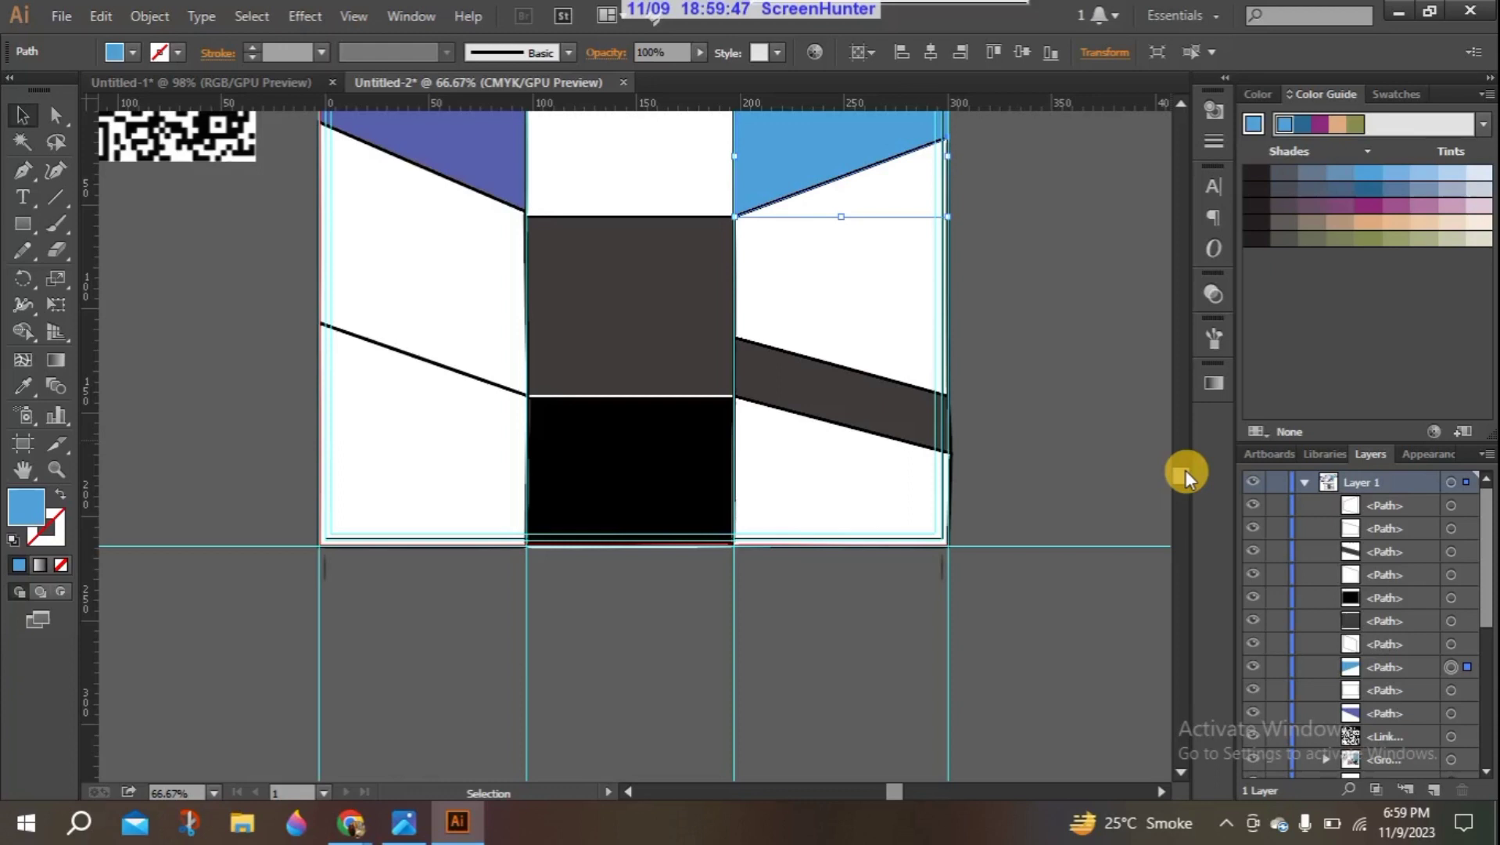
{"action": "left_click_drag", "start_coordinate": [1184, 473], "coordinate": [1183, 461]}
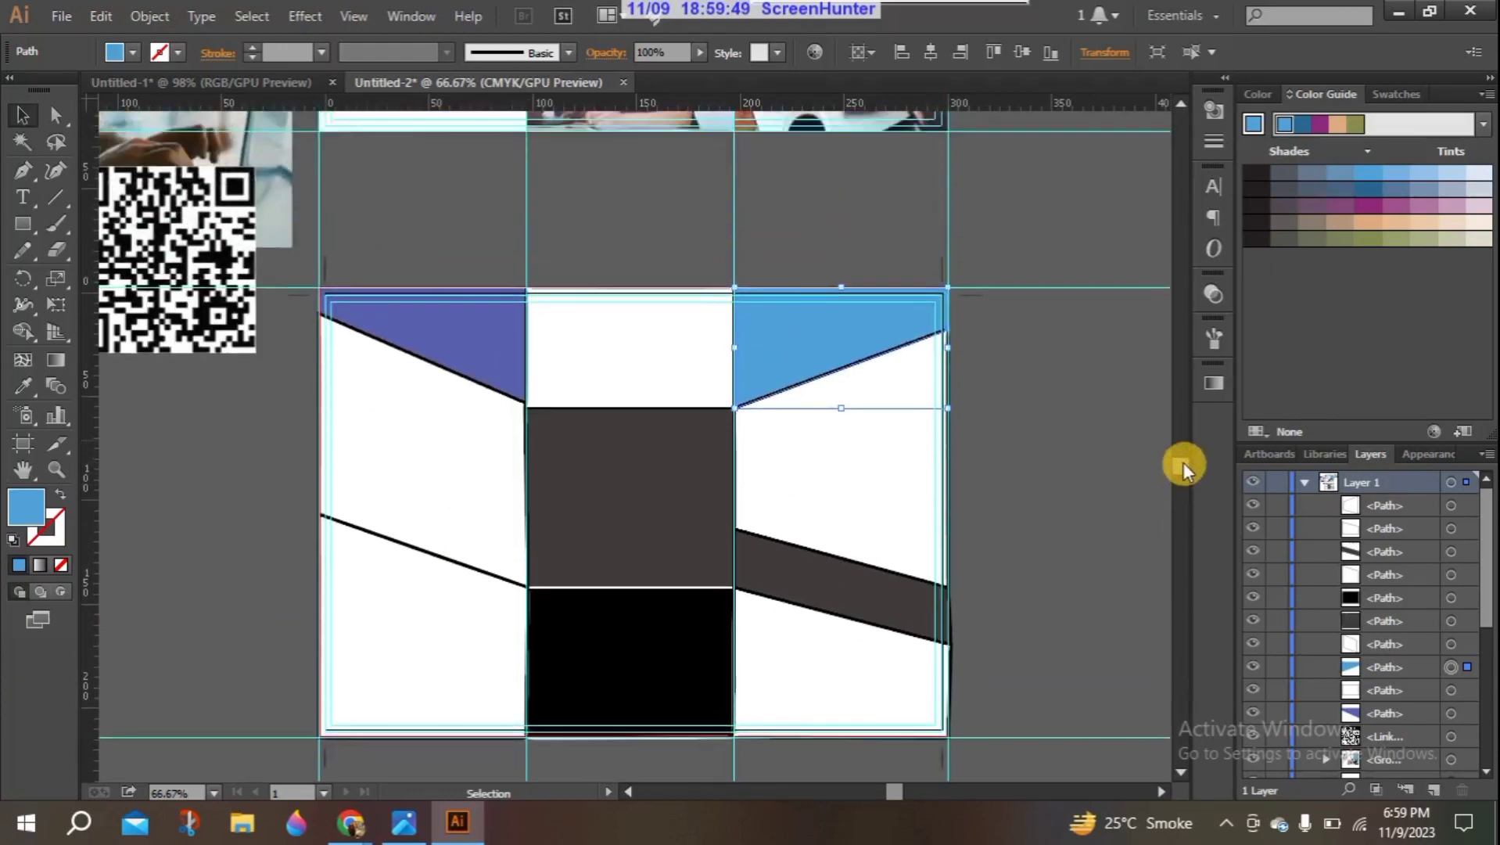
{"action": "left_click", "coordinate": [443, 322]}
{"action": "left_click_drag", "start_coordinate": [210, 183], "coordinate": [244, 433]}
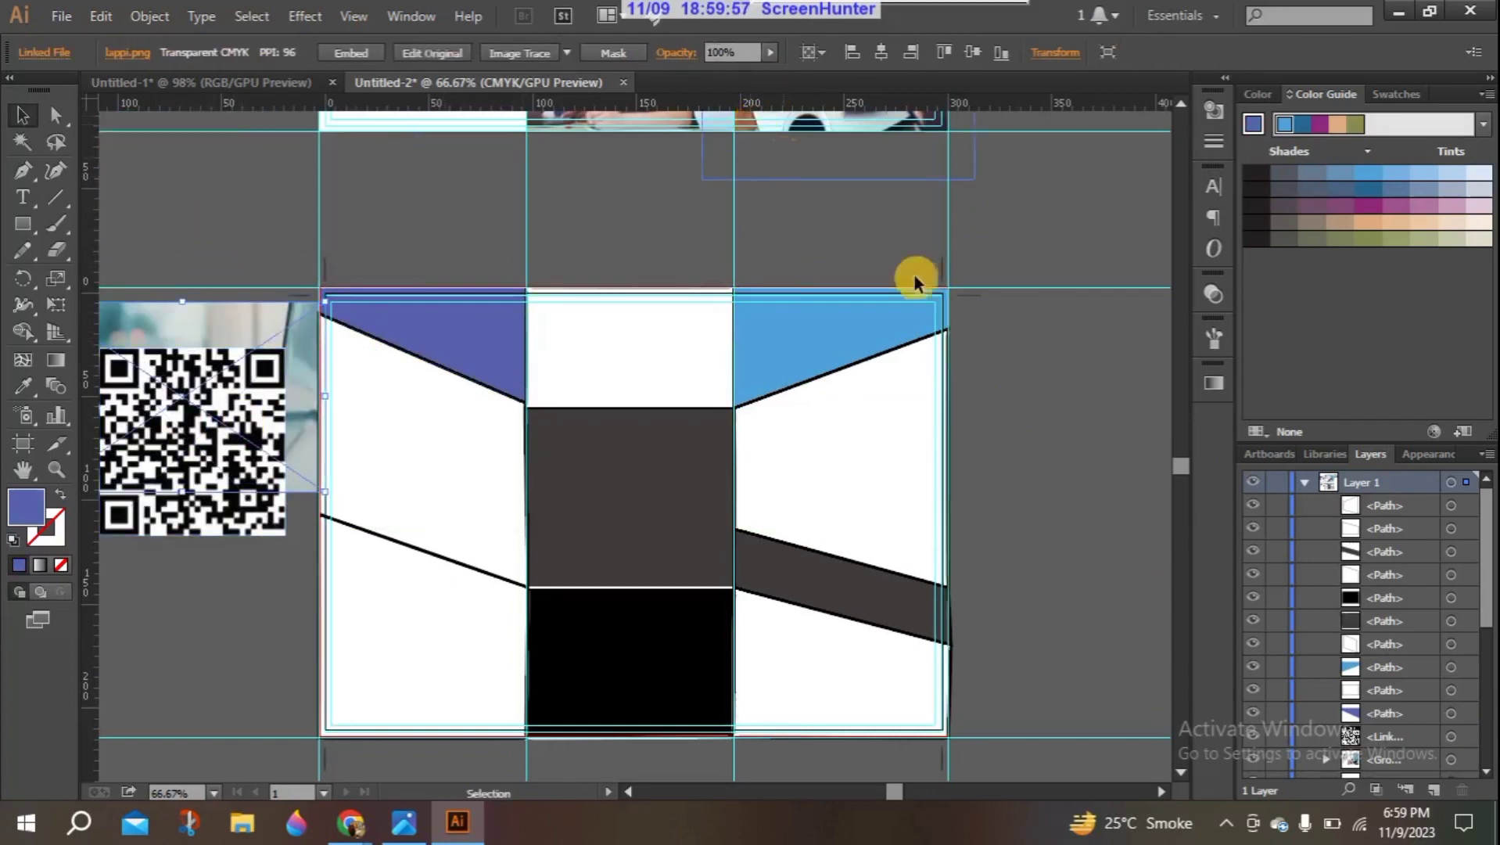
{"action": "left_click_drag", "start_coordinate": [1186, 470], "coordinate": [1186, 454]}
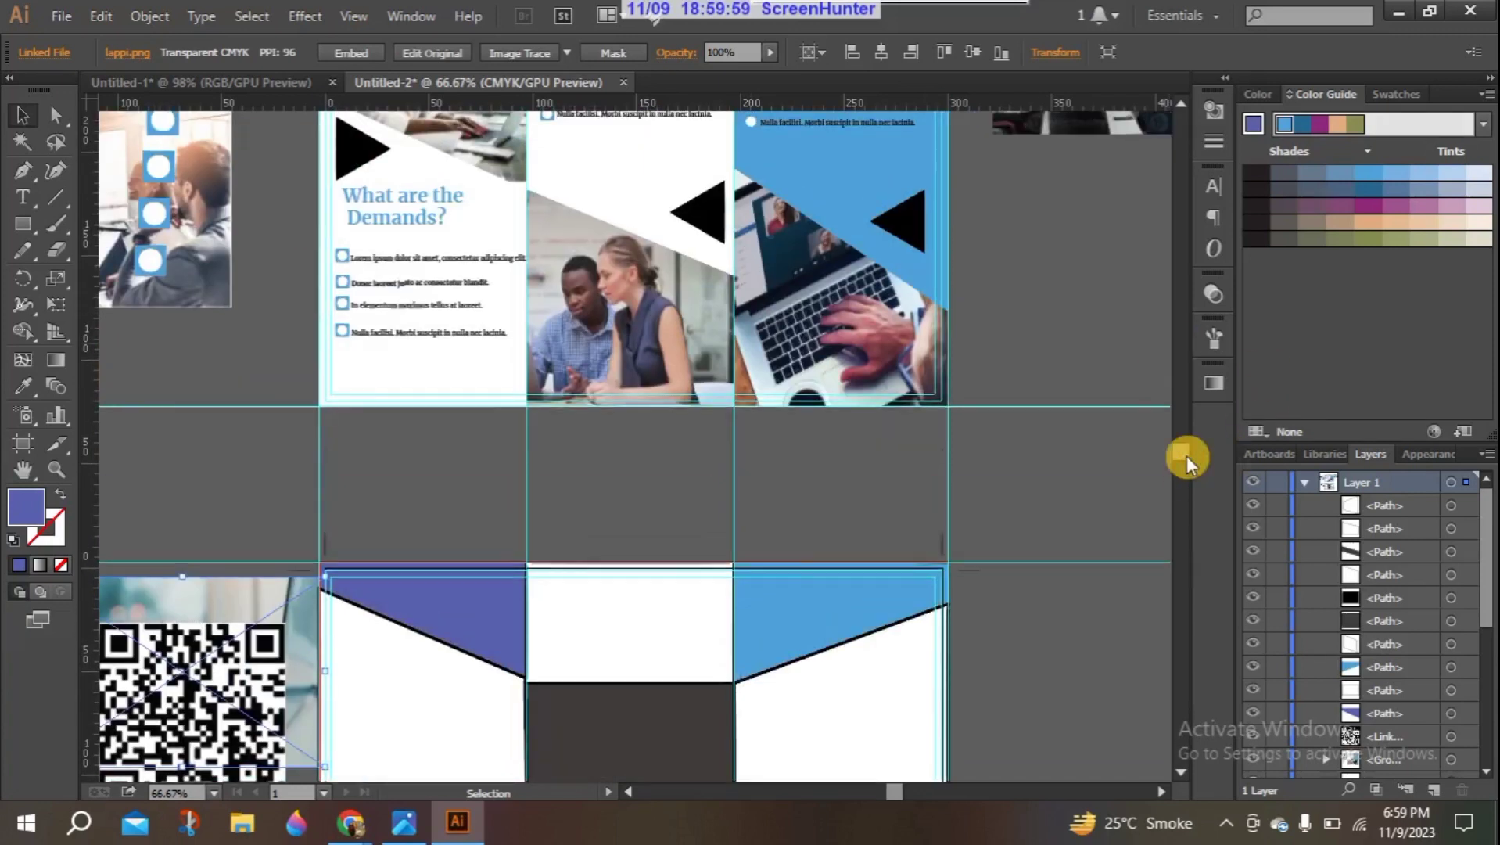
{"action": "left_click_drag", "start_coordinate": [211, 291], "coordinate": [225, 788]}
{"action": "left_click_drag", "start_coordinate": [216, 282], "coordinate": [260, 683]}
{"action": "left_click_drag", "start_coordinate": [1120, 150], "coordinate": [1109, 755]}
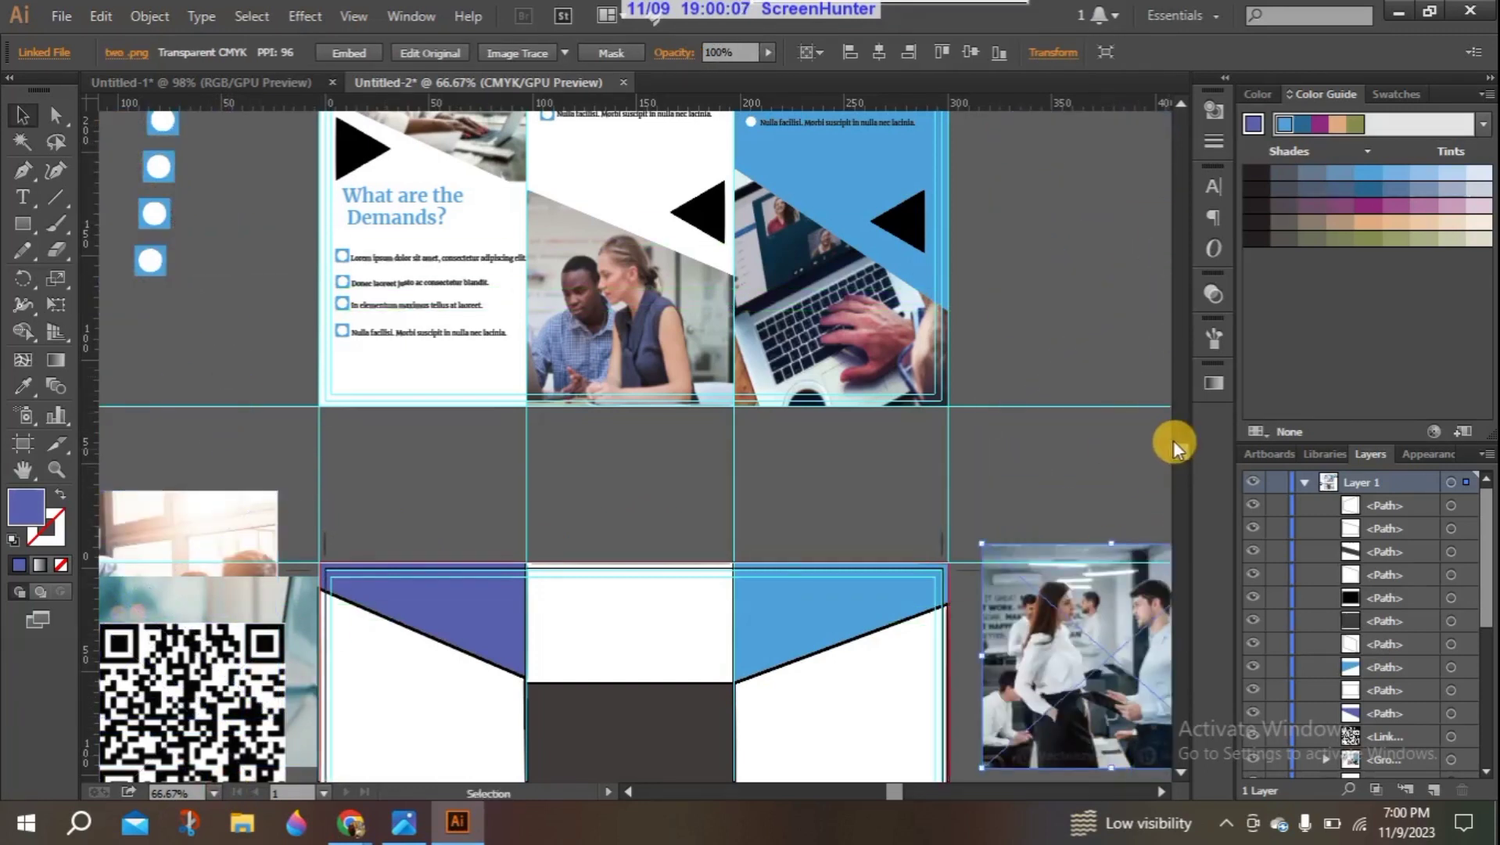
Step: Spread out the QR code, laptop photo and meeting photo beside the left column, with the meeting photo above the QR code
{"action": "scroll", "coordinate": [1184, 456], "scroll_direction": "down", "scroll_amount": 5}
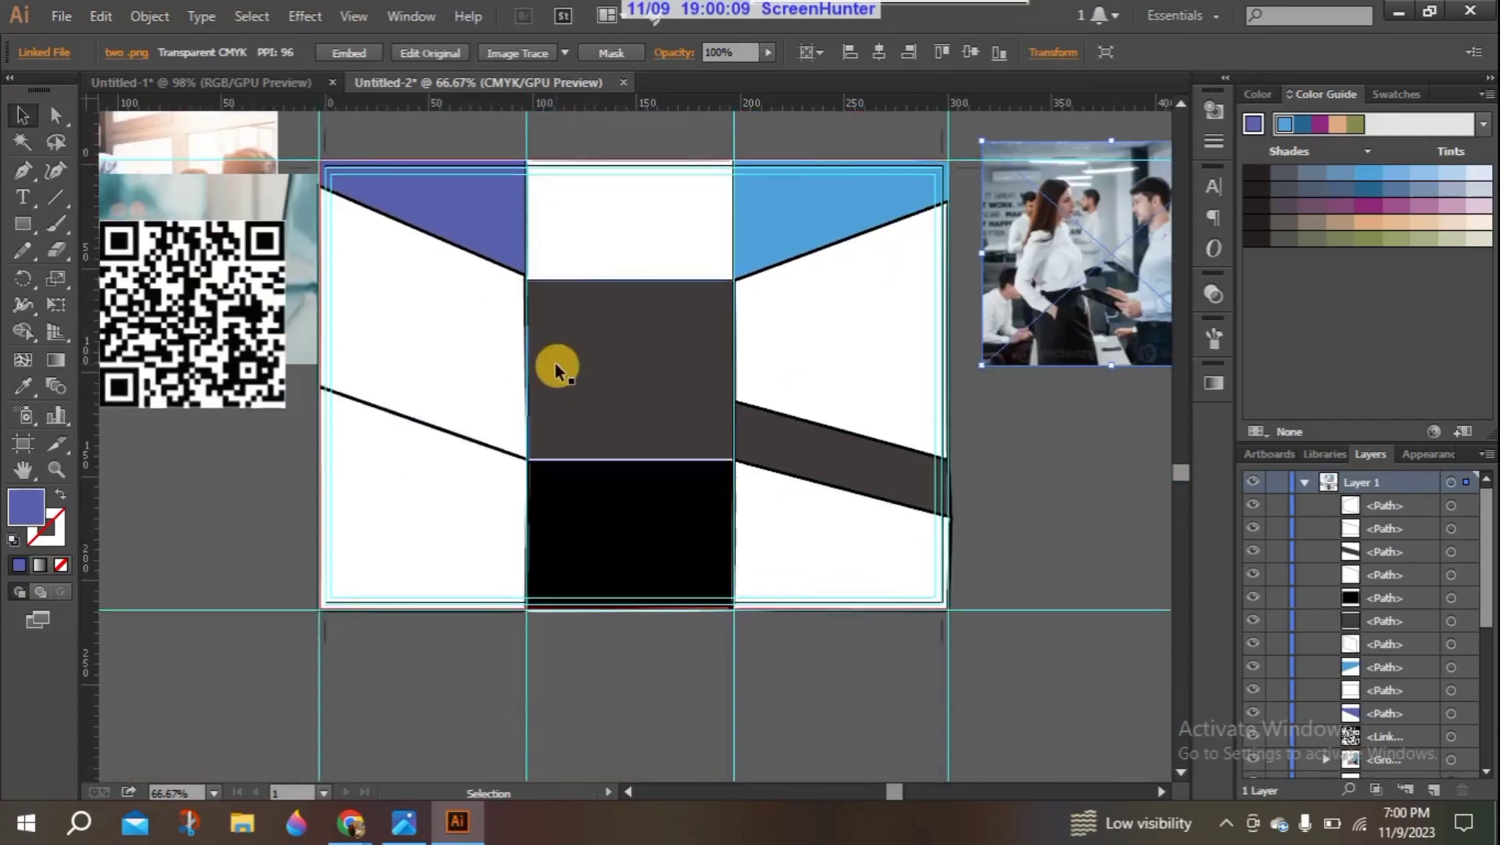
{"action": "left_click_drag", "start_coordinate": [213, 378], "coordinate": [227, 612]}
{"action": "left_click_drag", "start_coordinate": [208, 298], "coordinate": [245, 295]}
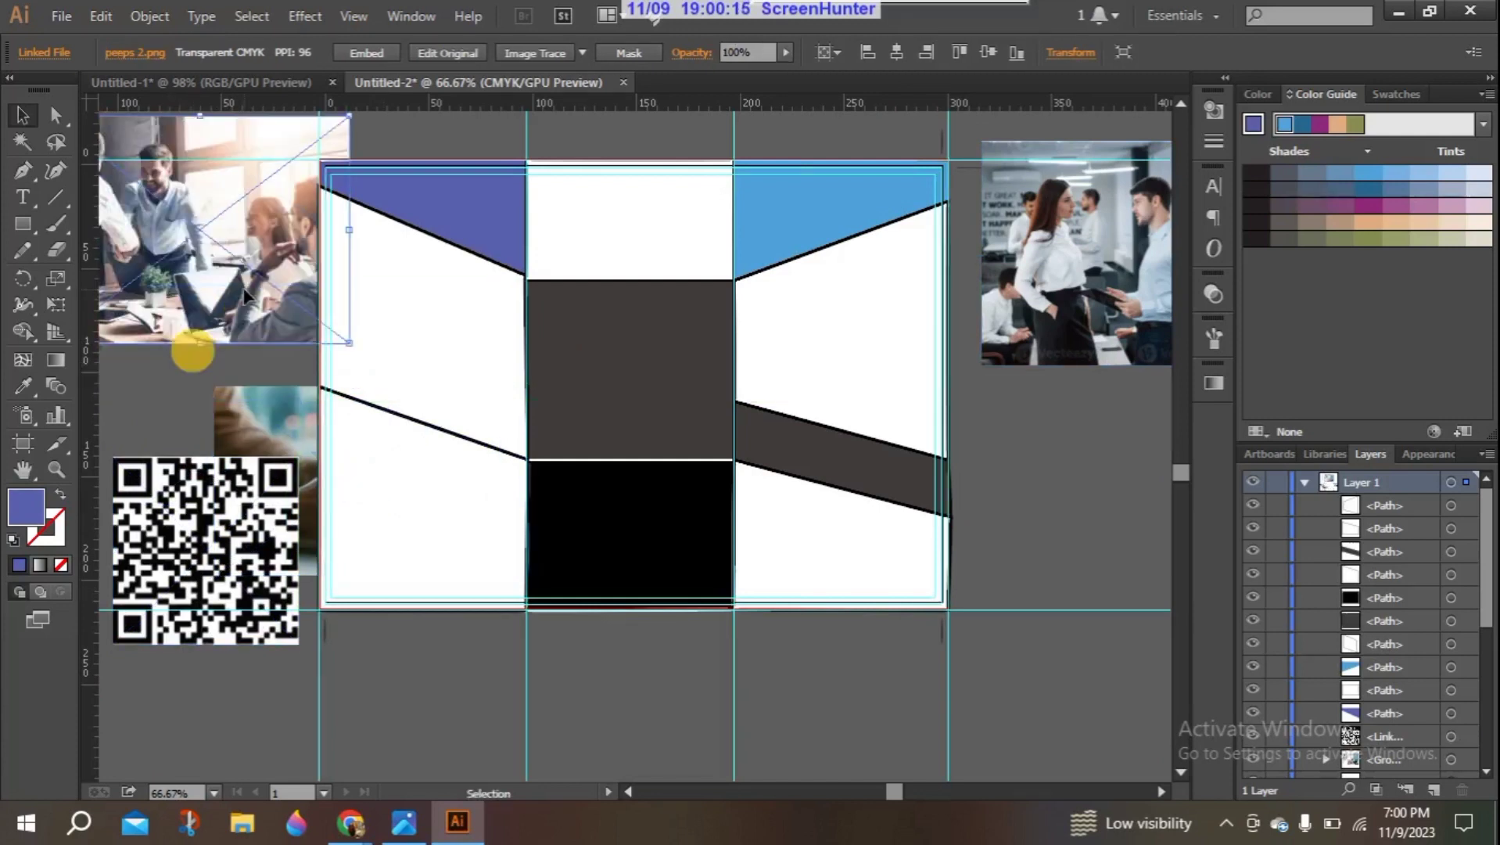
Step: Move the photo of the standing office colleagues from beside the right column to behind the lower left and middle panels
{"action": "left_click", "coordinate": [467, 226]}
{"action": "left_click", "coordinate": [764, 241]}
{"action": "left_click", "coordinate": [507, 246]}
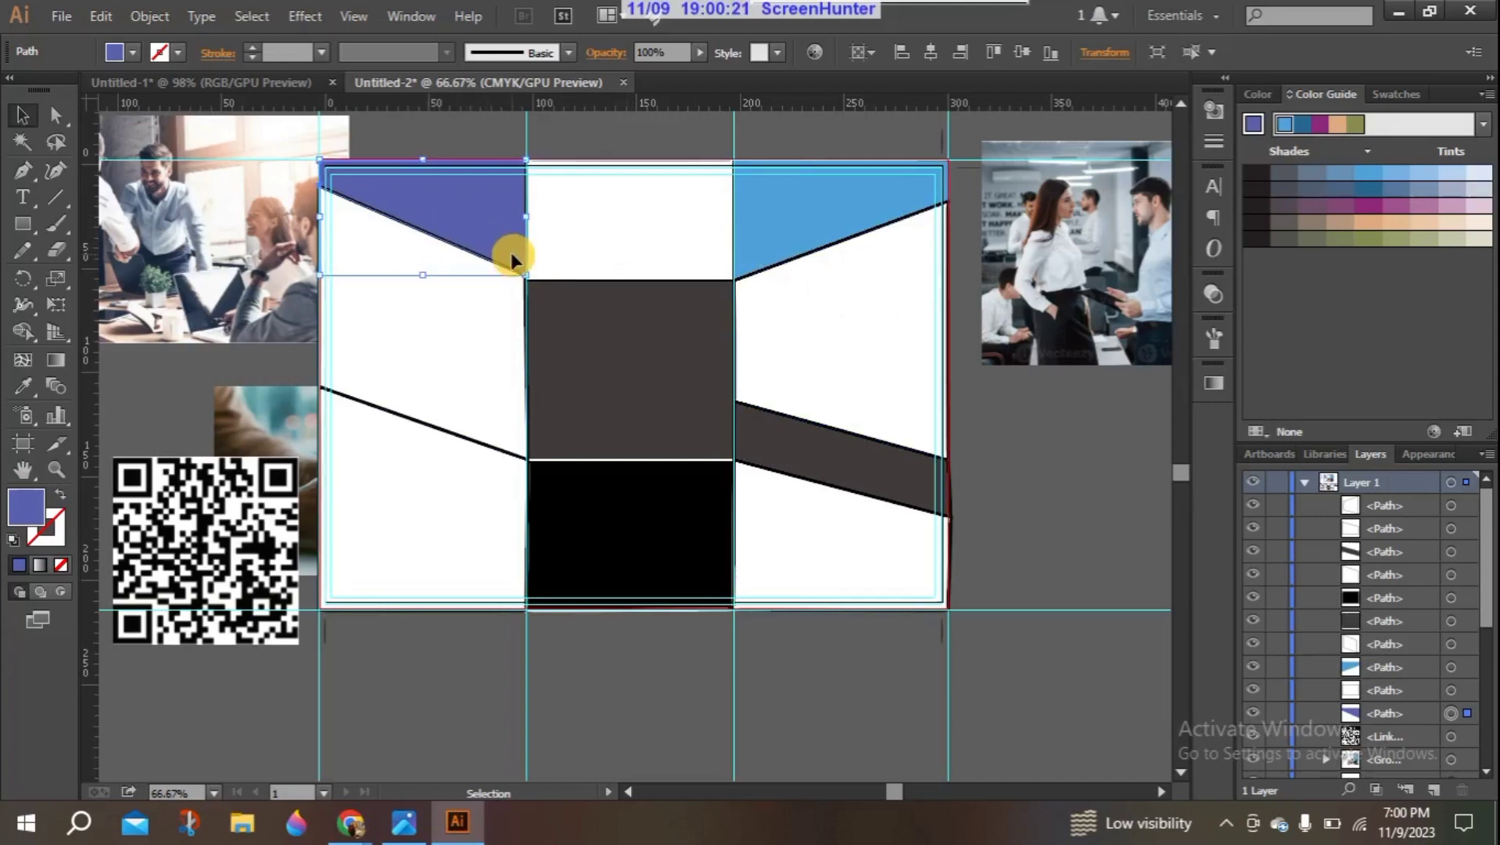
{"action": "left_click_drag", "start_coordinate": [1082, 274], "coordinate": [378, 520]}
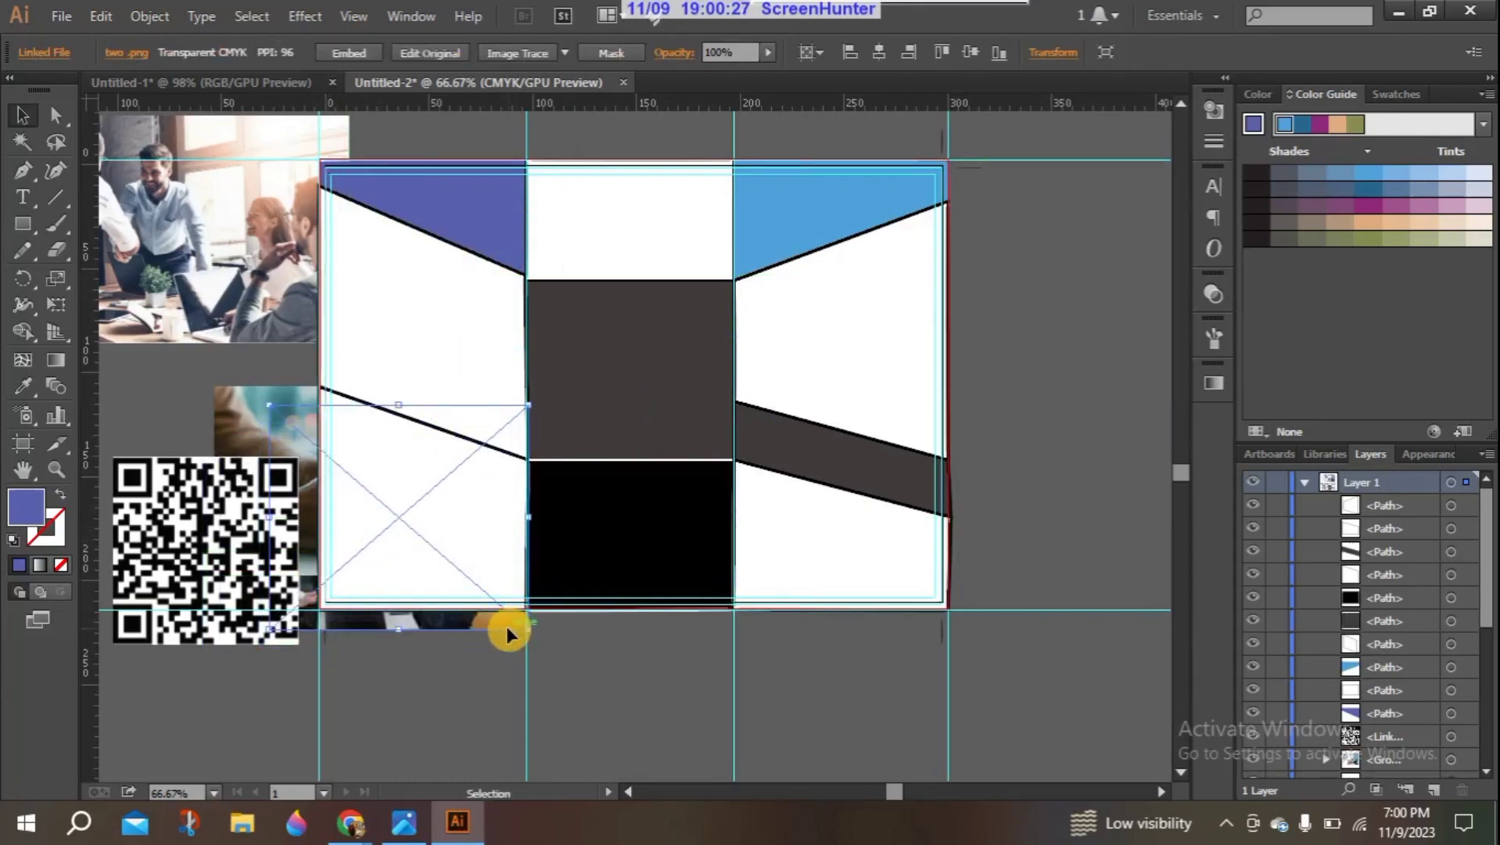
{"action": "left_click_drag", "start_coordinate": [492, 625], "coordinate": [571, 560]}
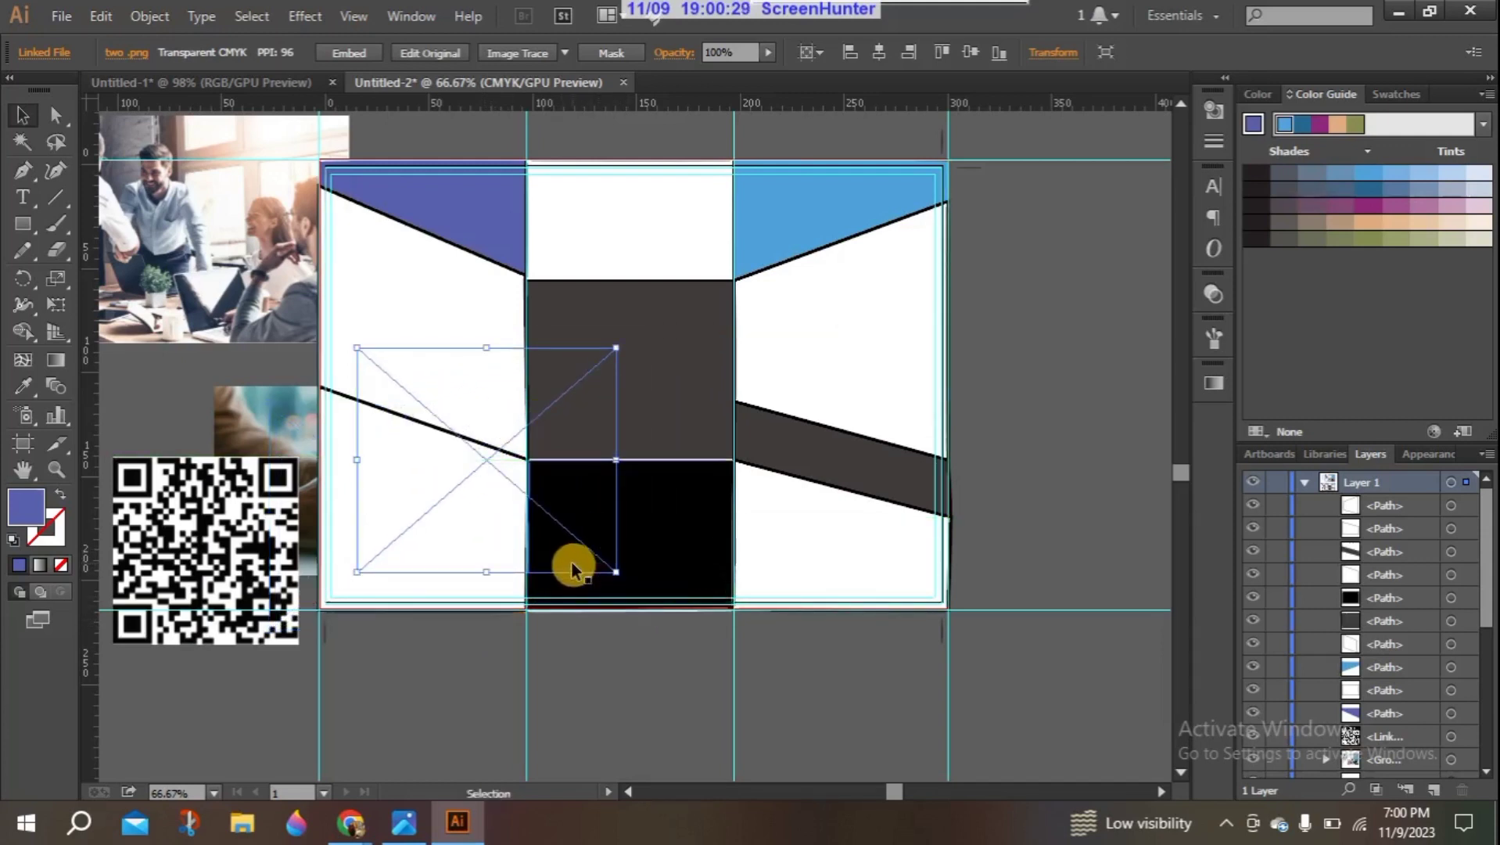
Step: Remove the fill of the left column's bottom panel, and position and stretch the laptop photo behind it to cover the panel
{"action": "left_click", "coordinate": [336, 447]}
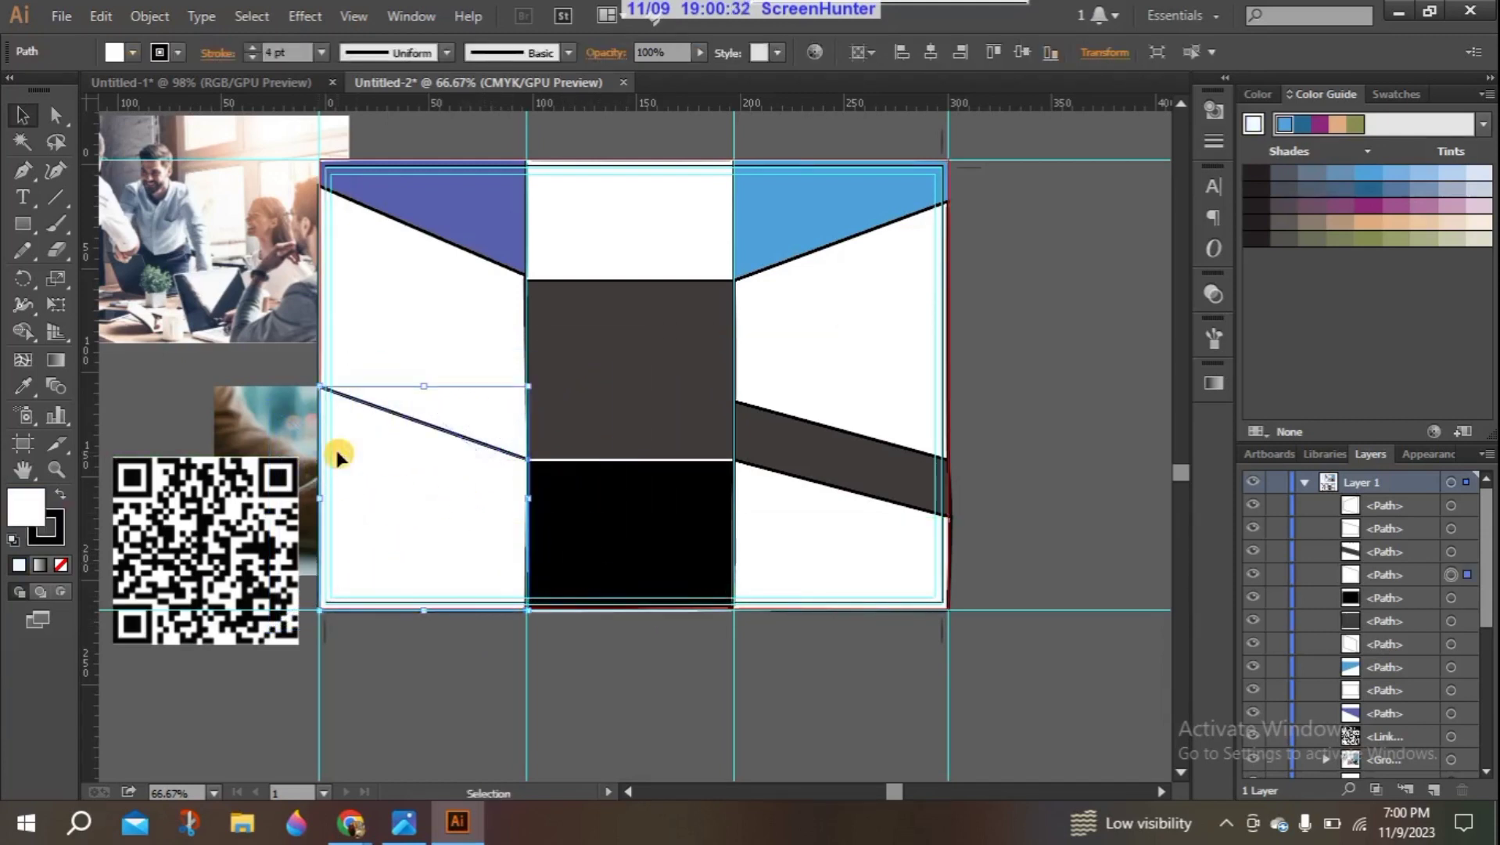
{"action": "left_click", "coordinate": [61, 564]}
{"action": "left_click_drag", "start_coordinate": [395, 509], "coordinate": [484, 540]}
{"action": "left_click_drag", "start_coordinate": [442, 404], "coordinate": [441, 386]}
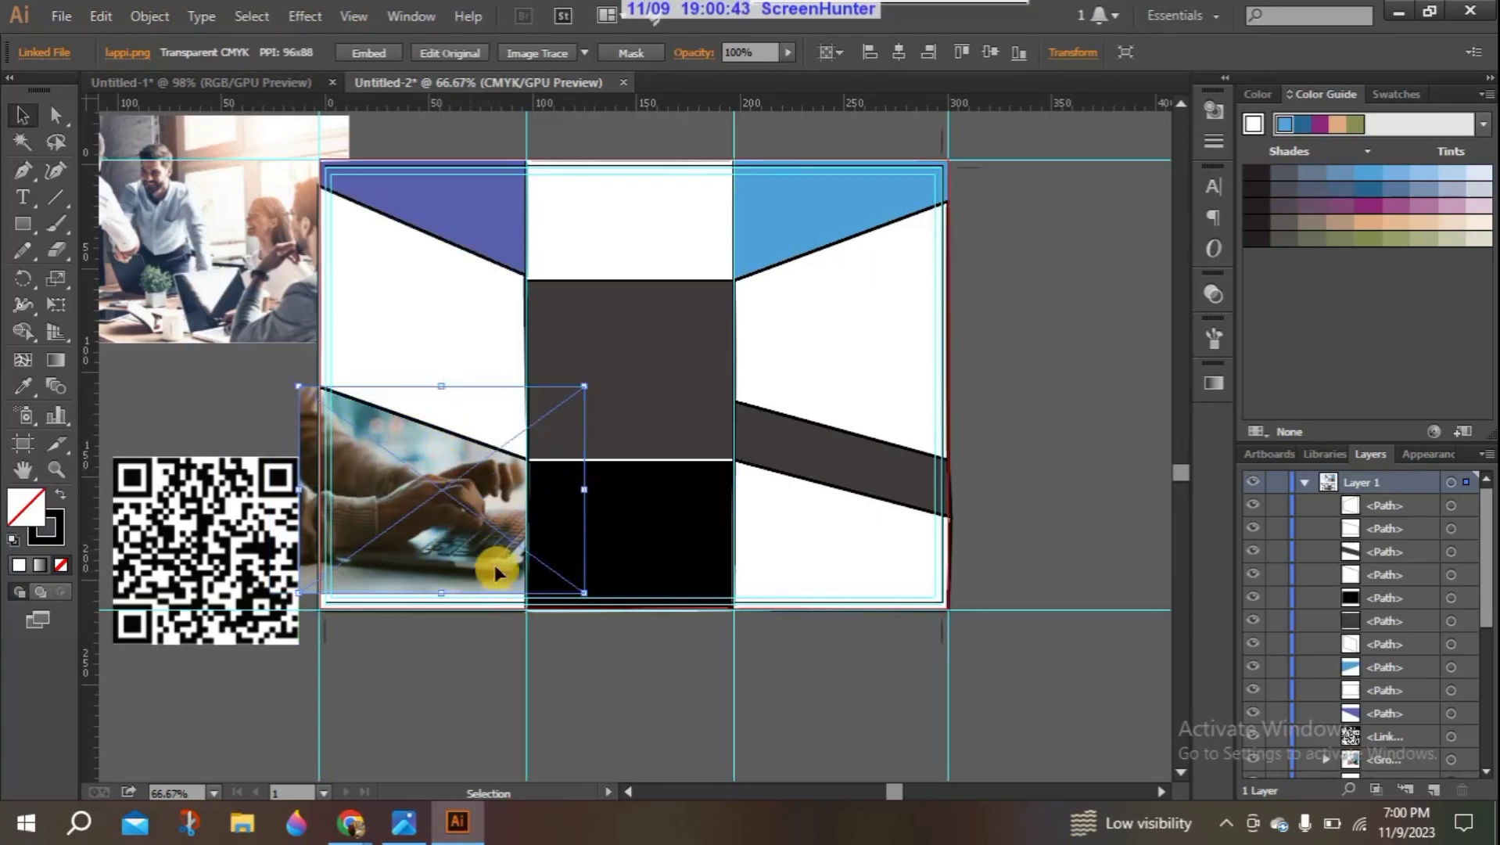
{"action": "left_click_drag", "start_coordinate": [442, 593], "coordinate": [442, 608]}
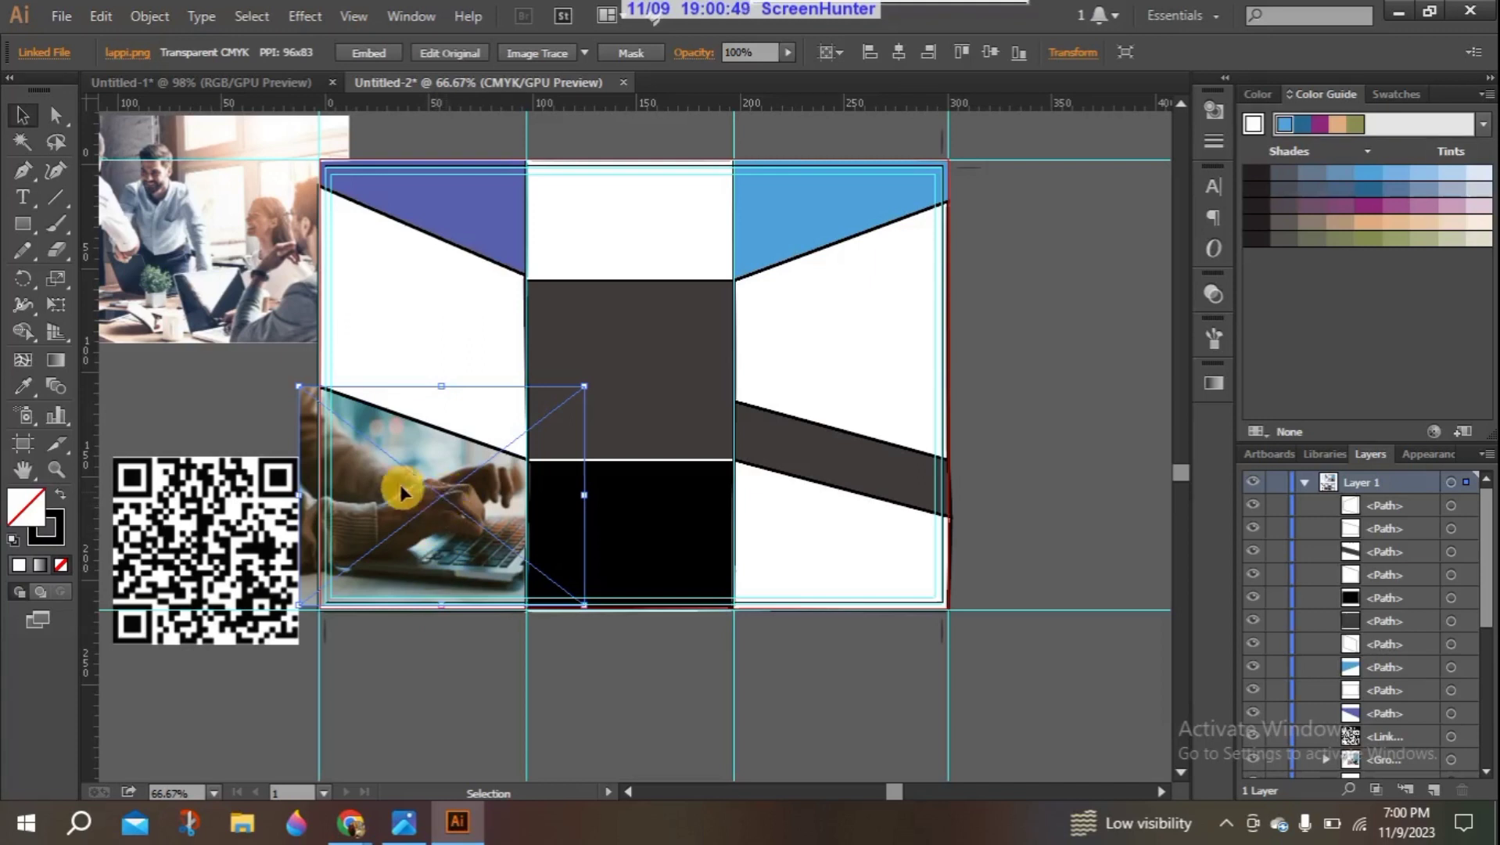
{"action": "left_click_drag", "start_coordinate": [230, 295], "coordinate": [231, 345]}
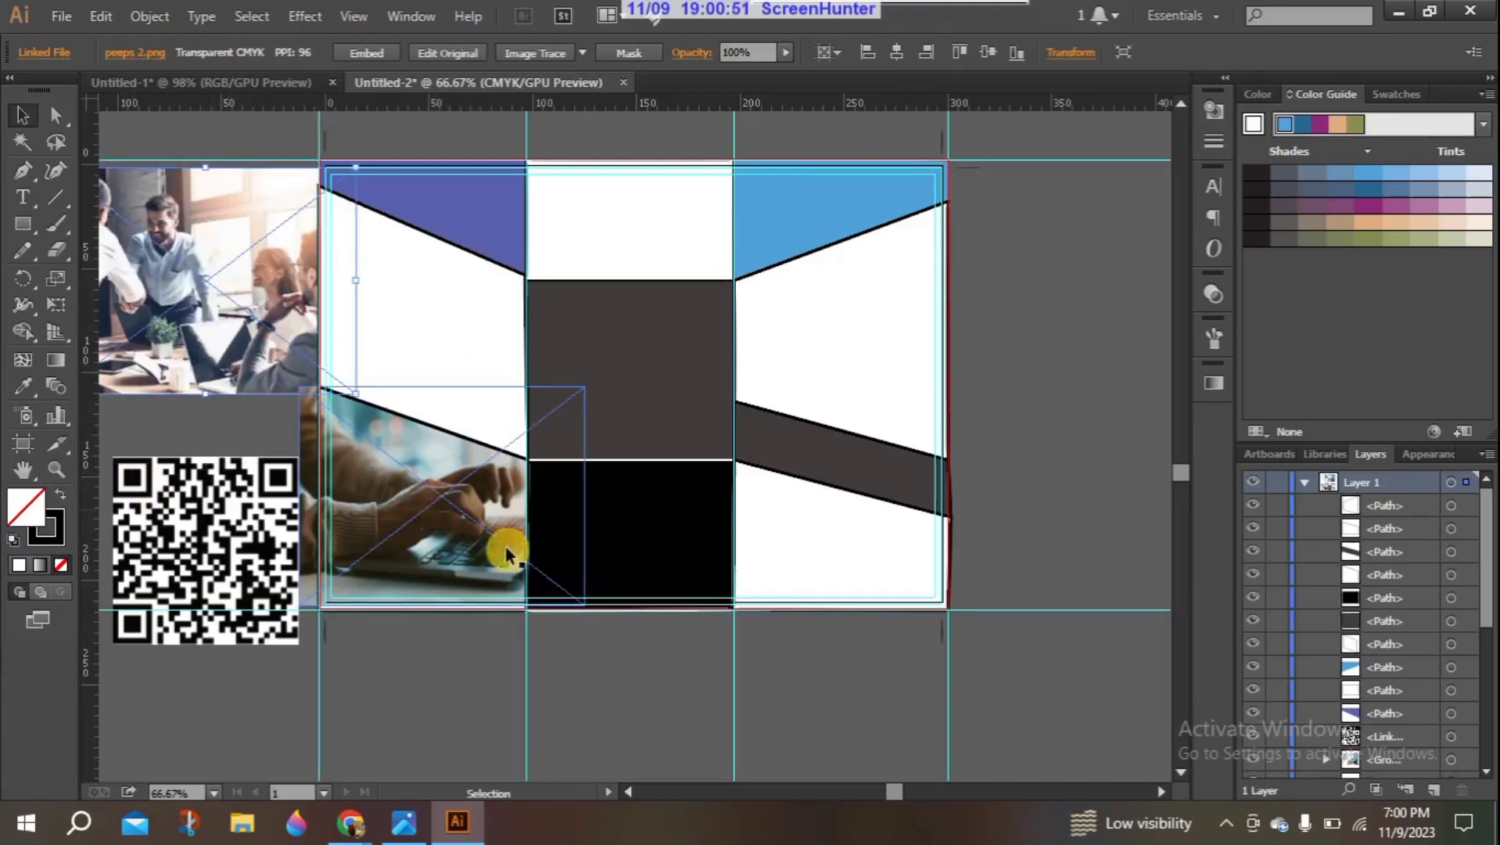
{"action": "left_click", "coordinate": [435, 562]}
{"action": "left_click_drag", "start_coordinate": [442, 604], "coordinate": [439, 620]}
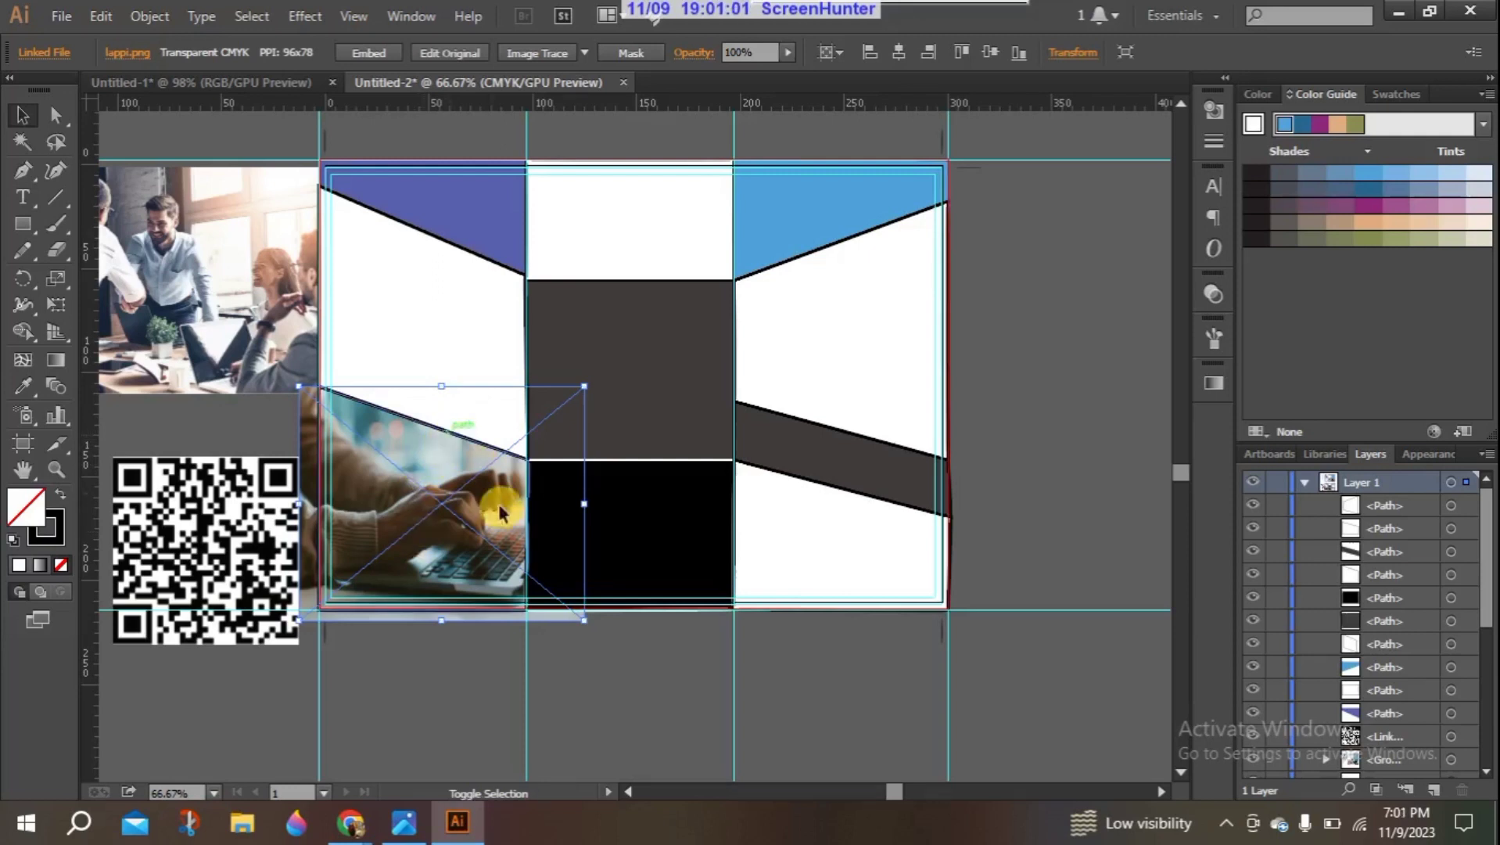
Step: Clip the laptop photo to the left column's bottom panel with a clipping mask
{"action": "left_click", "coordinate": [446, 614], "text": "shift"}
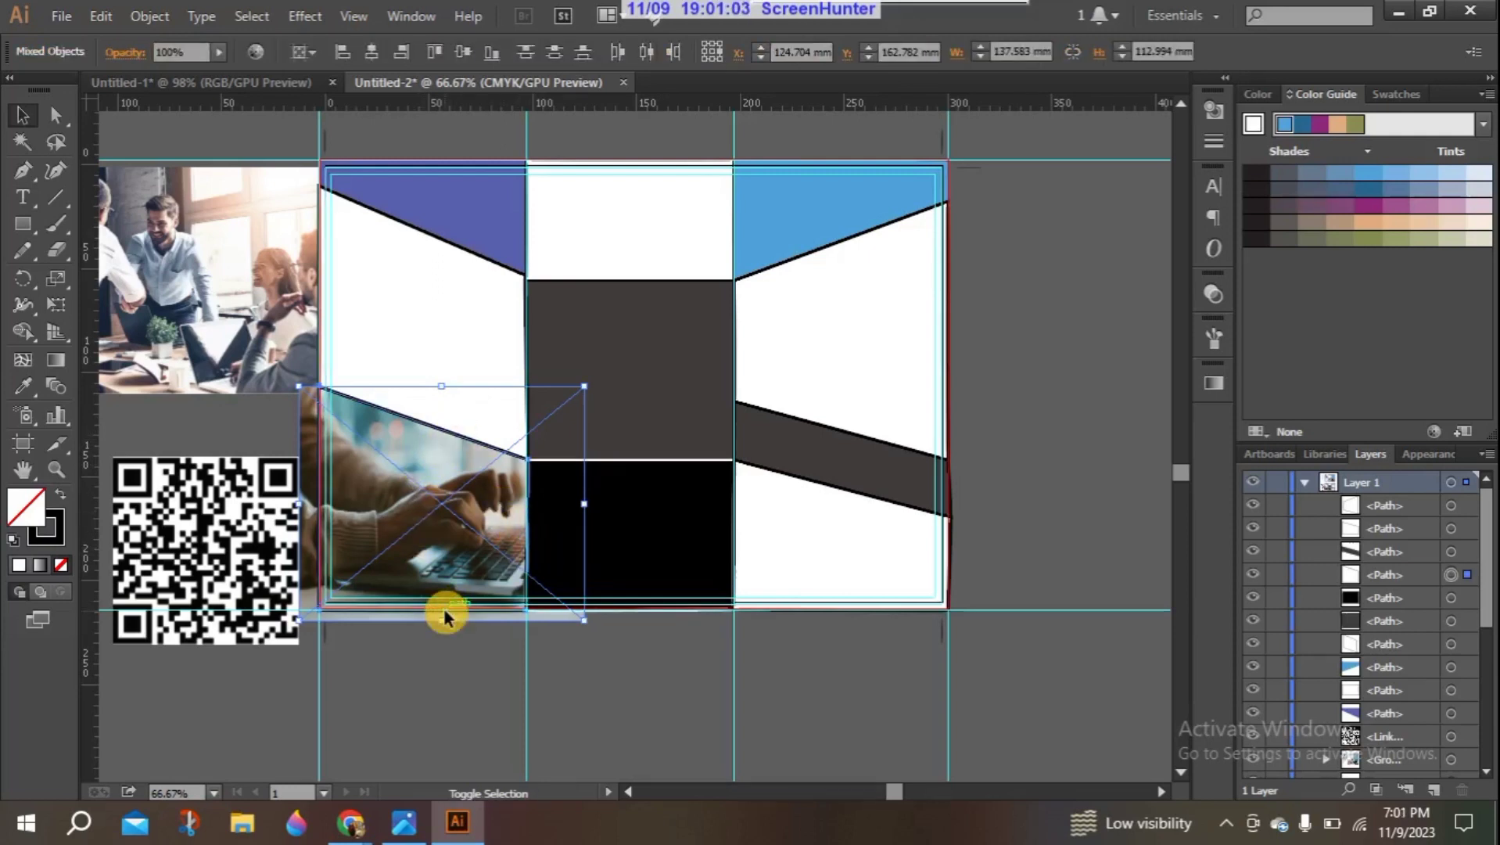
{"action": "right_click", "coordinate": [400, 522]}
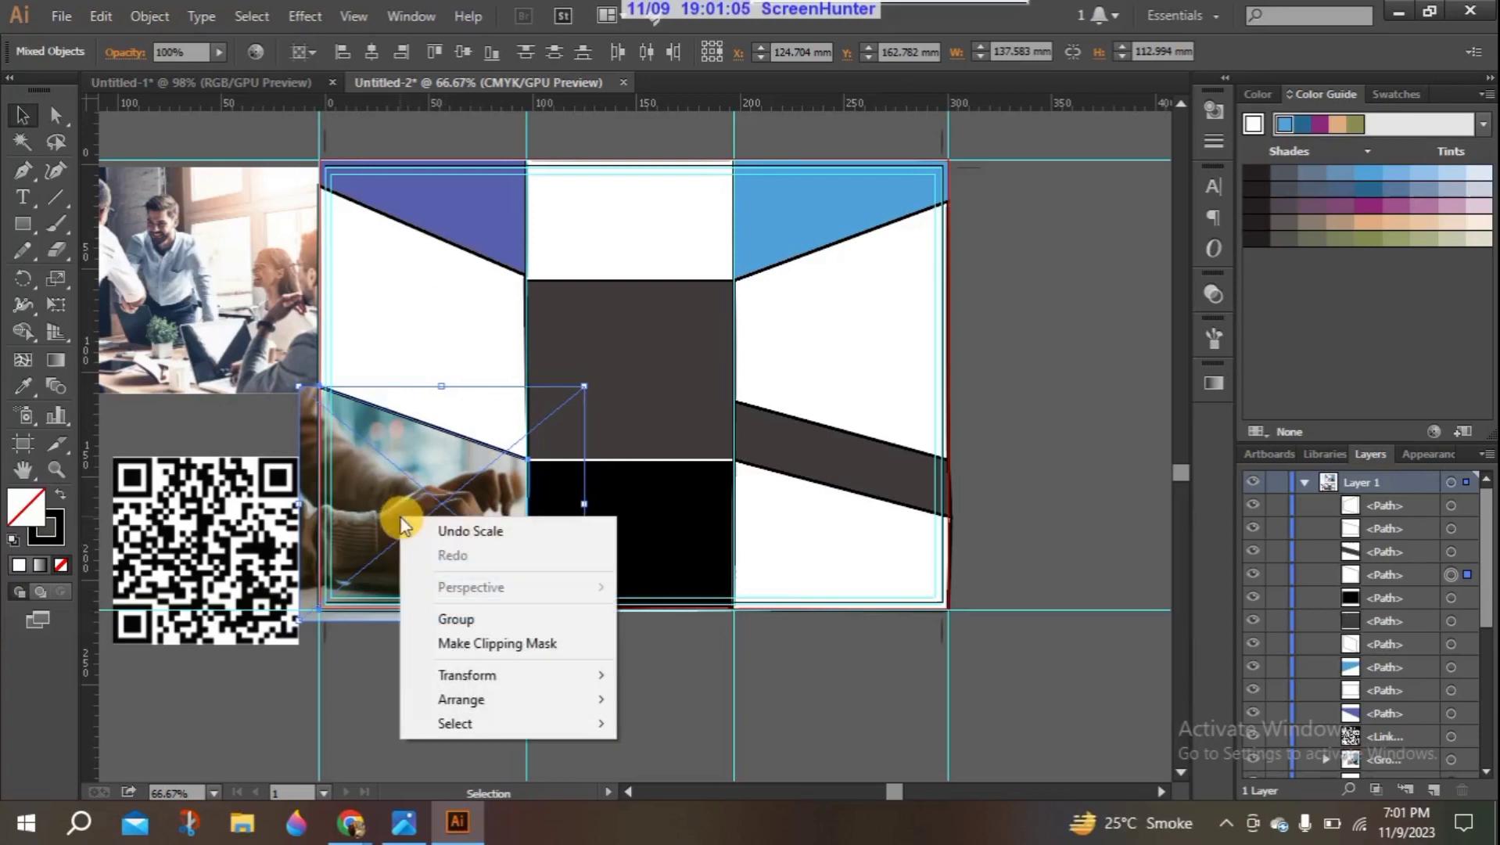
{"action": "left_click", "coordinate": [503, 646]}
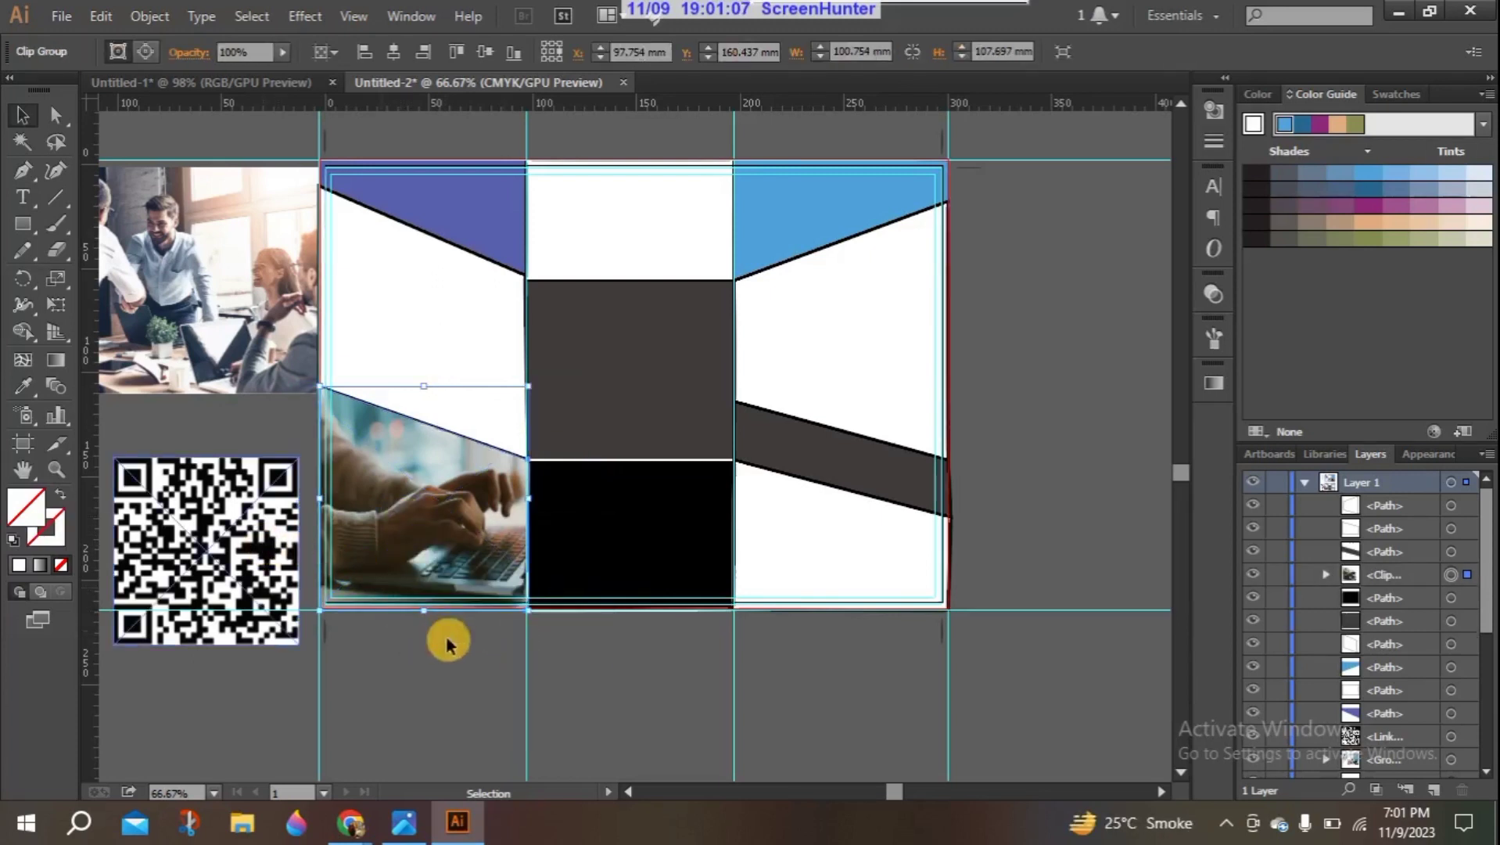
{"action": "left_click", "coordinate": [409, 638]}
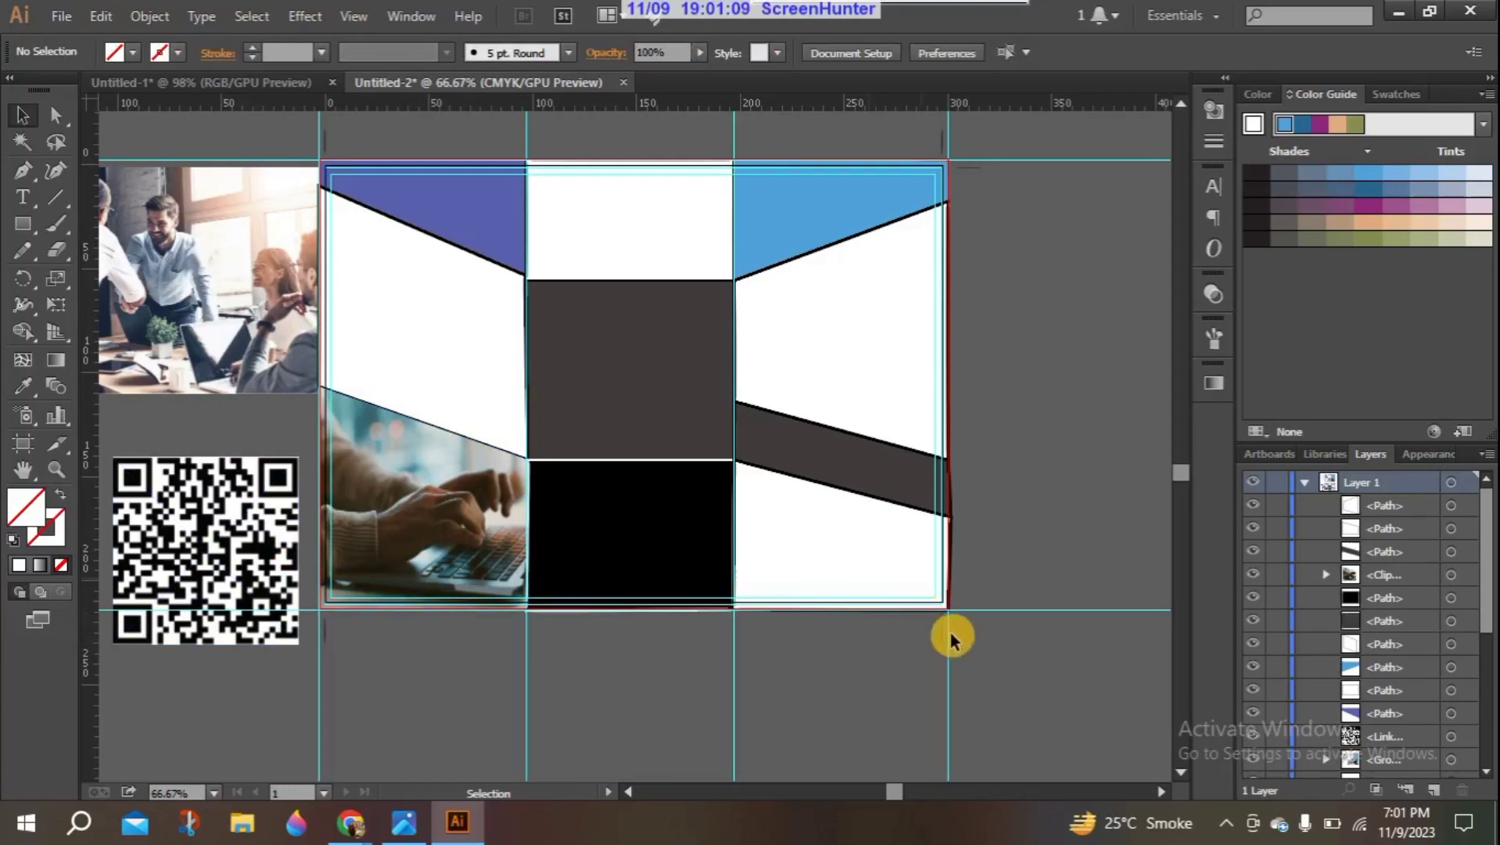
Step: Place the meeting photo behind the right column's large white panel below the light blue shape, and remove that panel's fill
{"action": "left_click_drag", "start_coordinate": [176, 317], "coordinate": [875, 362]}
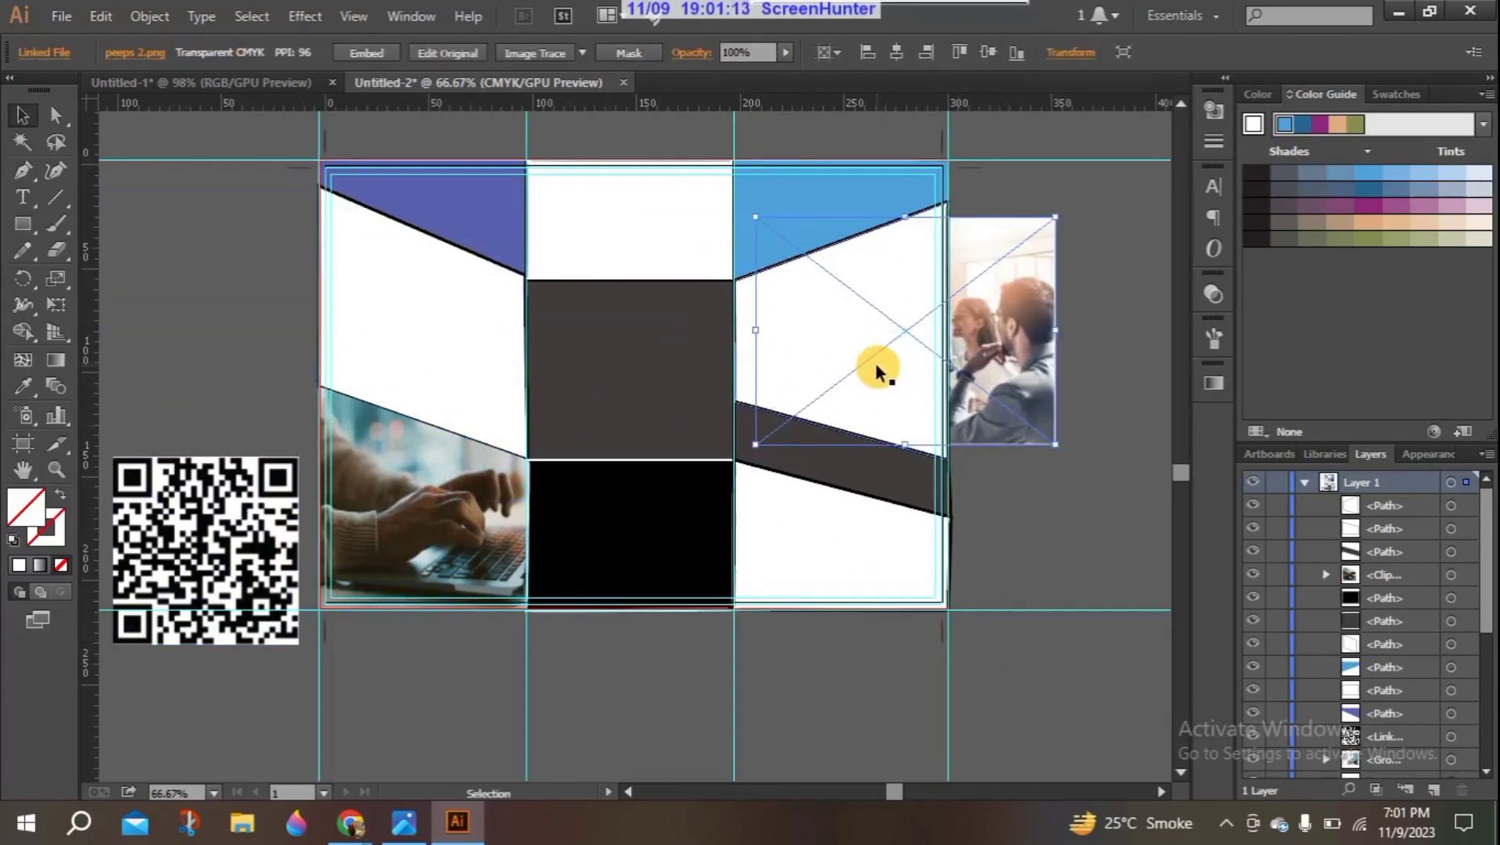
{"action": "left_click_drag", "start_coordinate": [1058, 344], "coordinate": [1000, 345]}
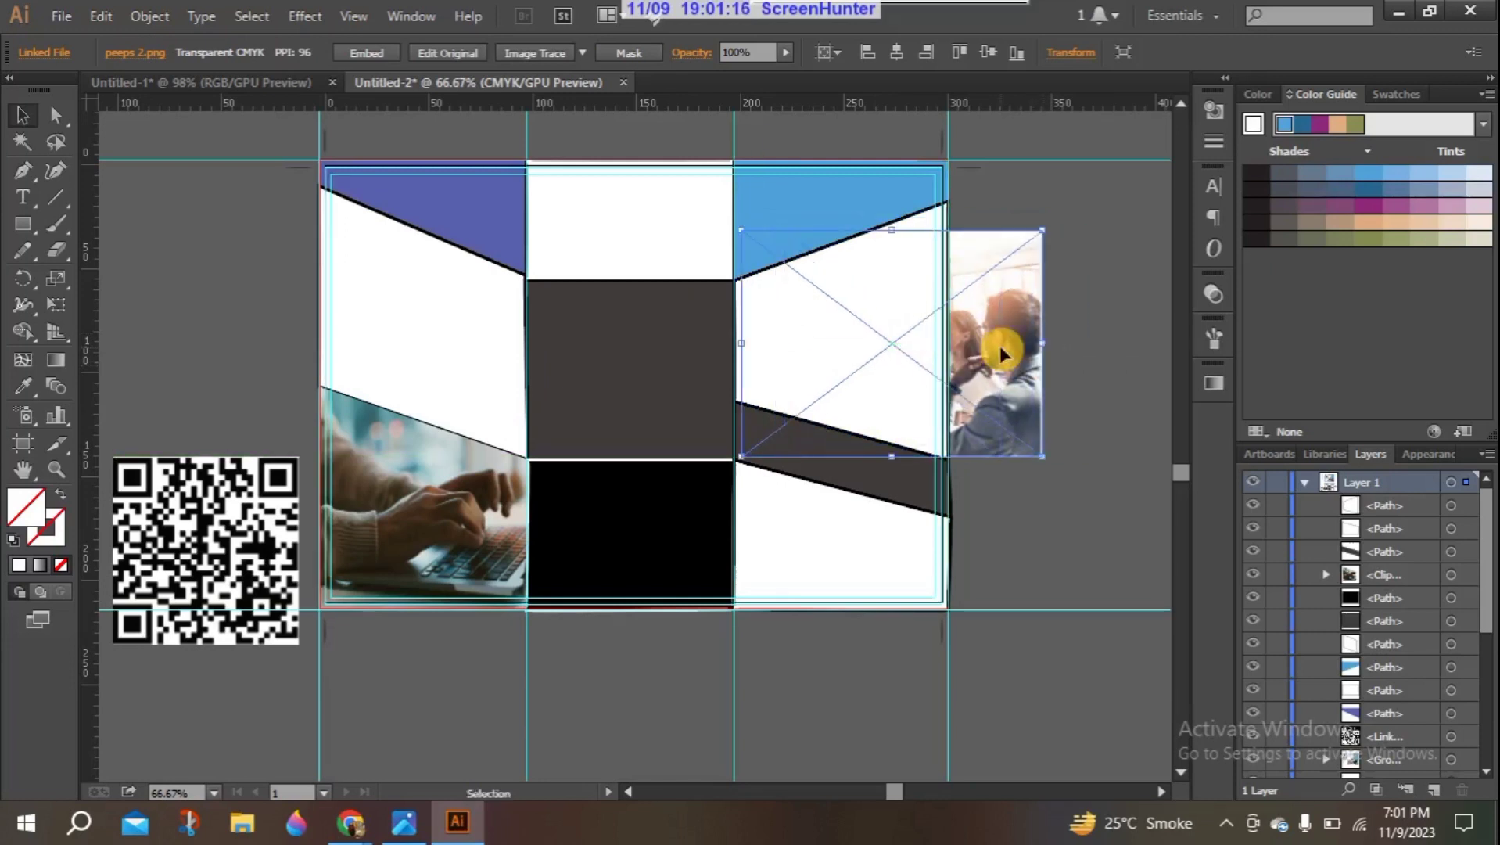
{"action": "left_click", "coordinate": [737, 374]}
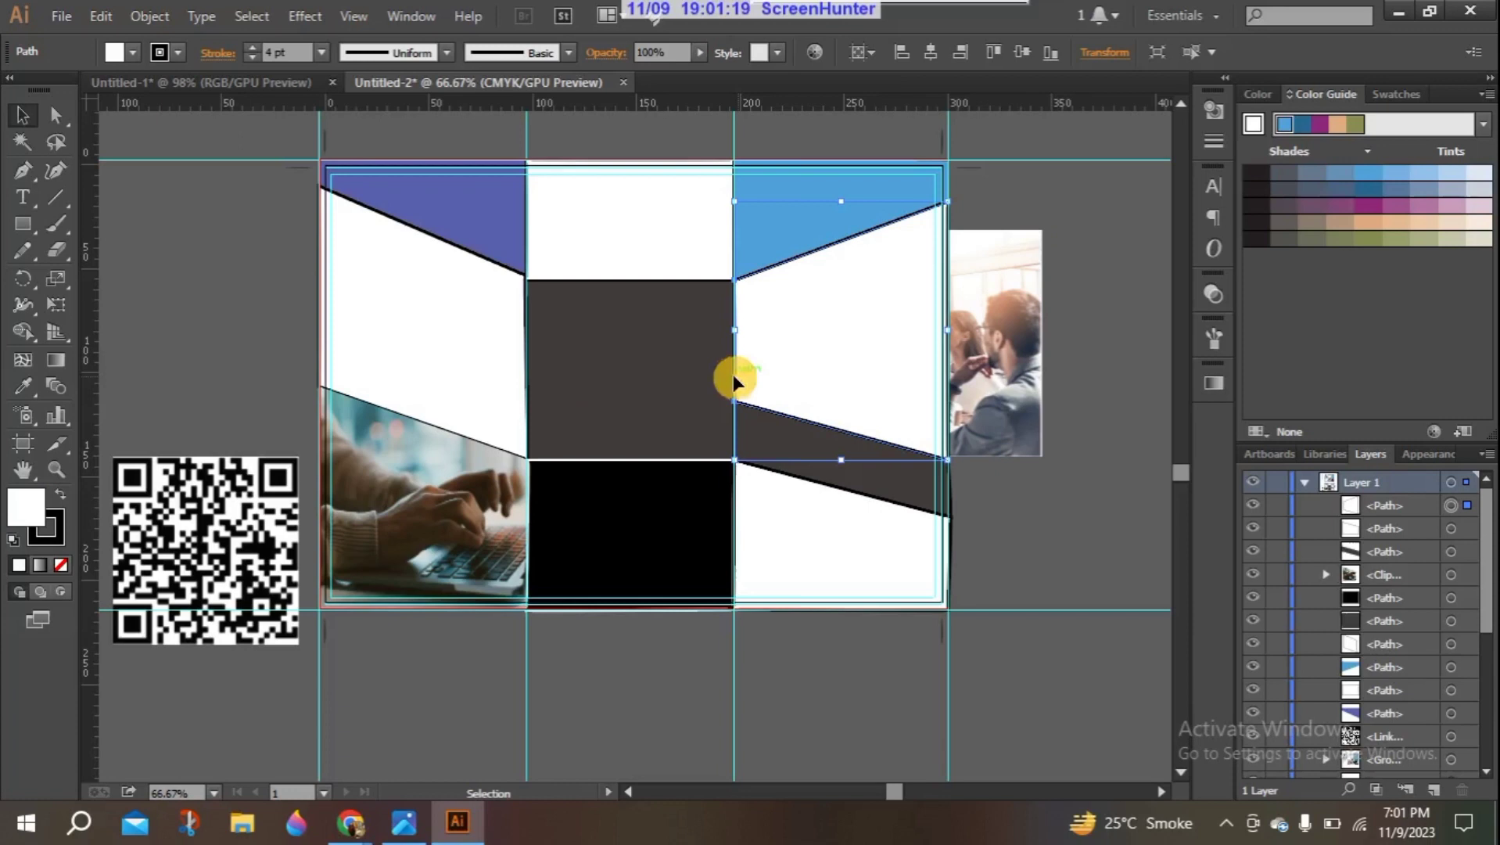
{"action": "left_click", "coordinate": [65, 560]}
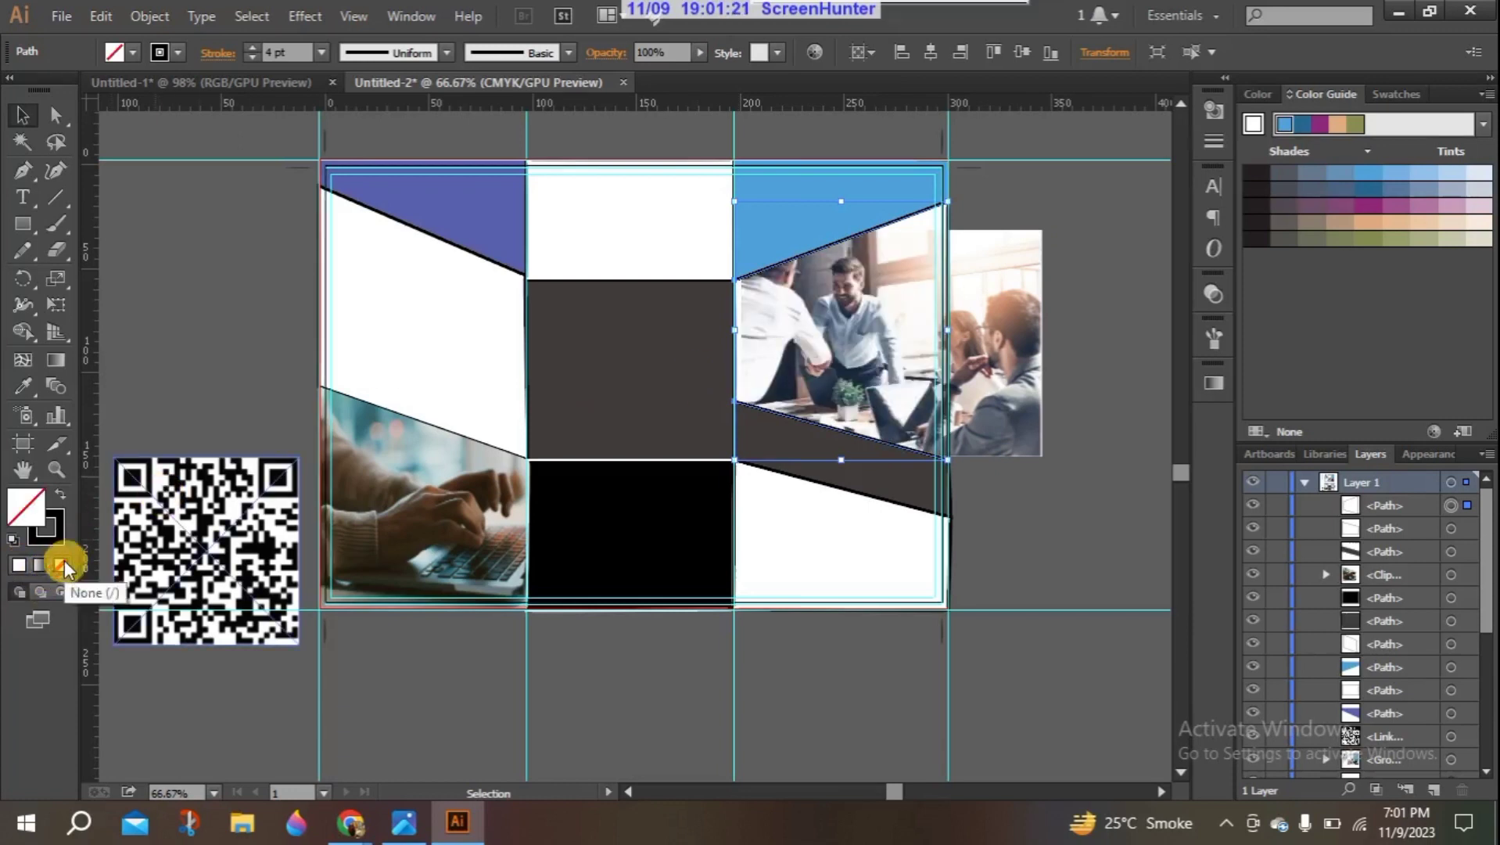
Step: Shift the meeting photo sideways and stretch its height to cover the right column's unfilled panel below the light blue shape
{"action": "left_click_drag", "start_coordinate": [1028, 362], "coordinate": [975, 339]}
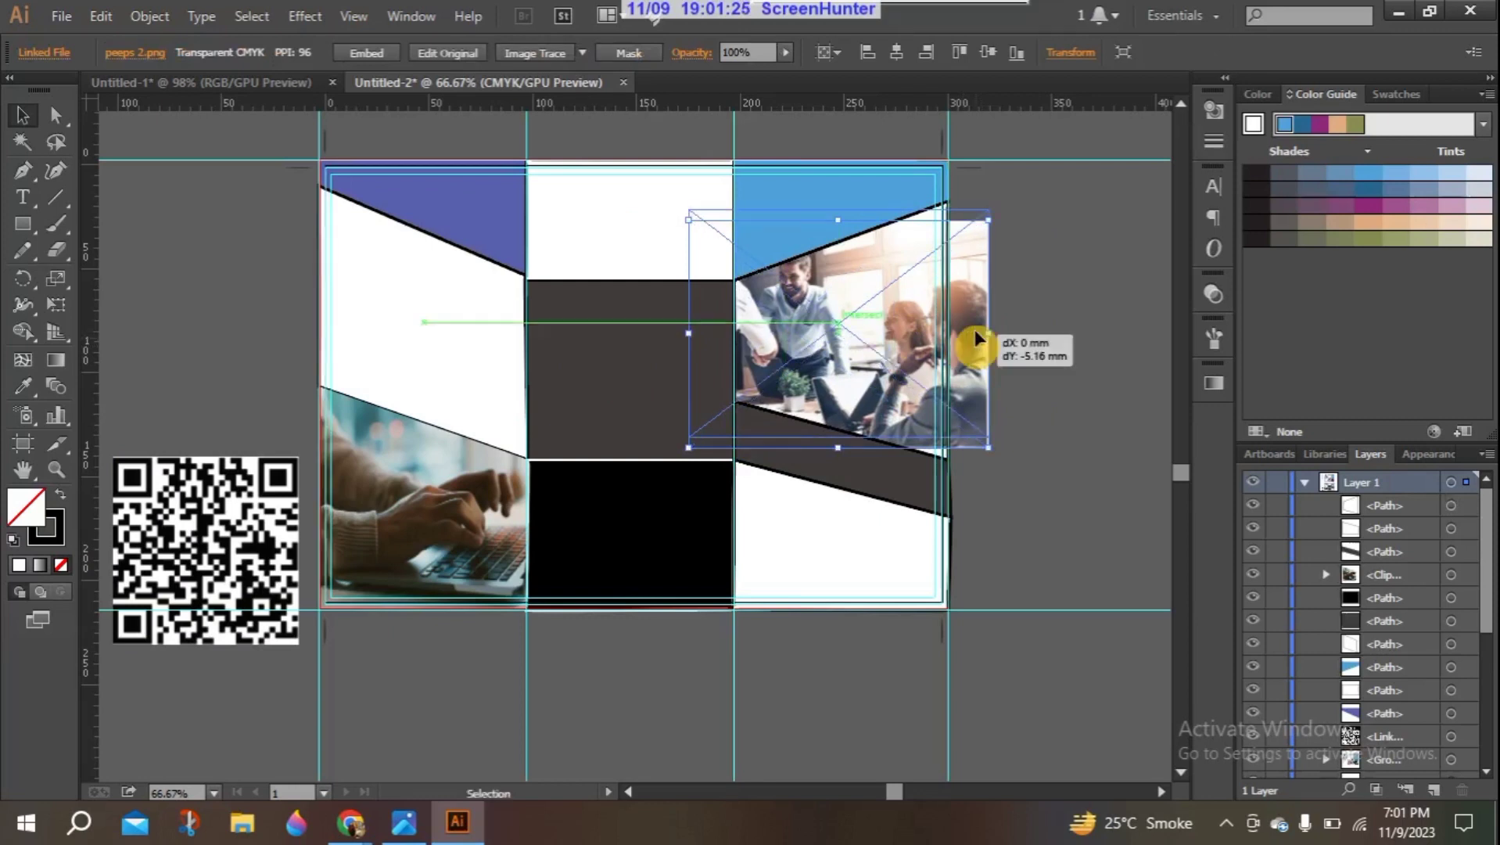
{"action": "left_click_drag", "start_coordinate": [837, 437], "coordinate": [841, 468]}
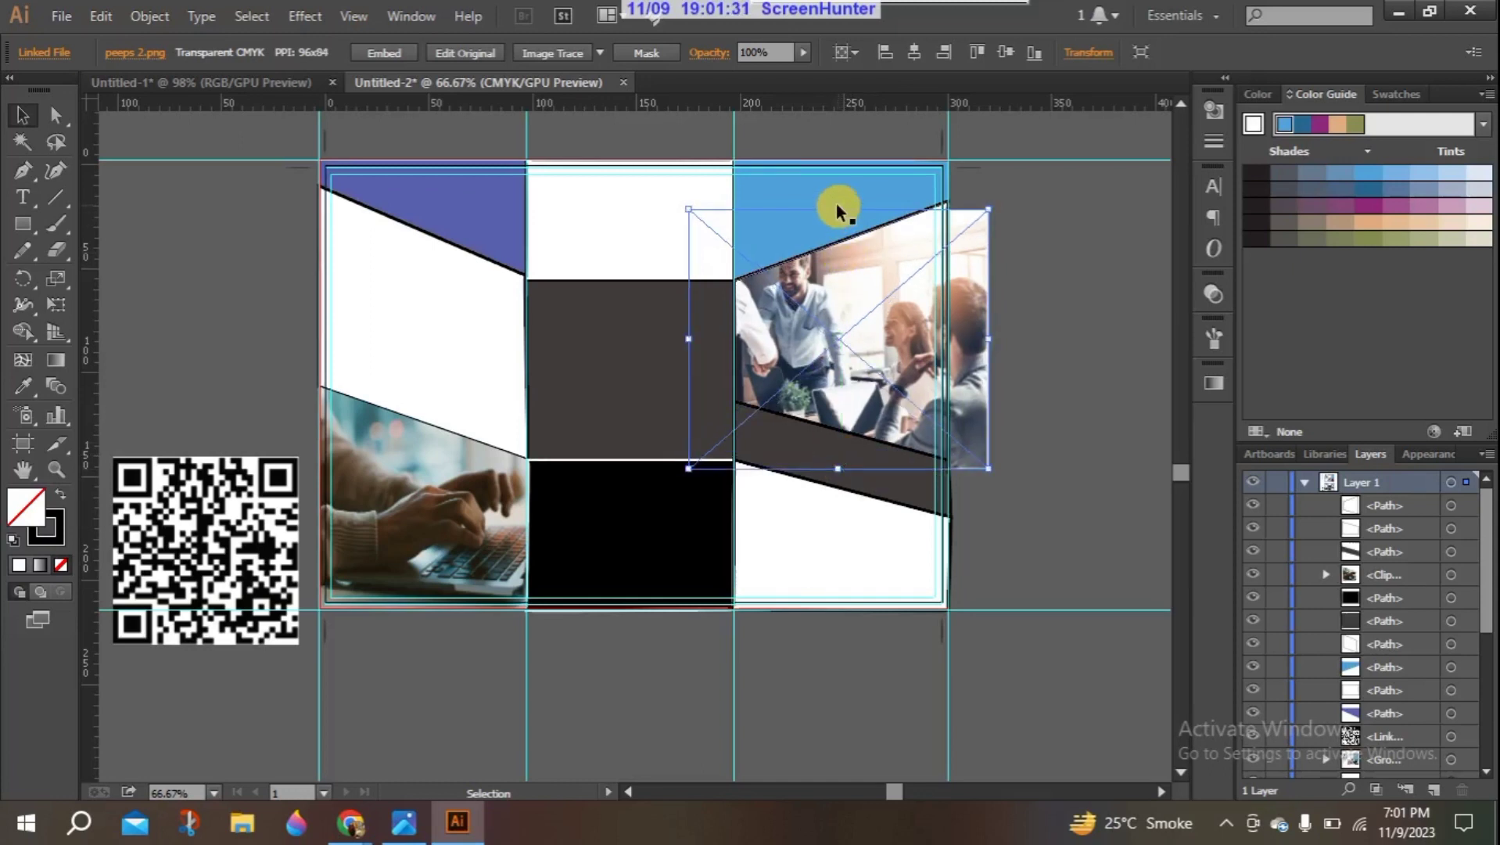
{"action": "left_click_drag", "start_coordinate": [838, 208], "coordinate": [835, 201]}
{"action": "mouse_move", "coordinate": [976, 312]}
{"action": "left_mouse_down"}
{"action": "mouse_move", "coordinate": [1008, 313]}
{"action": "mouse_move", "coordinate": [978, 312]}
{"action": "left_mouse_up"}
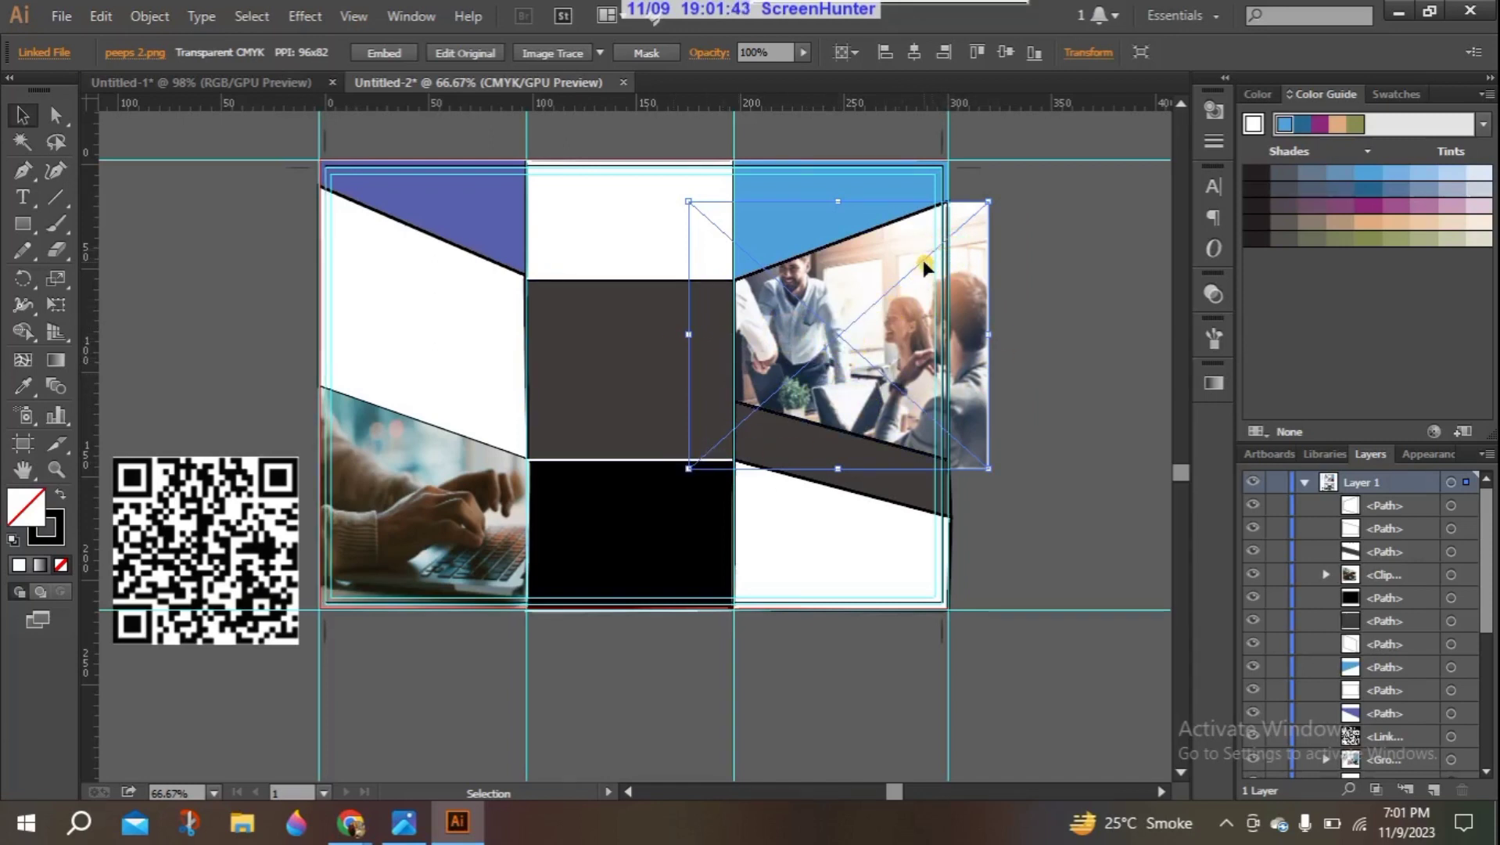
Step: Clip the meeting photo to the right column's panel below the light blue shape with a clipping mask
{"action": "left_click", "coordinate": [948, 405], "text": "shift"}
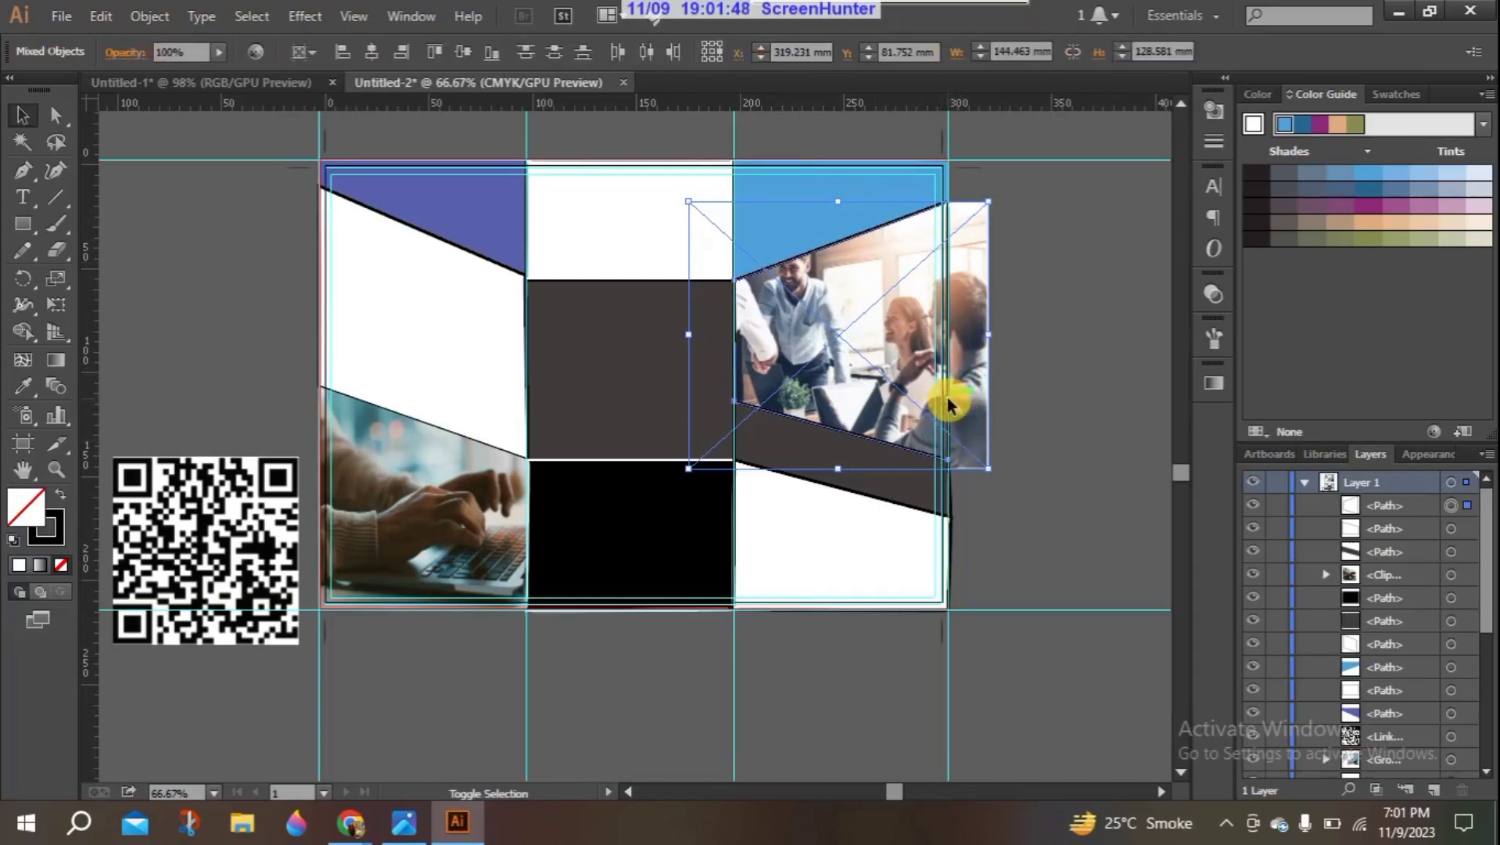
{"action": "right_click", "coordinate": [837, 376]}
{"action": "left_click", "coordinate": [974, 509]}
{"action": "left_click", "coordinate": [1063, 352]}
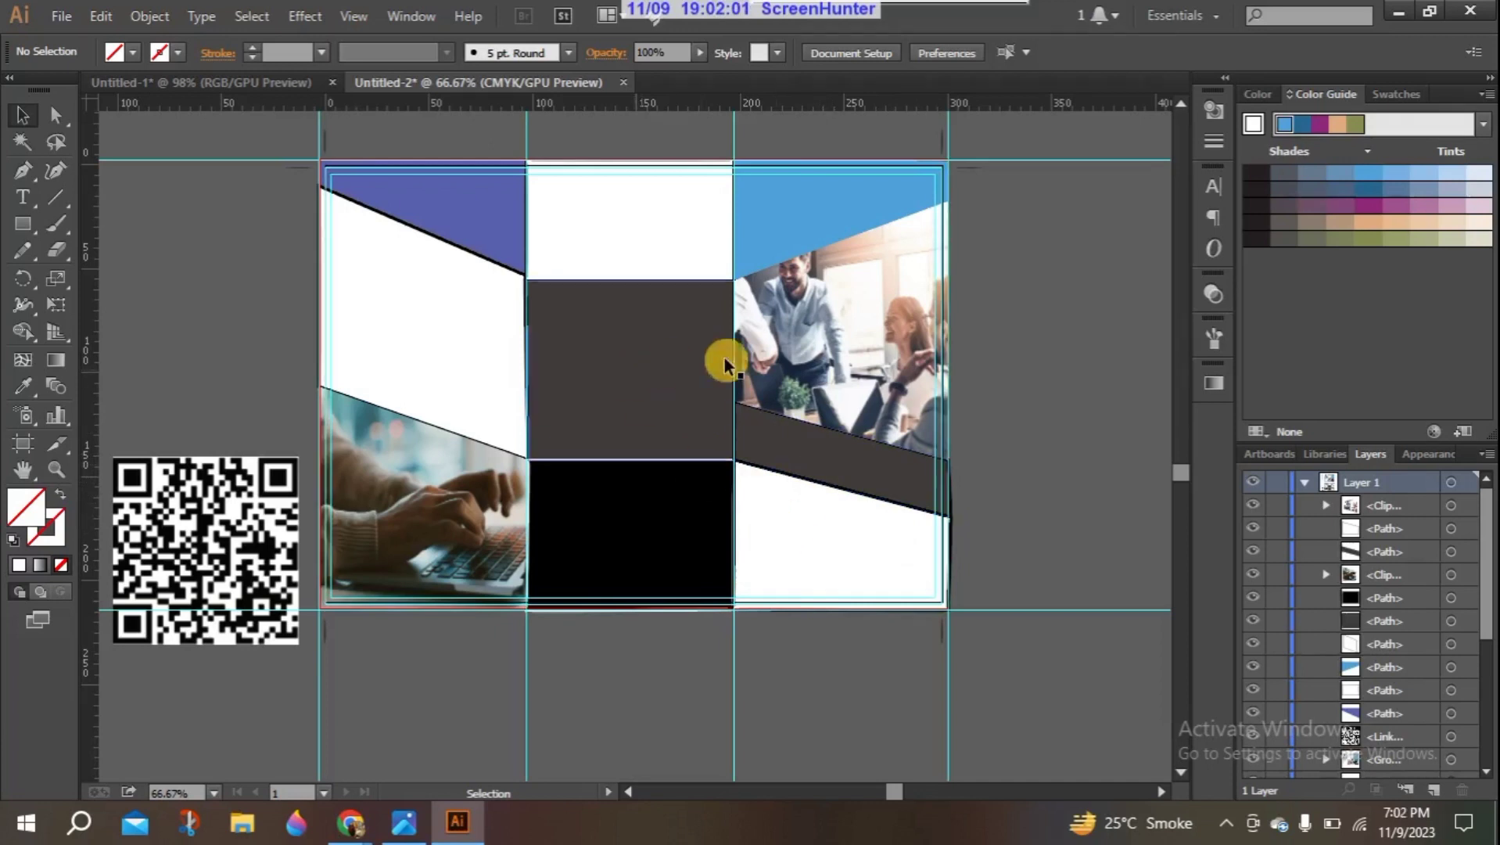
Step: Embed the QR code image and move it to the middle column's bottom black panel, extending below the page edge
{"action": "left_click", "coordinate": [228, 538]}
{"action": "left_click", "coordinate": [367, 55]}
{"action": "left_click_drag", "start_coordinate": [201, 537], "coordinate": [625, 530]}
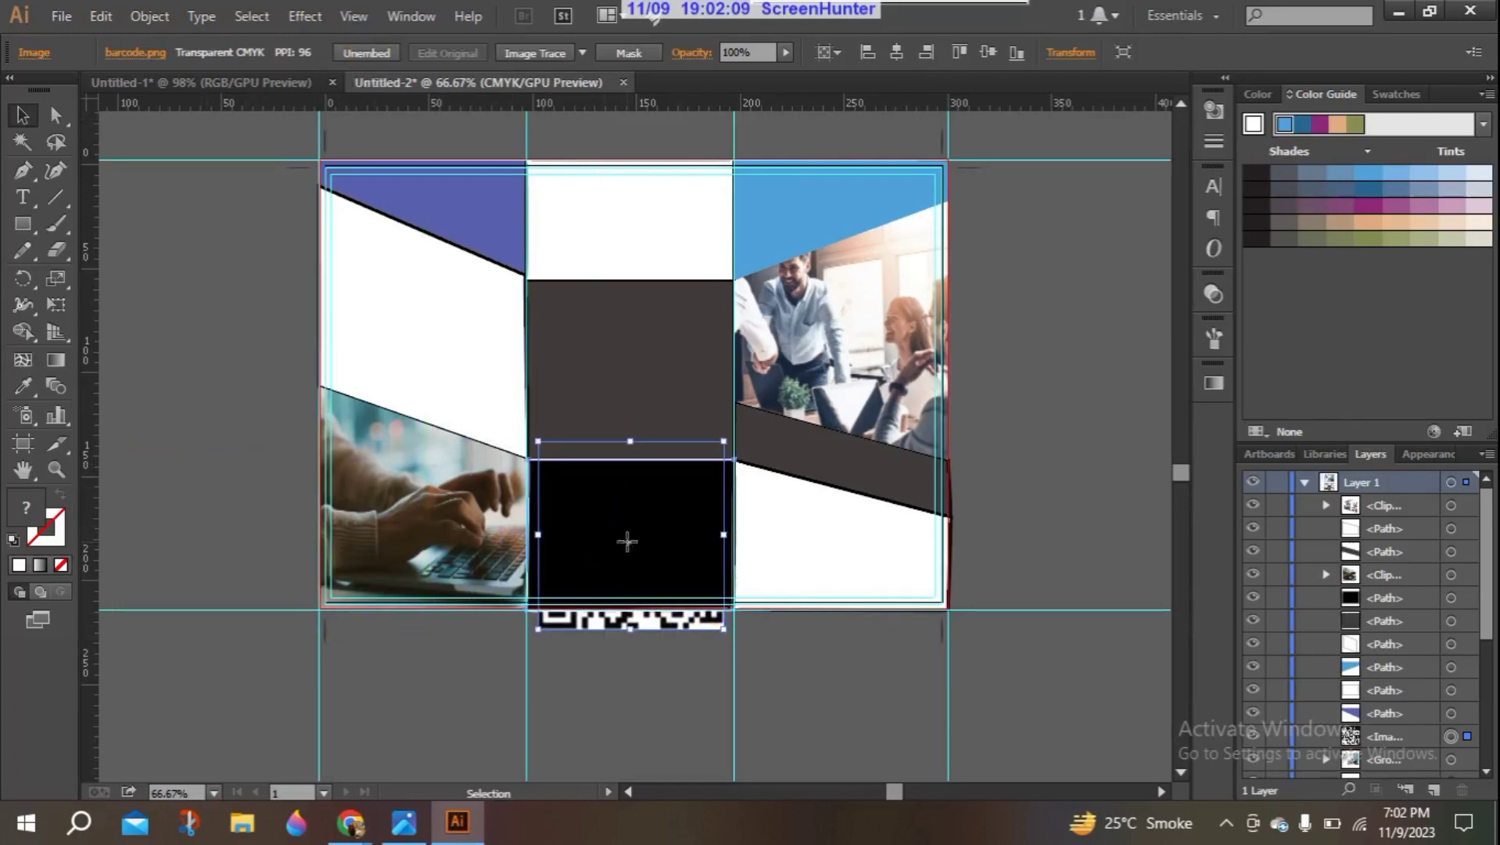
{"action": "left_click", "coordinate": [626, 540]}
{"action": "left_click_drag", "start_coordinate": [637, 623], "coordinate": [653, 592]}
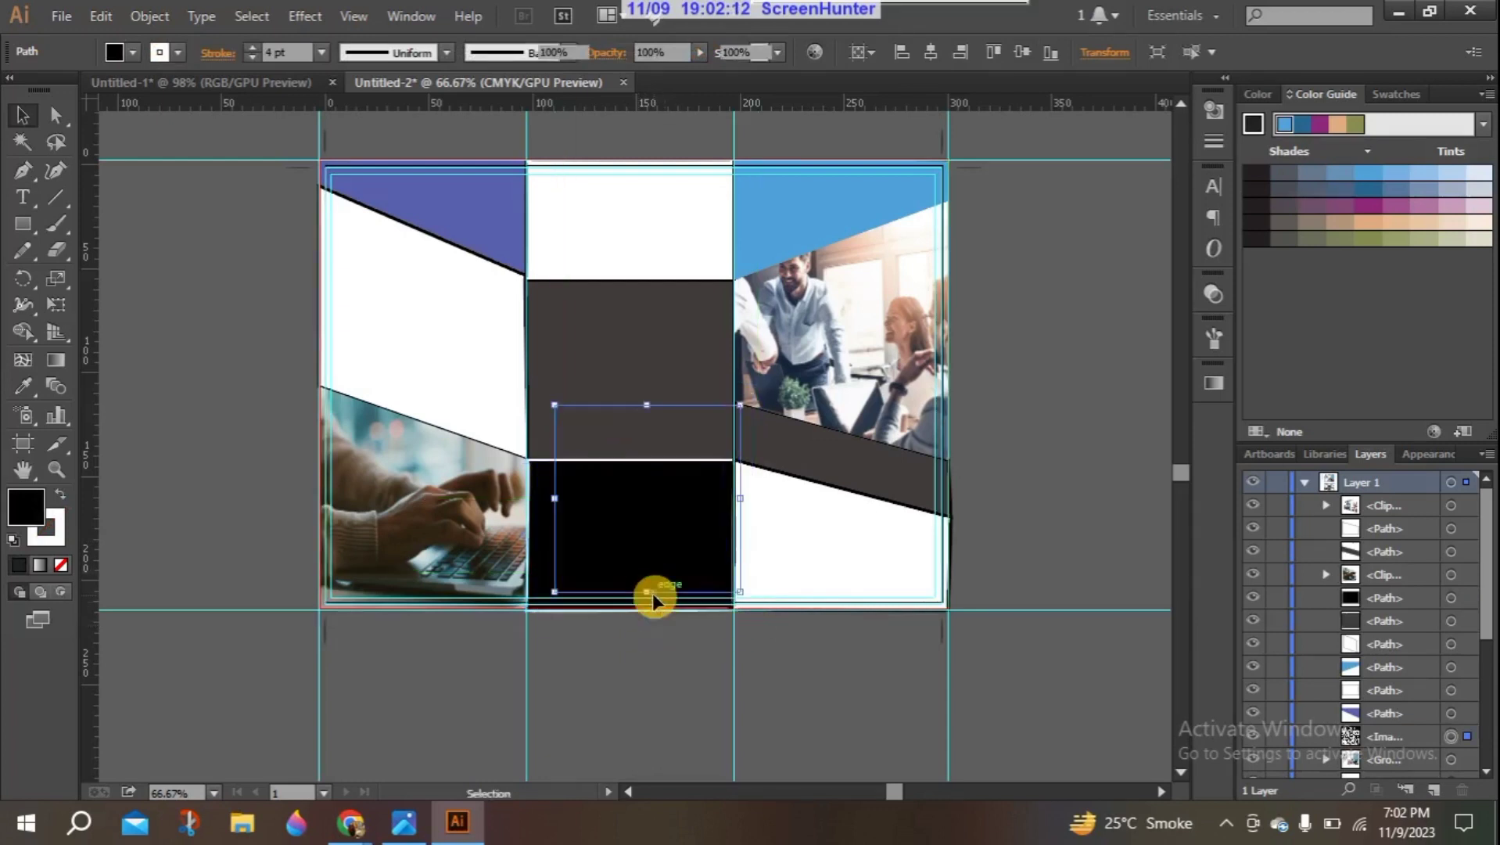
{"action": "left_click", "coordinate": [634, 546]}
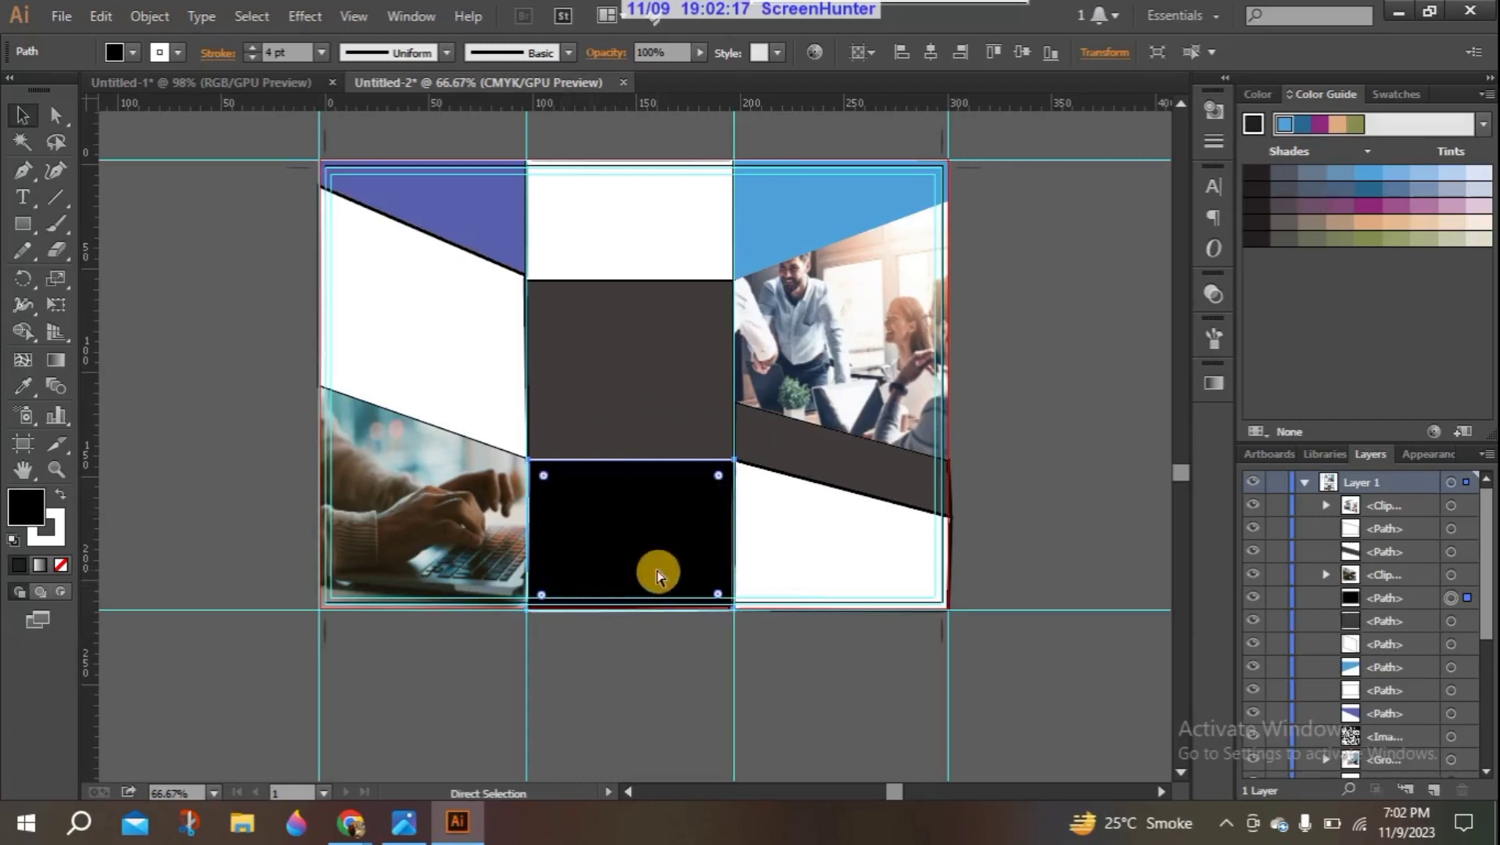
{"action": "key", "text": "ctrl+z"}
{"action": "left_click_drag", "start_coordinate": [660, 621], "coordinate": [661, 653]}
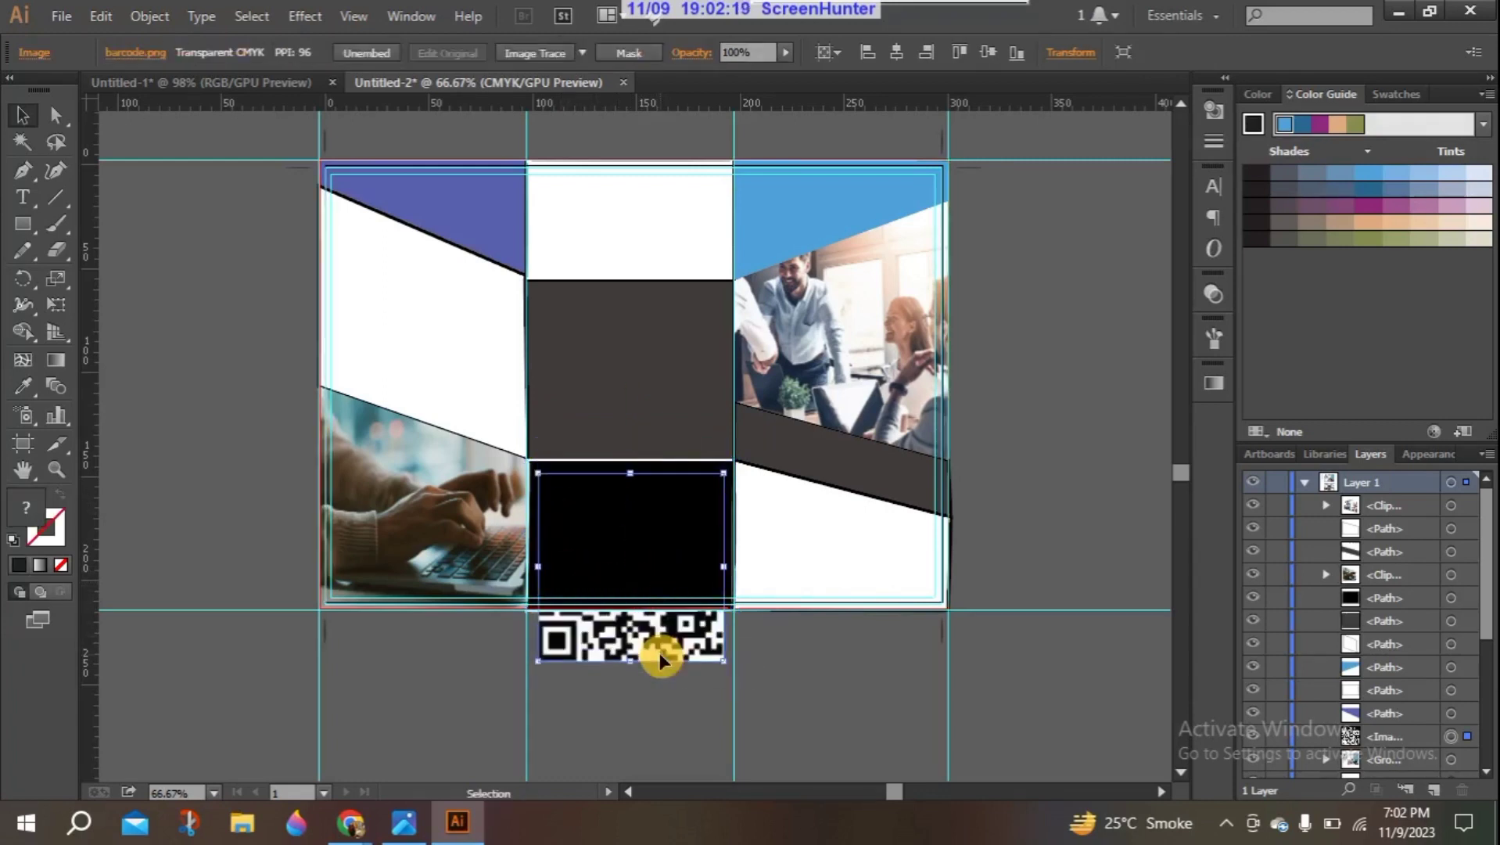
Step: Bring the QR code to the front, shrink it and centre it on the middle column's bottom black panel
{"action": "right_click", "coordinate": [660, 646]}
{"action": "mouse_move", "coordinate": [708, 600]}
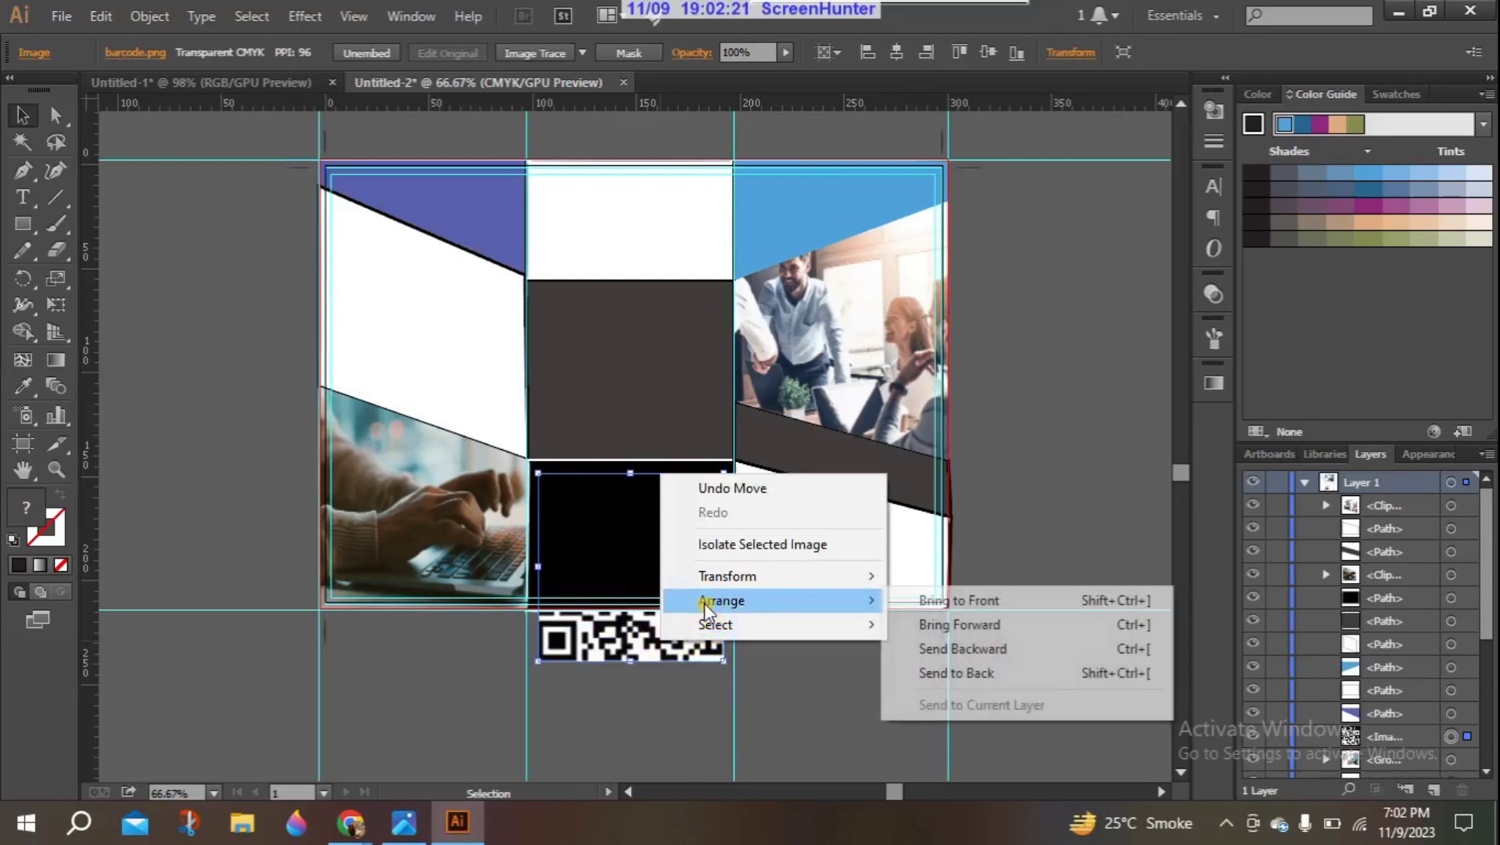
{"action": "left_click", "coordinate": [1018, 601]}
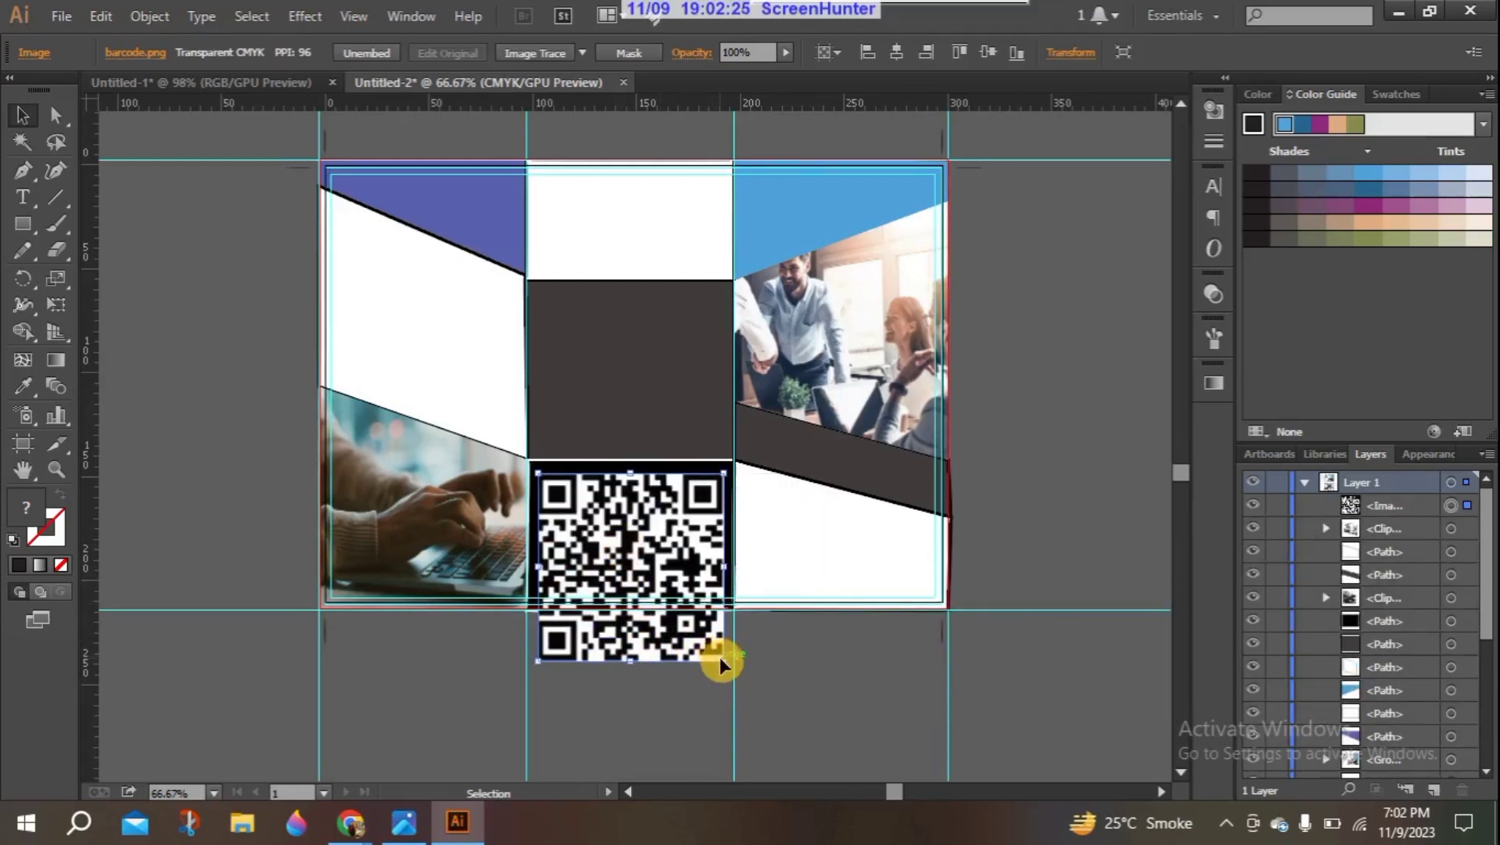
{"action": "left_click_drag", "start_coordinate": [721, 662], "coordinate": [630, 534]}
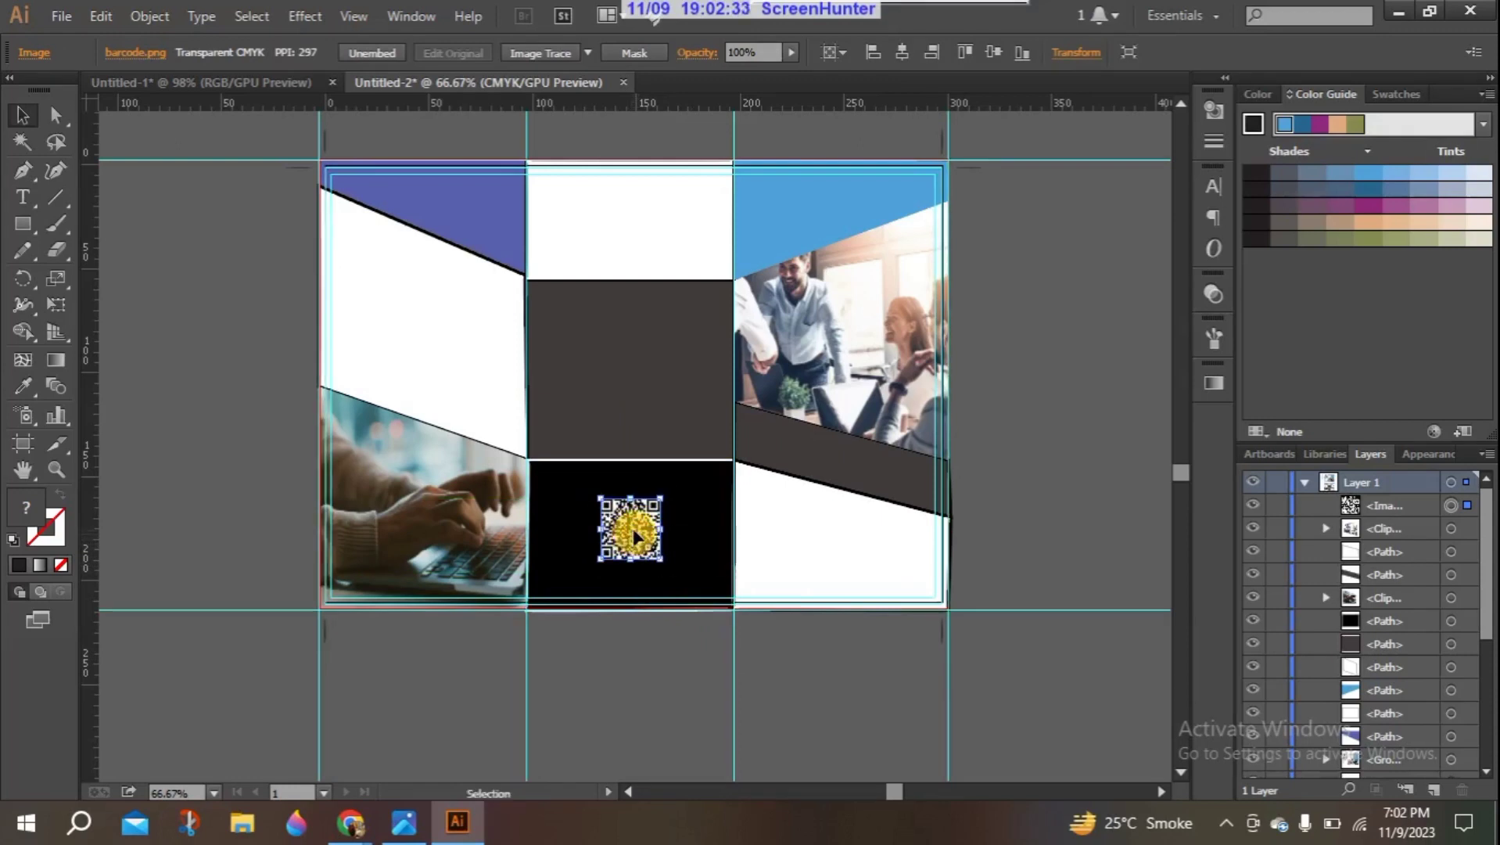
{"action": "left_click", "coordinate": [1088, 427]}
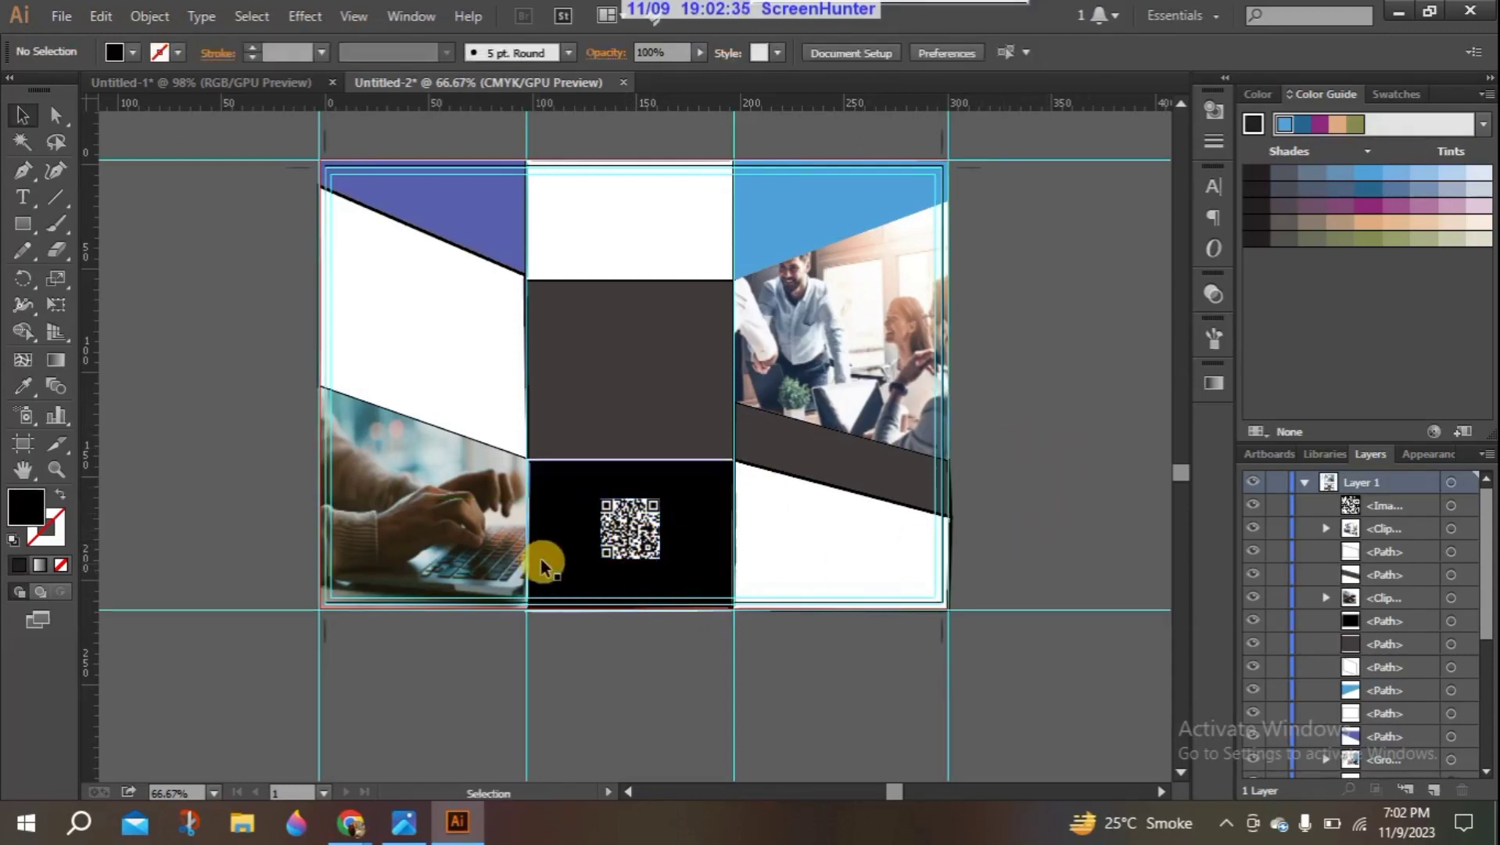
Step: Try a grey shade on the middle column's bottom panel and settle on a black shade from the Color Guide
{"action": "left_click", "coordinate": [576, 516]}
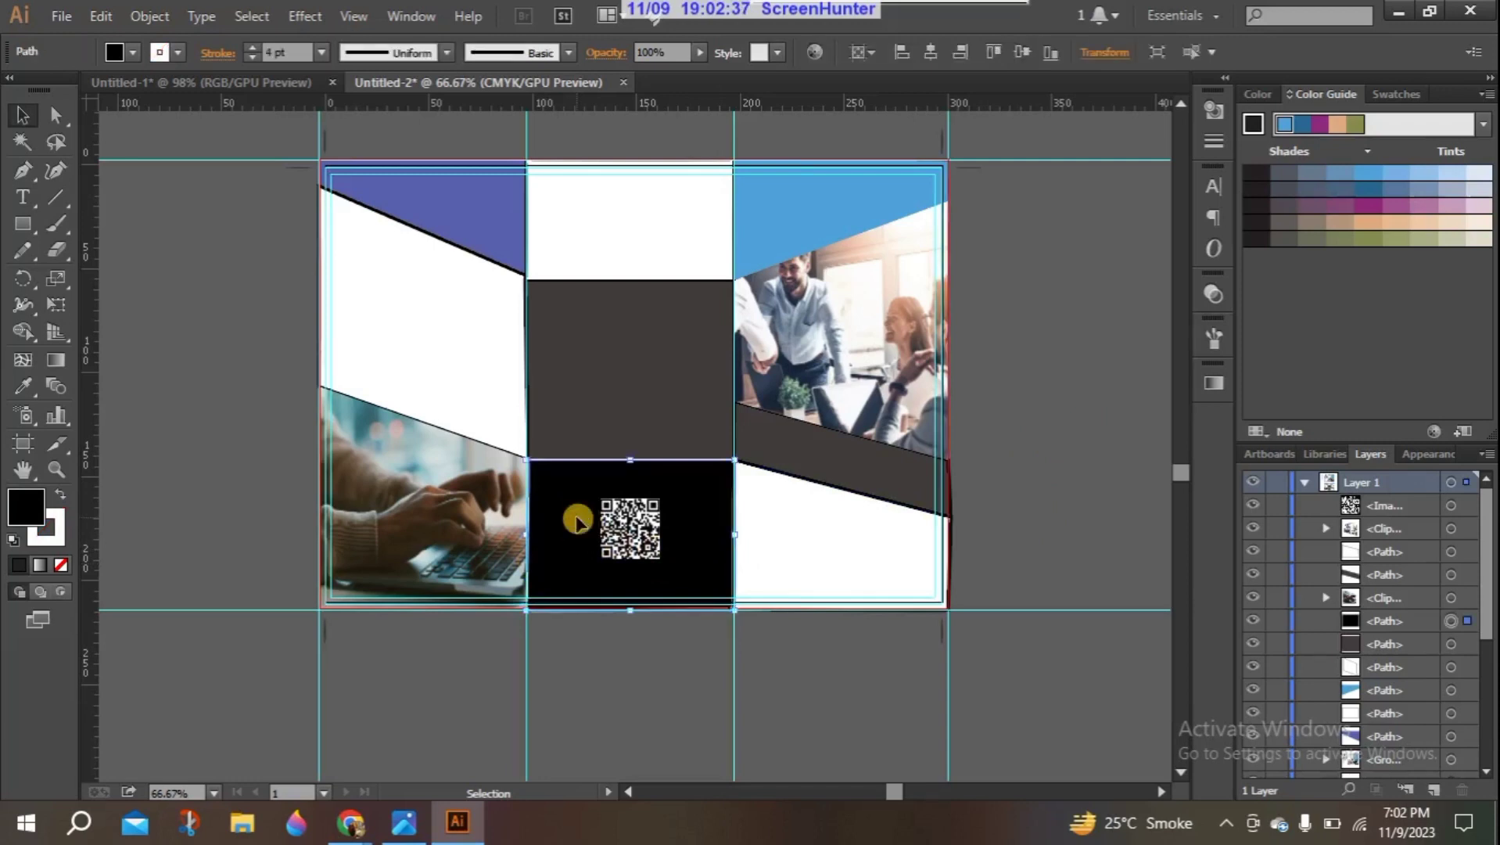
{"action": "left_click", "coordinate": [1254, 125]}
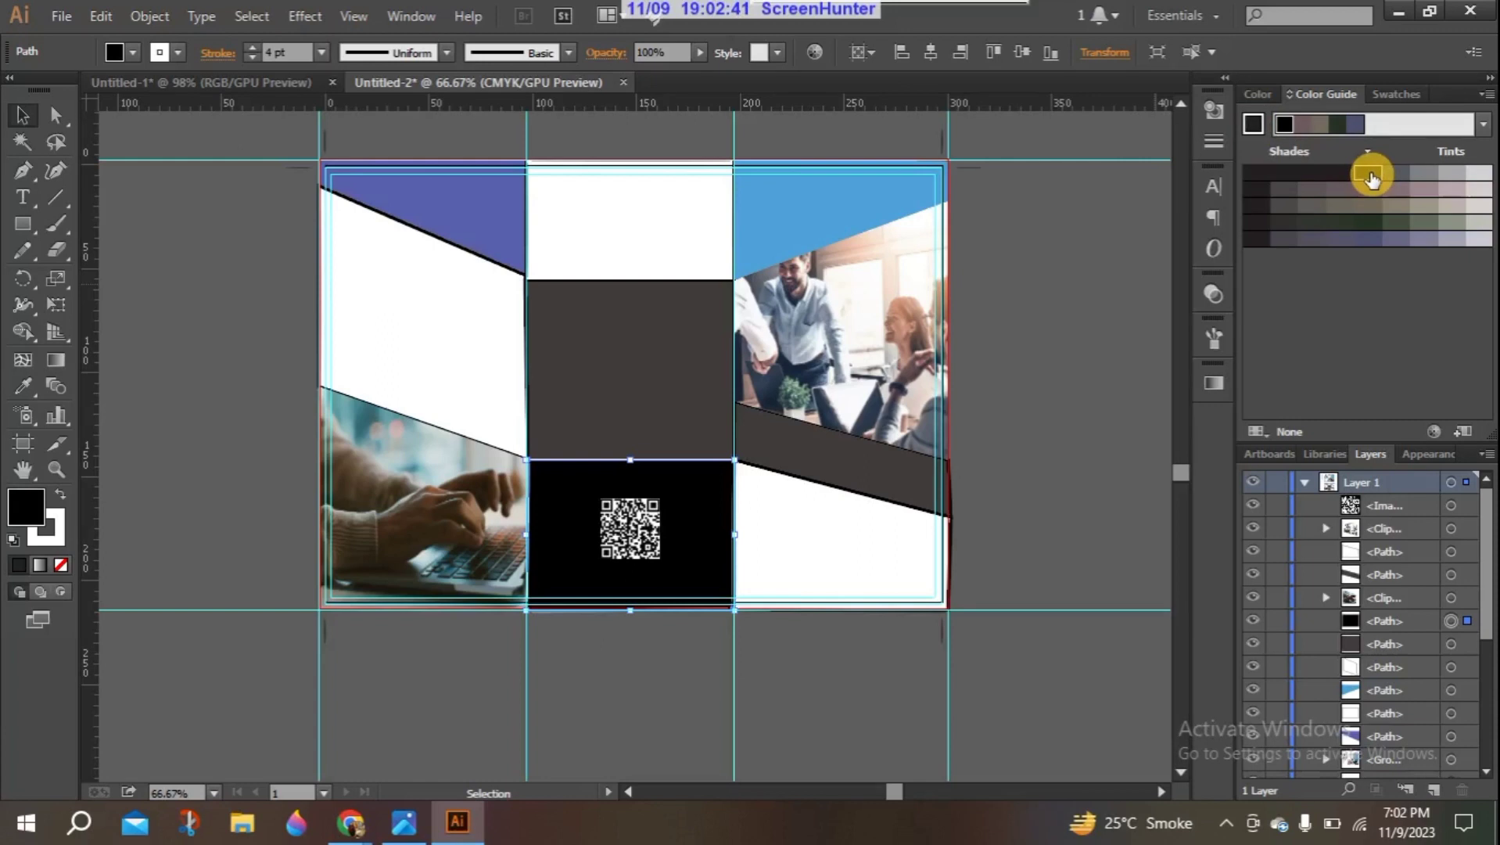
{"action": "left_click", "coordinate": [567, 498]}
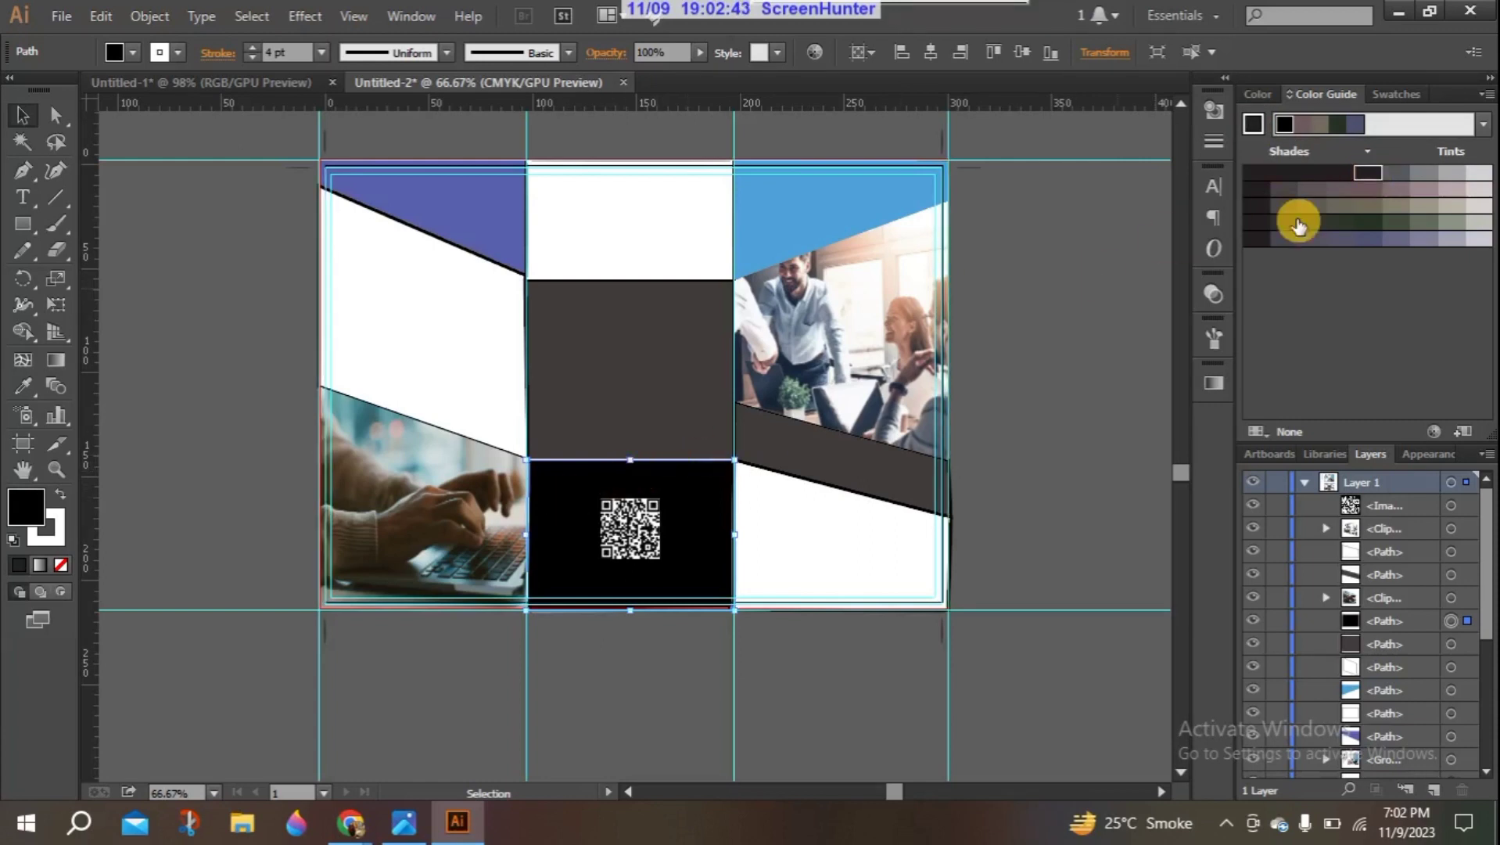
{"action": "left_click", "coordinate": [1395, 175]}
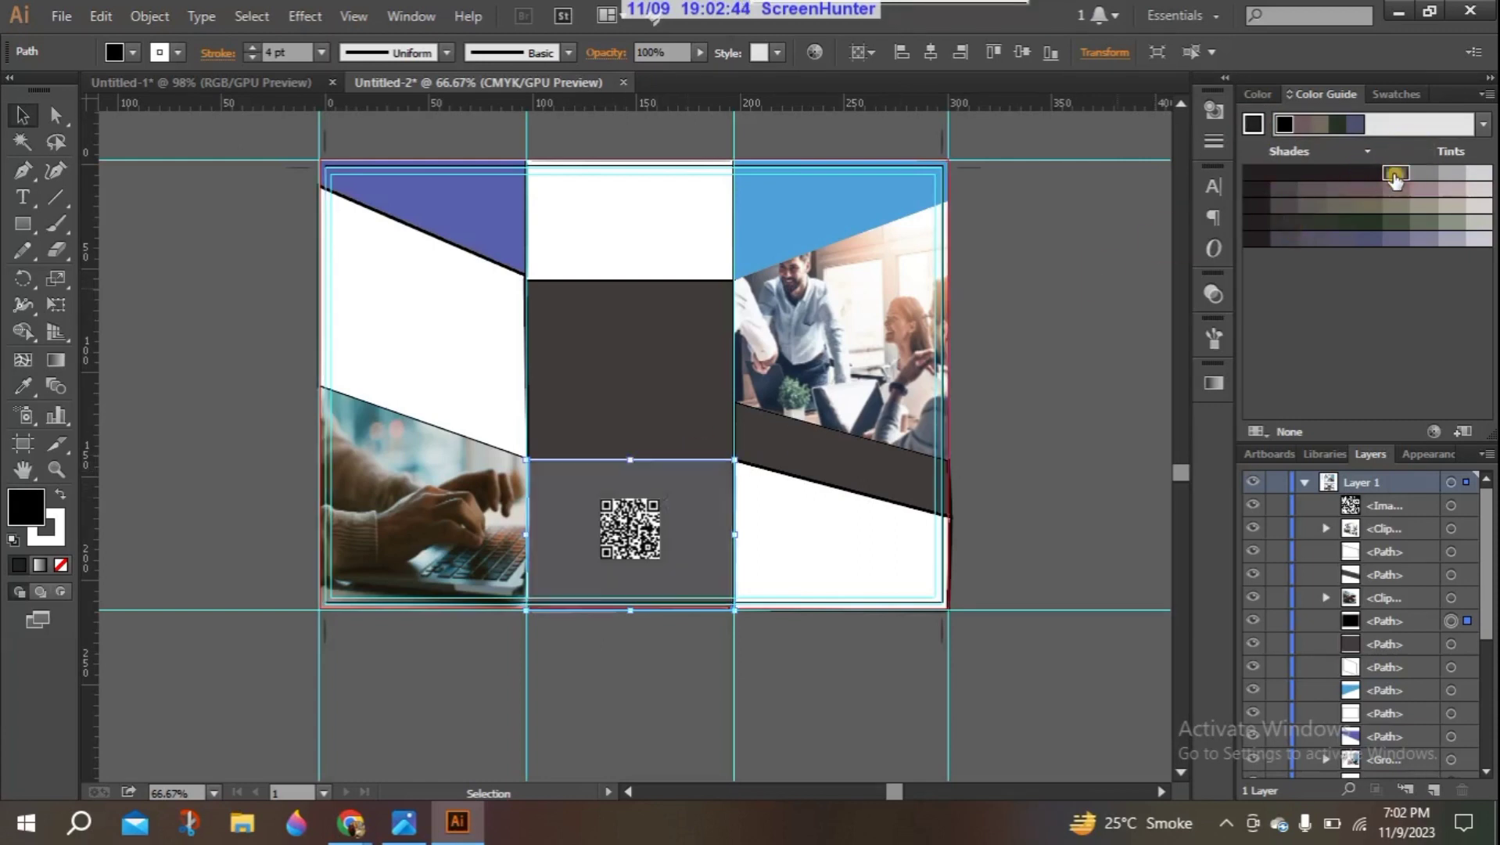
{"action": "left_click", "coordinate": [1352, 176]}
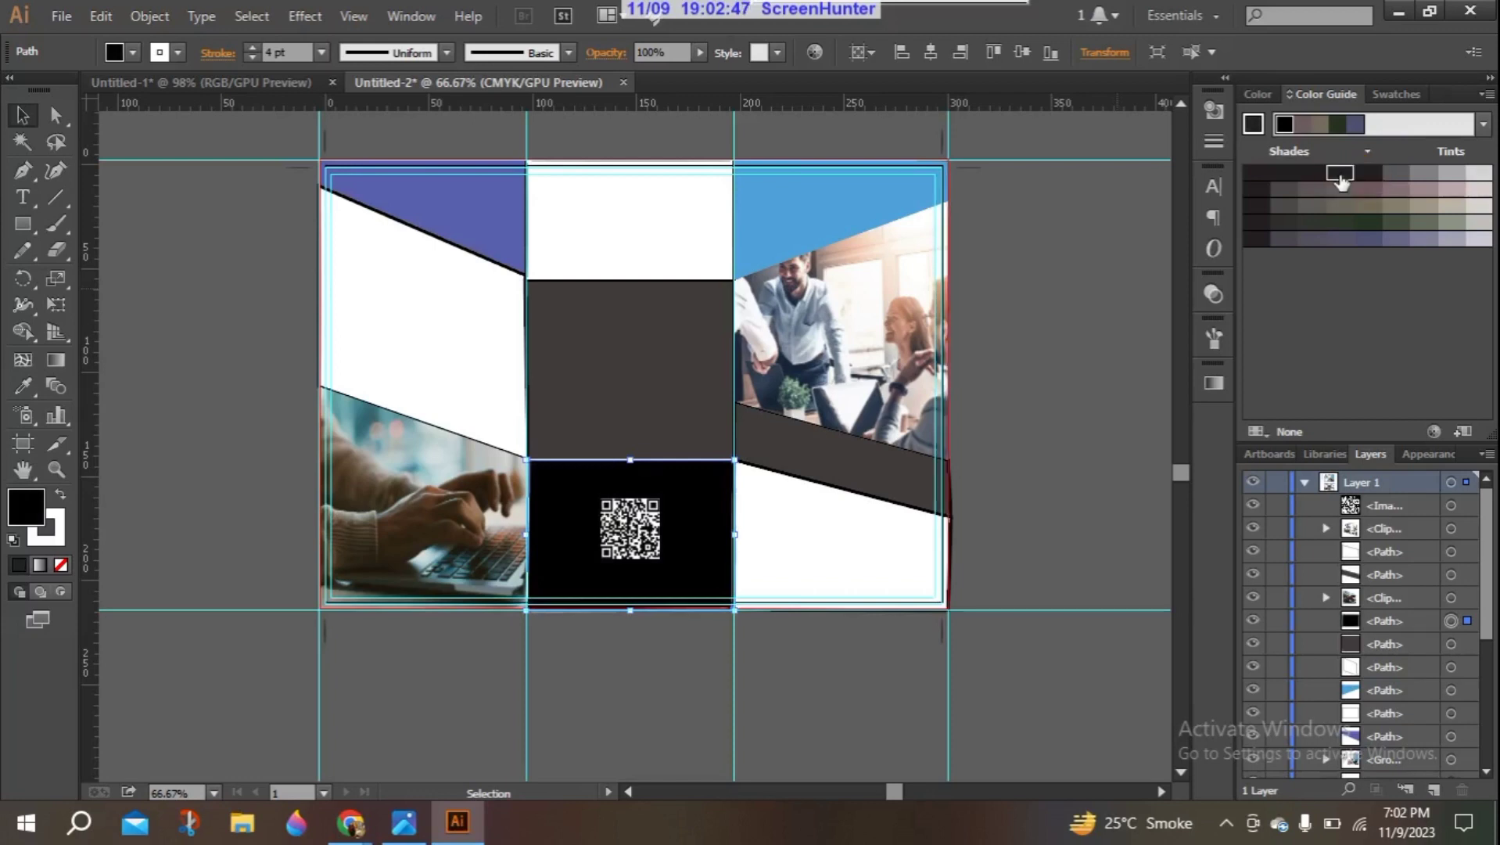
{"action": "left_click", "coordinate": [1098, 385]}
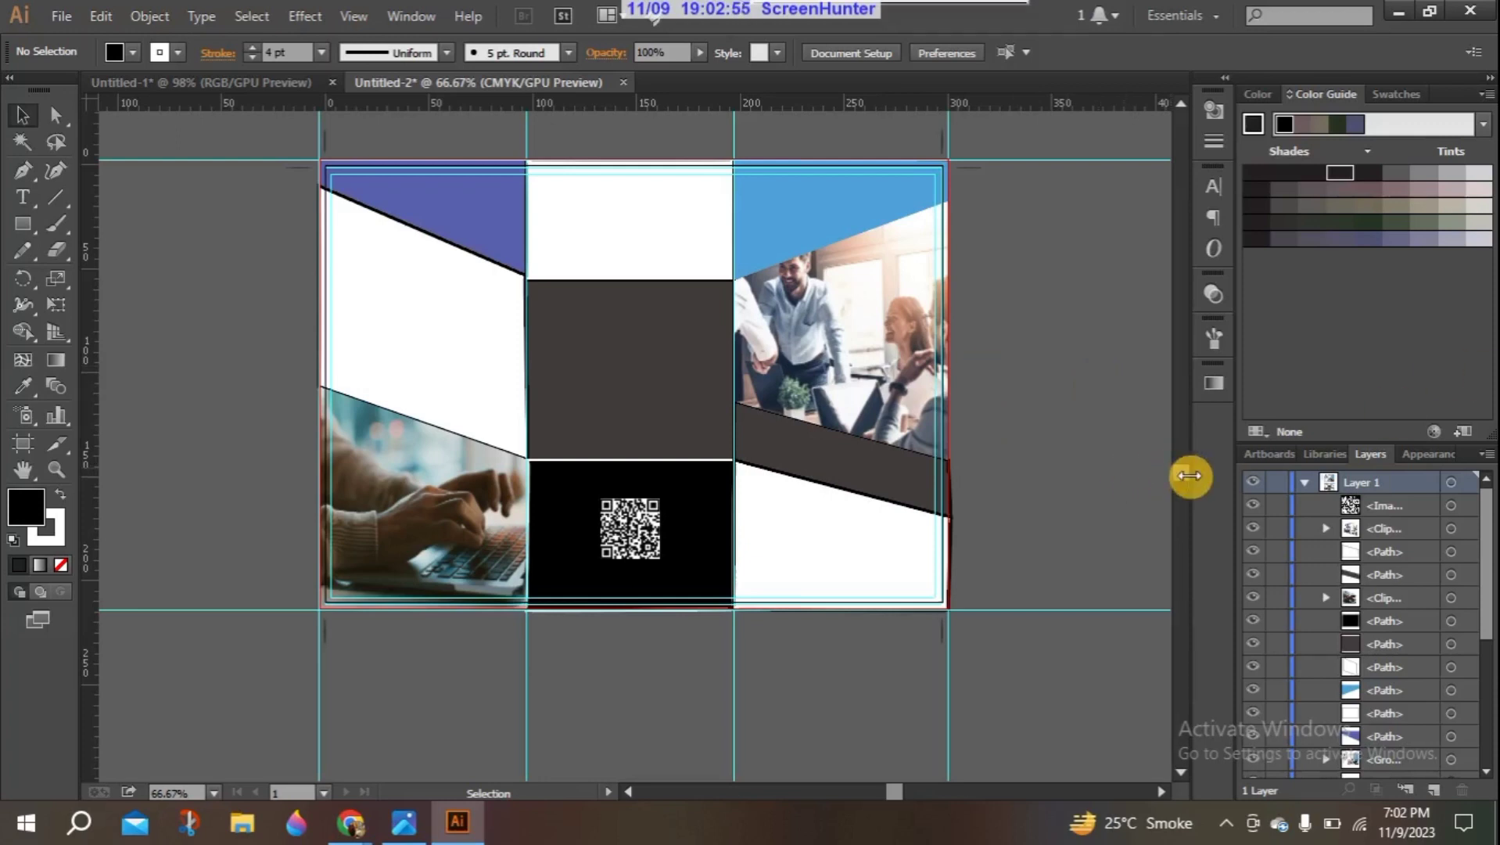
{"action": "scroll", "coordinate": [1182, 462], "scroll_direction": "up", "scroll_amount": 15}
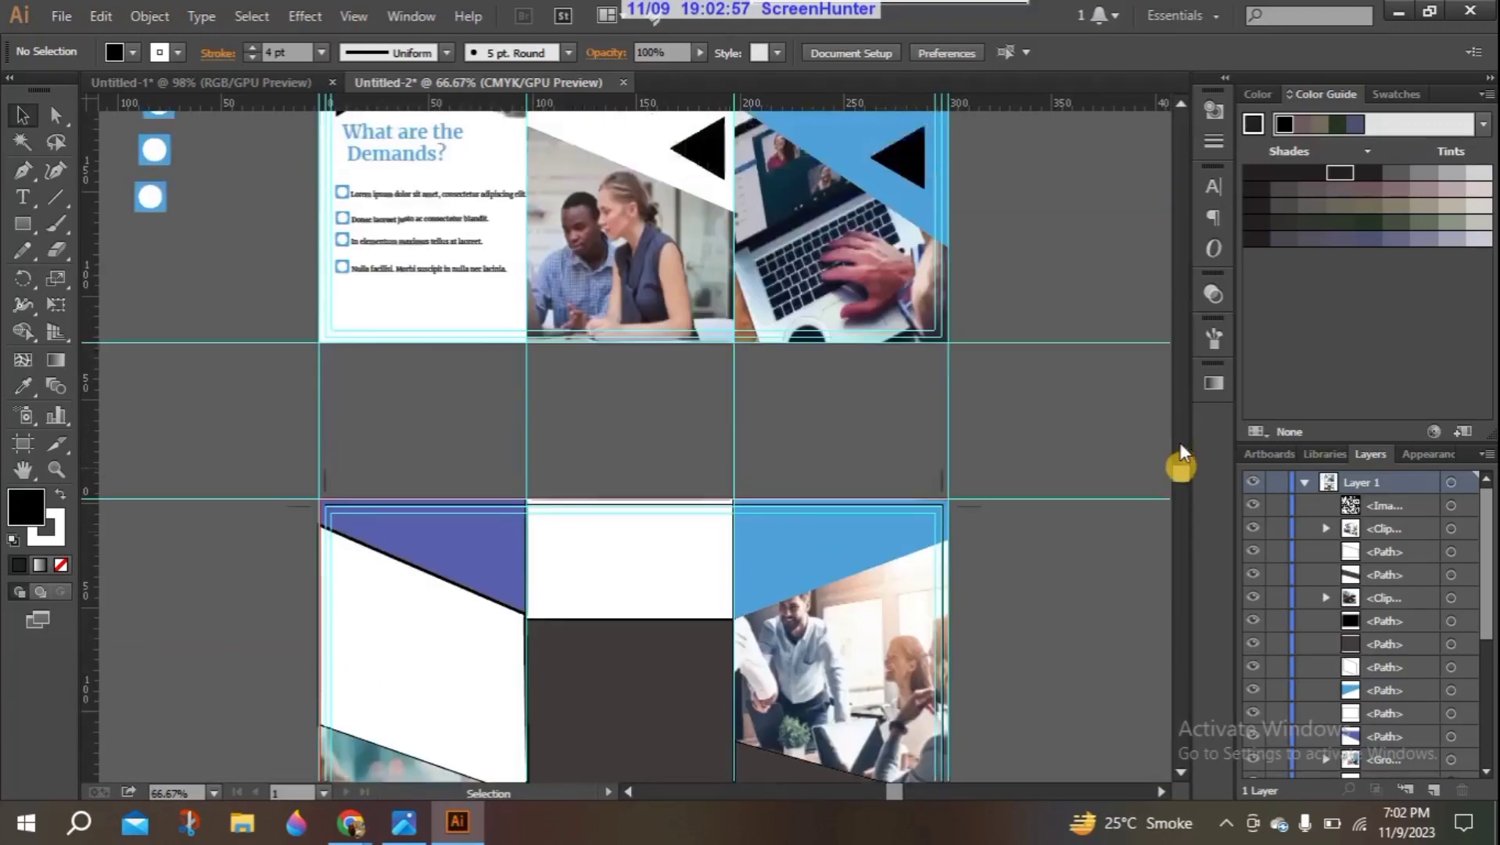
{"action": "scroll", "coordinate": [1188, 485], "scroll_direction": "up", "scroll_amount": 8}
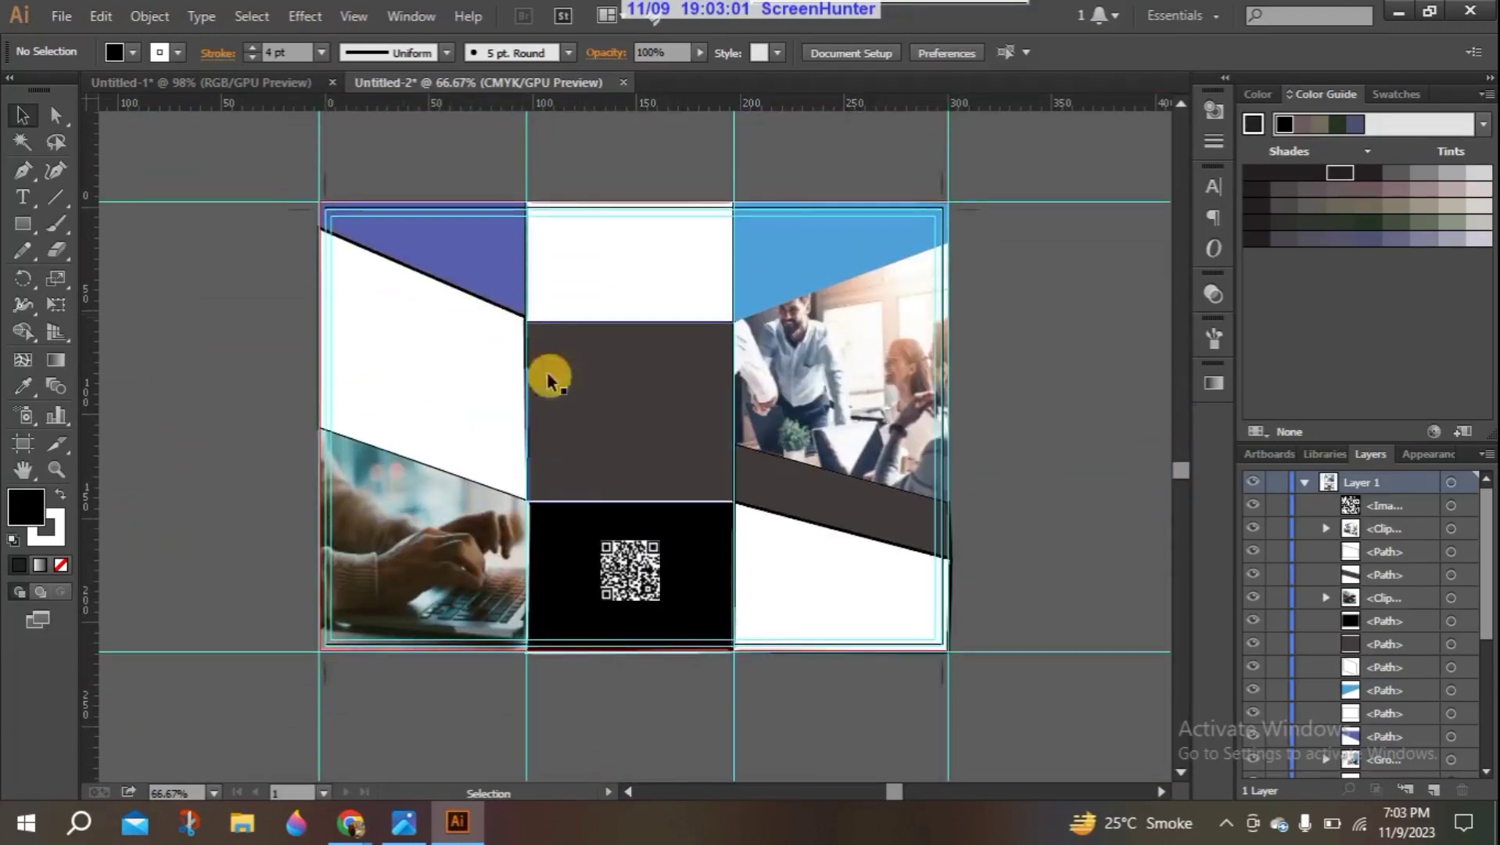
{"action": "mouse_move", "coordinate": [892, 791]}
{"action": "left_mouse_down"}
{"action": "mouse_move", "coordinate": [912, 793]}
{"action": "mouse_move", "coordinate": [870, 779]}
{"action": "mouse_move", "coordinate": [895, 782]}
{"action": "left_mouse_up"}
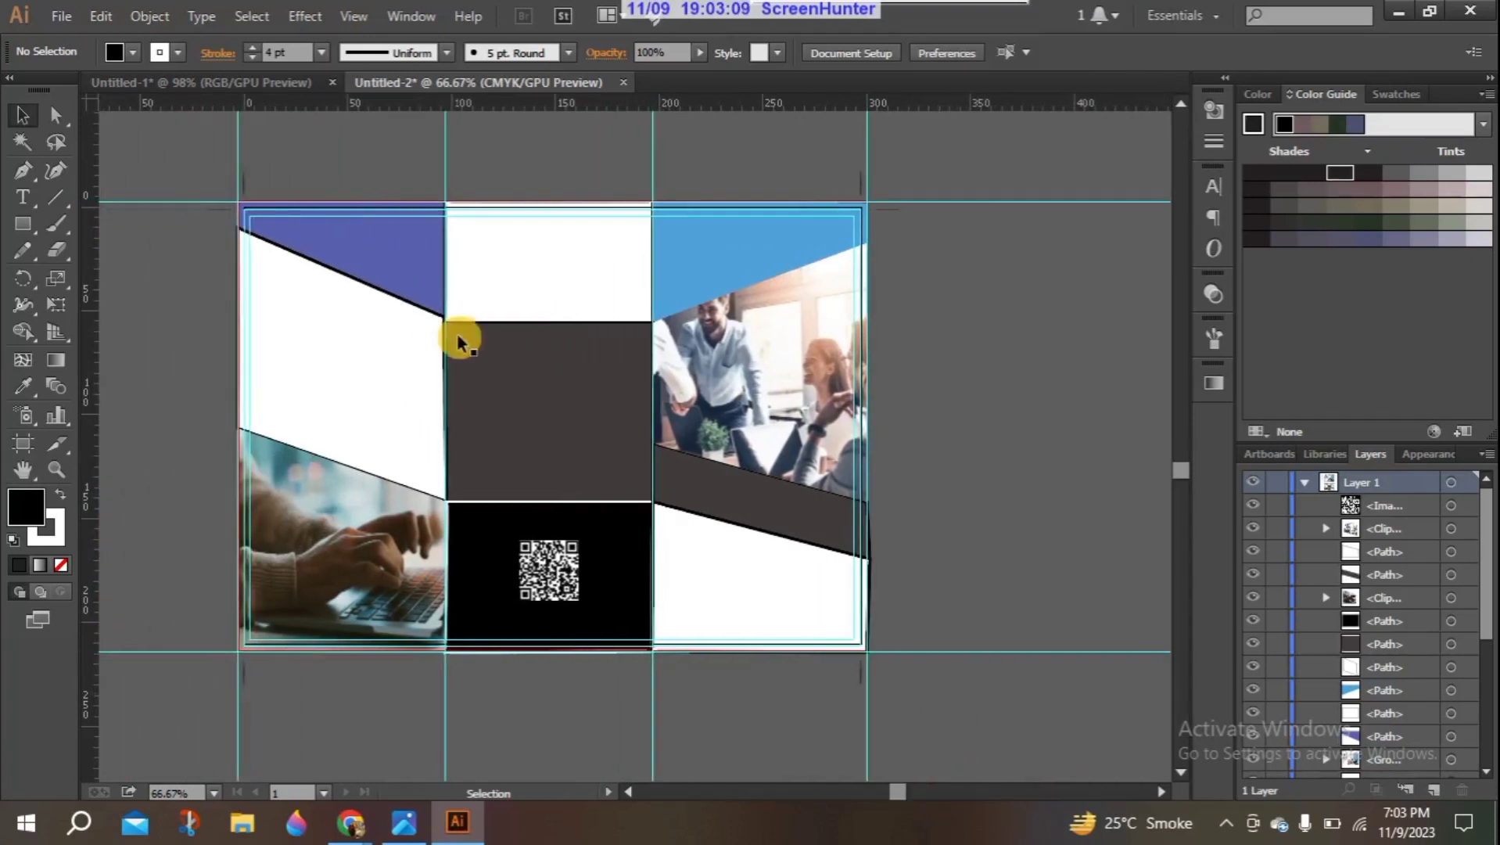
Step: Copy the photo of the two standing office colleagues from the Untitled-1 document and paste it into the Untitled-2 brochure
{"action": "left_click", "coordinate": [242, 83]}
{"action": "left_click", "coordinate": [419, 379]}
{"action": "left_click_drag", "start_coordinate": [419, 379], "coordinate": [740, 187]}
{"action": "left_click_drag", "start_coordinate": [226, 541], "coordinate": [532, 528]}
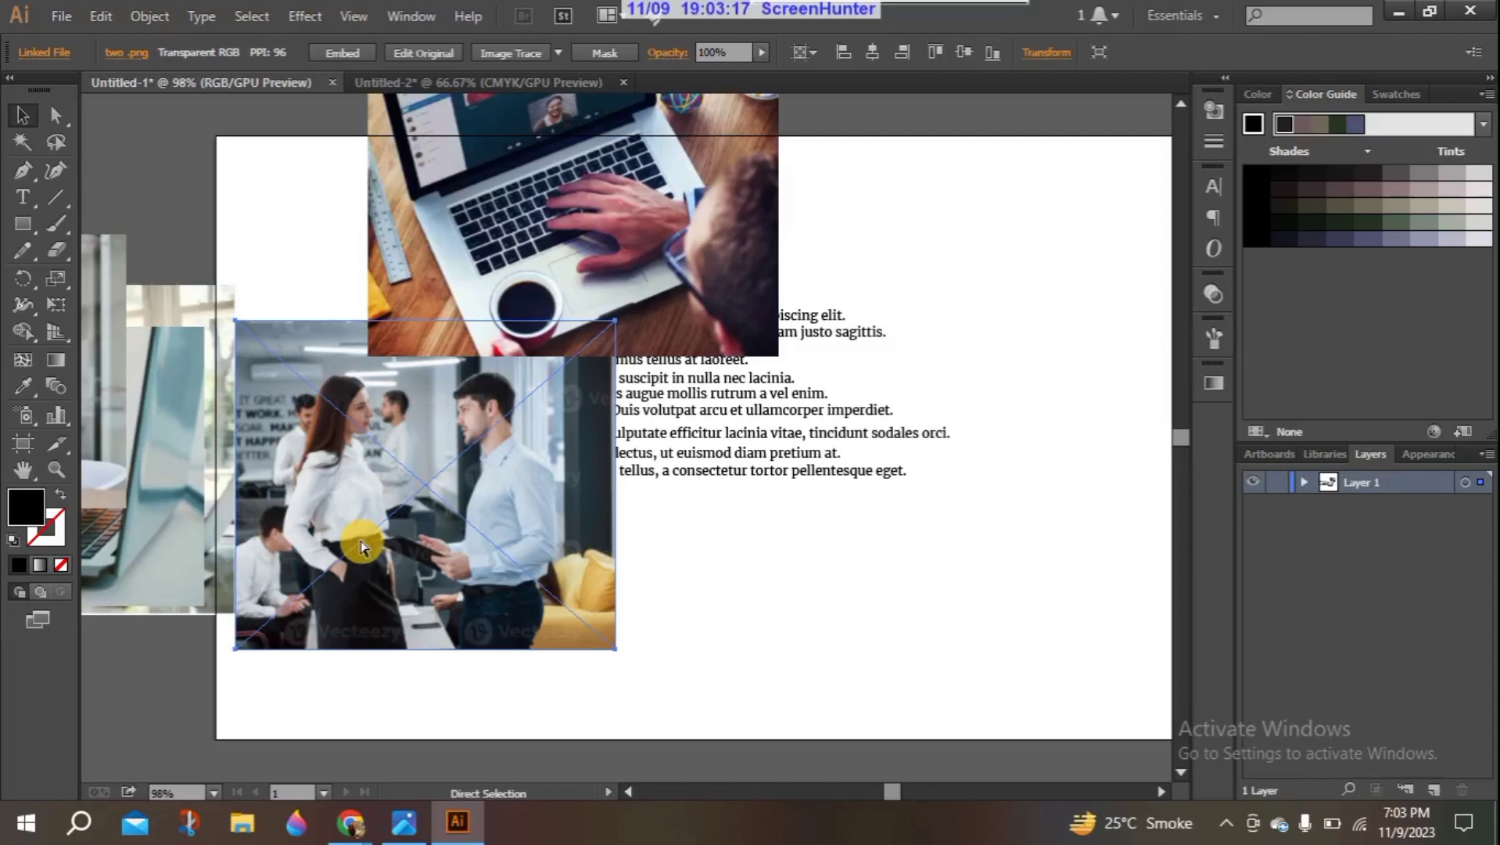
{"action": "left_click", "coordinate": [461, 83]}
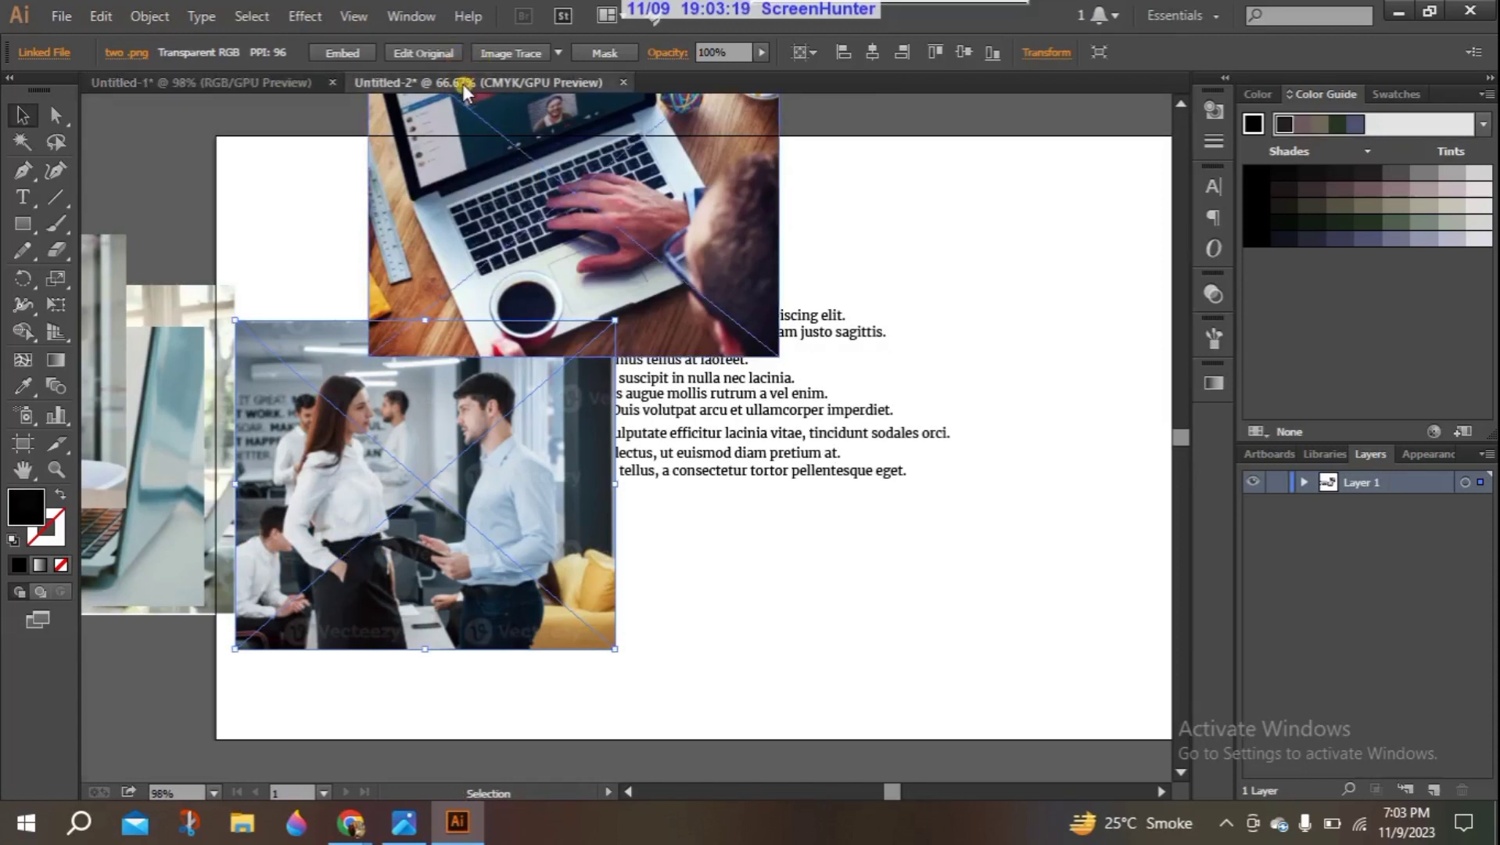
{"action": "key", "text": "ctrl+v"}
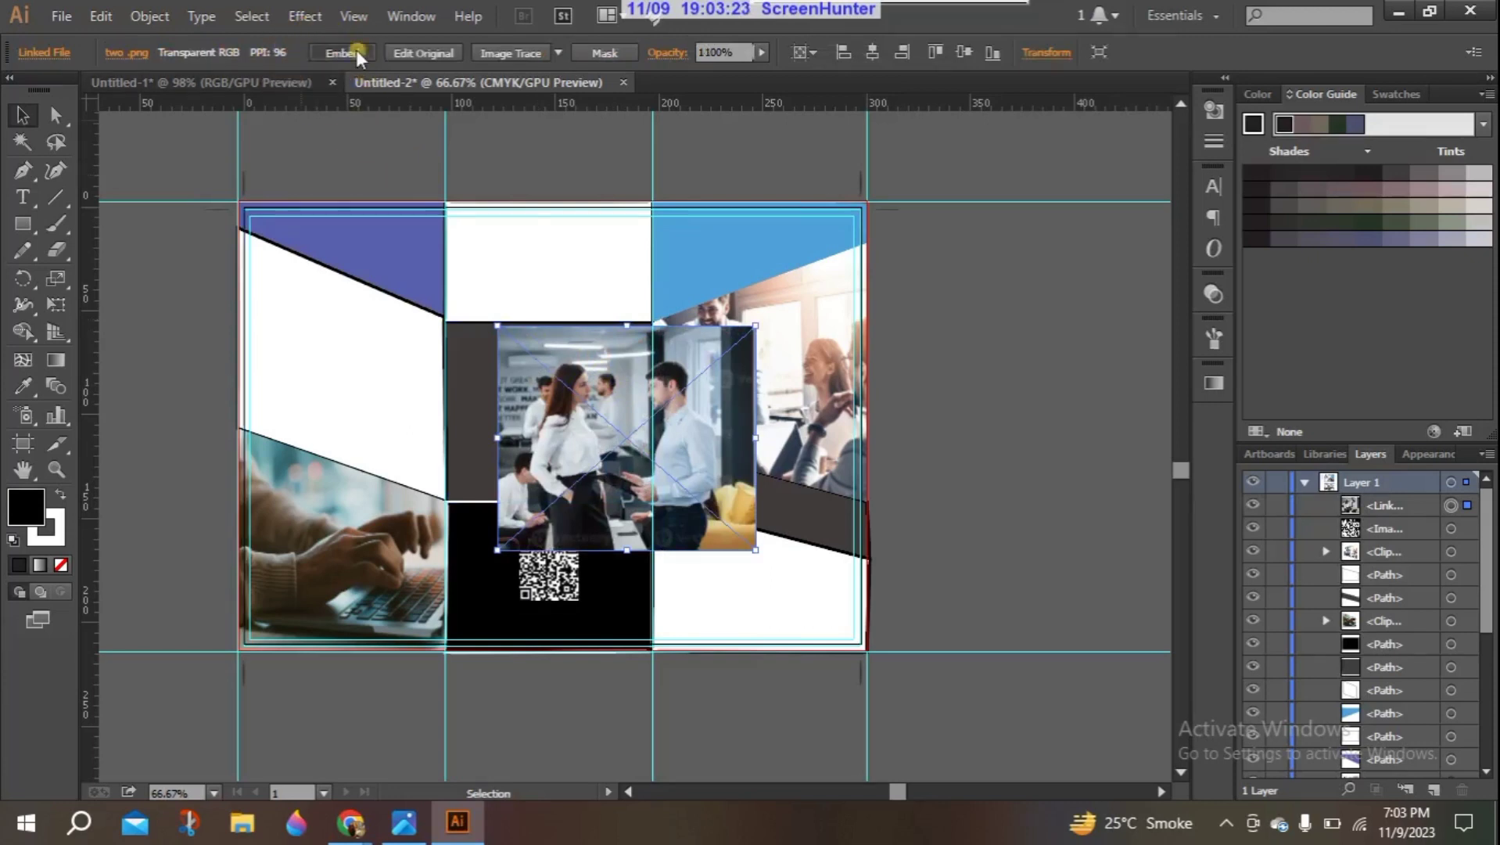
Step: Embed the photo of the two standing colleagues and move it over the purple shape atop the left column
{"action": "left_click", "coordinate": [357, 51]}
{"action": "left_click_drag", "start_coordinate": [595, 361], "coordinate": [336, 232]}
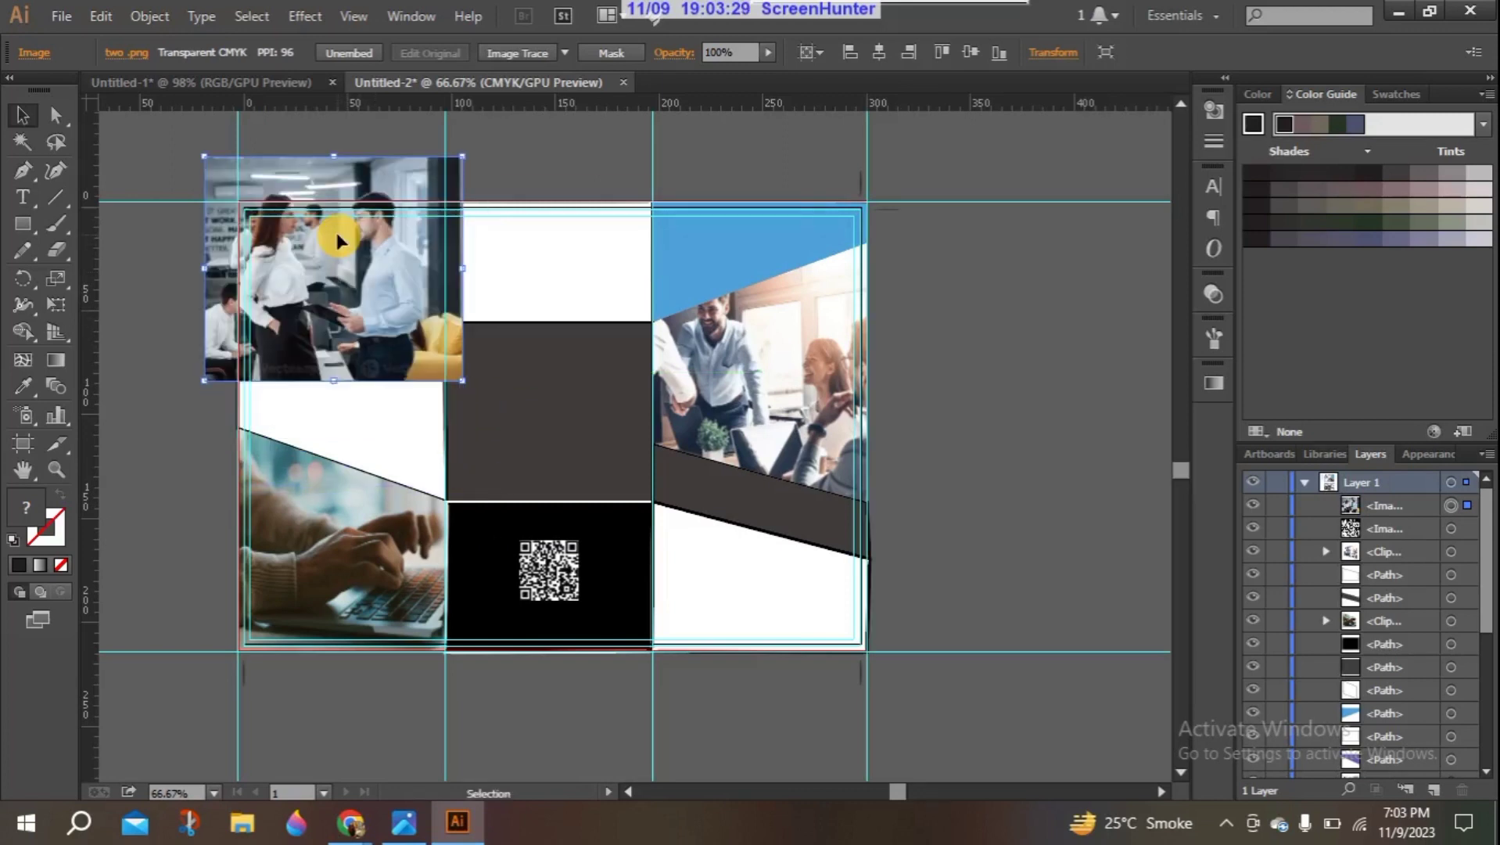
{"action": "left_click_drag", "start_coordinate": [357, 298], "coordinate": [365, 276]}
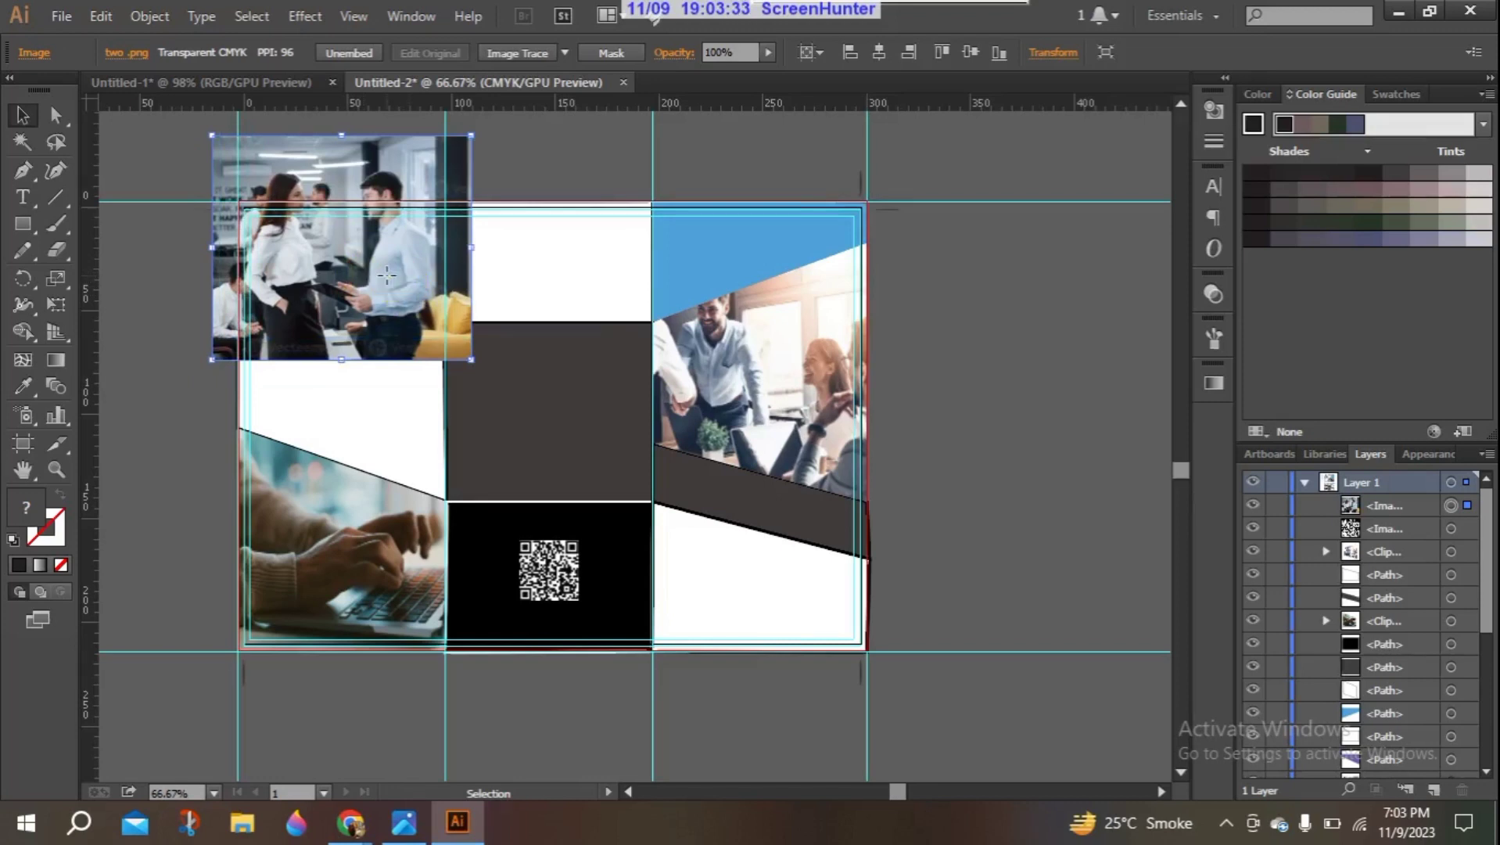
Step: Send the photo of the two standing colleagues backward step by step until it sits behind the left column's middle white panel
{"action": "right_click", "coordinate": [387, 275]}
{"action": "mouse_move", "coordinate": [470, 410]}
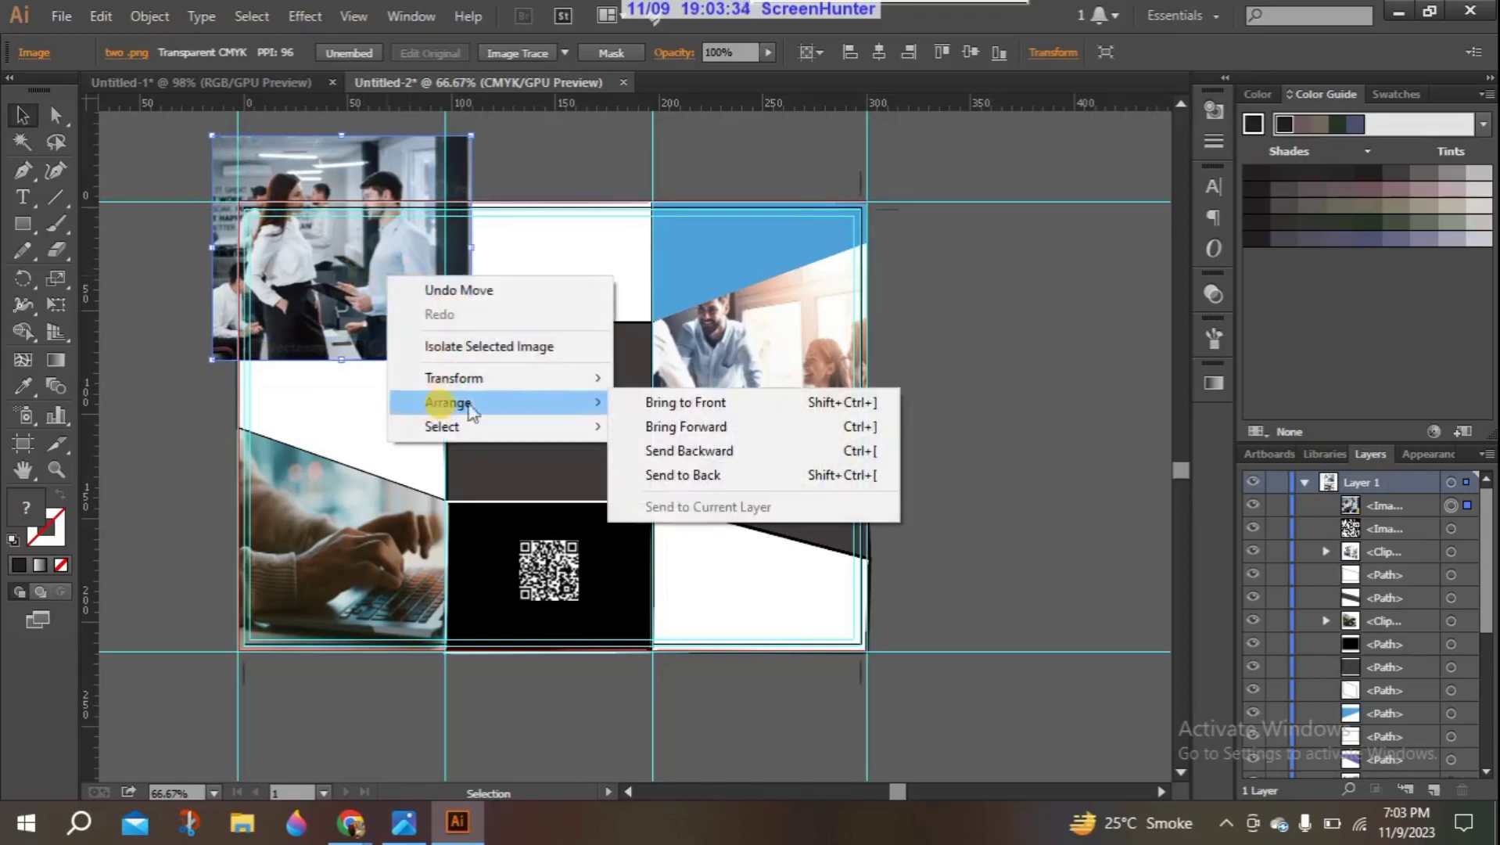
{"action": "left_click", "coordinate": [728, 451]}
{"action": "right_click", "coordinate": [300, 254]}
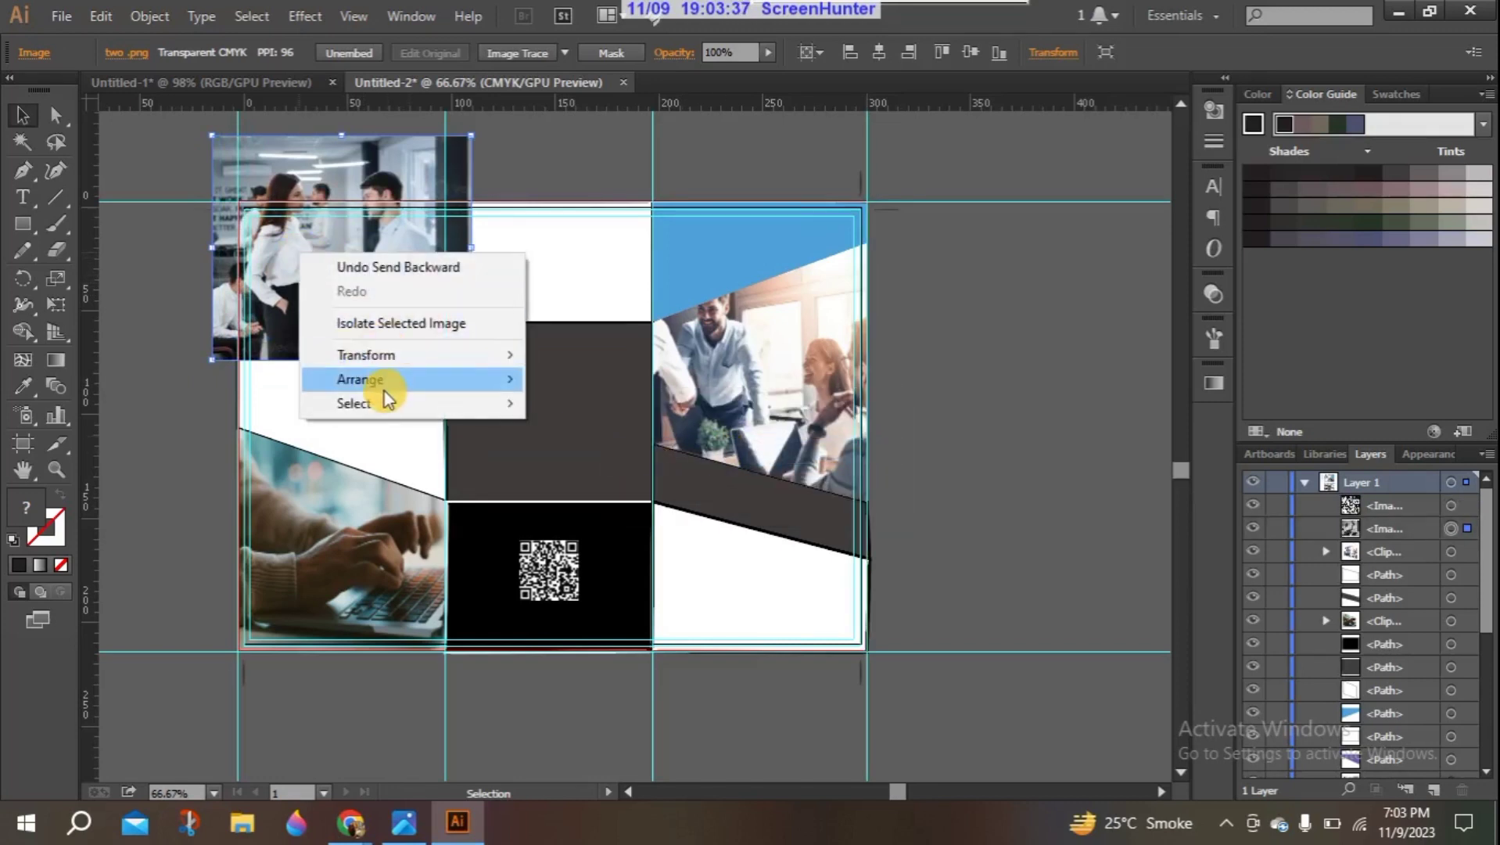
{"action": "mouse_move", "coordinate": [383, 380]}
{"action": "left_click", "coordinate": [607, 431]}
{"action": "right_click", "coordinate": [316, 273]}
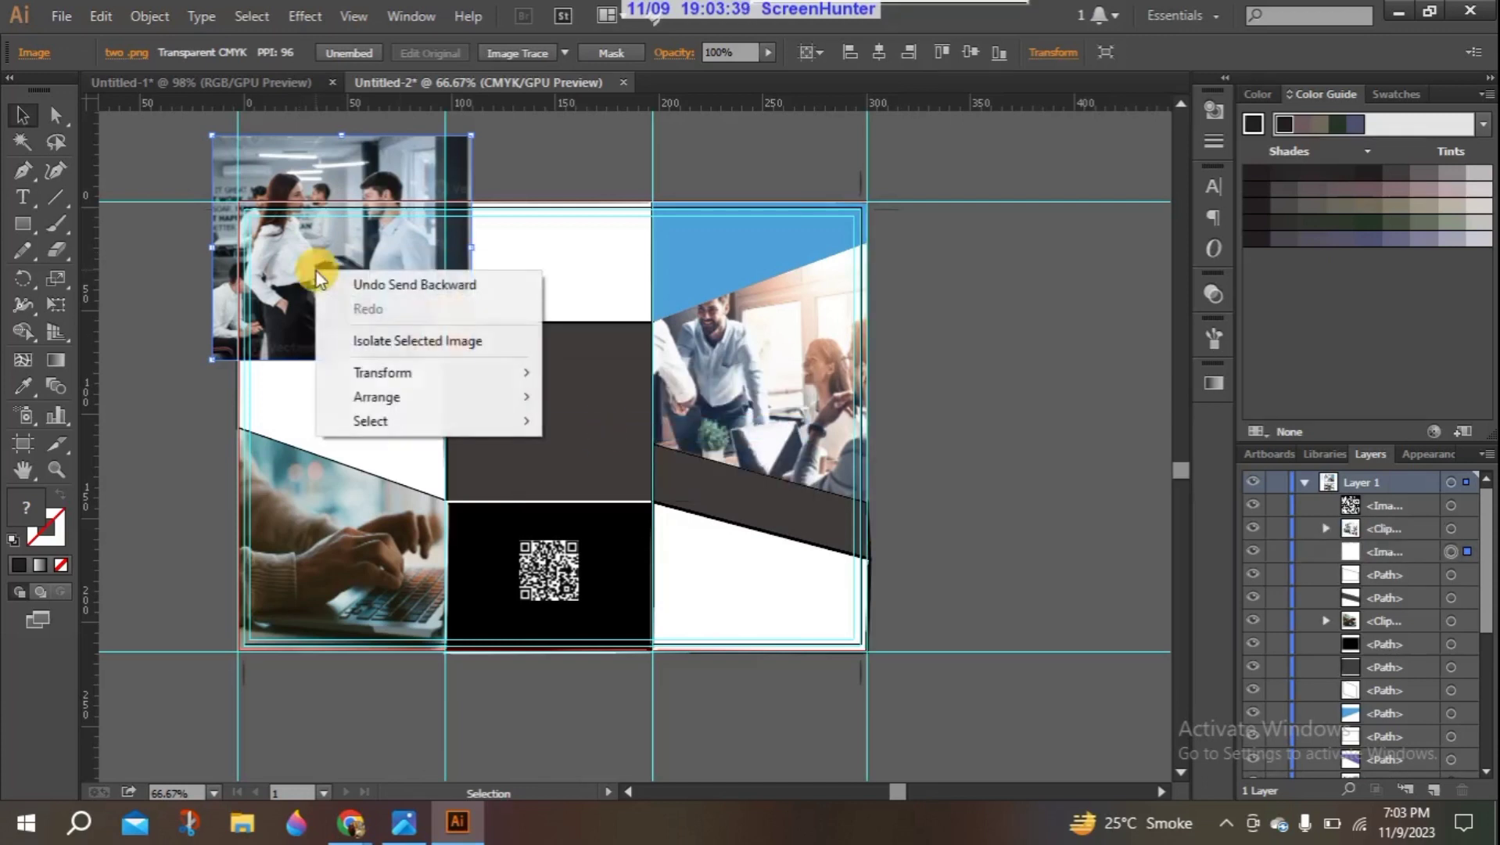
{"action": "mouse_move", "coordinate": [462, 397]}
{"action": "left_click", "coordinate": [695, 452]}
{"action": "right_click", "coordinate": [354, 256]}
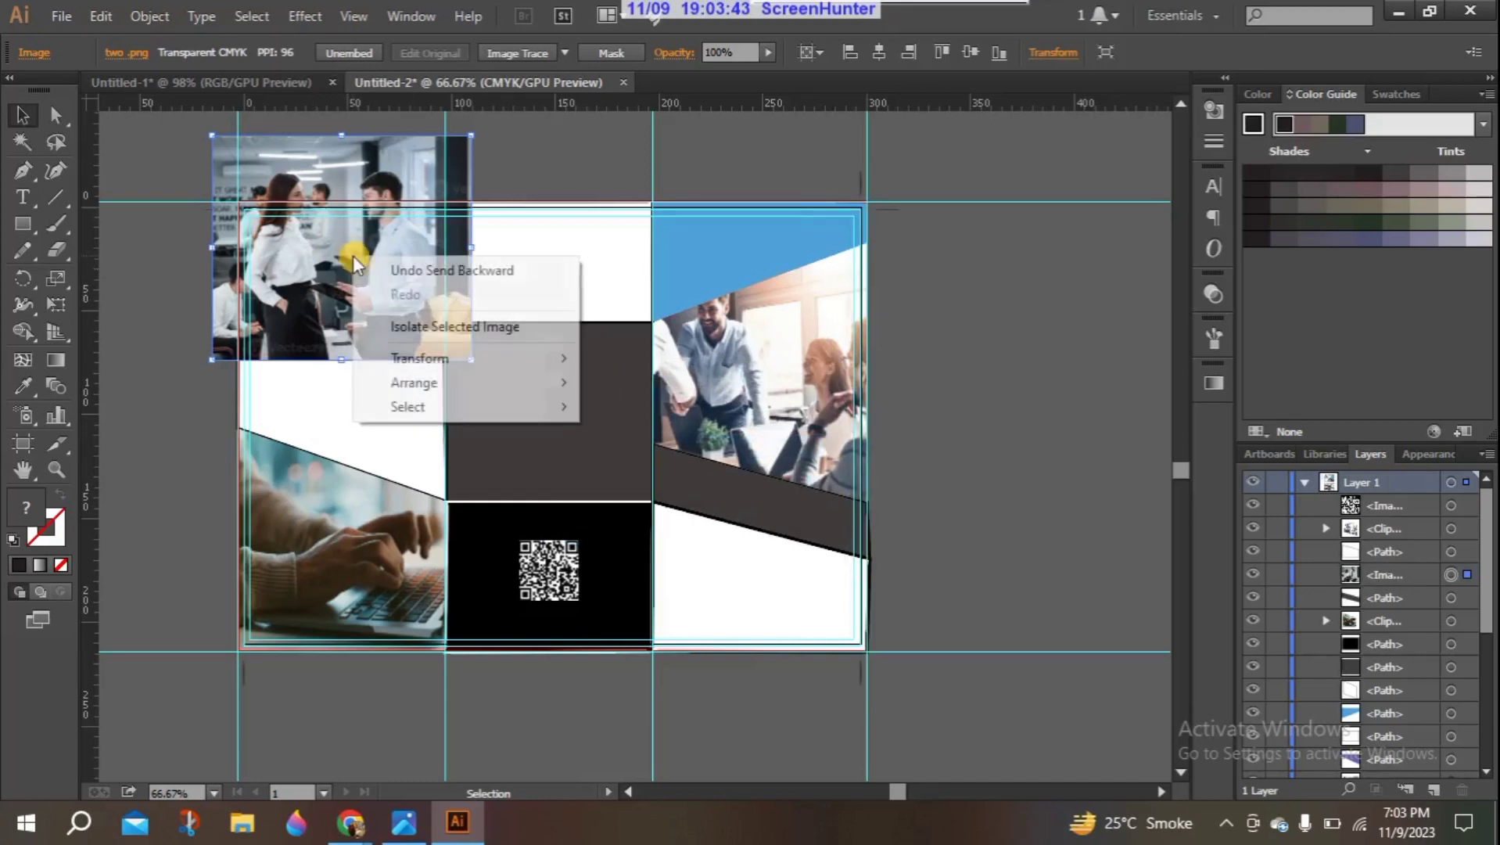
{"action": "left_click", "coordinate": [655, 431]}
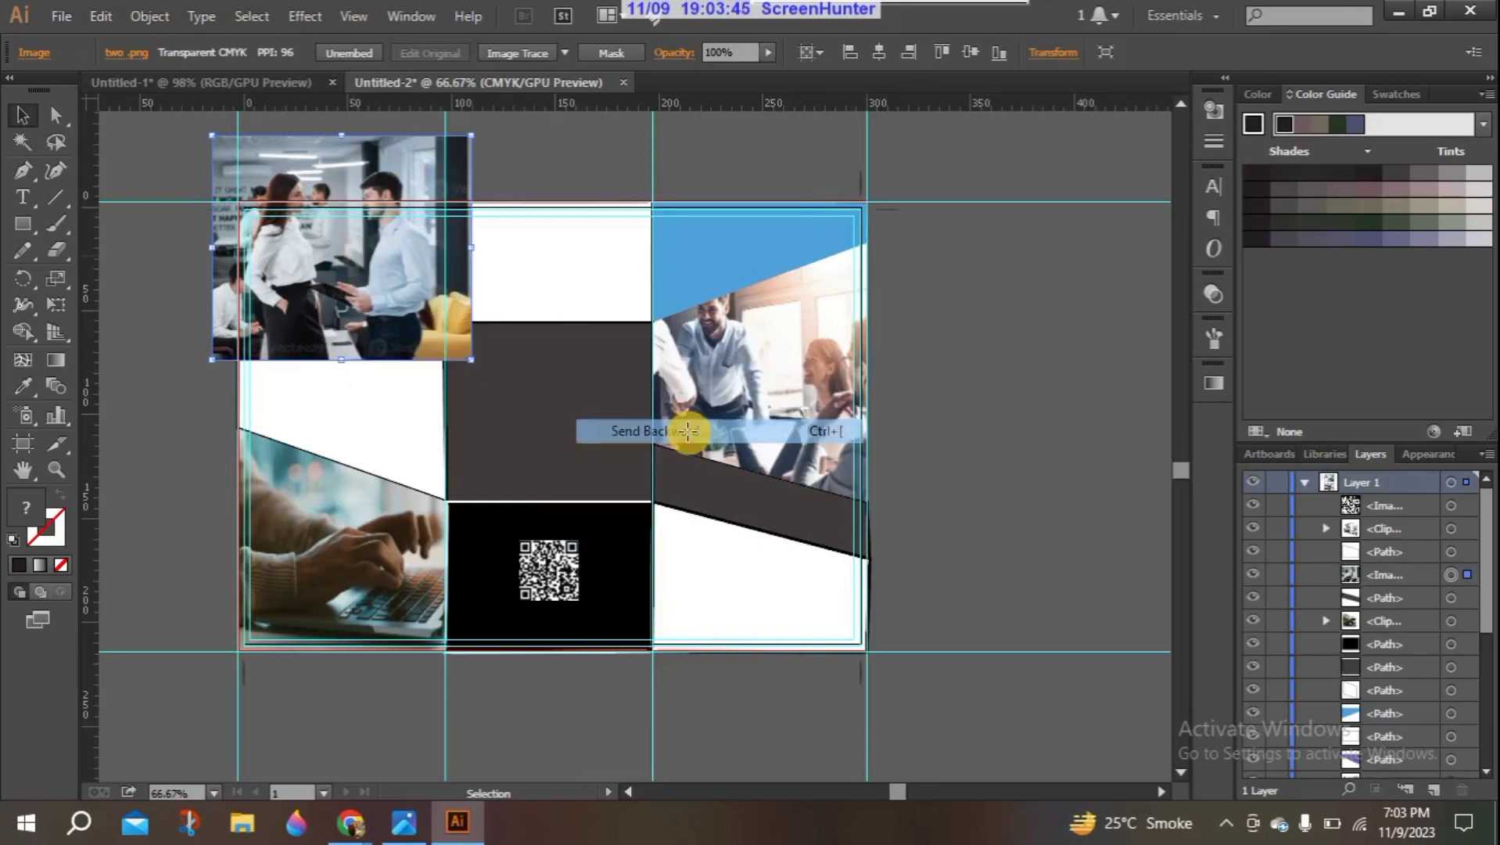
{"action": "right_click", "coordinate": [318, 264]}
{"action": "mouse_move", "coordinate": [430, 389]}
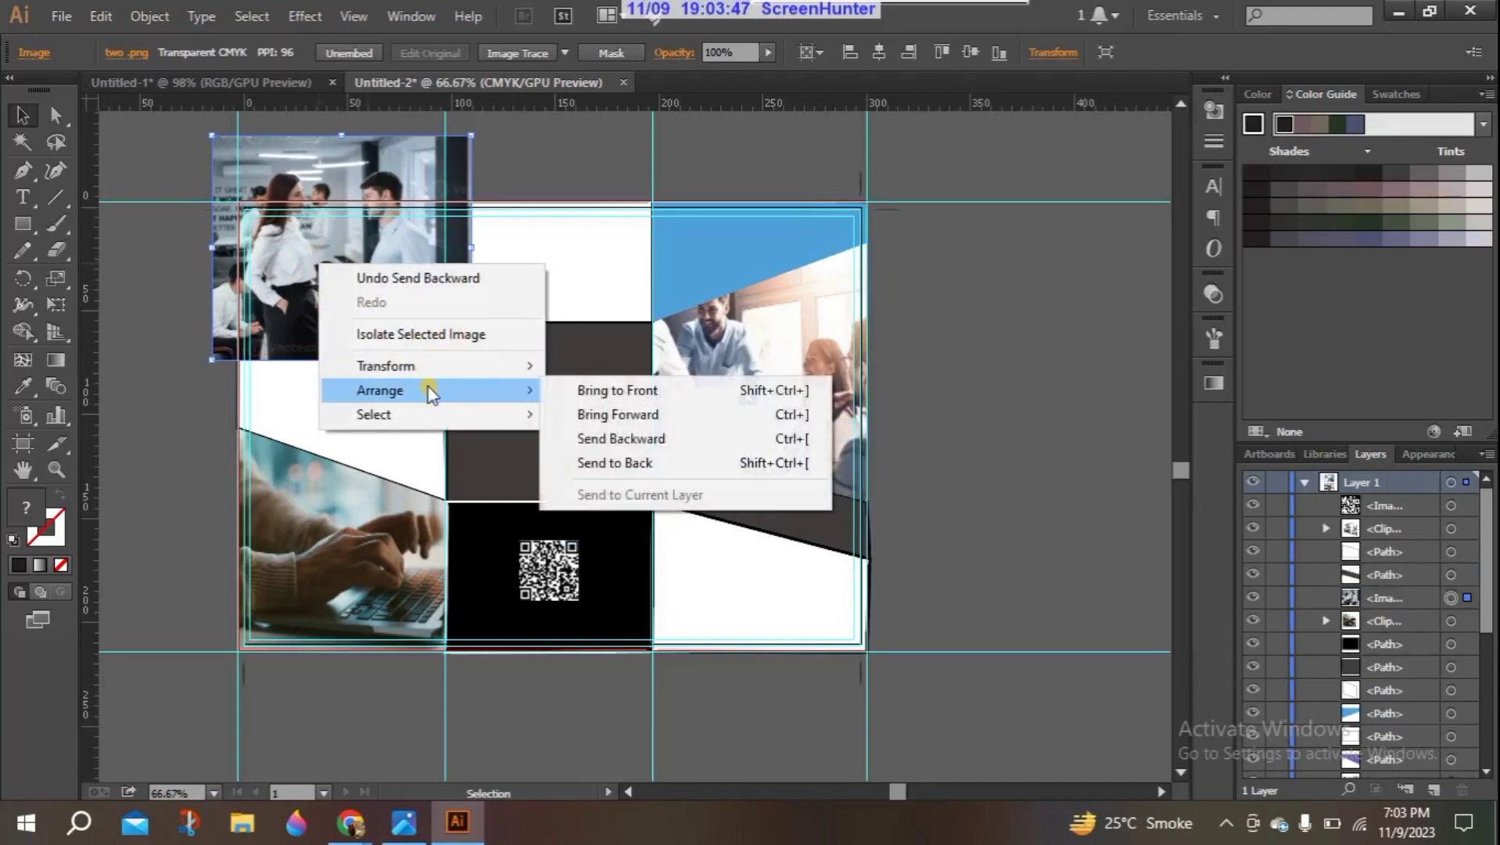
{"action": "left_click", "coordinate": [660, 435]}
{"action": "right_click", "coordinate": [349, 282]}
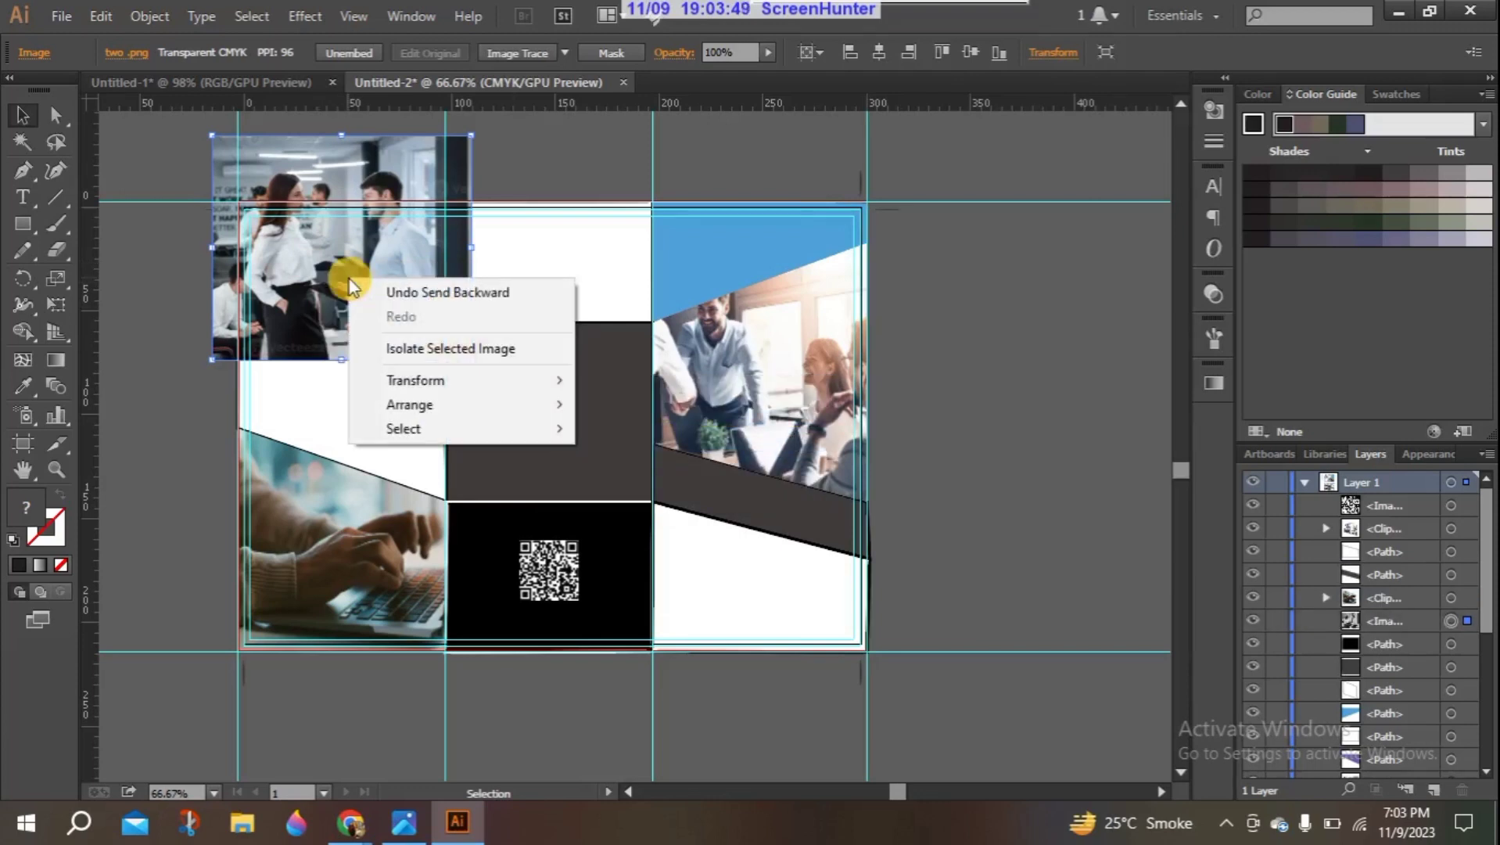
{"action": "mouse_move", "coordinate": [438, 404]}
{"action": "left_click", "coordinate": [655, 482]}
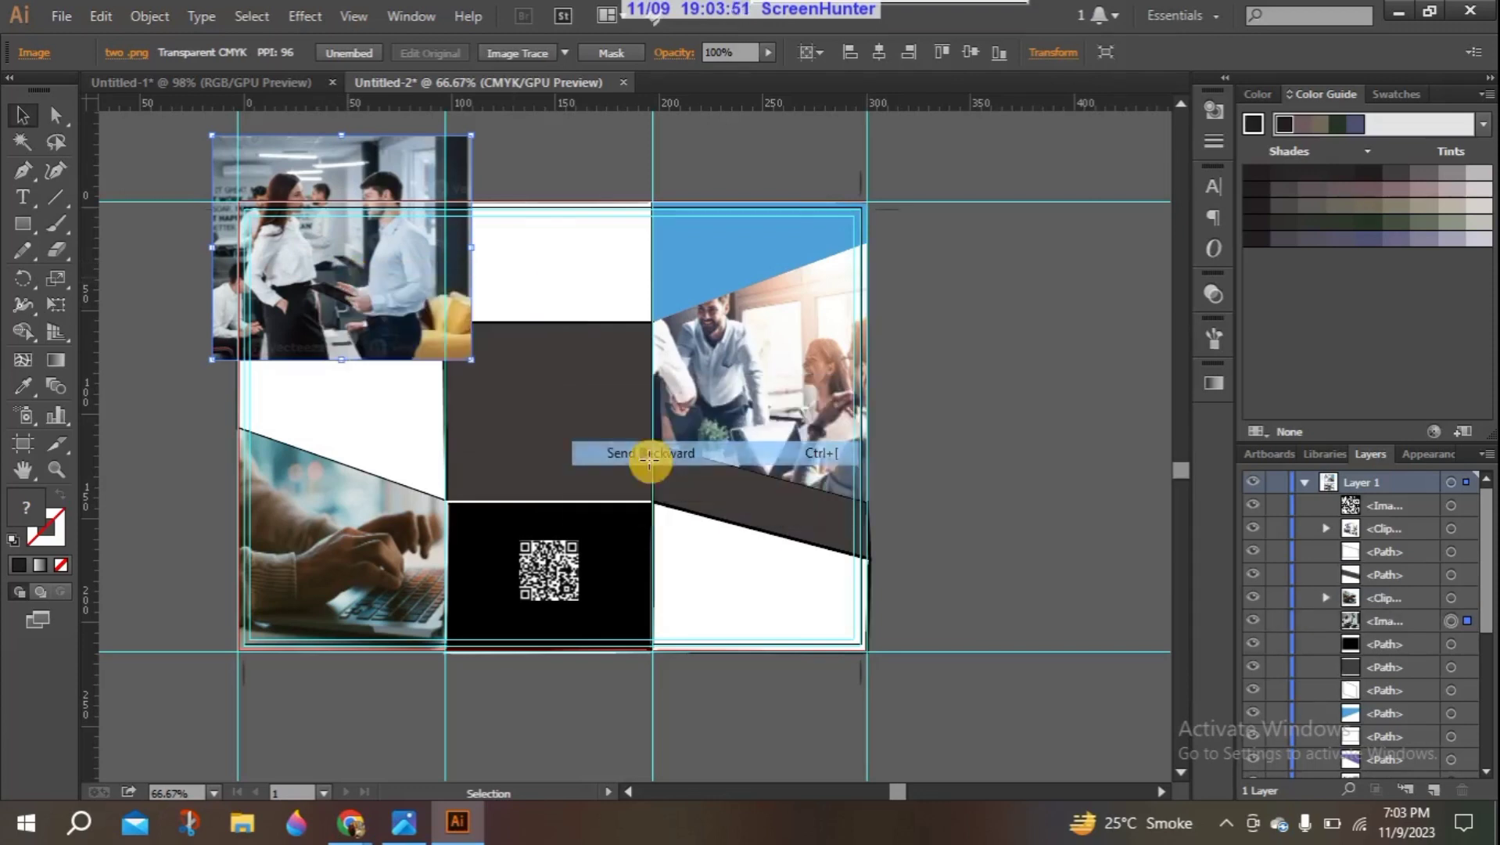
{"action": "right_click", "coordinate": [366, 296]}
{"action": "mouse_move", "coordinate": [463, 420]}
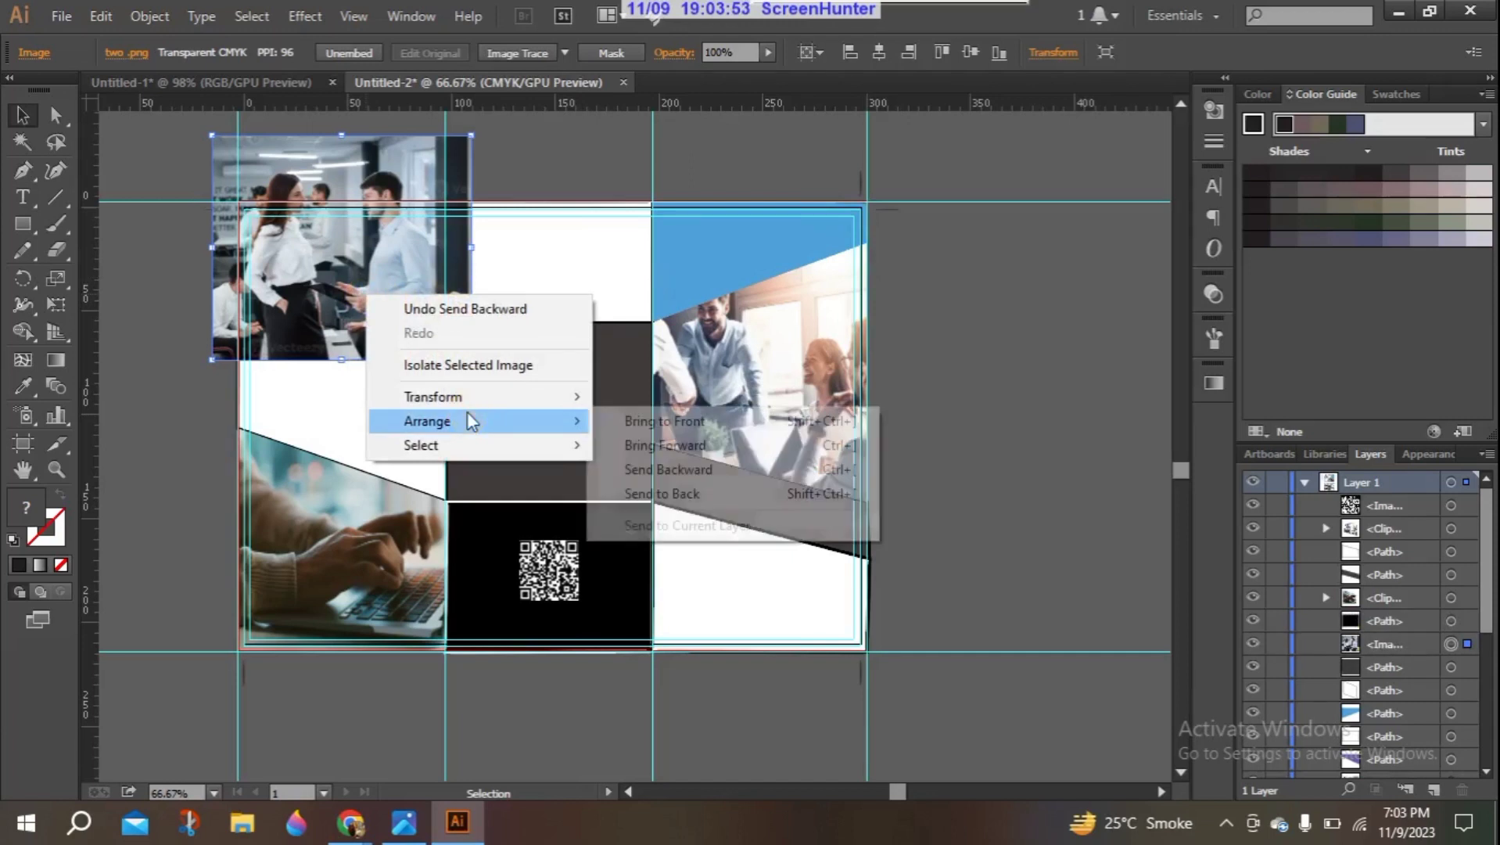
{"action": "left_click", "coordinate": [688, 467]}
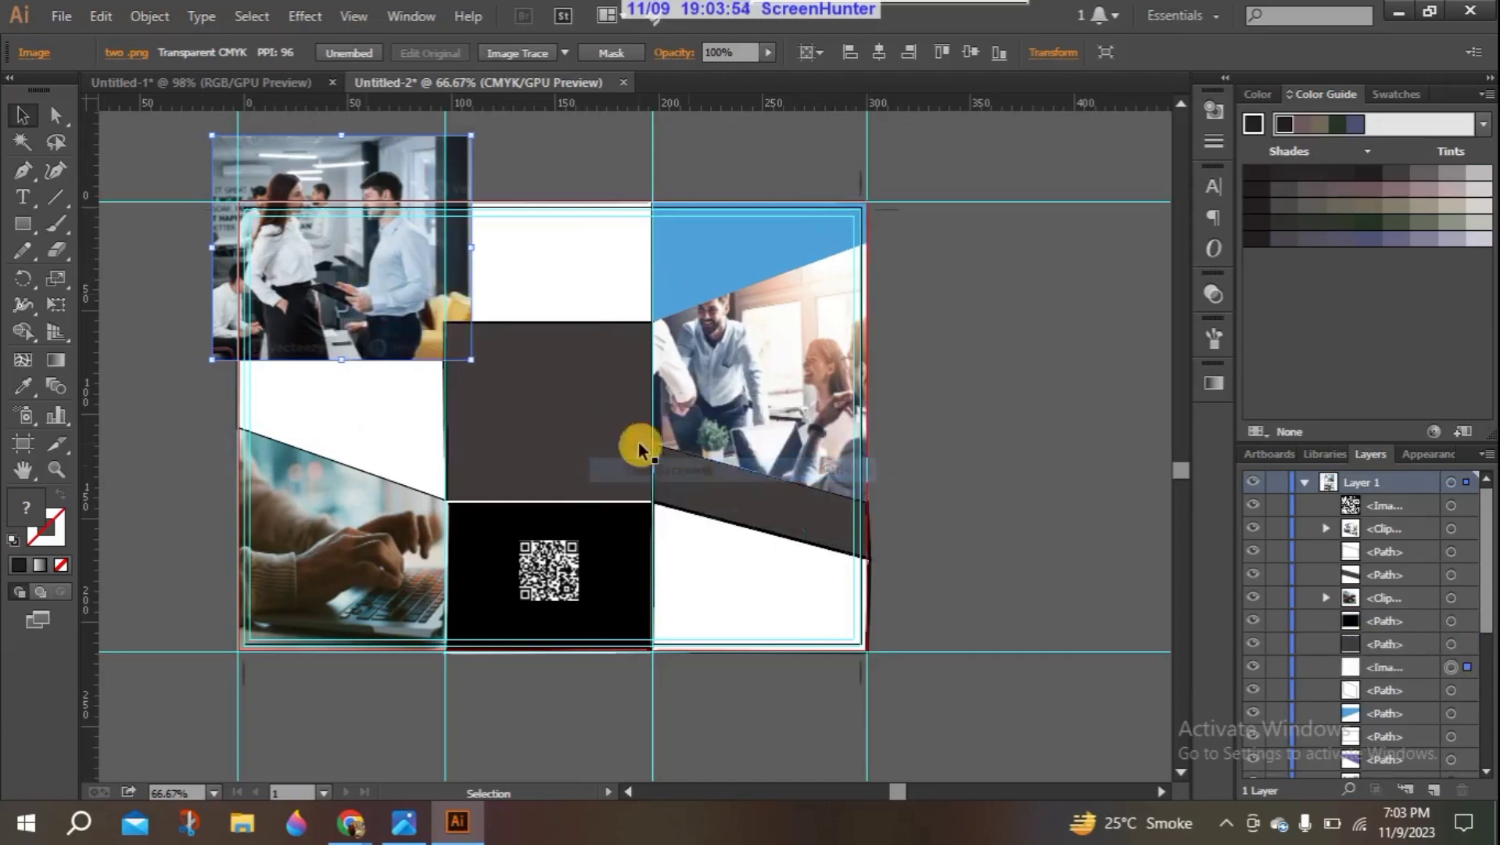
{"action": "right_click", "coordinate": [411, 287]}
{"action": "mouse_move", "coordinate": [554, 415]}
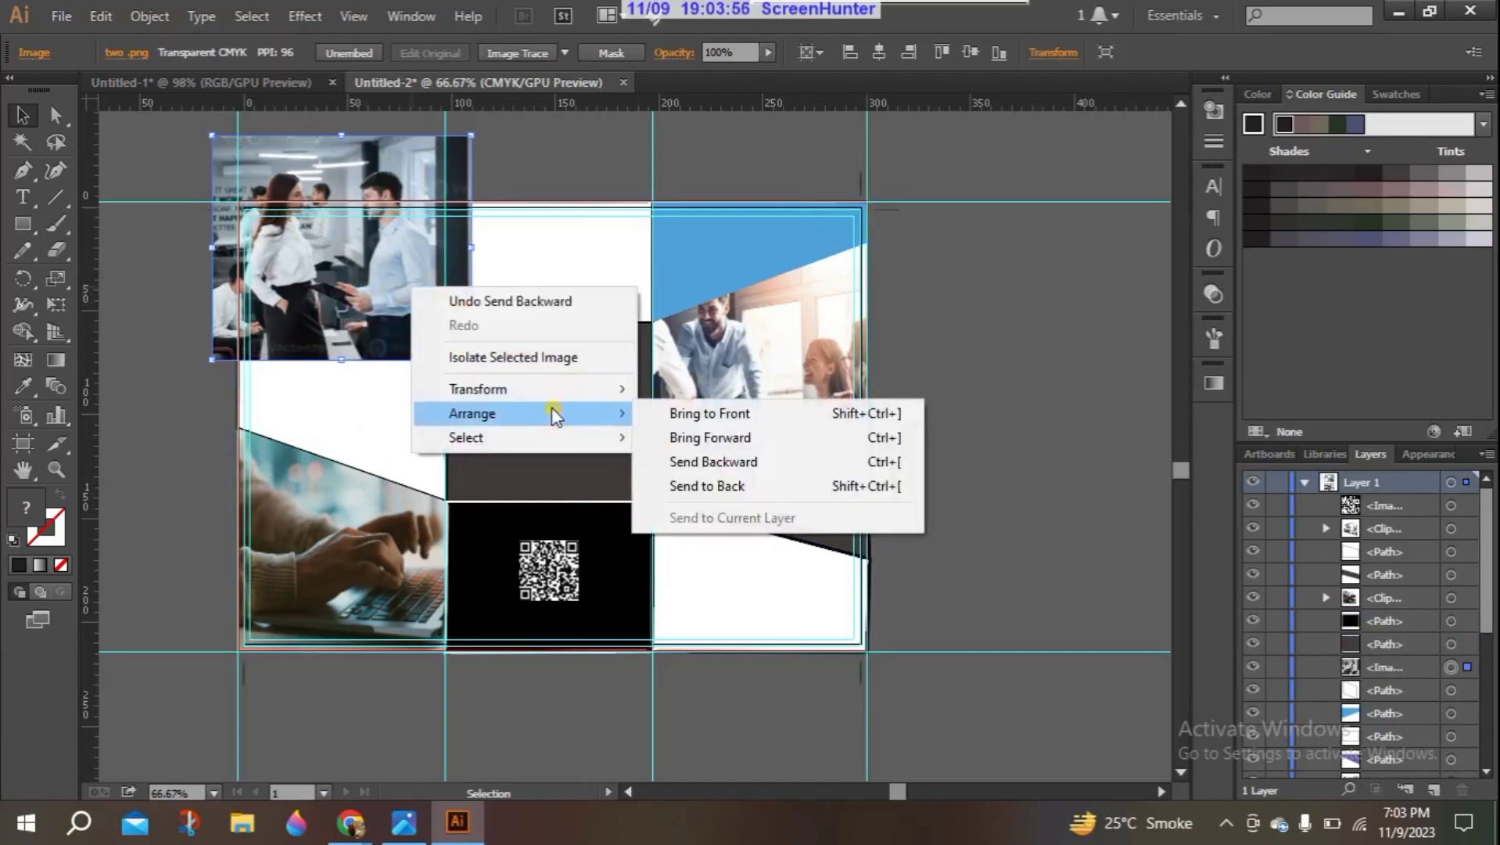
{"action": "left_click", "coordinate": [700, 462]}
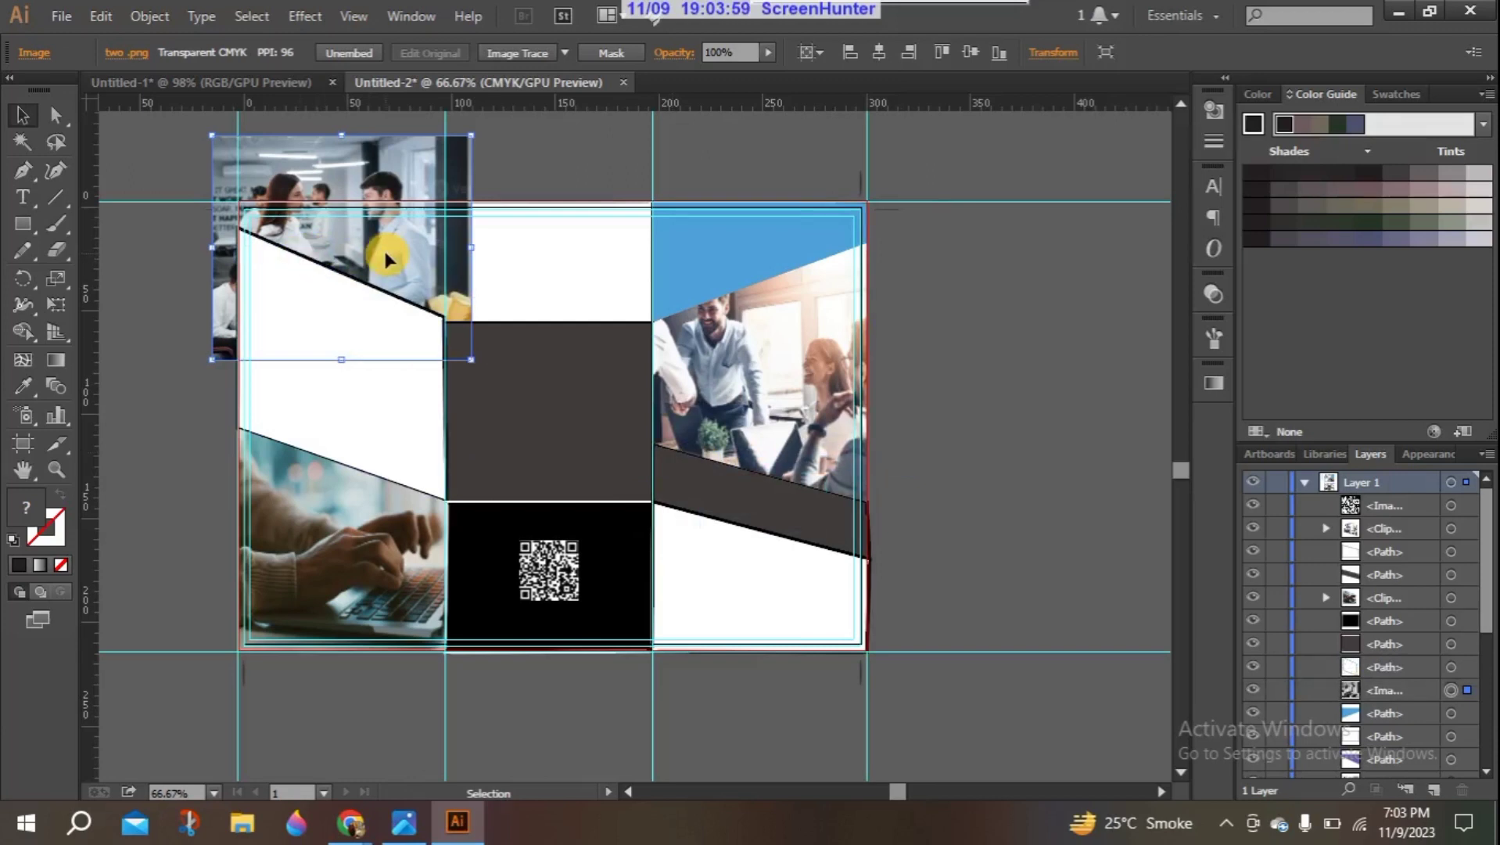
Step: Shift the two colleagues' photo to fit over the left column's top panel and clip it to that panel with a clipping mask
{"action": "left_click_drag", "start_coordinate": [456, 296], "coordinate": [467, 310]}
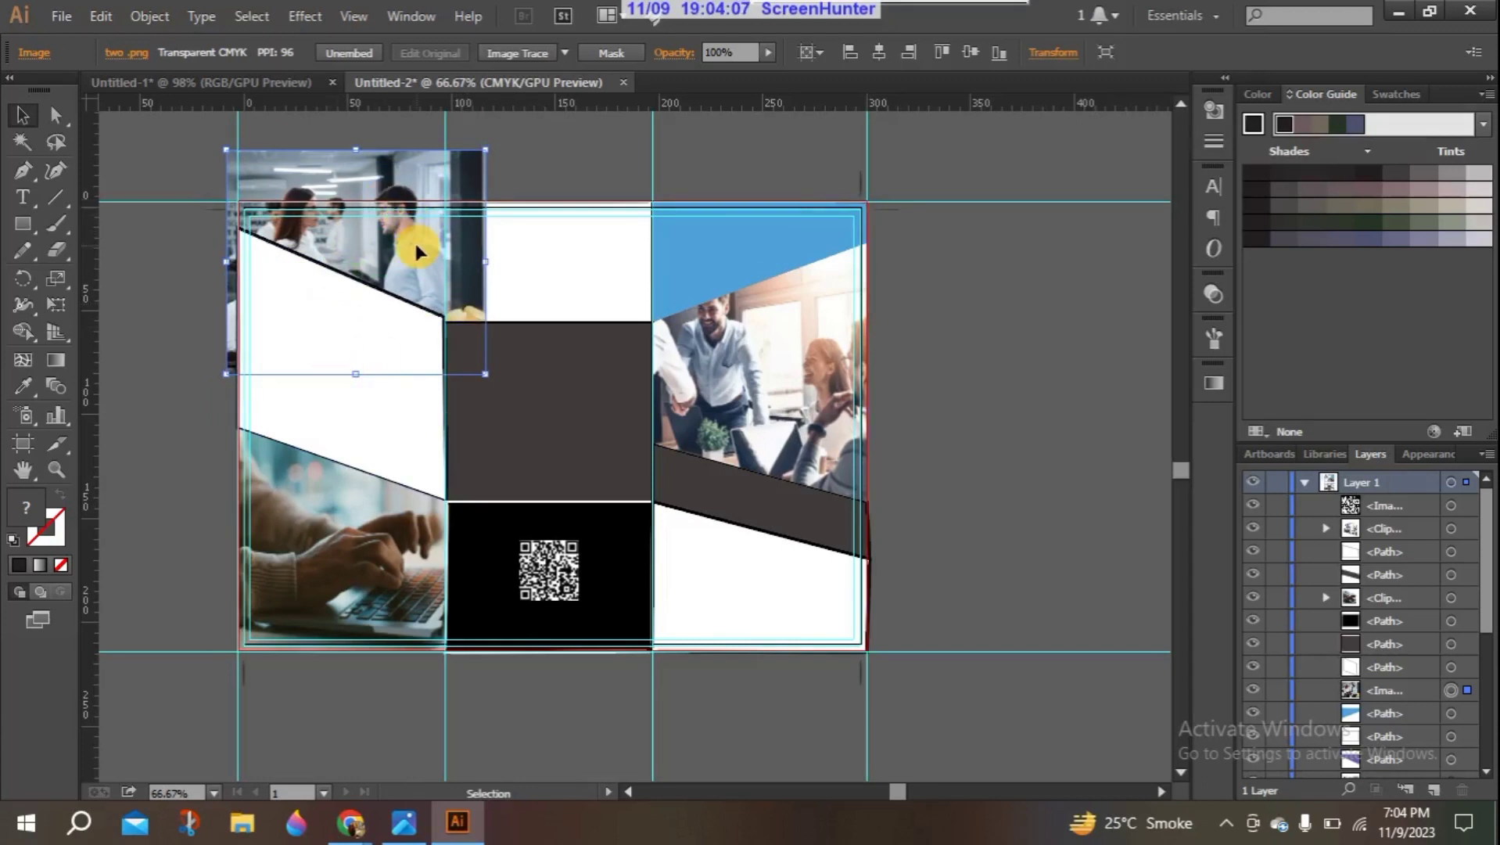
{"action": "left_click_drag", "start_coordinate": [469, 275], "coordinate": [486, 289]}
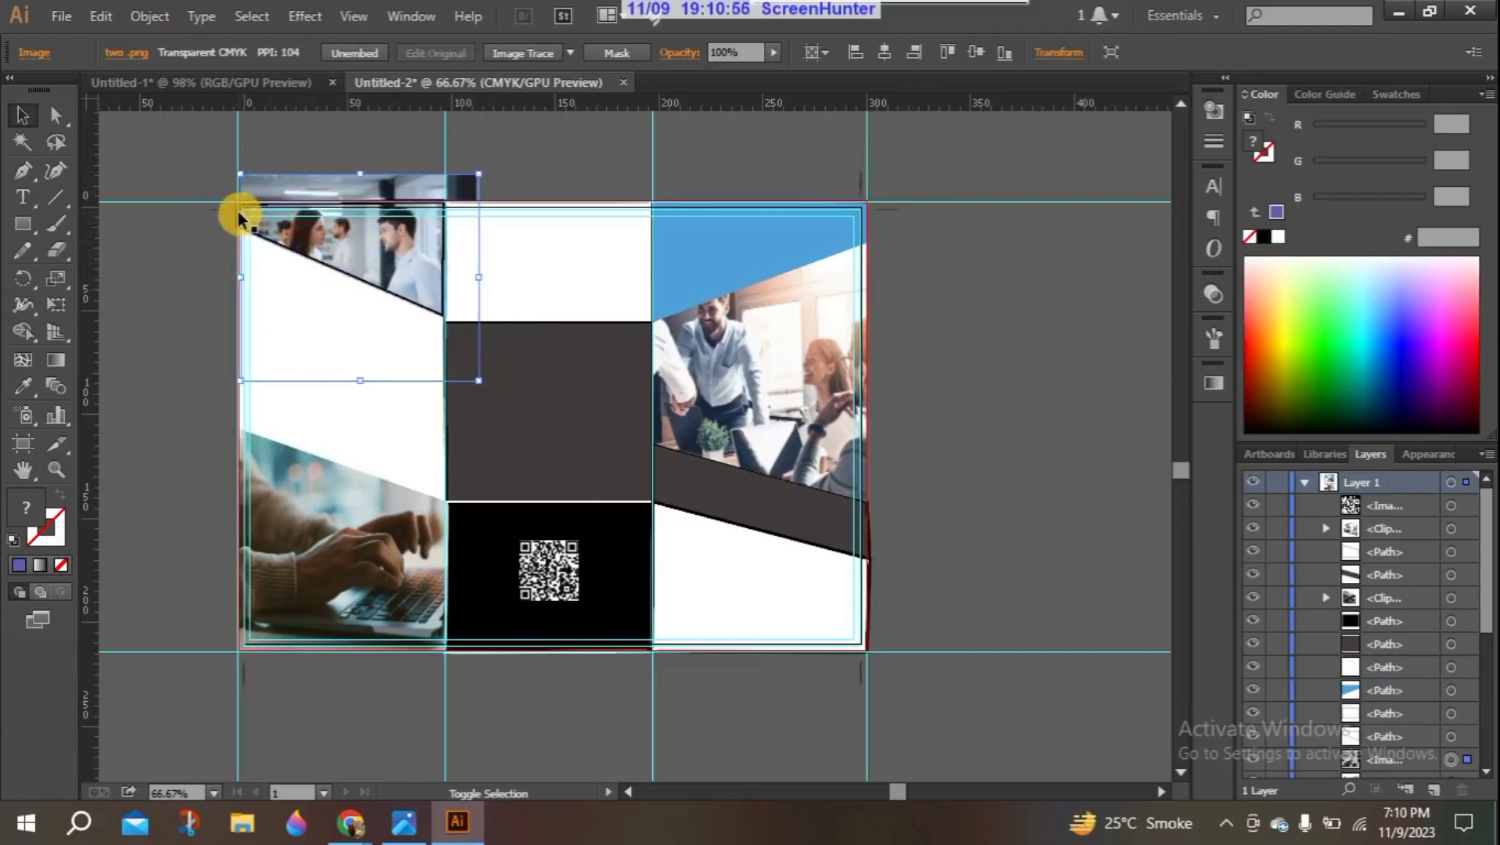
{"action": "left_click", "coordinate": [311, 237], "text": "shift"}
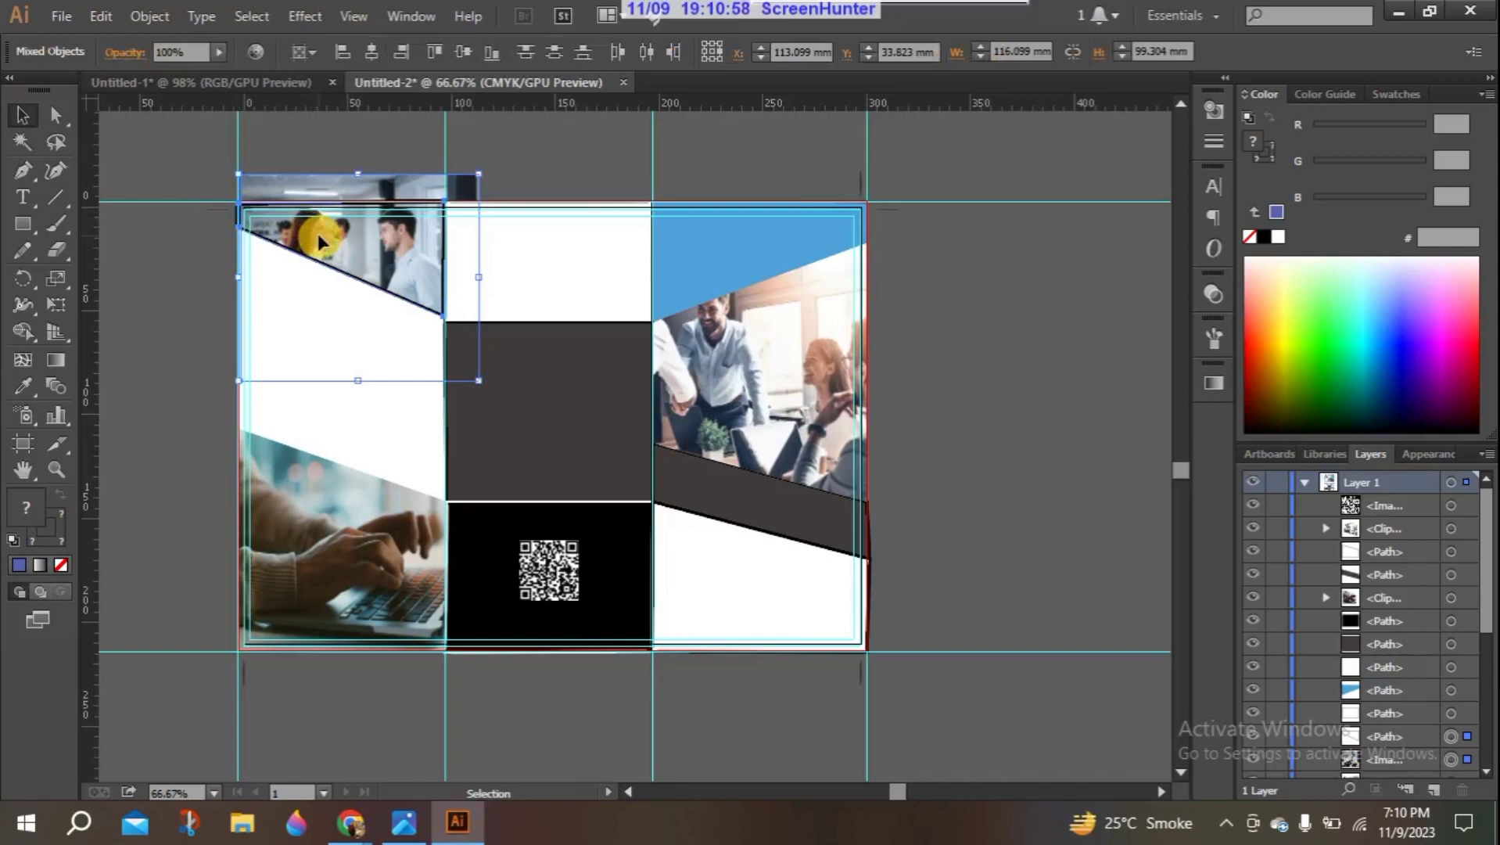
{"action": "right_click", "coordinate": [319, 233]}
{"action": "left_click", "coordinate": [413, 365]}
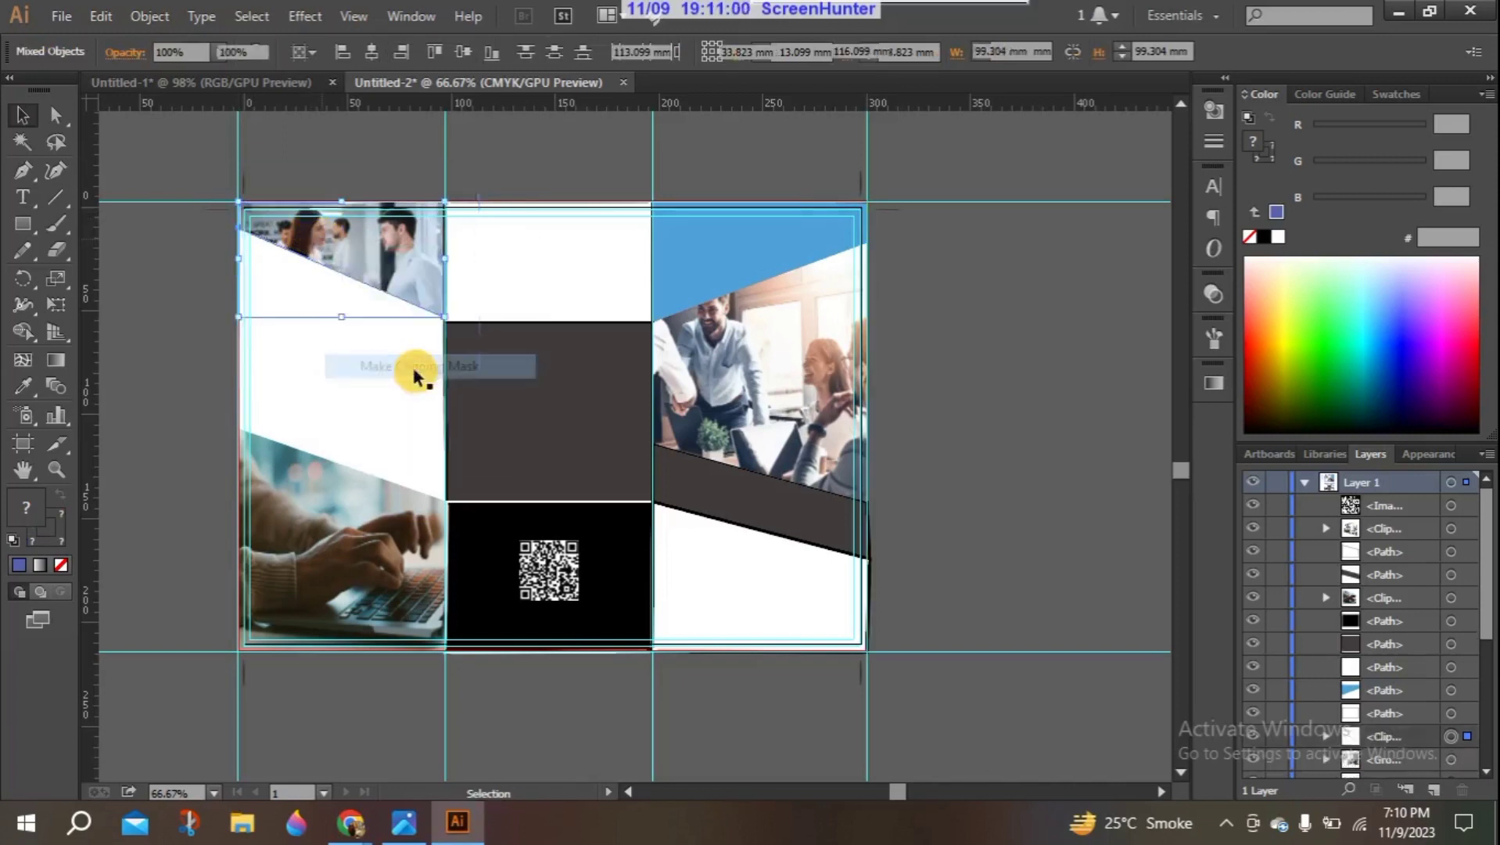
{"action": "left_click", "coordinate": [188, 285]}
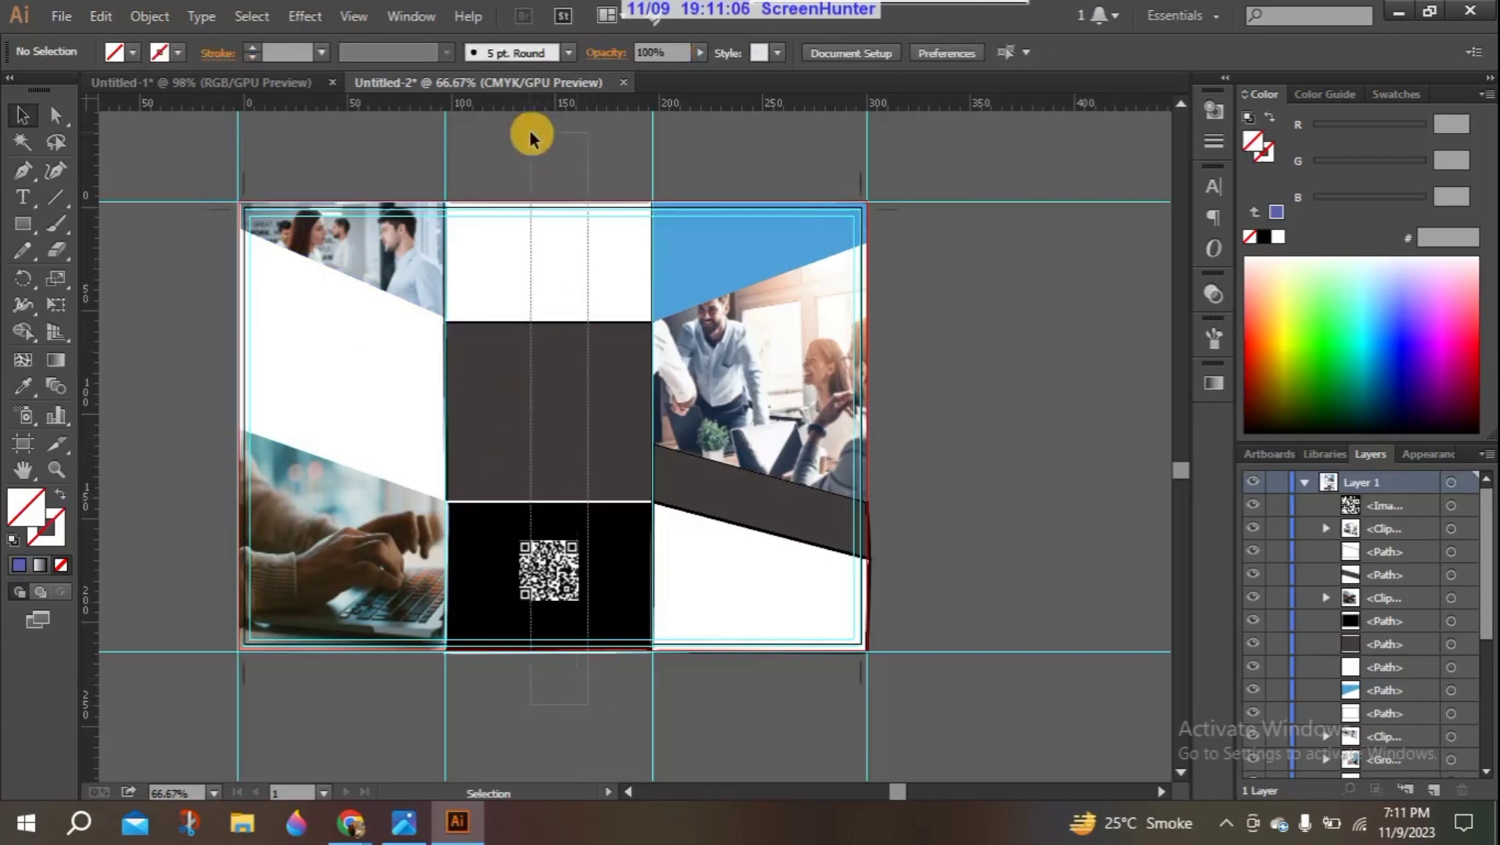
Step: Try to remove the outlines from the middle column's objects all at once
{"action": "left_click_drag", "start_coordinate": [530, 137], "coordinate": [492, 205]}
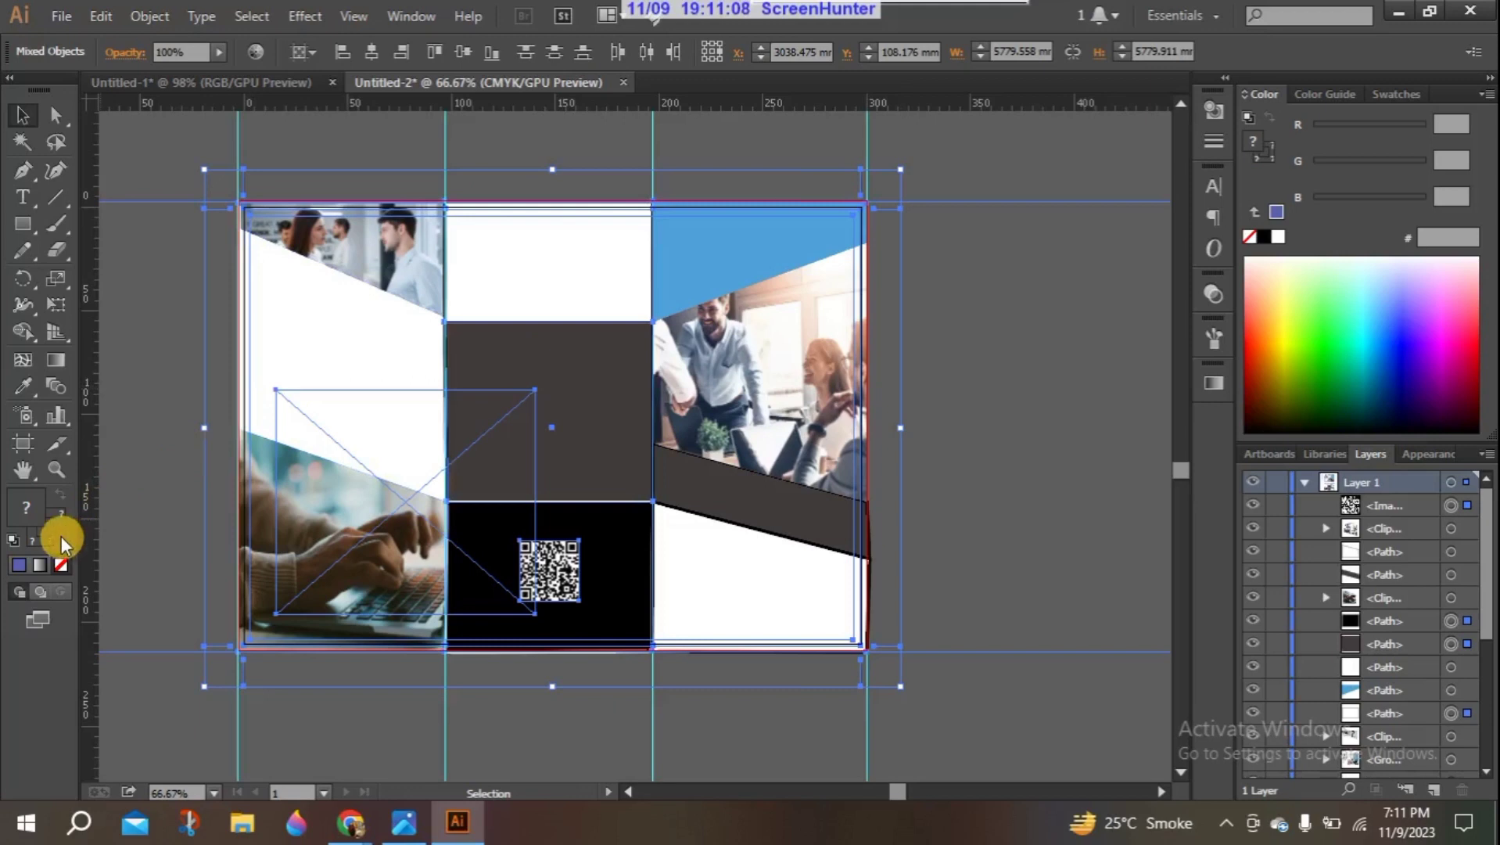
{"action": "left_click", "coordinate": [62, 567]}
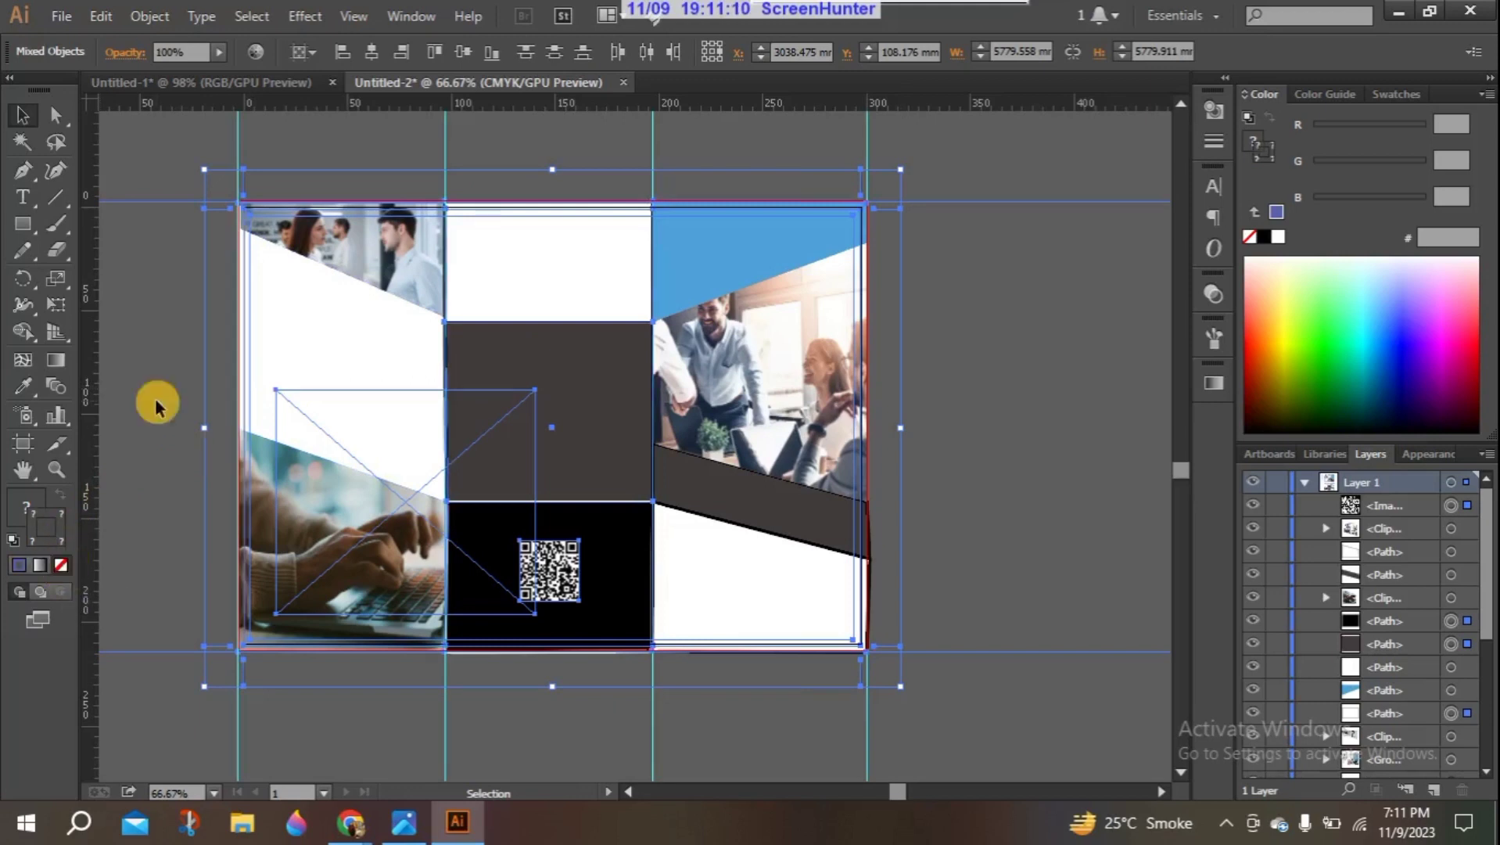
{"action": "left_click", "coordinate": [156, 403]}
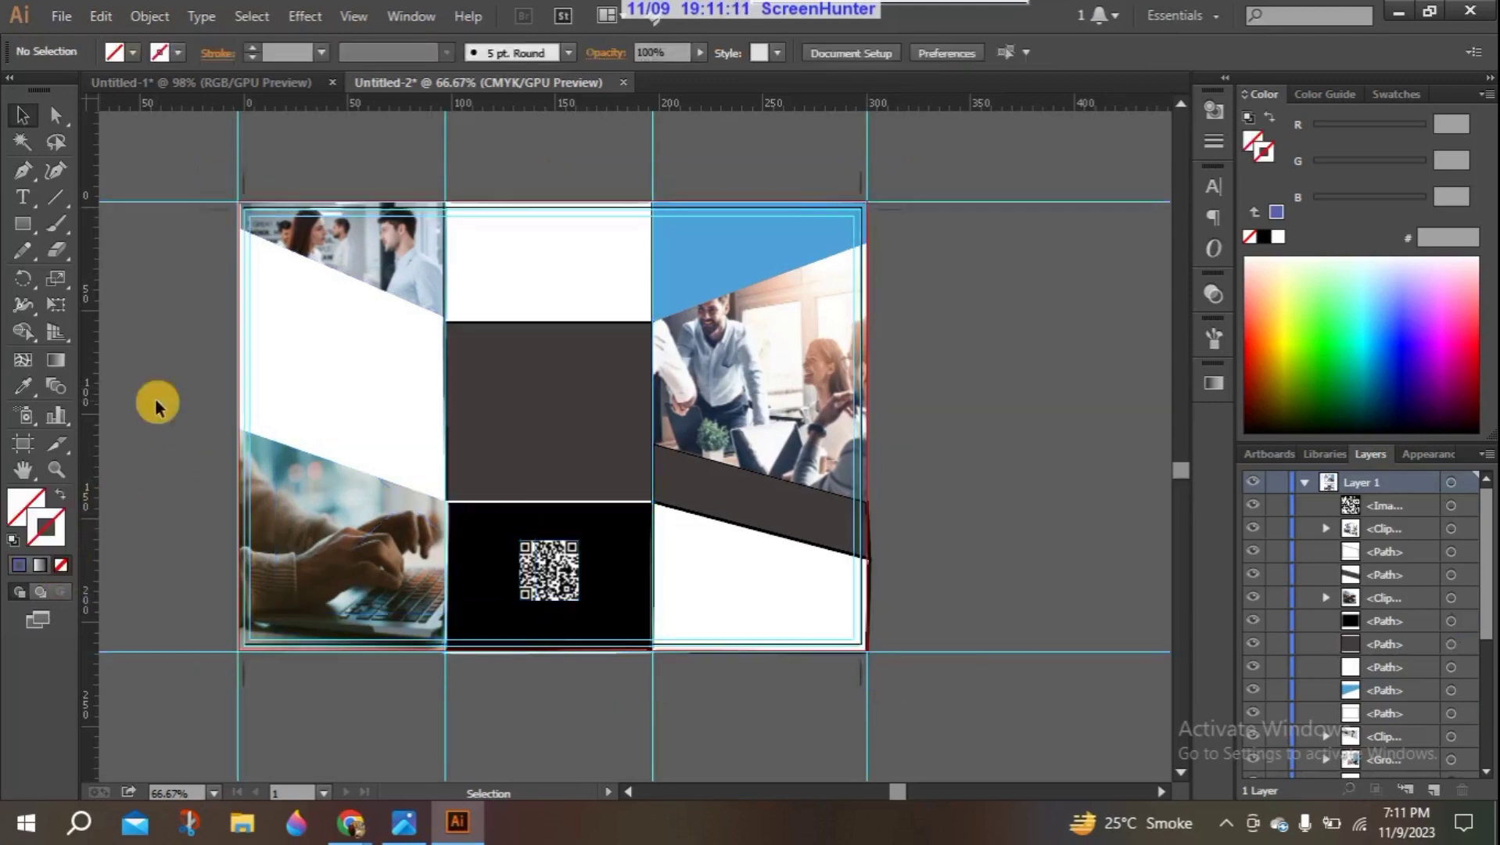
{"action": "left_click", "coordinate": [500, 508]}
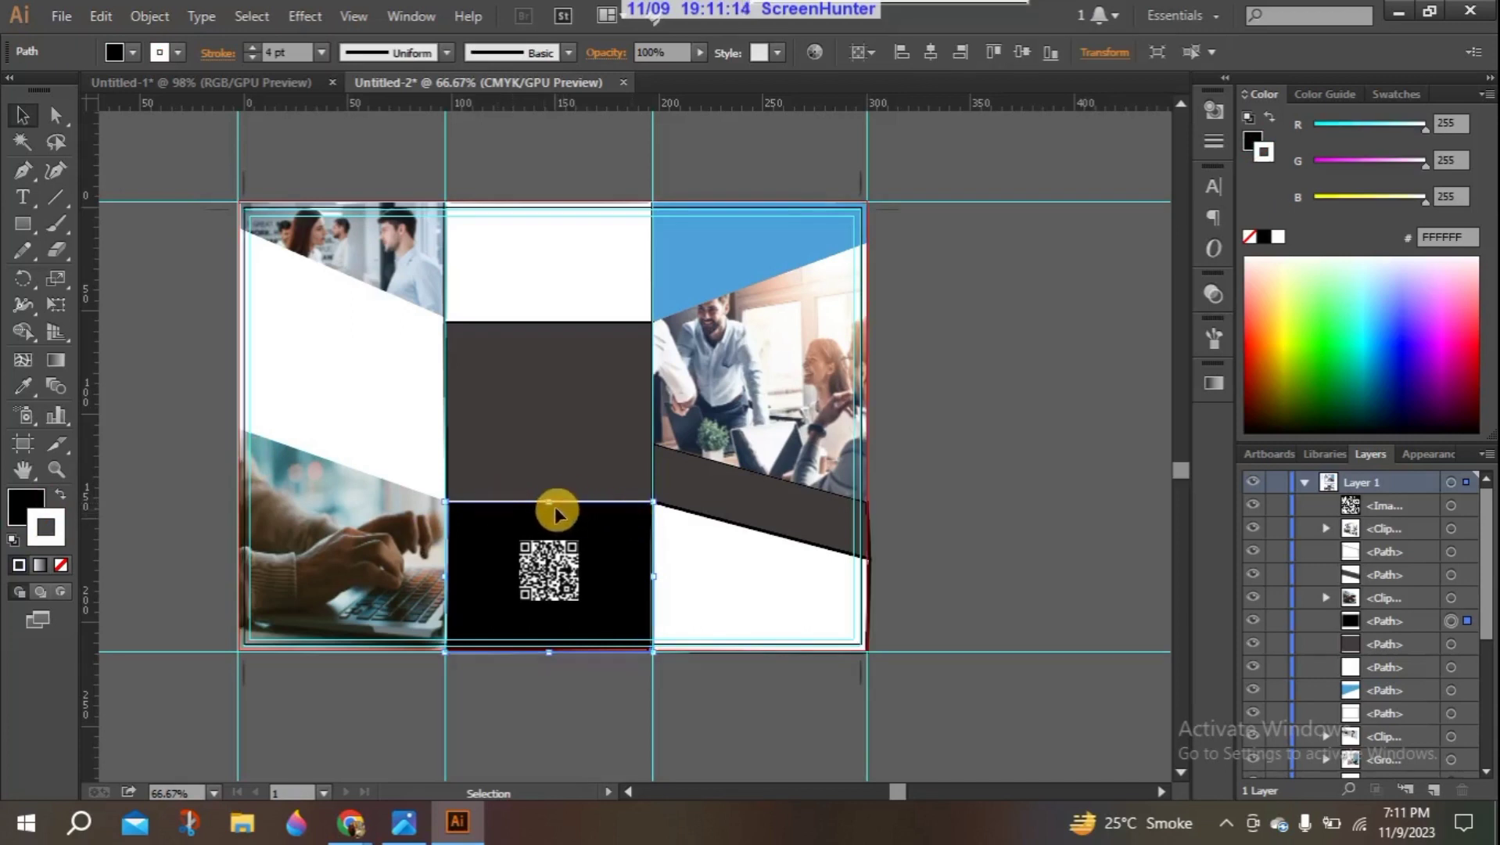
{"action": "left_click_drag", "start_coordinate": [549, 502], "coordinate": [550, 503]}
{"action": "left_click", "coordinate": [923, 480]}
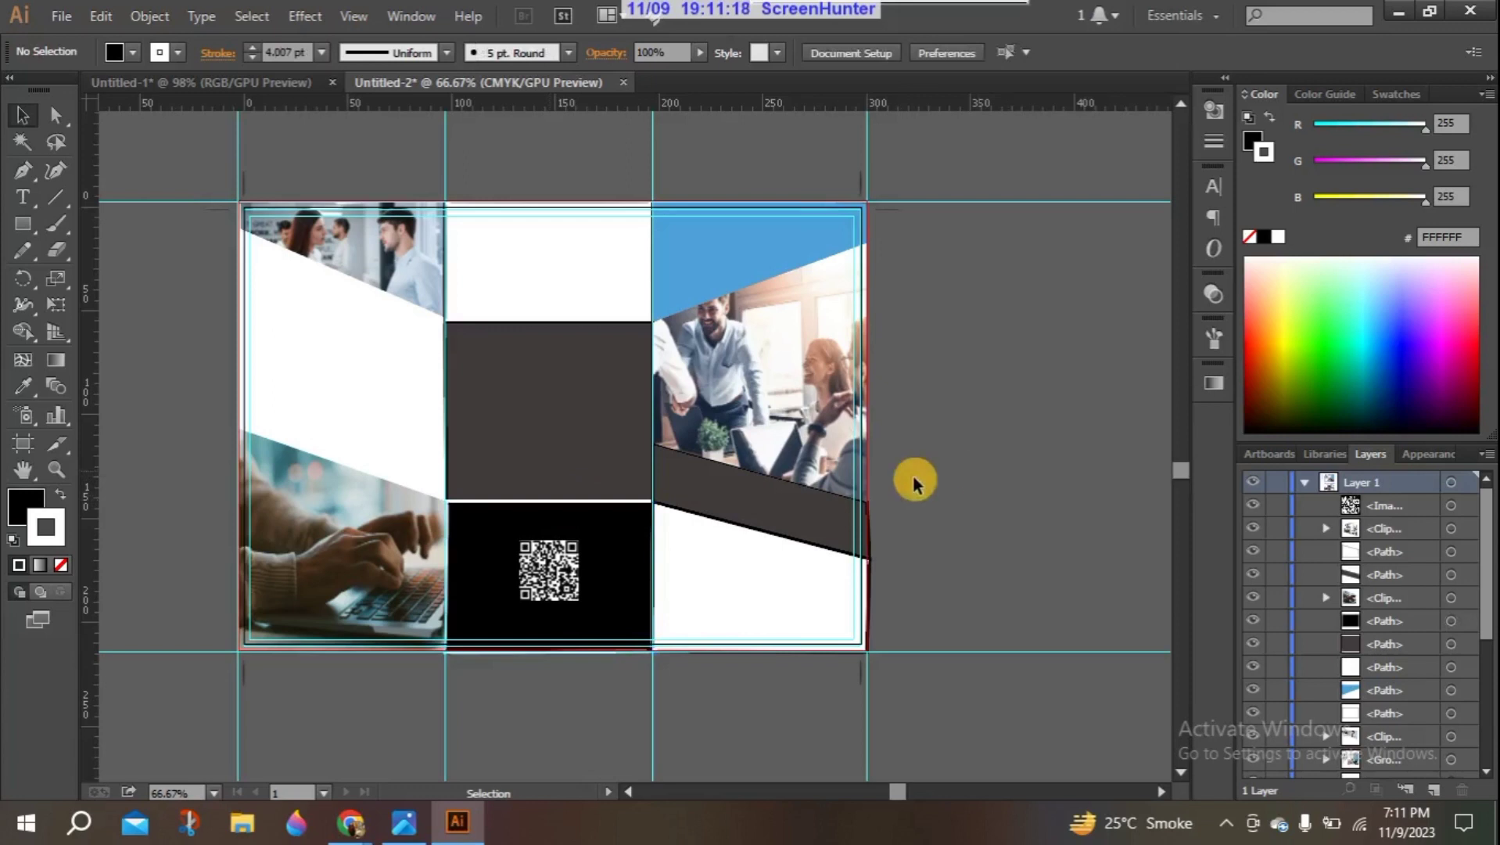
Step: Remove the stroke from the middle column's dark grey panel and from the black panel behind the QR code
{"action": "left_click", "coordinate": [569, 493]}
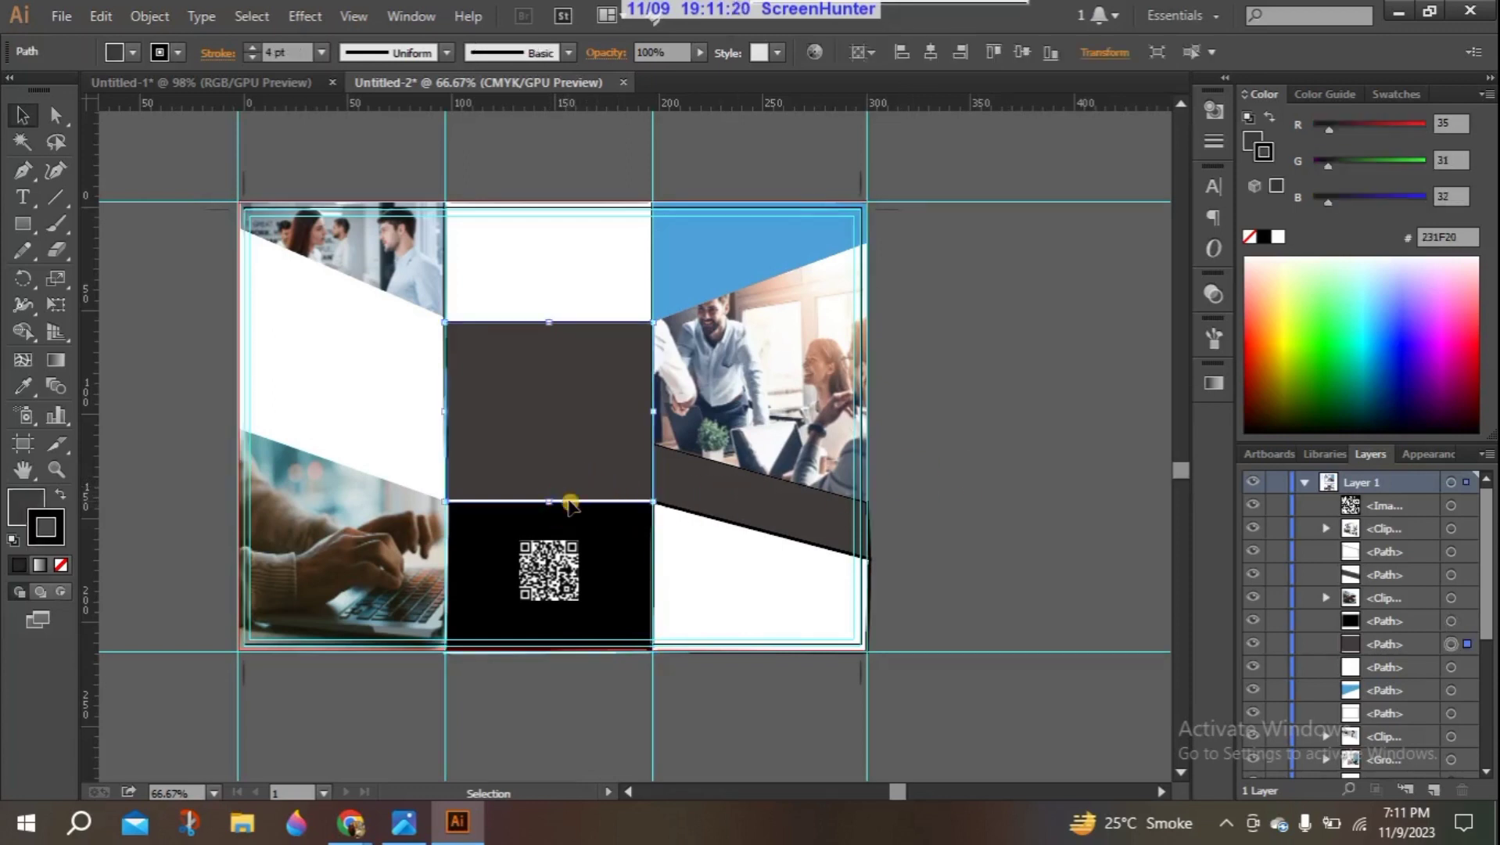
{"action": "left_click", "coordinate": [49, 538]}
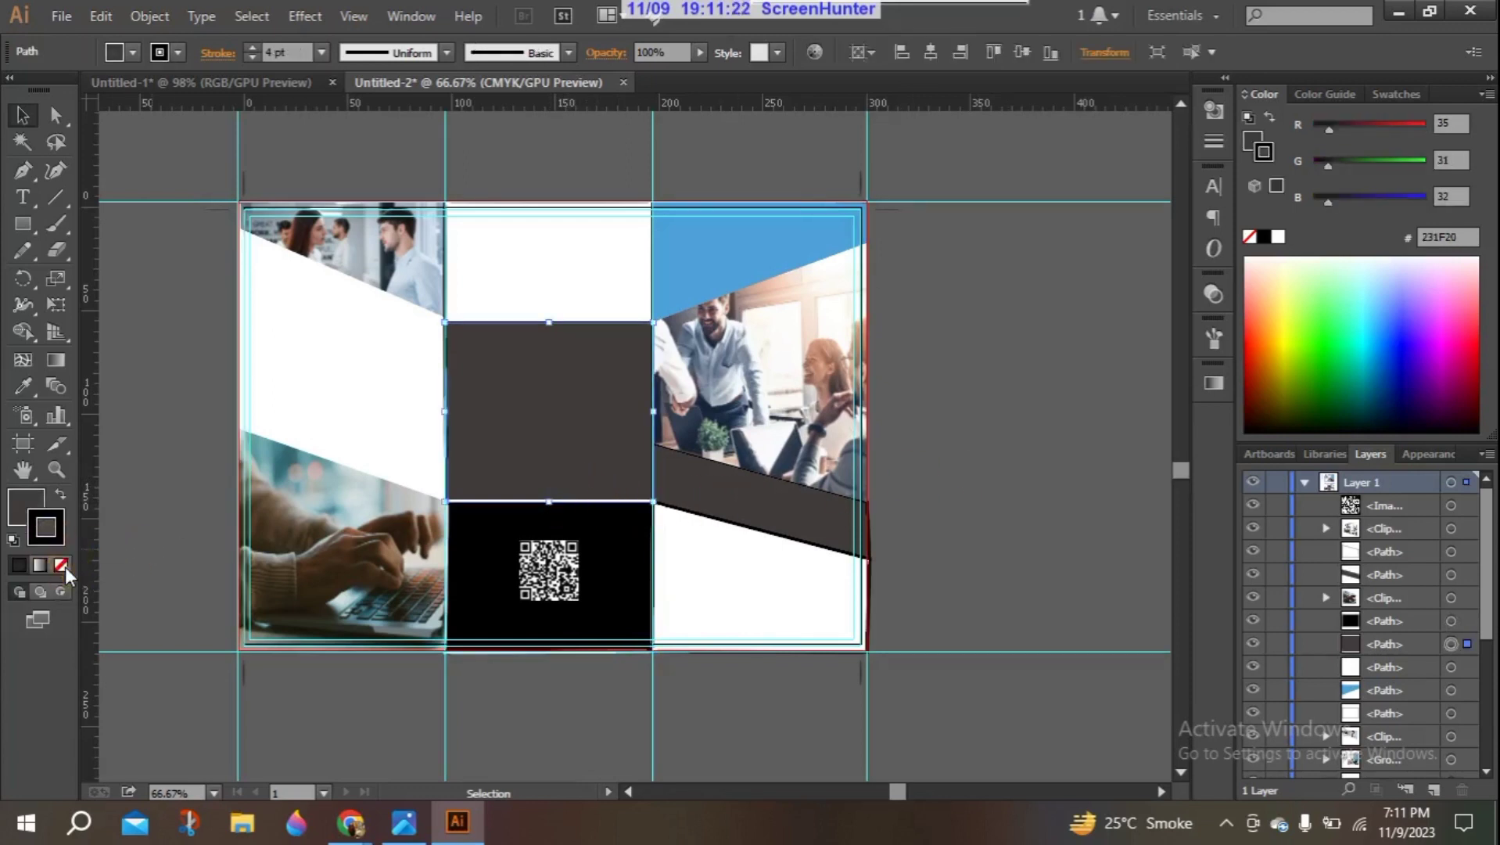
{"action": "left_click", "coordinate": [62, 566]}
{"action": "left_click", "coordinate": [505, 583]}
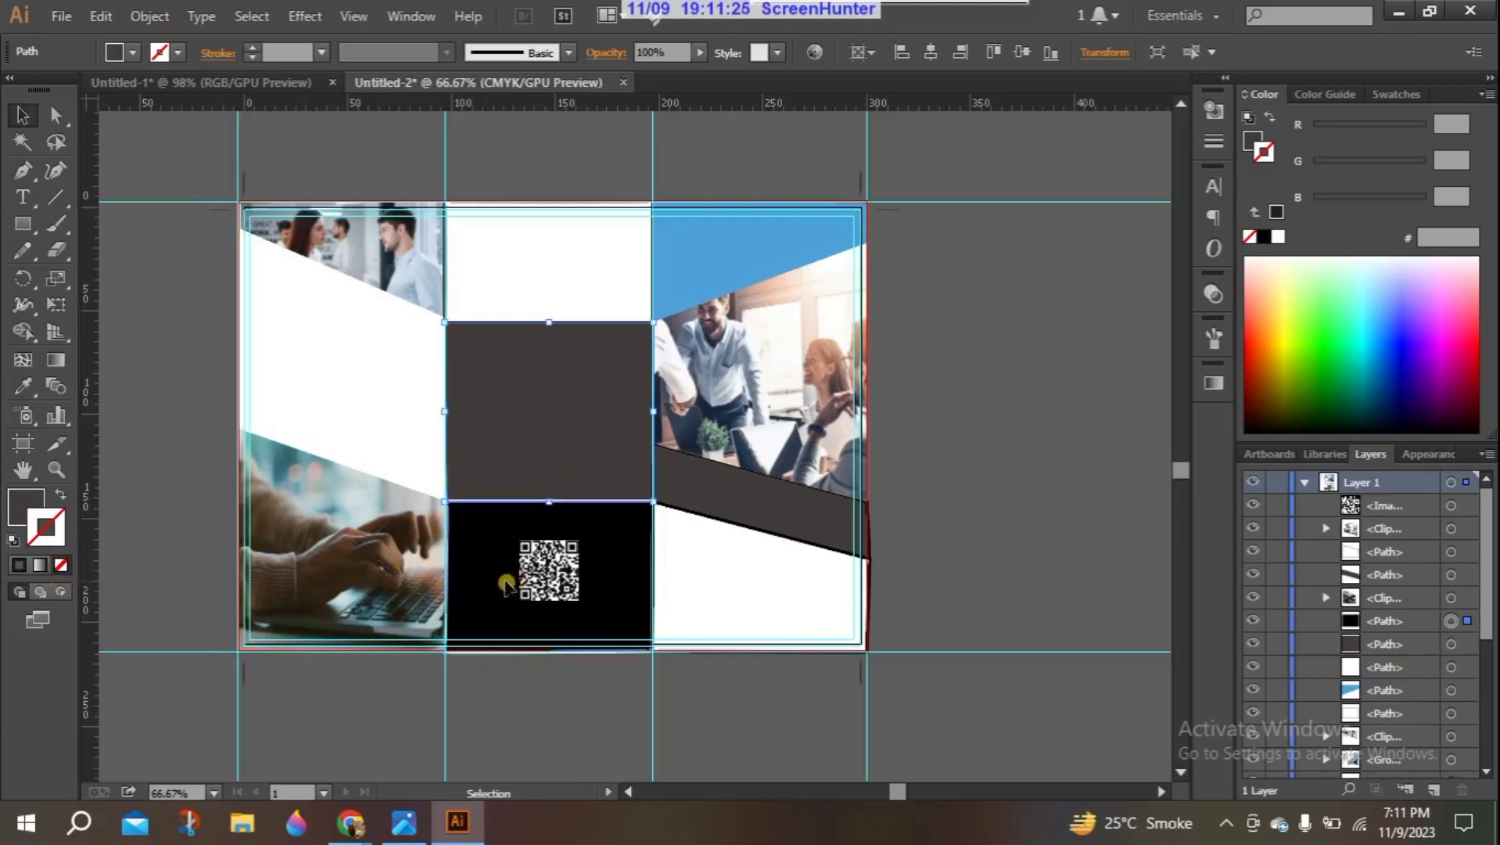
{"action": "left_click", "coordinate": [62, 561]}
{"action": "left_click", "coordinate": [129, 398]}
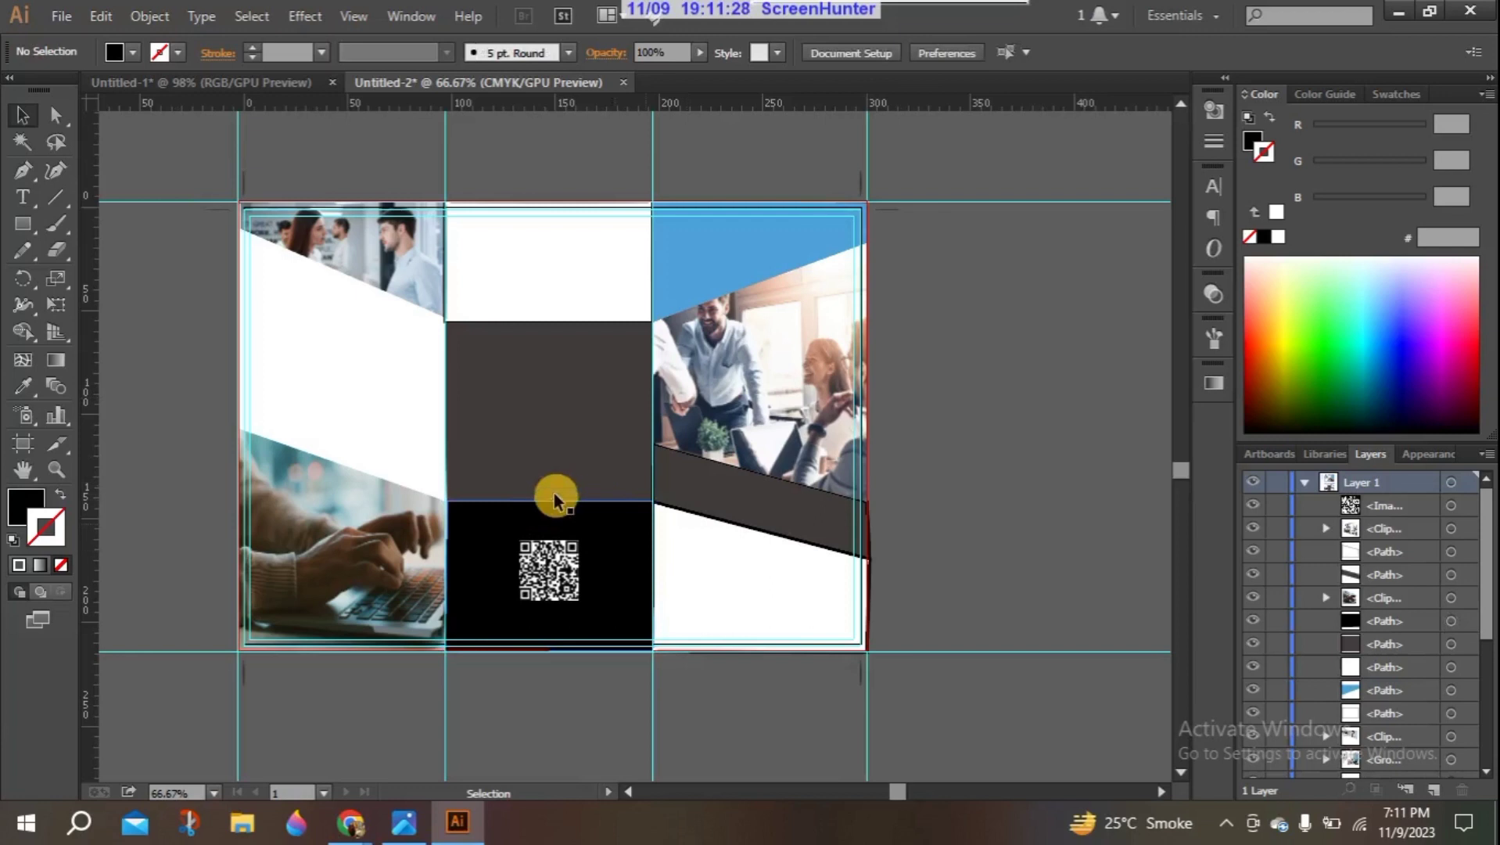
Step: Remove the stroke from the right column's slanted grey band and bottom white panel, and from the middle column's top white panel
{"action": "left_click", "coordinate": [726, 495]}
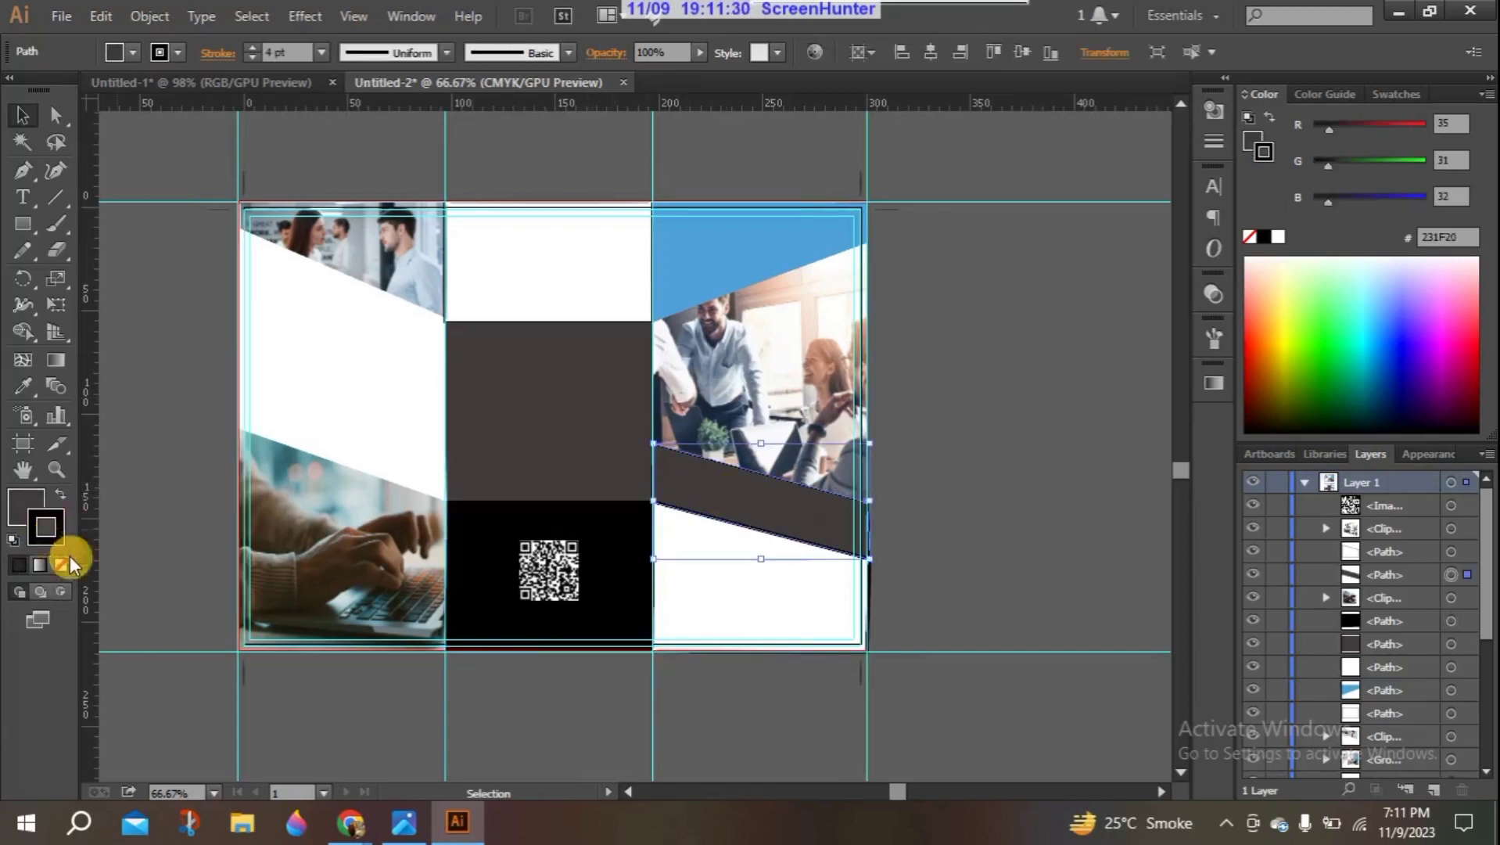
{"action": "left_click", "coordinate": [62, 566]}
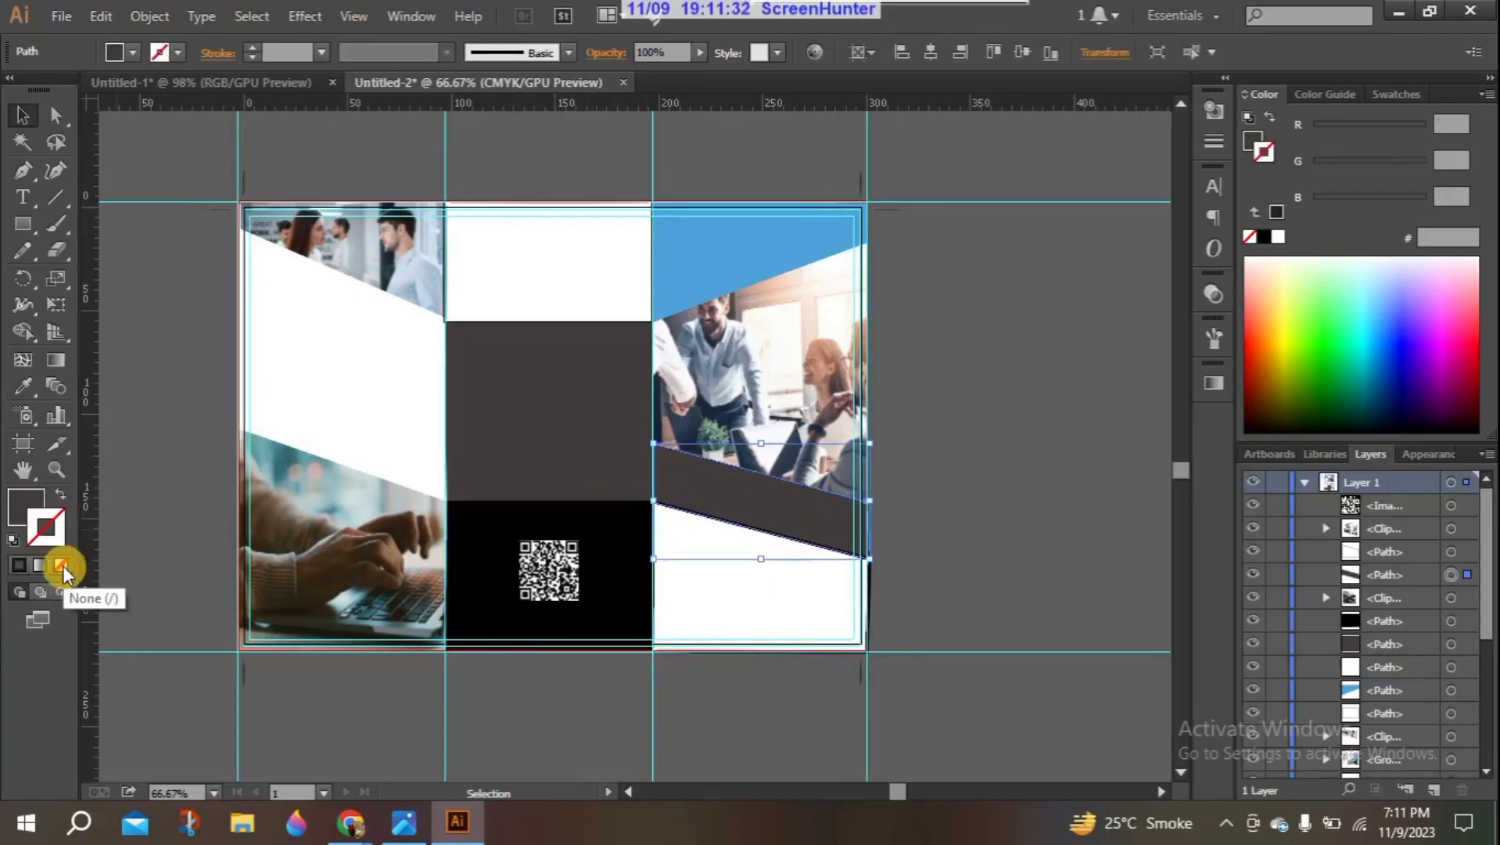
{"action": "left_click", "coordinate": [692, 593]}
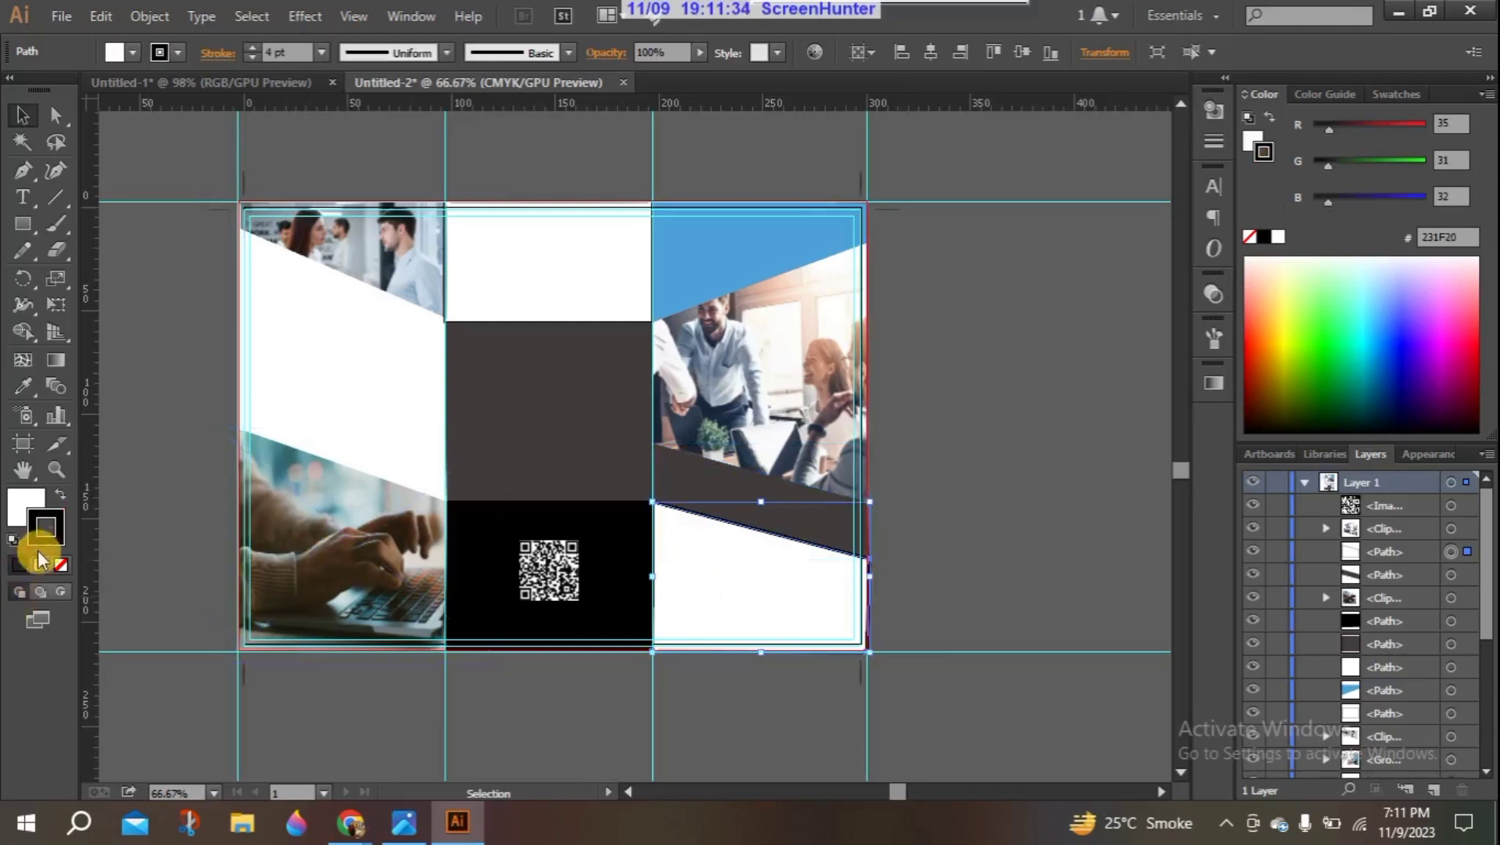
{"action": "left_click", "coordinate": [61, 565]}
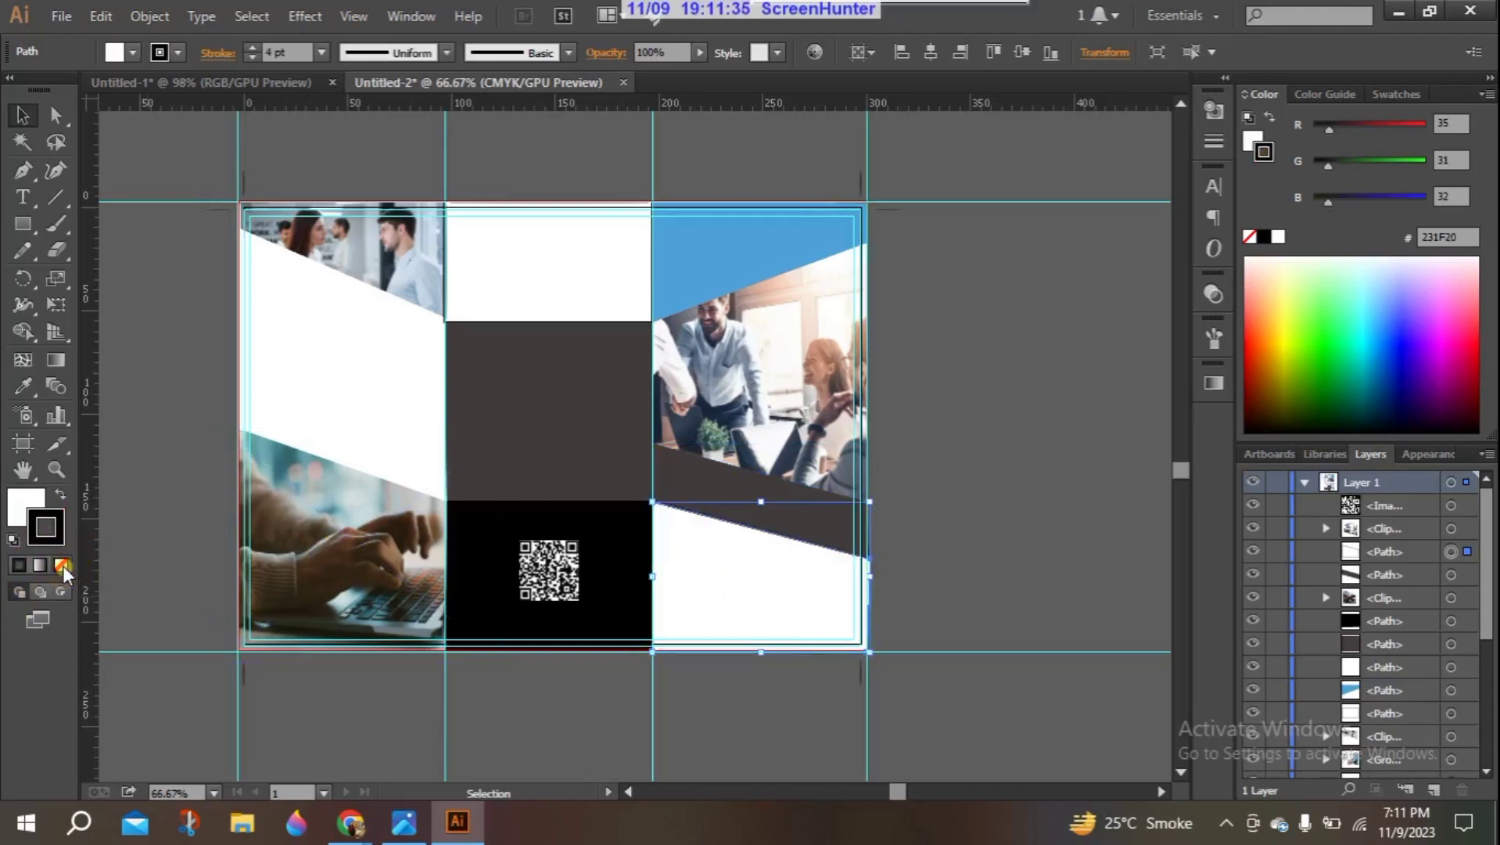
{"action": "left_click", "coordinate": [682, 246]}
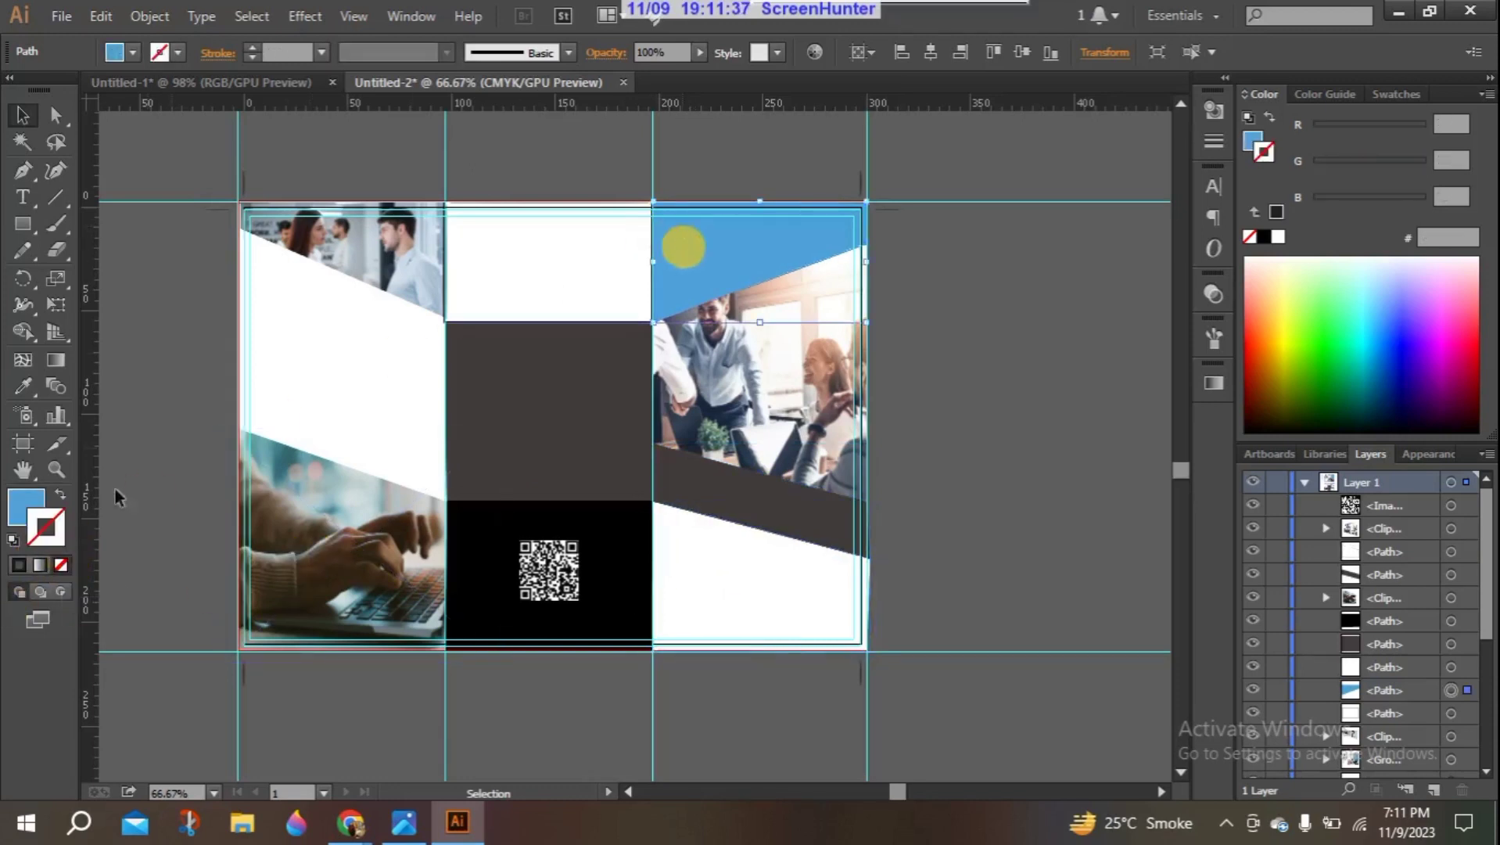
{"action": "left_click", "coordinate": [510, 244]}
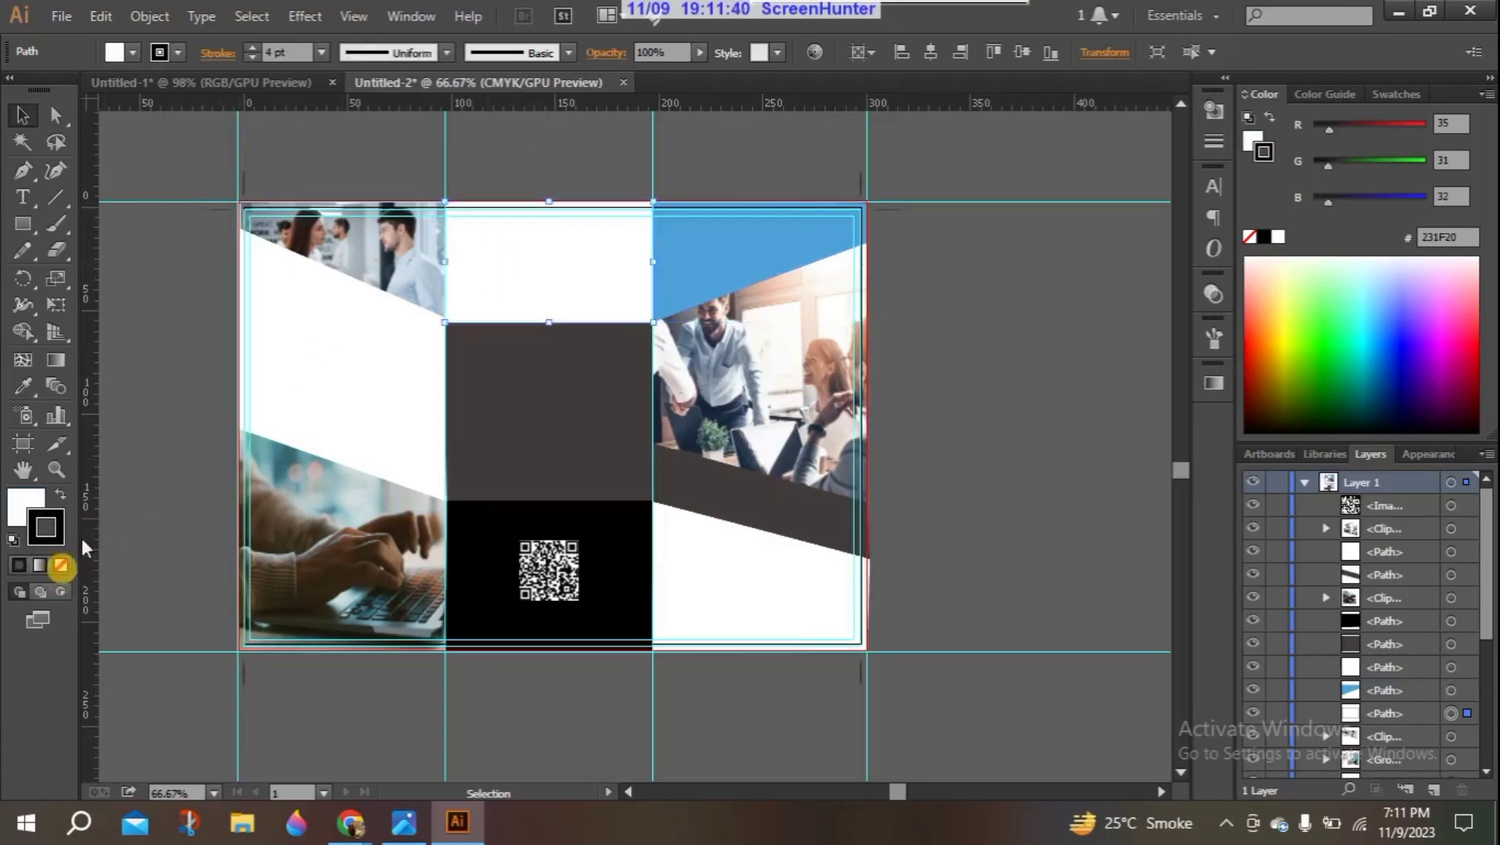
Step: Check the clipped photos, the QR code and the coloured panels one by one for leftover outlines
{"action": "left_click", "coordinate": [404, 242]}
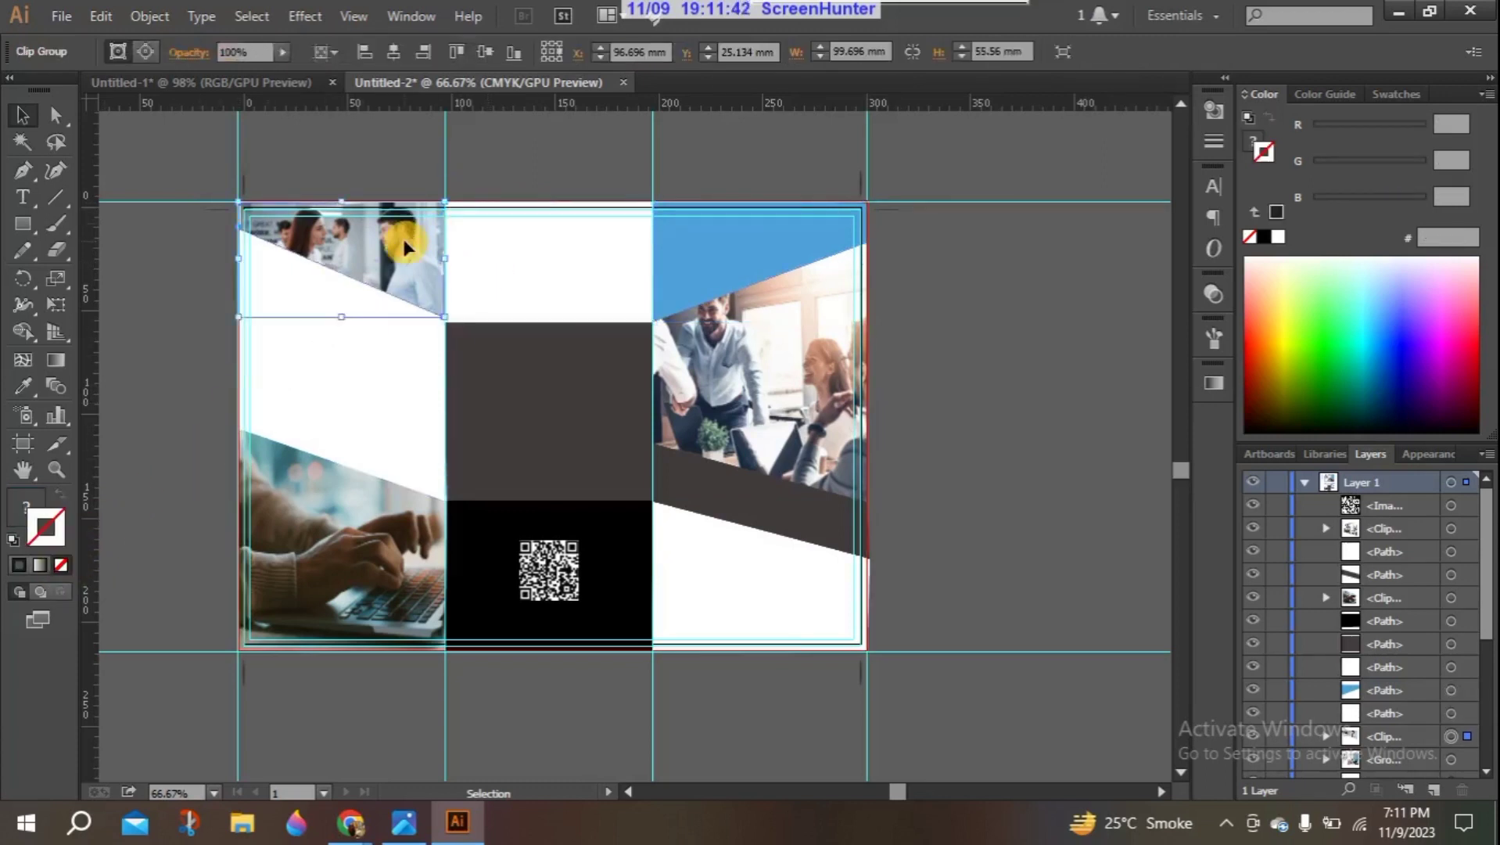
{"action": "left_click", "coordinate": [317, 438]}
{"action": "left_click", "coordinate": [311, 553]}
{"action": "left_click", "coordinate": [534, 580]}
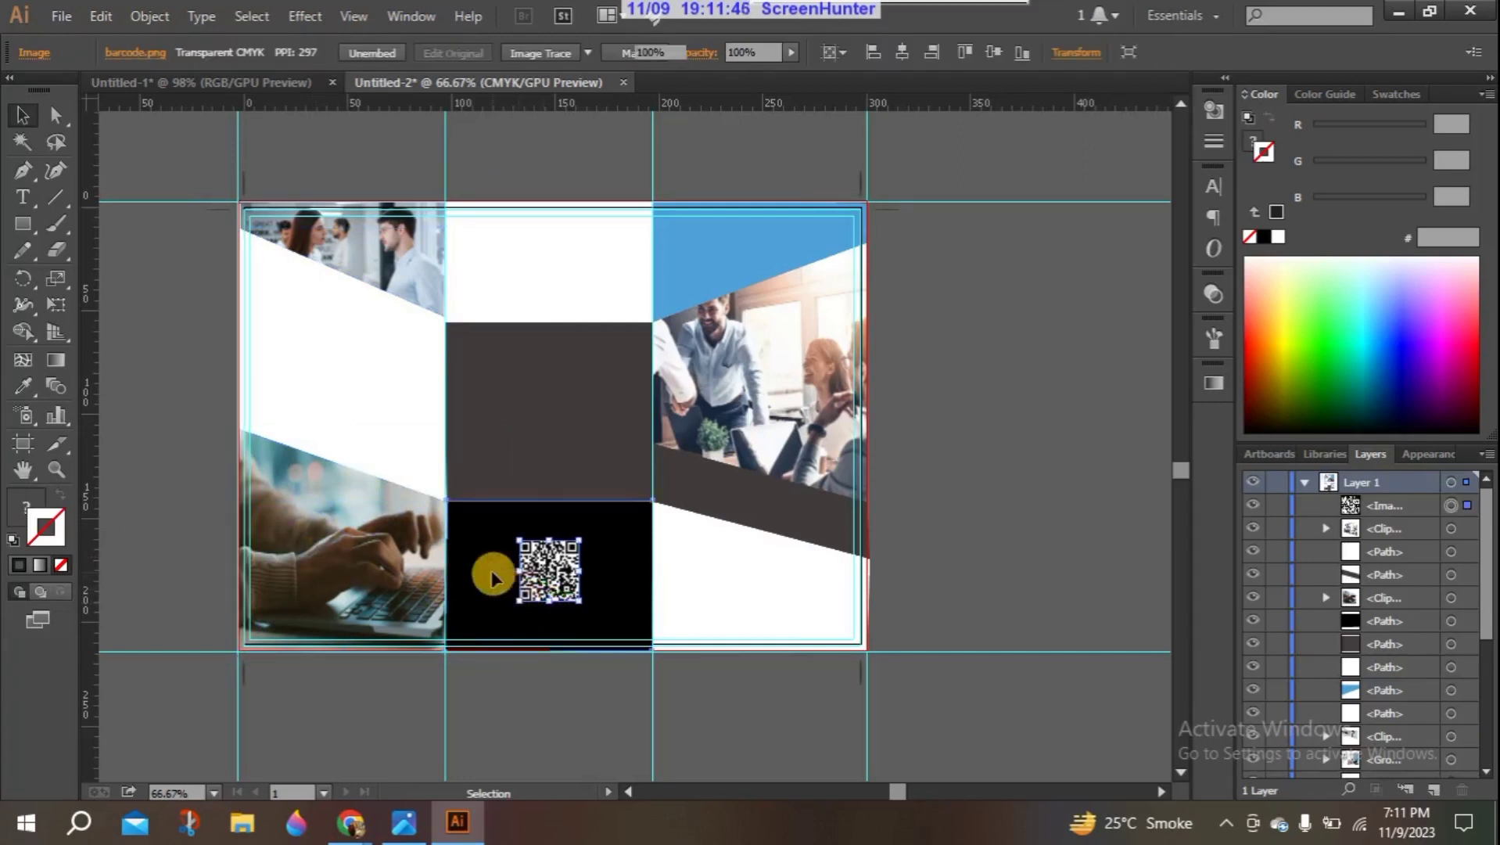
{"action": "left_click", "coordinate": [502, 431]}
{"action": "left_click", "coordinate": [544, 247]}
{"action": "left_click", "coordinate": [772, 266]}
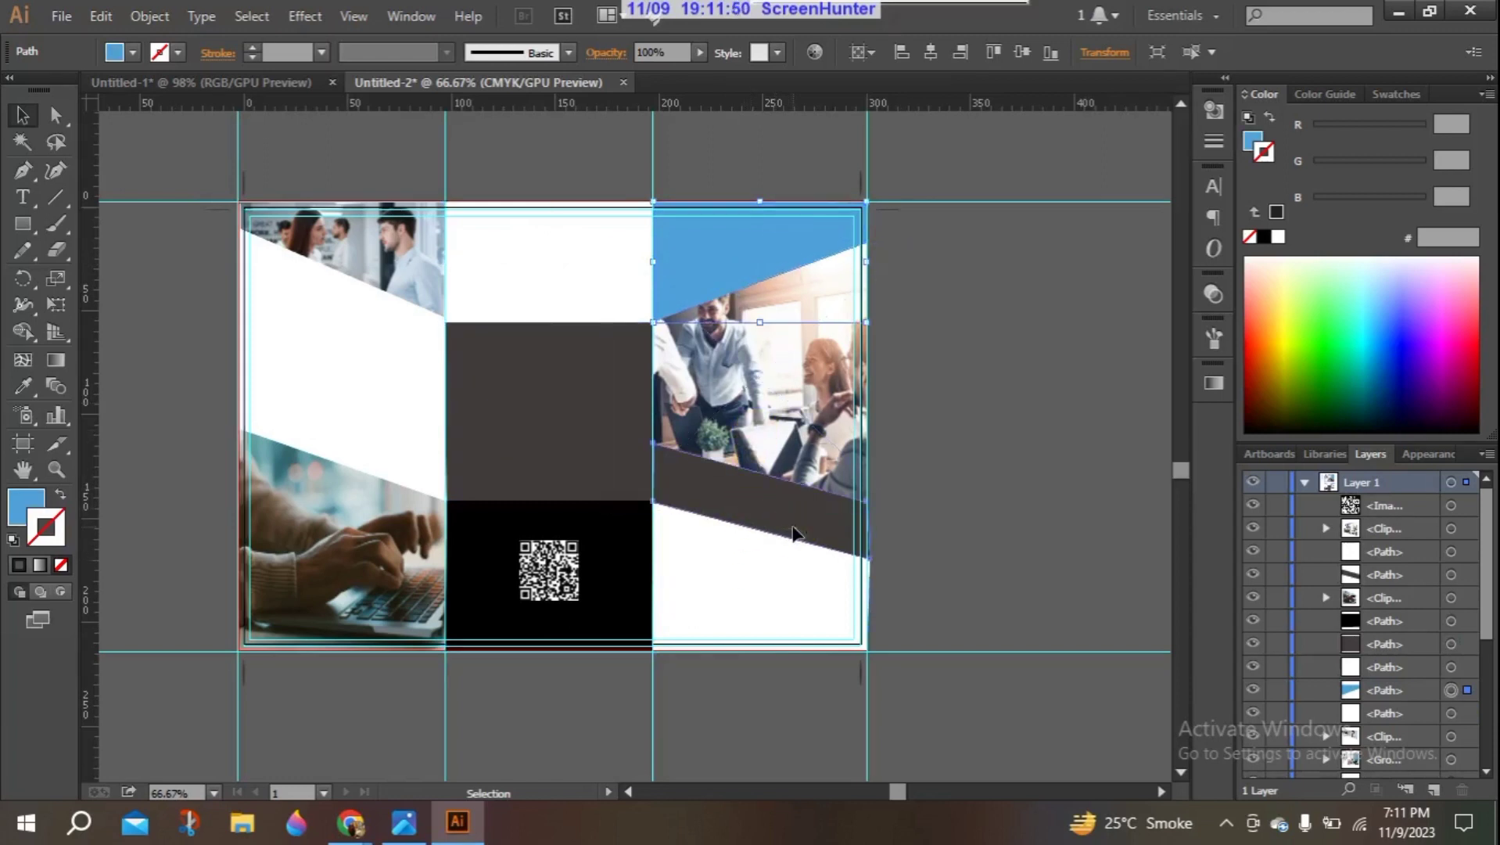
Step: Recolour the middle column's central dark grey panel white by sampling the white of the left column with the Eyedropper
{"action": "left_click", "coordinate": [726, 597]}
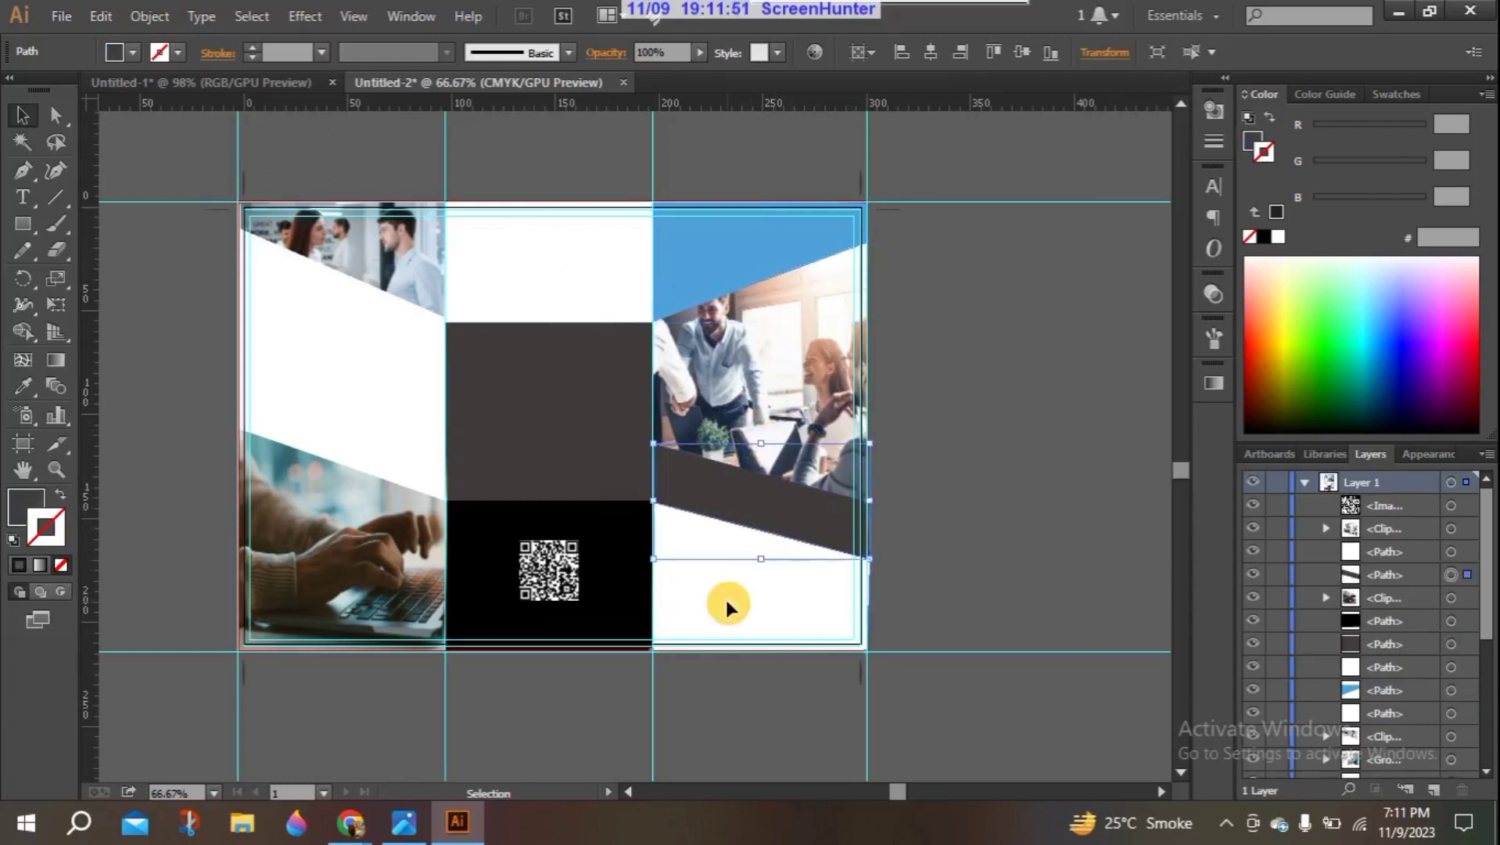
{"action": "left_click", "coordinate": [617, 469]}
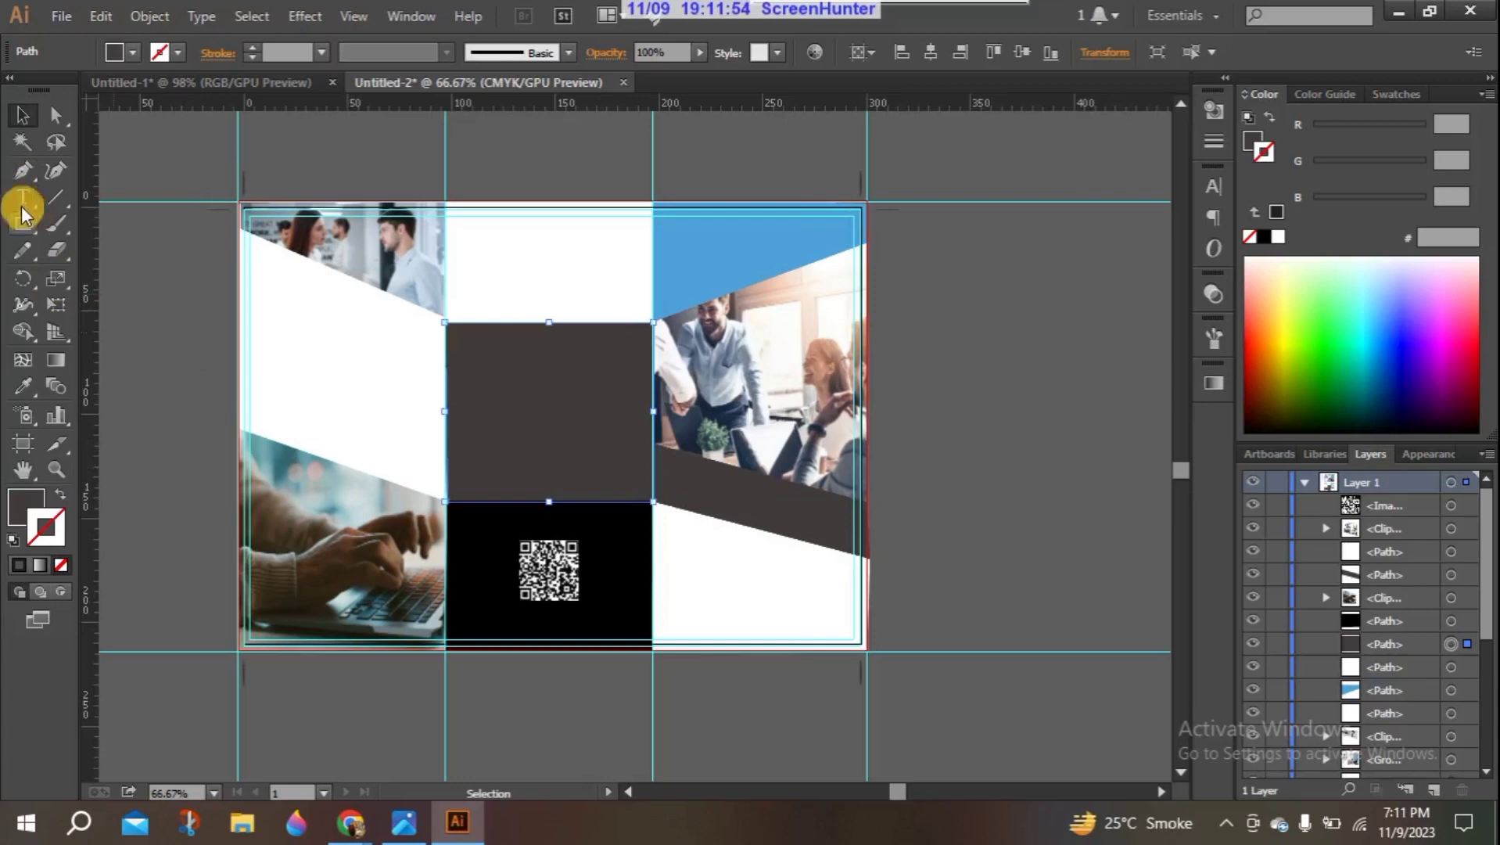
{"action": "left_click", "coordinate": [25, 385]}
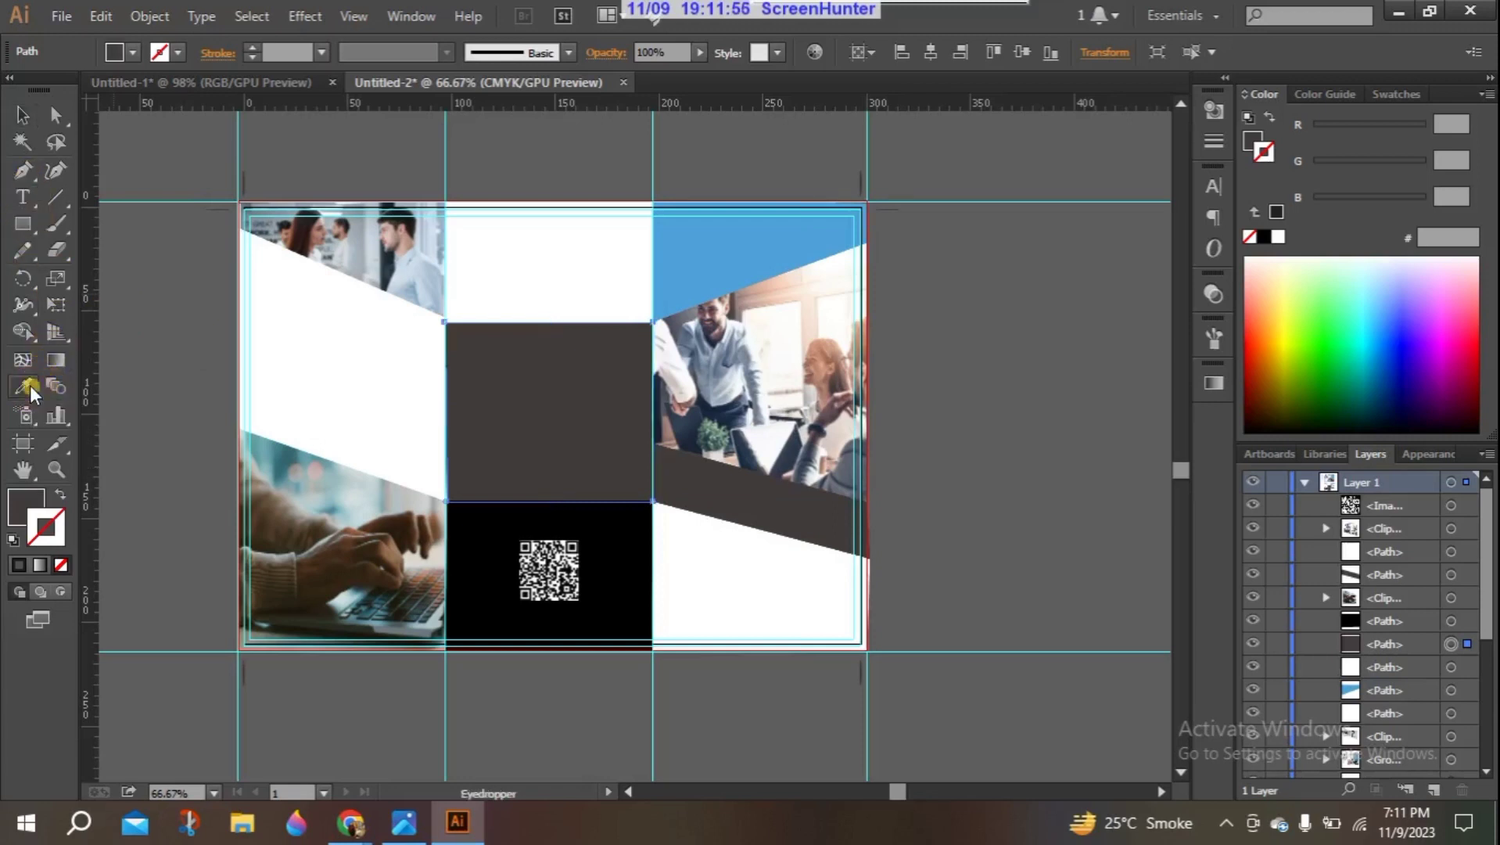
{"action": "left_click", "coordinate": [267, 383]}
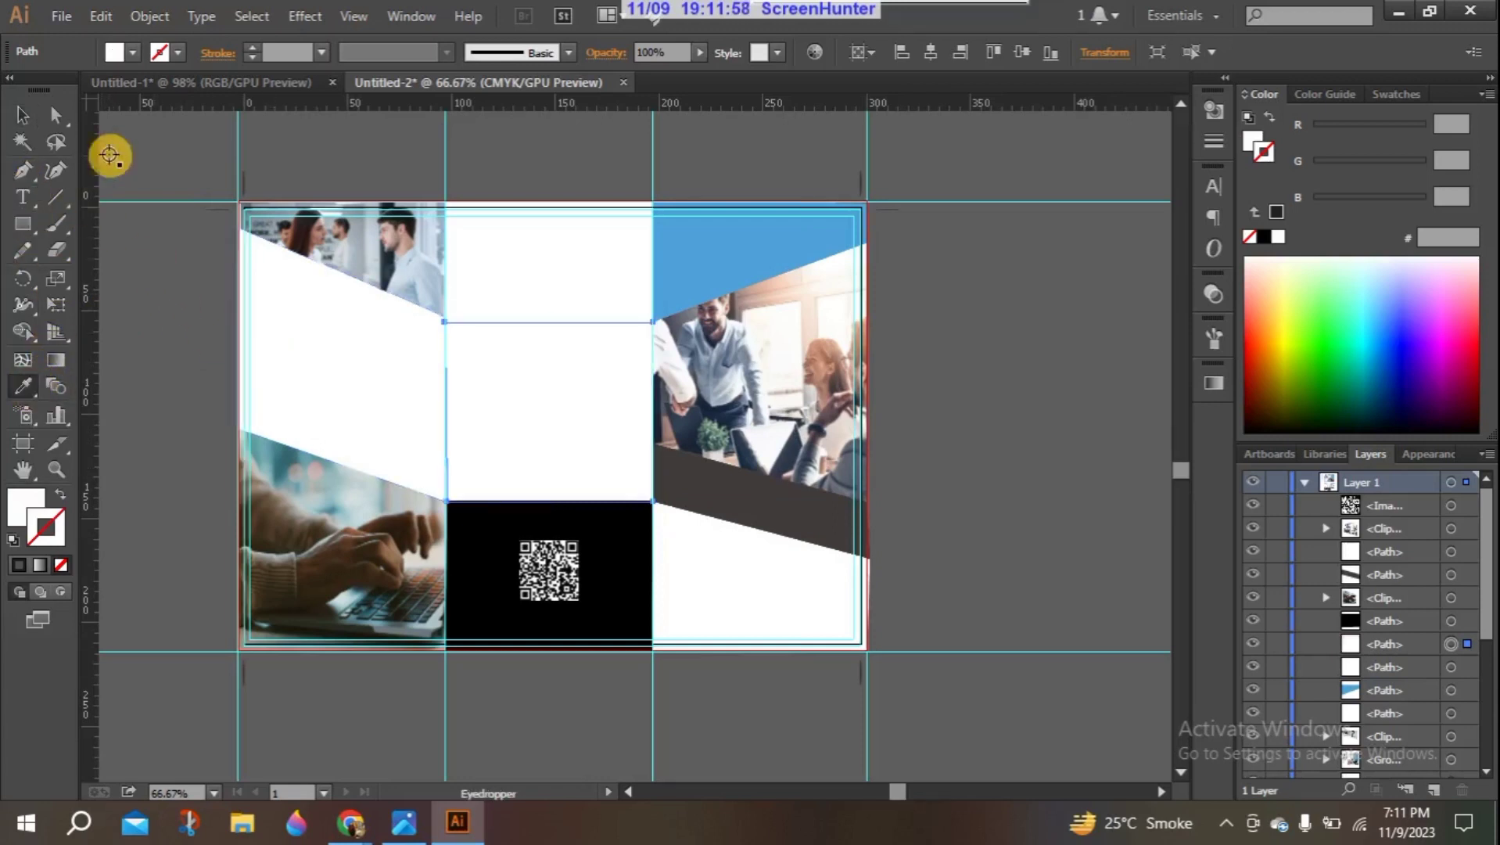
{"action": "left_click", "coordinate": [23, 119]}
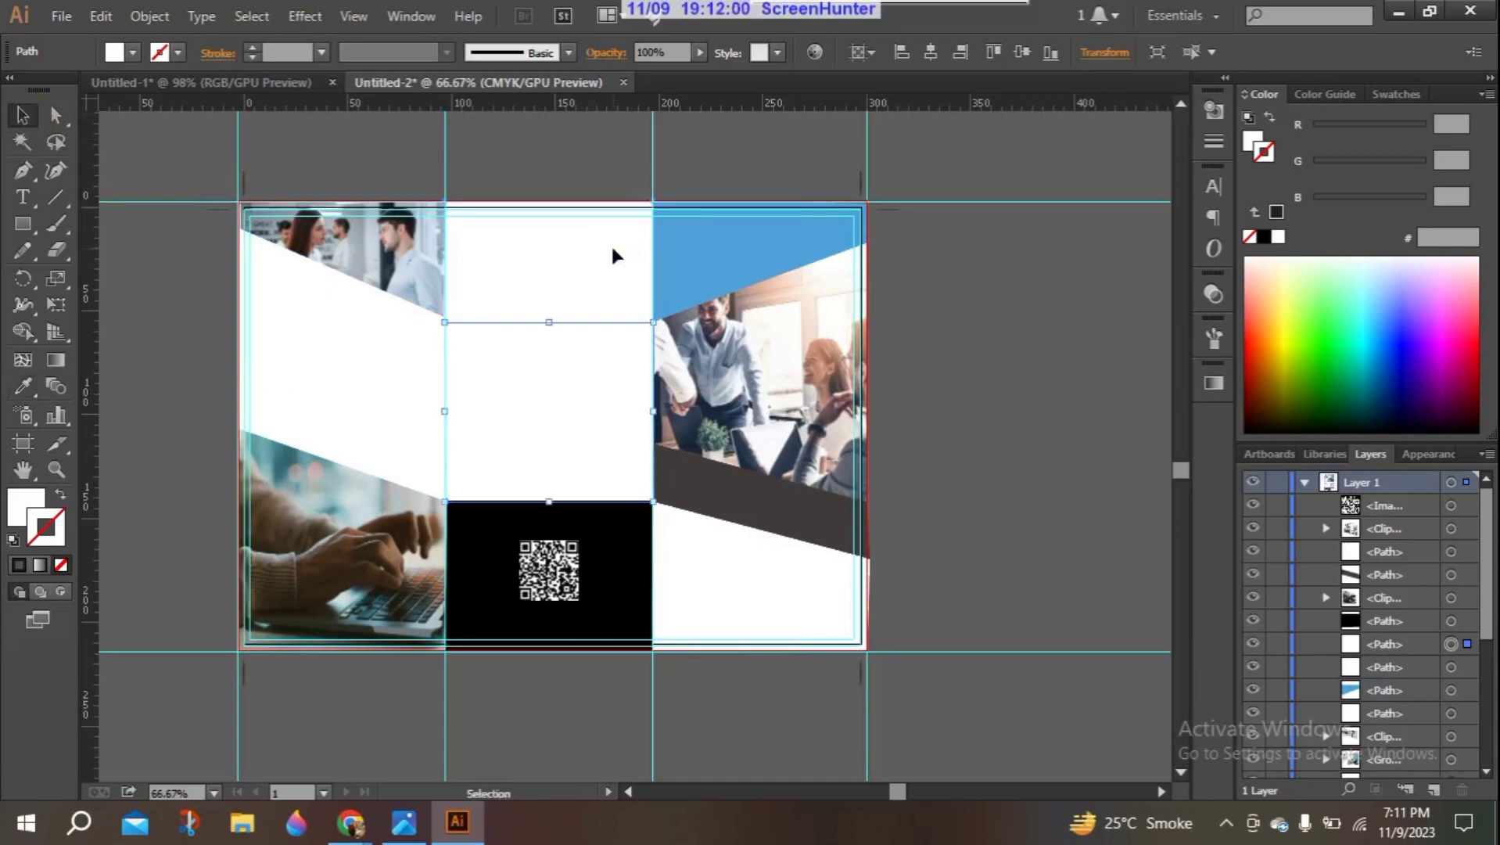
Step: Recolour the middle column's top panel and the panel behind the QR code with the dark grey sampled from the slanted band
{"action": "left_click", "coordinate": [536, 265]}
{"action": "left_click", "coordinate": [599, 532], "text": "shift"}
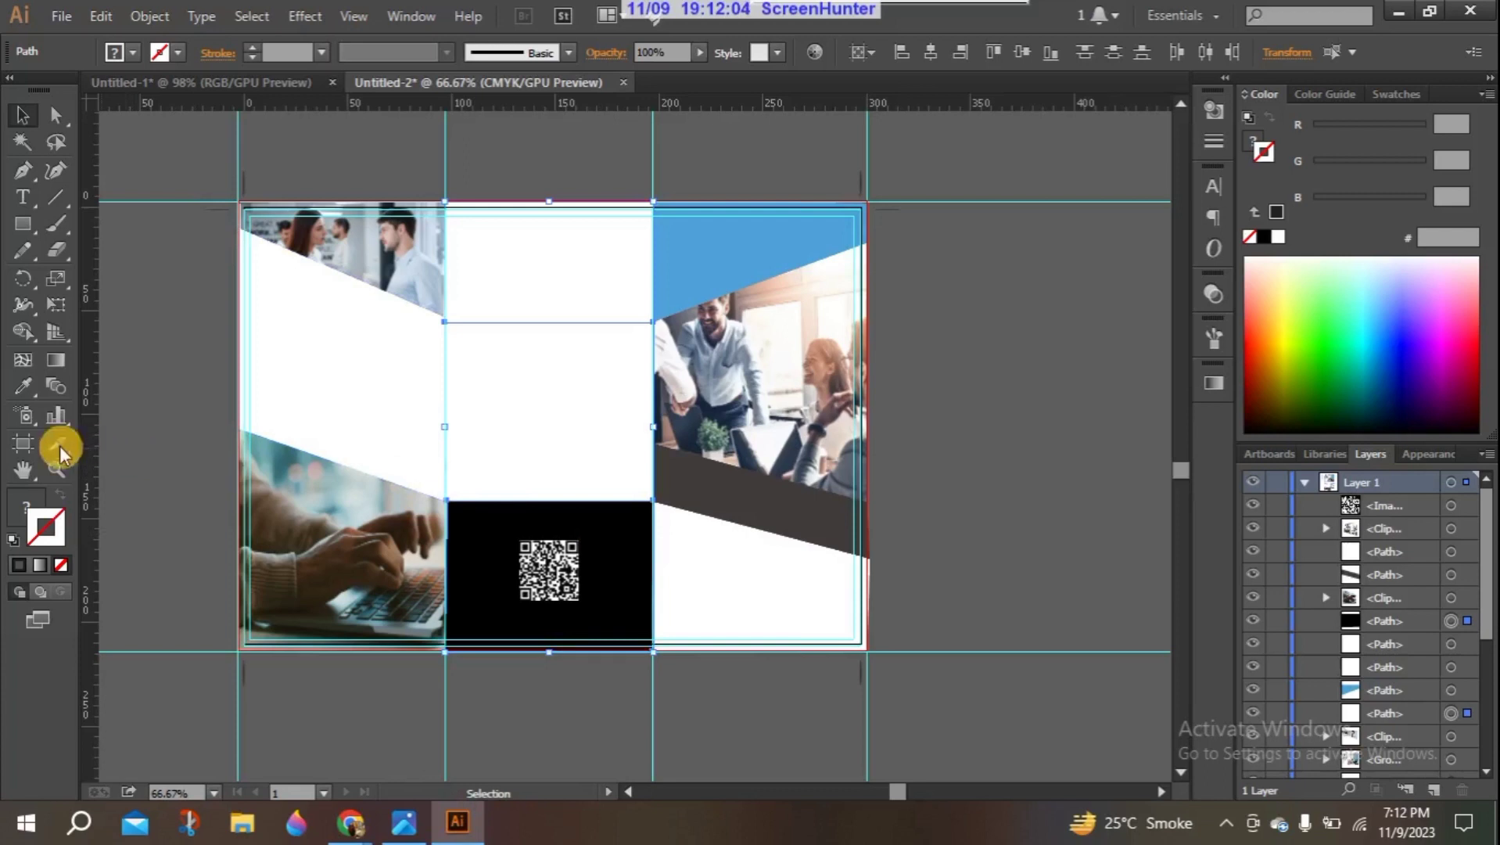
{"action": "left_click", "coordinate": [23, 386]}
{"action": "left_click", "coordinate": [740, 493]}
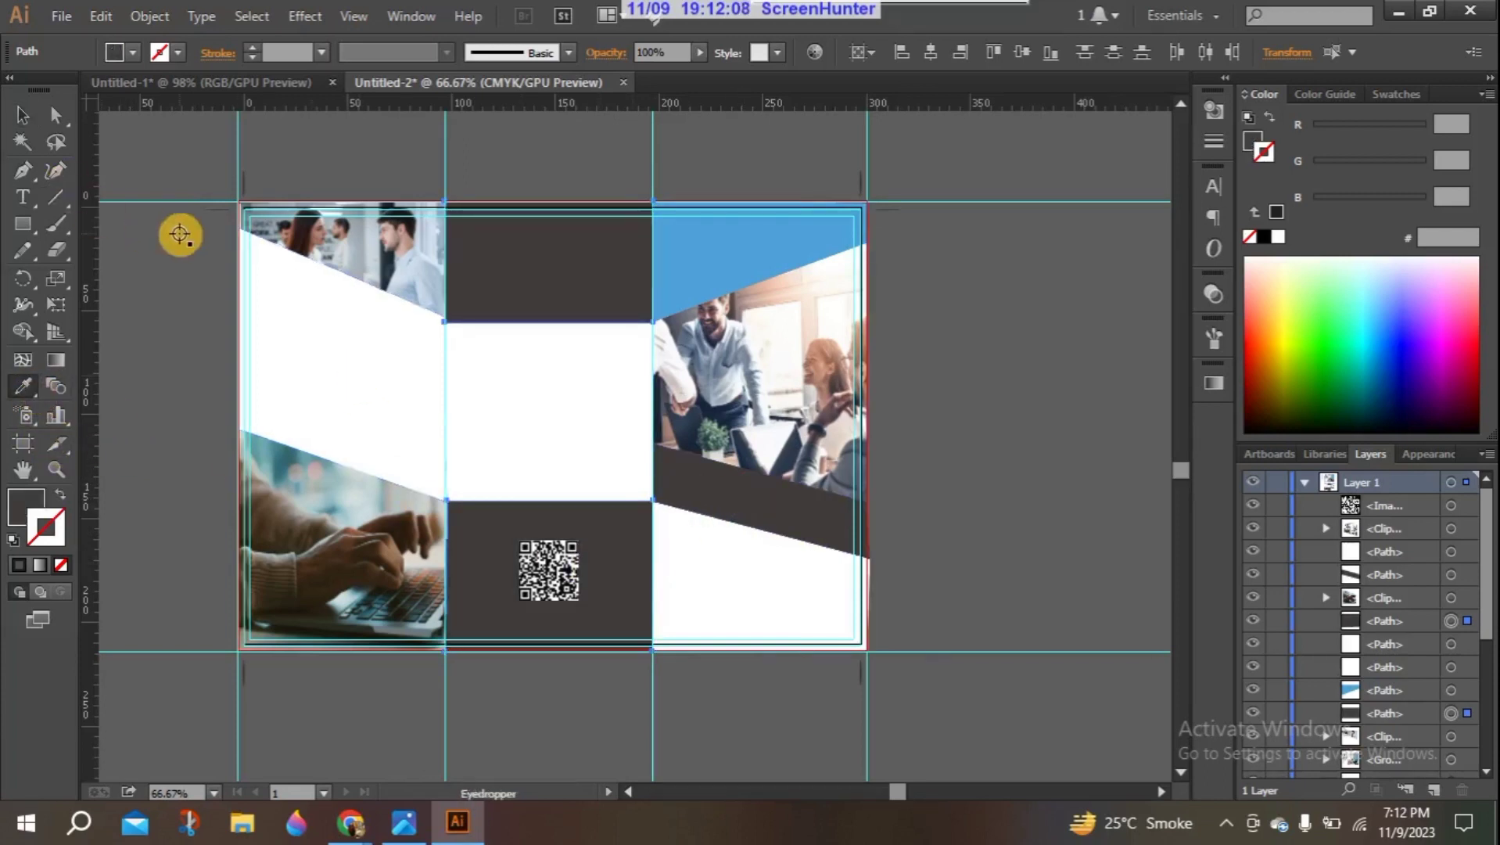
{"action": "left_click", "coordinate": [22, 115]}
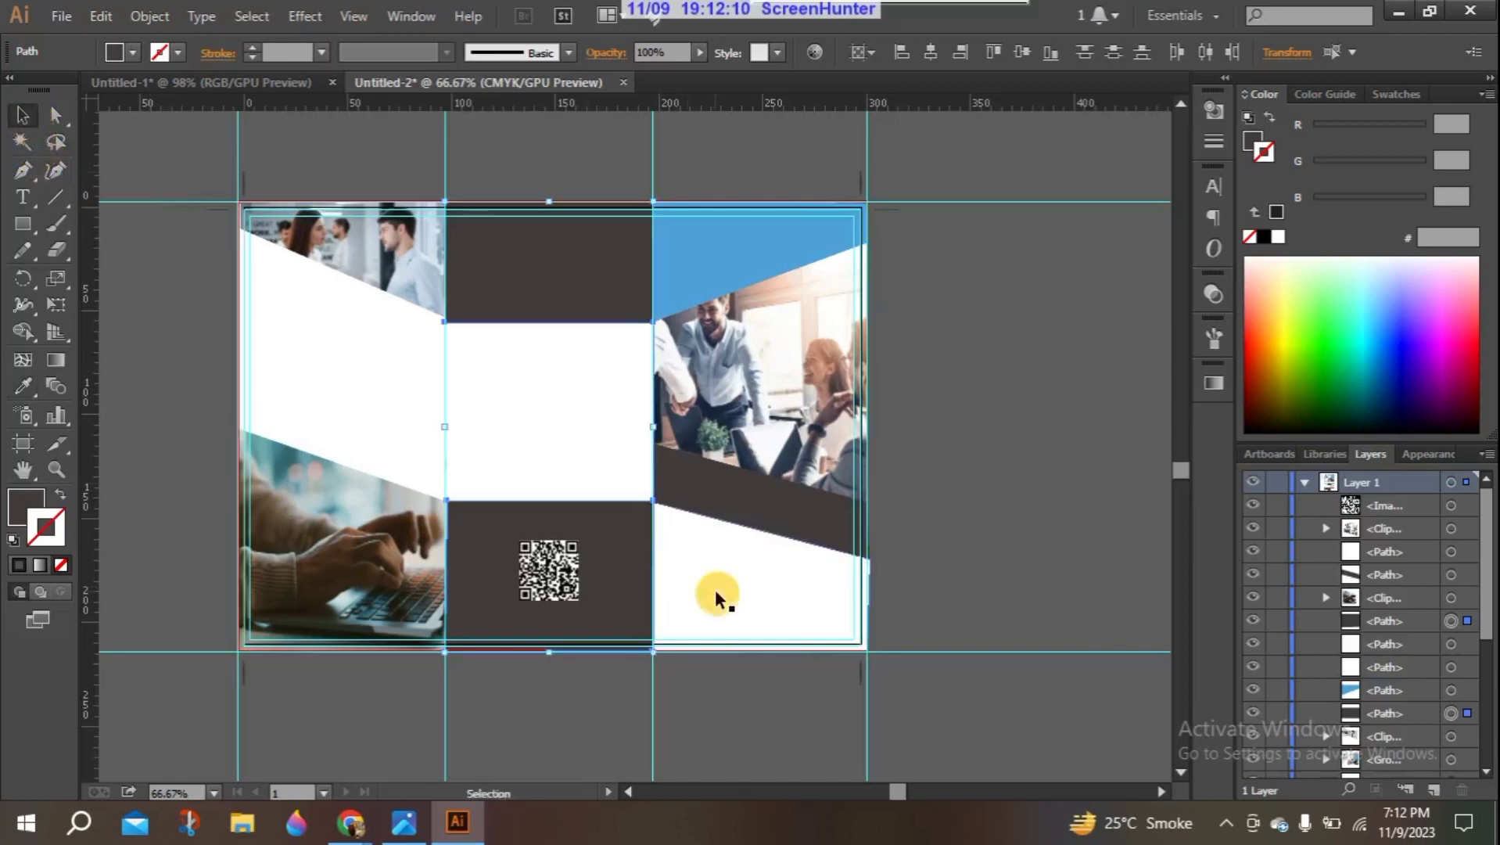
Step: Fill the right column's bottom white panel with the blue sampled from that column's top panel
{"action": "left_click", "coordinate": [715, 590]}
{"action": "left_click", "coordinate": [24, 386]}
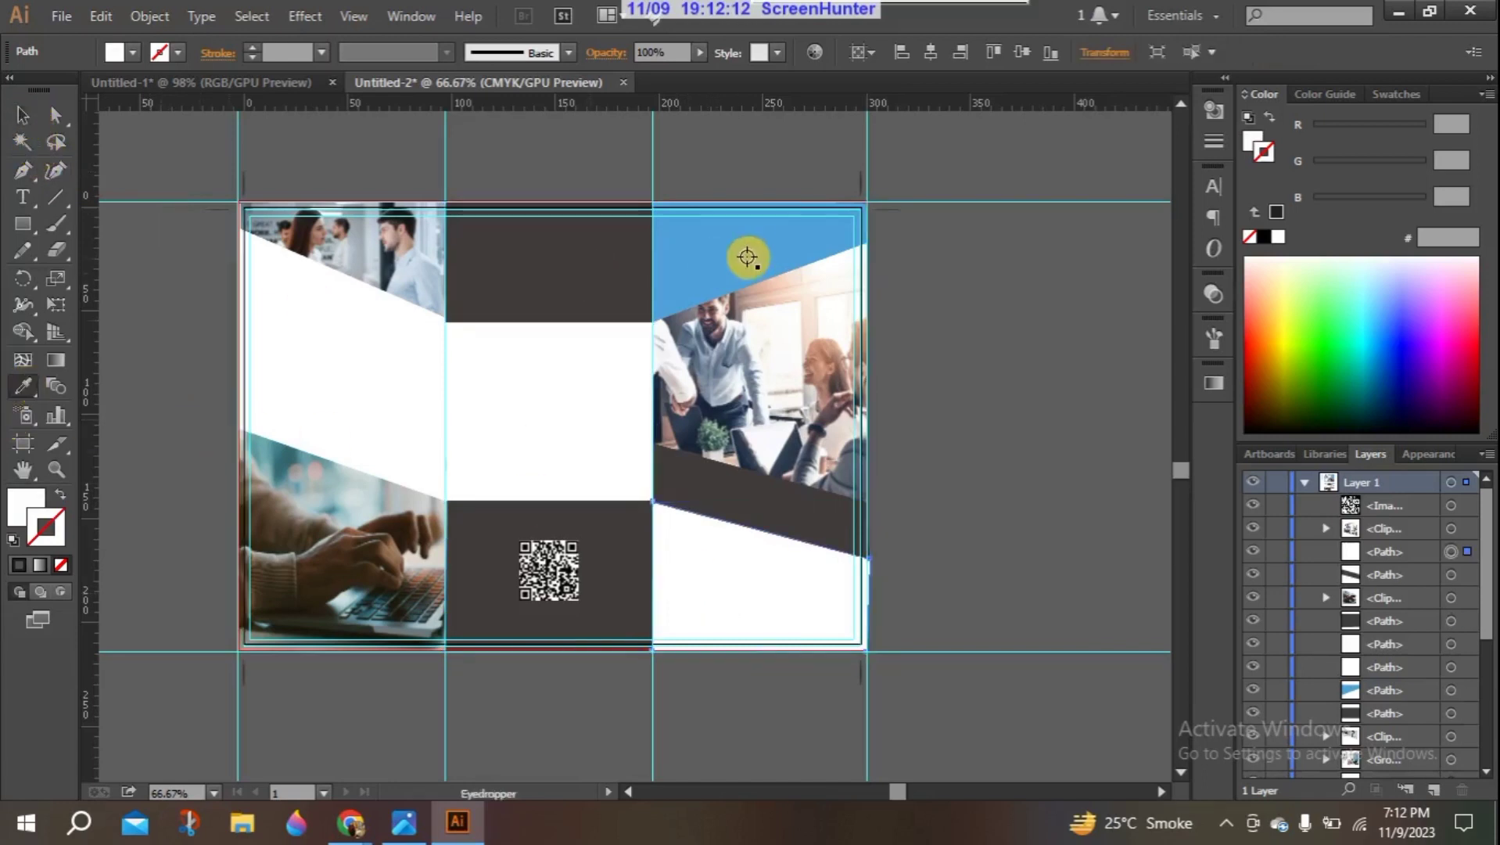
{"action": "left_click", "coordinate": [746, 247]}
{"action": "left_click", "coordinate": [745, 247]}
{"action": "left_click", "coordinate": [22, 115]}
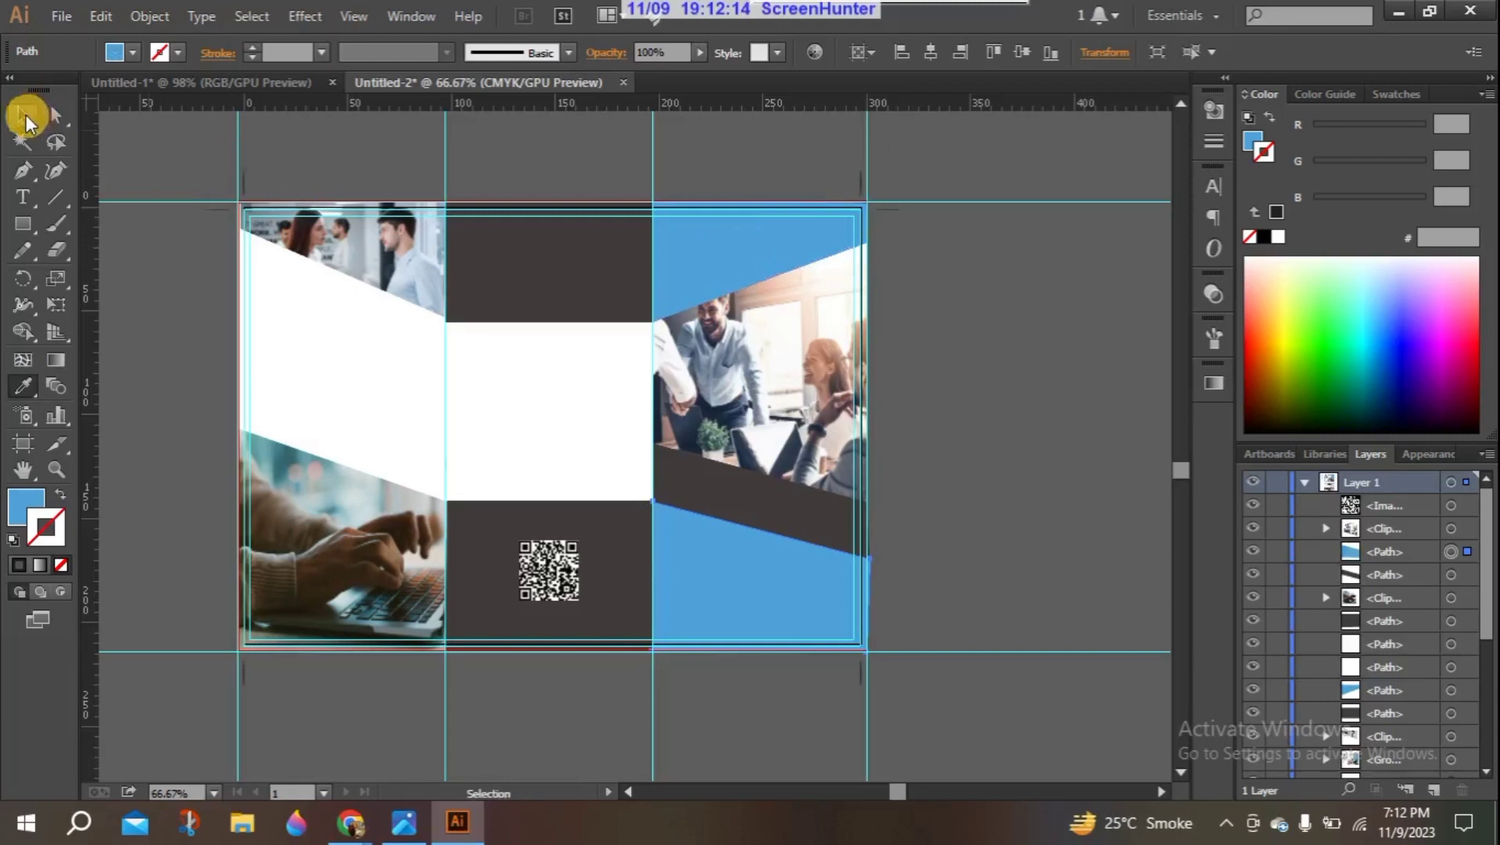
{"action": "left_click", "coordinate": [185, 270]}
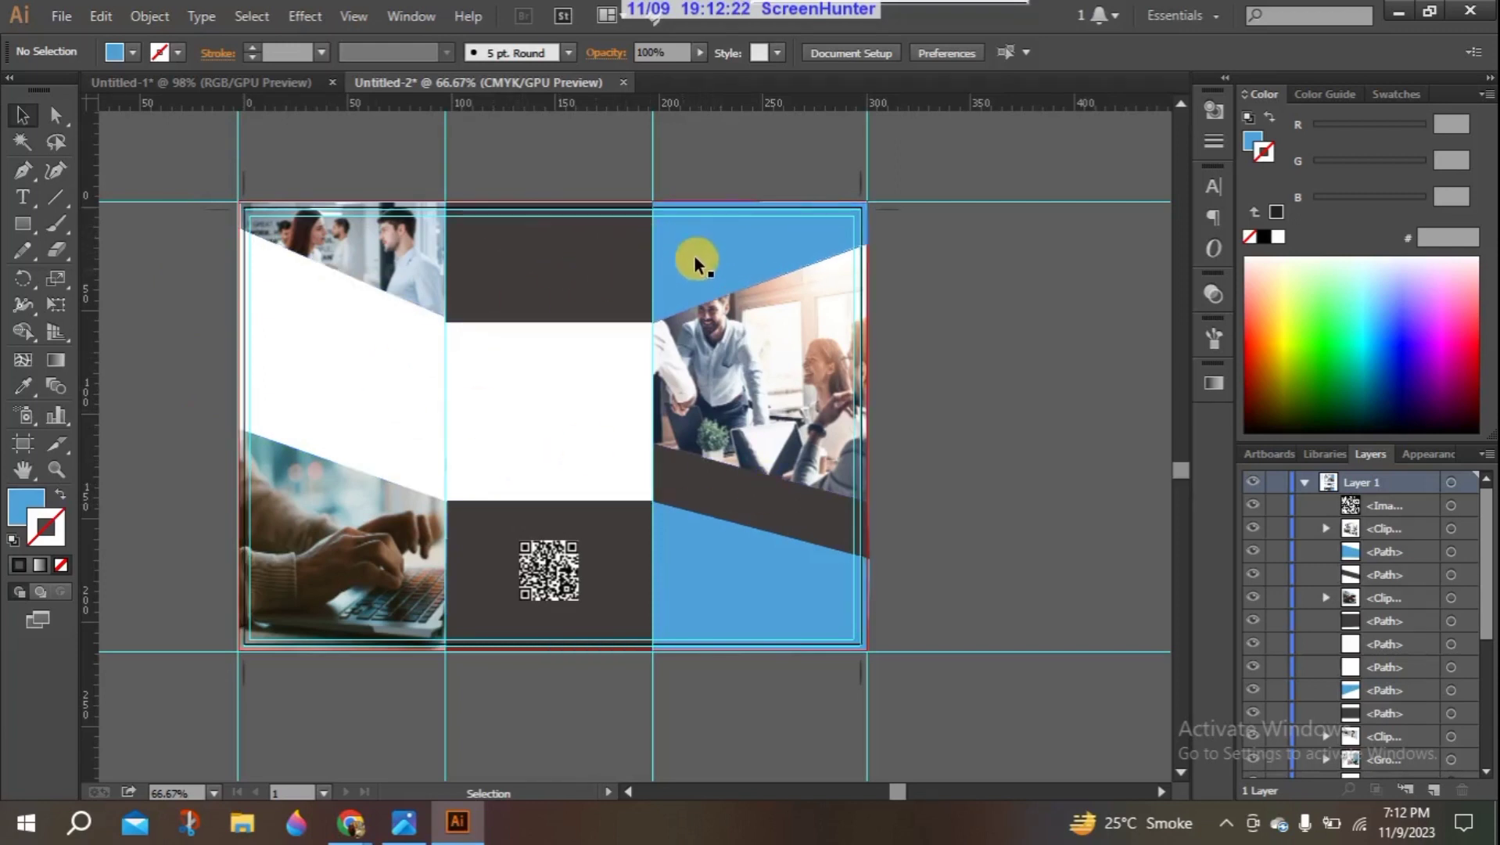
Step: Draw a small hexagon on the empty area beside the left column and give it a white fill without a stroke
{"action": "left_click", "coordinate": [25, 224]}
{"action": "left_click_drag", "start_coordinate": [24, 222], "coordinate": [144, 311]}
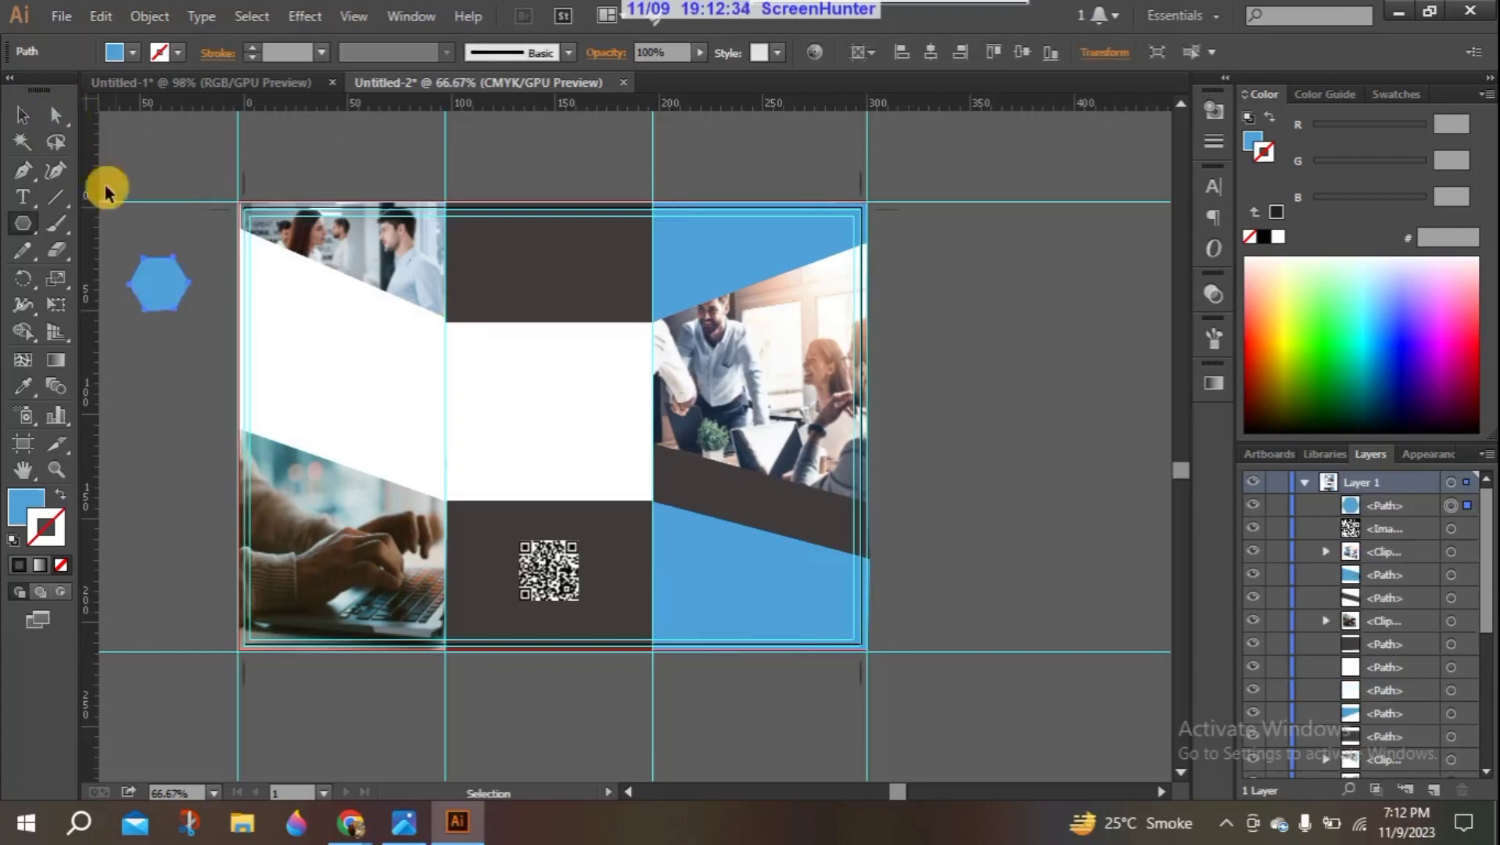
{"action": "left_click", "coordinate": [27, 118]}
{"action": "left_click", "coordinate": [1278, 237]}
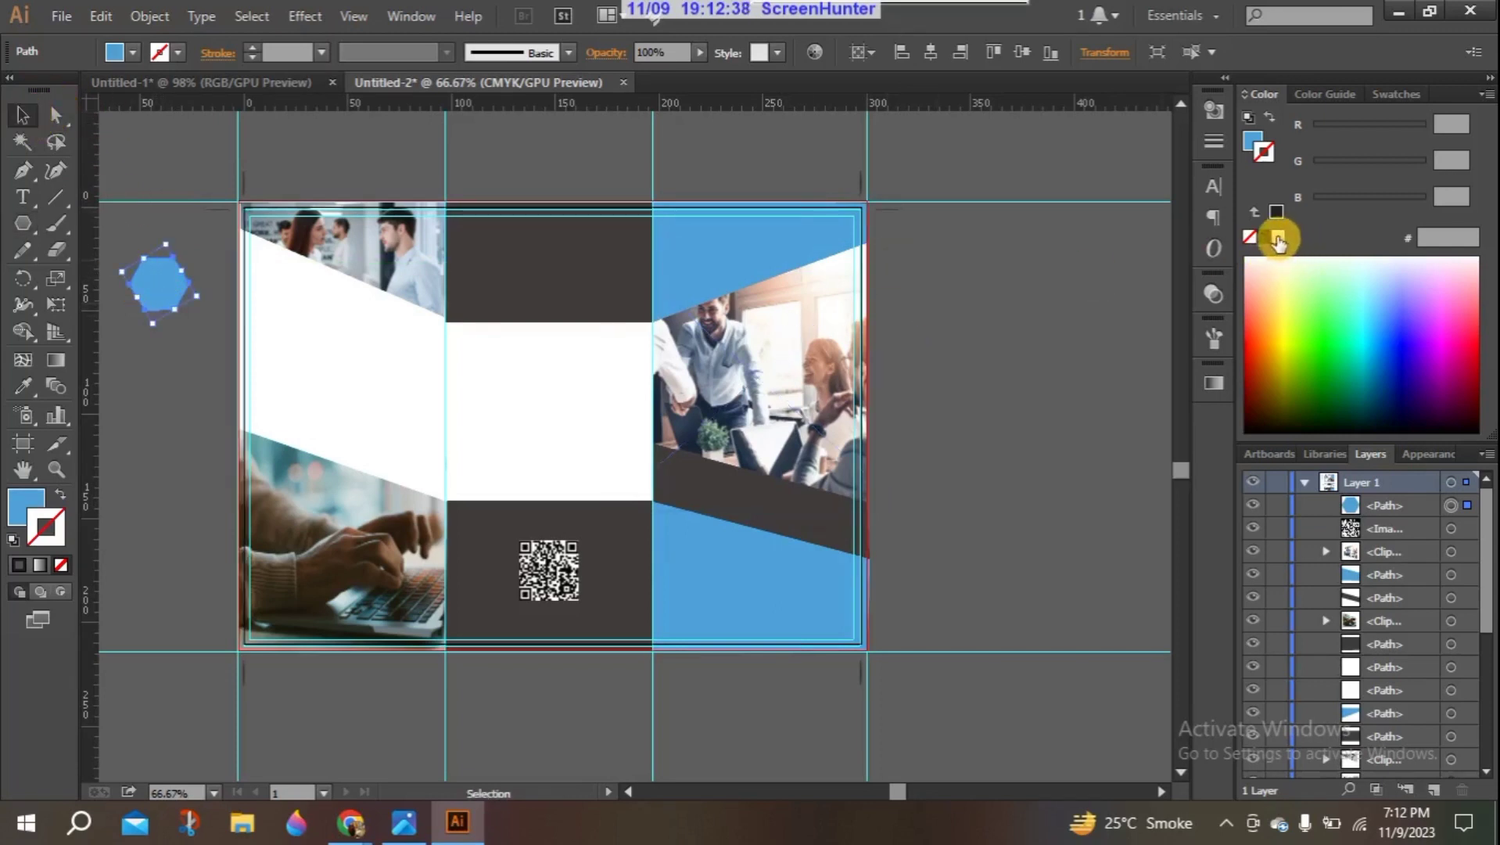
{"action": "left_click", "coordinate": [61, 493]}
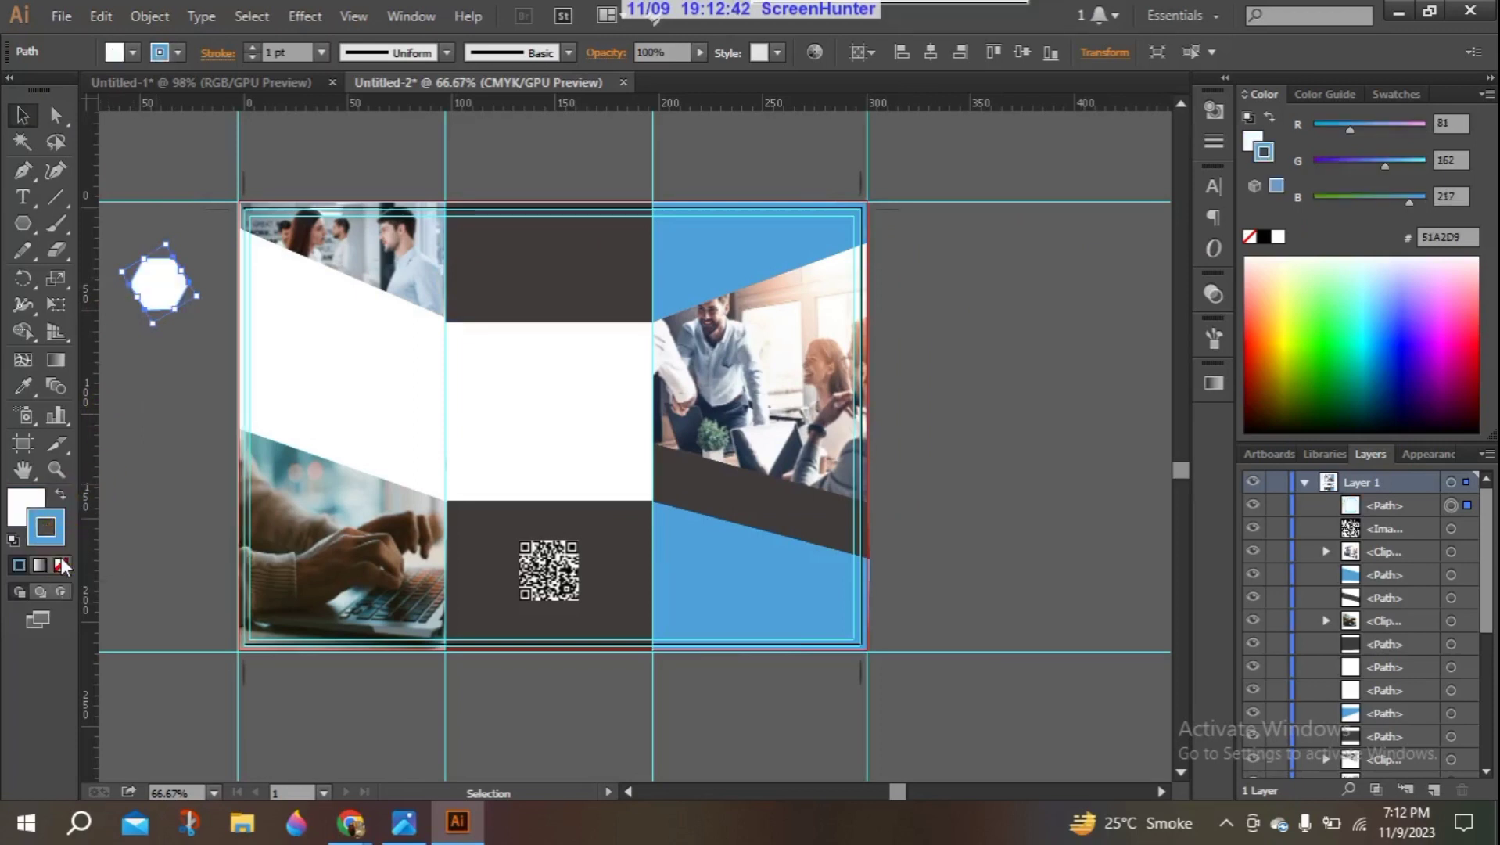
{"action": "left_click", "coordinate": [61, 562]}
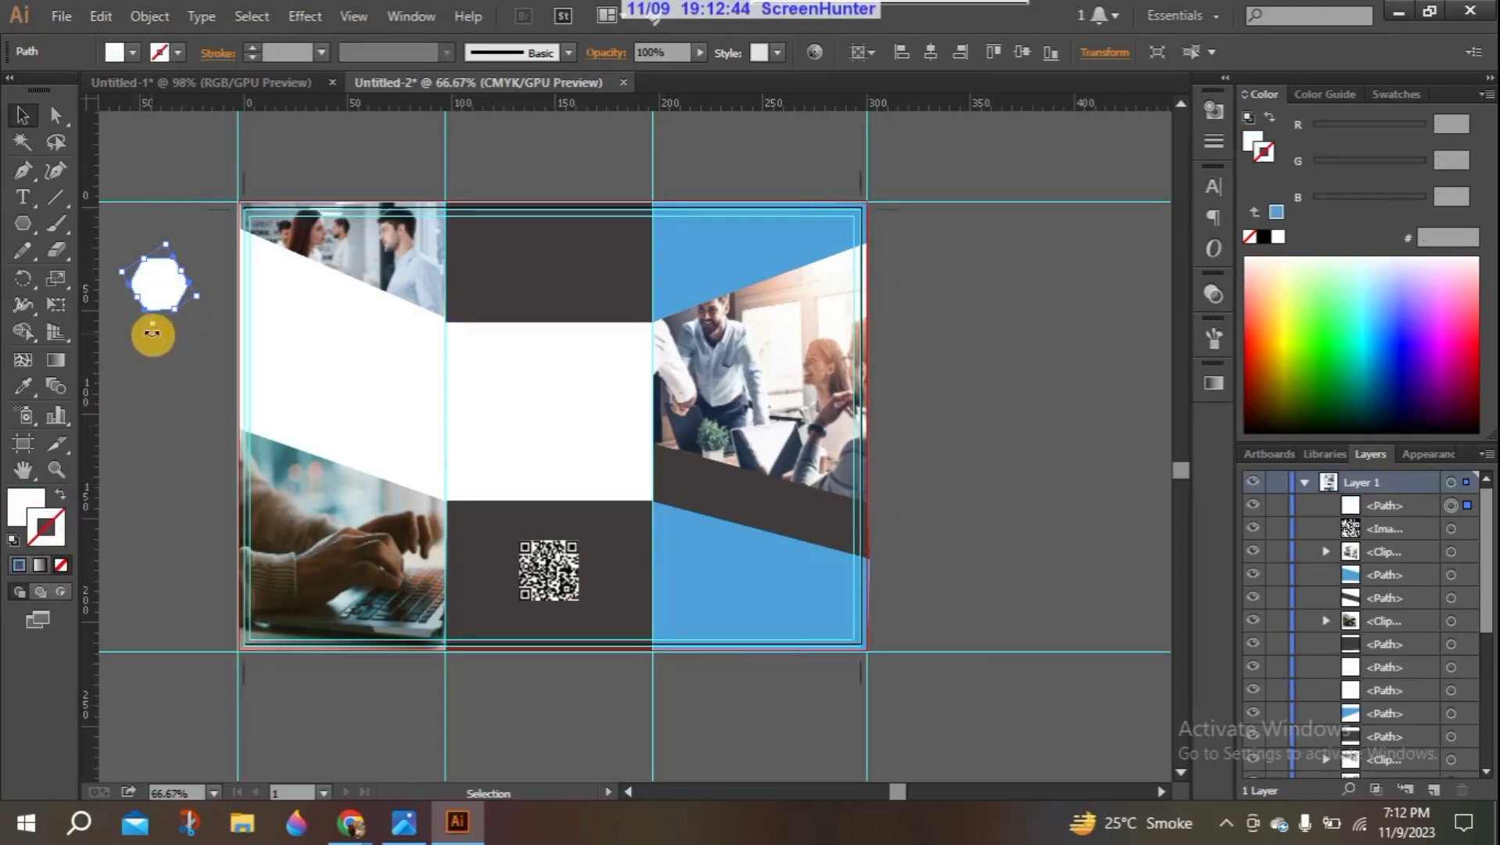
Step: Rotate the white hexagon until it sits level and paste a copy in front, scaled down about its centre
{"action": "left_click_drag", "start_coordinate": [152, 333], "coordinate": [134, 268]}
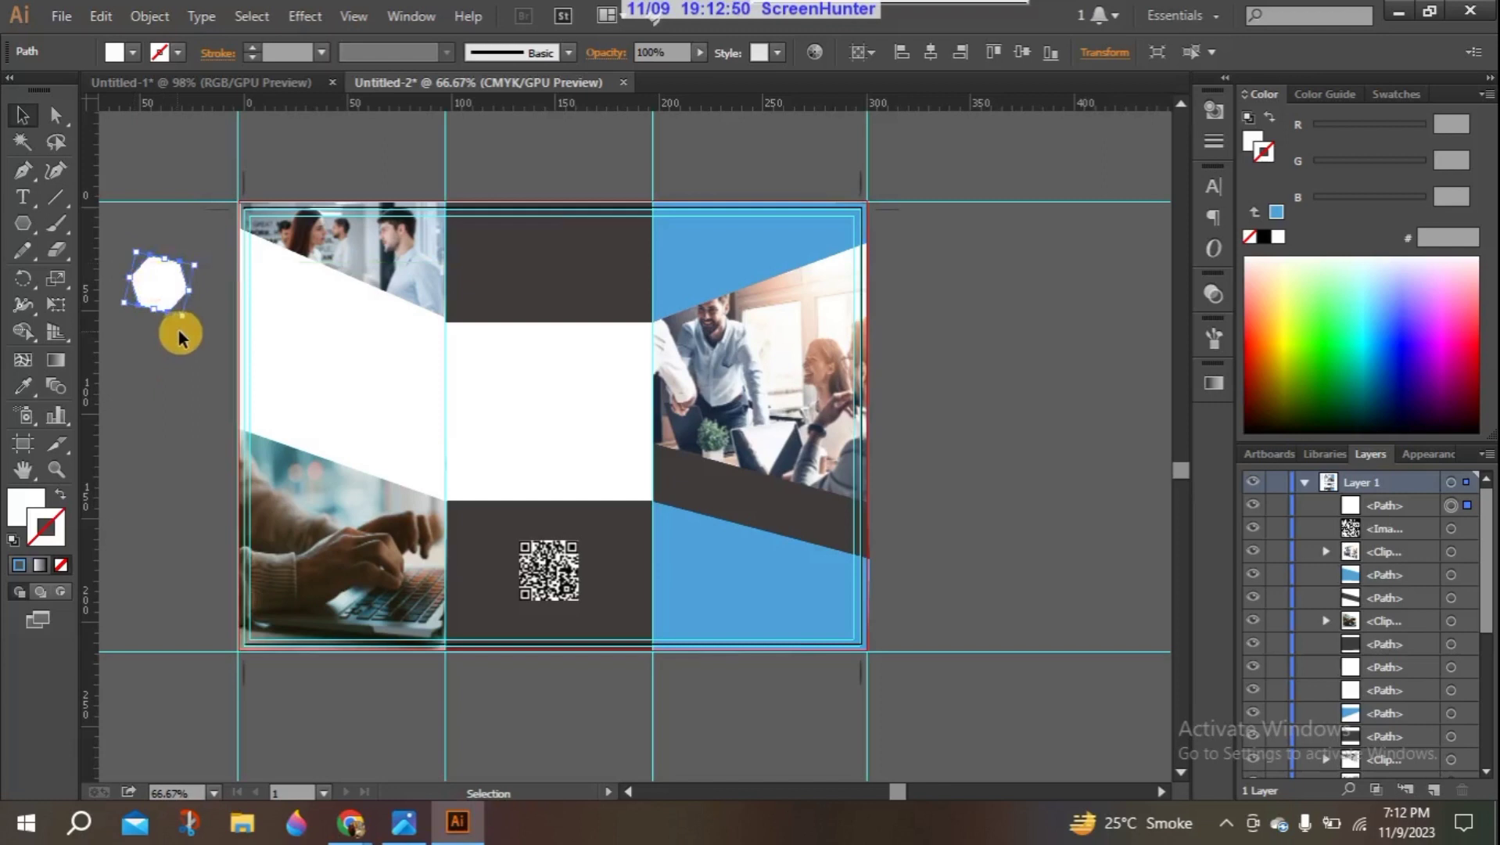
{"action": "left_click_drag", "start_coordinate": [185, 324], "coordinate": [195, 317]}
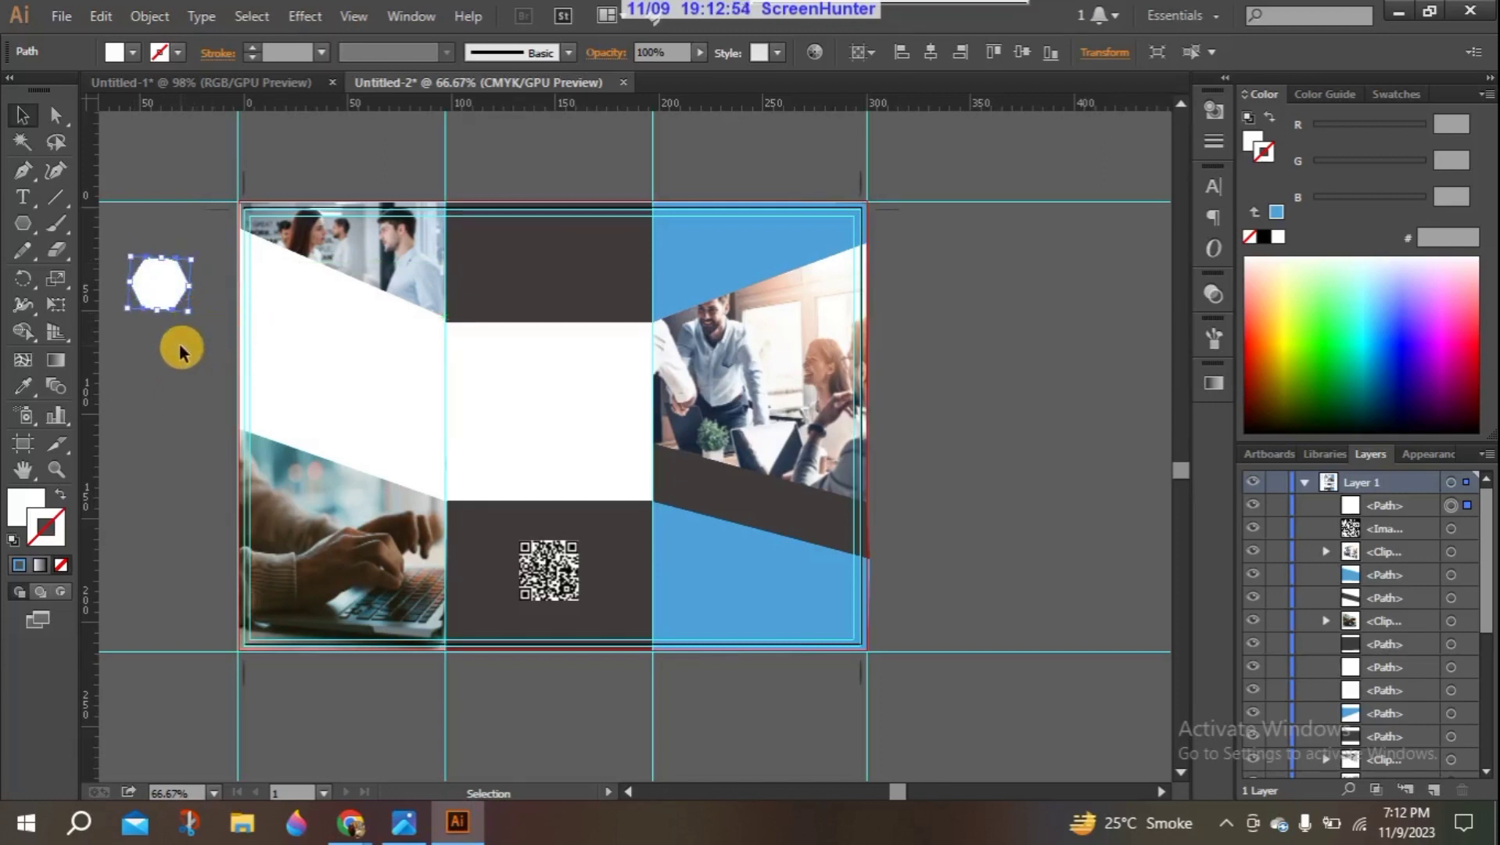
{"action": "key", "text": "ctrl+c"}
{"action": "key", "text": "ctrl+f"}
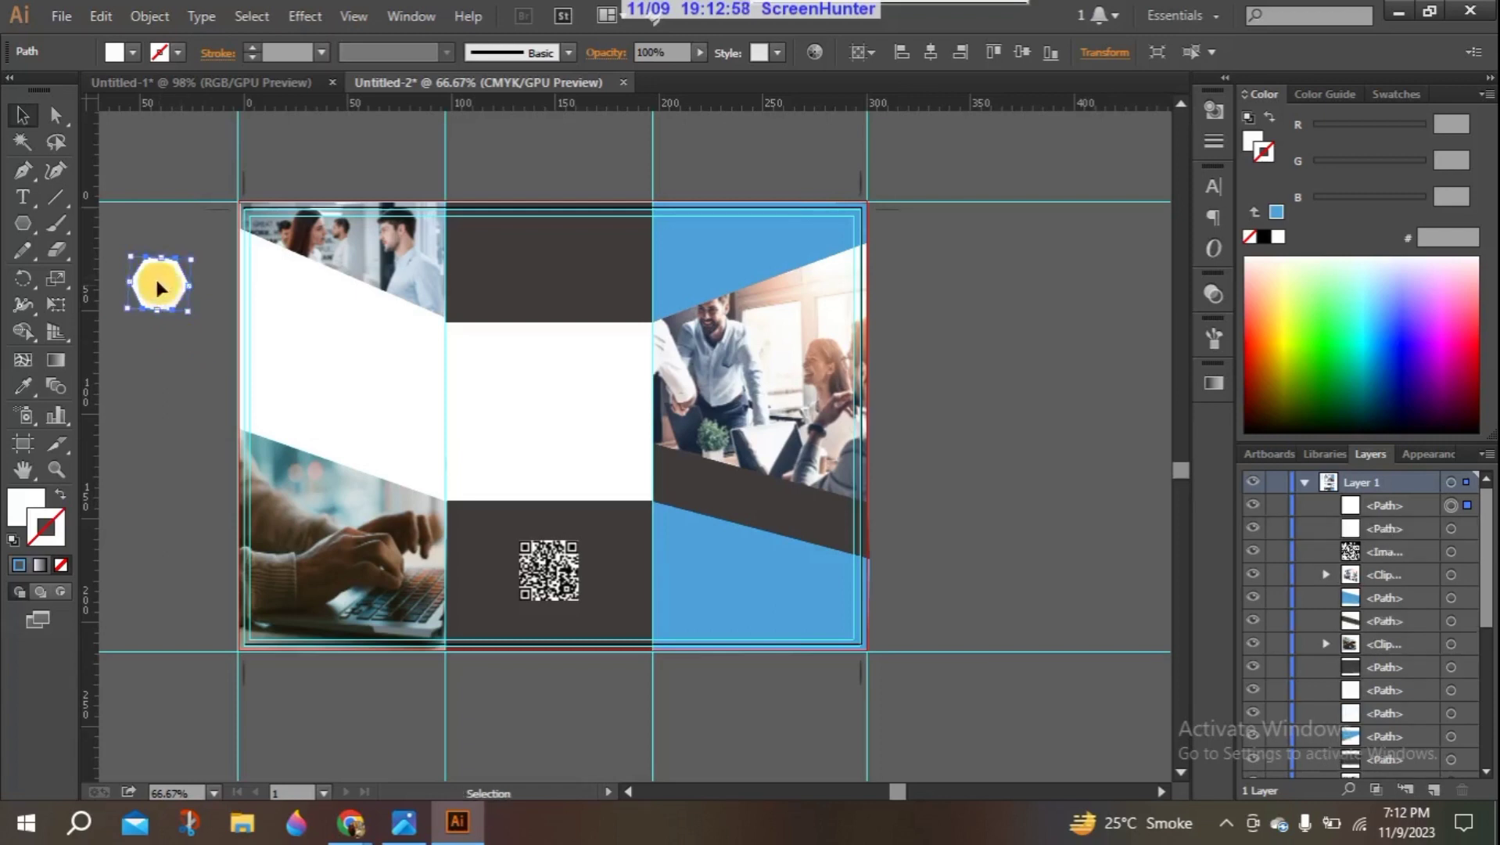
{"action": "left_click_drag", "start_coordinate": [133, 258], "coordinate": [140, 264]}
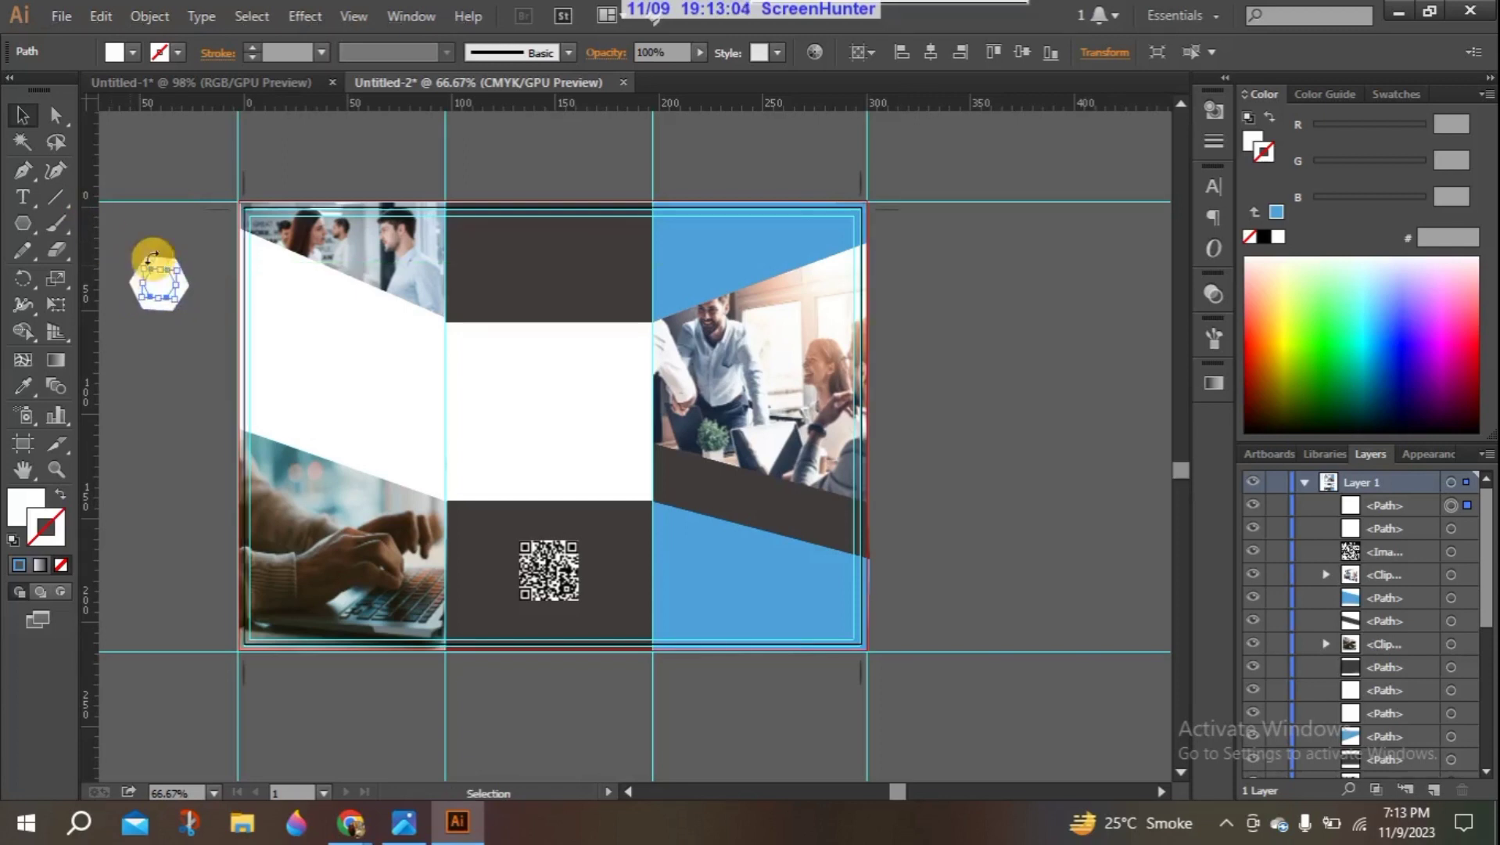
Step: Give the small inner hexagon a black fill and no stroke
{"action": "left_click", "coordinate": [1265, 242]}
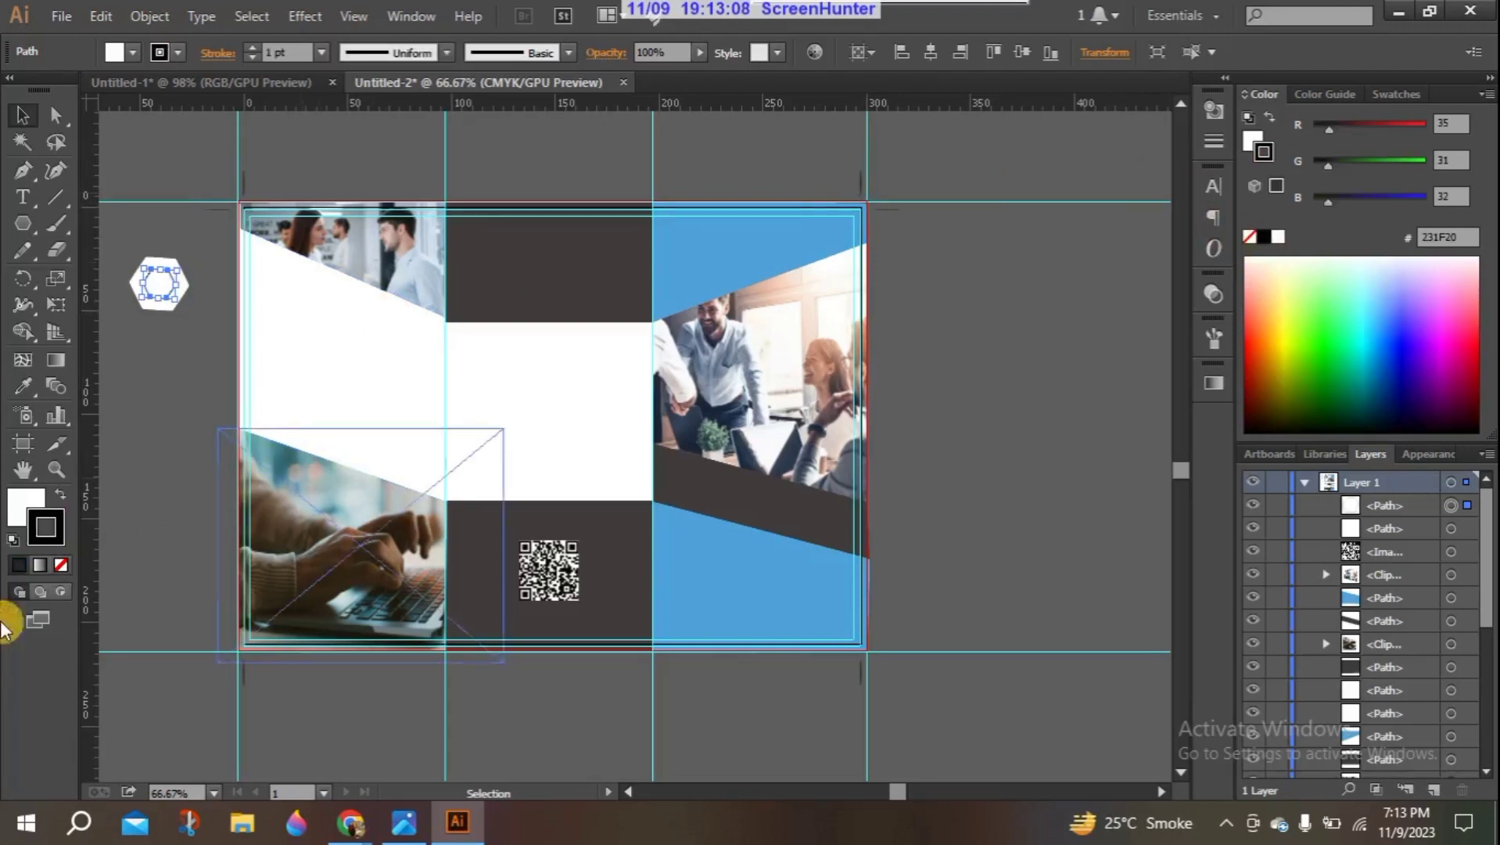
{"action": "left_click", "coordinate": [59, 495]}
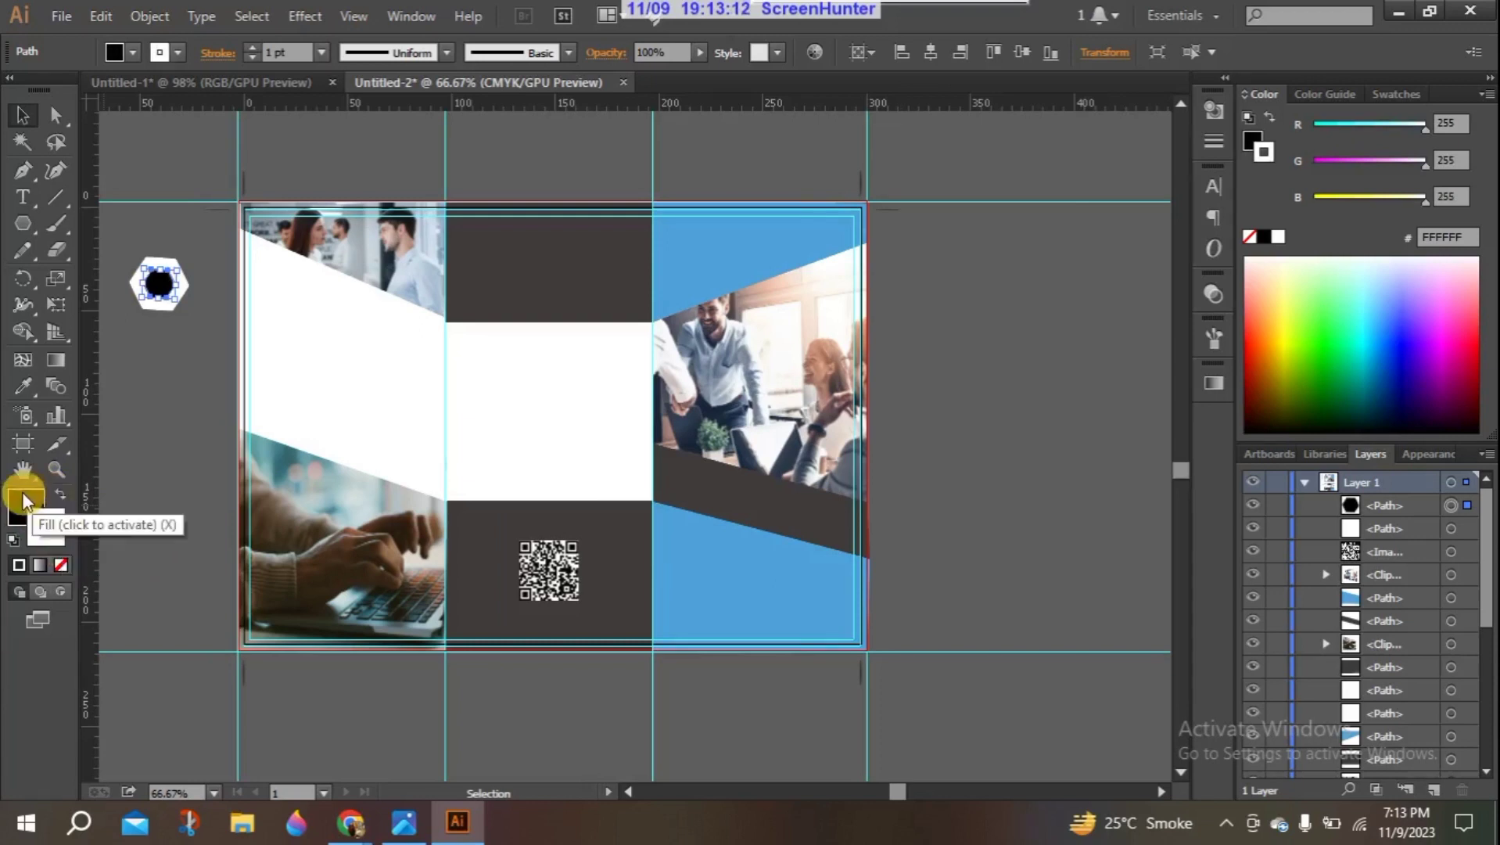
{"action": "left_click", "coordinate": [24, 504]}
{"action": "left_click", "coordinate": [59, 539]}
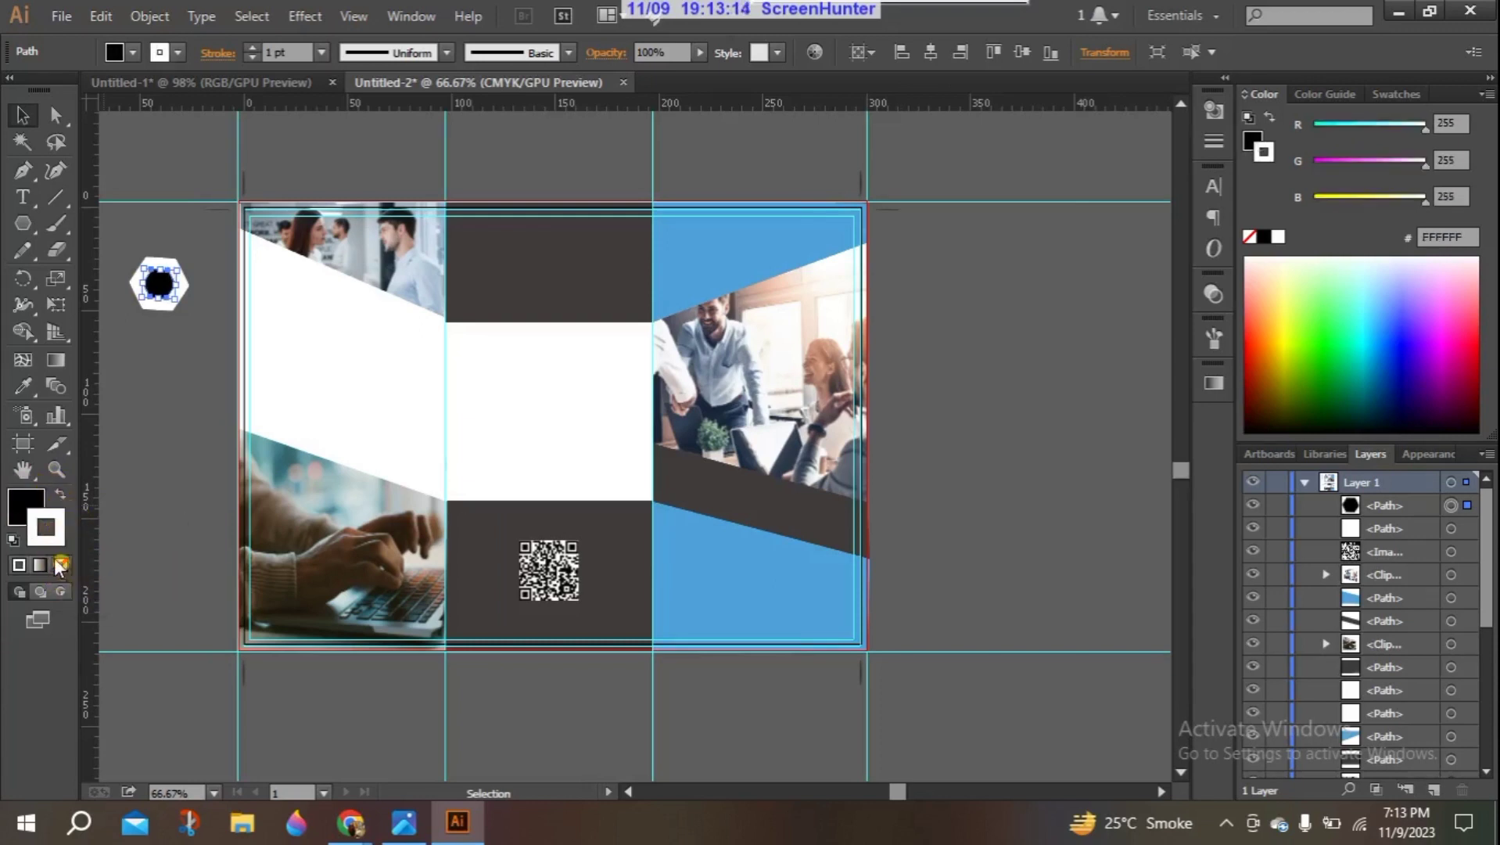
{"action": "left_click", "coordinate": [61, 565]}
{"action": "left_click", "coordinate": [24, 500]}
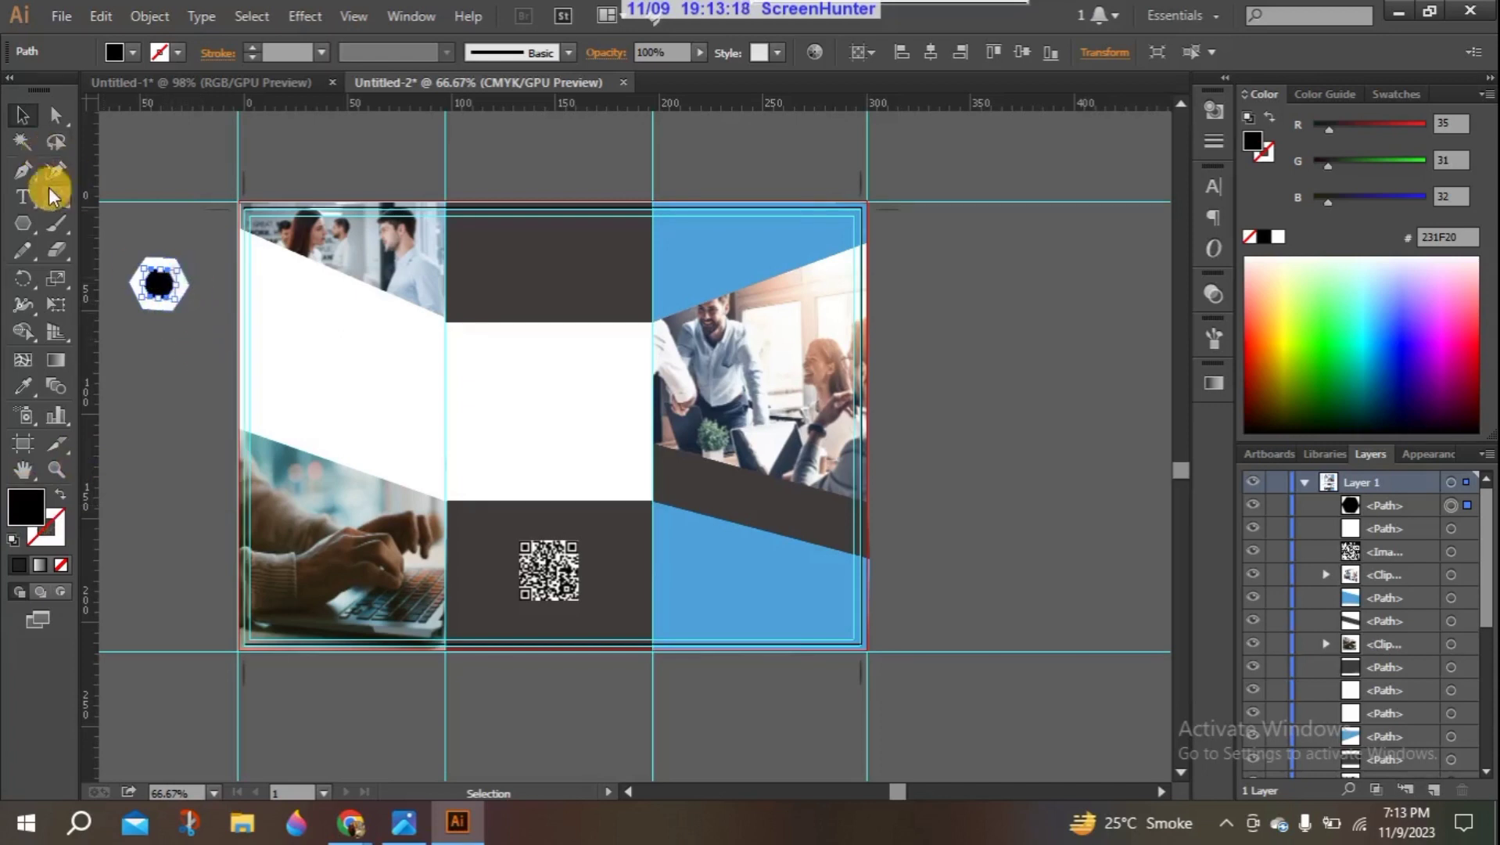
Step: Group the two hexagons and place the group, slightly reduced, in the right column's top blue panel near its inner edge
{"action": "left_click_drag", "start_coordinate": [133, 237], "coordinate": [206, 346]}
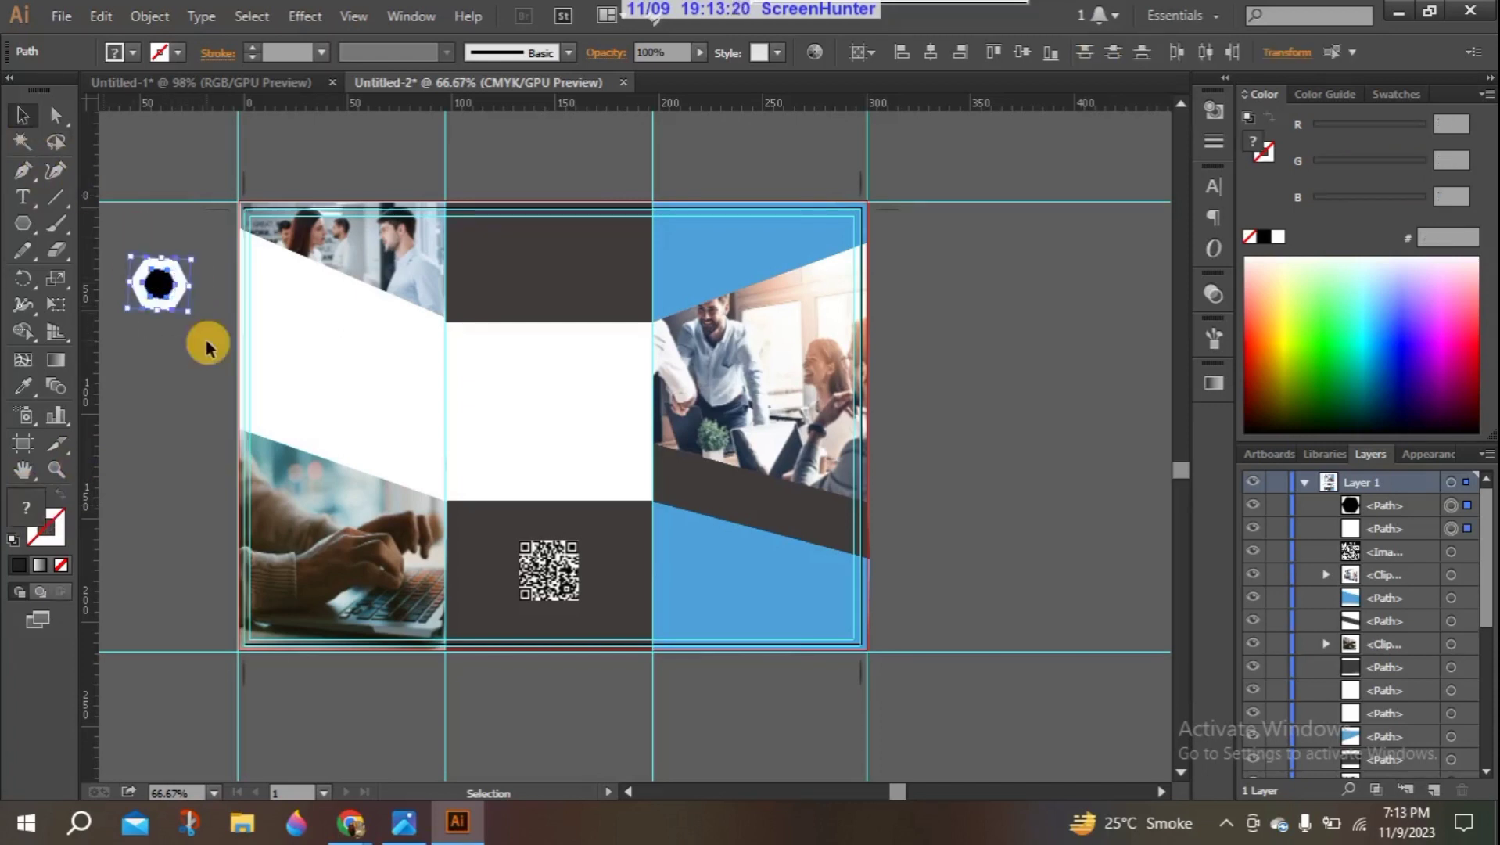
{"action": "key", "text": "ctrl+g"}
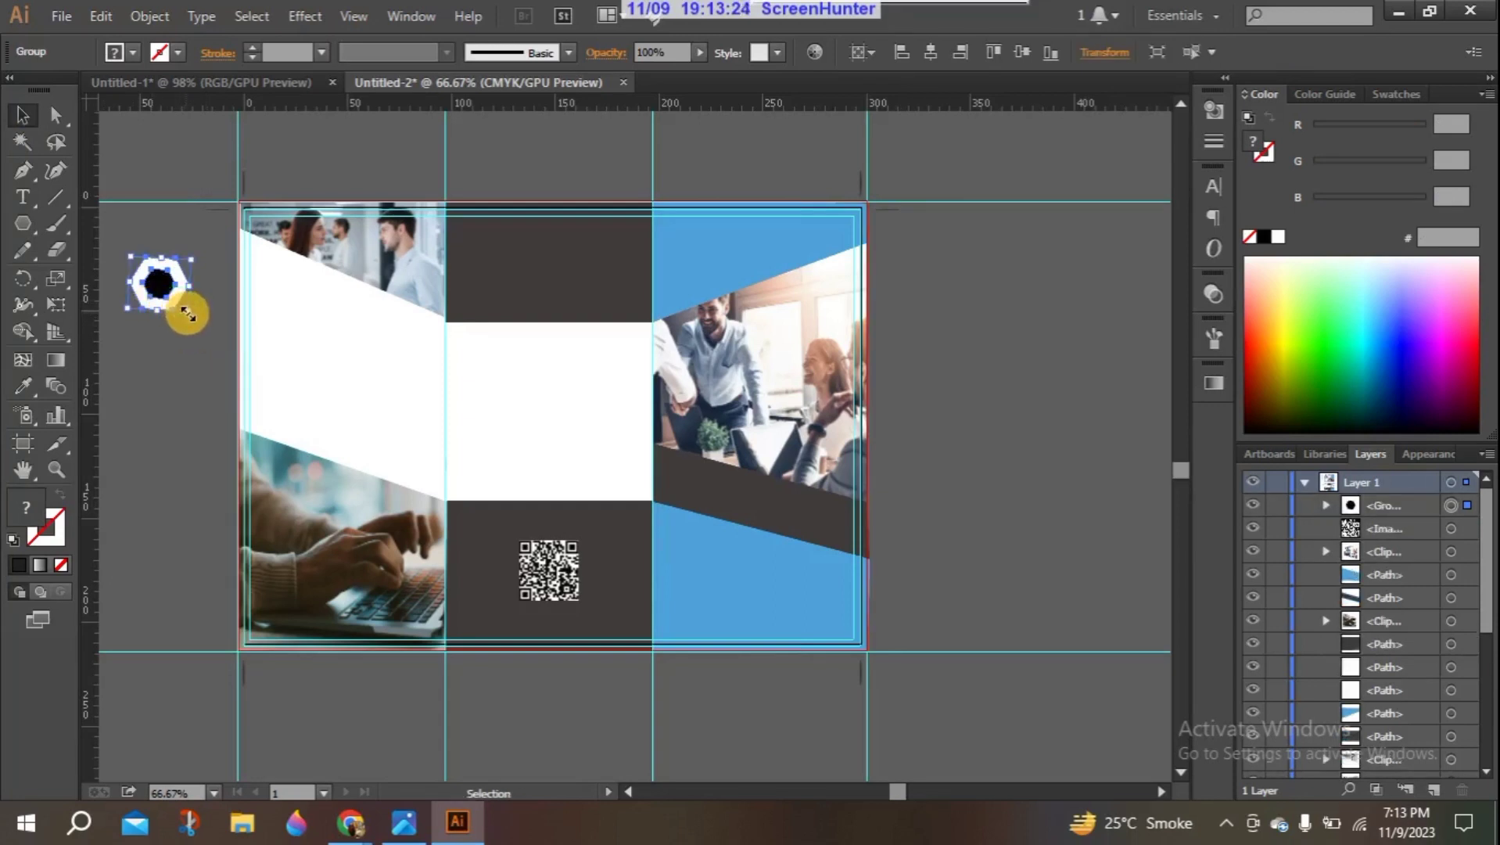
{"action": "left_click_drag", "start_coordinate": [188, 312], "coordinate": [676, 249]}
{"action": "left_click", "coordinate": [914, 296]}
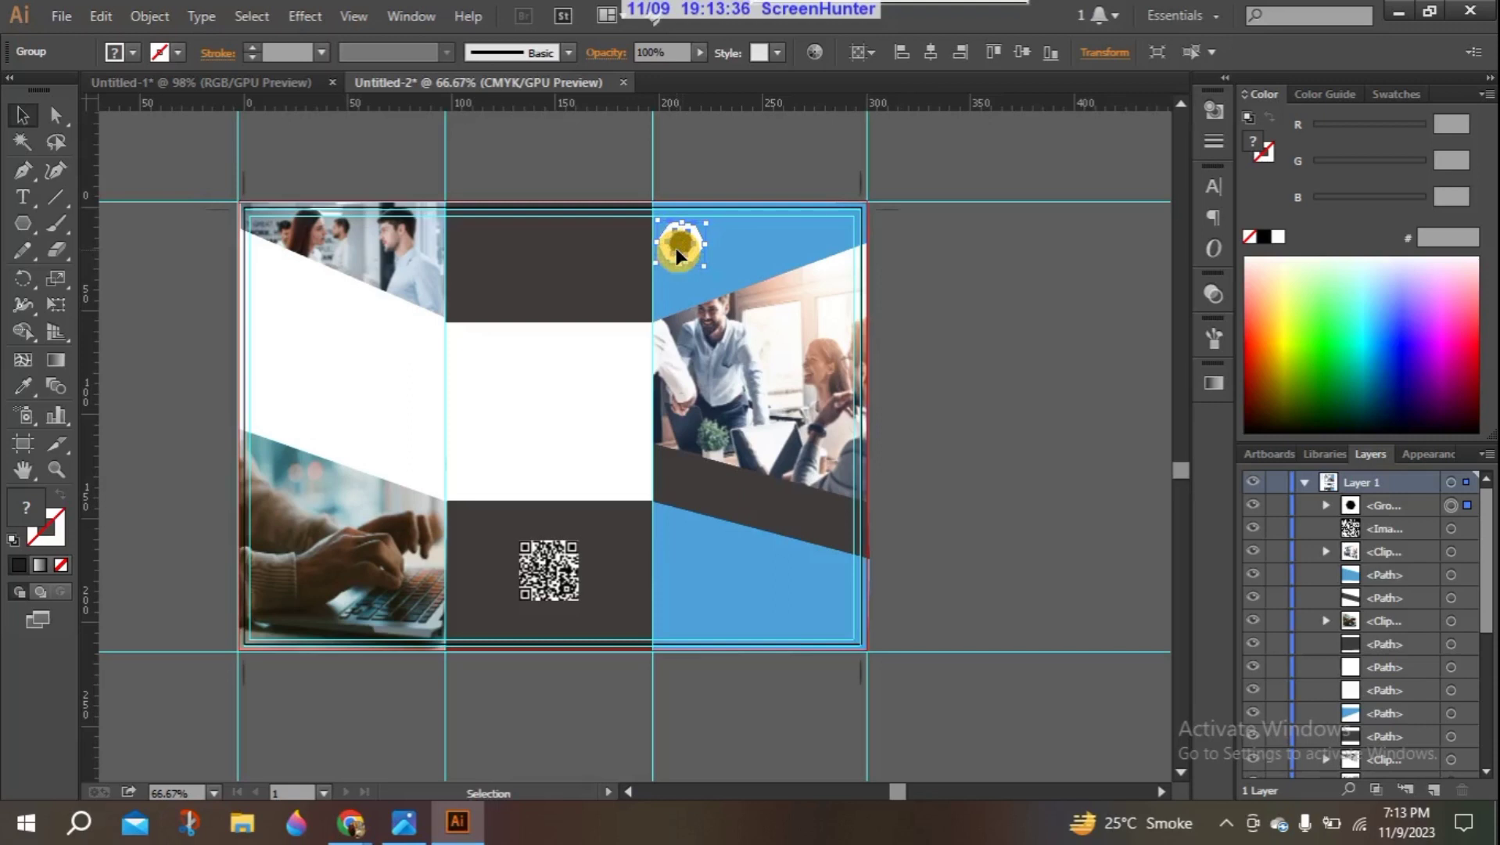
{"action": "left_click", "coordinate": [956, 260]}
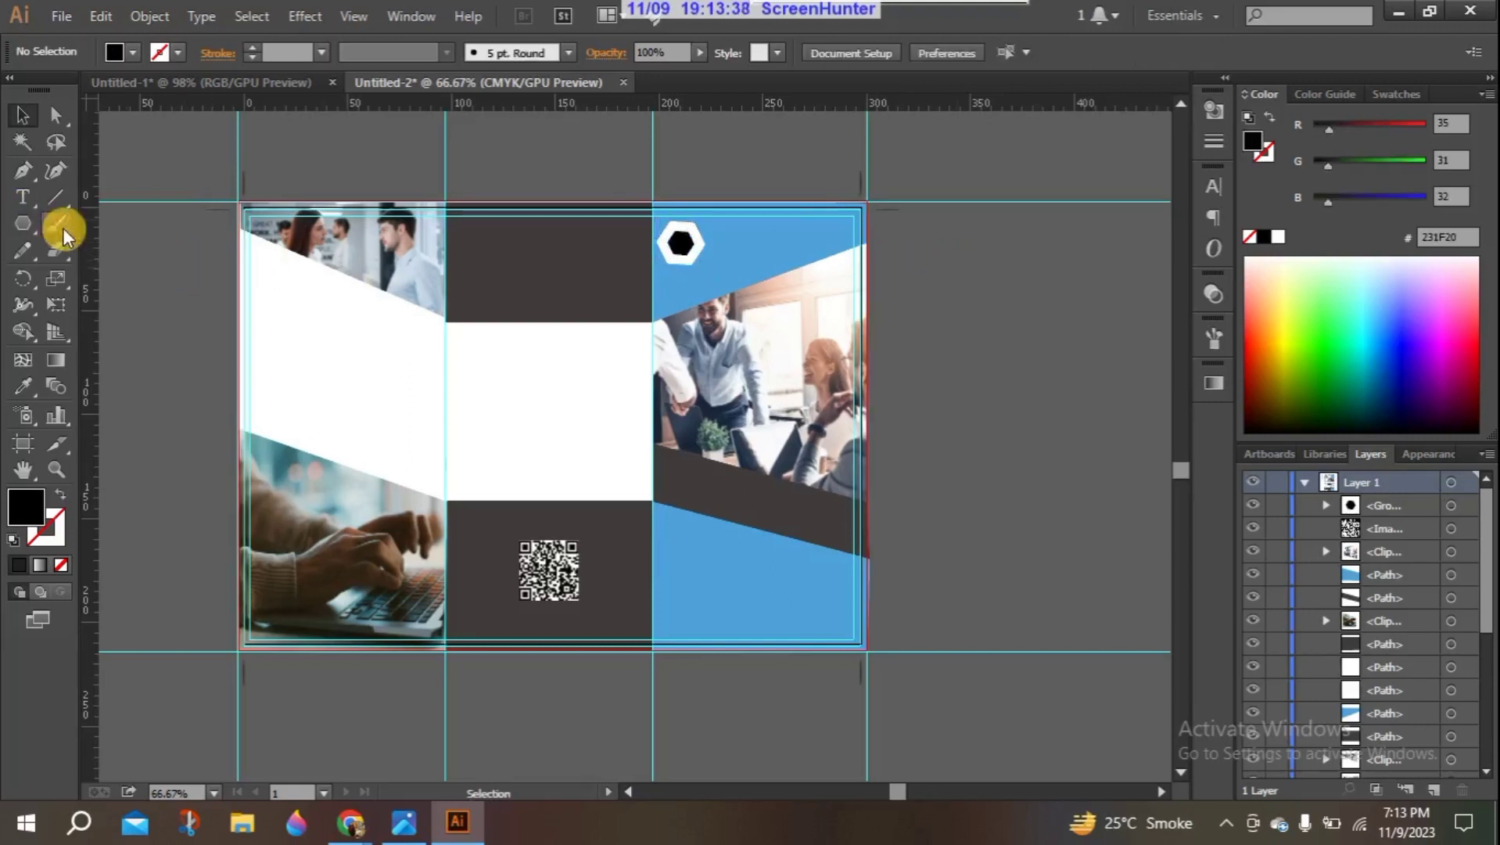
Step: Scale the hexagon logo down a little more and reposition it in the top blue panel
{"action": "left_click", "coordinate": [693, 243]}
{"action": "left_click", "coordinate": [702, 268]}
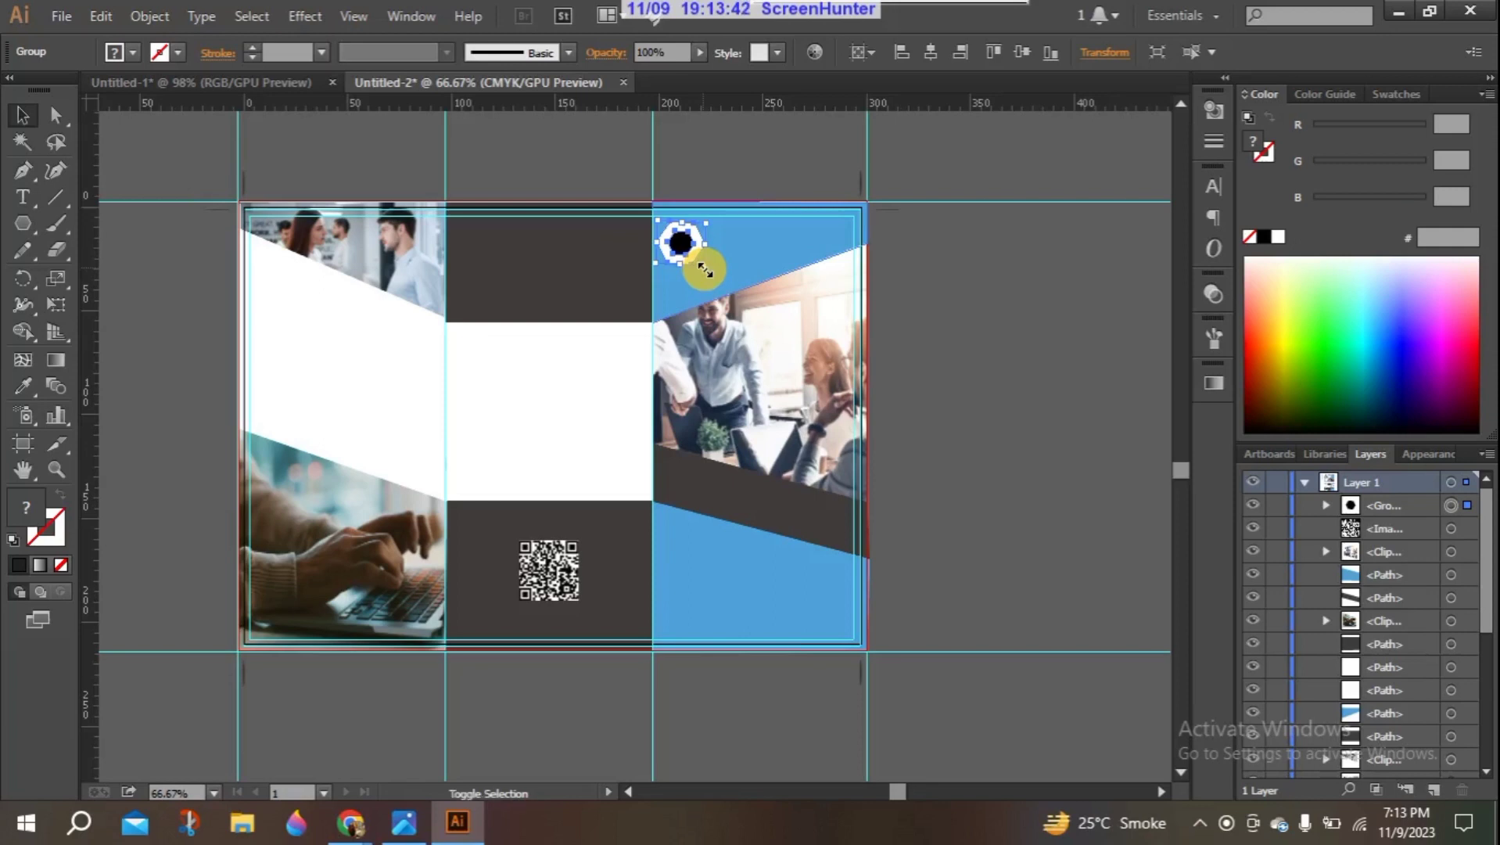
{"action": "left_click_drag", "start_coordinate": [705, 270], "coordinate": [679, 245]}
{"action": "left_click", "coordinate": [954, 264]}
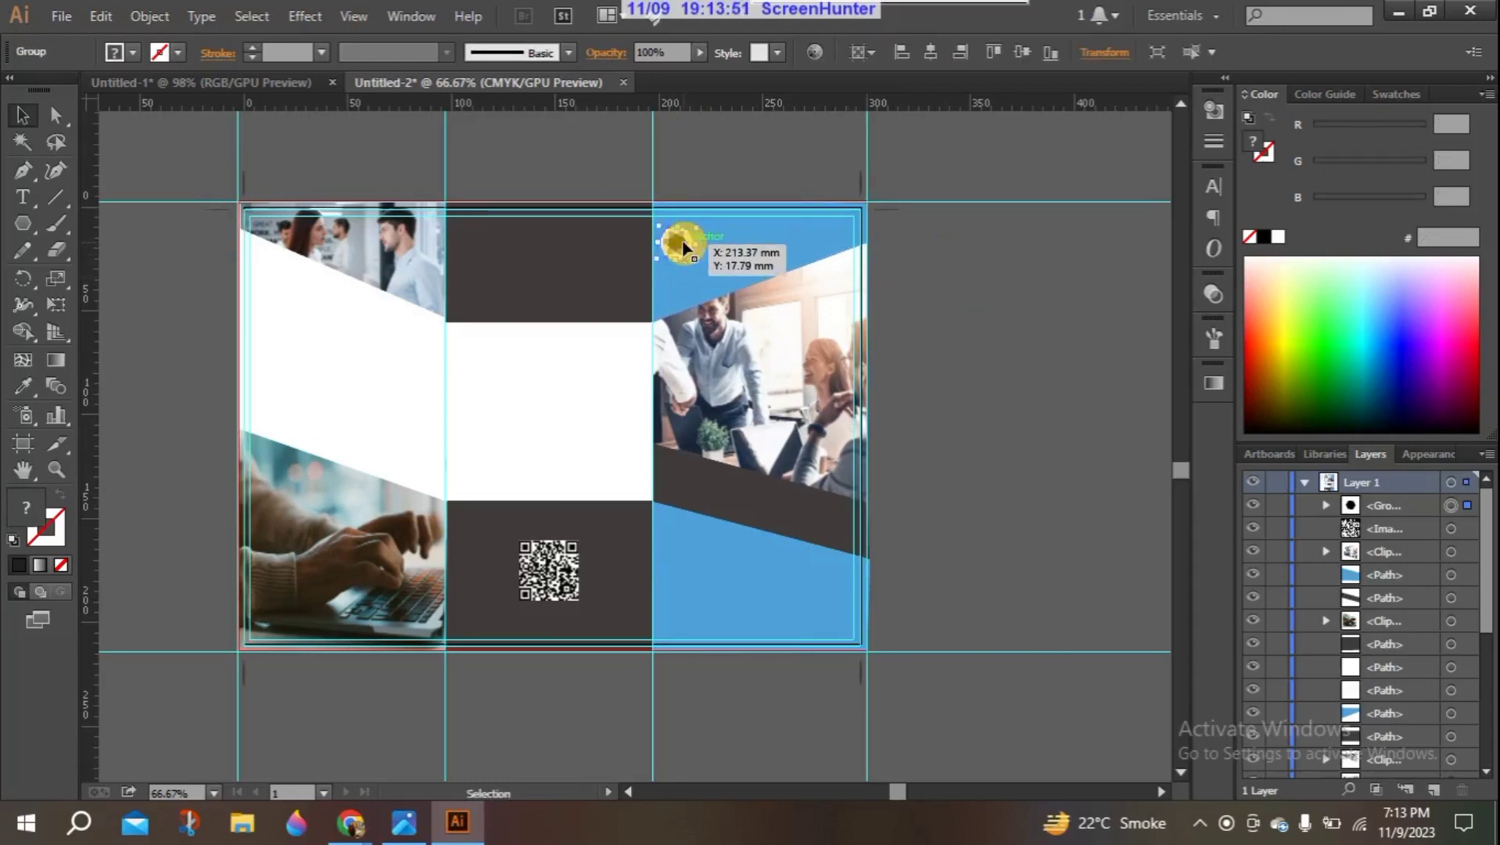
{"action": "left_click", "coordinate": [919, 249]}
Step: Add the text COMPANY on the empty area beside the right column
{"action": "left_click", "coordinate": [22, 197]}
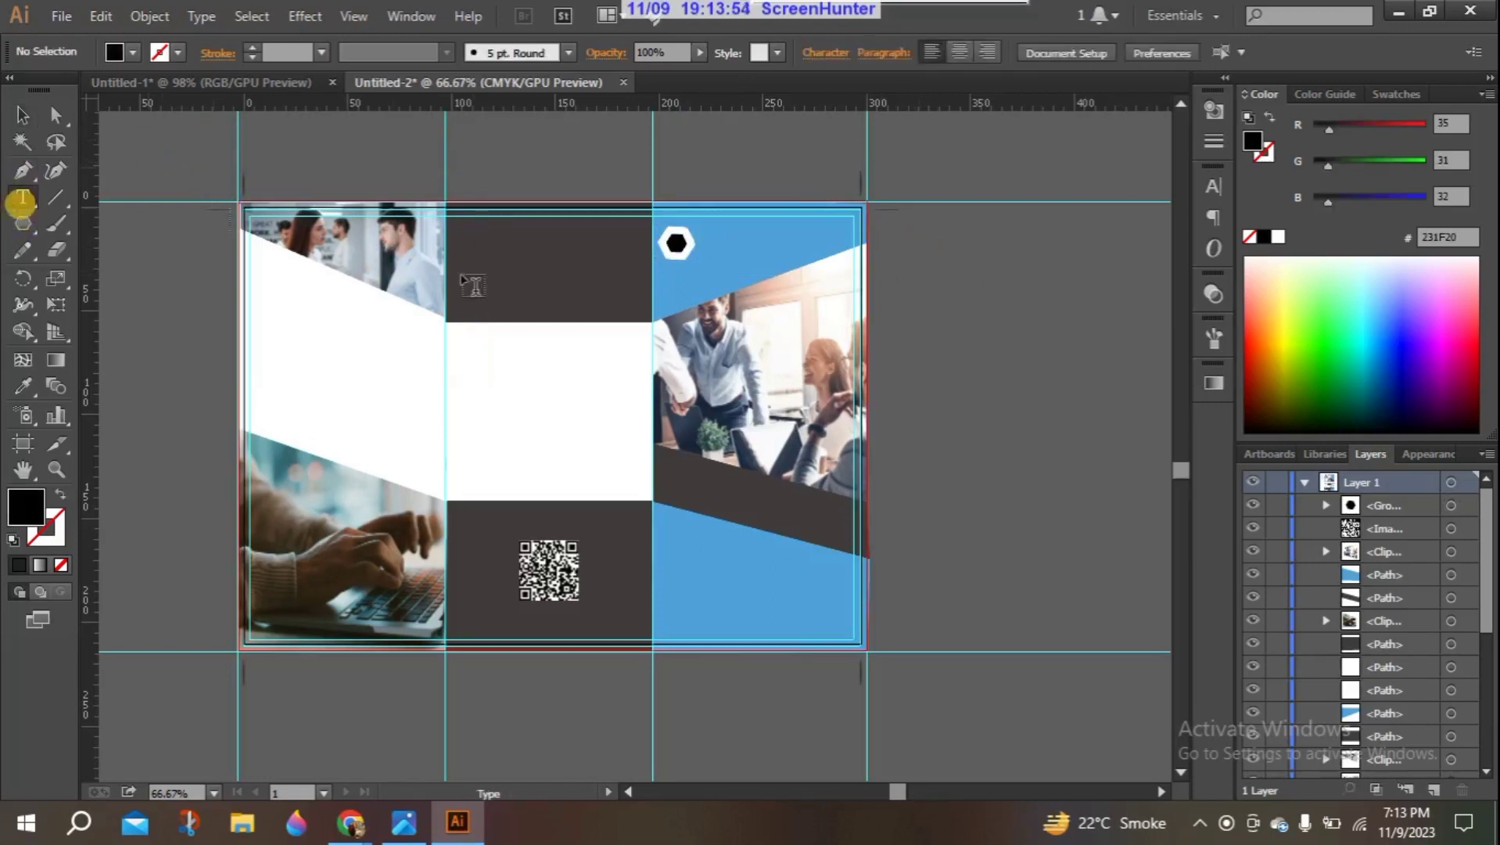
{"action": "left_click", "coordinate": [1004, 313]}
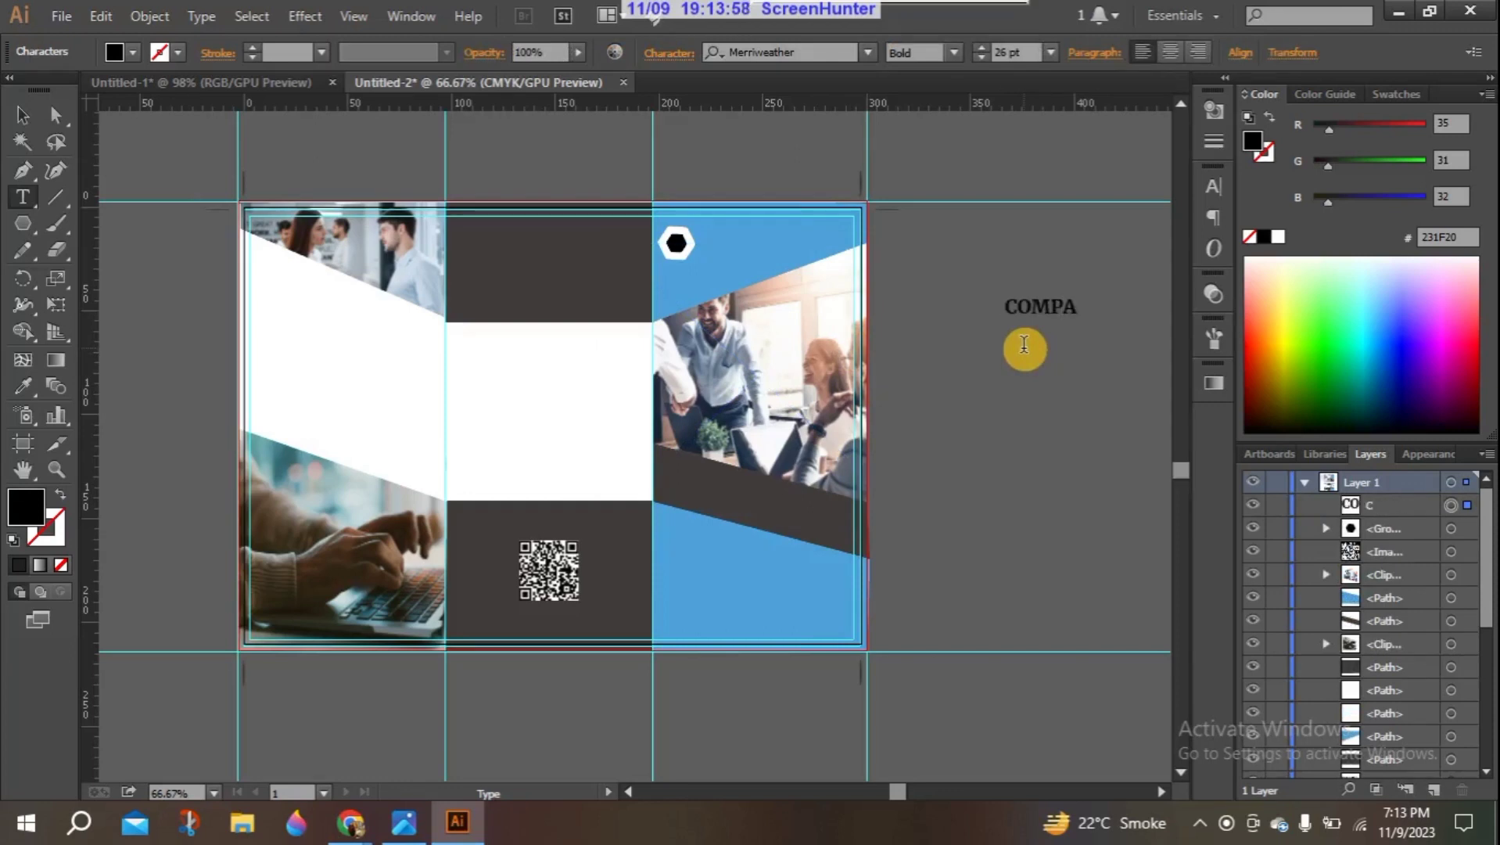
{"action": "type", "text": "COMPANY"}
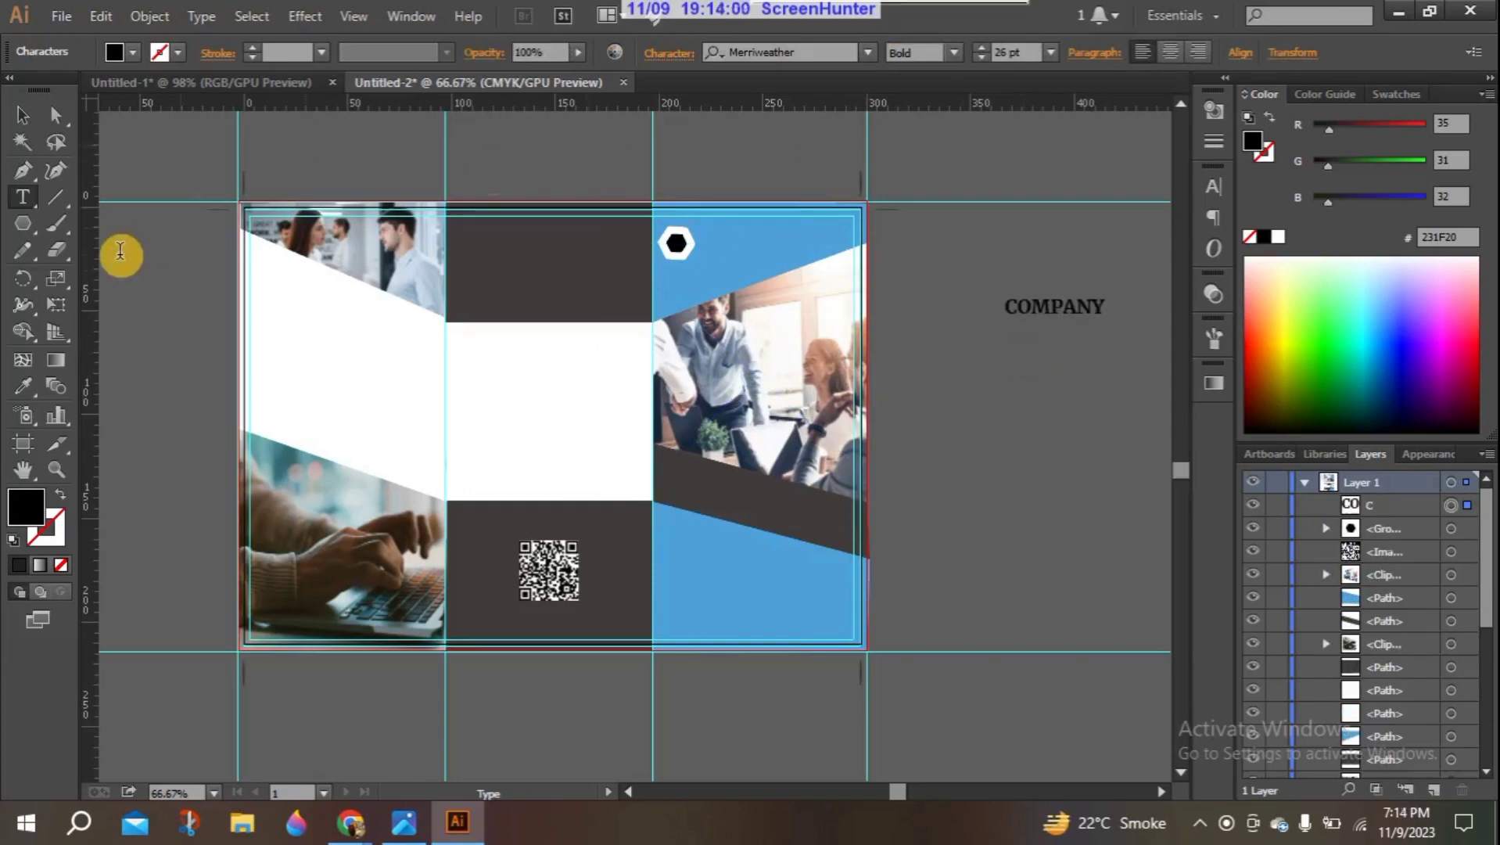
{"action": "left_click", "coordinate": [34, 117]}
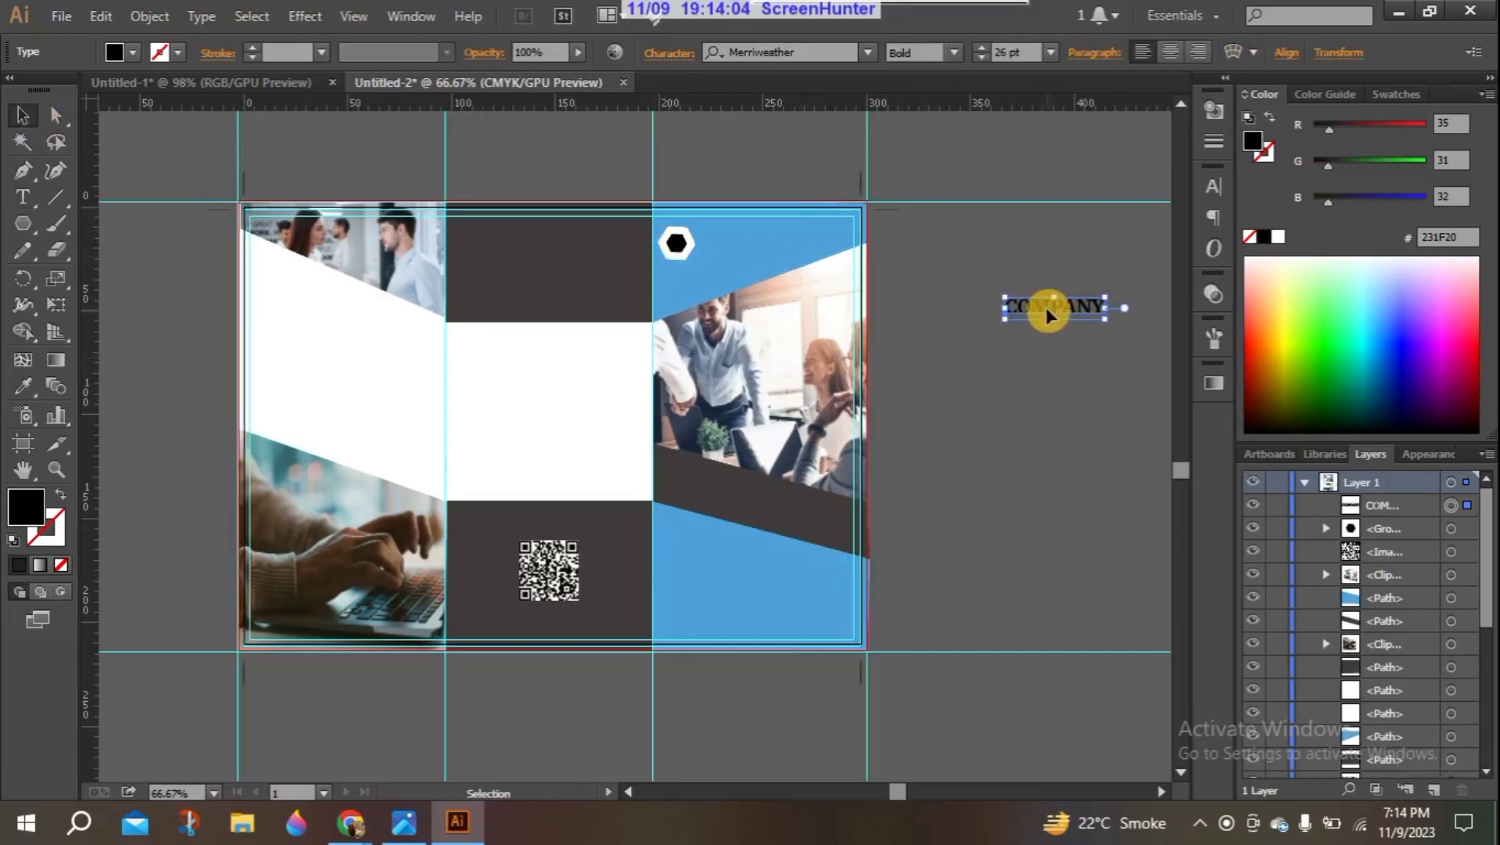
Step: Move the COMPANY text into the right column's top blue panel, directly beside the hexagon logo, and leave it selected
{"action": "left_click_drag", "start_coordinate": [1043, 308], "coordinate": [775, 242]}
{"action": "left_click", "coordinate": [942, 255]}
{"action": "left_click", "coordinate": [863, 243]}
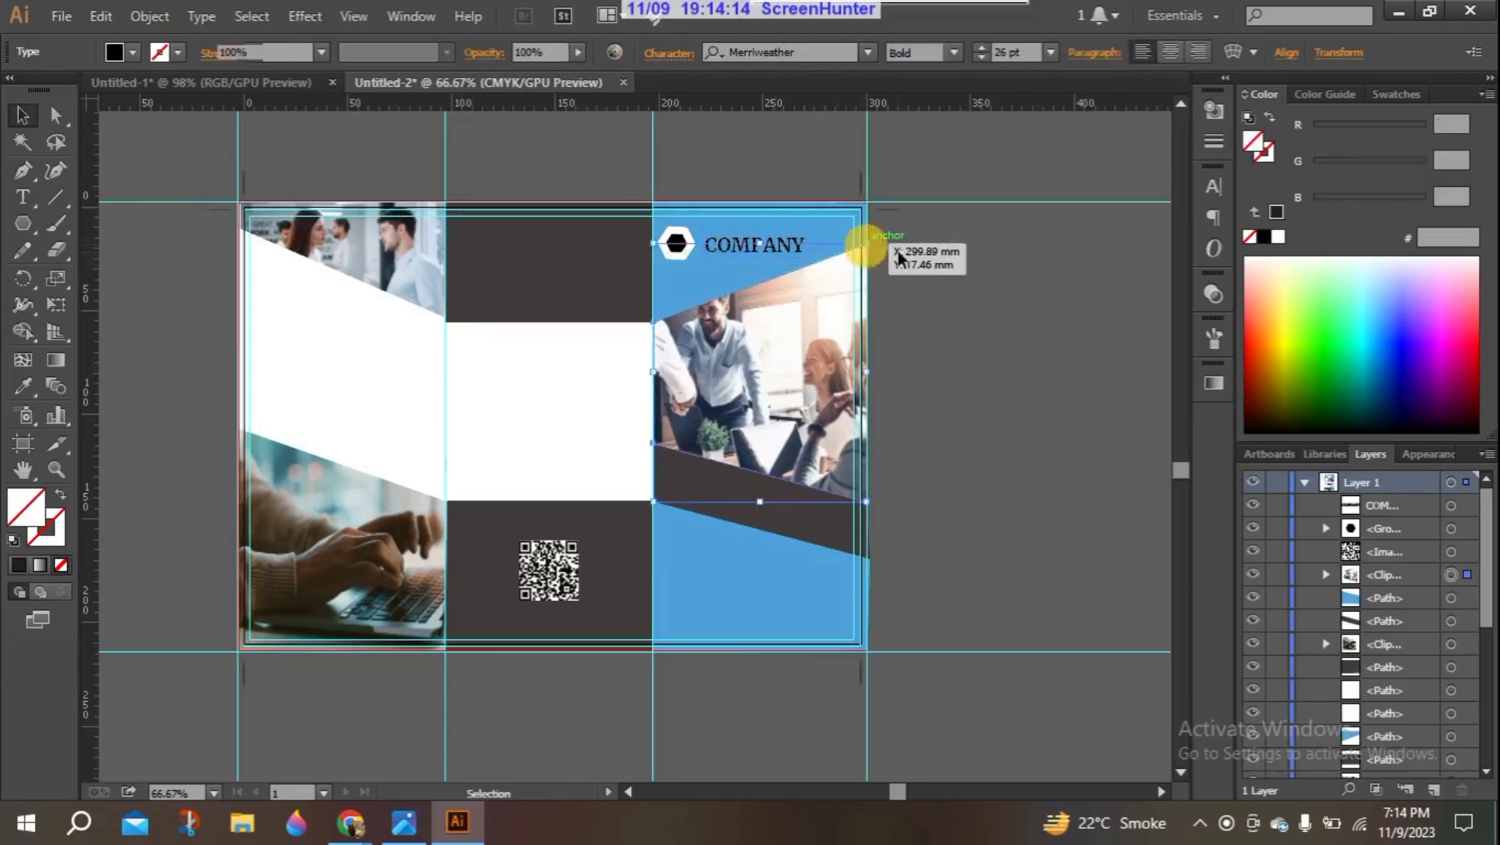
{"action": "left_click", "coordinate": [955, 264]}
{"action": "left_click", "coordinate": [783, 242]}
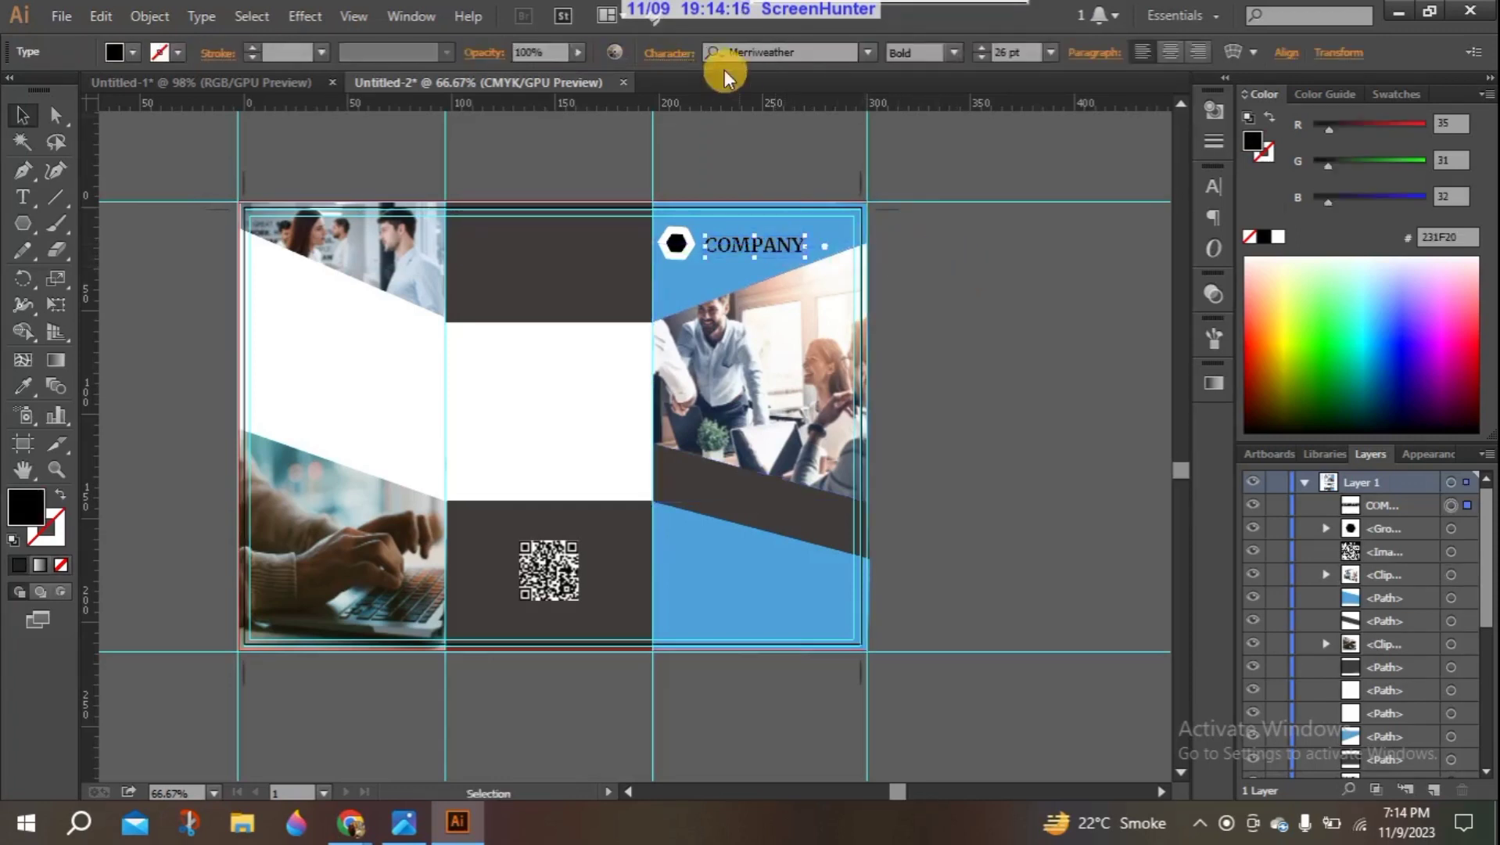
{"action": "left_click", "coordinate": [869, 53]}
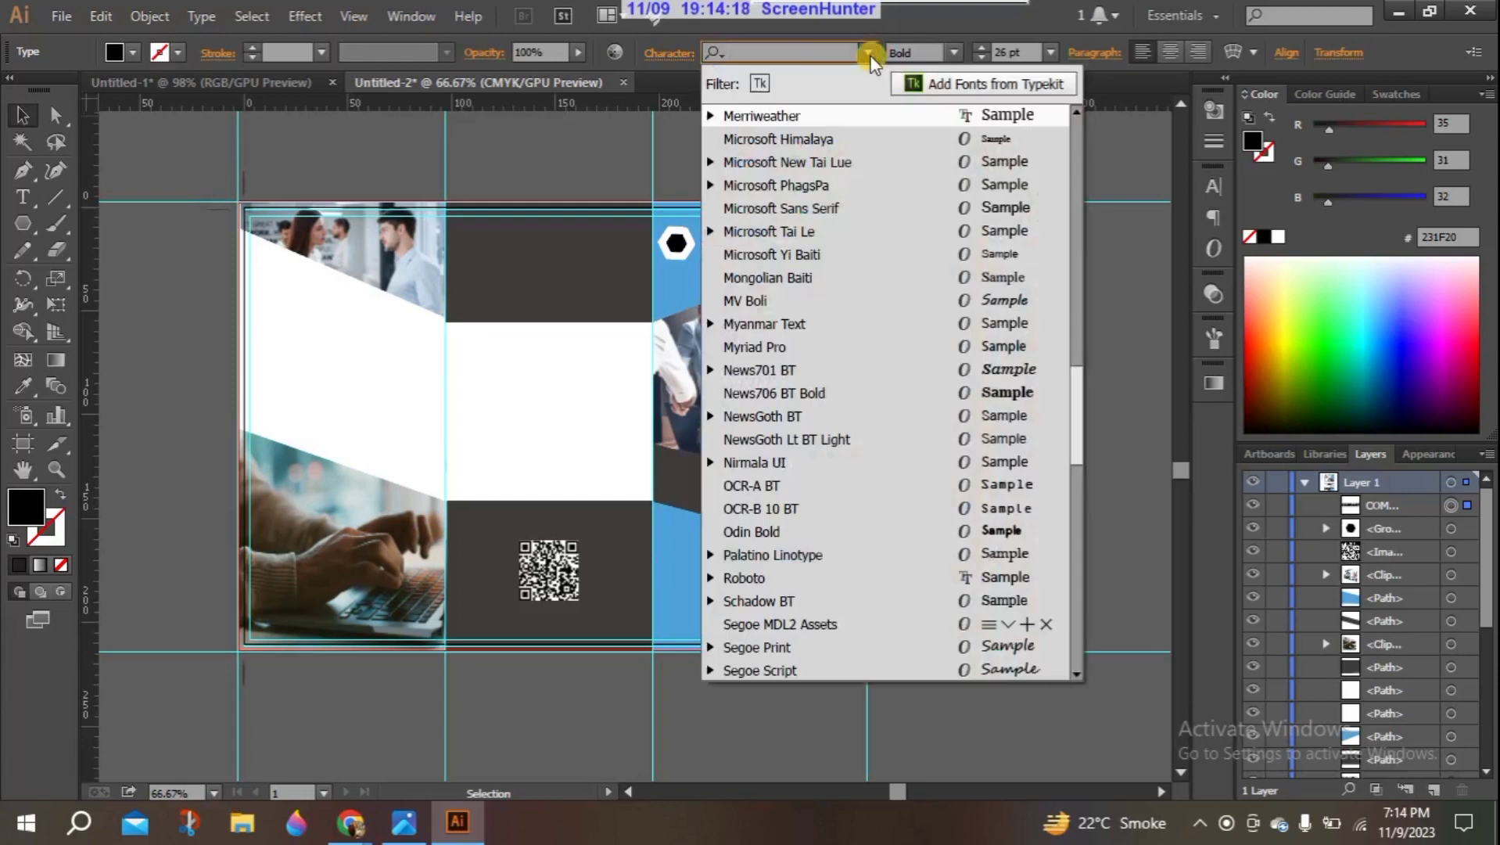
{"action": "left_click", "coordinate": [1111, 196]}
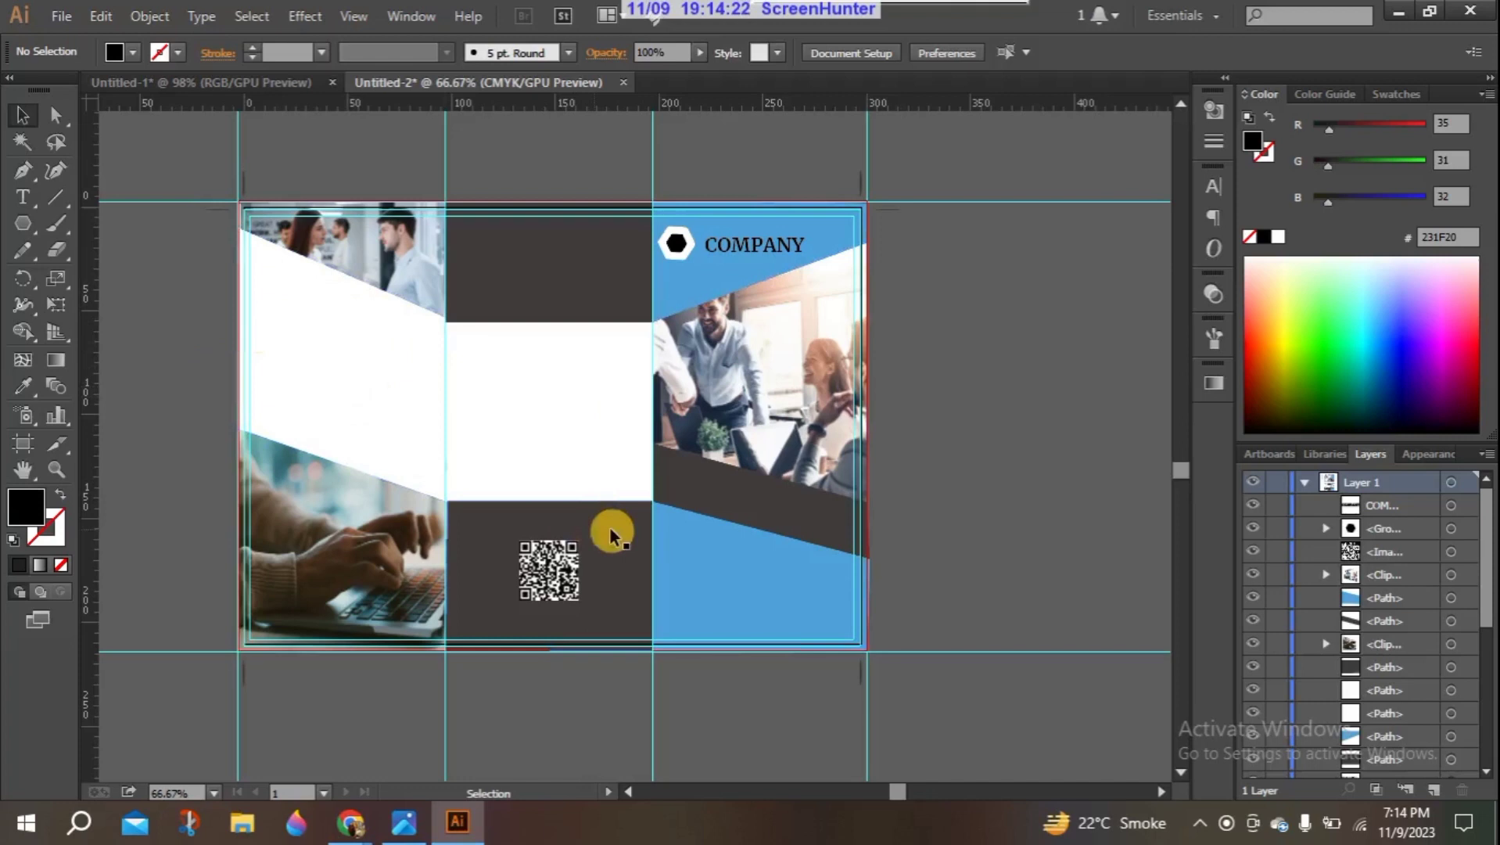
Step: Add two separate texts, Trifold and BROCHURE, one below the other on the empty area beside the right column
{"action": "left_click", "coordinate": [24, 197]}
{"action": "left_click", "coordinate": [961, 360]}
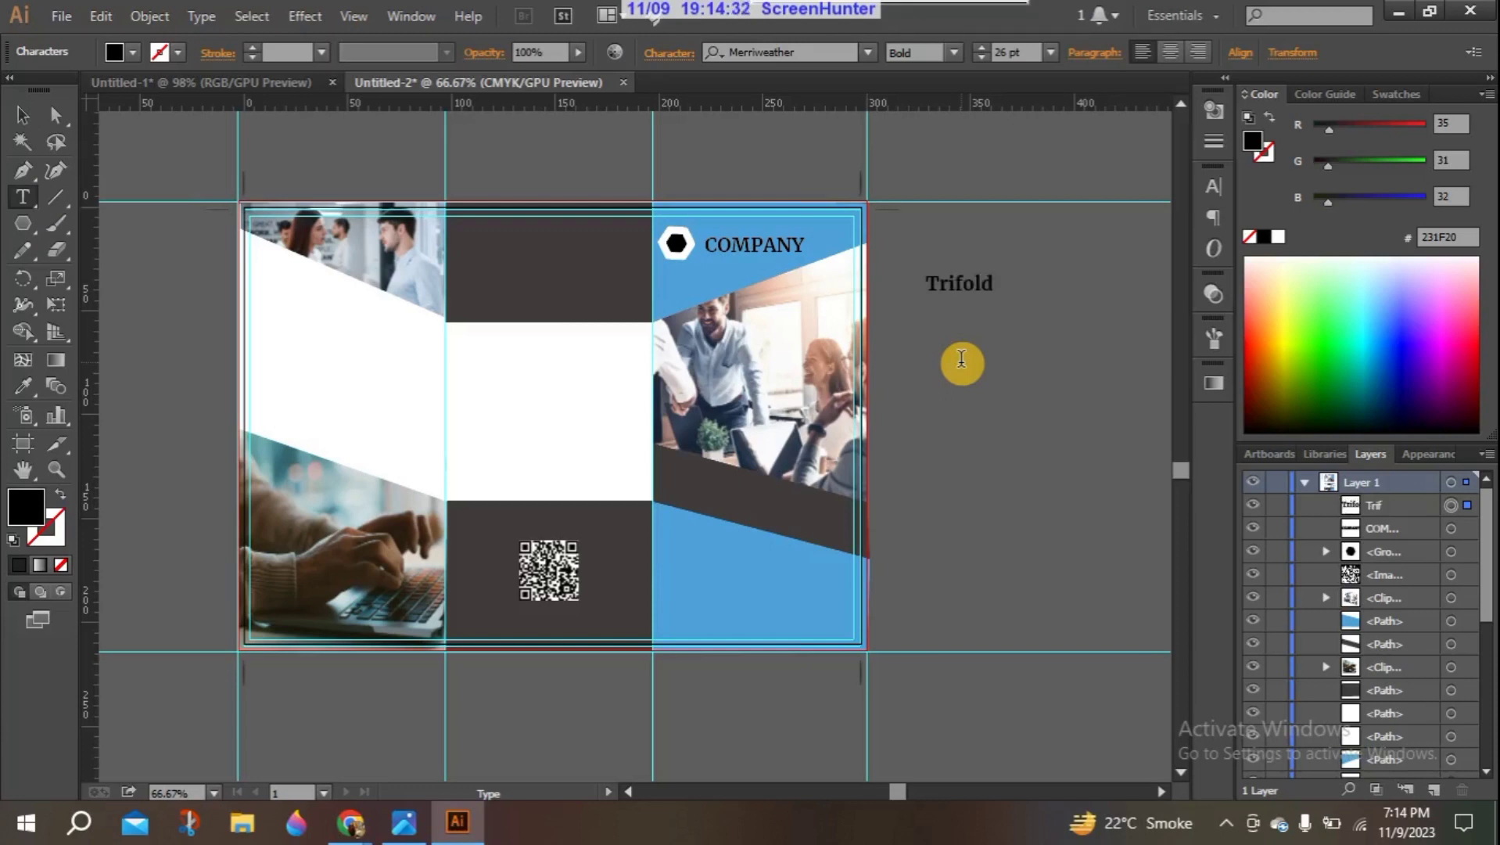
{"action": "left_click", "coordinate": [30, 127]}
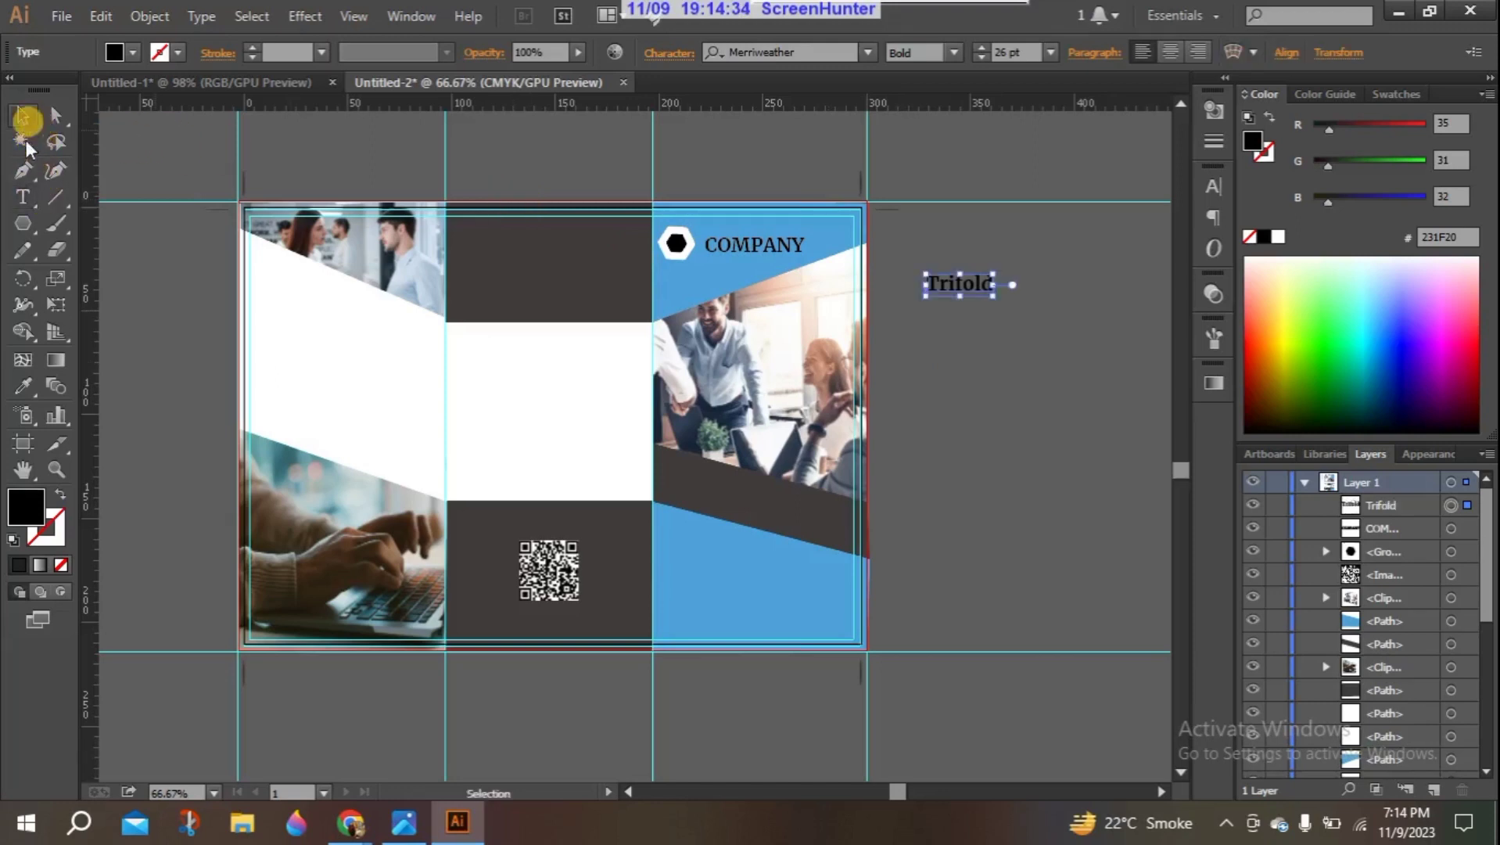
{"action": "left_click", "coordinate": [23, 196]}
{"action": "left_click", "coordinate": [923, 301]}
{"action": "left_click", "coordinate": [945, 320]}
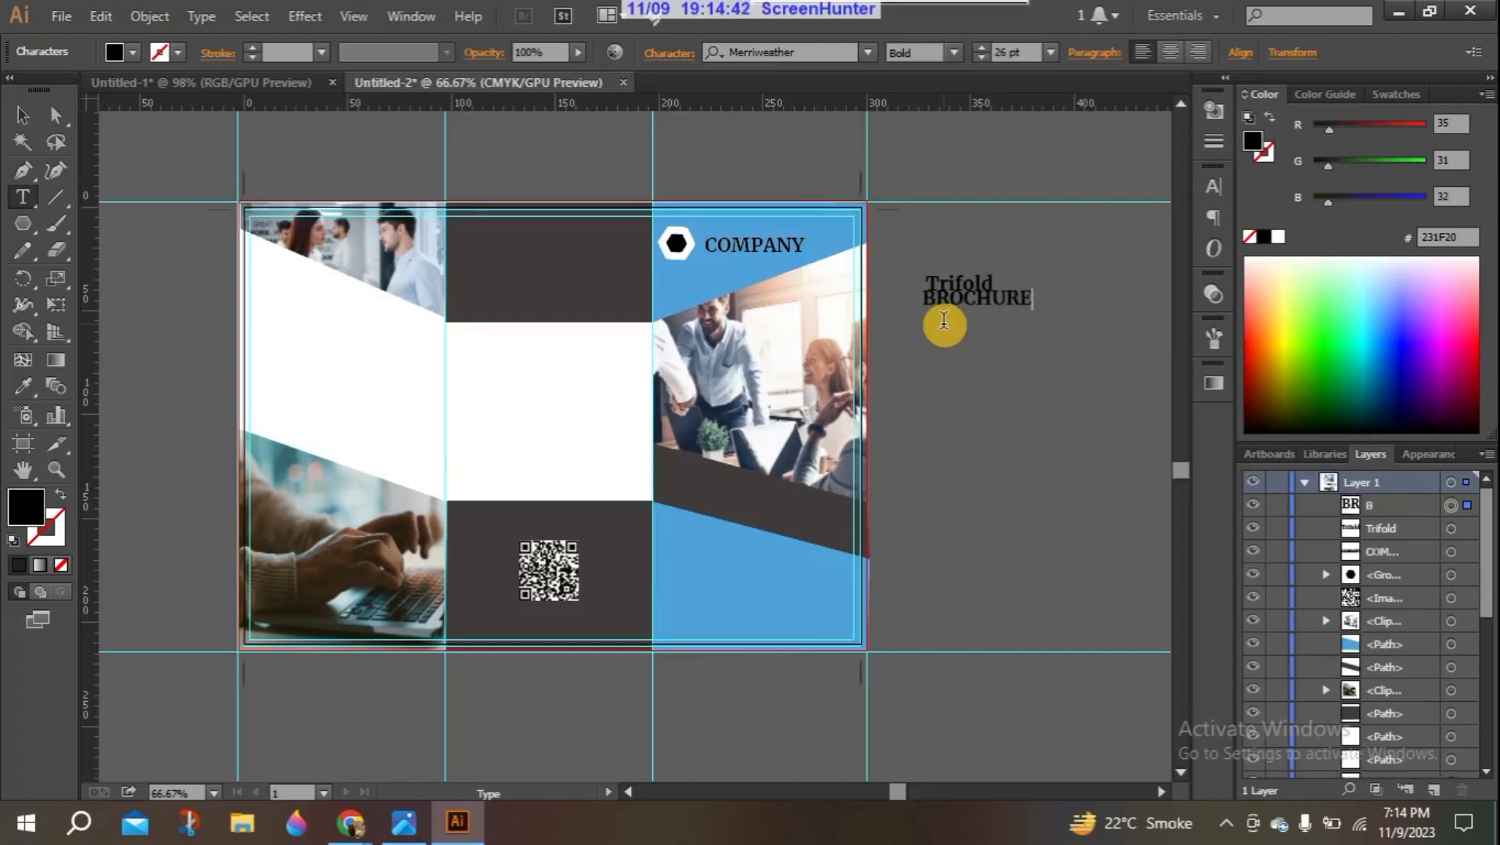
{"action": "left_click", "coordinate": [19, 118]}
Step: Add the text Template as its own text object just below BROCHURE
{"action": "left_click", "coordinate": [23, 200]}
{"action": "left_click", "coordinate": [948, 322]}
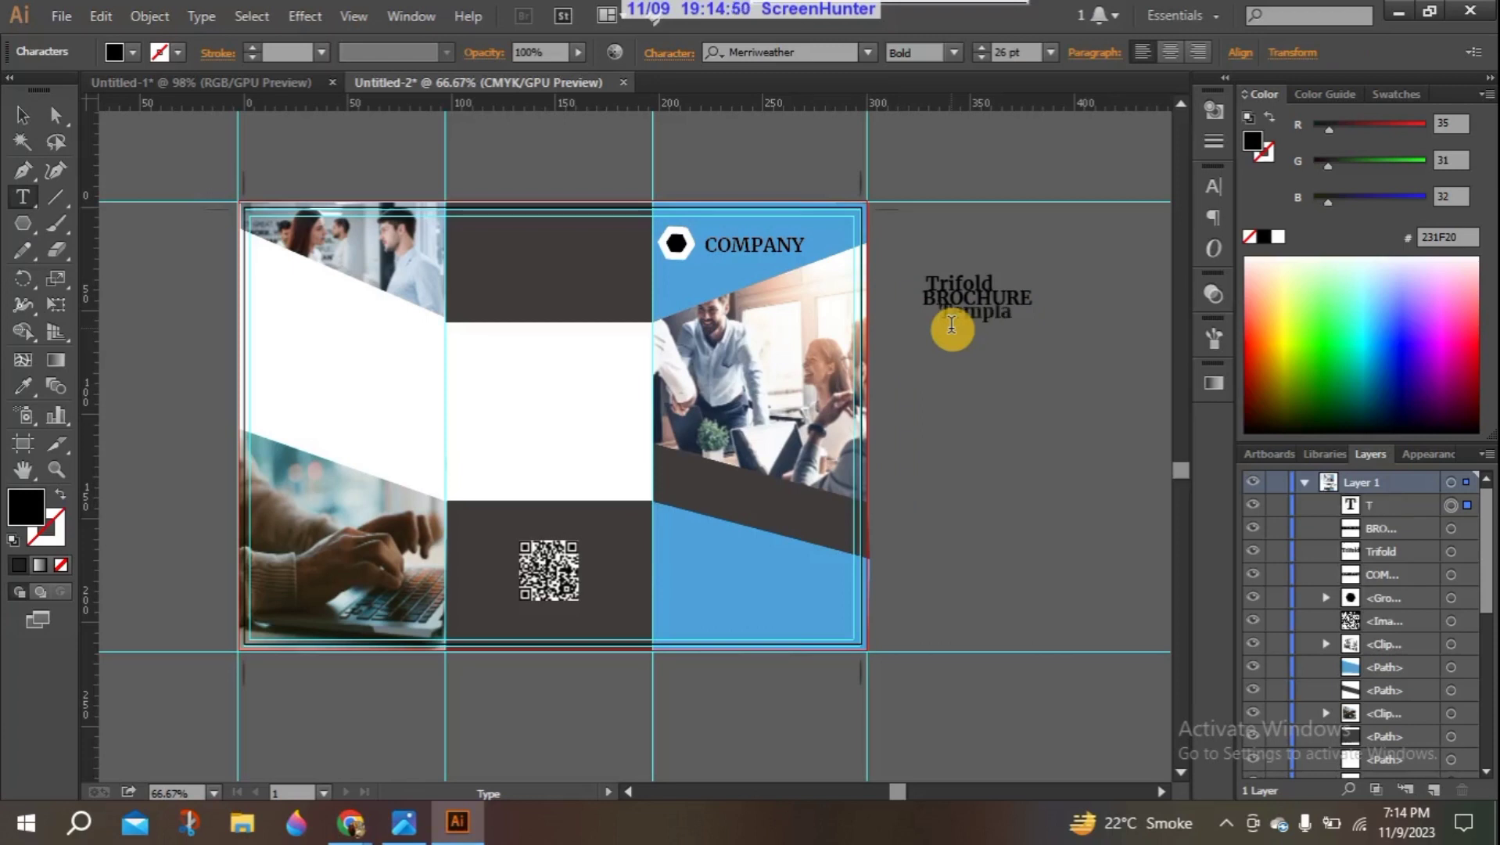
{"action": "type", "text": "Template"}
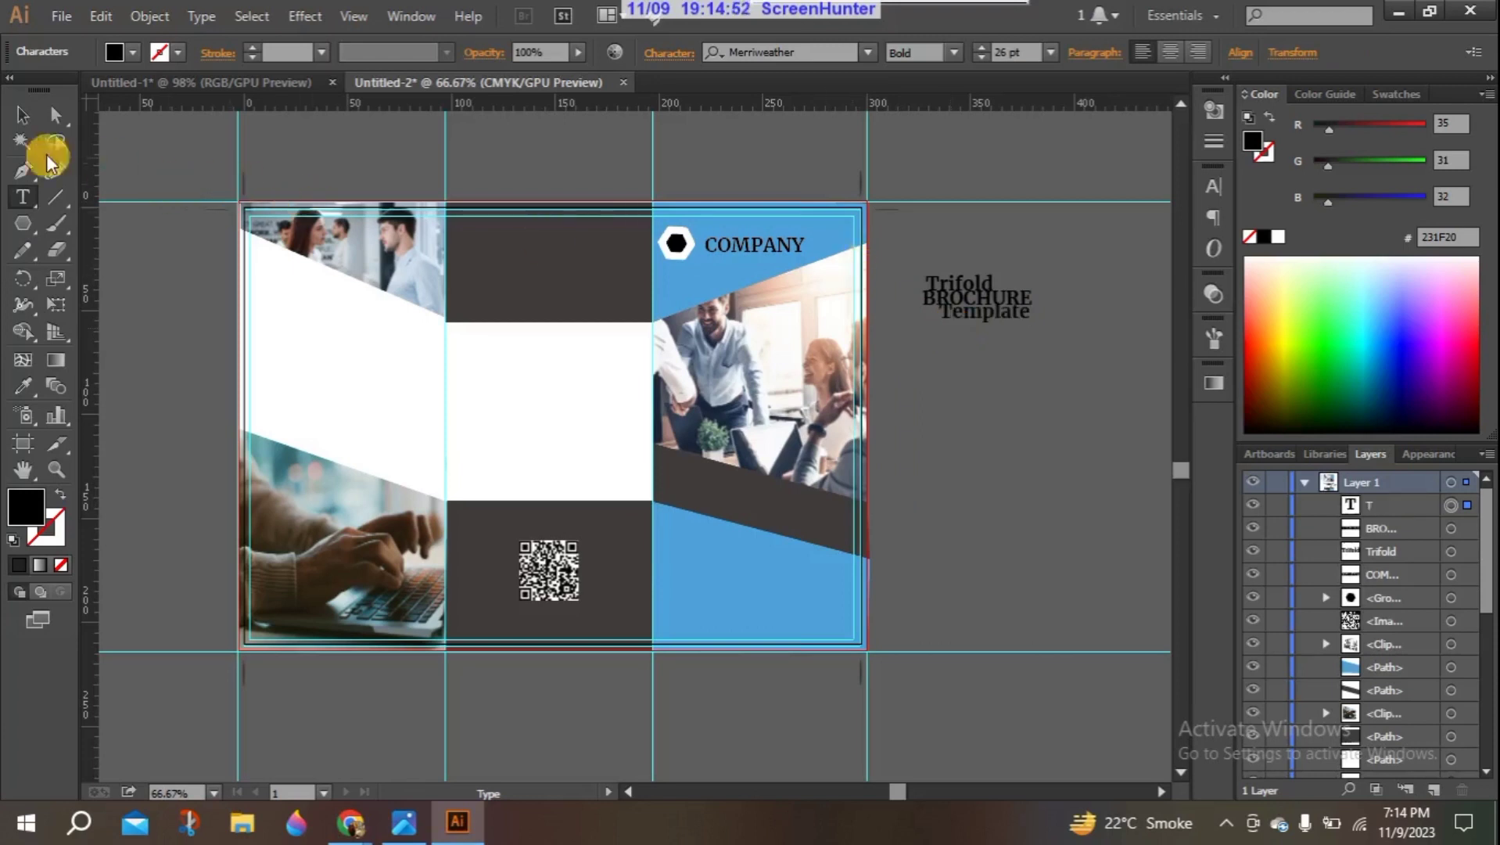
{"action": "left_click", "coordinate": [22, 116]}
Step: Change the fill of the BROCHURE text to white
{"action": "left_click", "coordinate": [965, 278]}
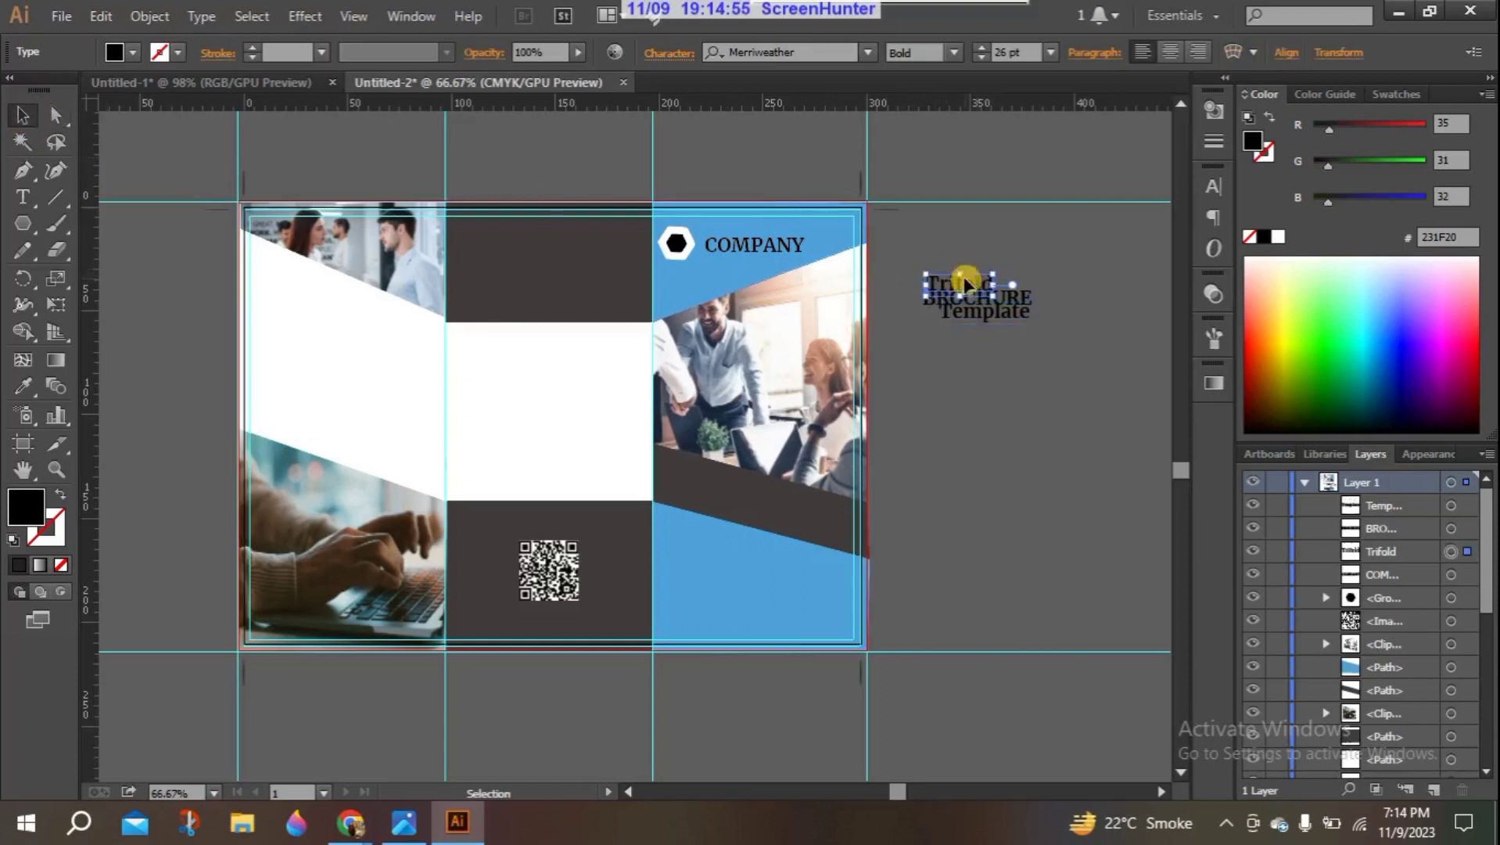
{"action": "left_click", "coordinate": [985, 317]}
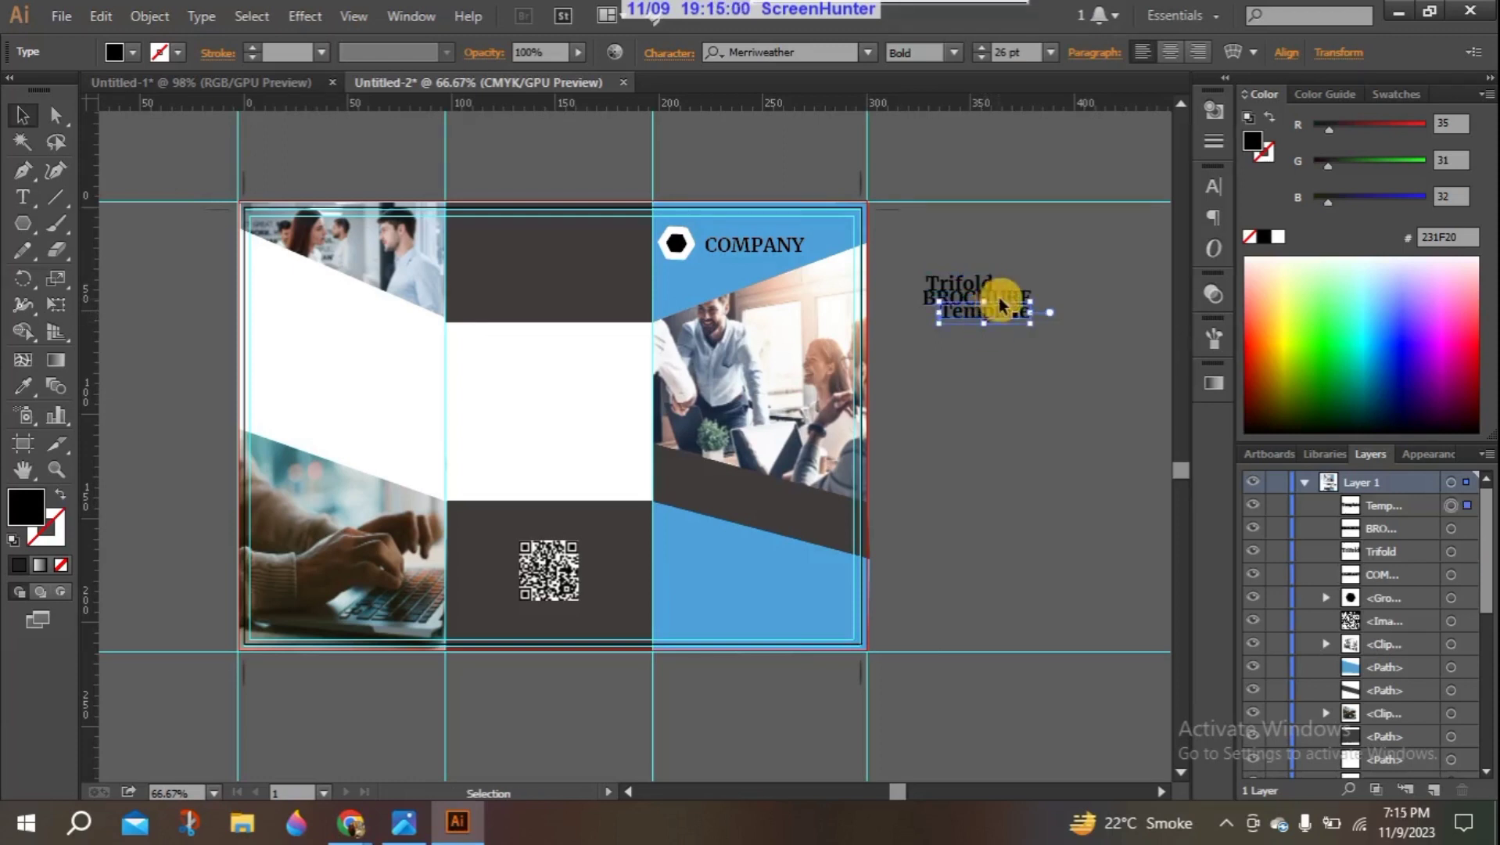
{"action": "left_click", "coordinate": [1277, 237]}
{"action": "left_click", "coordinate": [1023, 357]}
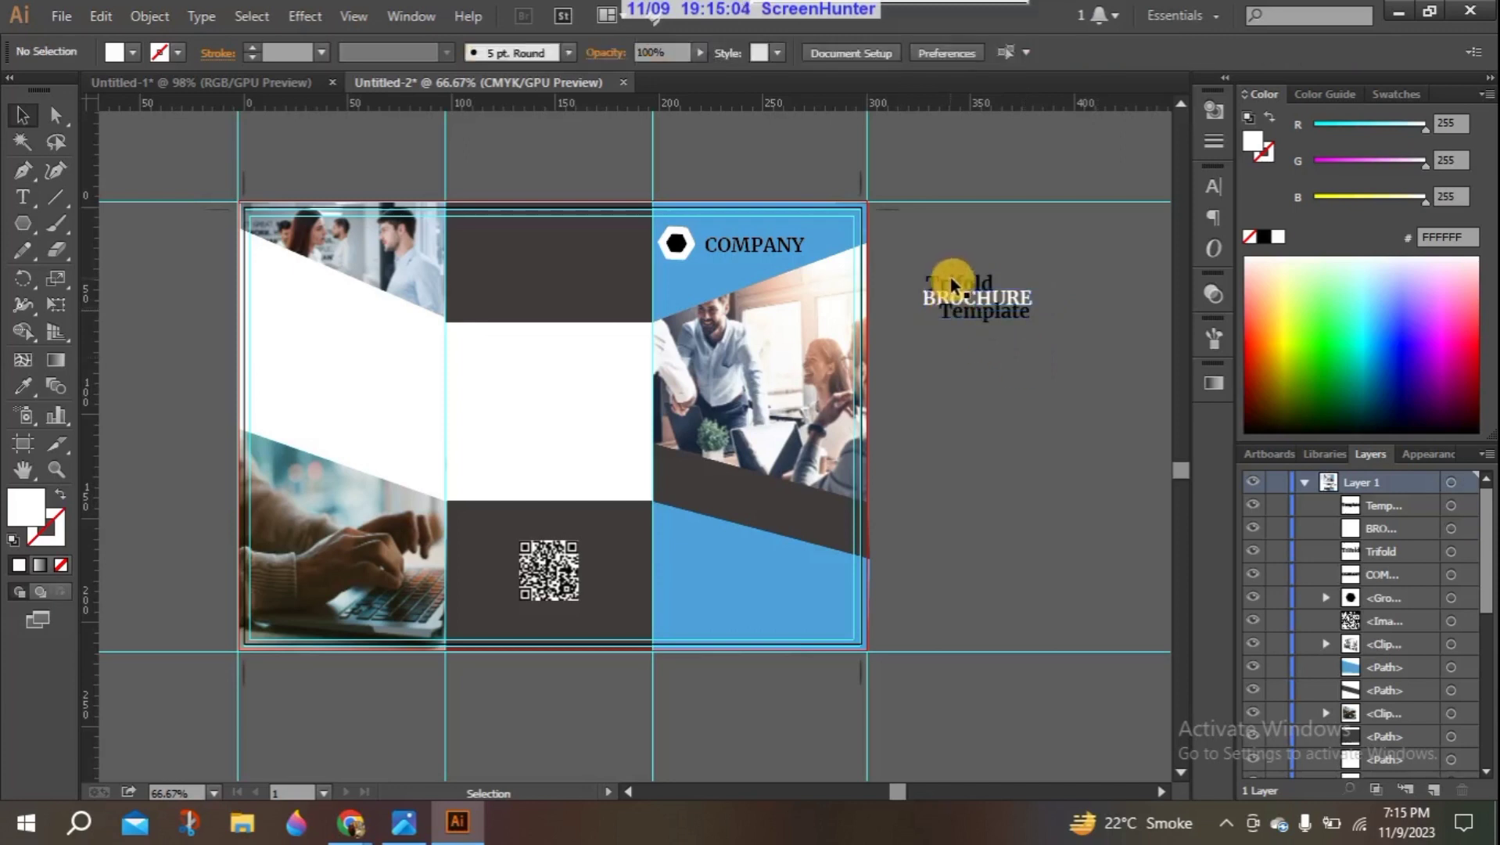
Step: Move Trifold, BROCHURE and Template into the right column, stacked over the dark band and lower blue panel
{"action": "left_click_drag", "start_coordinate": [950, 277], "coordinate": [723, 485]}
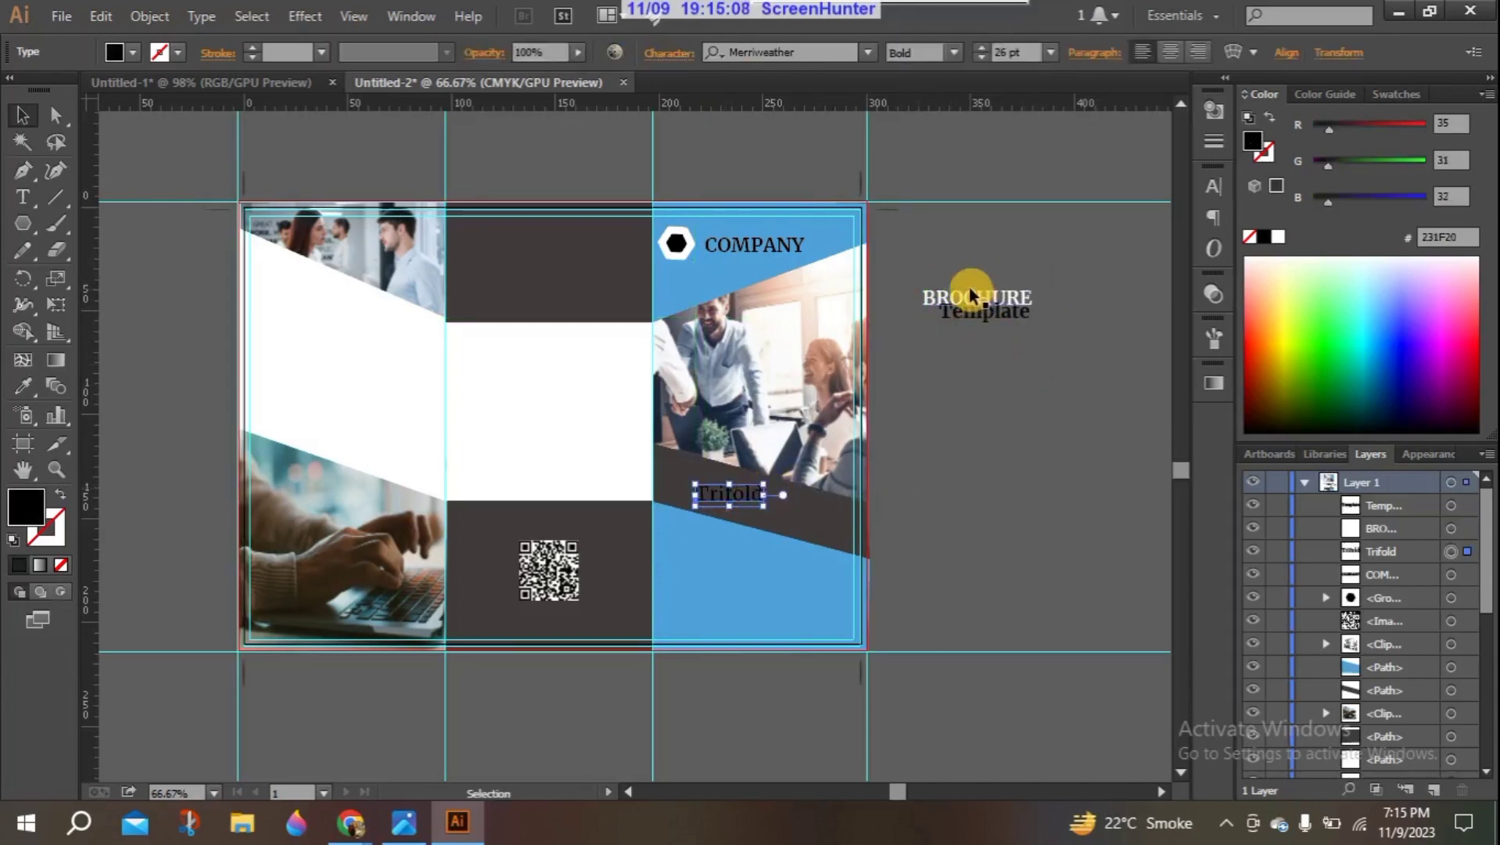
{"action": "left_click_drag", "start_coordinate": [969, 297], "coordinate": [747, 522]}
{"action": "left_click_drag", "start_coordinate": [994, 310], "coordinate": [744, 538]}
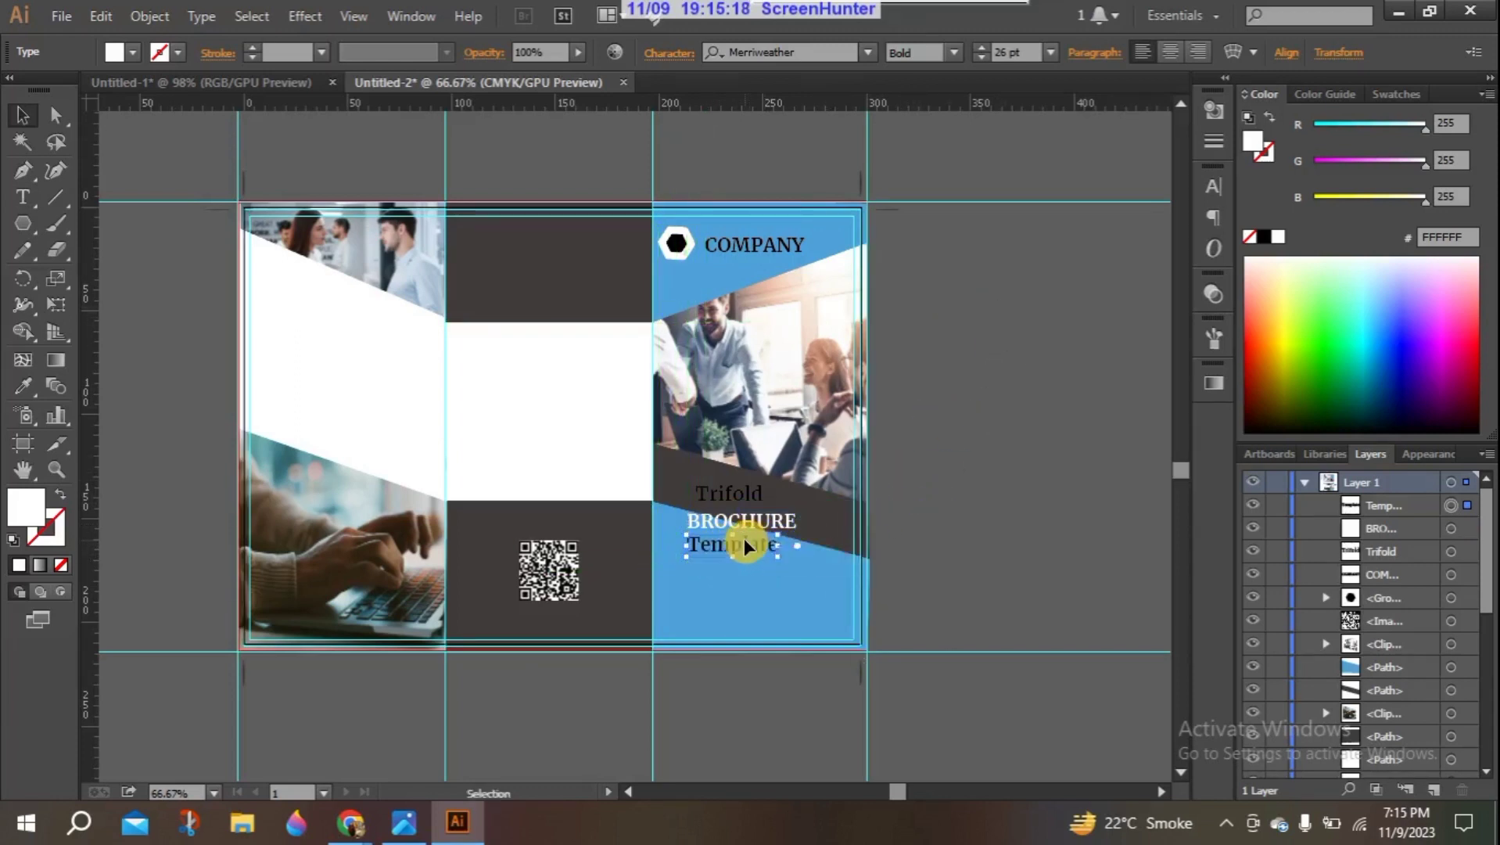
{"action": "left_click", "coordinate": [940, 494]}
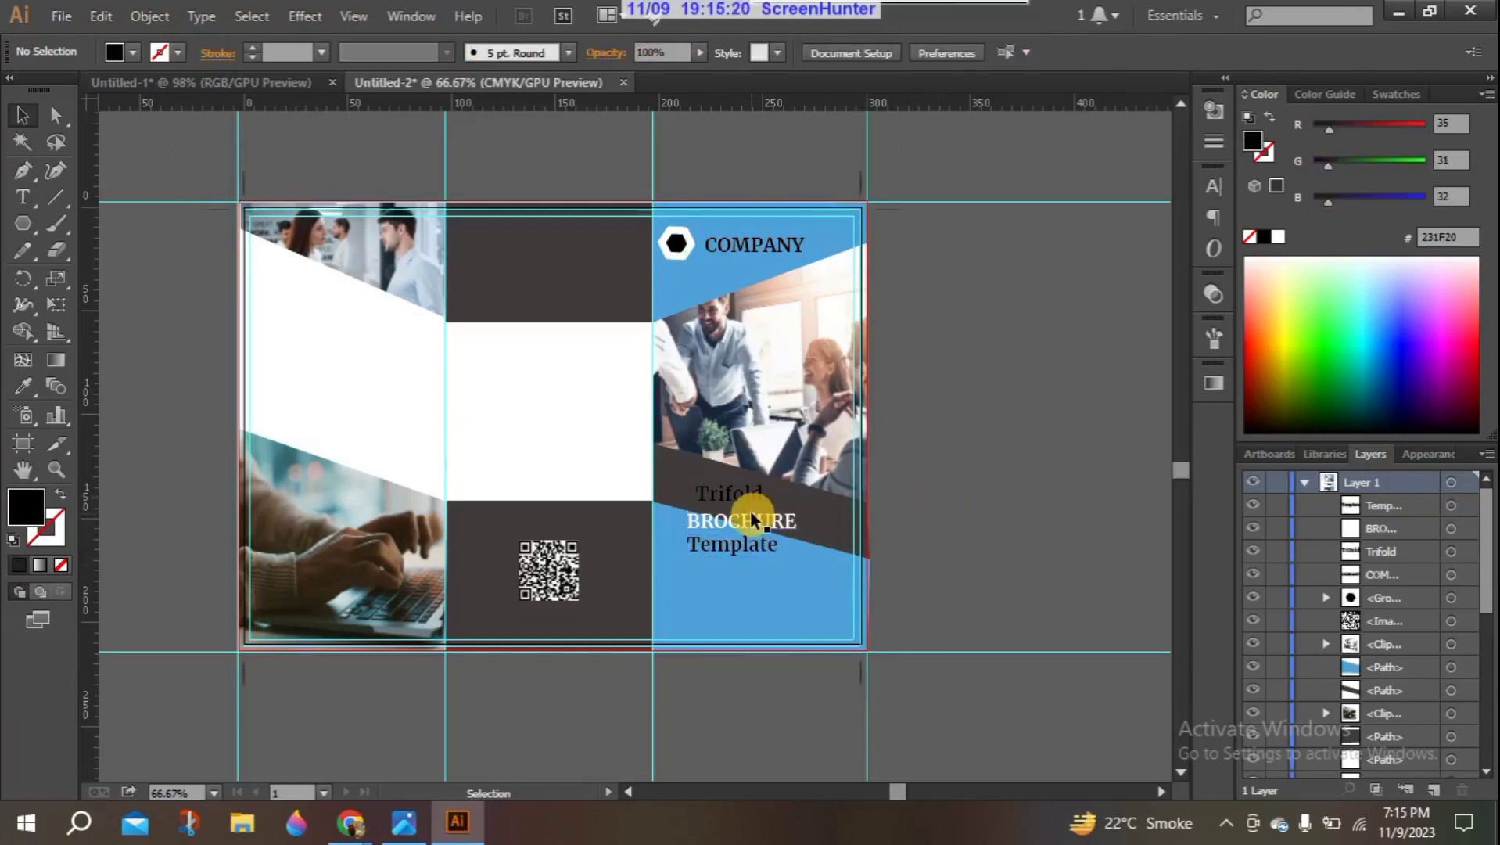
Step: Shift BROCHURE slightly towards the inner edge and Trifold slightly down to tighten and centre the stacked title
{"action": "left_click_drag", "start_coordinate": [750, 514], "coordinate": [731, 546]}
{"action": "left_click", "coordinate": [968, 468]}
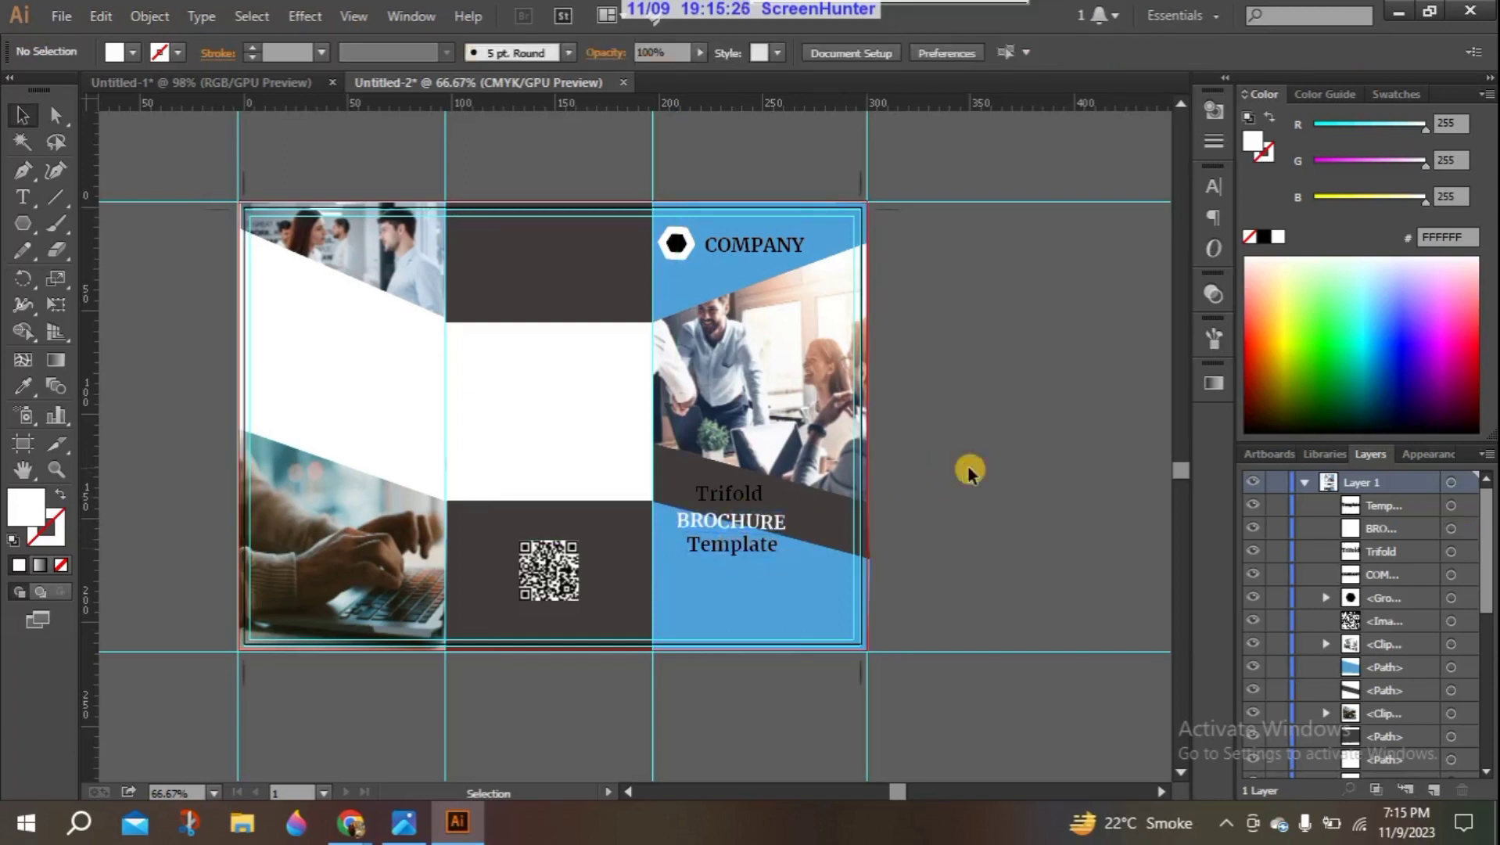
{"action": "left_click_drag", "start_coordinate": [746, 494], "coordinate": [743, 496]}
{"action": "left_click", "coordinate": [968, 475]}
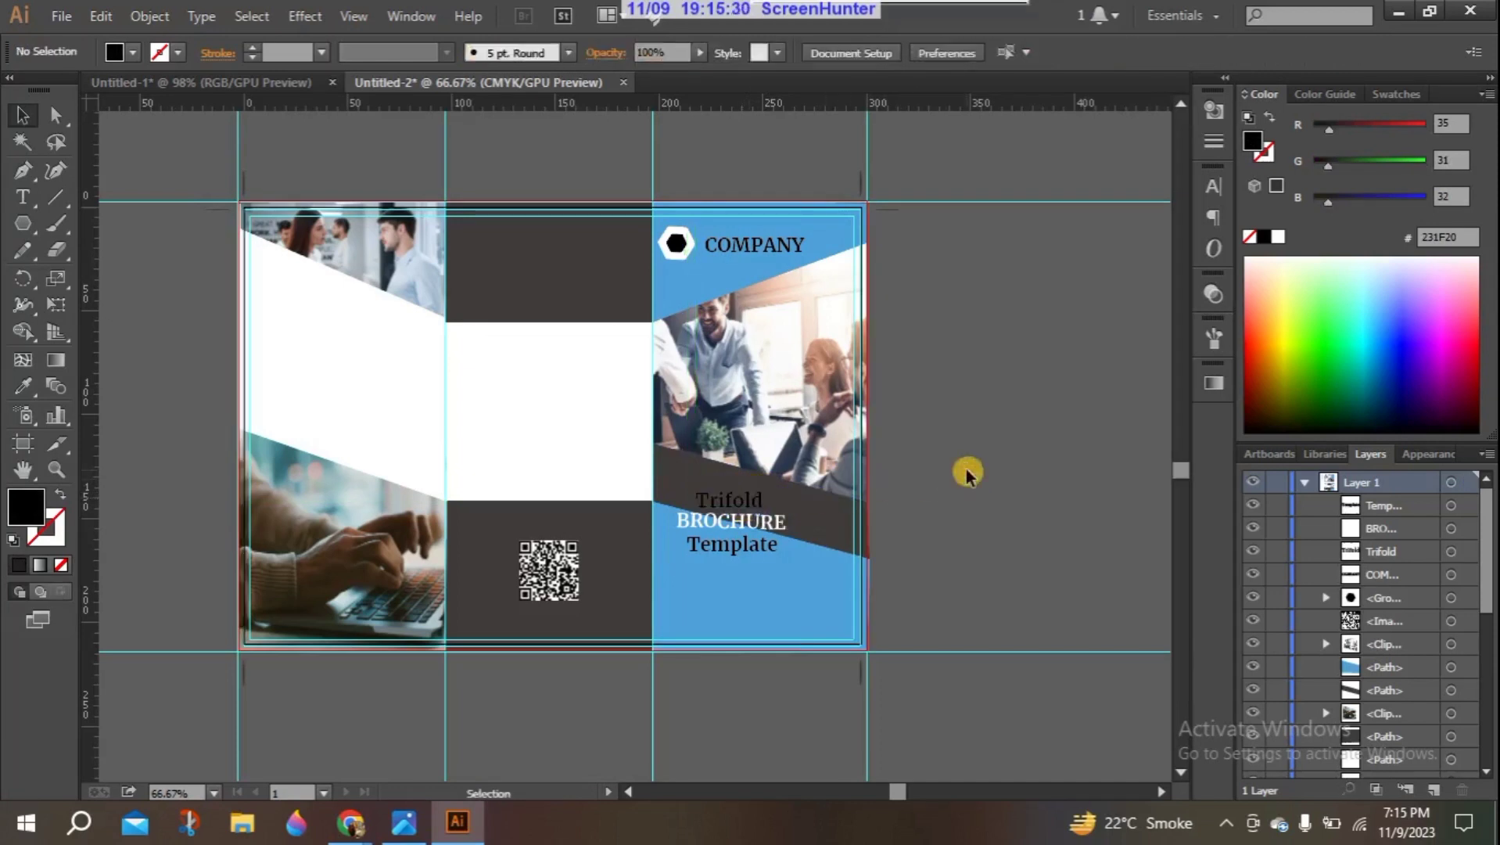
Step: Set the font size of Trifold, BROCHURE and Template together to 36 pt
{"action": "left_click", "coordinate": [727, 502]}
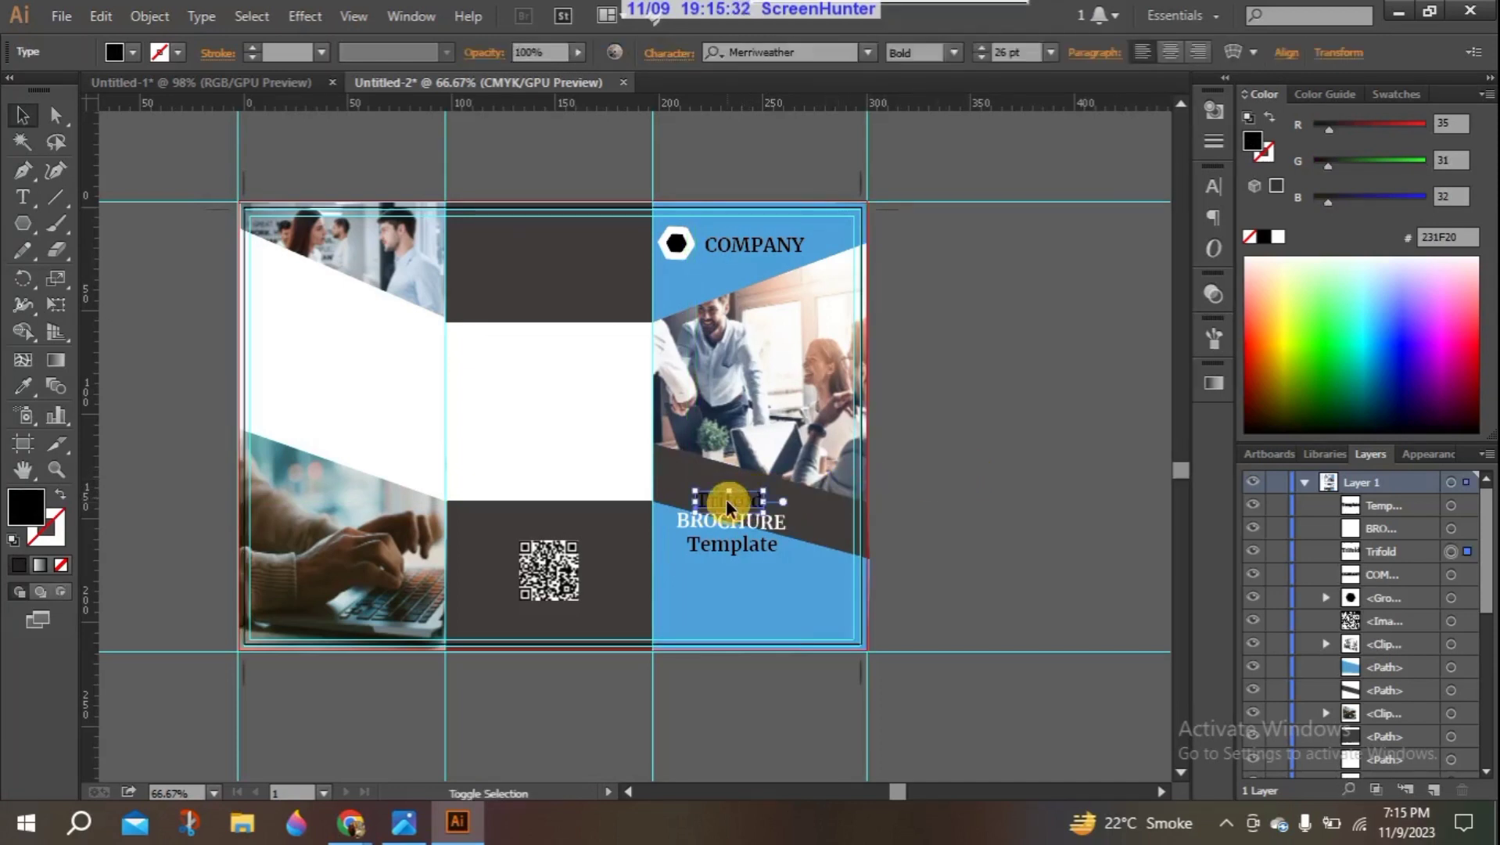
{"action": "left_click", "coordinate": [734, 525], "text": "shift"}
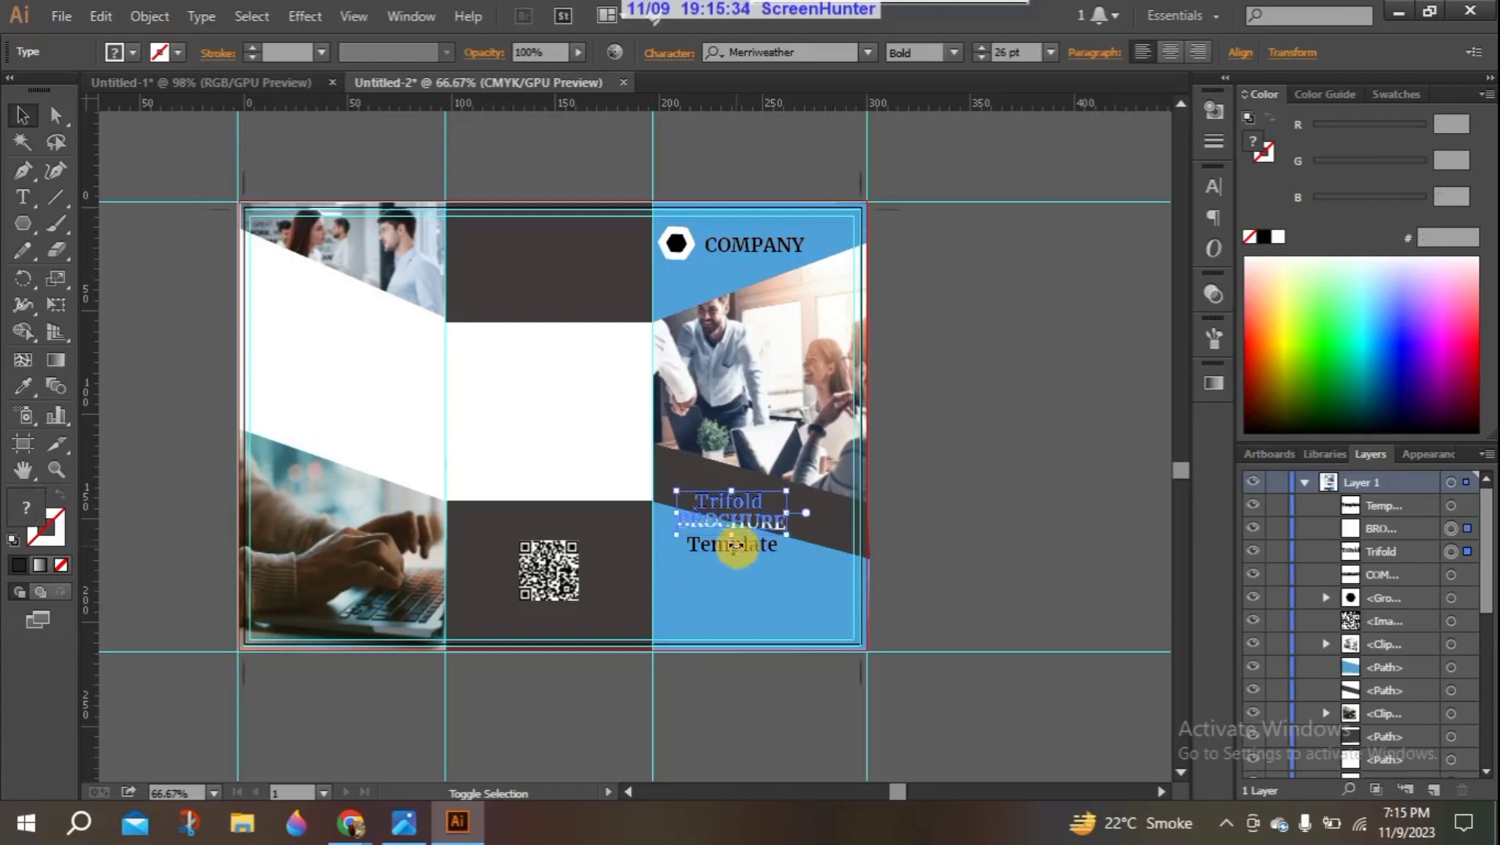
{"action": "left_click", "coordinate": [932, 499]}
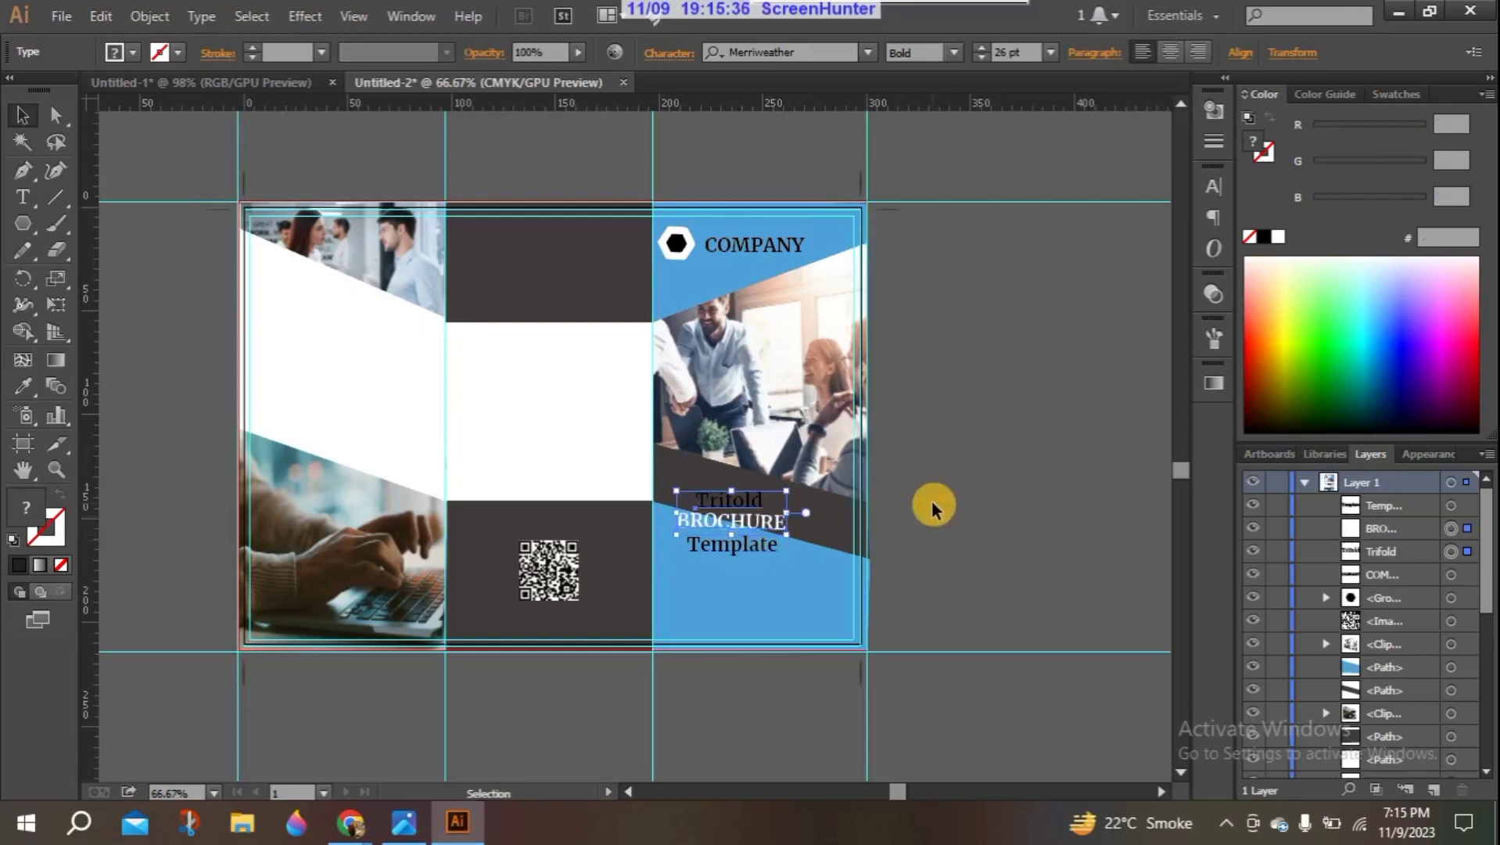
{"action": "left_click", "coordinate": [742, 553]}
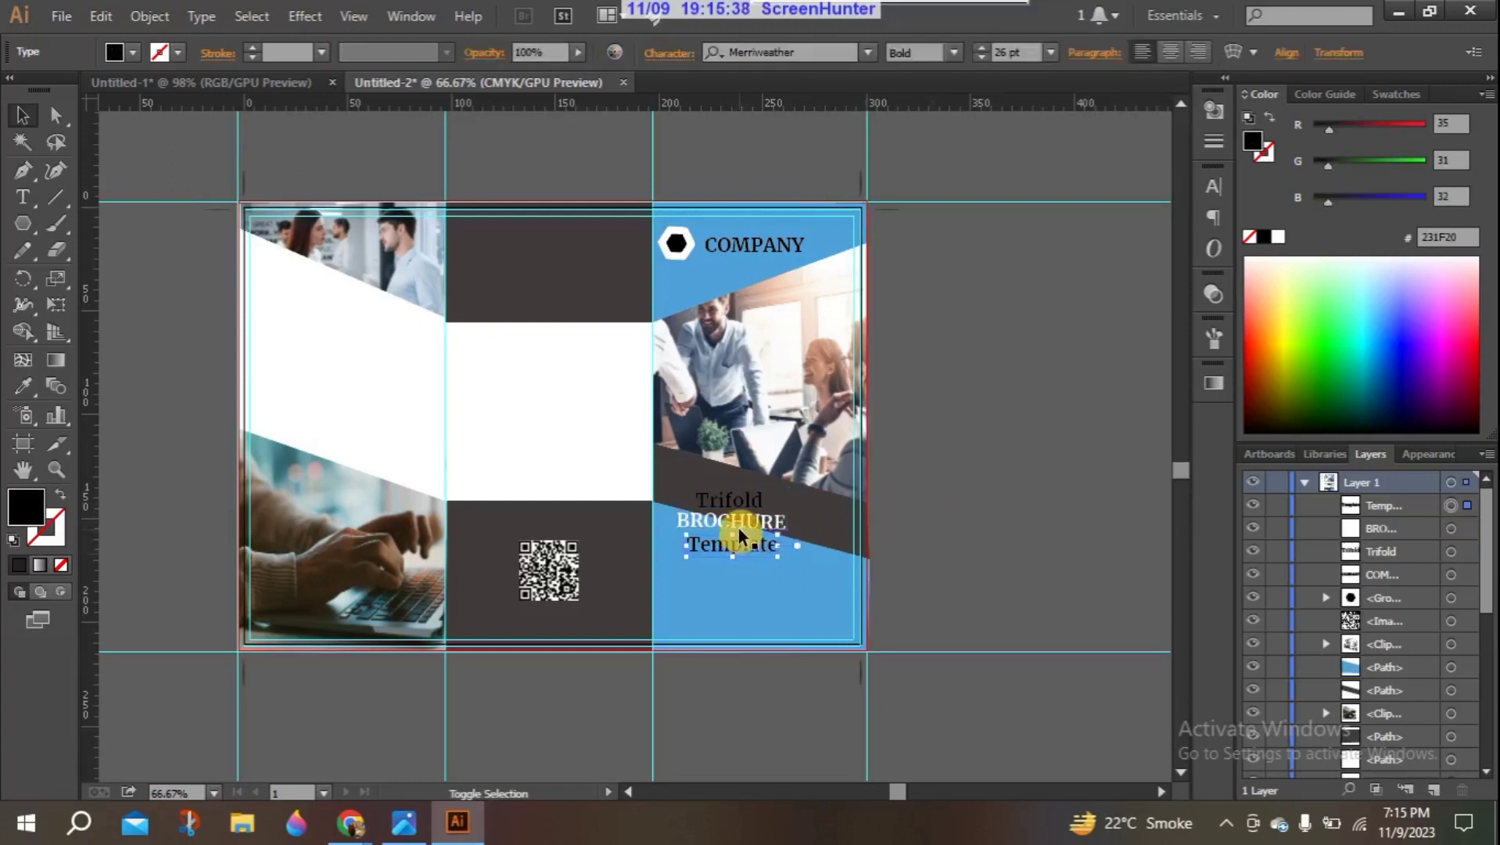
{"action": "left_click", "coordinate": [739, 524], "text": "shift"}
{"action": "left_click", "coordinate": [736, 502], "text": "shift"}
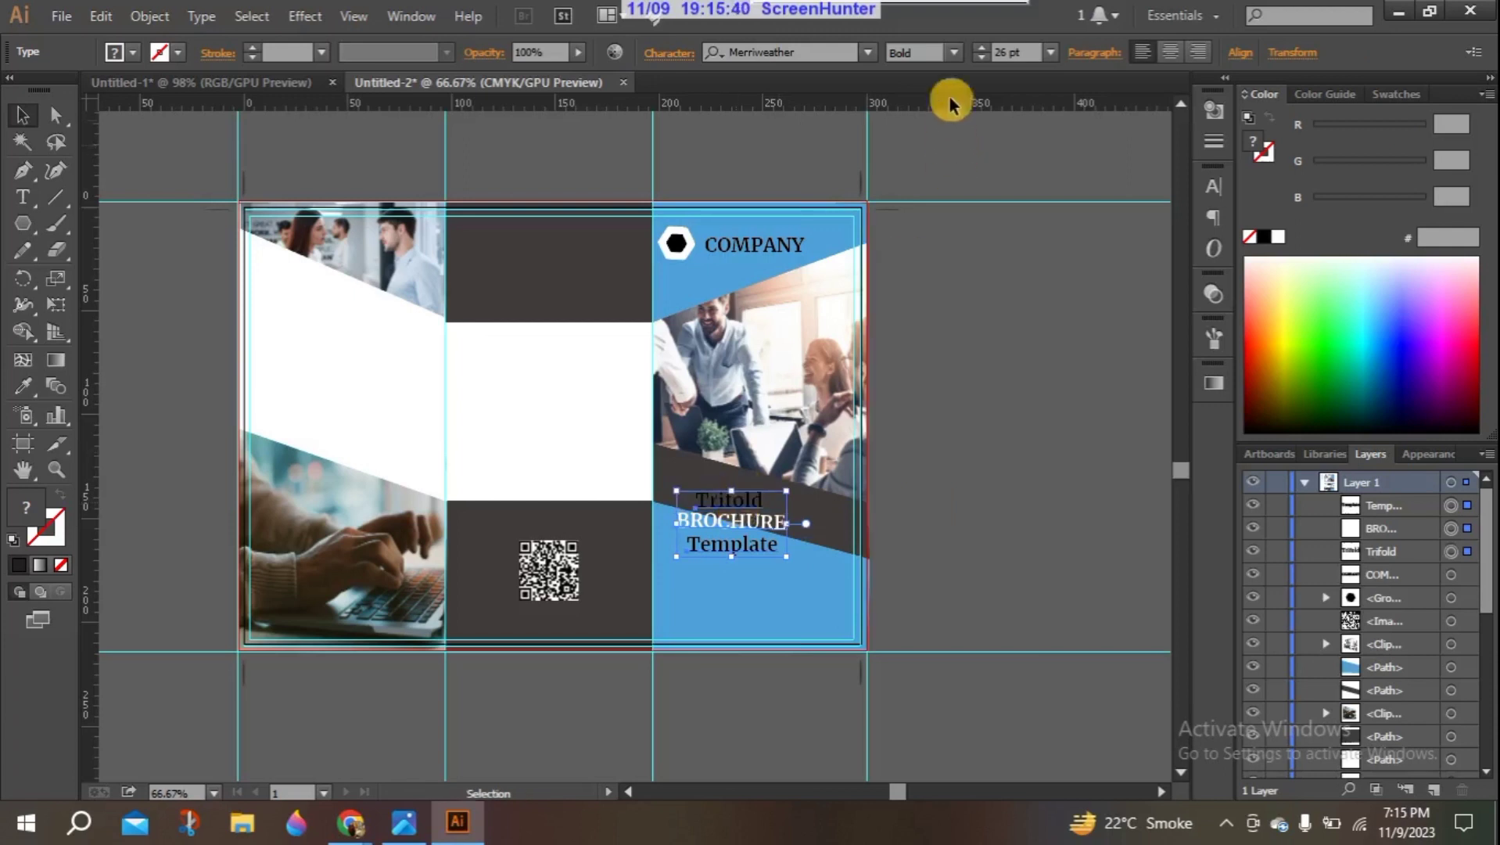
{"action": "left_click", "coordinate": [1053, 52]}
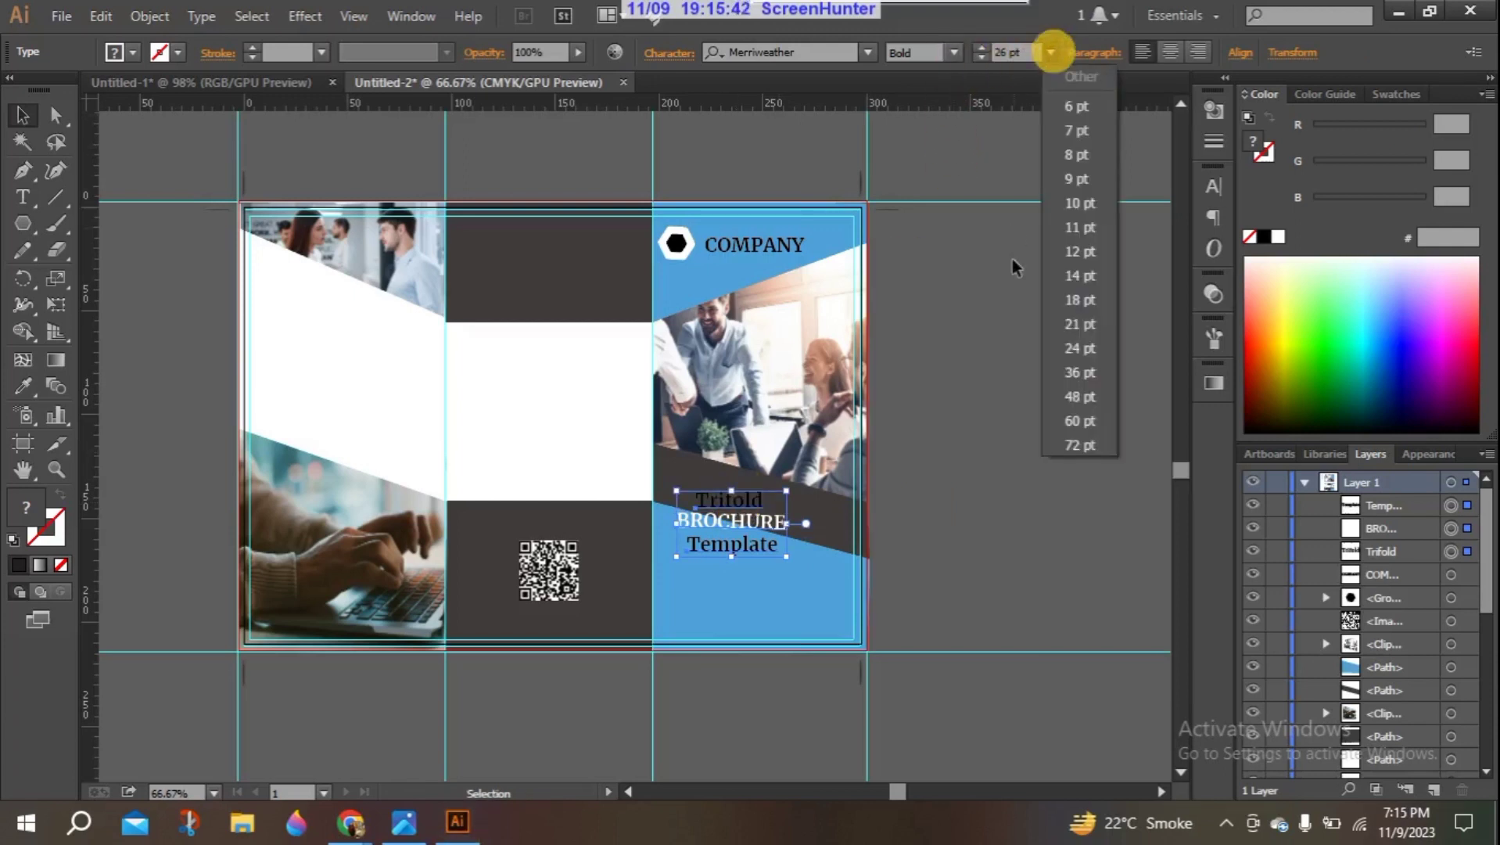
{"action": "left_click", "coordinate": [1073, 382]}
{"action": "left_click", "coordinate": [1056, 407]}
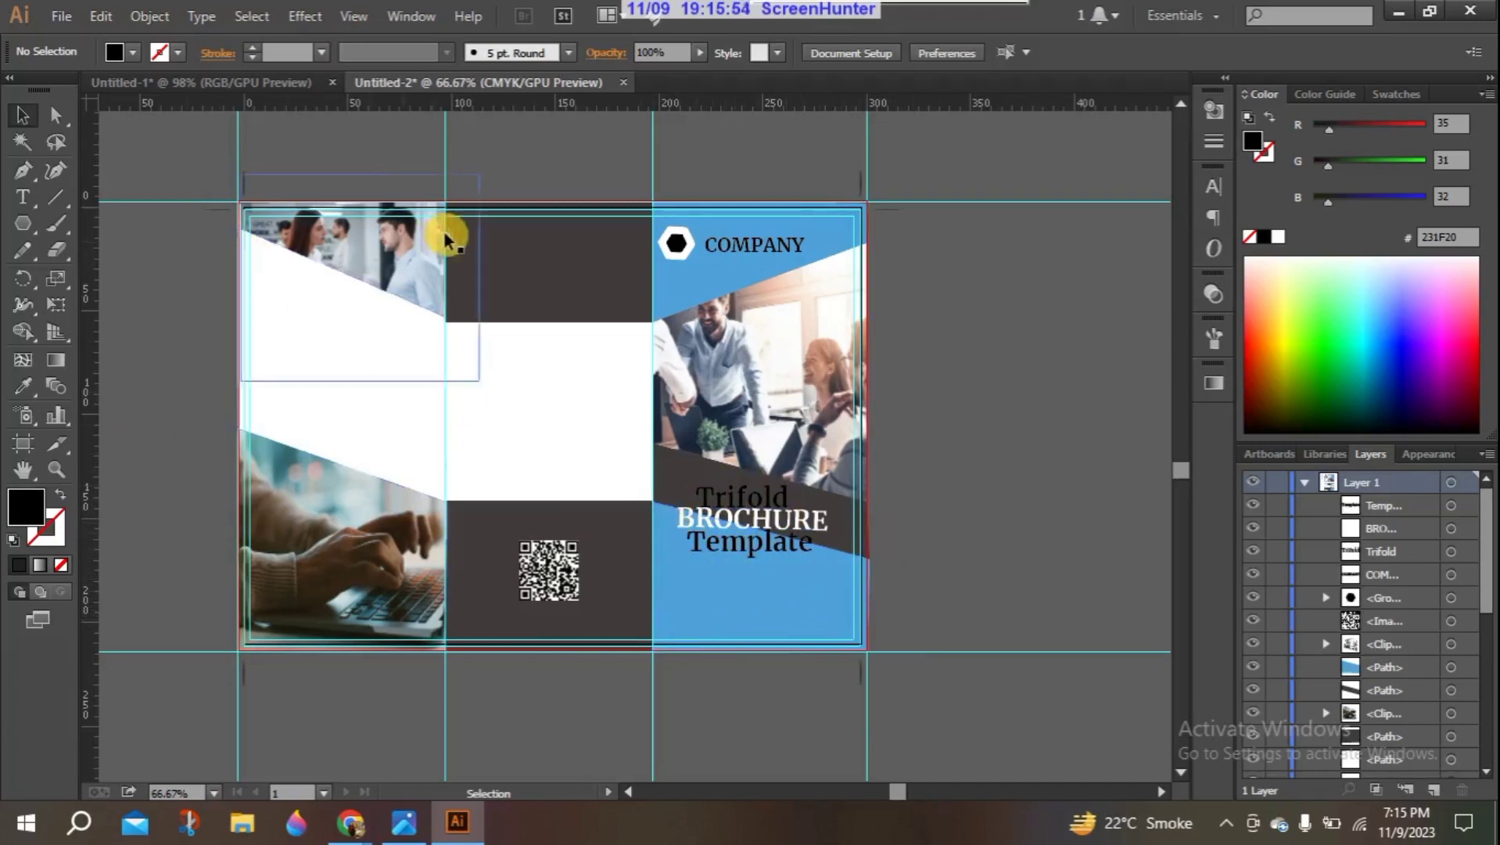
Step: In the Untitled-1 document, move the two photos off the placeholder text and copy its first four lines
{"action": "left_click", "coordinate": [299, 76]}
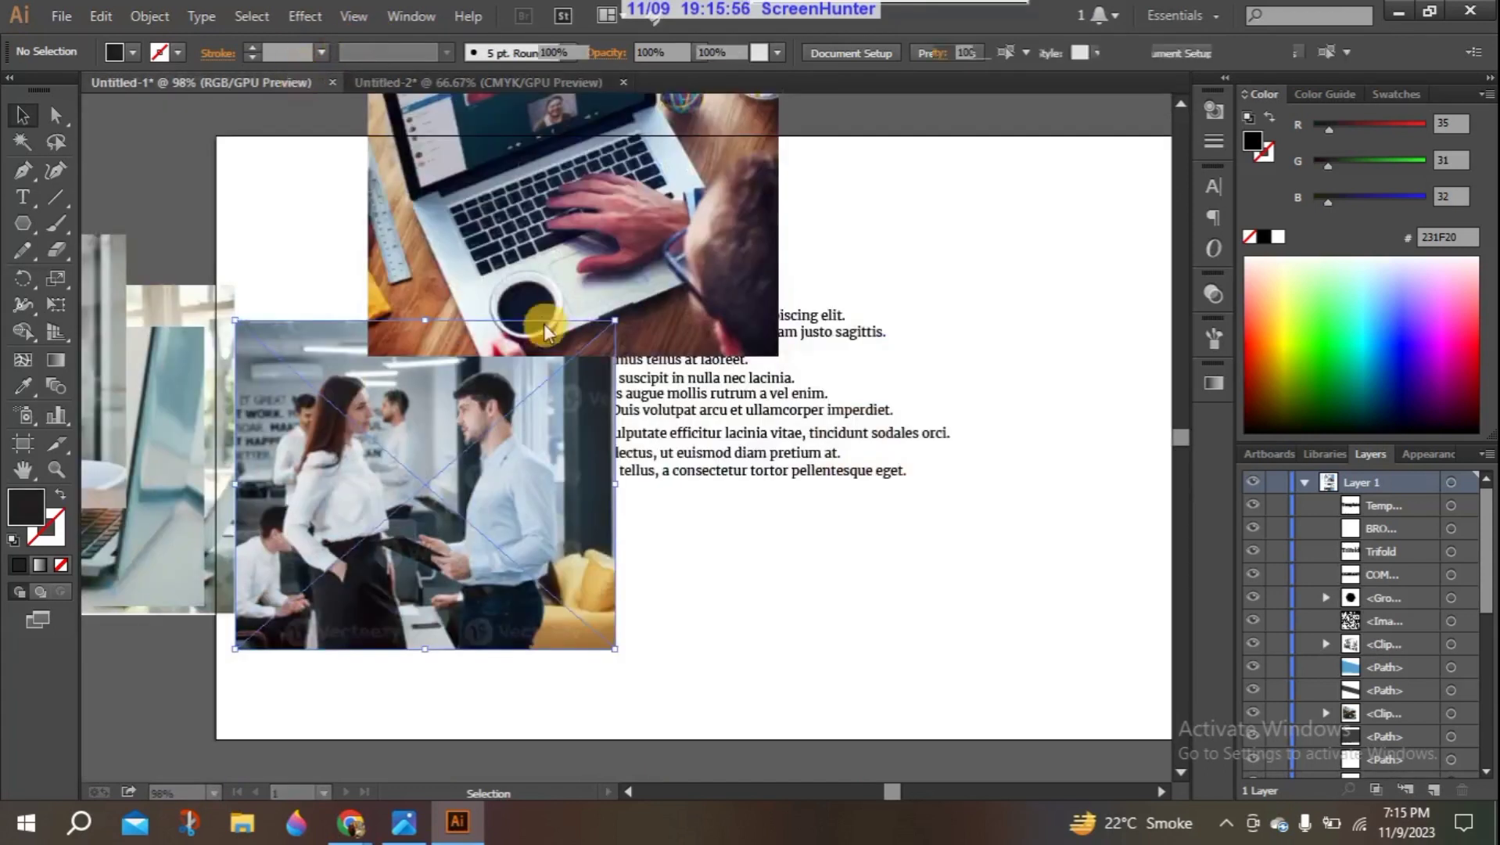
{"action": "left_click_drag", "start_coordinate": [622, 281], "coordinate": [201, 439]}
{"action": "left_click_drag", "start_coordinate": [517, 491], "coordinate": [219, 499]}
{"action": "left_click_drag", "start_coordinate": [447, 267], "coordinate": [824, 369]}
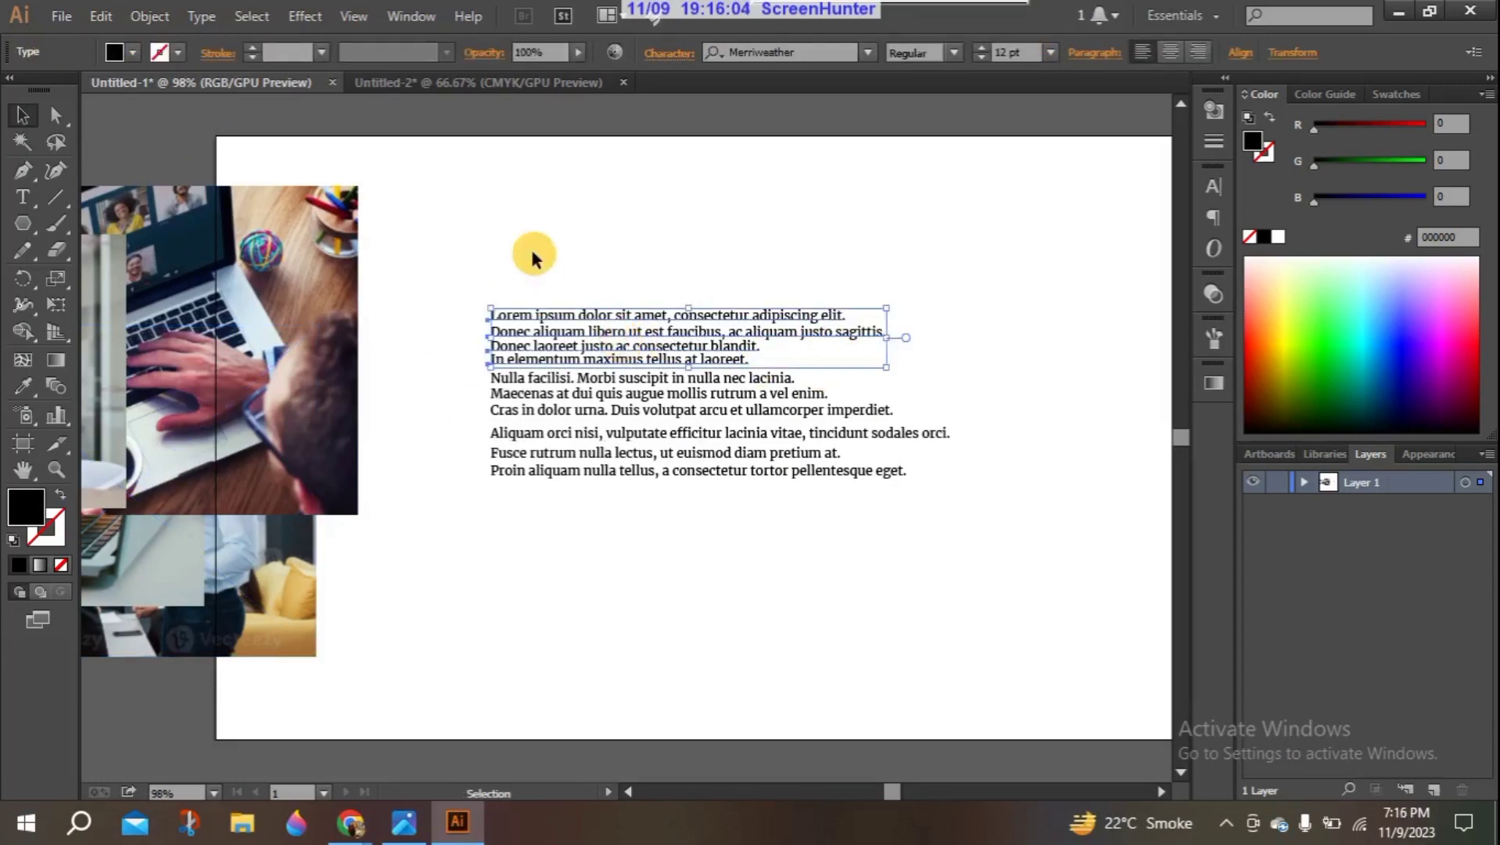
Step: Paste the placeholder lines into Untitled-2, placing the last two below the brochure title and the first two outside the artboard
{"action": "left_click", "coordinate": [545, 84]}
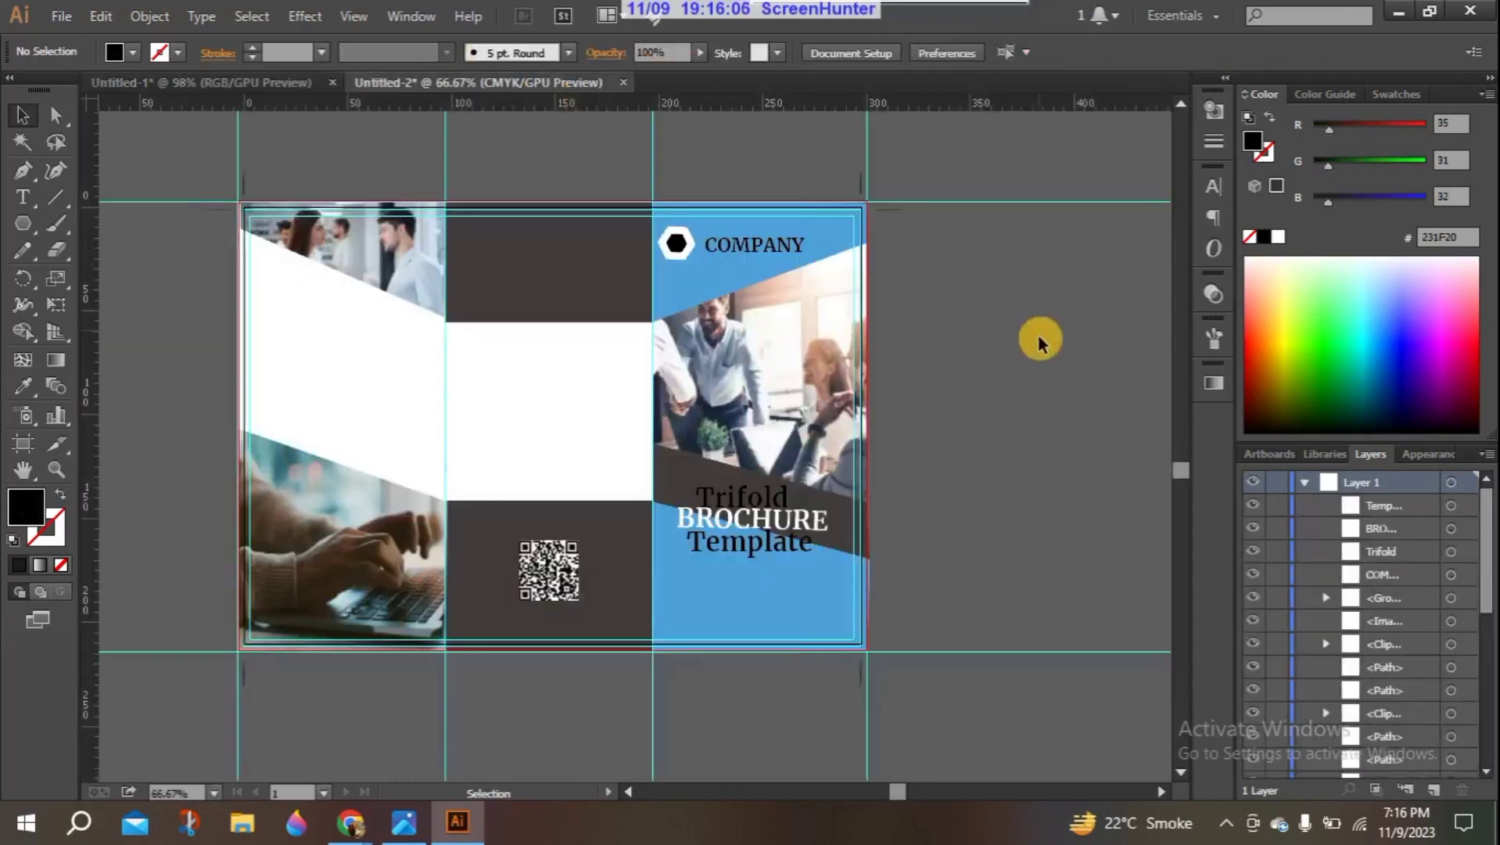
{"action": "key", "text": "ctrl+v"}
{"action": "left_click_drag", "start_coordinate": [532, 431], "coordinate": [716, 592]}
{"action": "left_click", "coordinate": [1069, 305]}
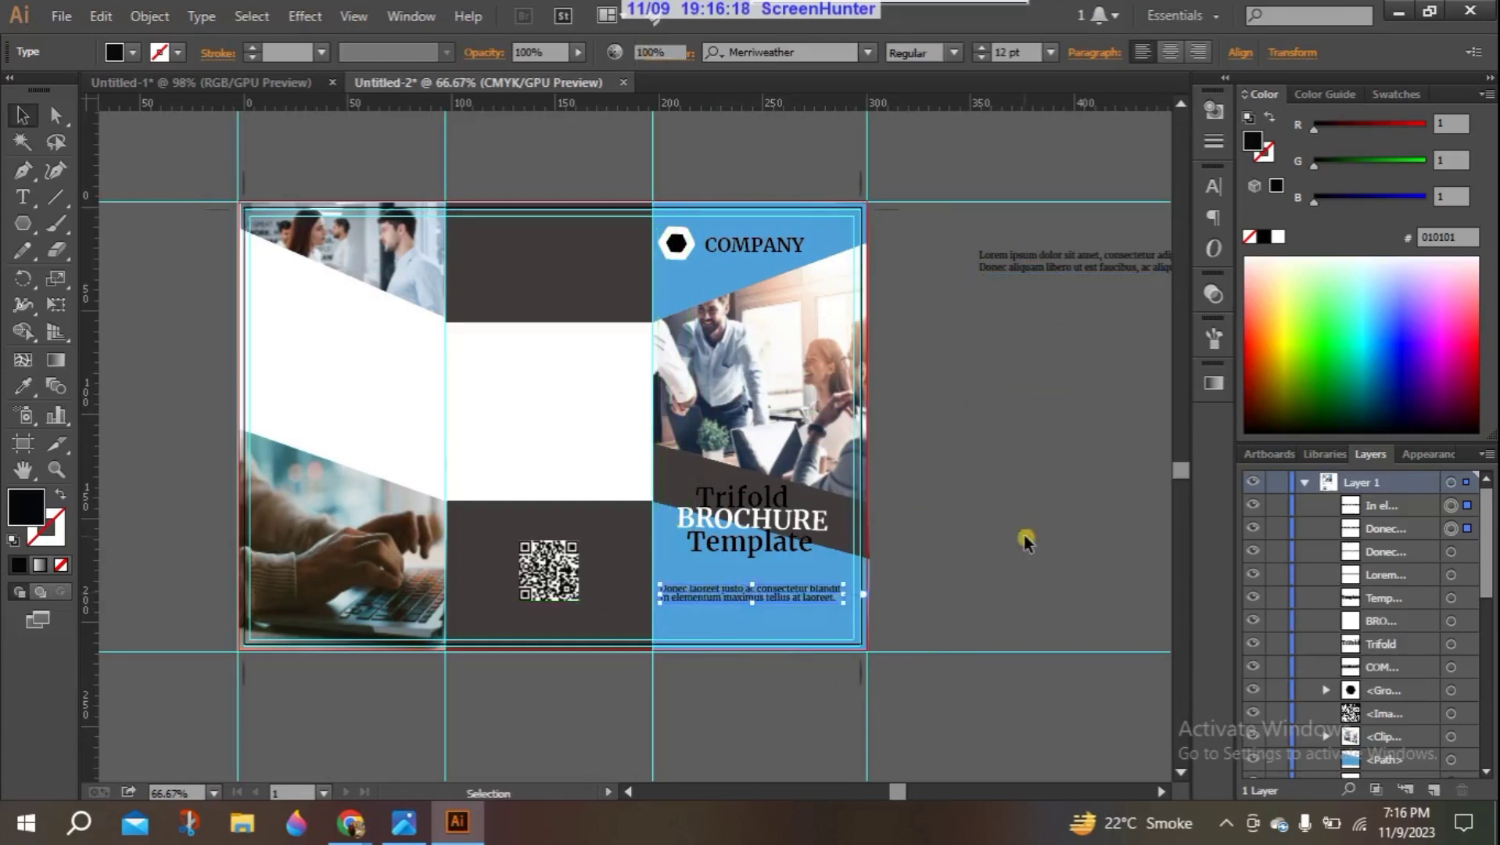
{"action": "left_click", "coordinate": [1026, 540]}
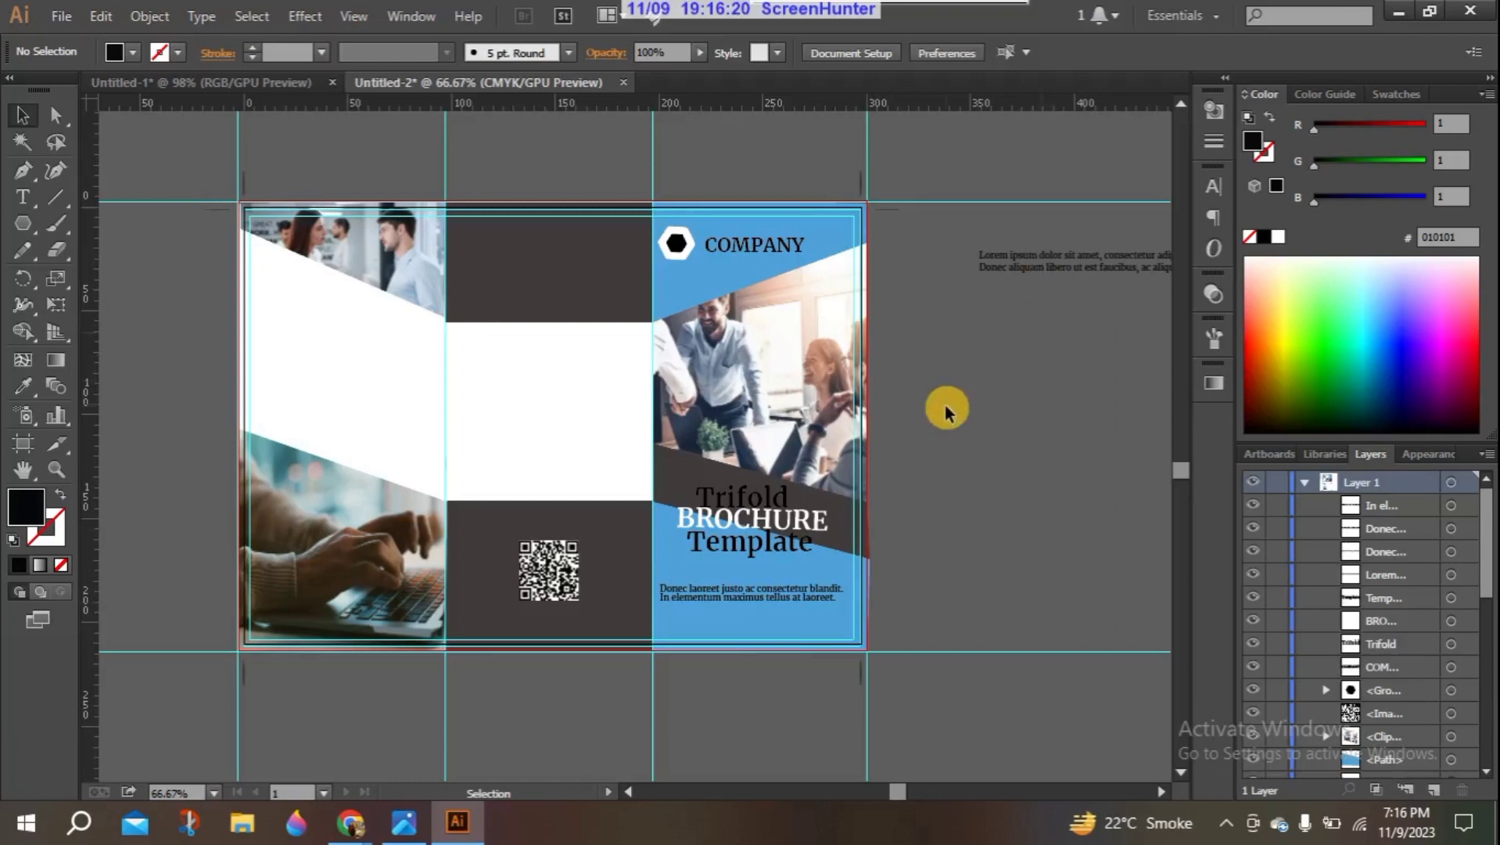
Step: Duplicate the two placeholder lines below the brochure title into the middle column's top dark panel
{"action": "left_click", "coordinate": [755, 592]}
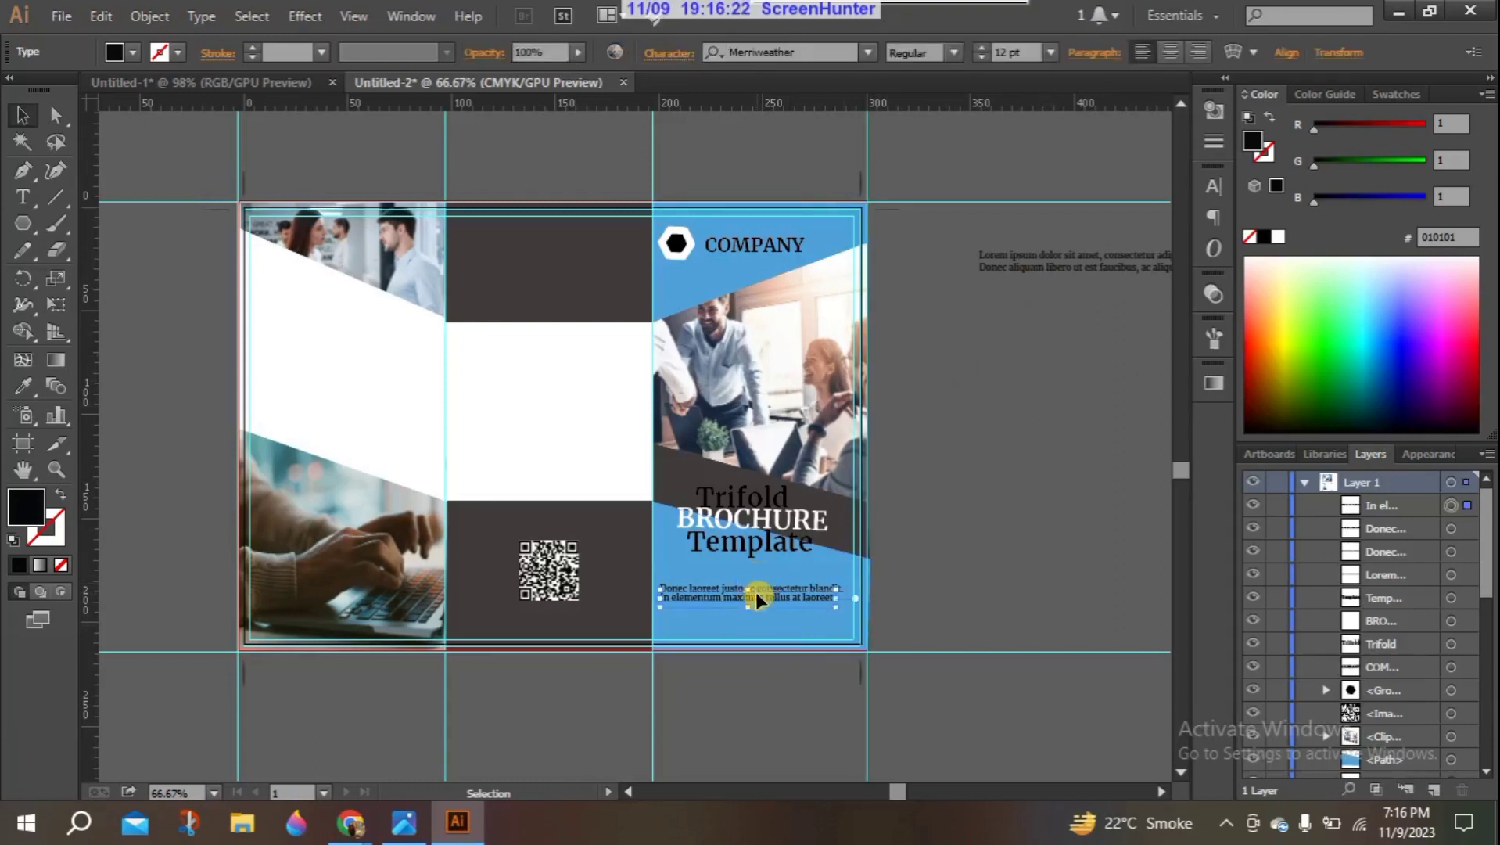
{"action": "left_click", "coordinate": [763, 593], "text": "shift"}
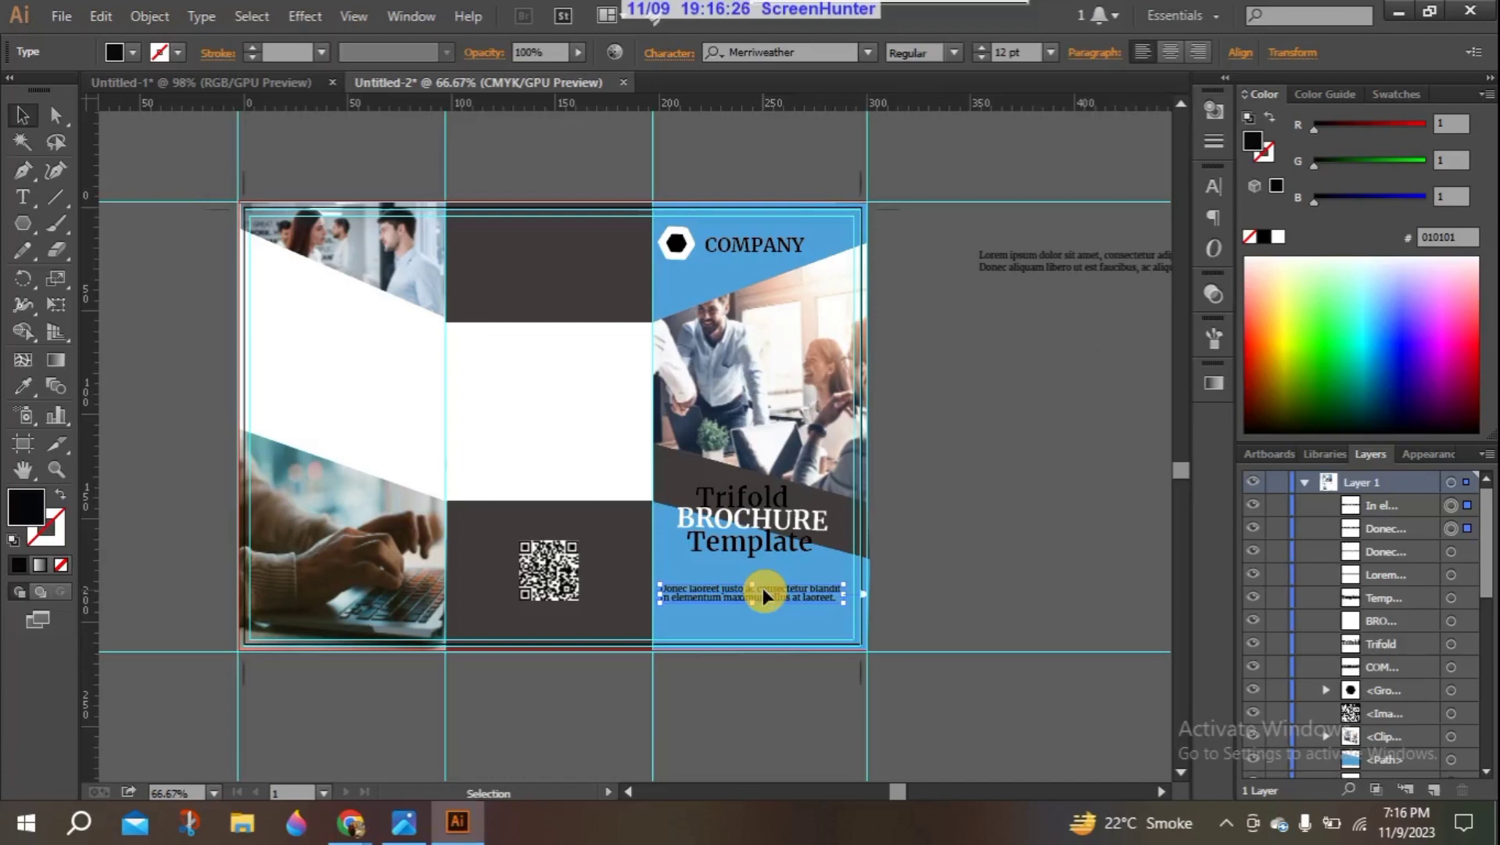
{"action": "left_click_drag", "start_coordinate": [766, 597], "coordinate": [564, 284]}
{"action": "left_click", "coordinate": [984, 355]}
Step: Change the fill of the two placeholder lines in the middle column's top dark panel to white
{"action": "left_click", "coordinate": [599, 291]}
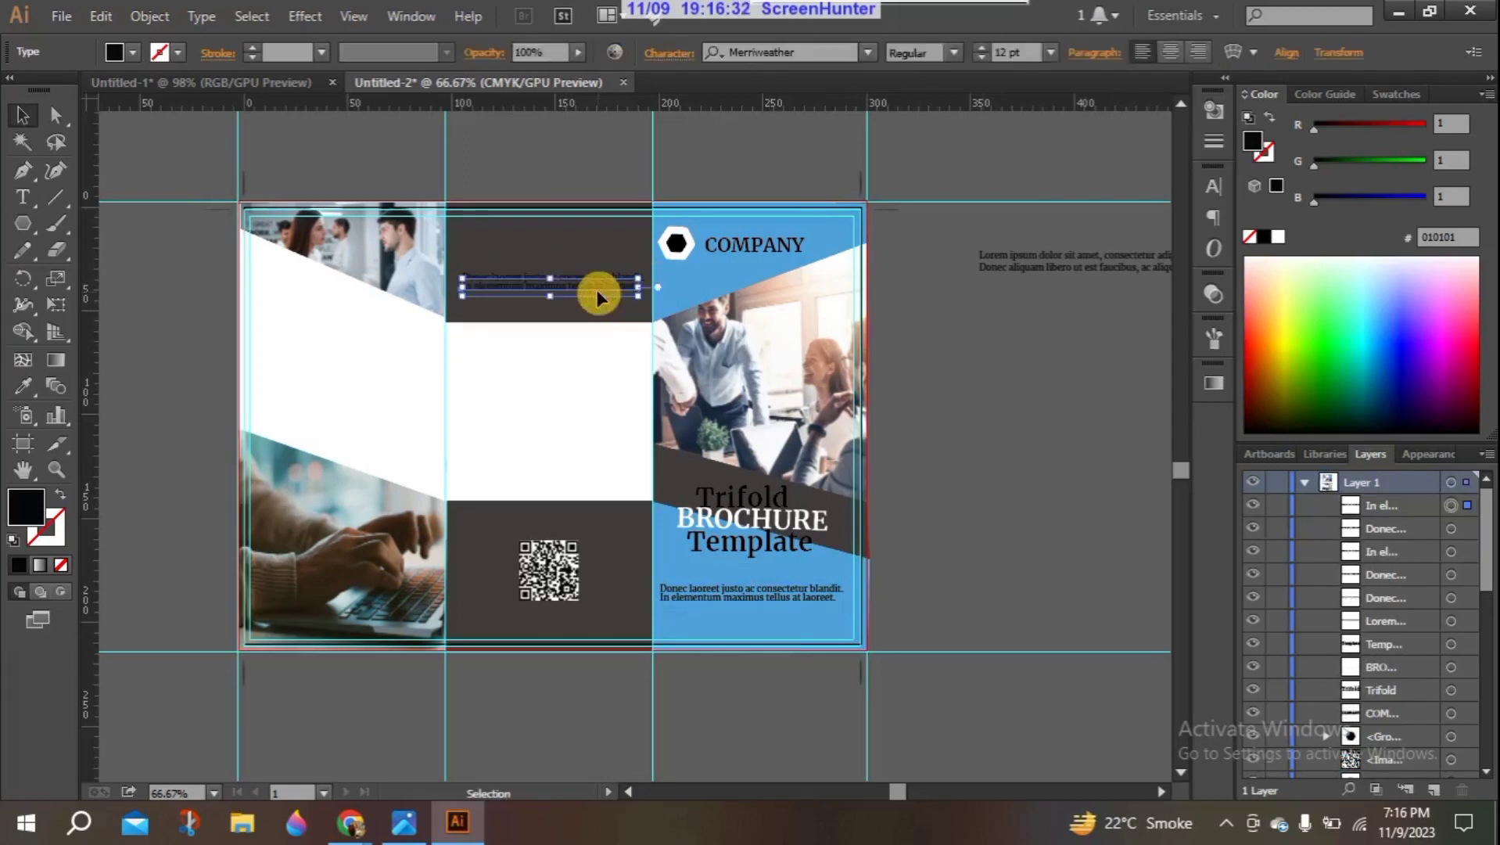
{"action": "left_click", "coordinate": [596, 276], "text": "shift"}
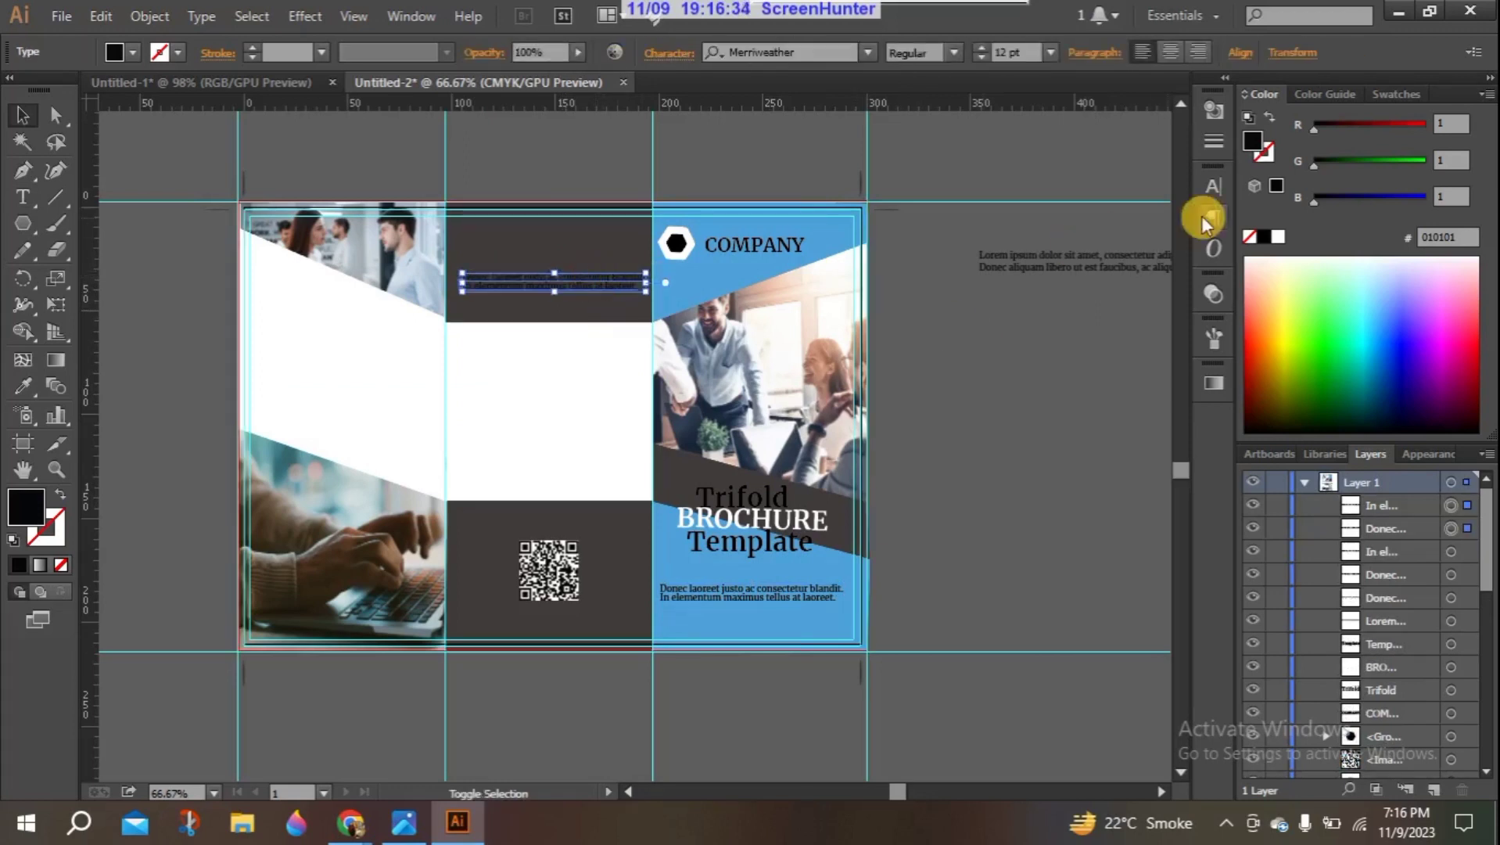
{"action": "left_click", "coordinate": [1279, 238]}
{"action": "left_click", "coordinate": [1061, 351]}
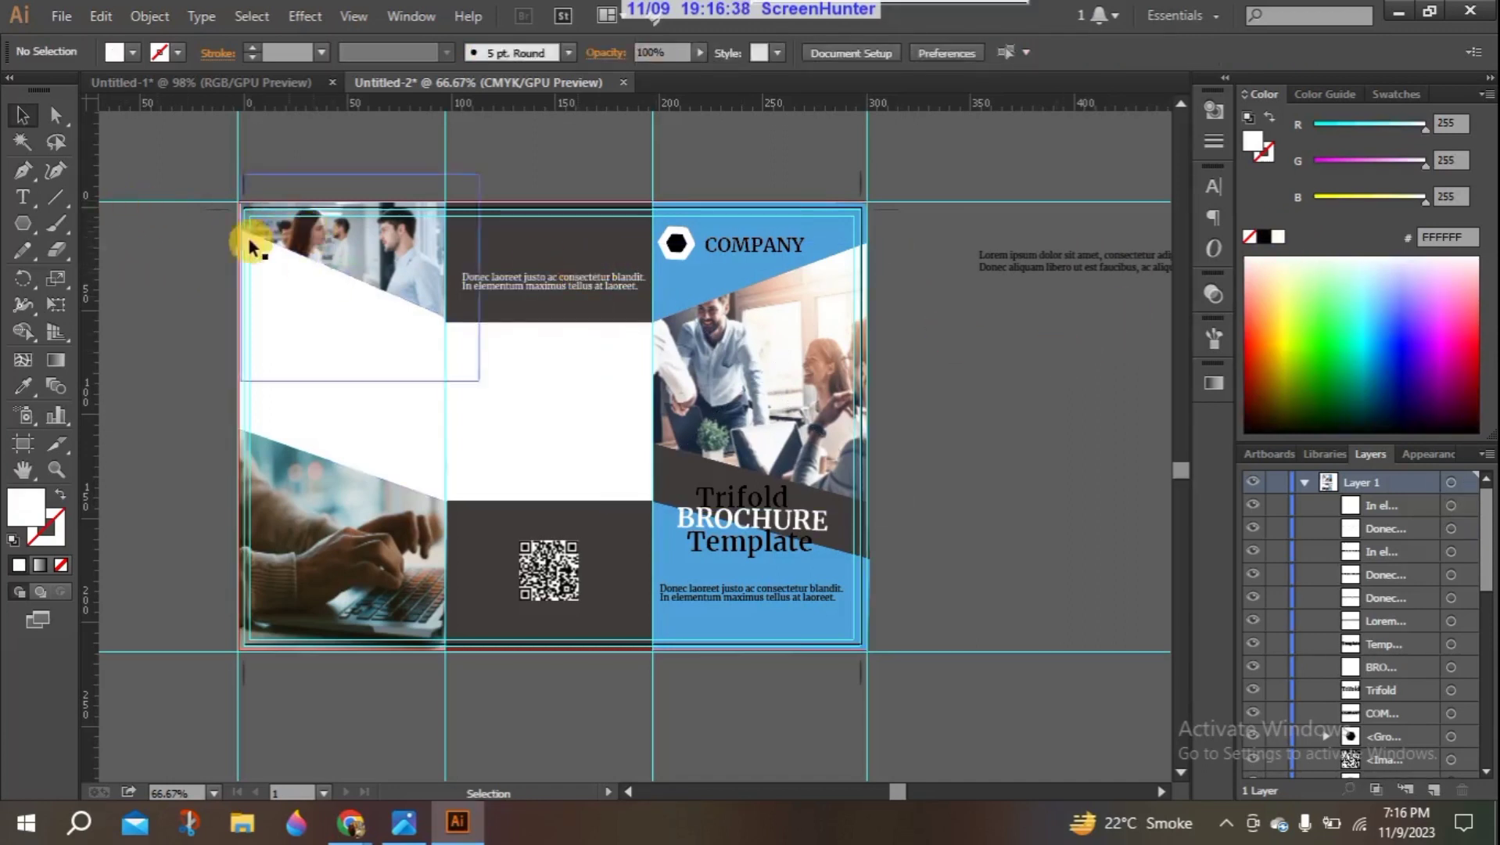
Step: Draw a triangle about 54 by 48 mm outside the artboard beside the left column, with no fill and a black stroke
{"action": "left_click_drag", "start_coordinate": [20, 223], "coordinate": [218, 329]}
{"action": "left_click", "coordinate": [19, 116]}
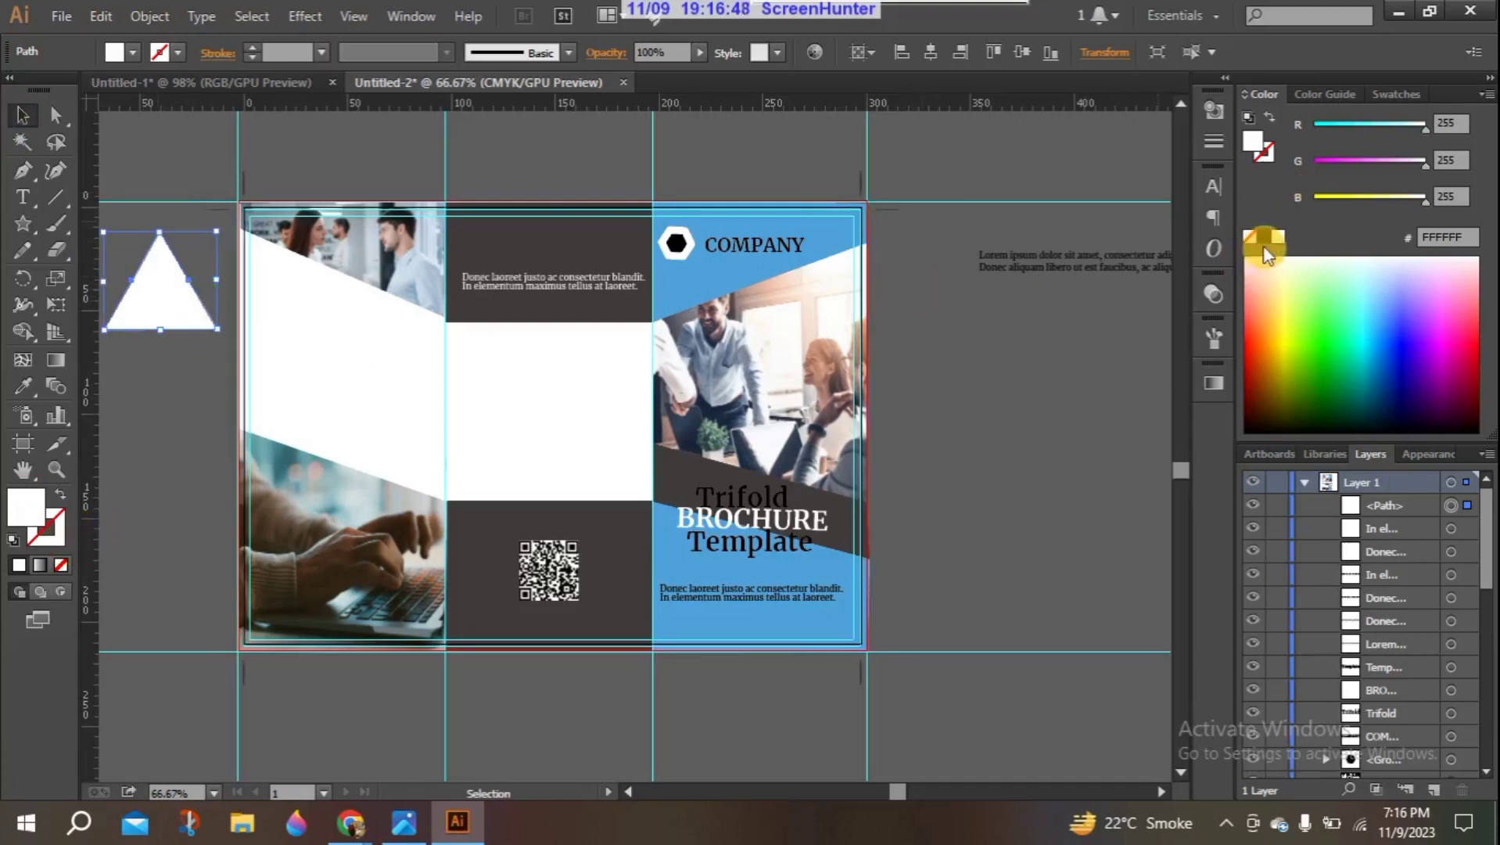
{"action": "left_click", "coordinate": [60, 564]}
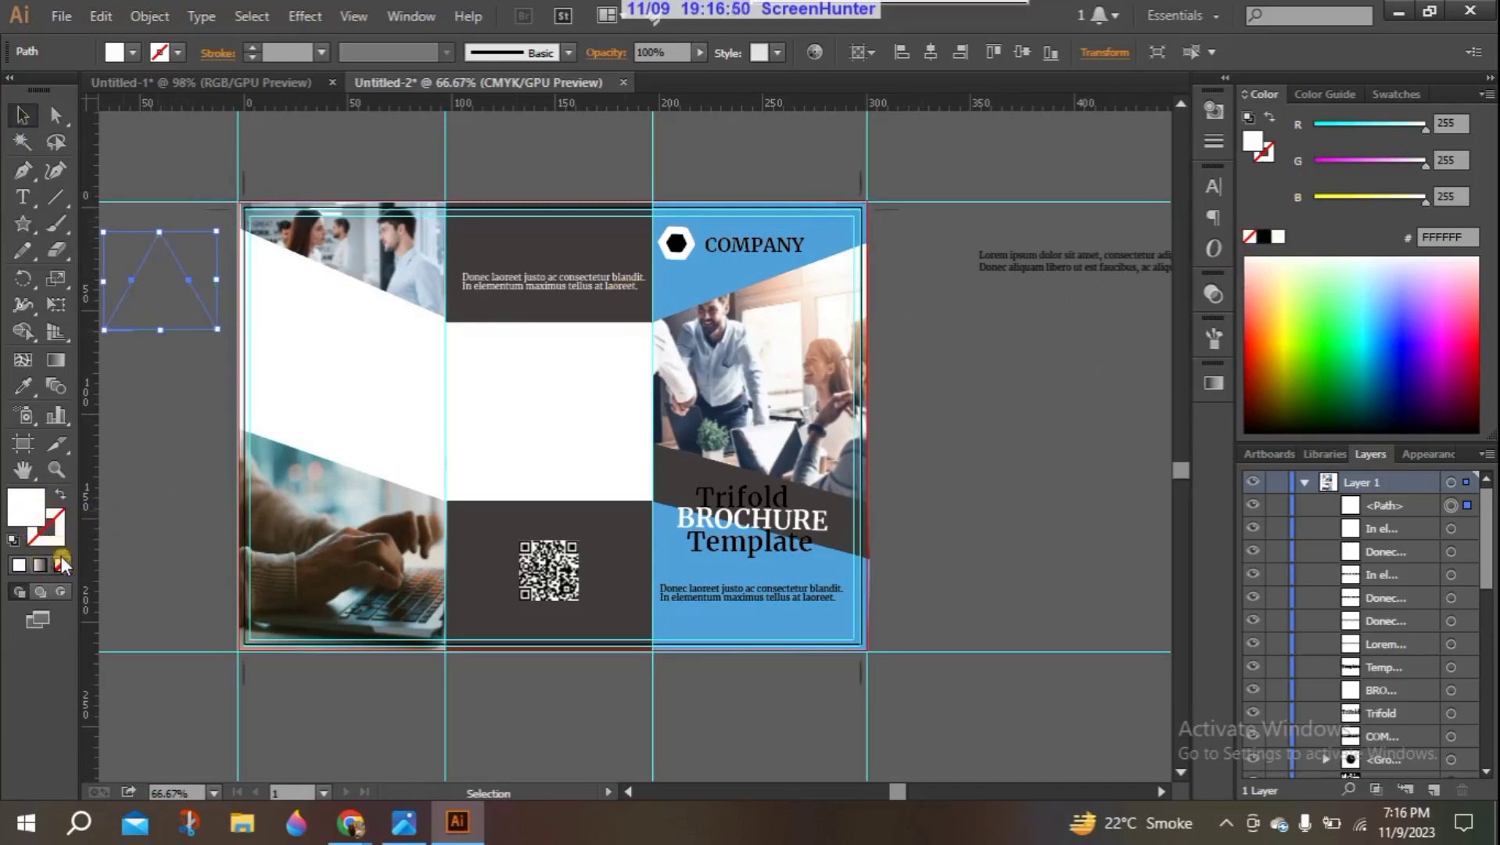
{"action": "left_click", "coordinate": [58, 541]}
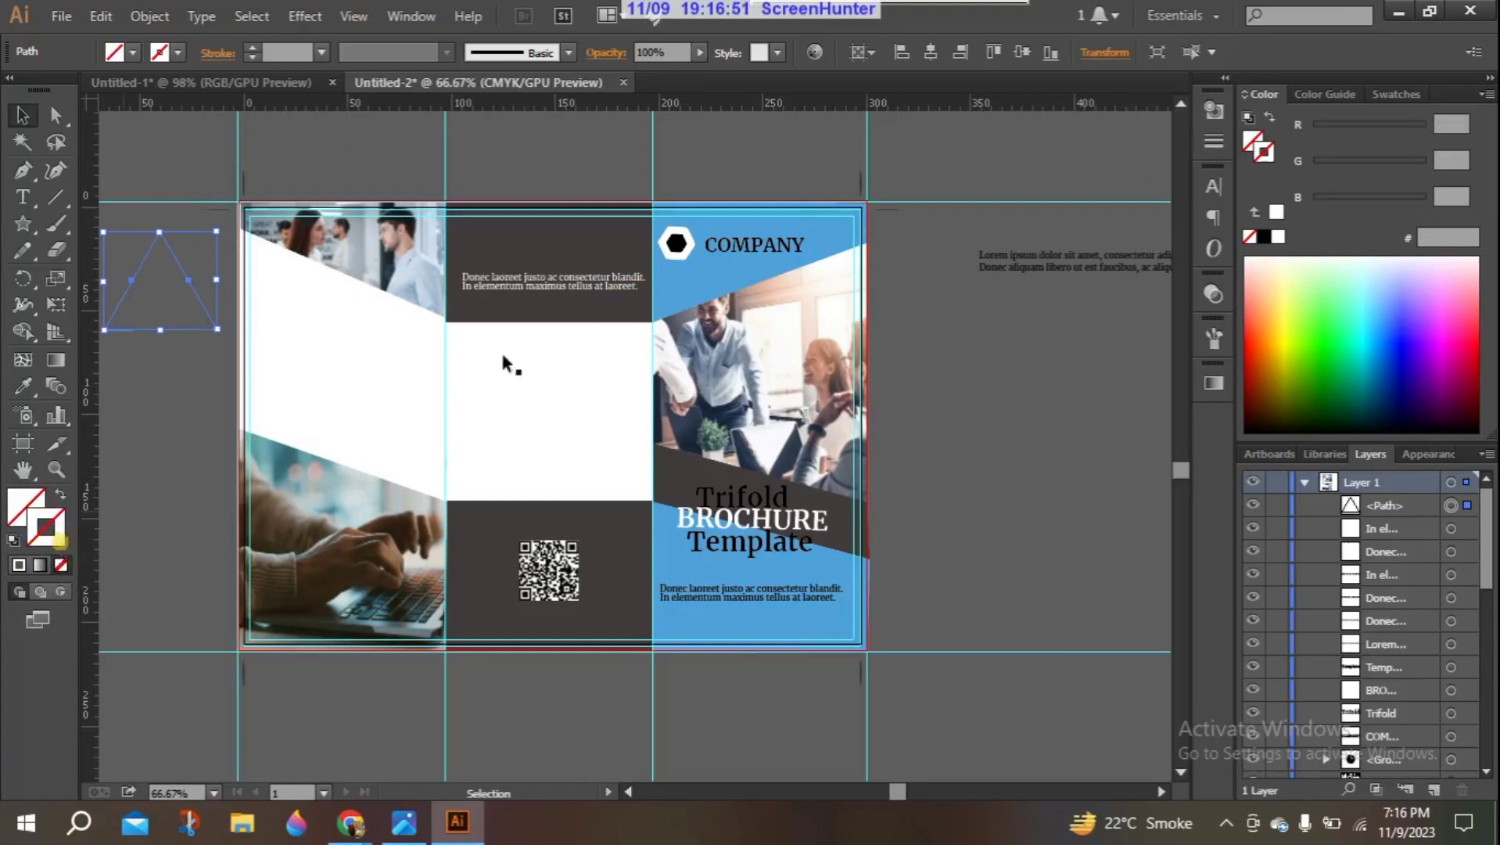
{"action": "left_click", "coordinate": [1264, 238]}
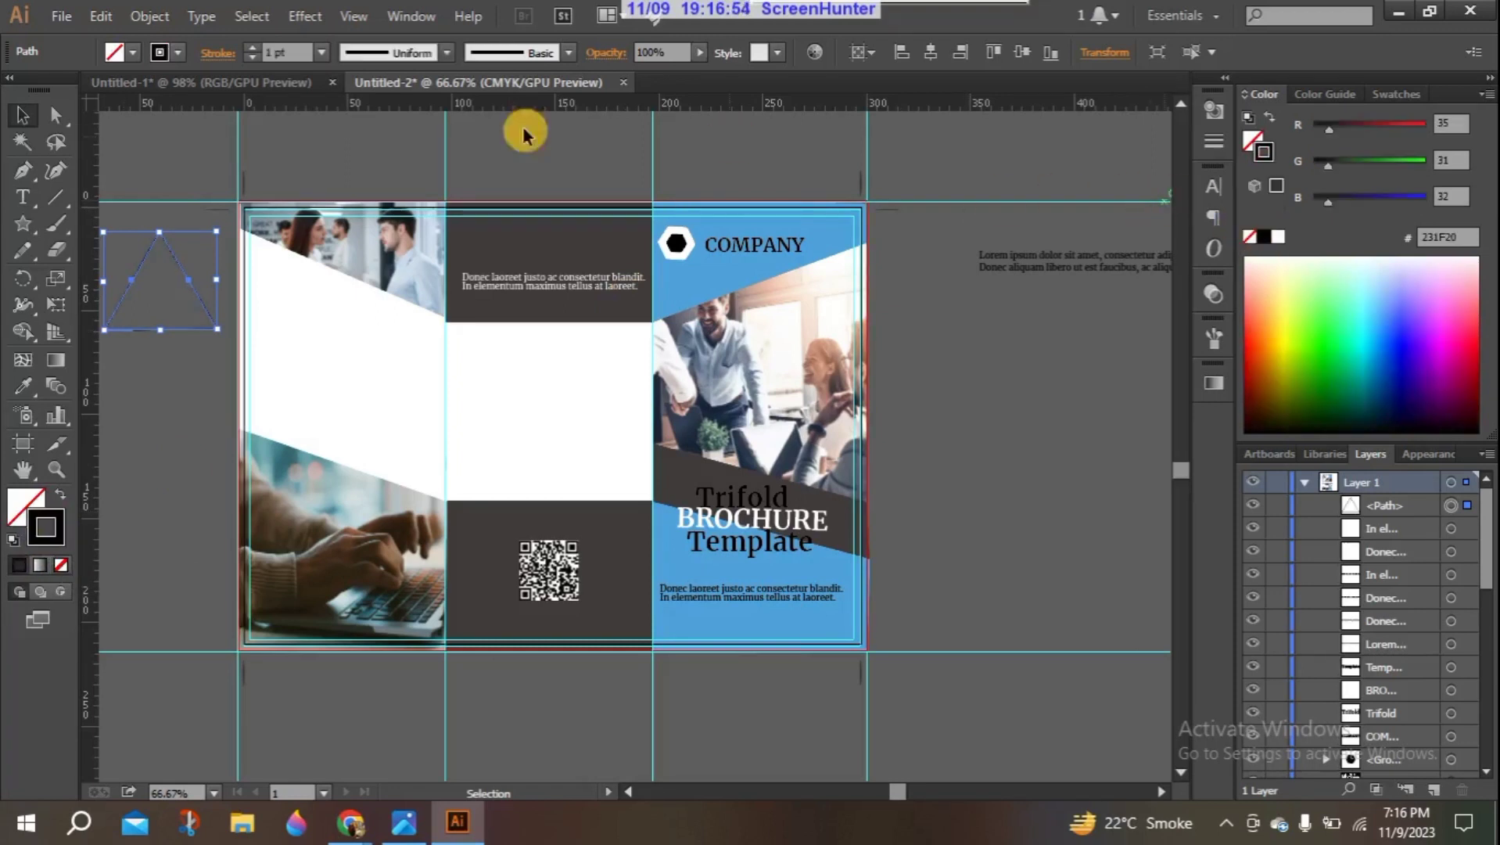
Step: Set the triangle's stroke weight to 21 pt
{"action": "left_click", "coordinate": [322, 53]}
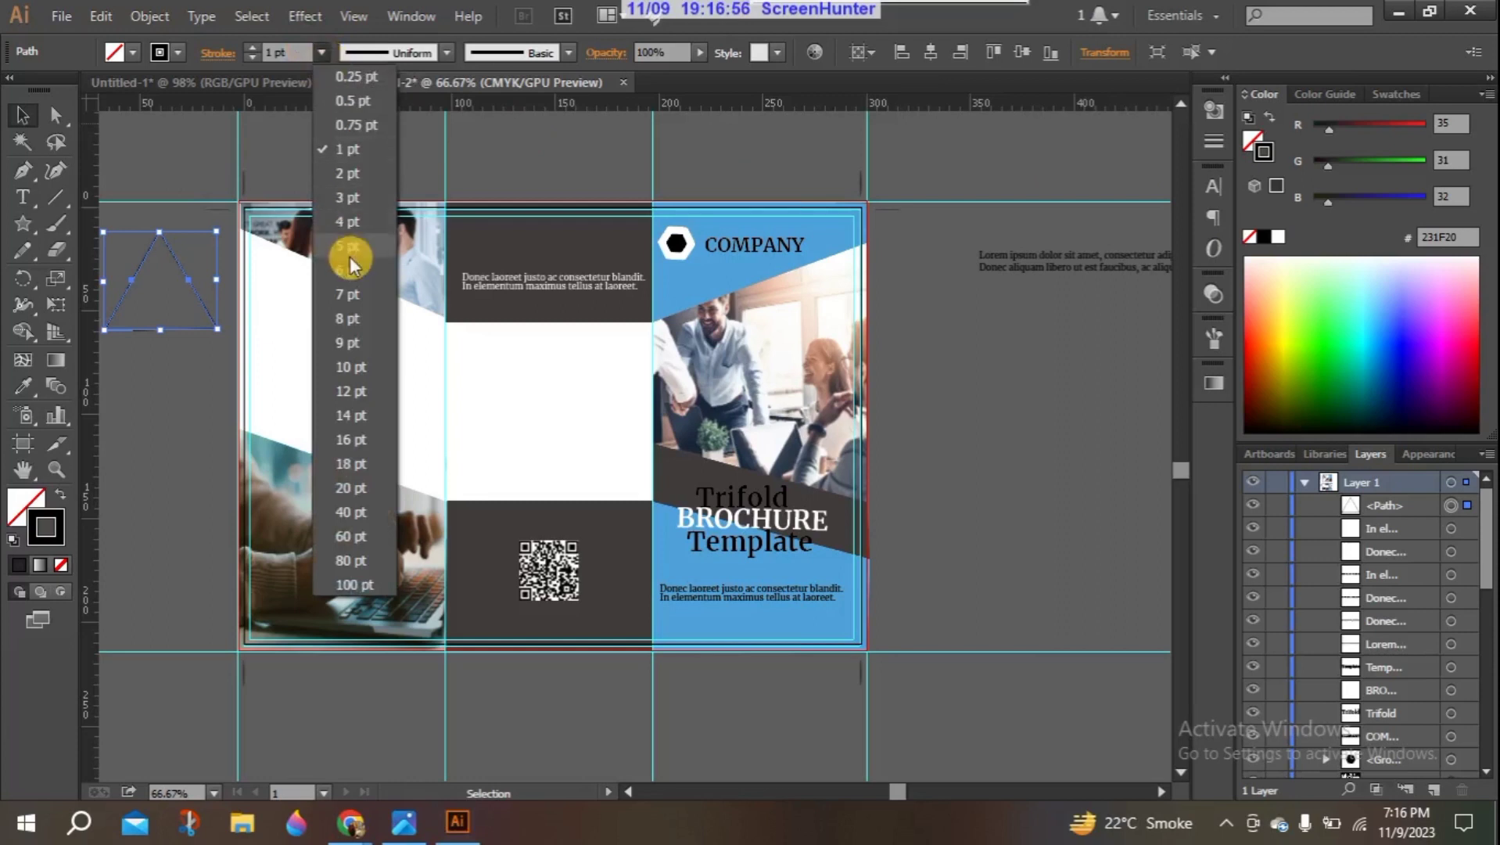
{"action": "left_click", "coordinate": [351, 316]}
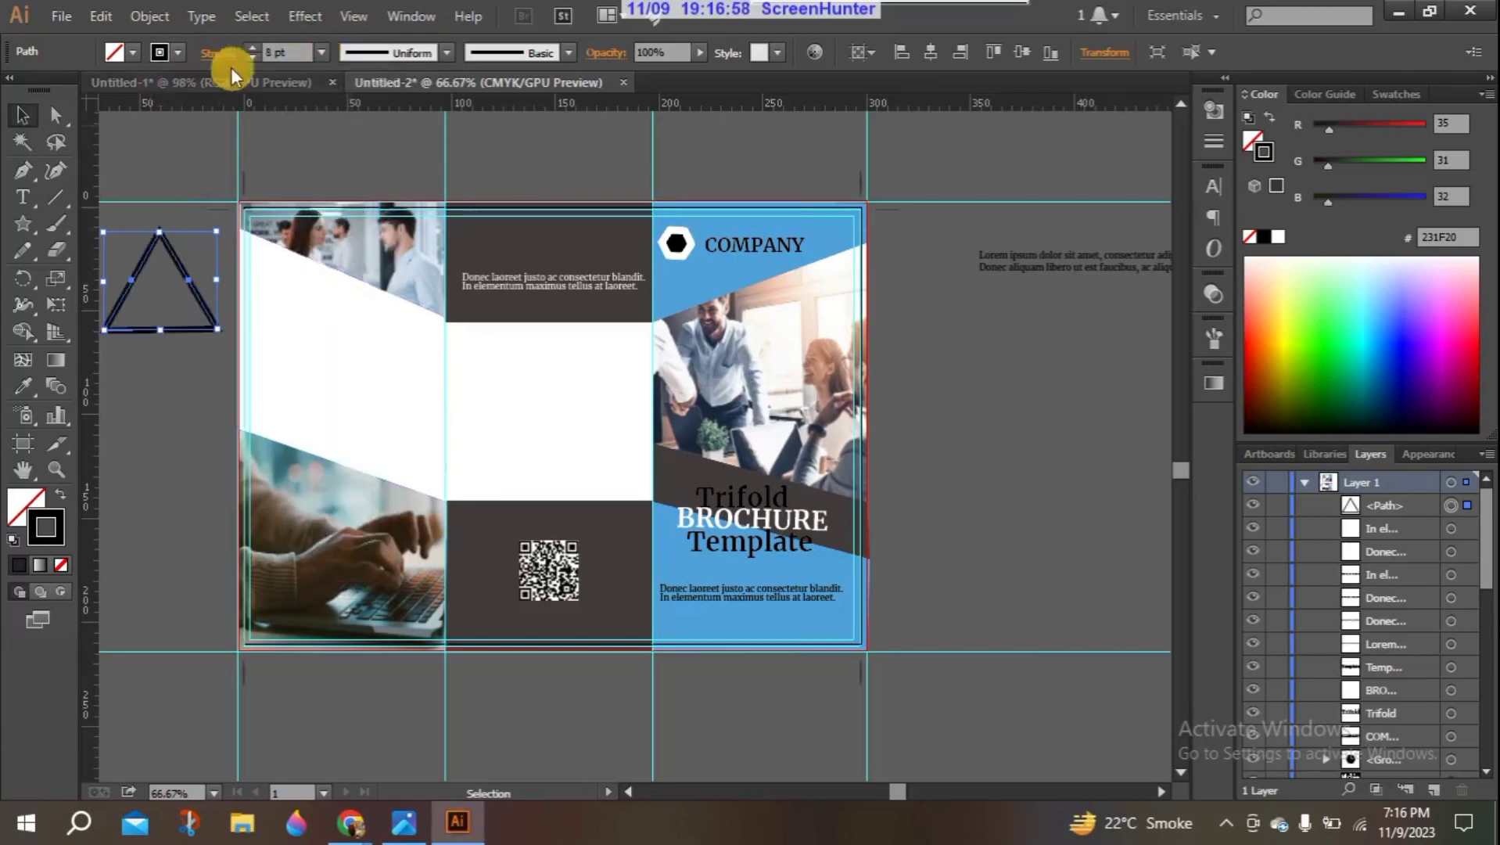
{"action": "left_click", "coordinate": [248, 48]}
{"action": "left_click", "coordinate": [249, 49]}
{"action": "left_click", "coordinate": [249, 48]}
{"action": "left_click", "coordinate": [249, 49]}
{"action": "left_click", "coordinate": [249, 49]}
{"action": "left_click", "coordinate": [248, 49]}
{"action": "left_click", "coordinate": [249, 48]}
{"action": "left_click", "coordinate": [249, 49]}
{"action": "left_click", "coordinate": [249, 49]}
{"action": "left_click", "coordinate": [249, 49]}
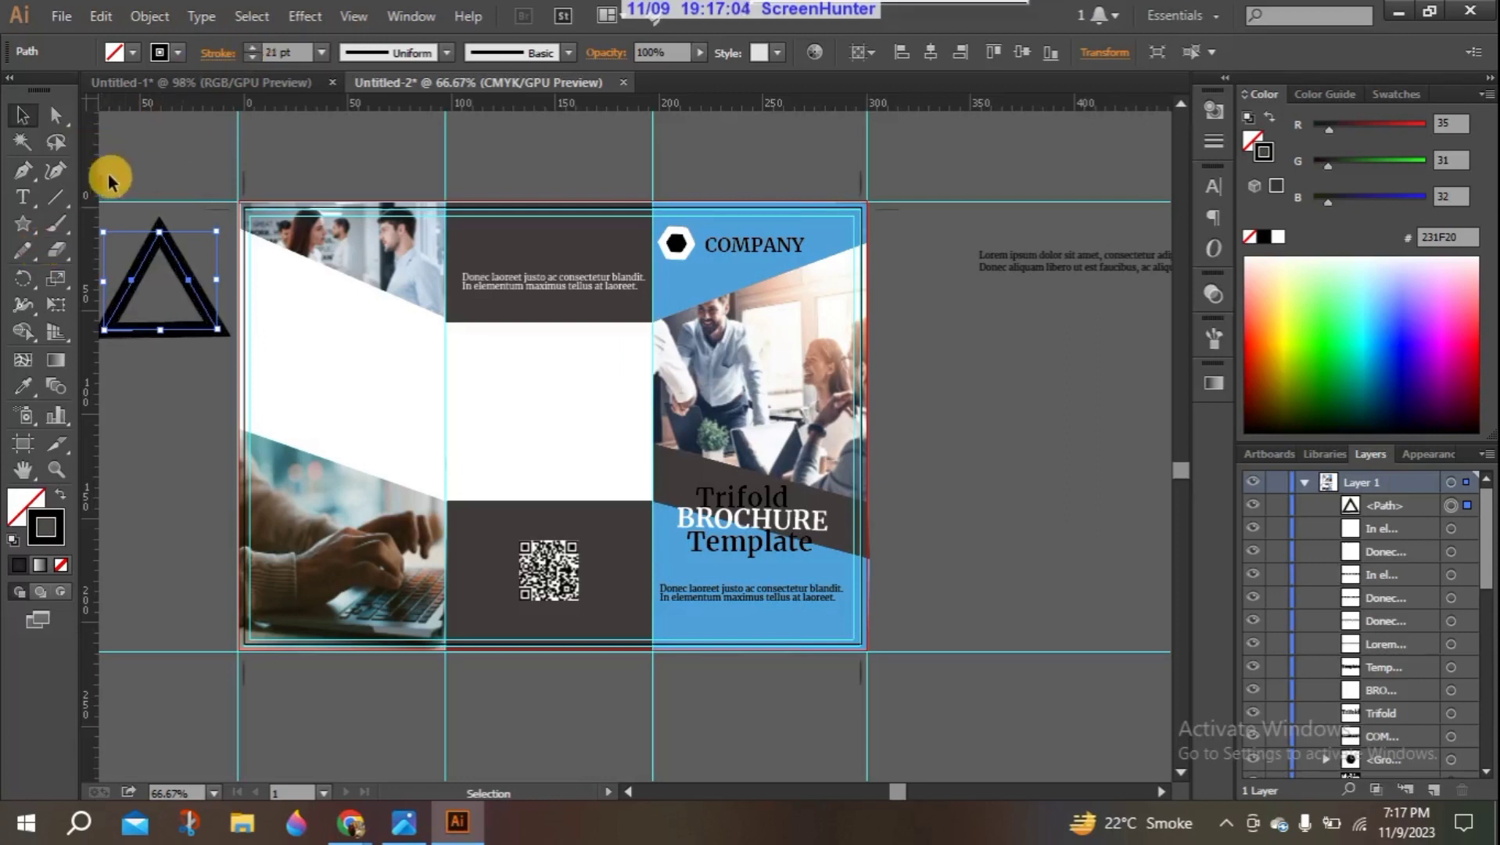
Step: Cut the triangle's path midway along its right side and near the right end of its base, and delete the corner piece
{"action": "left_click_drag", "start_coordinate": [56, 258], "coordinate": [143, 285]}
{"action": "left_click", "coordinate": [198, 295]}
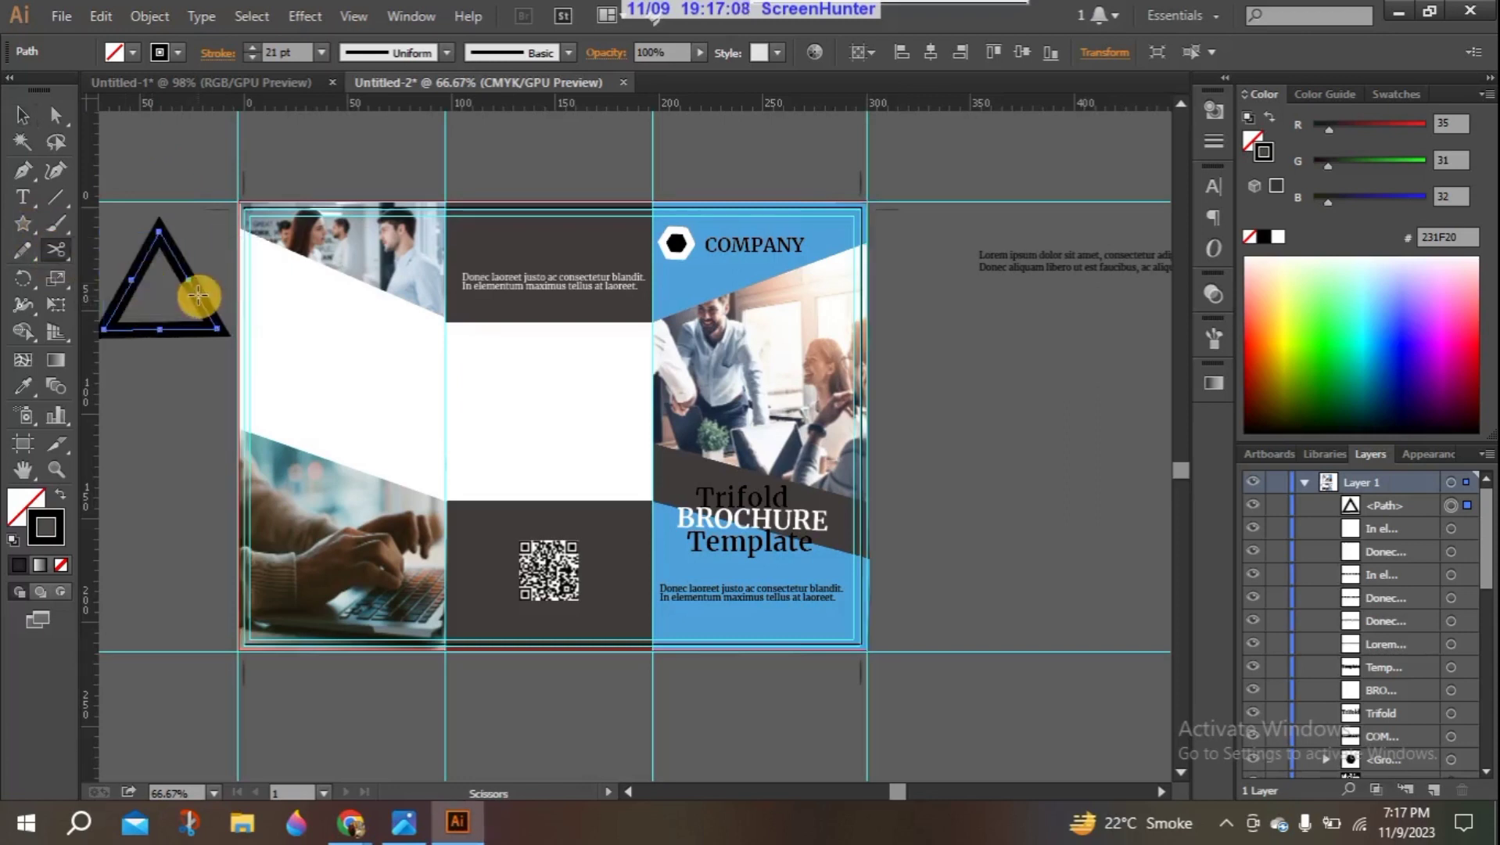
{"action": "left_click", "coordinate": [192, 281]}
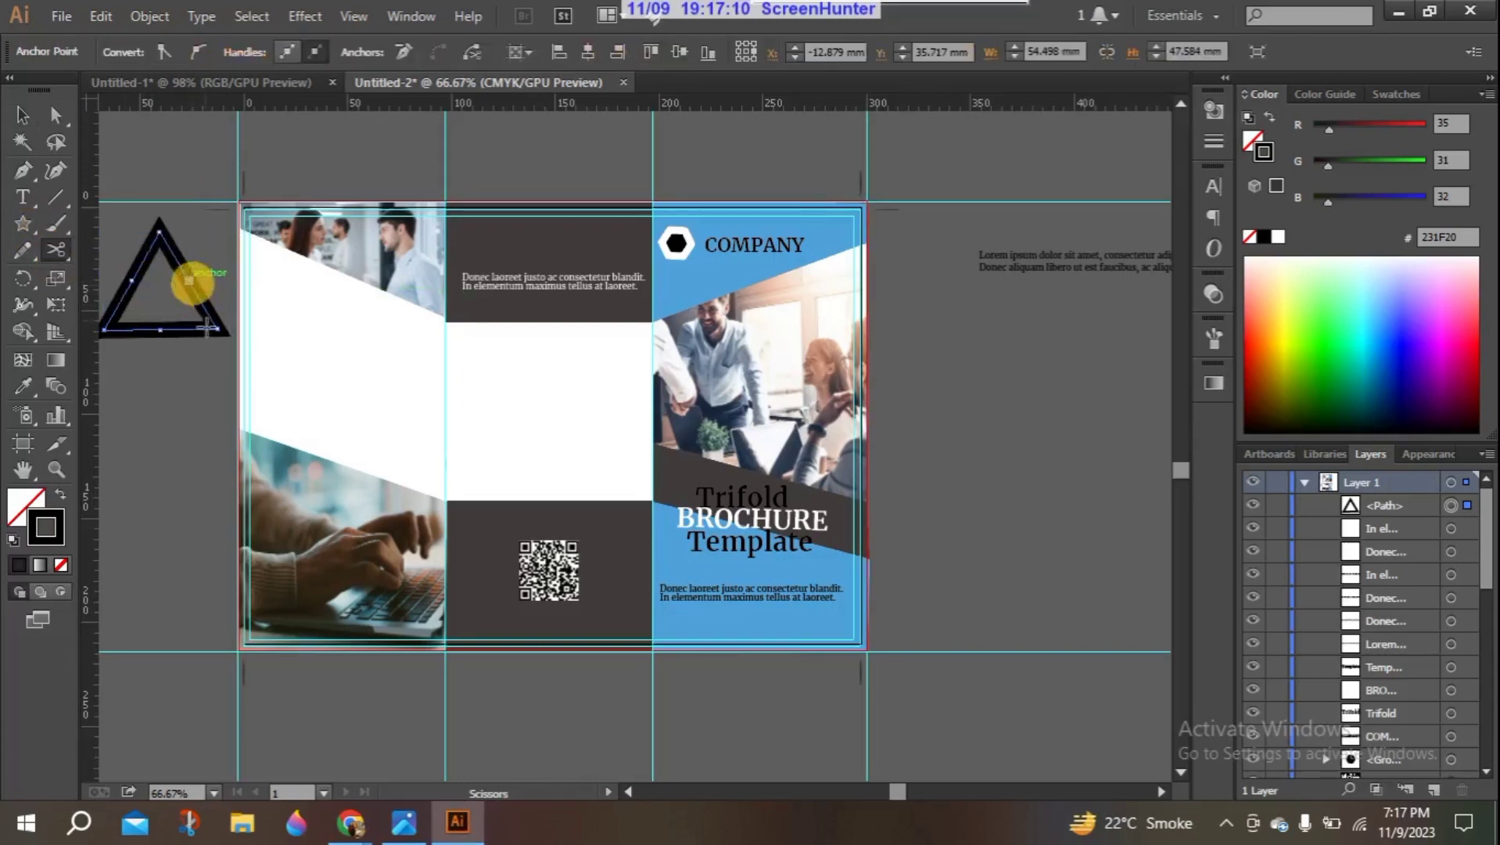
{"action": "left_click", "coordinate": [192, 330]}
{"action": "left_click", "coordinate": [189, 329]}
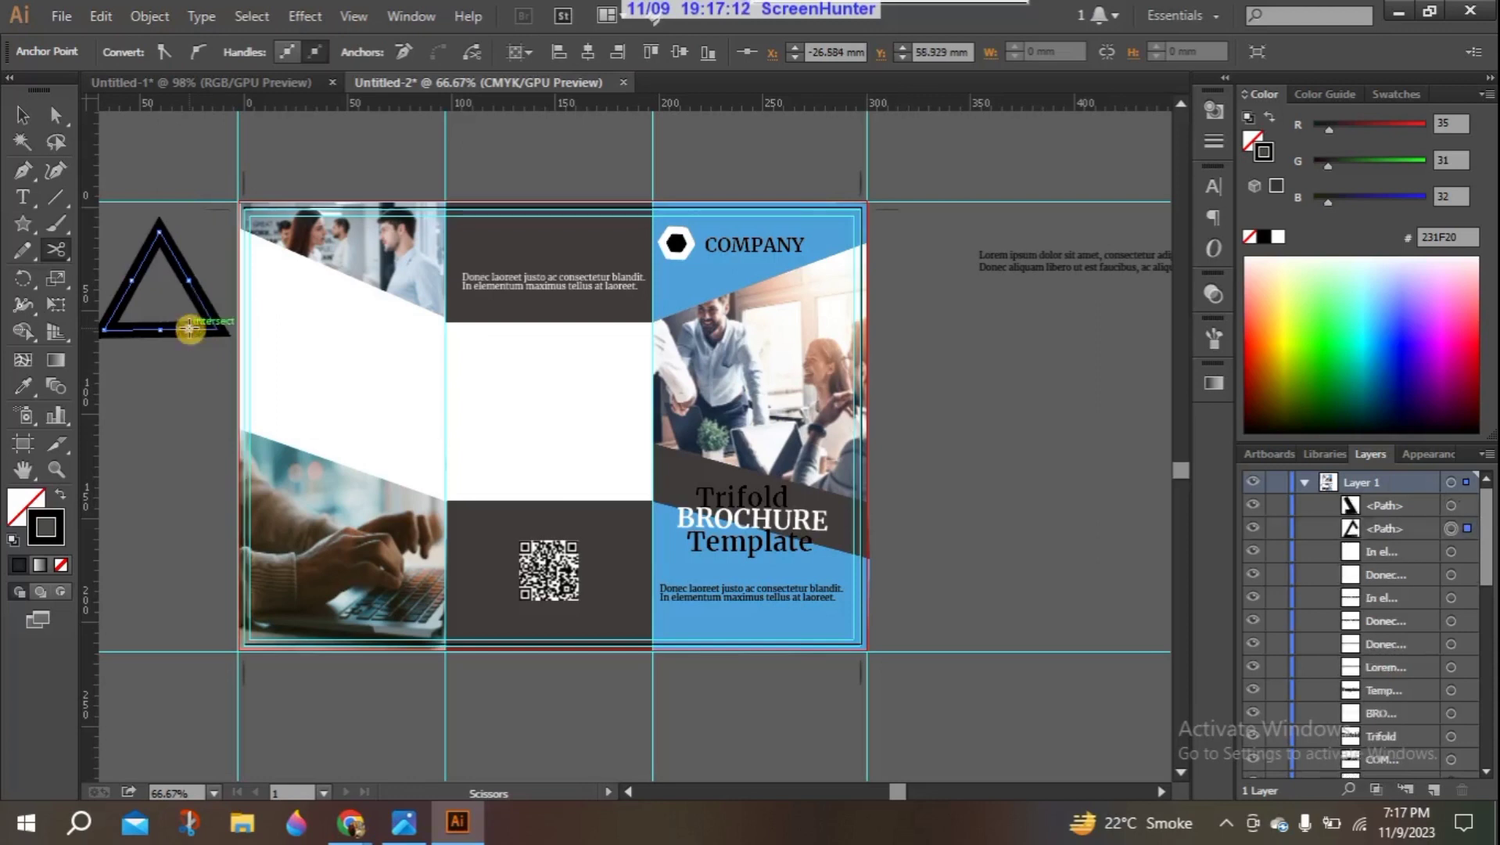
{"action": "left_click", "coordinate": [22, 116]}
{"action": "left_click", "coordinate": [208, 304]}
{"action": "left_click", "coordinate": [202, 304]}
{"action": "key", "text": "Delete"}
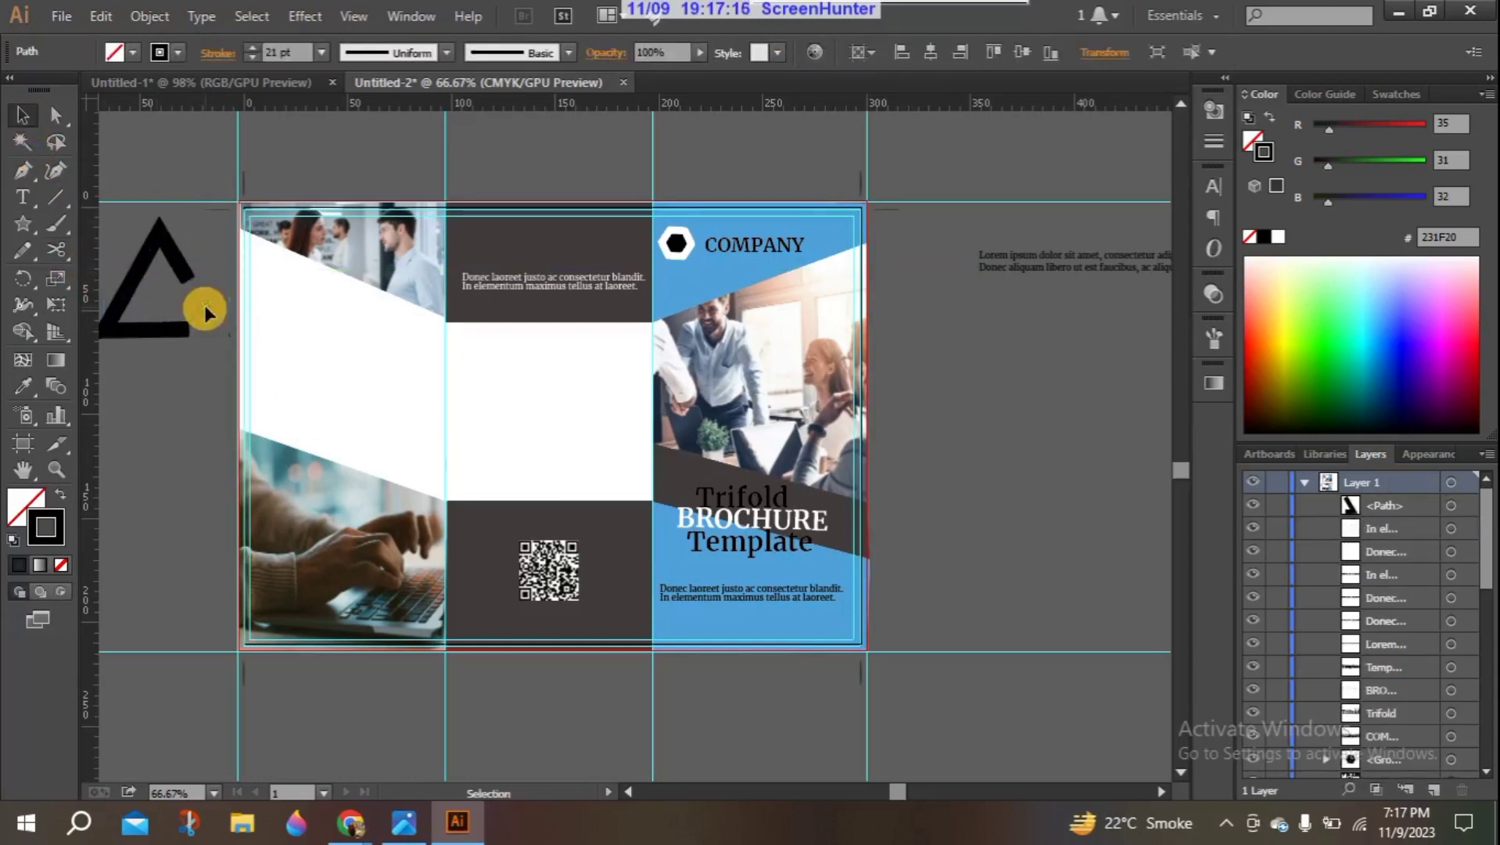
Step: Extend the open triangle's right side down to base level and lengthen its base slightly, leaving a small gap between them
{"action": "left_click", "coordinate": [149, 291]}
{"action": "left_click", "coordinate": [56, 116]}
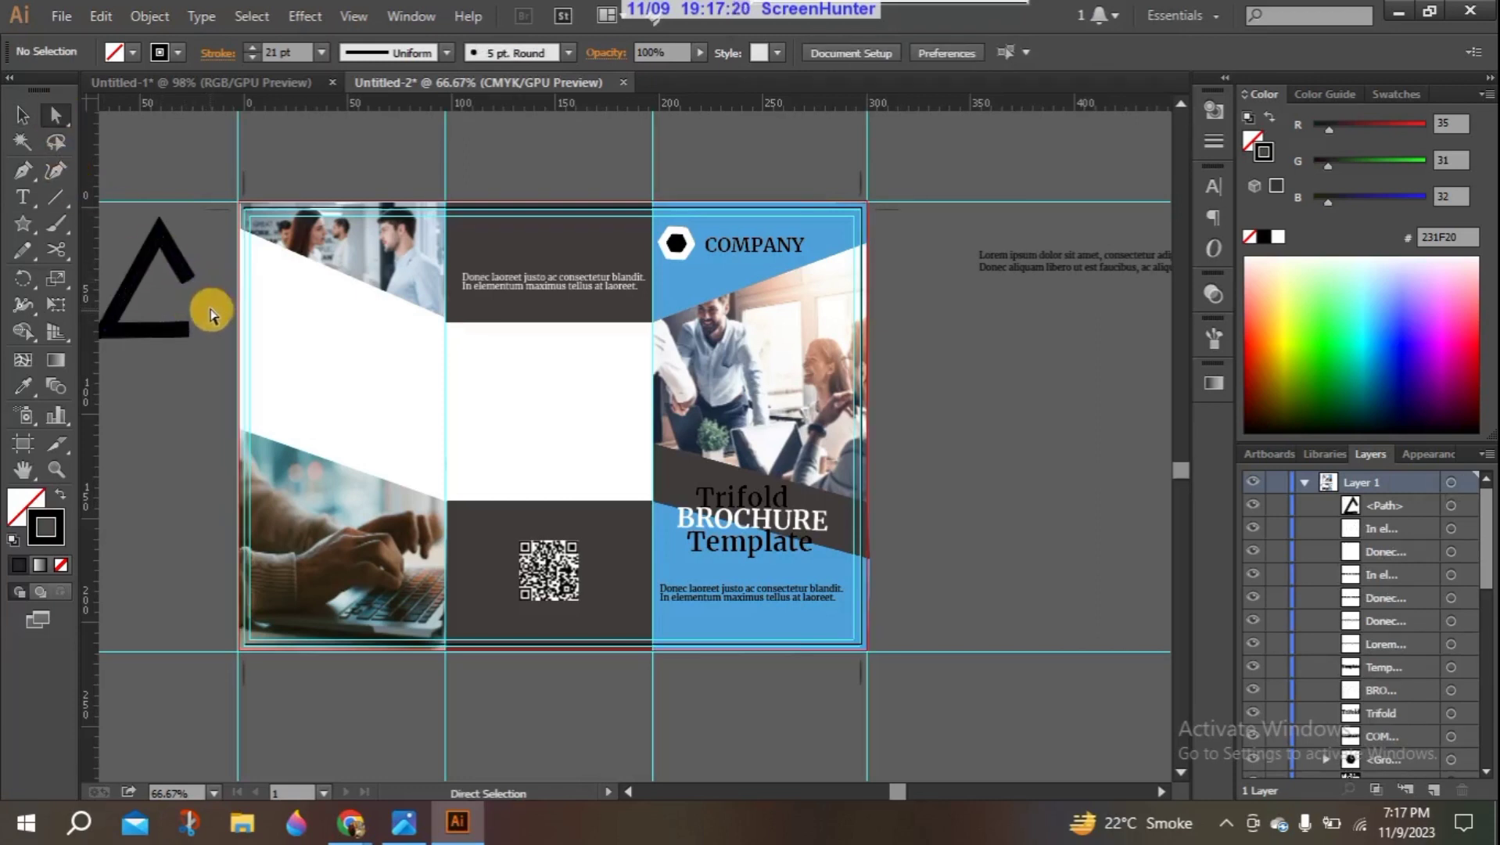
{"action": "left_click", "coordinate": [181, 274]}
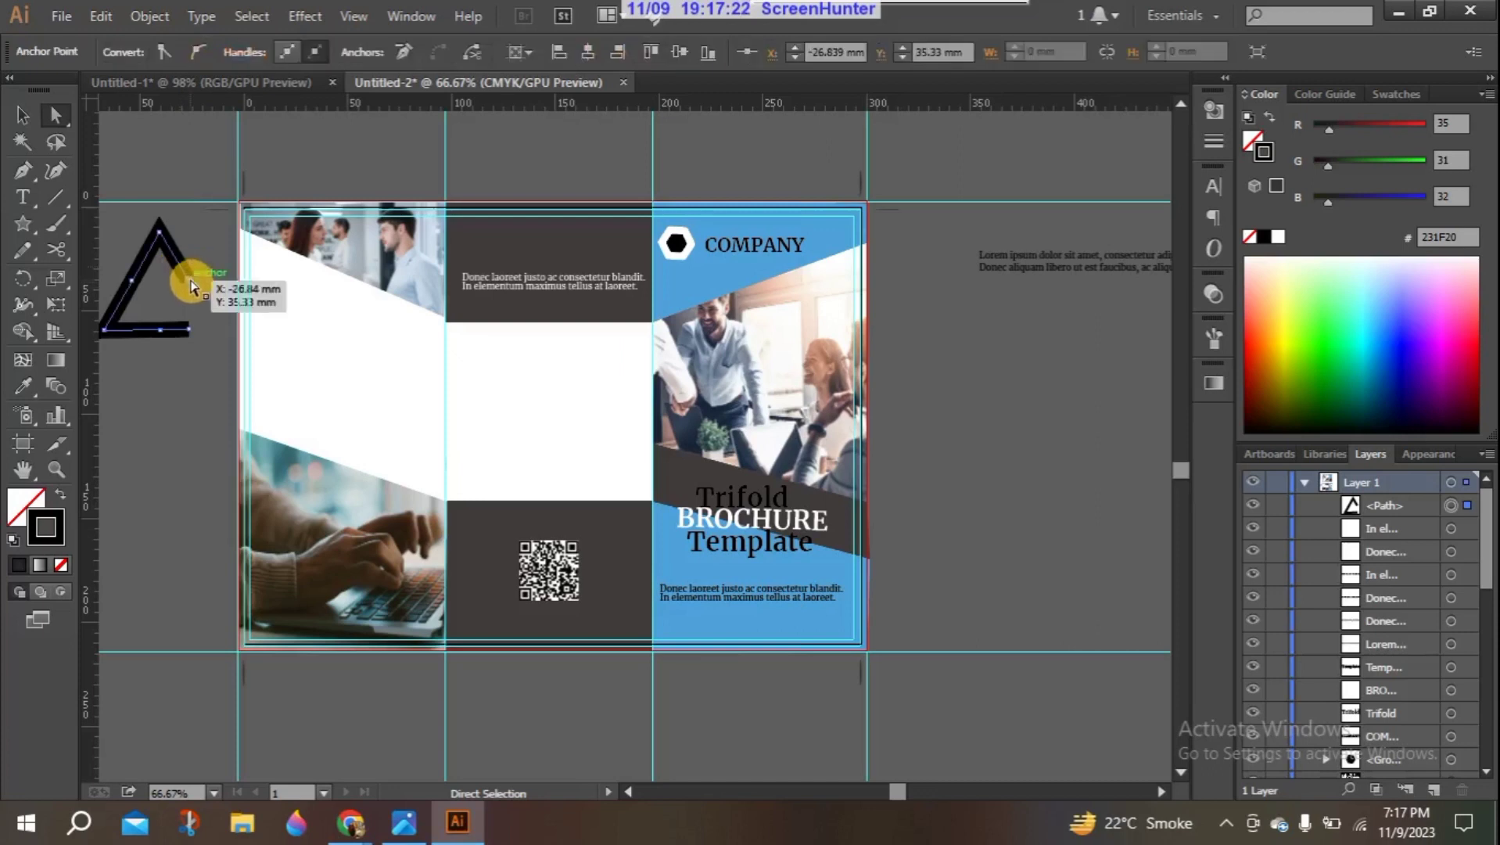
{"action": "left_click_drag", "start_coordinate": [191, 282], "coordinate": [214, 329]}
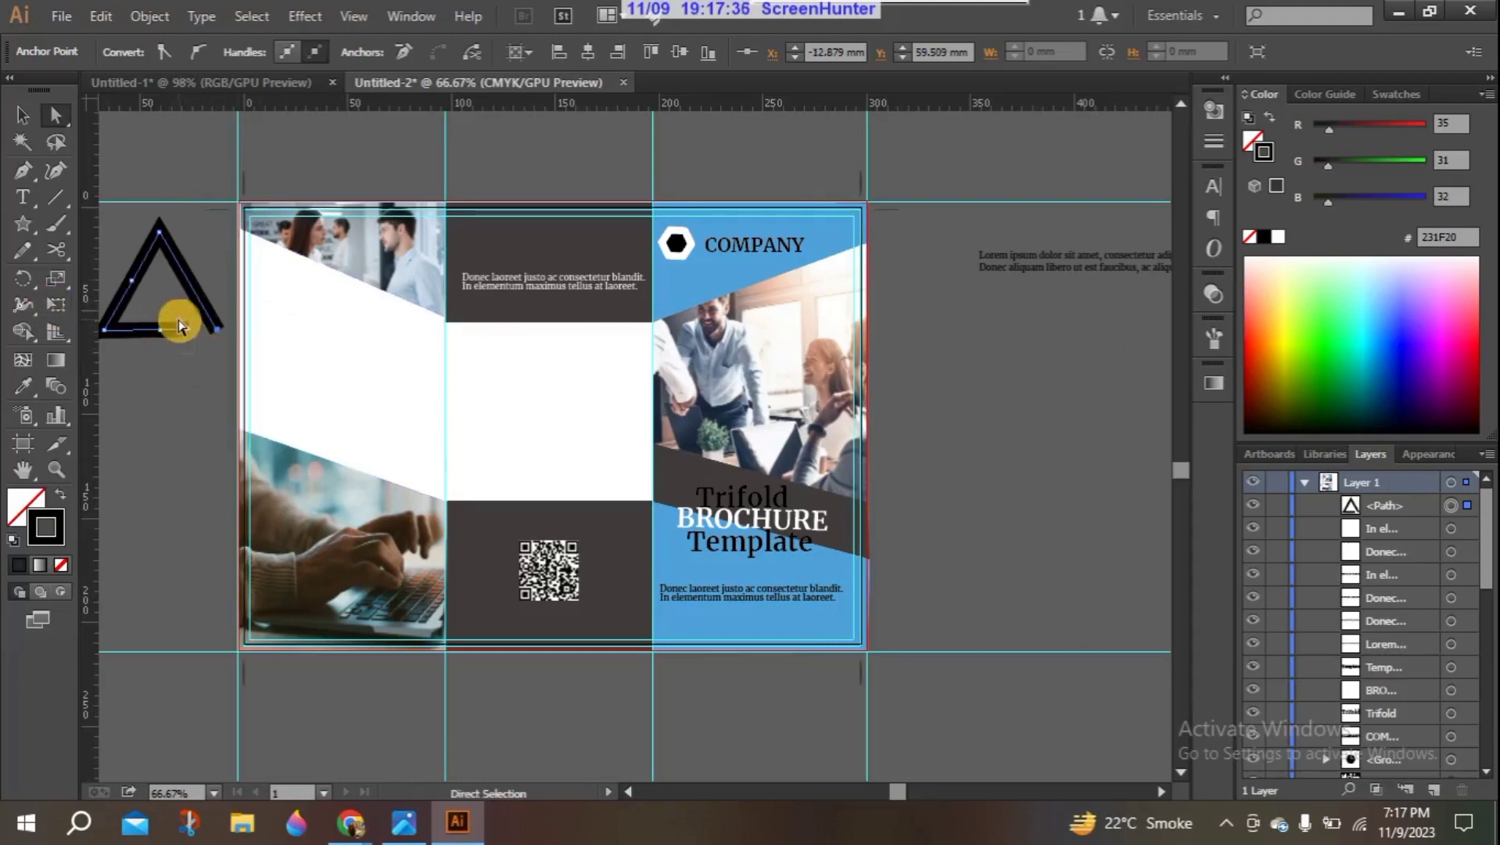
{"action": "left_click_drag", "start_coordinate": [184, 320], "coordinate": [190, 345]}
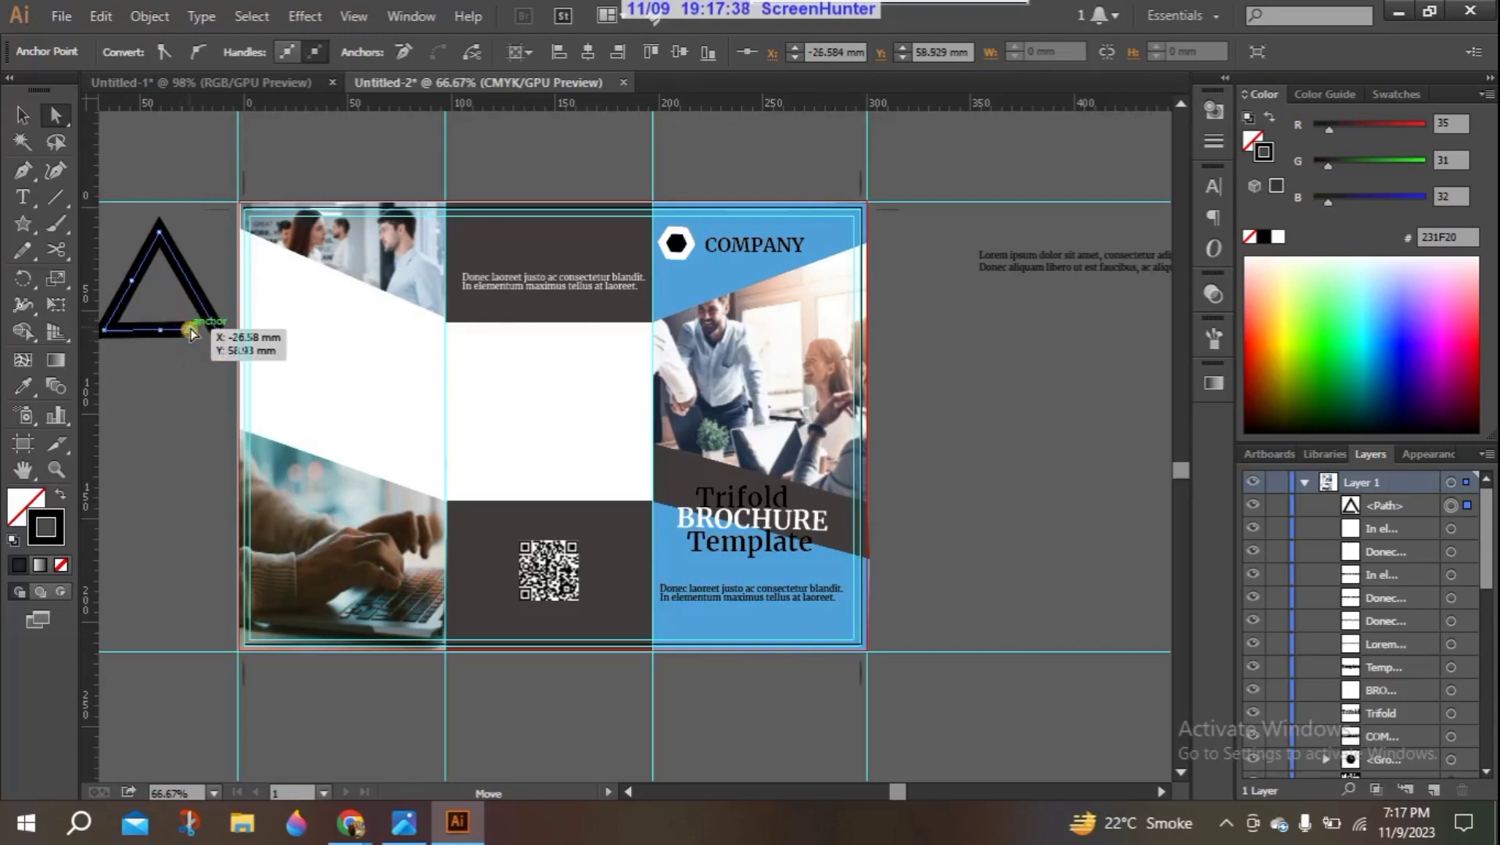
{"action": "left_click", "coordinate": [167, 376]}
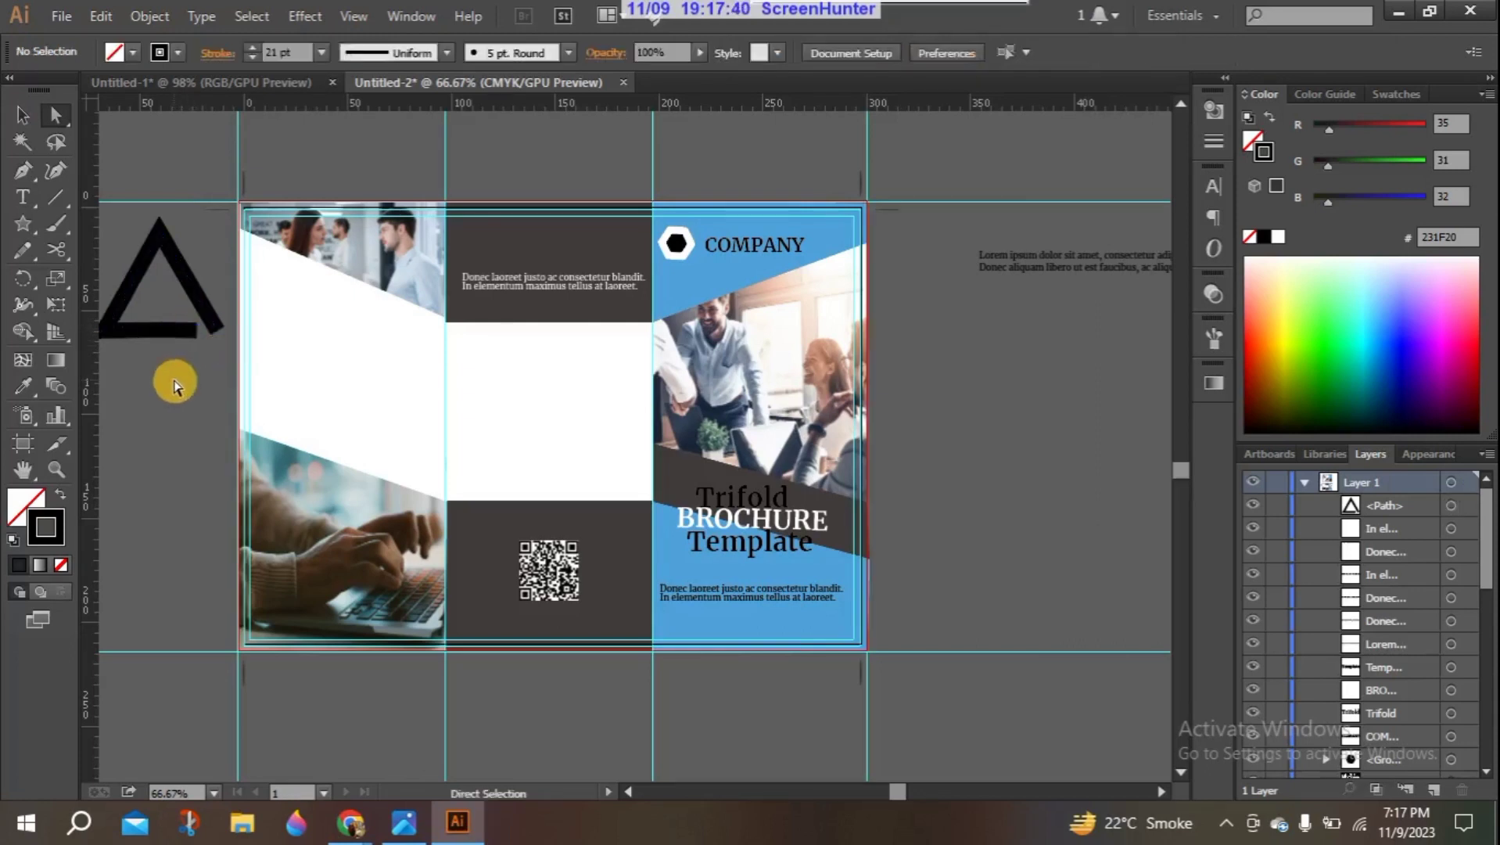
Step: Scale the open triangle down to logo size and center it above the placeholder lines in the middle column's top dark panel
{"action": "left_click_drag", "start_coordinate": [211, 393], "coordinate": [122, 192]}
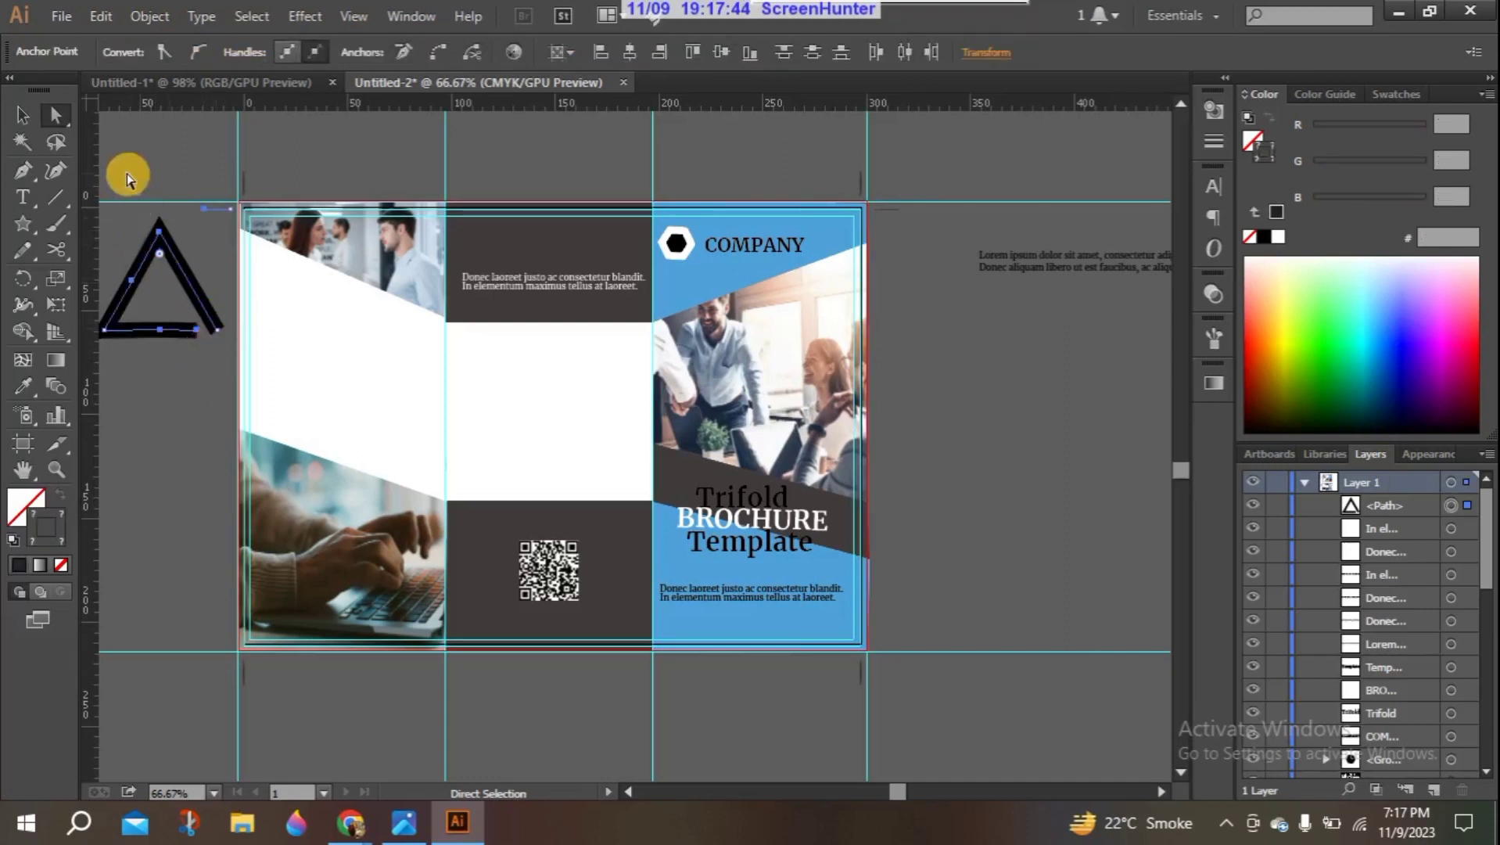
{"action": "left_click", "coordinate": [22, 115]}
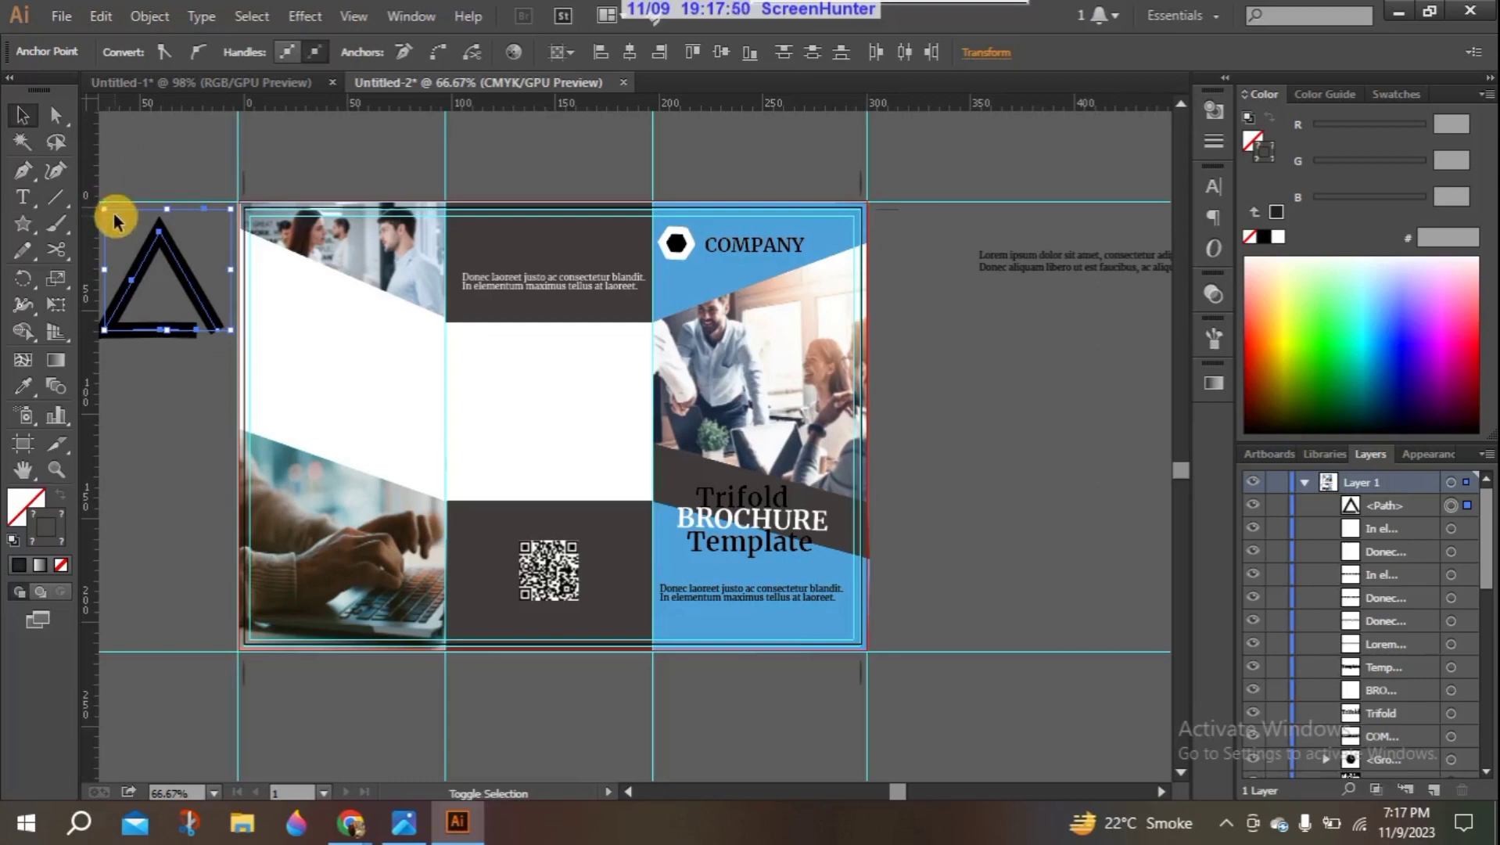
{"action": "left_click_drag", "start_coordinate": [104, 210], "coordinate": [145, 241]}
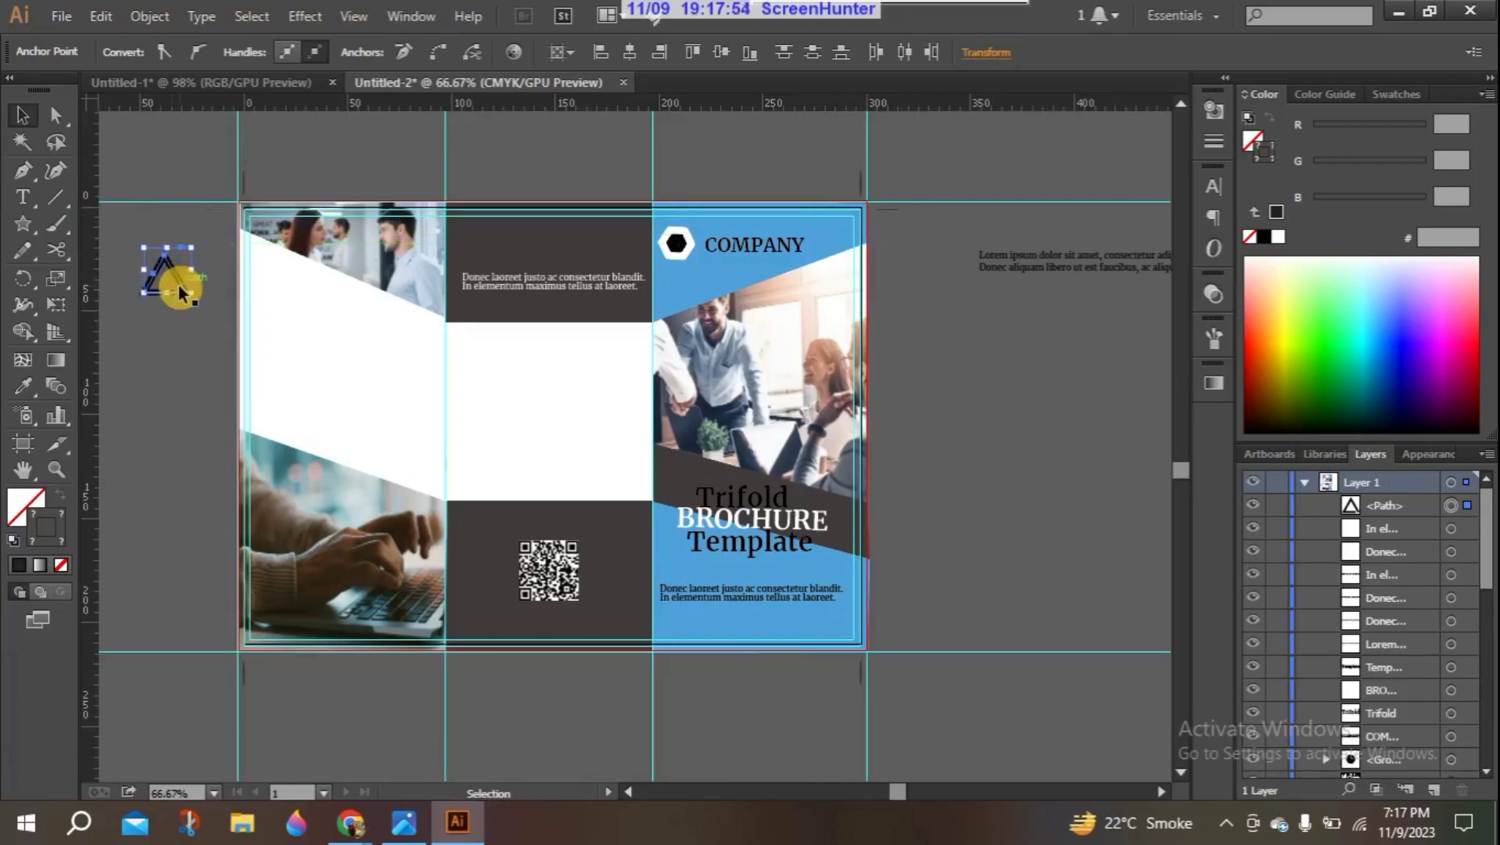
{"action": "left_click_drag", "start_coordinate": [162, 268], "coordinate": [532, 237]}
{"action": "left_click", "coordinate": [535, 179]}
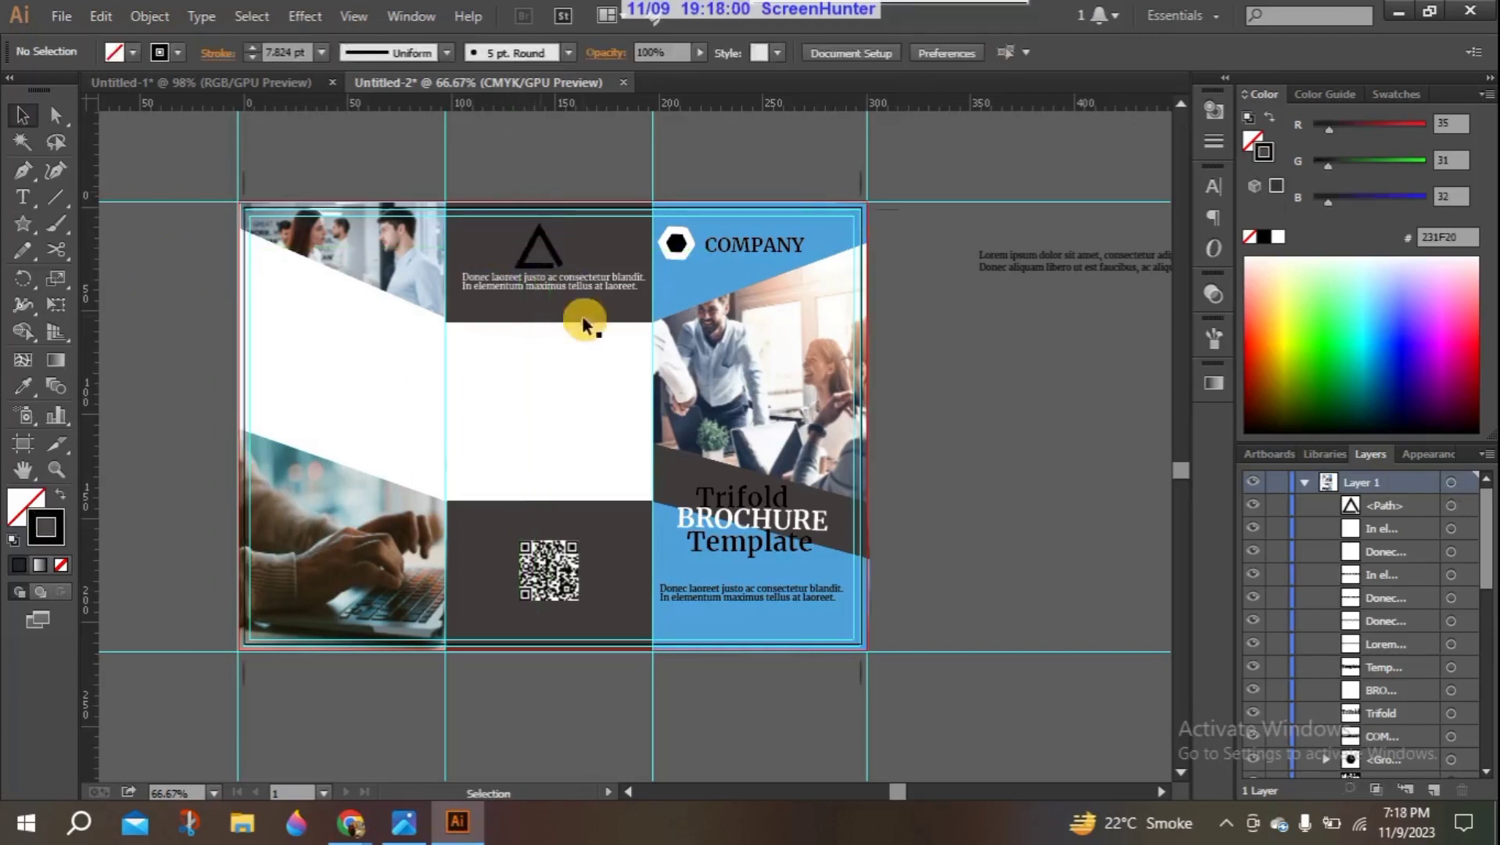
{"action": "left_click_drag", "start_coordinate": [527, 251], "coordinate": [533, 246]}
{"action": "left_click", "coordinate": [536, 147]}
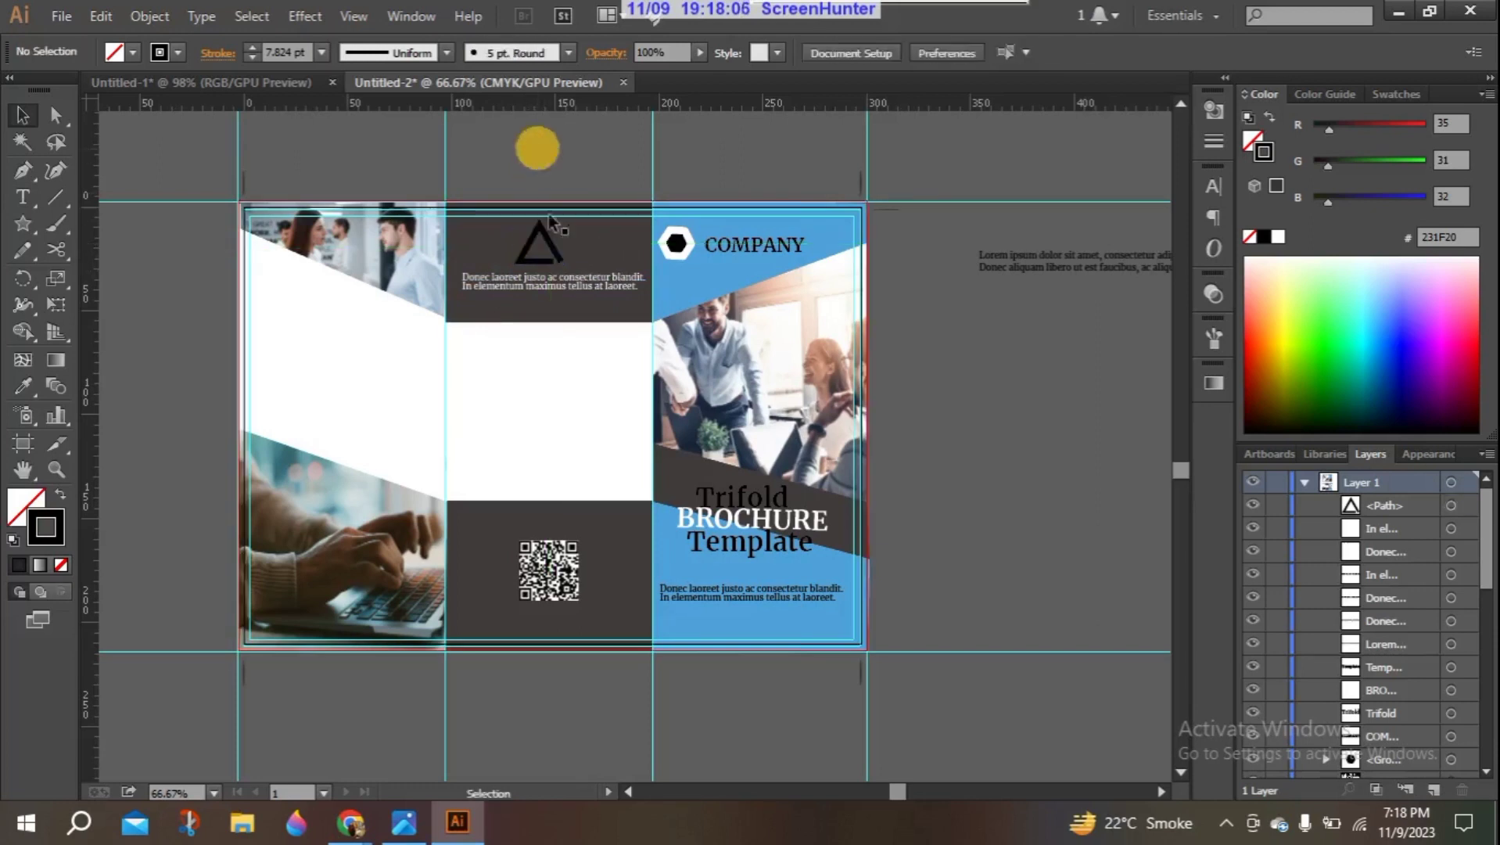
Step: Try a white stroke on the triangle in the middle column's top dark panel and return it to black
{"action": "left_click", "coordinate": [530, 244]}
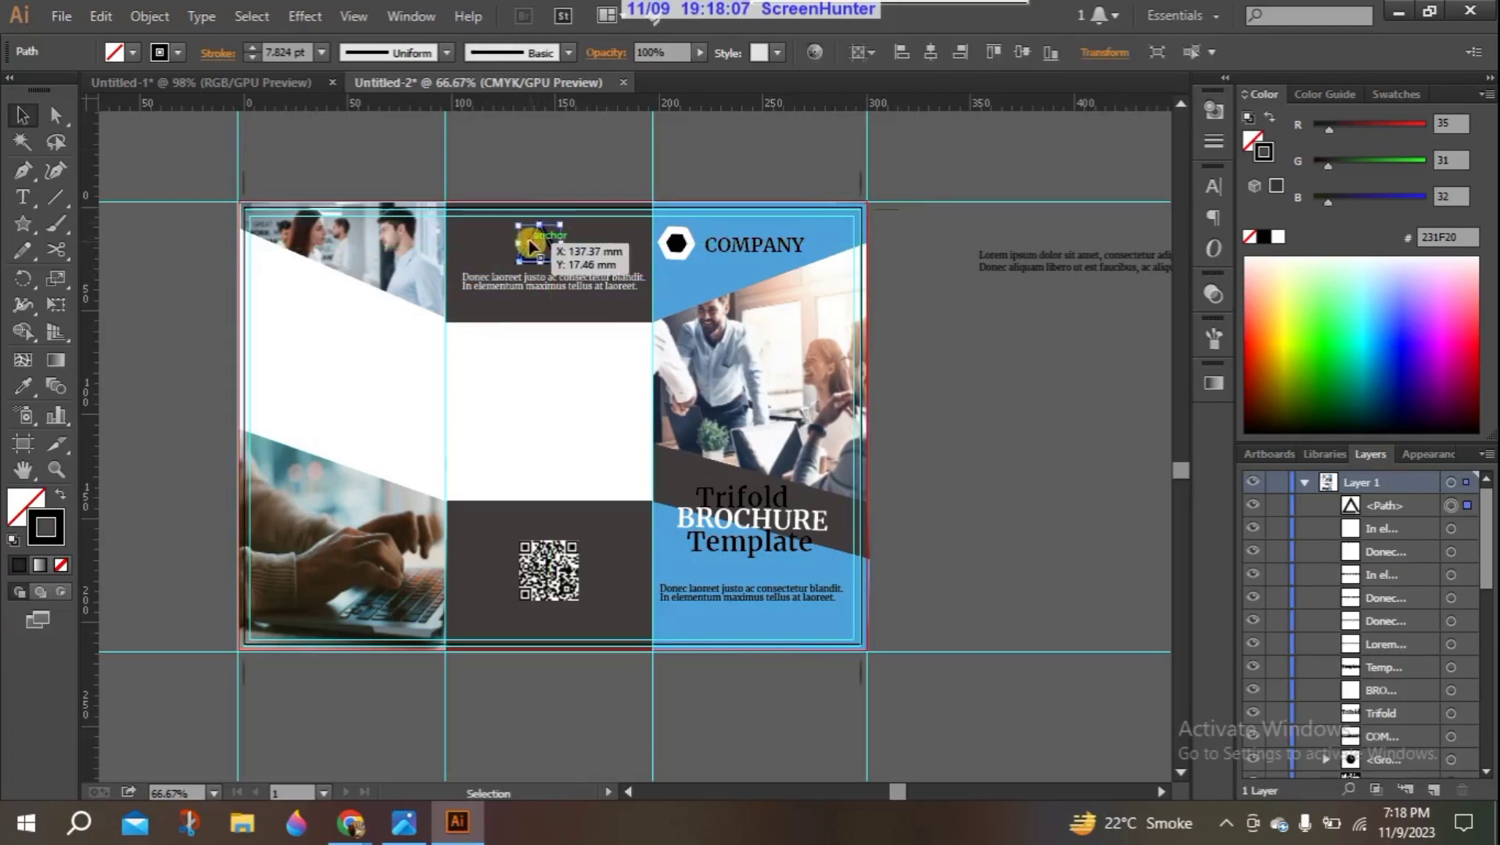
{"action": "left_click", "coordinate": [1282, 240]}
{"action": "left_click", "coordinate": [1108, 352]}
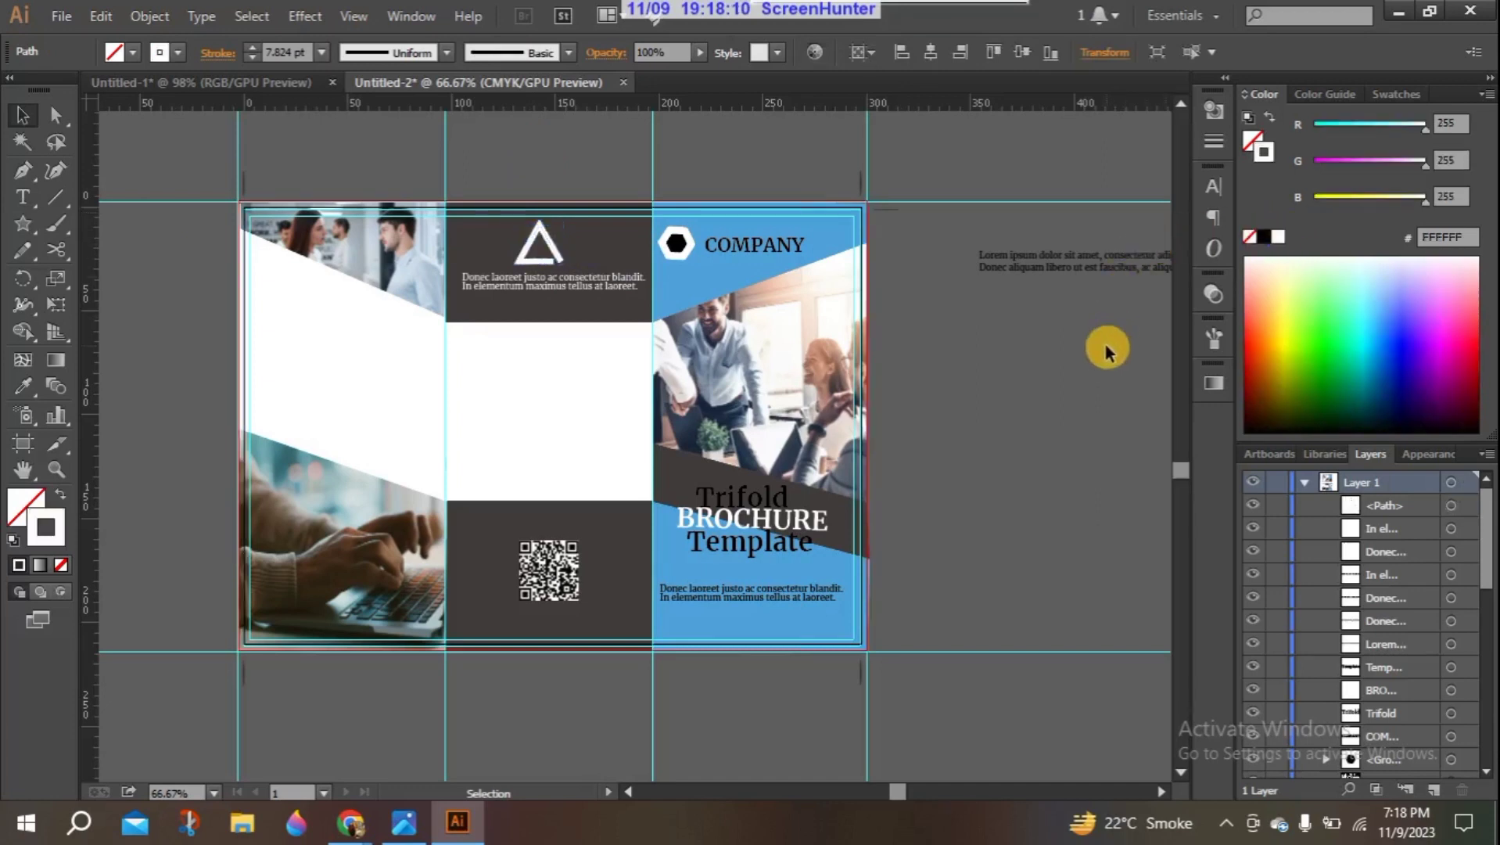
{"action": "left_click", "coordinate": [539, 249]}
{"action": "left_click", "coordinate": [1264, 237]}
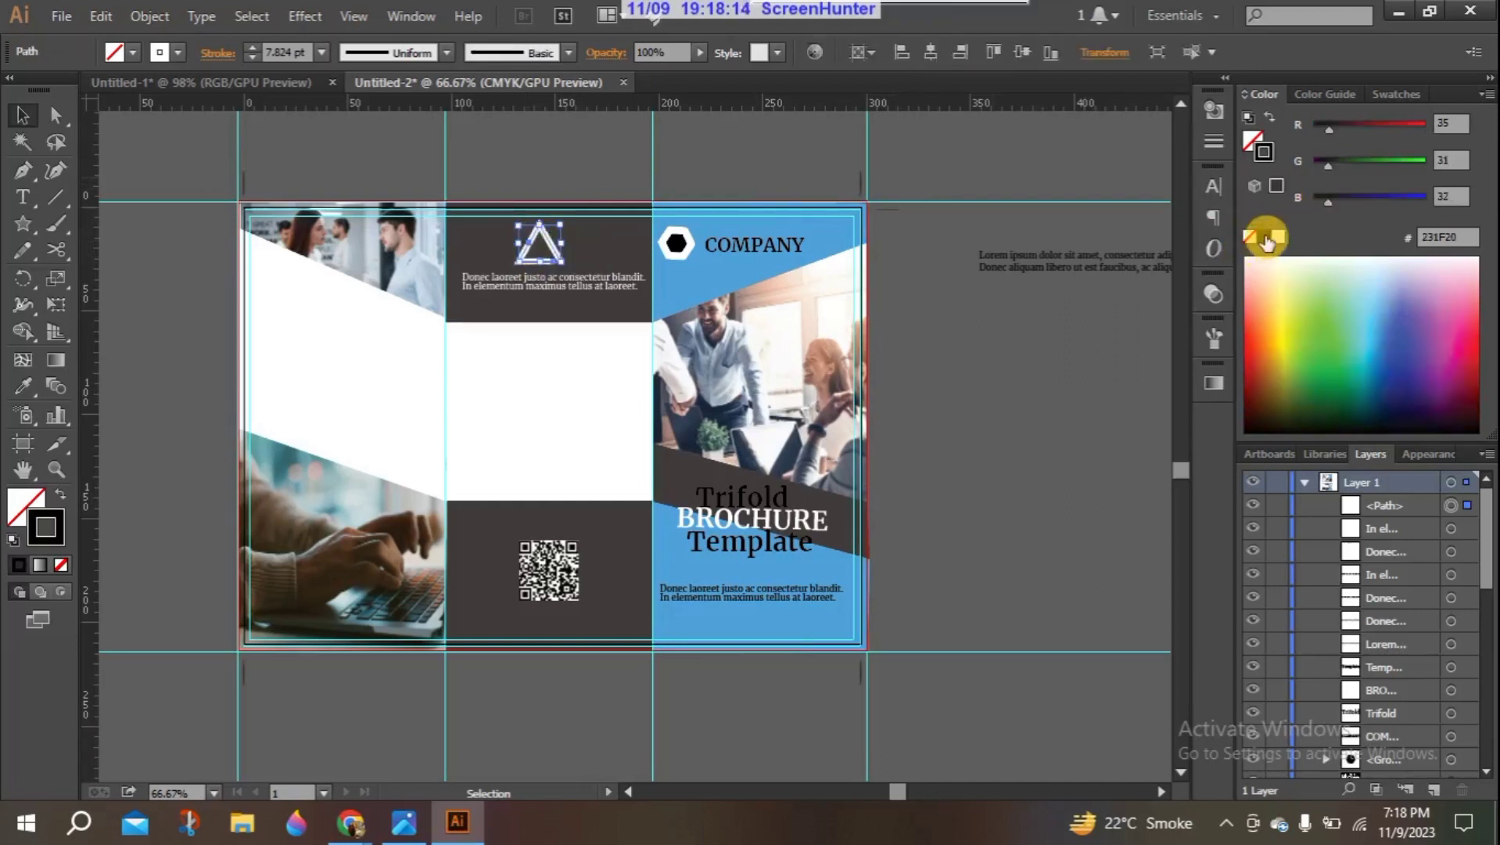
{"action": "left_click", "coordinate": [971, 352]}
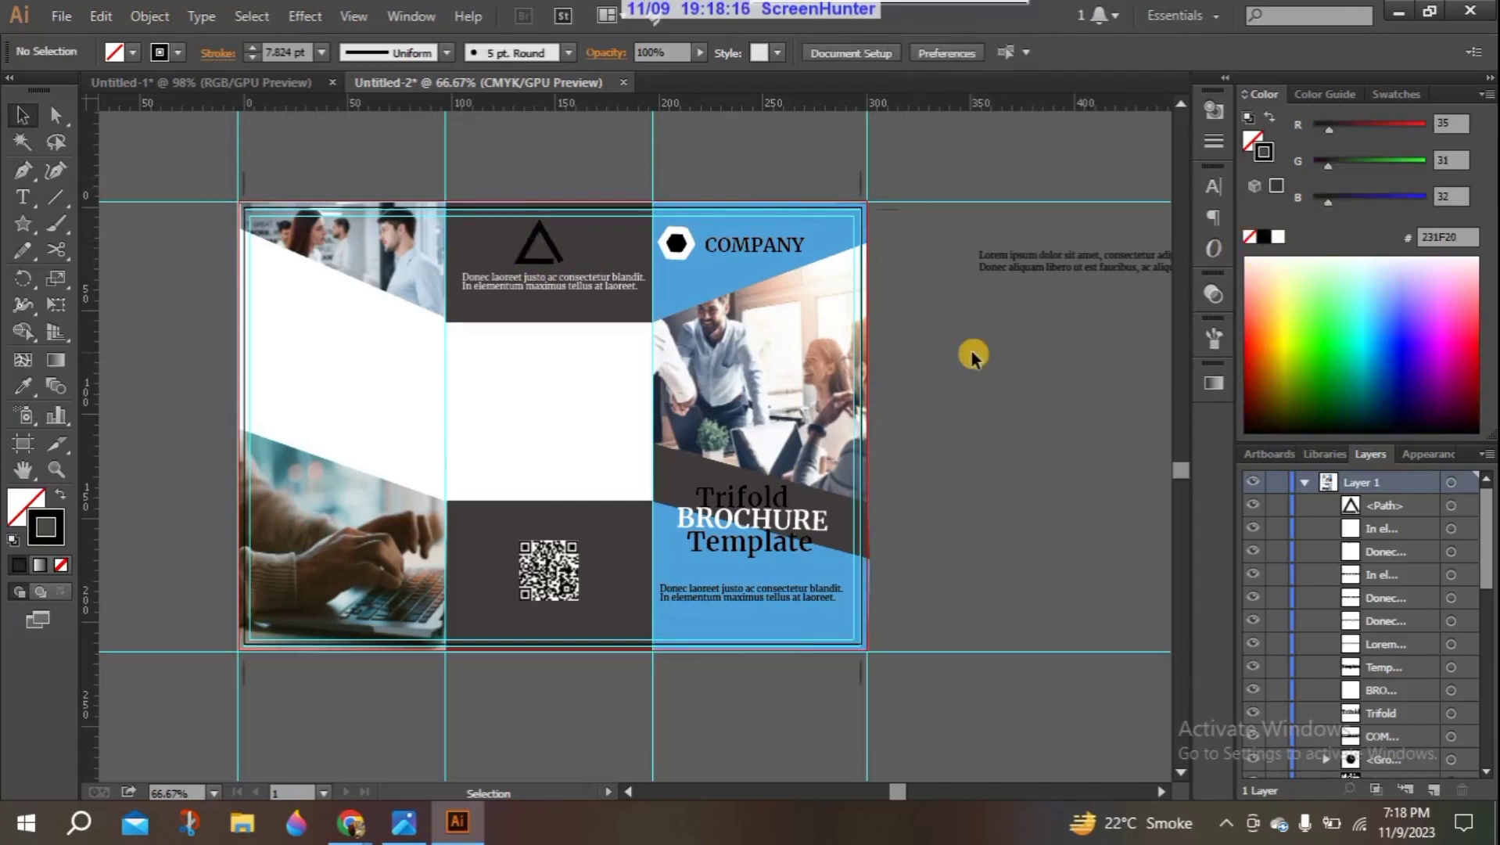
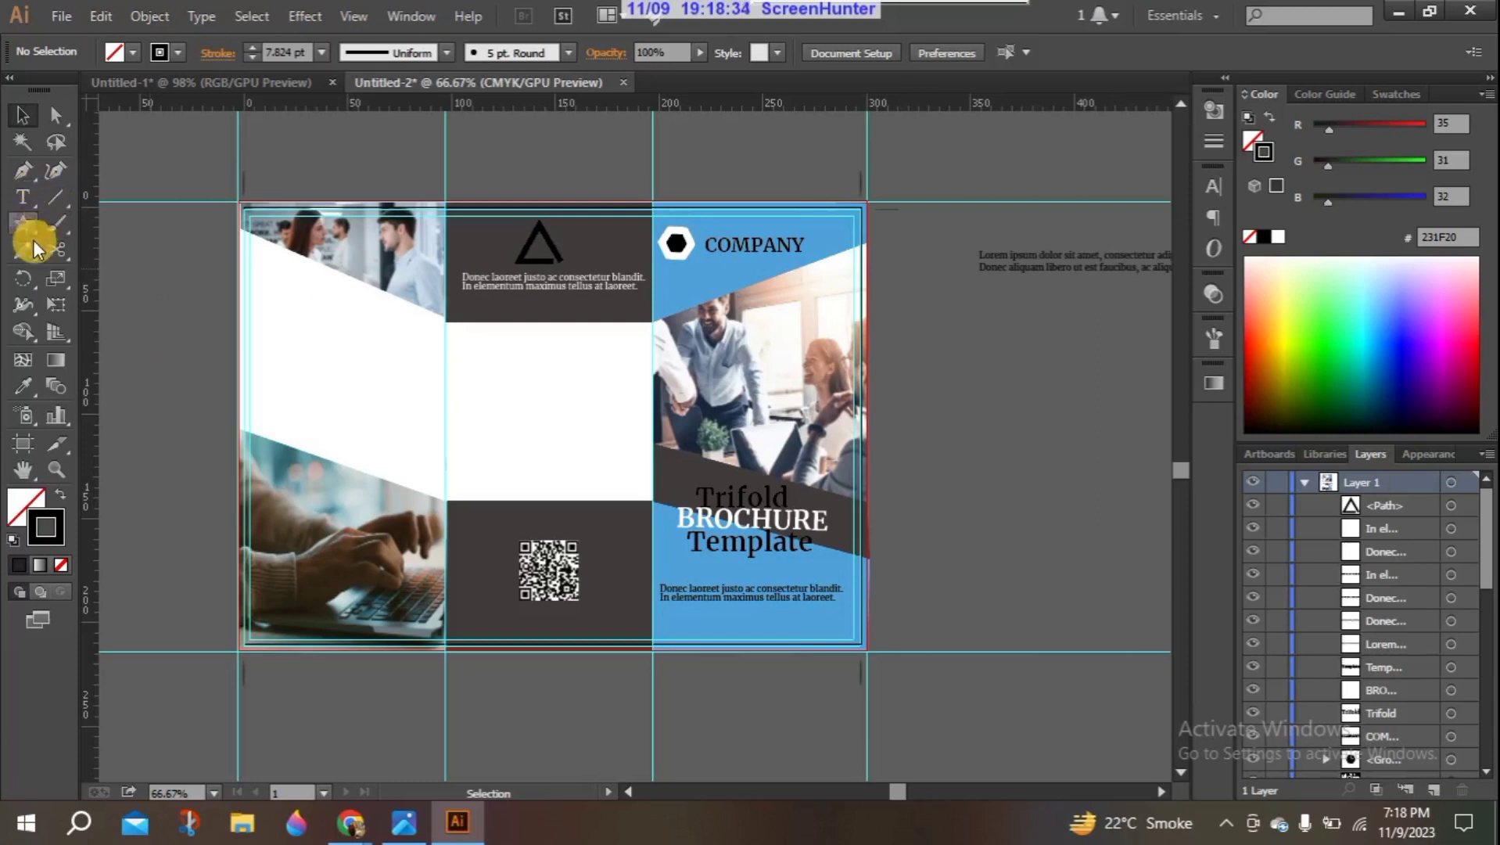
Step: Add two separate text lines, ABOUT and COMPANY, outside the artboard beside the right column
{"action": "left_click", "coordinate": [27, 205]}
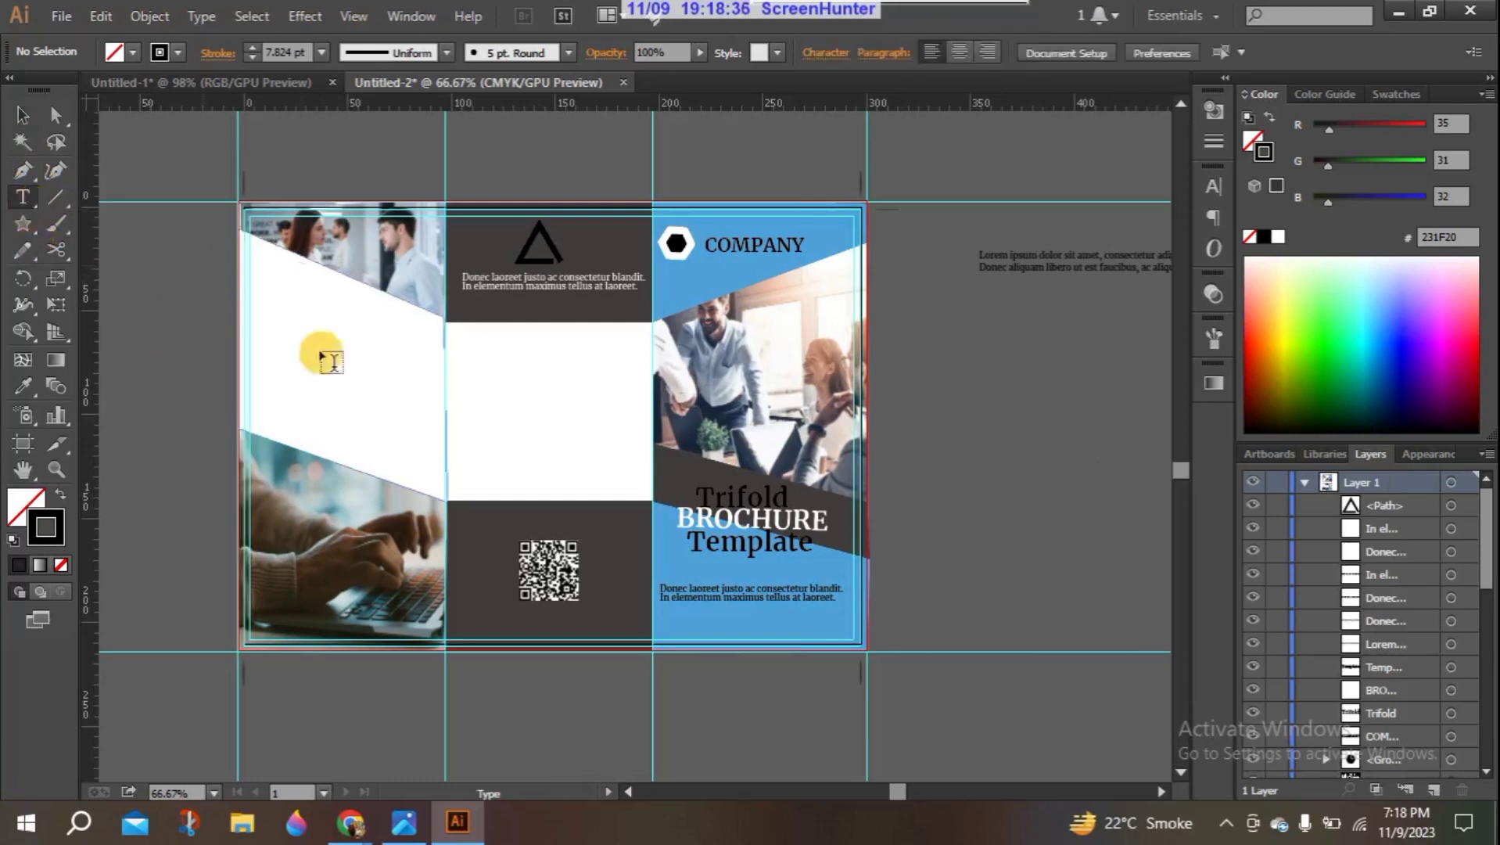
{"action": "left_click", "coordinate": [905, 356]}
{"action": "type", "text": "ABOUT"}
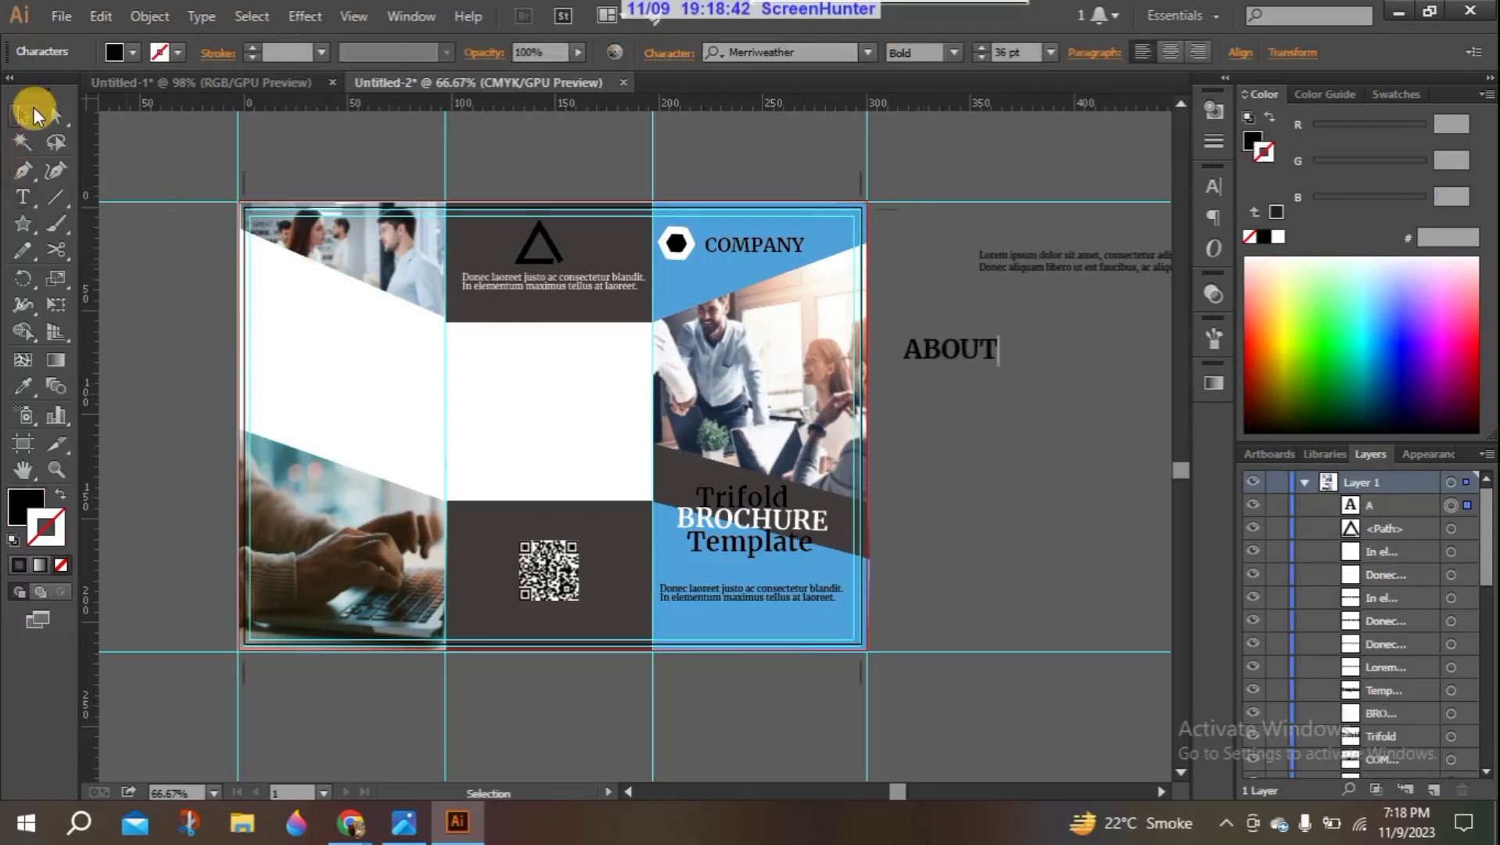
{"action": "left_click", "coordinate": [22, 115]}
{"action": "left_click", "coordinate": [23, 197]}
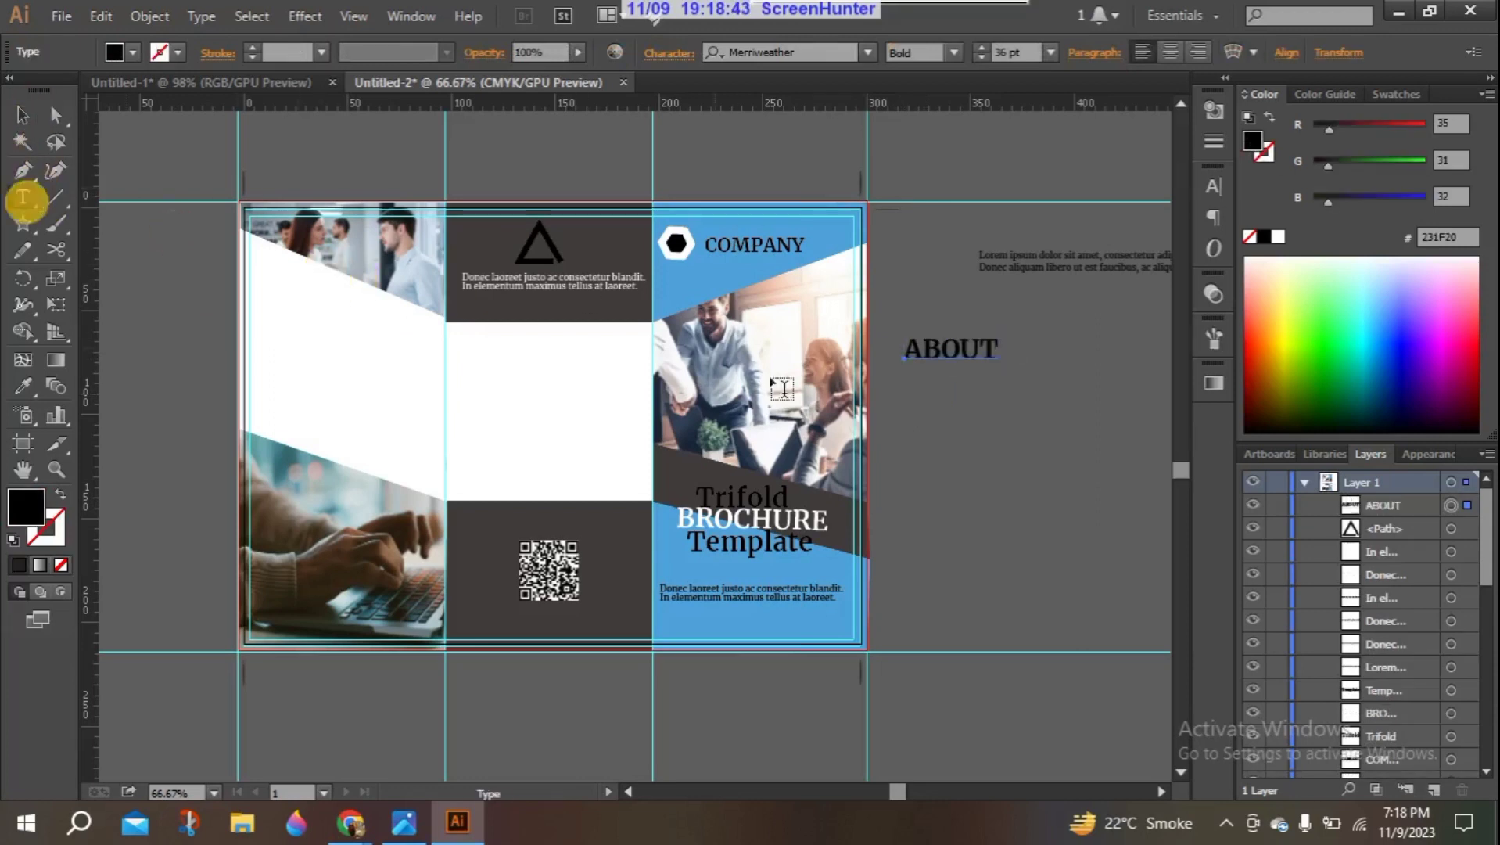
{"action": "left_click", "coordinate": [911, 385]}
{"action": "type", "text": "COMPANY"}
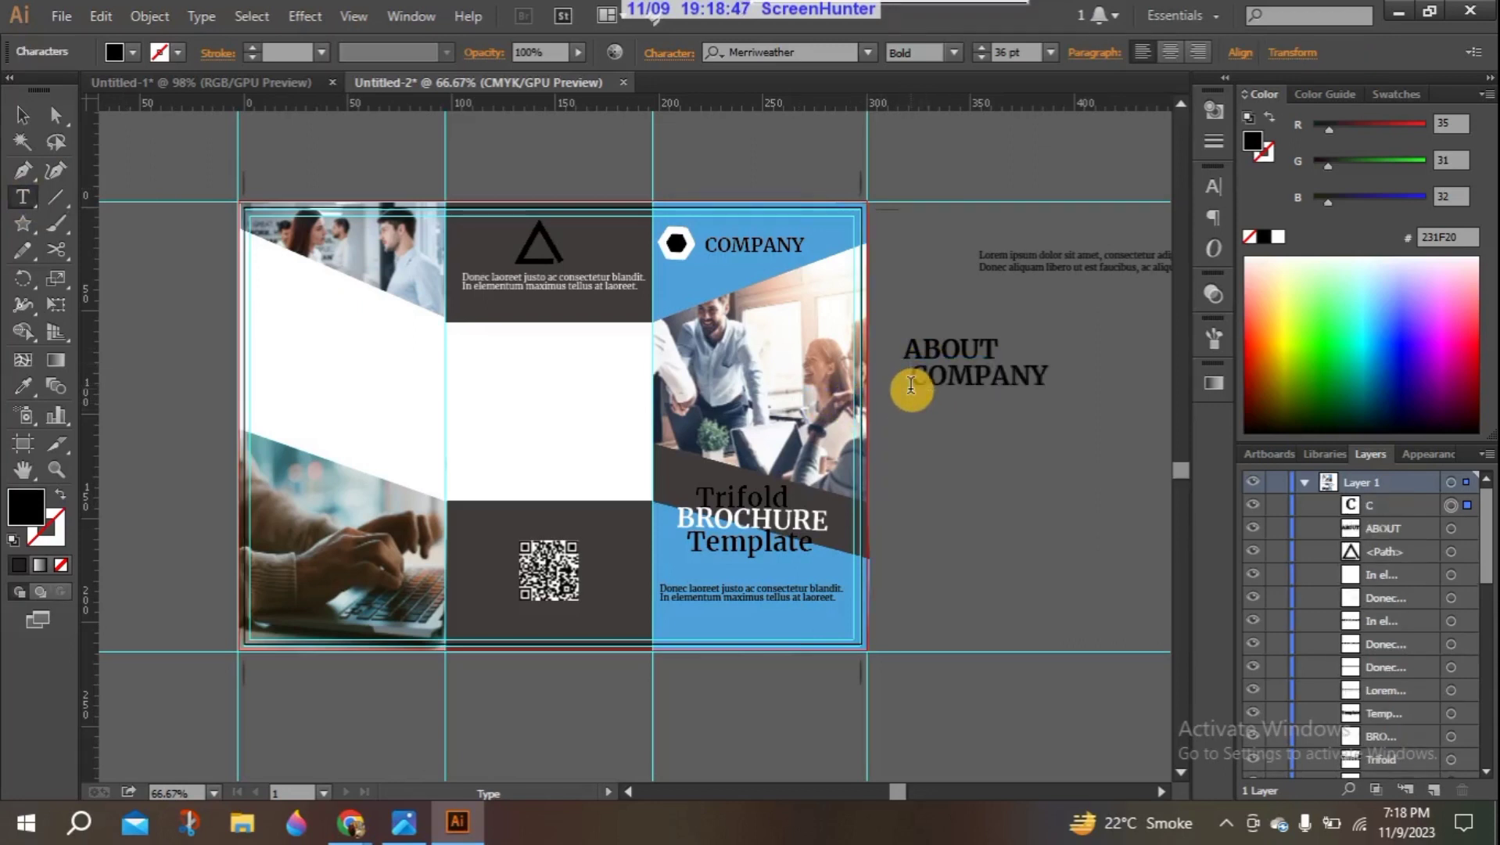
Step: Move ABOUT and COMPANY into the left column's white area, stacked and left-aligned just below the top photo
{"action": "left_click", "coordinate": [23, 115]}
{"action": "left_click_drag", "start_coordinate": [966, 342], "coordinate": [320, 296]}
{"action": "left_click_drag", "start_coordinate": [957, 371], "coordinate": [306, 327]}
{"action": "left_click", "coordinate": [1047, 377]}
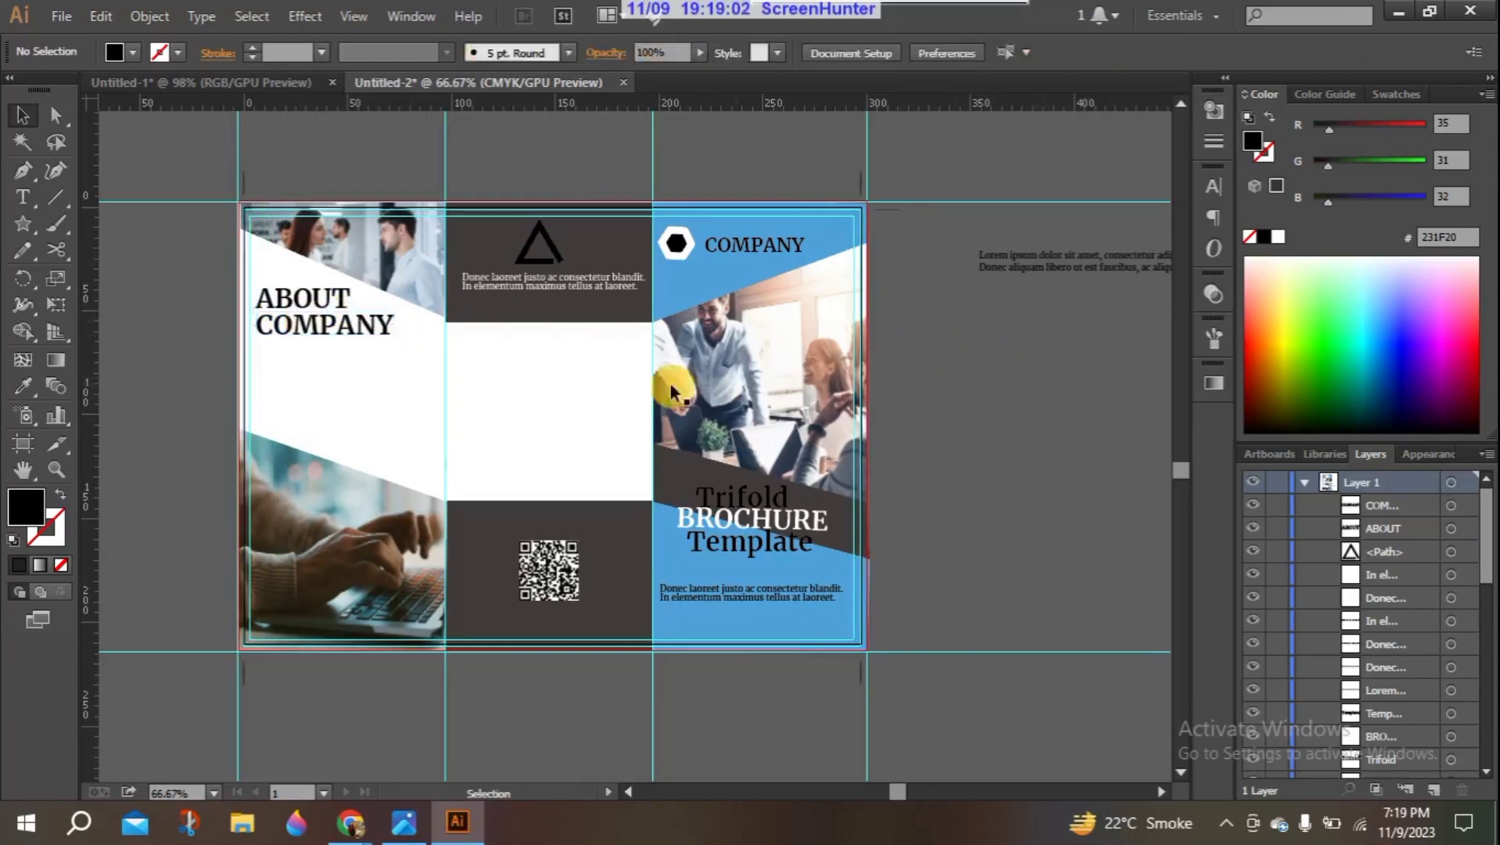
{"action": "left_click", "coordinate": [300, 325]}
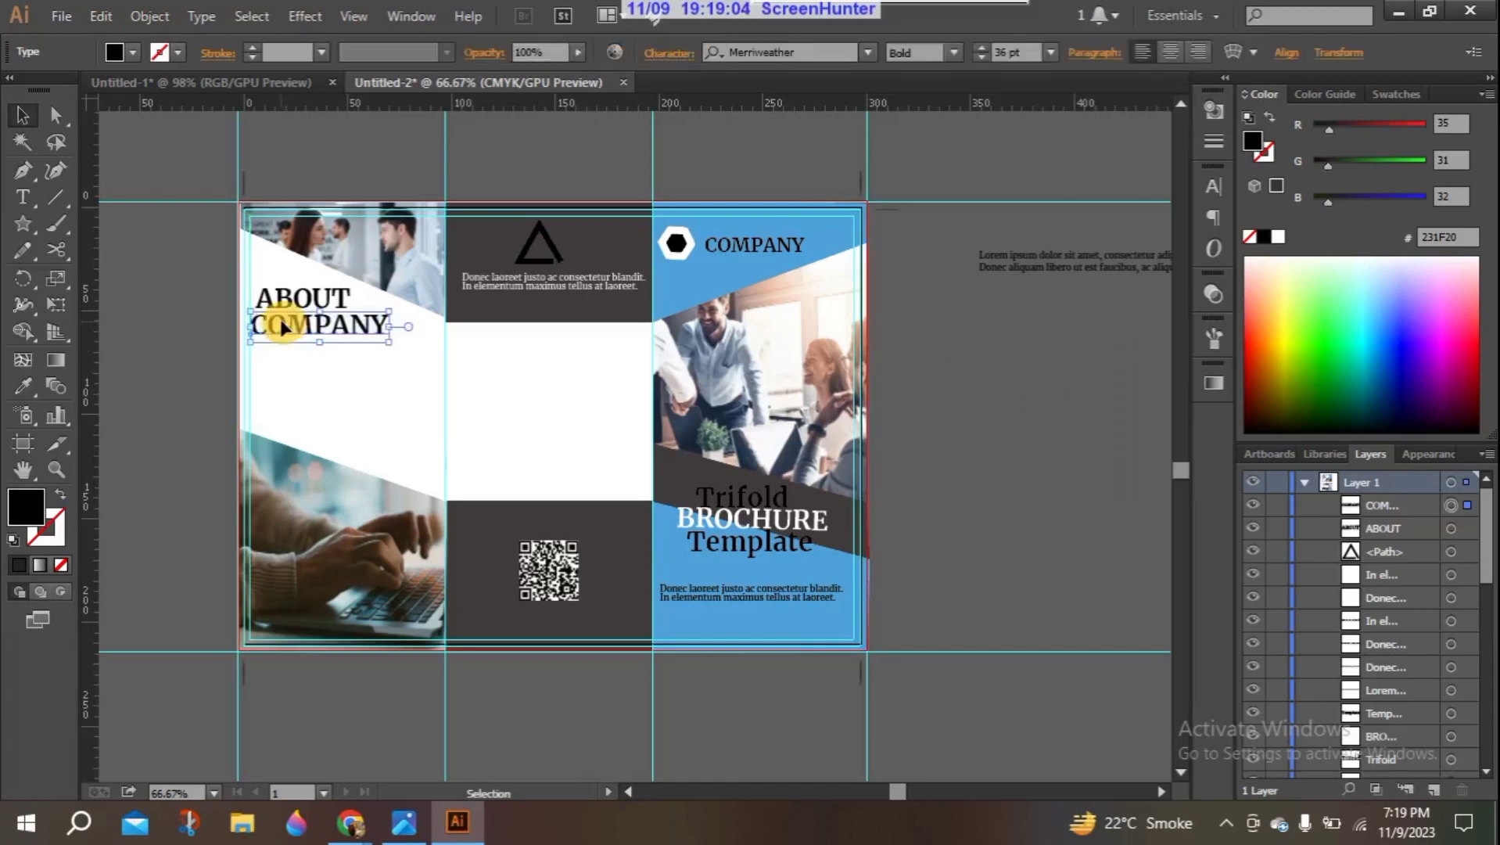
{"action": "left_click_drag", "start_coordinate": [302, 329], "coordinate": [304, 327]}
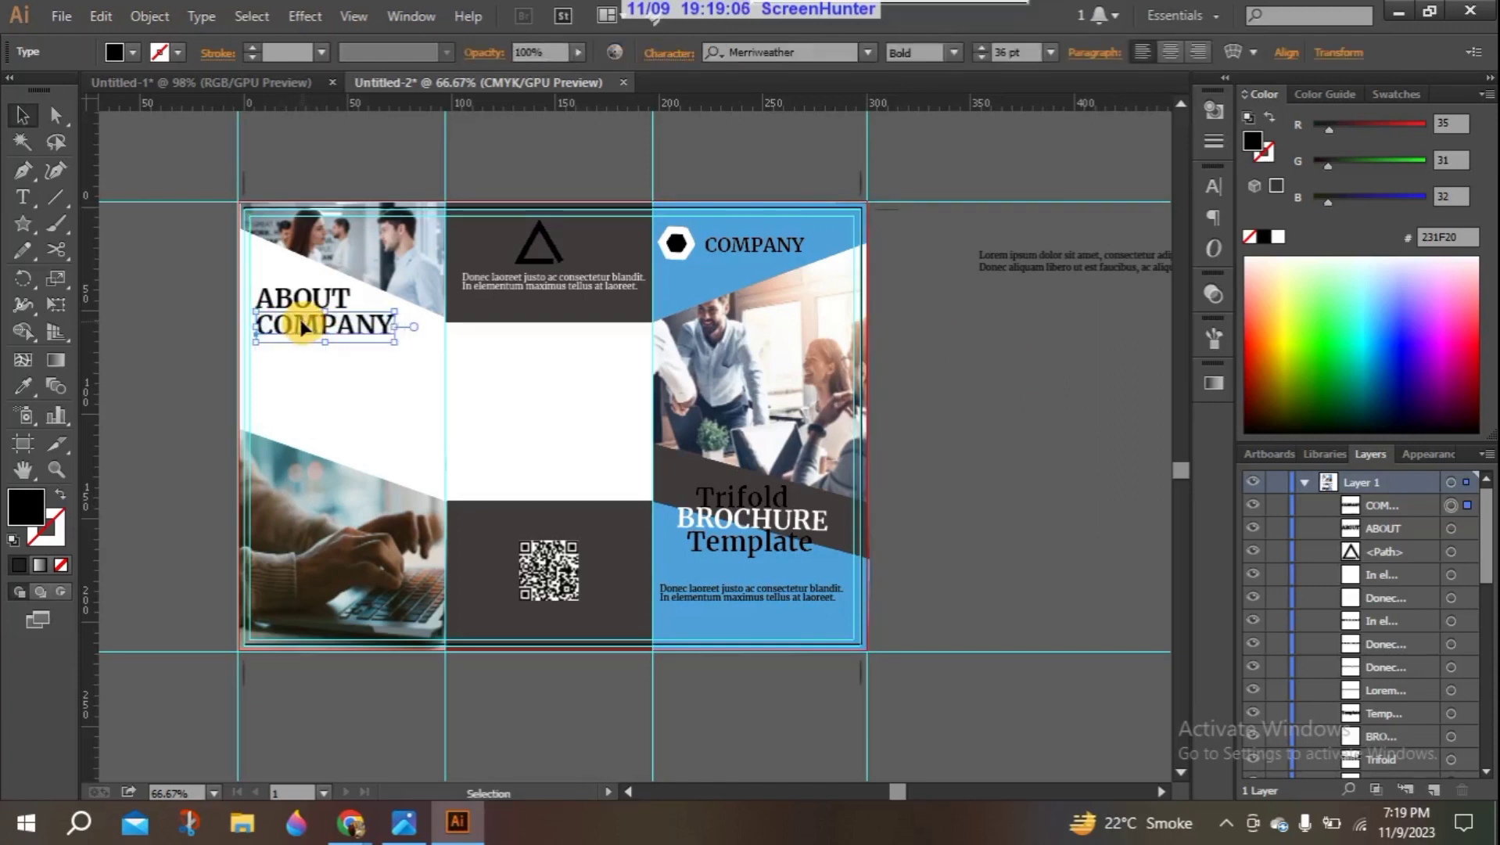
{"action": "left_click", "coordinate": [1052, 354]}
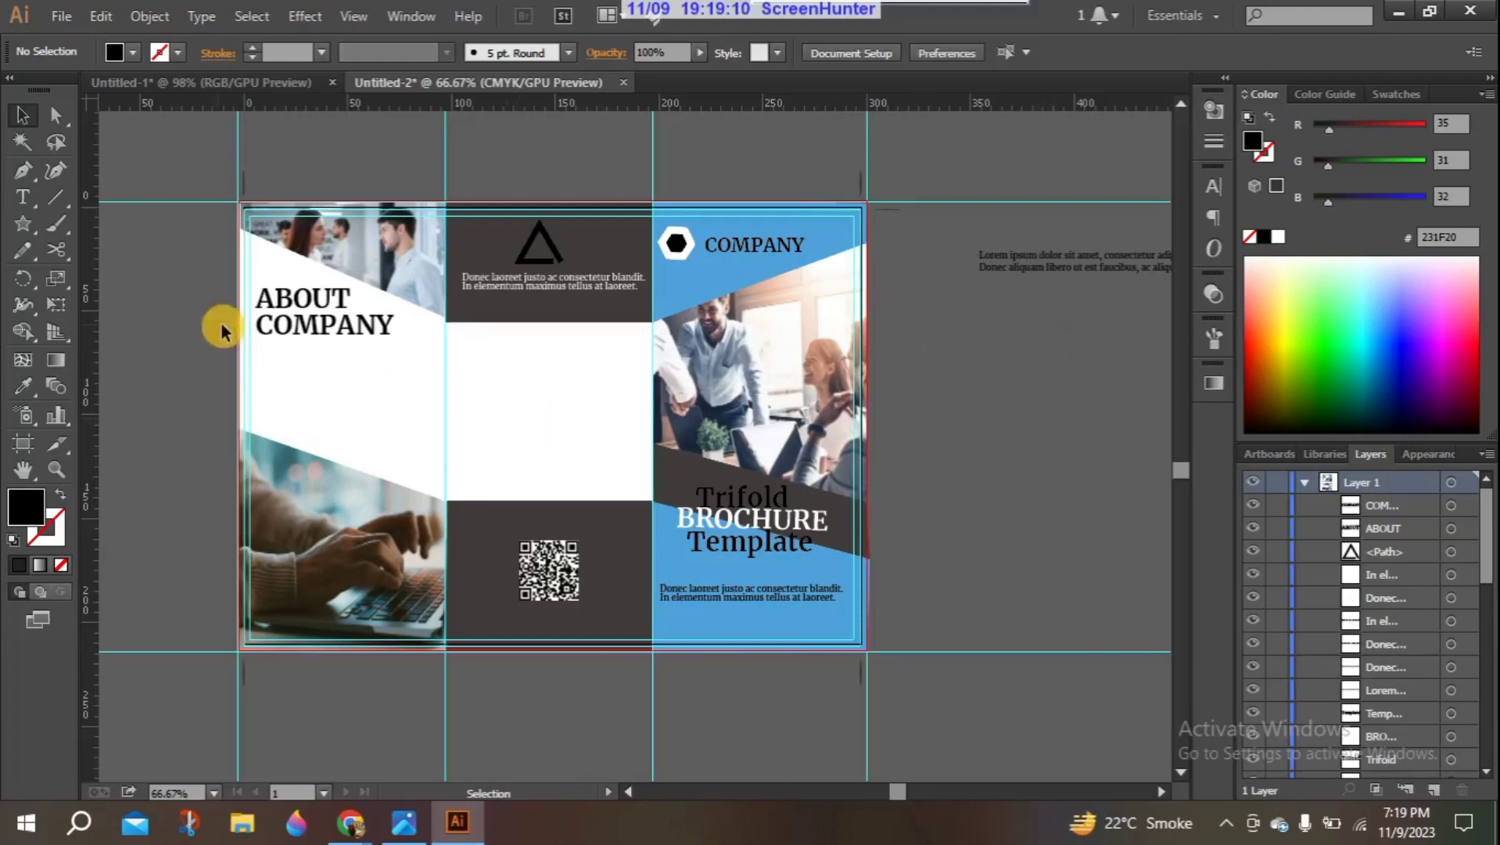
Step: Recolor the ABOUT and COMPANY heading lines with the blue sampled from the right column's top panel
{"action": "left_click", "coordinate": [266, 327]}
{"action": "left_click", "coordinate": [270, 300], "text": "shift"}
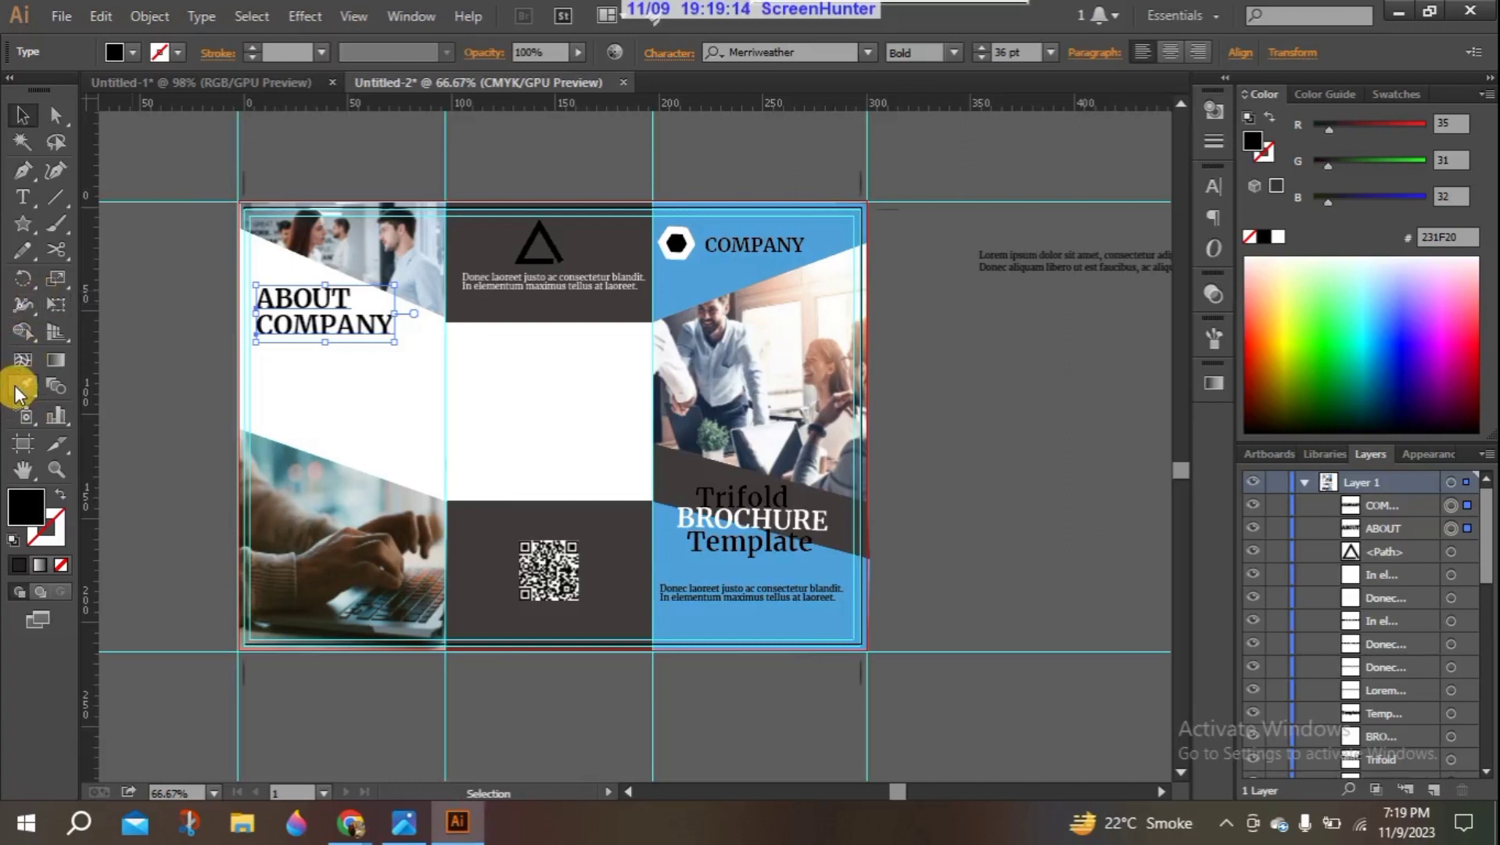
{"action": "left_click", "coordinate": [736, 266]}
{"action": "left_click", "coordinate": [286, 297]}
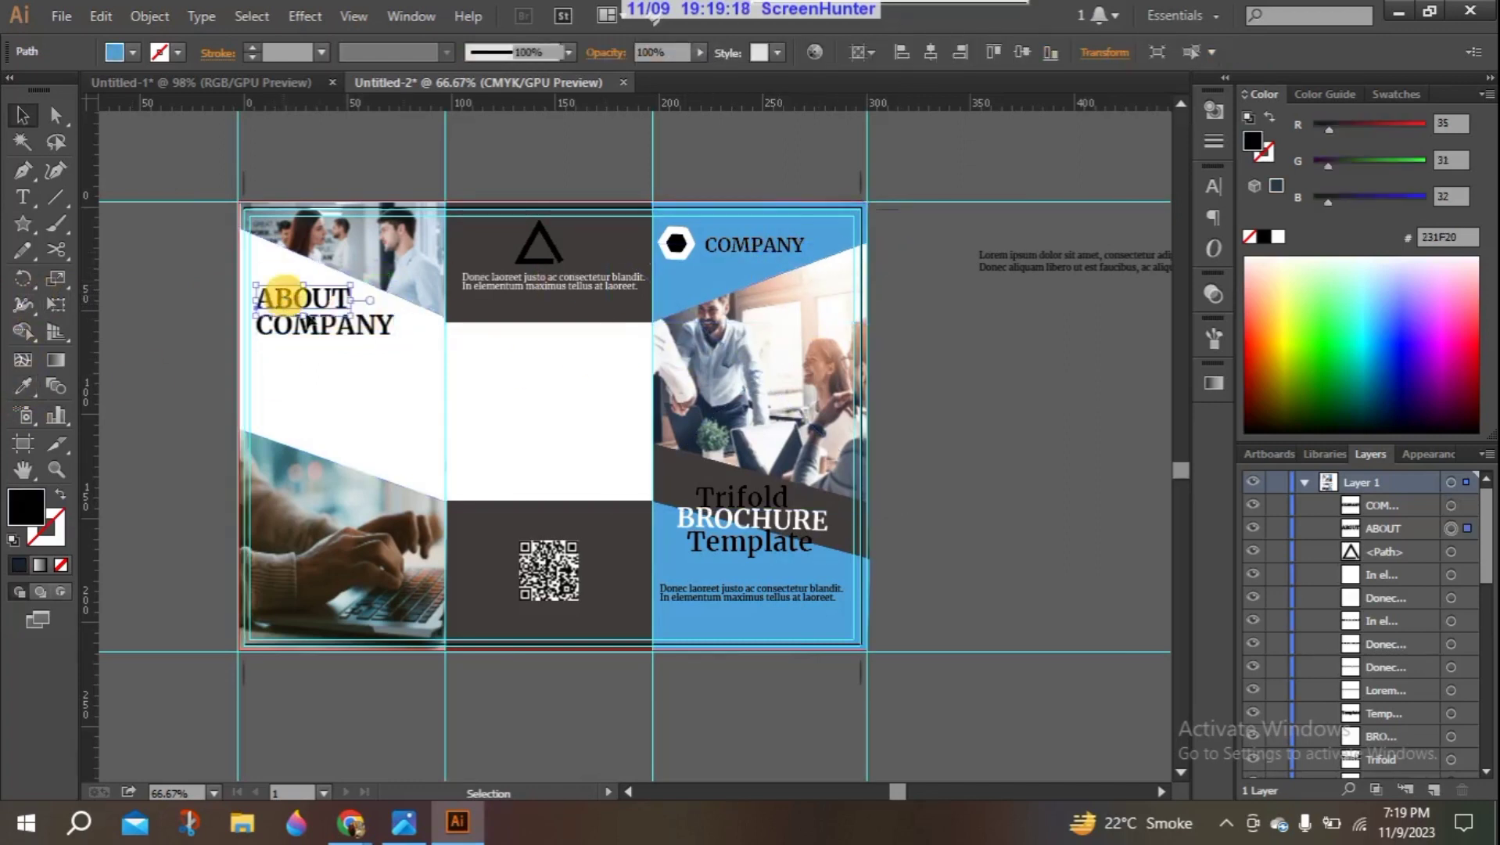
{"action": "left_click", "coordinate": [325, 324], "text": "shift"}
{"action": "left_click", "coordinate": [23, 385]}
{"action": "left_click", "coordinate": [735, 273]}
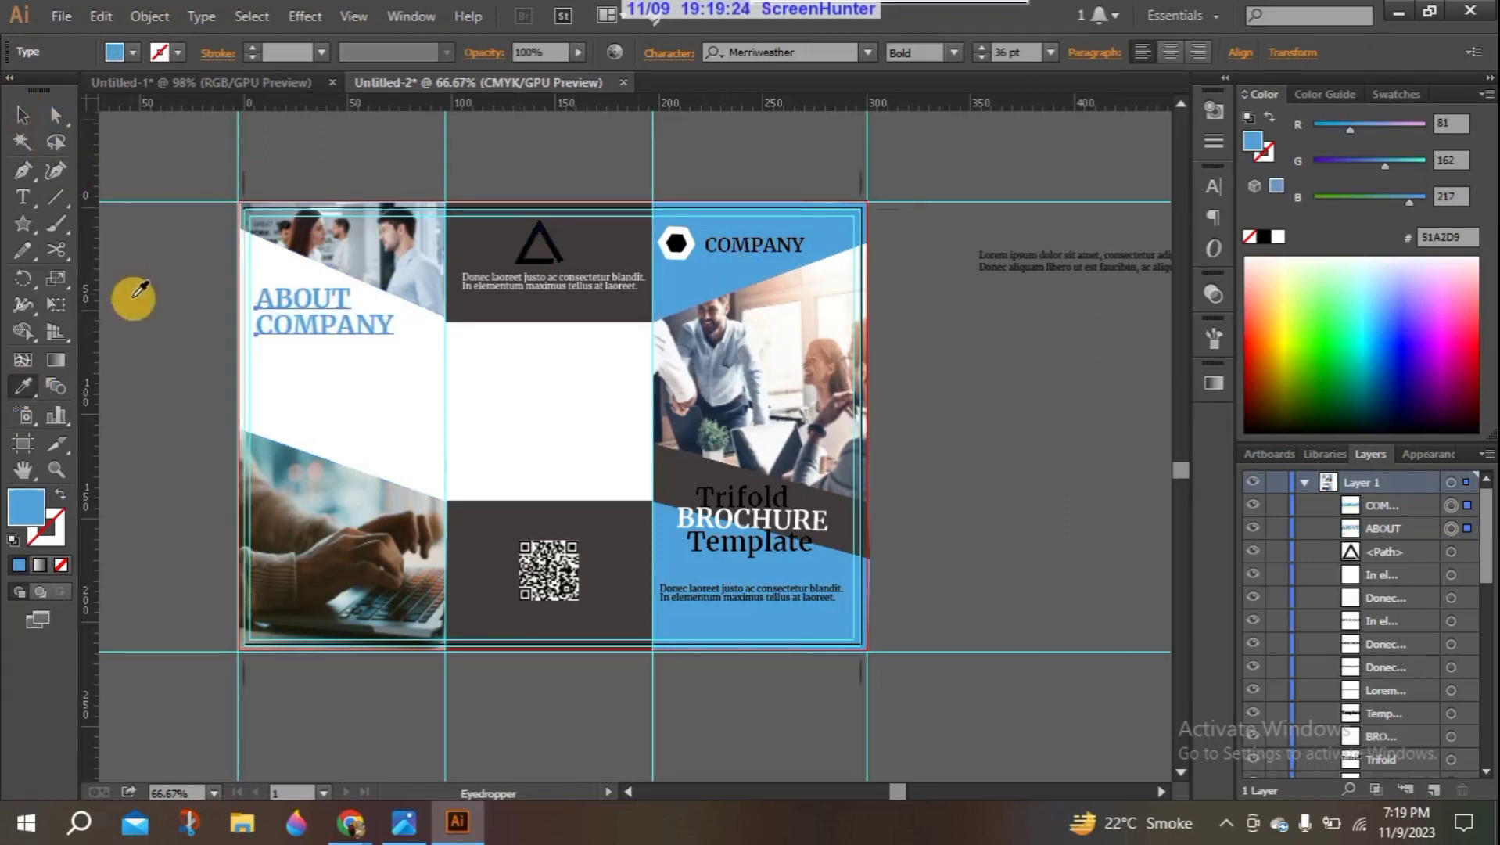
{"action": "left_click", "coordinate": [134, 298]}
{"action": "key", "text": "ctrl+z"}
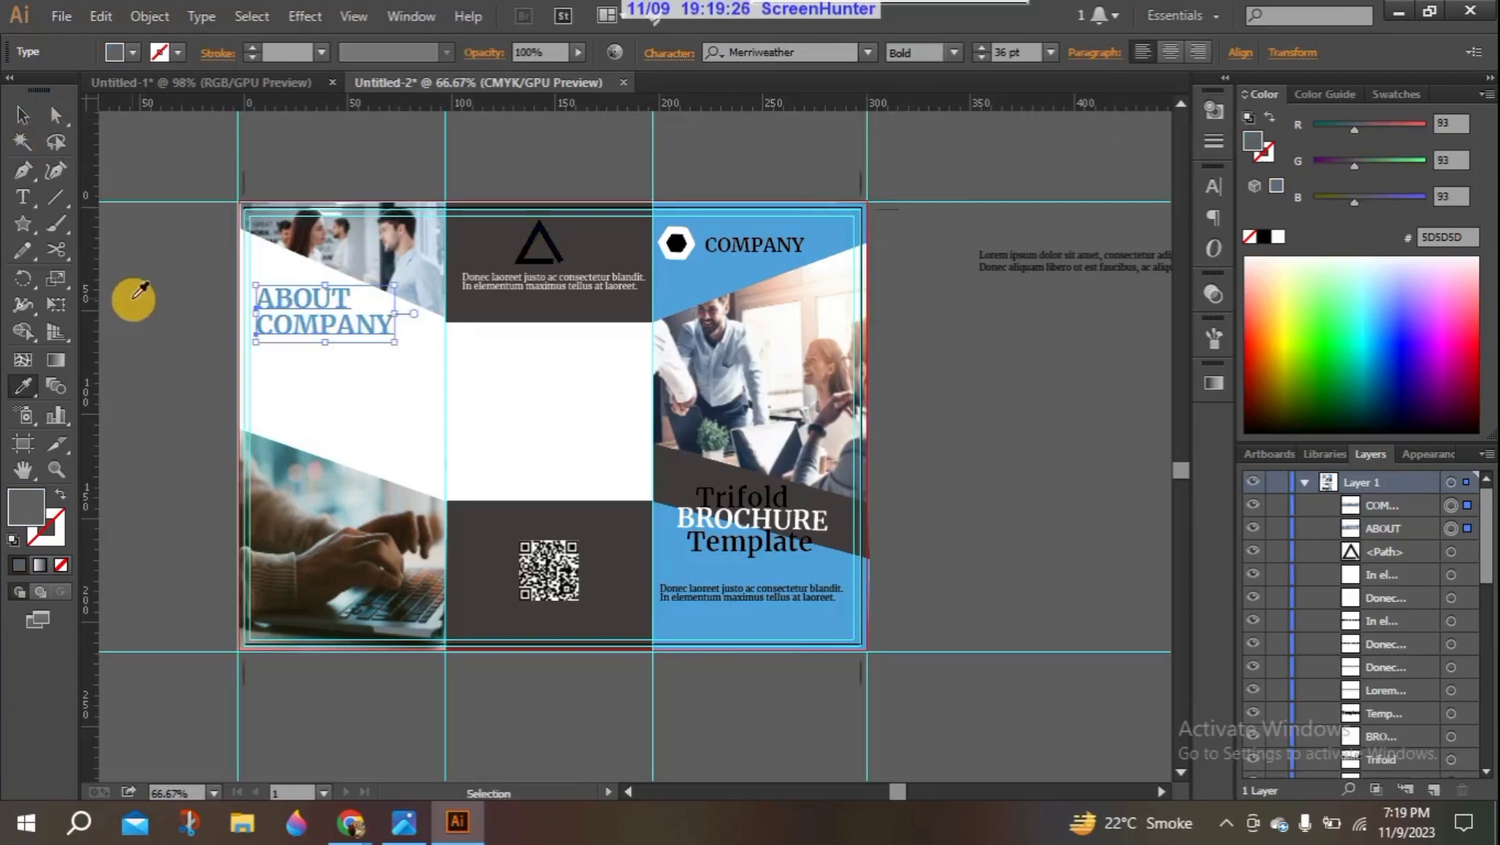
{"action": "left_click", "coordinate": [24, 116]}
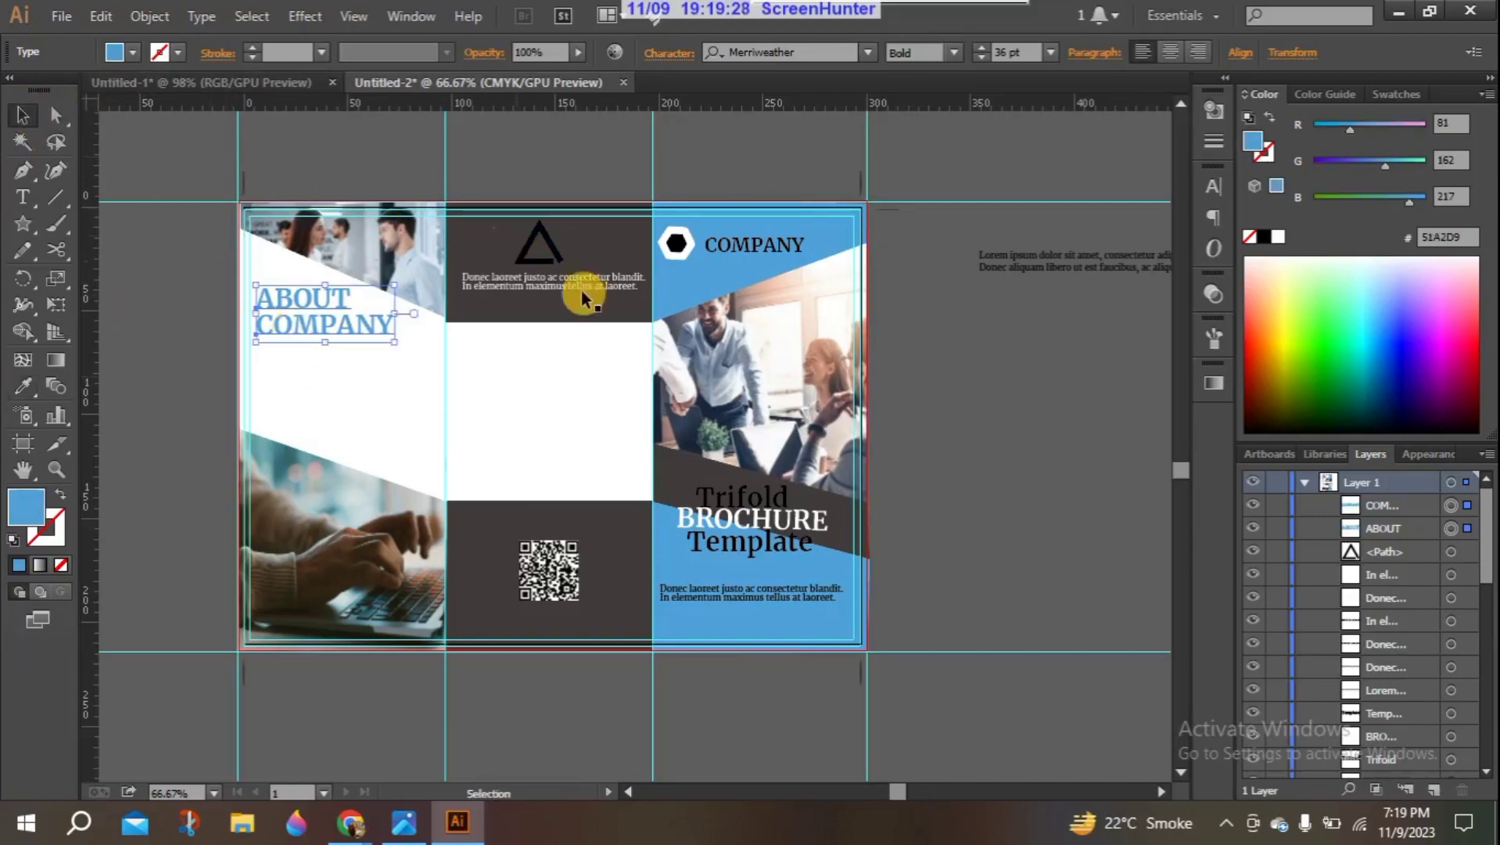
Step: Copy the two placeholder lines at the bottom of the right column to just below the ABOUT COMPANY heading
{"action": "left_click", "coordinate": [771, 598]}
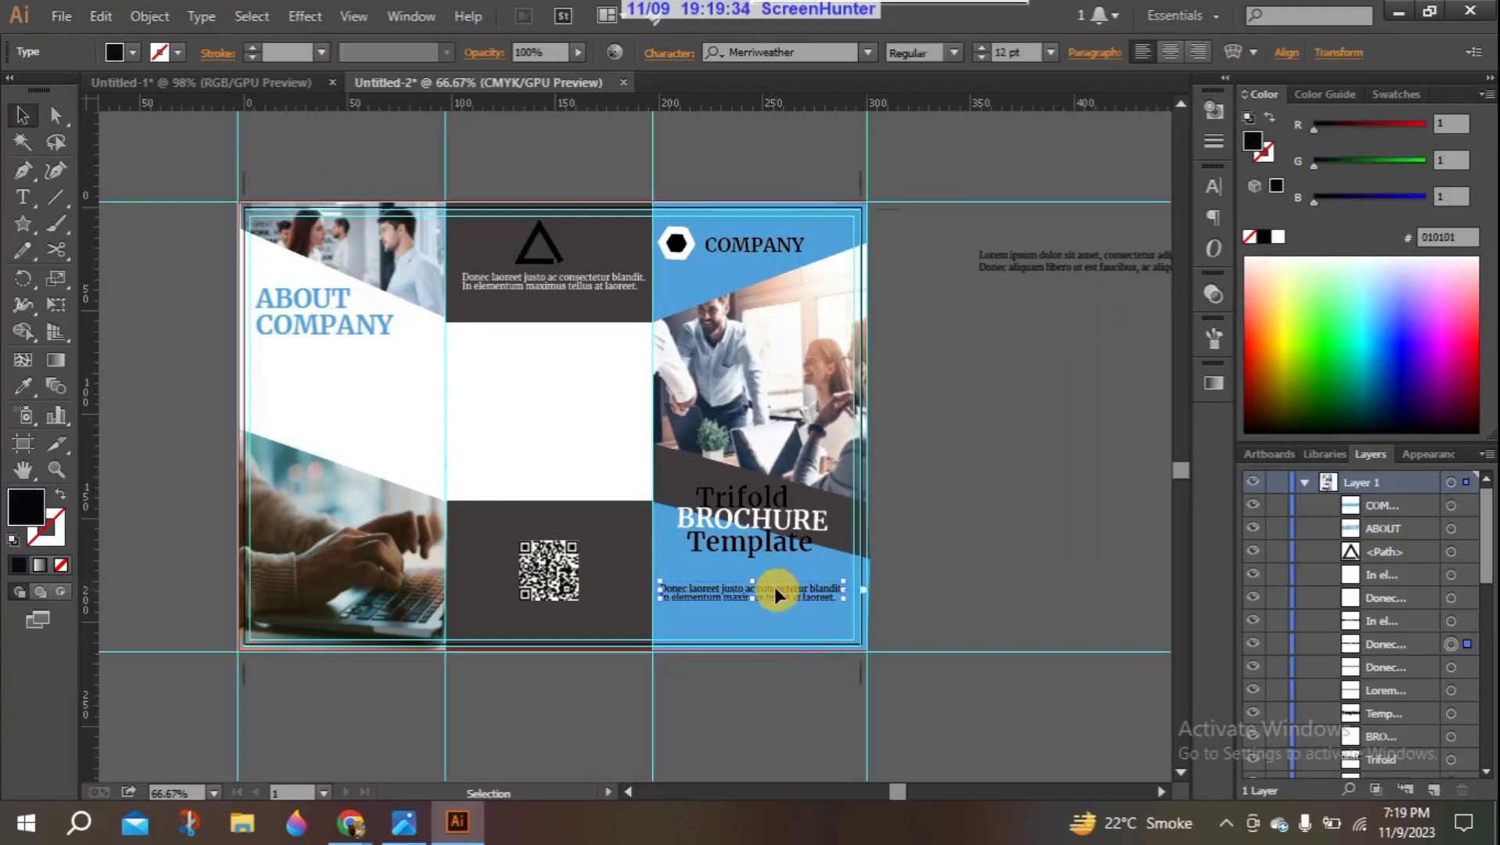
{"action": "left_click", "coordinate": [935, 585]}
{"action": "left_click", "coordinate": [810, 596]}
{"action": "left_click", "coordinate": [802, 591]}
{"action": "left_click", "coordinate": [889, 576]}
{"action": "left_click", "coordinate": [815, 597]}
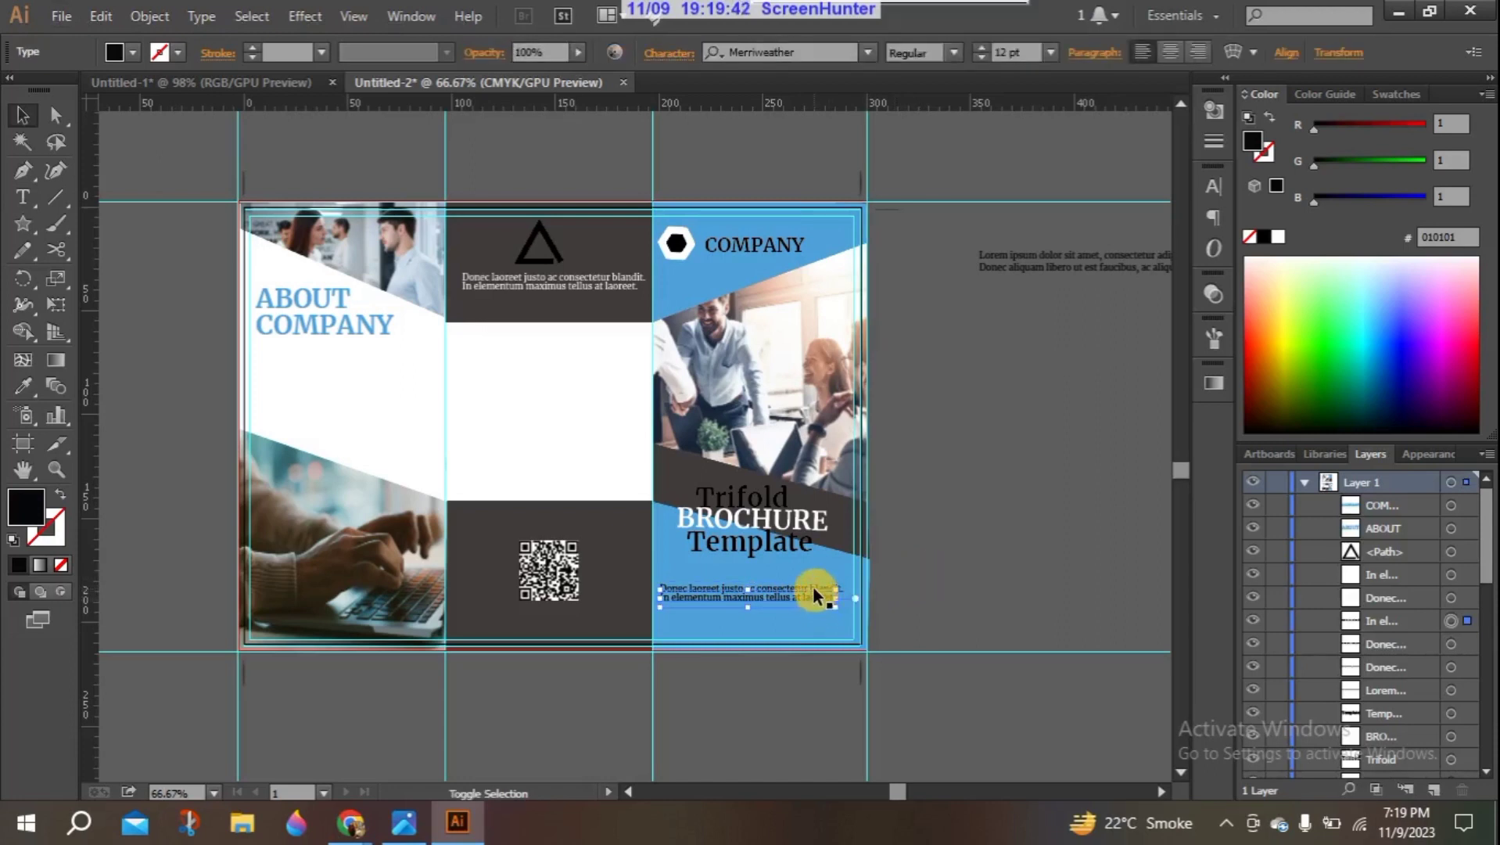
{"action": "left_click", "coordinate": [812, 585], "text": "shift"}
{"action": "left_click_drag", "start_coordinate": [814, 595], "coordinate": [404, 360]}
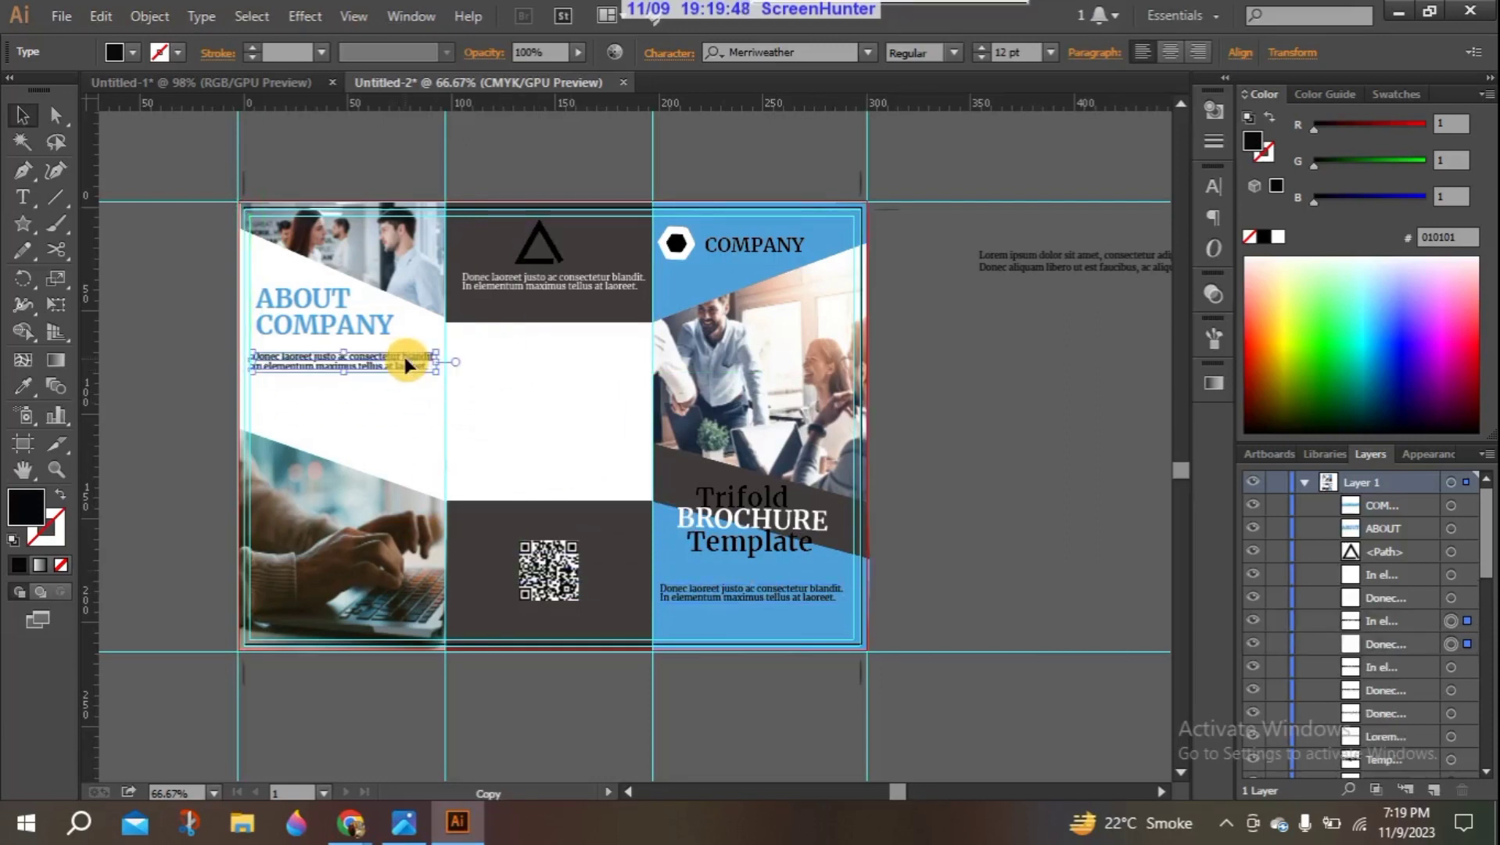
{"action": "left_click", "coordinate": [980, 397]}
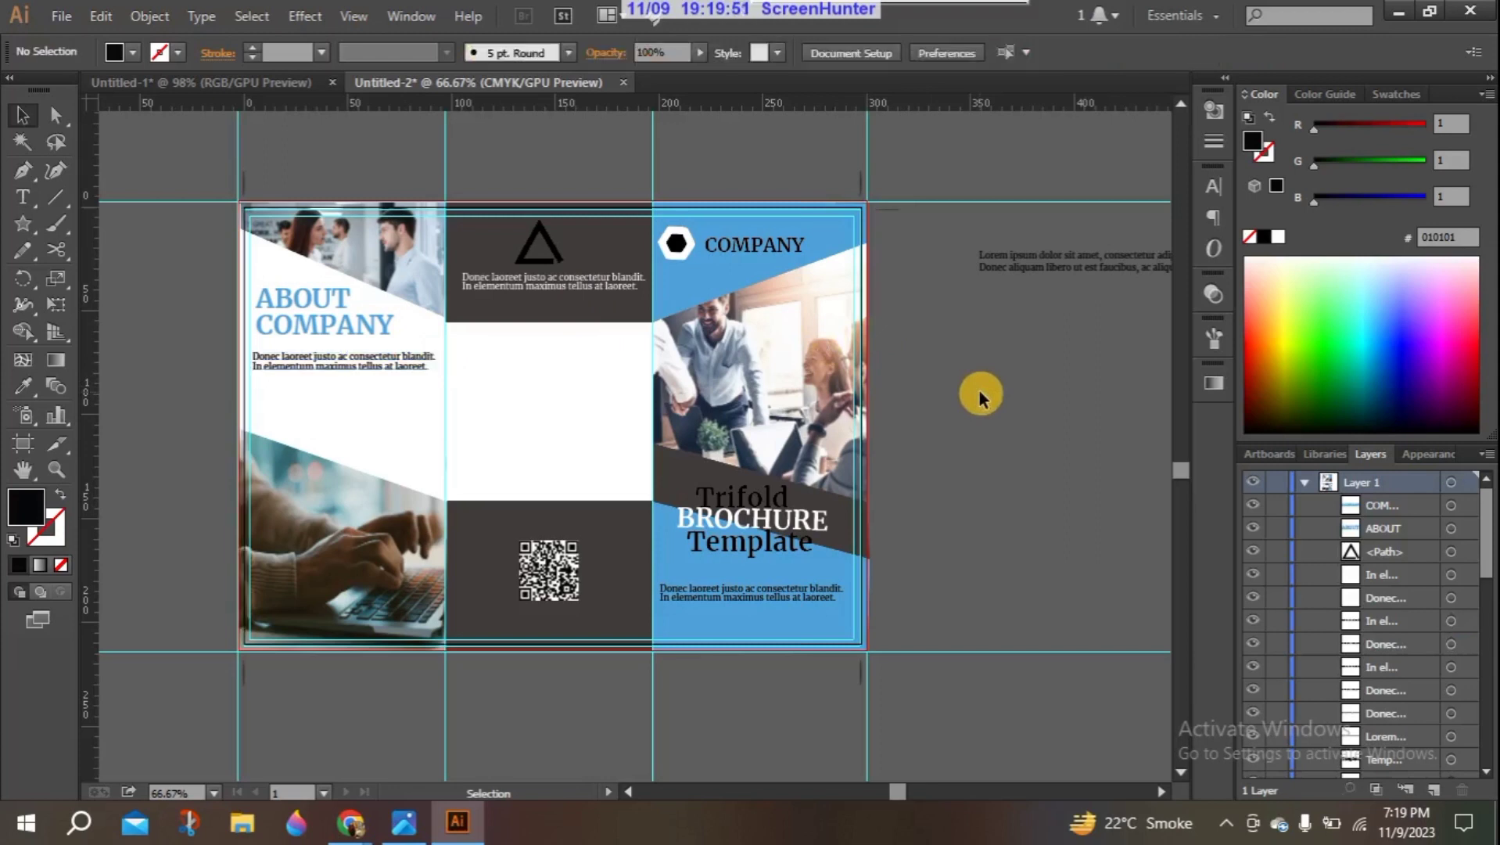
Step: Duplicate the two placeholder lines under the ABOUT COMPANY heading one by one to form a second pair directly below
{"action": "left_click", "coordinate": [383, 369]}
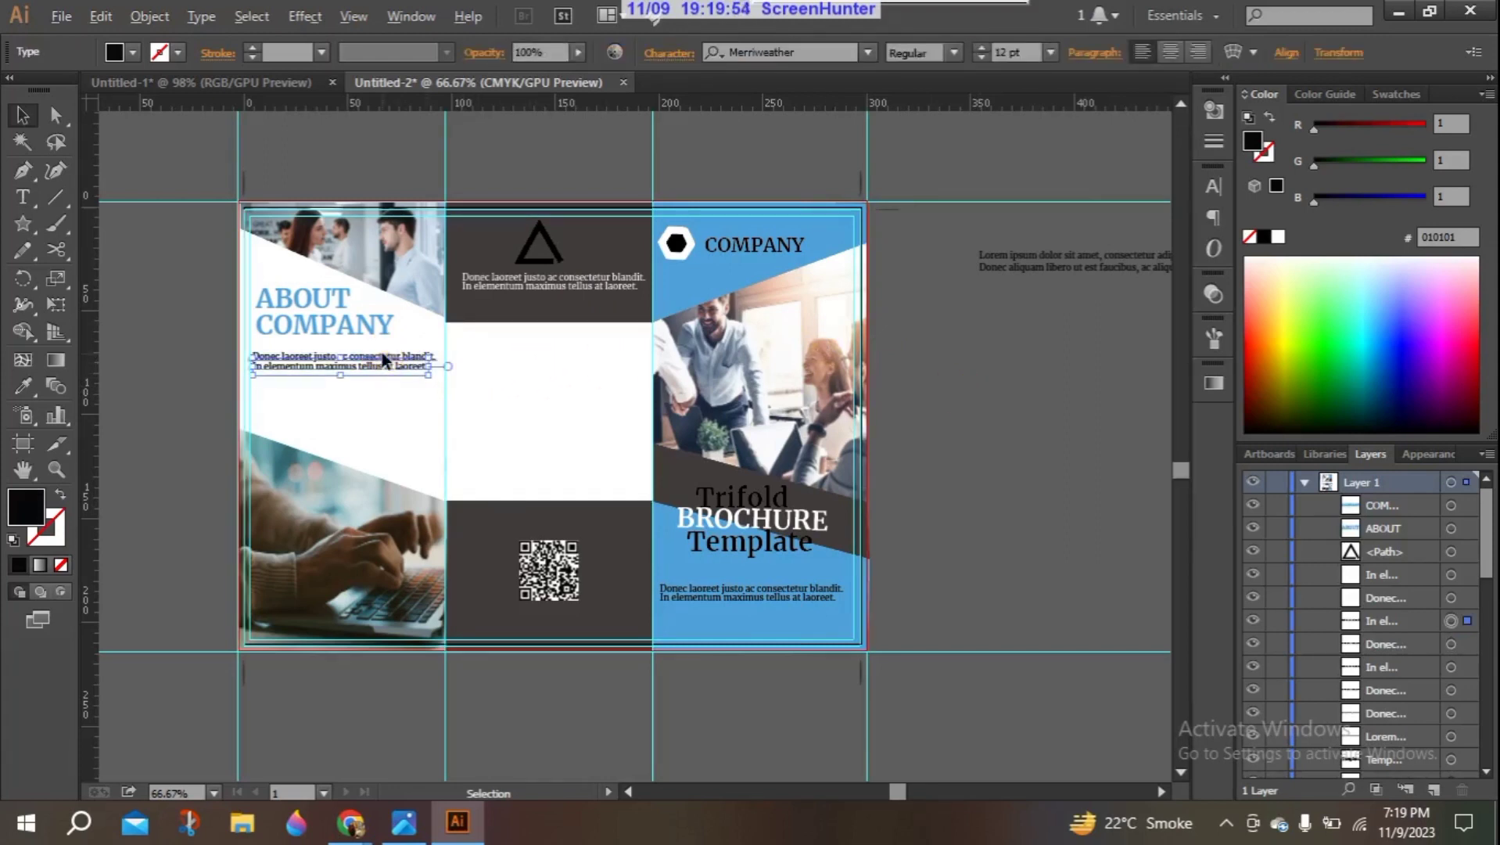
{"action": "left_click", "coordinate": [383, 358]}
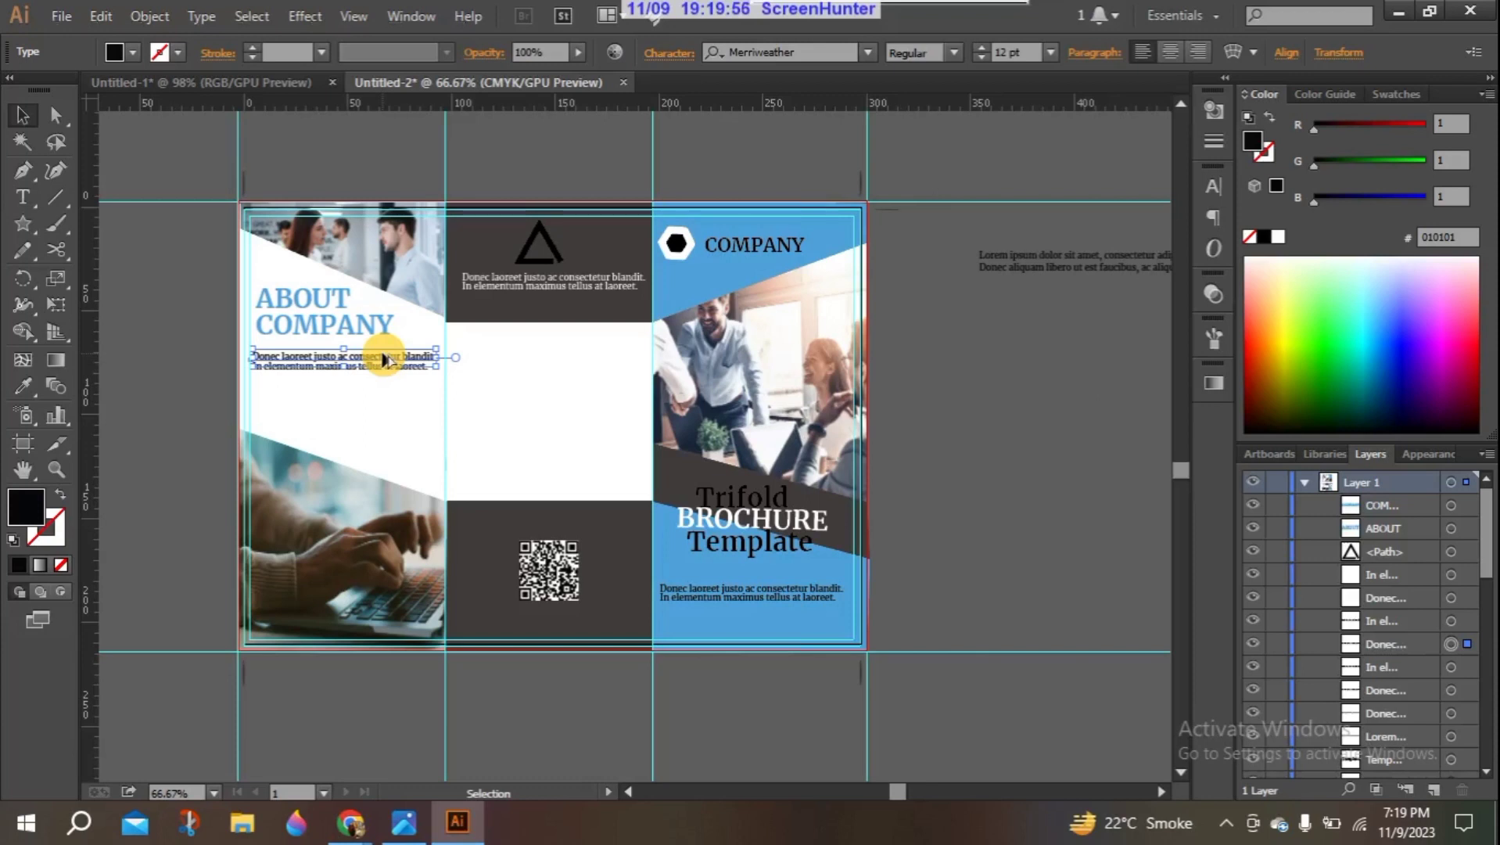
{"action": "left_click_drag", "start_coordinate": [384, 359], "coordinate": [380, 379]}
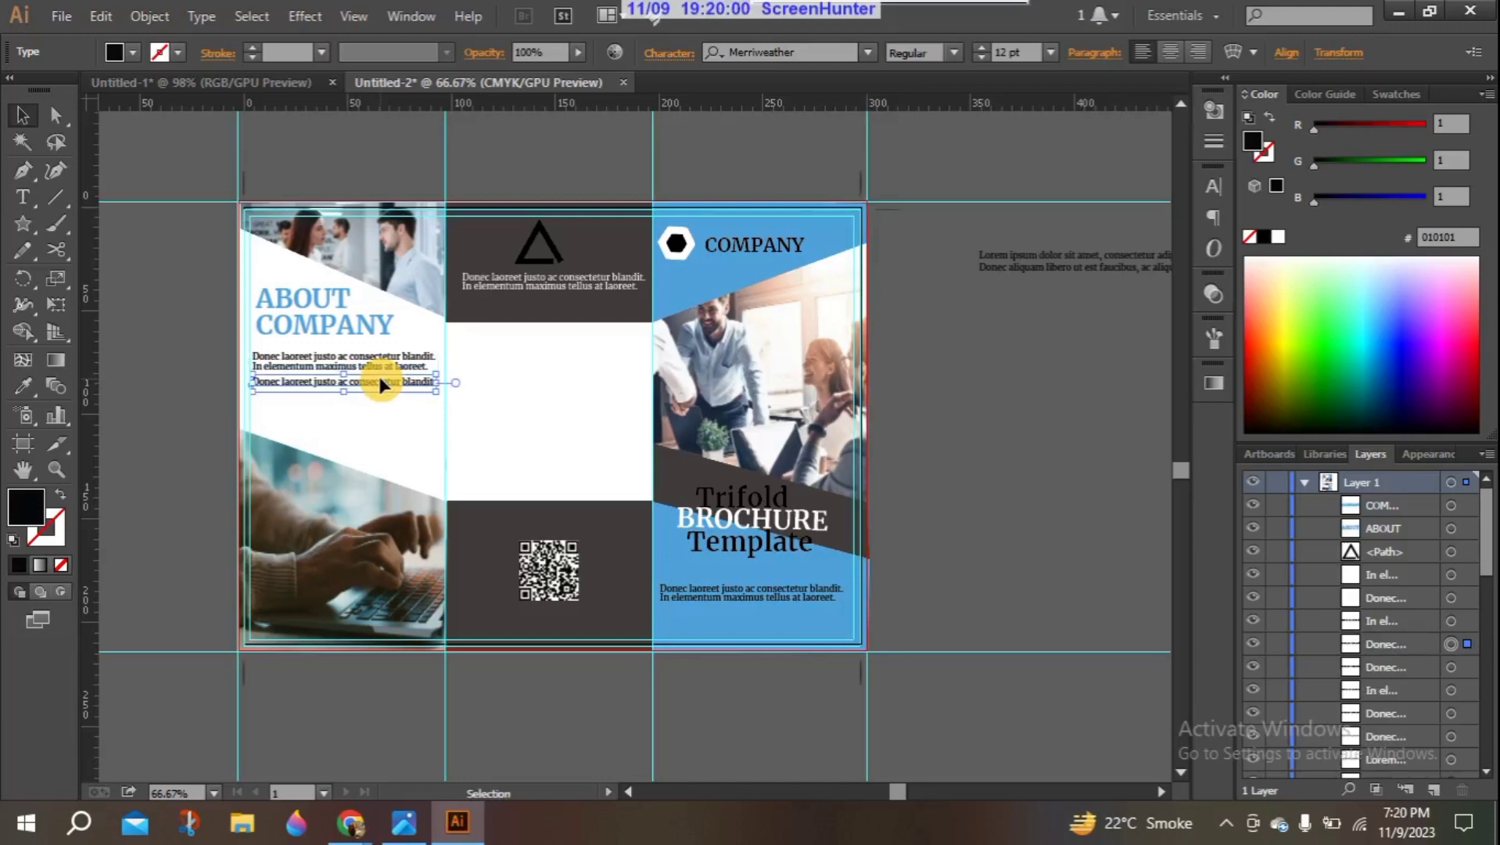
{"action": "left_click", "coordinate": [376, 368]}
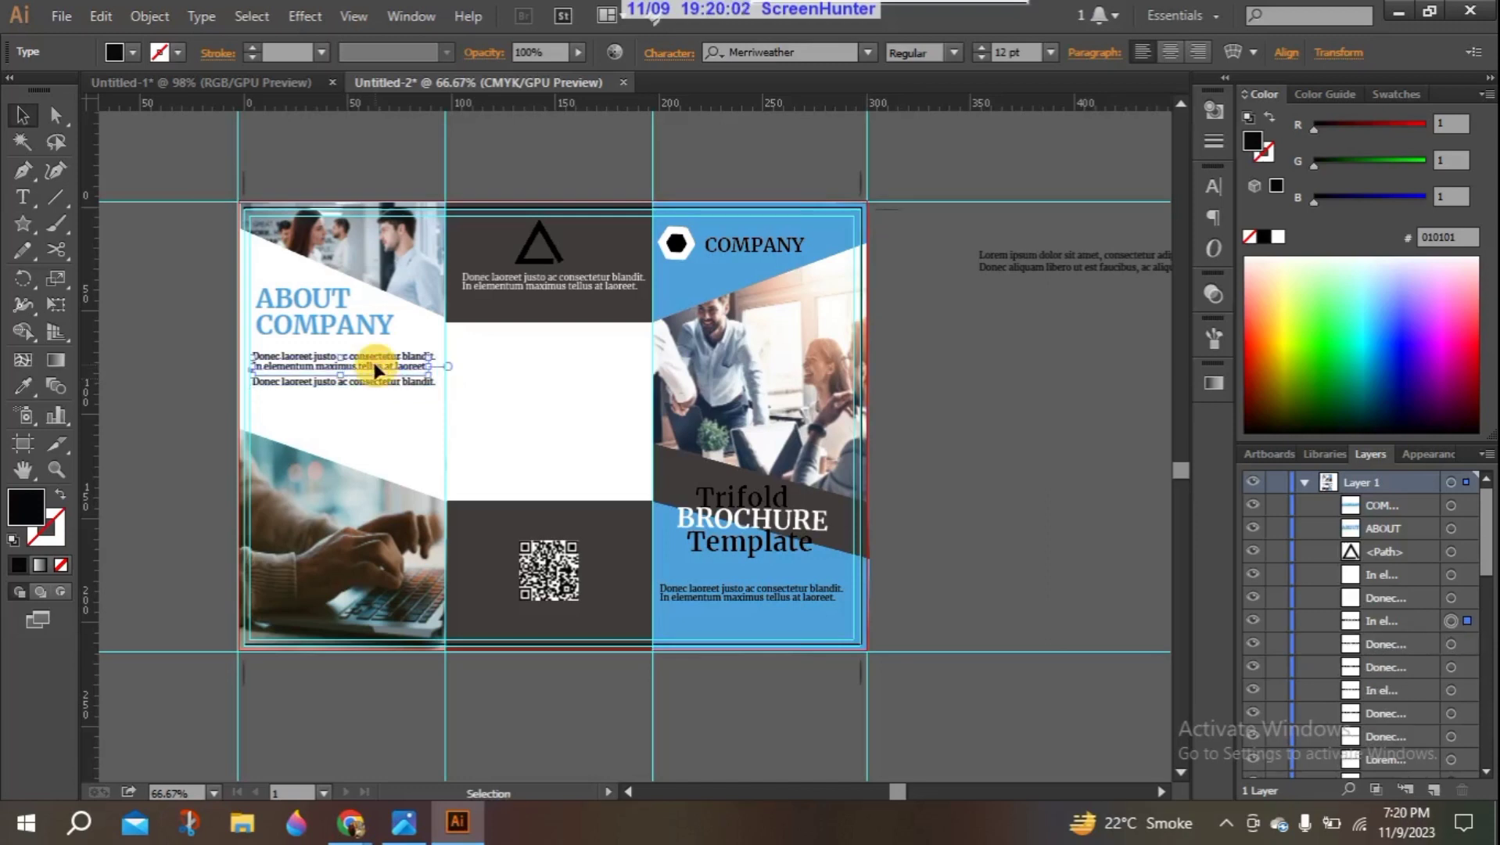
{"action": "left_click_drag", "start_coordinate": [374, 365], "coordinate": [376, 392]}
Step: Copy the second pair of placeholder lines downward as a third pair in the left column's white area
{"action": "left_click", "coordinate": [376, 397]}
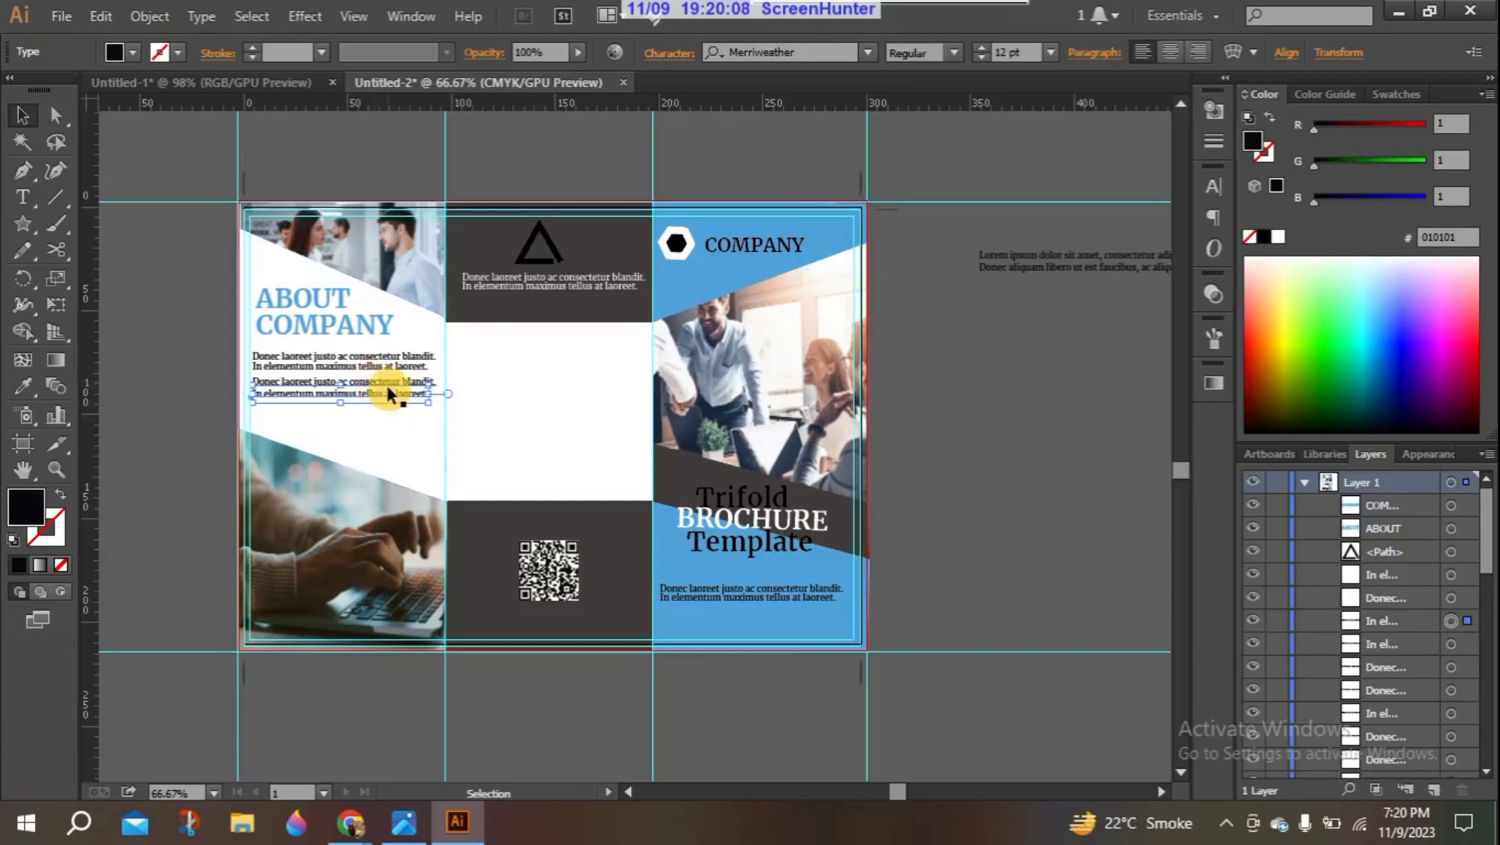
{"action": "left_click", "coordinate": [390, 382], "text": "shift"}
{"action": "left_click", "coordinate": [389, 383], "text": "shift"}
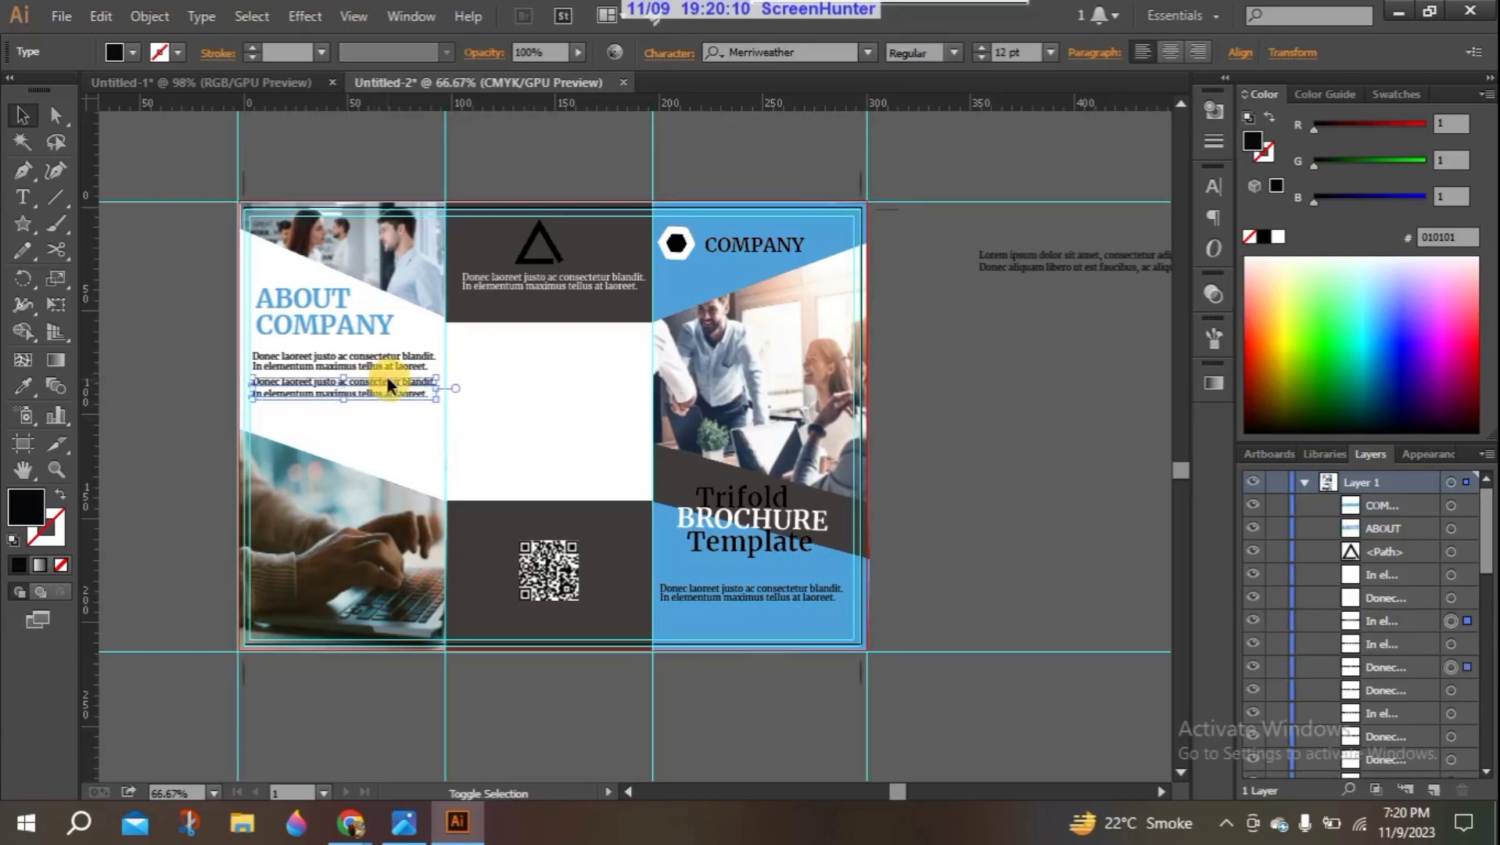
{"action": "left_click_drag", "start_coordinate": [390, 385], "coordinate": [393, 417]}
{"action": "left_click", "coordinate": [965, 393]}
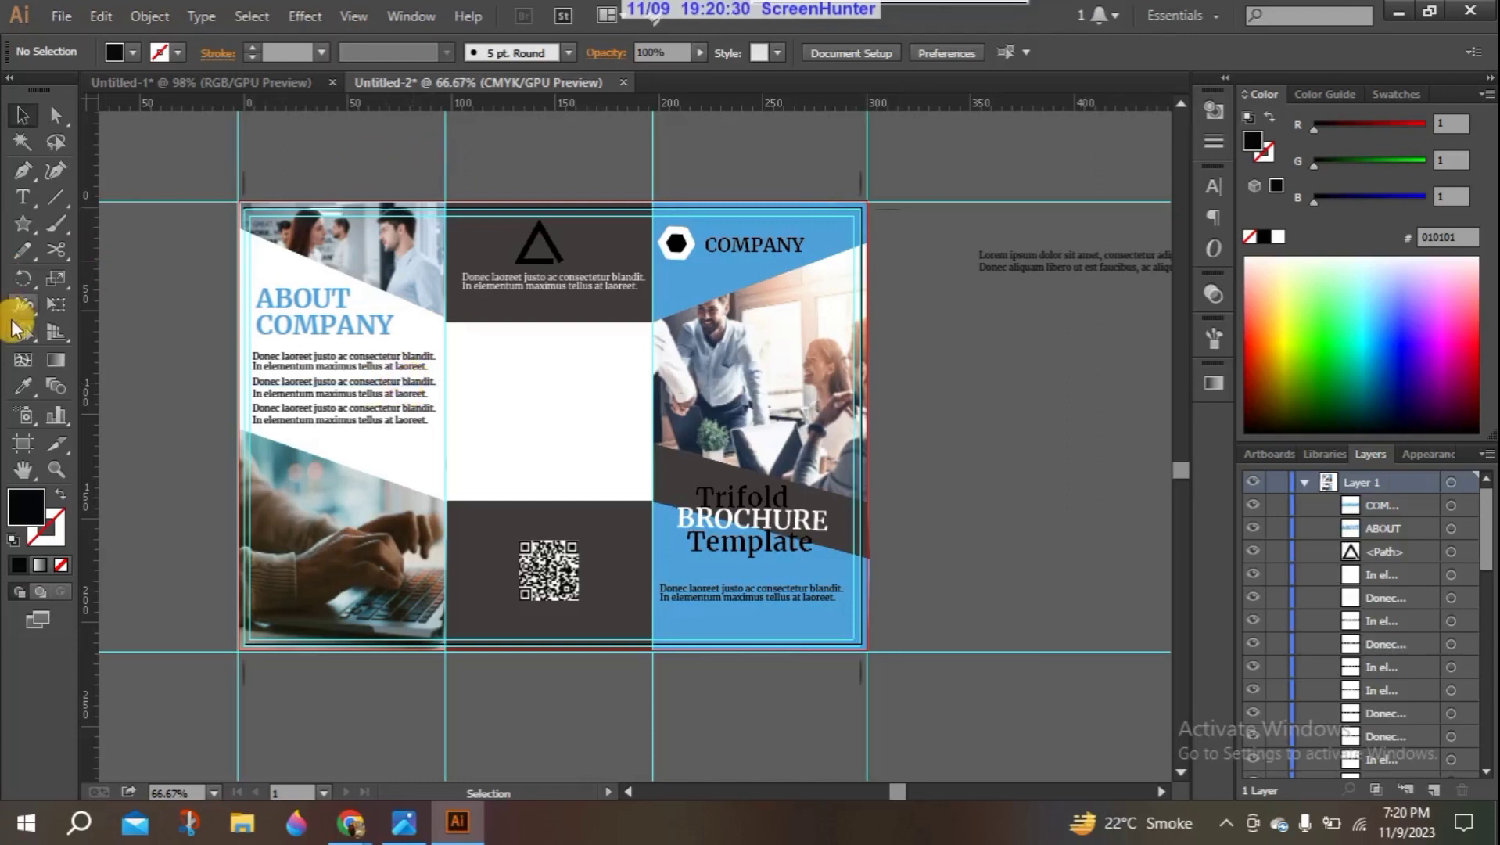
Step: Add the text CONTACT beside the artboard and move it to the top of the middle column's white area
{"action": "left_click", "coordinate": [26, 197]}
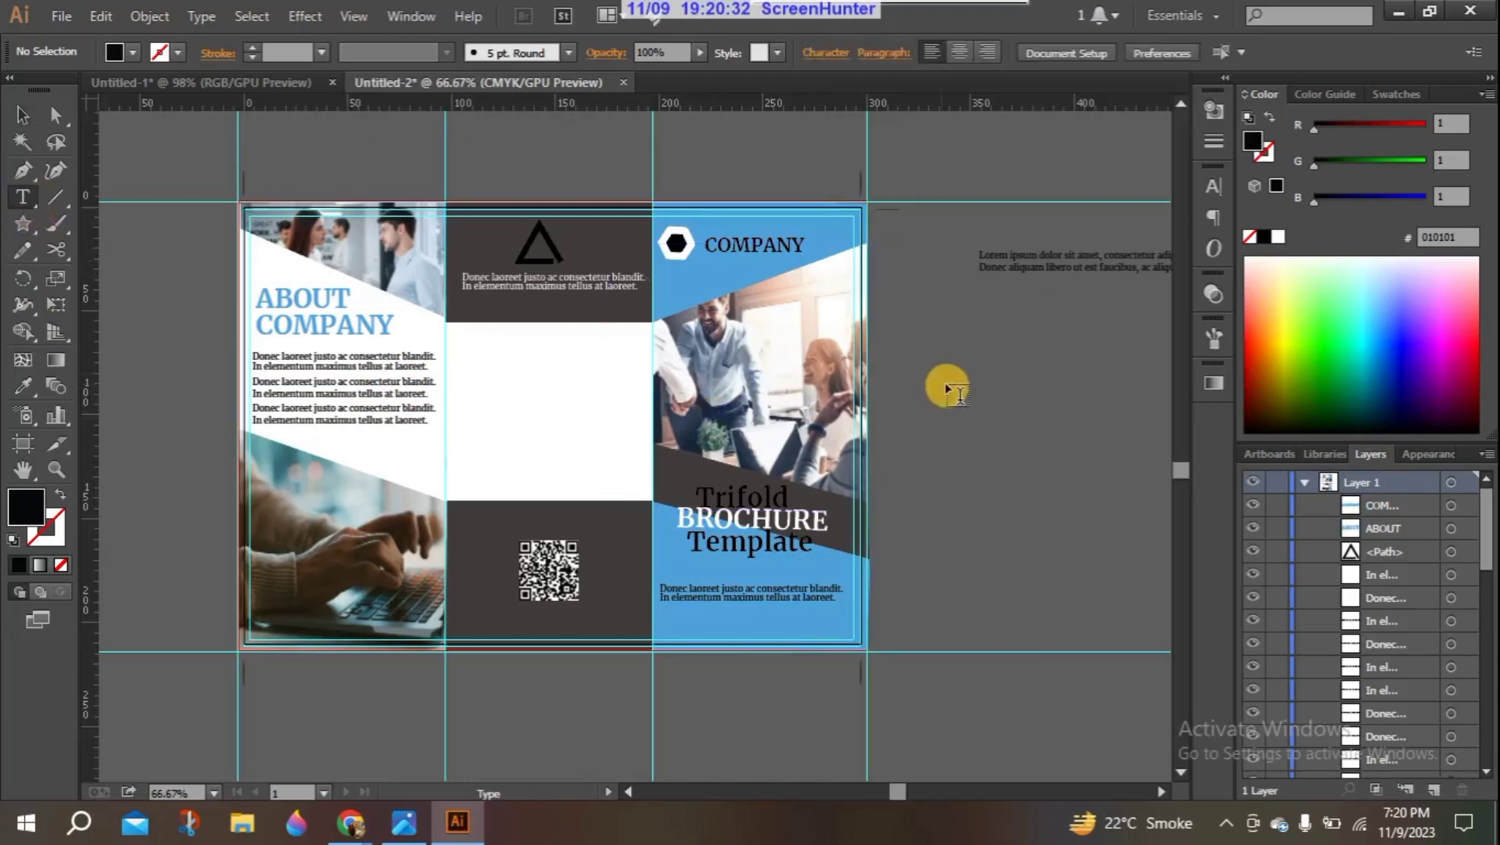
{"action": "left_click", "coordinate": [982, 391]}
{"action": "type", "text": "CONTACT"}
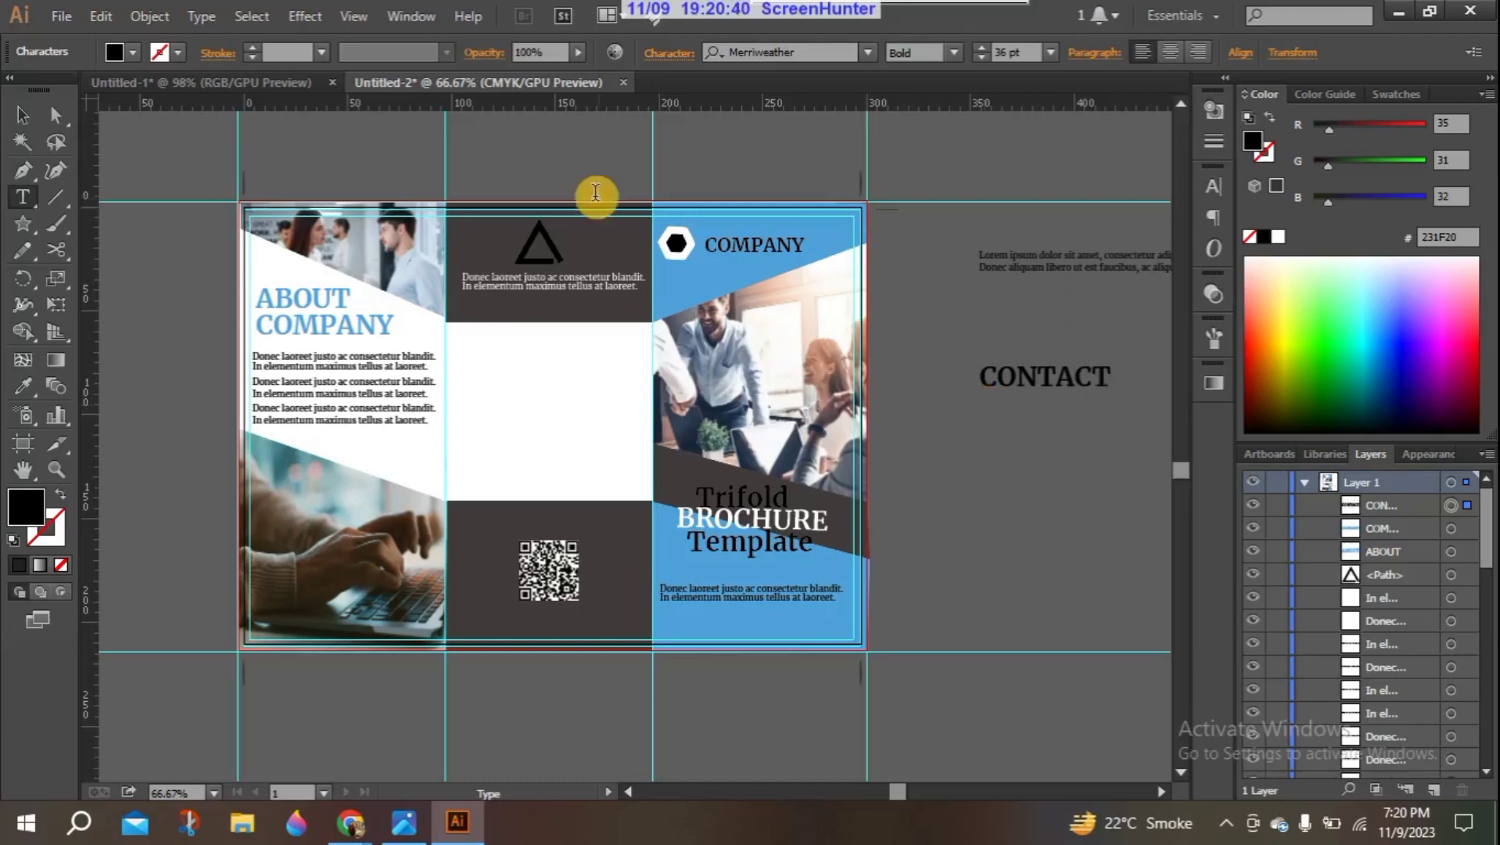
{"action": "left_click", "coordinate": [23, 115]}
{"action": "left_click_drag", "start_coordinate": [1060, 377], "coordinate": [551, 347]}
{"action": "left_click", "coordinate": [1024, 371]}
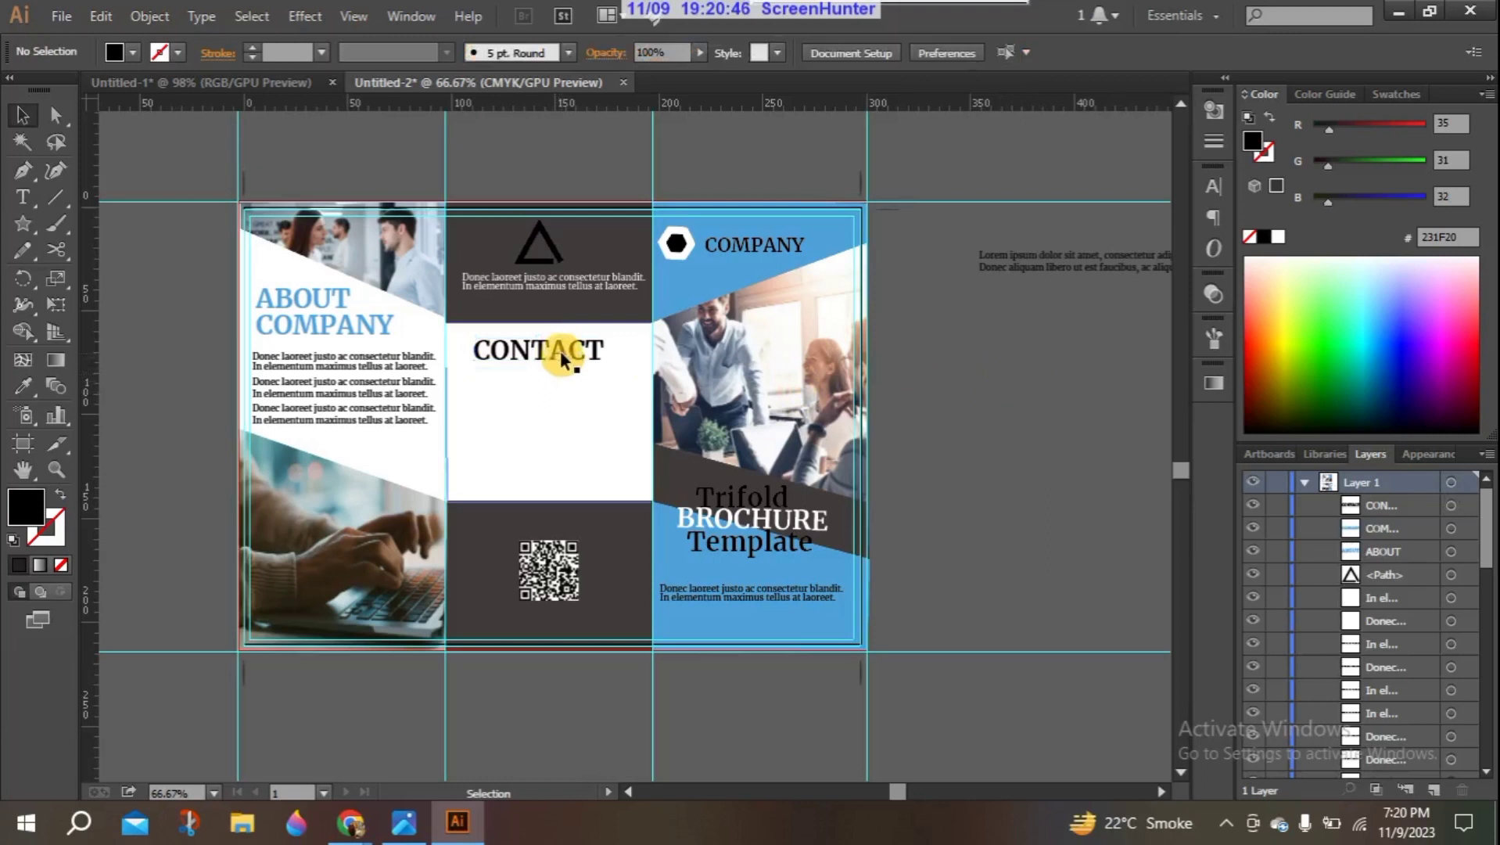
Step: Add a phone number as a separate text line and place it just below CONTACT
{"action": "left_click", "coordinate": [22, 197]}
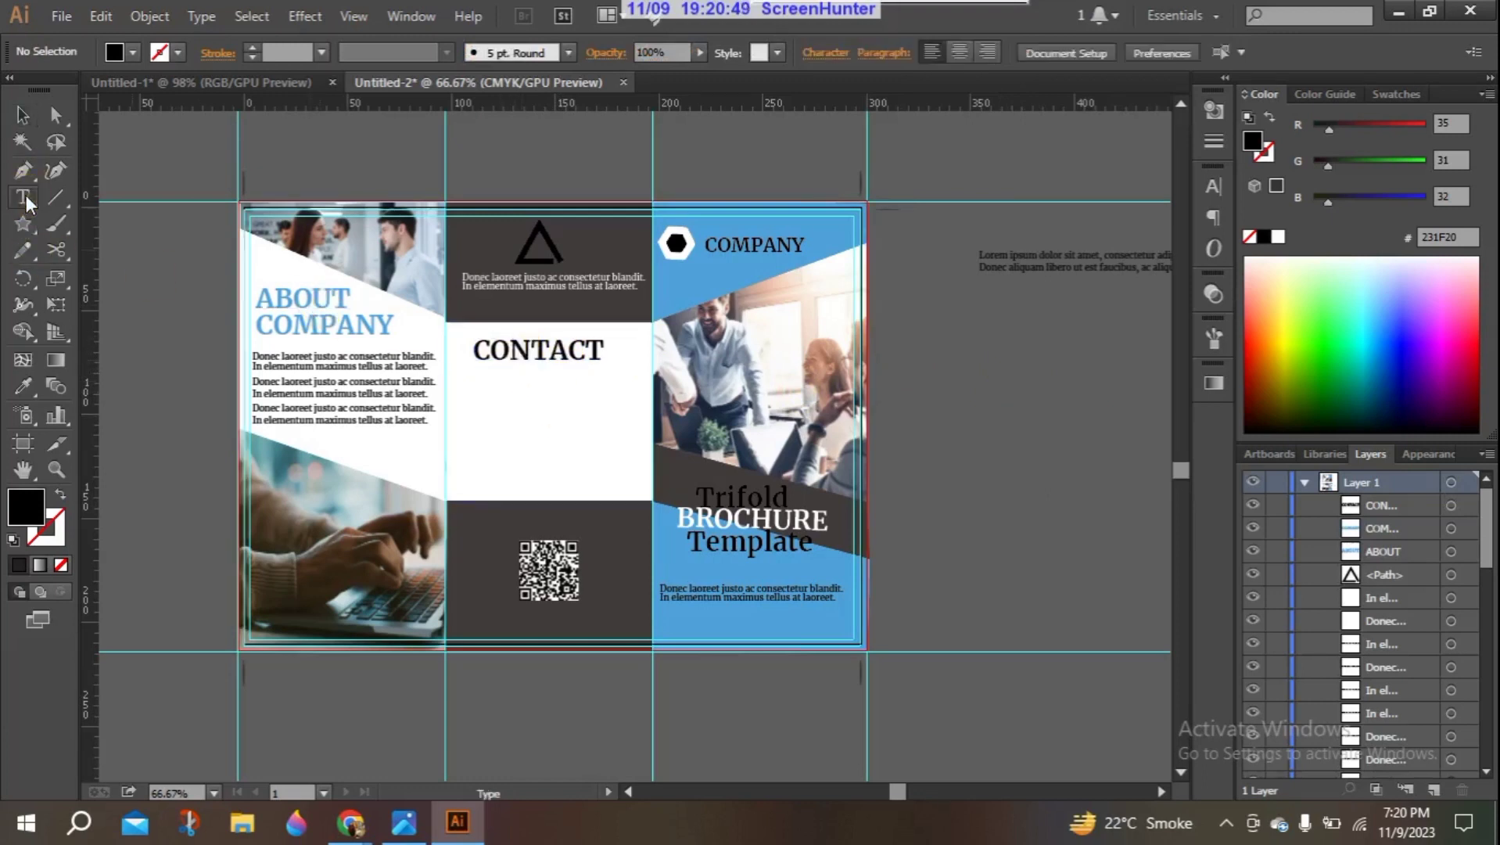
{"action": "left_click", "coordinate": [494, 389]}
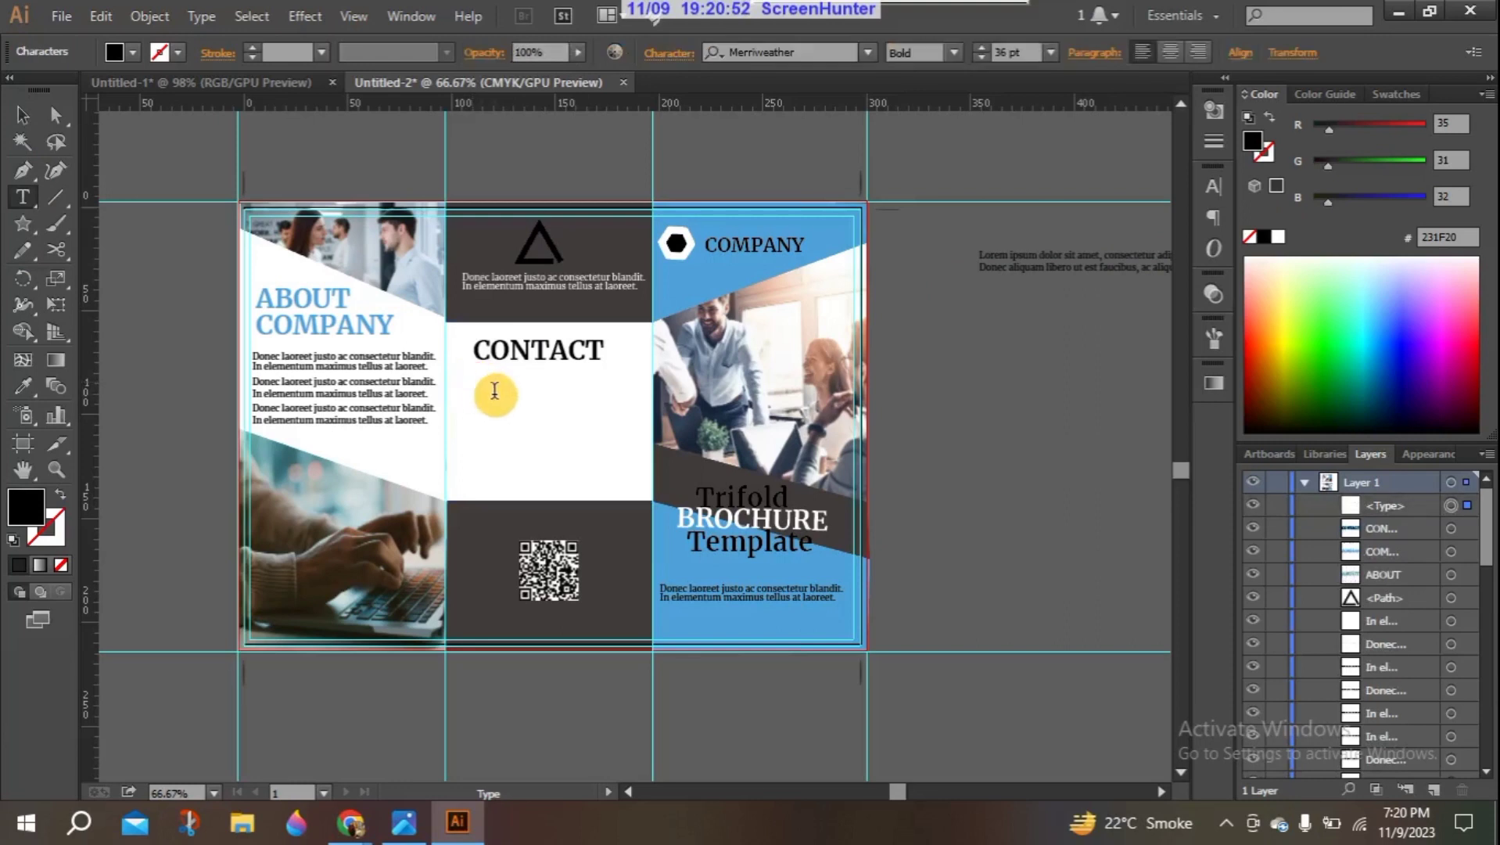
{"action": "type", "text": "123"}
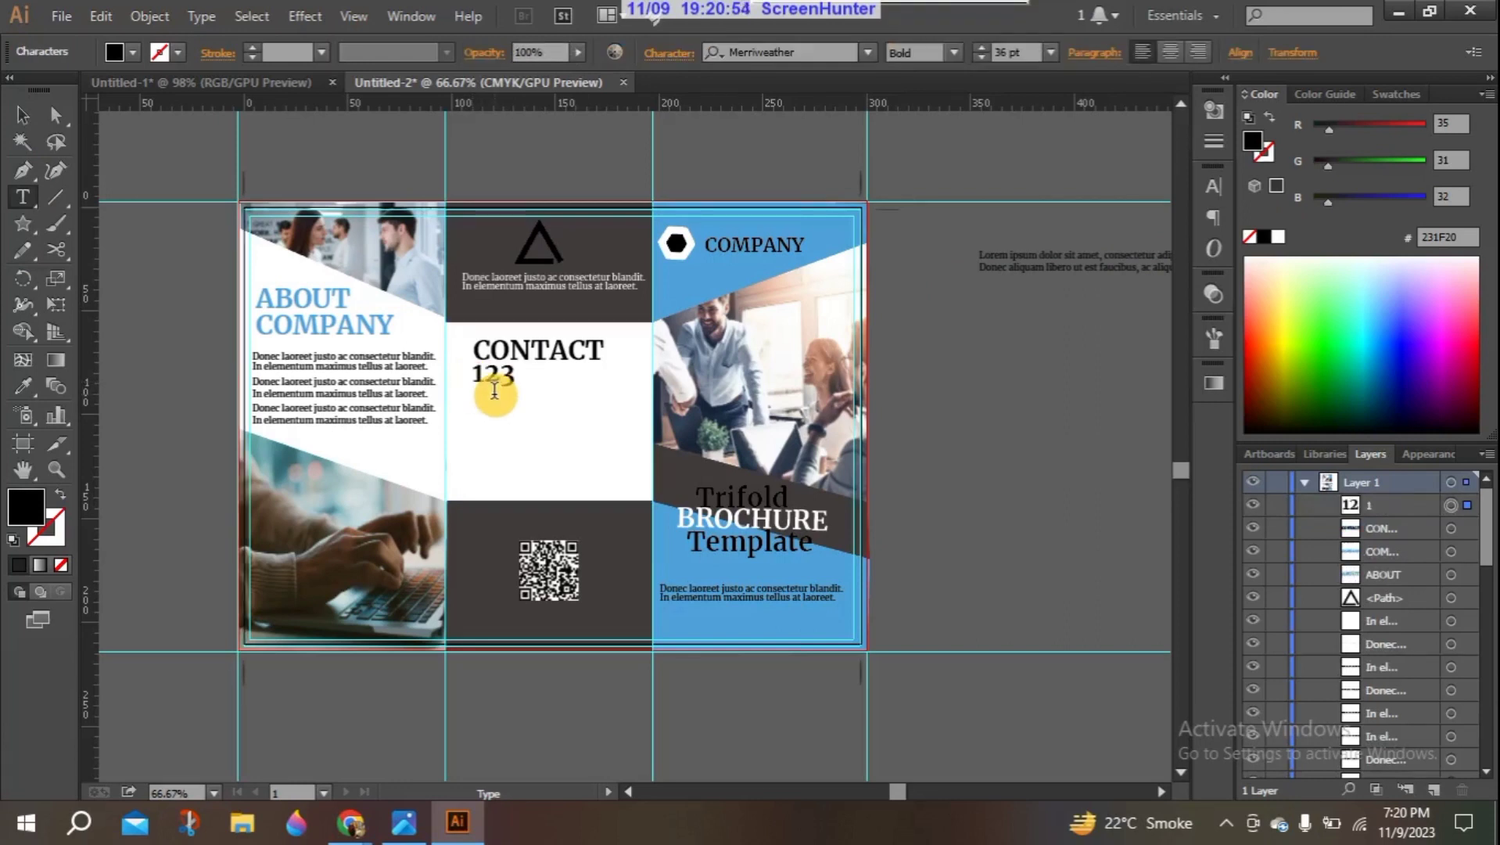
{"action": "type", "text": "-456-789"}
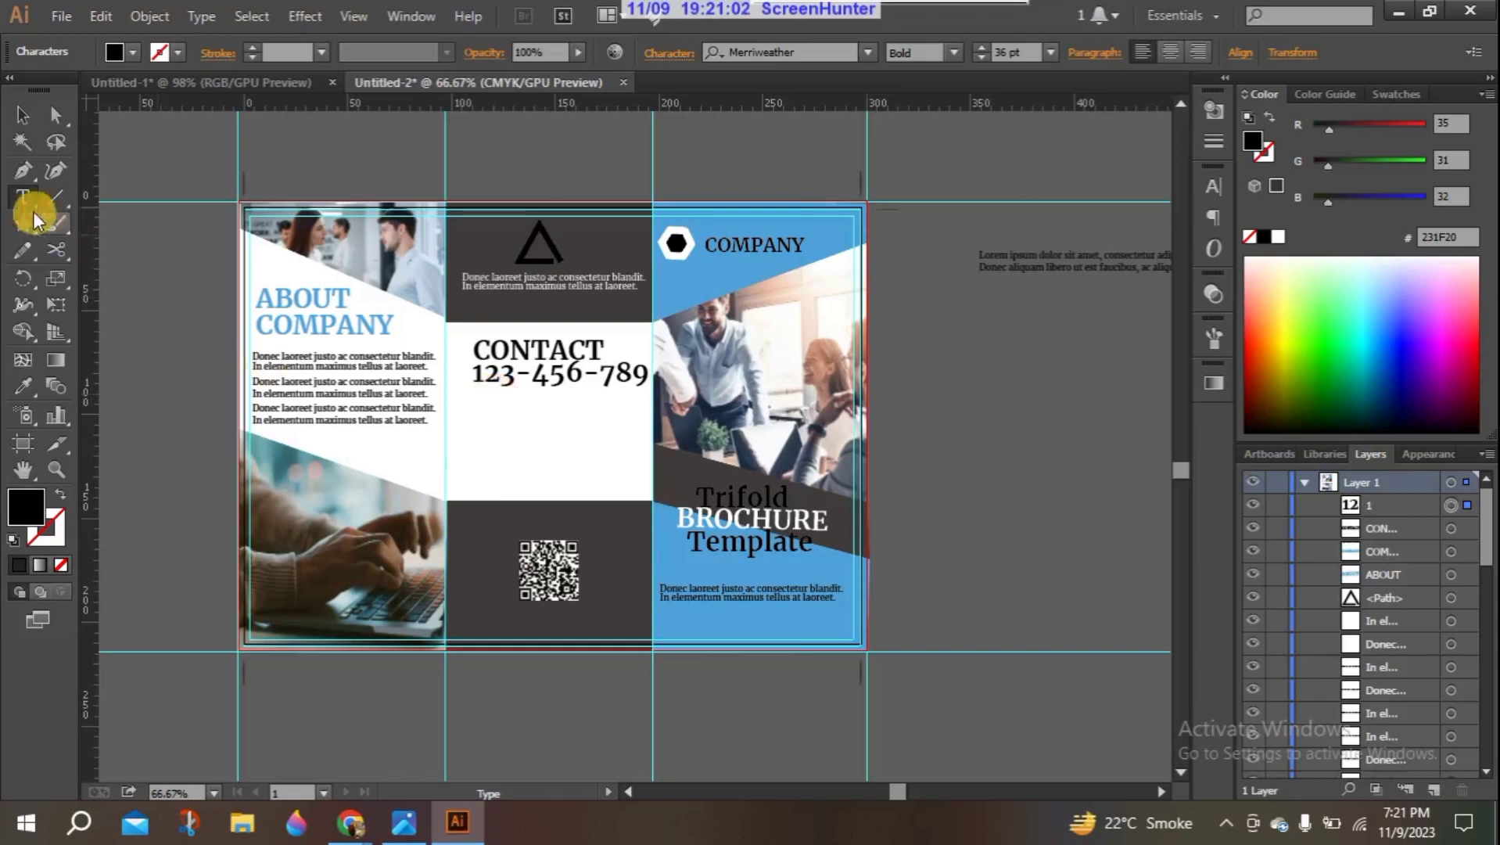
{"action": "left_click", "coordinate": [22, 113]}
{"action": "left_click", "coordinate": [578, 374]}
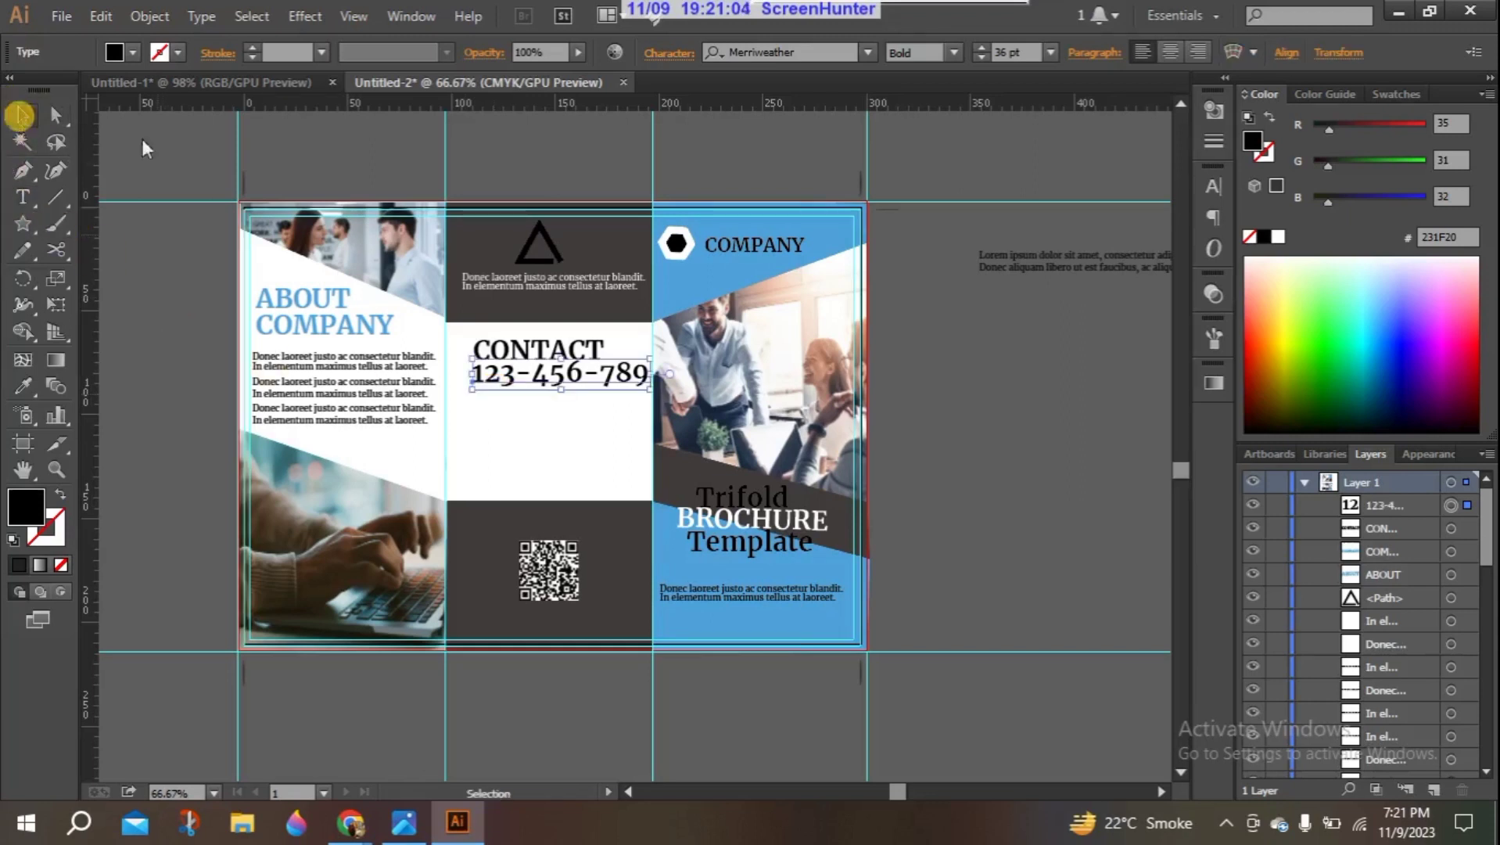
{"action": "left_click_drag", "start_coordinate": [583, 374], "coordinate": [568, 383]}
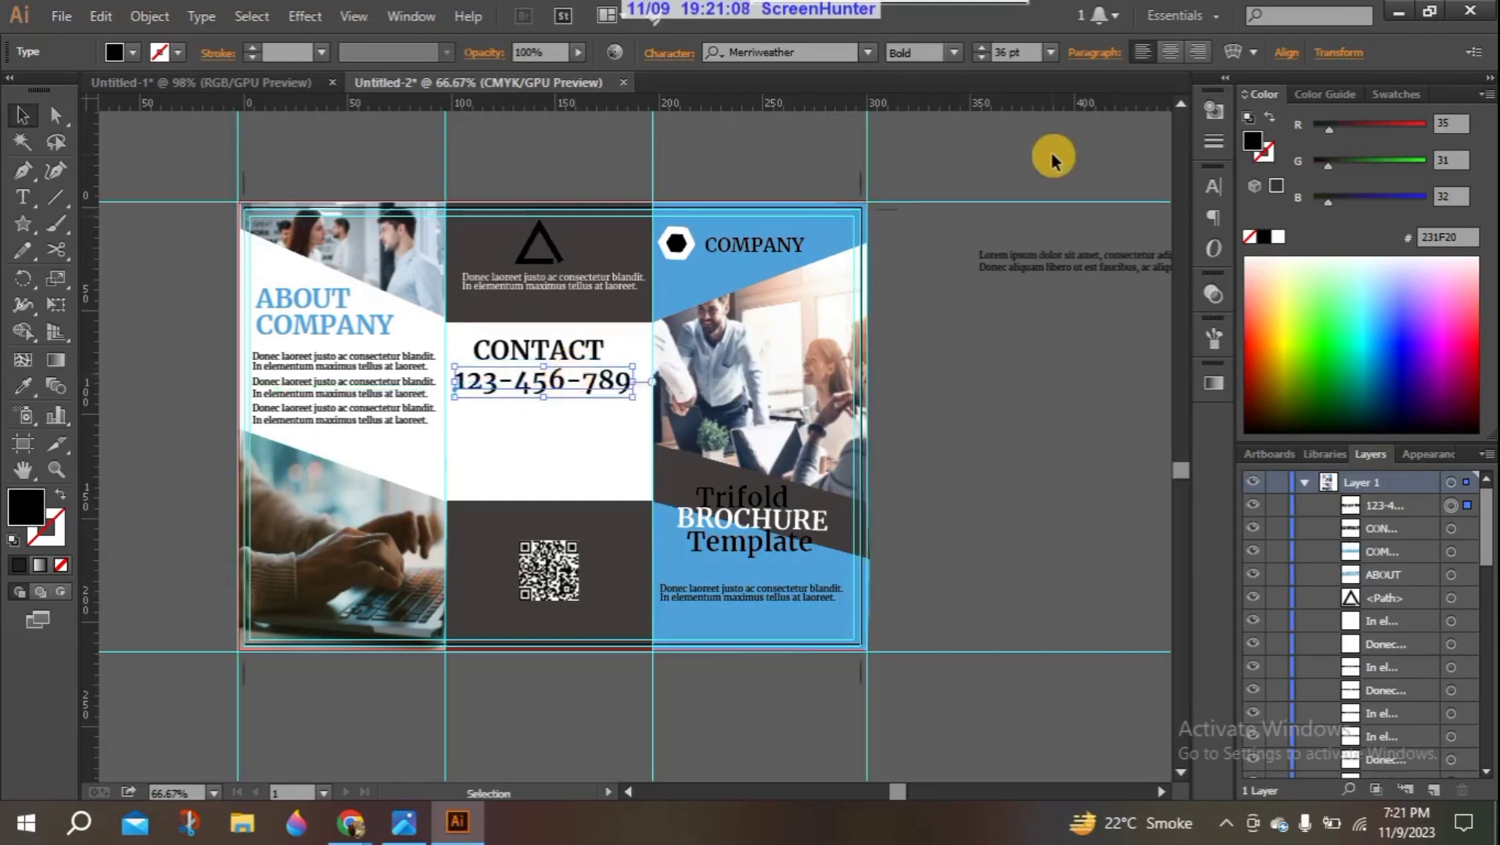
Step: Set the phone number text to 24 pt and center it below CONTACT with a small gap
{"action": "left_click", "coordinate": [1050, 51]}
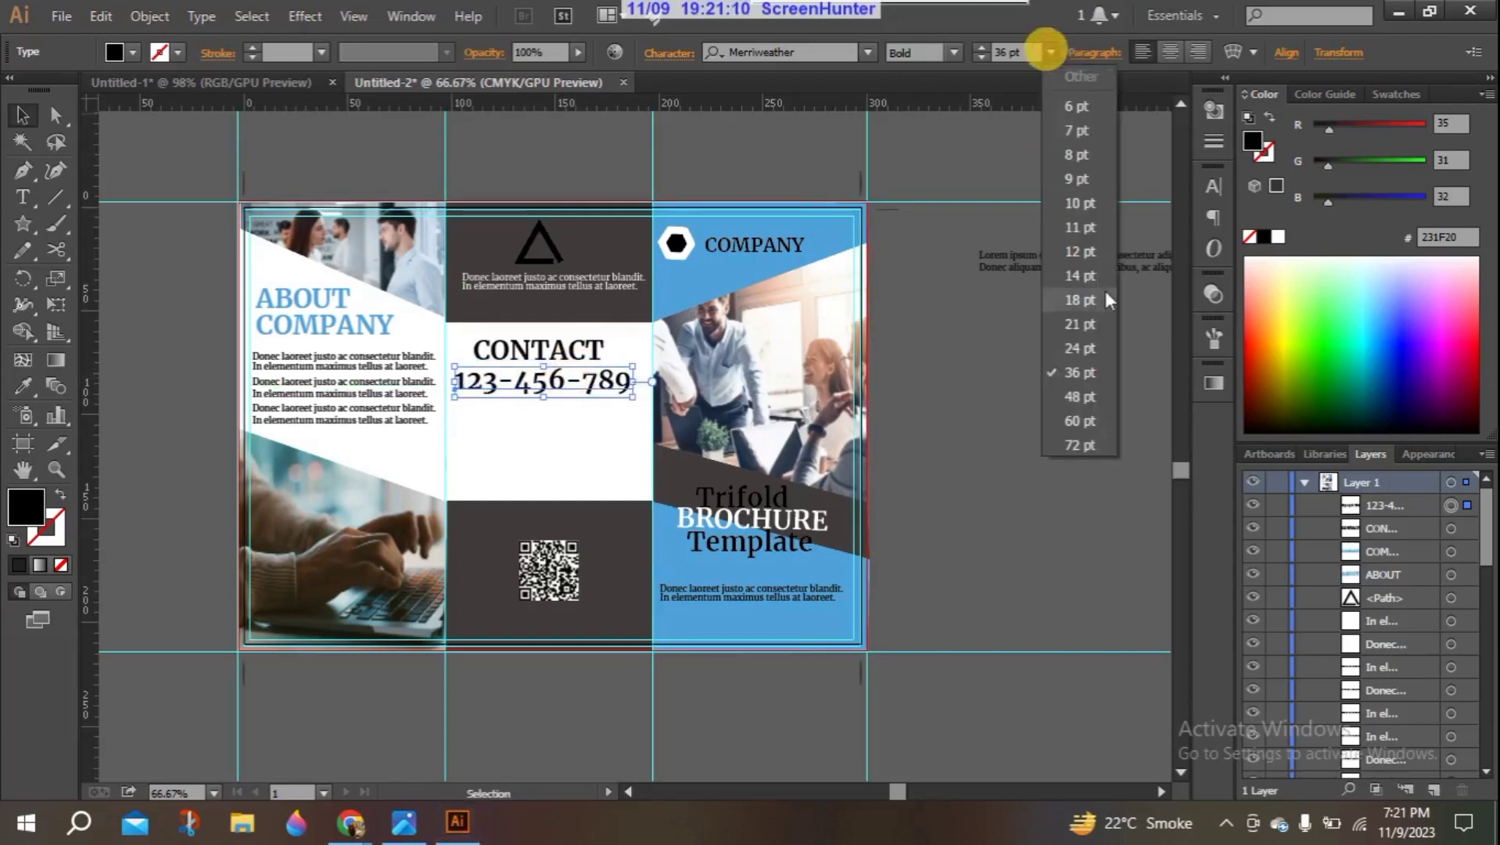
{"action": "left_click", "coordinate": [1092, 342]}
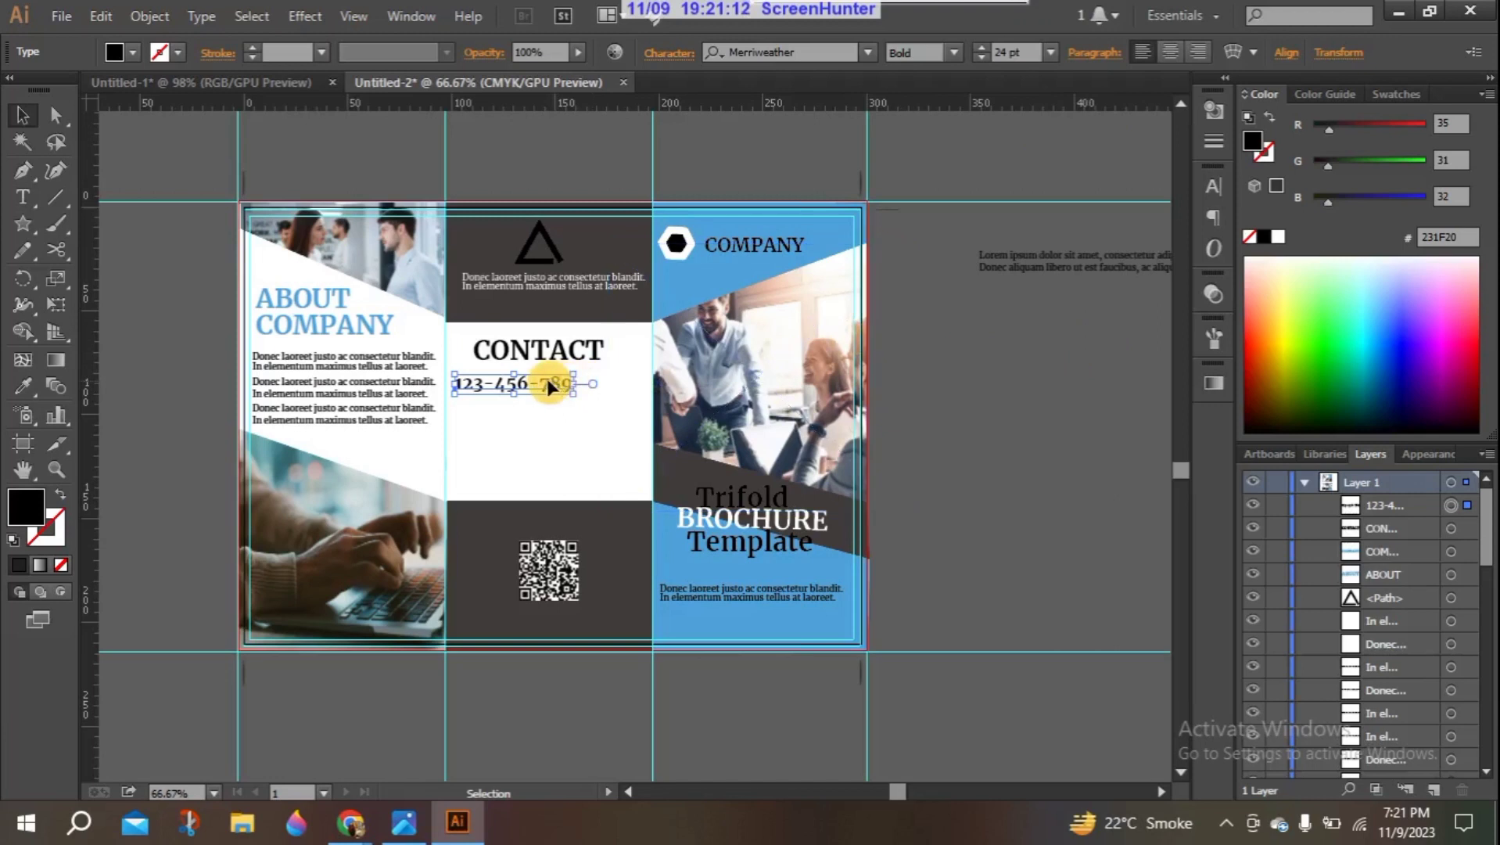
{"action": "left_click_drag", "start_coordinate": [540, 379], "coordinate": [574, 379]}
{"action": "left_click_drag", "start_coordinate": [573, 369], "coordinate": [565, 366]}
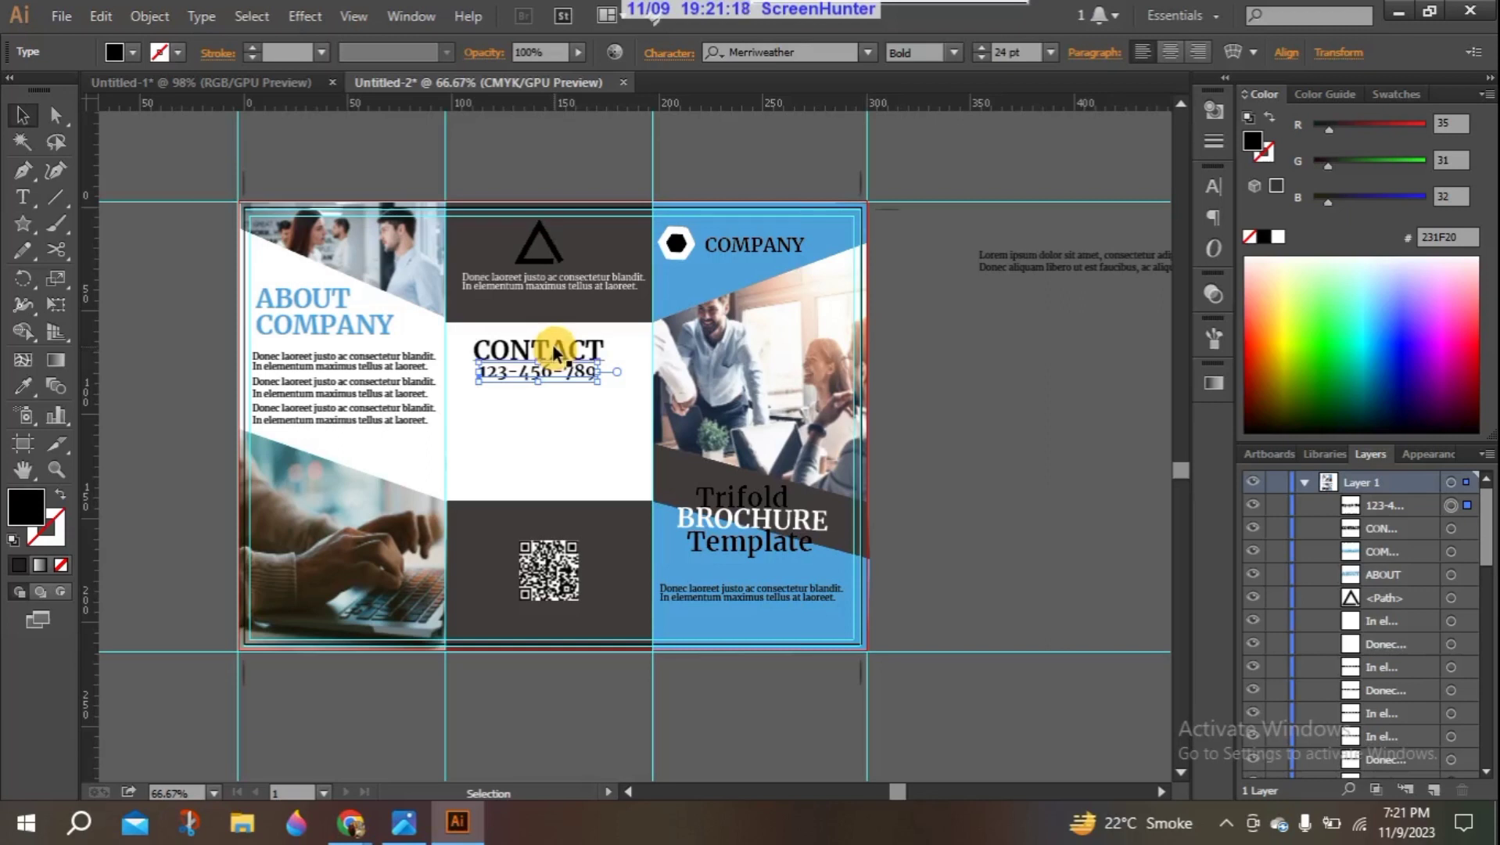
{"action": "left_click_drag", "start_coordinate": [547, 377], "coordinate": [547, 389]}
Step: Draw a horizontal line slightly wider than CONTACT and position it between the heading and the phone number
{"action": "left_click", "coordinate": [52, 197]}
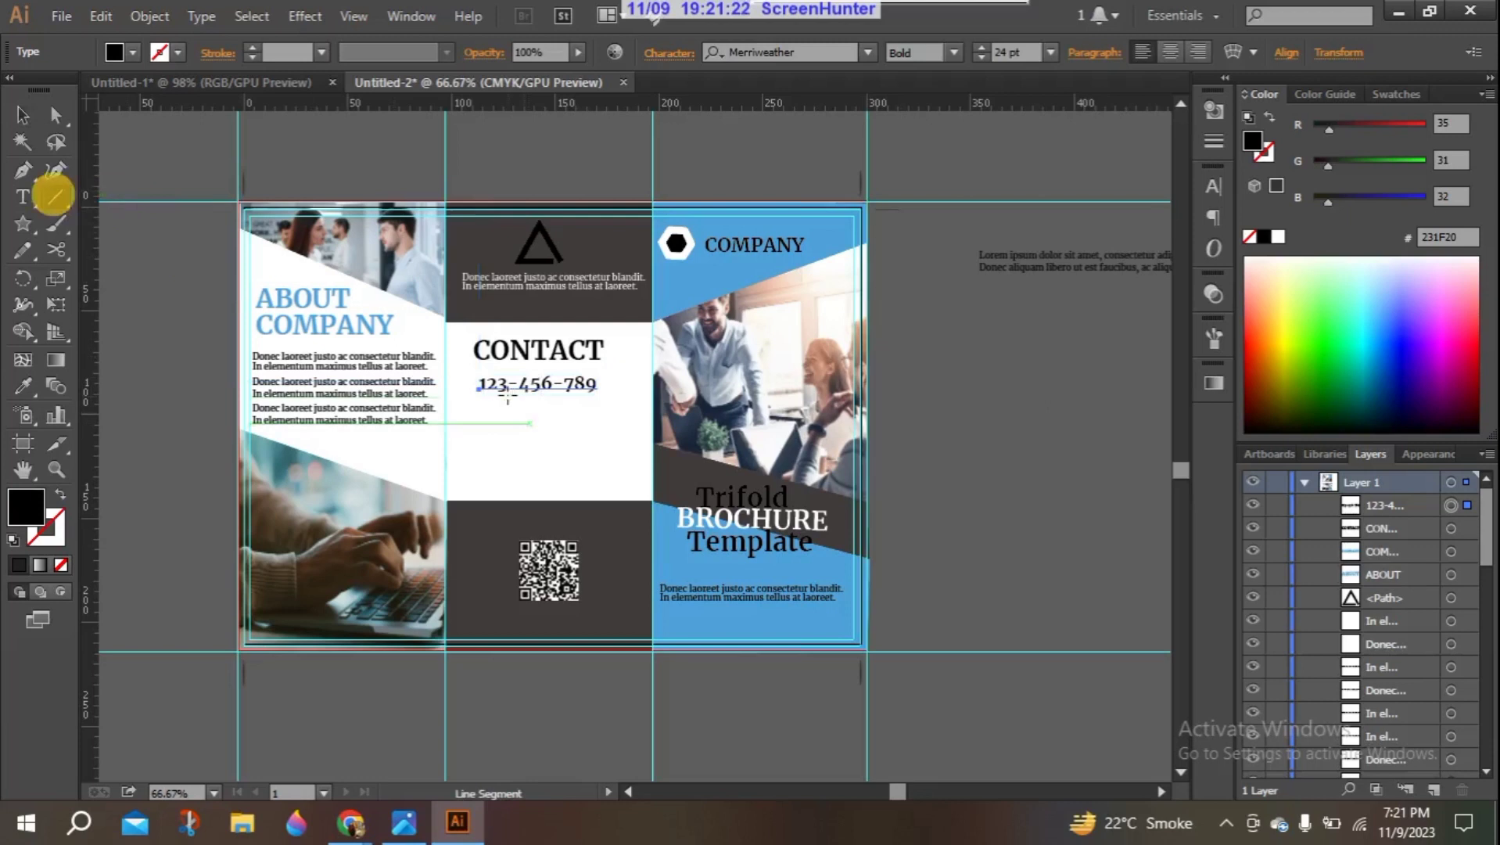
{"action": "left_click_drag", "start_coordinate": [470, 361], "coordinate": [627, 360]}
{"action": "left_click", "coordinate": [22, 115]}
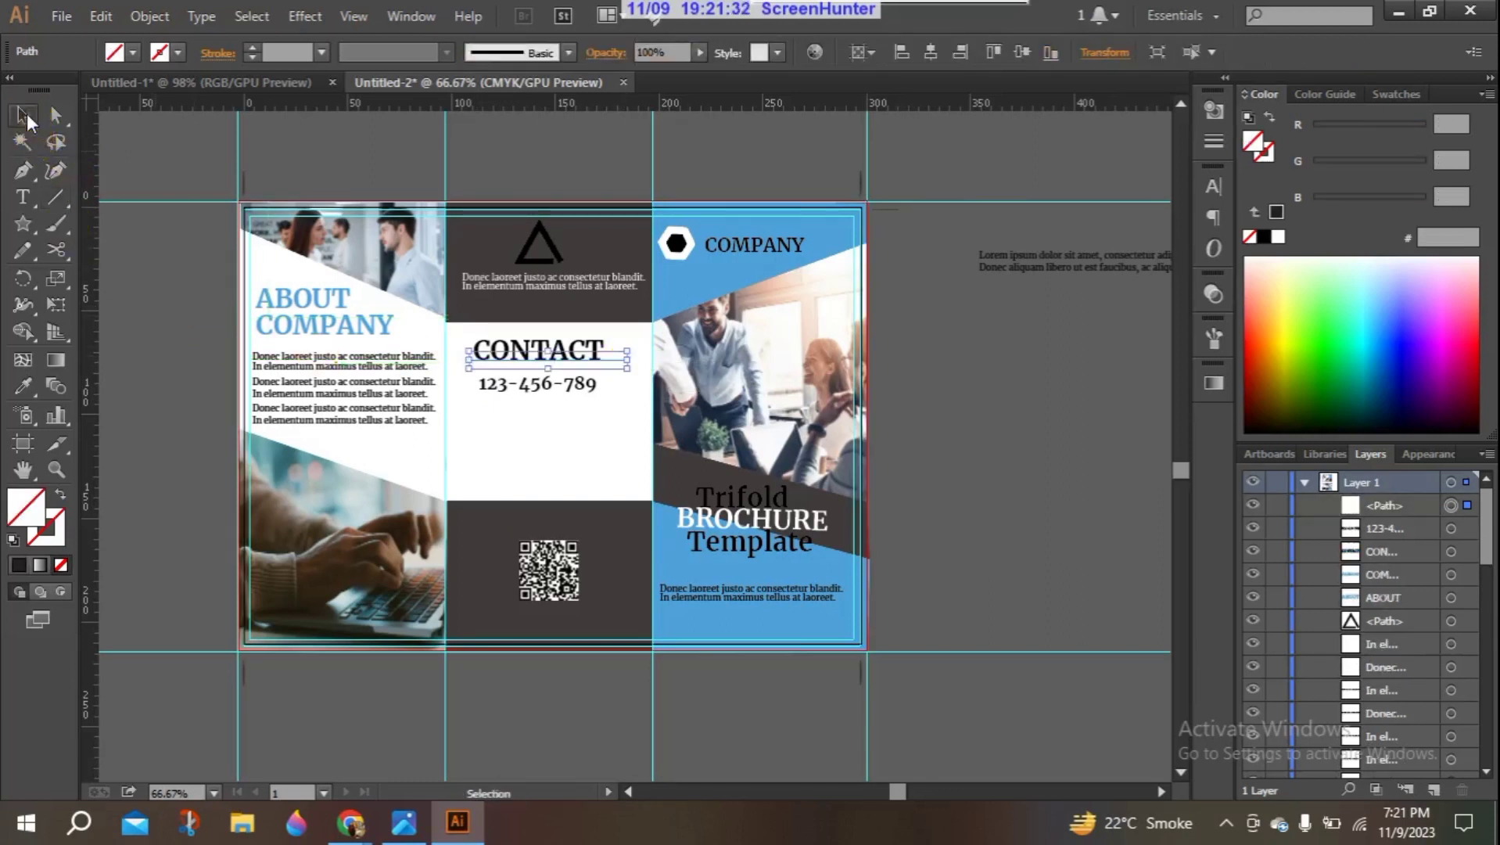
{"action": "left_click_drag", "start_coordinate": [603, 360], "coordinate": [590, 364]}
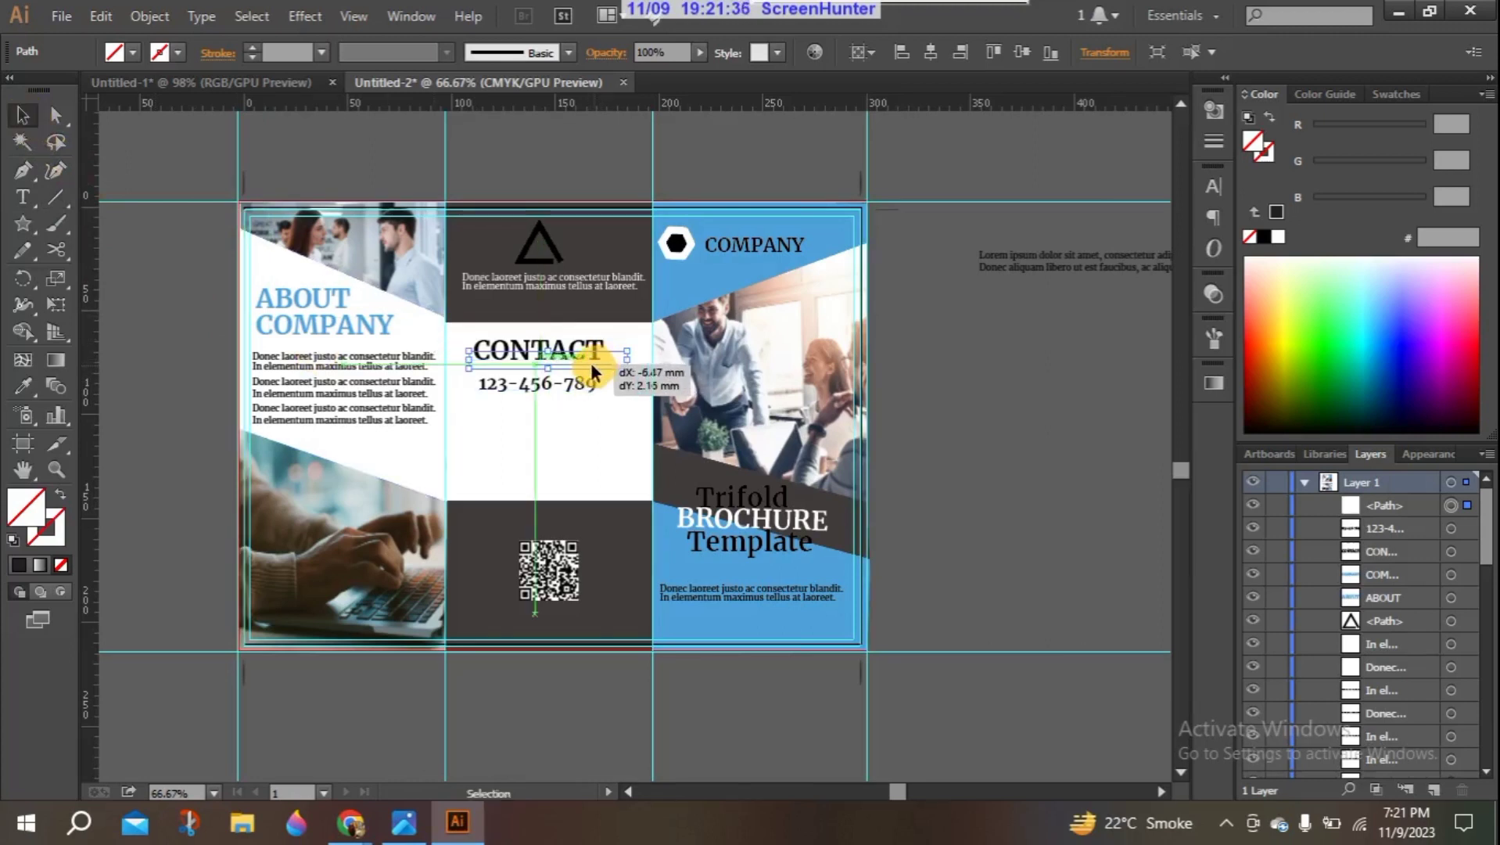
{"action": "left_click", "coordinate": [975, 367]}
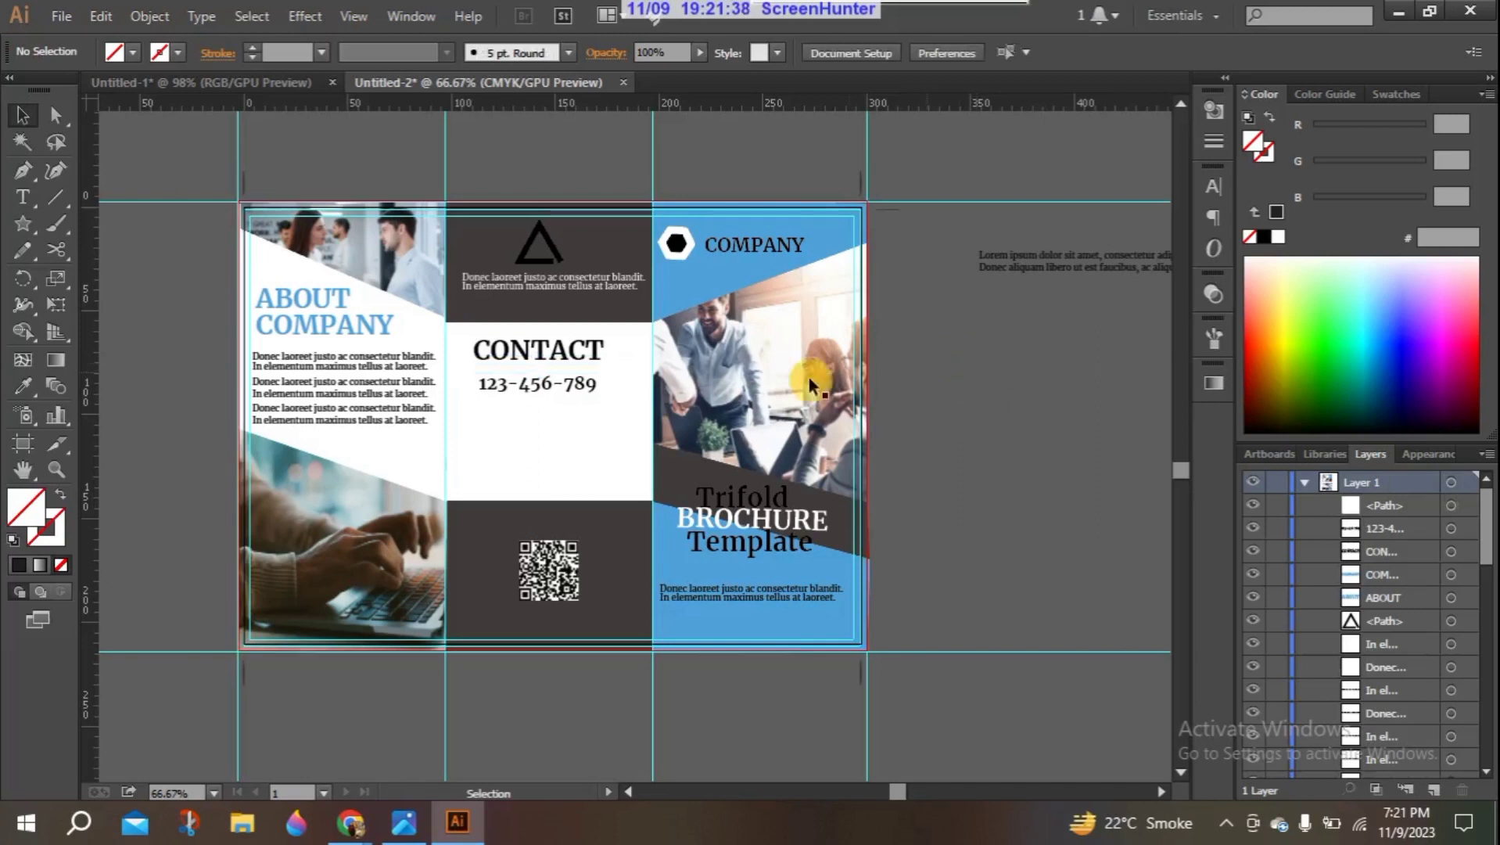
Step: Give the line under CONTACT no fill and a 4 pt stroke in the blue sampled from the front cover panel
{"action": "left_click", "coordinate": [574, 362]}
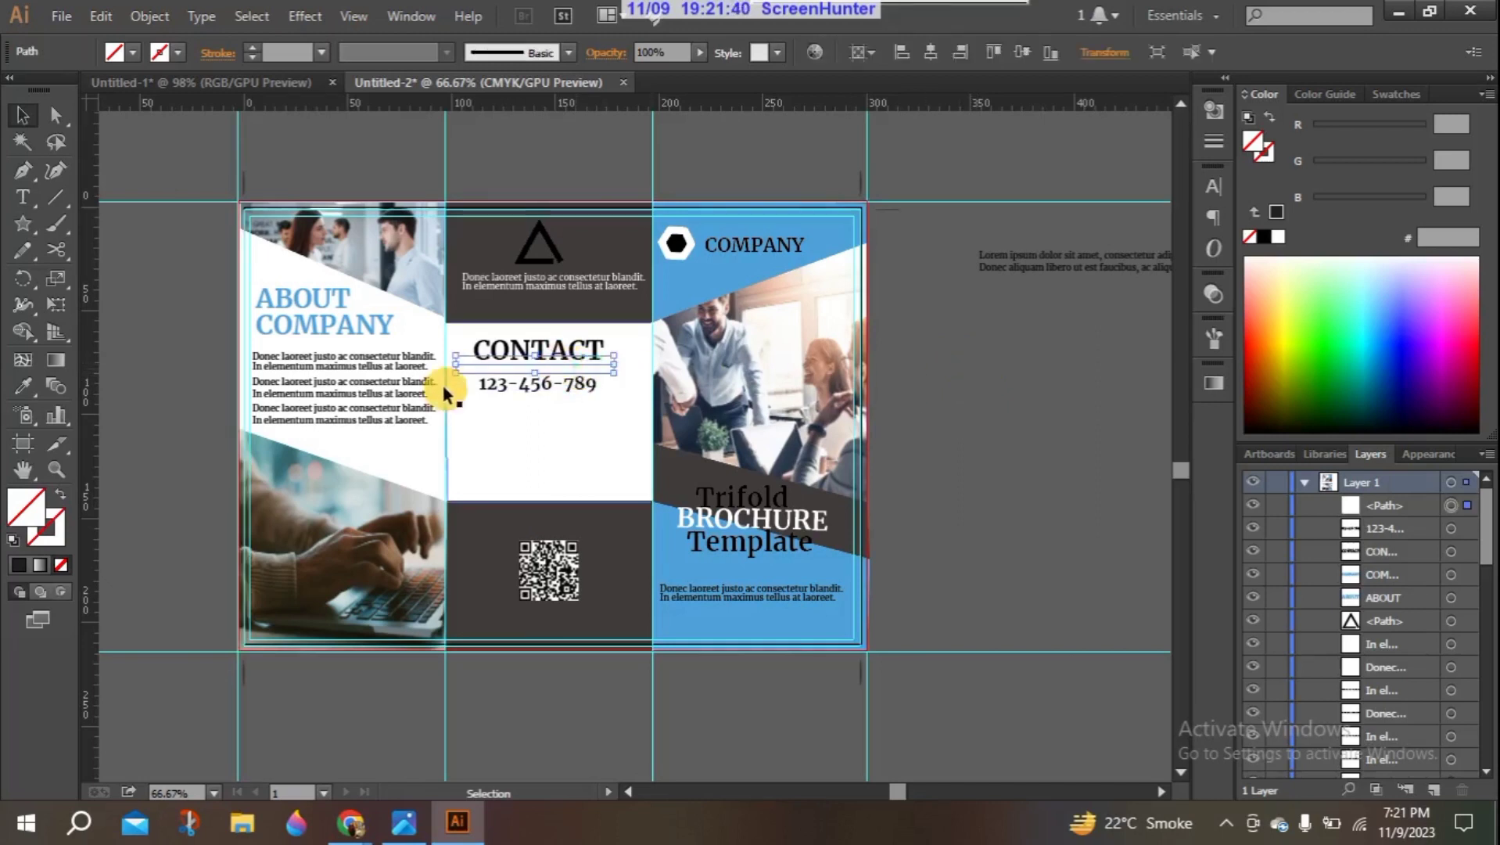
{"action": "left_click", "coordinate": [49, 538]}
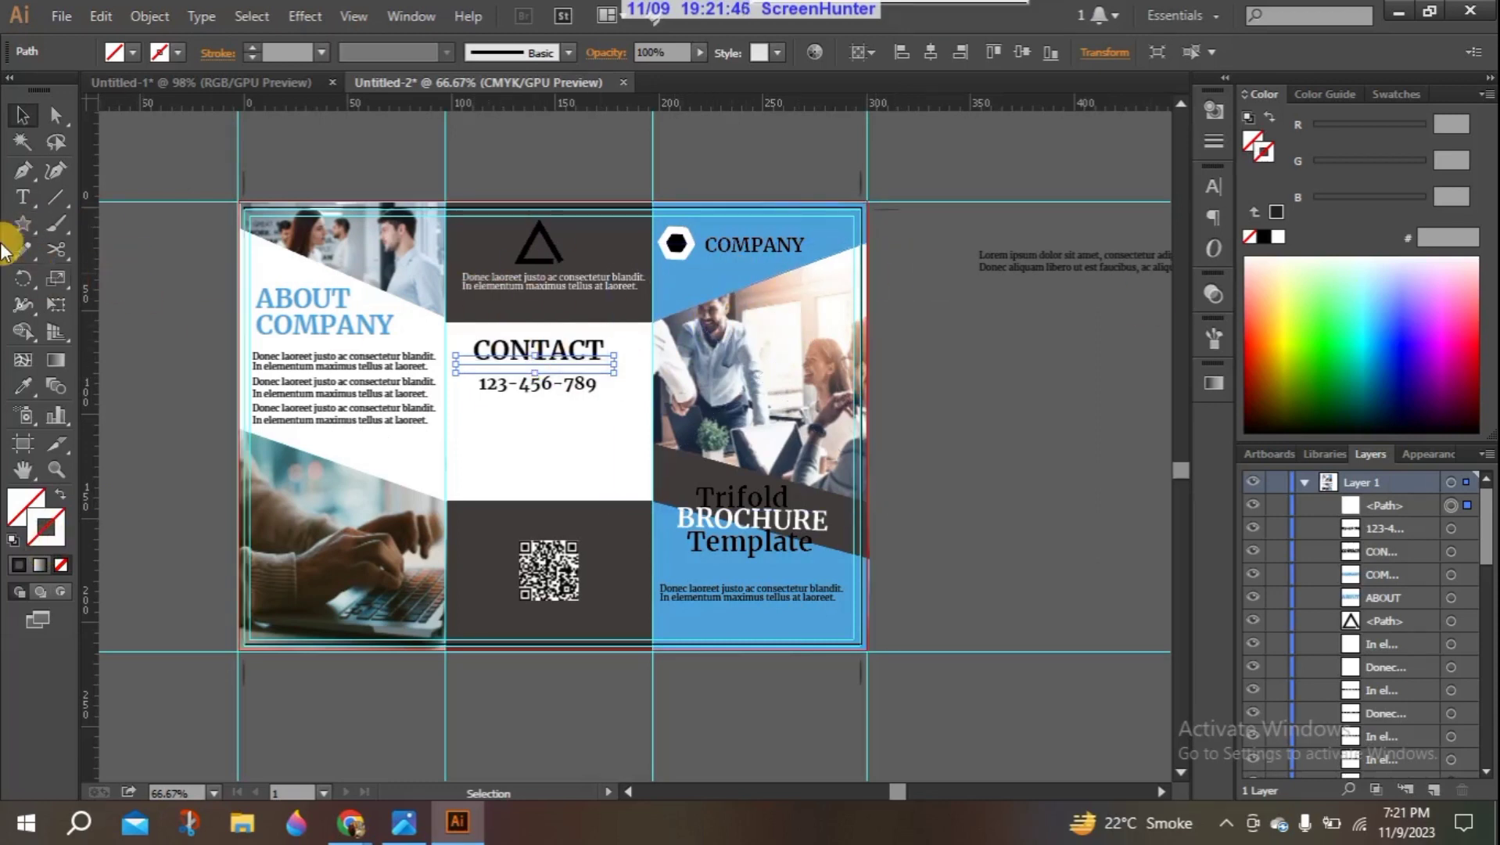
{"action": "left_click", "coordinate": [24, 385]}
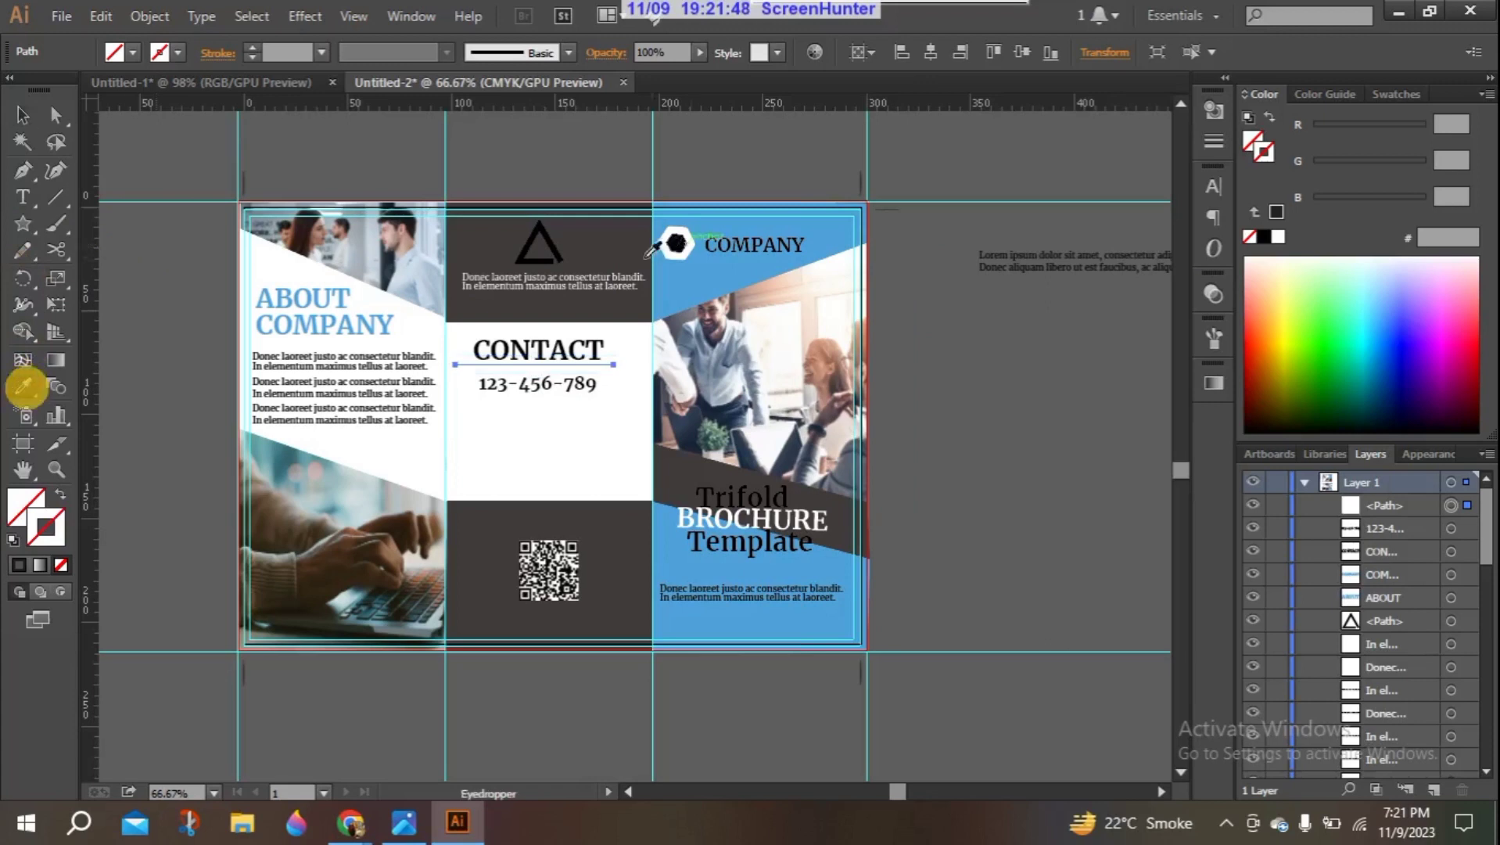
{"action": "left_click", "coordinate": [682, 300]}
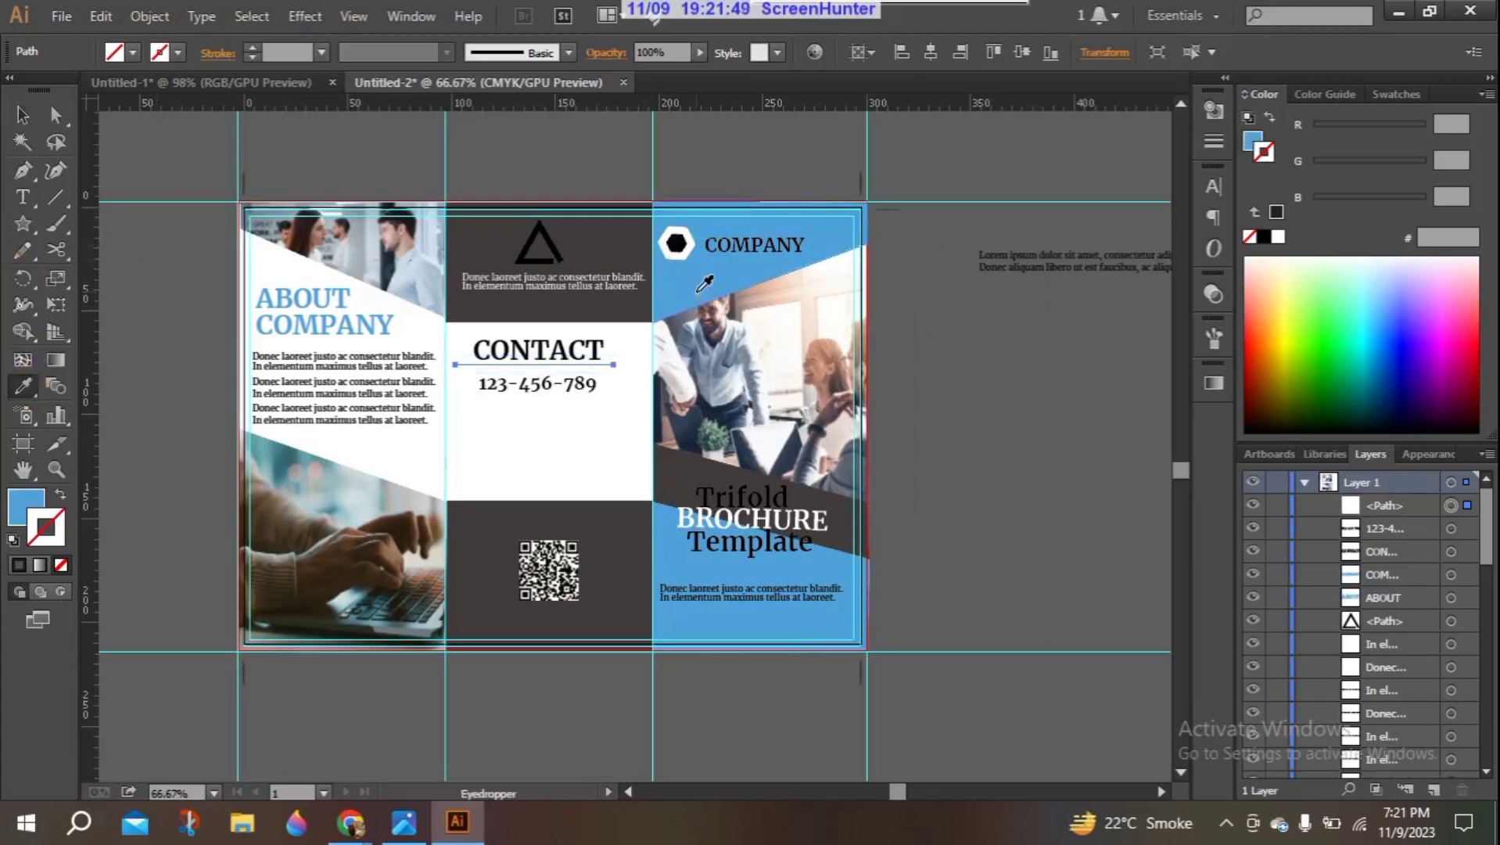
{"action": "left_click", "coordinate": [61, 494]}
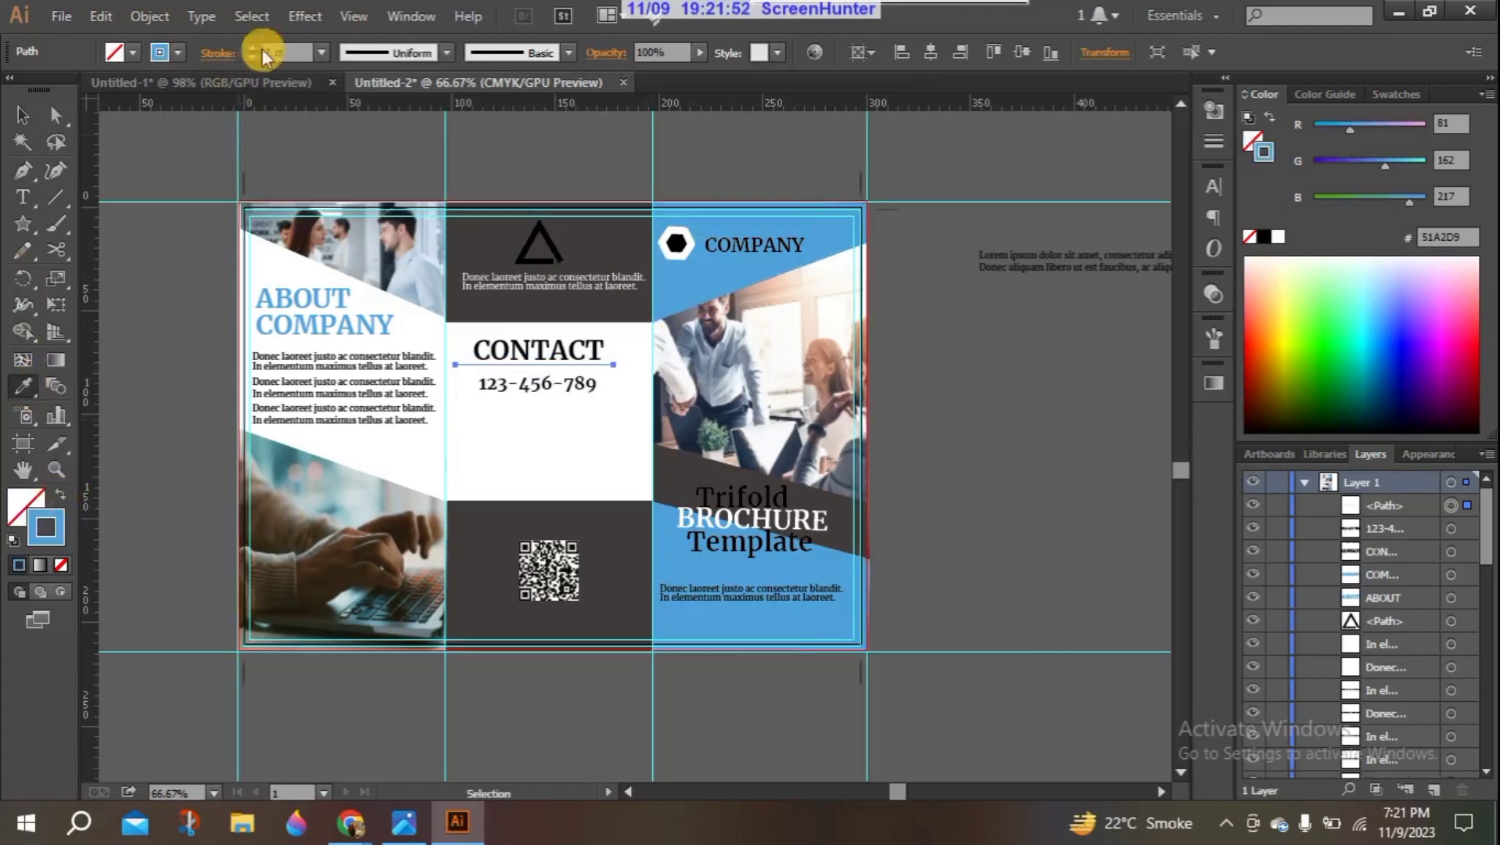
{"action": "left_click", "coordinate": [251, 47]}
{"action": "left_click", "coordinate": [251, 47]}
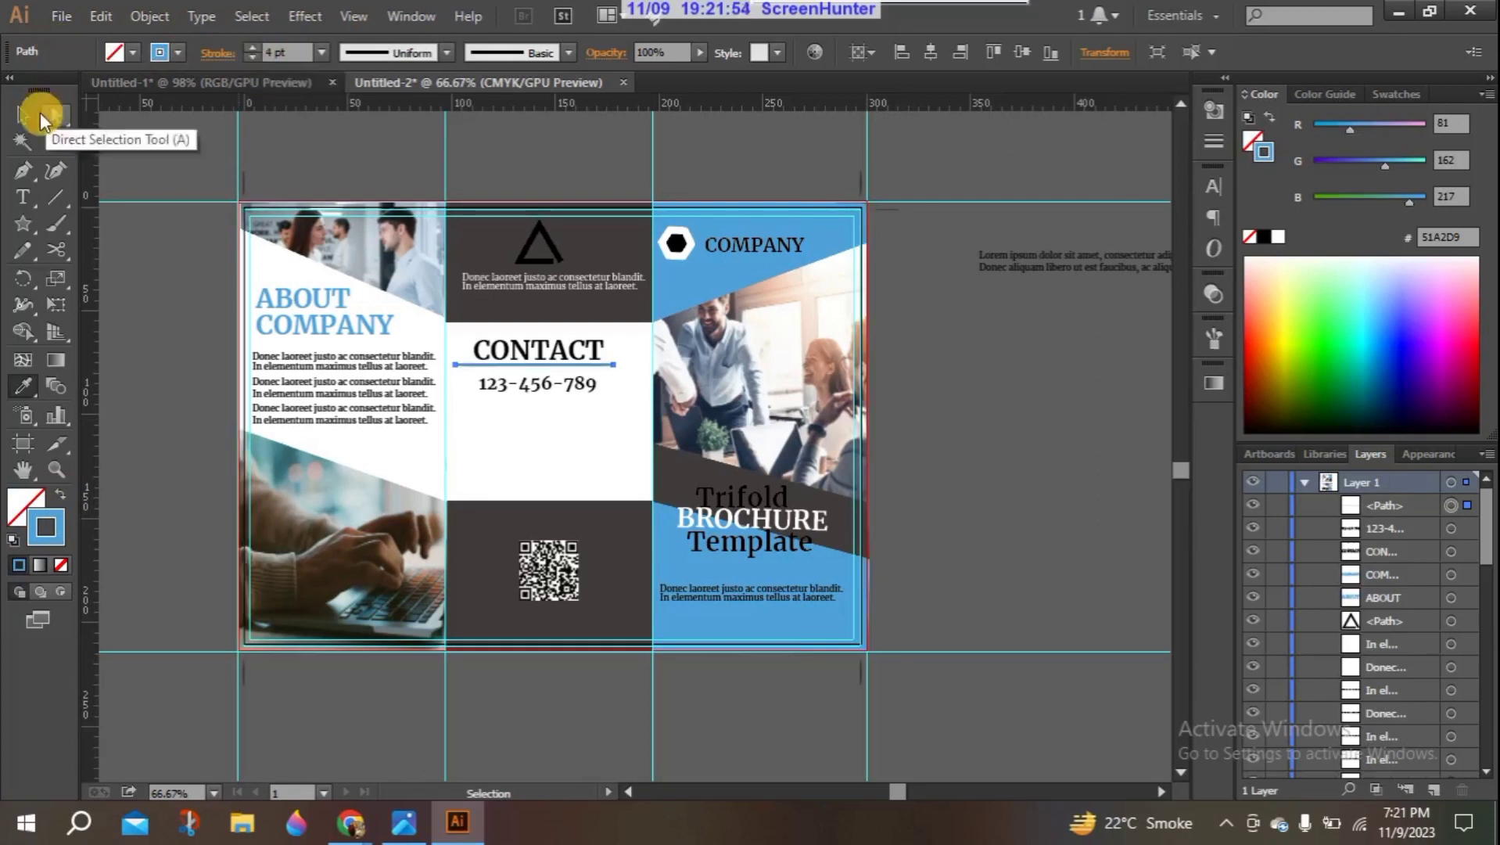
Step: Center the blue line below CONTACT and shorten it evenly so it extends only slightly past the heading
{"action": "left_click", "coordinate": [21, 117]}
{"action": "left_click_drag", "start_coordinate": [524, 366], "coordinate": [575, 366]}
{"action": "left_click", "coordinate": [1025, 347]}
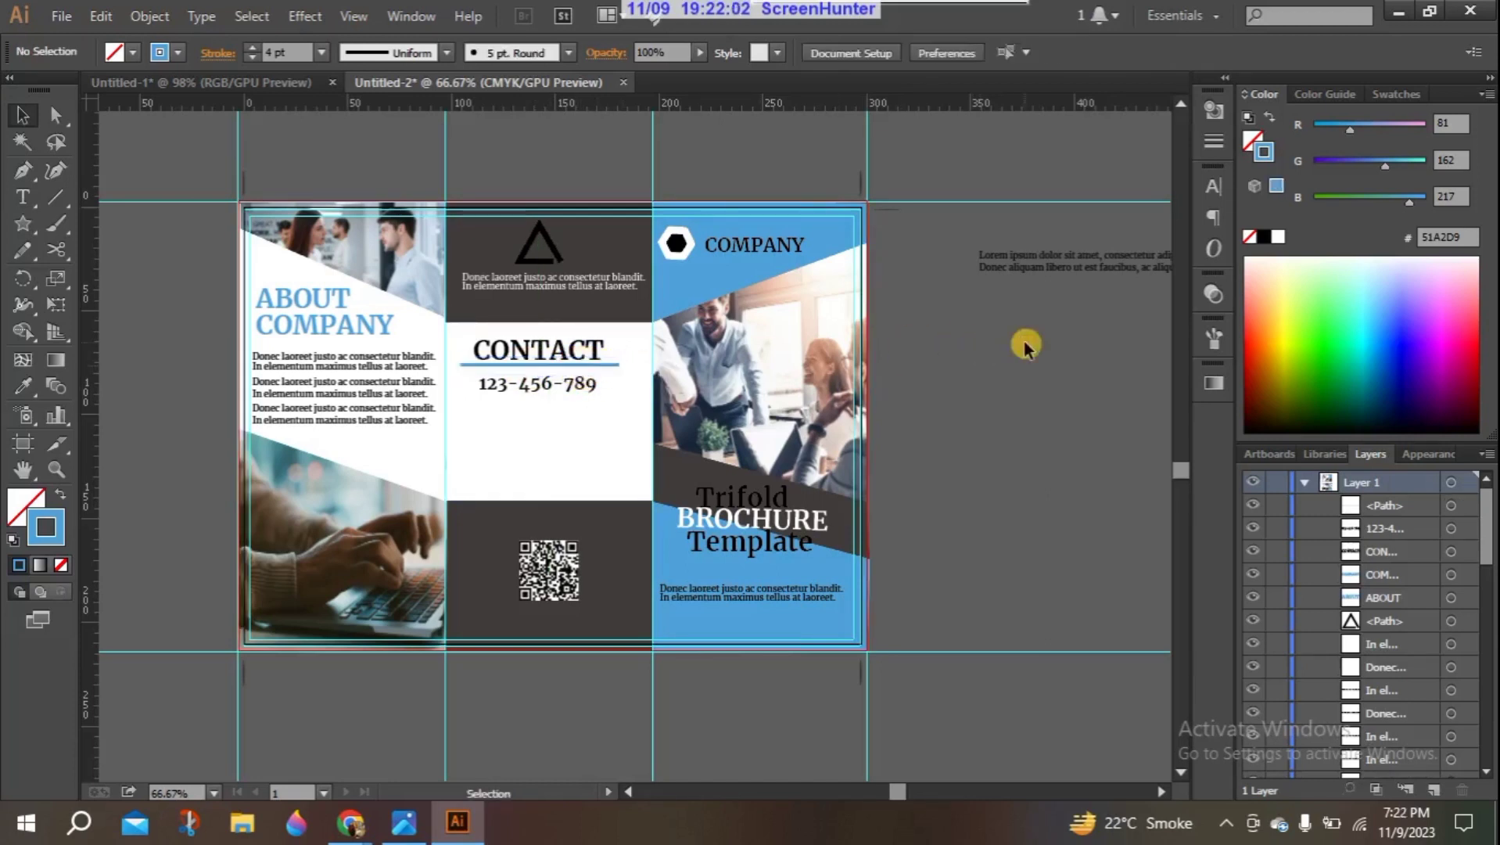
{"action": "left_click", "coordinate": [573, 359]}
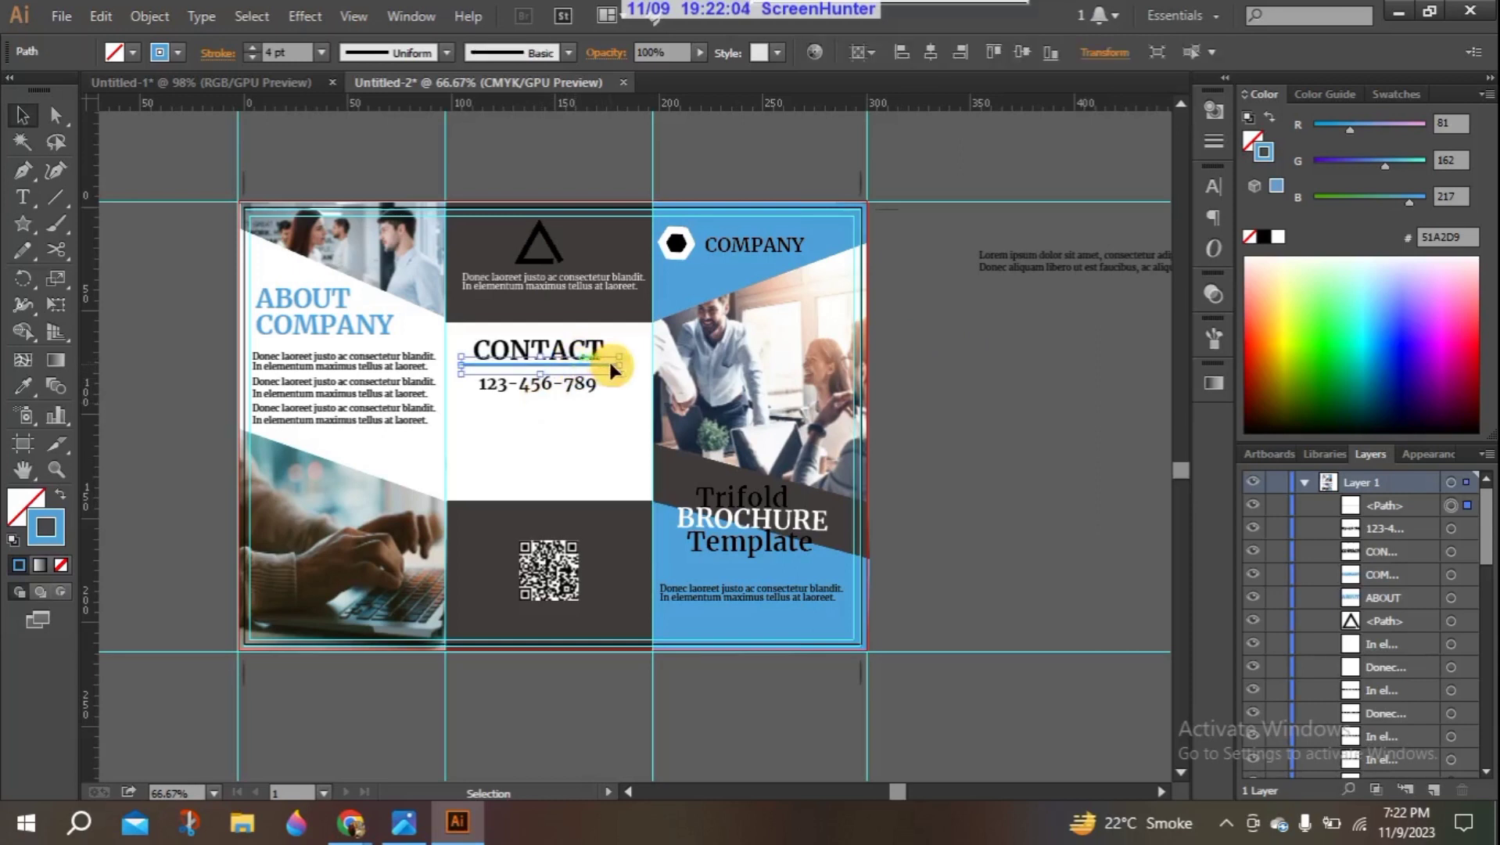
{"action": "left_click_drag", "start_coordinate": [623, 367], "coordinate": [612, 370]}
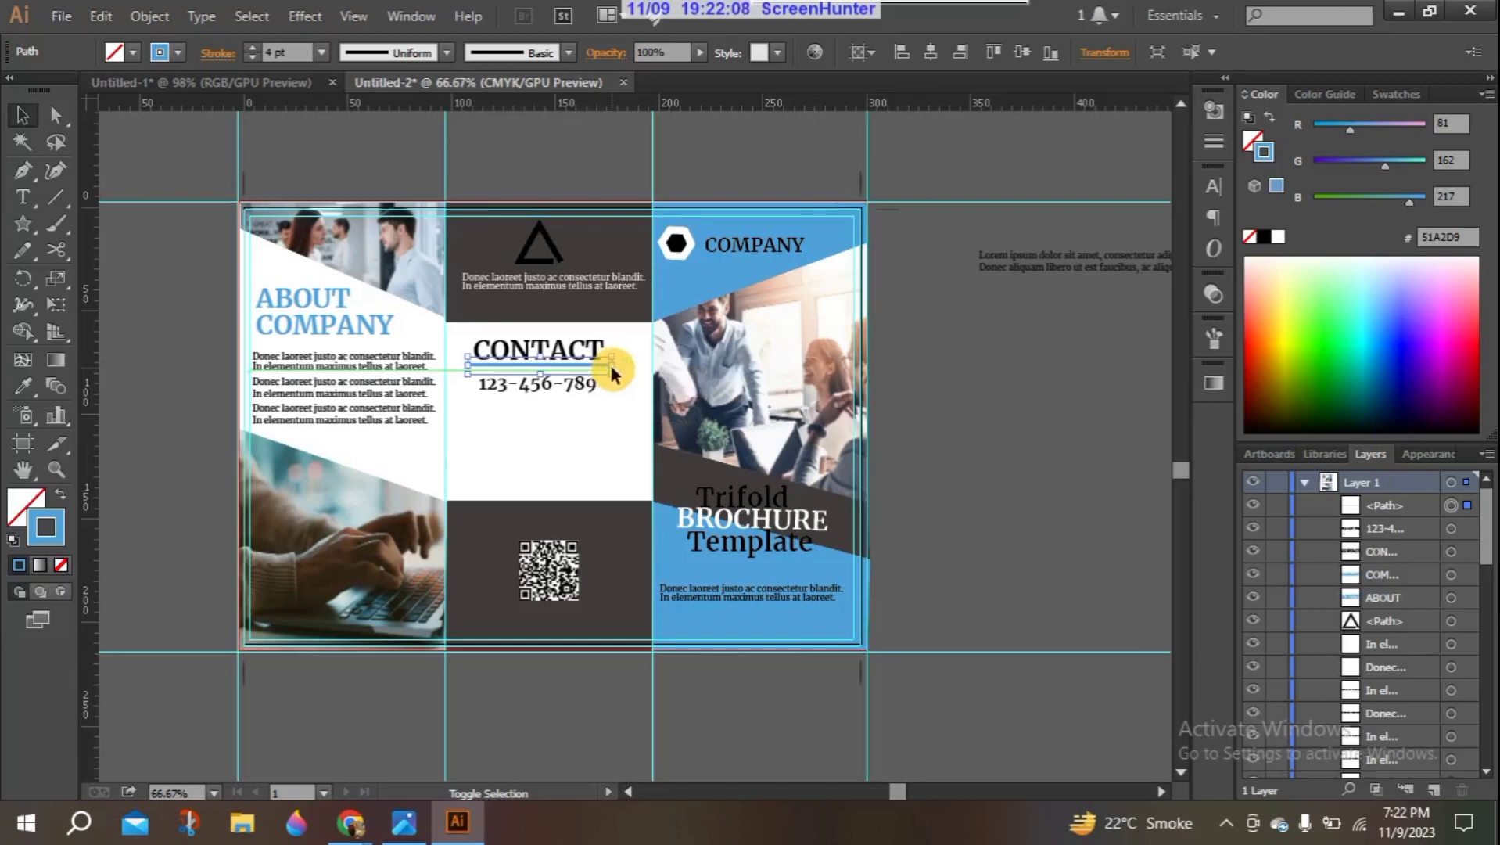
{"action": "left_click", "coordinate": [964, 391]}
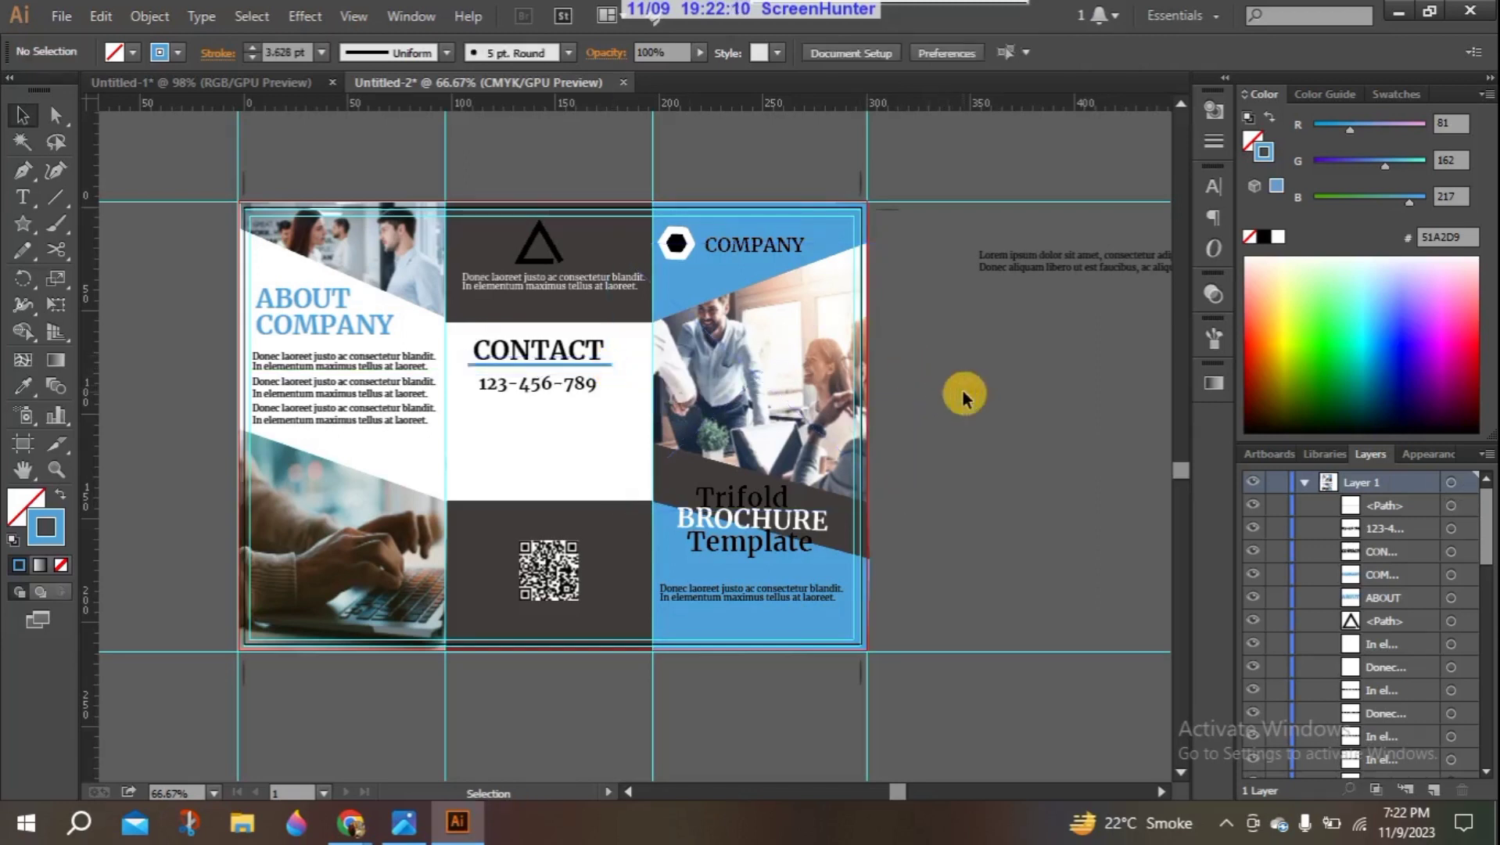
Step: Add a second phone number as a separate 24 pt Merriweather Bold line directly below the first one
{"action": "left_click", "coordinate": [547, 385]}
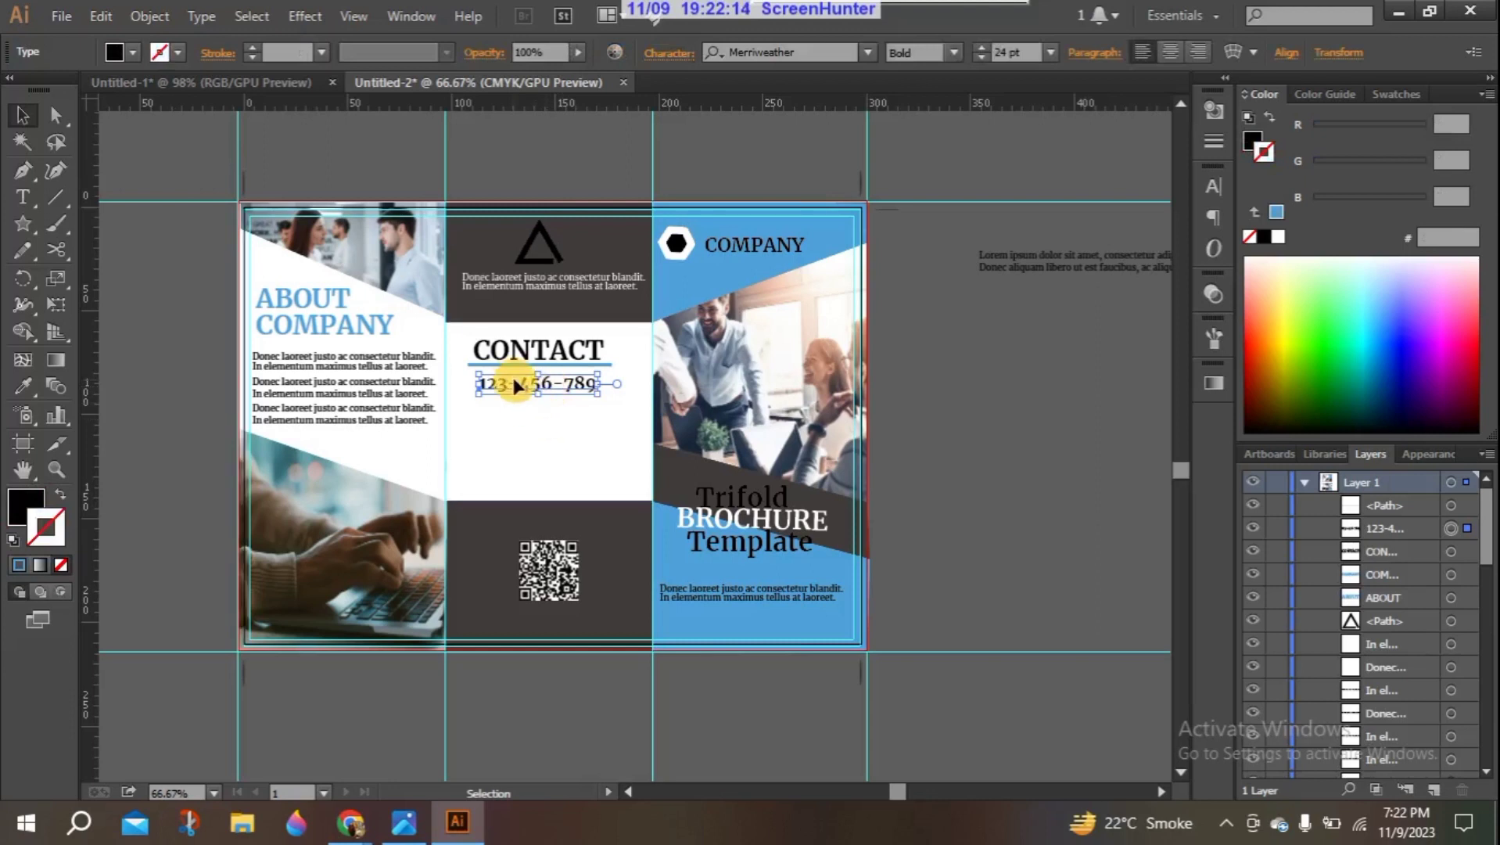
{"action": "left_click", "coordinate": [43, 196]}
{"action": "left_click", "coordinate": [24, 198]}
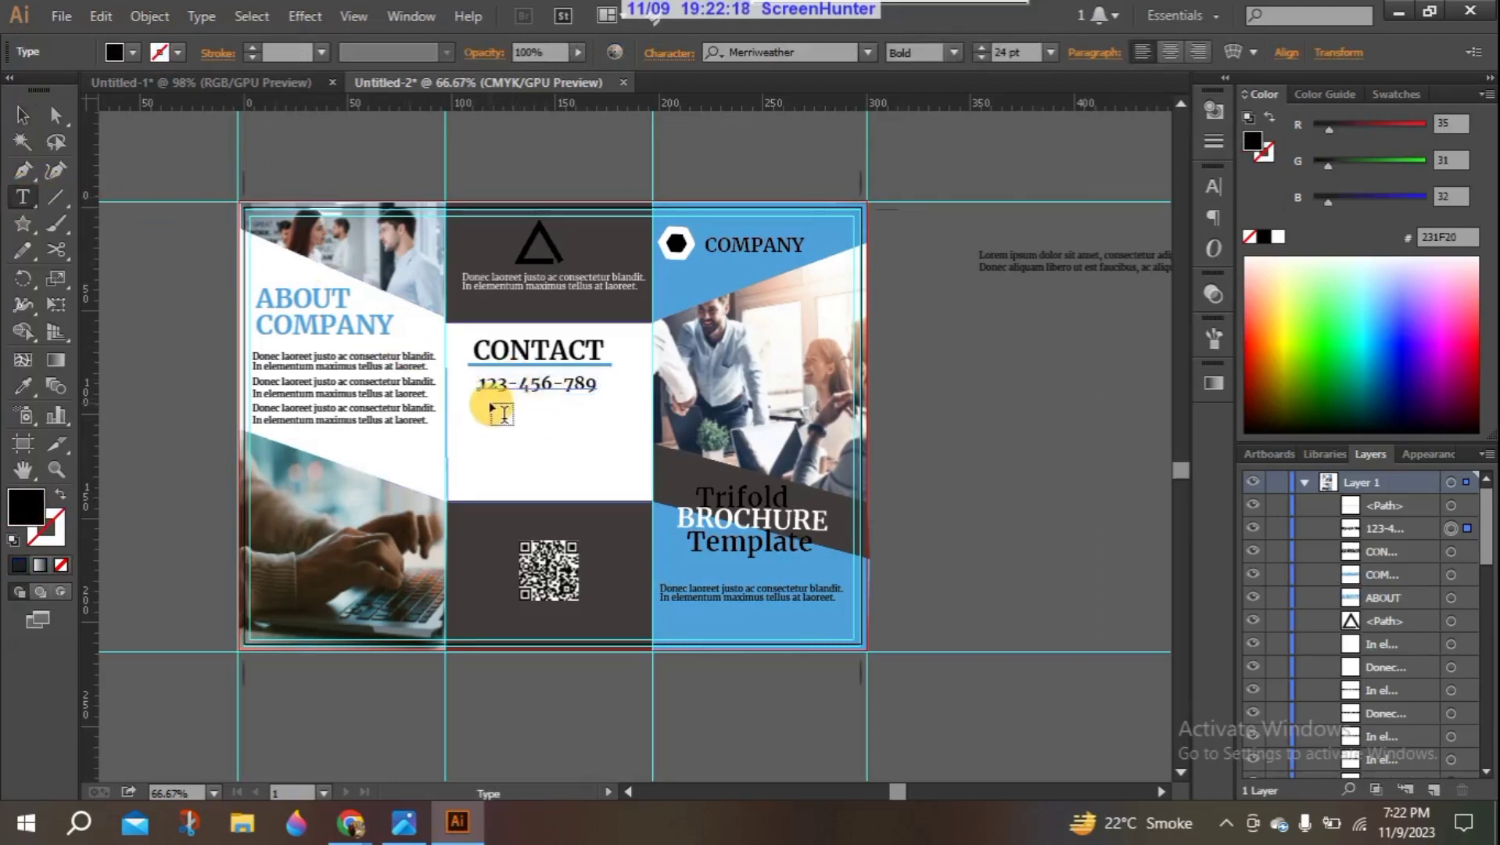
{"action": "left_click", "coordinate": [492, 419]}
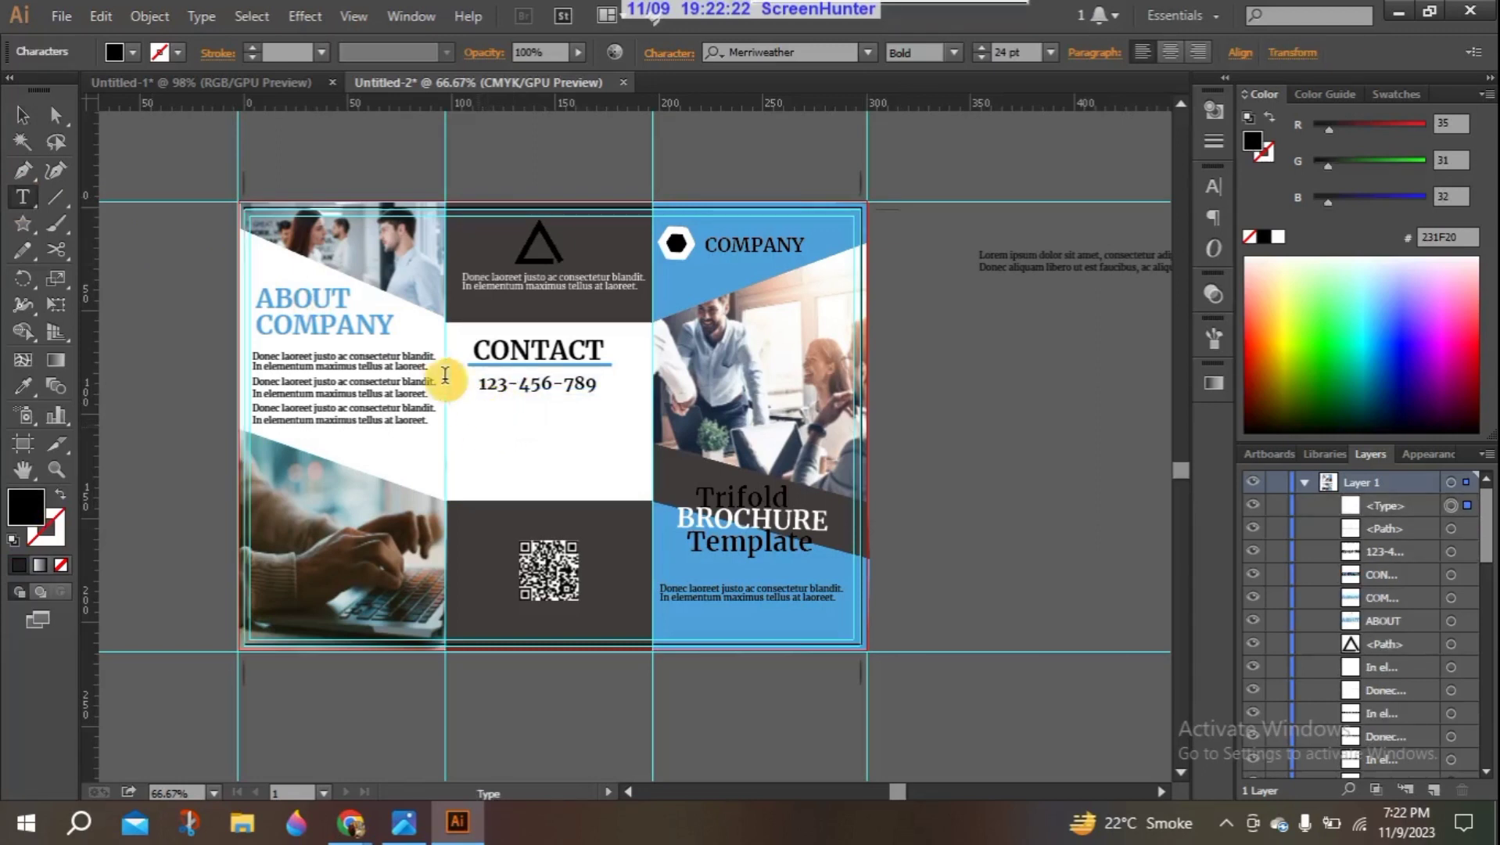
{"action": "left_click", "coordinate": [23, 117]}
{"action": "left_click", "coordinate": [23, 198]}
{"action": "left_click", "coordinate": [501, 435]}
{"action": "left_click", "coordinate": [483, 420]}
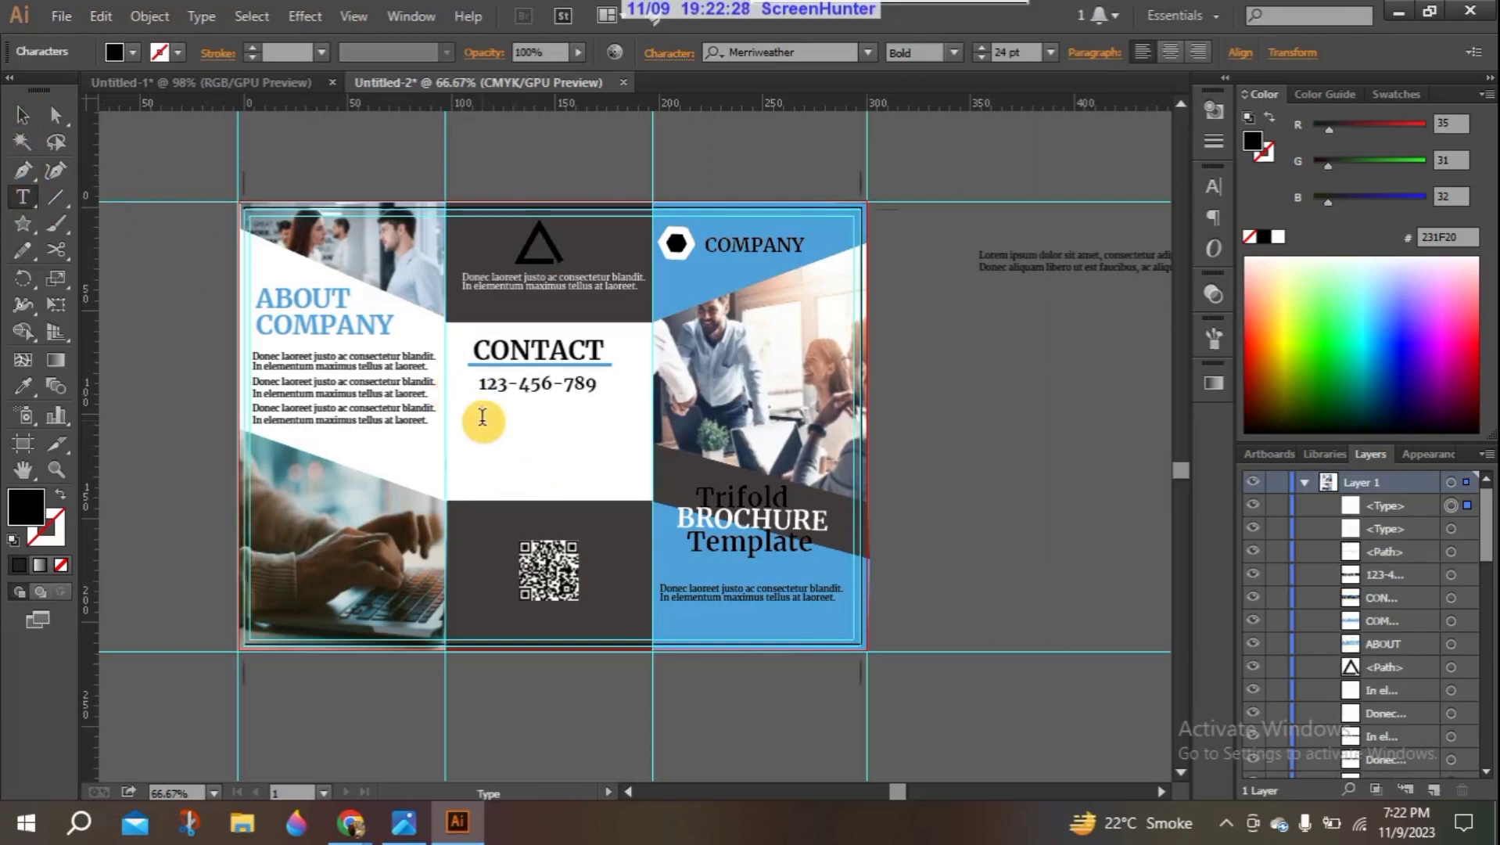
{"action": "type", "text": "789-456-132"}
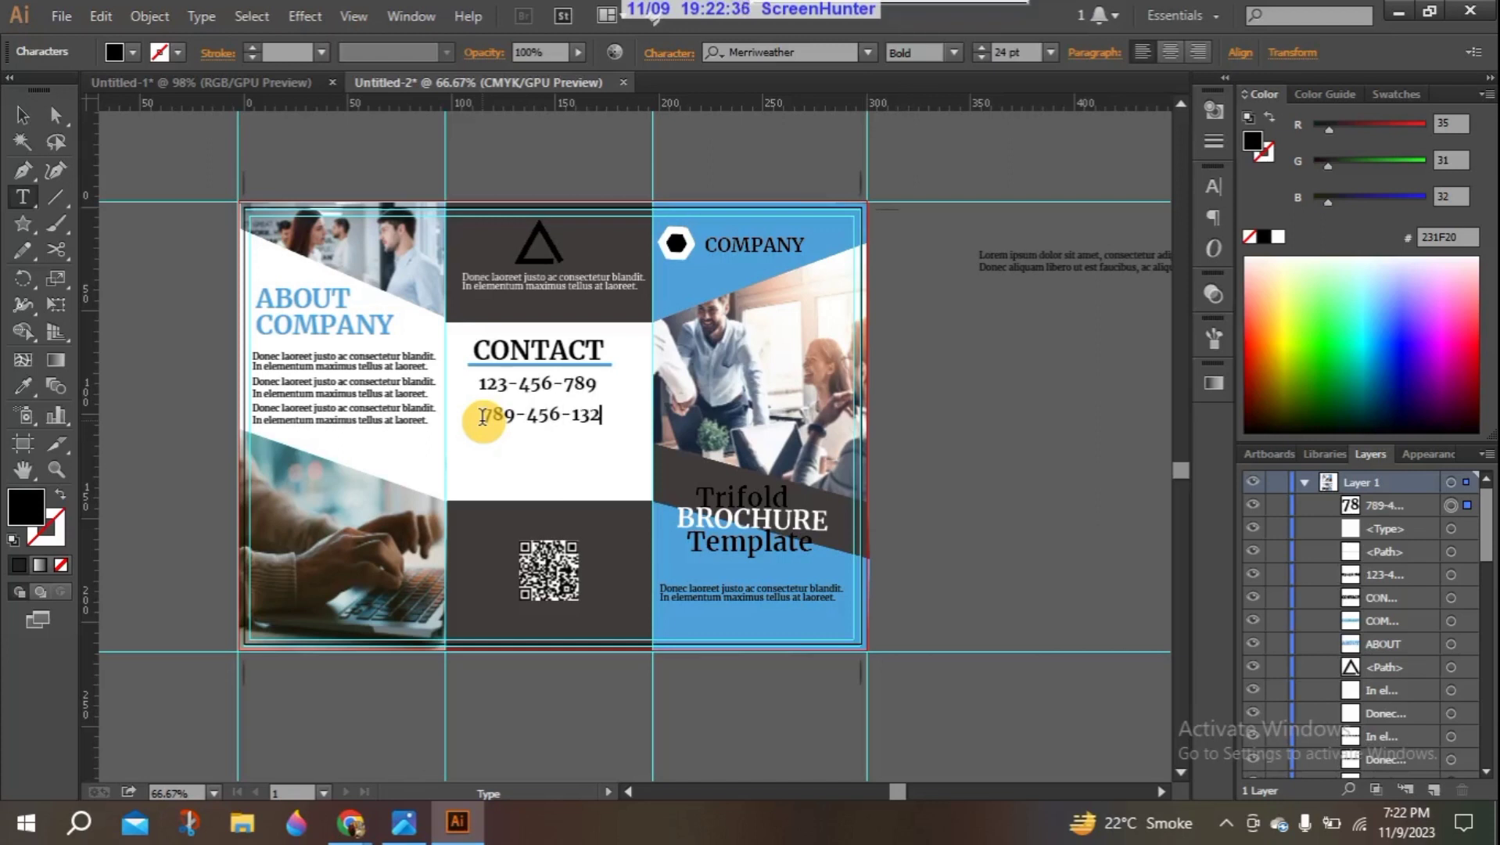
{"action": "left_click", "coordinate": [22, 116]}
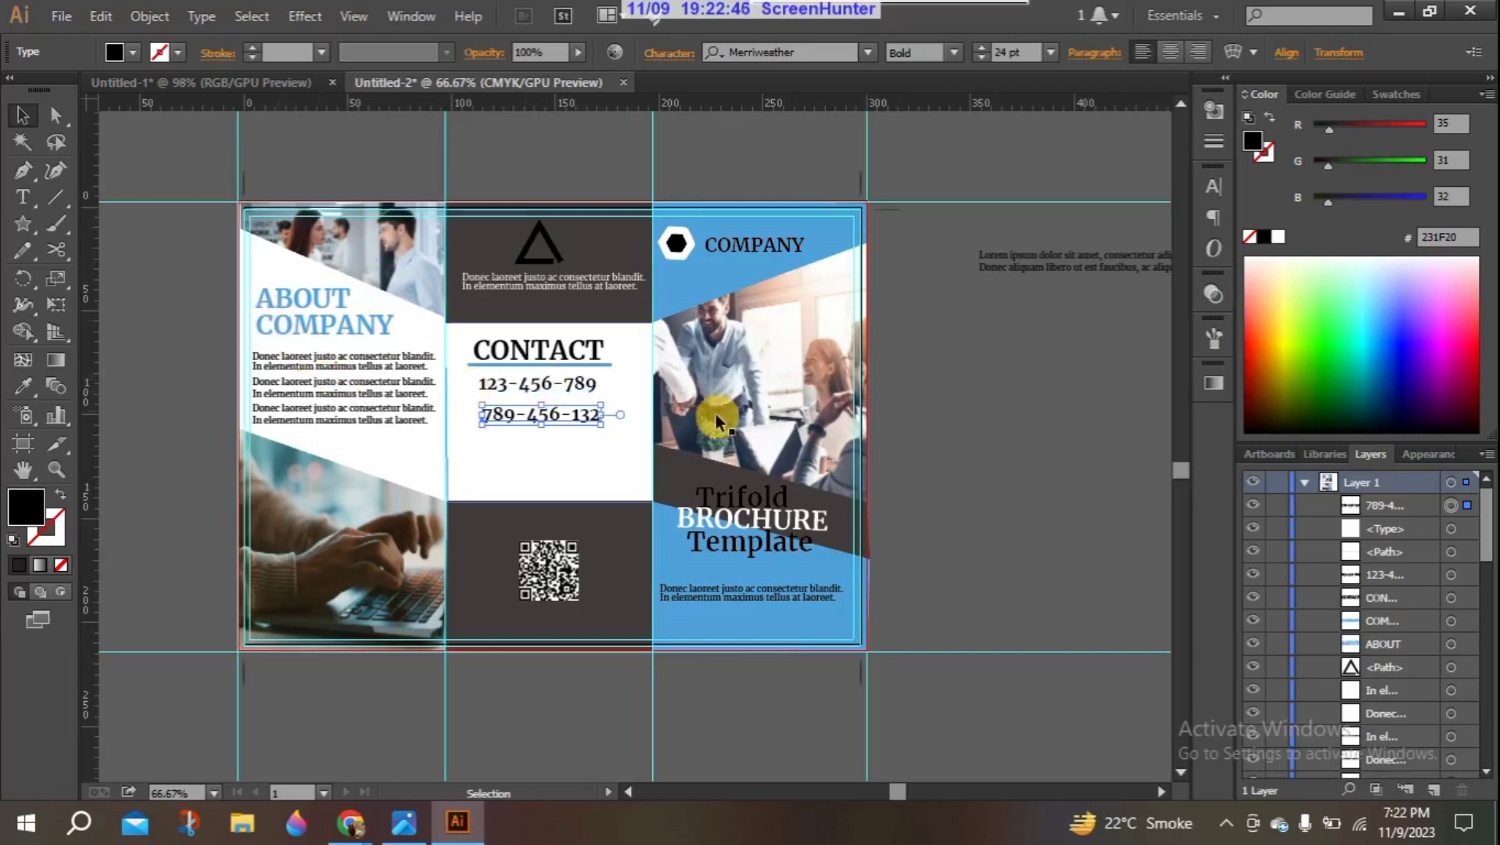
Step: Move both phone numbers together slightly down and right, leaving a wider gap below the blue line
{"action": "left_click", "coordinate": [507, 386], "text": "shift"}
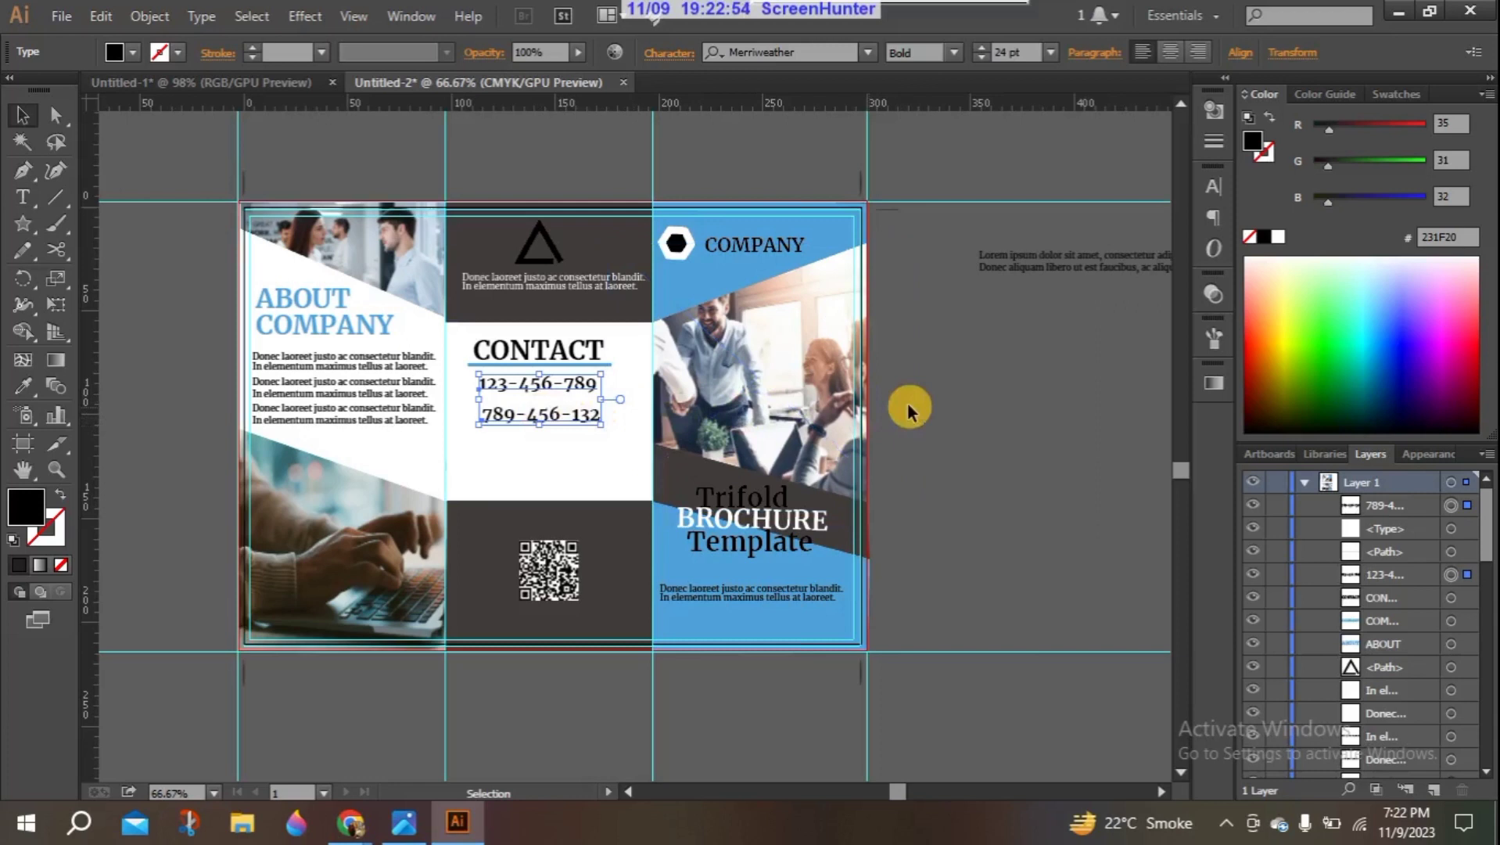
{"action": "left_click", "coordinate": [1005, 400]}
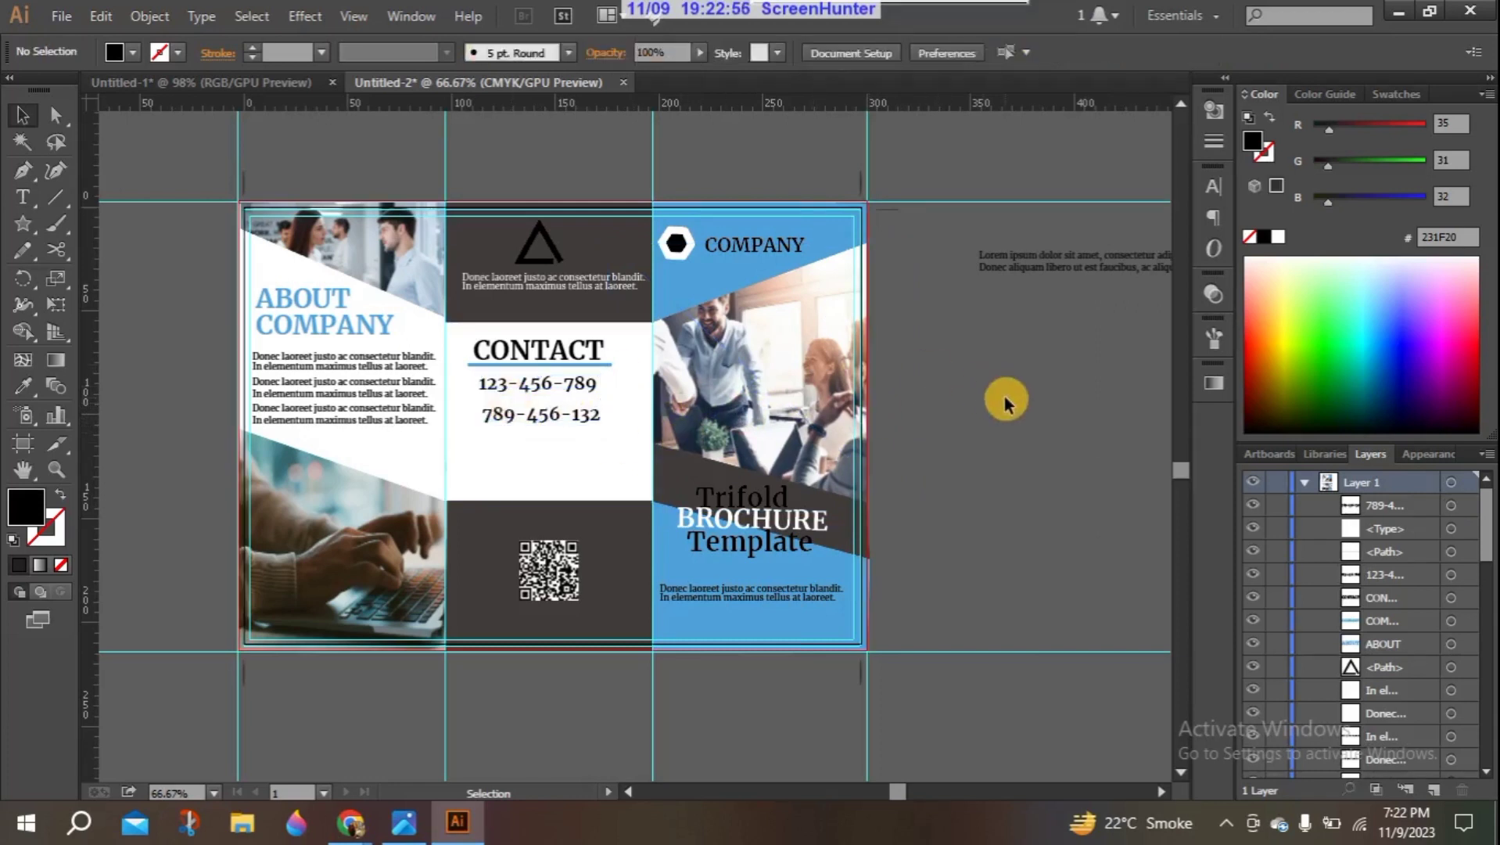
{"action": "left_click", "coordinate": [542, 389]}
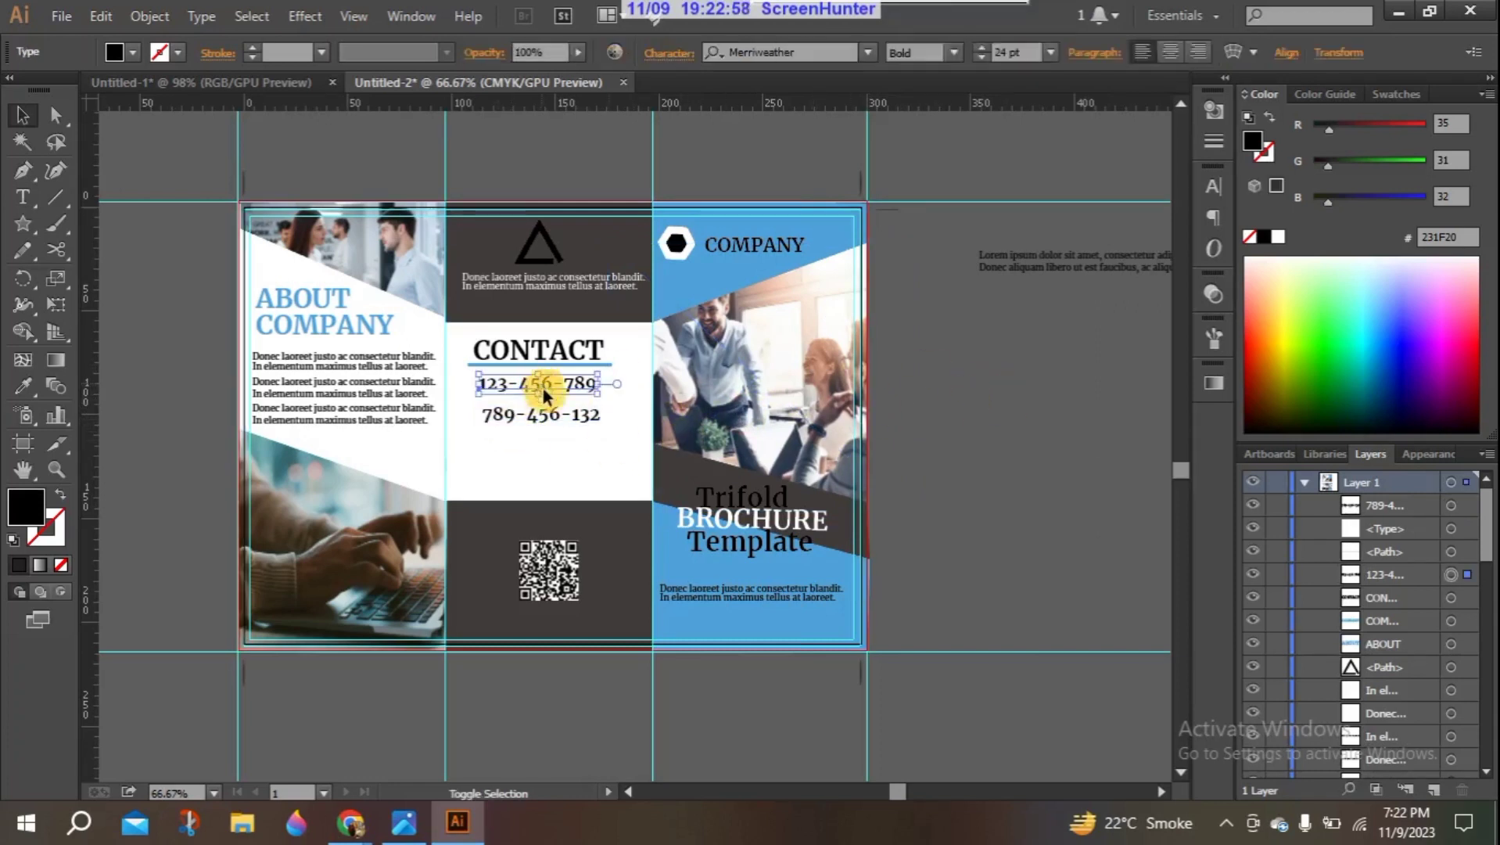
{"action": "left_click", "coordinate": [550, 410], "text": "shift"}
{"action": "left_click_drag", "start_coordinate": [548, 401], "coordinate": [545, 414]}
{"action": "left_click", "coordinate": [925, 400]}
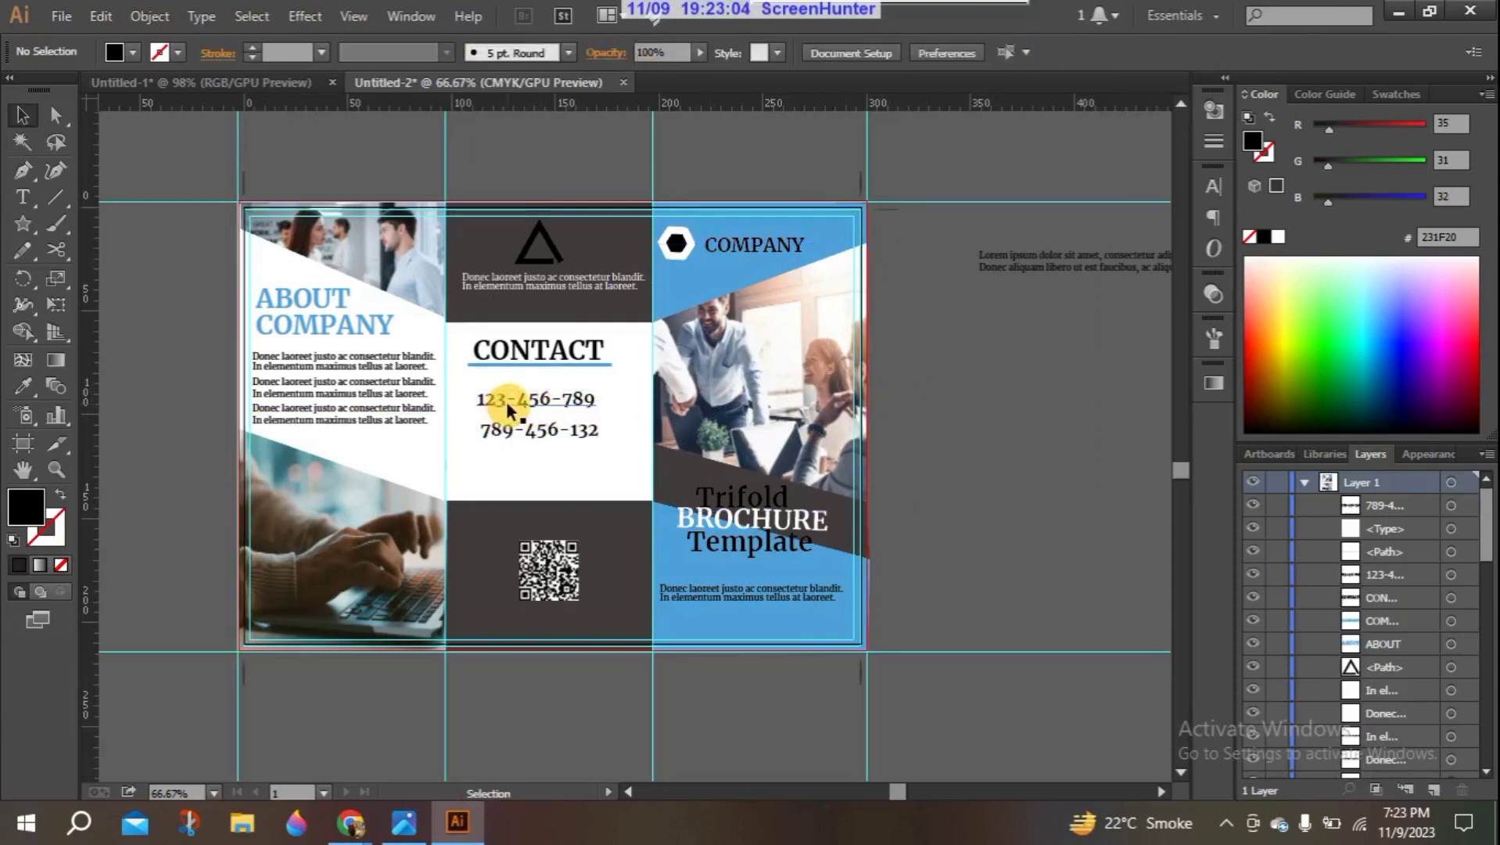
{"action": "left_click", "coordinate": [515, 429], "text": "shift"}
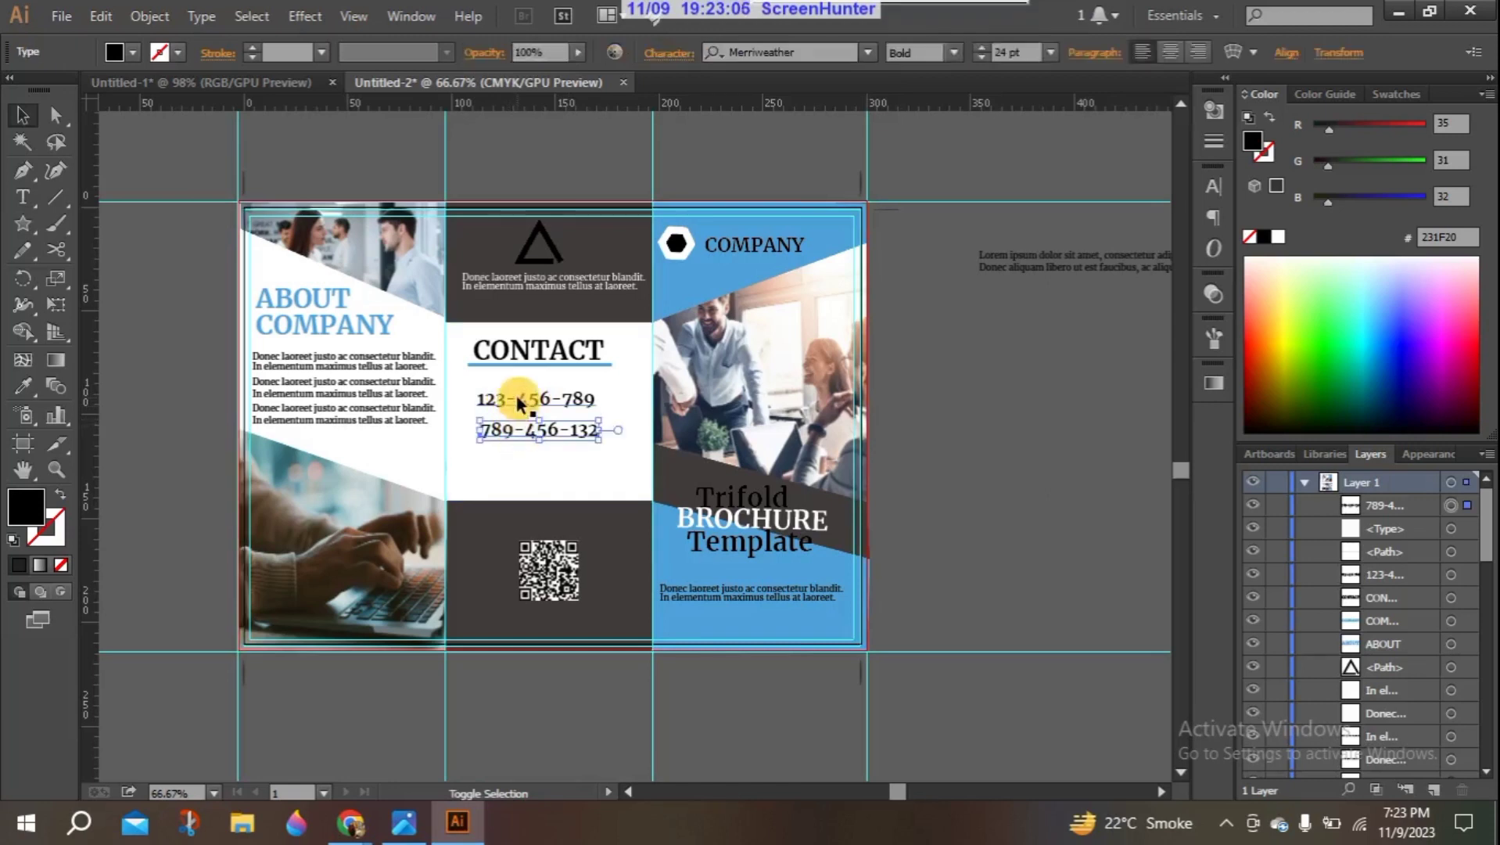
{"action": "left_click", "coordinate": [518, 403], "text": "shift"}
{"action": "left_click_drag", "start_coordinate": [518, 404], "coordinate": [543, 406]}
{"action": "left_click", "coordinate": [933, 374]}
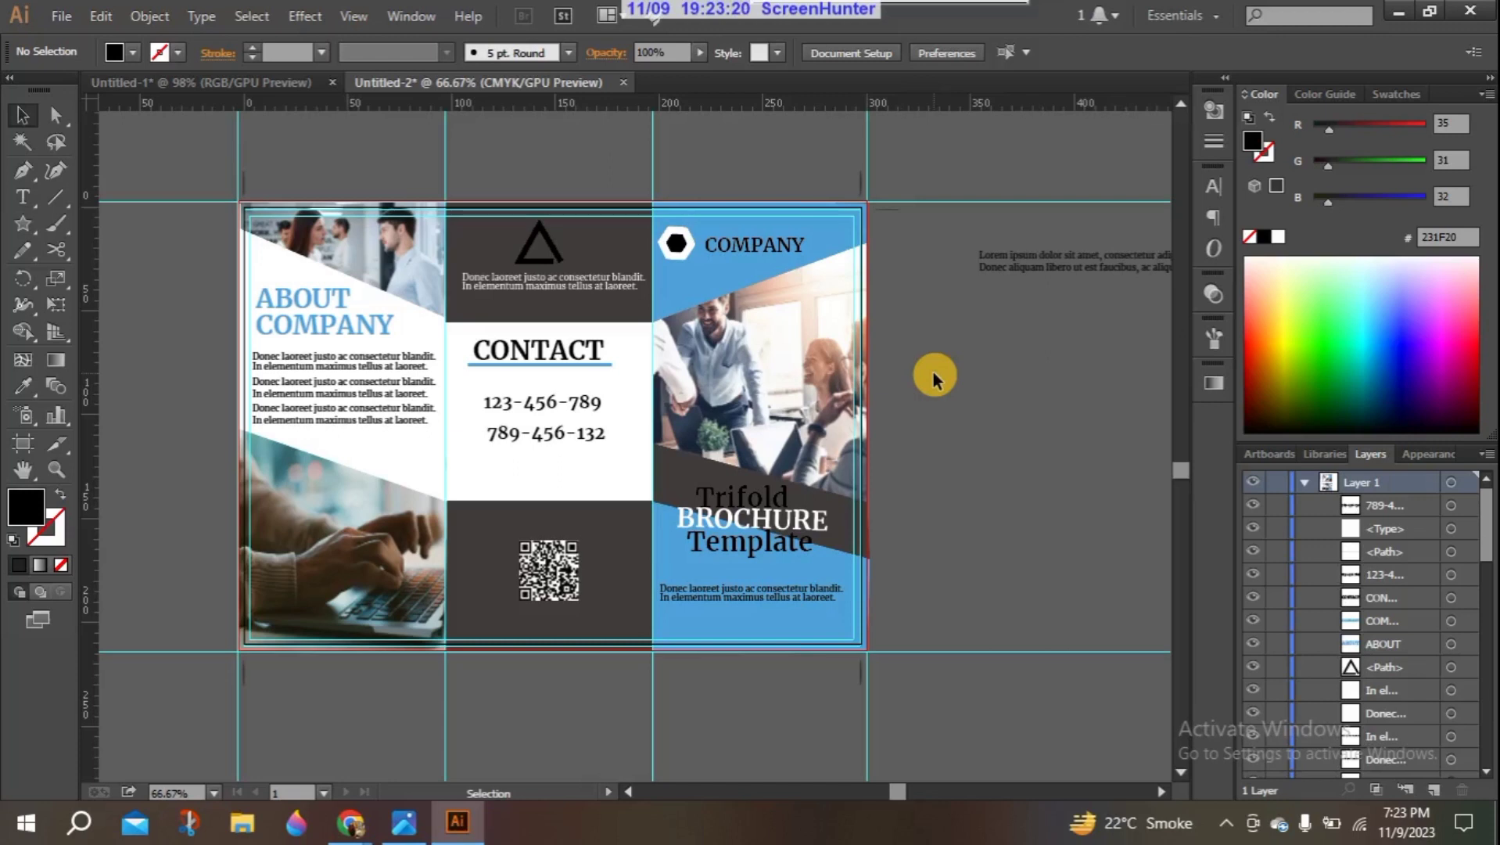
Step: Duplicate the front cover's line "In elementum maximus tellus at laoreet." and center the copy just below the QR code
{"action": "left_click", "coordinate": [723, 597]}
{"action": "left_click_drag", "start_coordinate": [723, 597], "coordinate": [535, 619]}
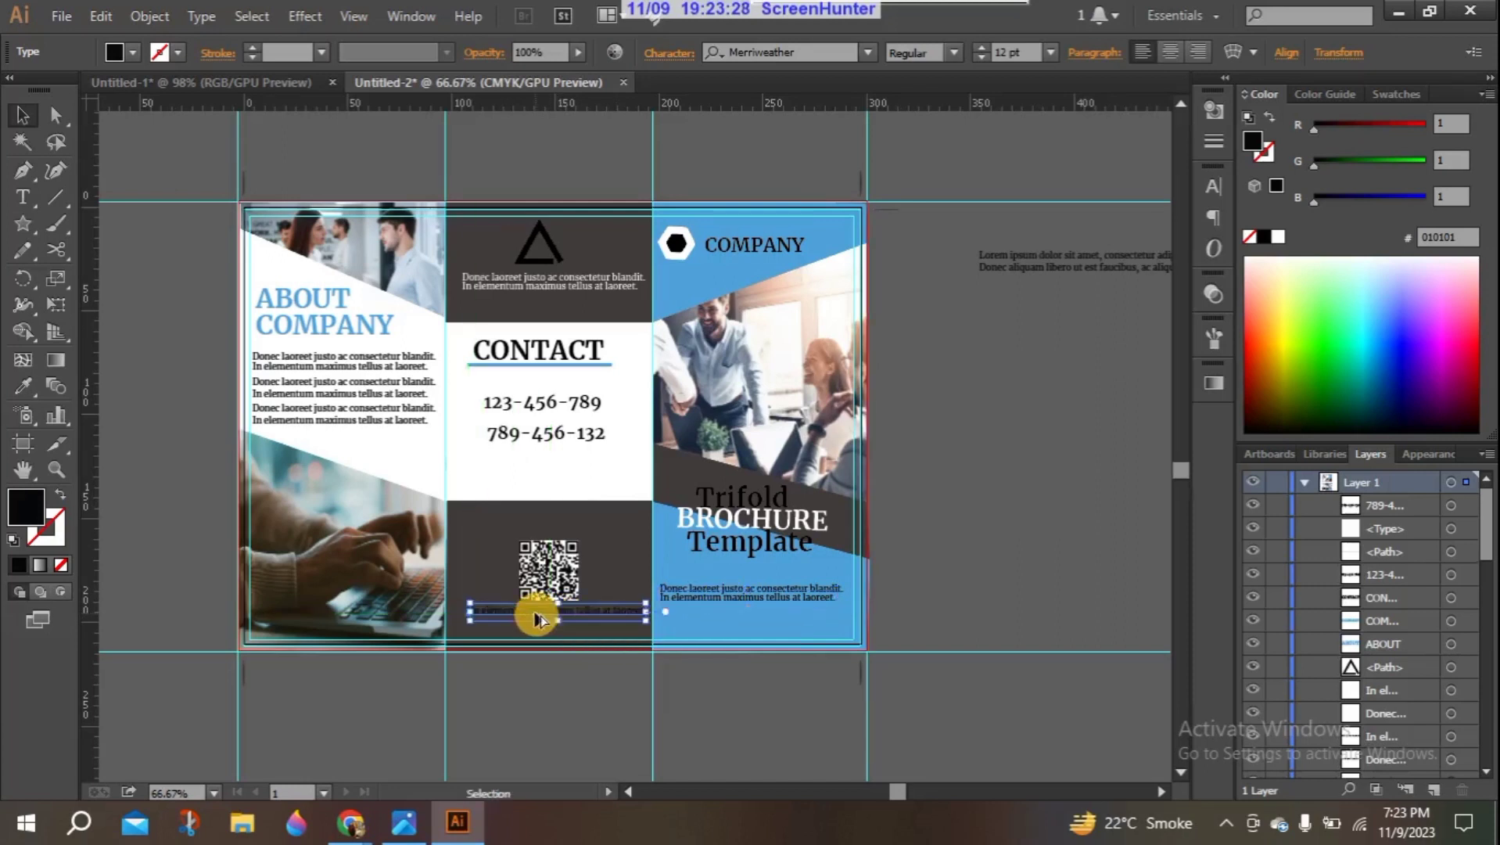
{"action": "scroll", "coordinate": [1134, 528], "scroll_direction": "down", "scroll_amount": 5}
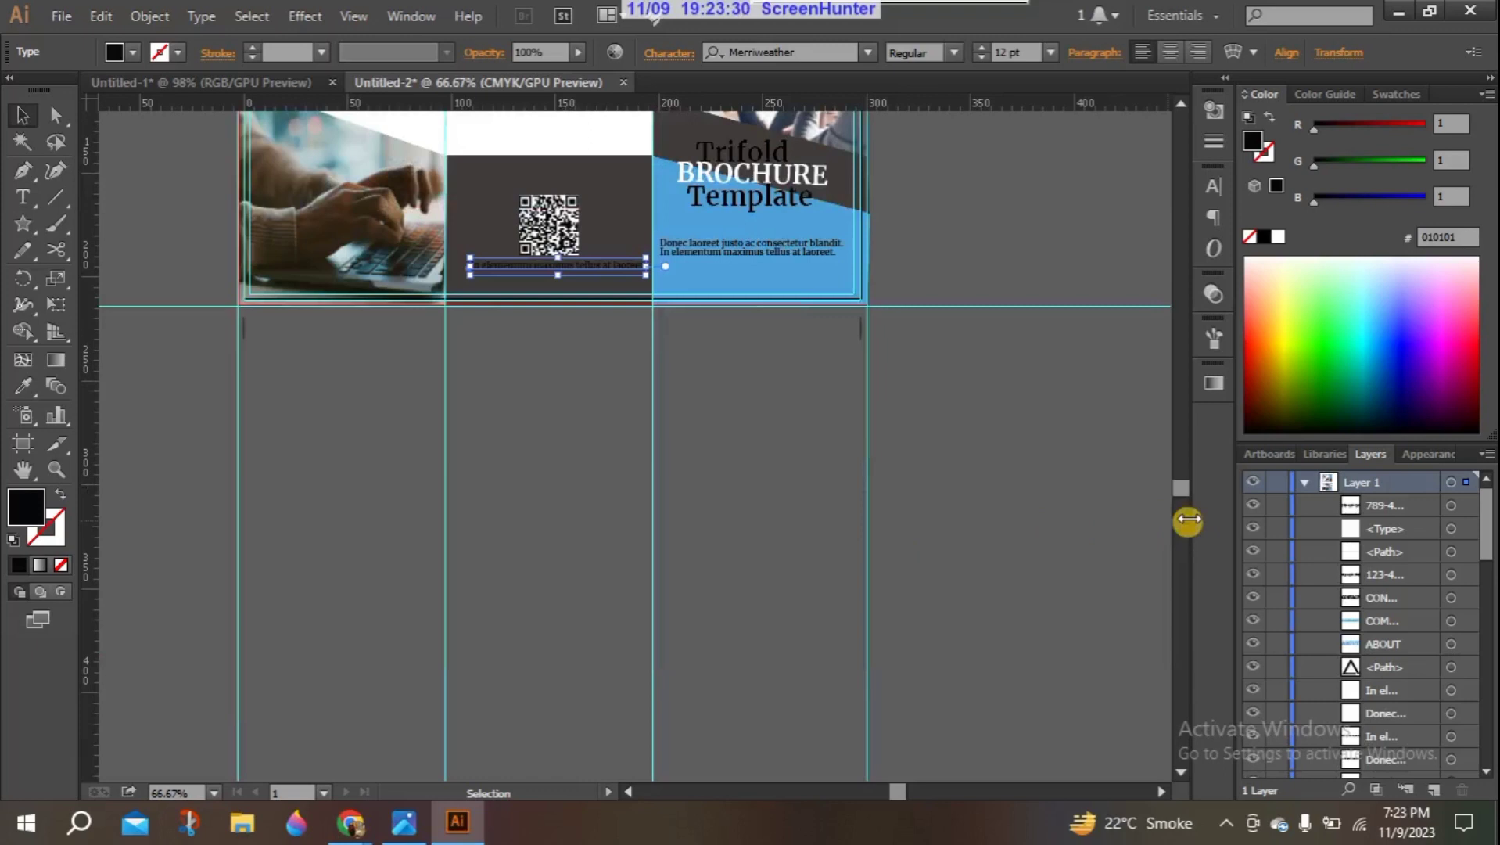
{"action": "key", "text": "ctrl+0"}
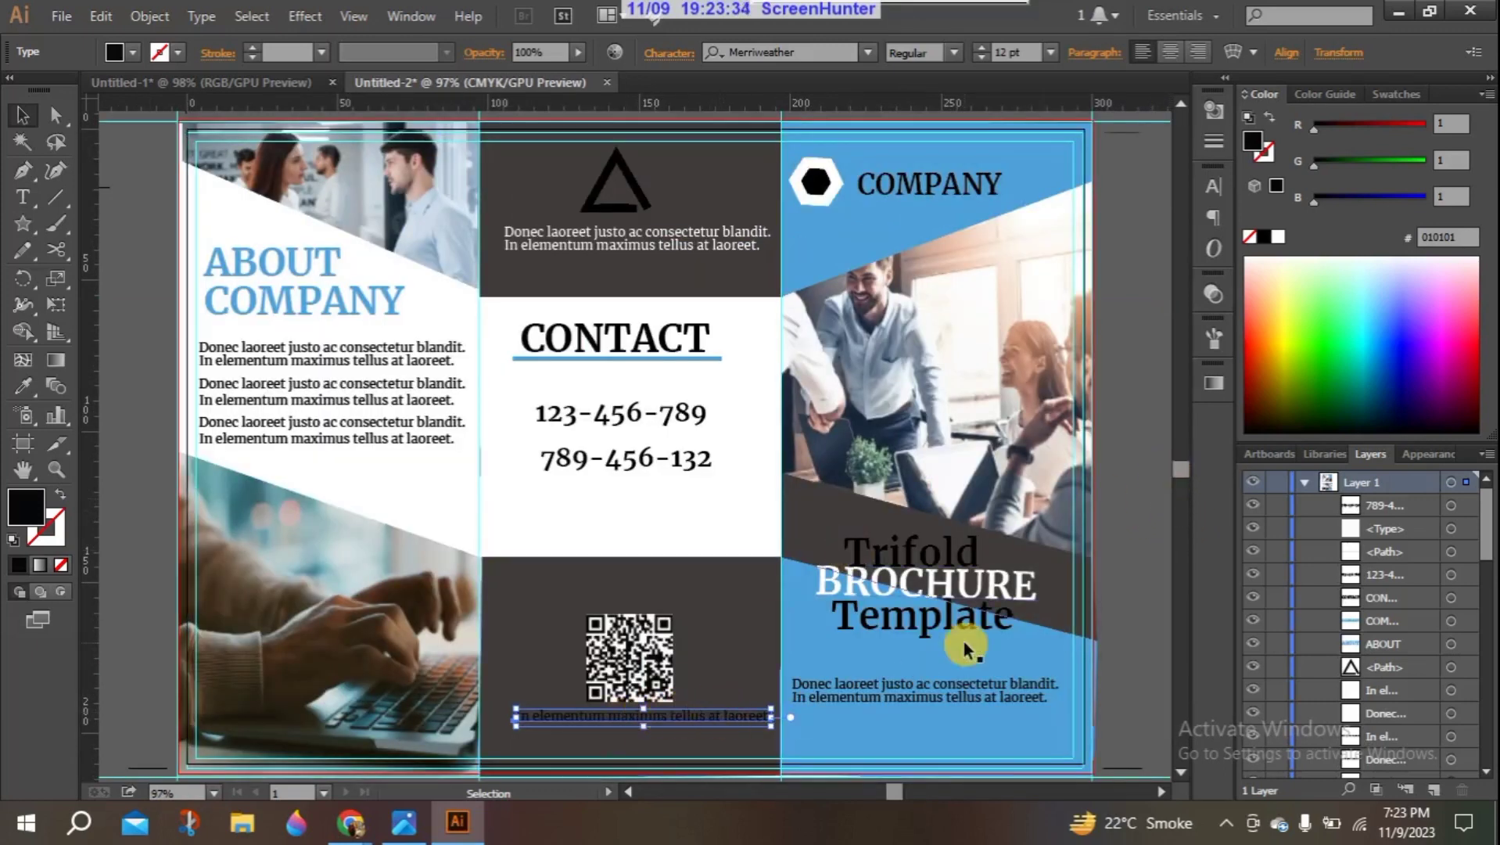
{"action": "left_click_drag", "start_coordinate": [679, 715], "coordinate": [667, 724]}
{"action": "left_click", "coordinate": [1124, 520]}
Step: Change the fill of the text line below the QR code to white
{"action": "left_click", "coordinate": [643, 729]}
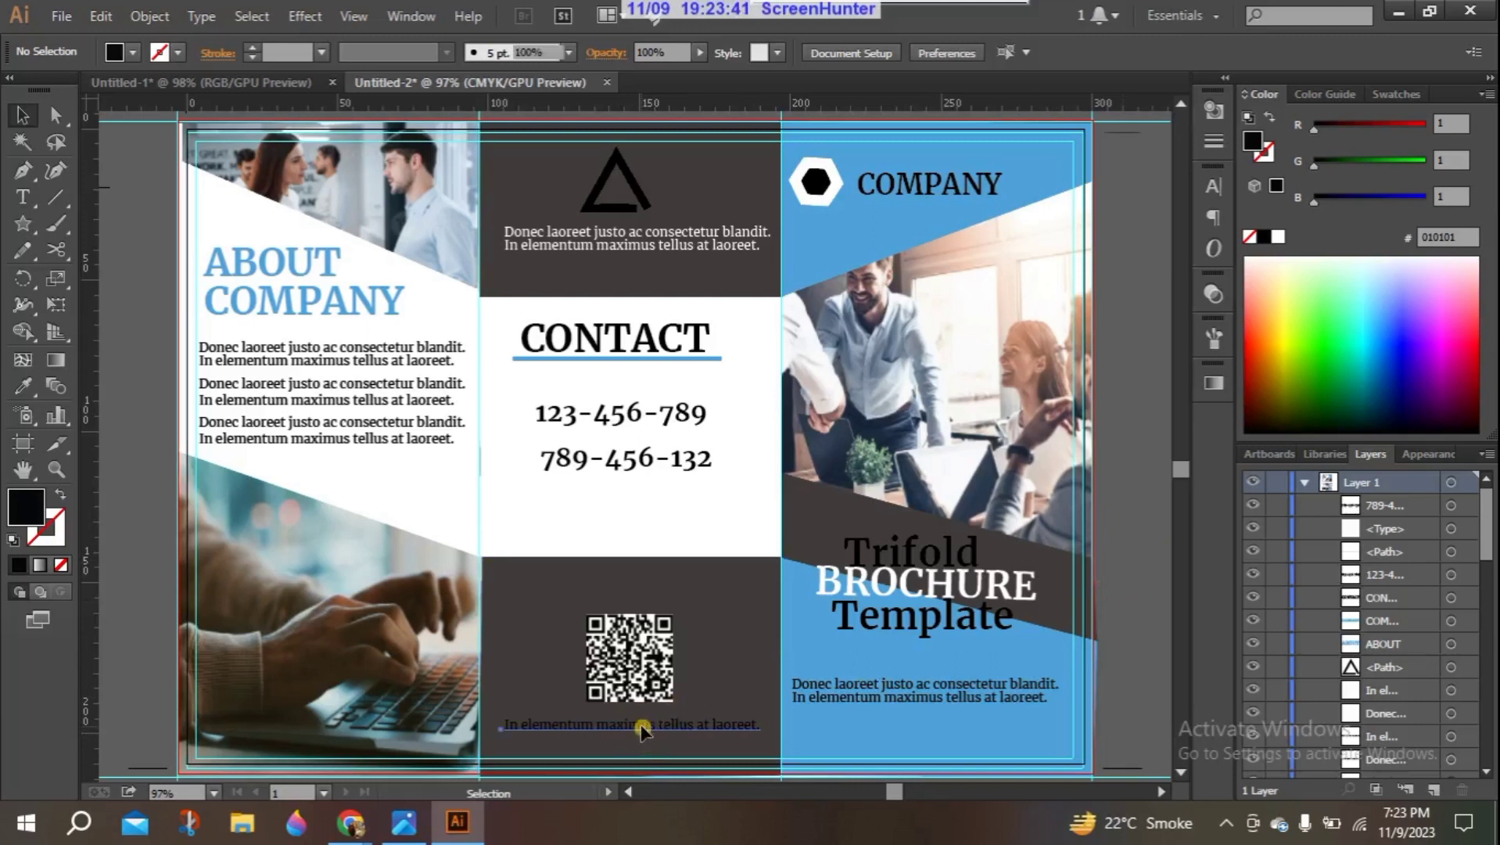
{"action": "left_click", "coordinate": [1277, 239]}
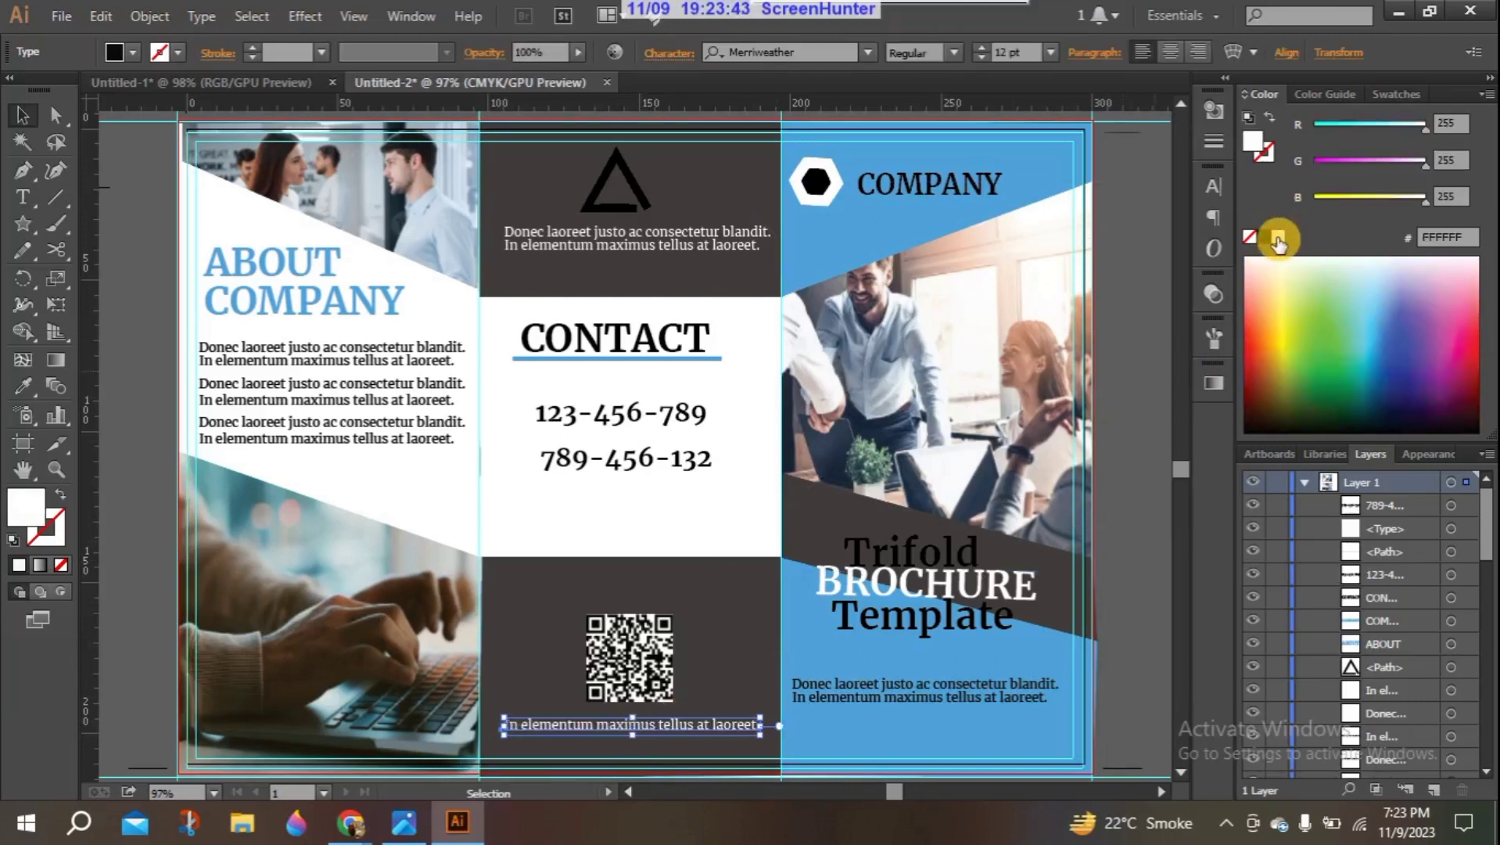
{"action": "left_click", "coordinate": [1139, 355]}
Step: Delete the leftover column of circle bullets beside the inside page and the stray placeholder text above it
{"action": "left_click_drag", "start_coordinate": [1181, 469], "coordinate": [1181, 470]}
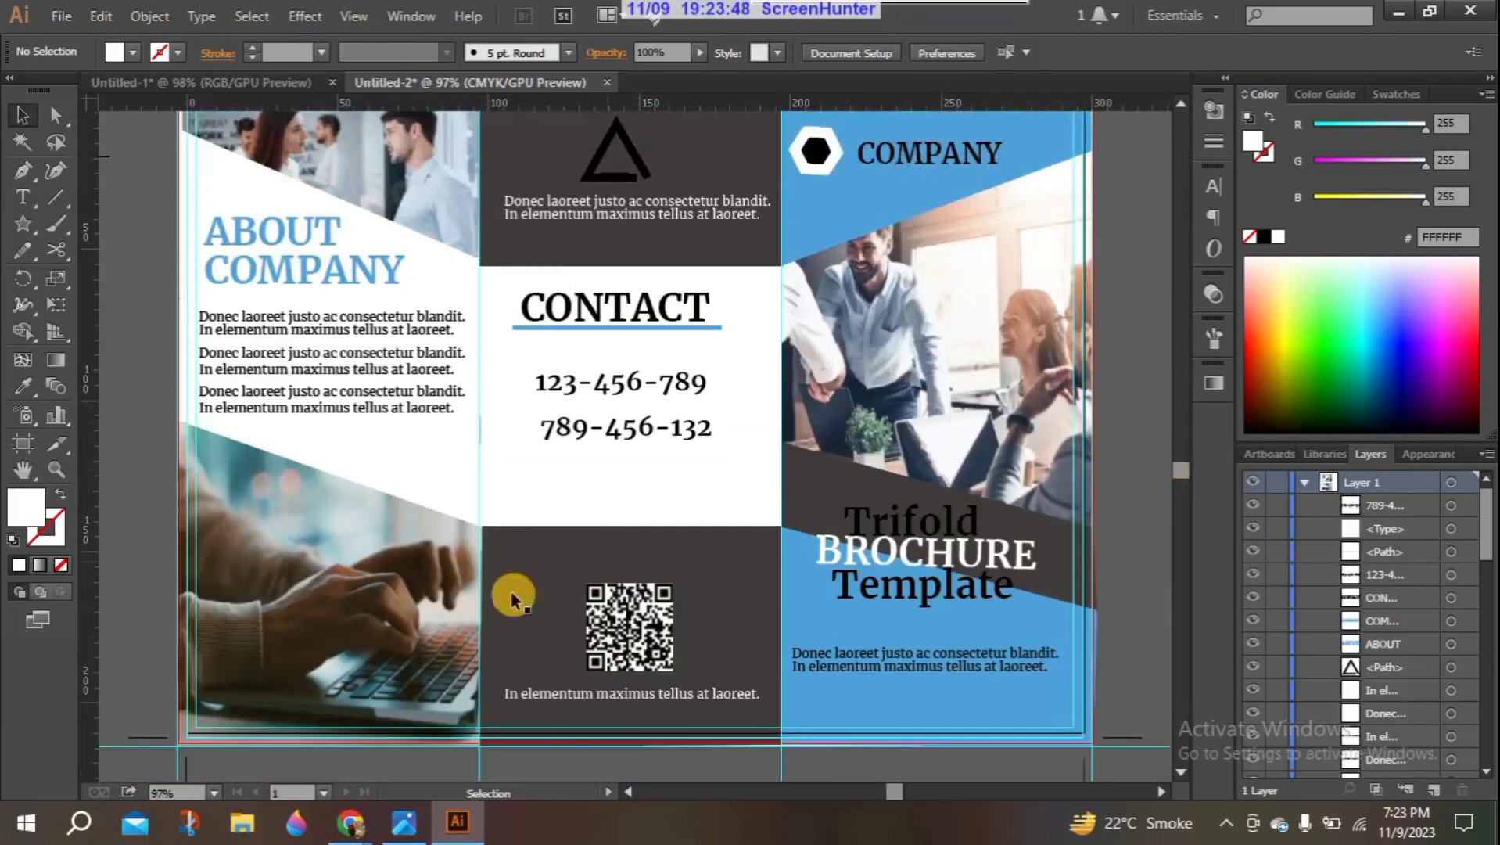
{"action": "left_click", "coordinate": [208, 793]}
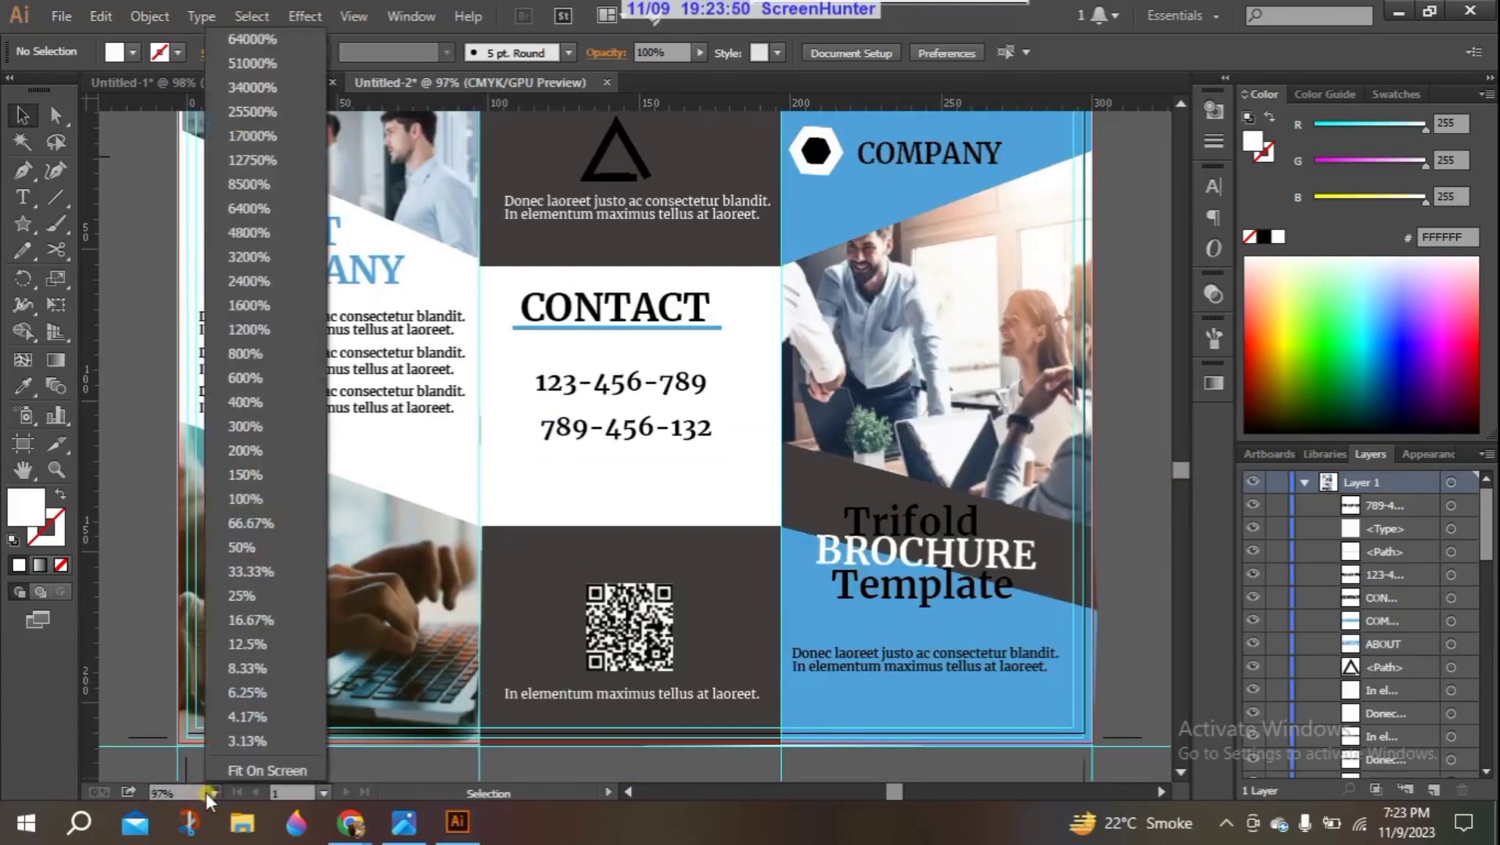
{"action": "left_click", "coordinate": [281, 553]}
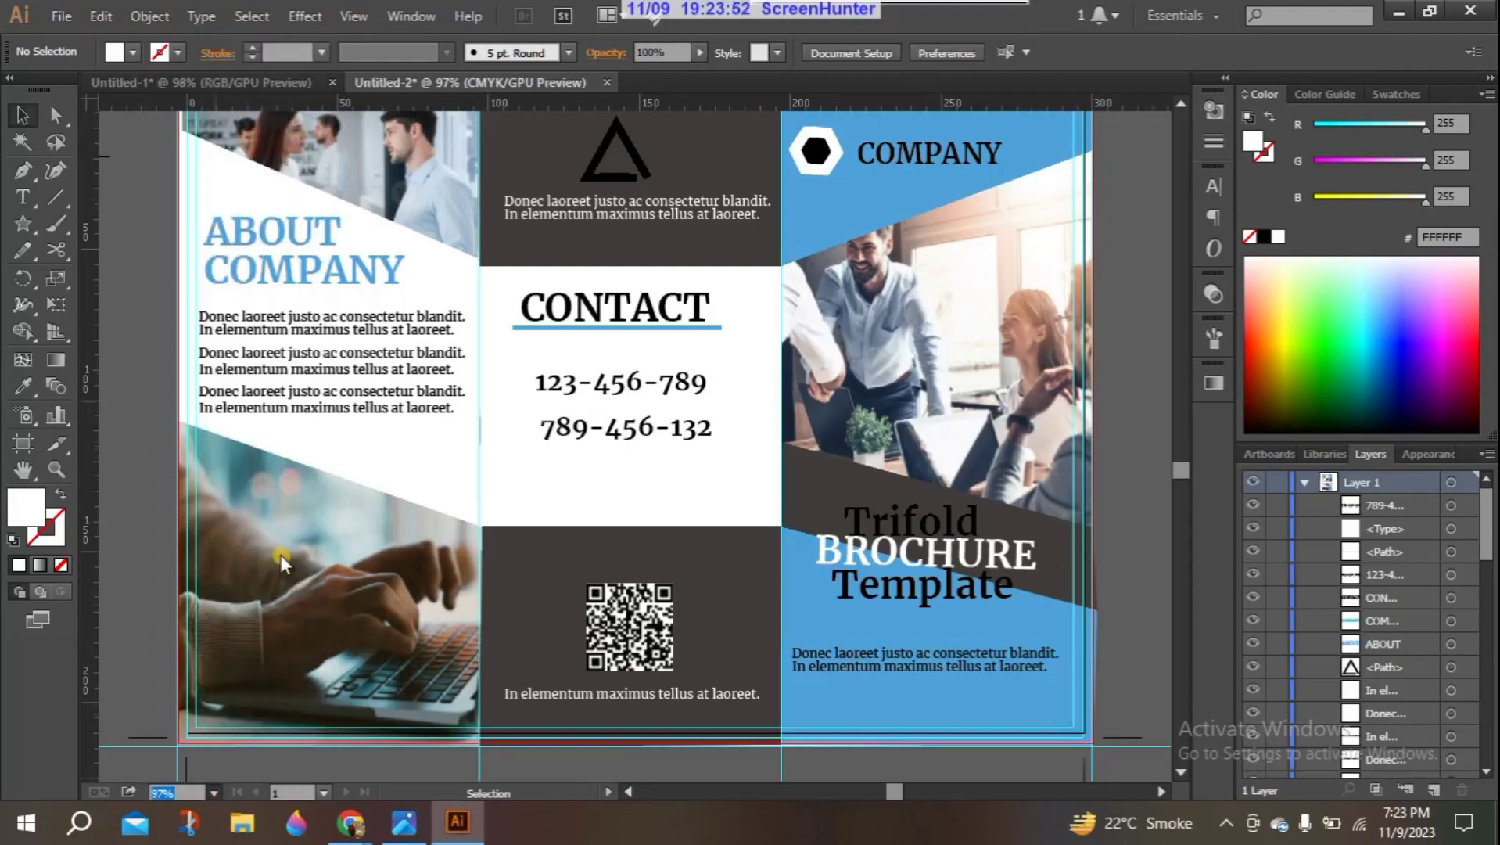
{"action": "left_click_drag", "start_coordinate": [1179, 470], "coordinate": [1181, 436]}
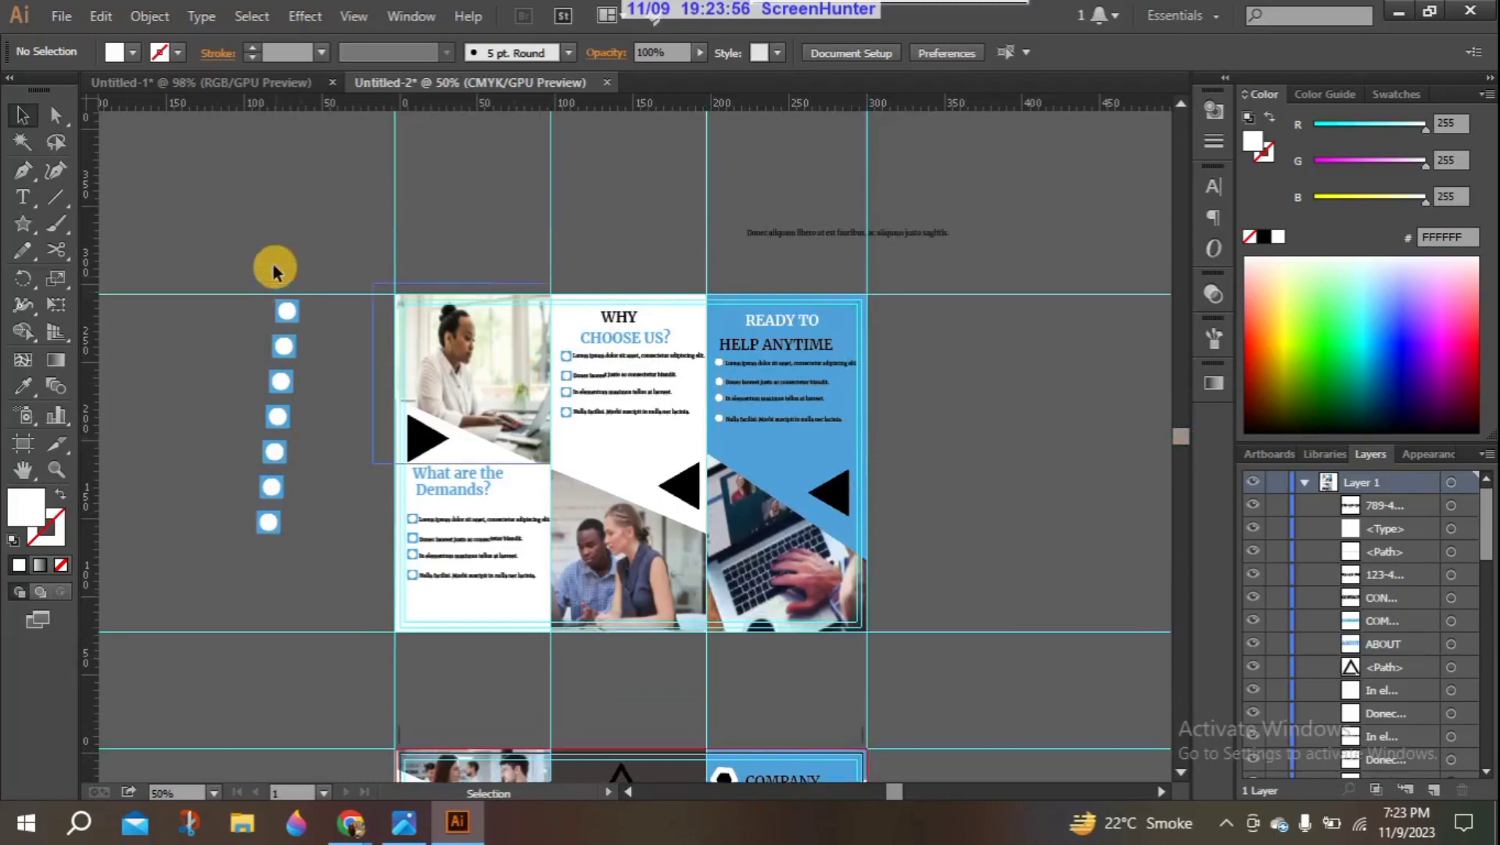
{"action": "left_click_drag", "start_coordinate": [245, 259], "coordinate": [317, 547]}
{"action": "key", "text": "Delete"}
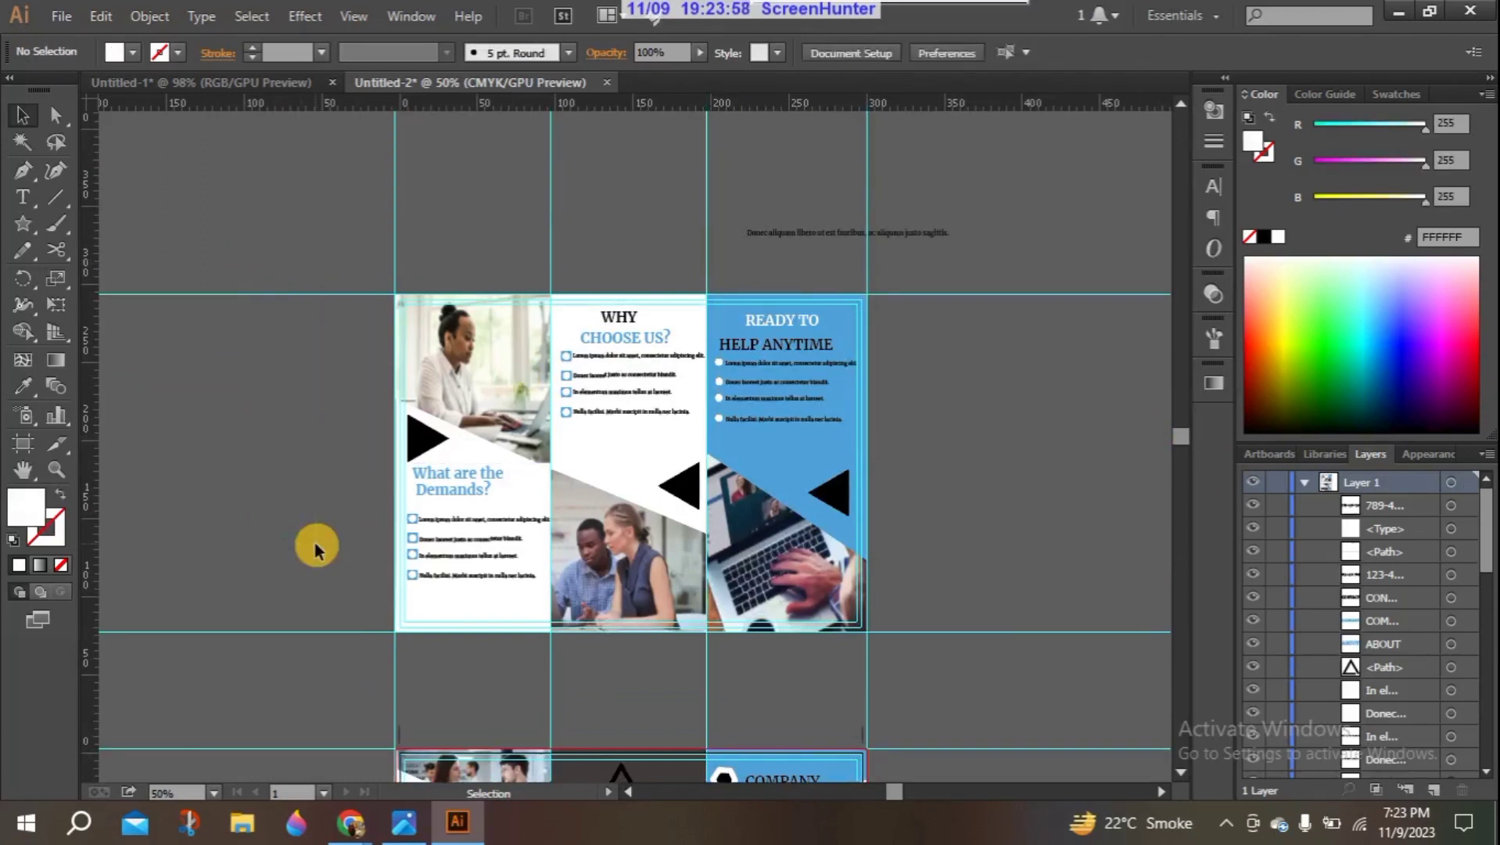
{"action": "left_click_drag", "start_coordinate": [704, 191], "coordinate": [998, 259]}
{"action": "key", "text": "Delete"}
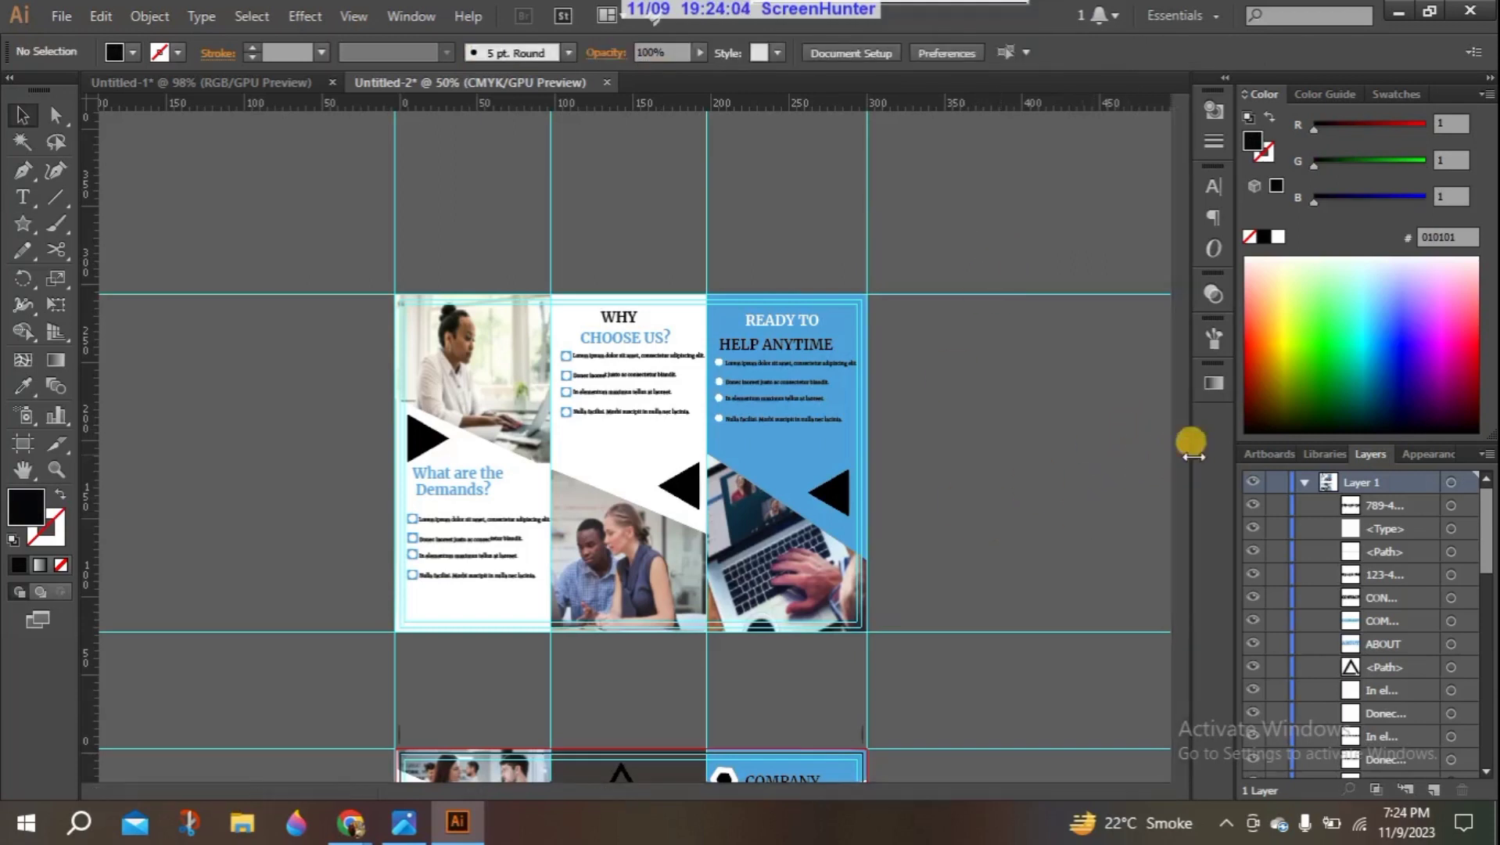
Step: Delete the two leftover Lorem ipsum text lines lying outside the page with the CONTACT section
{"action": "scroll", "coordinate": [1181, 435], "scroll_direction": "down", "scroll_amount": 5}
{"action": "scroll", "coordinate": [1181, 449], "scroll_direction": "down", "scroll_amount": 3}
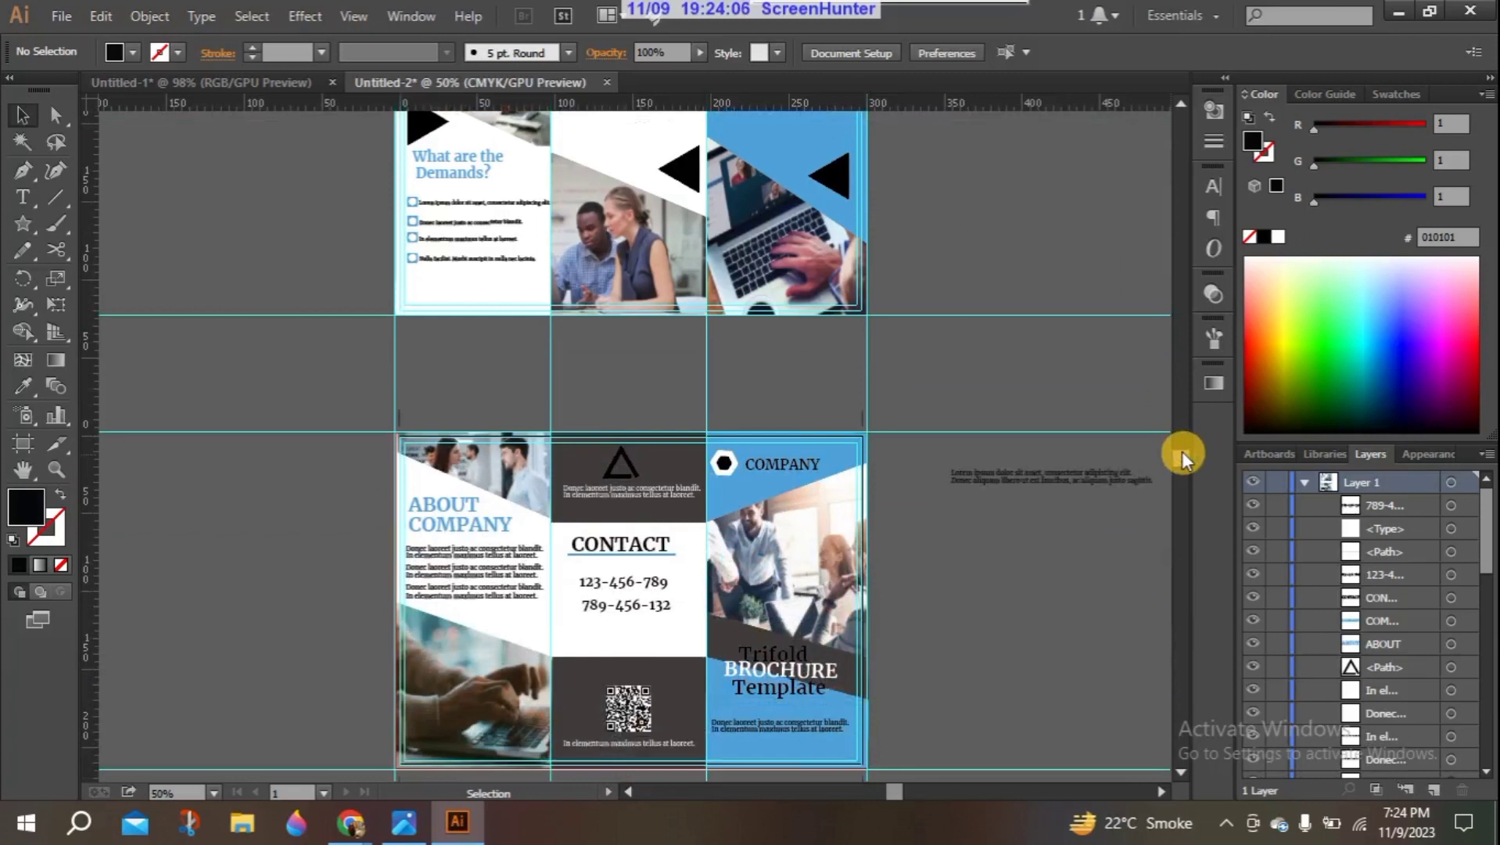
{"action": "scroll", "coordinate": [1183, 461], "scroll_direction": "up", "scroll_amount": 8}
{"action": "scroll", "coordinate": [1182, 425], "scroll_direction": "down", "scroll_amount": 3}
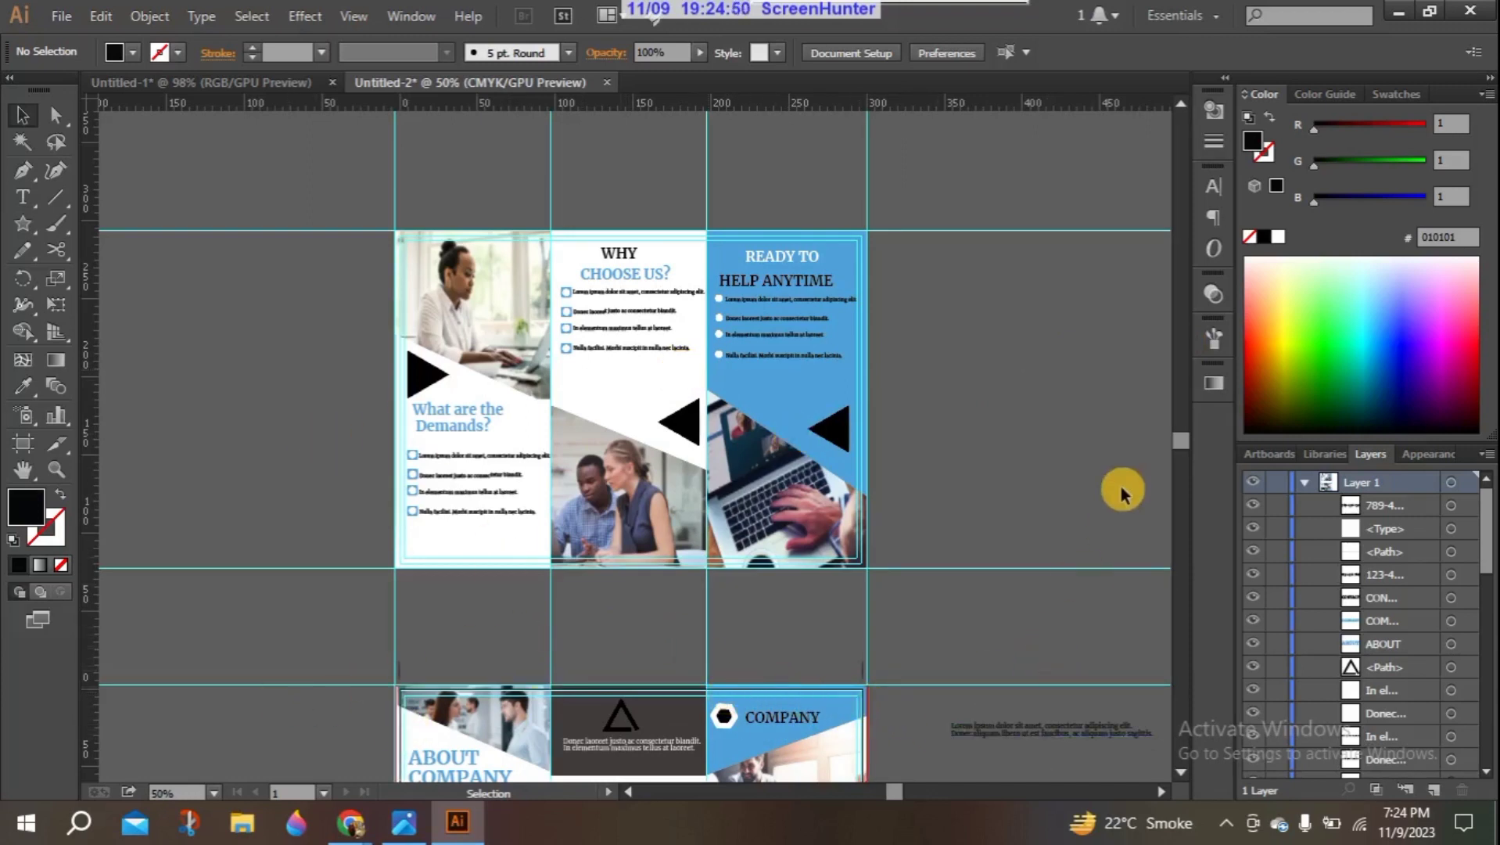
{"action": "left_click_drag", "start_coordinate": [1182, 439], "coordinate": [1186, 462]}
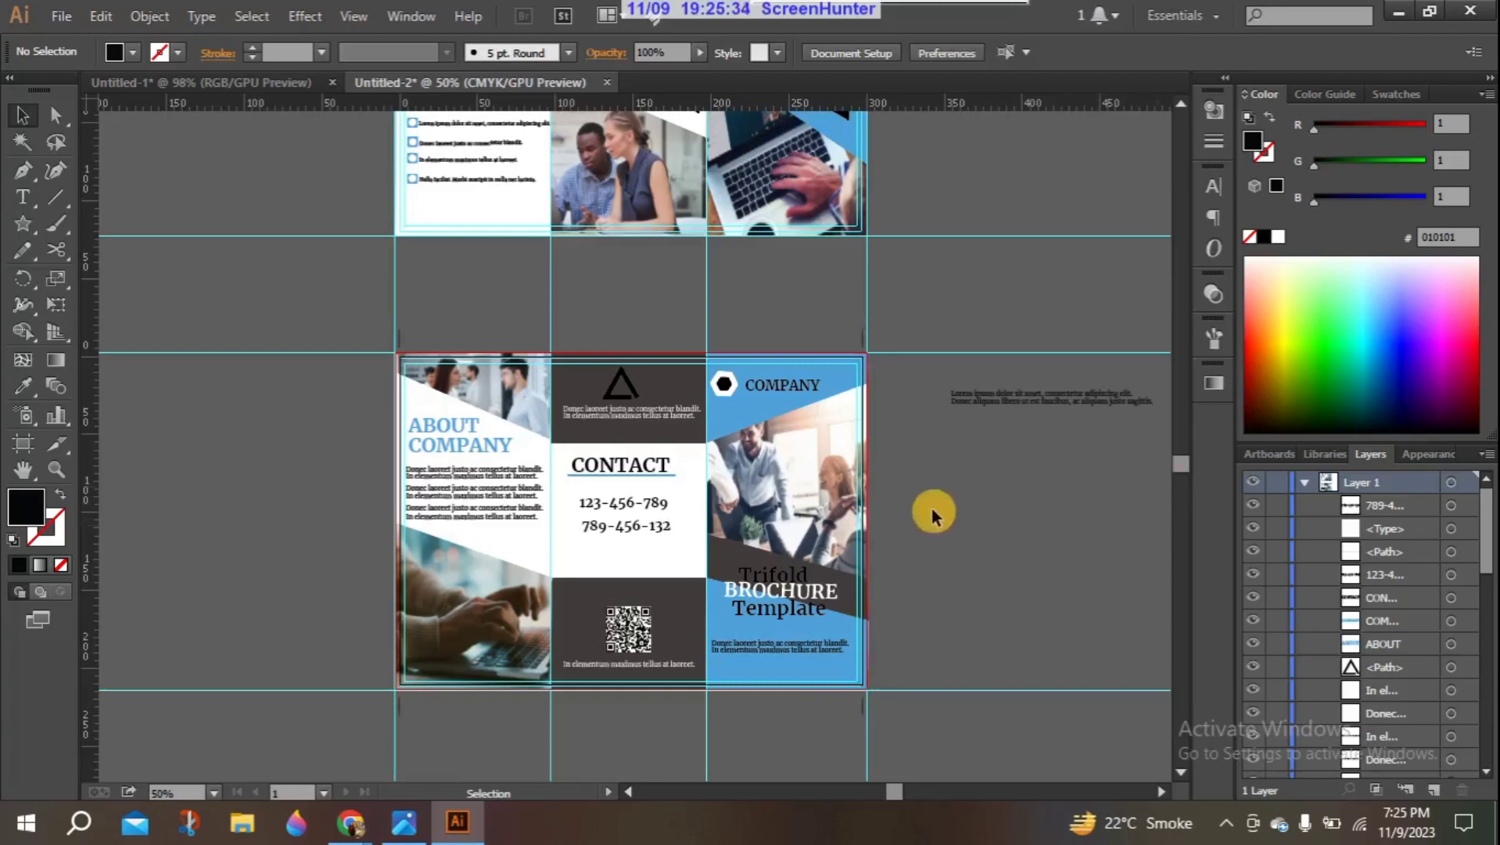
{"action": "left_click_drag", "start_coordinate": [1152, 451], "coordinate": [934, 360]}
{"action": "key", "text": "Delete"}
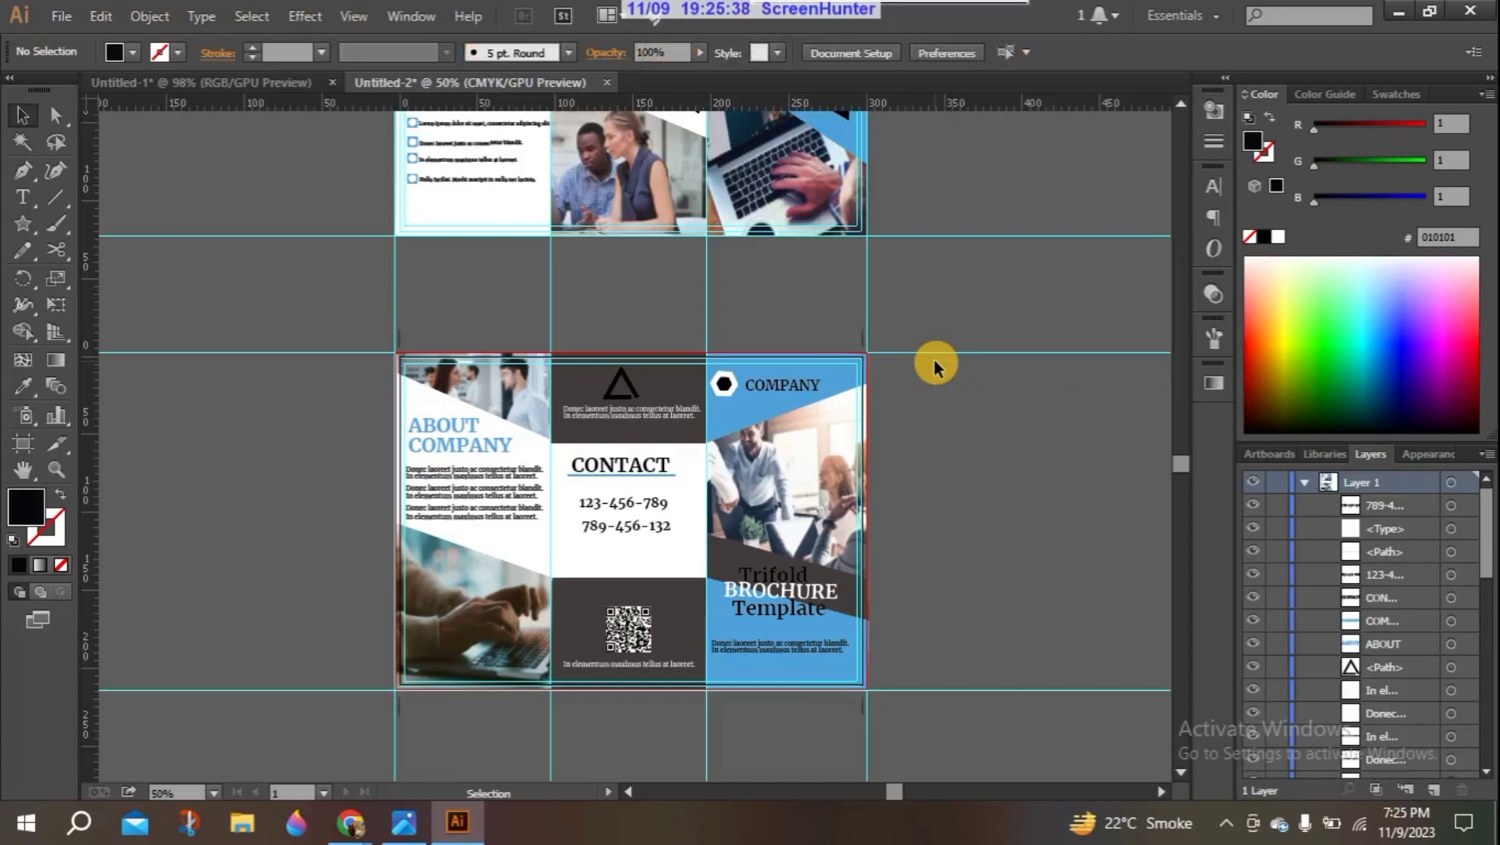
{"action": "left_click_drag", "start_coordinate": [1181, 464], "coordinate": [1176, 446]}
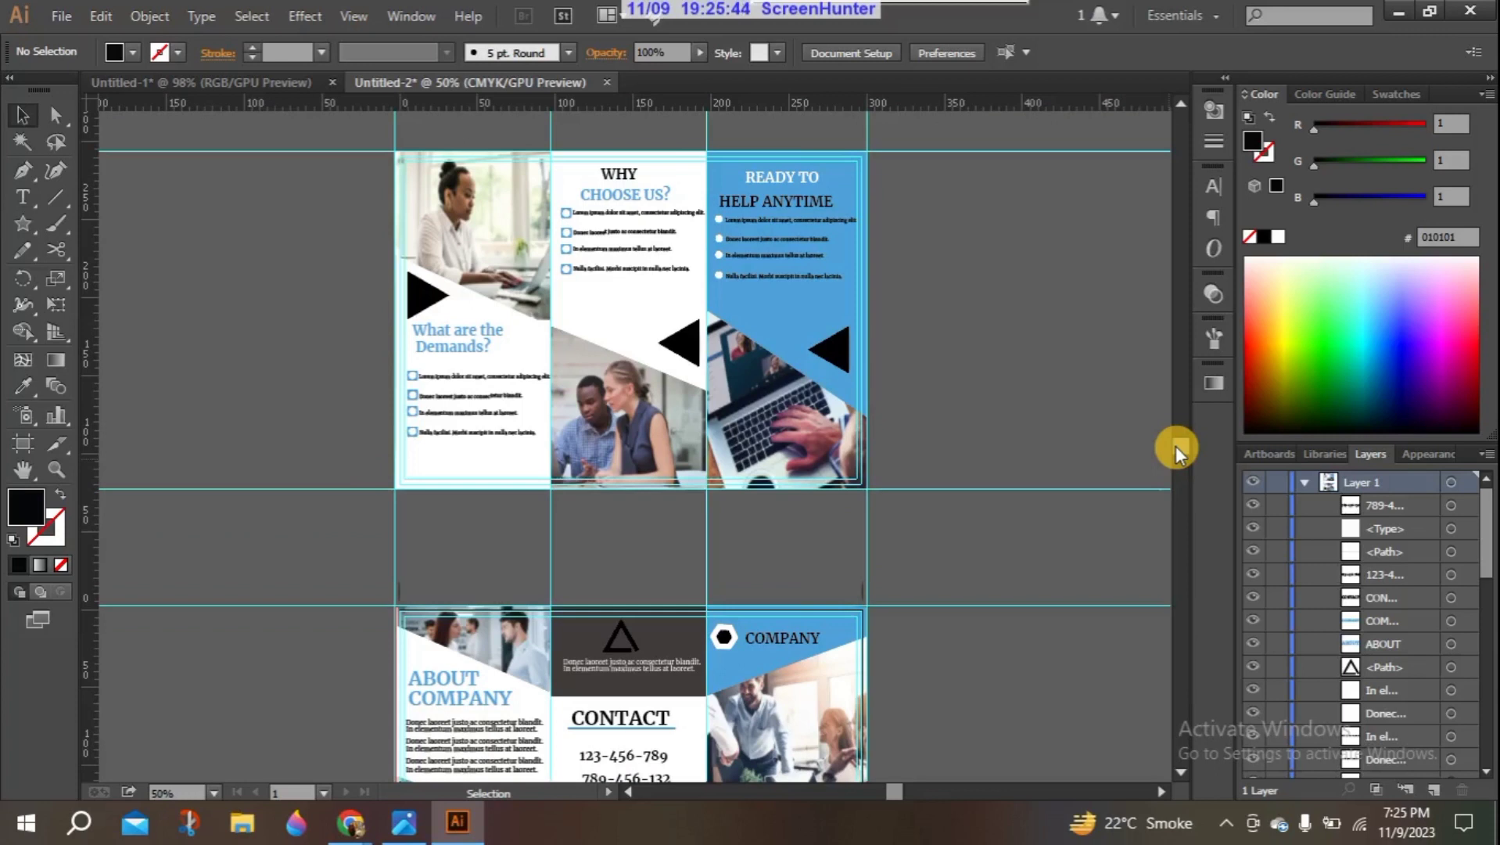